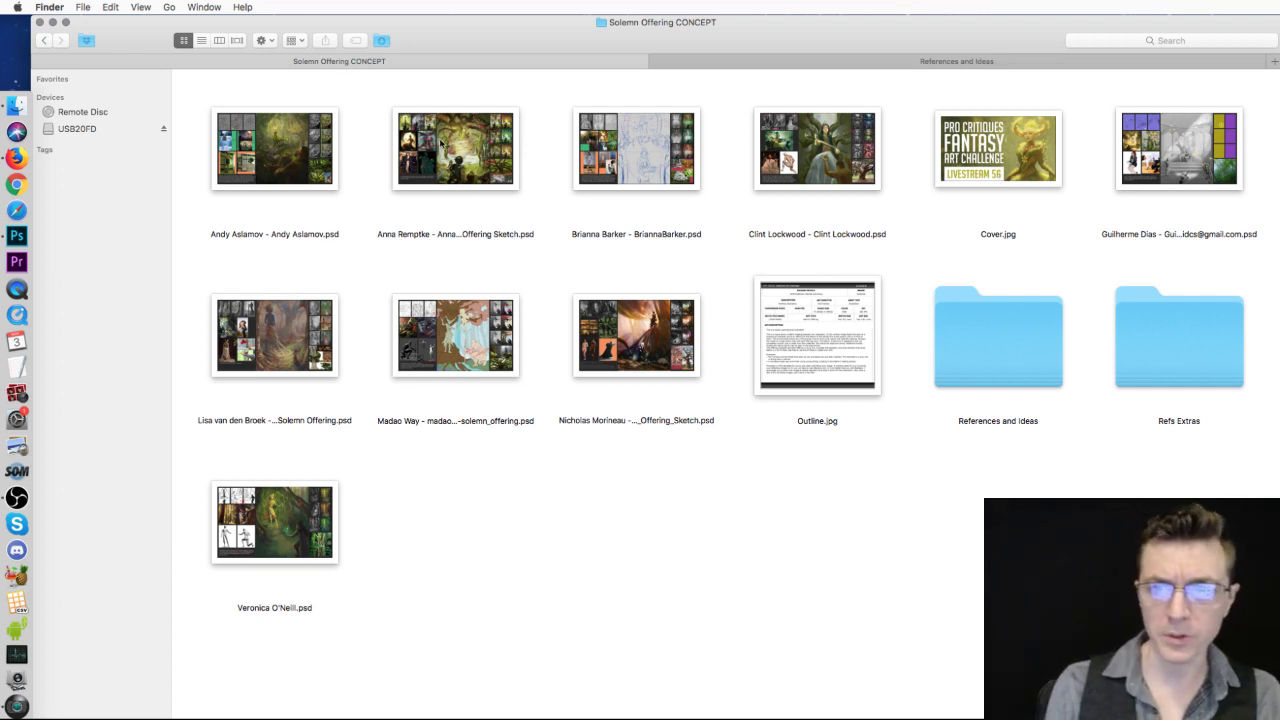
- Open the first submission PSD from the Solemn Offering CONCEPT folder in Photoshop
click(306, 142)
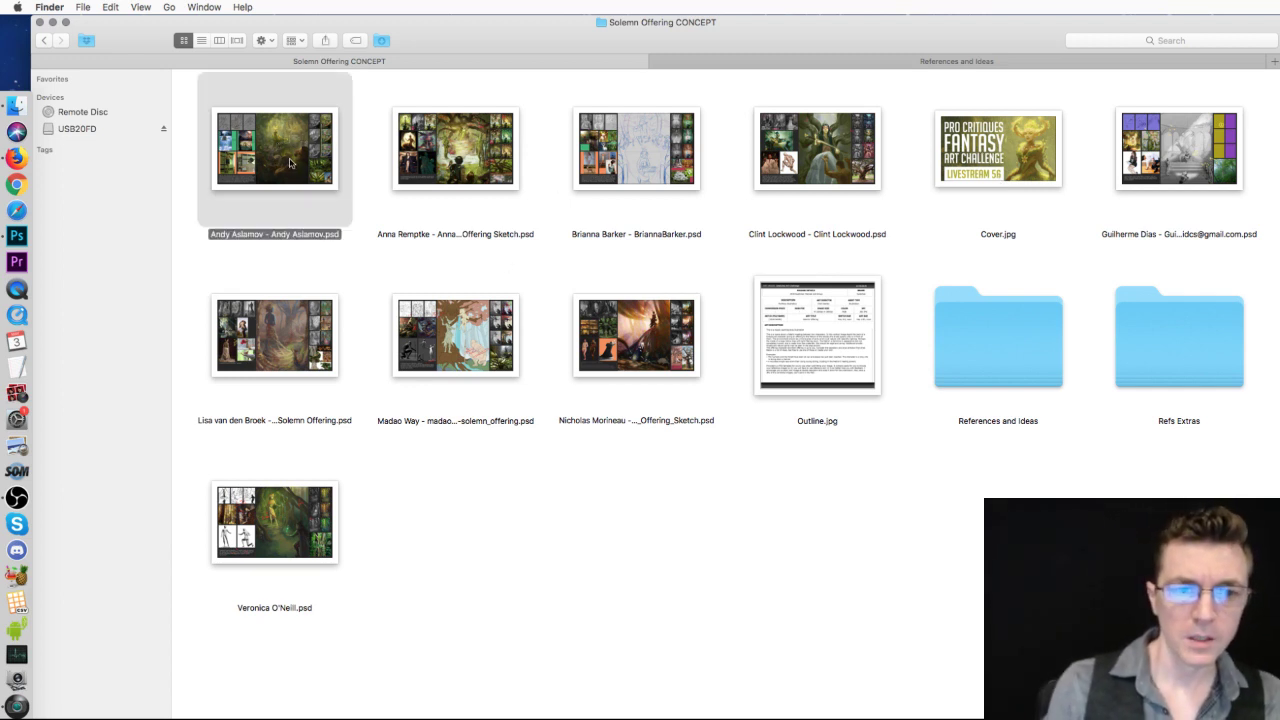
right_click(284, 157)
mouse_move(313, 178)
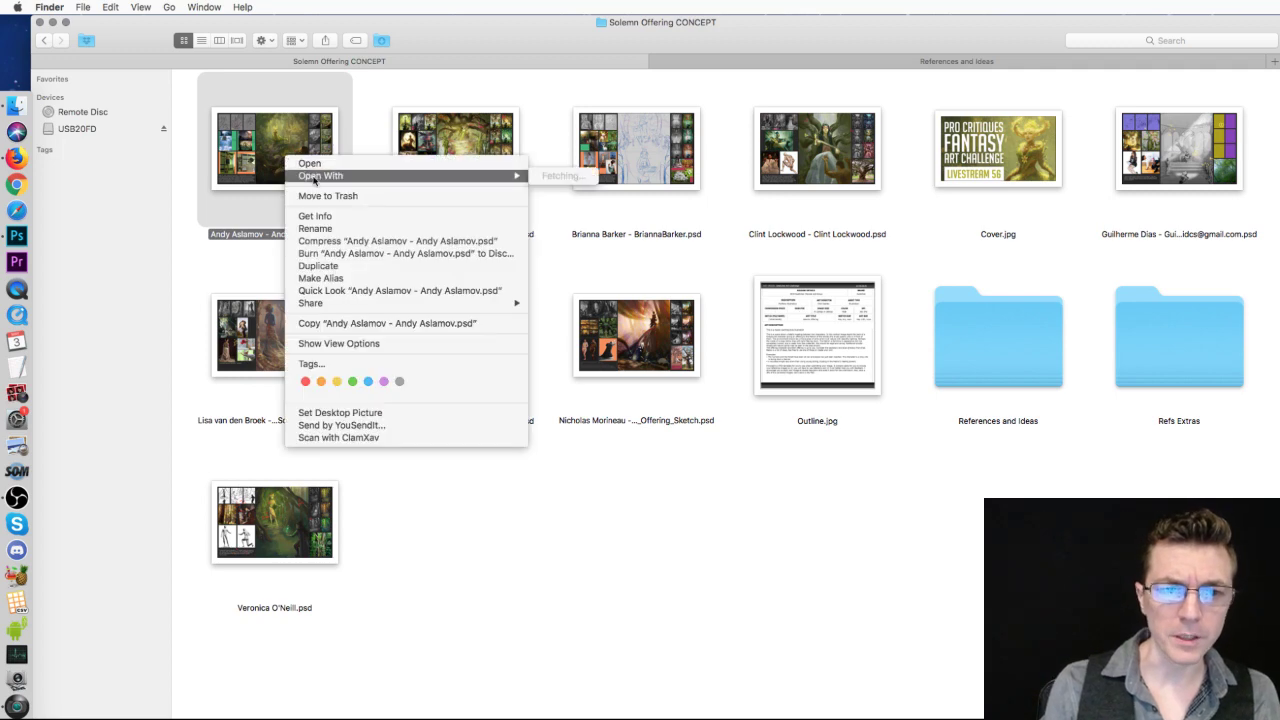
click(613, 183)
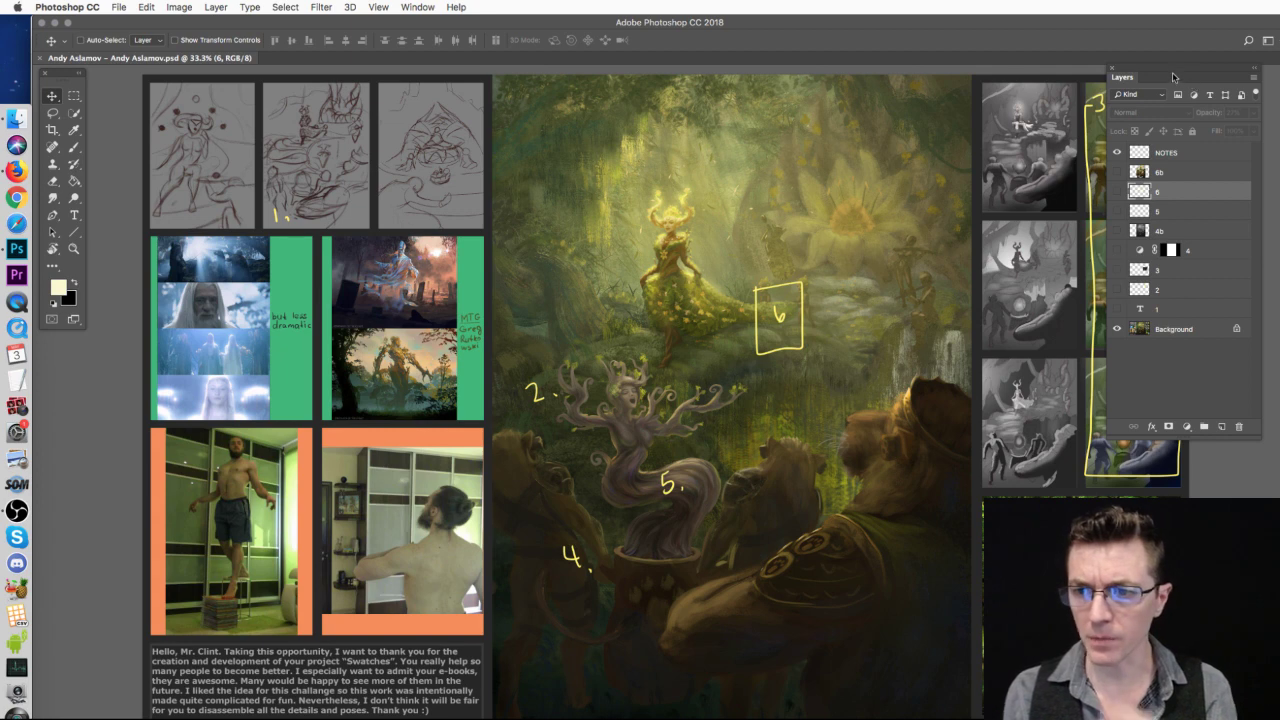
- Clear the Layers panel out of view, add a blank layer above 6b, and ready the Brush with orange
drag(1178, 72, 1200, 560)
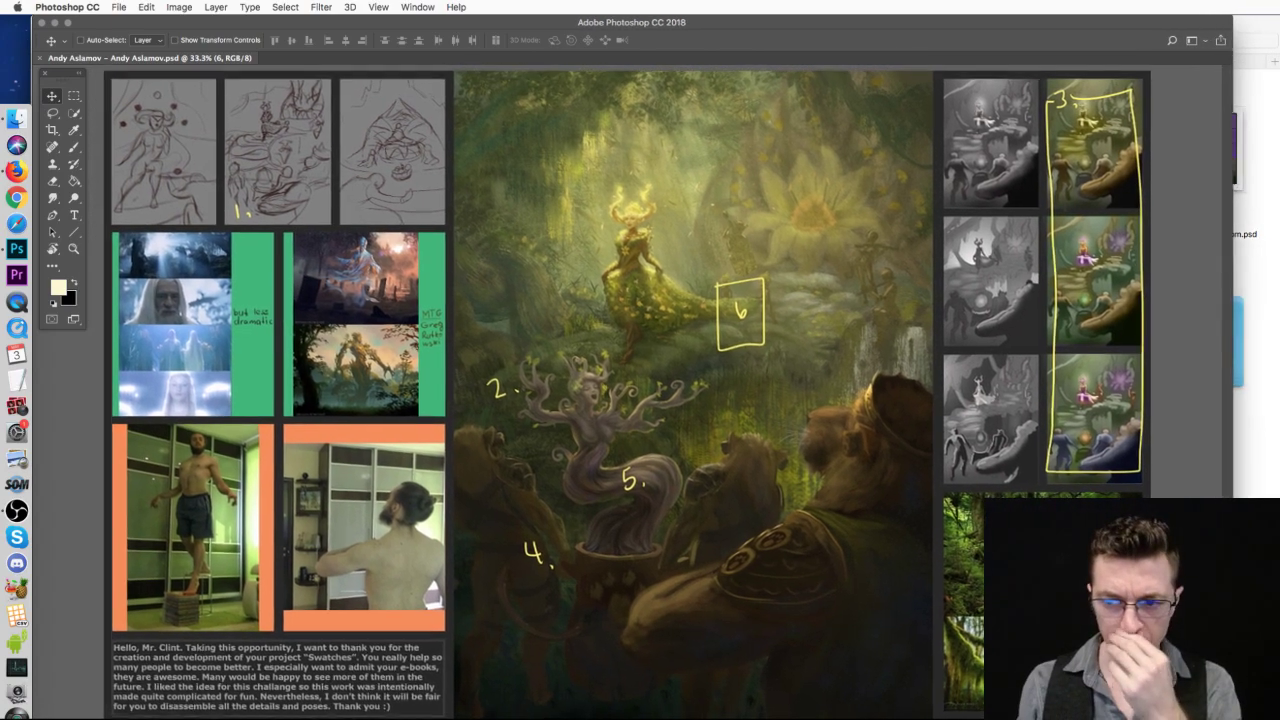
key(alt+bracketleft)
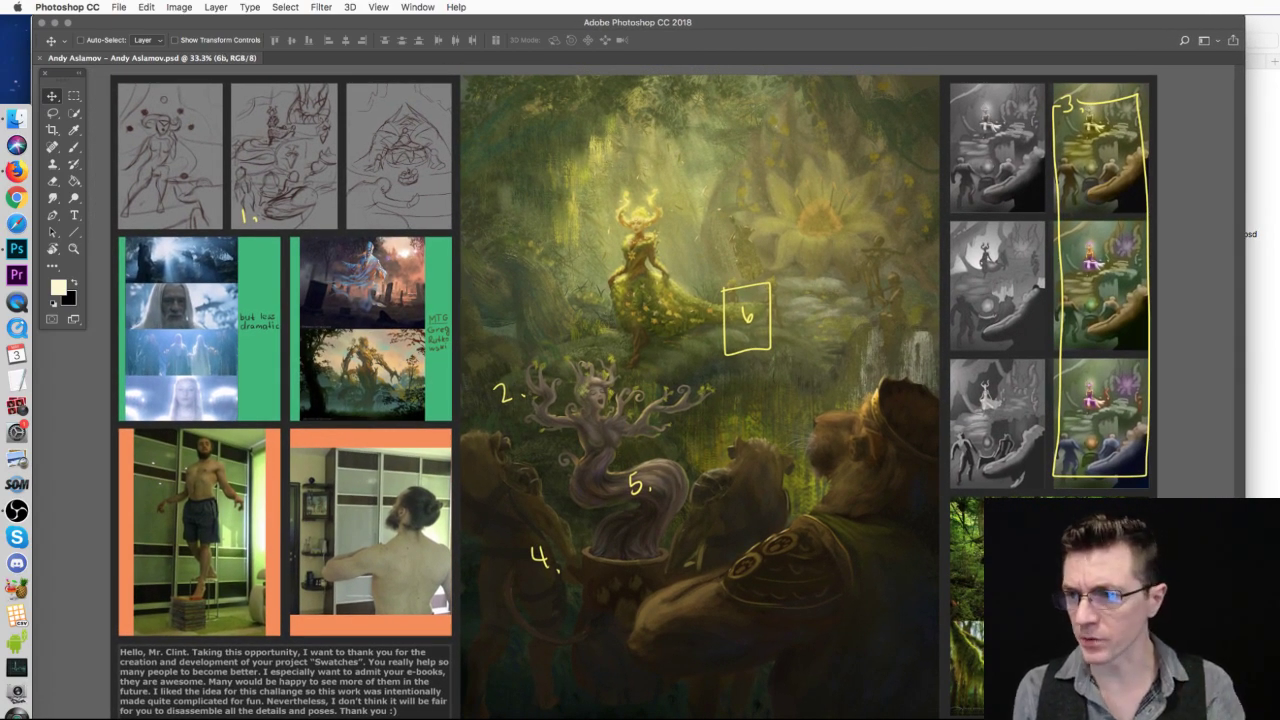
key(super+shift+alt+n)
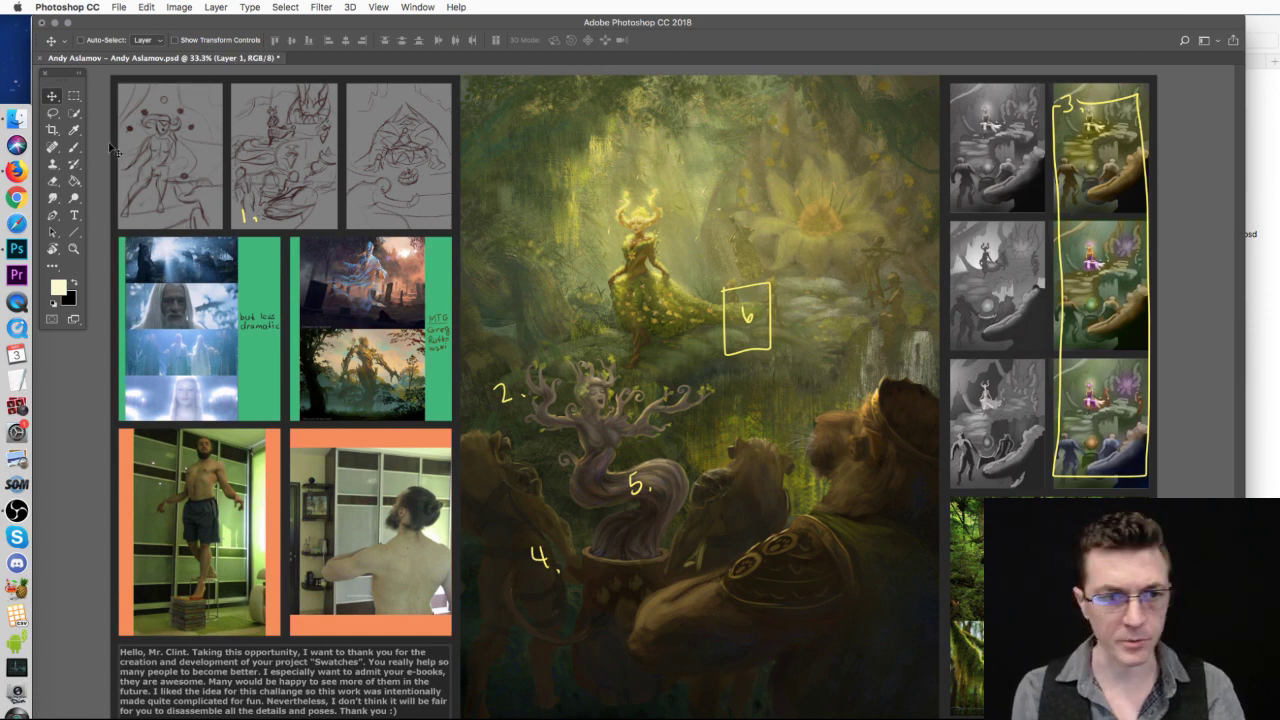
click(73, 146)
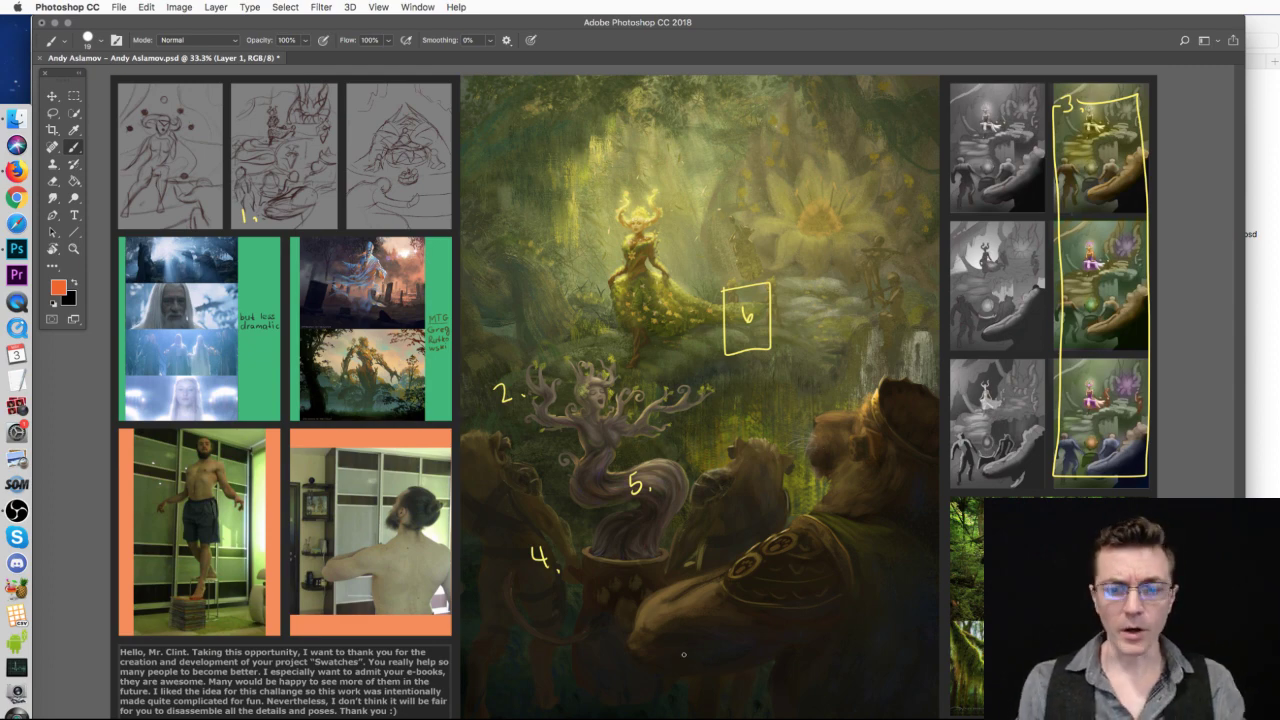
- Switch to Finder and take a quick look at Outline.jpg in the Solemn Offering CONCEPT folder
click(16, 118)
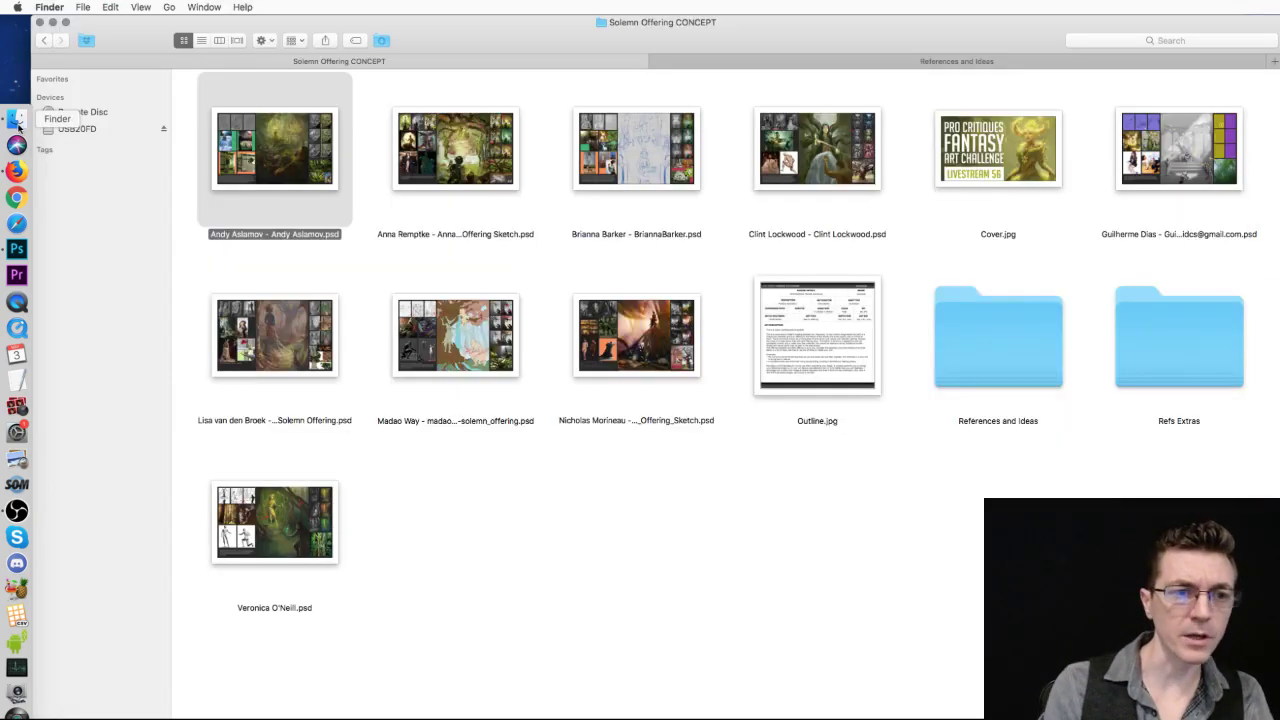
click(825, 342)
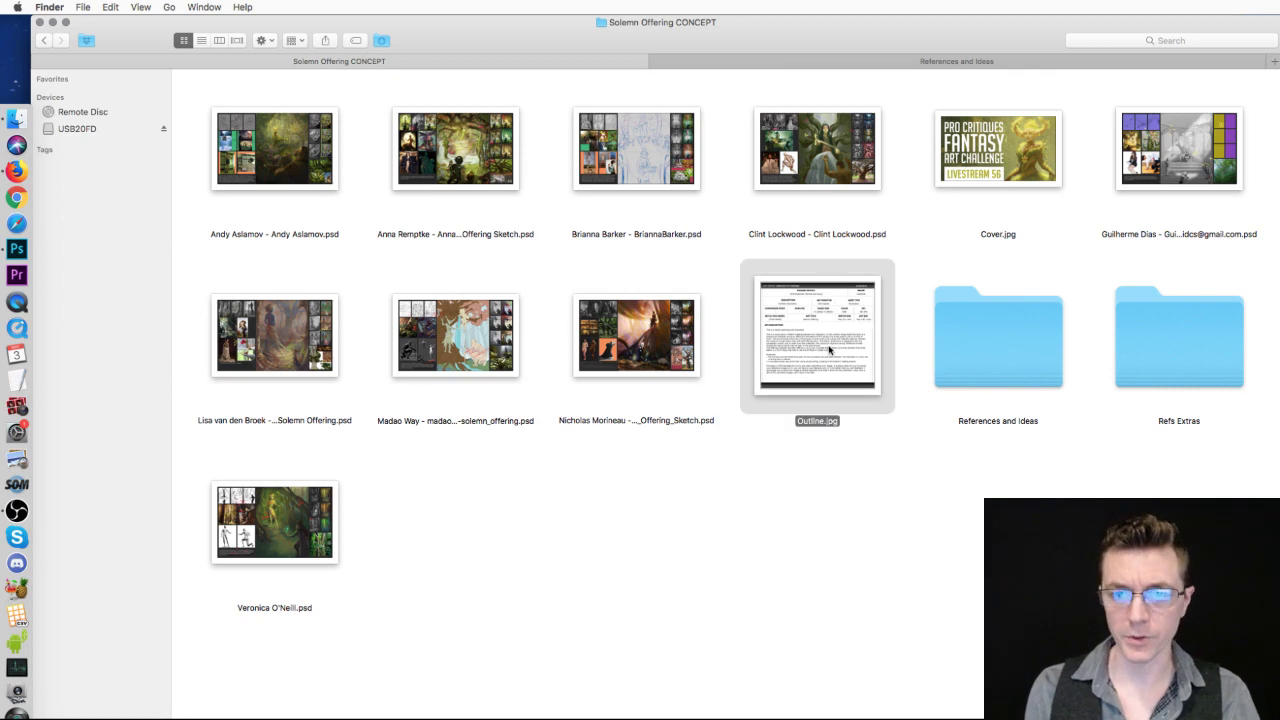
key(space)
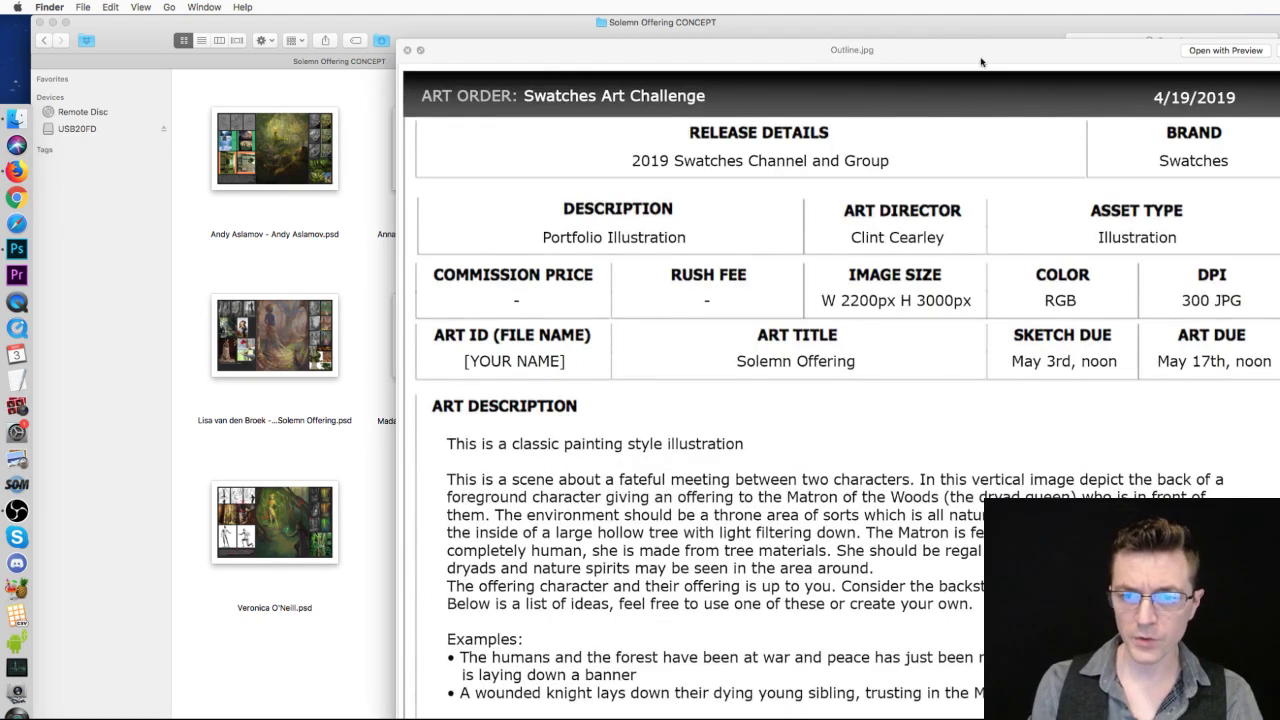
drag(962, 42, 851, 14)
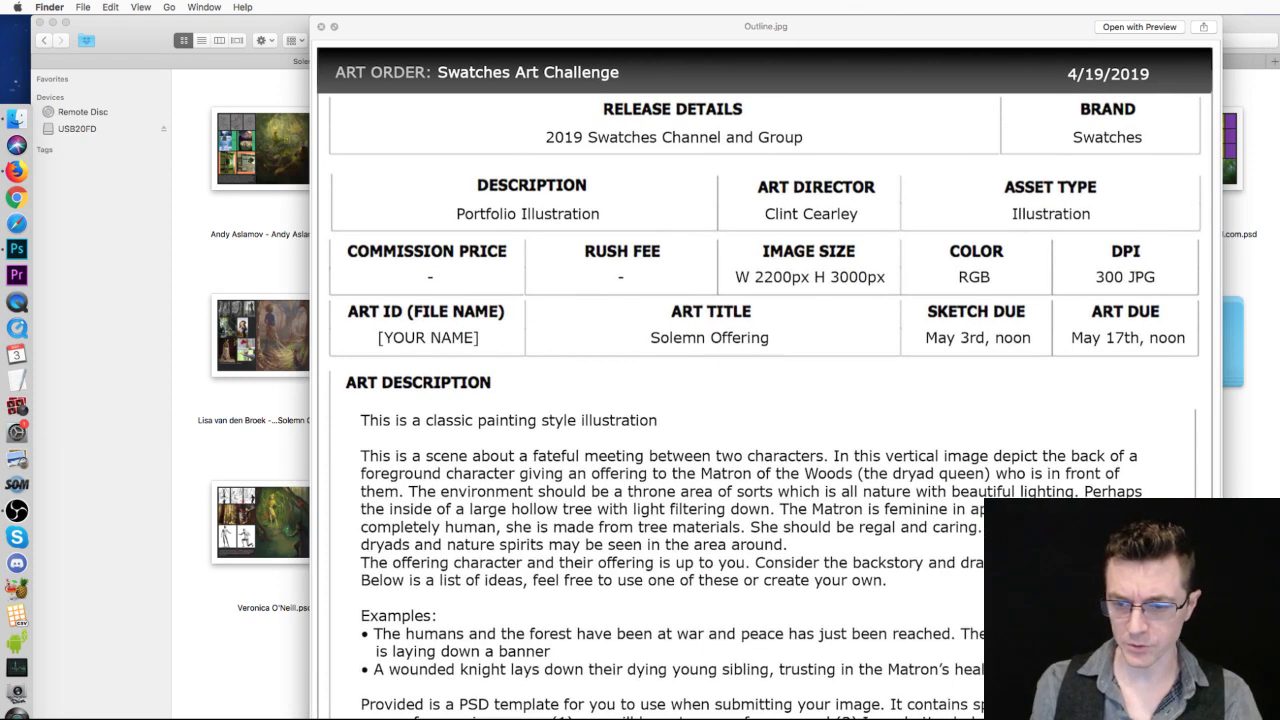
drag(700, 26, 602, 26)
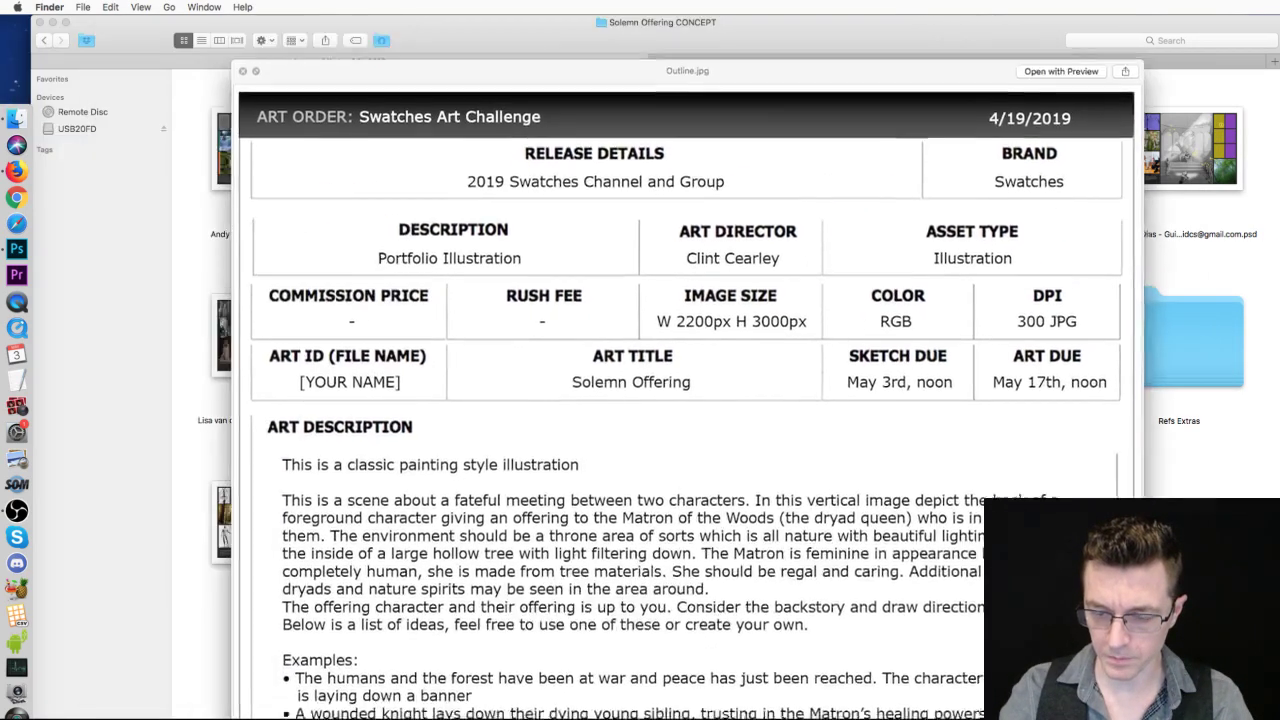
key(space)
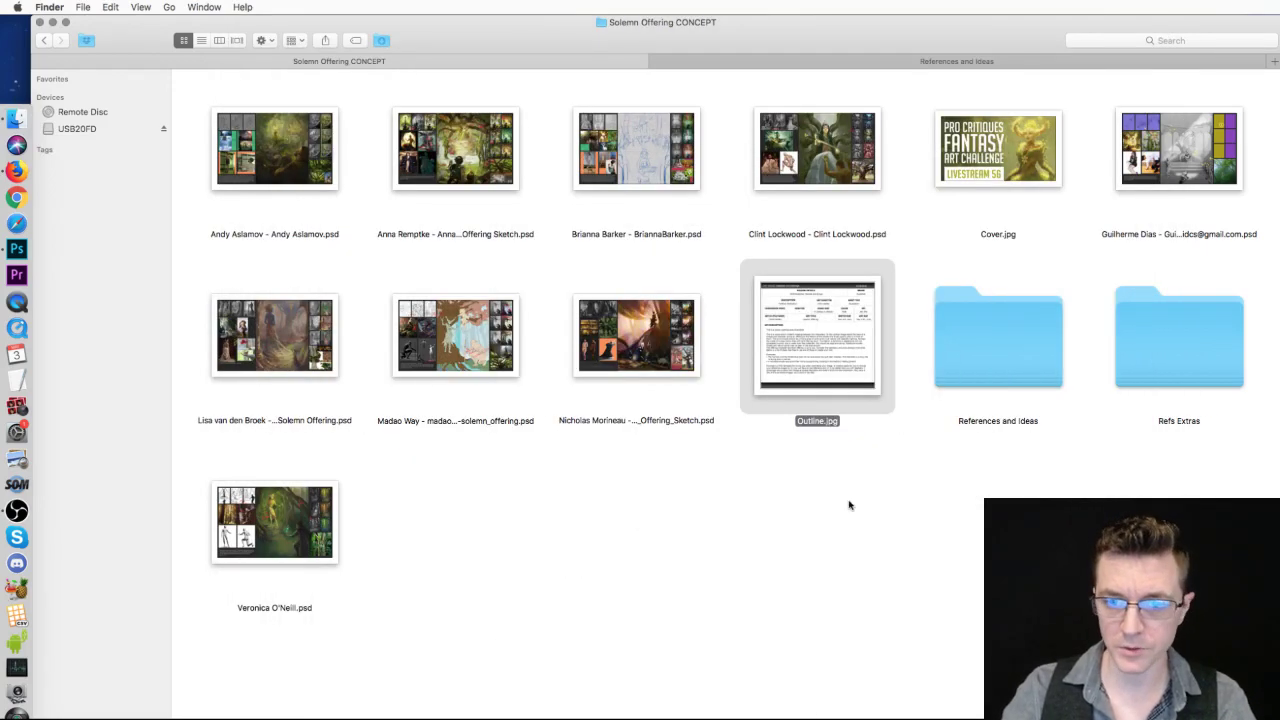
- Open Outline.jpg in Preview and fit the whole art order page in view to read the description
double_click(850, 328)
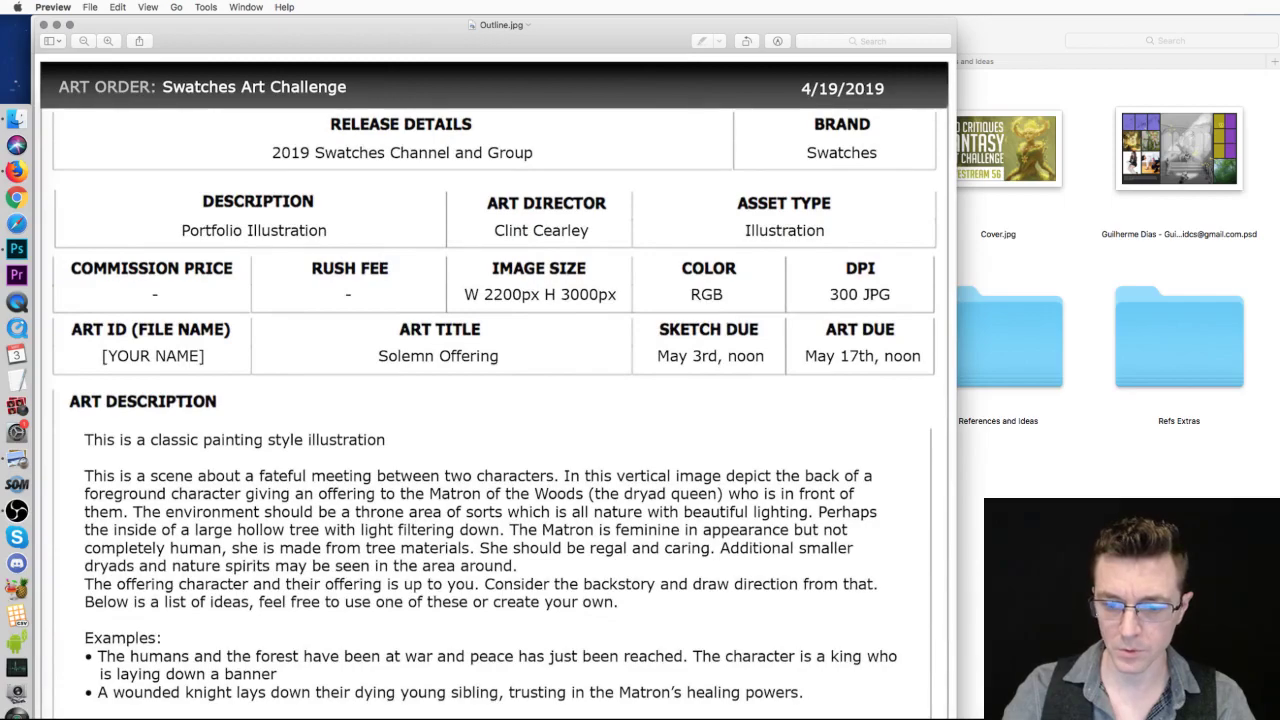
key(super+minus)
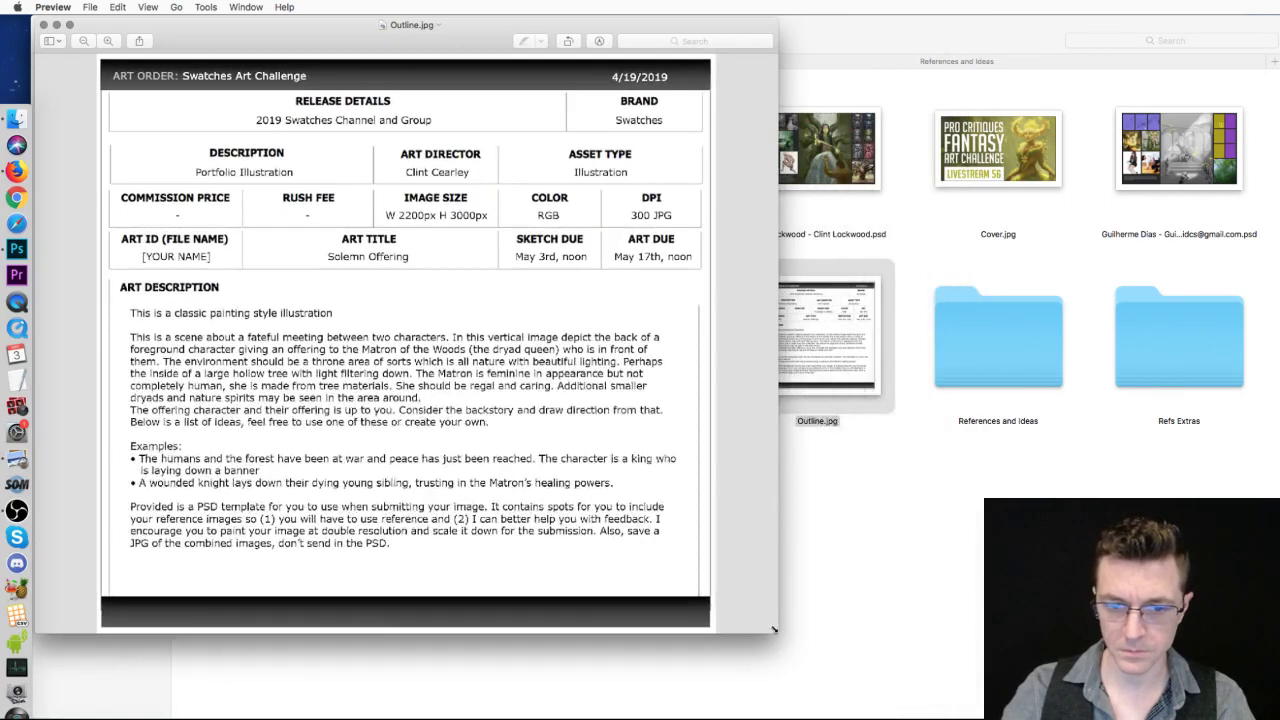
drag(229, 28, 405, 26)
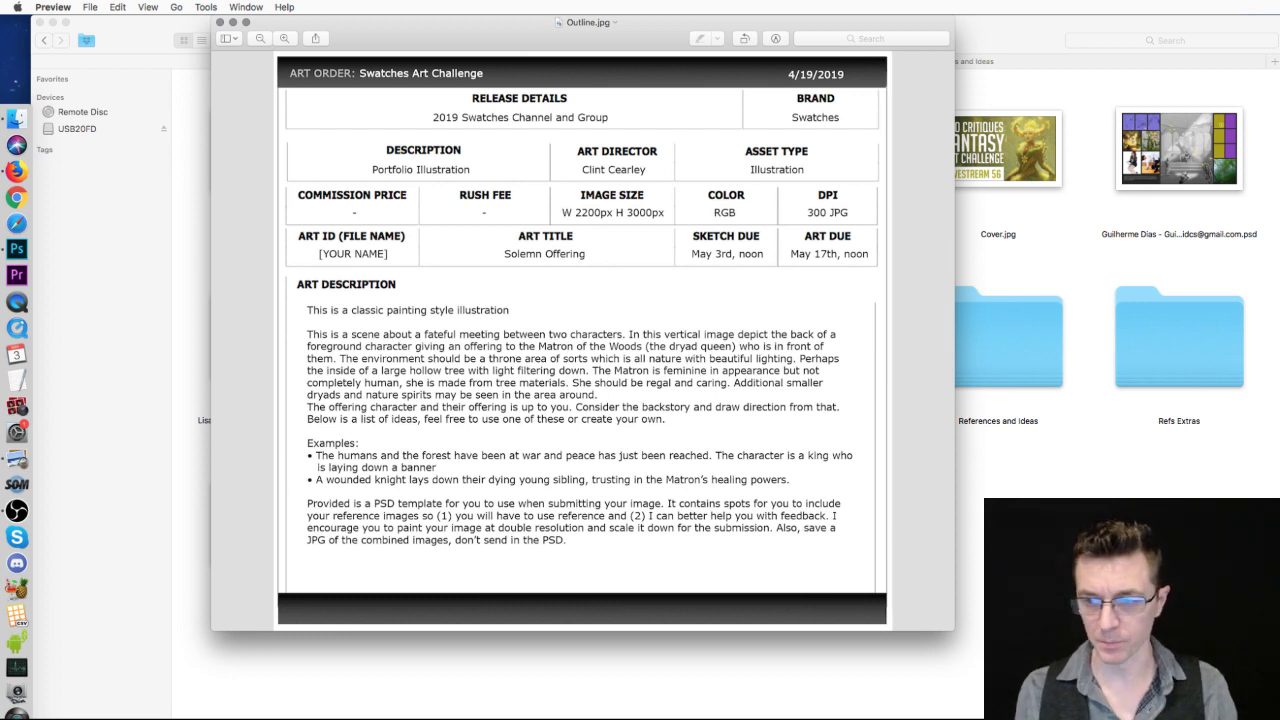
- Check the YouTube Live Dashboard in Firefox and return to the submission document in Photoshop
key(super+Tab)
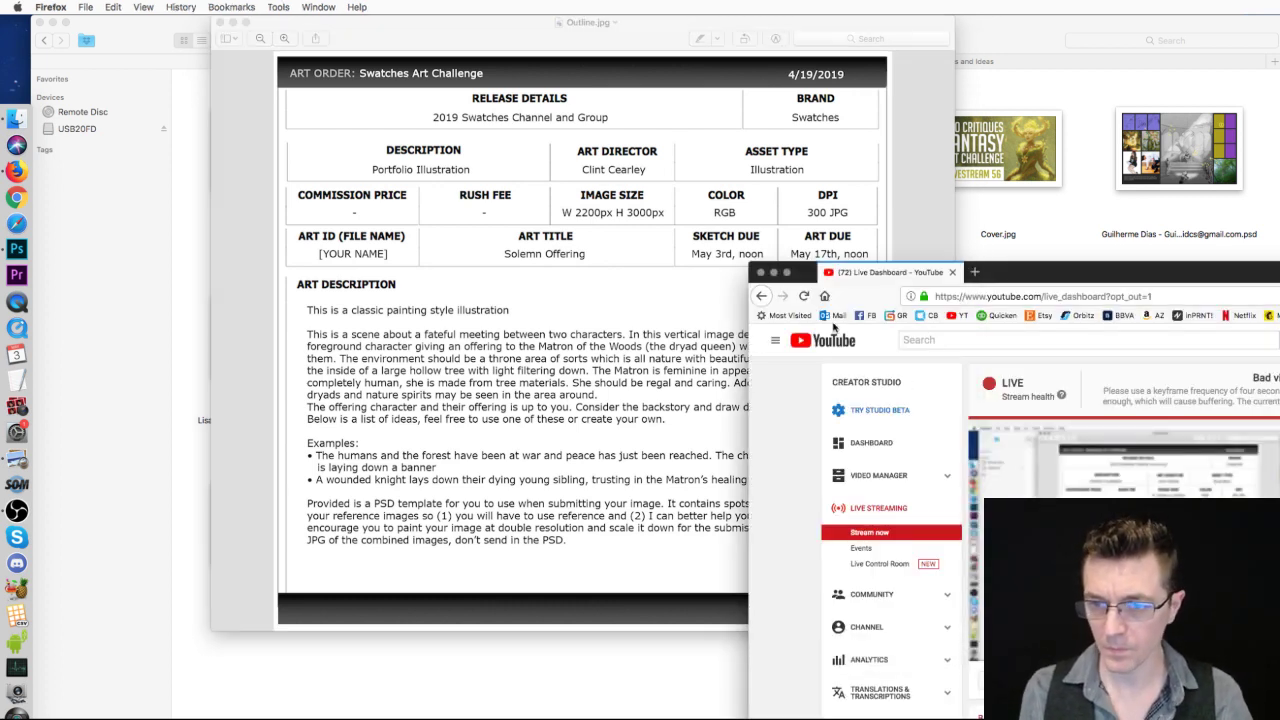
click(838, 408)
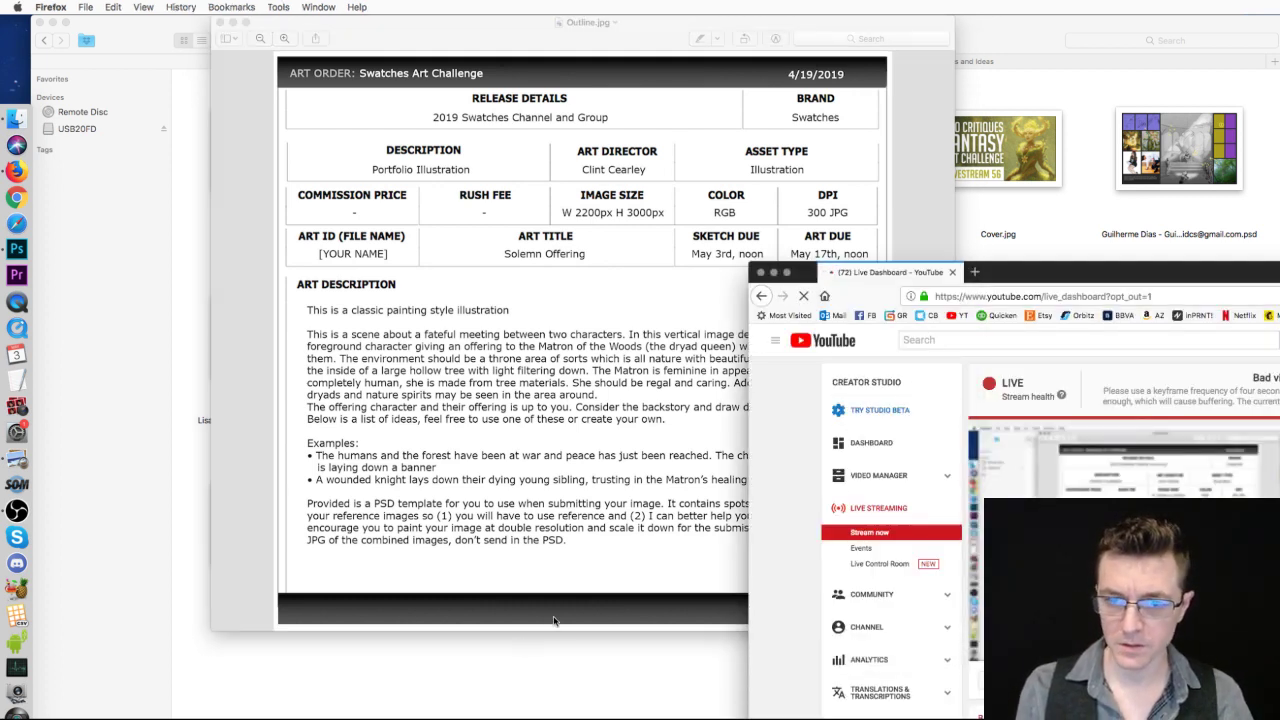
click(455, 645)
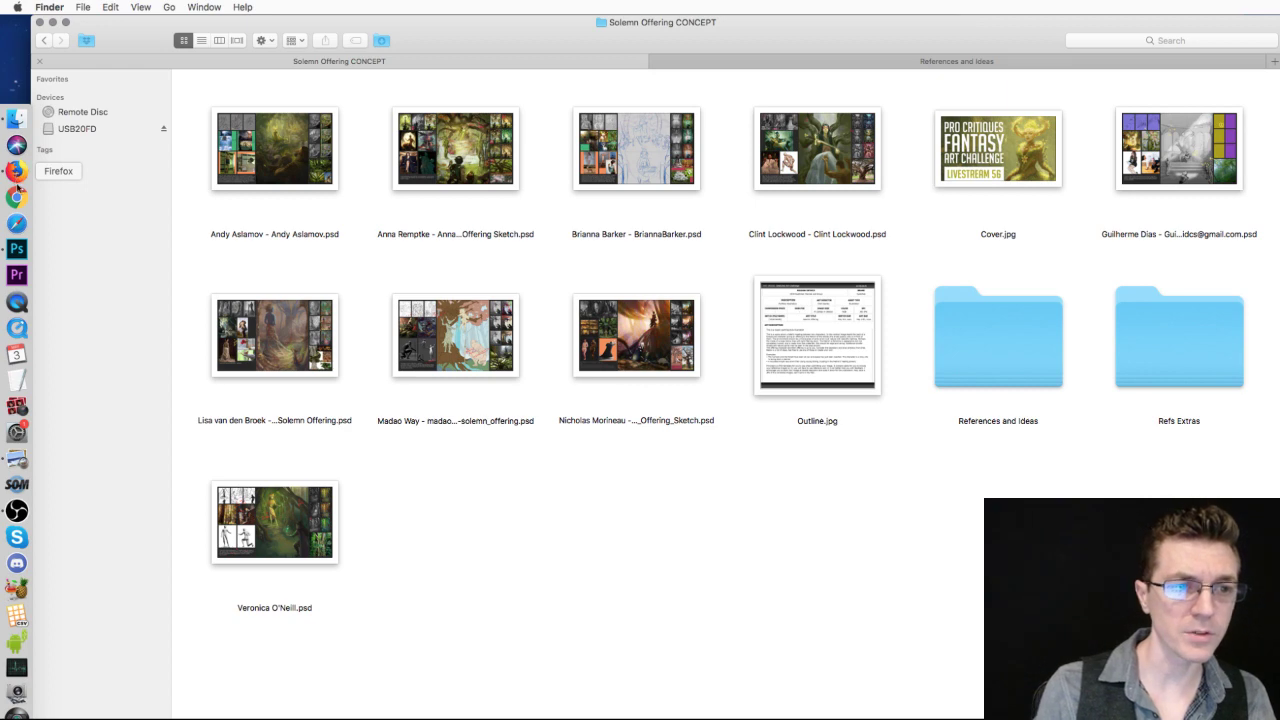
click(15, 257)
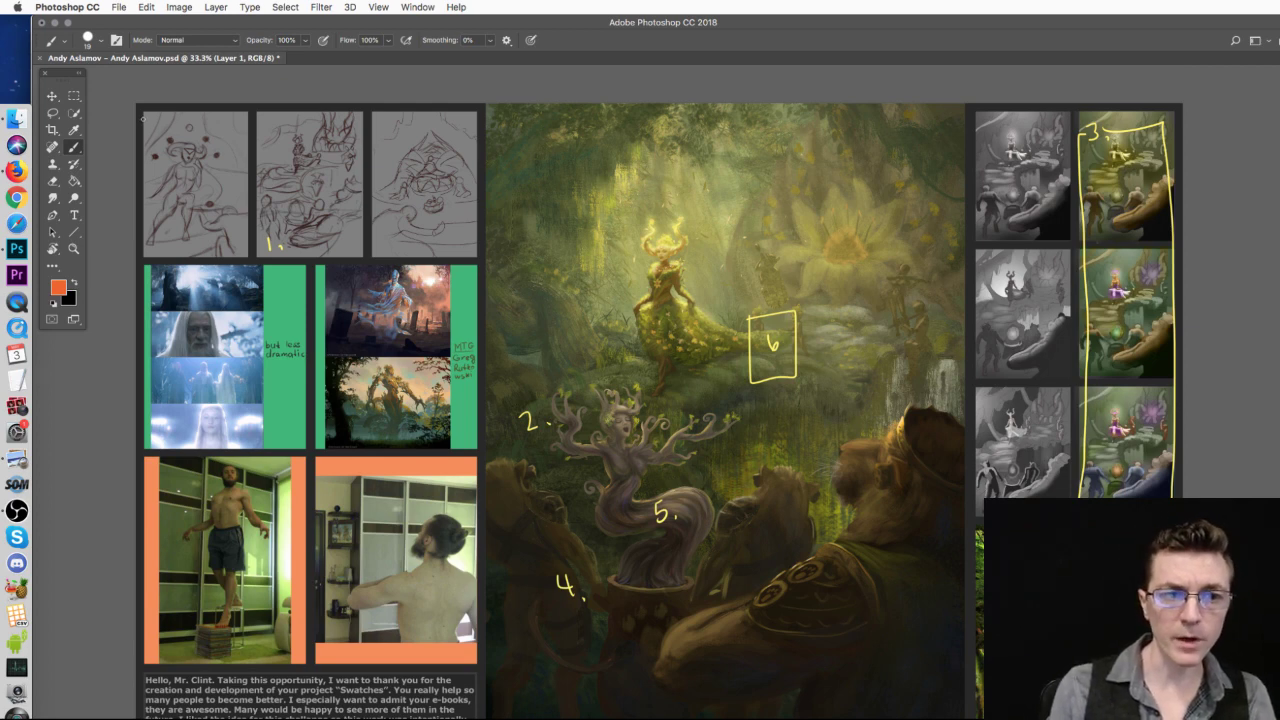
- Outline the row of three thumbnail sketches and the two green-backed reference panels in orange
mouse_move(150, 222)
mouse_down()
mouse_move(245, 242)
mouse_move(447, 225)
mouse_up()
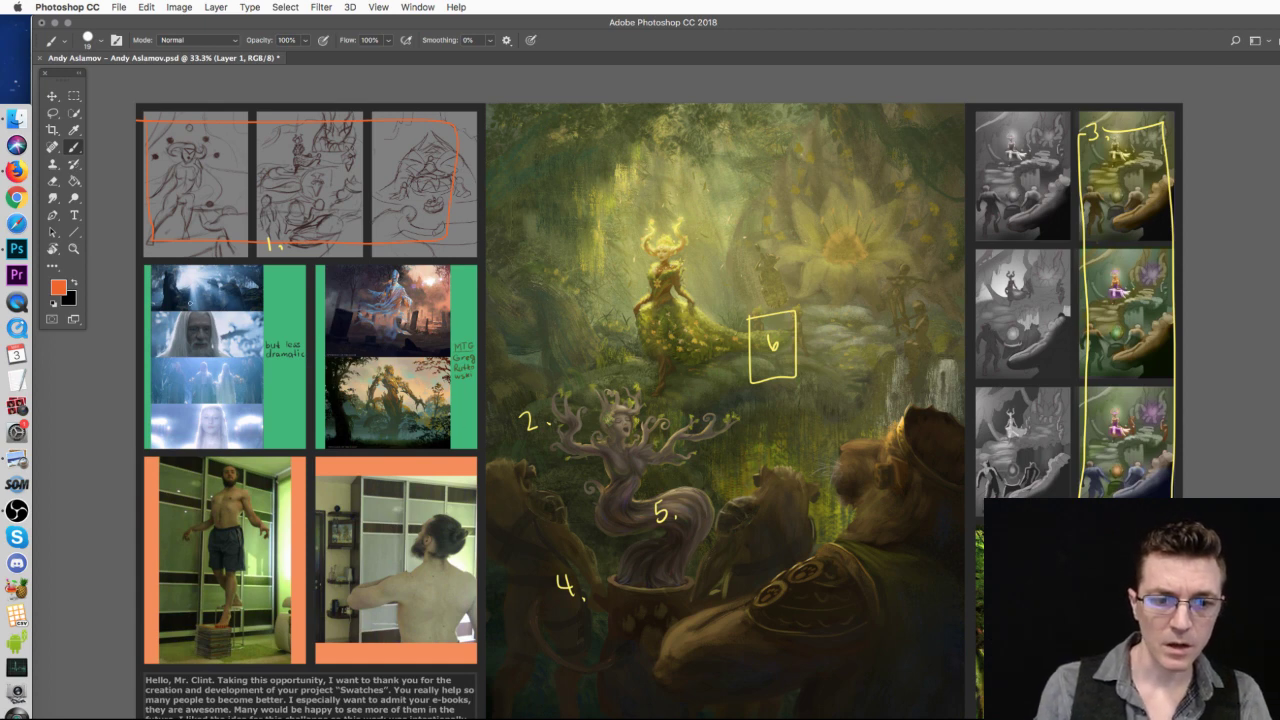
mouse_move(152, 282)
mouse_down()
mouse_move(155, 404)
mouse_move(200, 453)
mouse_move(296, 380)
mouse_move(190, 278)
mouse_move(148, 273)
mouse_up()
mouse_move(327, 292)
mouse_down()
mouse_move(378, 452)
mouse_move(458, 453)
mouse_move(474, 342)
mouse_move(388, 252)
mouse_up()
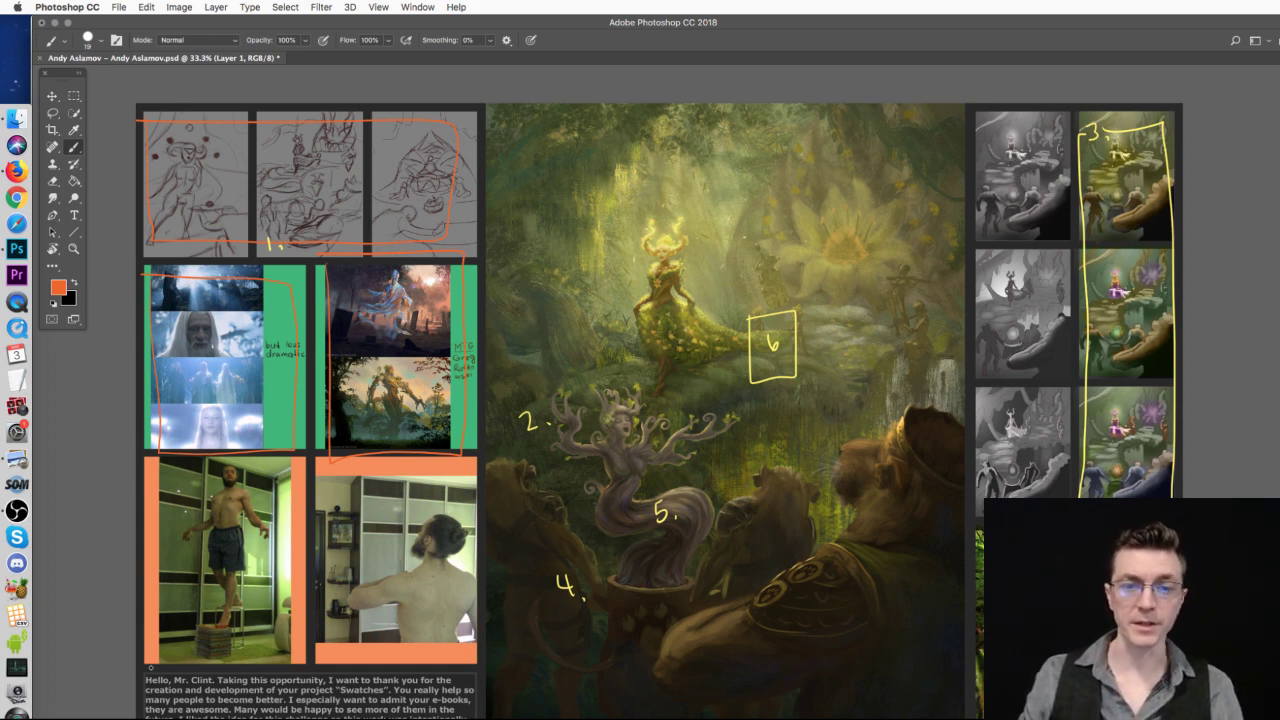
- Erase the orange outlines around the sketches and reference panels from Layer 1
key(super+a)
key(Delete)
key(super+d)
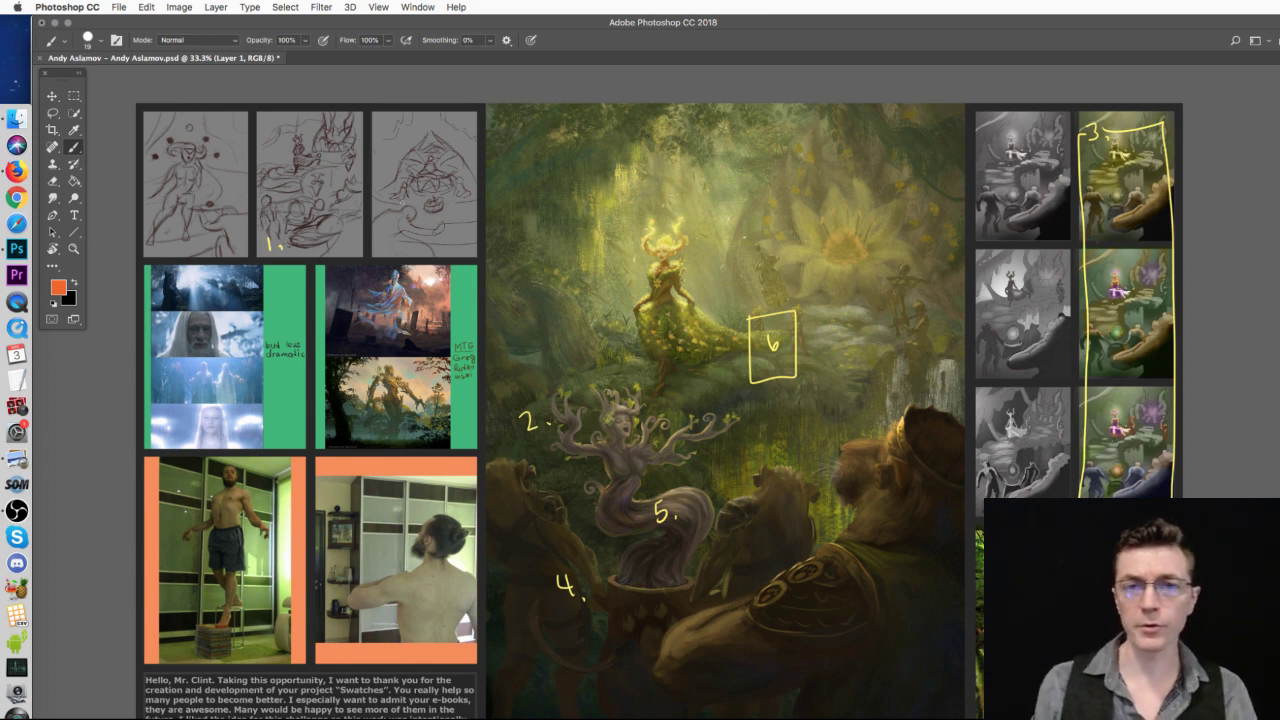
- Circle the middle sketch, mark the reference images in orange, and draw an arrow from them to the painting's dryad queen
mouse_move(322, 123)
mouse_down()
mouse_move(340, 233)
mouse_move(306, 121)
mouse_up()
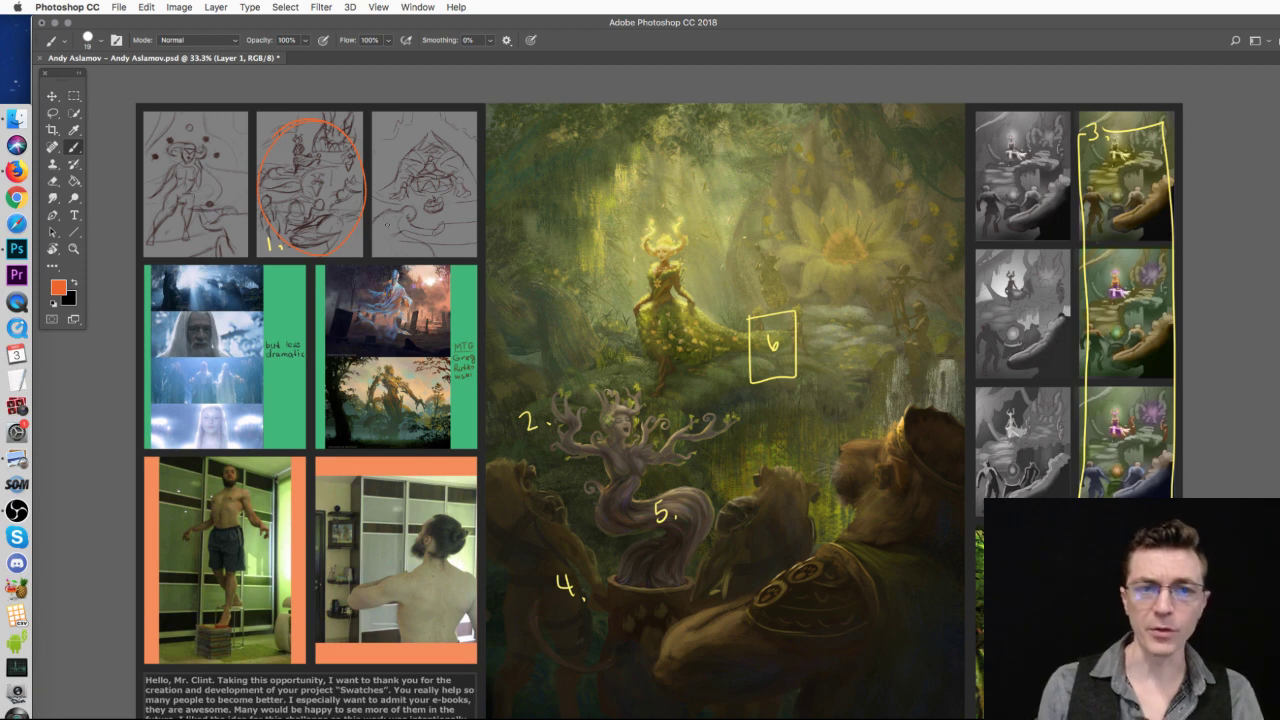
drag(220, 293, 220, 347)
mouse_move(305, 291)
mouse_down()
mouse_move(367, 359)
mouse_move(325, 368)
mouse_up()
mouse_move(400, 348)
mouse_down()
mouse_move(442, 266)
mouse_move(398, 368)
mouse_up()
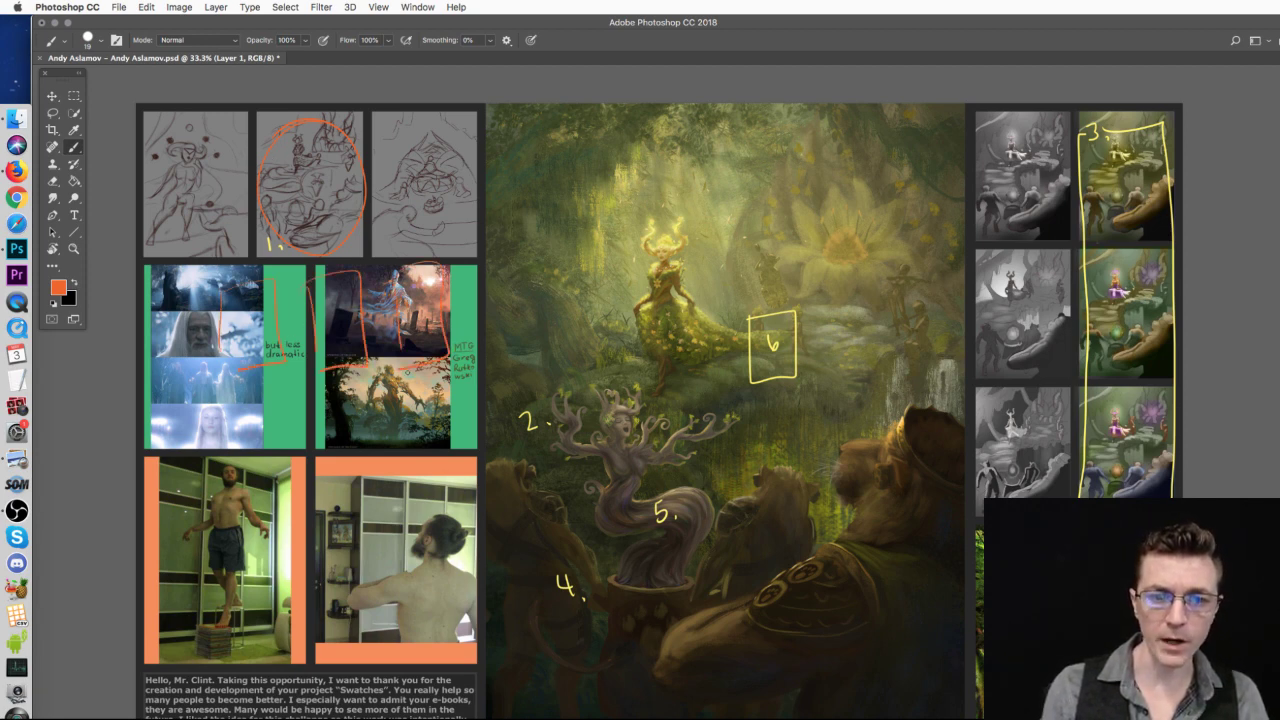
drag(390, 288, 404, 360)
mouse_move(473, 323)
mouse_down()
mouse_move(572, 318)
mouse_move(553, 338)
mouse_up()
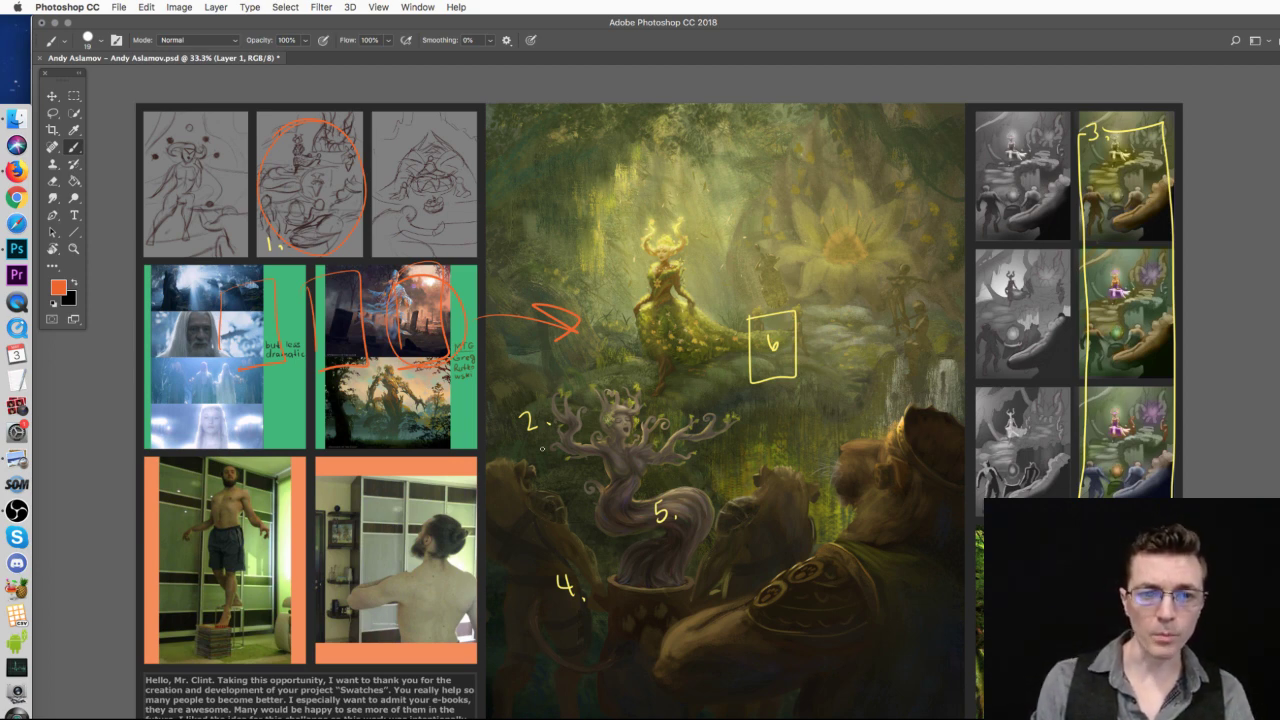
- Erase the orange circle, reference marks and arrow, and show the "variations" text below the sketches
key(super+a)
key(BackSpace)
key(super+d)
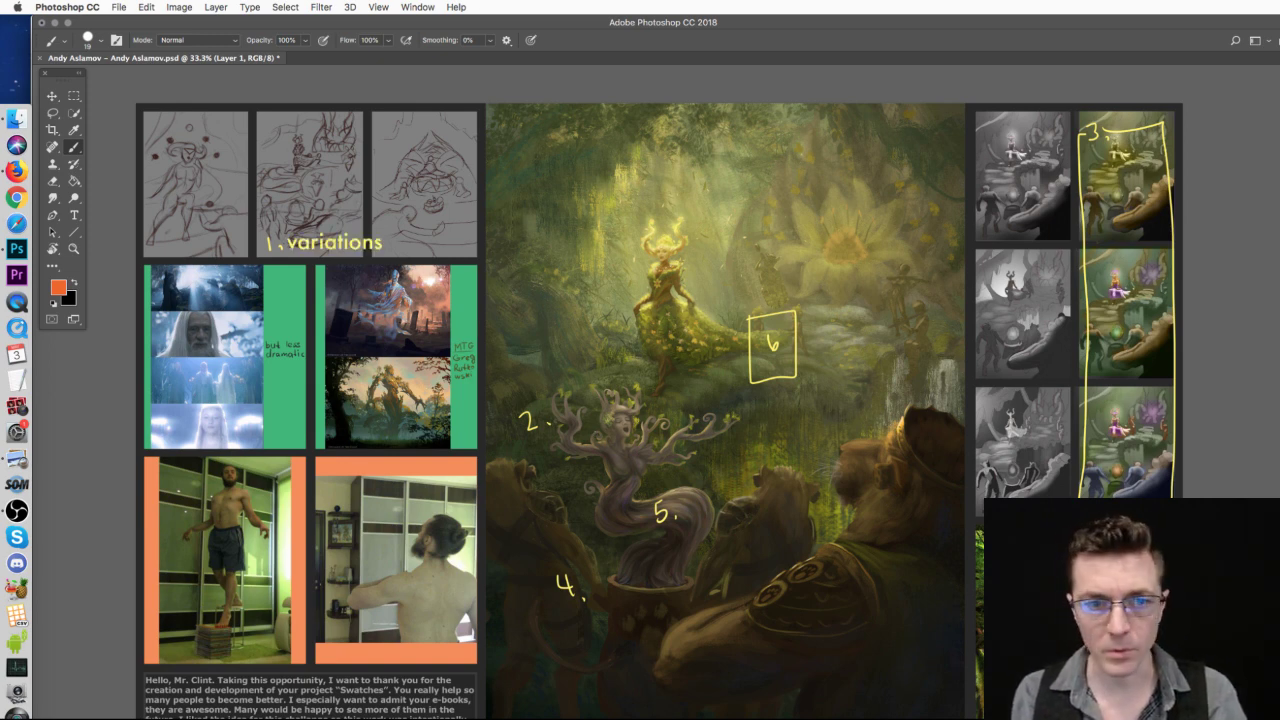
- Hide the handwritten number notes and compare the painting with and without layer 2's yellow frames, ending on Layer 1
key(alt+bracketright)
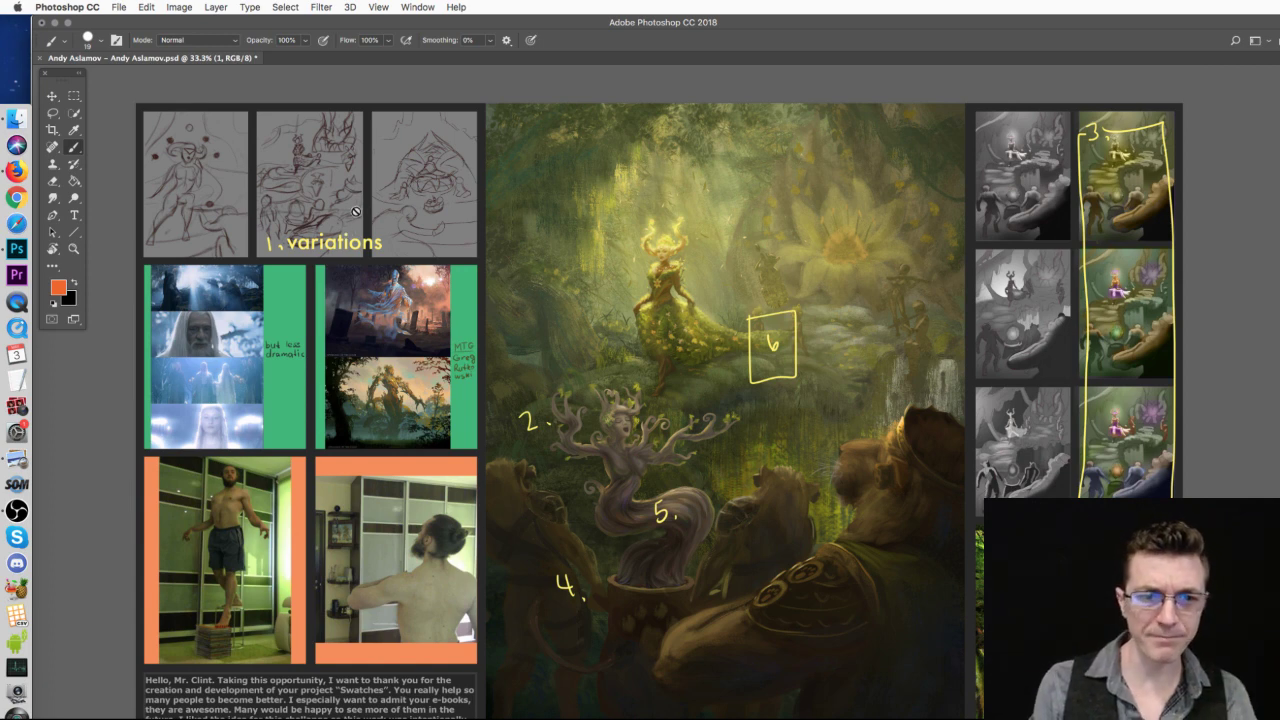
key(alt+bracketleft)
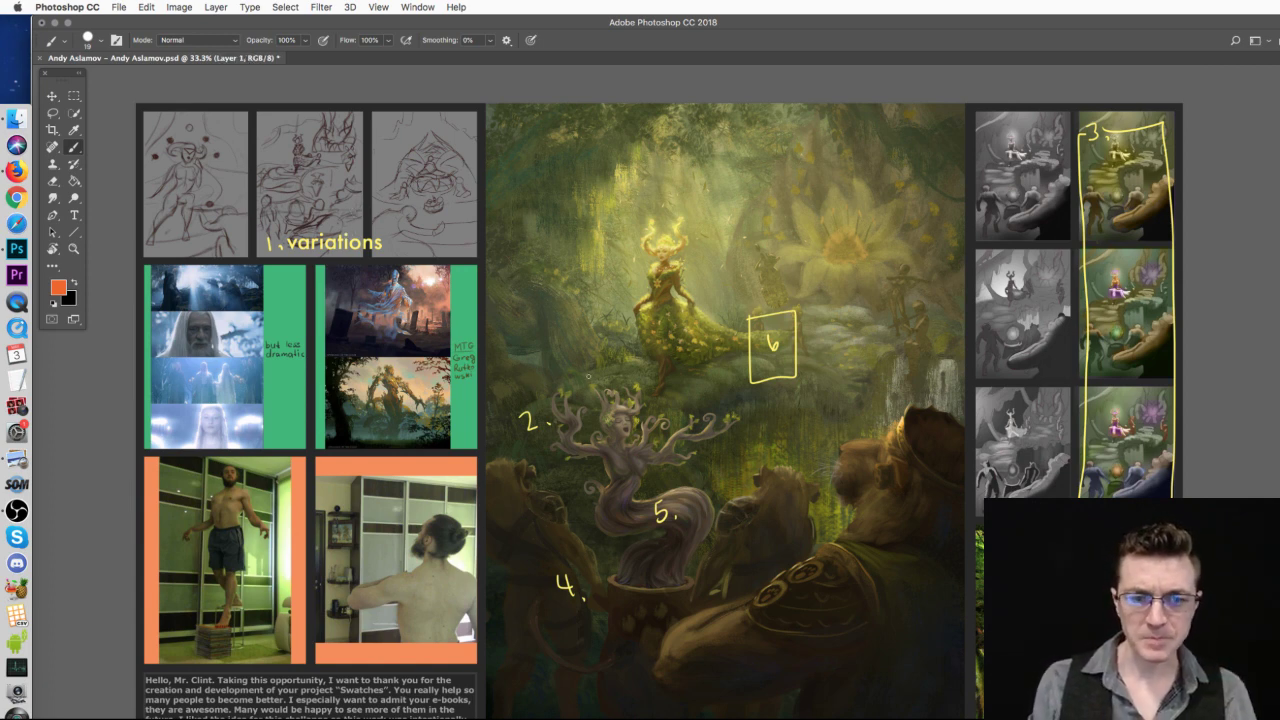
key(alt+bracketright)
key(alt+bracketright)
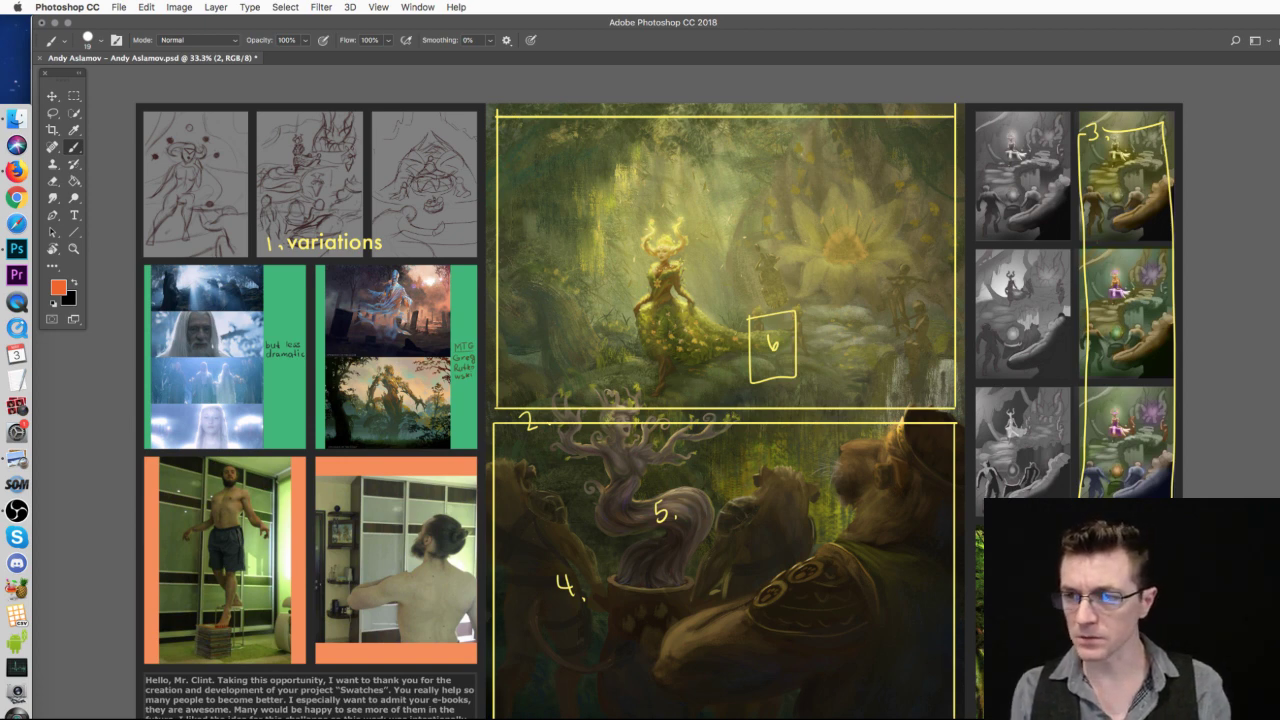
key(super+comma)
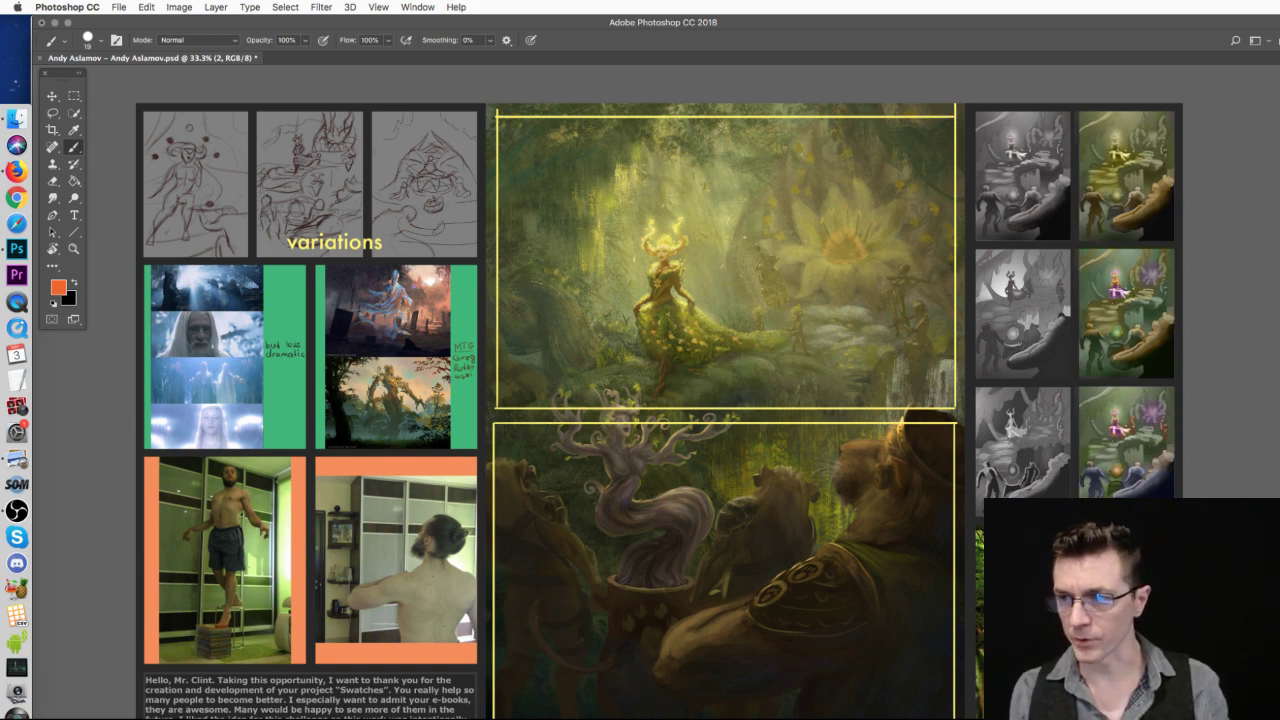
key(alt+[)
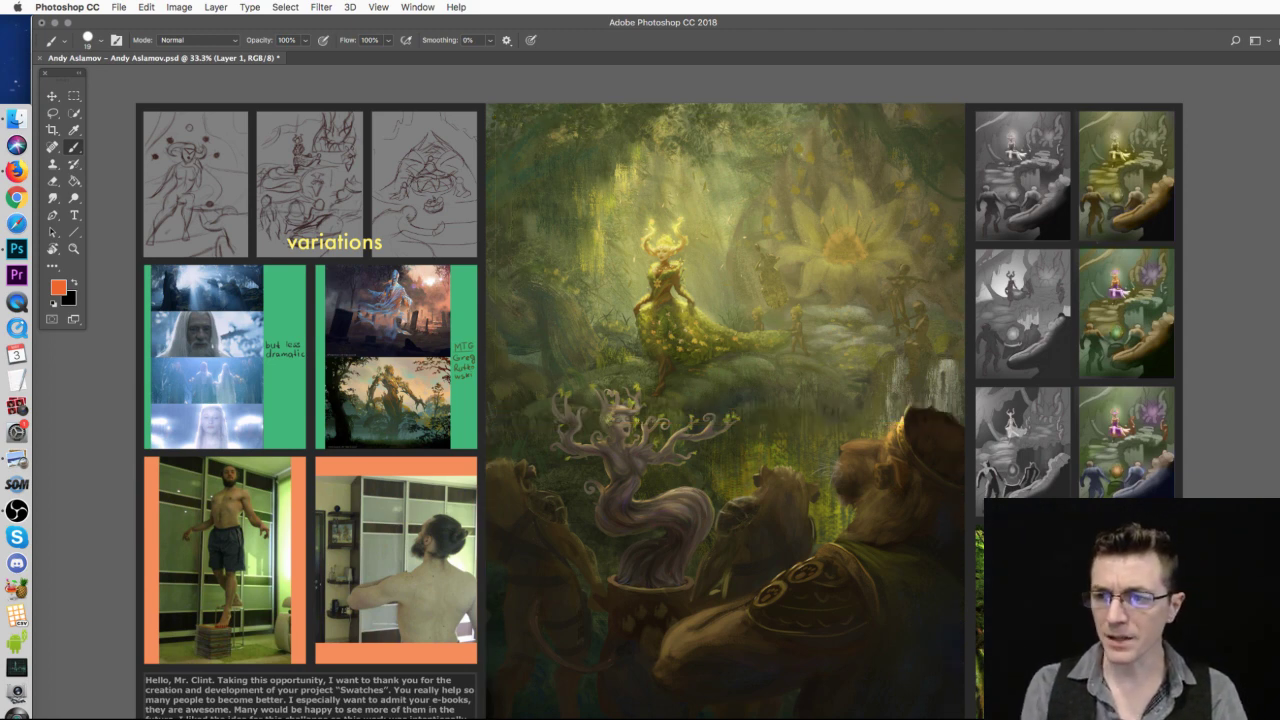
mouse_move(502, 415)
mouse_down()
mouse_move(927, 412)
mouse_move(932, 259)
mouse_move(794, 158)
mouse_move(509, 152)
mouse_move(511, 311)
mouse_move(798, 373)
mouse_move(935, 376)
mouse_move(922, 585)
mouse_move(829, 701)
mouse_move(522, 707)
mouse_move(520, 435)
mouse_up()
key(ctrl+z)
key(ctrl+z)
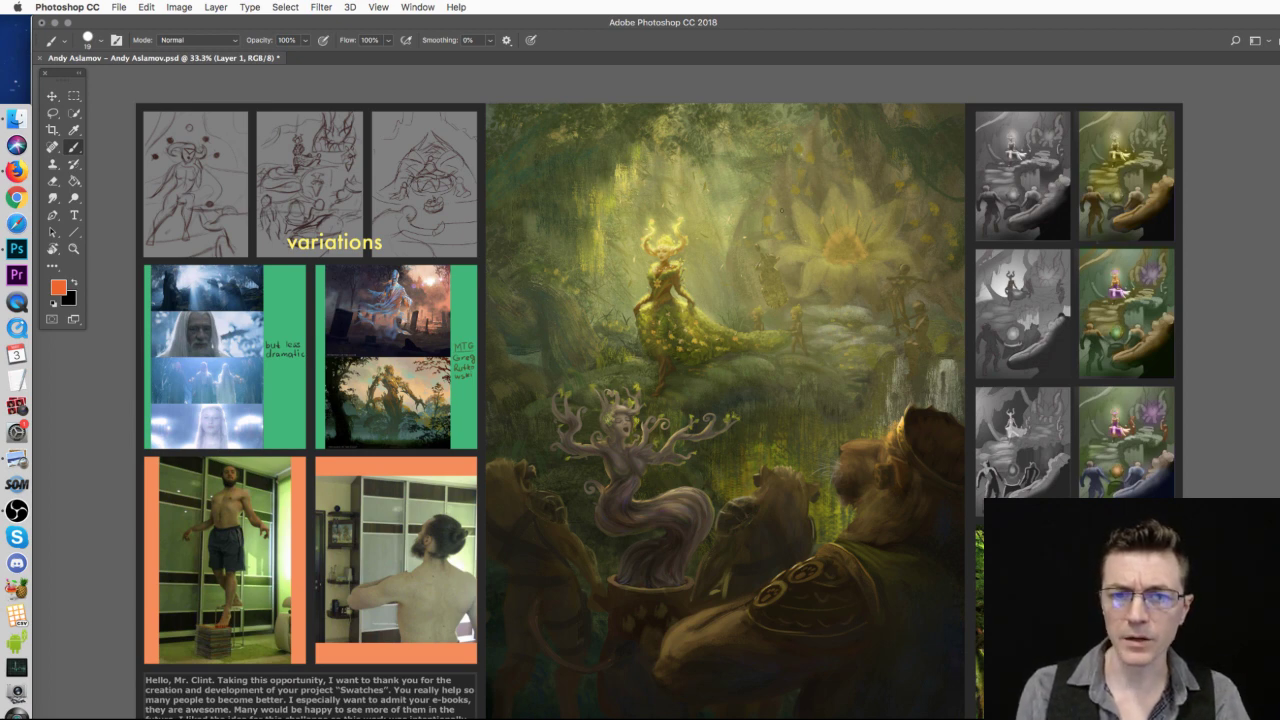
- Draw an orange box around the large flower in the painting's upper-right background on Layer 1
drag(726, 218, 727, 300)
mouse_move(722, 175)
mouse_down()
mouse_move(863, 181)
mouse_move(962, 167)
mouse_move(966, 311)
mouse_move(705, 311)
mouse_up()
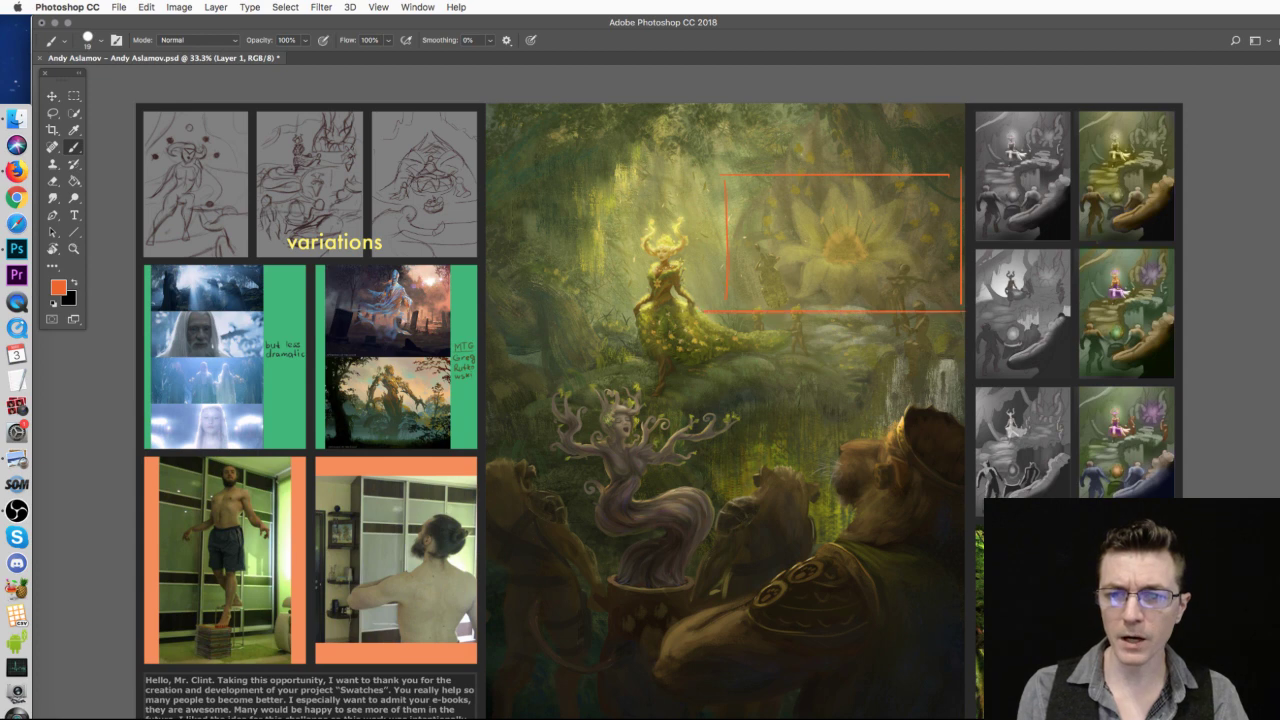
drag(724, 198, 722, 256)
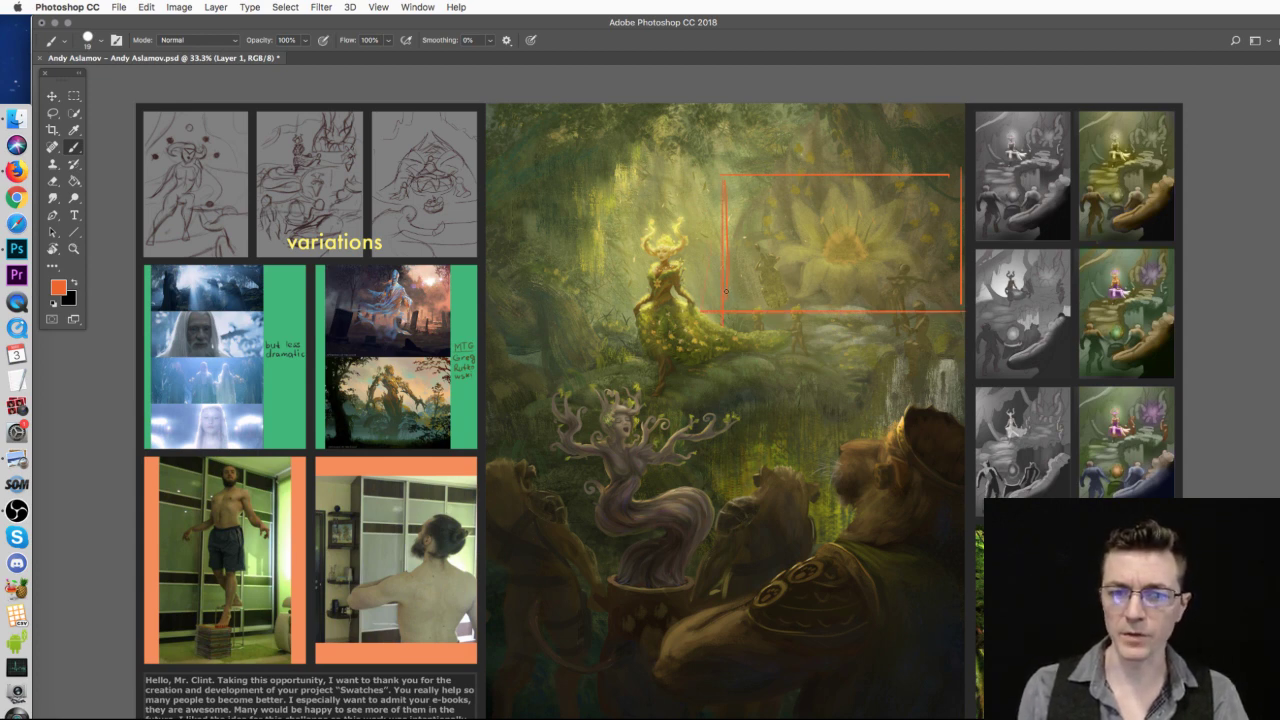
- Sketch orange ground and hill contours across the boxed background flower, and clear all the orange marks from Layer 1
drag(863, 294, 961, 293)
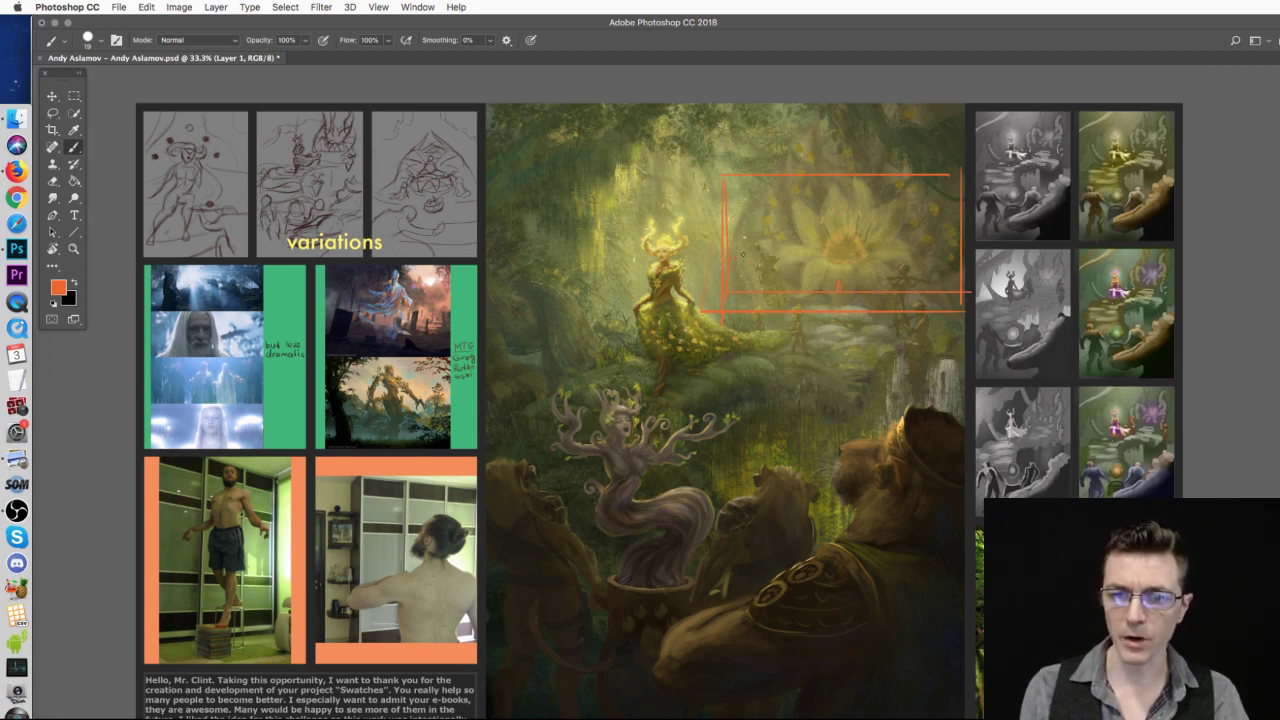
mouse_move(852, 286)
mouse_down()
mouse_move(930, 285)
mouse_move(955, 268)
mouse_move(860, 283)
mouse_up()
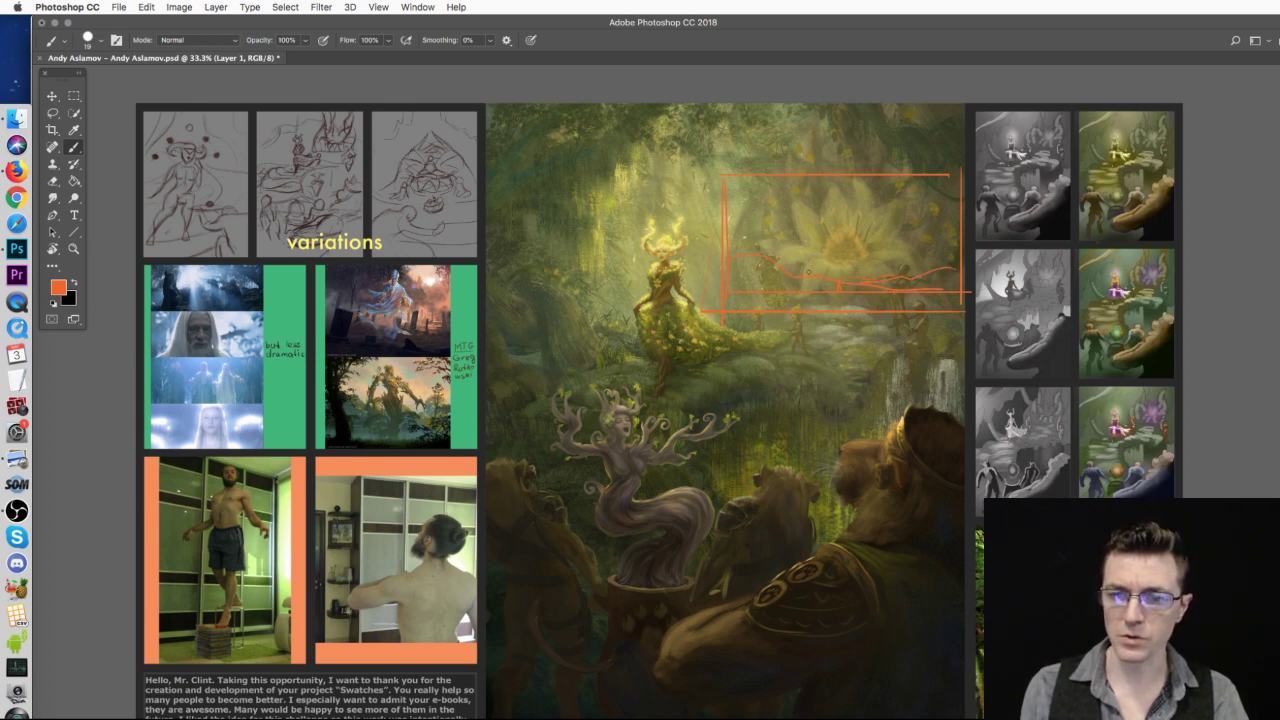
drag(930, 229, 895, 240)
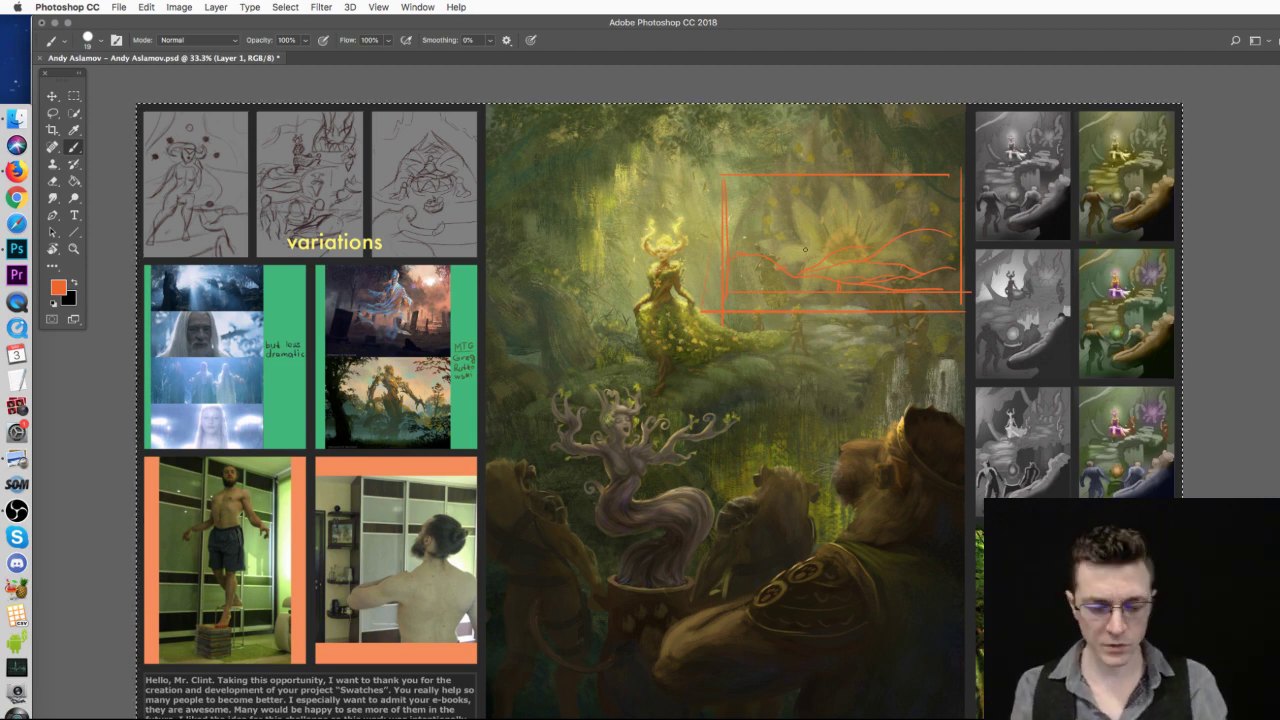
key(ctrl+z)
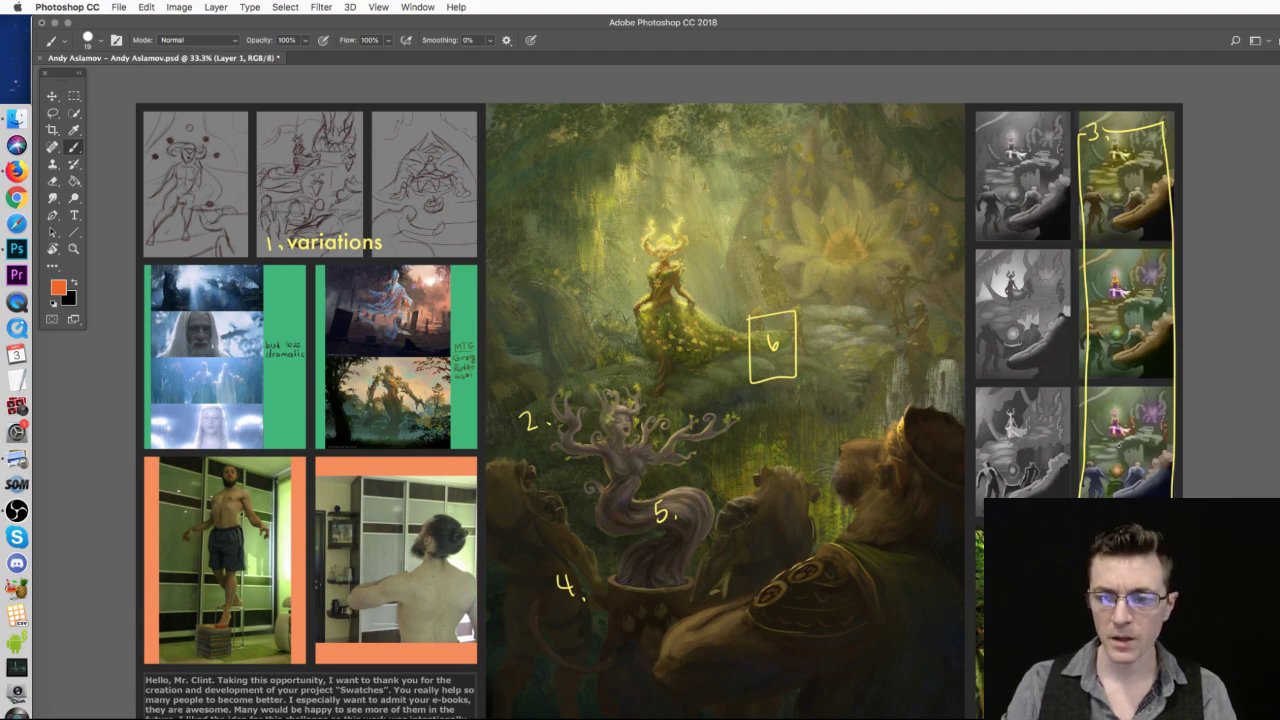
- Switch to Finder, check the References and Ideas folder, and preview the colour-scheme chart screenshot in the Refs Extras folder
click(16, 118)
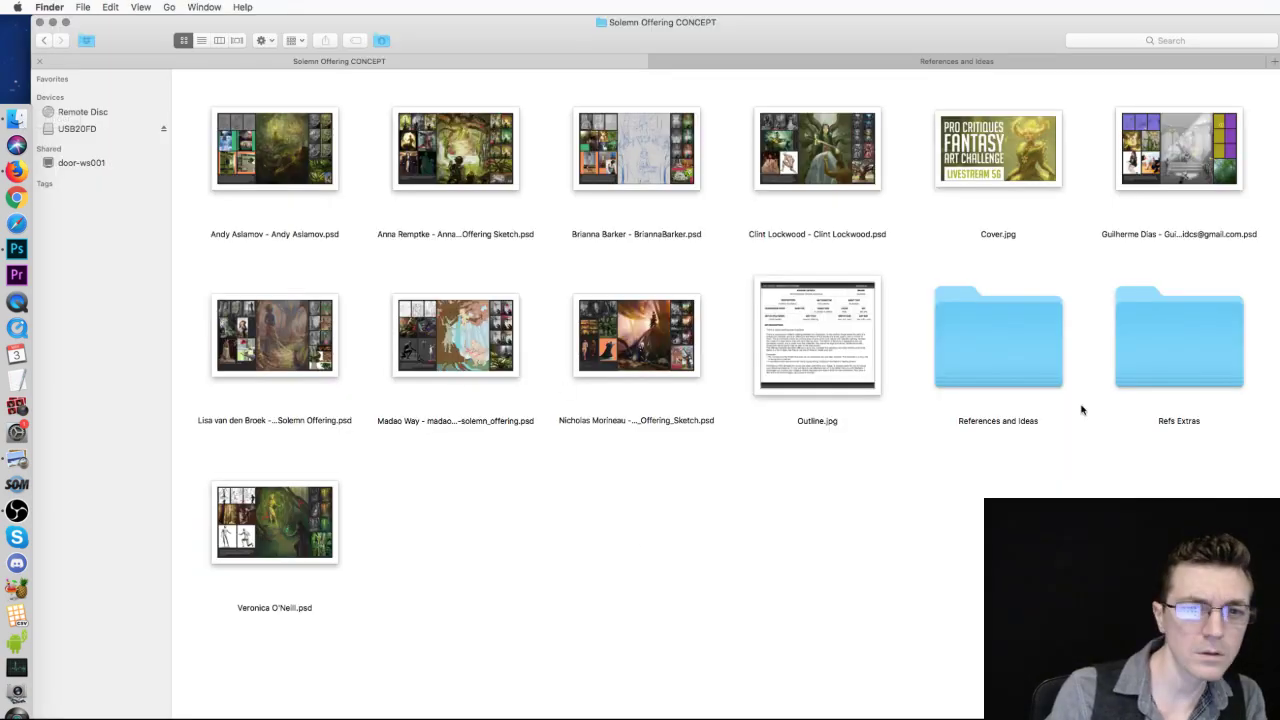
click(960, 61)
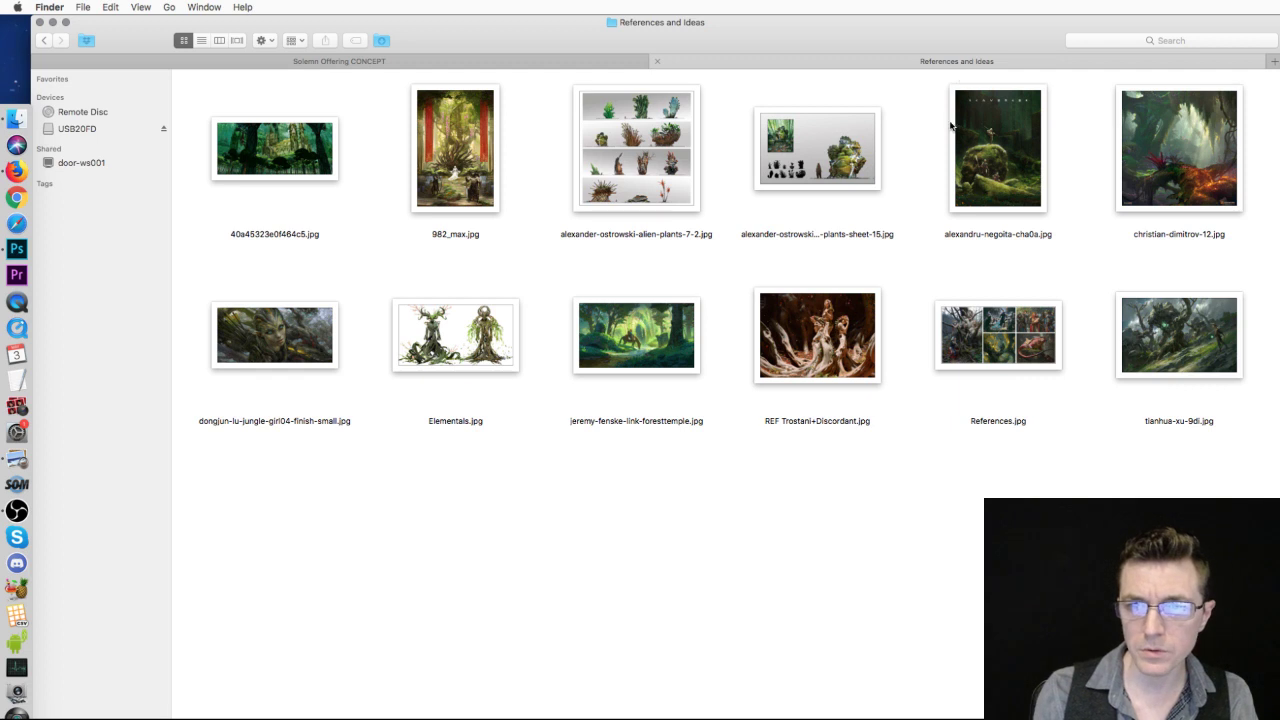
click(45, 41)
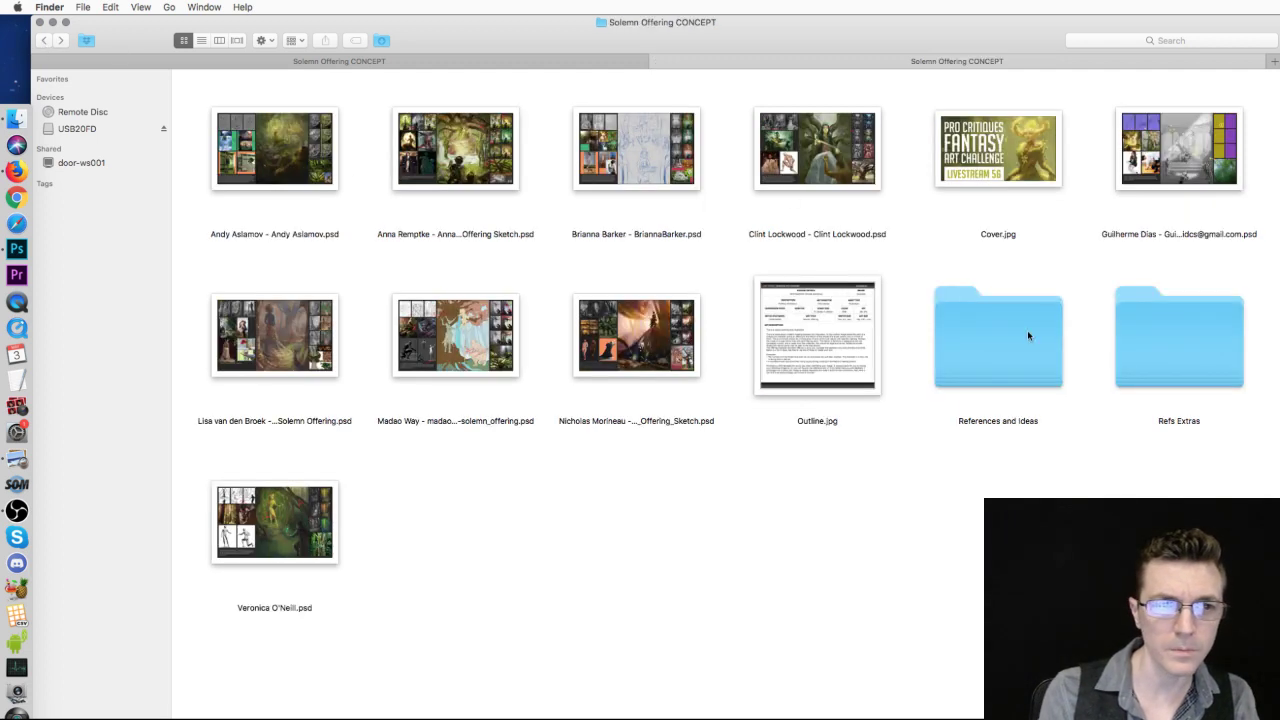
double_click(1173, 369)
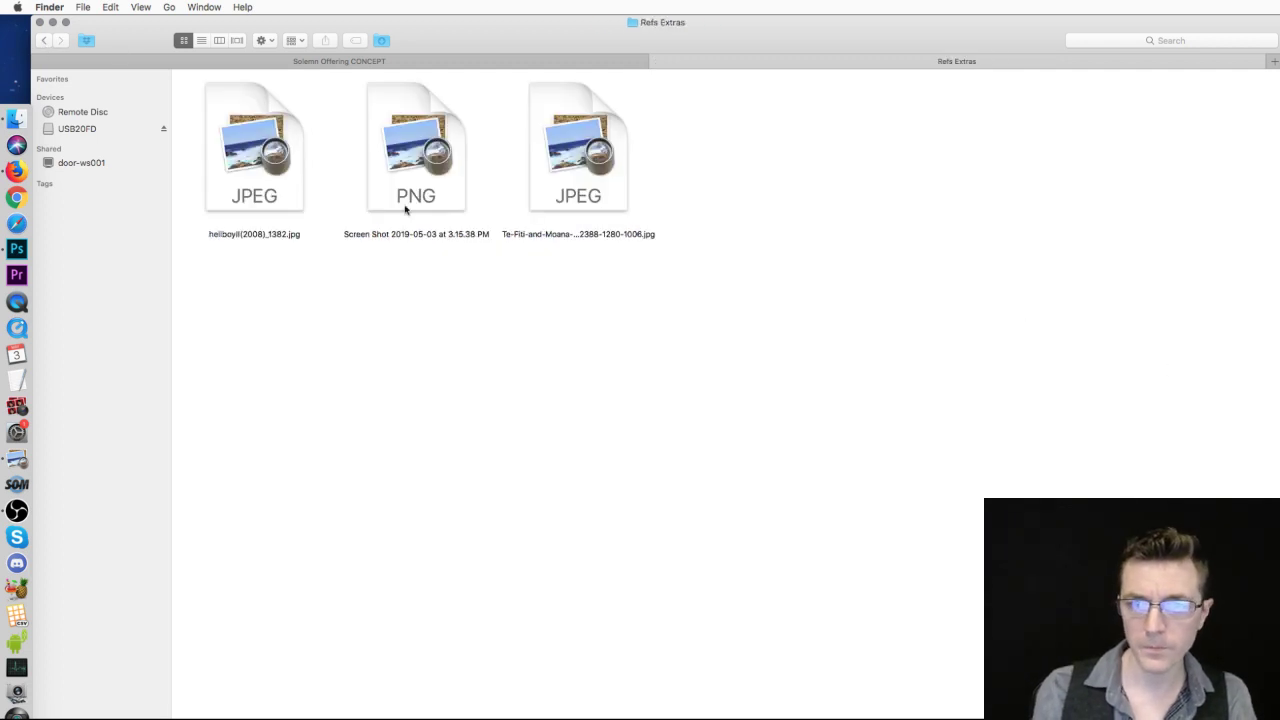
click(434, 184)
key(space)
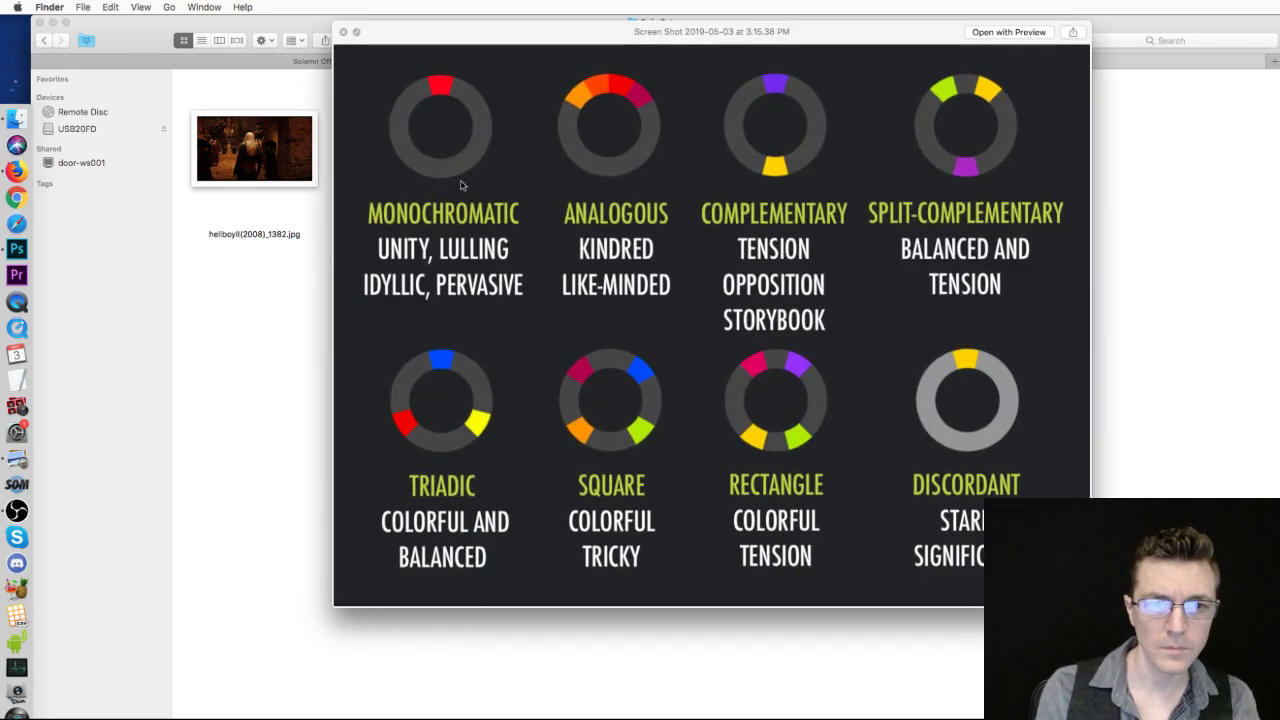
drag(800, 40, 801, 35)
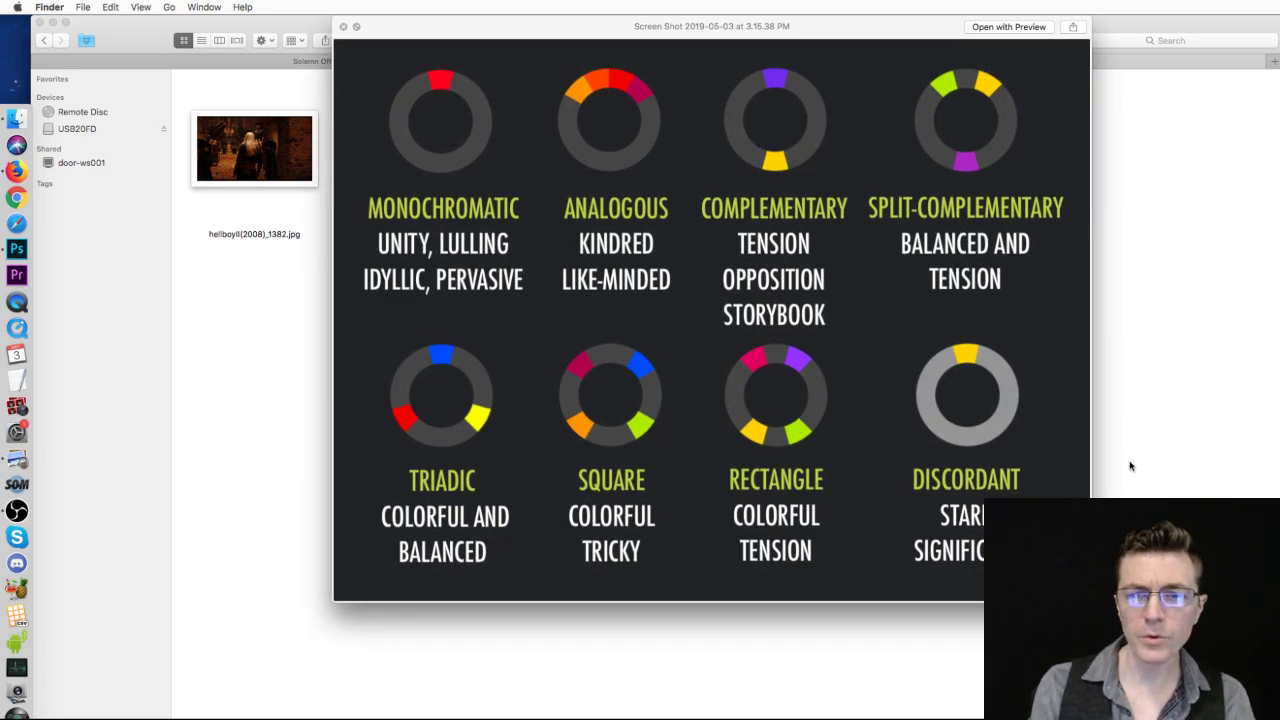
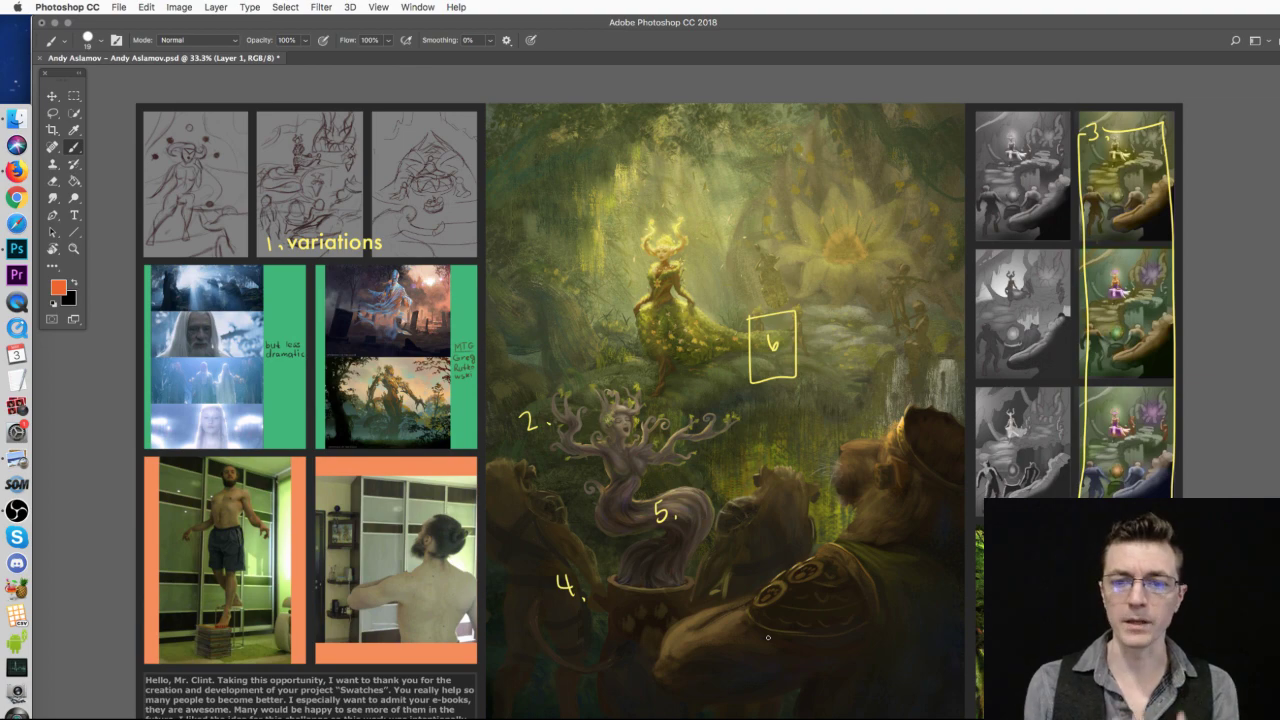
- Return from the painting to Finder's colour-scheme chart preview, and close the preview
click(16, 118)
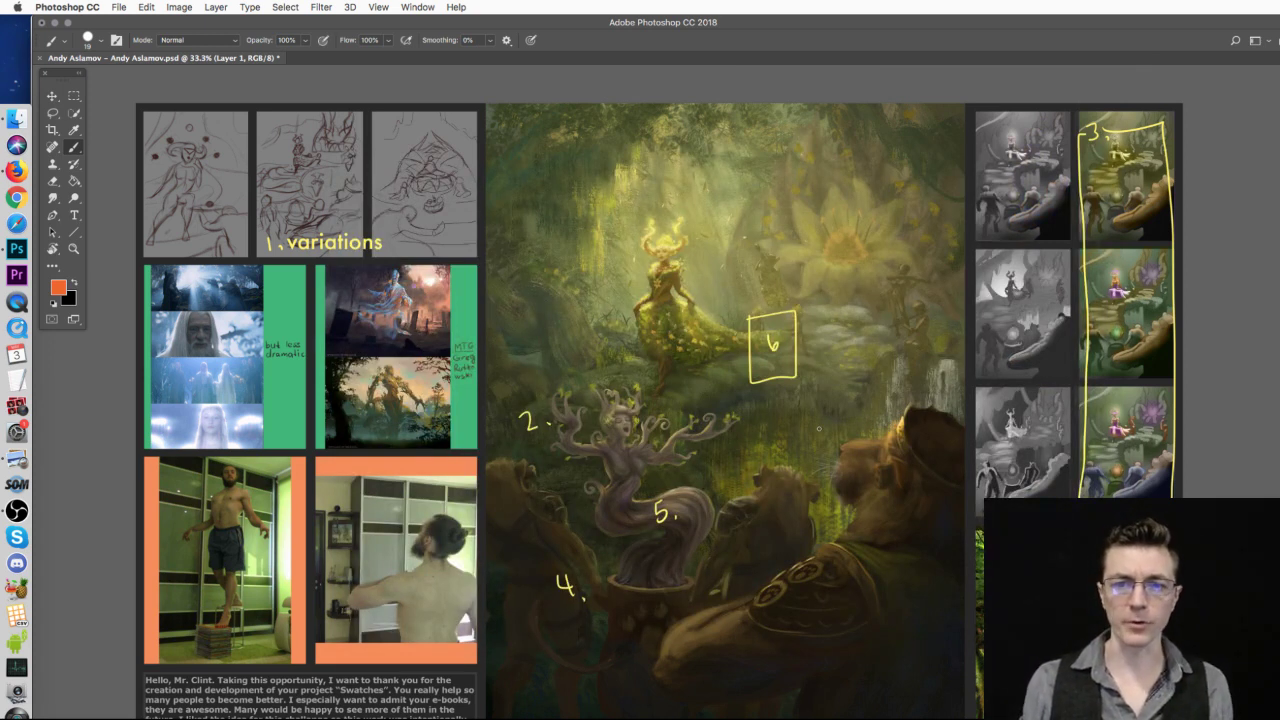
click(16, 118)
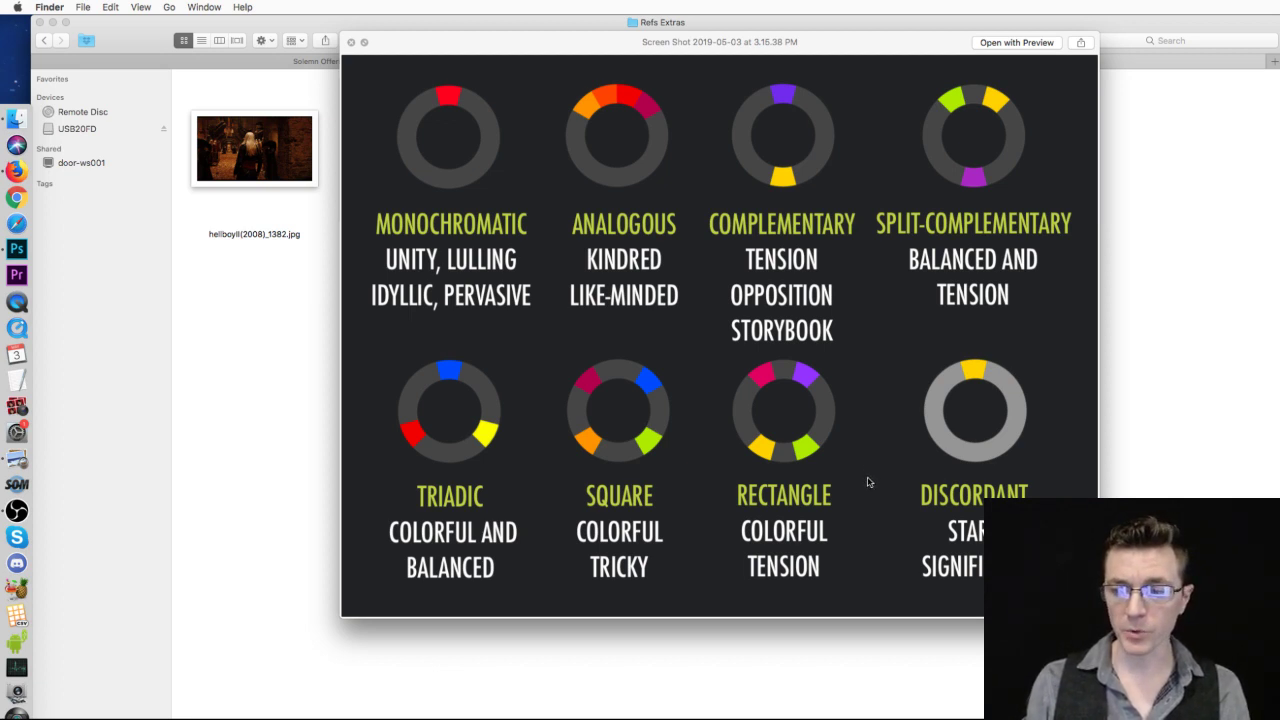
click(349, 43)
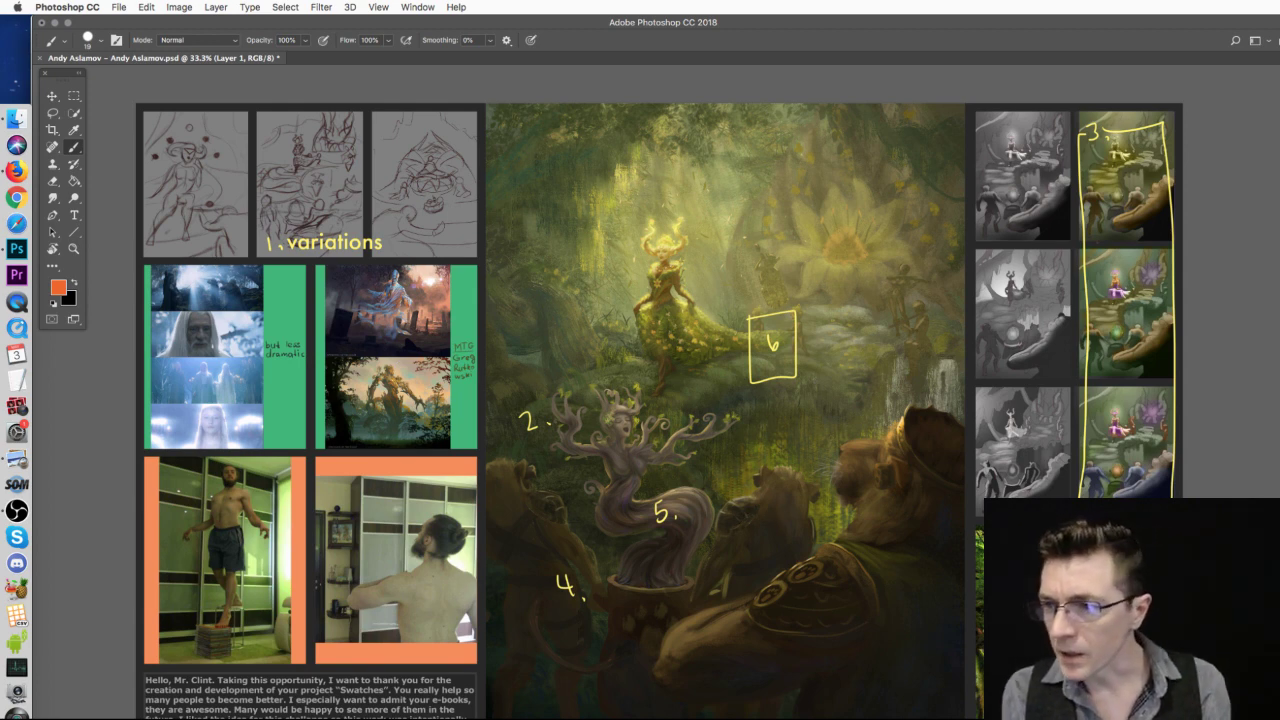
- Compare the painting's blurred grayscale value view on layer 4b with the full-colour version and its numbered notes
key(super+z)
key(super+z)
key(super+z)
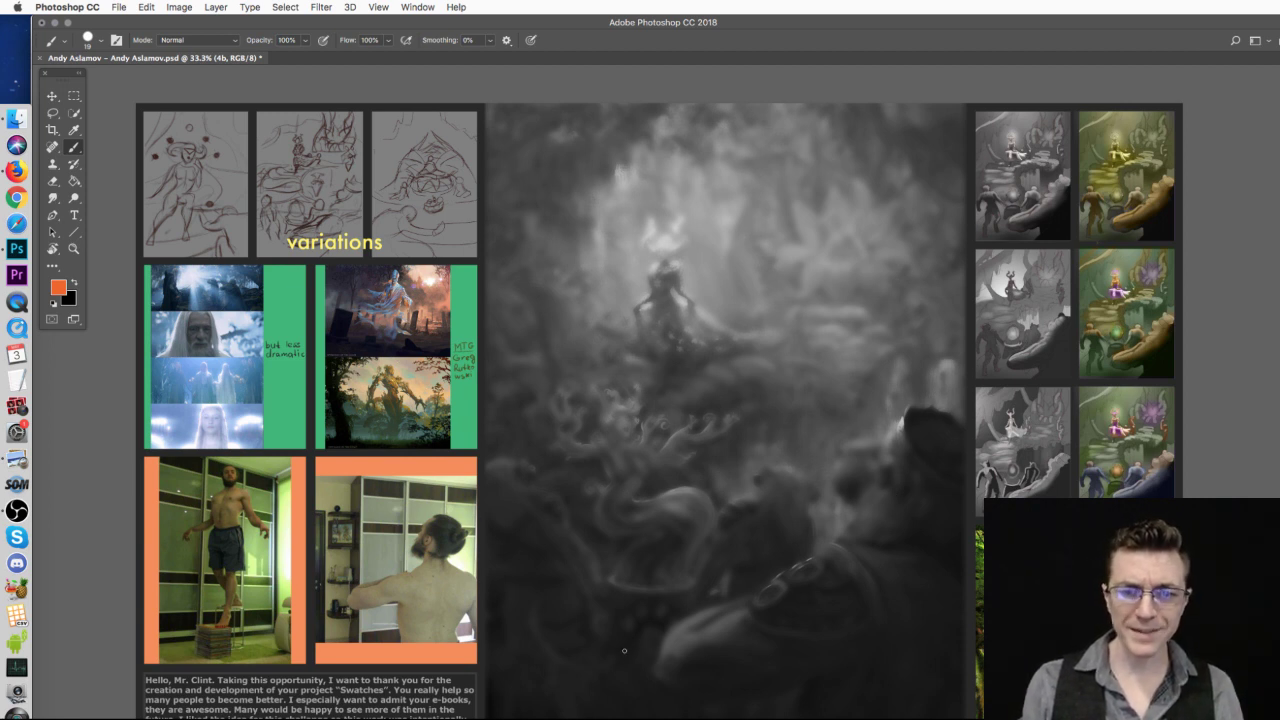
key(ctrl+y)
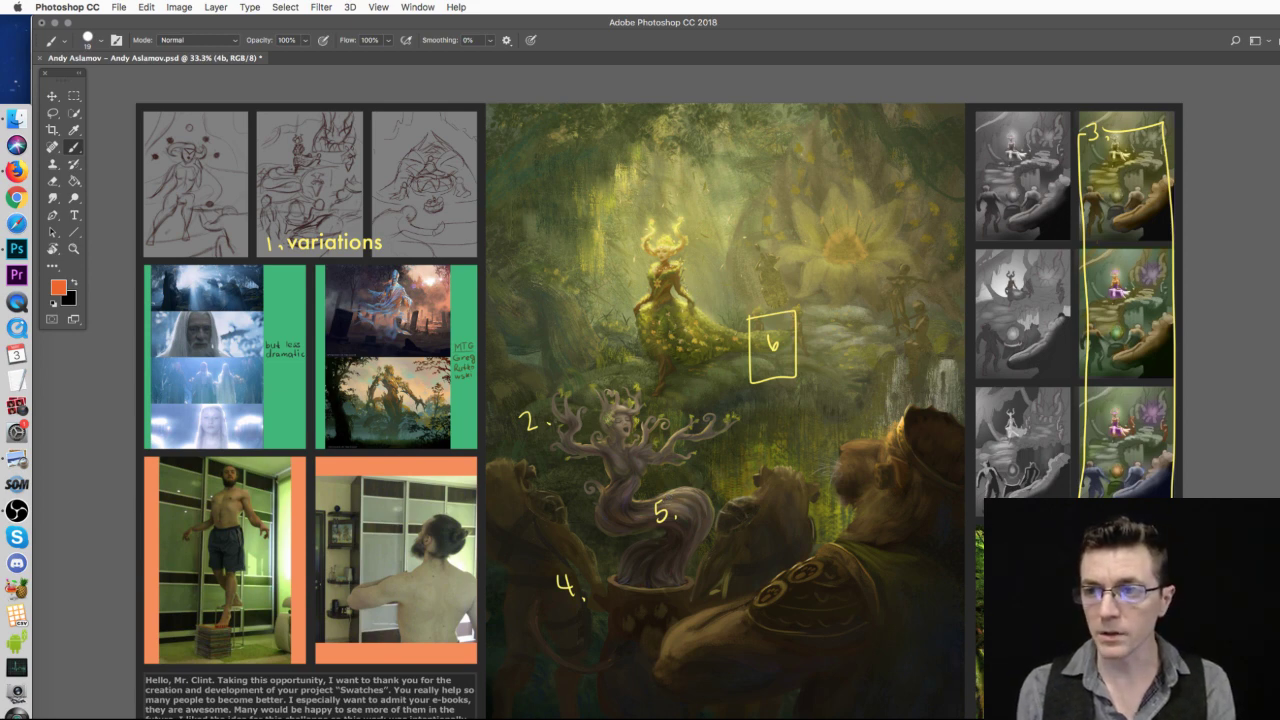
- Display the yellow S-curve running through the tree-woman statue, and replace it with the faint yellow composition sketch
key(ctrl+shift+alt+n)
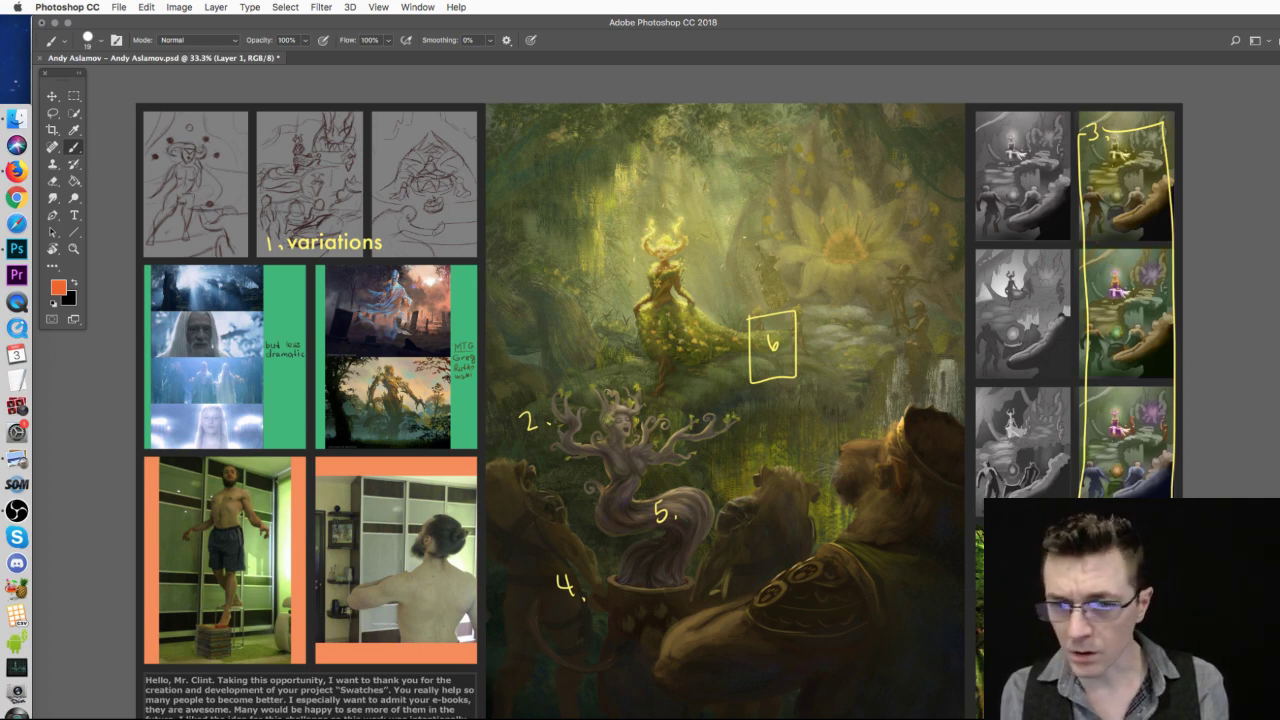
drag(628, 392, 672, 607)
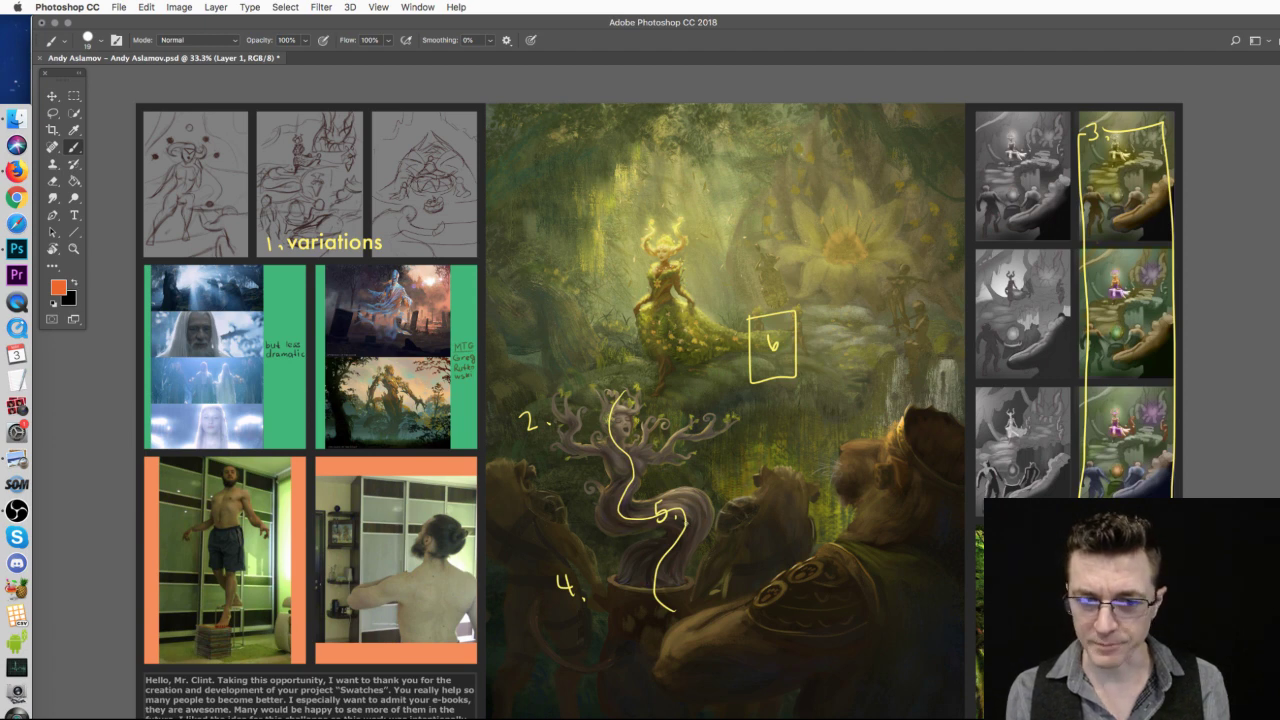
key(super+alt+z)
key(super+alt+z)
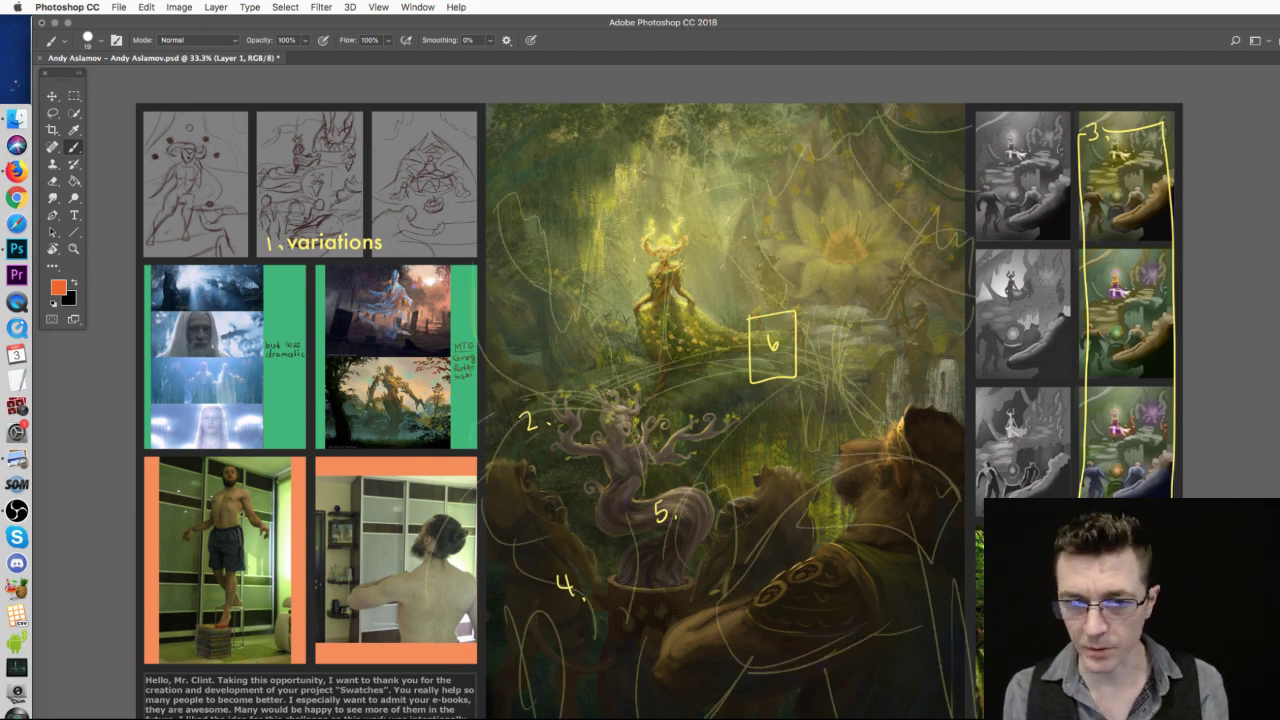
- Hide the handwritten number notes and show layer 6's yellow composition sketch at full strength over the painting
key(super+alt+z)
key(super+alt+z)
key(super+alt+z)
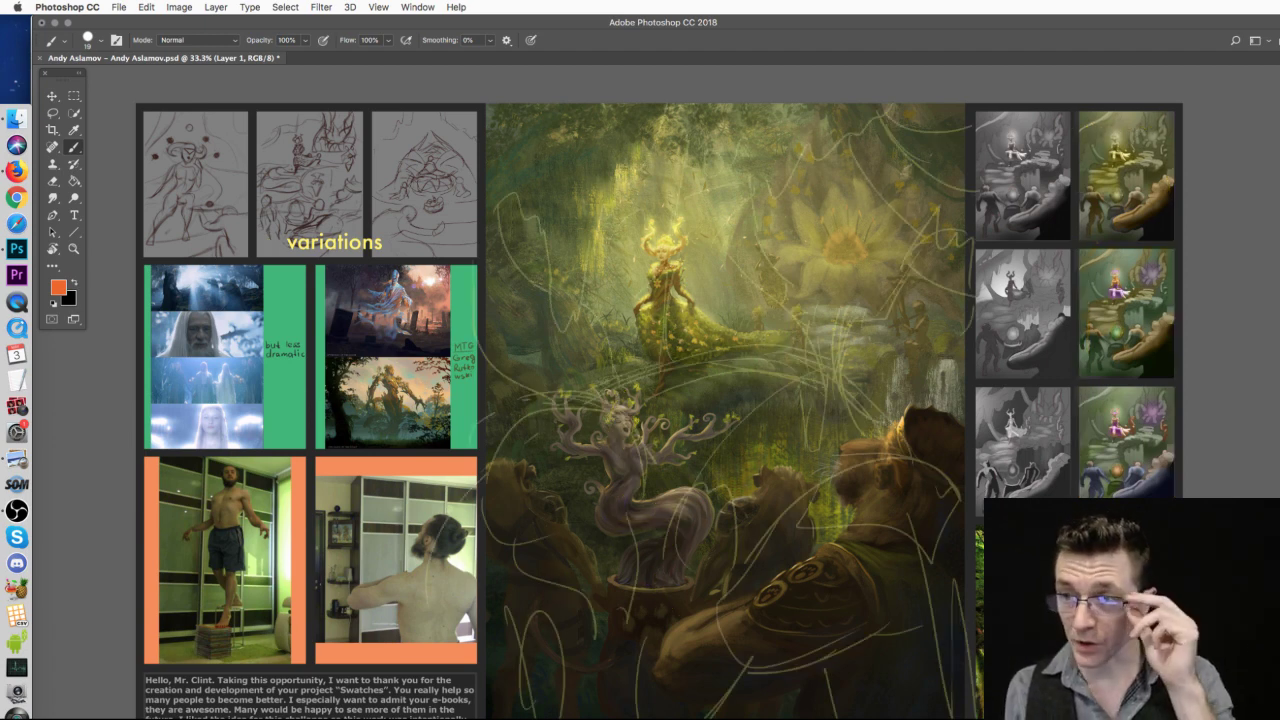
key(super+alt+z)
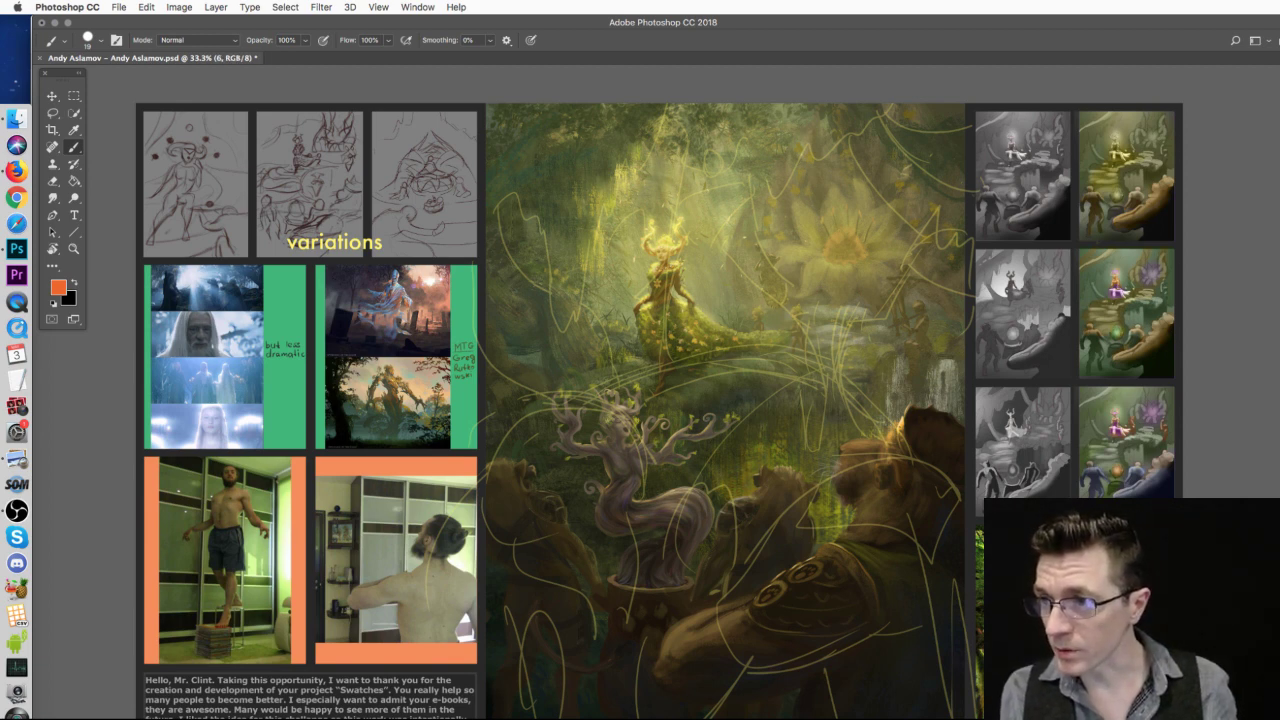
key(super+alt+z)
key(super+alt+z)
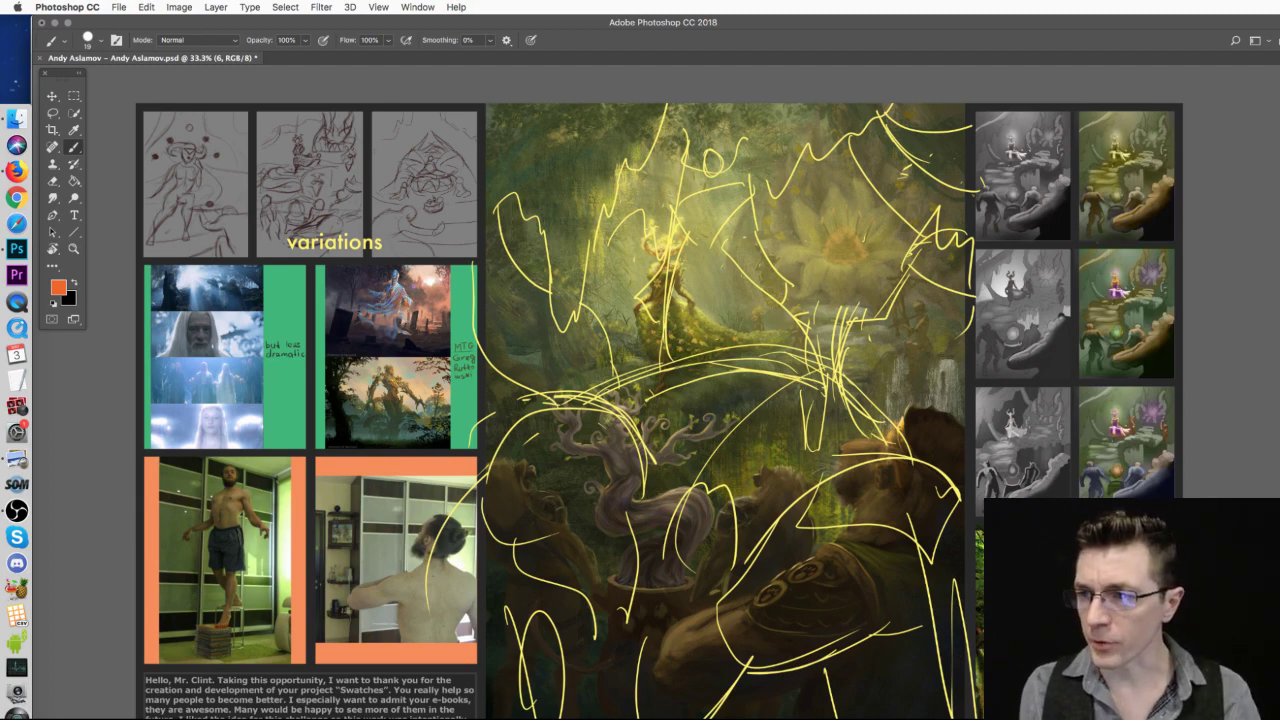
- Fill Layer 2 with dark gray behind the yellow composition sketch to isolate its lines, and undo the fill
key(alt+shift+bracketleft)
key(alt+bracketright)
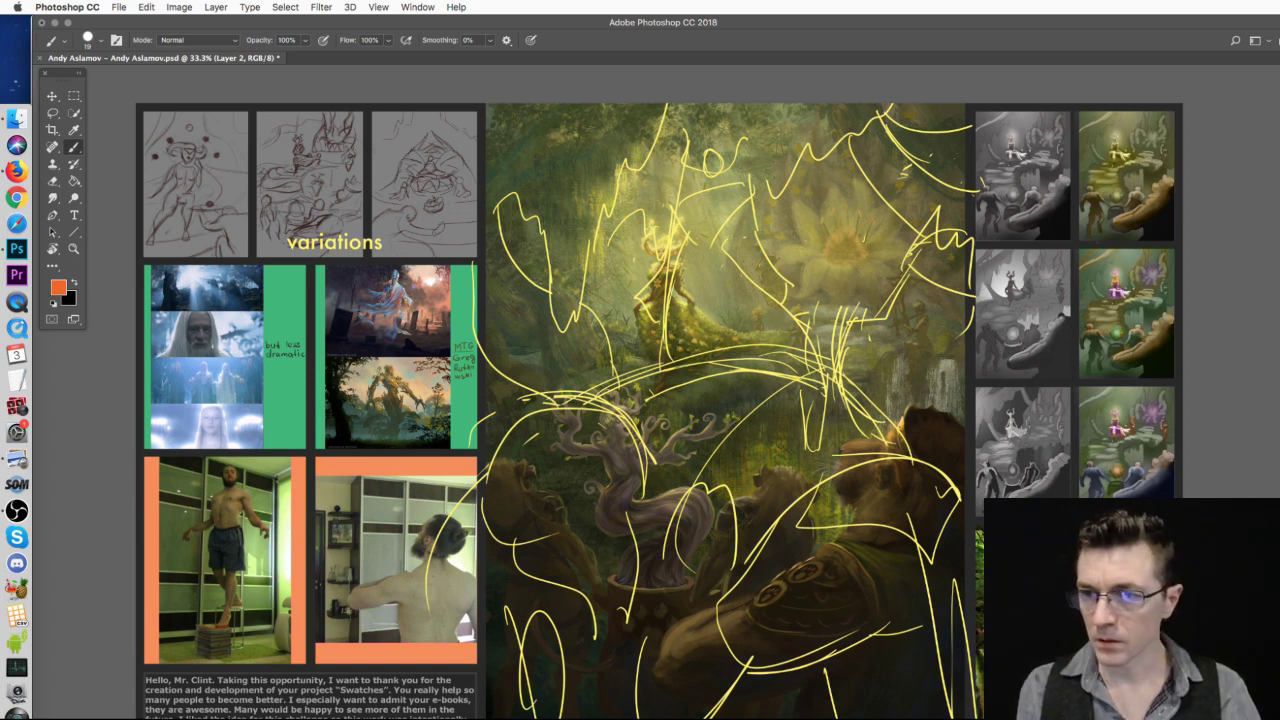
key(d)
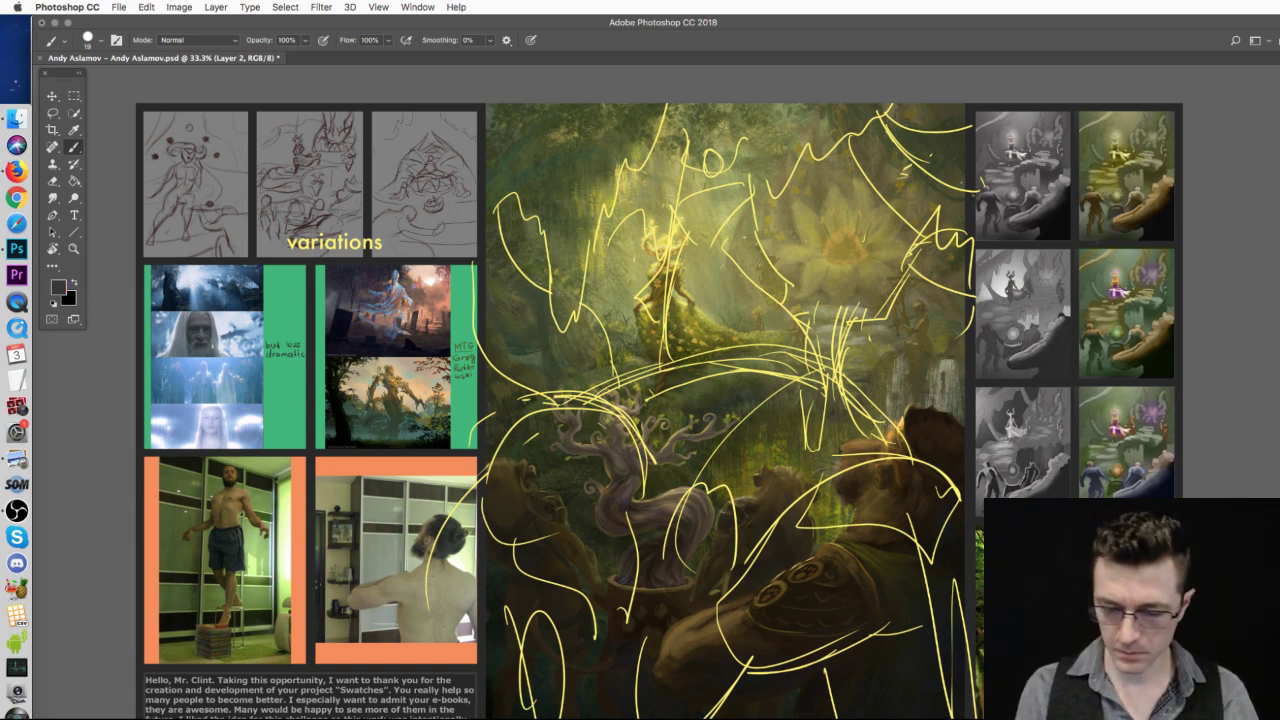
key(alt+BackSpace)
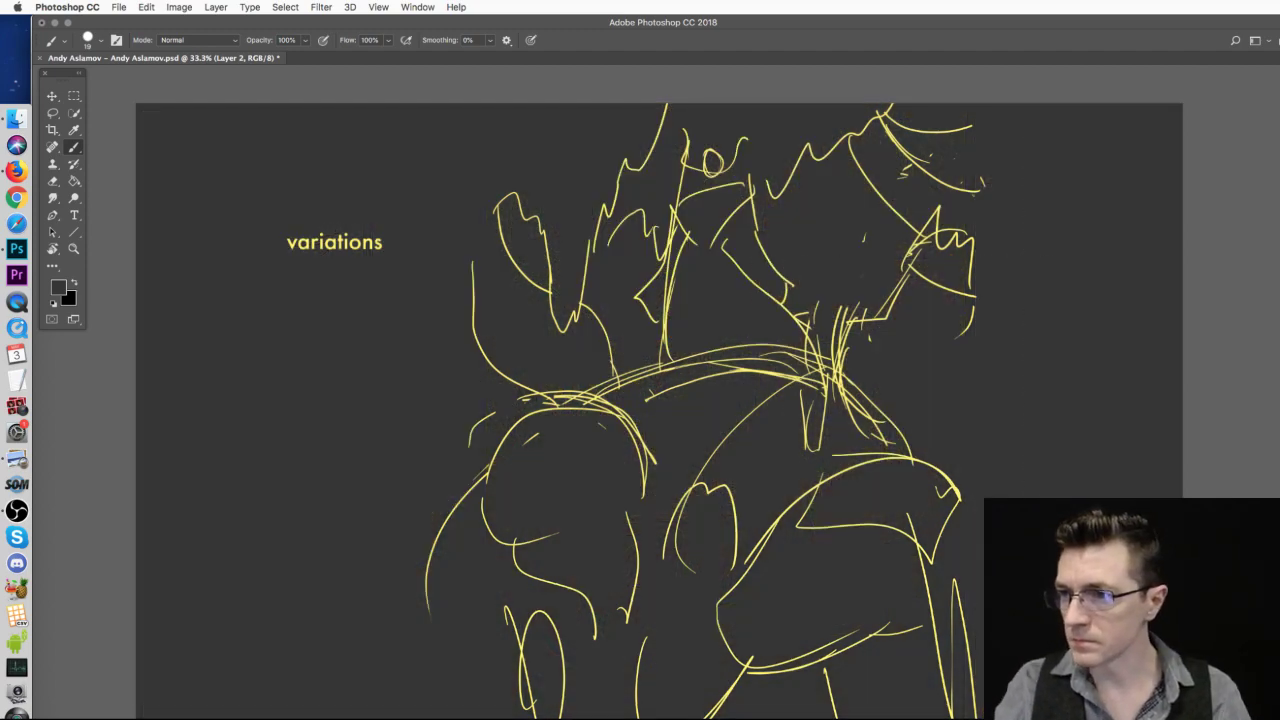
key(super+z)
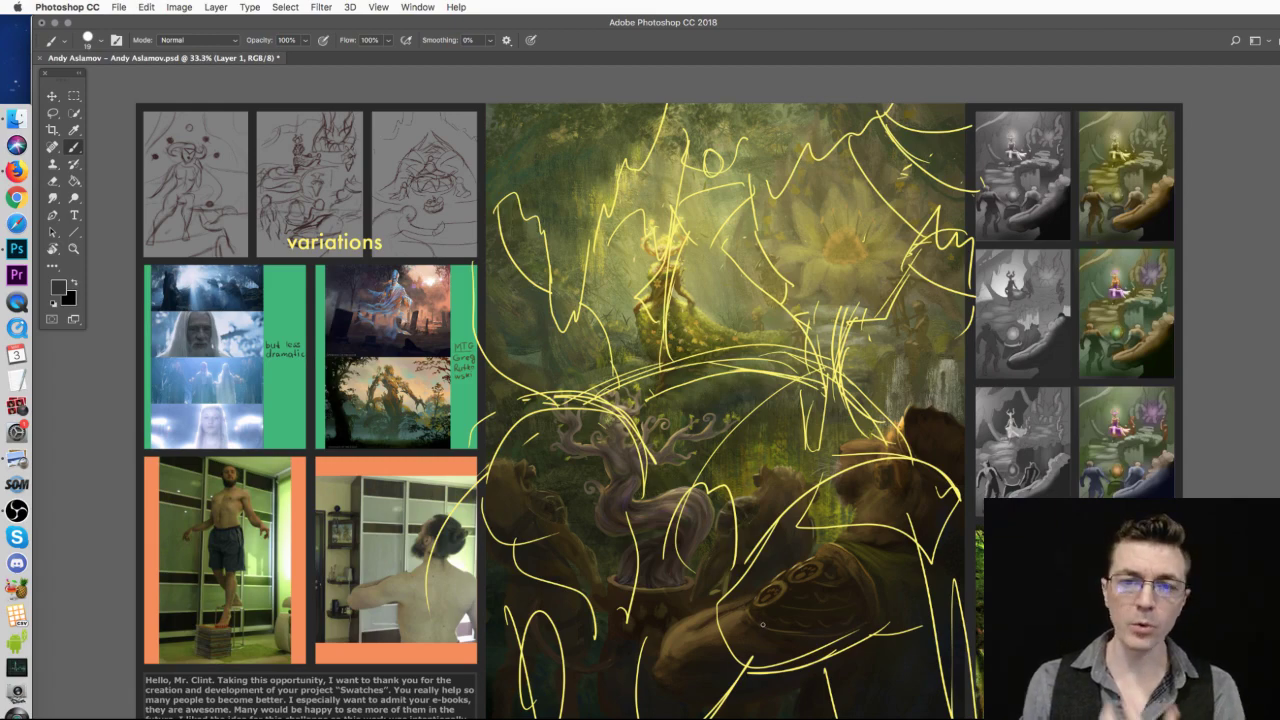
- Hide the yellow composition sketch and outline the background areas on both sides of the dryad queen in orange
key(Delete)
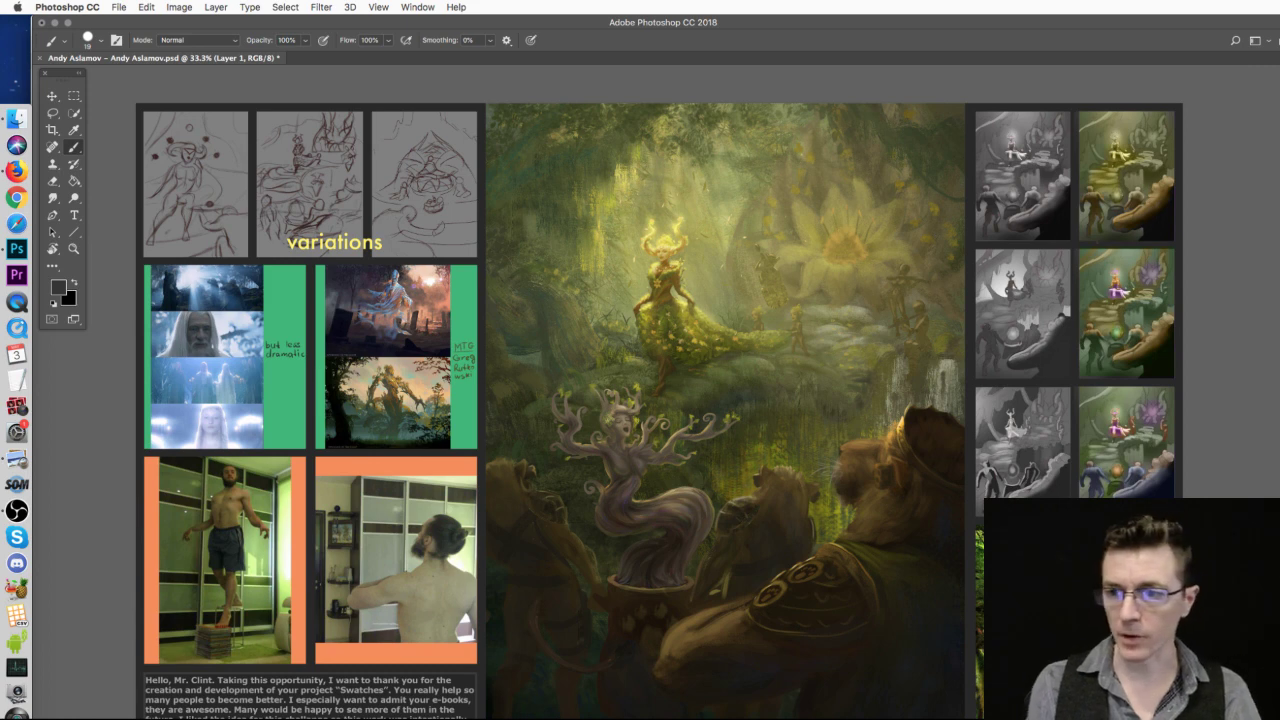
alt+click(396, 467)
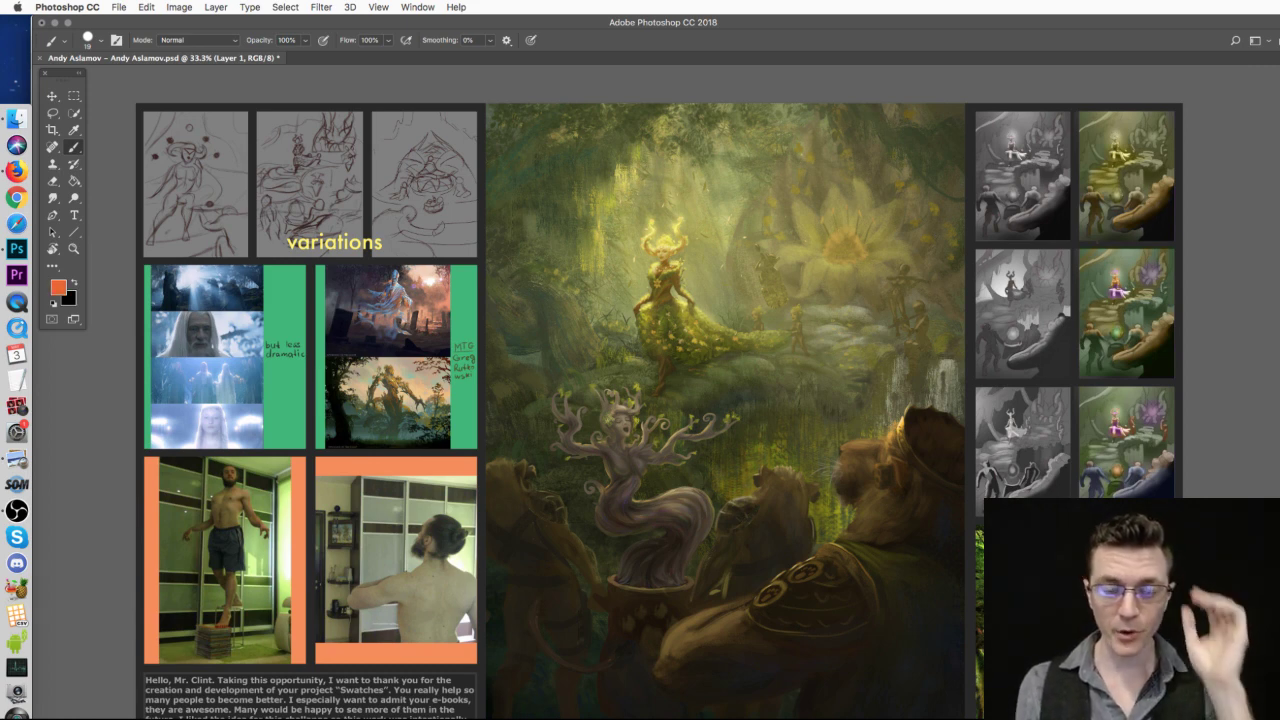
mouse_move(506, 116)
mouse_down()
mouse_move(664, 128)
mouse_move(630, 240)
mouse_move(620, 355)
mouse_move(529, 399)
mouse_move(500, 154)
mouse_up()
mouse_move(898, 116)
mouse_down()
mouse_move(674, 147)
mouse_move(673, 185)
mouse_move(744, 322)
mouse_move(743, 430)
mouse_move(779, 456)
mouse_move(915, 396)
mouse_move(956, 341)
mouse_move(941, 137)
mouse_up()
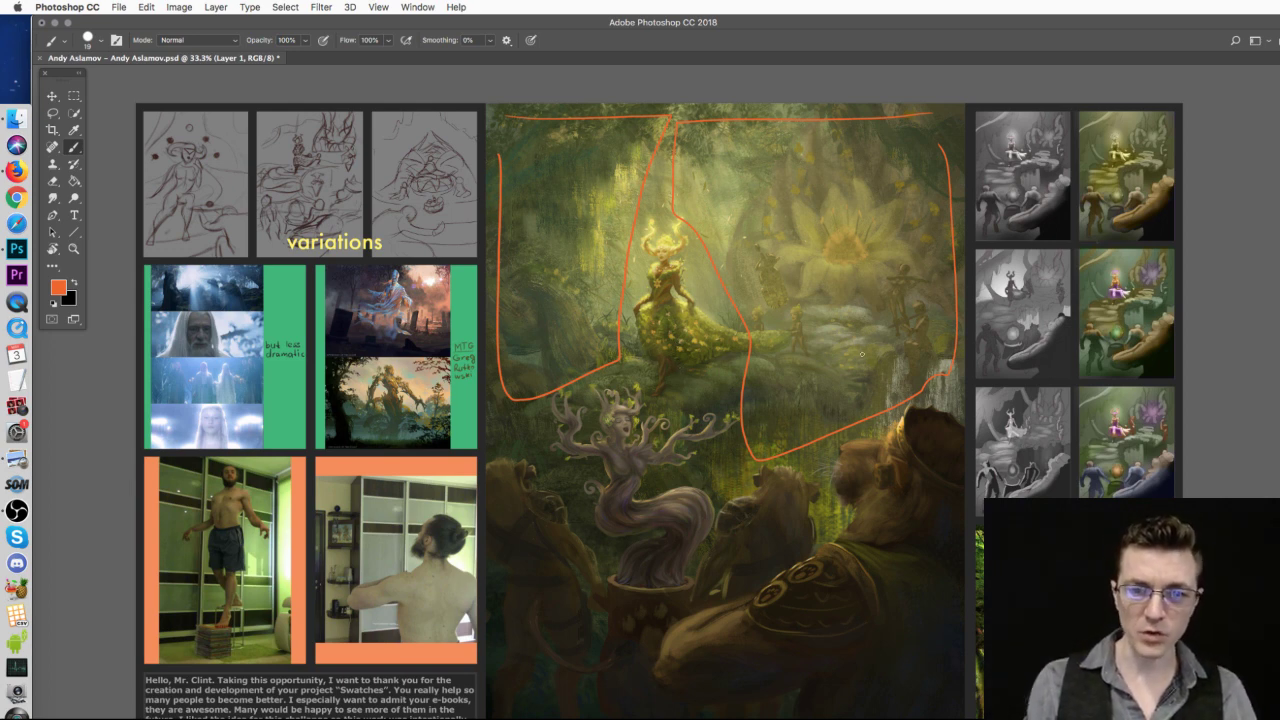
- Undo the outline to the right of the dryad queen, and try an orange outline around the painting's dark bottom foreground
key(super+z)
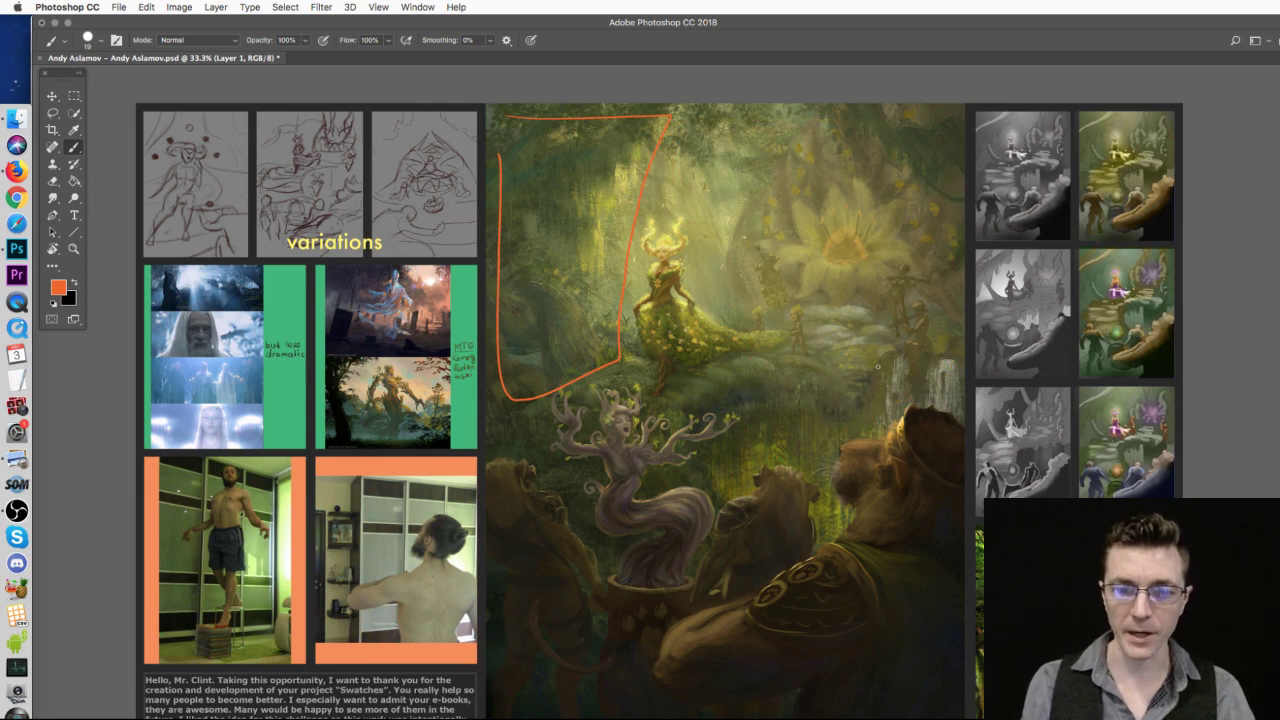
mouse_move(490, 552)
mouse_down()
mouse_move(612, 556)
mouse_move(648, 625)
mouse_up()
key(super+z)
mouse_move(508, 572)
mouse_down()
mouse_move(574, 579)
mouse_move(524, 692)
mouse_move(495, 587)
mouse_up()
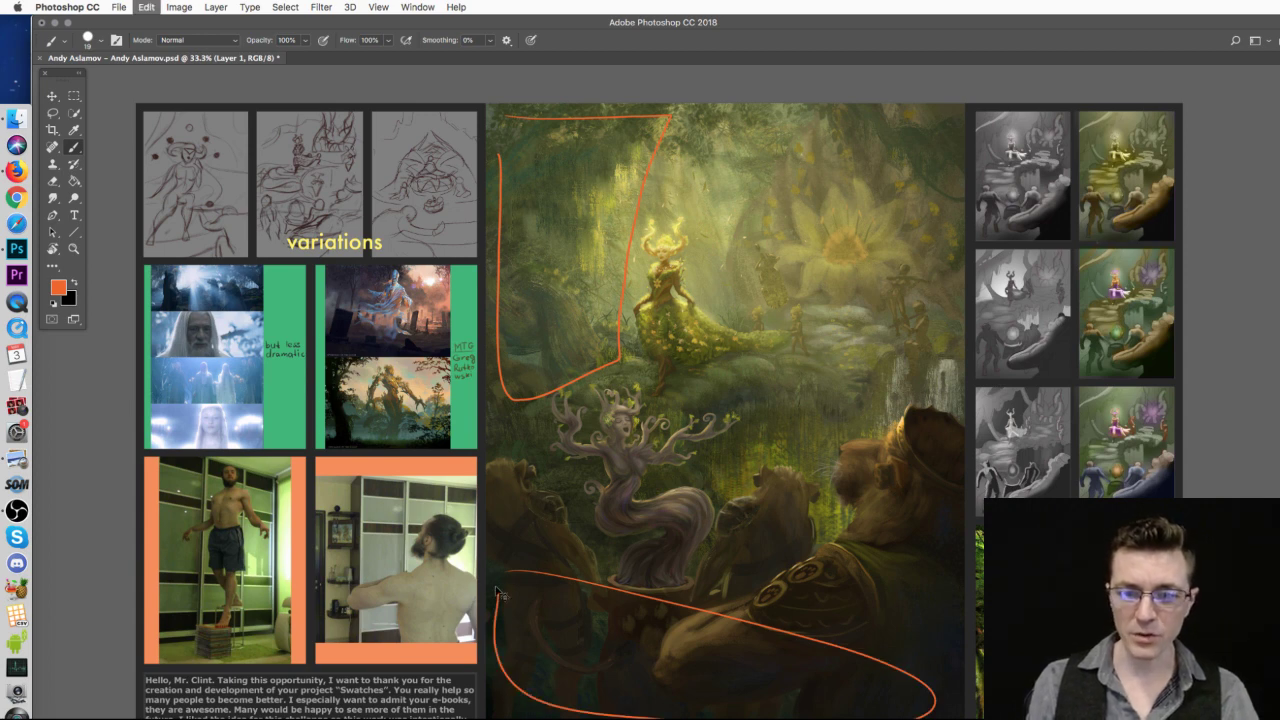
key(super+z)
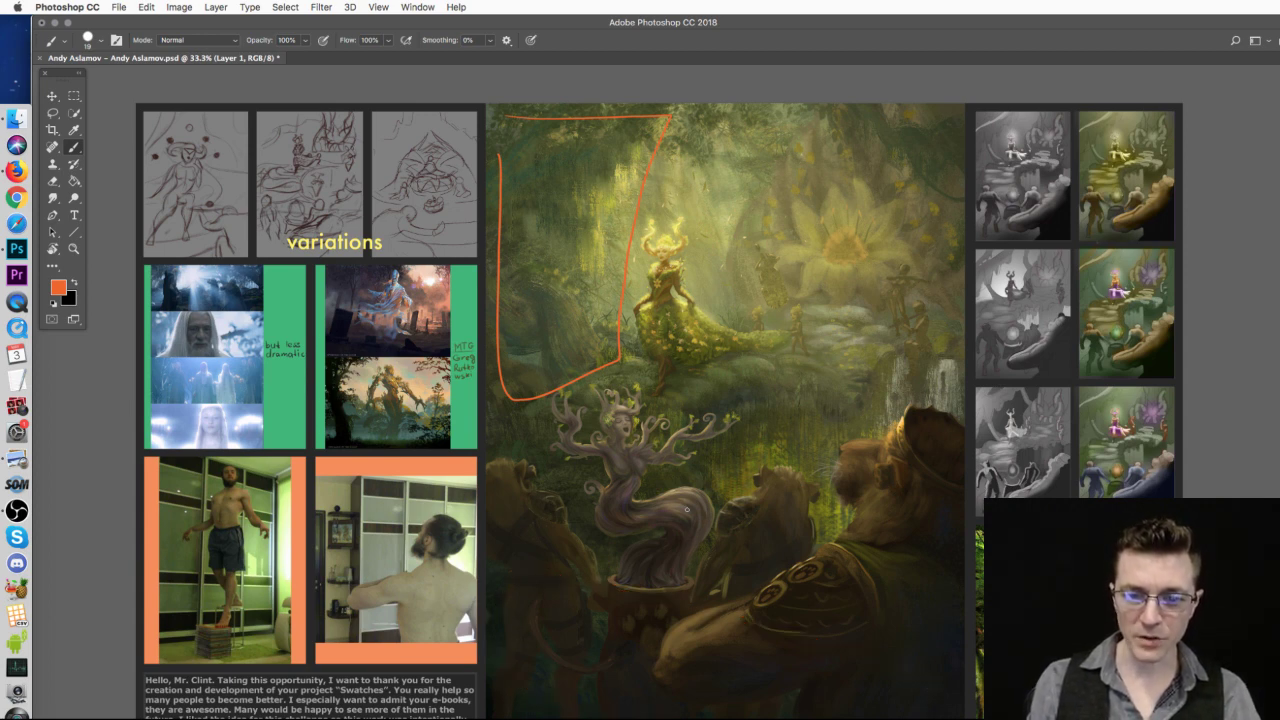
- Clear the remaining orange outline from Layer 1 and deselect
key(super+a)
key(Delete)
key(super+d)
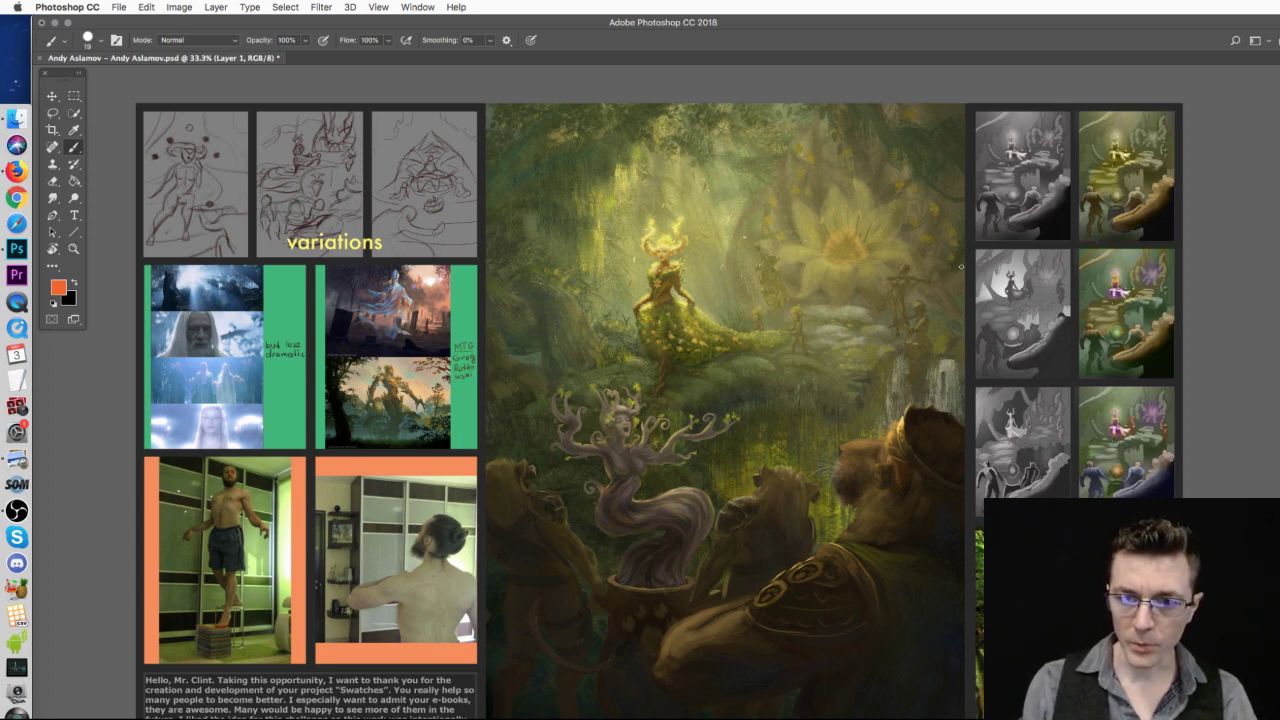
- Trace the large foreground figure's arm and head in orange, and arc lines around the small figures behind him
mouse_move(963, 261)
mouse_down()
mouse_move(886, 275)
mouse_move(858, 306)
mouse_move(846, 401)
mouse_move(822, 417)
mouse_move(841, 402)
mouse_move(866, 468)
mouse_move(814, 483)
mouse_move(676, 570)
mouse_move(765, 643)
mouse_move(920, 580)
mouse_up()
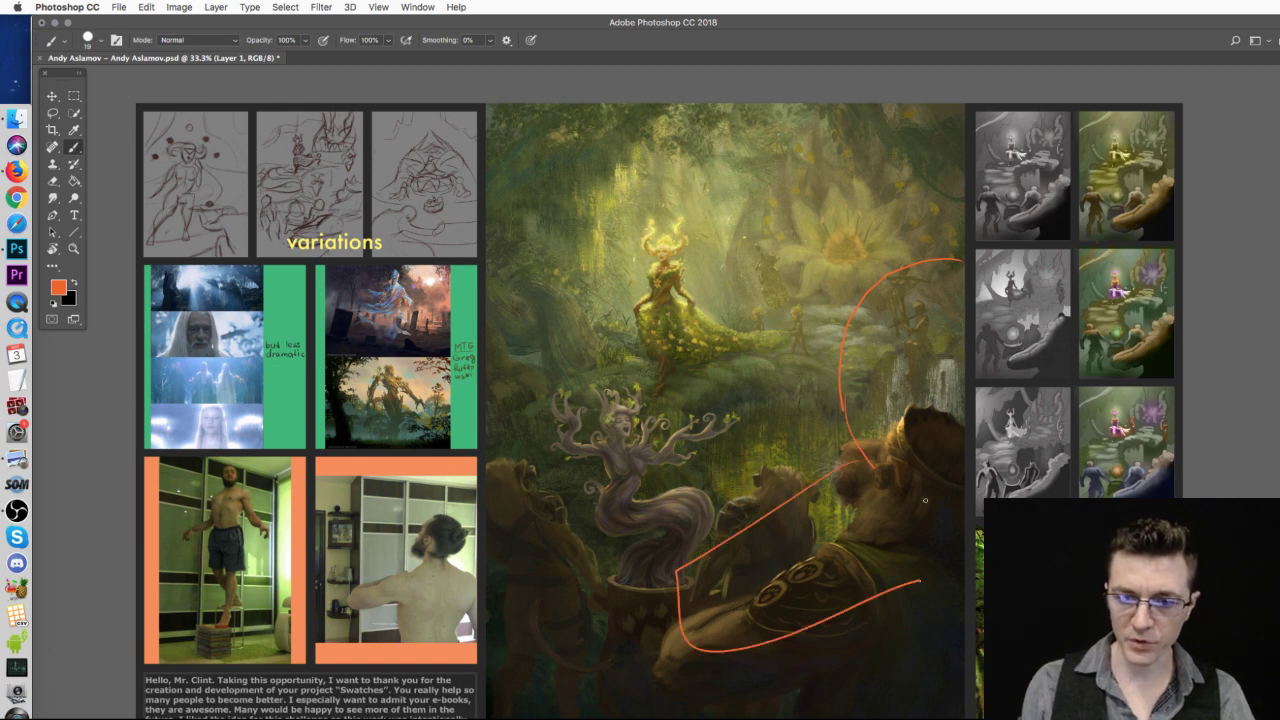
drag(878, 454, 940, 440)
mouse_move(892, 272)
mouse_down()
mouse_move(912, 316)
mouse_move(962, 321)
mouse_up()
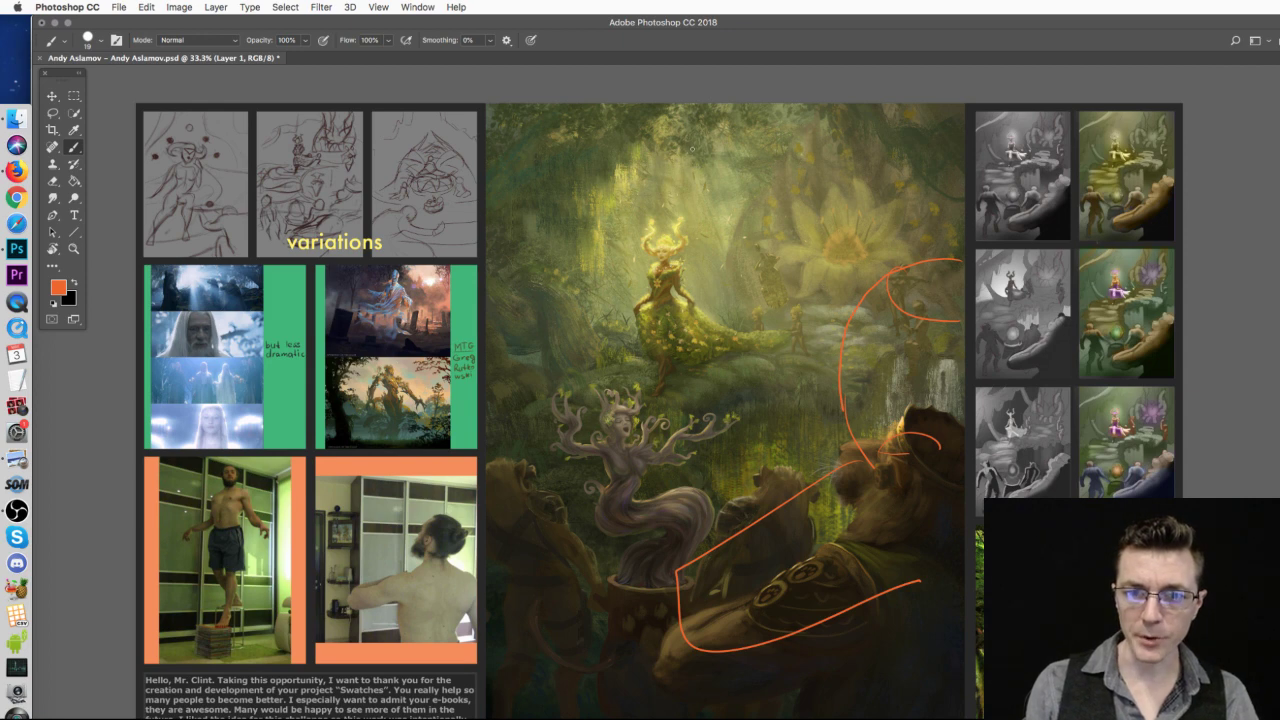
- Sketch an enlarged horned dryad queen with a flared gown in orange over and above the painted one
mouse_move(650, 377)
mouse_down()
mouse_move(658, 310)
mouse_move(705, 192)
mouse_move(758, 370)
mouse_up()
drag(682, 125, 704, 190)
mouse_move(762, 113)
mouse_down()
mouse_move(767, 152)
mouse_move(717, 193)
mouse_up()
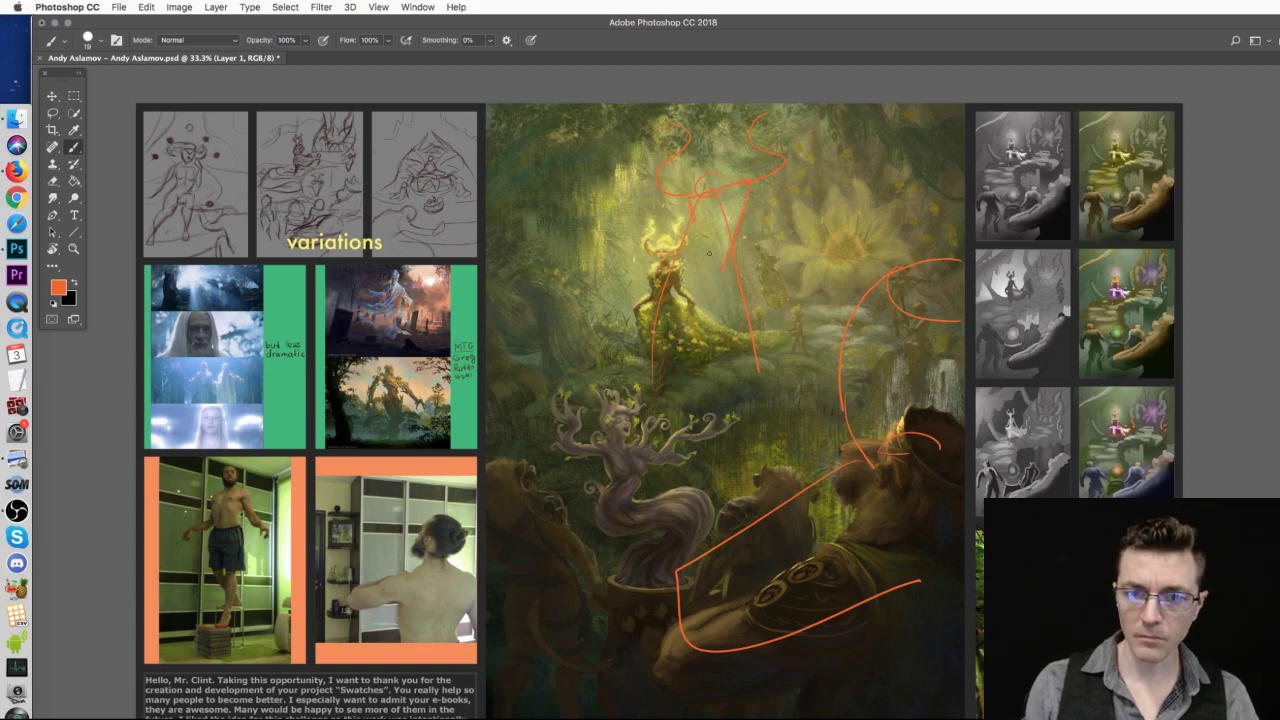
drag(690, 292, 678, 382)
mouse_move(784, 336)
mouse_down()
mouse_move(815, 368)
mouse_move(718, 386)
mouse_up()
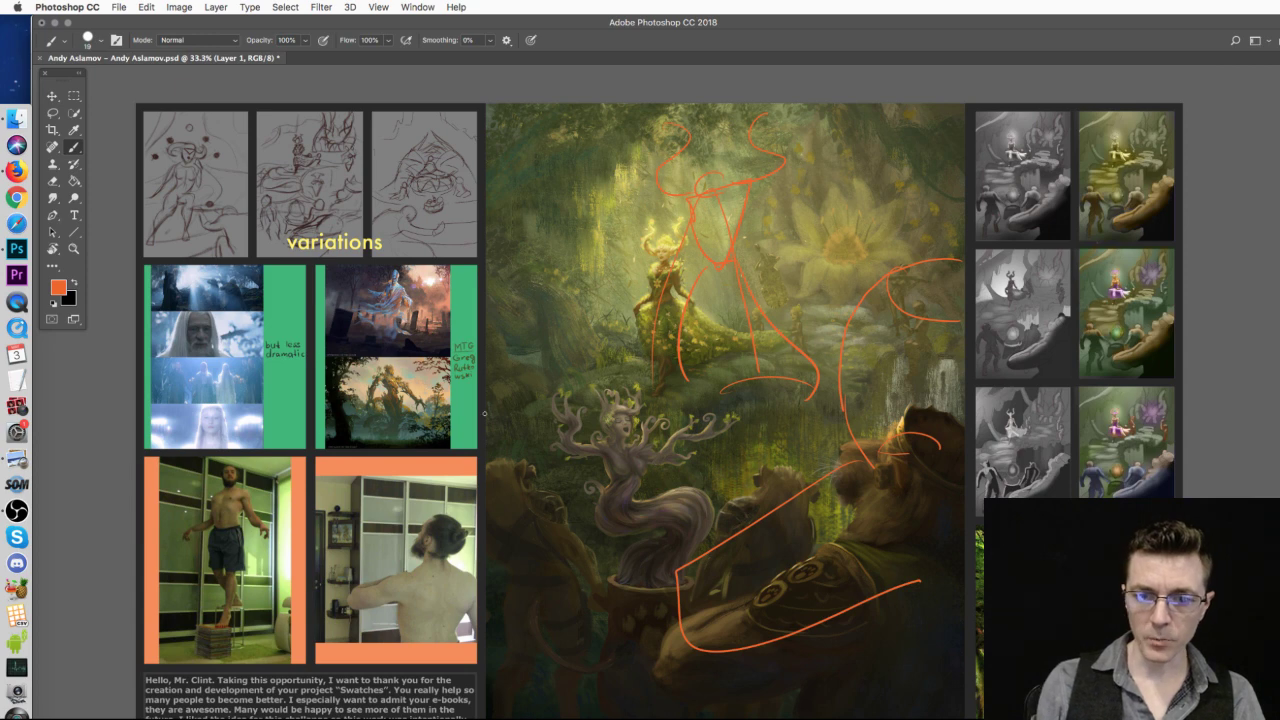
mouse_move(498, 412)
mouse_down()
mouse_move(666, 445)
mouse_move(671, 483)
mouse_up()
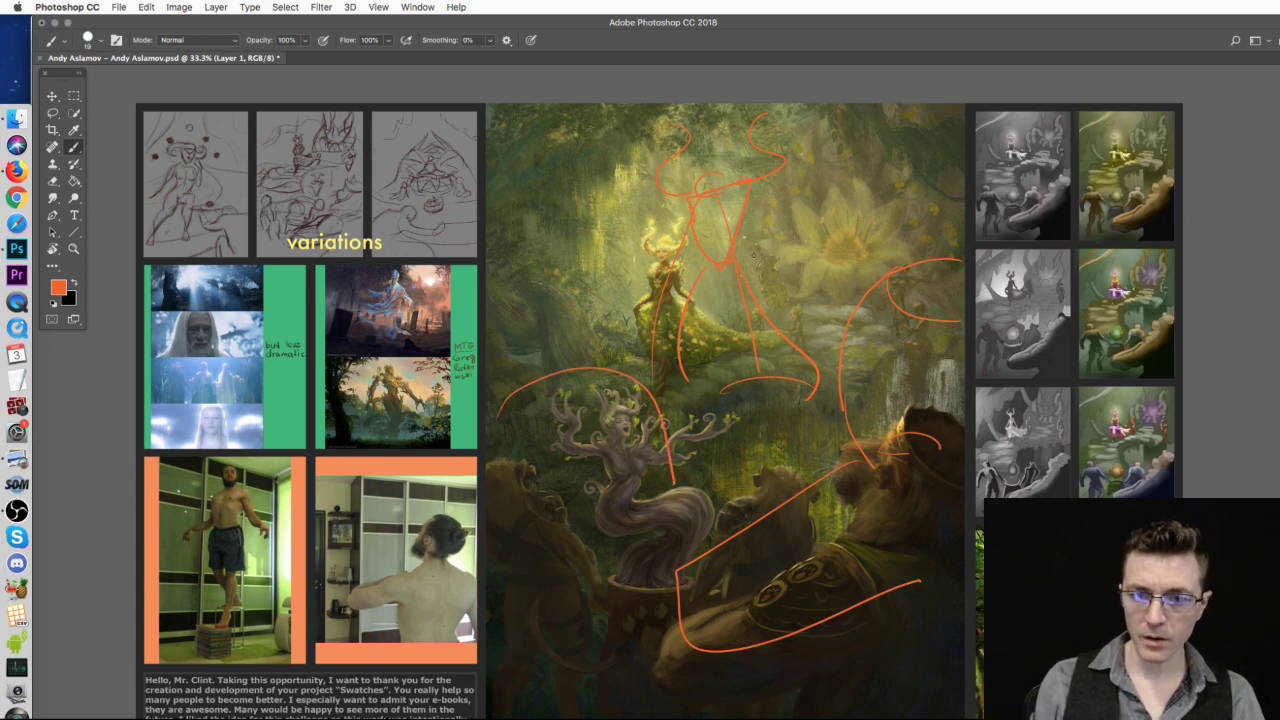
drag(686, 194, 826, 346)
key(ctrl+z)
mouse_move(712, 190)
mouse_down()
mouse_move(920, 322)
mouse_move(810, 385)
mouse_move(607, 462)
mouse_move(690, 205)
mouse_up()
key(ctrl+z)
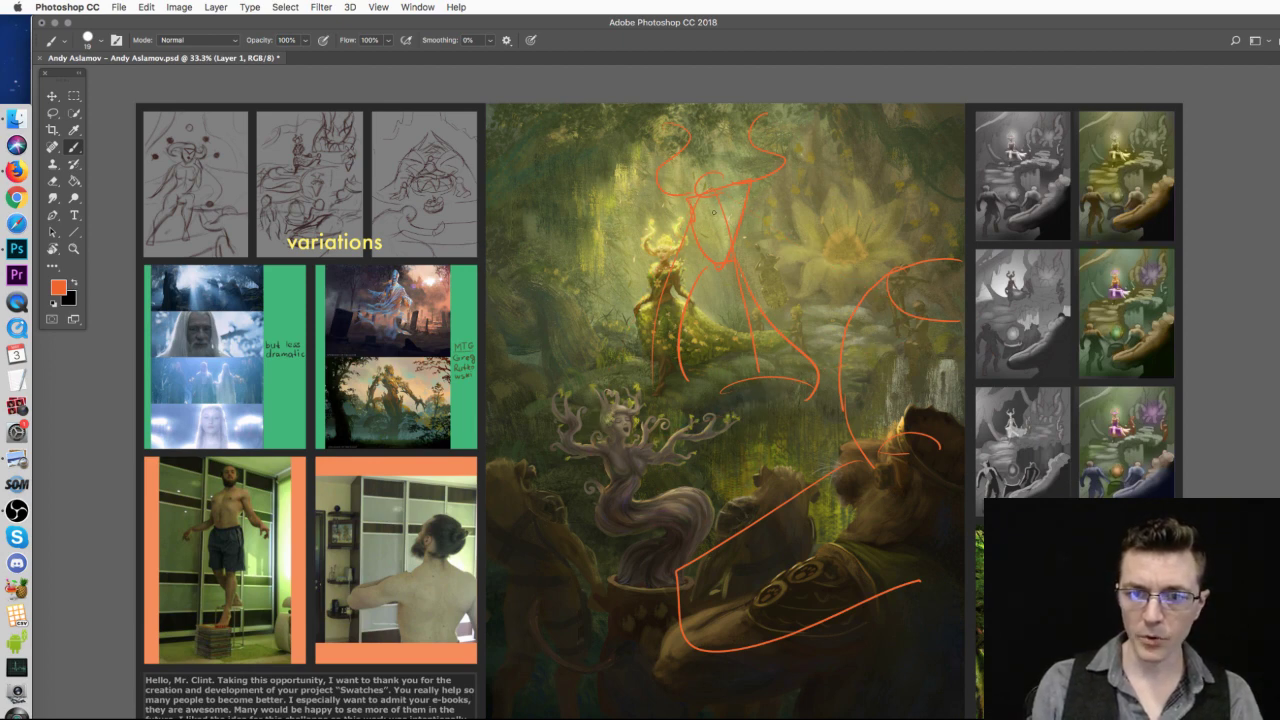
- Outline an enlarged offering tree and its round pot in orange, with arcs around the small figures on both sides
mouse_move(534, 413)
mouse_down()
mouse_move(630, 366)
mouse_move(682, 406)
mouse_move(693, 465)
mouse_move(622, 358)
mouse_move(691, 458)
mouse_move(676, 542)
mouse_up()
drag(499, 451, 522, 512)
key(cmd+z)
drag(550, 420, 530, 536)
drag(491, 470, 527, 568)
mouse_move(690, 485)
mouse_down()
mouse_move(737, 455)
mouse_move(754, 511)
mouse_move(757, 450)
mouse_move(700, 524)
mouse_move(695, 482)
mouse_up()
drag(657, 591, 650, 666)
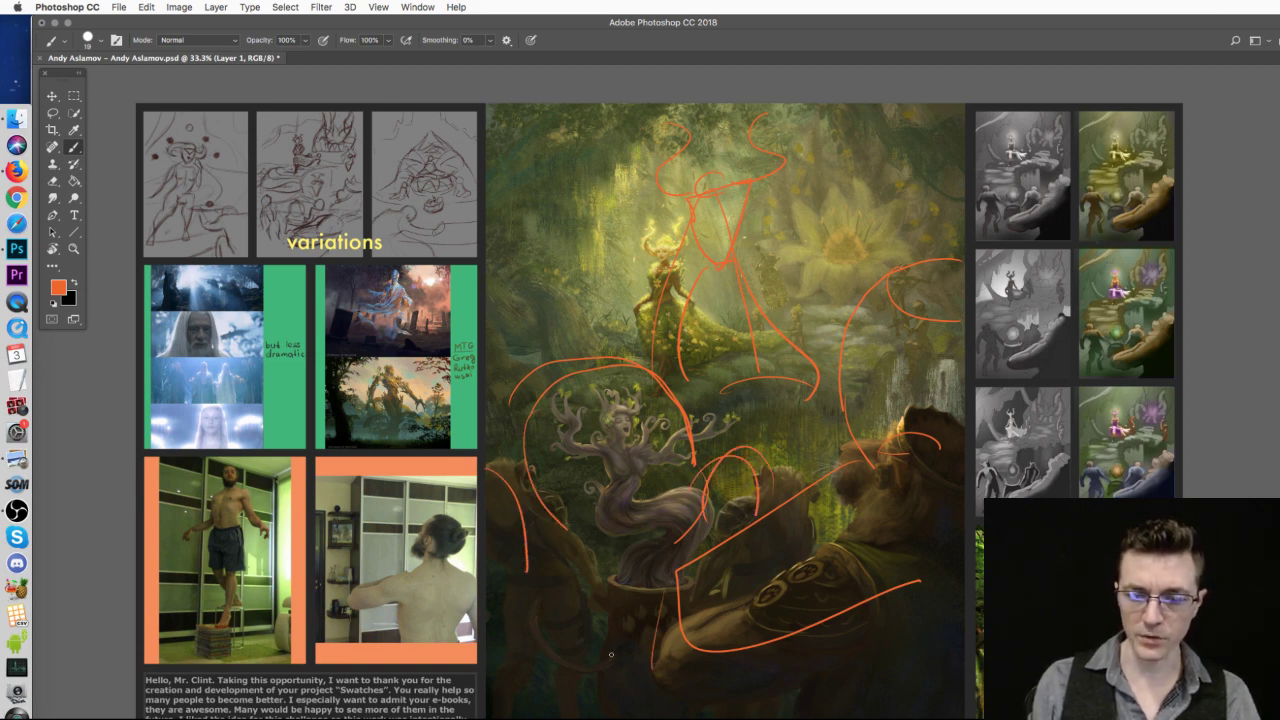
drag(588, 567, 662, 612)
drag(556, 632, 608, 710)
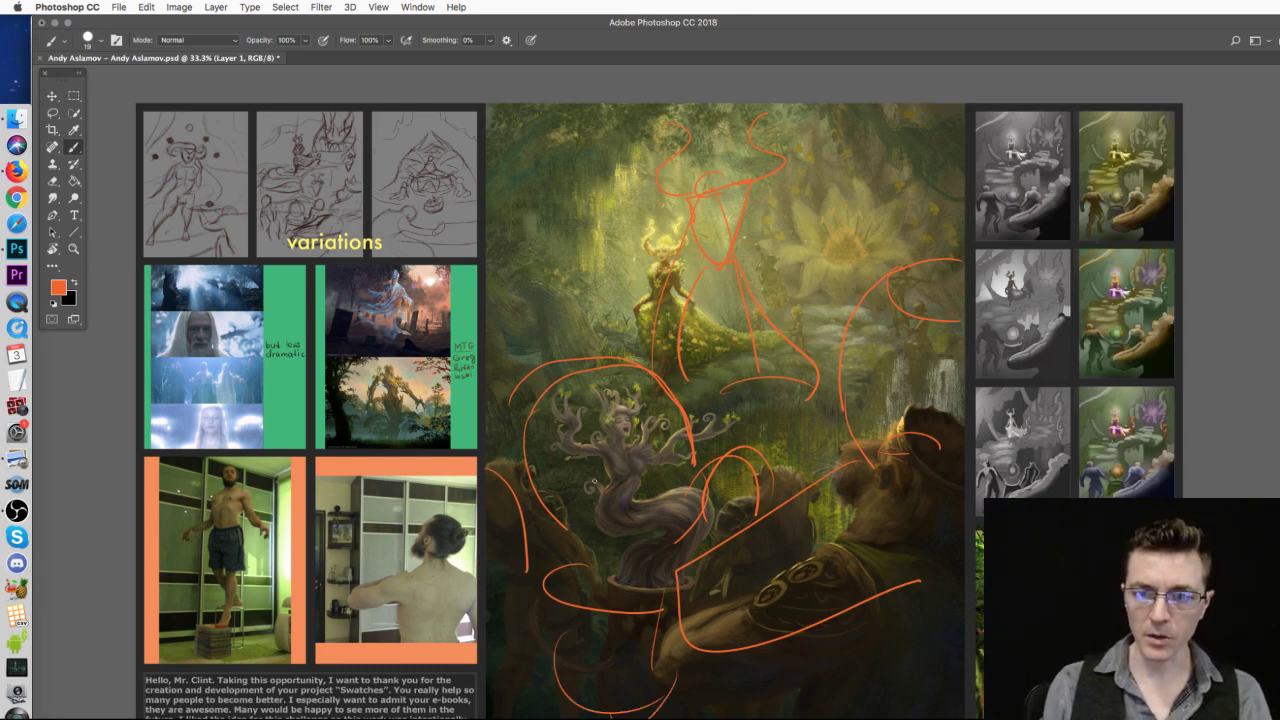
- Sketch sweeping orange hill curves beneath the queen and zigzag hanging foliage on both sides of her
mouse_move(518, 590)
mouse_down()
mouse_move(509, 552)
mouse_move(547, 479)
mouse_move(723, 351)
mouse_move(805, 341)
mouse_up()
mouse_move(714, 350)
mouse_down()
mouse_move(568, 422)
mouse_move(474, 558)
mouse_move(656, 378)
mouse_move(798, 358)
mouse_move(703, 480)
mouse_move(744, 436)
mouse_move(852, 390)
mouse_up()
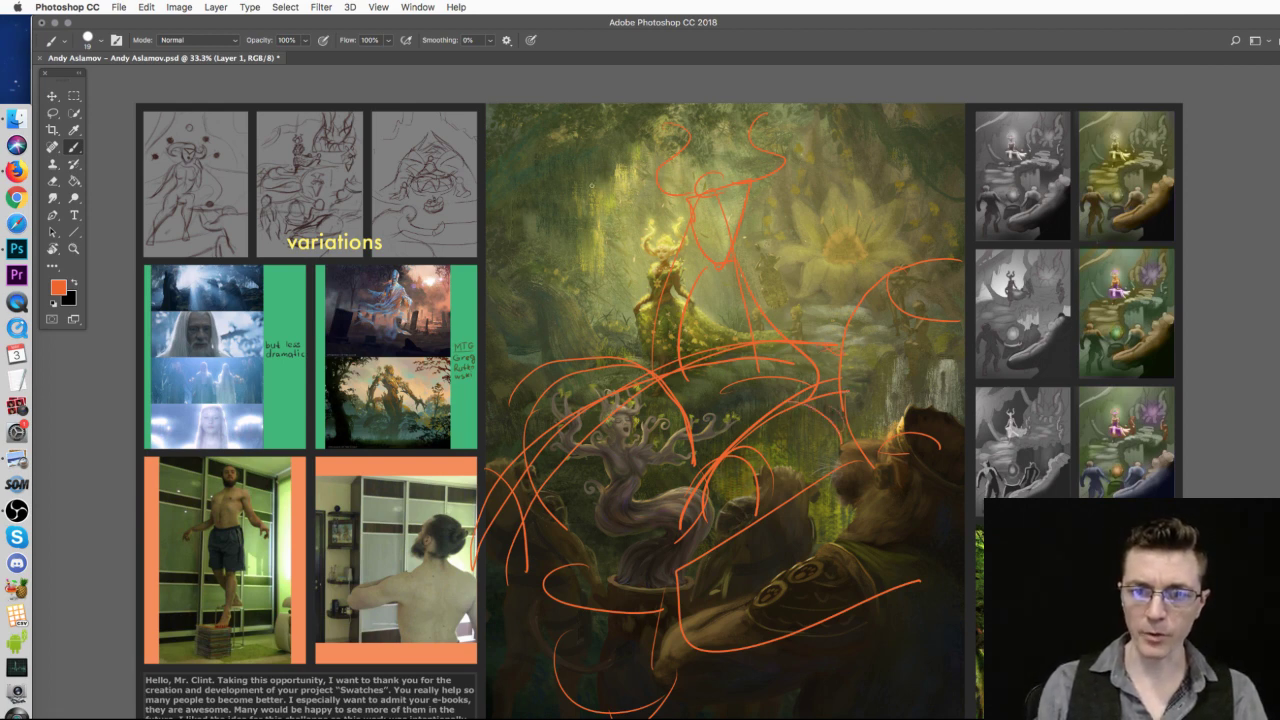
mouse_move(500, 230)
mouse_down()
mouse_move(576, 293)
mouse_move(603, 265)
mouse_move(665, 104)
mouse_up()
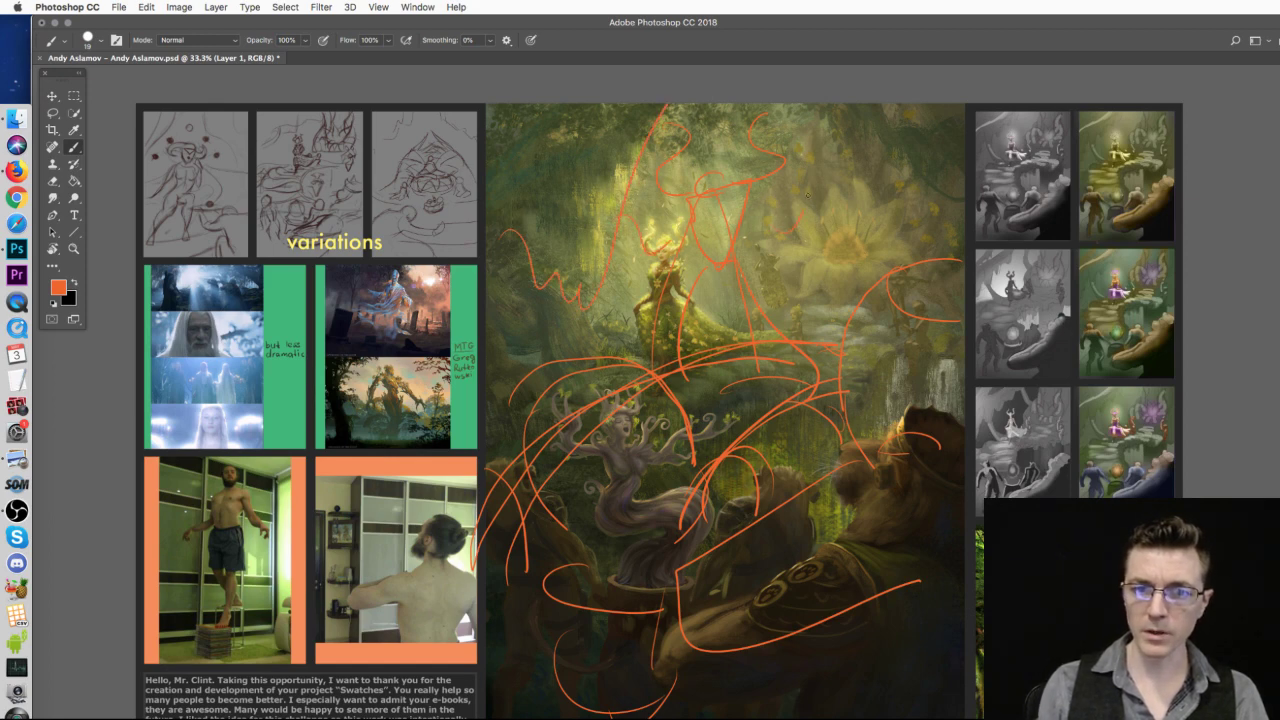
mouse_move(800, 180)
mouse_down()
mouse_move(828, 200)
mouse_move(882, 102)
mouse_up()
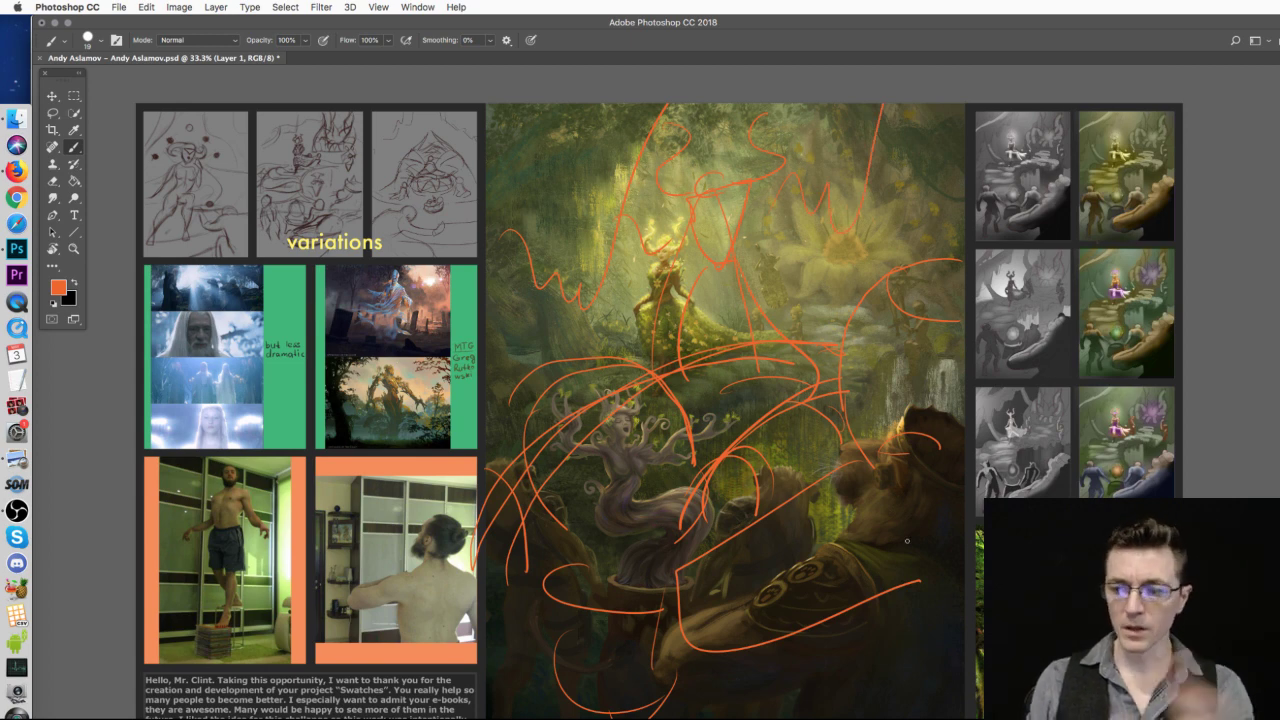
- Clear the orange sketch, show the painted-over composition with the enlarged queen, and make Layer 3 active
key(Delete)
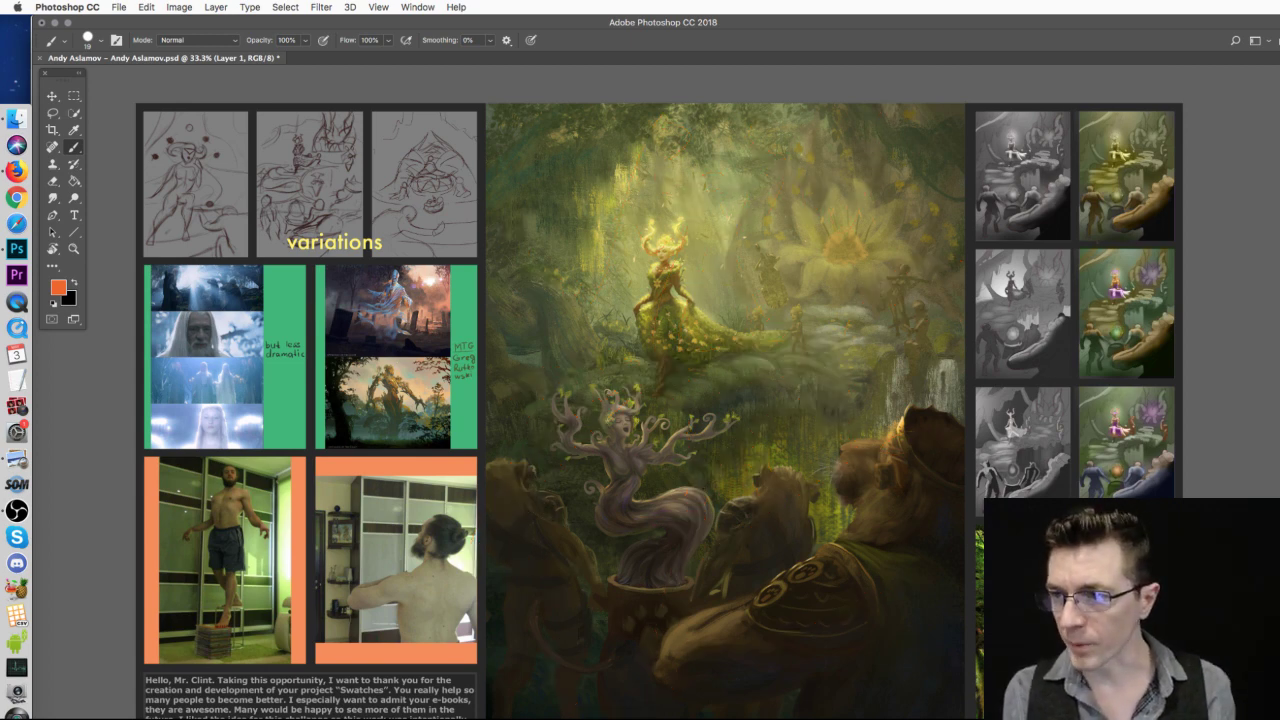
key(ctrl+z)
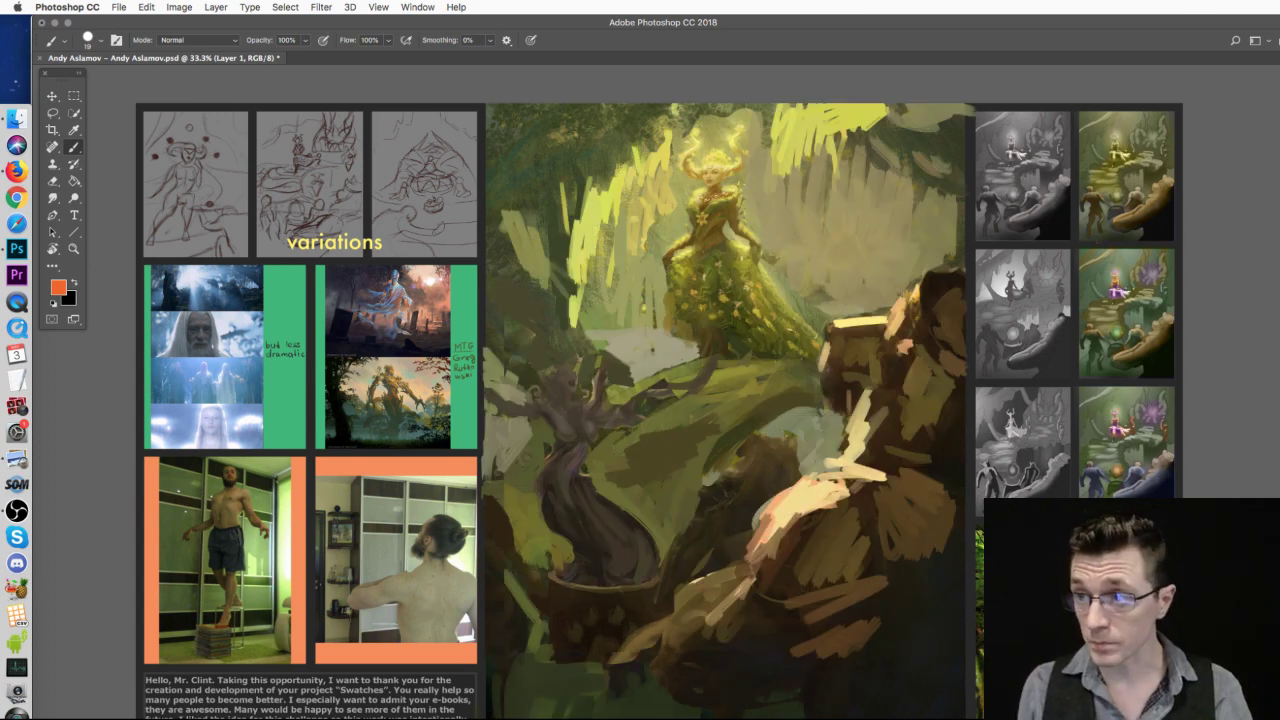
key(ctrl+z)
key(ctrl+z)
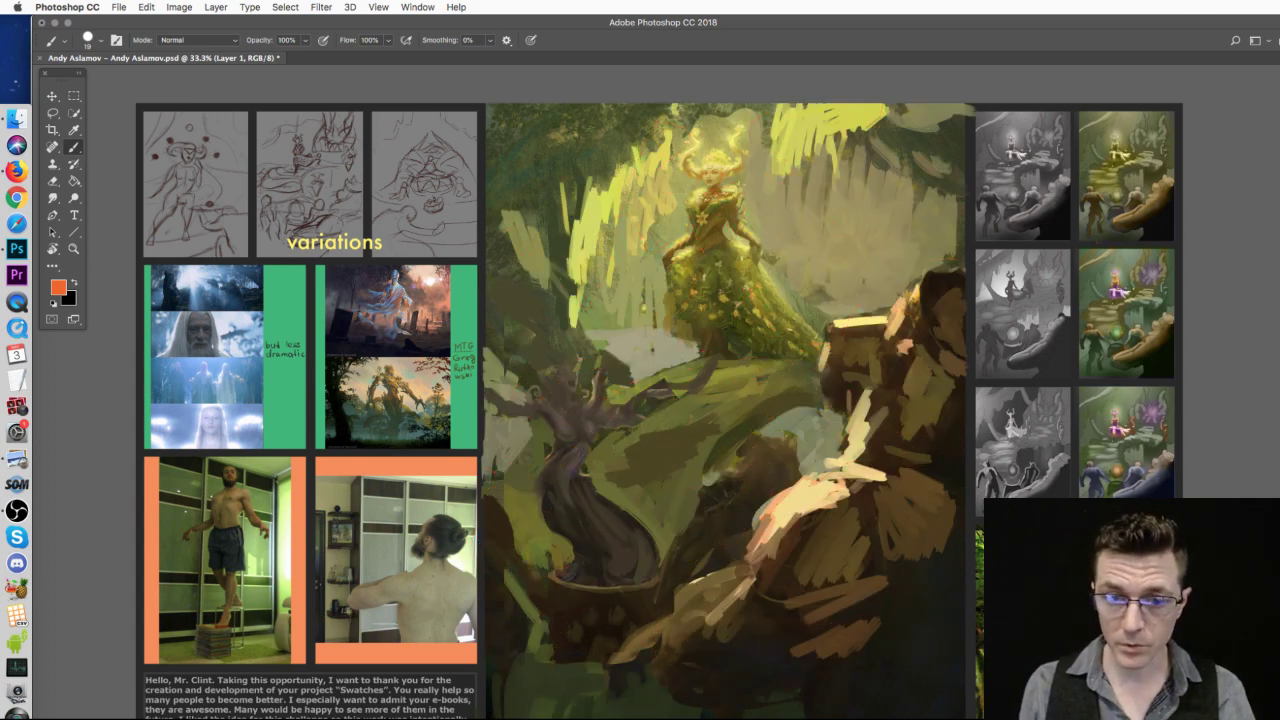
key(ctrl+z)
key(ctrl+z)
key(alt+bracketleft)
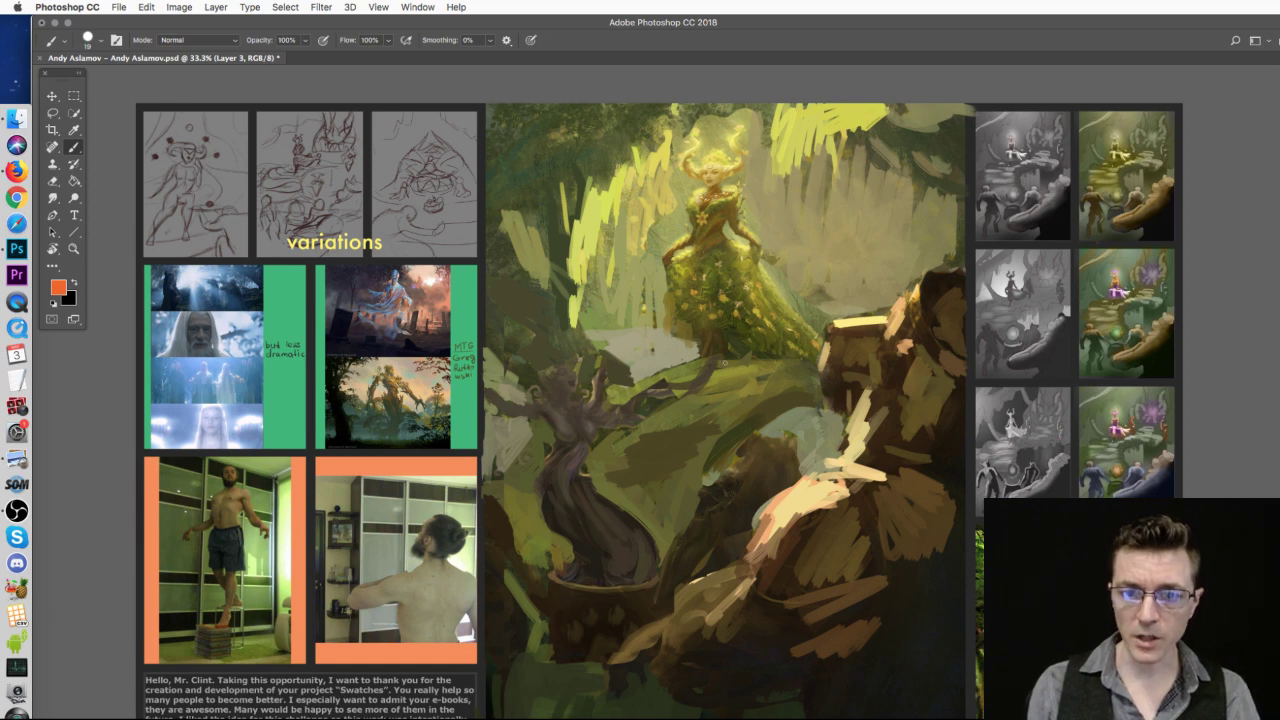
- Mark the bright hanging foliage on both sides of the enlarged queen with orange zigzags
drag(812, 344, 622, 420)
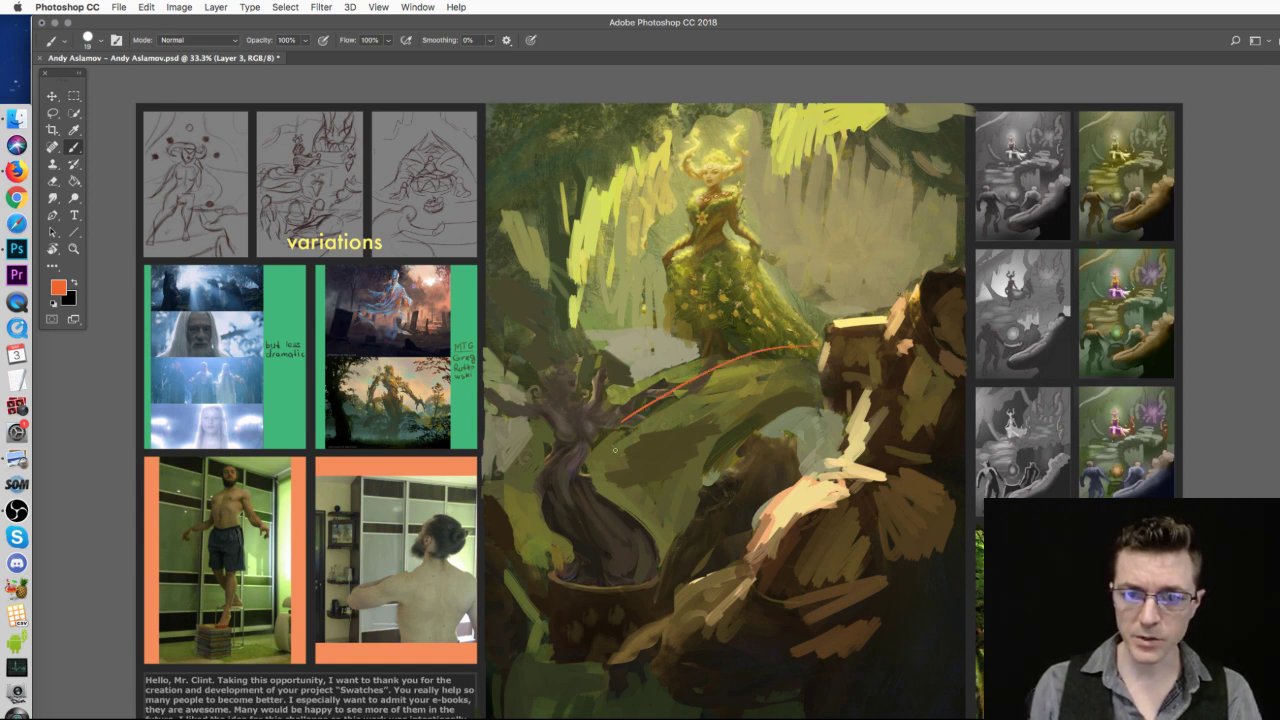
key(super+z)
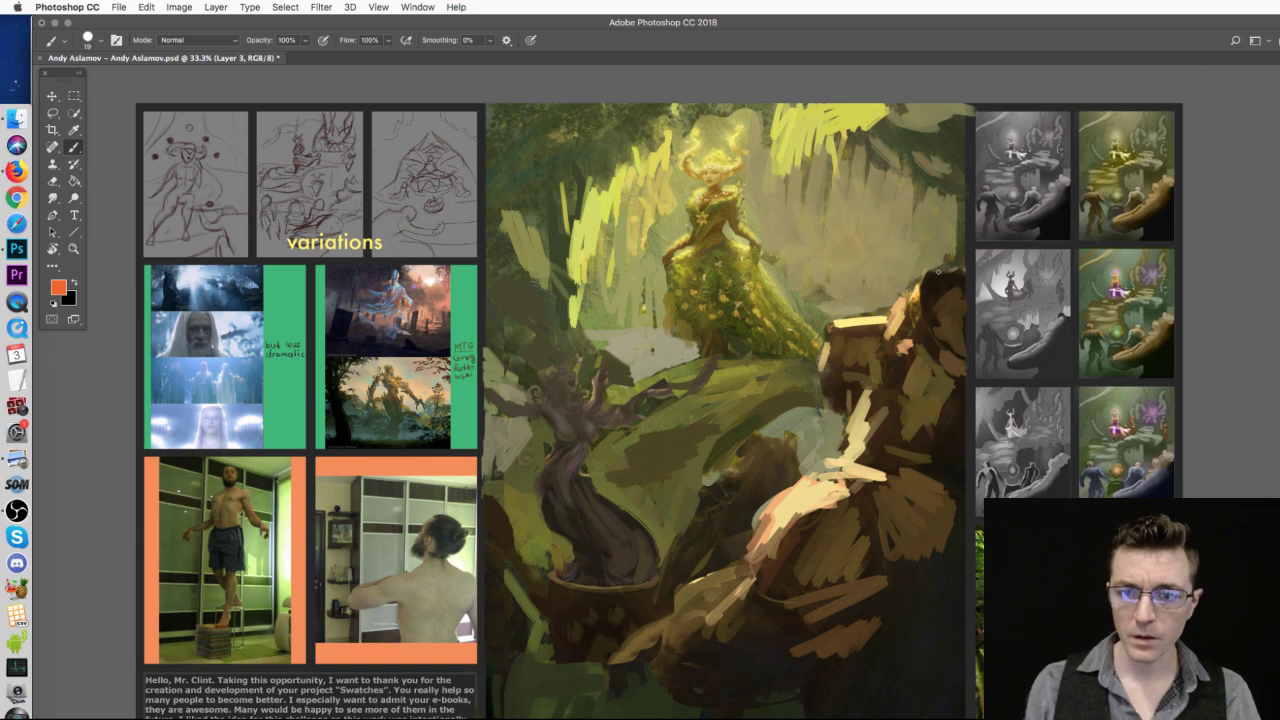
mouse_move(560, 213)
mouse_down()
mouse_move(598, 245)
mouse_move(658, 265)
mouse_move(686, 130)
mouse_up()
mouse_move(786, 210)
mouse_down()
mouse_move(818, 178)
mouse_move(838, 116)
mouse_up()
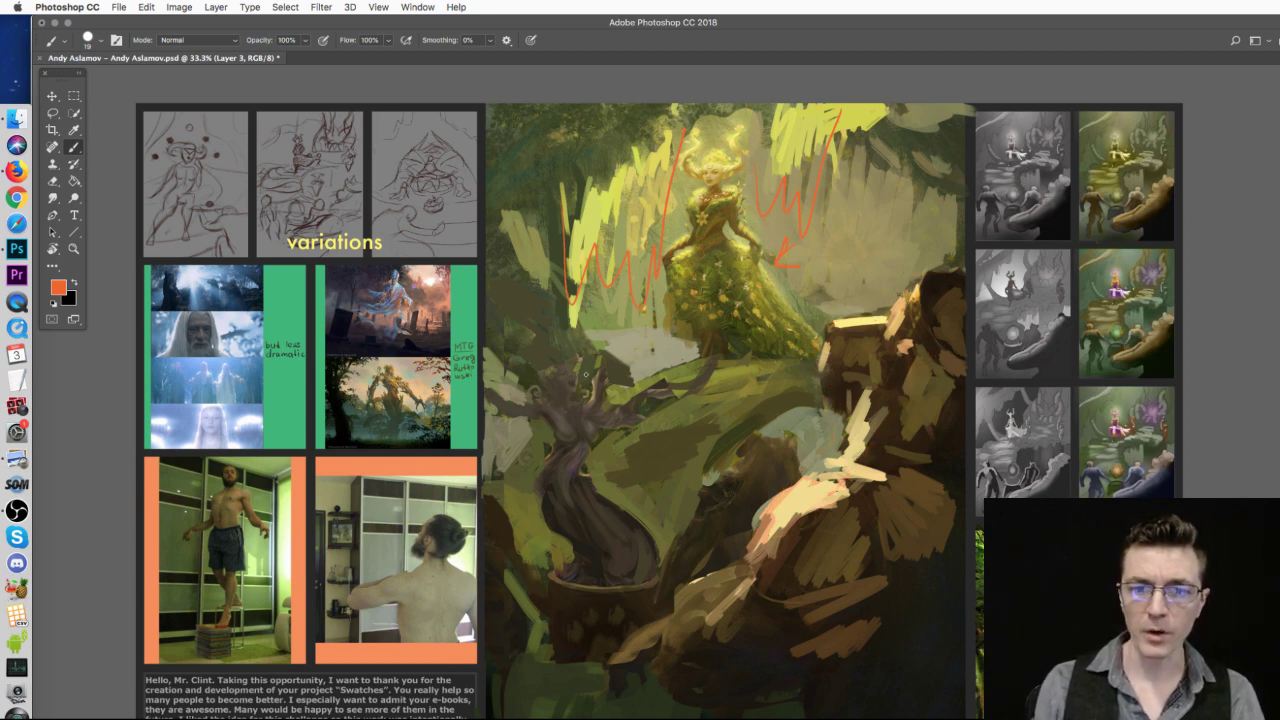
- Outline the dark foreground shape beside the tree's pot in orange, undoing the stray strokes on the tree and queen
mouse_move(535, 356)
mouse_down()
mouse_move(566, 356)
mouse_move(579, 392)
mouse_move(562, 401)
mouse_move(596, 419)
mouse_move(623, 397)
mouse_move(578, 443)
mouse_up()
key(super+z)
mouse_move(698, 214)
mouse_down()
mouse_move(711, 407)
mouse_move(906, 427)
mouse_move(706, 207)
mouse_up()
key(super+z)
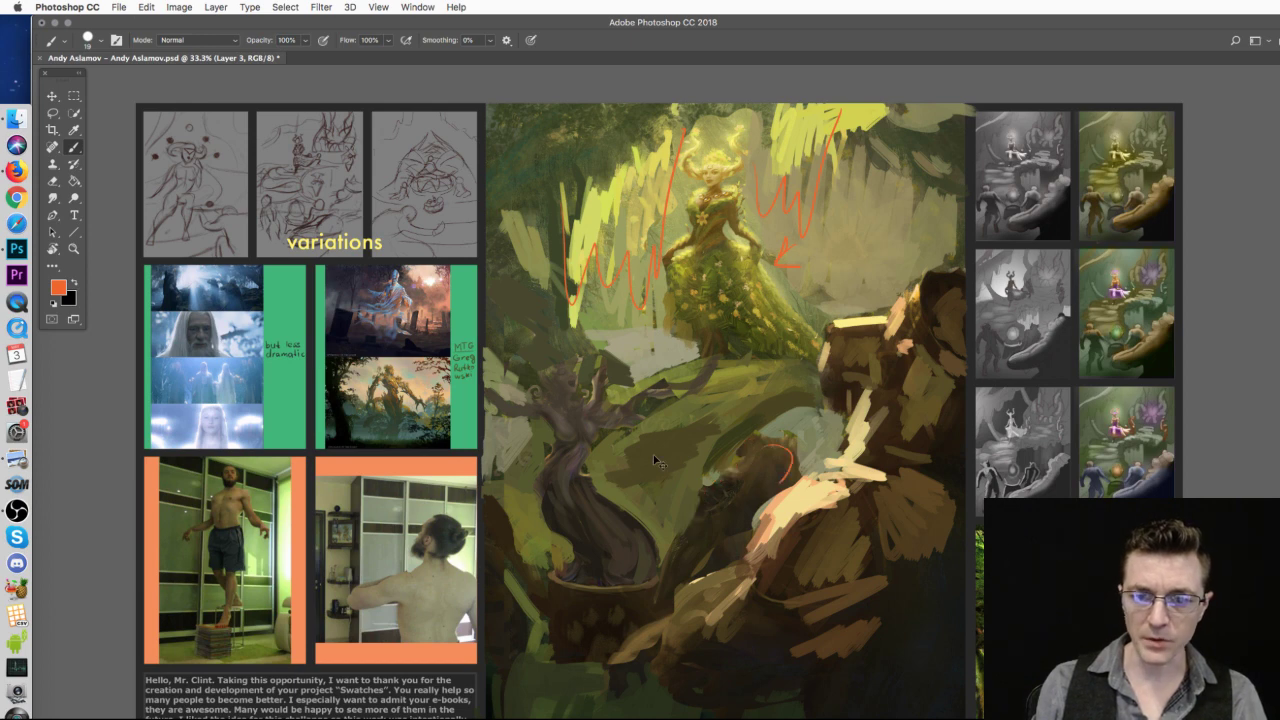
mouse_move(482, 487)
mouse_down()
mouse_move(545, 588)
mouse_move(539, 602)
mouse_up()
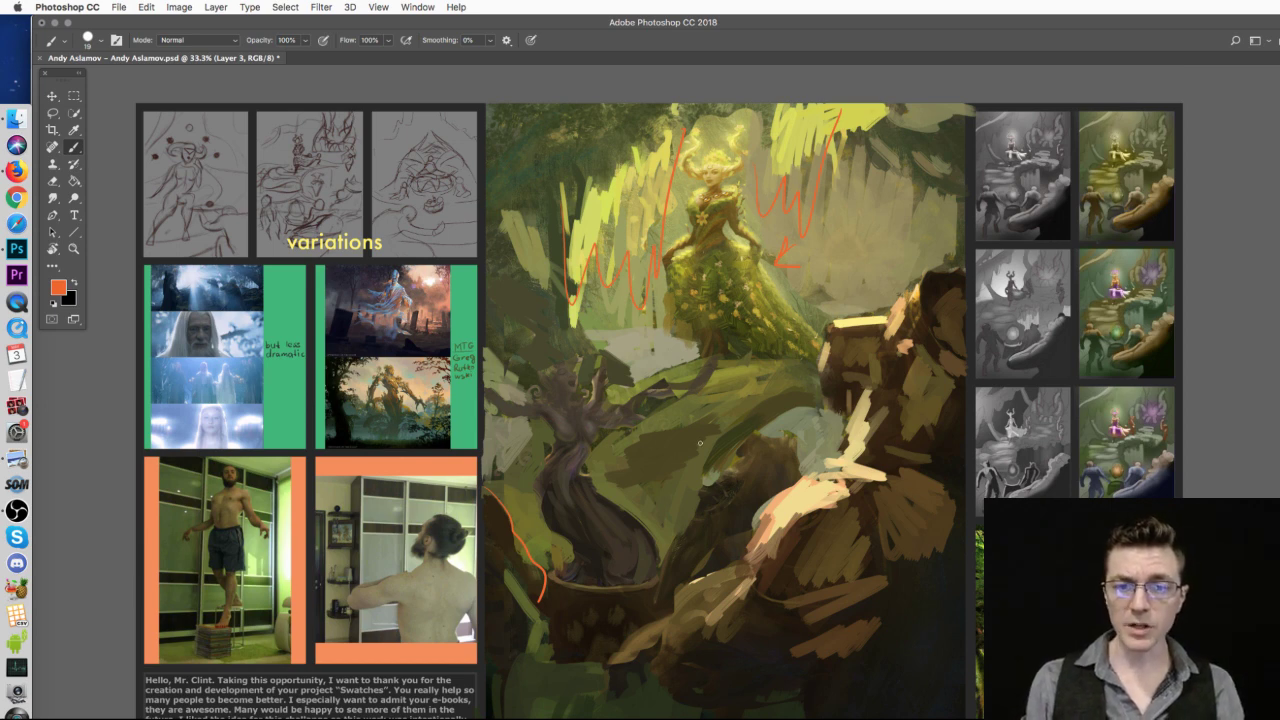
- Hide the painted-over composition and its annotations, and close the first submission's document
key(super+comma)
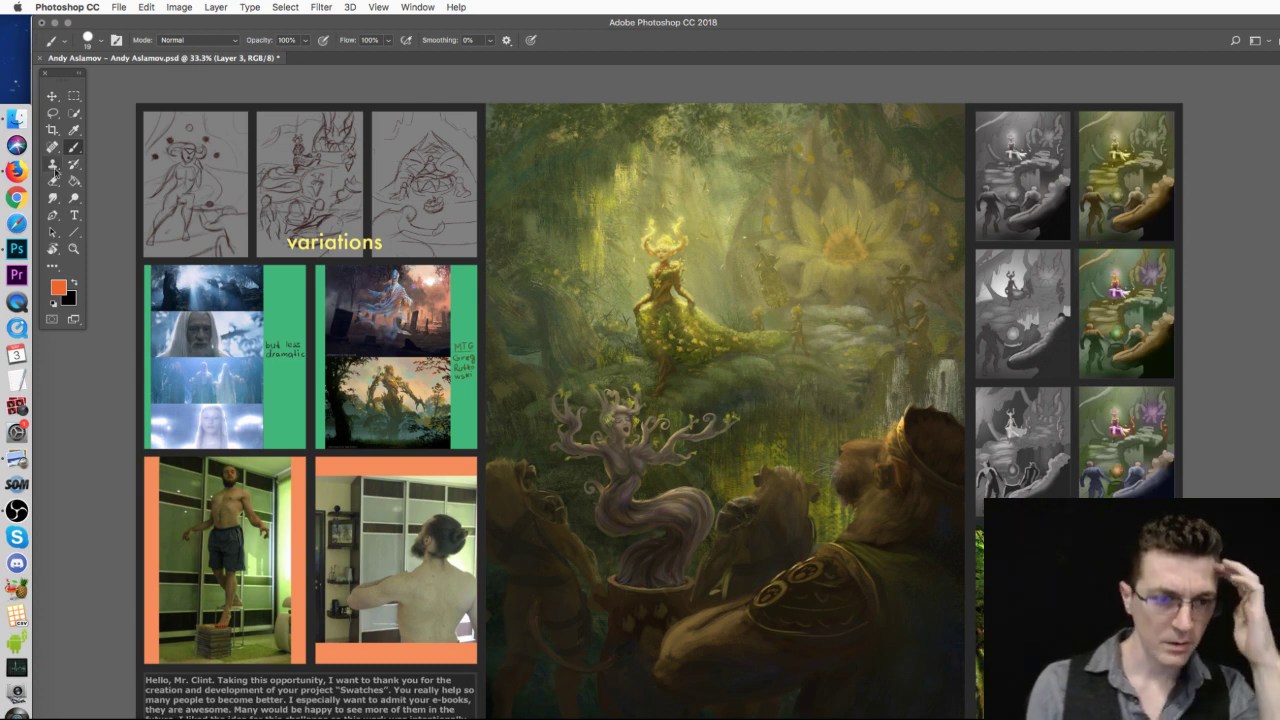
click(52, 96)
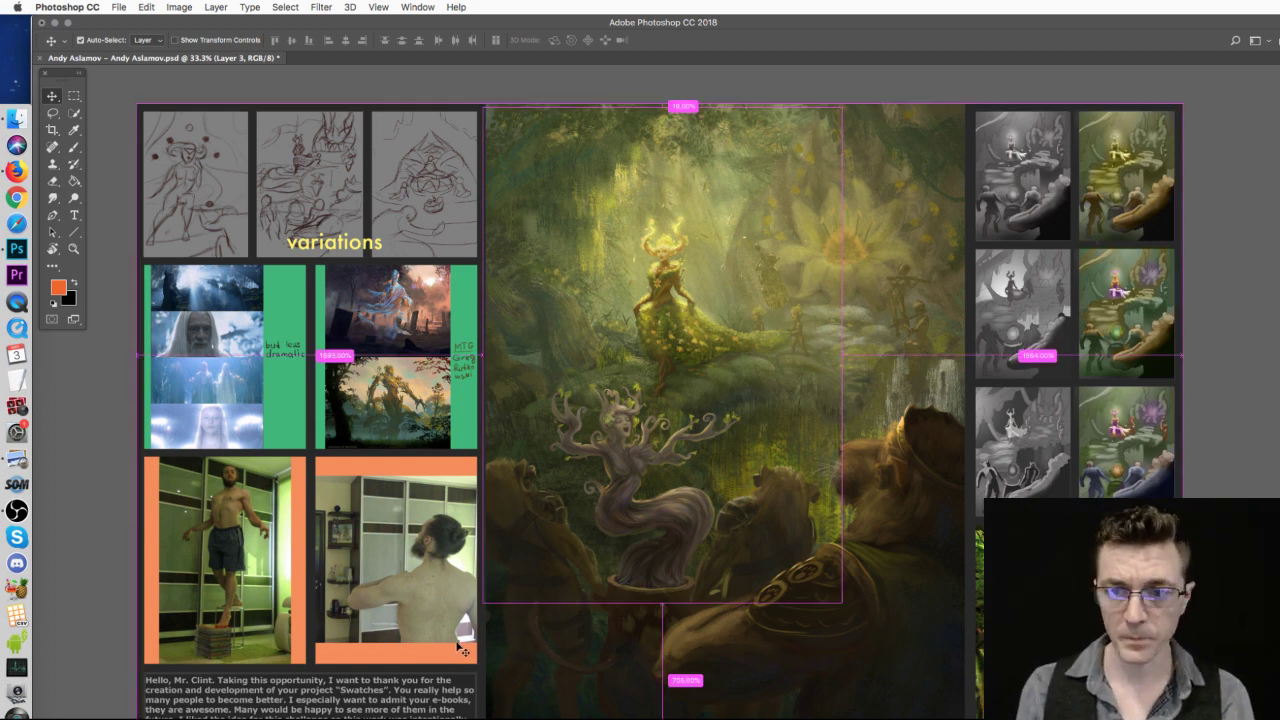
key(super+w)
click(830, 310)
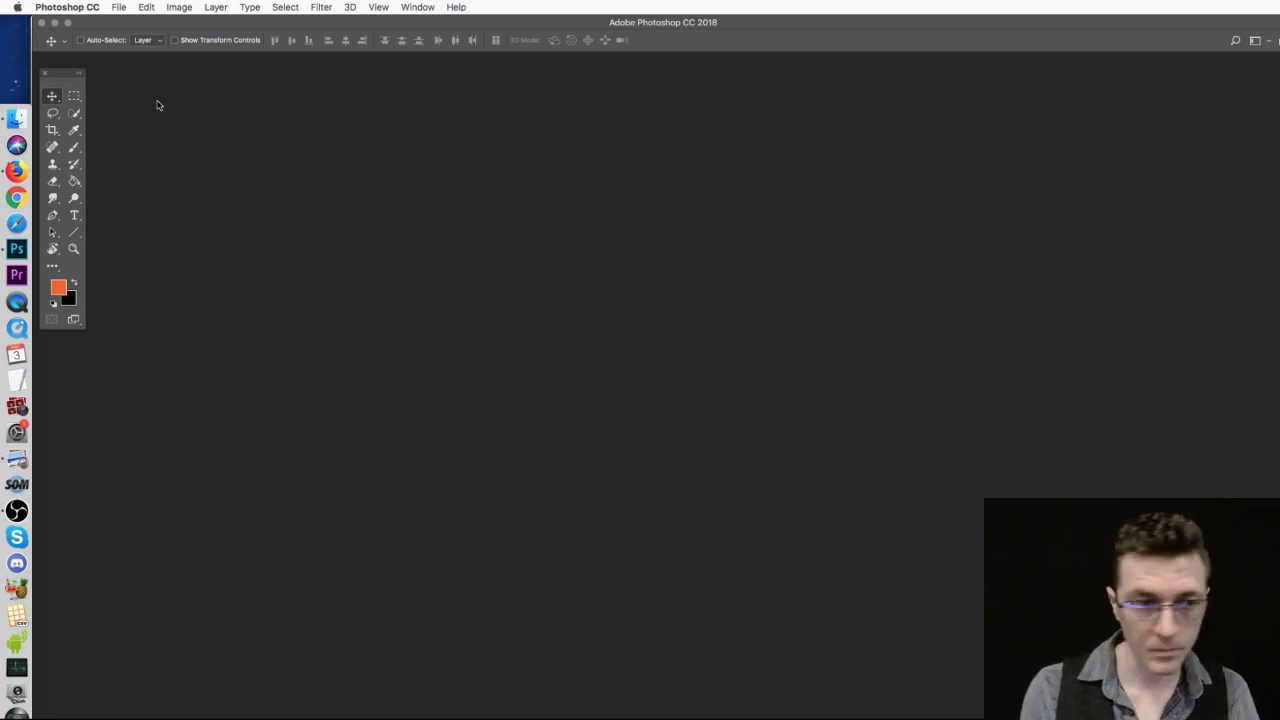
- Switch to Finder and open the second submission's Solemn Offering Sketch file from the Solemn Offering CONCEPT folder in Photoshop
click(16, 118)
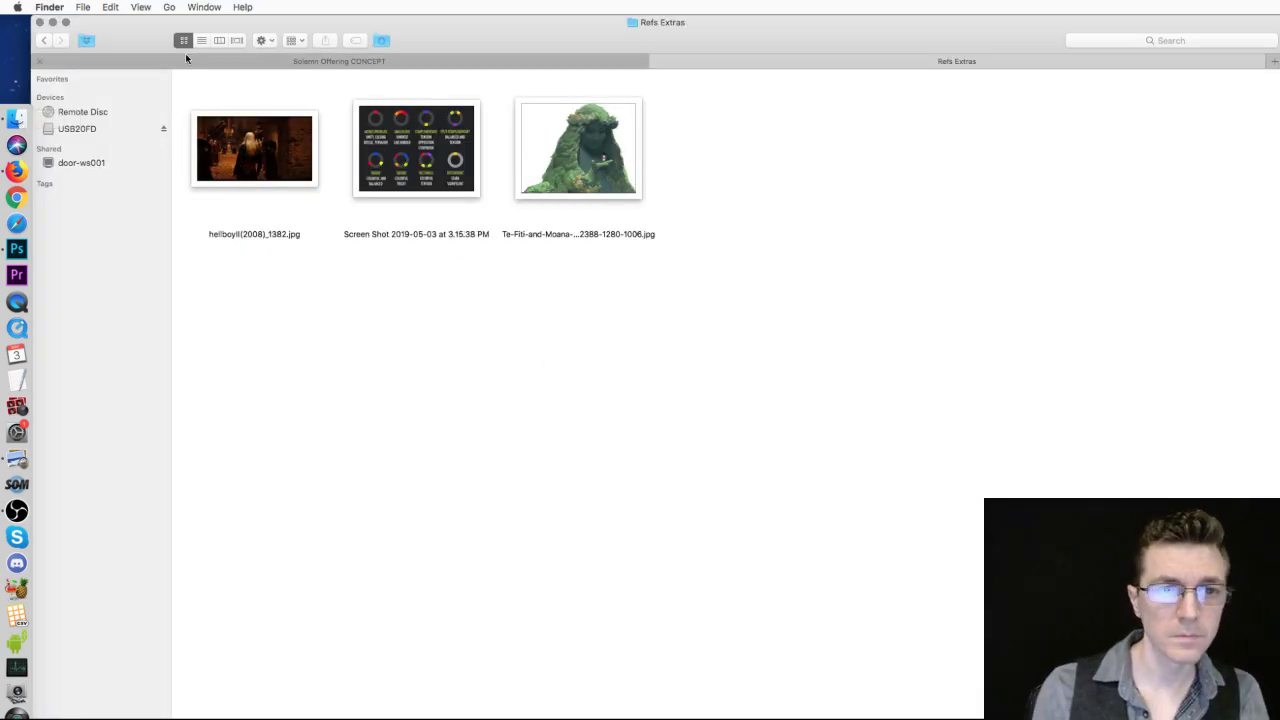
click(339, 61)
click(441, 158)
right_click(441, 158)
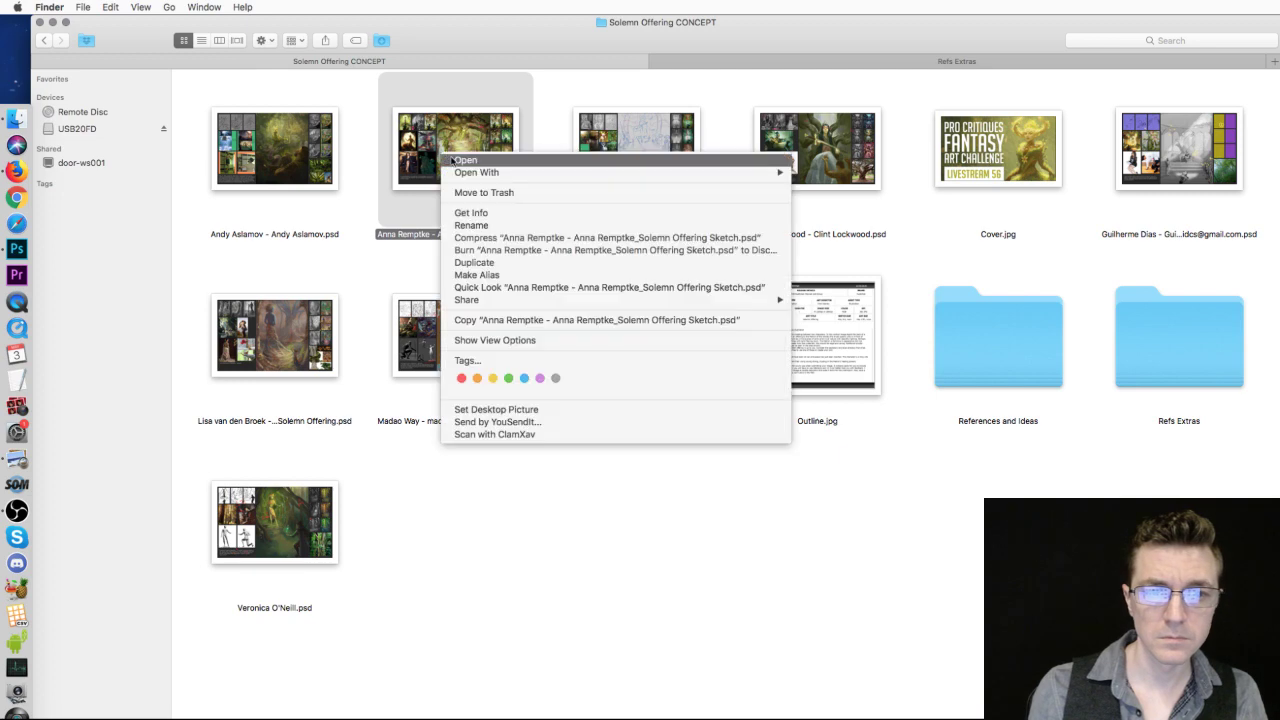
mouse_move(770, 172)
click(855, 174)
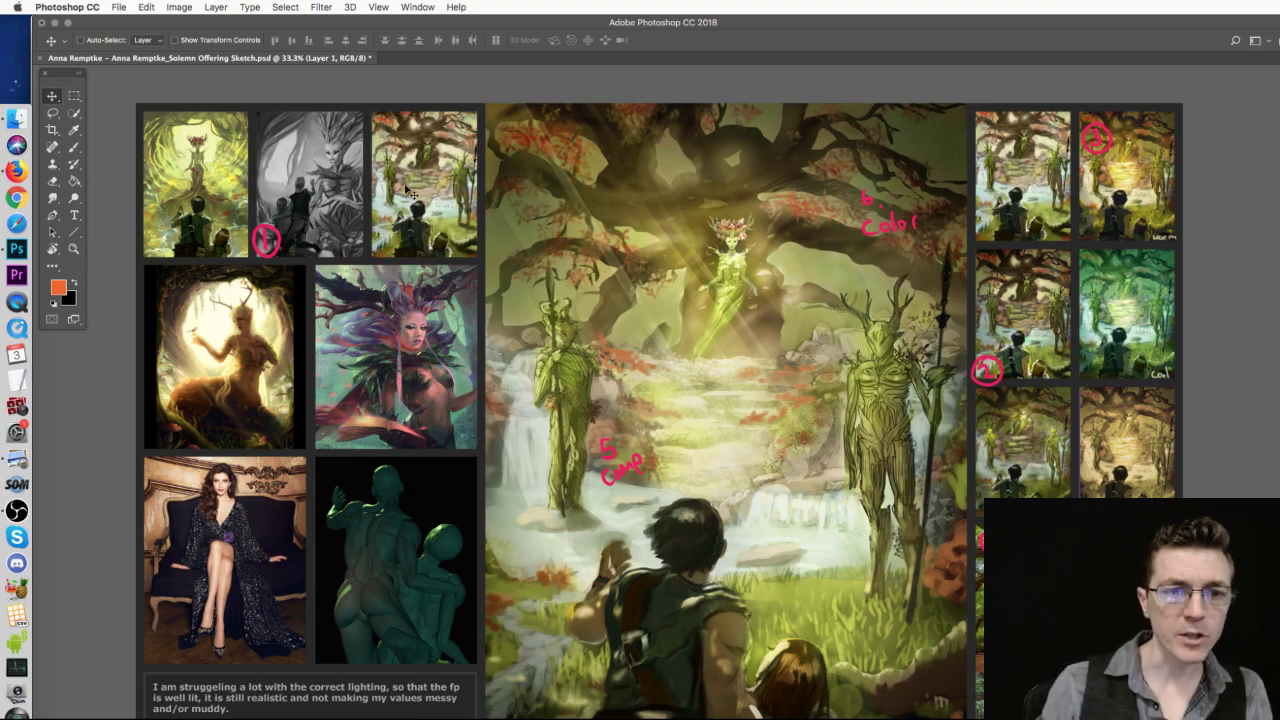
- Brush orange circles, a vertical axis and a triangle over the first thumbnail, and an arrow toward the large face in the greyscale one
click(73, 147)
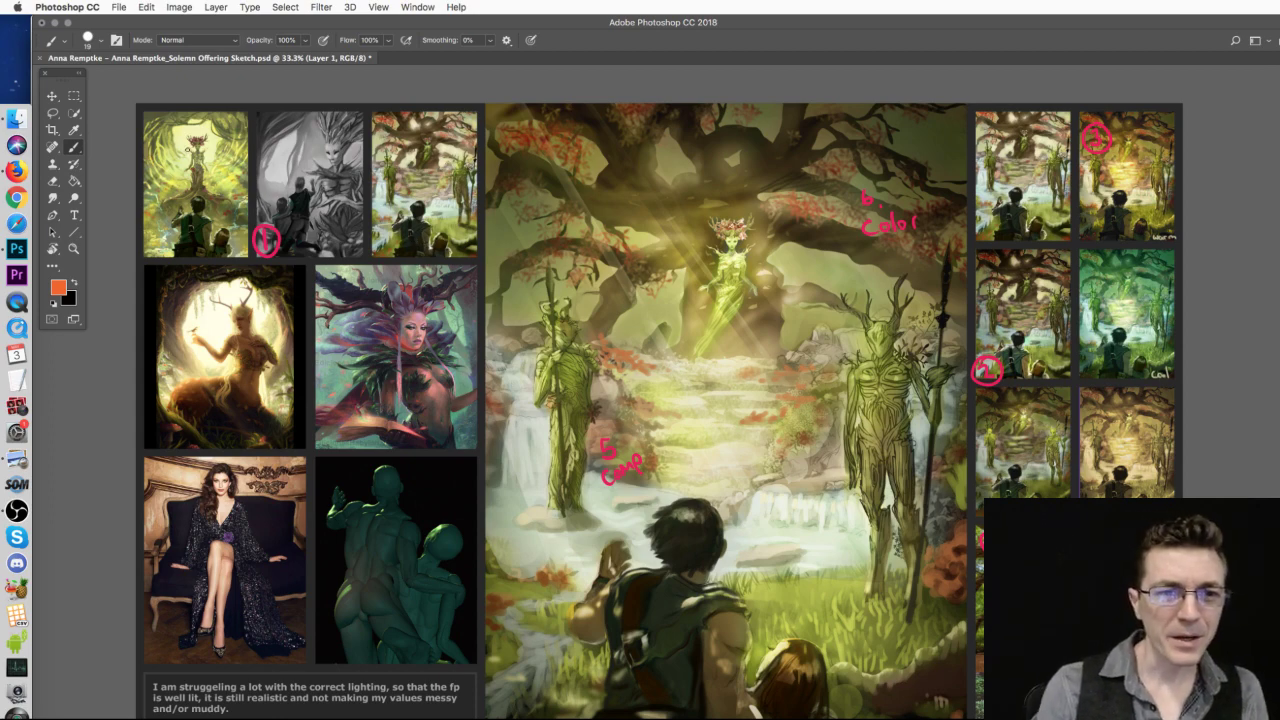
drag(190, 120, 203, 122)
drag(164, 170, 238, 146)
mouse_move(156, 115)
mouse_down()
mouse_move(238, 175)
mouse_move(194, 246)
mouse_up()
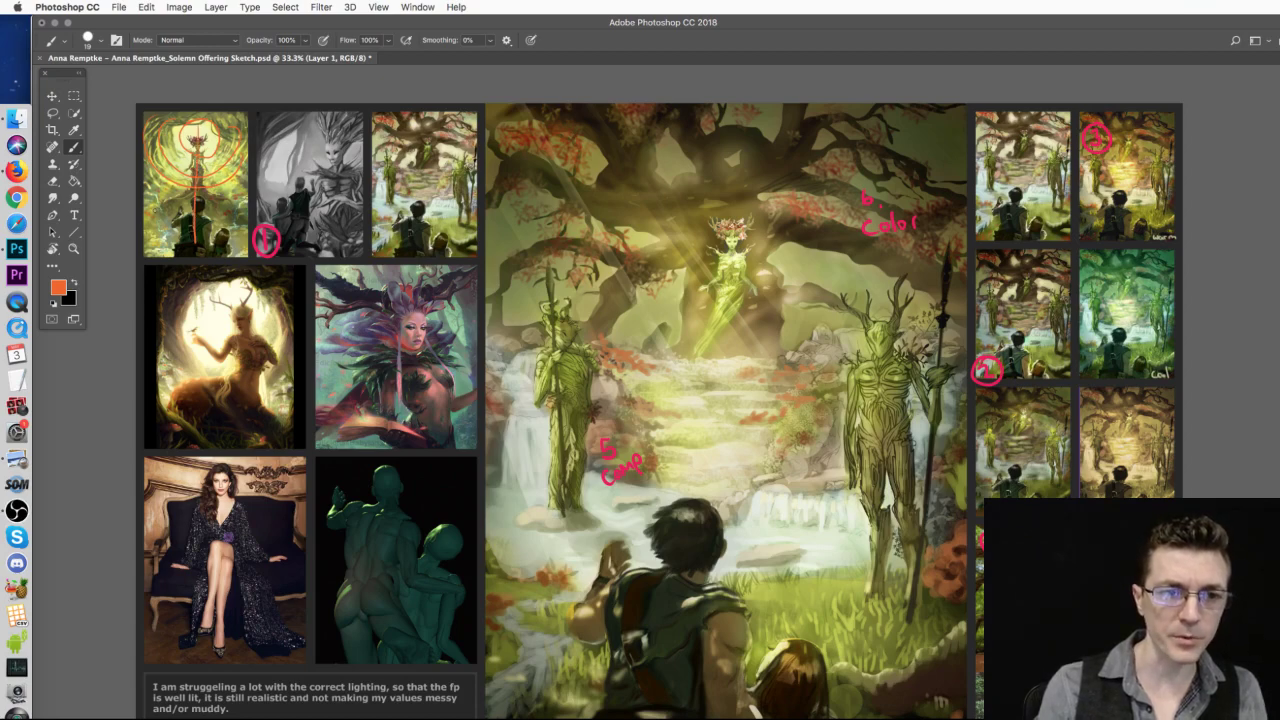
mouse_move(216, 186)
mouse_down()
mouse_move(246, 232)
mouse_move(212, 224)
mouse_up()
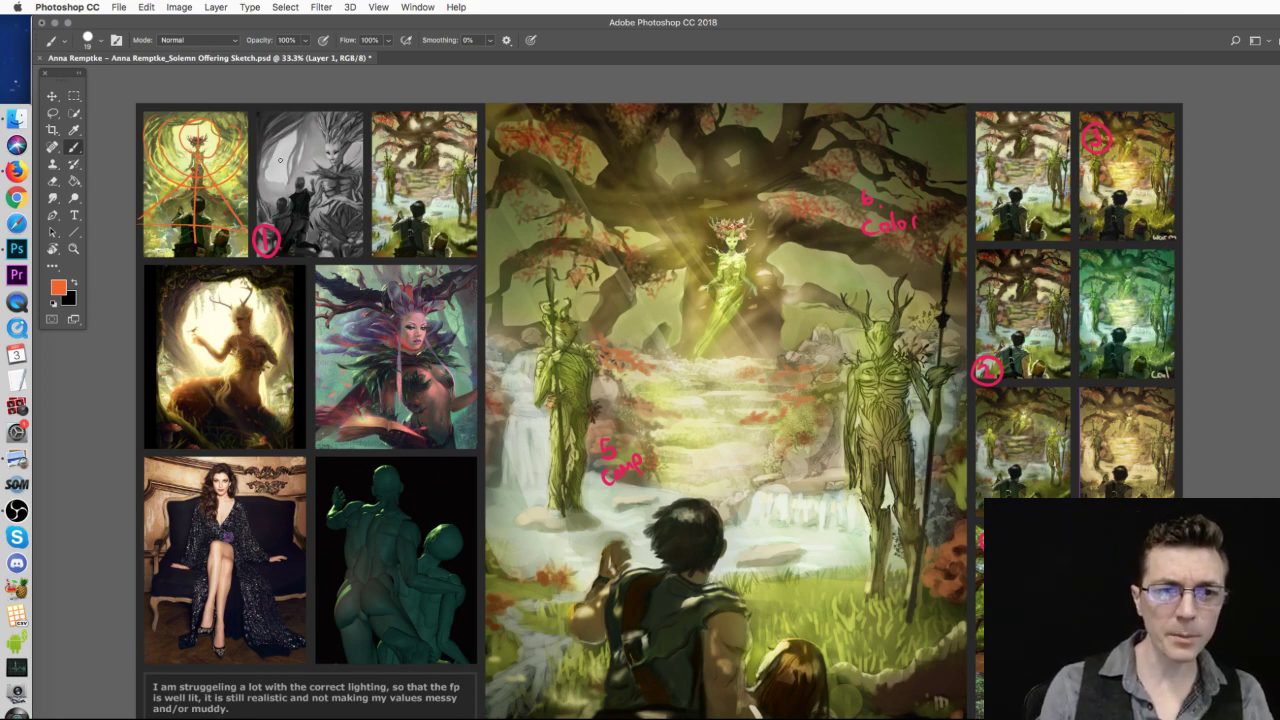
drag(281, 188, 312, 148)
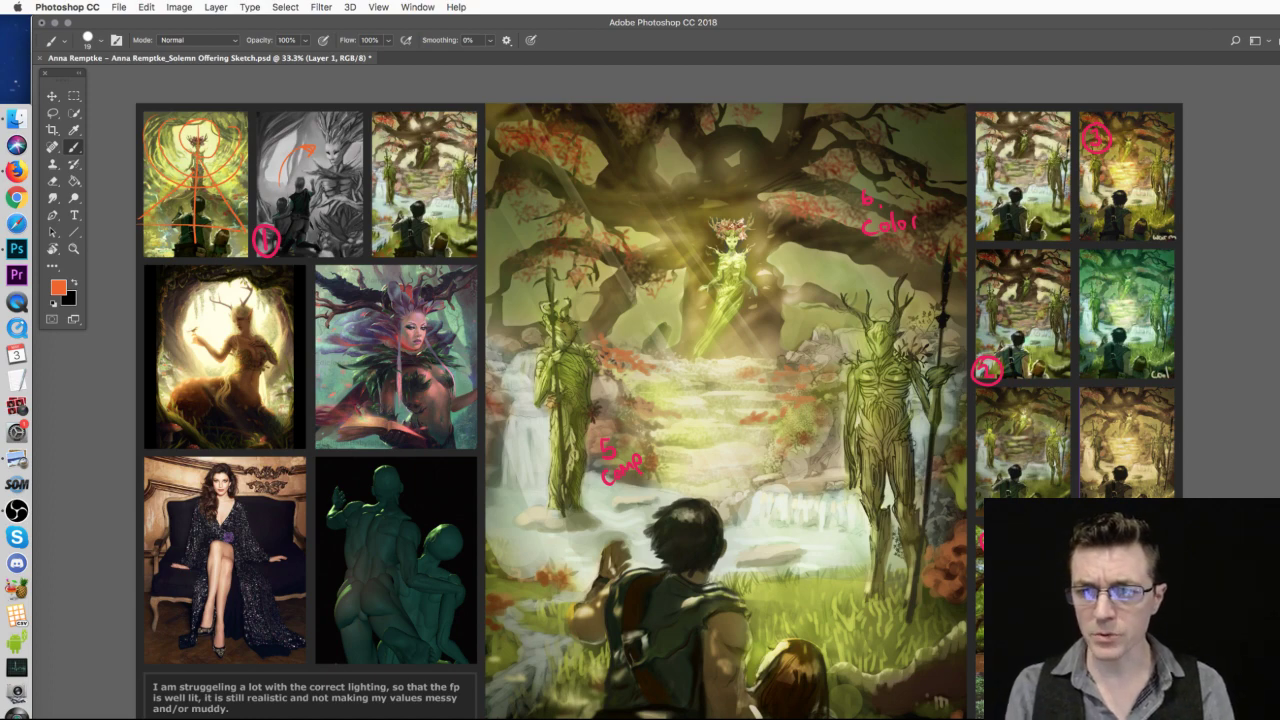
- Frame the inner column of variation thumbnails in orange, and try an arrow from the artist's note toward them
mouse_move(968, 108)
mouse_down()
mouse_move(1054, 105)
mouse_move(1074, 206)
mouse_move(1075, 495)
mouse_up()
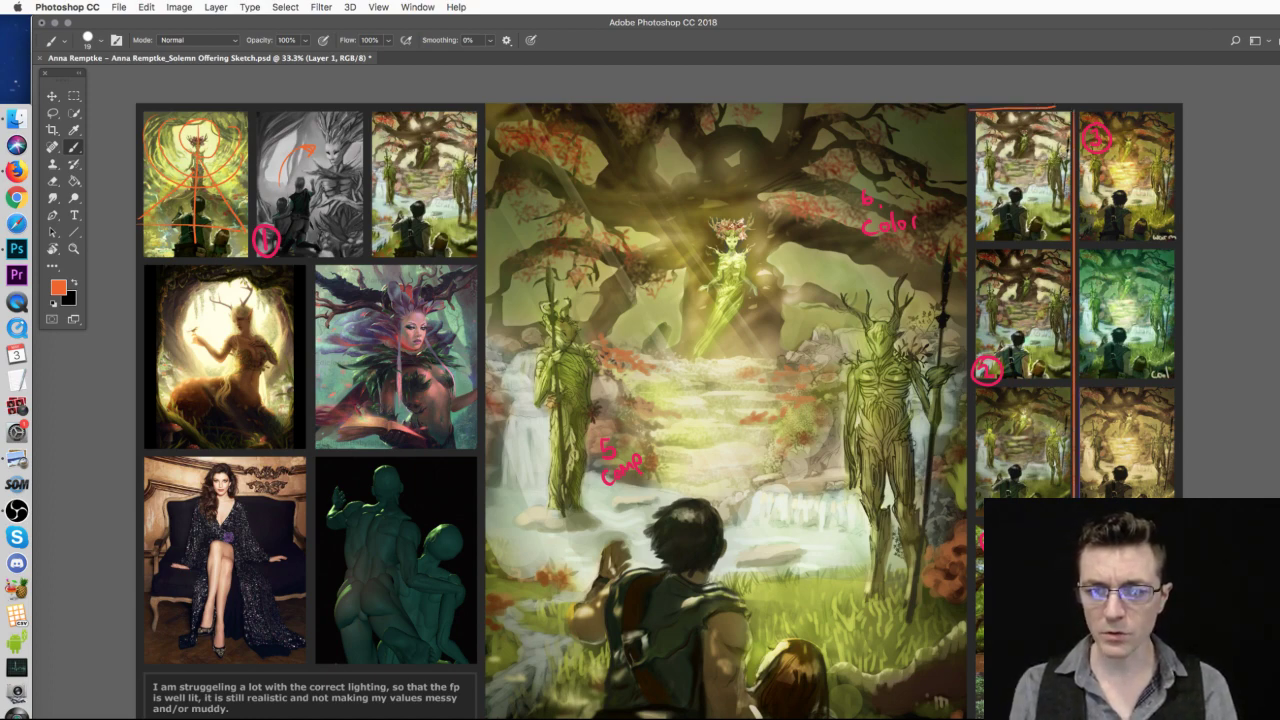
mouse_move(975, 520)
mouse_down()
mouse_move(980, 106)
mouse_move(970, 110)
mouse_up()
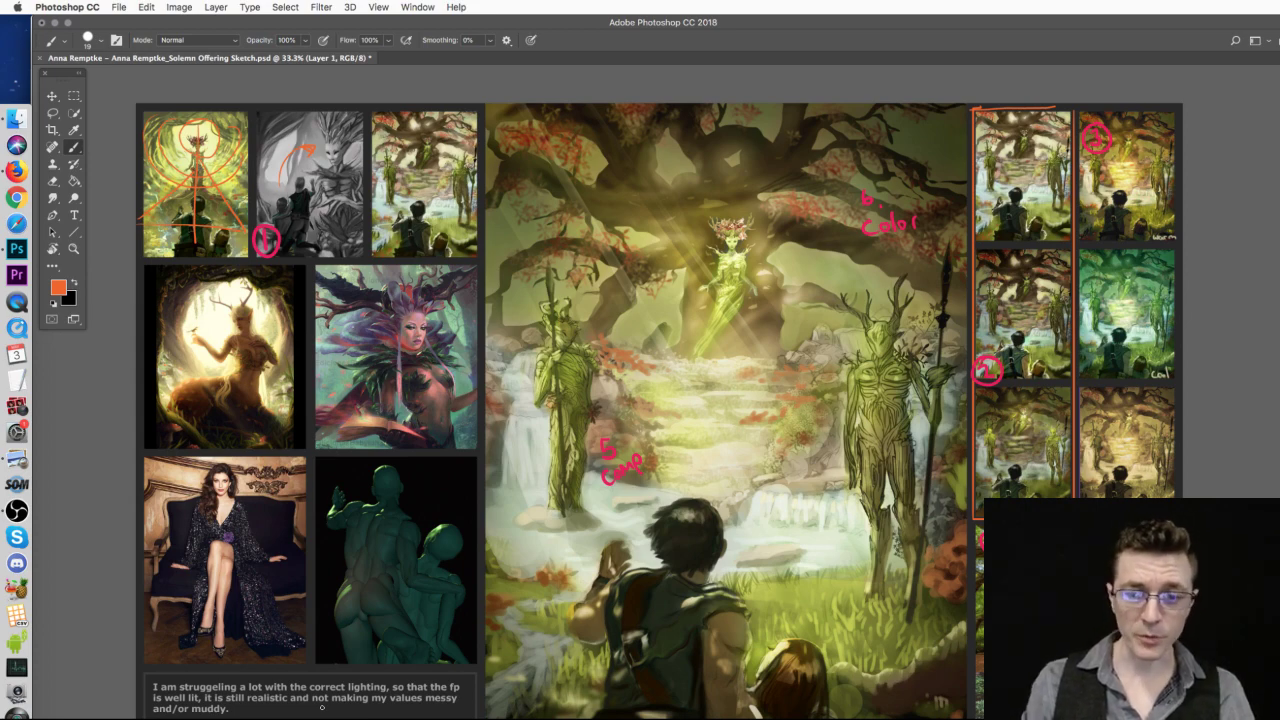
mouse_move(409, 660)
mouse_down()
mouse_move(976, 463)
mouse_move(948, 437)
mouse_up()
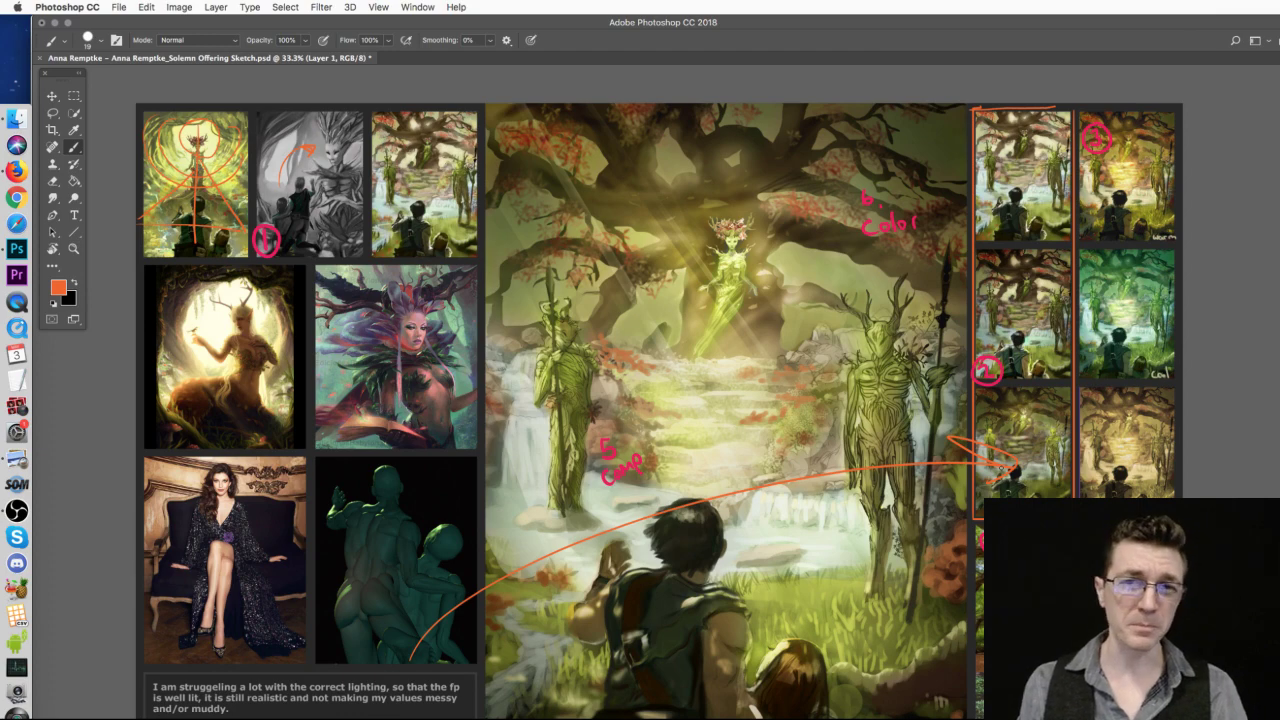
key(super+alt+z)
key(super+alt+z)
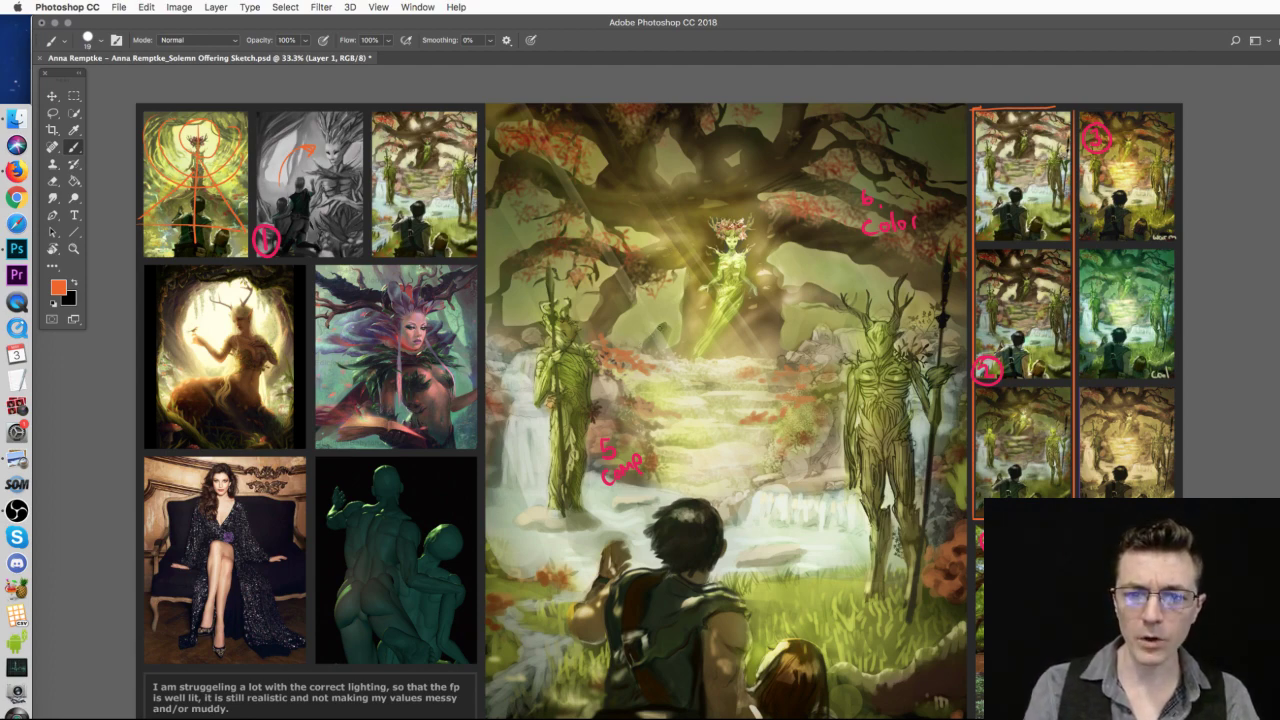
- Draw flowing orange curves on both sides of the central dryad, with an arrow rising toward the branches beside her head
drag(630, 345, 690, 282)
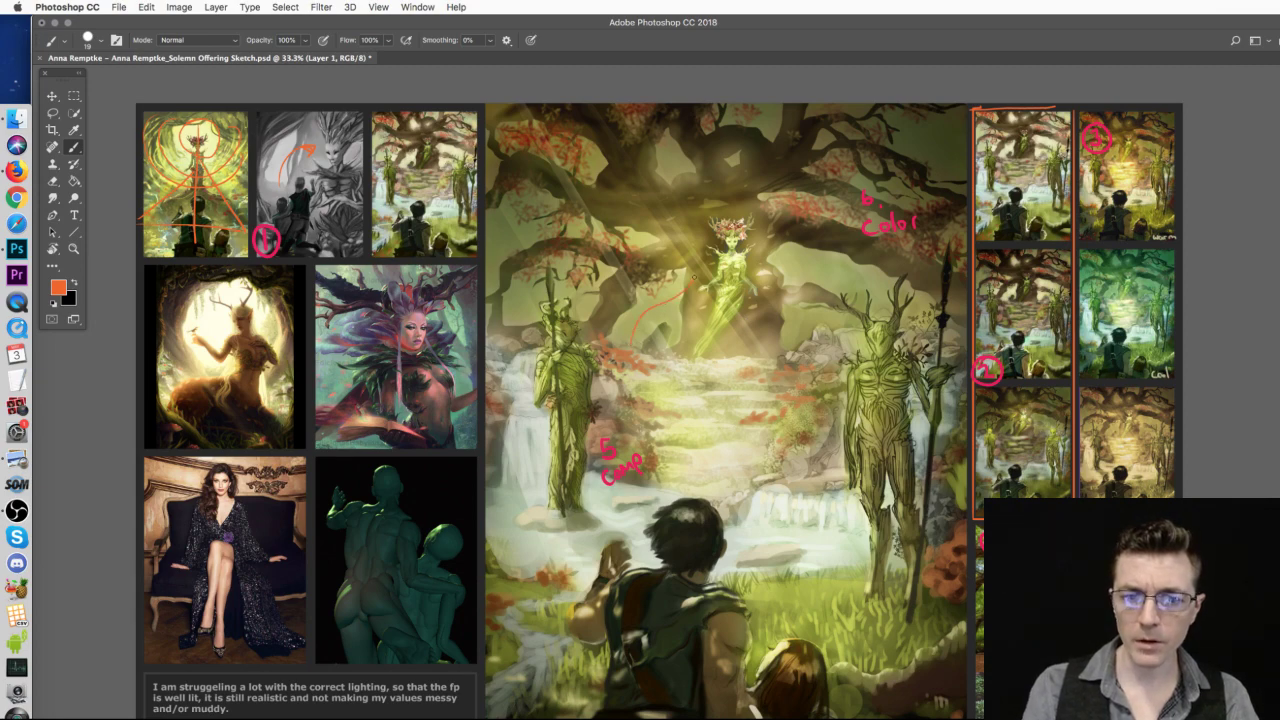
drag(758, 352, 797, 262)
mouse_move(614, 343)
mouse_down()
mouse_move(690, 280)
mouse_move(750, 298)
mouse_move(760, 273)
mouse_up()
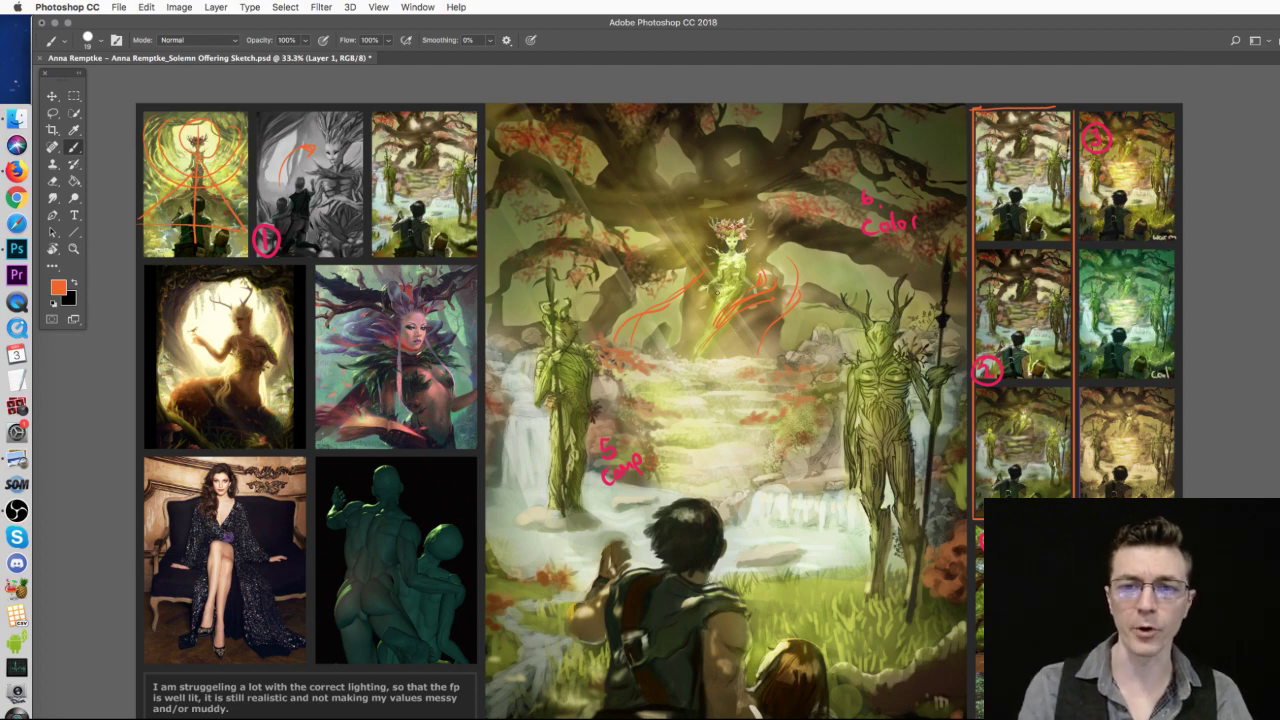
drag(796, 272, 776, 224)
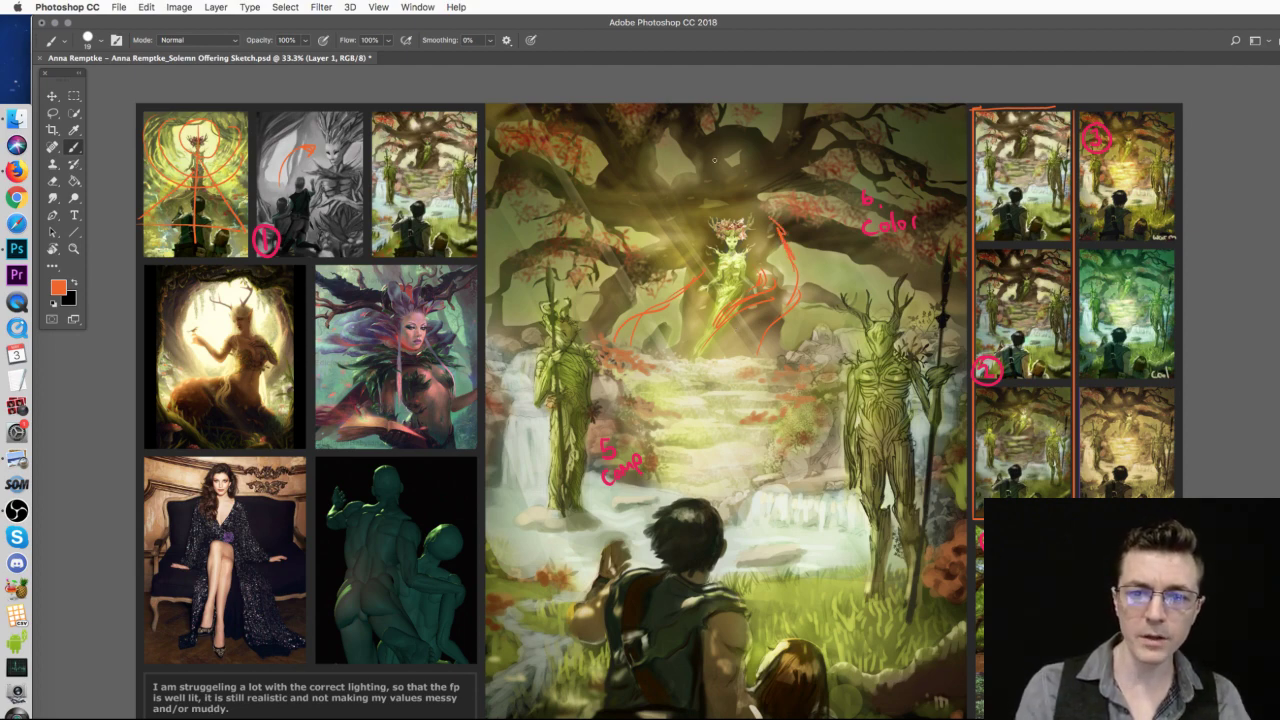
- Trace the tree's trunk edge and twisting branches on the dryad's left side with orange brush lines
drag(655, 228, 588, 204)
mouse_move(772, 212)
mouse_down()
mouse_move(612, 108)
mouse_move(598, 186)
mouse_up()
mouse_move(492, 188)
mouse_down()
mouse_move(532, 207)
mouse_move(638, 220)
mouse_up()
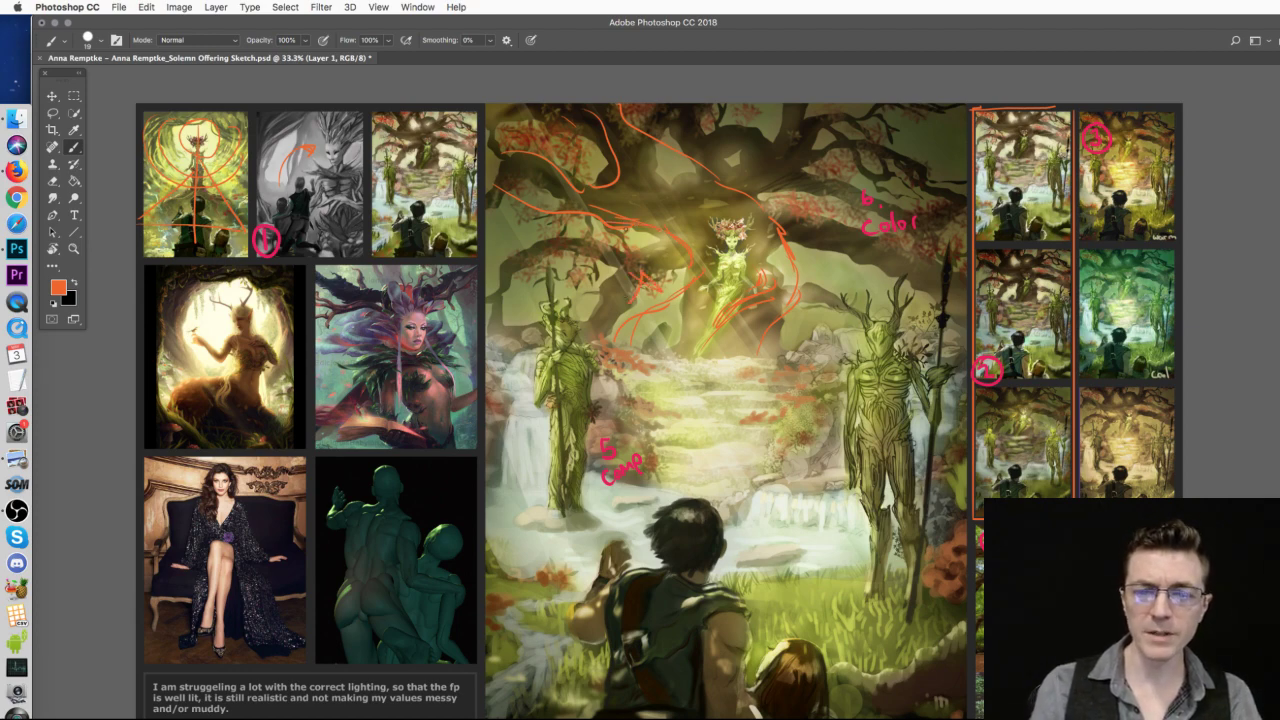
mouse_move(668, 248)
mouse_down()
mouse_move(638, 234)
mouse_move(556, 238)
mouse_move(498, 266)
mouse_up()
drag(592, 262, 640, 254)
- Outline the branches sweeping over the dryad toward the picture's right edge, and close the branch shape at the top in orange
mouse_move(684, 150)
mouse_down()
mouse_move(720, 114)
mouse_move(864, 174)
mouse_up()
mouse_move(708, 176)
mouse_down()
mouse_move(780, 166)
mouse_move(826, 198)
mouse_move(822, 164)
mouse_move(862, 198)
mouse_up()
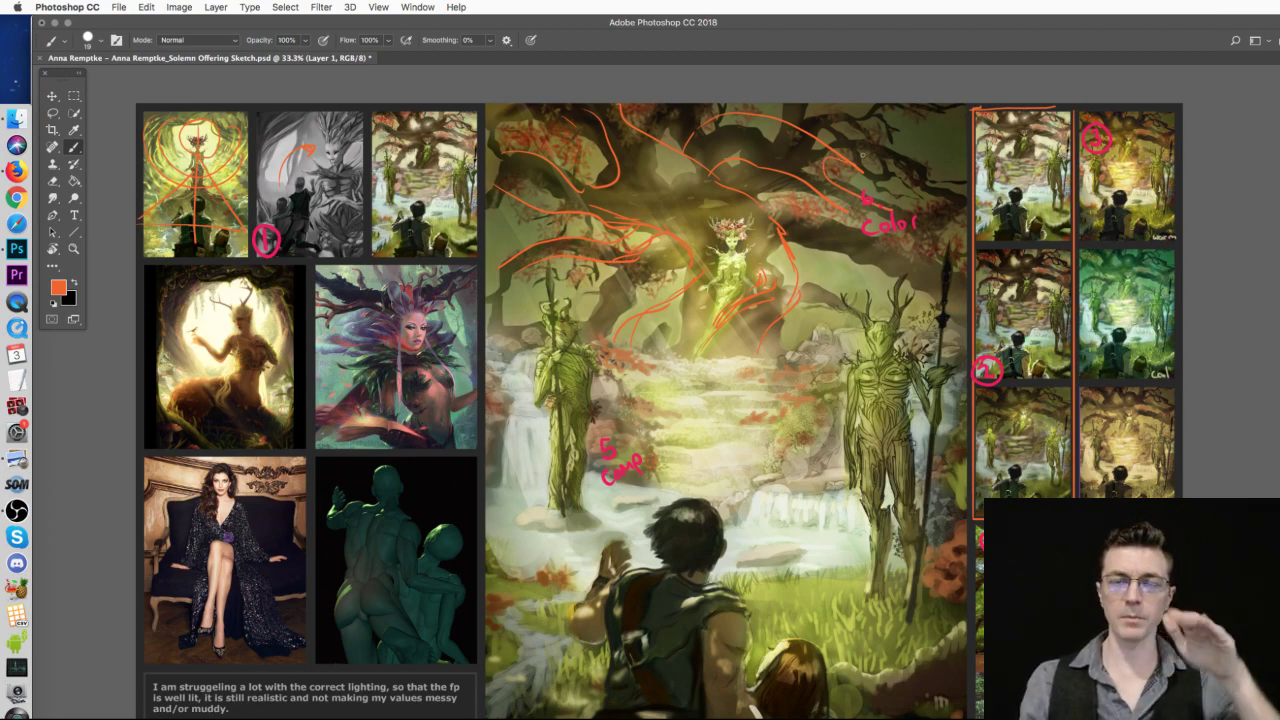
mouse_move(824, 188)
mouse_down()
mouse_move(873, 254)
mouse_move(942, 270)
mouse_move(953, 242)
mouse_move(928, 178)
mouse_move(956, 156)
mouse_move(946, 143)
mouse_move(844, 150)
mouse_up()
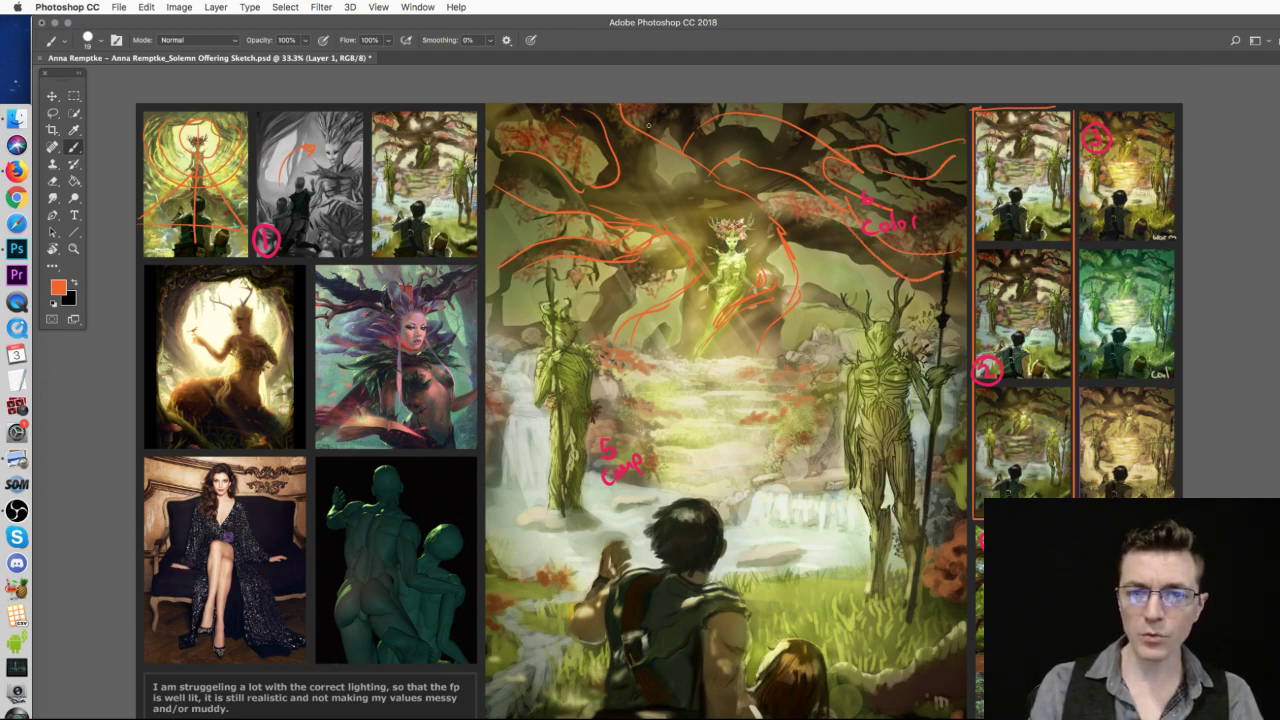
mouse_move(634, 103)
mouse_down()
mouse_move(677, 143)
mouse_move(622, 128)
mouse_up()
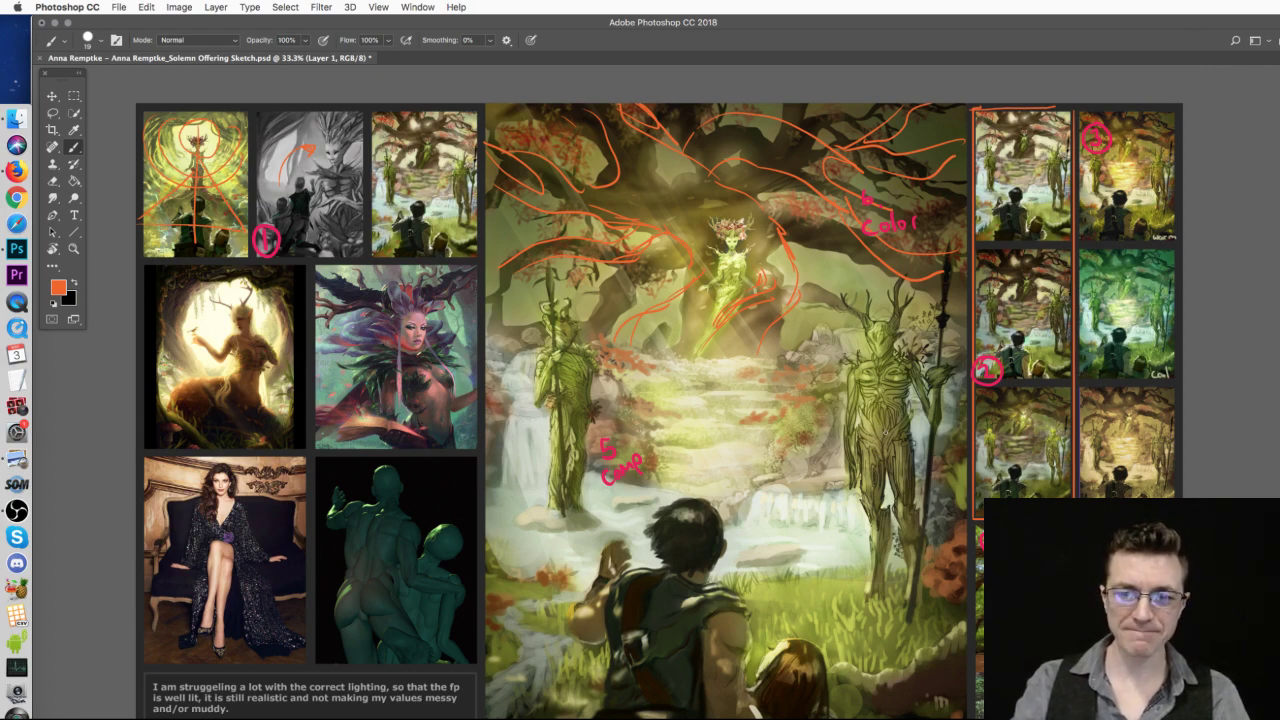
- Draw horizontal orange lines across the grass edge, the water, the waterfall top and the central steps to mark the depth planes
drag(660, 470, 790, 570)
key(ctrl+z)
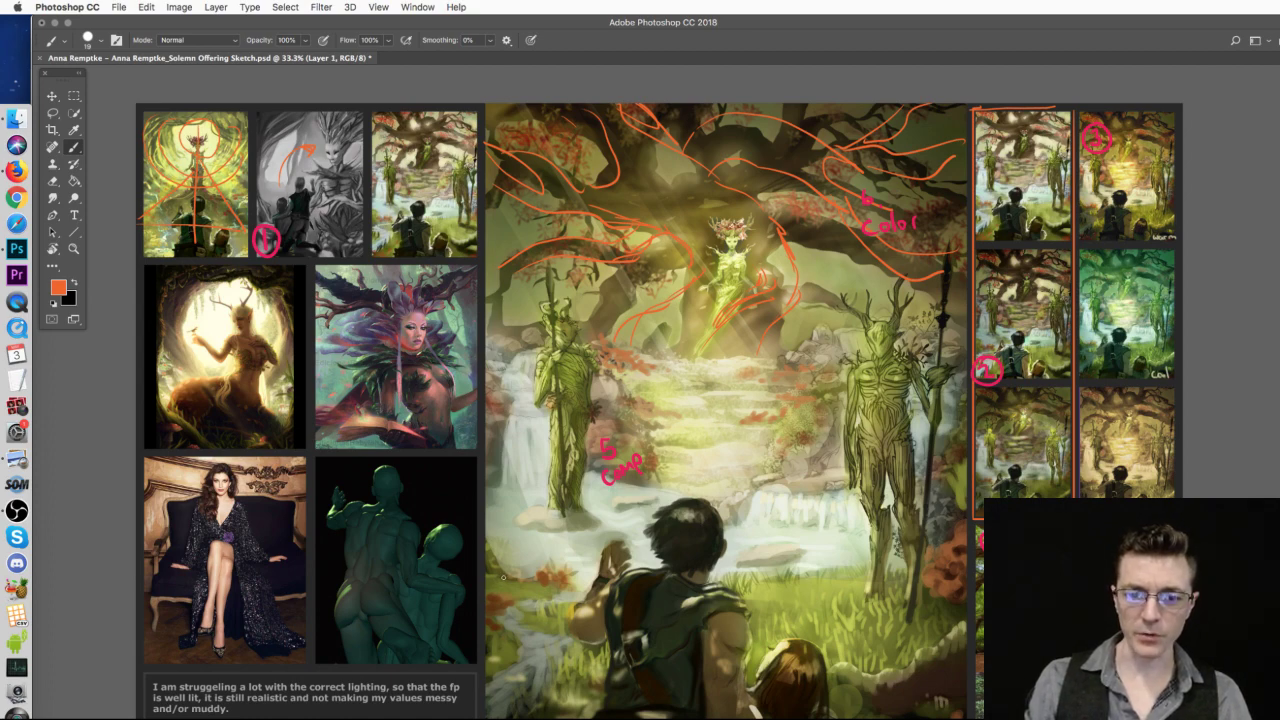
drag(500, 576, 880, 575)
drag(935, 487, 566, 486)
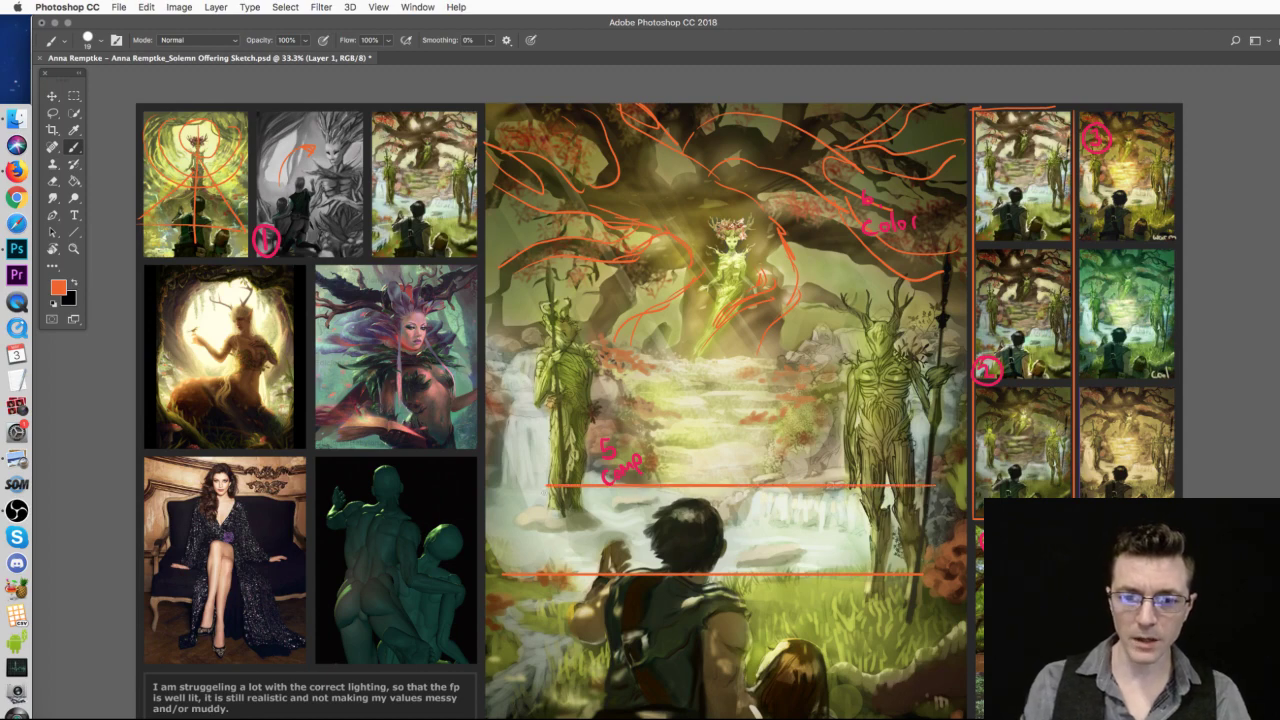
drag(530, 356, 930, 356)
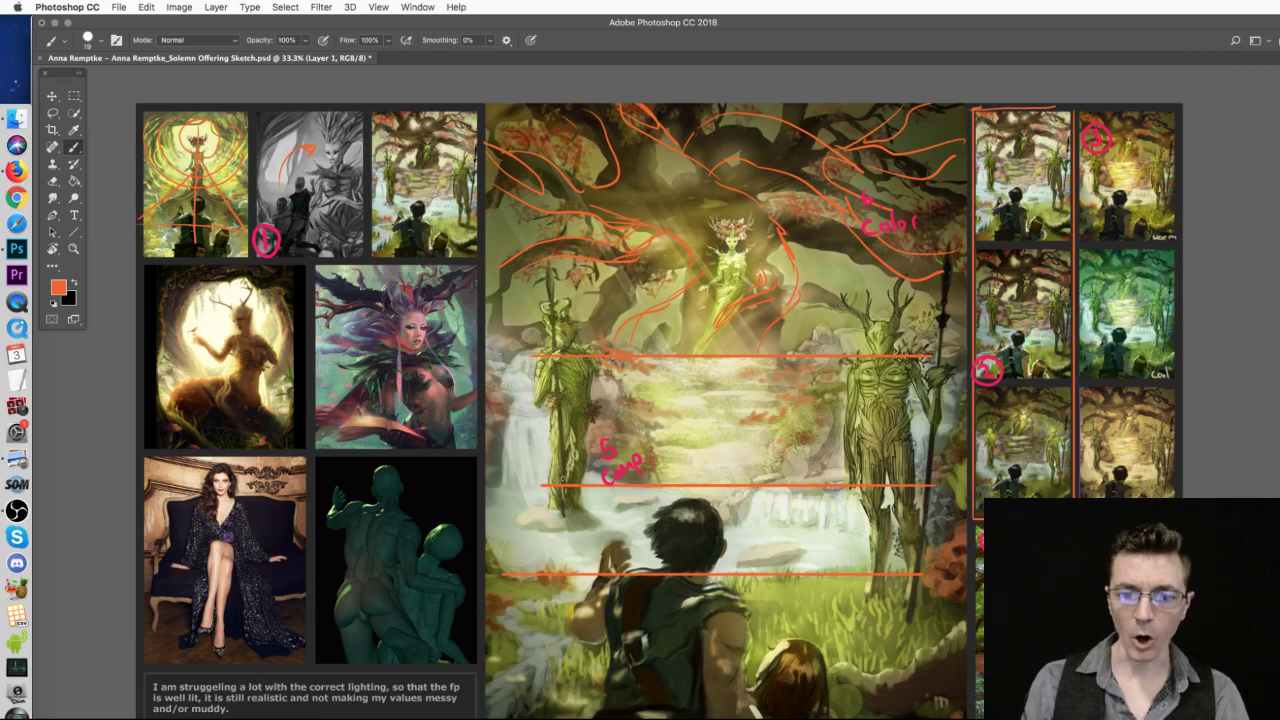
drag(656, 452, 768, 452)
drag(648, 416, 774, 414)
drag(624, 381, 762, 379)
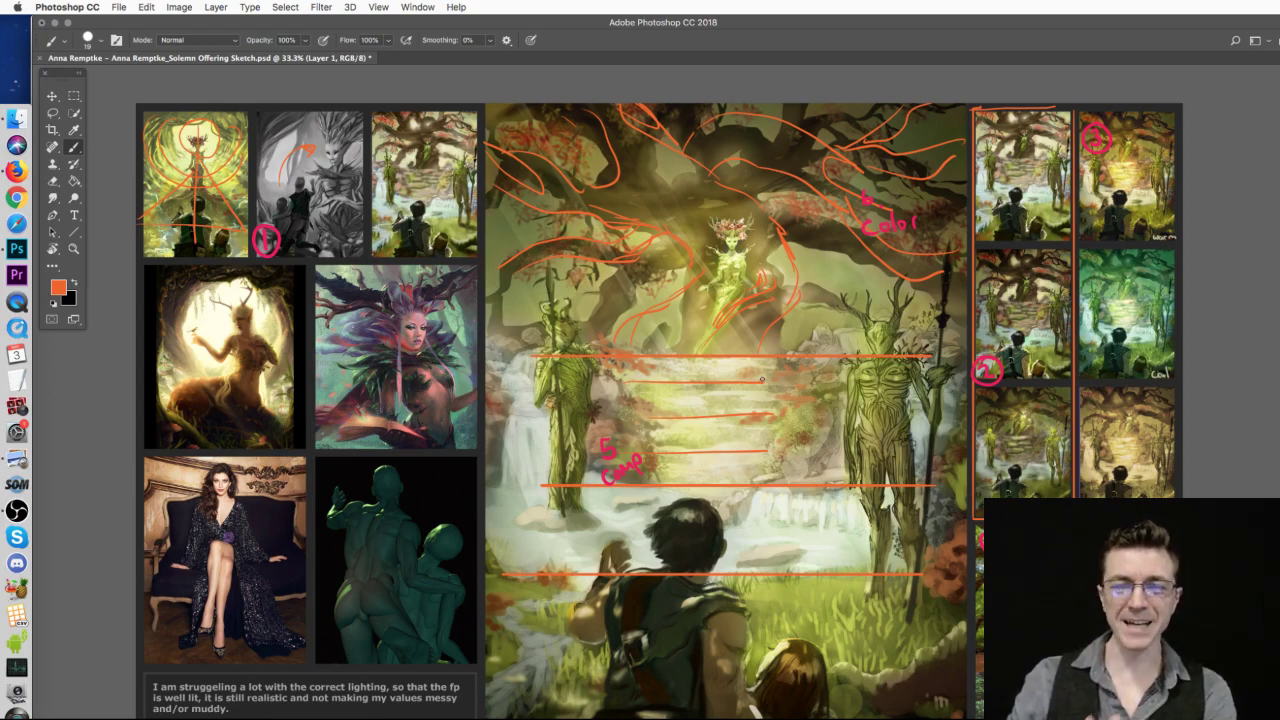
- Delete the horizontal orange lines inside a rectangular selection over the lower scene, and deselect
key(m)
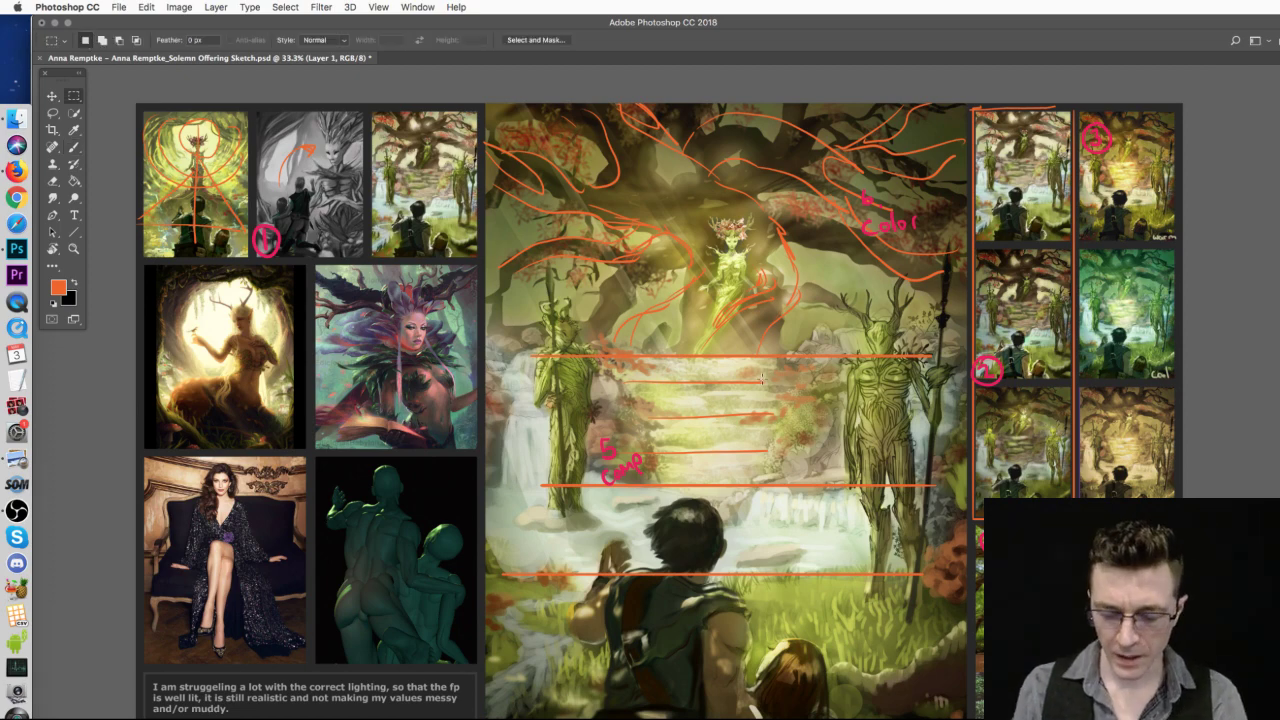
mouse_move(471, 607)
mouse_down()
mouse_move(848, 456)
mouse_move(946, 341)
mouse_move(950, 352)
mouse_up()
key(Delete)
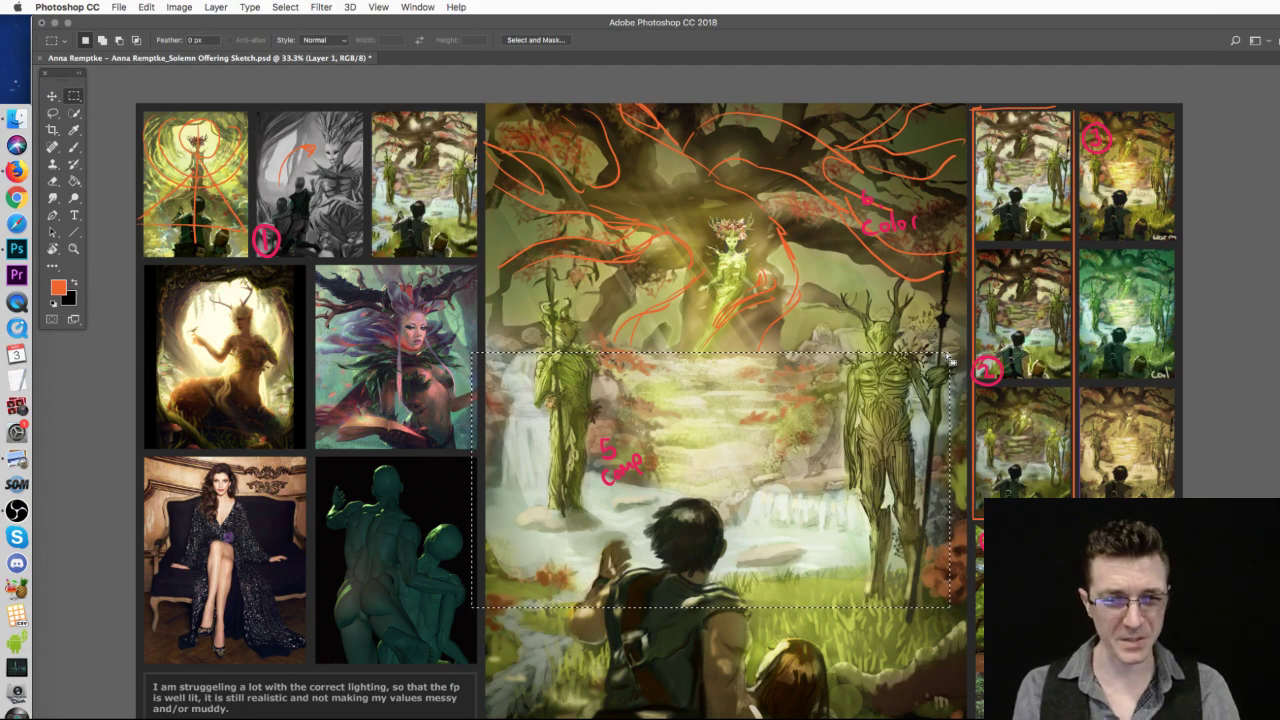
key(ctrl+d)
- Try a larger orange outline around the foreground man and child, then undo it
key(b)
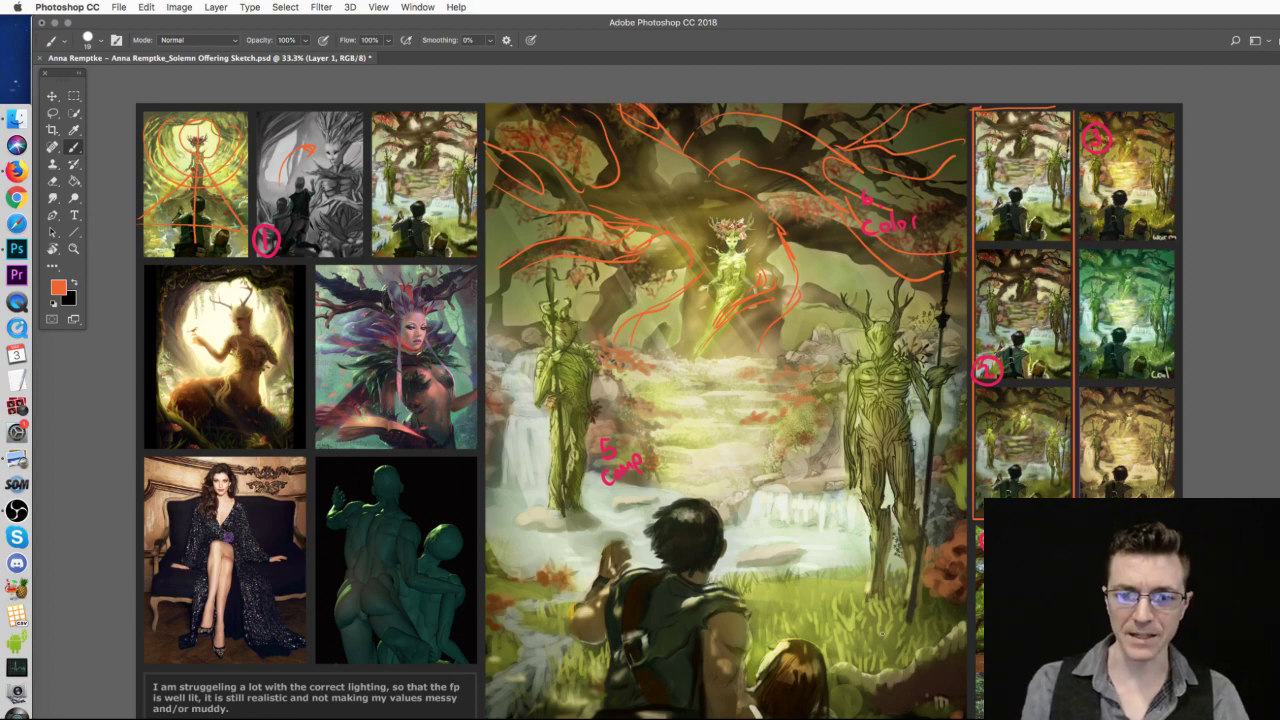
shift+click(872, 597)
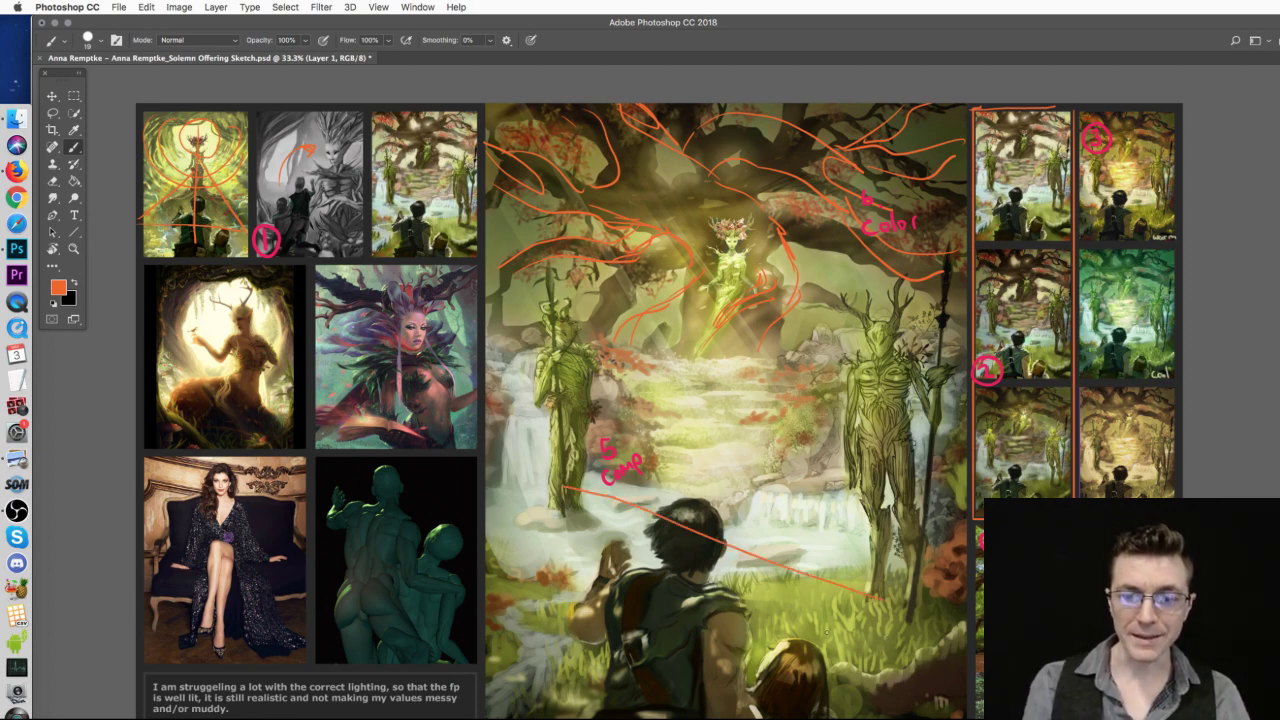
key(super+z)
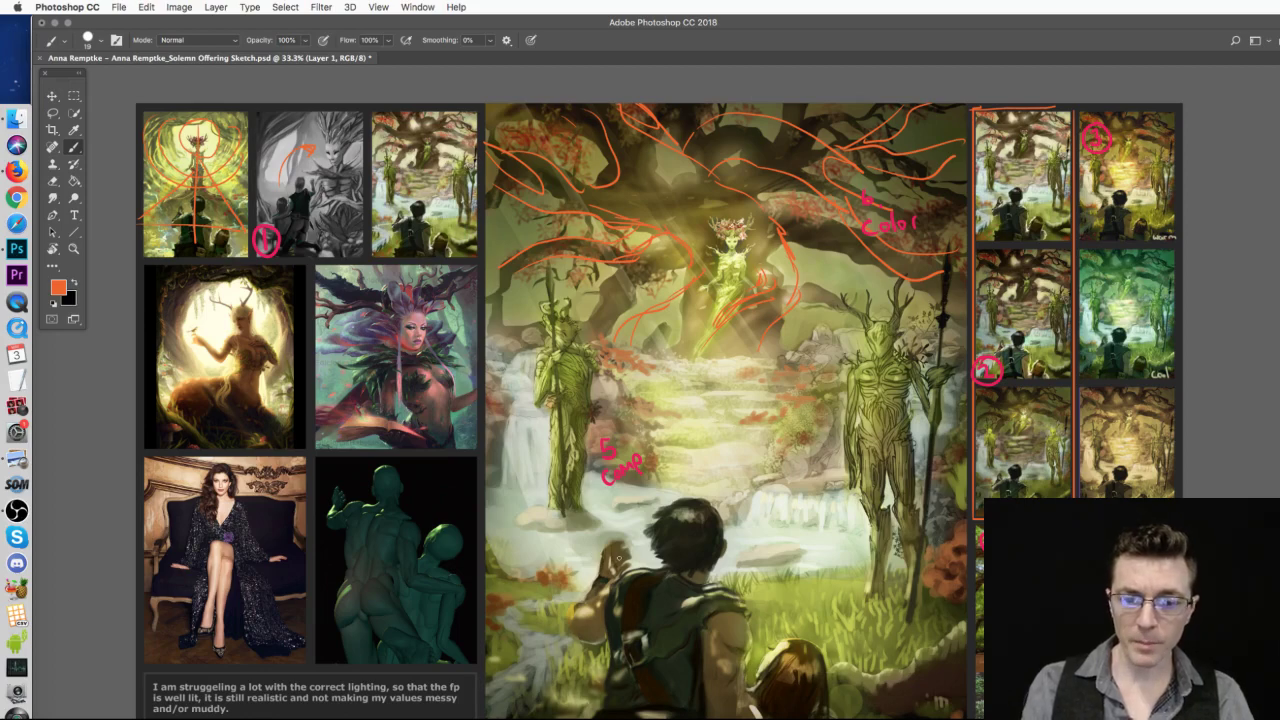
mouse_move(570, 692)
mouse_down()
mouse_move(520, 635)
mouse_move(542, 570)
mouse_move(668, 418)
mouse_move(730, 412)
mouse_move(765, 520)
mouse_move(755, 577)
mouse_move(863, 650)
mouse_move(843, 687)
mouse_move(860, 680)
mouse_move(850, 712)
mouse_up()
drag(701, 432, 674, 468)
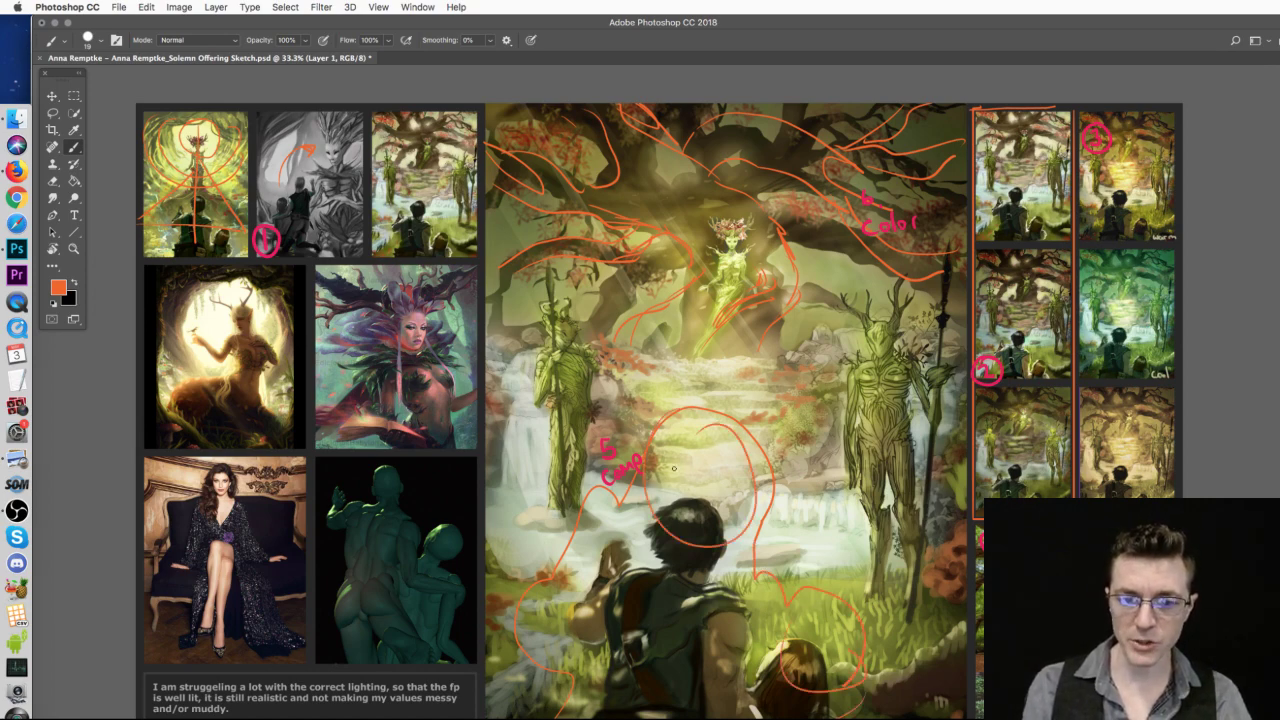
drag(612, 509, 742, 533)
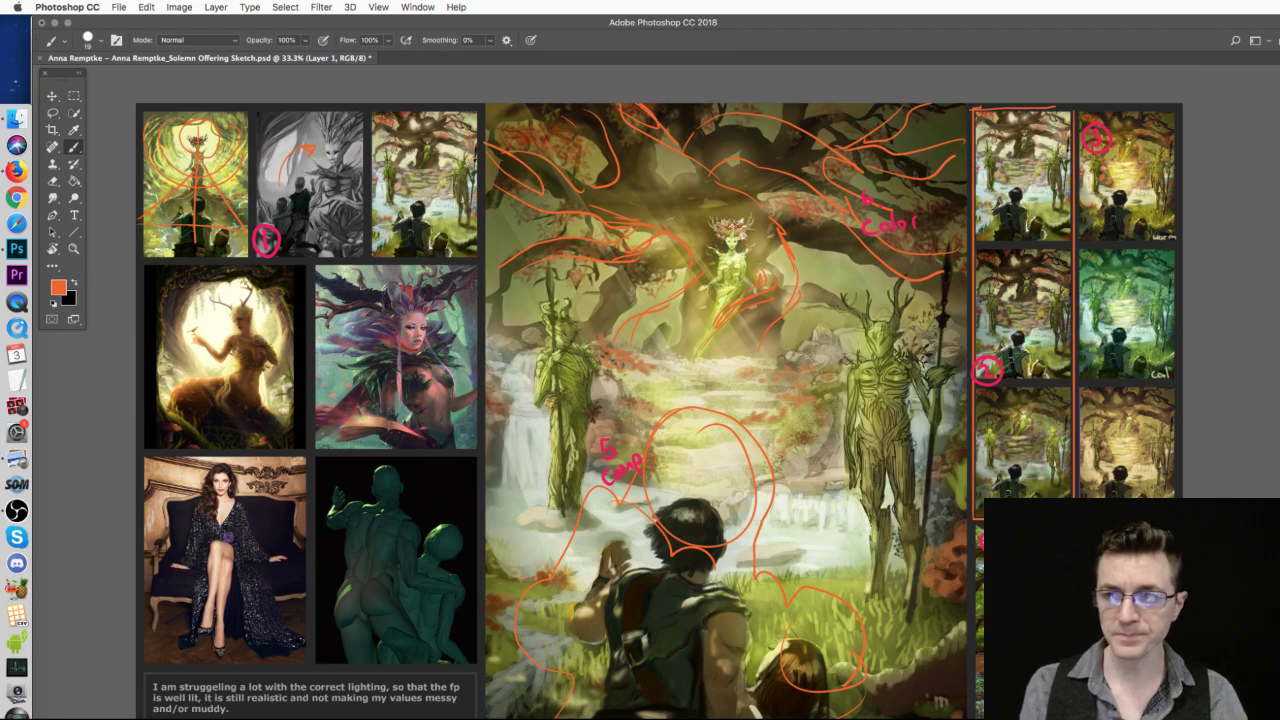
key(super+z)
- Lasso the foreground man and child on the Background layer and copy them to a new layer
key(l)
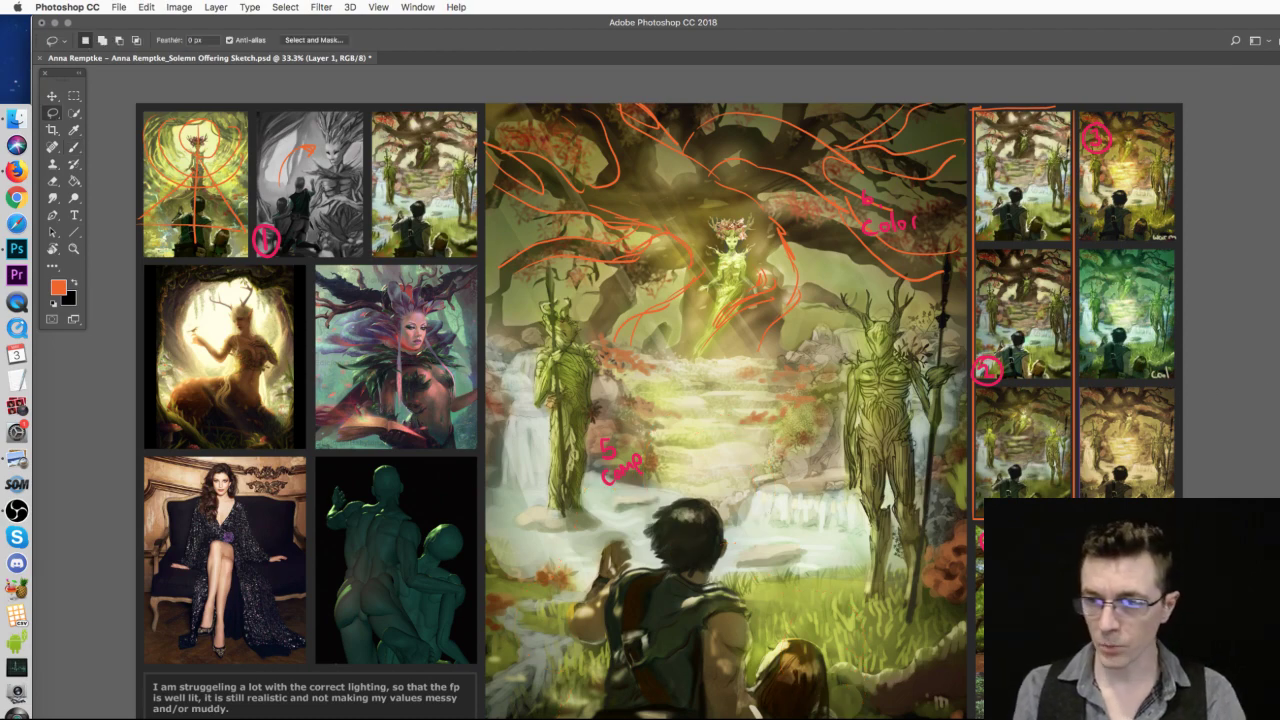
key(alt+bracketleft)
mouse_move(844, 712)
mouse_down()
mouse_move(836, 664)
mouse_move(762, 666)
mouse_move(725, 592)
mouse_move(742, 566)
mouse_move(702, 486)
mouse_move(582, 578)
mouse_move(578, 650)
mouse_move(620, 715)
mouse_up()
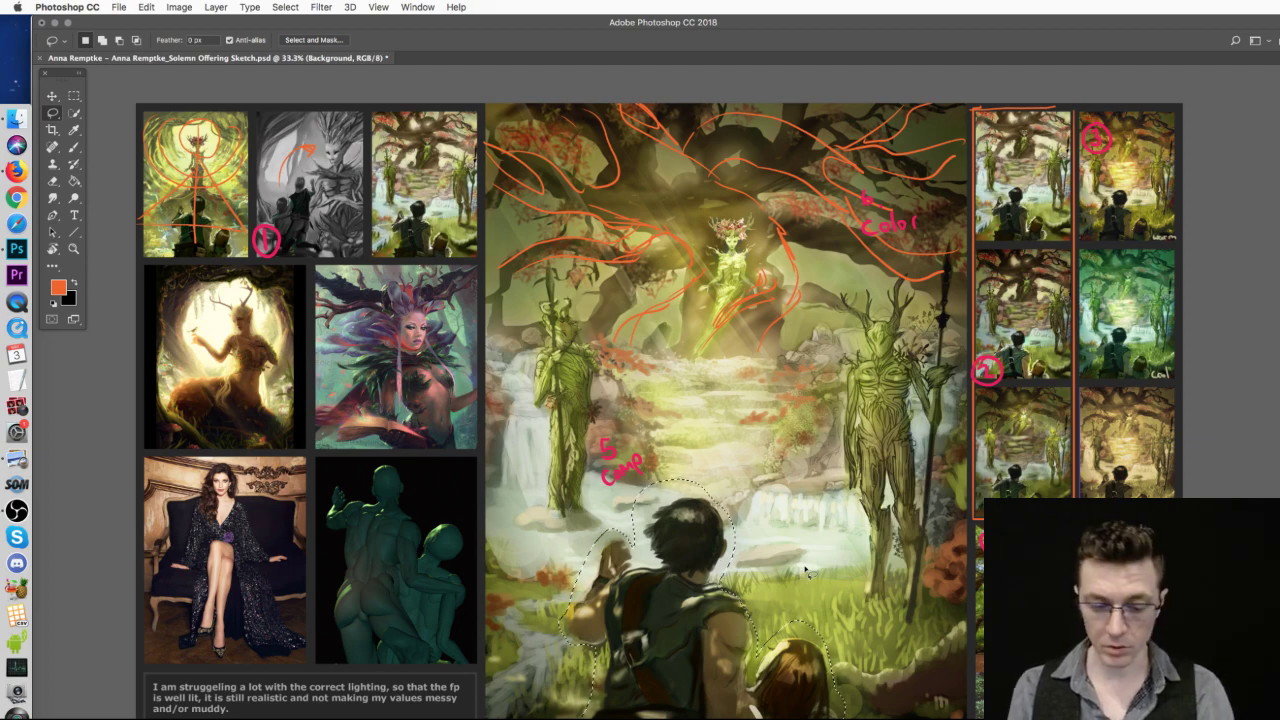
key(super+t)
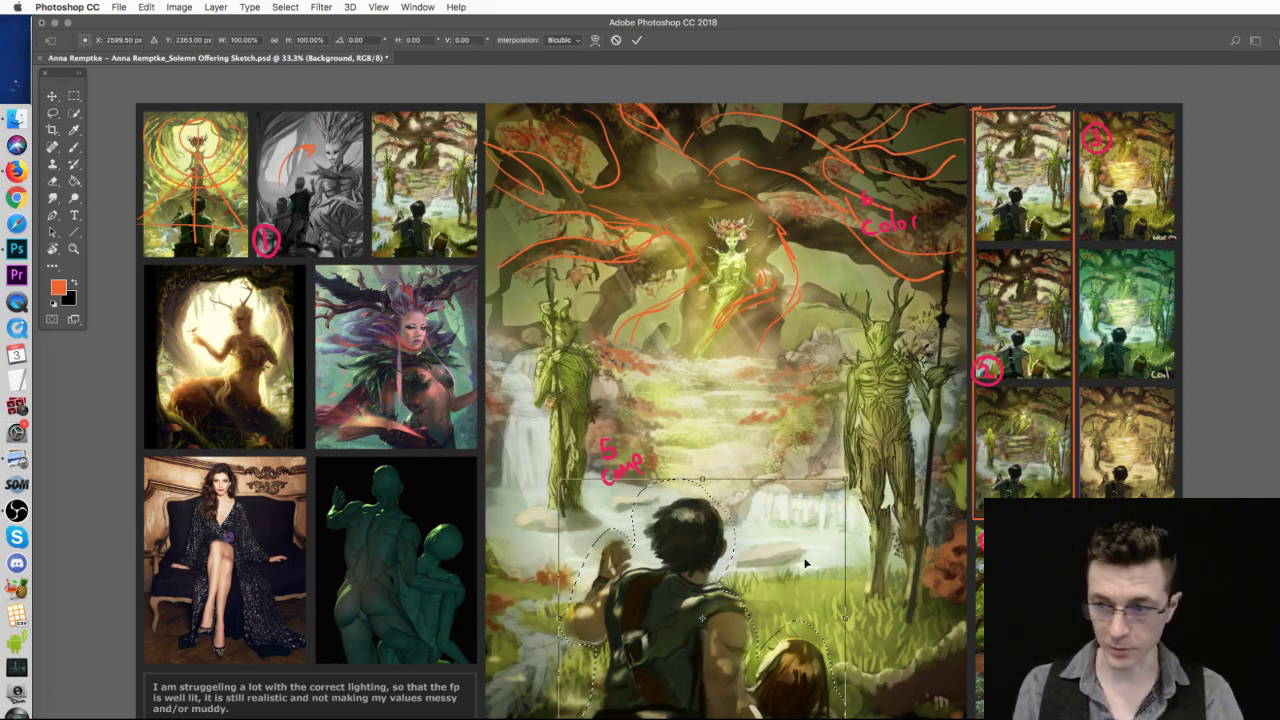
key(Return)
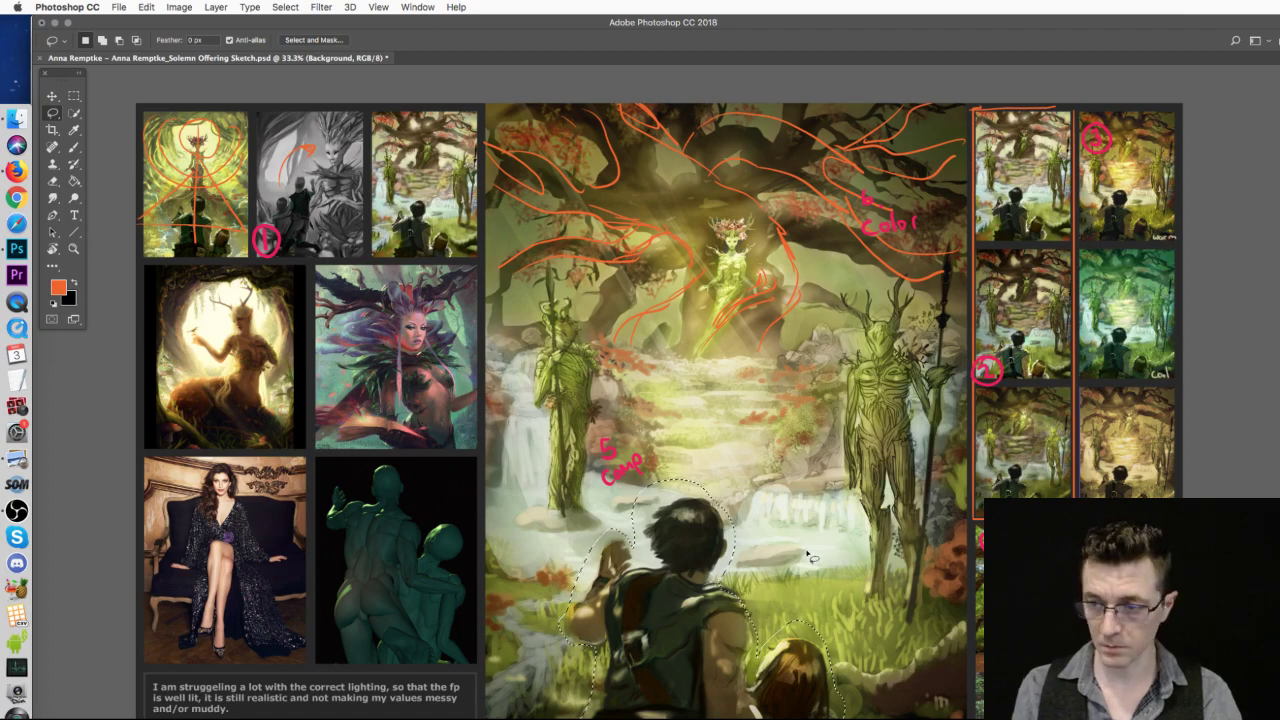
key(super+j)
- Scale the copied foreground figures up to about 131% wide by 126% high and position them over the originals
key(v)
key(super+t)
drag(846, 457, 984, 342)
mouse_move(792, 640)
mouse_down()
mouse_move(750, 664)
mouse_move(790, 643)
mouse_up()
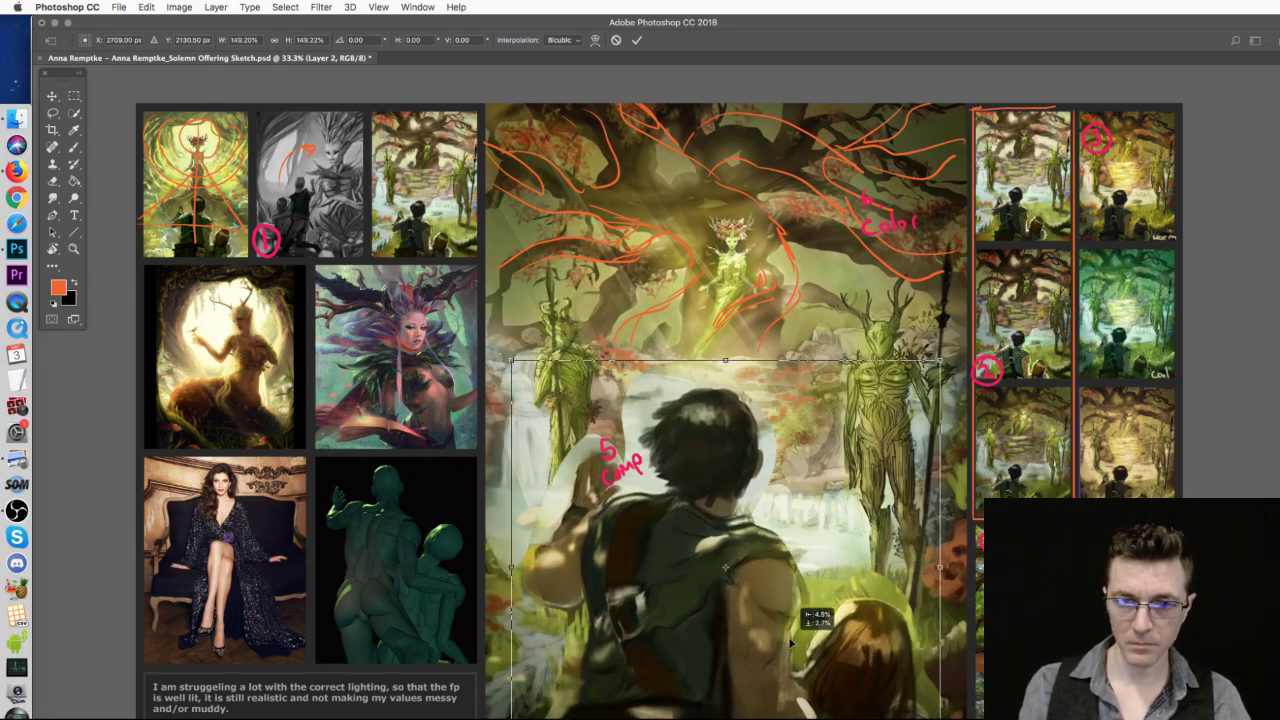
drag(938, 362, 918, 396)
drag(842, 538, 847, 528)
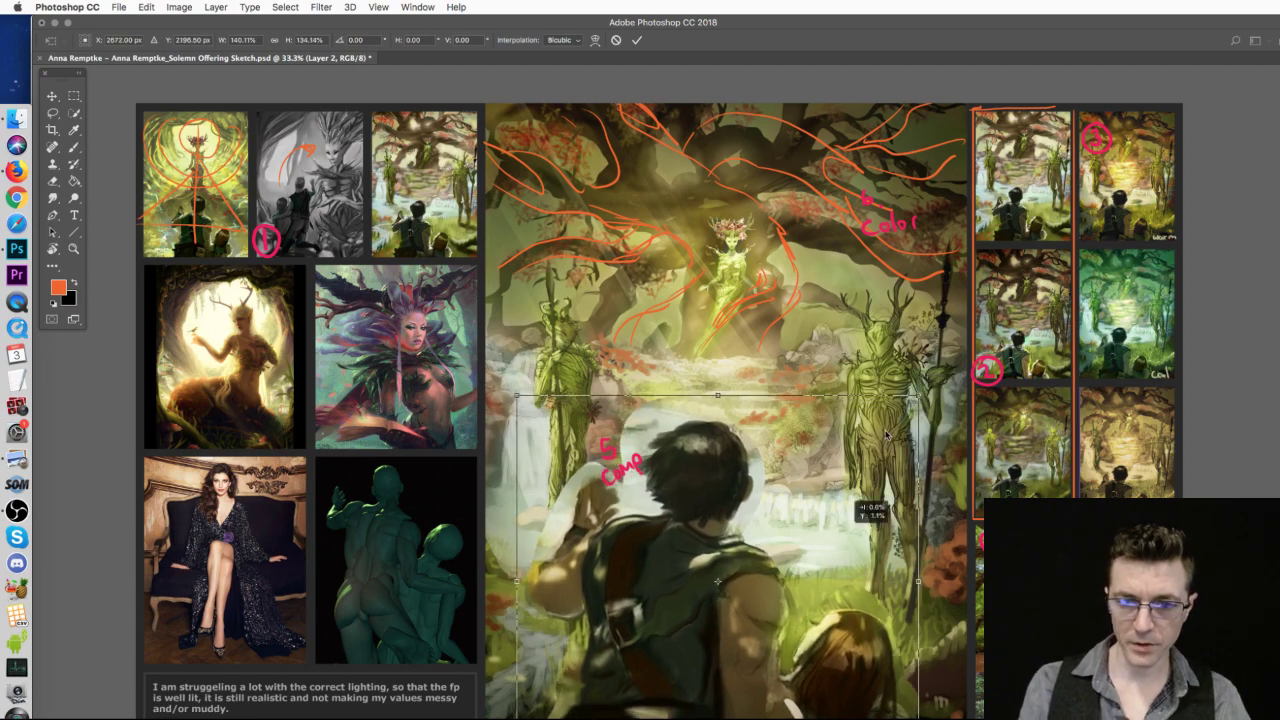
drag(918, 397, 904, 411)
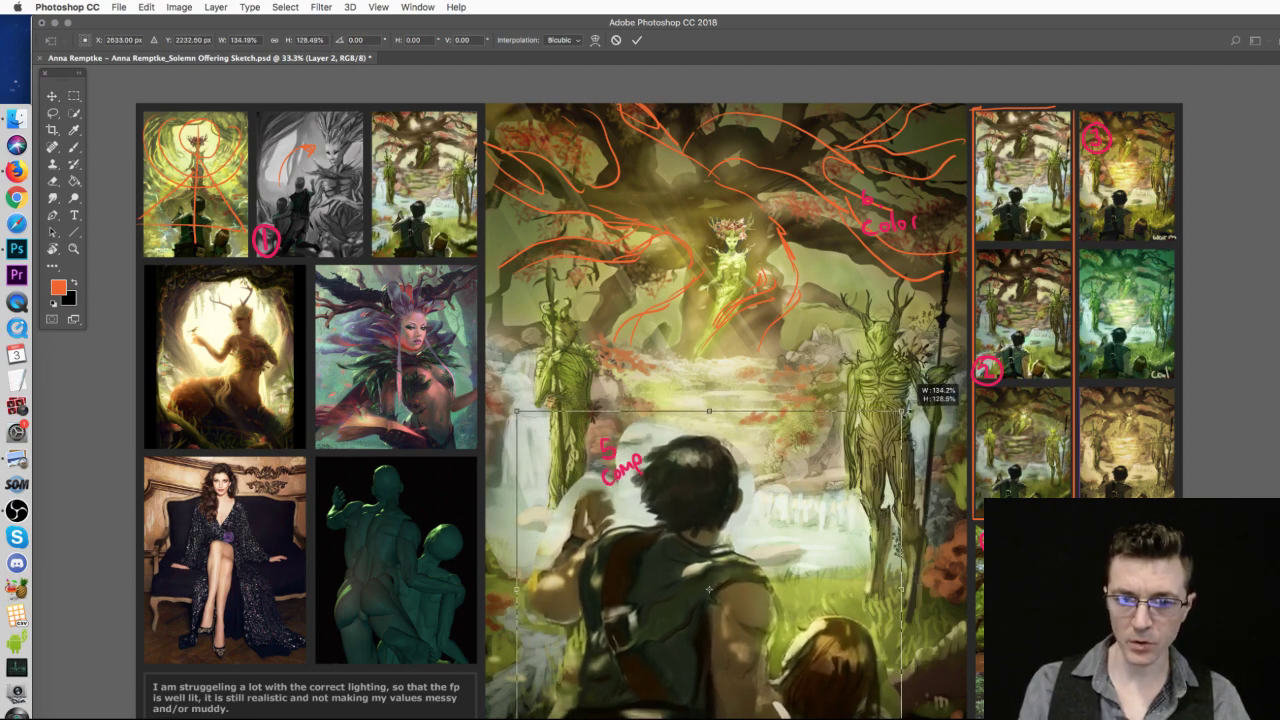
drag(862, 516, 869, 505)
drag(870, 508, 872, 508)
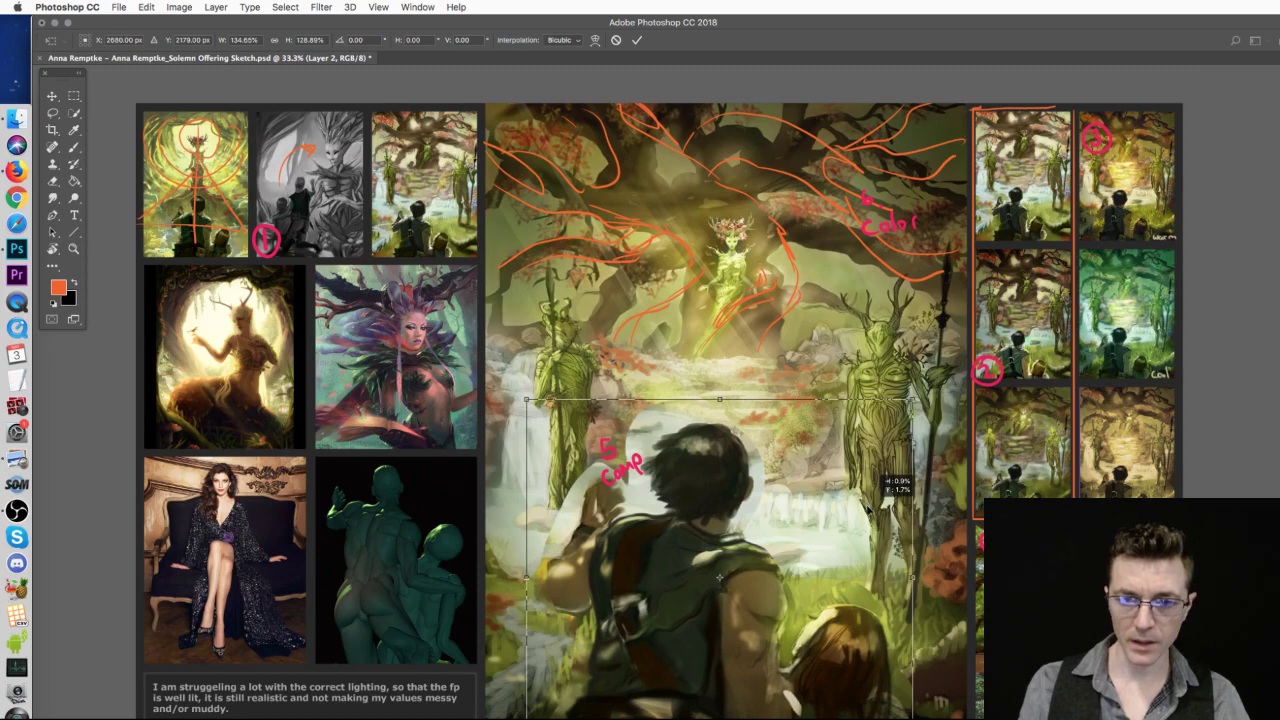
mouse_move(913, 399)
mouse_down()
mouse_move(914, 386)
mouse_move(900, 404)
mouse_up()
mouse_move(852, 484)
mouse_down()
mouse_move(841, 484)
mouse_move(876, 476)
mouse_move(846, 484)
mouse_up()
key(Return)
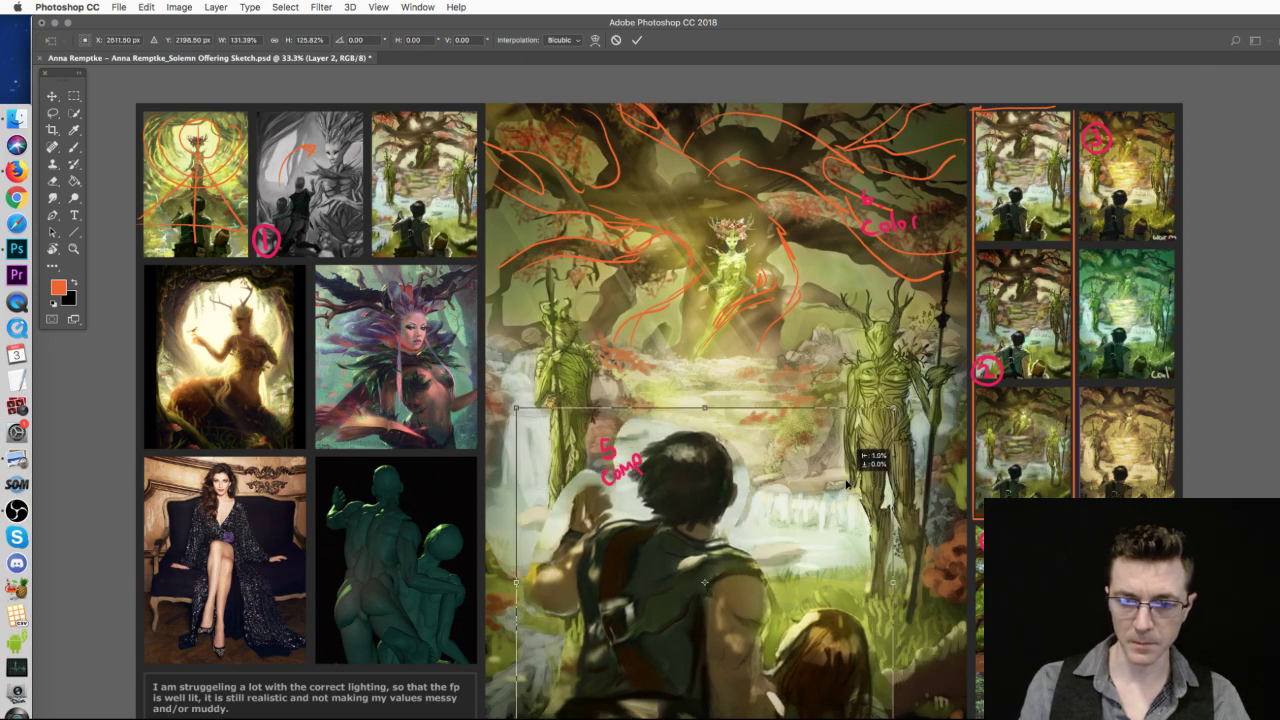
- Shift the enlarged figures slightly to the right and compare the composition with and without them
key(shift+Right)
key(shift+Right)
key(shift+Right)
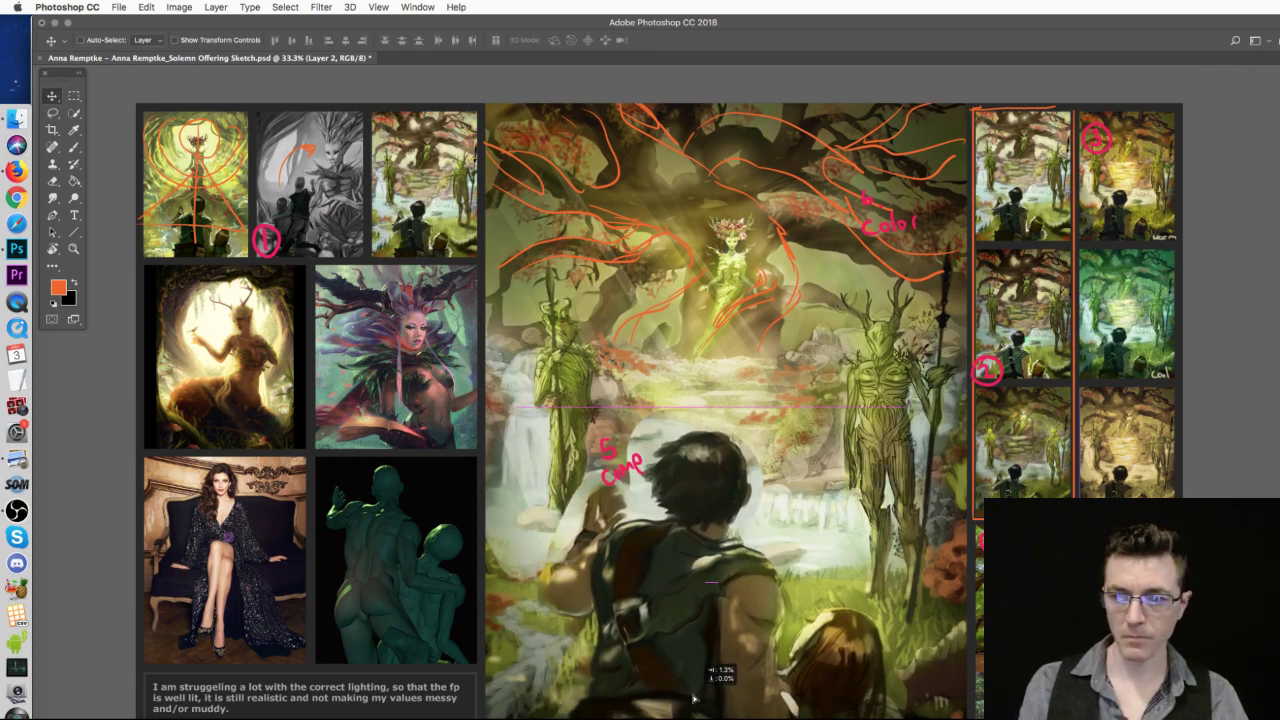
key(super+z)
key(super+z)
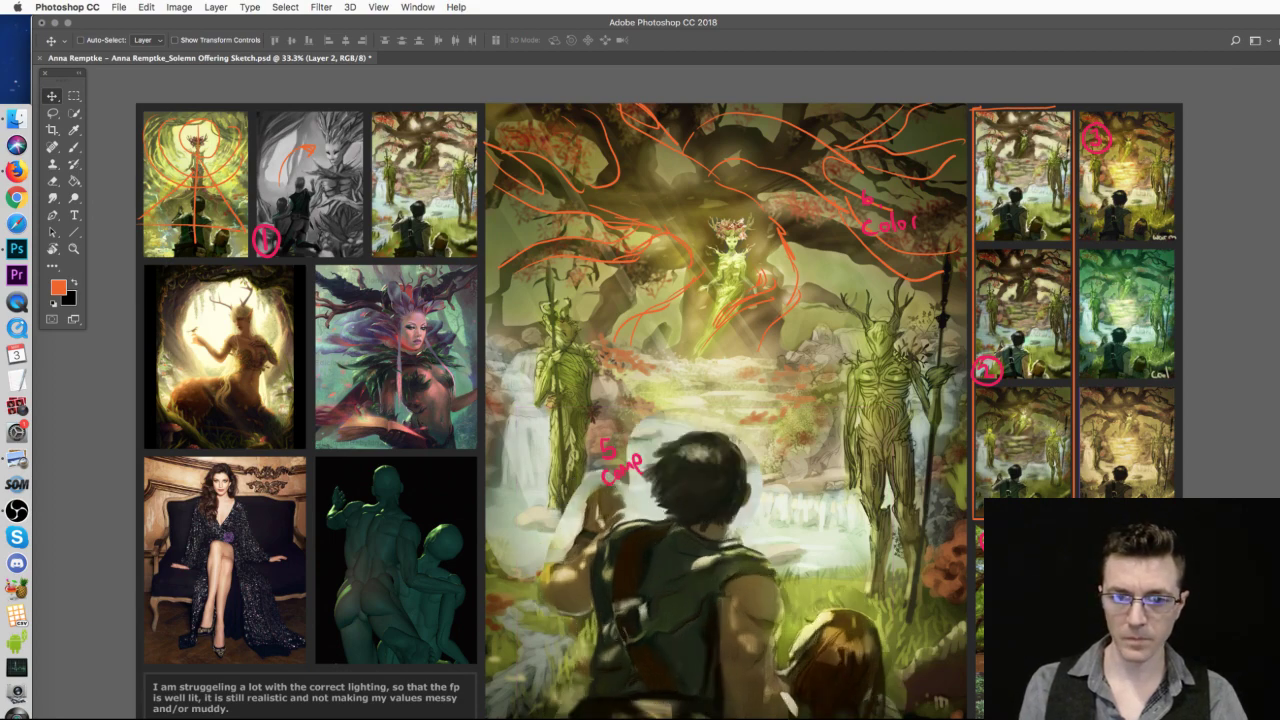
key(super+alt+z)
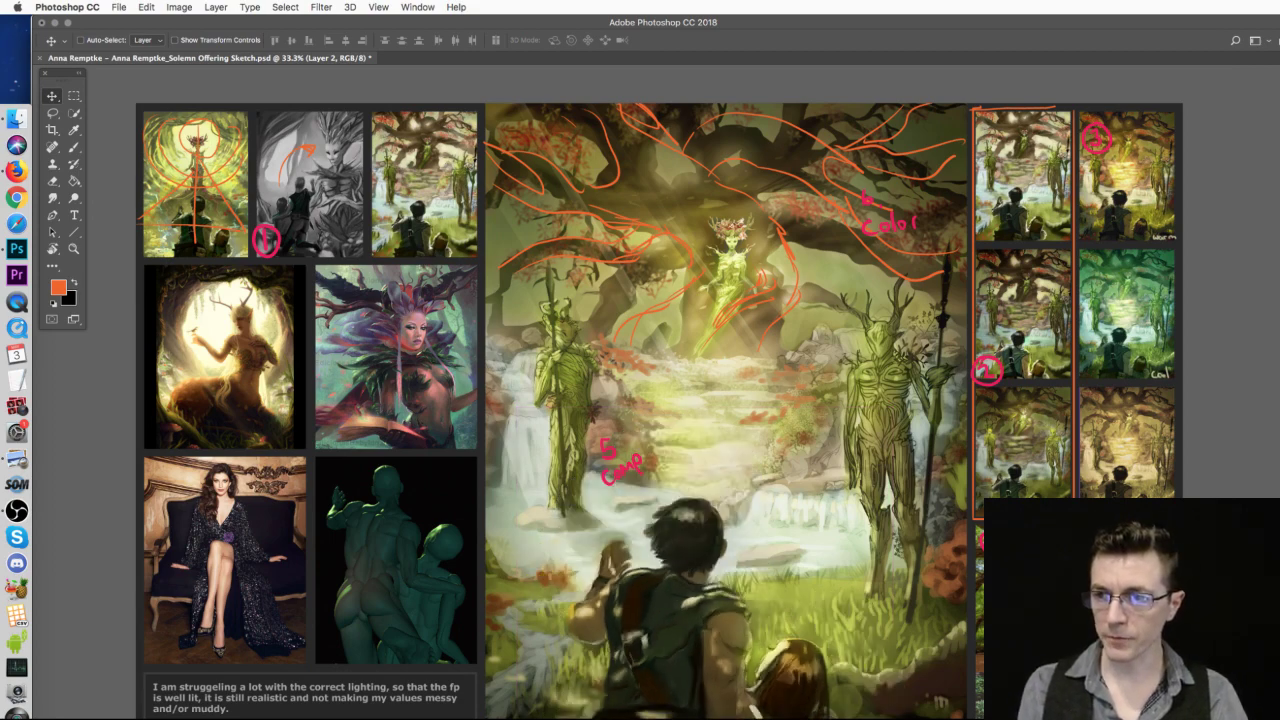
- Mark the top of the original man's head with a horizontal orange line and show the enlarged figures again
key(b)
drag(626, 490, 757, 484)
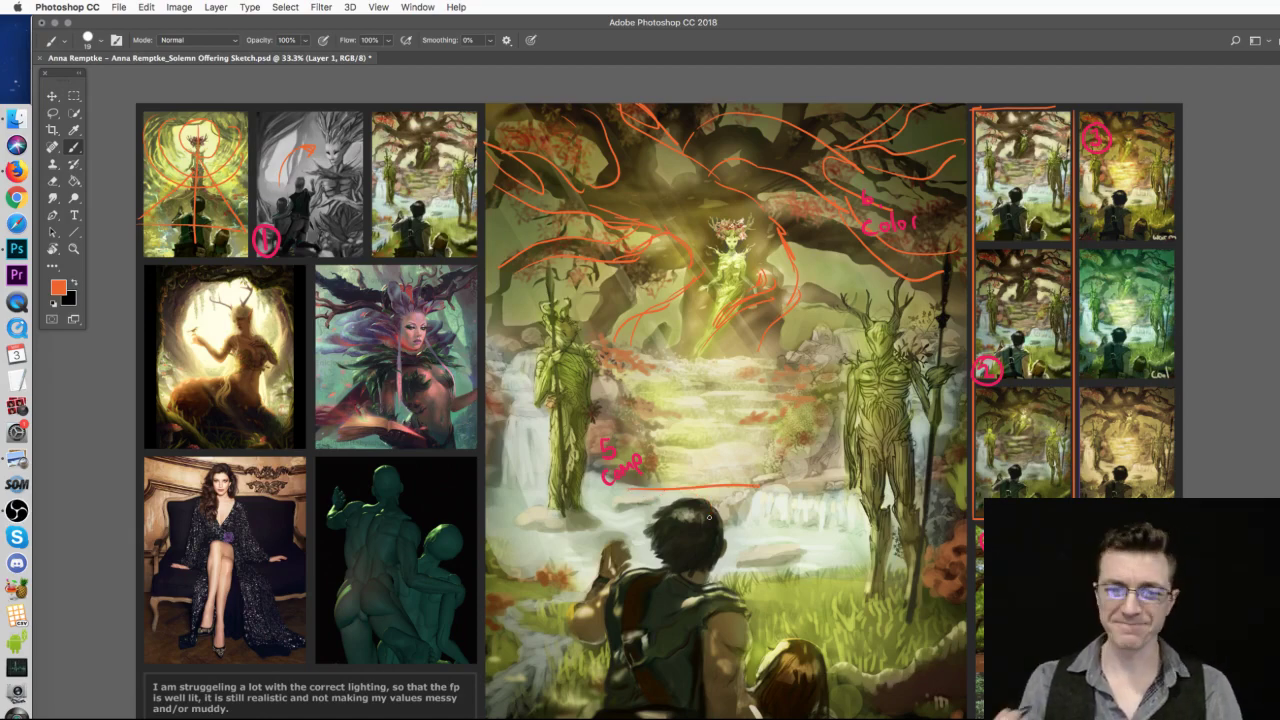
key(super+comma)
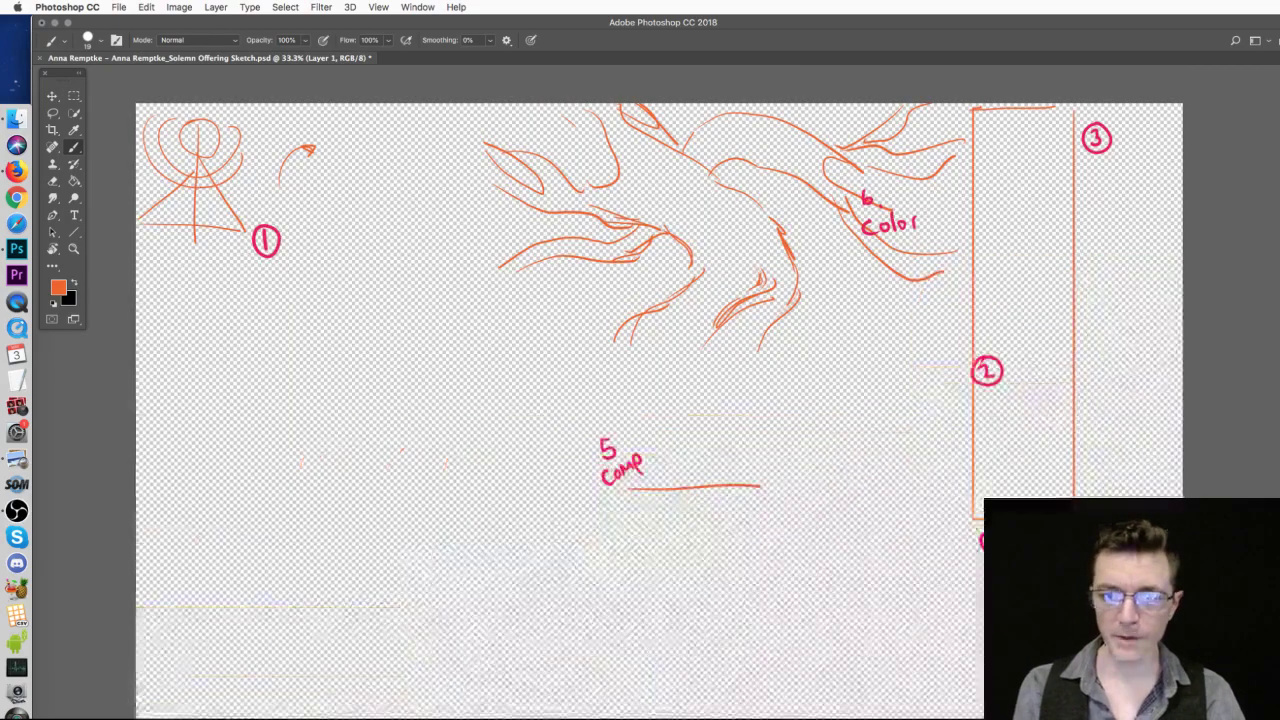
key(super+comma)
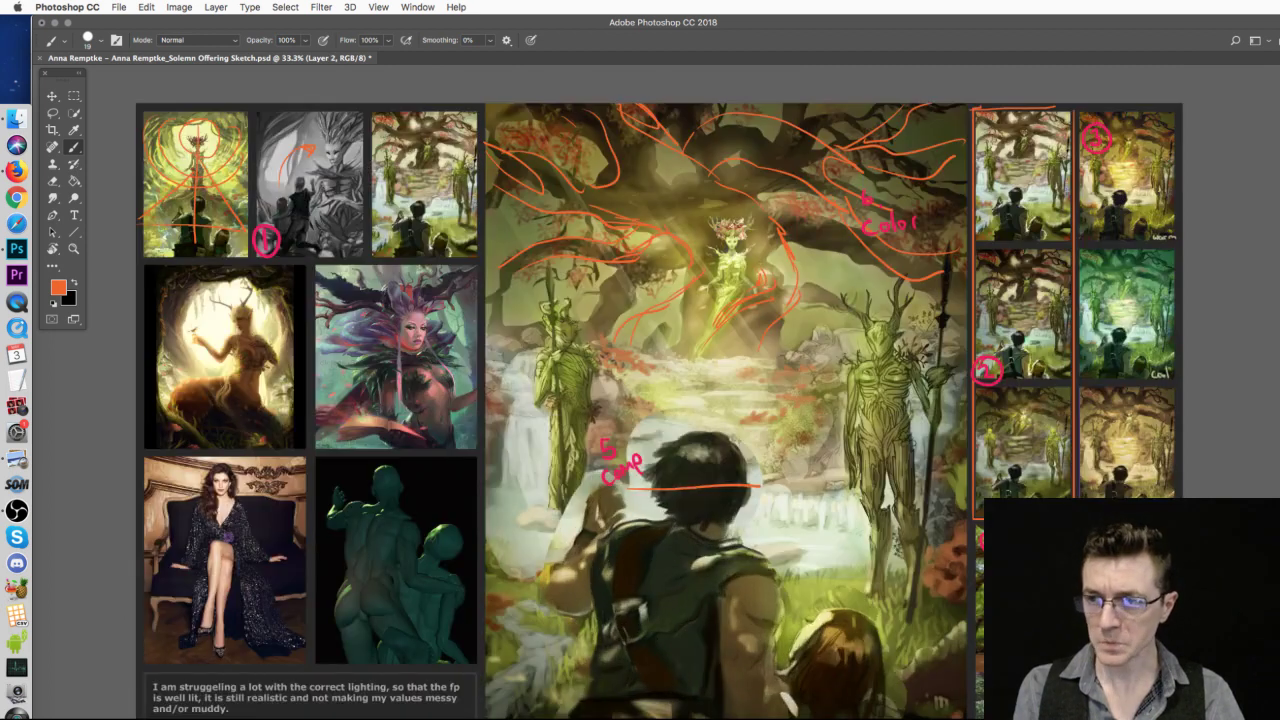
- Erase the horizontal orange line crossing the enlarged man's head
key(e)
drag(760, 487, 632, 488)
key(b)
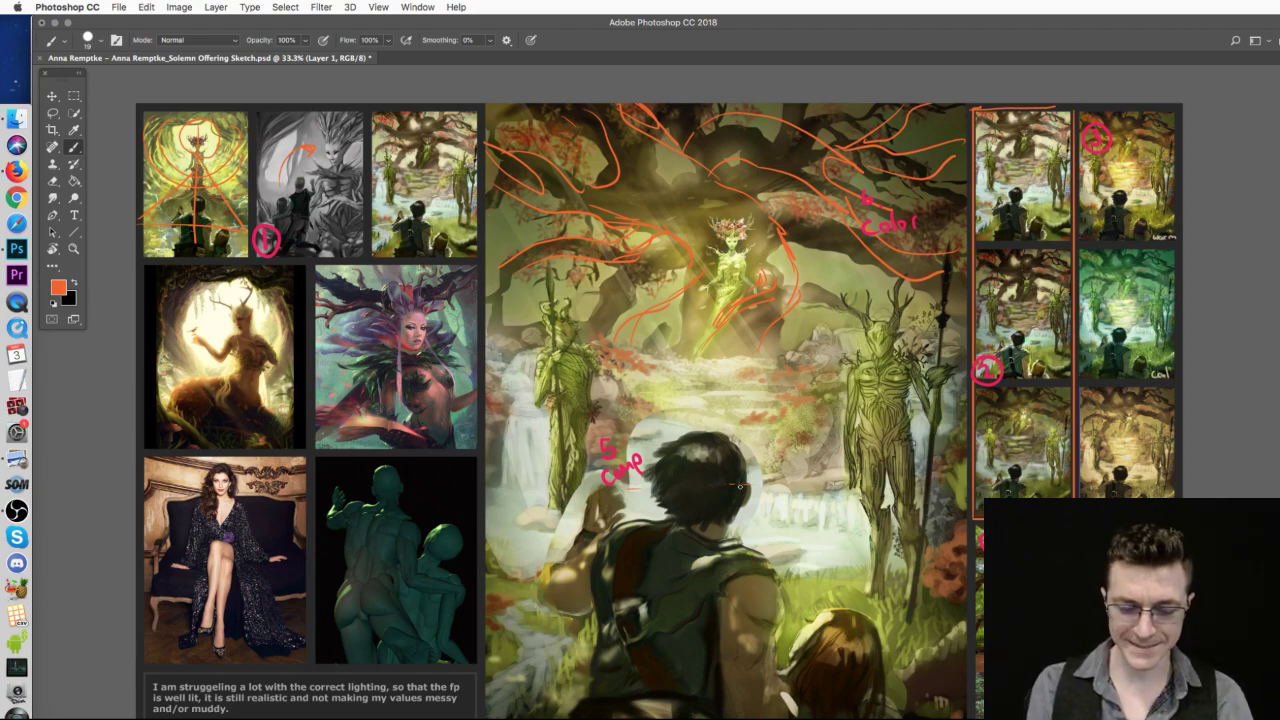
- Outline the foliage and rock banks flanking the central steps and the waterfall beside the left guardian in orange
mouse_move(612, 322)
mouse_down()
mouse_move(594, 318)
mouse_move(570, 342)
mouse_move(644, 341)
mouse_up()
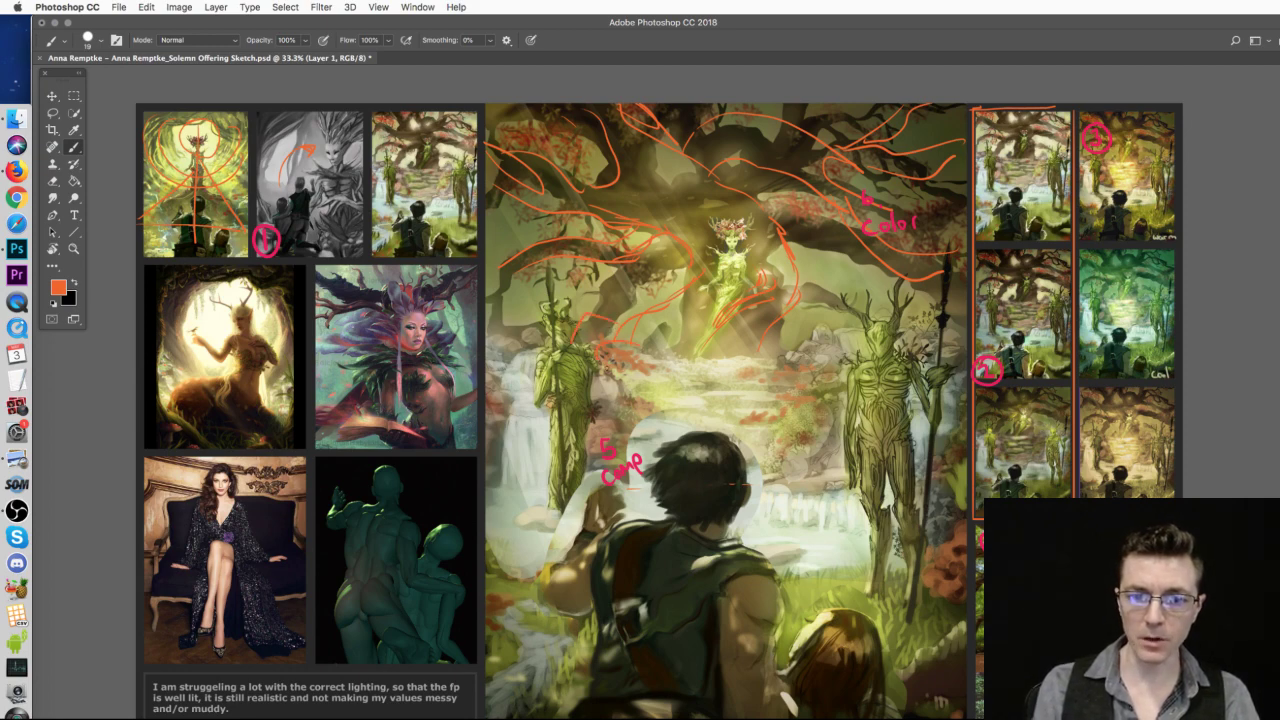
mouse_move(609, 411)
mouse_down()
mouse_move(648, 432)
mouse_move(634, 452)
mouse_up()
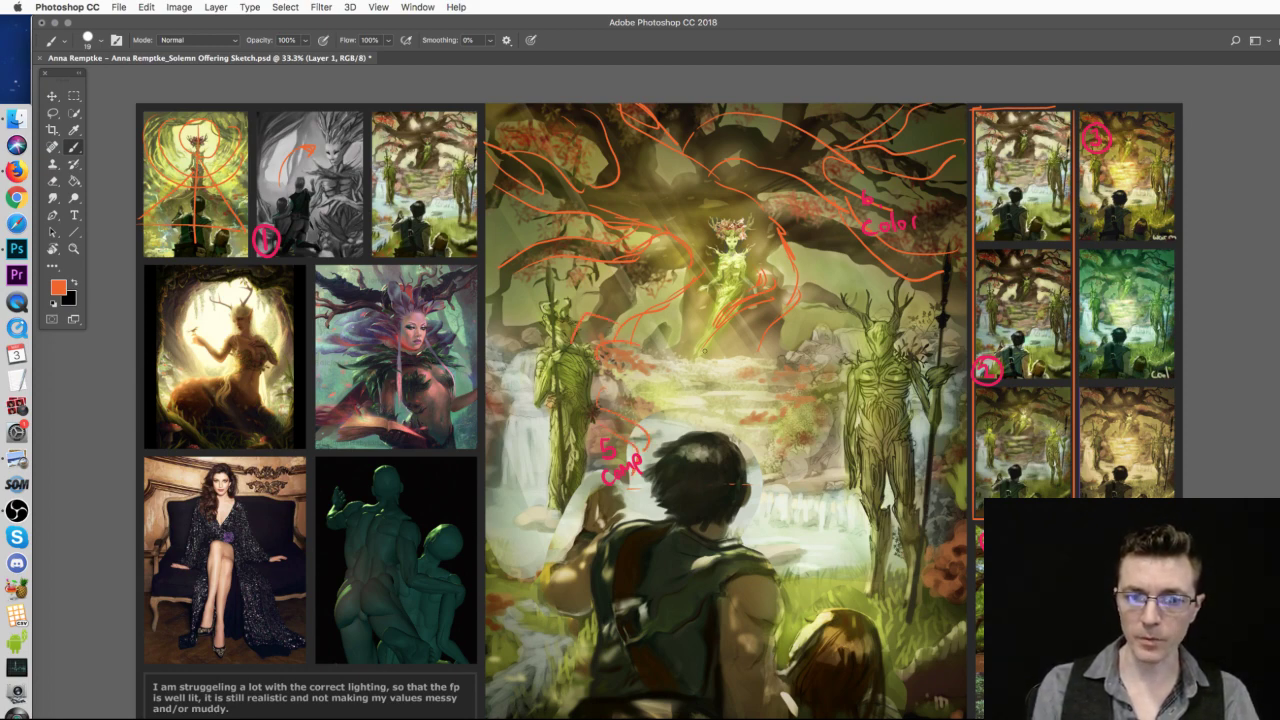
drag(773, 383, 855, 436)
mouse_move(740, 345)
mouse_down()
mouse_move(771, 377)
mouse_move(800, 366)
mouse_move(814, 394)
mouse_up()
mouse_move(840, 448)
mouse_down()
mouse_move(790, 472)
mouse_move(864, 504)
mouse_up()
drag(928, 442, 954, 456)
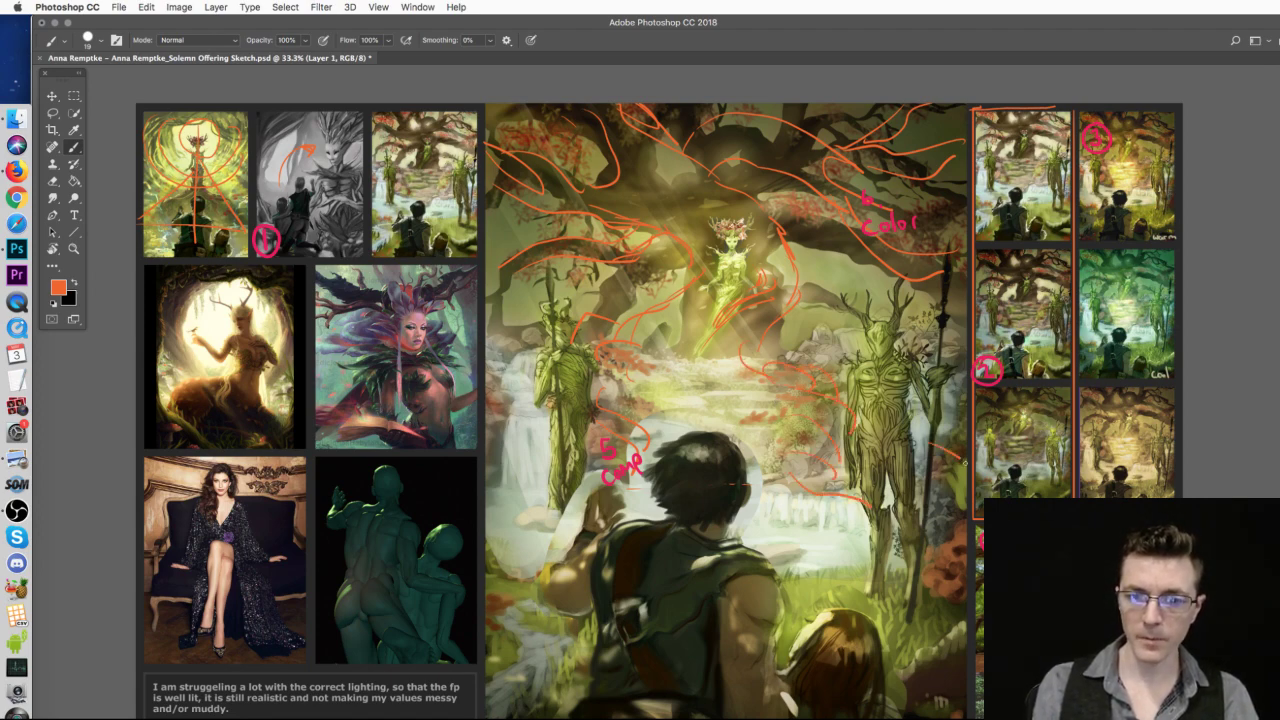
mouse_move(522, 364)
mouse_down()
mouse_move(486, 402)
mouse_move(534, 378)
mouse_move(516, 462)
mouse_up()
drag(548, 410, 556, 474)
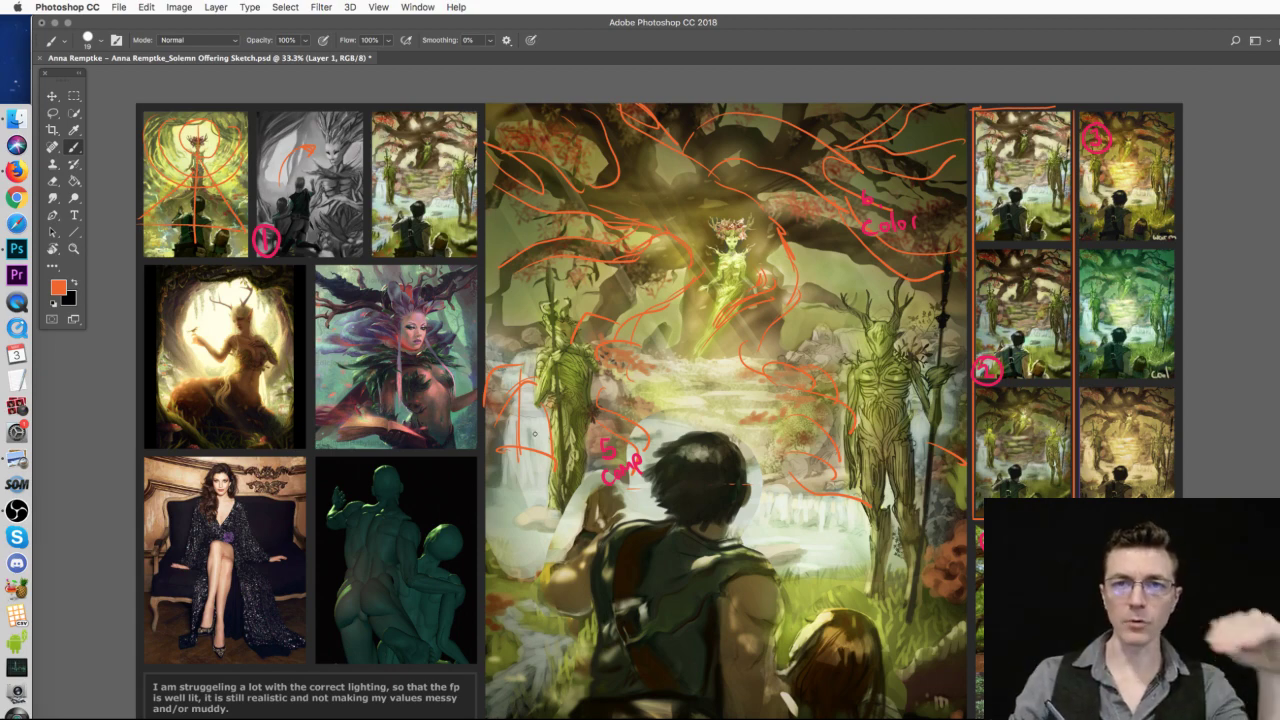
- Outline the pool edges below both guardians and the grass banks beside the right guardian and the girl in orange
drag(504, 486, 552, 484)
mouse_move(514, 450)
mouse_down()
mouse_move(542, 452)
mouse_move(564, 504)
mouse_move(586, 490)
mouse_move(586, 526)
mouse_move(504, 540)
mouse_move(572, 560)
mouse_up()
drag(798, 600, 836, 595)
mouse_move(776, 548)
mouse_down()
mouse_move(857, 546)
mouse_move(748, 527)
mouse_move(785, 542)
mouse_move(760, 512)
mouse_move(800, 508)
mouse_up()
mouse_move(856, 546)
mouse_down()
mouse_move(859, 589)
mouse_move(934, 596)
mouse_move(914, 608)
mouse_move(963, 593)
mouse_move(921, 639)
mouse_move(964, 586)
mouse_up()
drag(900, 640, 940, 636)
drag(956, 590, 966, 602)
drag(904, 556, 930, 562)
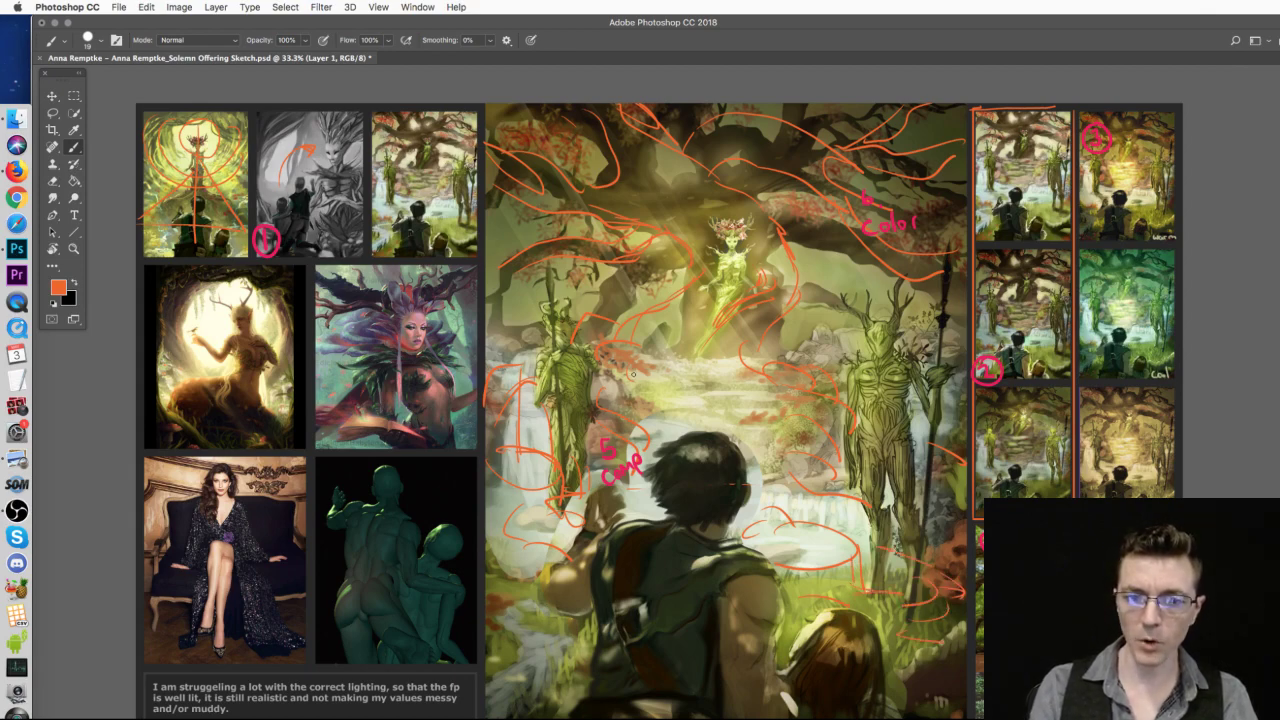
- Add orange curves along the foliage beside the central steps, across the waterfall and down the glowing dryad's body
mouse_move(642, 372)
mouse_down()
mouse_move(659, 415)
mouse_move(640, 404)
mouse_move(672, 448)
mouse_up()
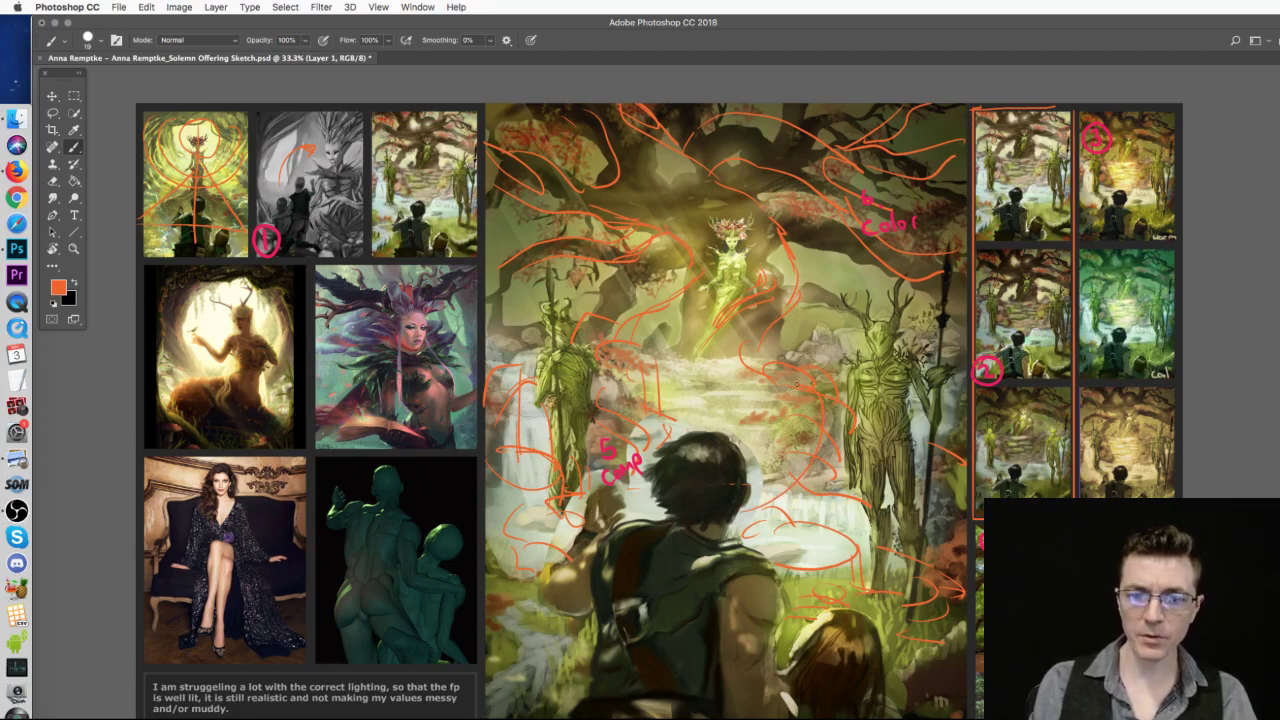
mouse_move(670, 358)
mouse_down()
mouse_move(635, 363)
mouse_move(640, 434)
mouse_up()
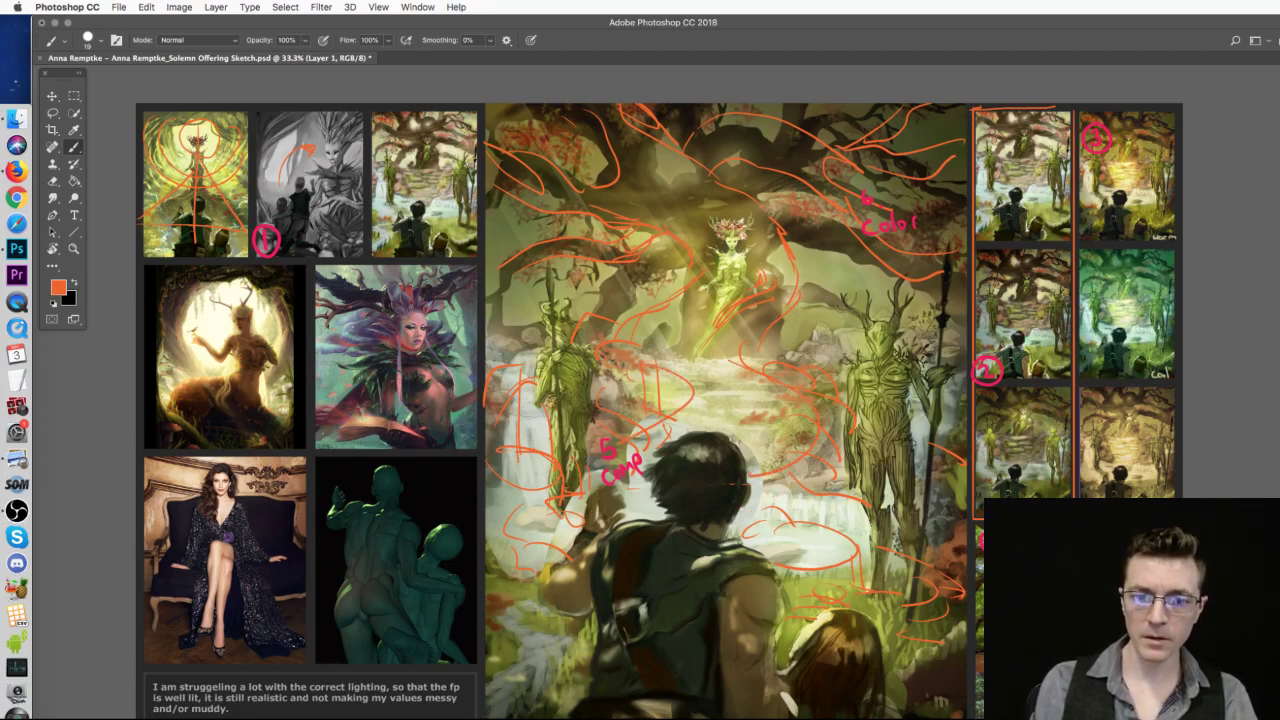
mouse_move(707, 384)
mouse_down()
mouse_move(705, 372)
mouse_move(755, 372)
mouse_move(712, 390)
mouse_move(672, 440)
mouse_up()
drag(765, 442, 600, 494)
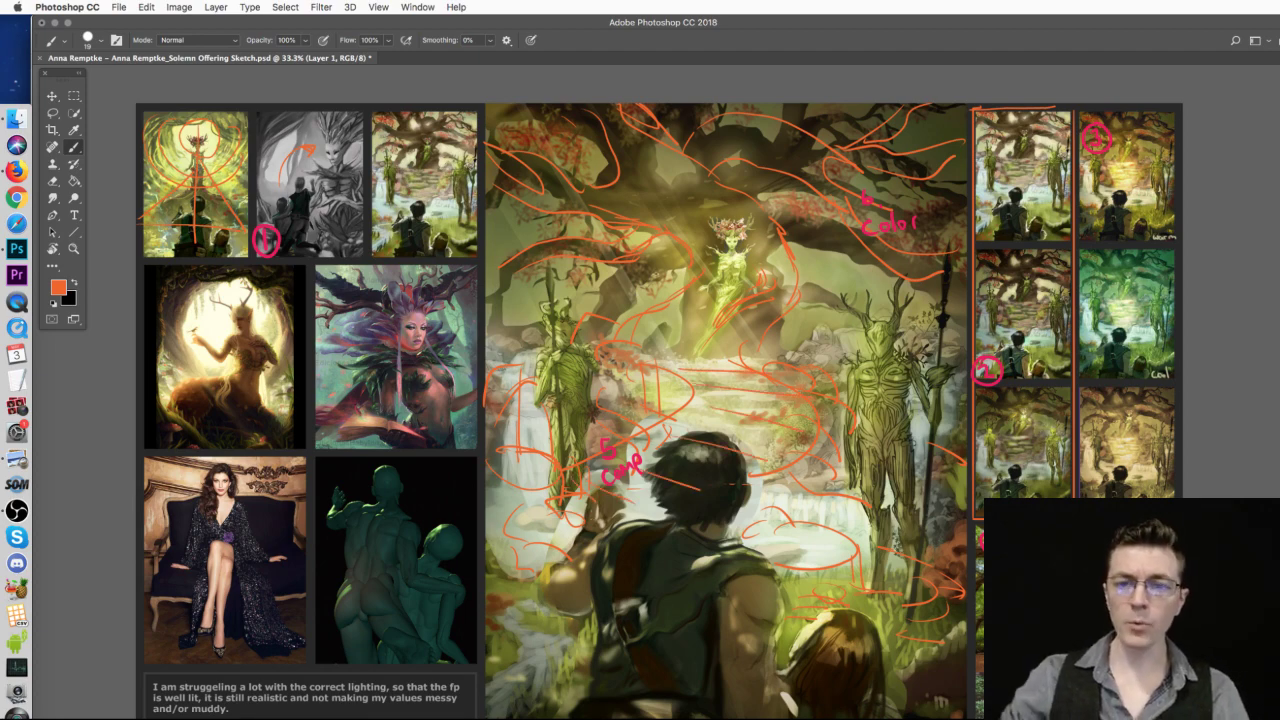
drag(775, 235, 705, 335)
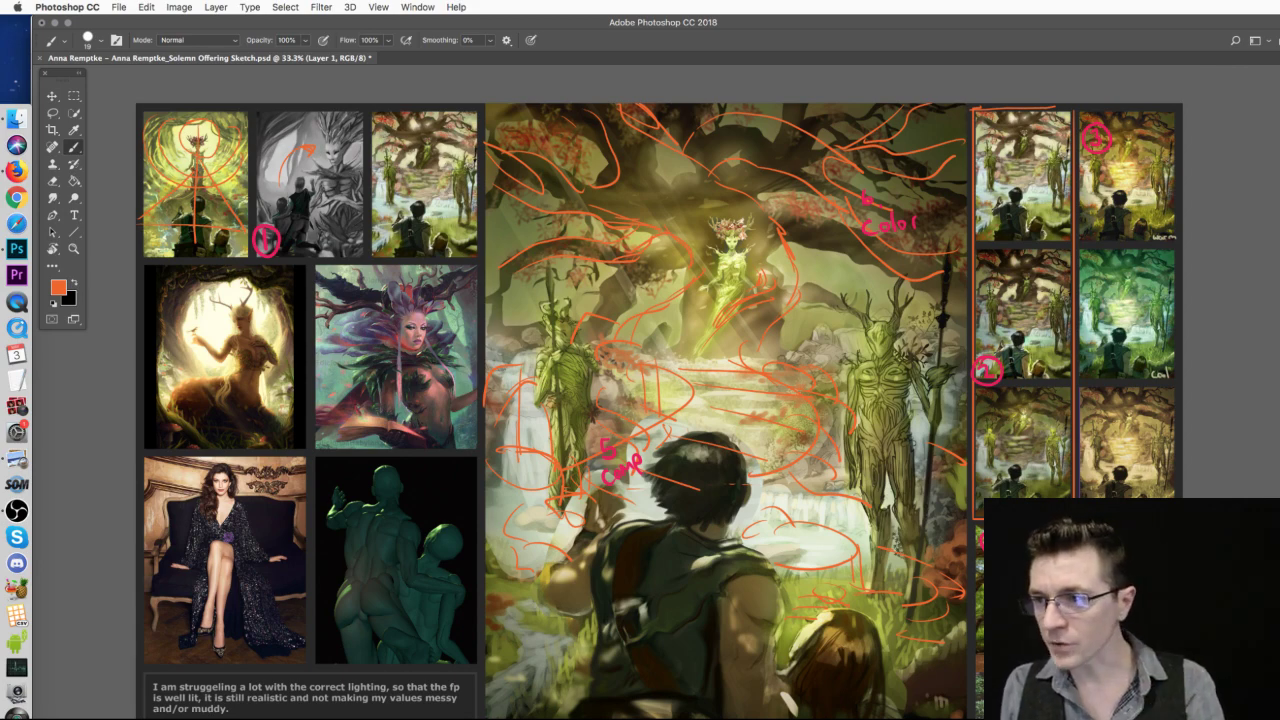
- Clear the orange annotations and enlarged figures, and circle the red foliage under the upper-right branch in orange
key(ctrl+alt+z)
key(ctrl+alt+z)
key(ctrl+alt+z)
key(ctrl+alt+z)
key(ctrl+alt+z)
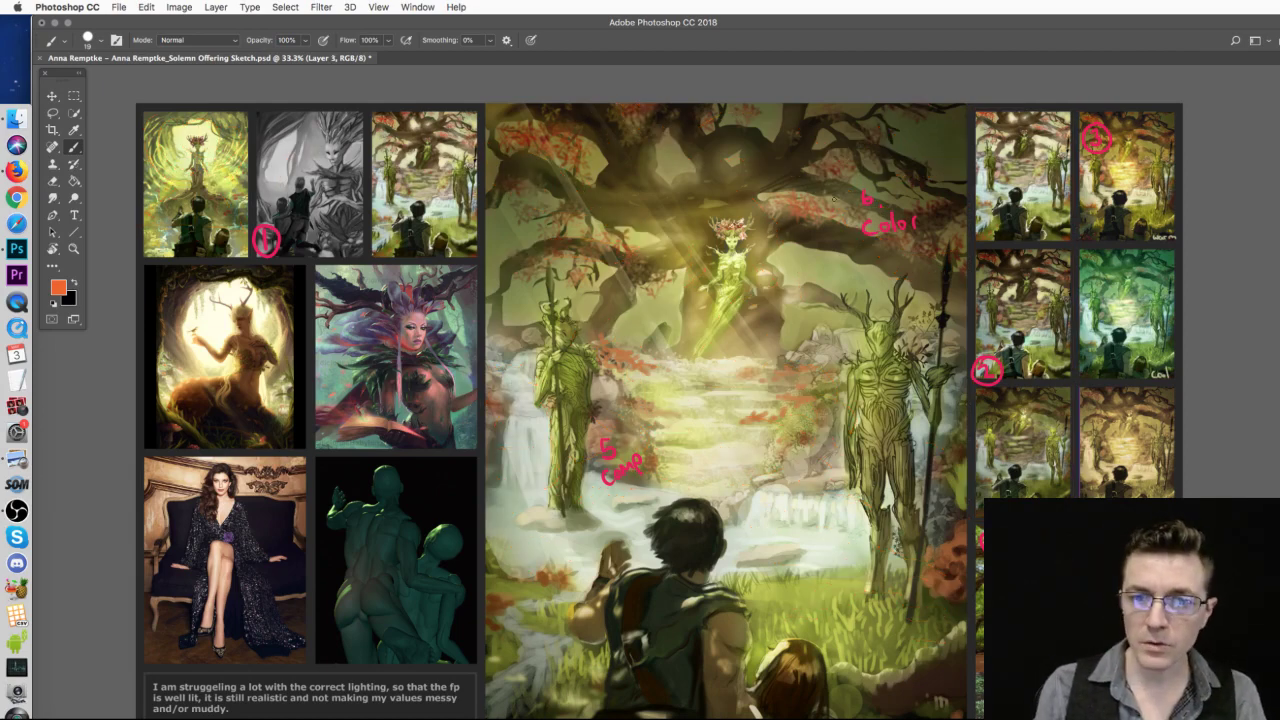
drag(806, 196, 796, 200)
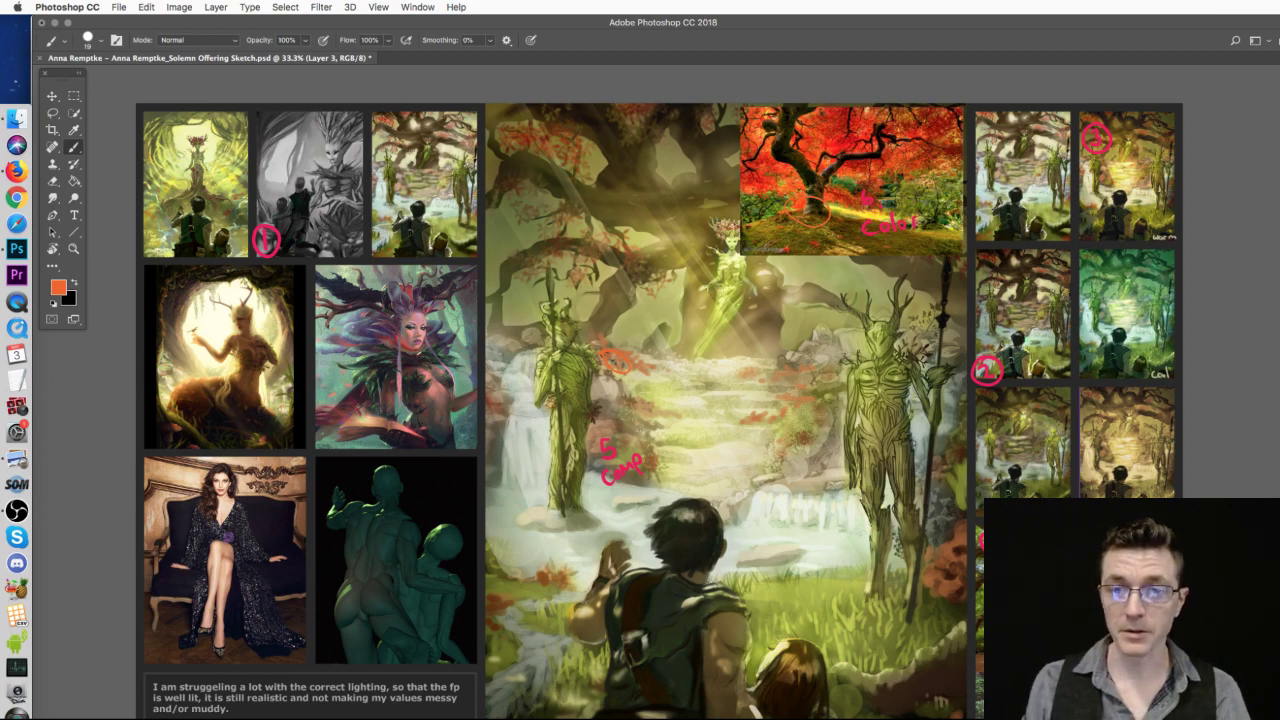
- Move the red maple reference photo over the painting and enlarge it to nearly fill the upper half's width
key(v)
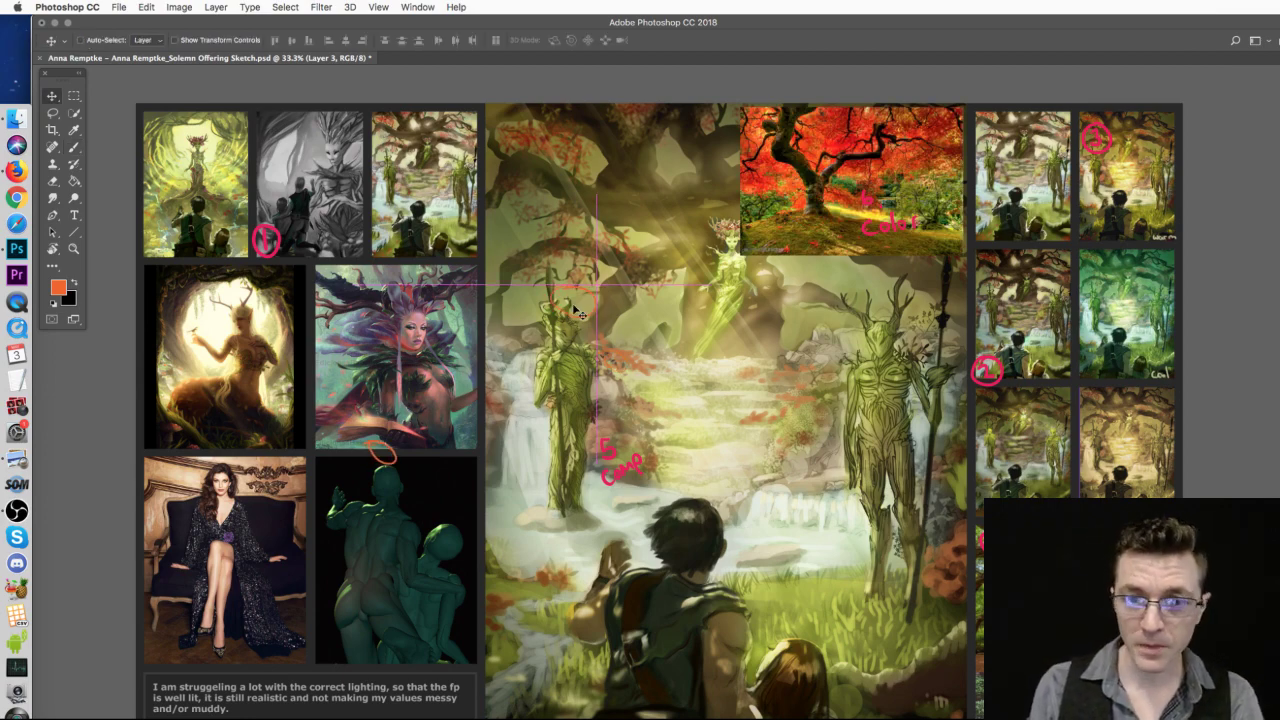
drag(820, 238, 622, 356)
key(ctrl+t)
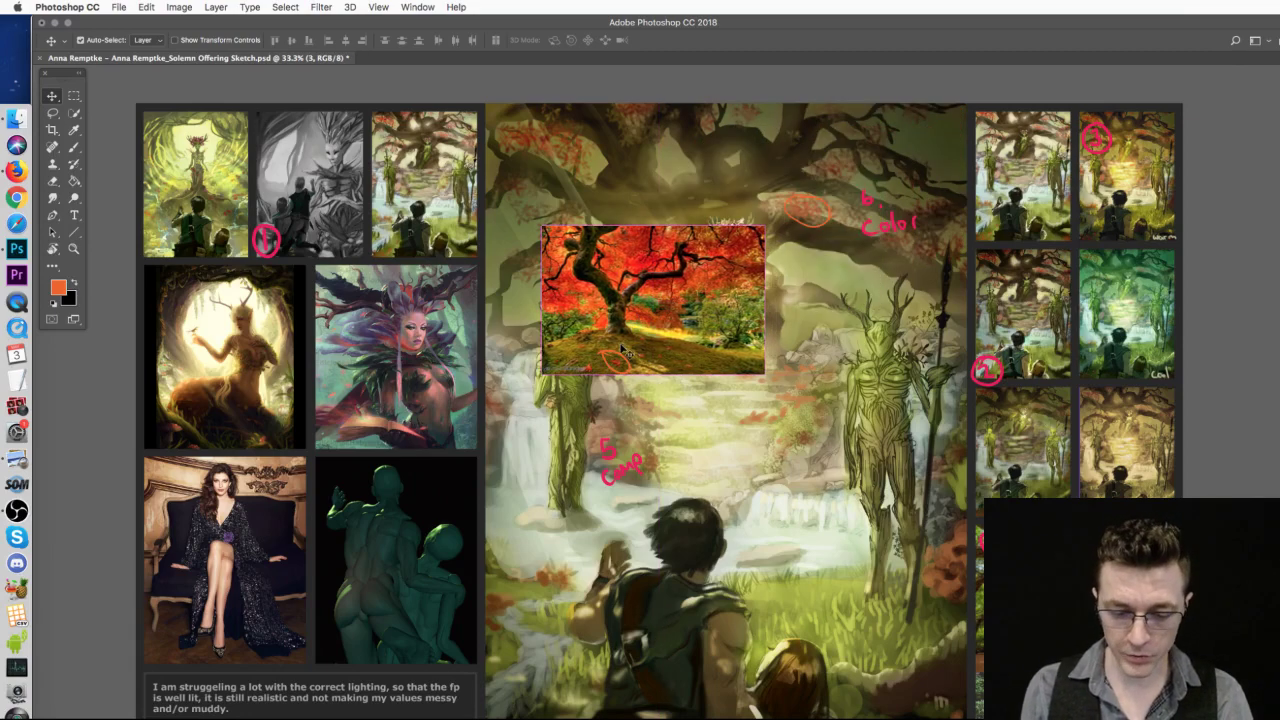
drag(765, 226, 957, 100)
drag(745, 316, 688, 335)
drag(912, 379, 965, 413)
key(Return)
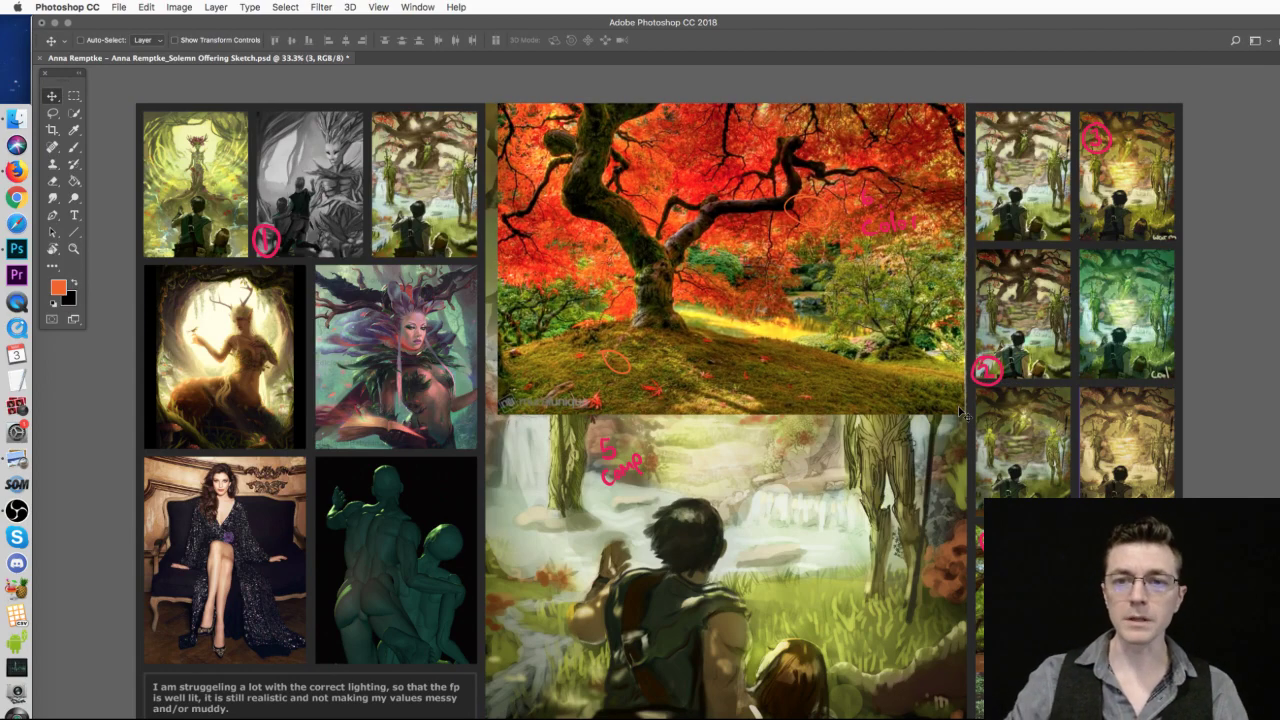
click(73, 147)
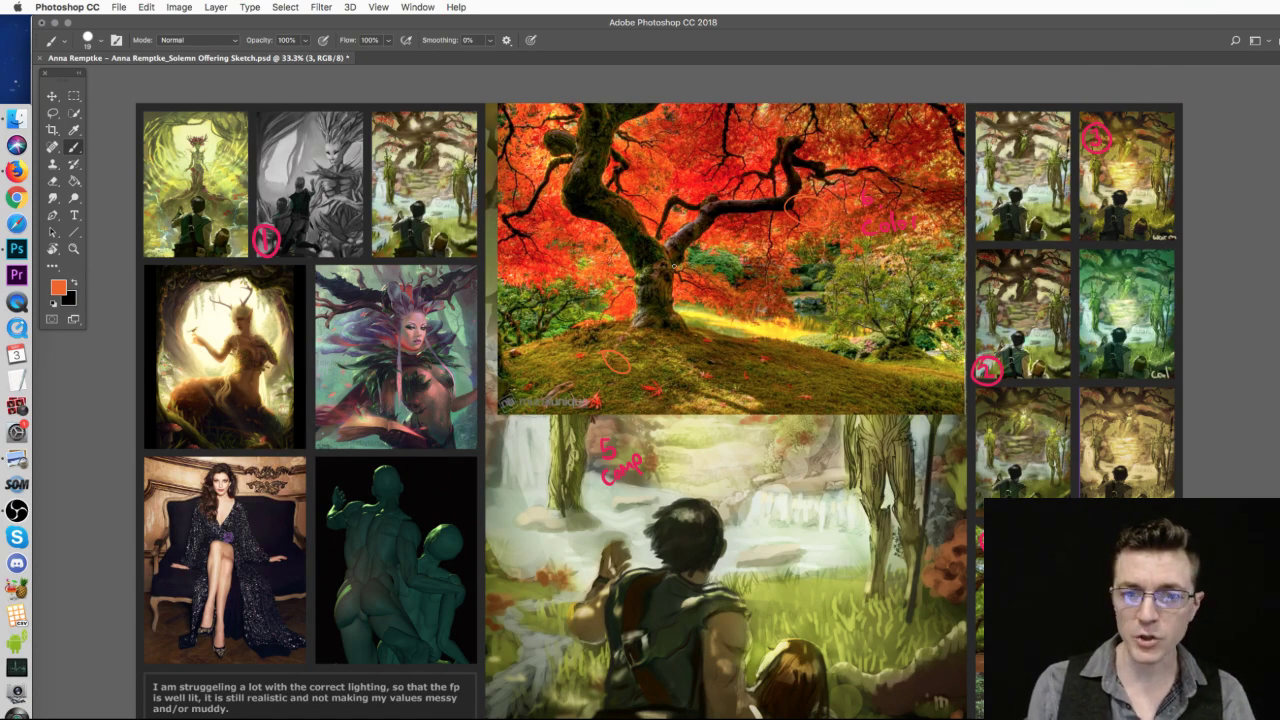
- Hide the enlarged maple reference and close the document without saving the changes
key(super+comma)
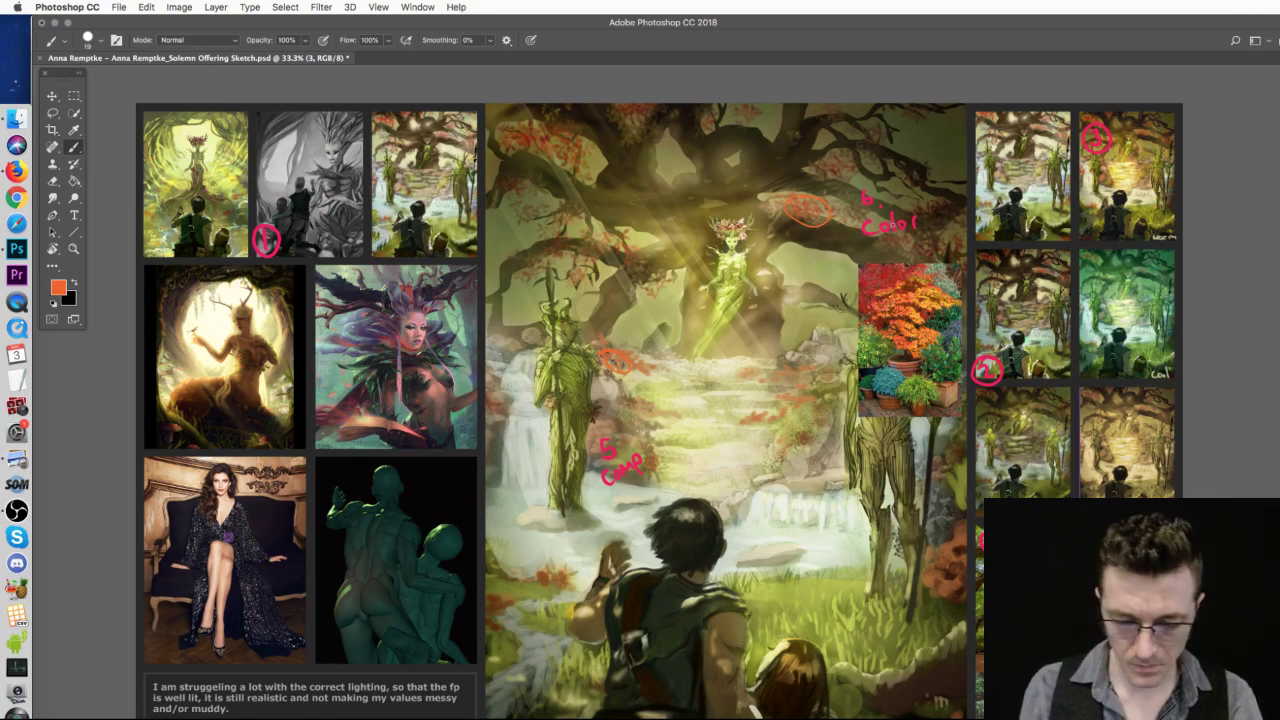
key(v)
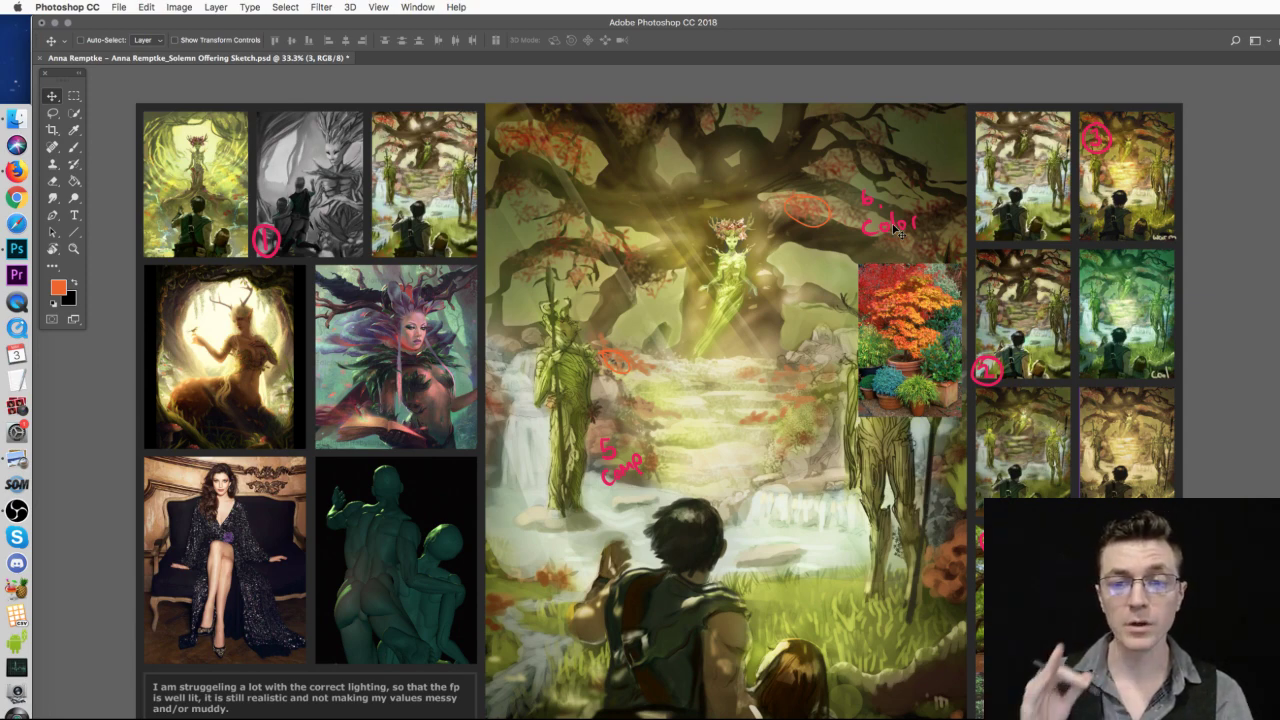
key(super+w)
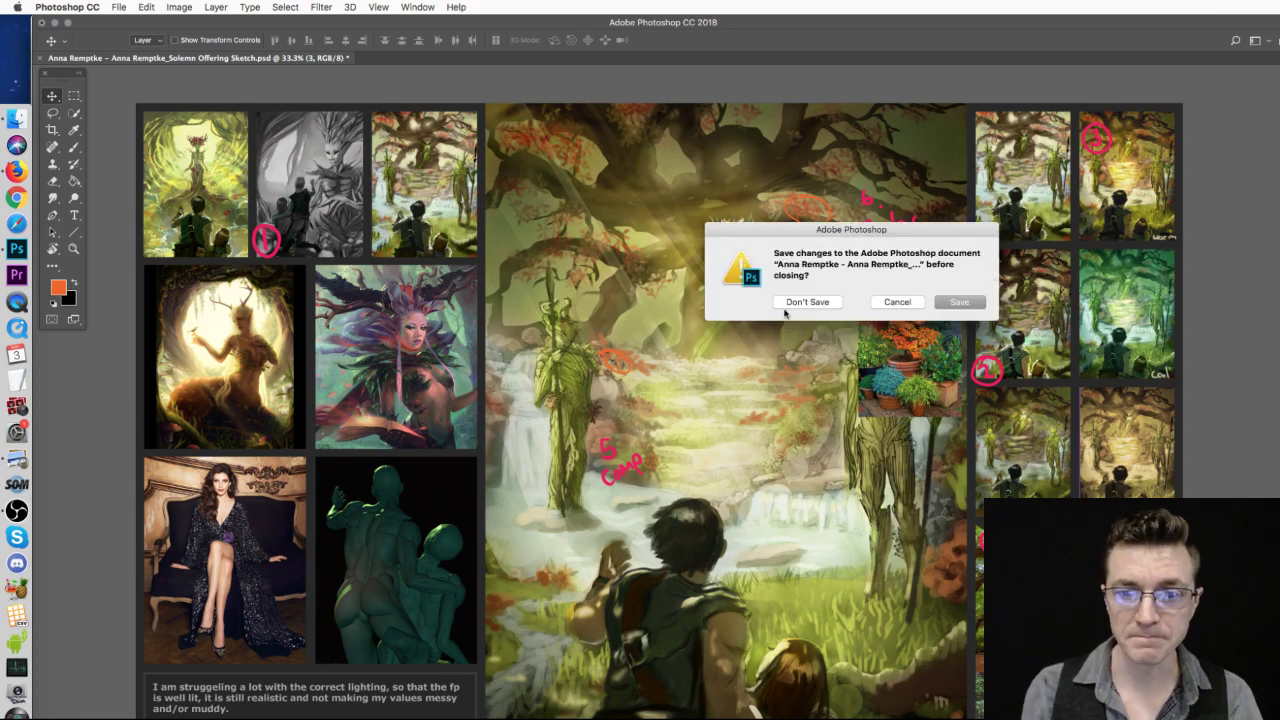
click(797, 305)
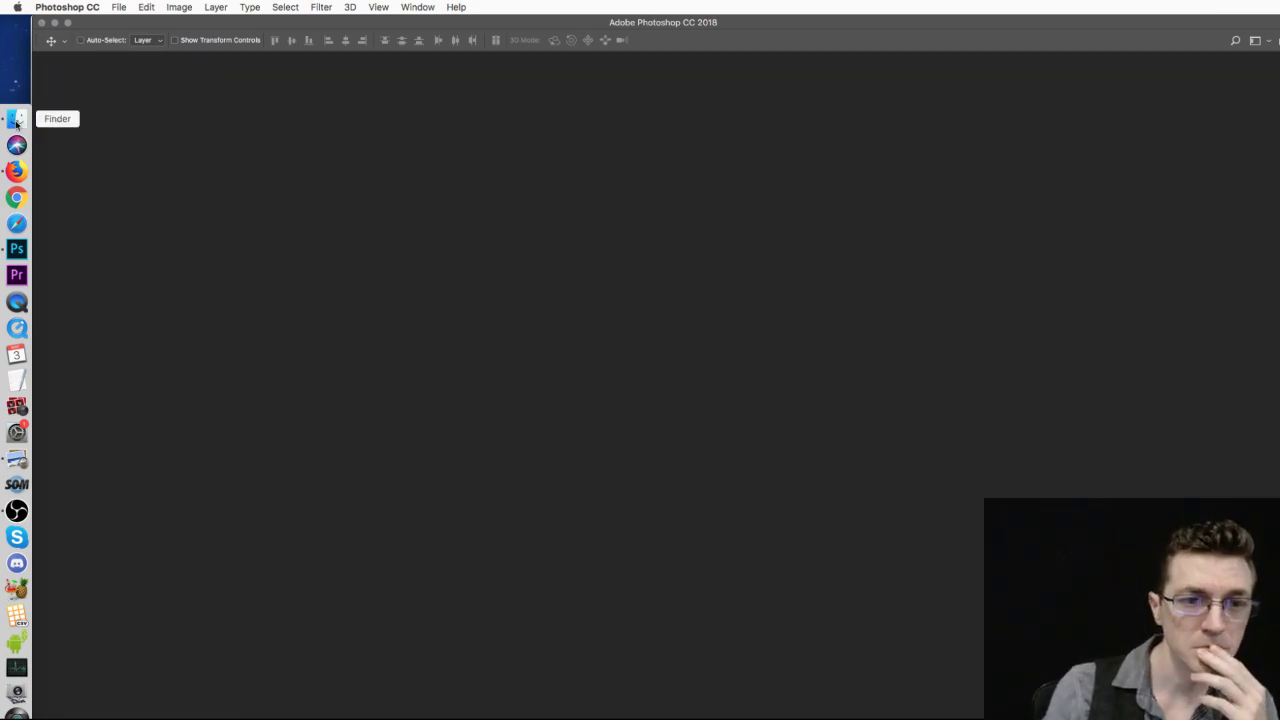
- Open the blue line-drawing submission from the Solemn Offering CONCEPT folder in Photoshop and add a new layer for pink brush annotations
click(16, 118)
click(611, 160)
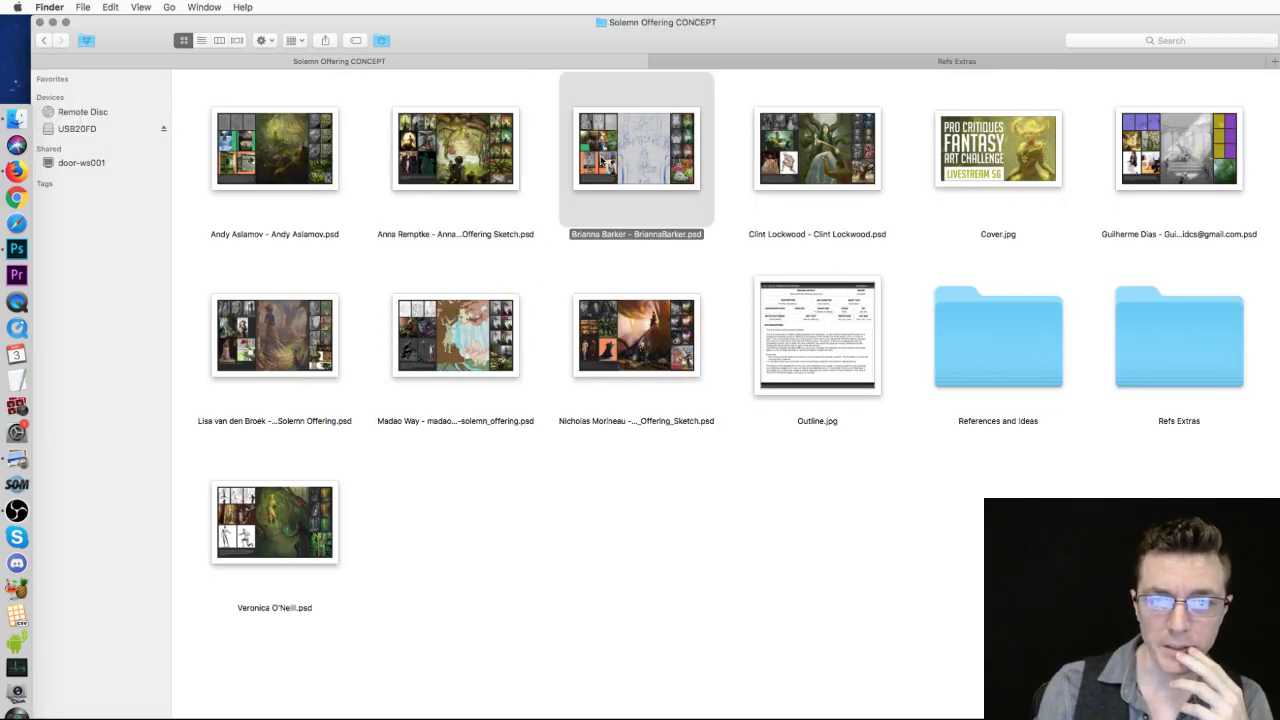
right_click(608, 160)
mouse_move(635, 178)
click(918, 176)
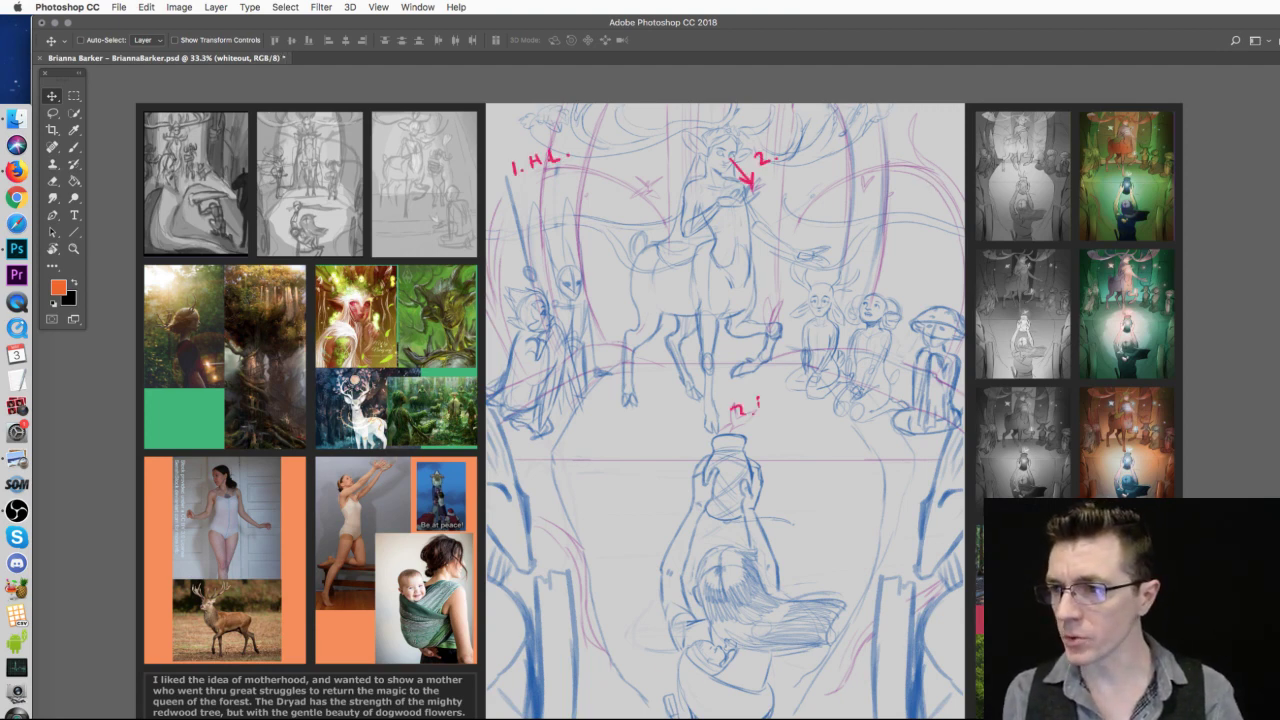
key(super+alt+shift+n)
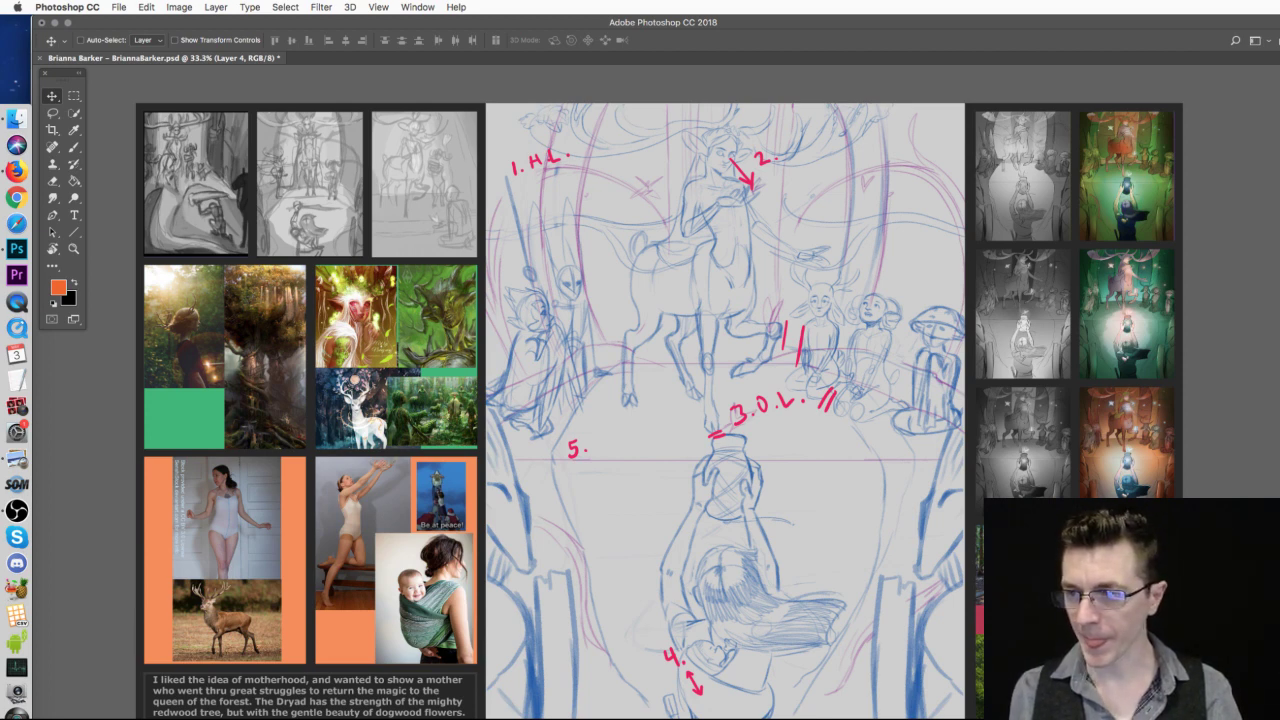
click(73, 147)
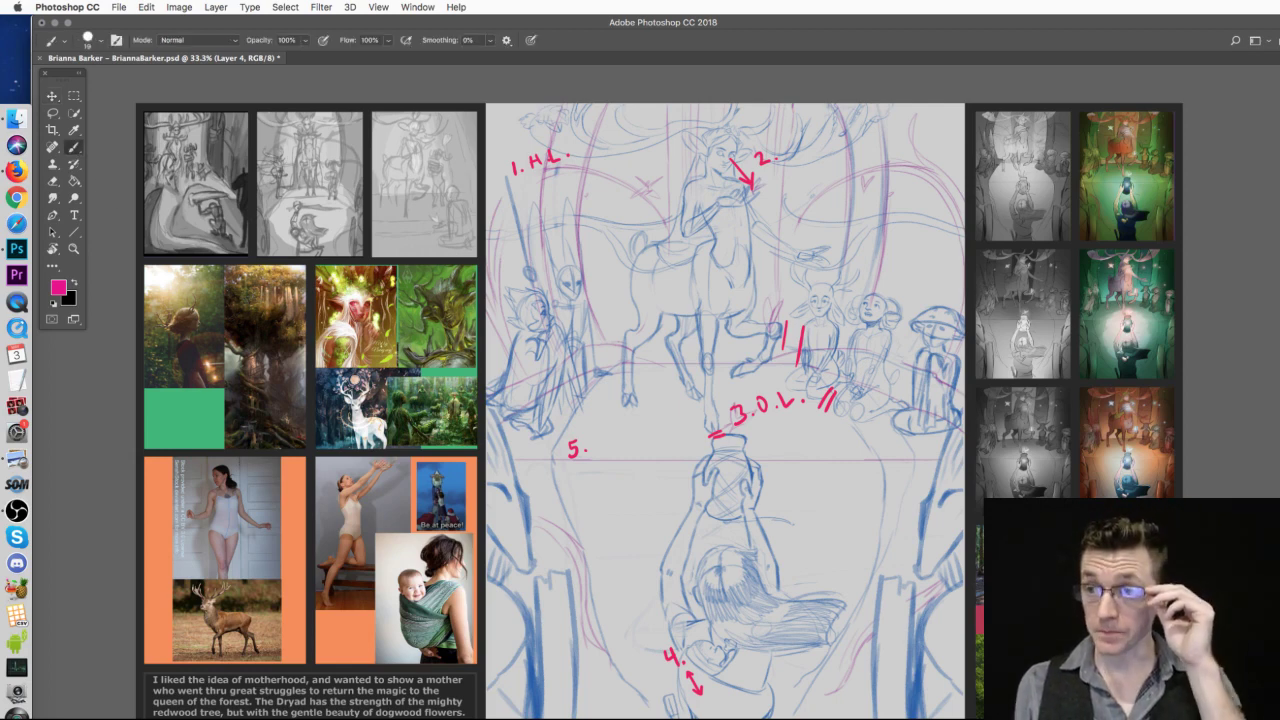
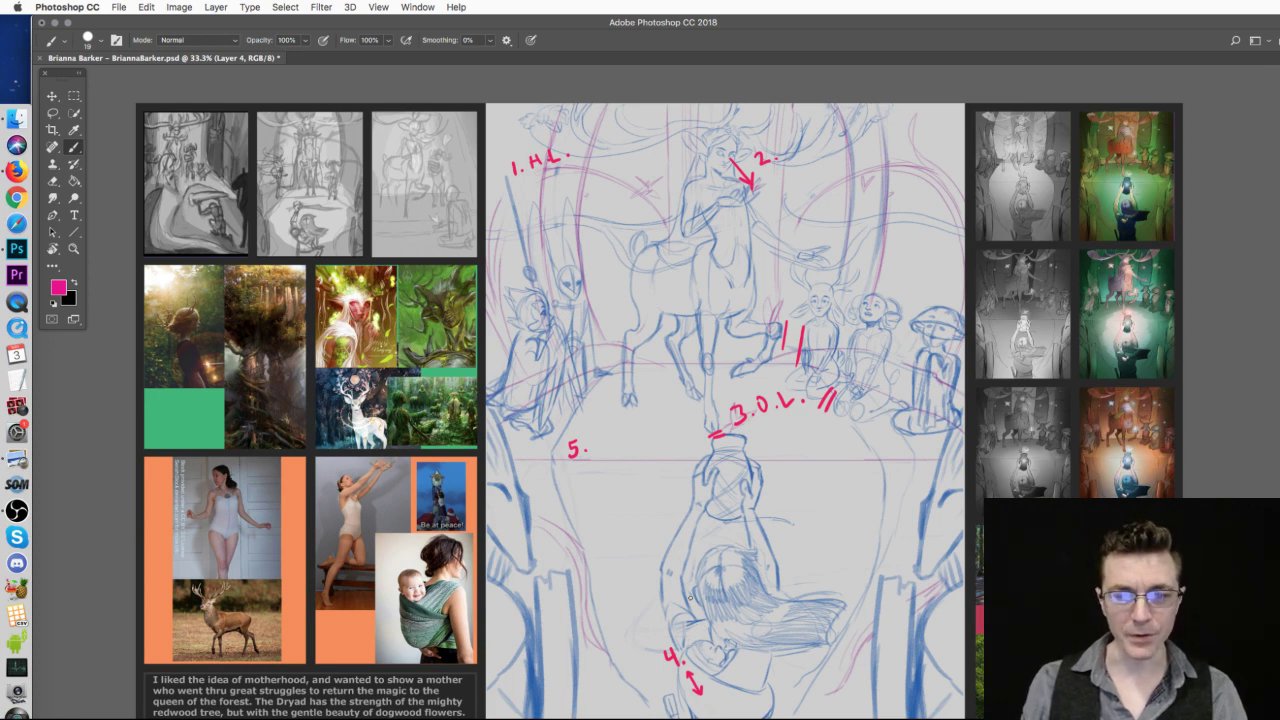
- Try pink contour curves across the jar's rim and around the foreground mother's head and shoulders
drag(720, 605, 738, 640)
key(cmd+z)
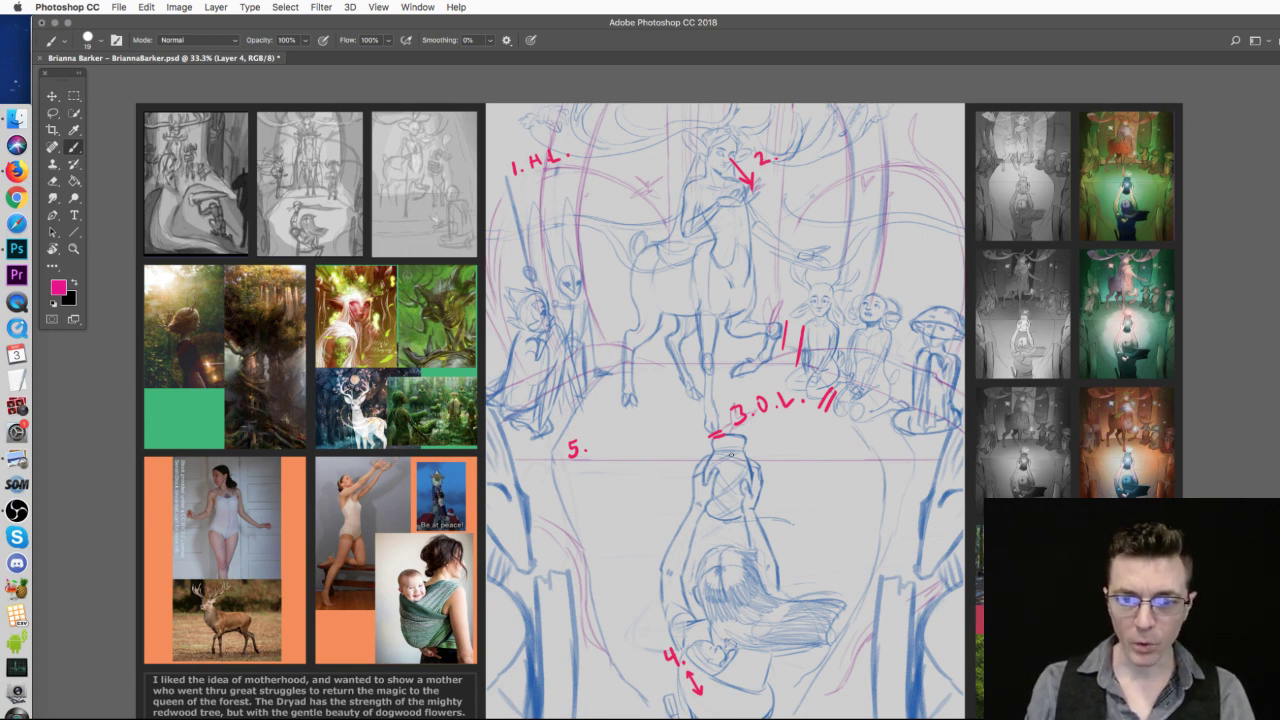
mouse_move(708, 440)
mouse_down()
mouse_move(756, 434)
mouse_move(754, 447)
mouse_up()
key(cmd+z)
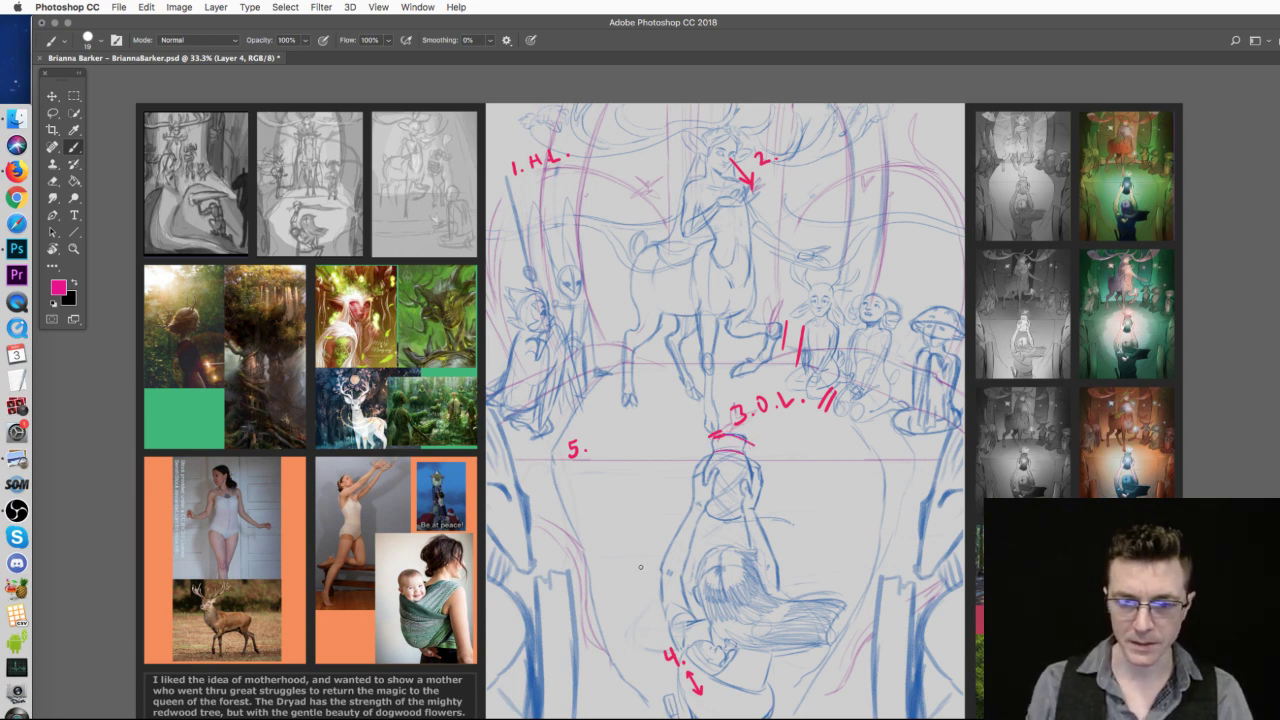
mouse_move(672, 623)
mouse_down()
mouse_move(756, 622)
mouse_move(776, 648)
mouse_up()
key(cmd+z)
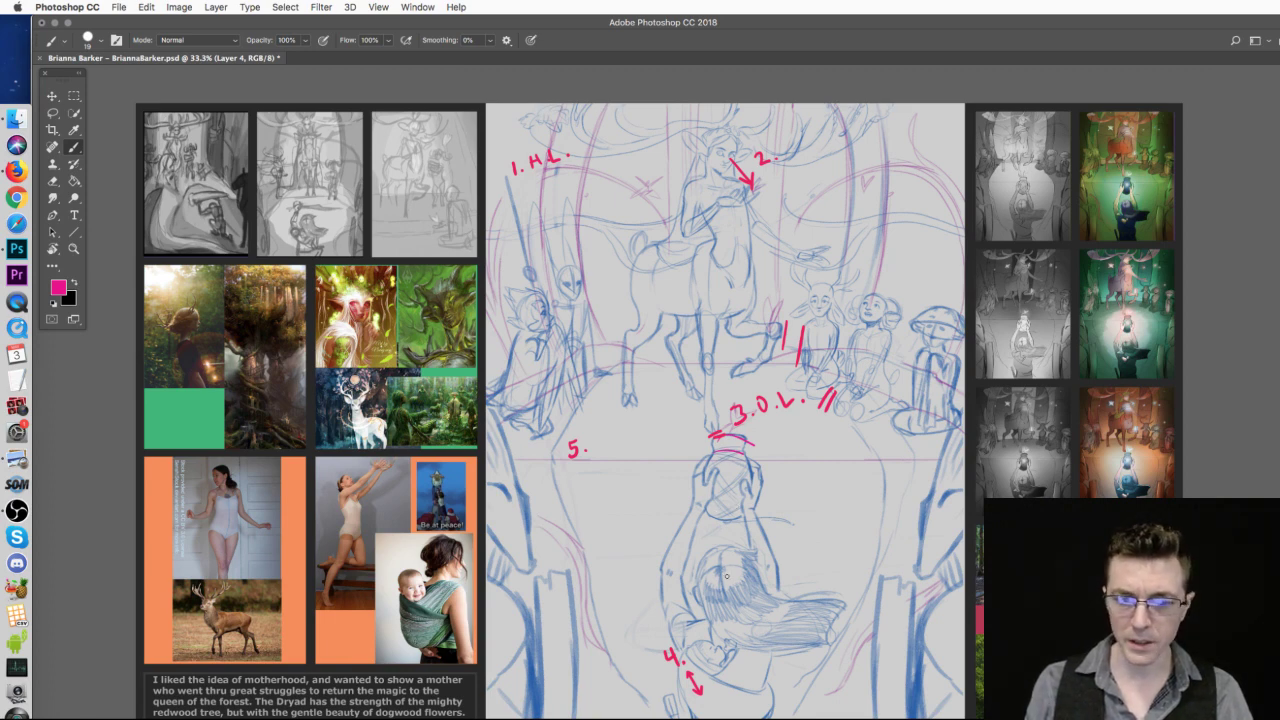
drag(698, 584, 757, 576)
key(cmd+z)
key(cmd+z)
key(cmd+z)
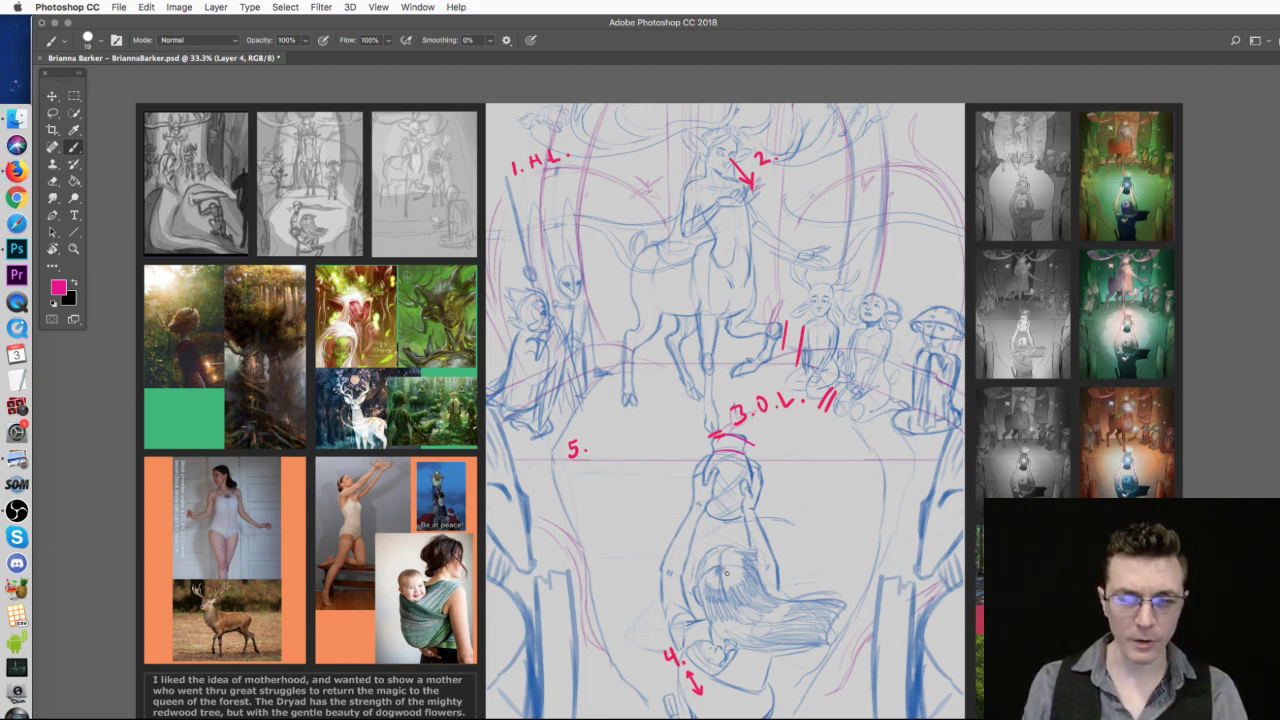
- Construct the mother's head as a pink sphere above a boxed neck and shoulder form
mouse_move(729, 548)
mouse_down()
mouse_move(696, 568)
mouse_move(753, 577)
mouse_move(725, 546)
mouse_move(758, 564)
mouse_move(701, 553)
mouse_move(733, 601)
mouse_move(714, 617)
mouse_move(734, 613)
mouse_move(713, 602)
mouse_move(745, 612)
mouse_move(673, 613)
mouse_move(671, 632)
mouse_move(717, 636)
mouse_move(781, 615)
mouse_move(775, 629)
mouse_move(783, 617)
mouse_move(707, 614)
mouse_move(746, 615)
mouse_move(702, 583)
mouse_move(714, 622)
mouse_up()
drag(721, 621, 755, 614)
mouse_move(680, 632)
mouse_down()
mouse_move(716, 610)
mouse_move(778, 614)
mouse_move(736, 632)
mouse_up()
mouse_move(724, 605)
mouse_down()
mouse_move(736, 612)
mouse_move(703, 590)
mouse_move(690, 626)
mouse_move(703, 606)
mouse_up()
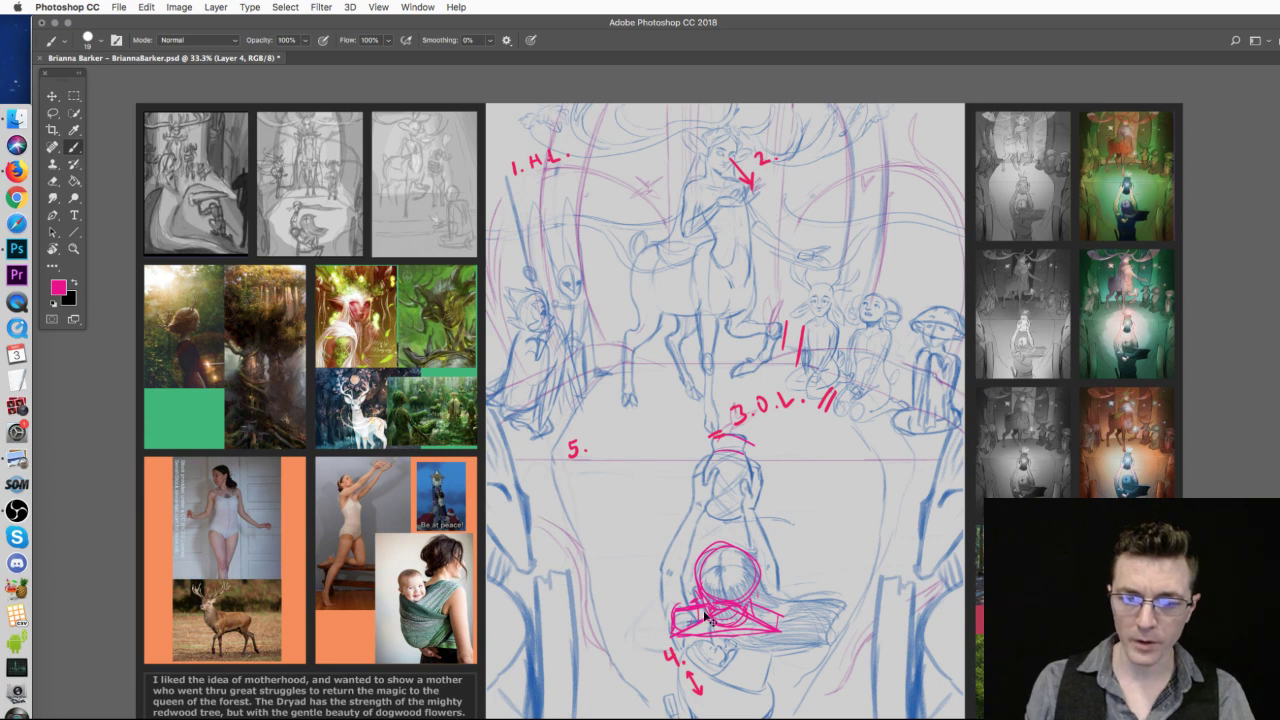
drag(763, 601, 777, 599)
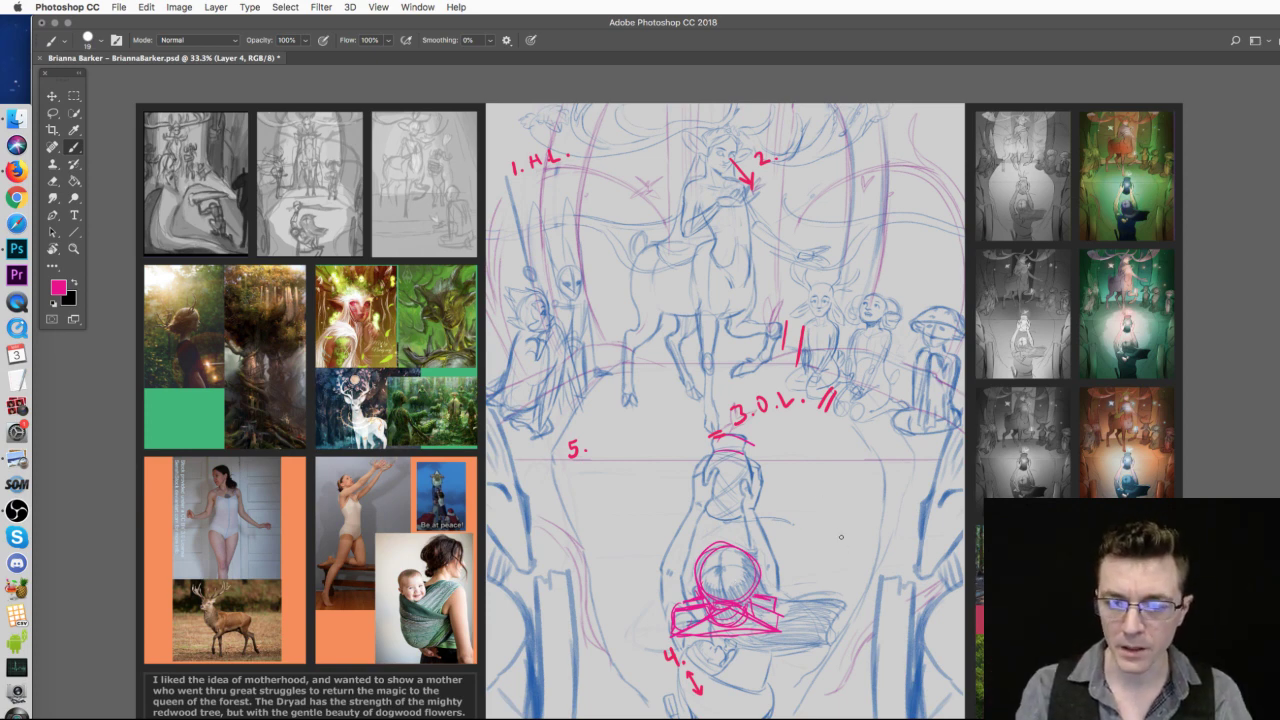
- Sketch three small pink head-and-shoulder diagrams stacked vertically to the right of the mother
mouse_move(855, 535)
mouse_down()
mouse_move(845, 562)
mouse_move(840, 512)
mouse_move(806, 560)
mouse_move(800, 527)
mouse_move(897, 540)
mouse_move(866, 556)
mouse_move(894, 526)
mouse_move(844, 510)
mouse_move(812, 540)
mouse_move(872, 533)
mouse_move(870, 545)
mouse_up()
mouse_move(850, 620)
mouse_down()
mouse_move(836, 587)
mouse_move(836, 623)
mouse_move(857, 610)
mouse_move(865, 632)
mouse_move(867, 610)
mouse_move(903, 610)
mouse_move(872, 590)
mouse_move(868, 642)
mouse_up()
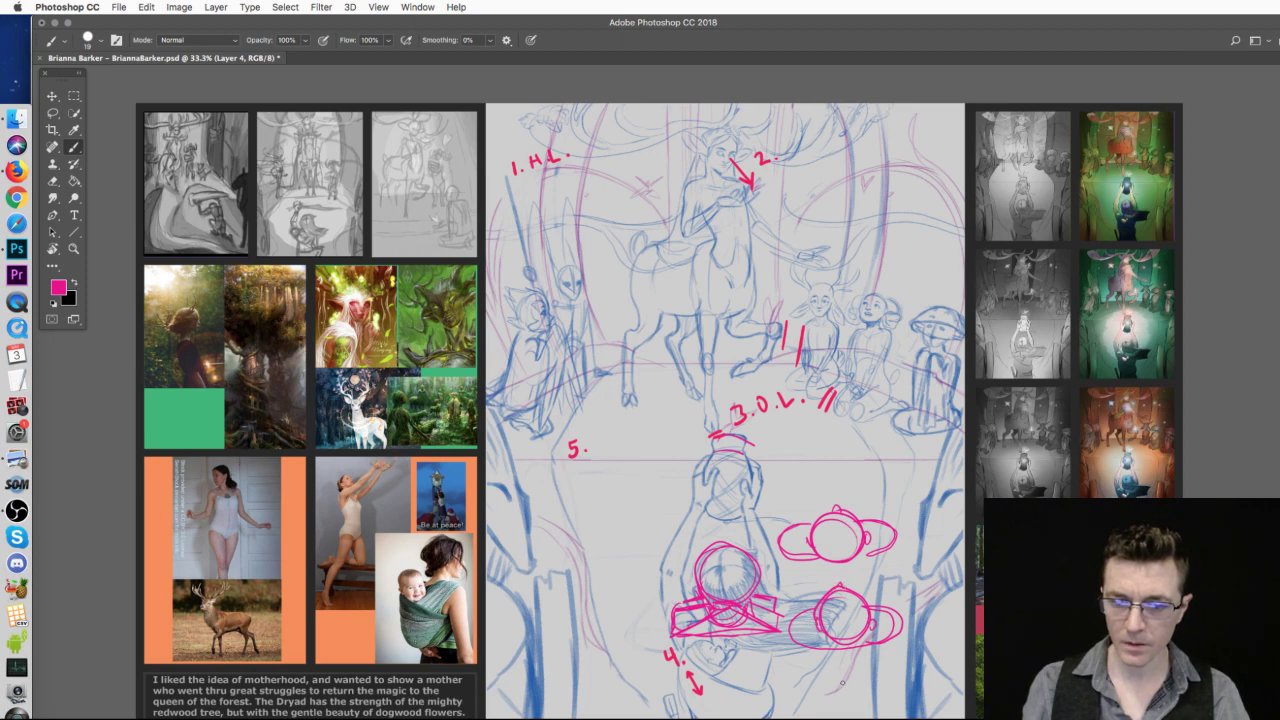
mouse_move(832, 675)
mouse_down()
mouse_move(876, 696)
mouse_move(848, 716)
mouse_move(826, 676)
mouse_up()
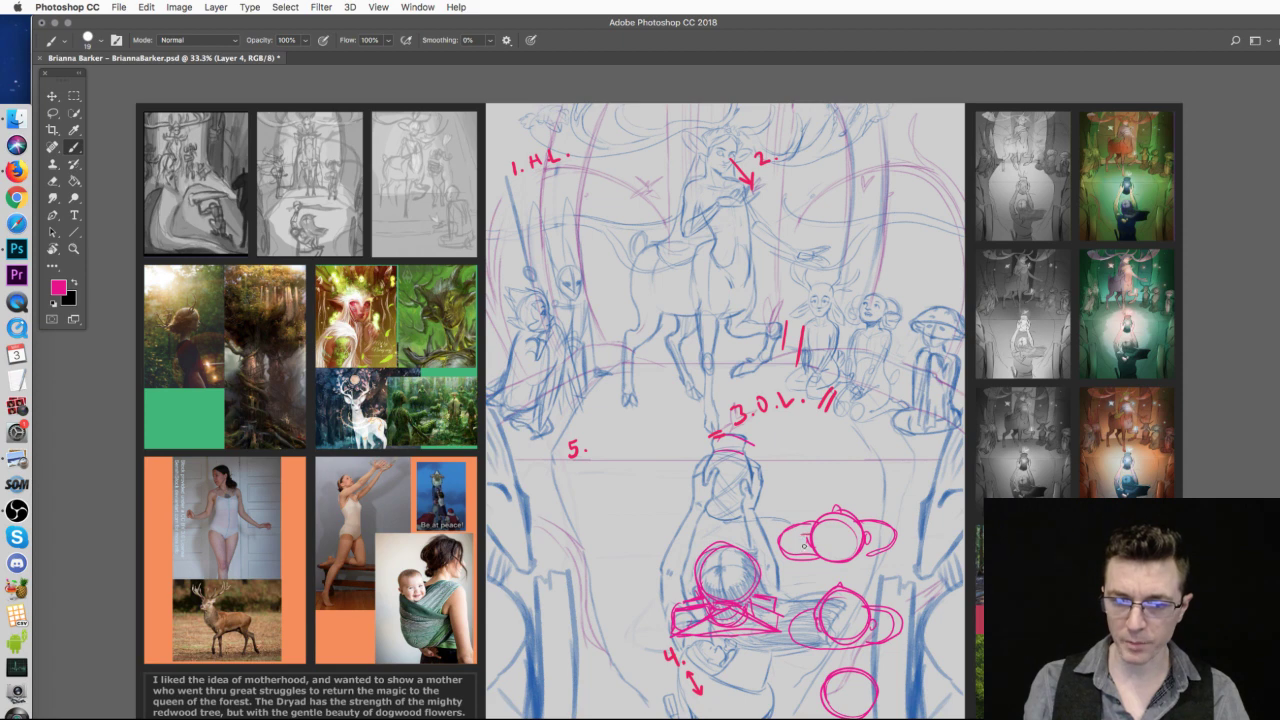
mouse_move(821, 705)
mouse_down()
mouse_move(796, 710)
mouse_move(880, 694)
mouse_up()
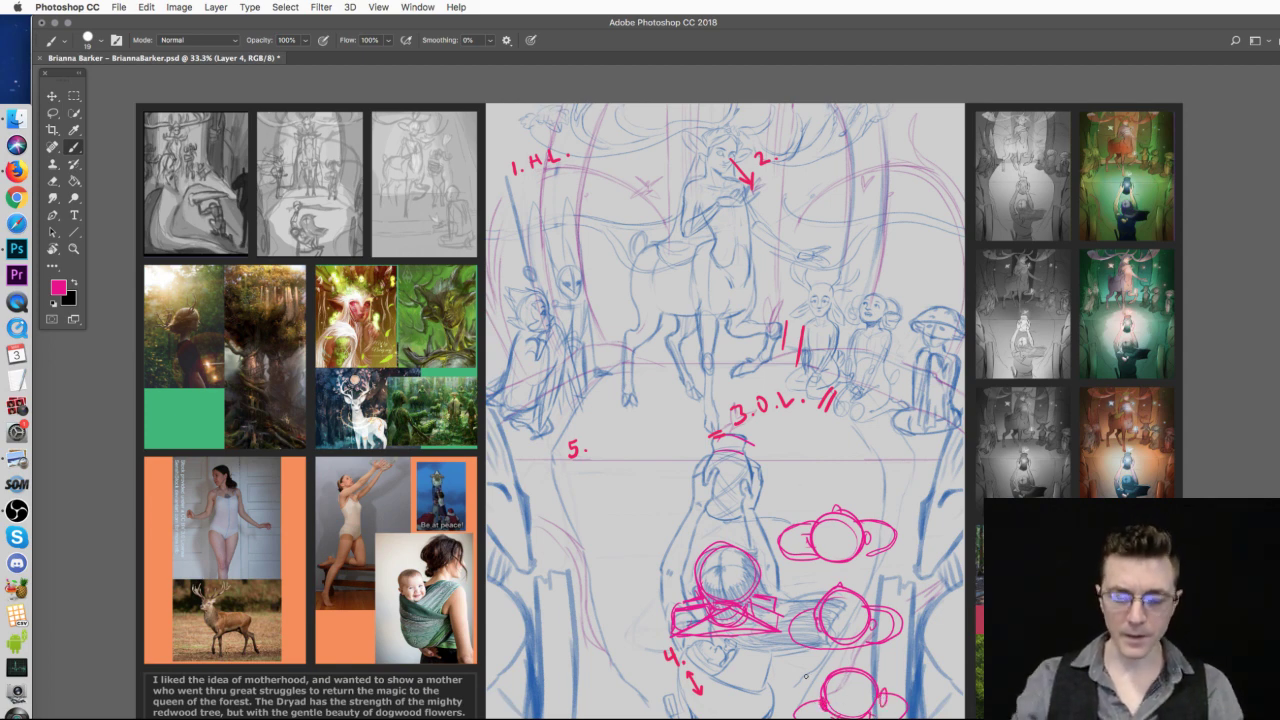
- Clear all the pink construction sketches from the annotation layer
key(super+a)
key(BackSpace)
key(super+d)
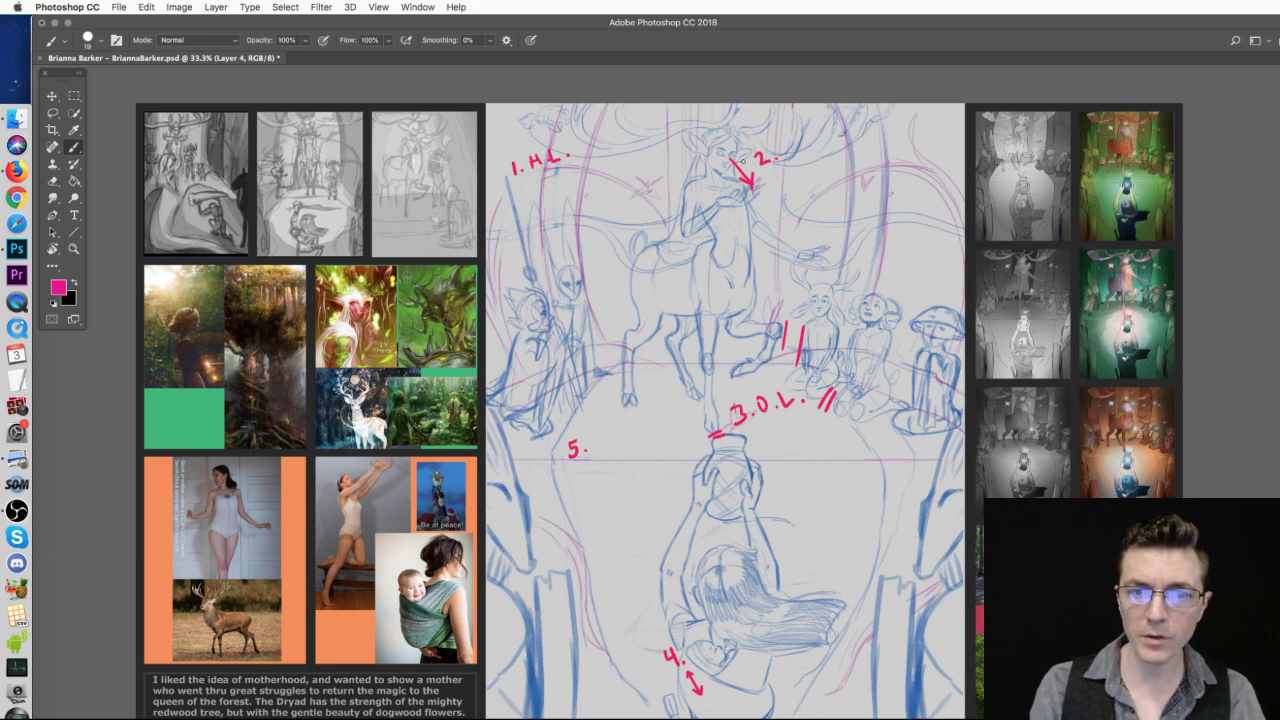
- Draw a straight pink horizon line across the full drawing just below the dryad's face, and undo it
drag(491, 190, 922, 192)
key(super+z)
drag(490, 181, 960, 181)
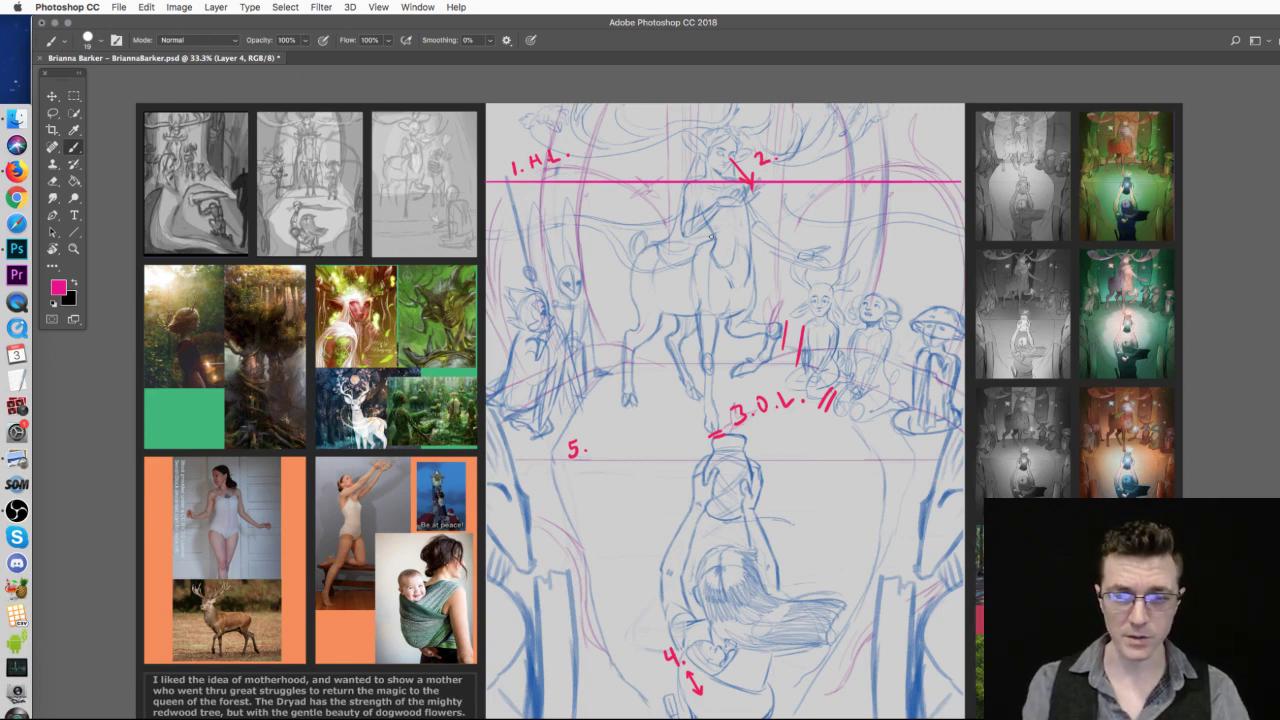
key(super+z)
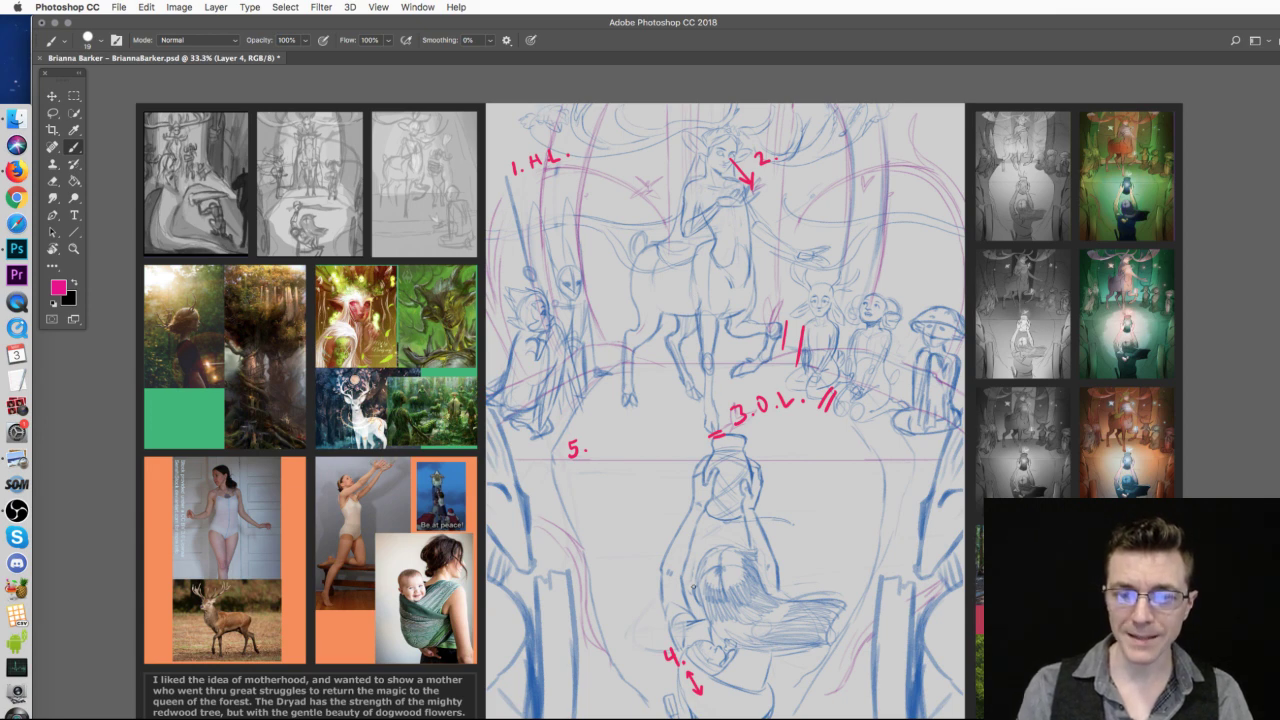
- Draw a straight pink arrow from the dryad's chest down to the mother's head, and undo it
mouse_move(712, 570)
mouse_down()
mouse_move(665, 472)
mouse_move(685, 238)
mouse_move(703, 245)
mouse_up()
key(super+z)
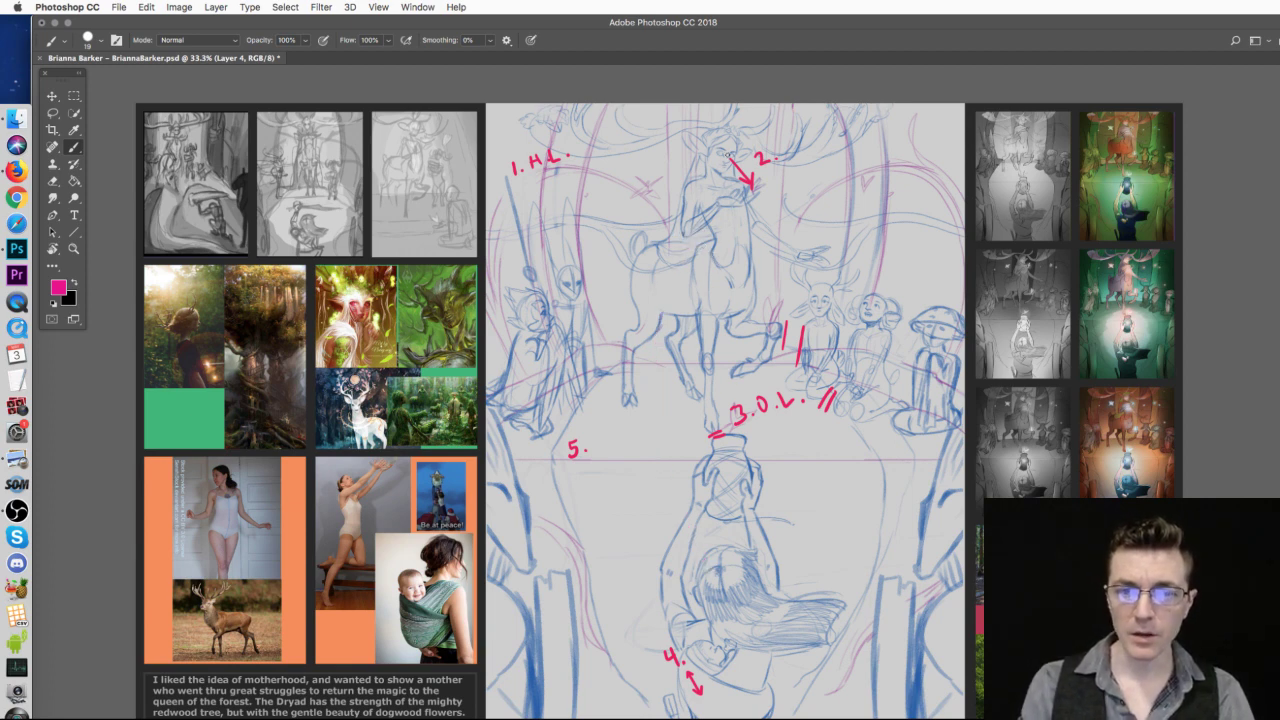
click(718, 188)
shift+click(729, 552)
drag(692, 495, 733, 570)
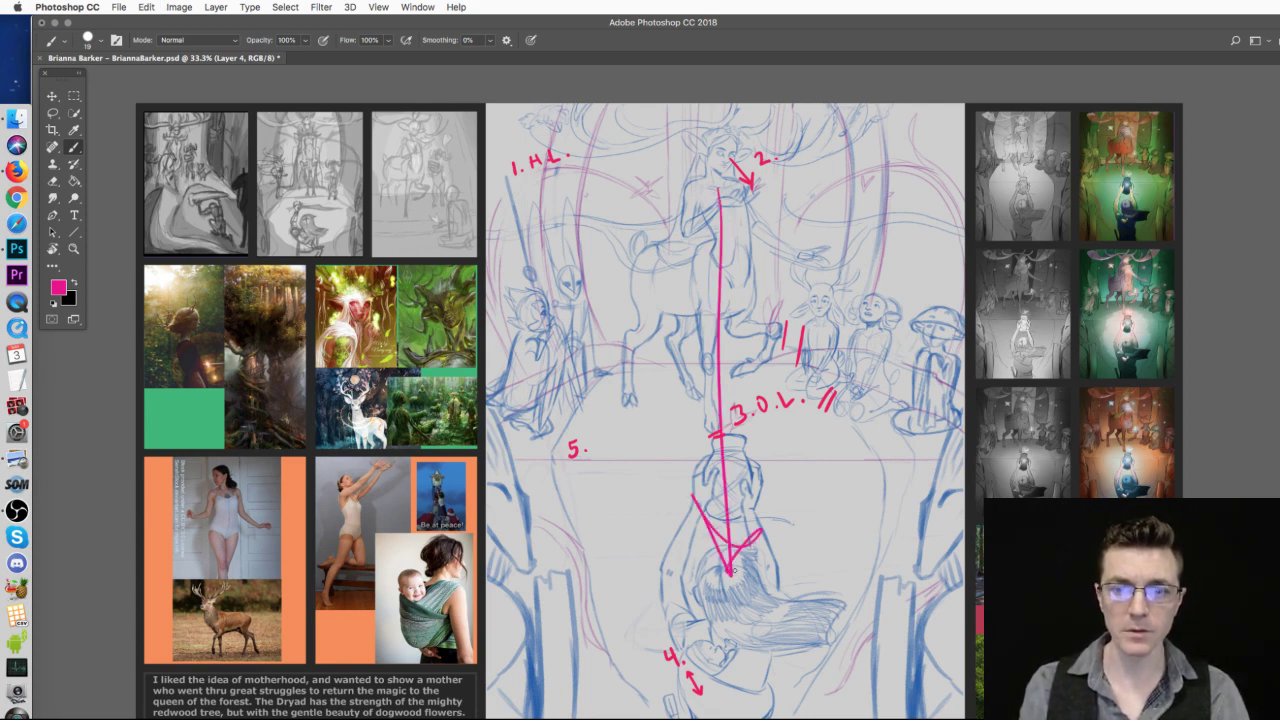
key(super+alt+z)
key(super+alt+z)
key(super+alt+z)
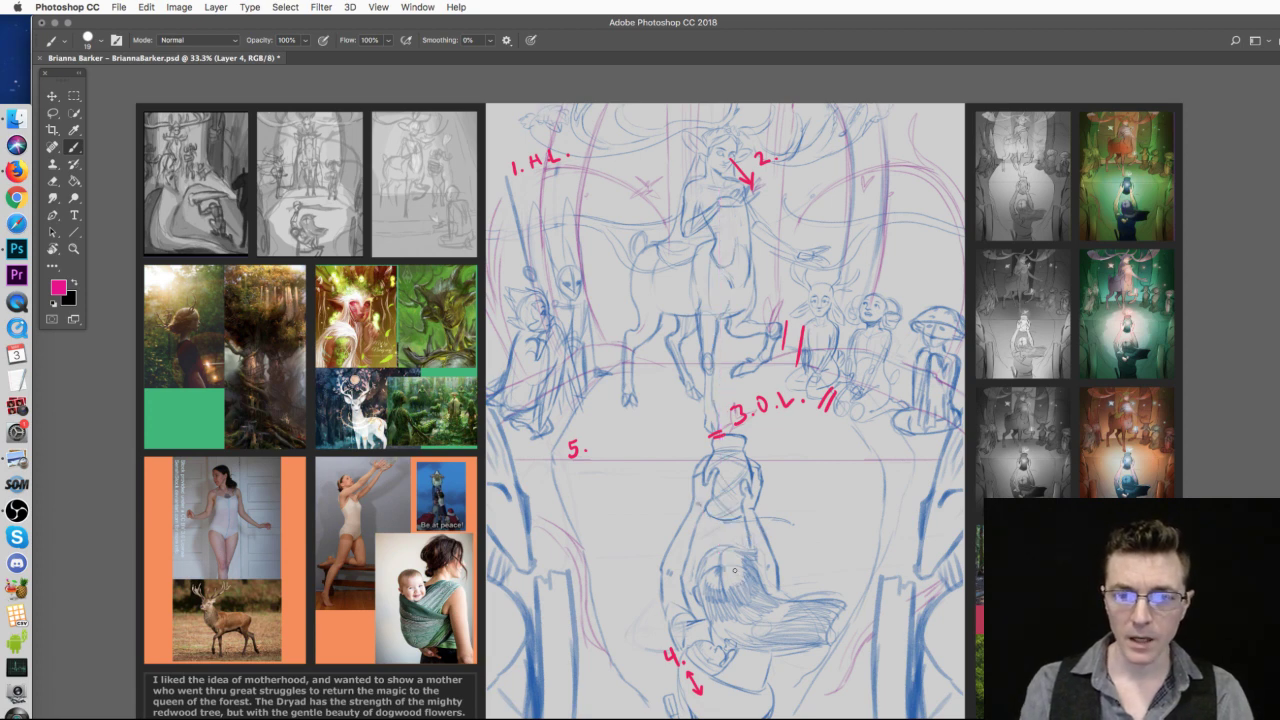
- Draw a straight pink arrow from the antlered creature beside the dryad down to the mother's raised arm, and undo it
drag(820, 316, 760, 530)
drag(758, 478, 758, 530)
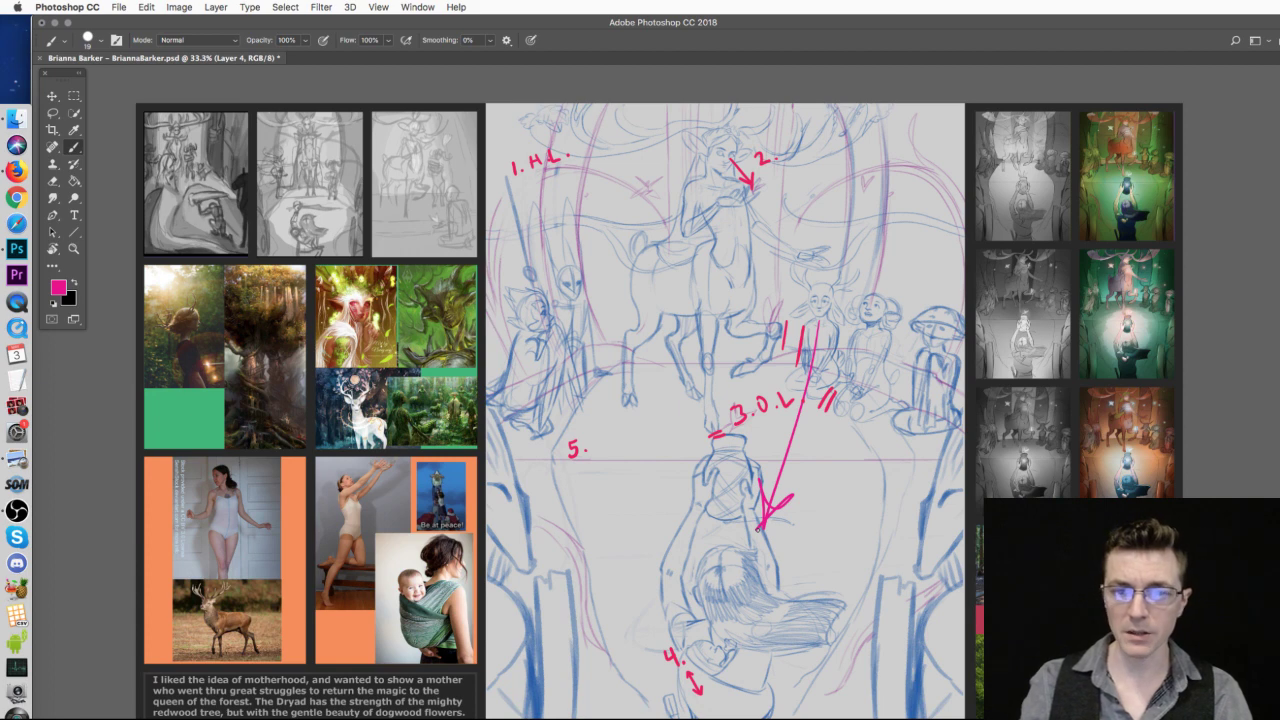
key(super+alt+z)
key(super+alt+z)
key(super+alt+z)
- Draw a straight pink arrow from the dryad's face down to the vessel in the mother's hands, and undo it
drag(727, 181, 708, 500)
drag(690, 470, 708, 500)
key(super+alt+z)
key(super+alt+z)
key(super+alt+z)
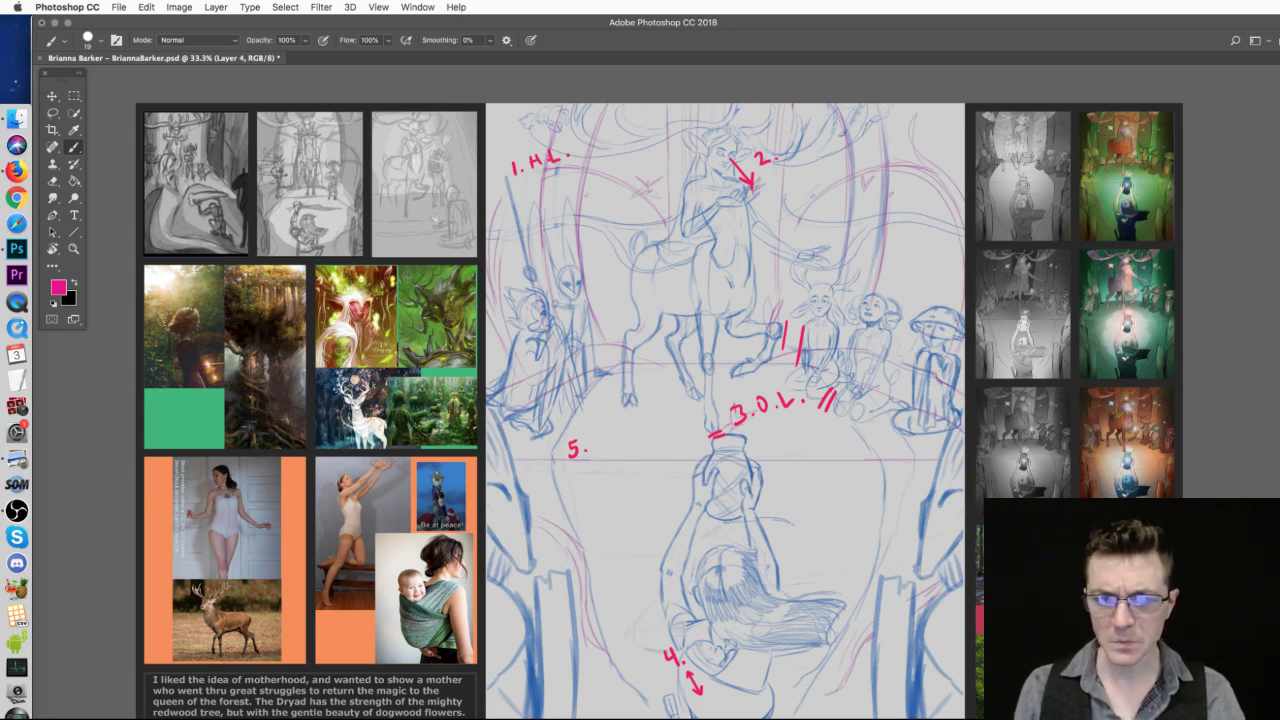
- Hide the numbered notes and outline the dryad's overall silhouette, including antlers and legs, in pink
key(super+alt+z)
key(super+alt+z)
key(super+alt+z)
key(super+alt+z)
key(super+alt+z)
key(super+alt+z)
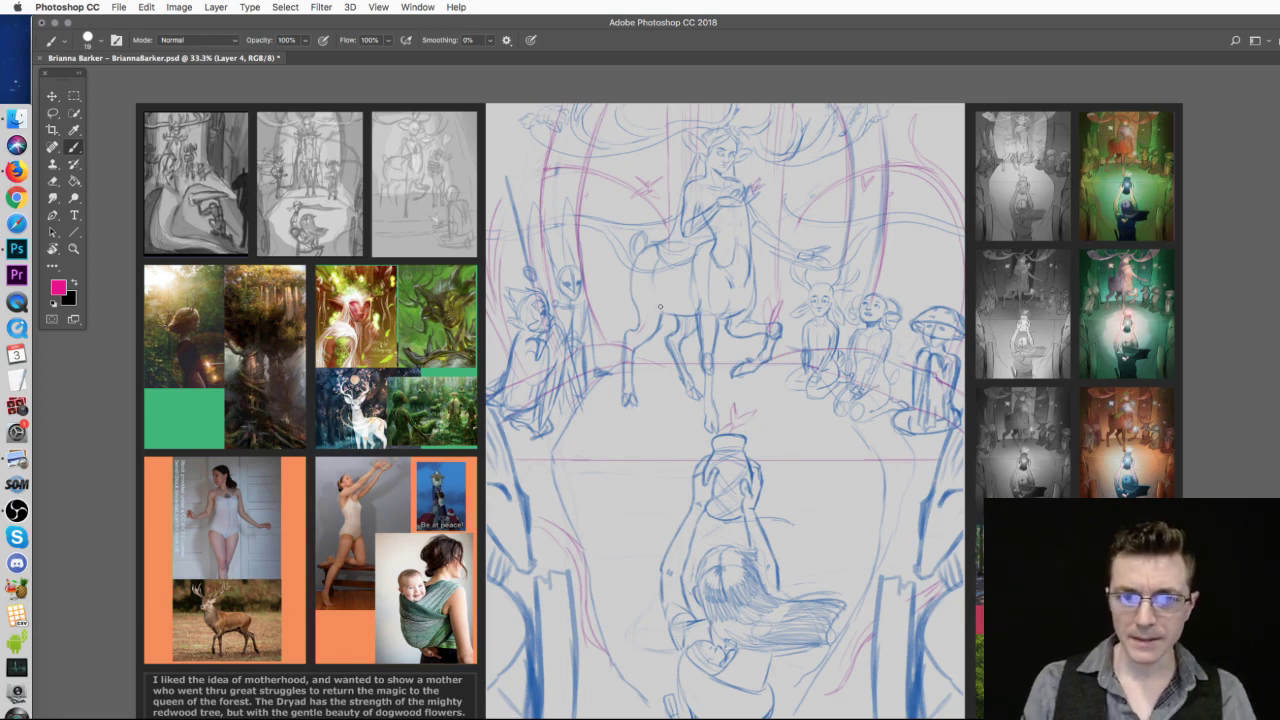
mouse_move(617, 318)
mouse_down()
mouse_move(613, 397)
mouse_move(629, 415)
mouse_move(700, 438)
mouse_move(724, 427)
mouse_move(785, 365)
mouse_move(784, 266)
mouse_move(849, 249)
mouse_move(866, 120)
mouse_move(617, 86)
mouse_move(498, 151)
mouse_move(600, 250)
mouse_move(613, 313)
mouse_up()
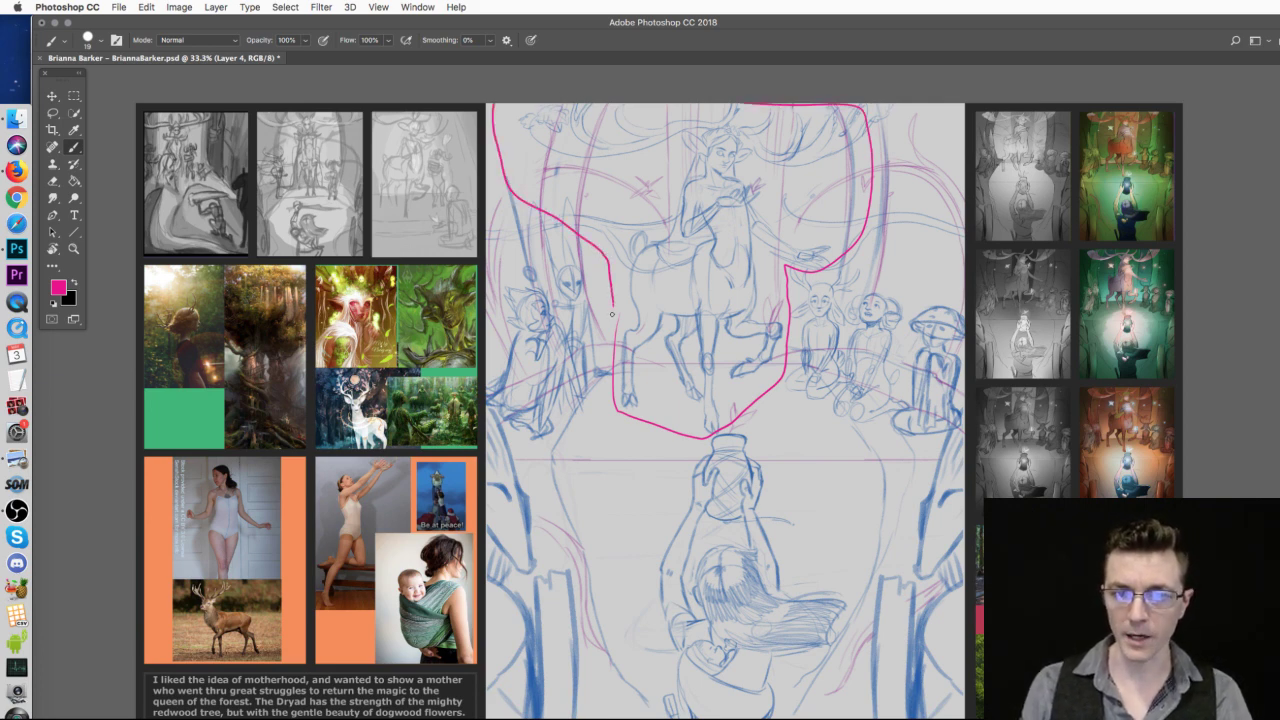
mouse_move(964, 306)
mouse_down()
mouse_move(943, 300)
mouse_move(907, 350)
mouse_move(912, 410)
mouse_up()
key(super+z)
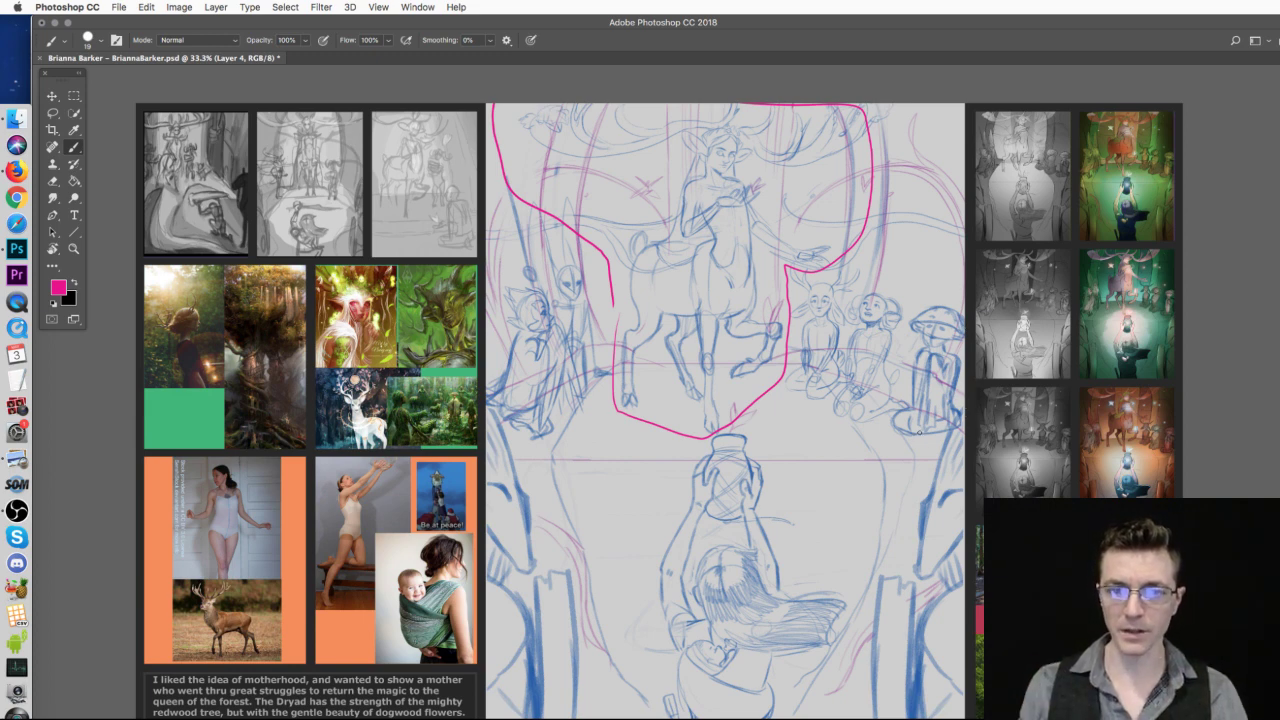
- Circle a spot among the seated creatures and trace the edges of the vessel and the left foreground stag in pink
mouse_move(849, 372)
mouse_down()
mouse_move(845, 382)
mouse_move(851, 373)
mouse_up()
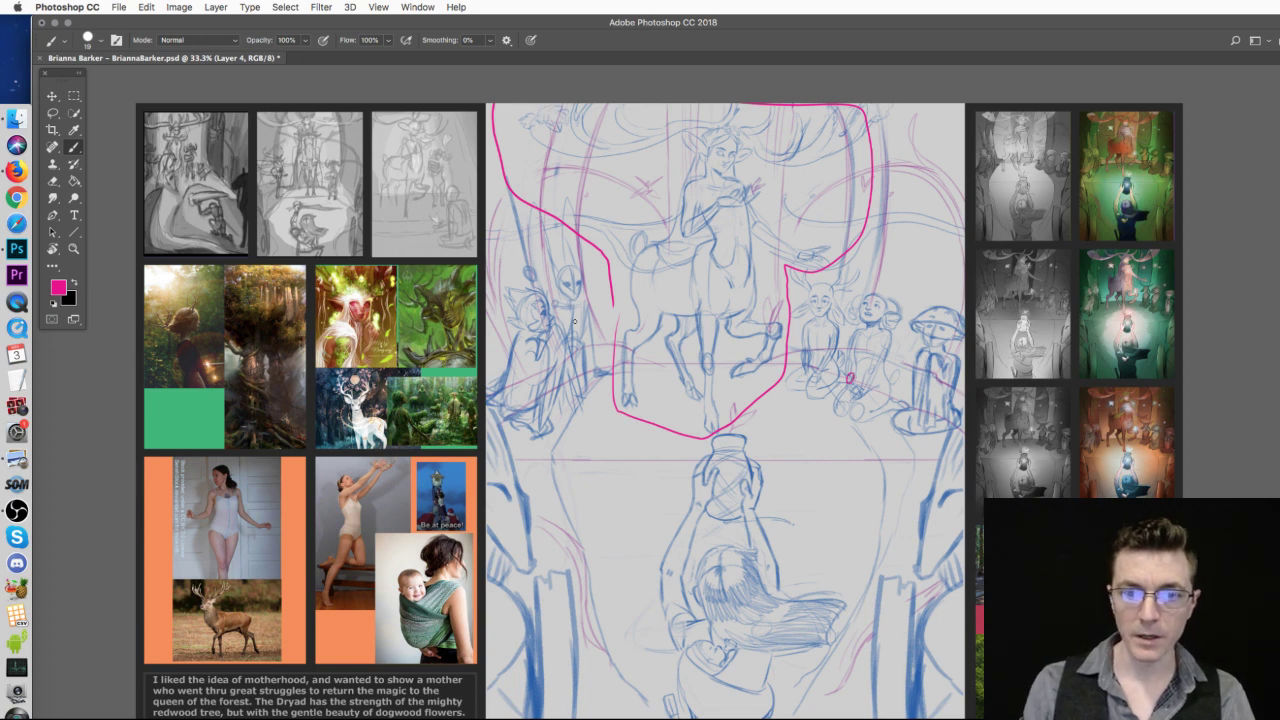
mouse_move(540, 286)
mouse_down()
mouse_move(581, 361)
mouse_move(548, 424)
mouse_up()
key(ctrl+z)
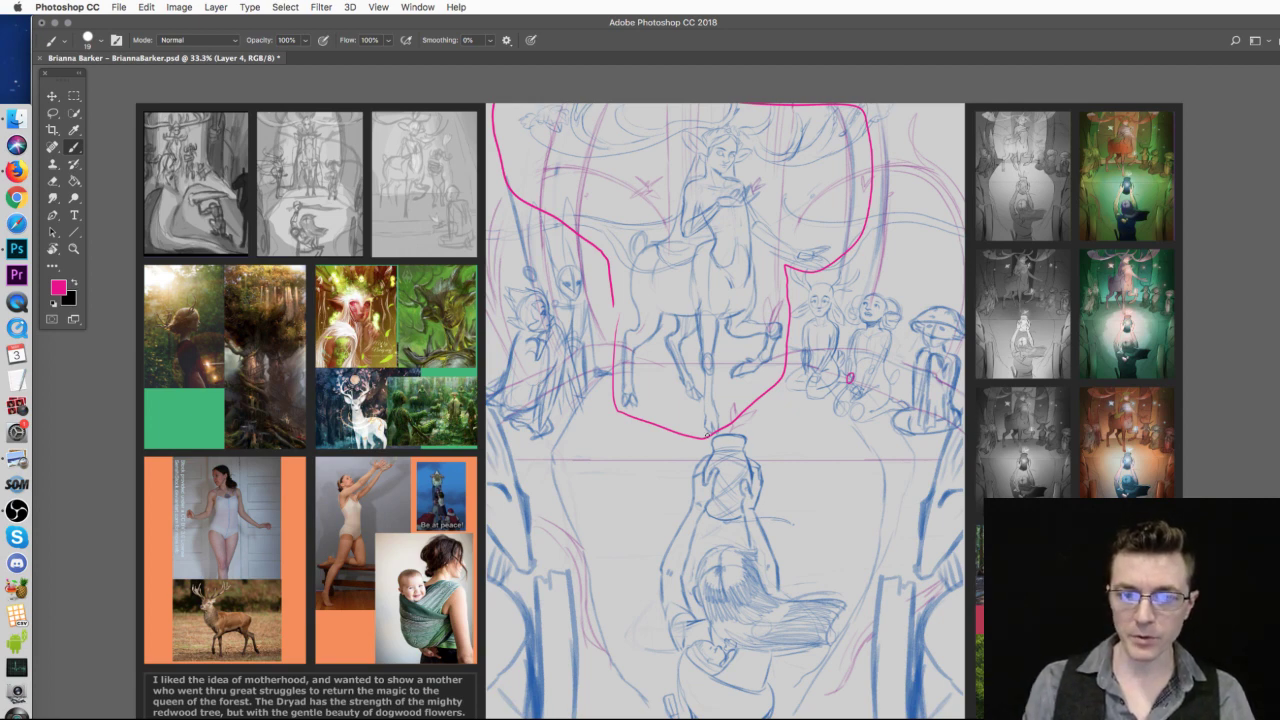
drag(712, 438, 760, 458)
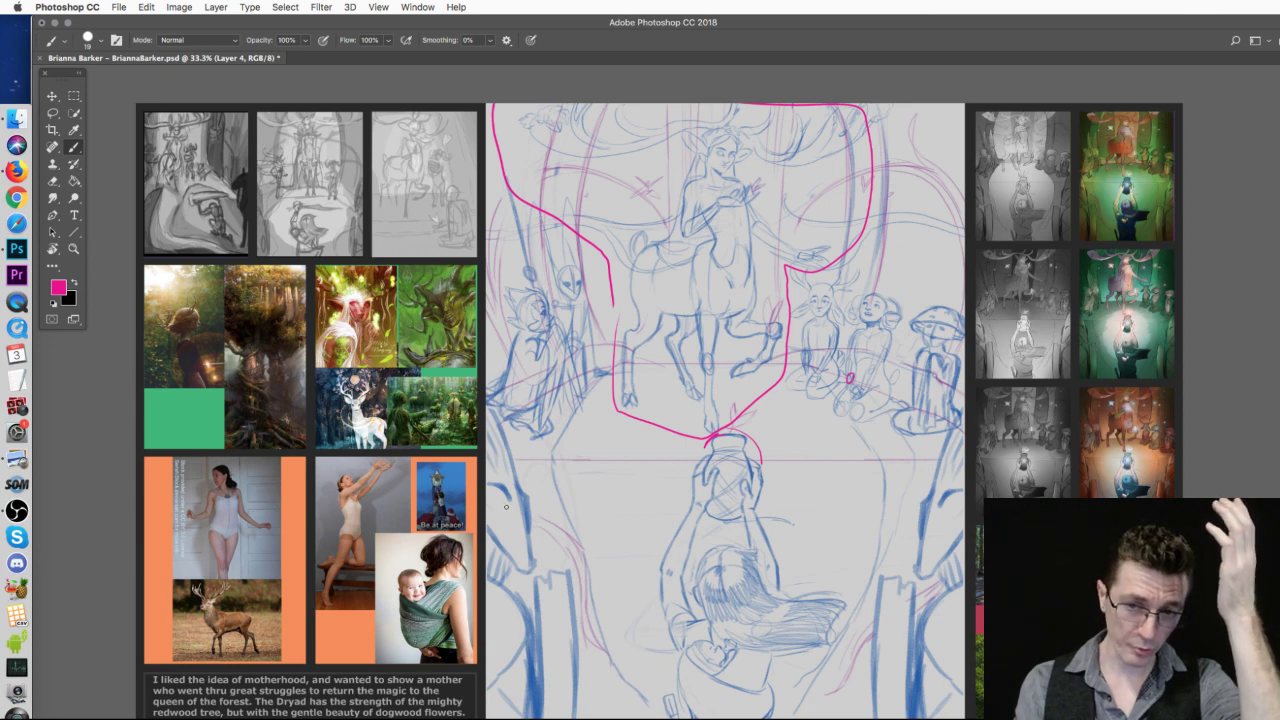
drag(500, 420, 522, 494)
mouse_move(528, 557)
mouse_down()
mouse_move(511, 585)
mouse_move(529, 599)
mouse_move(565, 567)
mouse_move(580, 708)
mouse_up()
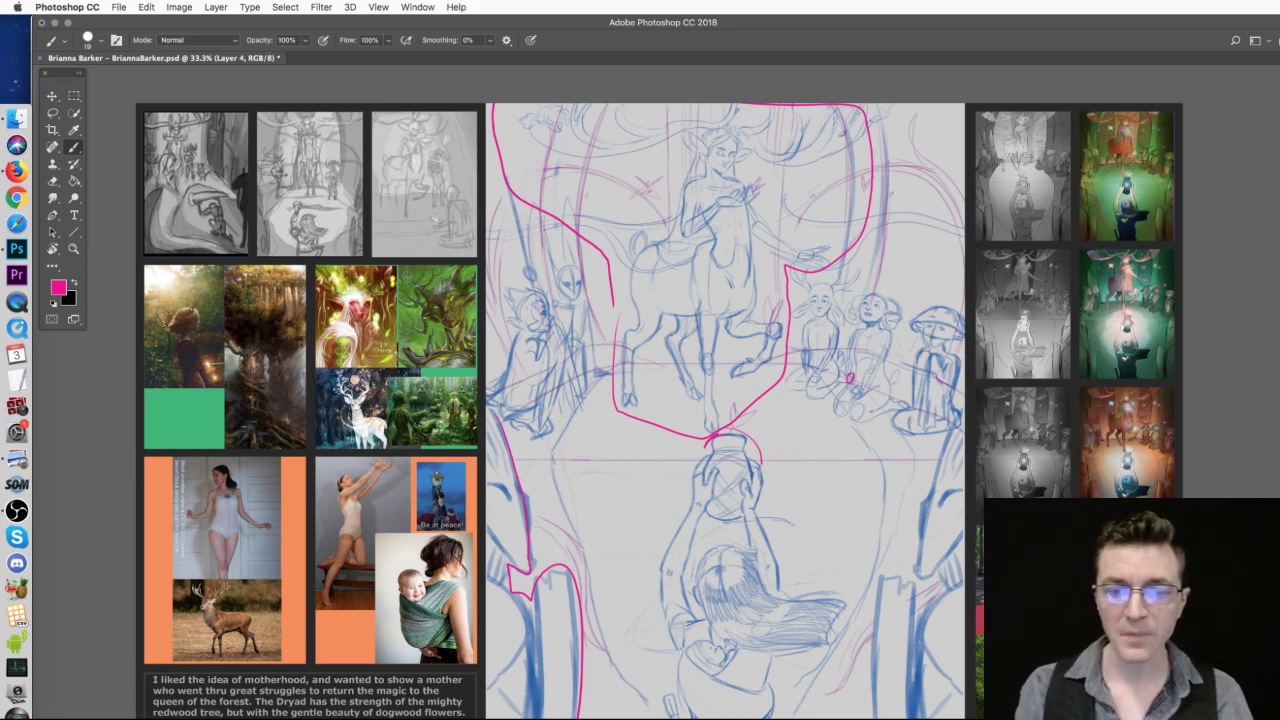
- Bring back the numbered notes, clear the pink silhouette outlines from the annotation layer, and deselect
key(cmd+z)
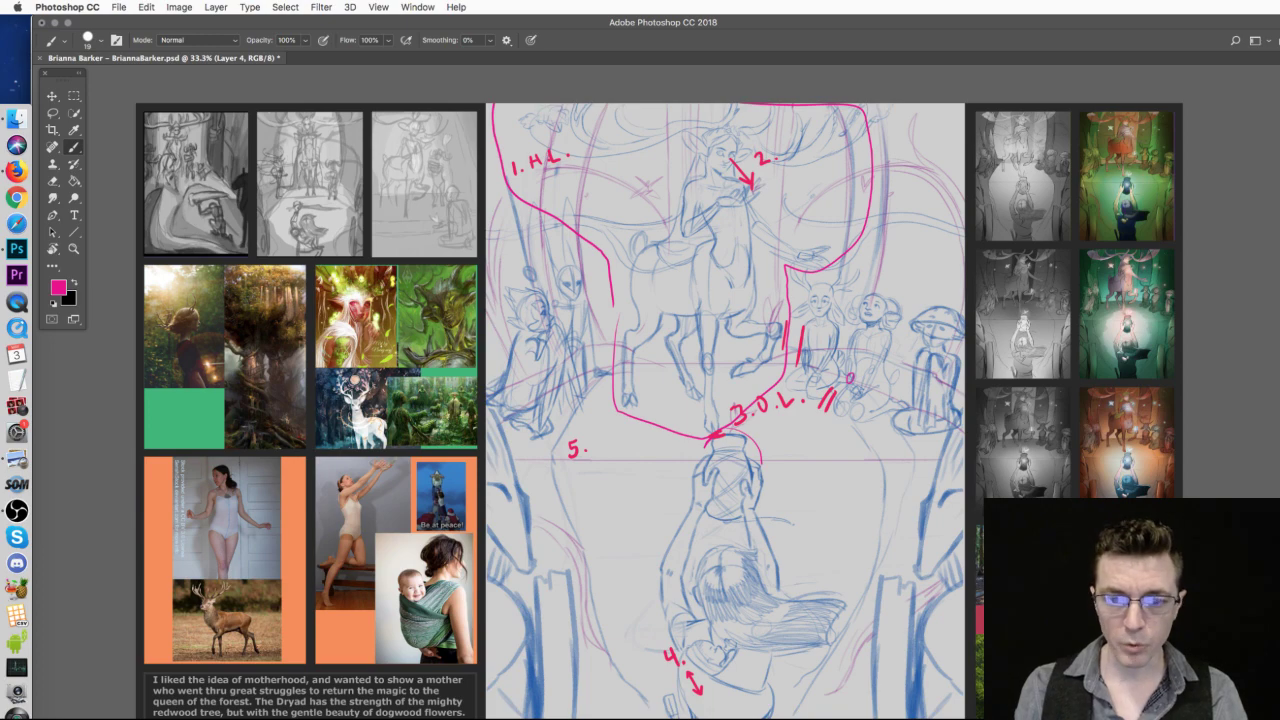
key(cmd+a)
key(BackSpace)
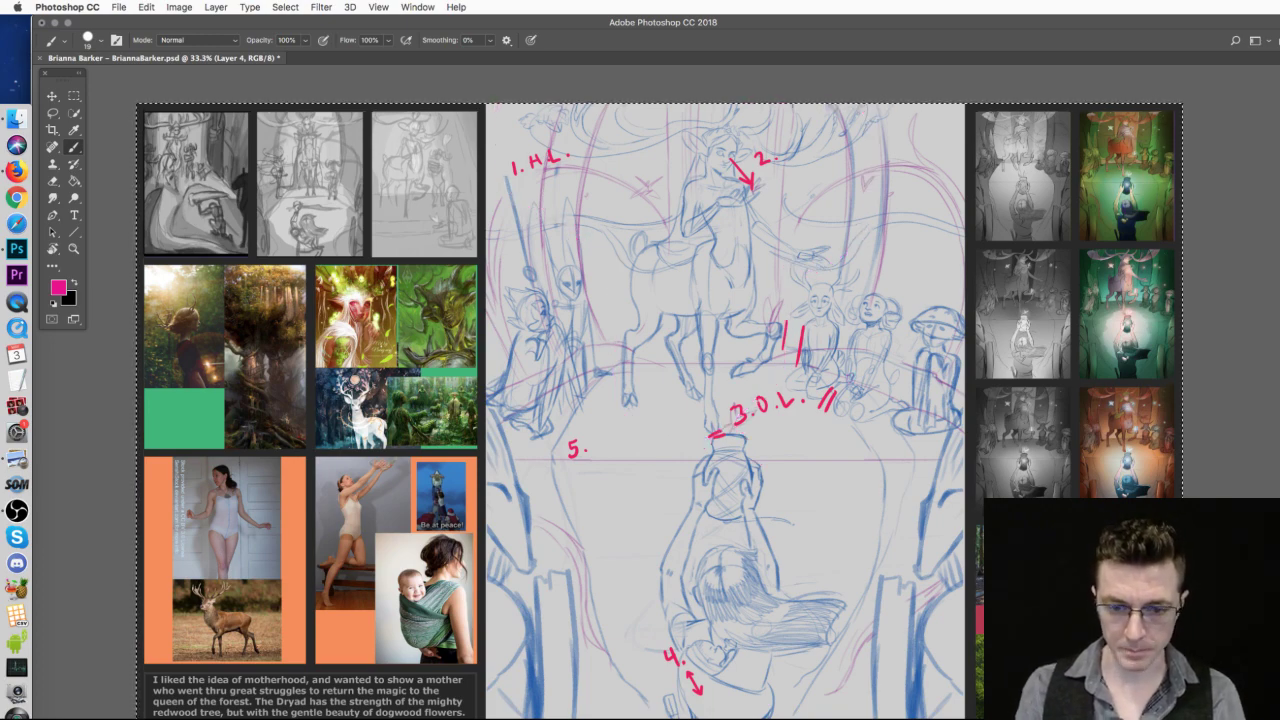
key(cmd+d)
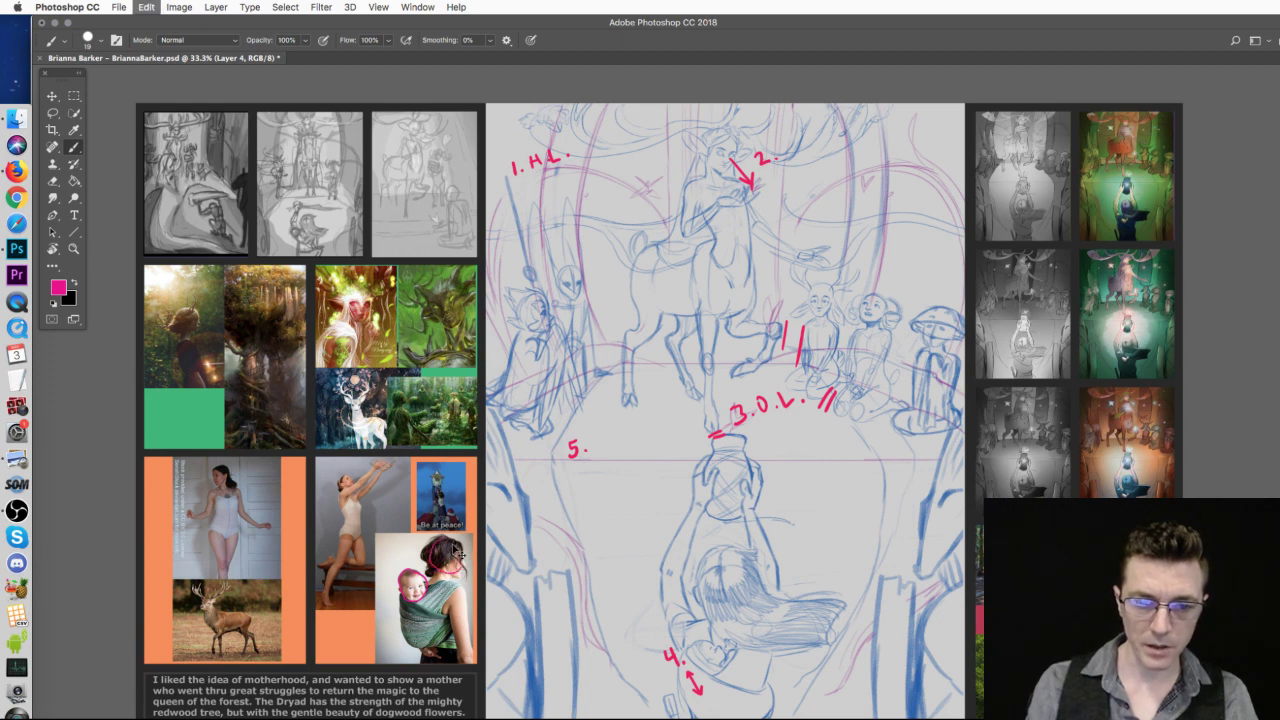
- Circle the mother's and baby's heads in both the reference photo and the drawing, and remove the circles
mouse_move(440, 580)
mouse_down()
mouse_move(462, 574)
mouse_move(436, 541)
mouse_up()
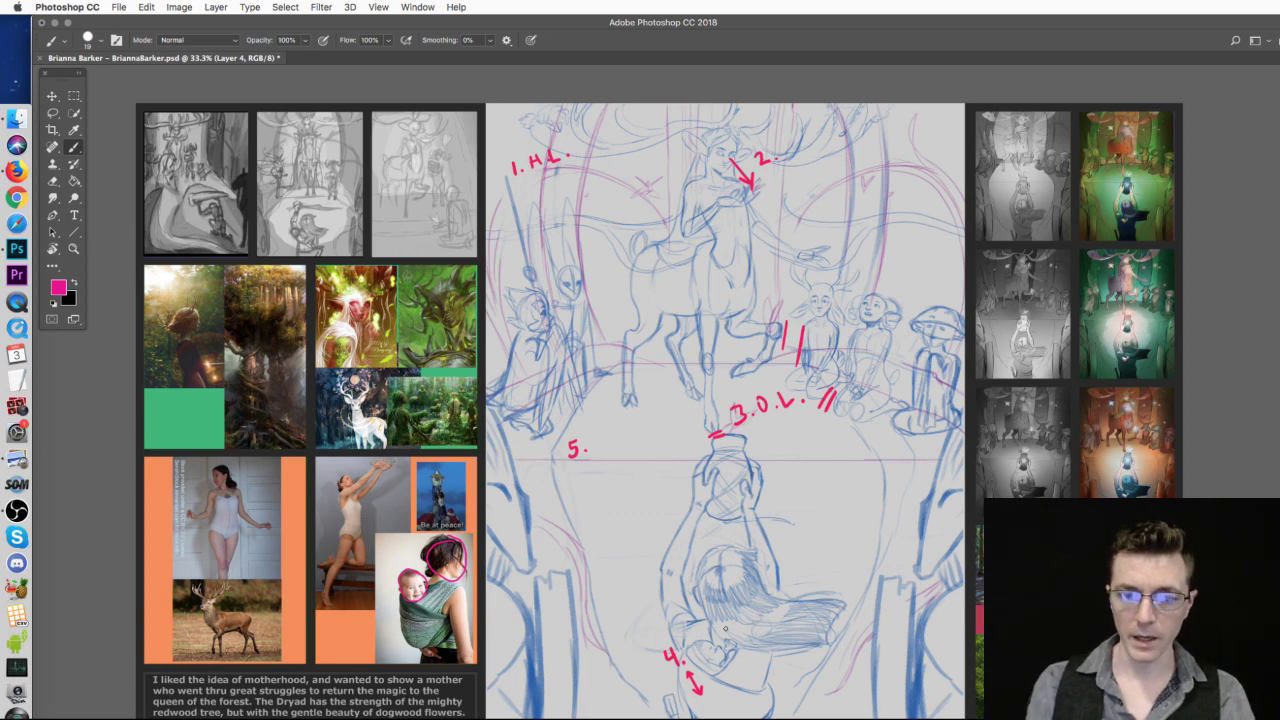
mouse_move(708, 645)
mouse_down()
mouse_move(686, 650)
mouse_move(712, 674)
mouse_move(710, 642)
mouse_move(716, 668)
mouse_up()
mouse_move(746, 545)
mouse_down()
mouse_move(724, 545)
mouse_move(694, 610)
mouse_move(747, 628)
mouse_move(748, 560)
mouse_move(701, 553)
mouse_up()
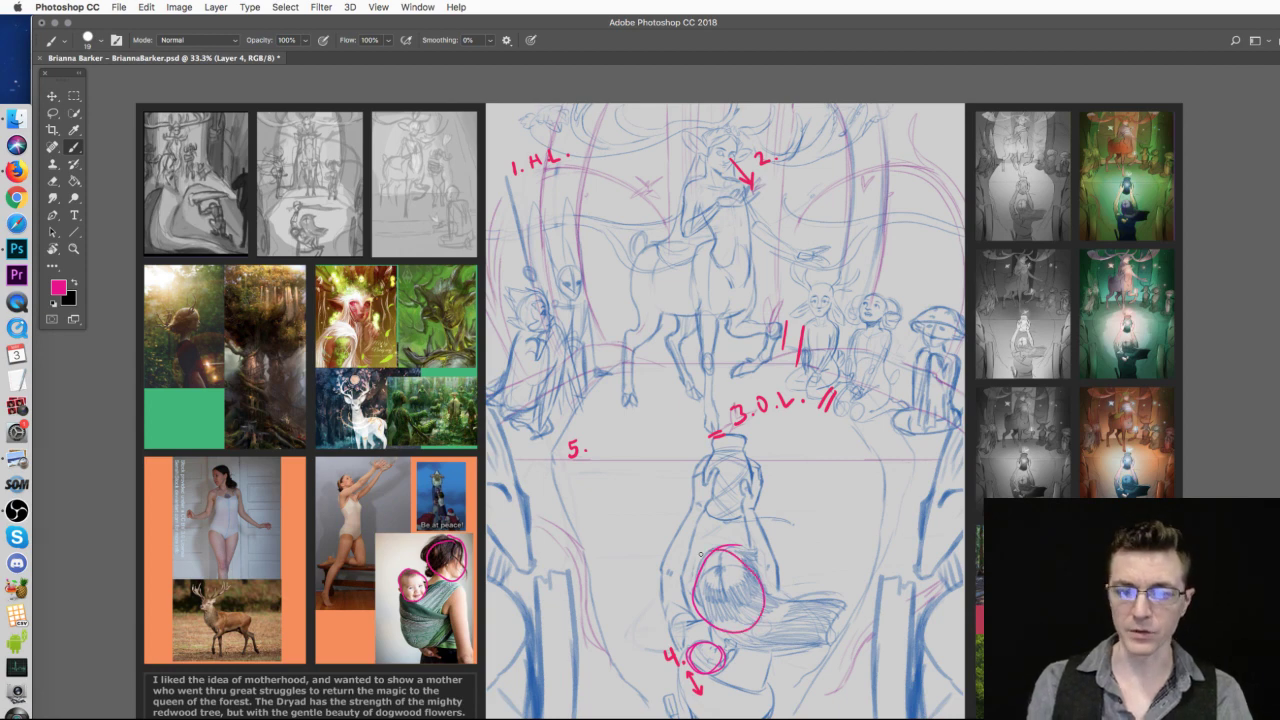
key(super+z)
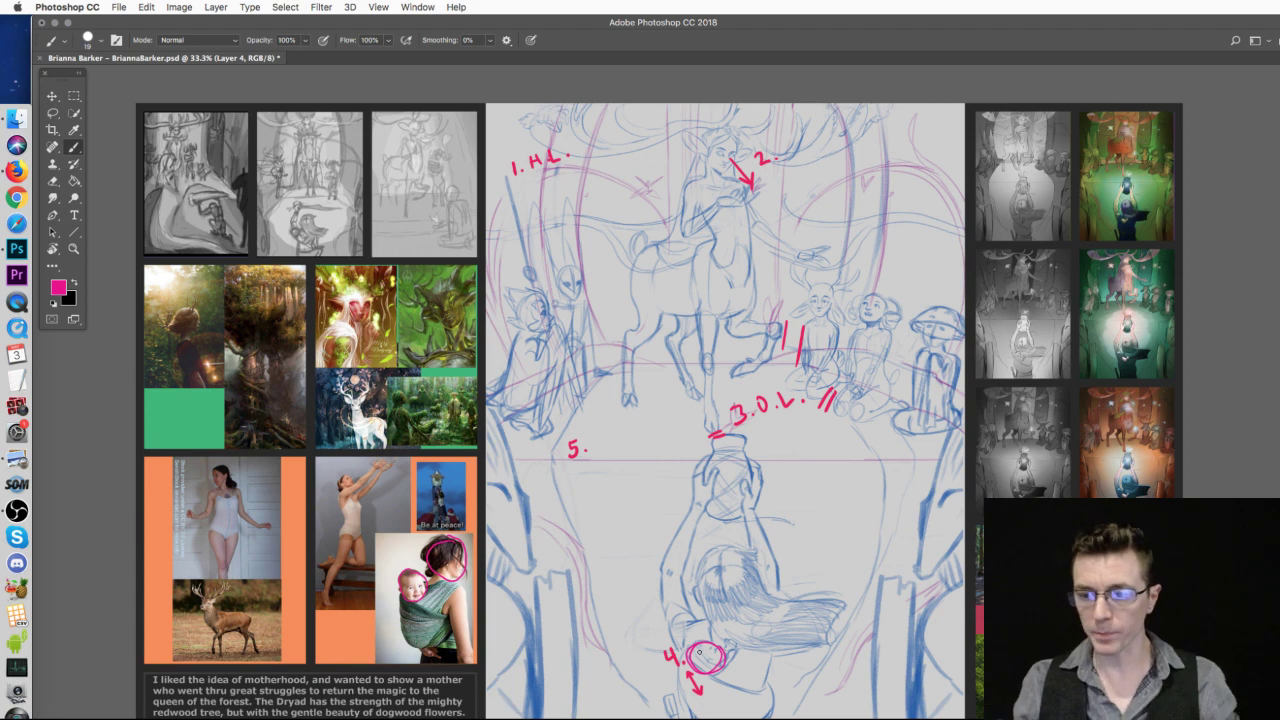
key(super+z)
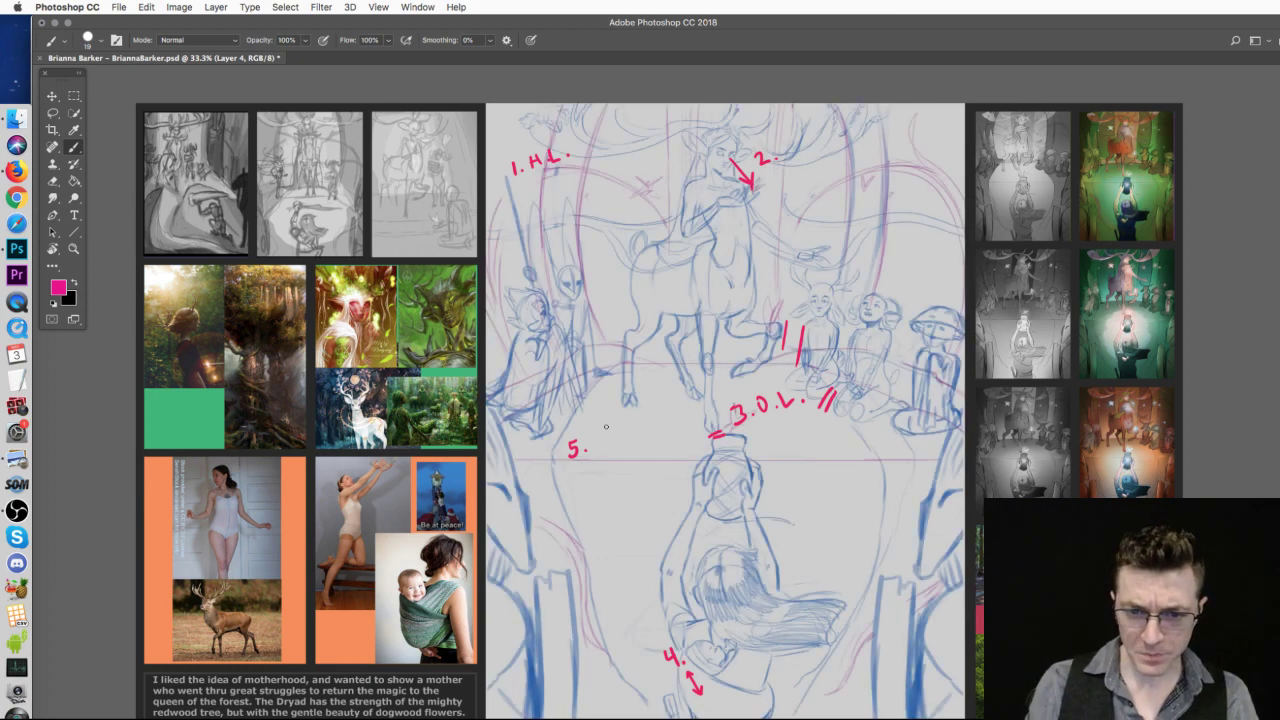
- Outline the two empty ground areas on either side of the mother in pink, and clear the outlines
mouse_move(627, 429)
mouse_down()
mouse_move(615, 540)
mouse_move(638, 454)
mouse_up()
key(super+z)
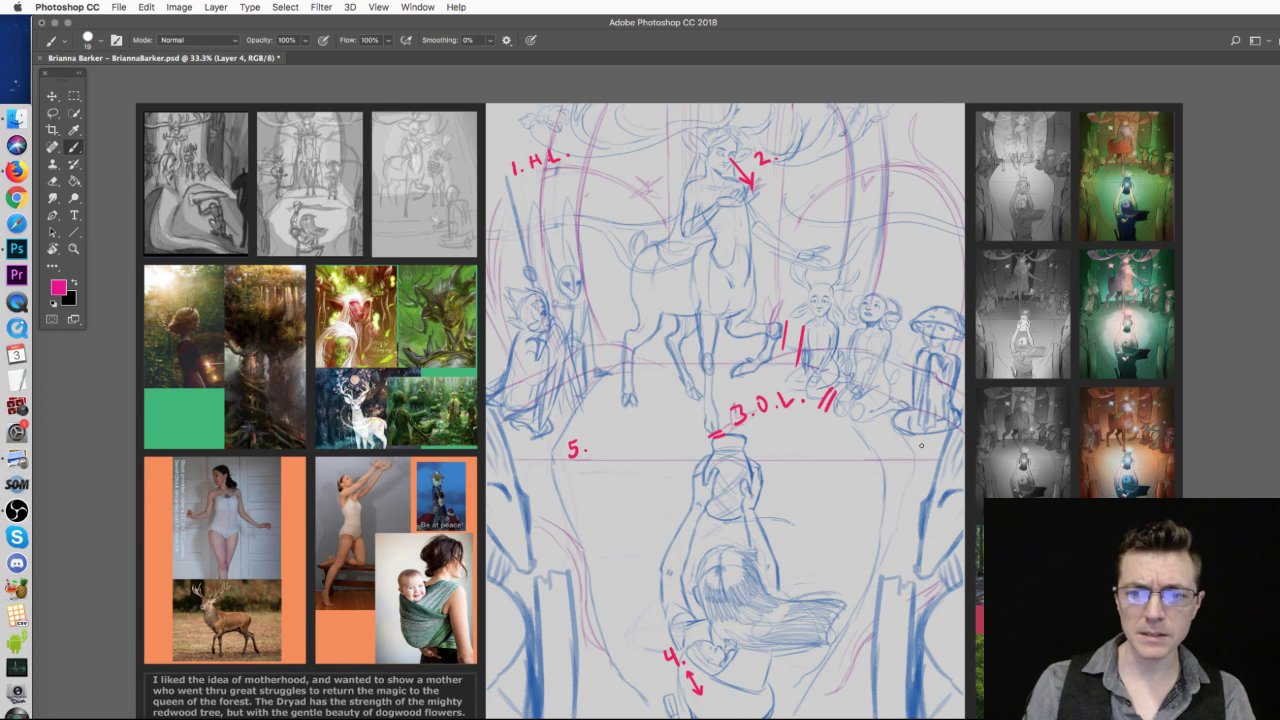
mouse_move(853, 451)
mouse_down()
mouse_move(812, 514)
mouse_move(860, 602)
mouse_up()
key(ctrl+z)
mouse_move(808, 391)
mouse_down()
mouse_move(758, 485)
mouse_move(772, 719)
mouse_up()
mouse_move(850, 719)
mouse_down()
mouse_move(850, 646)
mouse_move(940, 470)
mouse_move(834, 396)
mouse_up()
mouse_move(687, 411)
mouse_down()
mouse_move(584, 408)
mouse_move(538, 556)
mouse_move(572, 716)
mouse_up()
mouse_move(660, 719)
mouse_down()
mouse_move(658, 626)
mouse_move(692, 444)
mouse_up()
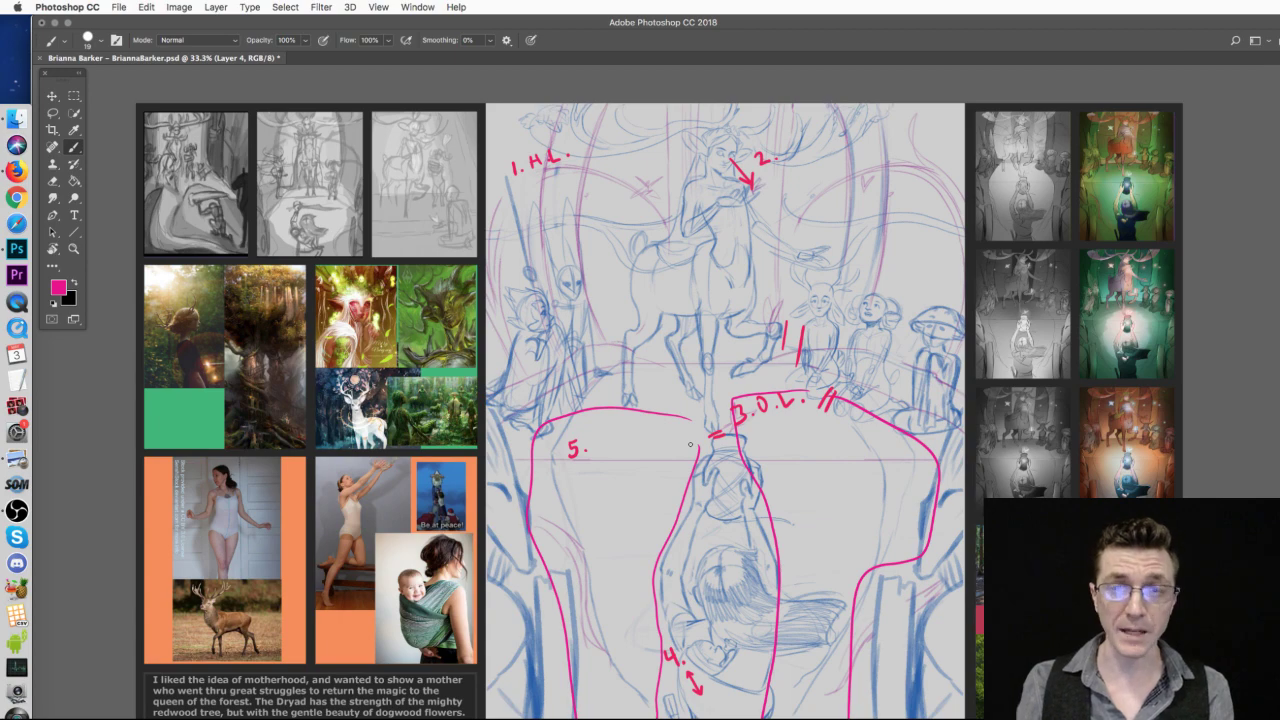
key(super+z)
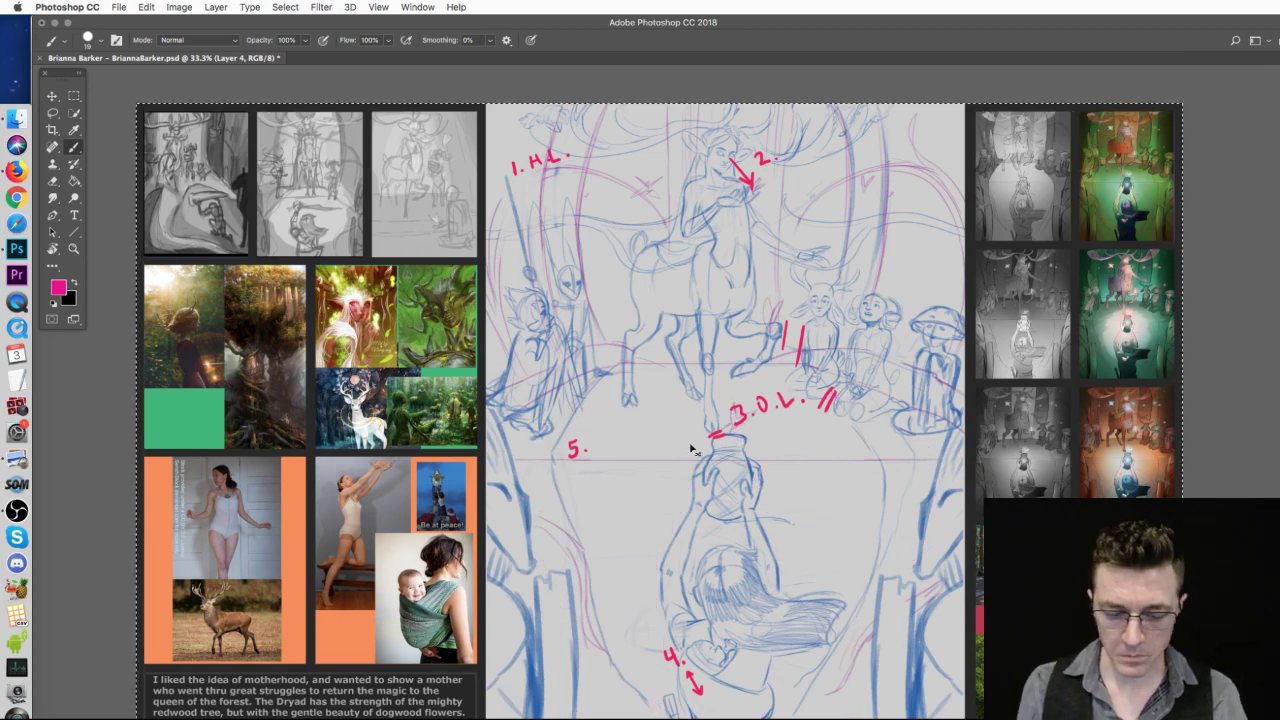
- Fade the original sketch, hide the numbered notes, and show the pink redraw layer
key(super+comma)
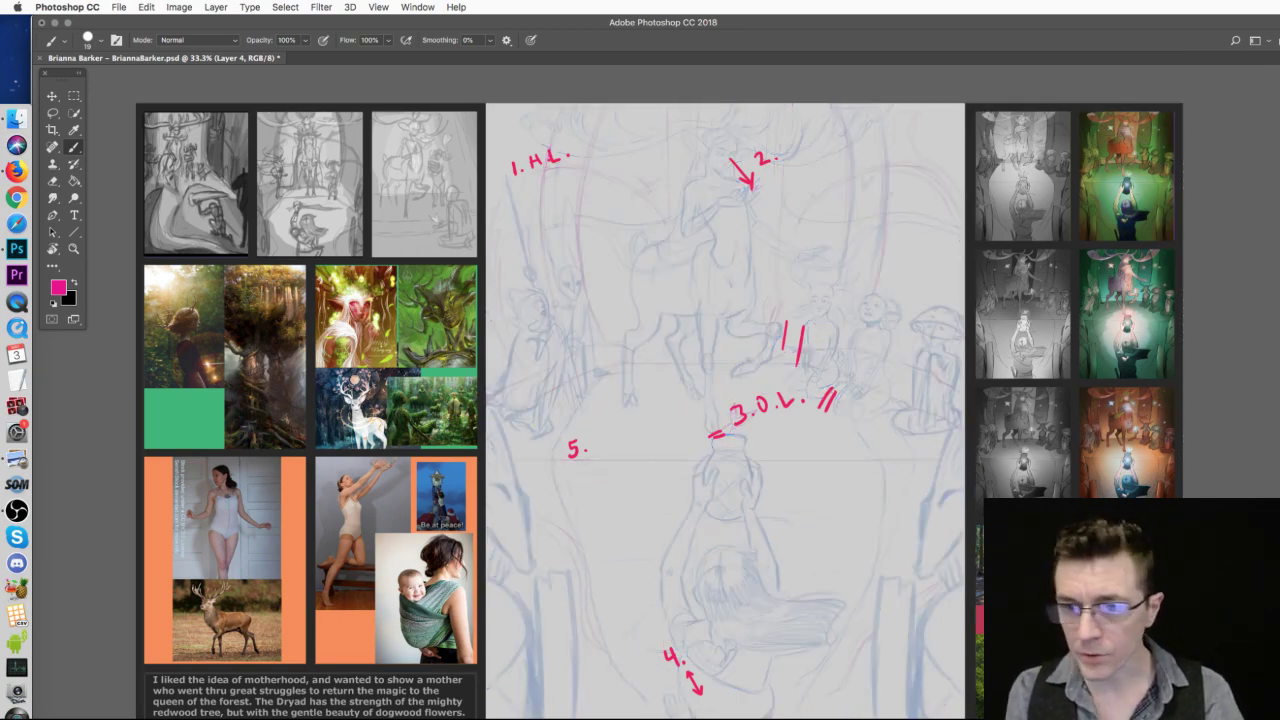
key(super+comma)
key(alt+bracketright)
key(super+comma)
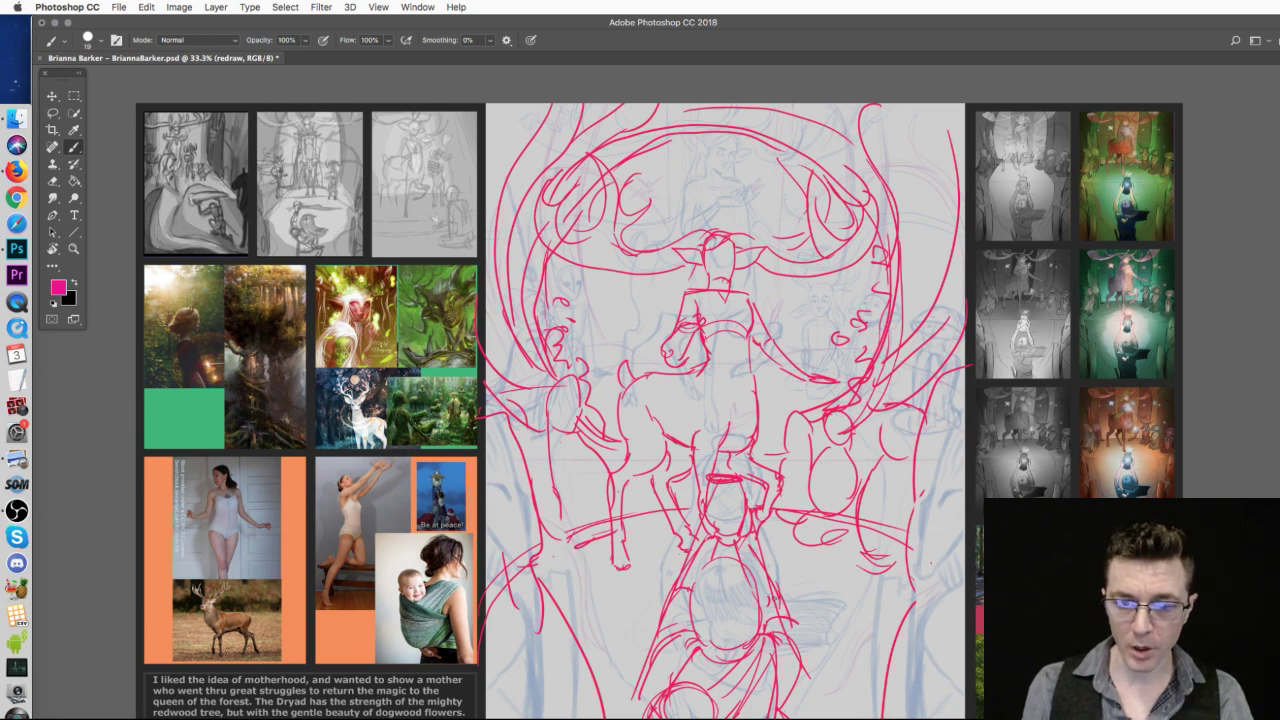
- Show the grey shading over the mother and vessel on top of the redraw, and take it away again
key(super+comma)
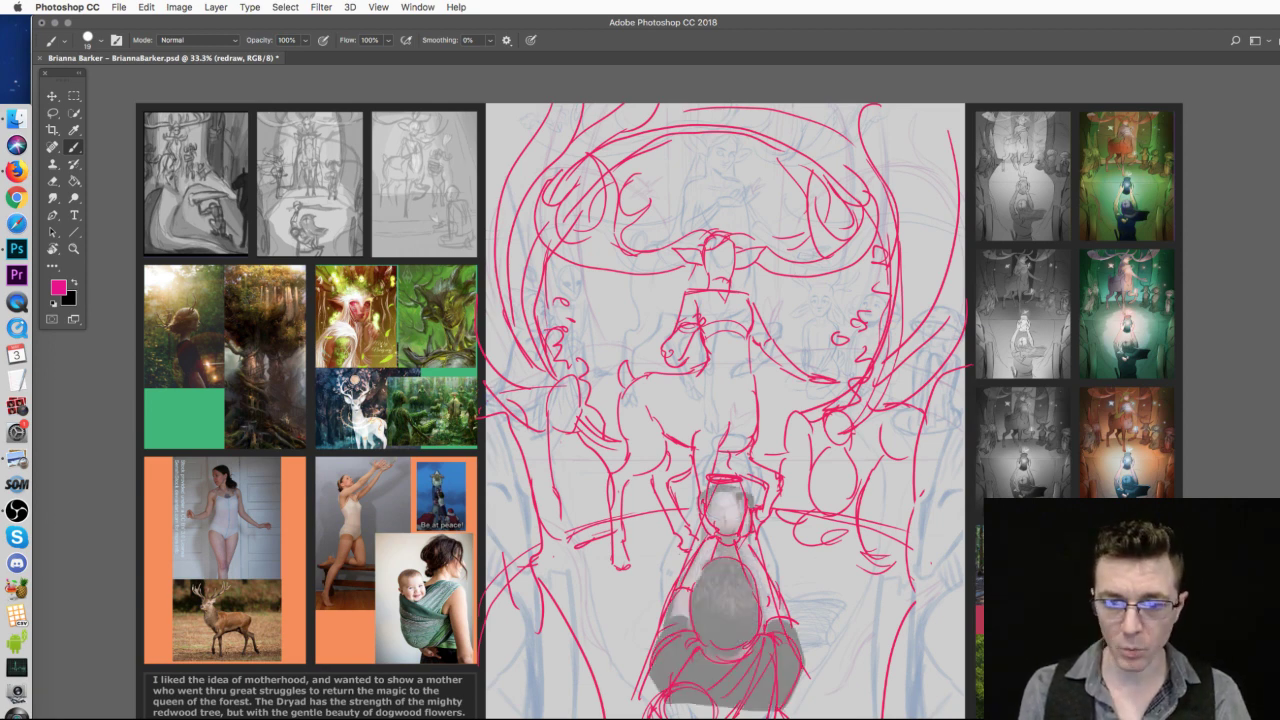
key(alt+bracketright)
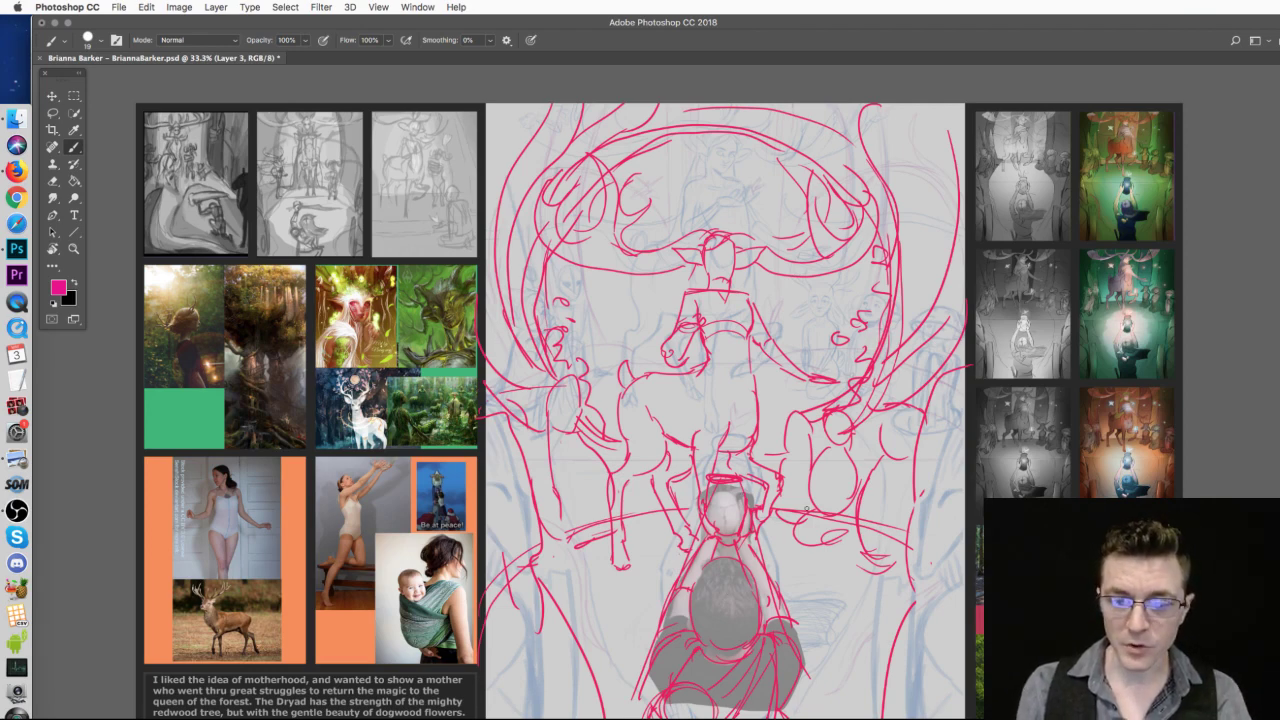
key(BackSpace)
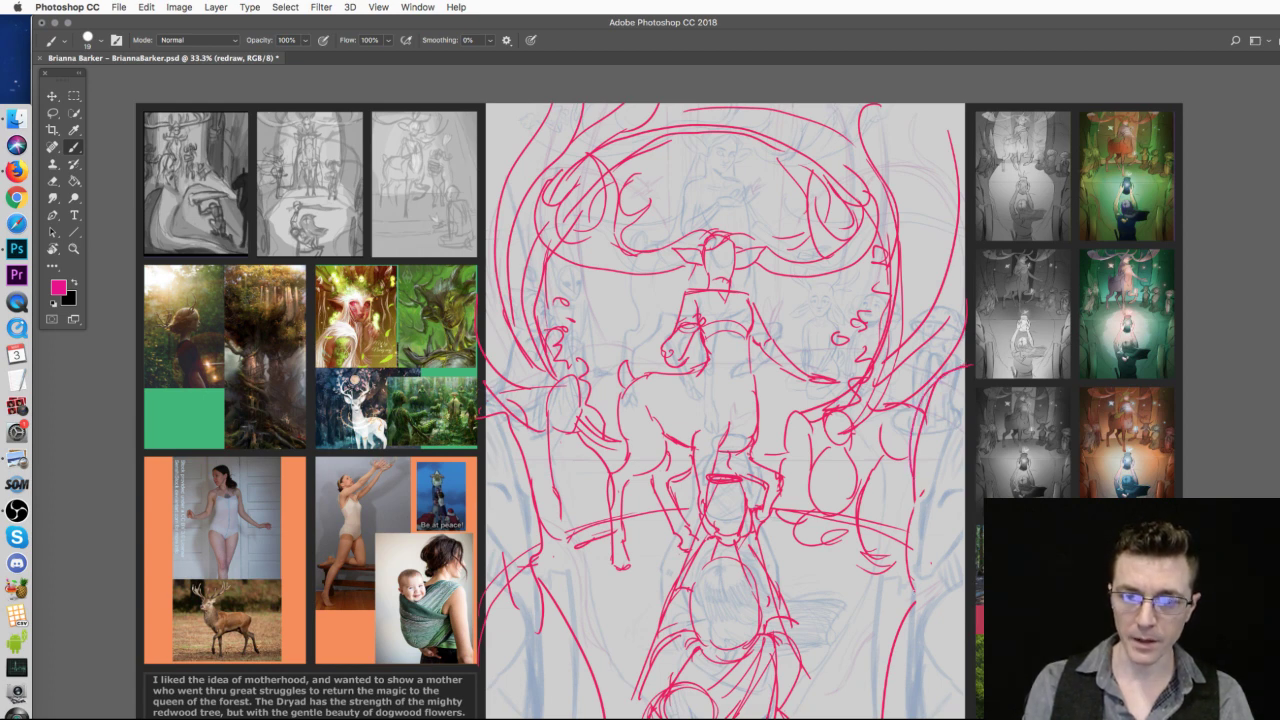
- Draw curved perspective arcs across the mother's head and lower body on the redraw, and undo them
drag(933, 492, 906, 501)
key(super+z)
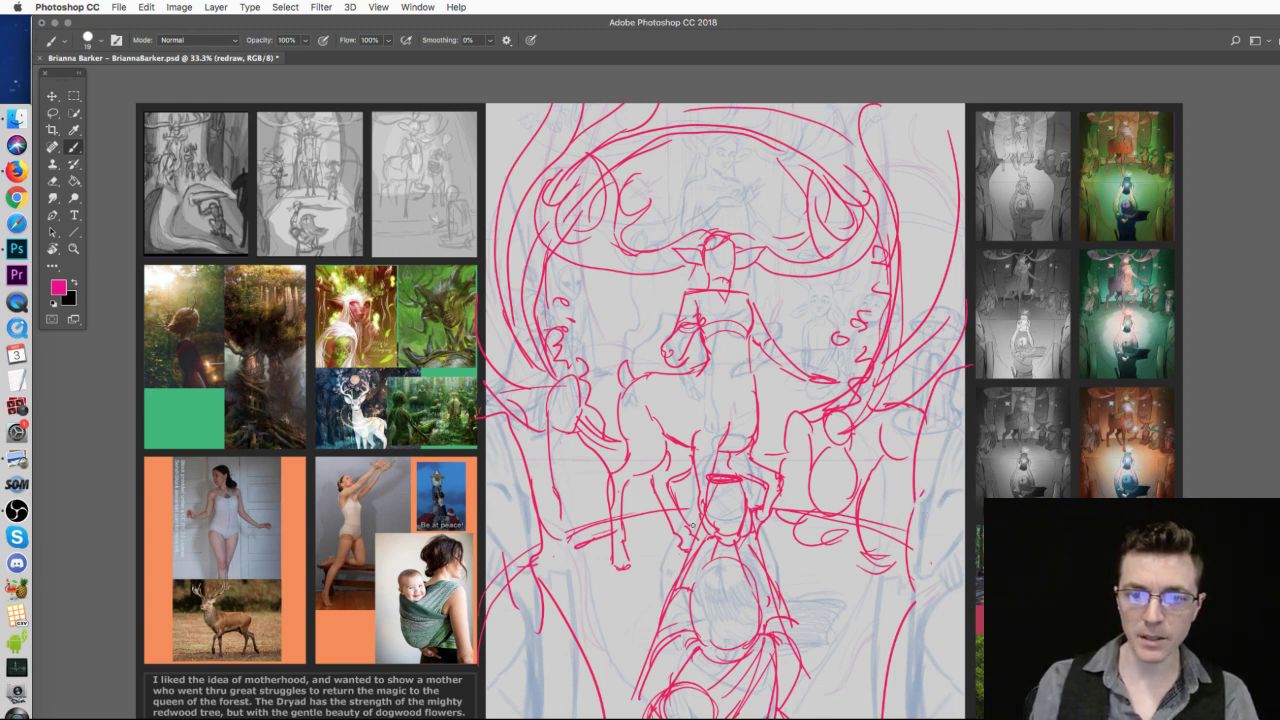
mouse_move(489, 628)
mouse_down()
mouse_move(729, 502)
mouse_move(972, 550)
mouse_up()
key(super+z)
mouse_move(563, 659)
mouse_down()
mouse_move(654, 577)
mouse_move(846, 589)
mouse_move(887, 644)
mouse_up()
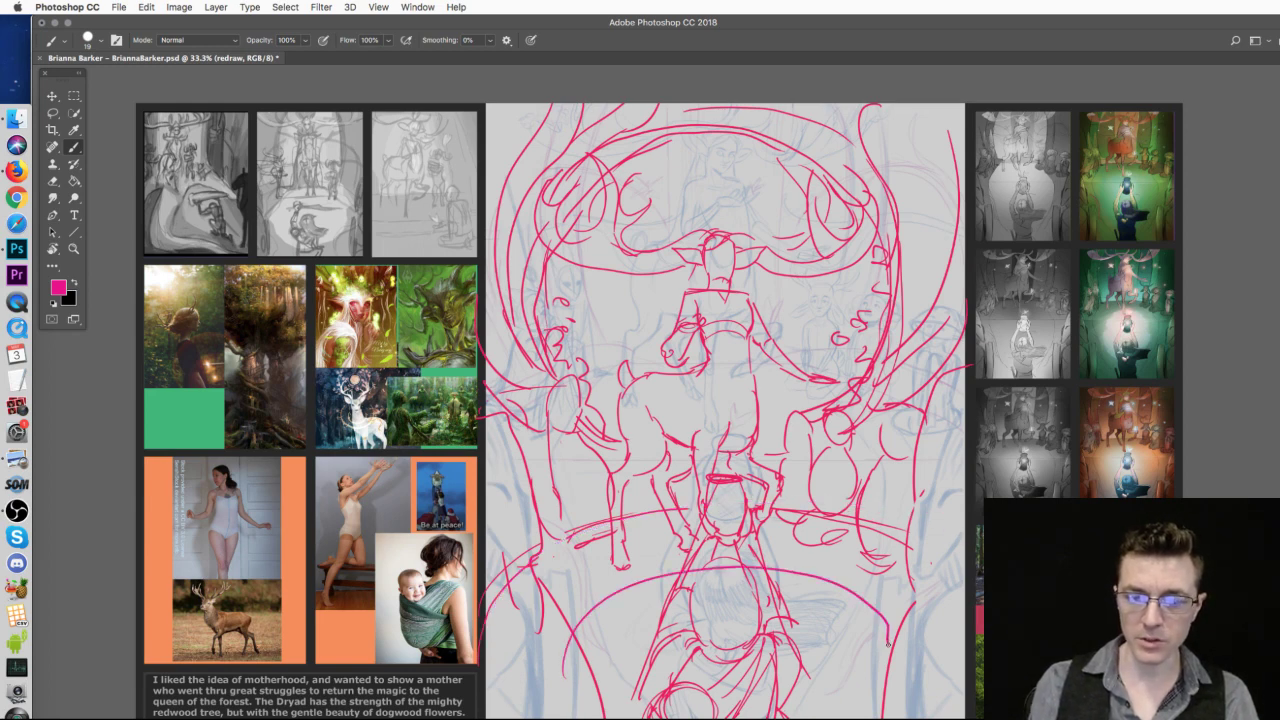
mouse_move(590, 714)
mouse_down()
mouse_move(871, 685)
mouse_move(908, 716)
mouse_up()
key(super+z)
mouse_move(602, 718)
mouse_down()
mouse_move(834, 676)
mouse_move(898, 716)
mouse_up()
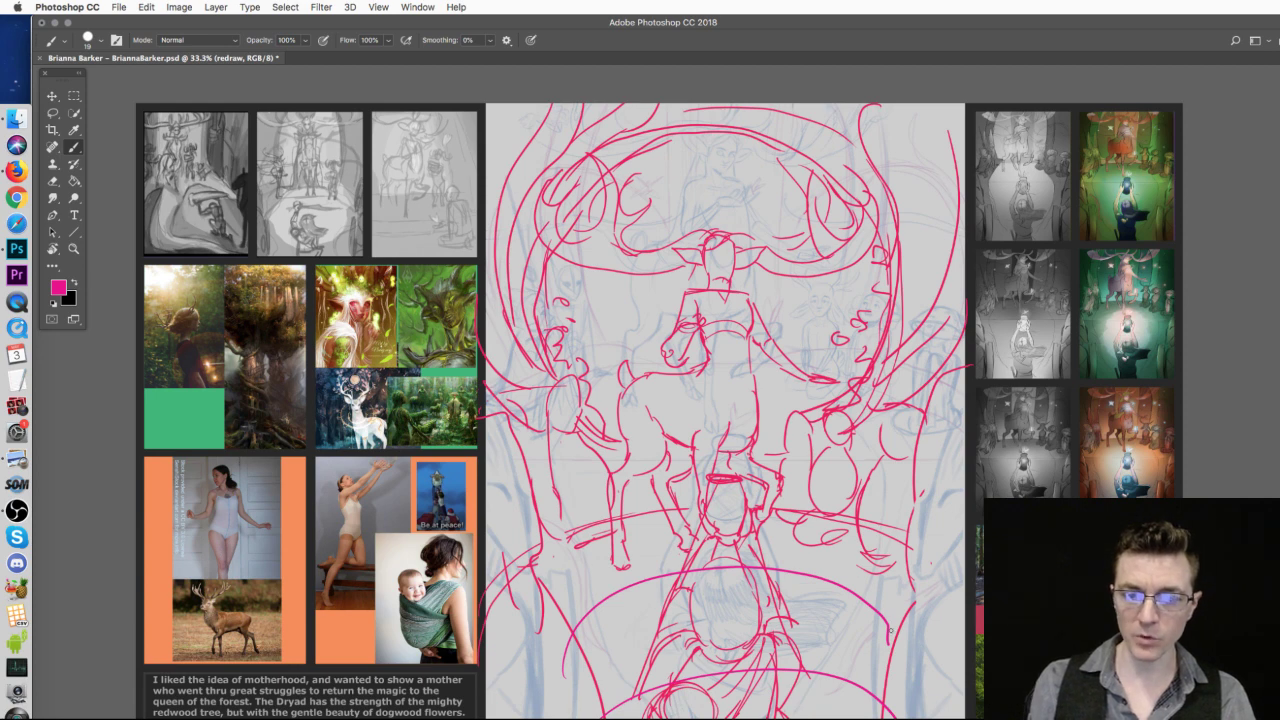
key(super+alt+z)
key(super+alt+z)
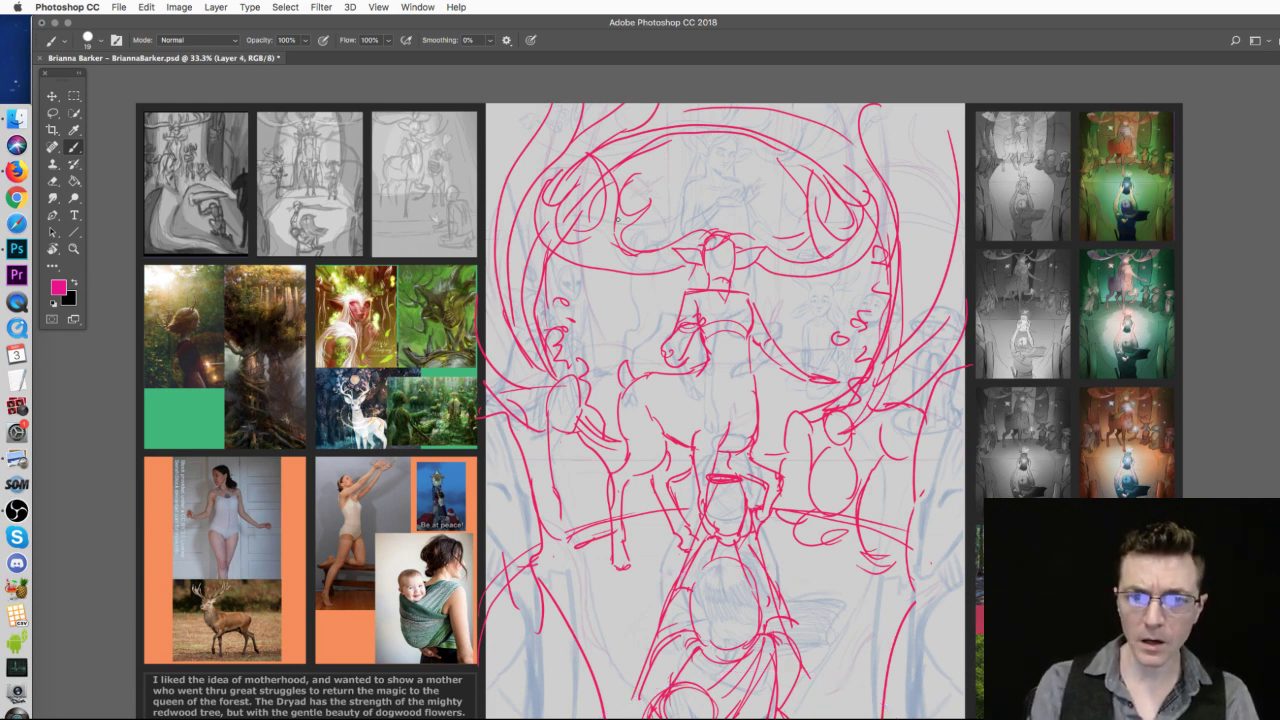
- Draw a straight pink arrow from the redrawn dryad's head down to the vessel on the annotation layer, and undo it
drag(742, 404, 736, 437)
key(super+alt+z)
drag(722, 256, 728, 468)
mouse_move(722, 455)
mouse_down()
mouse_move(748, 432)
mouse_move(733, 455)
mouse_up()
key(super+alt+z)
key(super+alt+z)
key(super+alt+z)
key(super+alt+z)
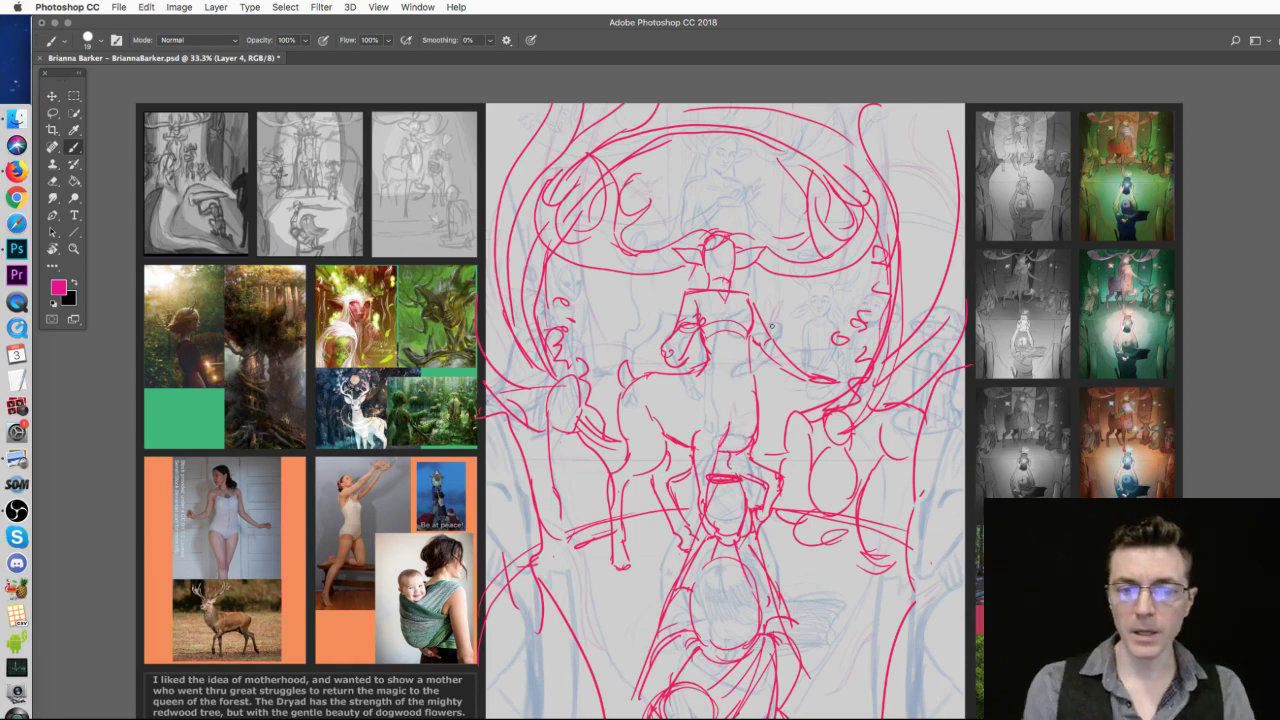
- Mark the redrawn dryad's shoulder and outstretched hand with small pink strokes, and undo them
drag(681, 291, 676, 304)
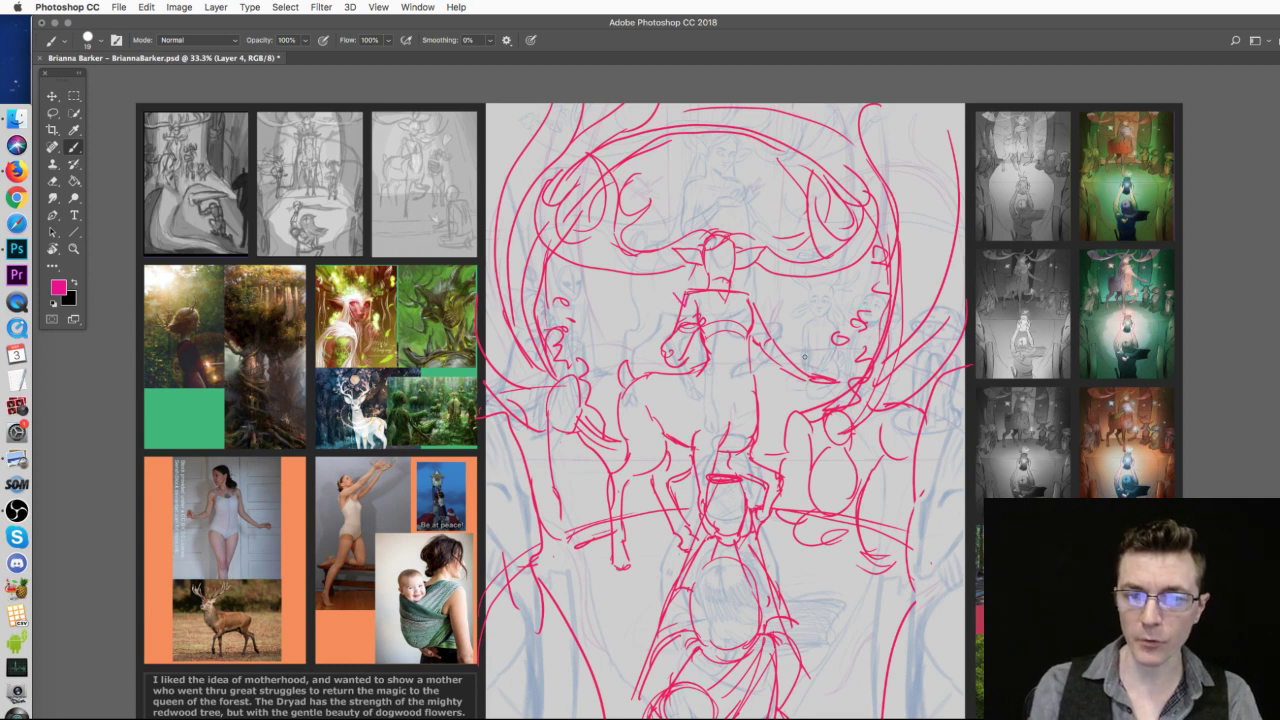
drag(808, 349, 822, 352)
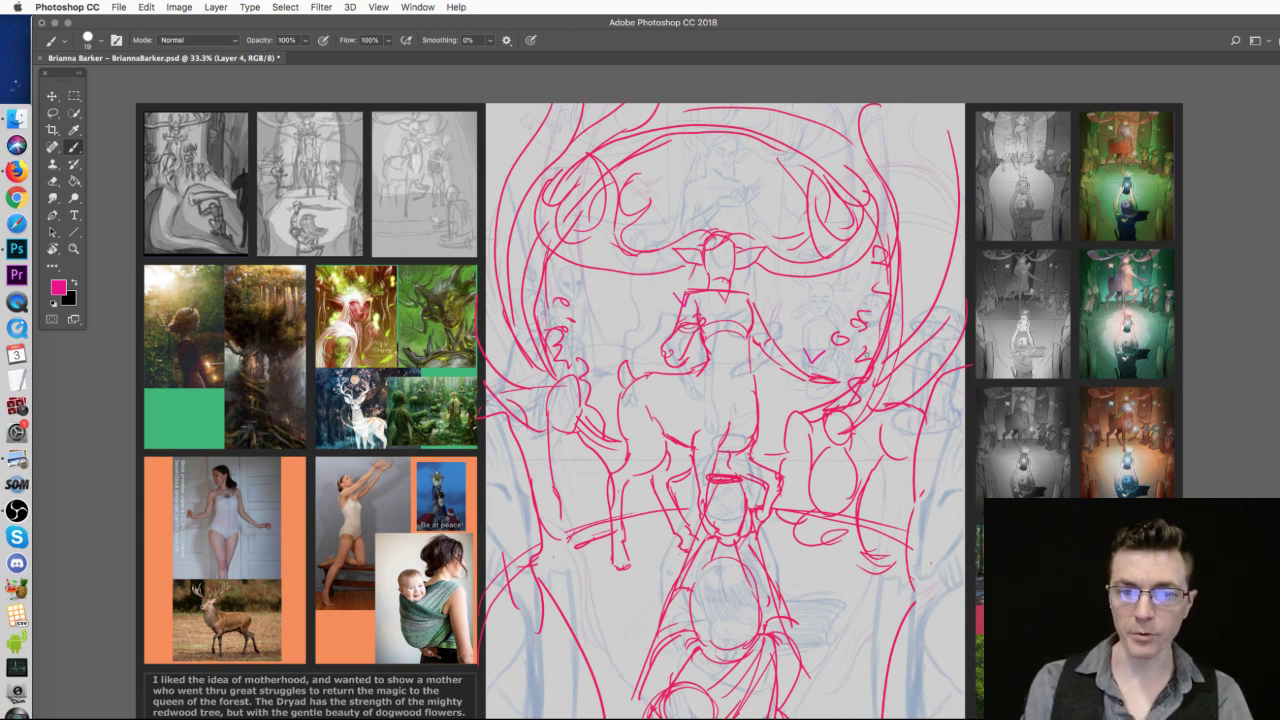
key(ctrl+z)
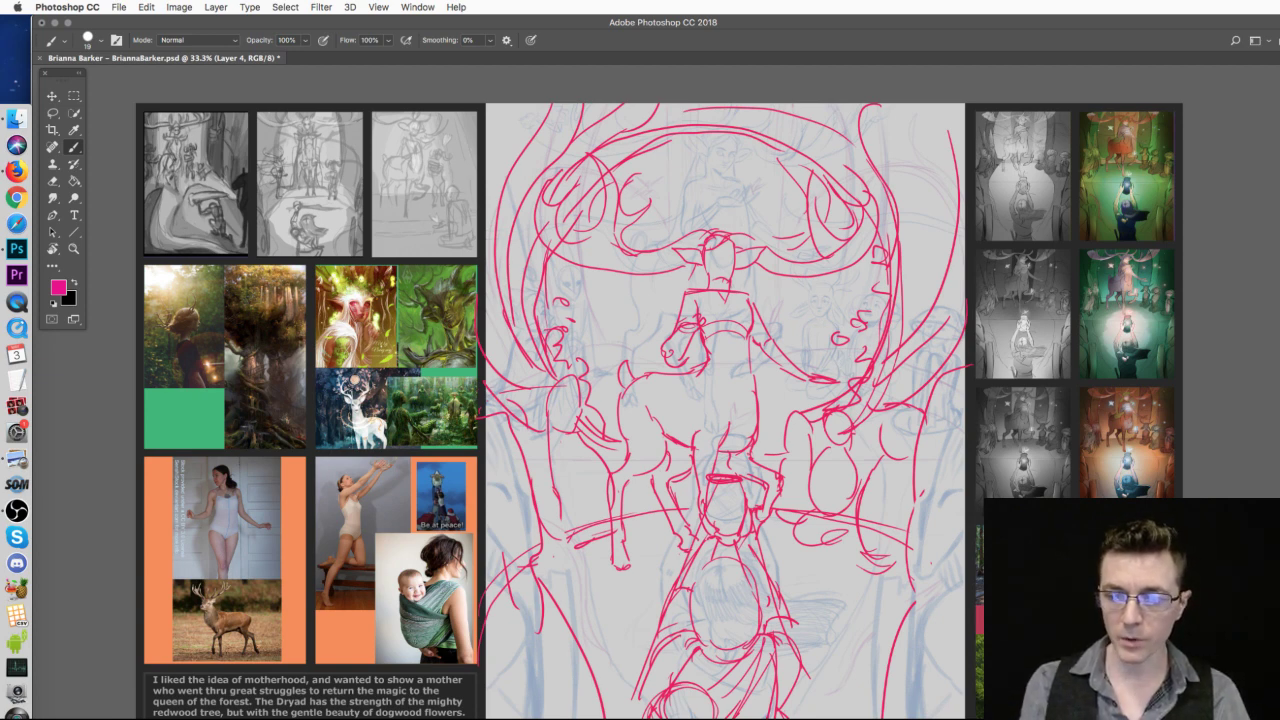
- Draw a loop around the redrawn dryad's upper body and arms plus strokes over both antlers, undoing each
mouse_move(694, 164)
mouse_down()
mouse_move(761, 196)
mouse_move(864, 339)
mouse_move(736, 326)
mouse_move(581, 336)
mouse_move(589, 236)
mouse_move(720, 160)
mouse_up()
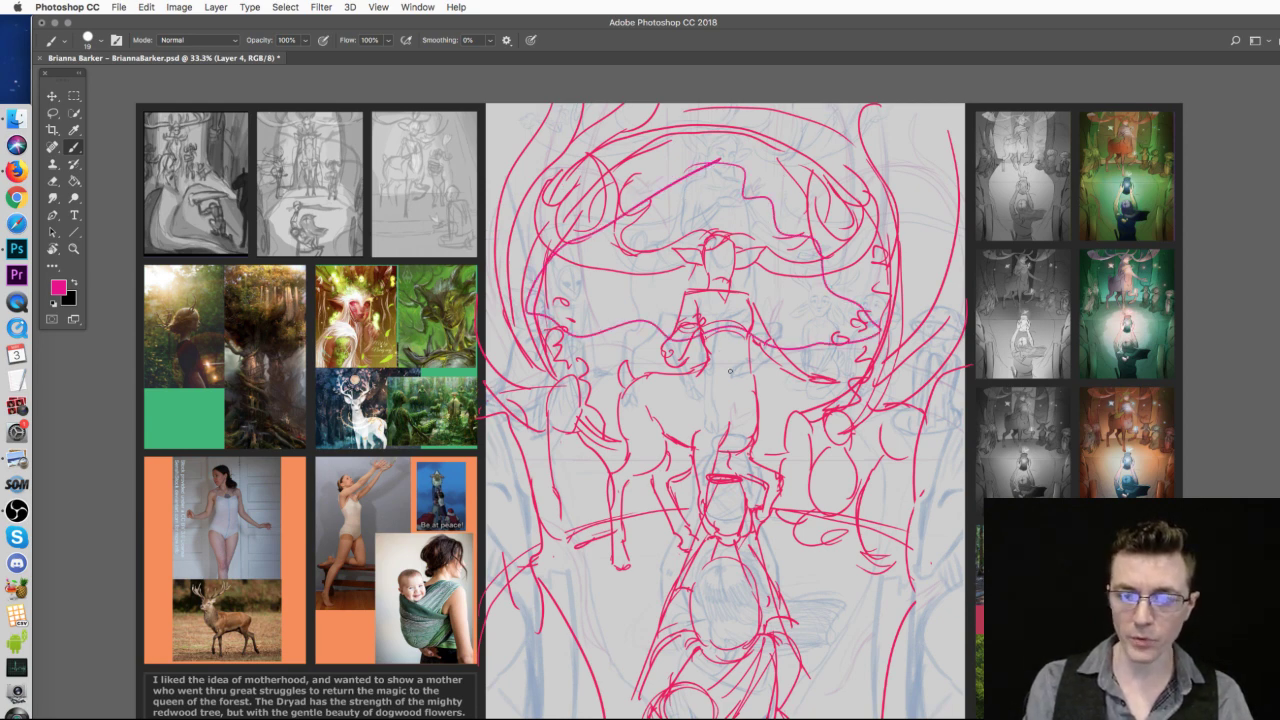
key(super+z)
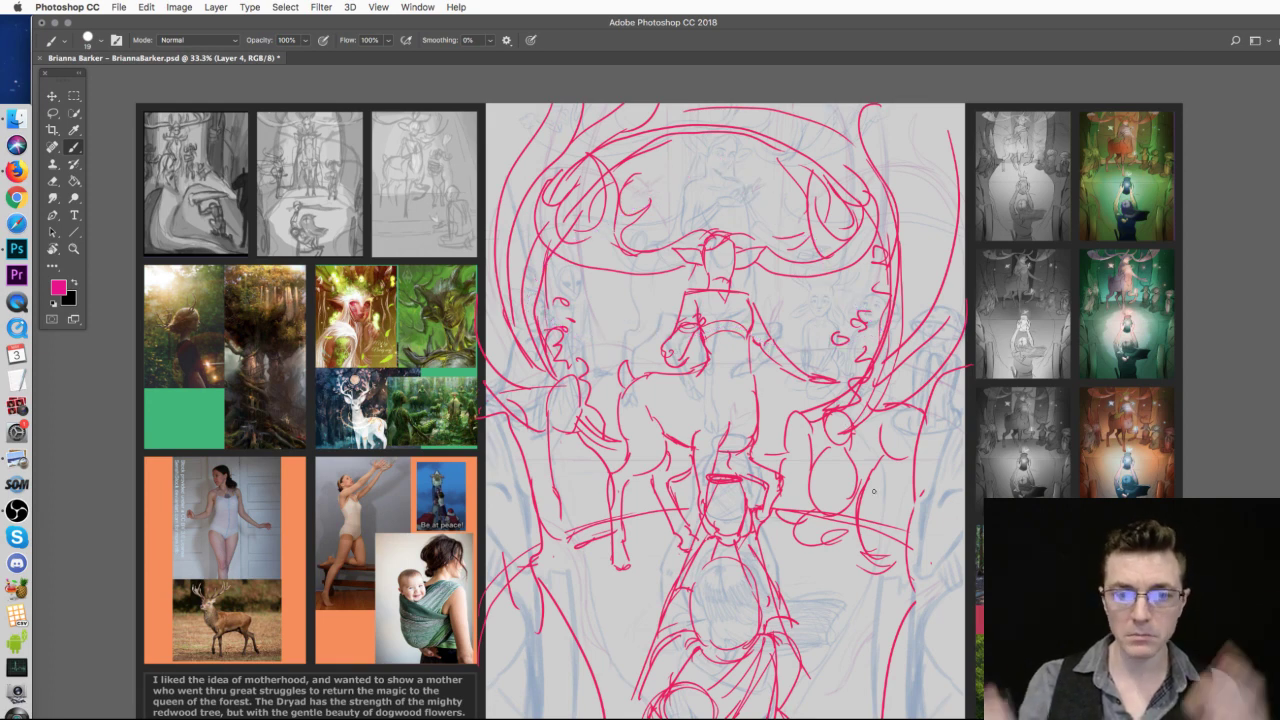
mouse_move(537, 194)
mouse_down()
mouse_move(588, 139)
mouse_move(629, 131)
mouse_move(659, 156)
mouse_move(650, 201)
mouse_move(571, 205)
mouse_move(547, 229)
mouse_move(575, 240)
mouse_up()
key(super+z)
mouse_move(782, 178)
mouse_down()
mouse_move(858, 152)
mouse_move(952, 195)
mouse_move(774, 185)
mouse_move(848, 177)
mouse_up()
key(super+z)
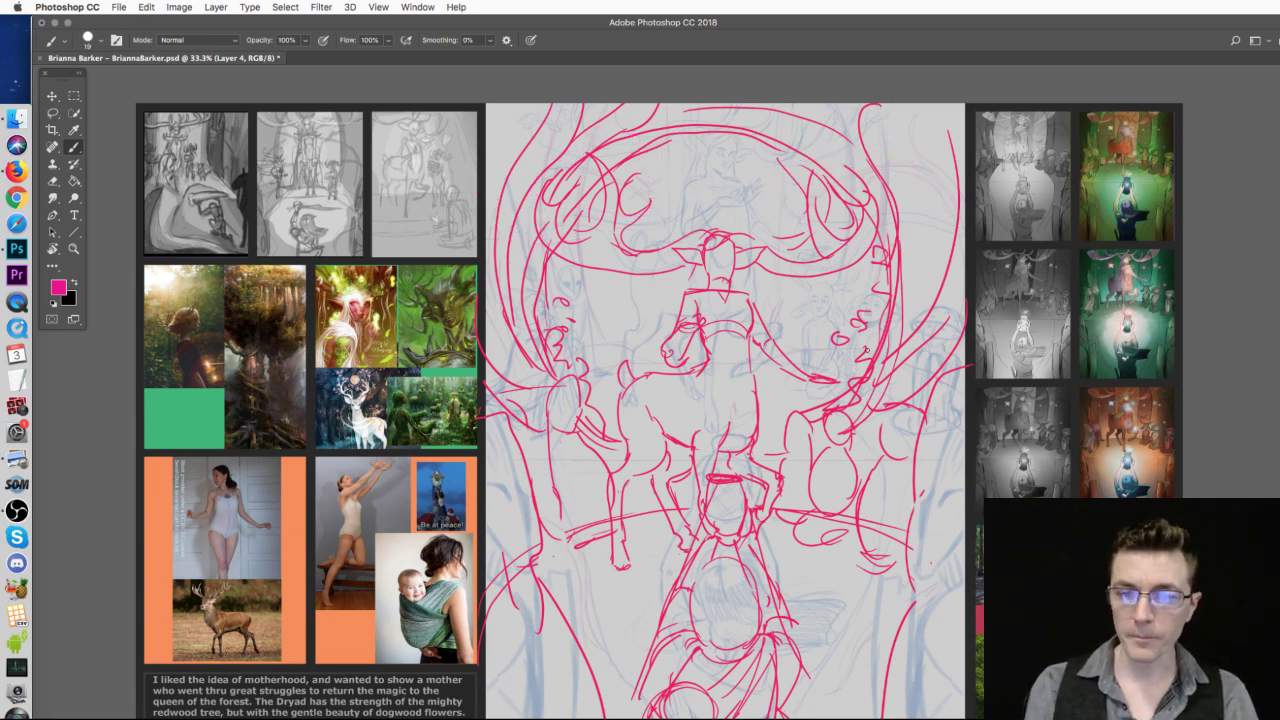
- Sketch small pink curls and curved marks over the attendant figures on both sides of the redraw, undoing stray strokes
mouse_move(893, 335)
mouse_down()
mouse_move(884, 220)
mouse_move(822, 402)
mouse_up()
key(super+z)
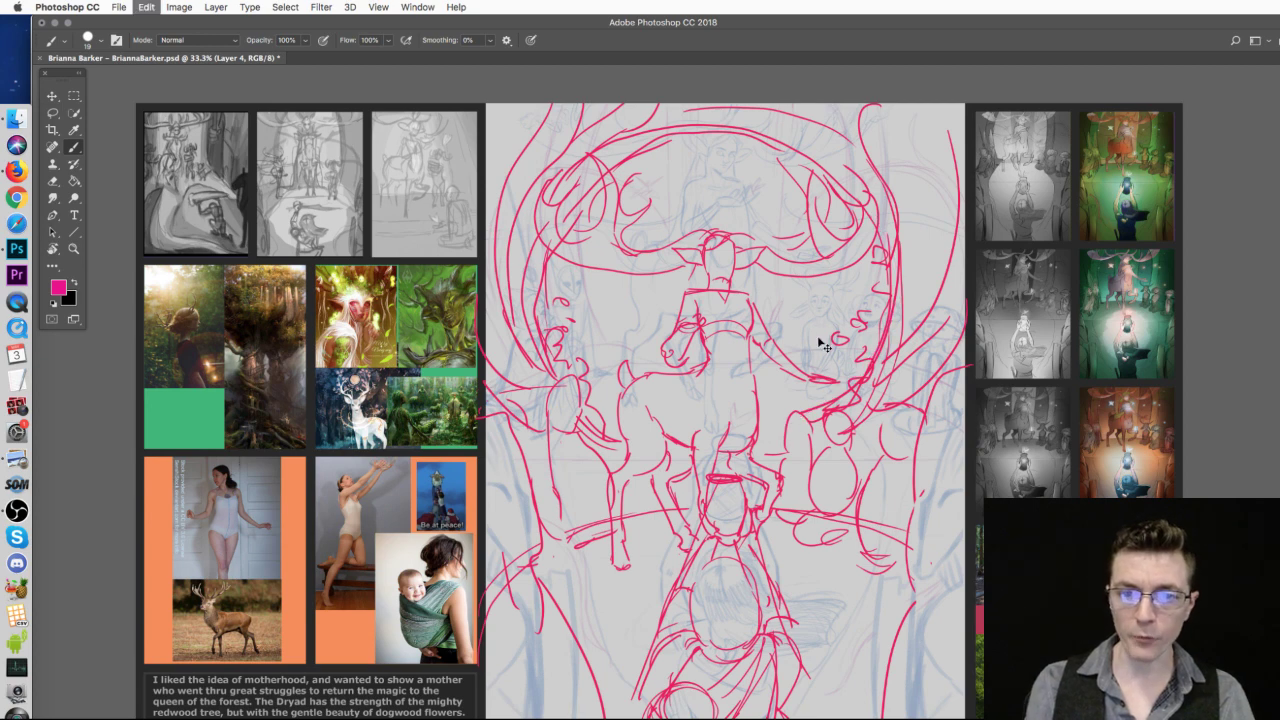
mouse_move(905, 298)
mouse_down()
mouse_move(888, 330)
mouse_move(862, 294)
mouse_move(874, 294)
mouse_move(886, 352)
mouse_move(892, 238)
mouse_up()
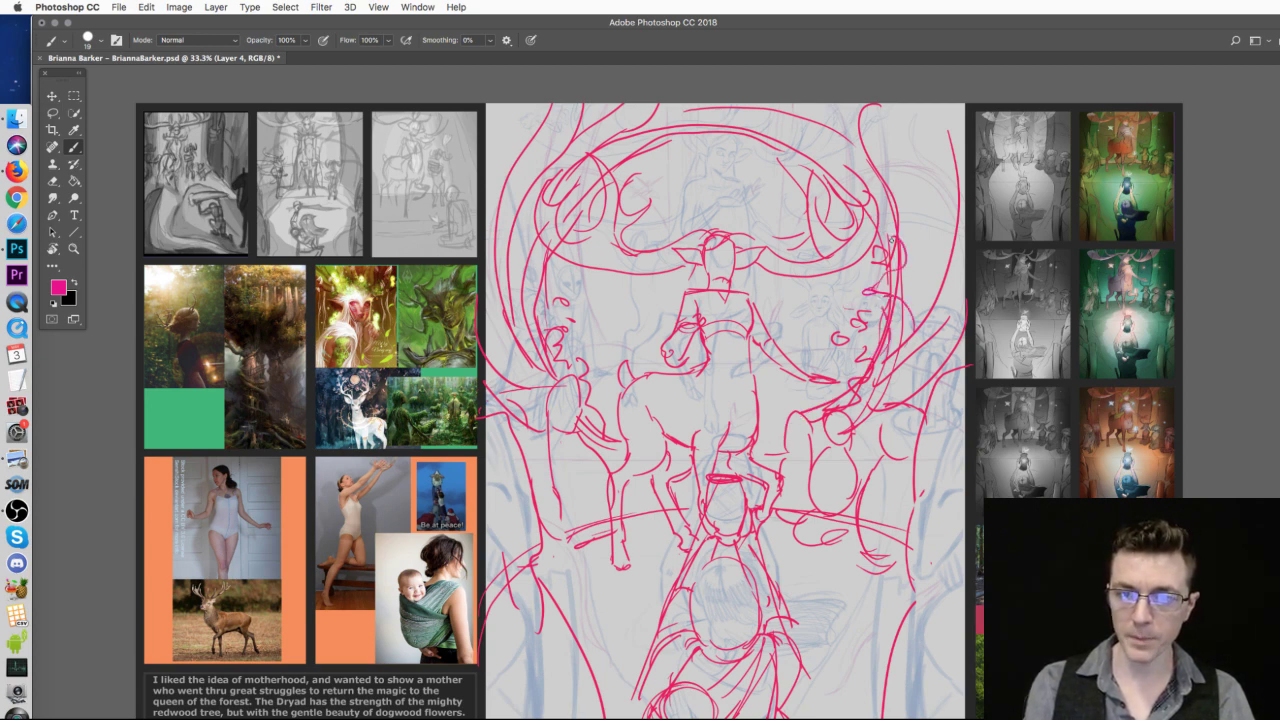
mouse_move(862, 330)
mouse_down()
mouse_move(856, 352)
mouse_move(813, 336)
mouse_move(818, 384)
mouse_move(766, 412)
mouse_up()
drag(588, 346, 564, 357)
drag(520, 310, 492, 294)
drag(532, 230, 500, 254)
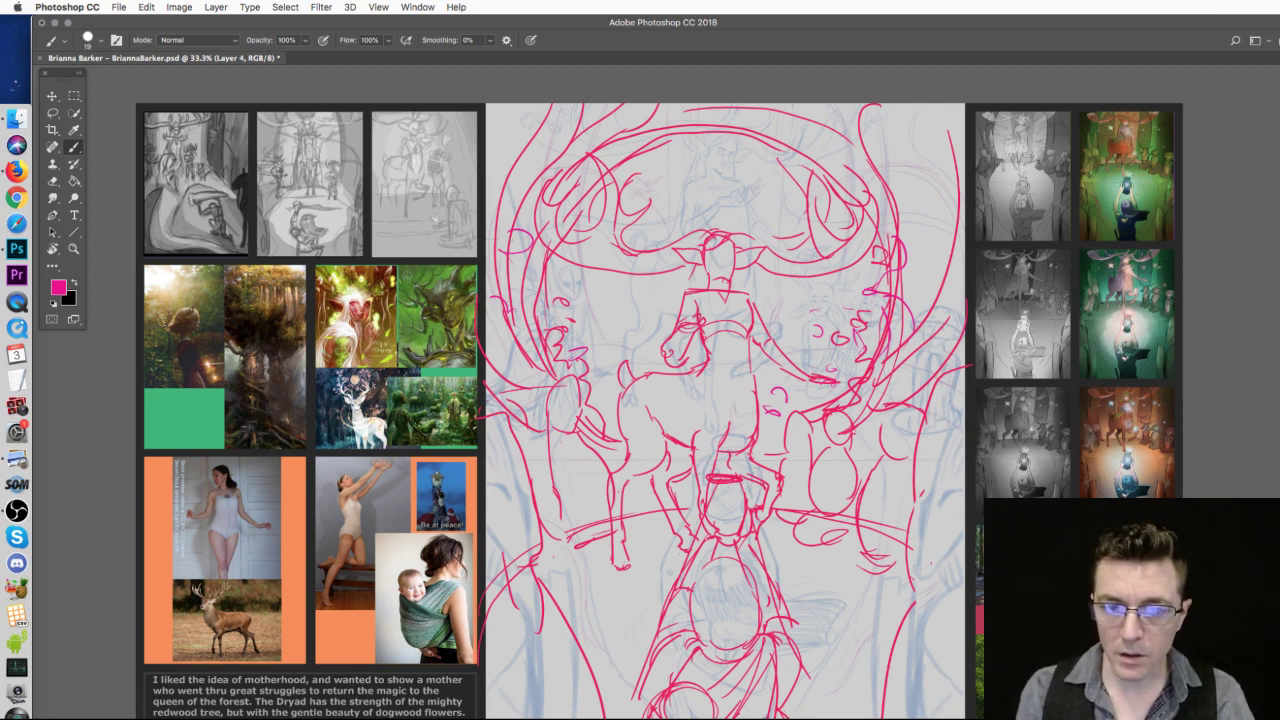
mouse_move(584, 458)
mouse_down()
mouse_move(612, 484)
mouse_move(616, 466)
mouse_up()
key(ctrl+z)
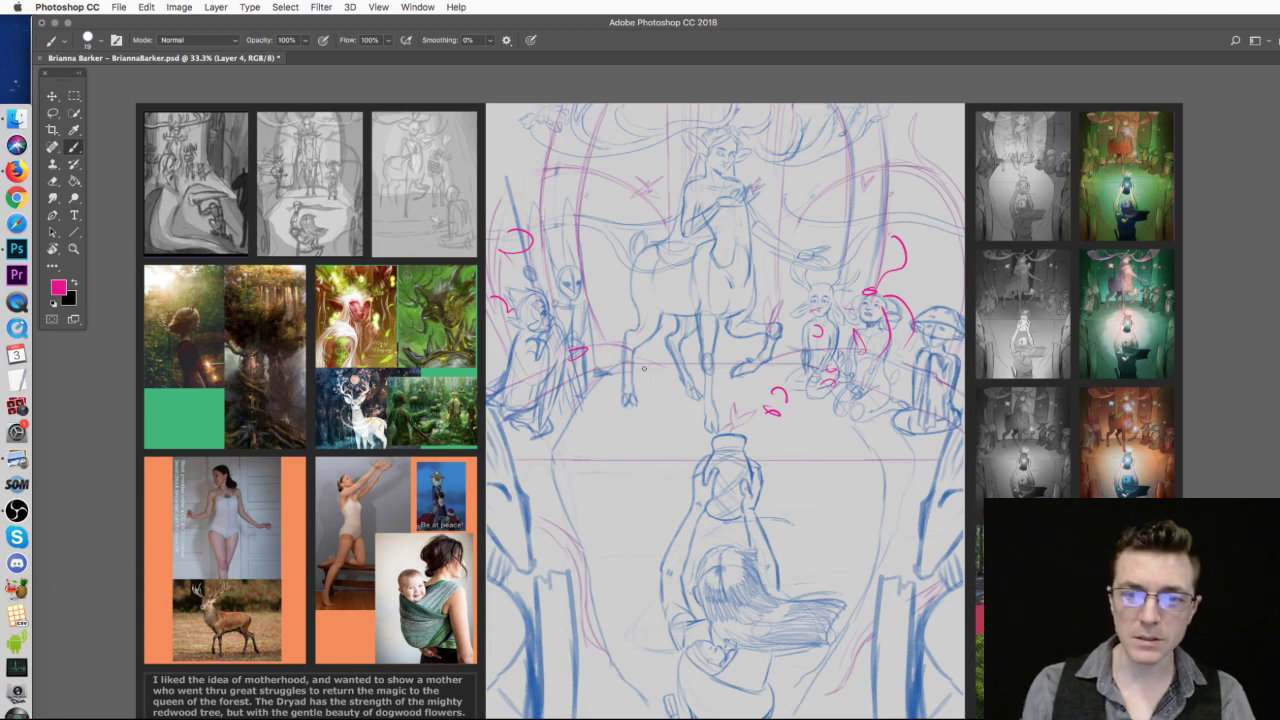
- Outline the centaur dryad's rear hind leg and hoof in pink on the blue redraw
mouse_move(629, 292)
mouse_down()
mouse_move(626, 337)
mouse_move(646, 352)
mouse_move(622, 386)
mouse_up()
mouse_move(627, 340)
mouse_down()
mouse_move(618, 404)
mouse_move(632, 408)
mouse_up()
mouse_move(617, 413)
mouse_down()
mouse_move(631, 425)
mouse_move(618, 420)
mouse_up()
- Handwrite the notes "JAW" and "Pastoral" in pink beside the dryad's outstretched arm
drag(812, 206, 826, 205)
drag(823, 205, 814, 220)
mouse_move(830, 222)
mouse_down()
mouse_move(838, 204)
mouse_move(846, 222)
mouse_up()
drag(833, 214, 844, 214)
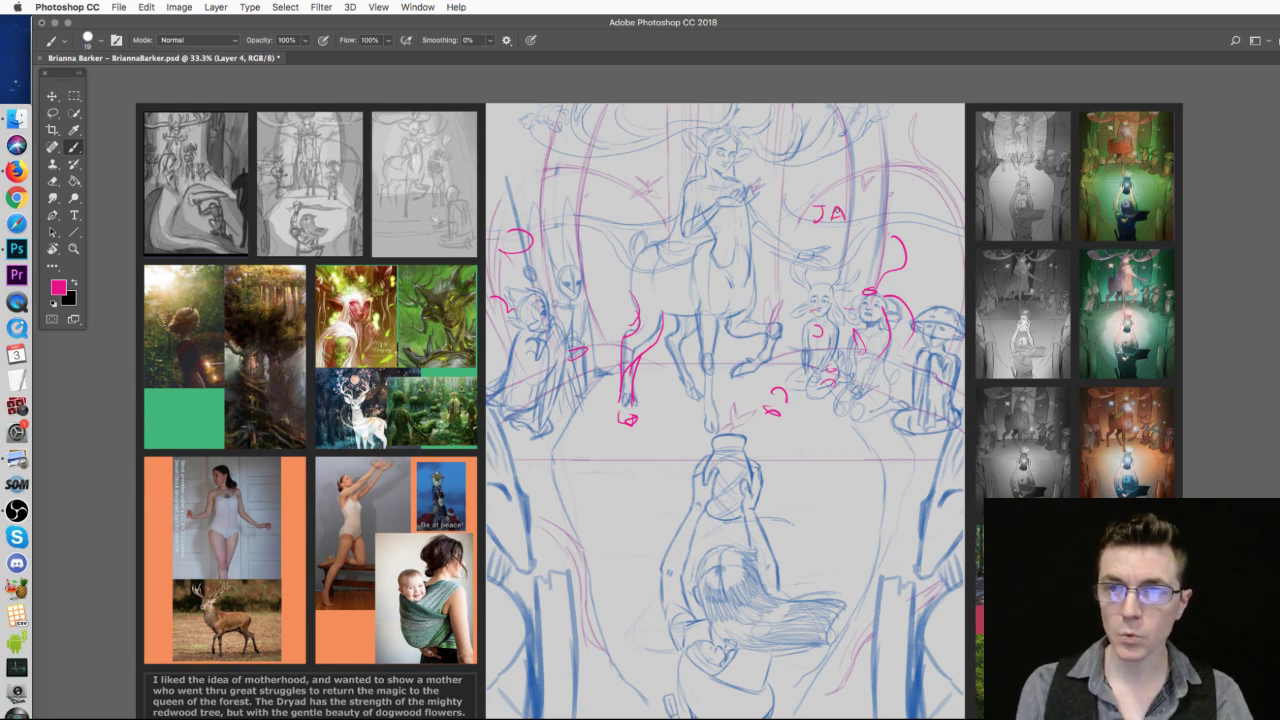
drag(847, 206, 868, 205)
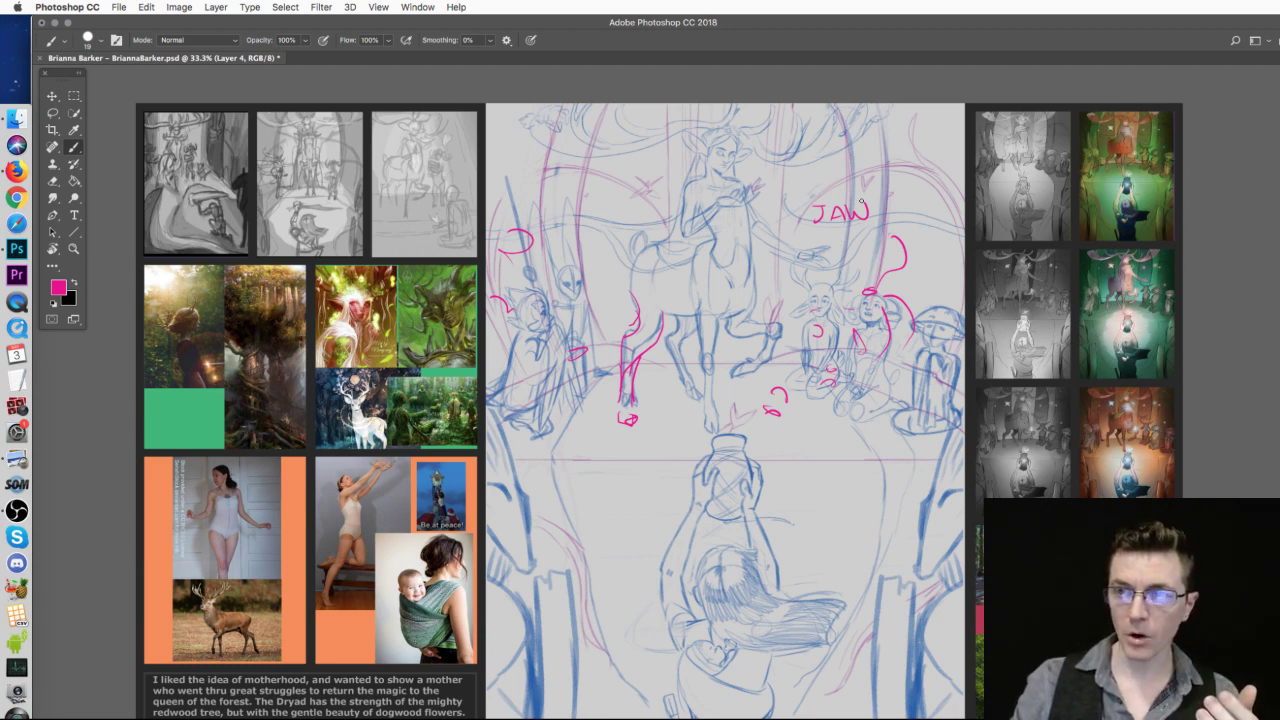
mouse_move(828, 187)
mouse_down()
mouse_move(834, 172)
mouse_move(865, 180)
mouse_up()
mouse_move(880, 148)
mouse_down()
mouse_move(884, 176)
mouse_move(892, 157)
mouse_up()
drag(896, 166, 952, 138)
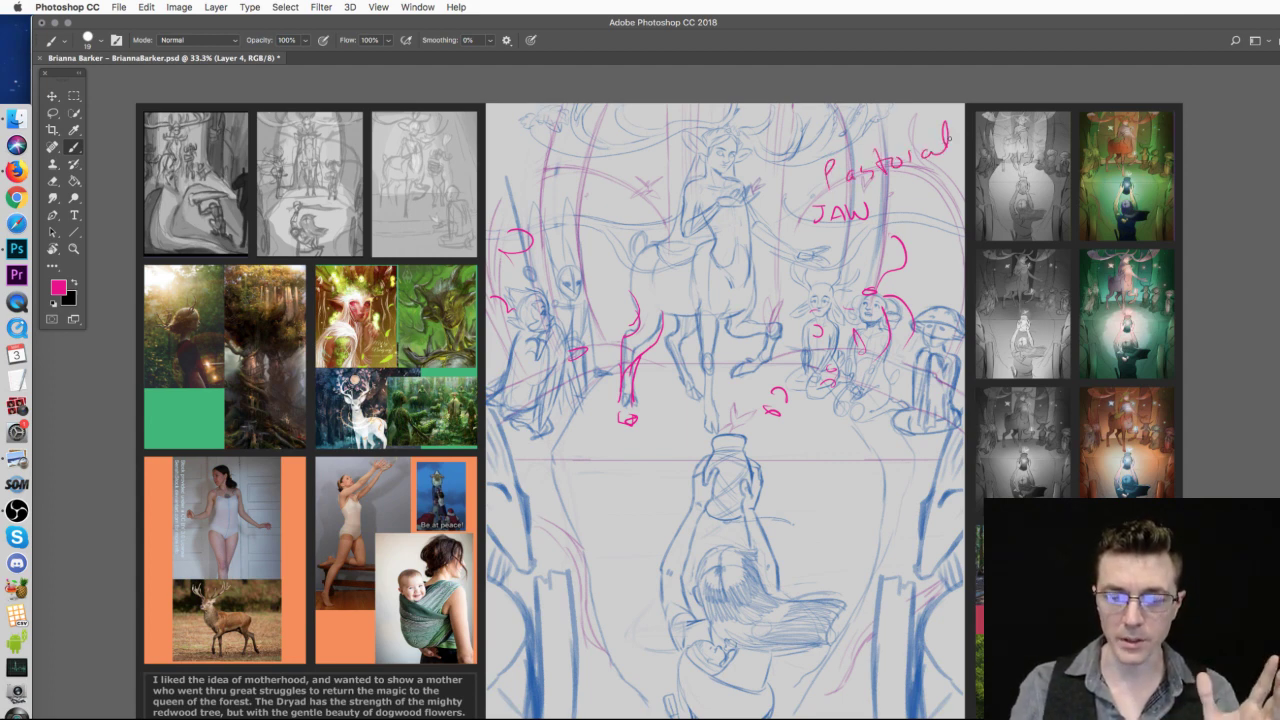
key(super+a)
key(super+BackSpace)
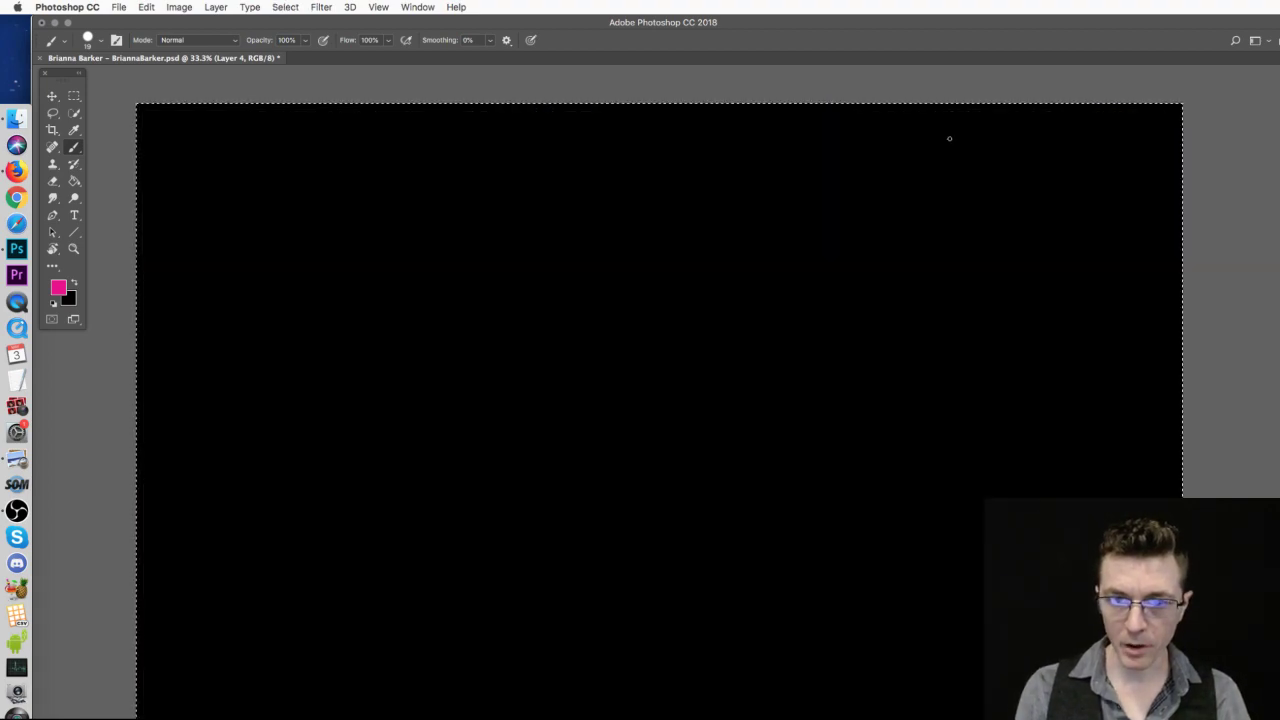
key(super+z)
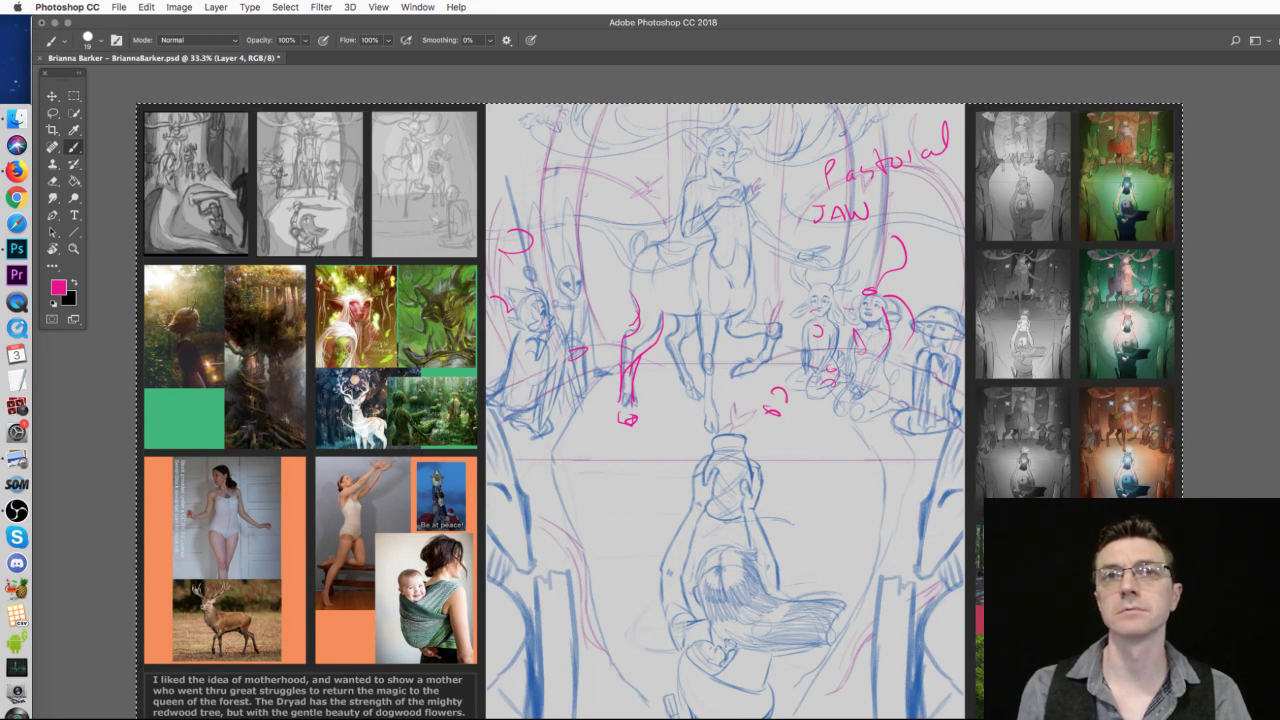
key(super+d)
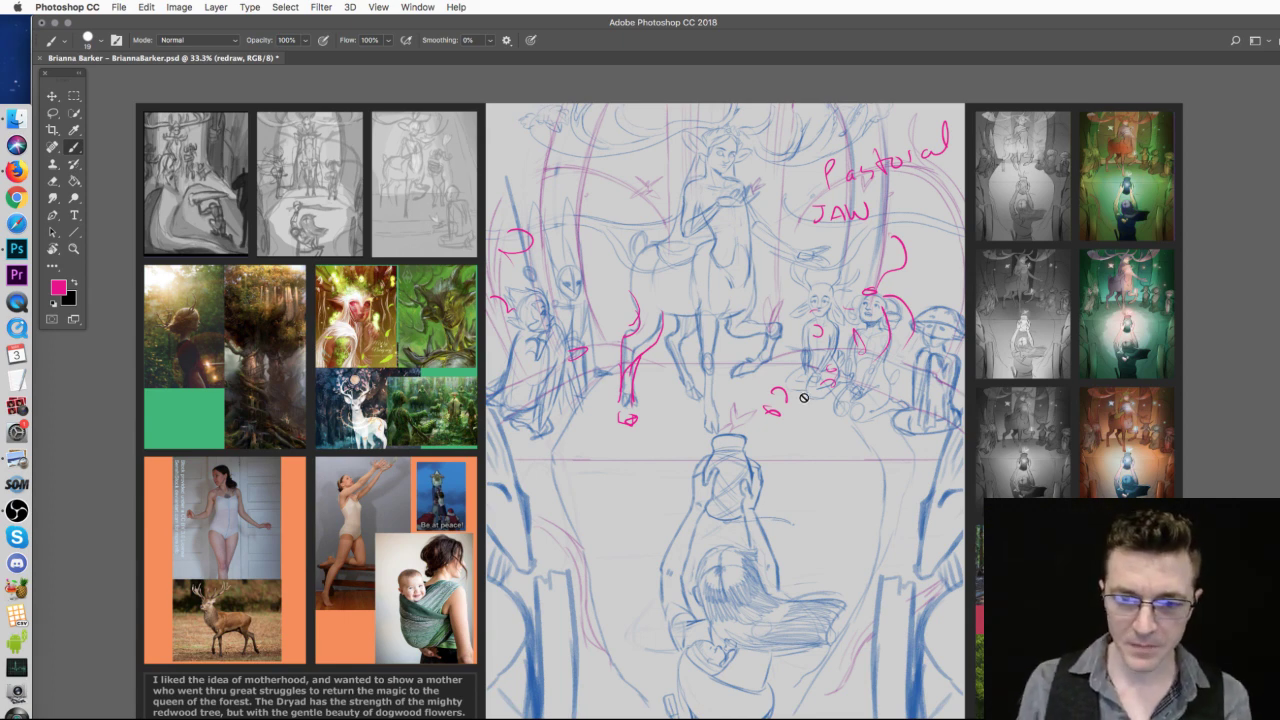
- Close the annotated centaur dryad submission without saving the changes
key(v)
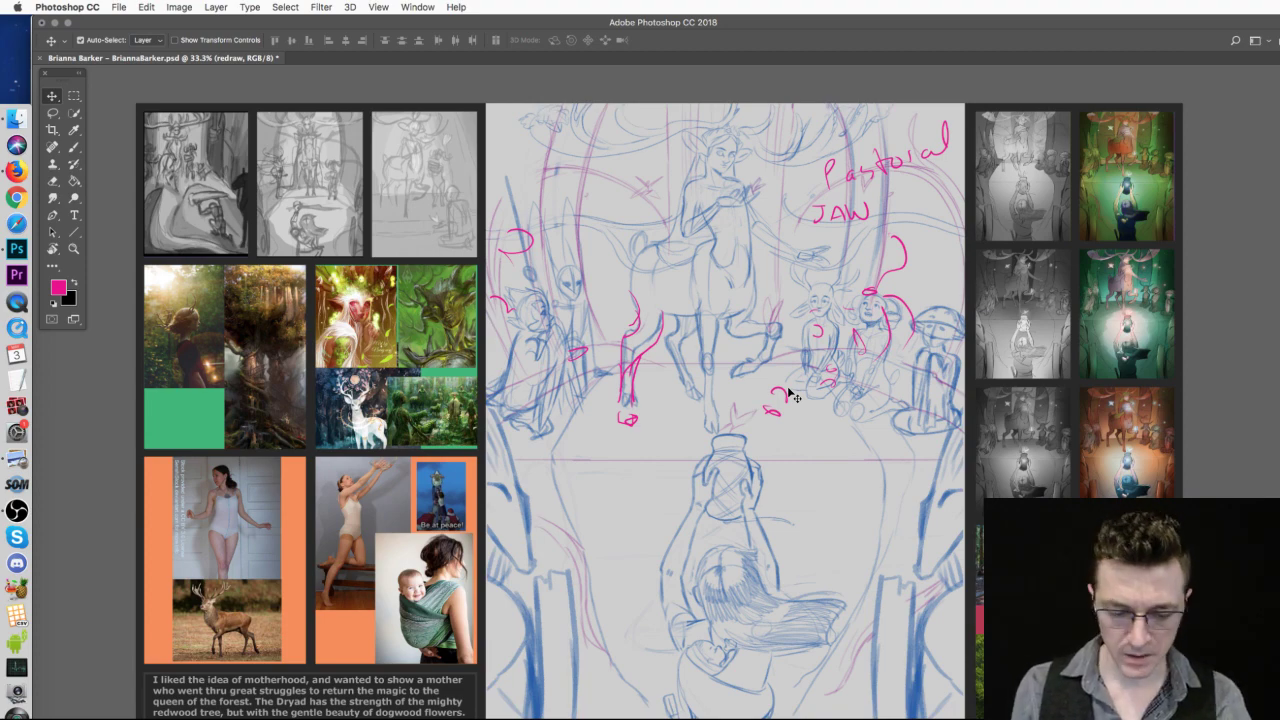
key(super+w)
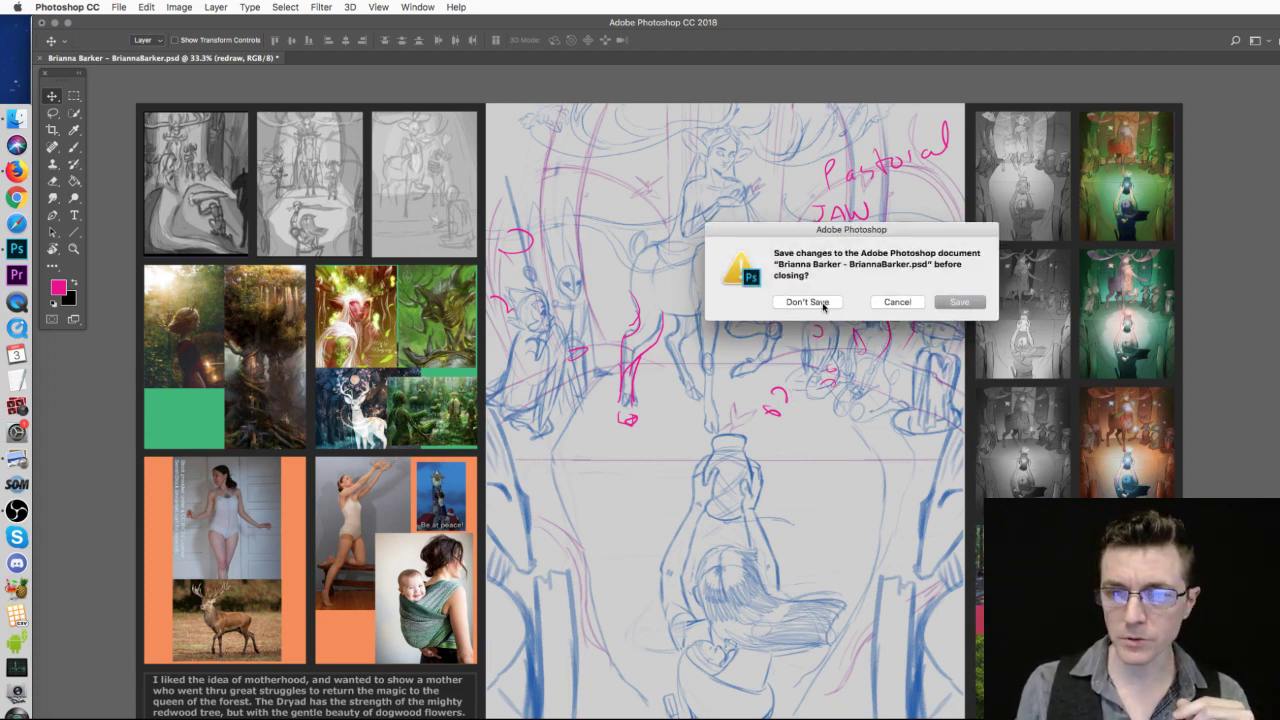
click(824, 304)
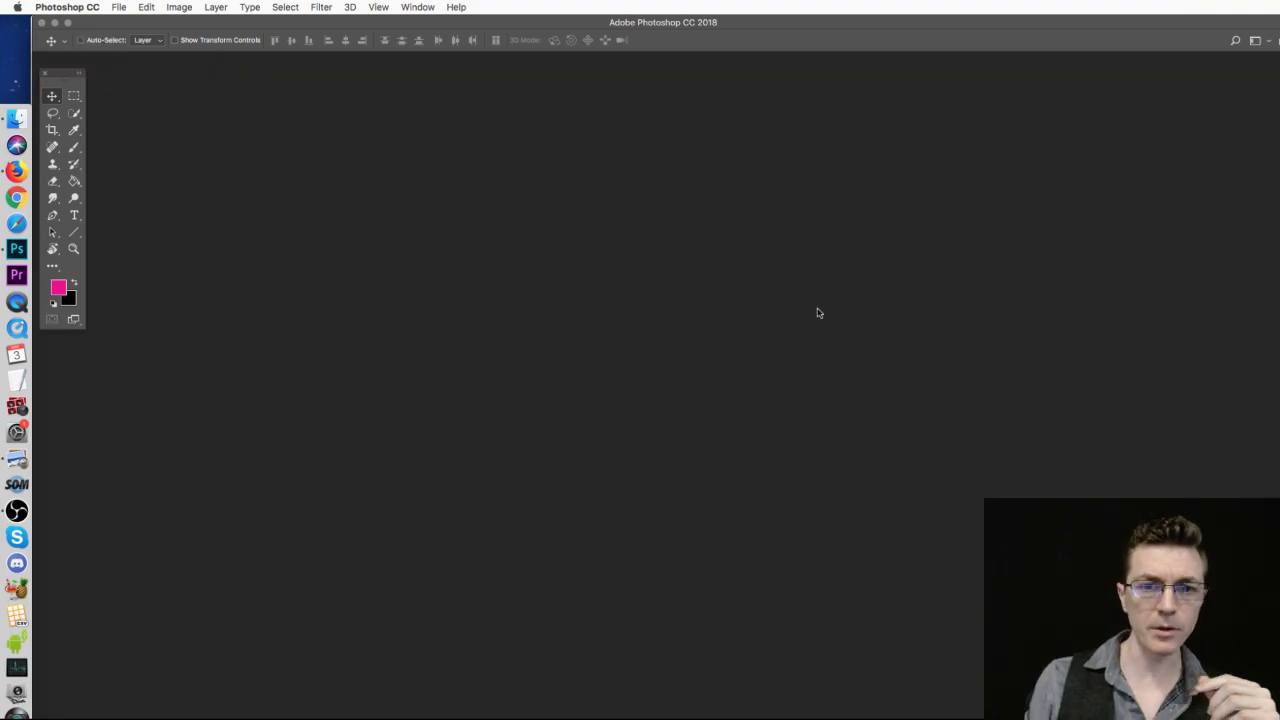
- Switch to Finder and open the submission PSD showing the enthroned woman with a sword in Adobe Photoshop CC 2018
click(10, 120)
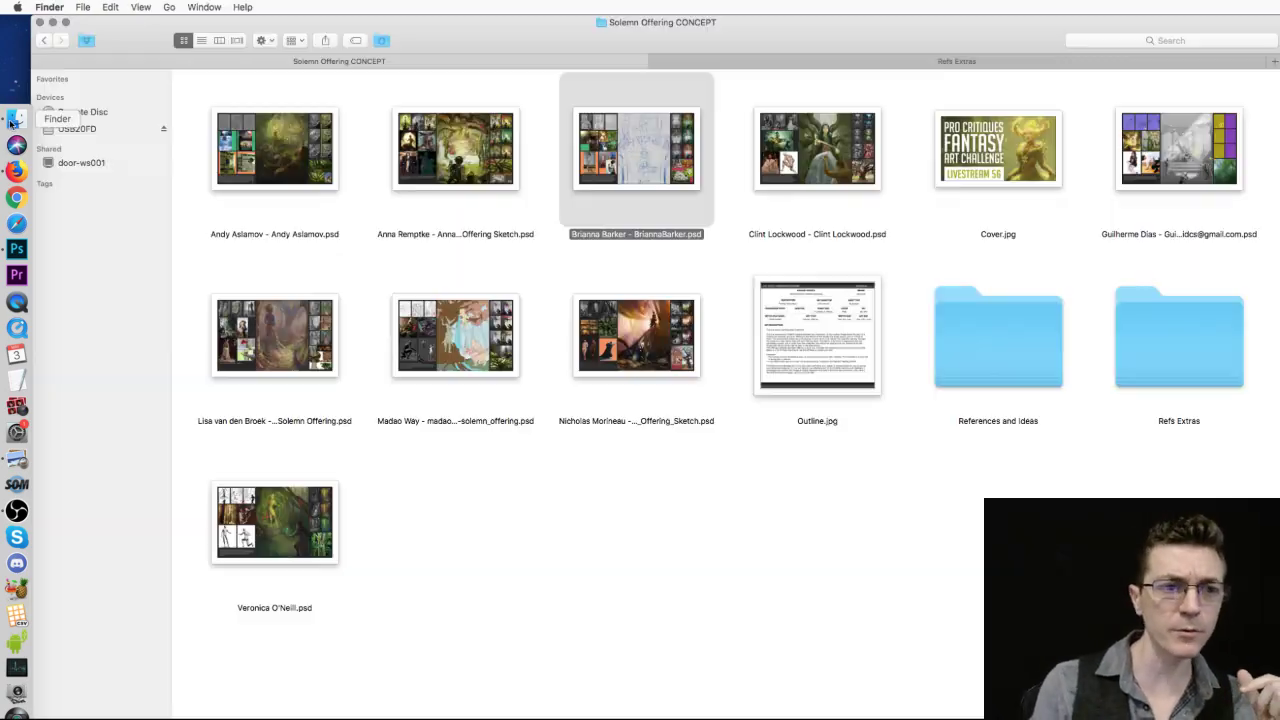
click(810, 150)
right_click(806, 146)
mouse_move(960, 165)
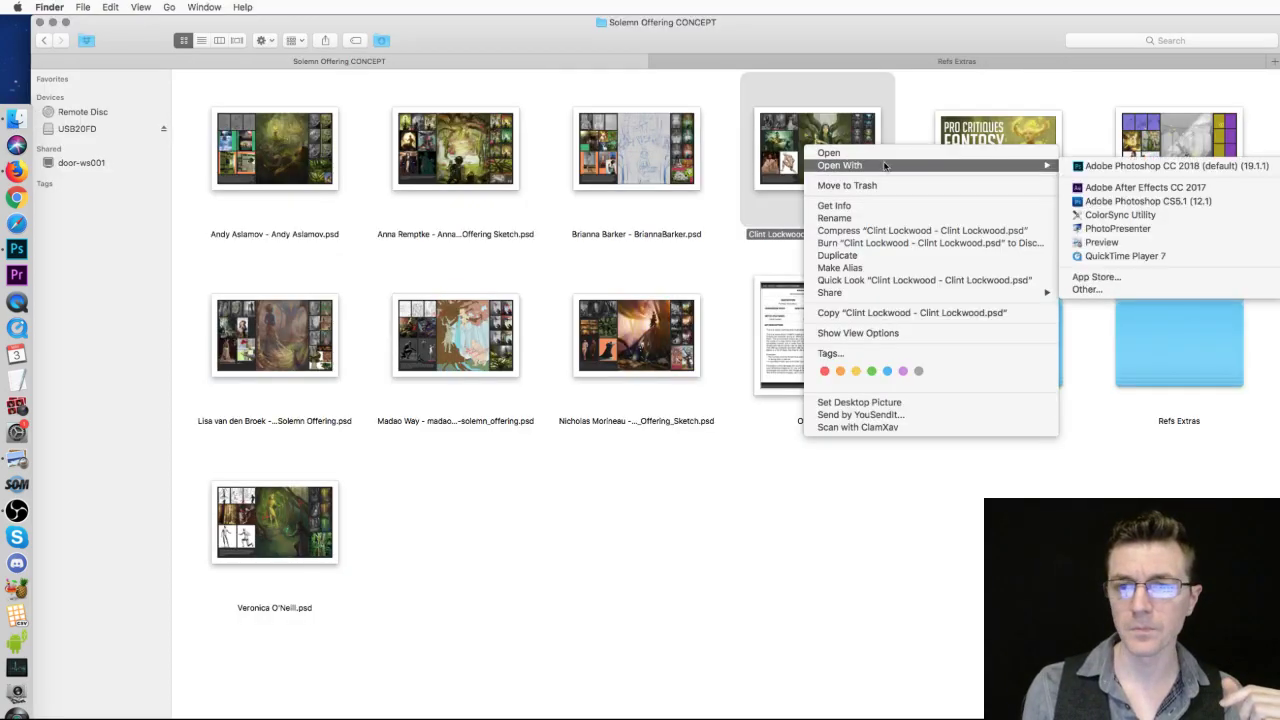
click(1150, 167)
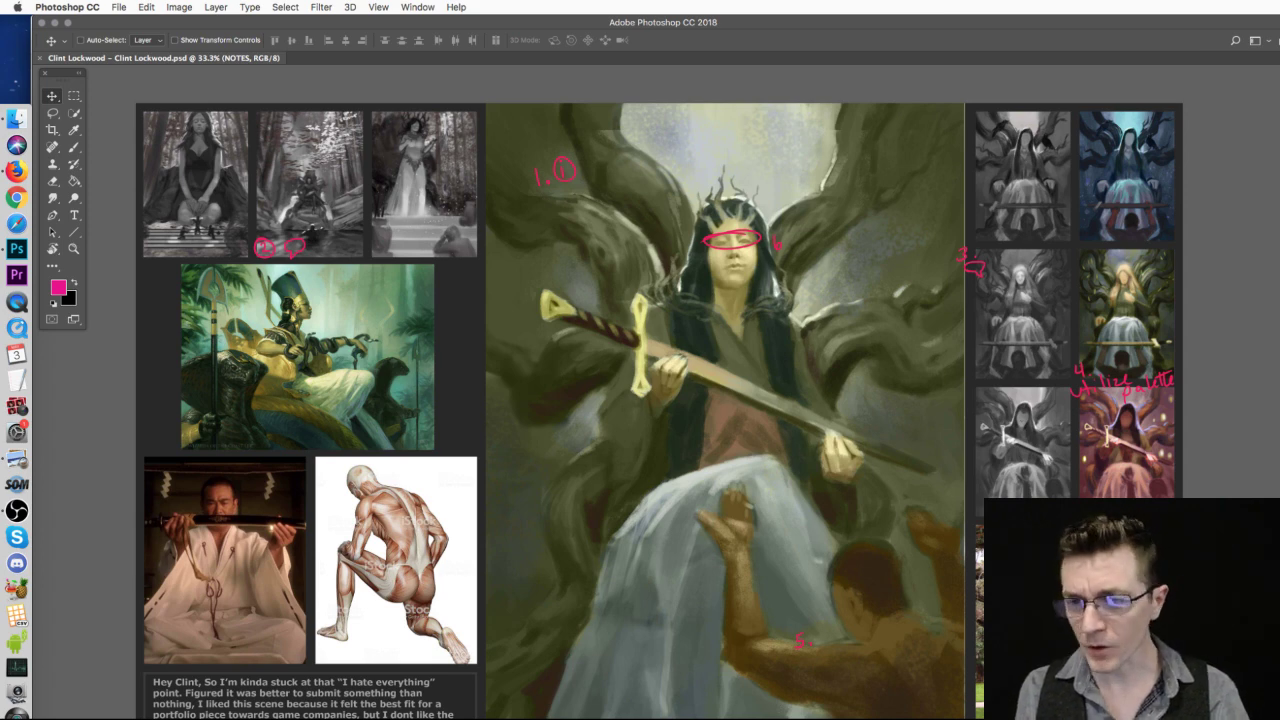
- Add a new annotation layer and brush a curved pink arrow beside the seated woman in the first thumbnail, undoing the arrow
click(74, 148)
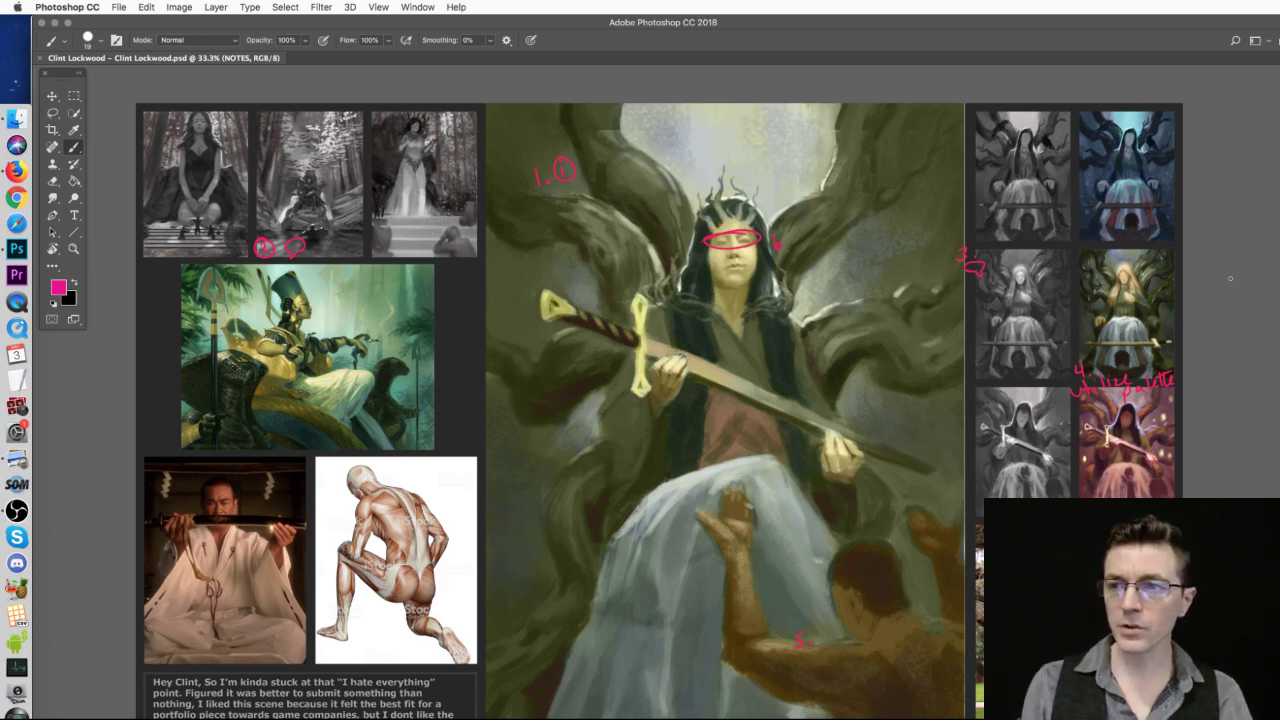
drag(738, 214, 754, 196)
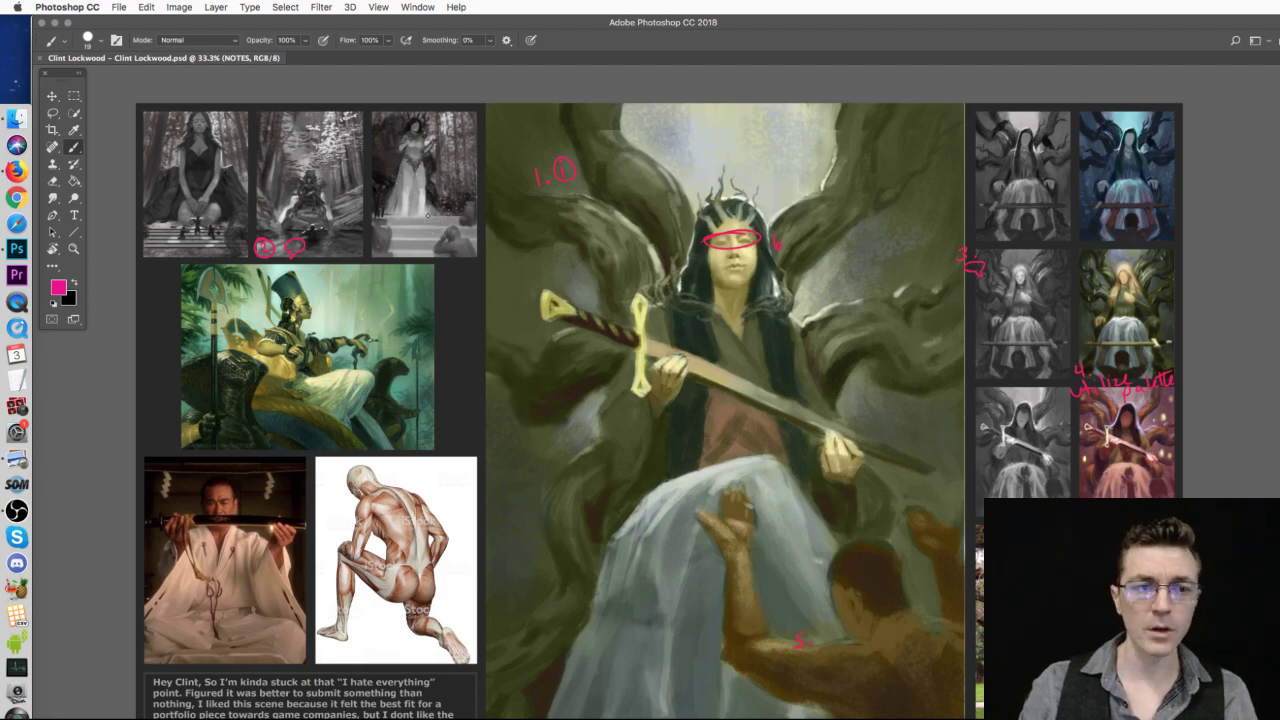
key(super+equal)
key(super+equal)
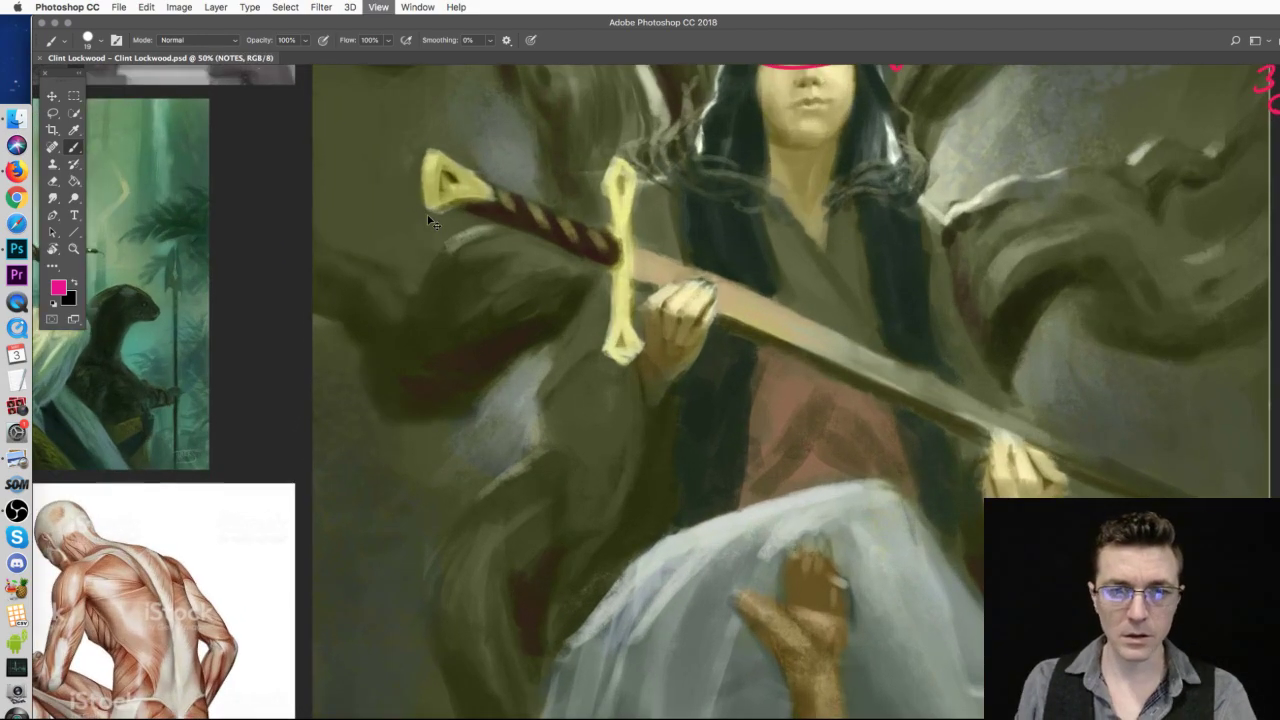
mouse_move(346, 283)
mouse_down()
mouse_move(851, 528)
mouse_move(857, 608)
mouse_move(830, 549)
mouse_up()
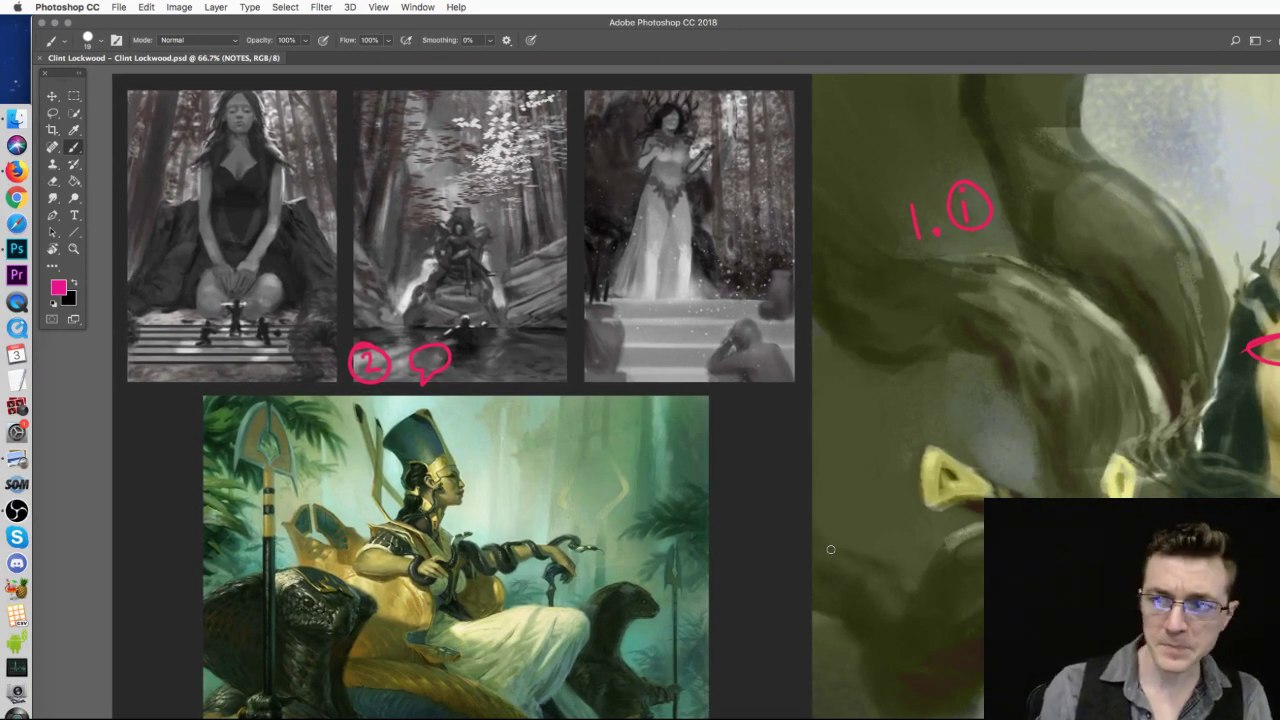
key(alt+bracketleft)
key(ctrl+shift+alt+n)
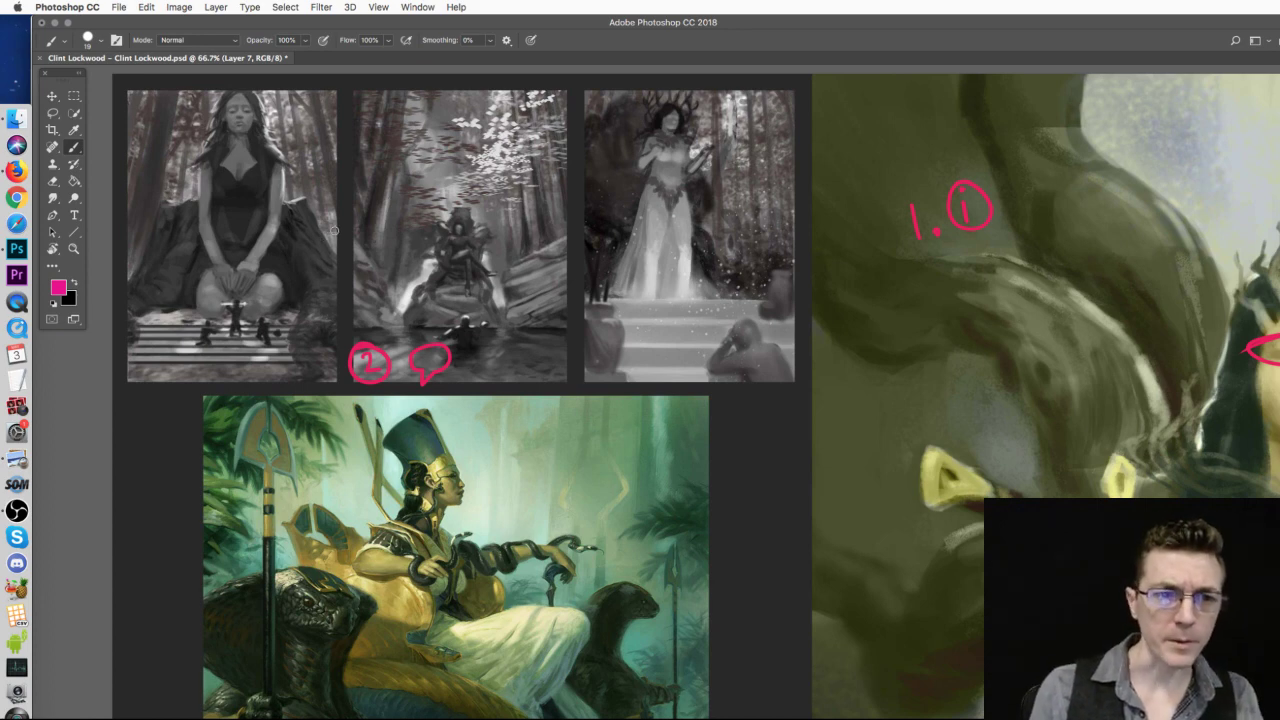
drag(178, 294, 207, 250)
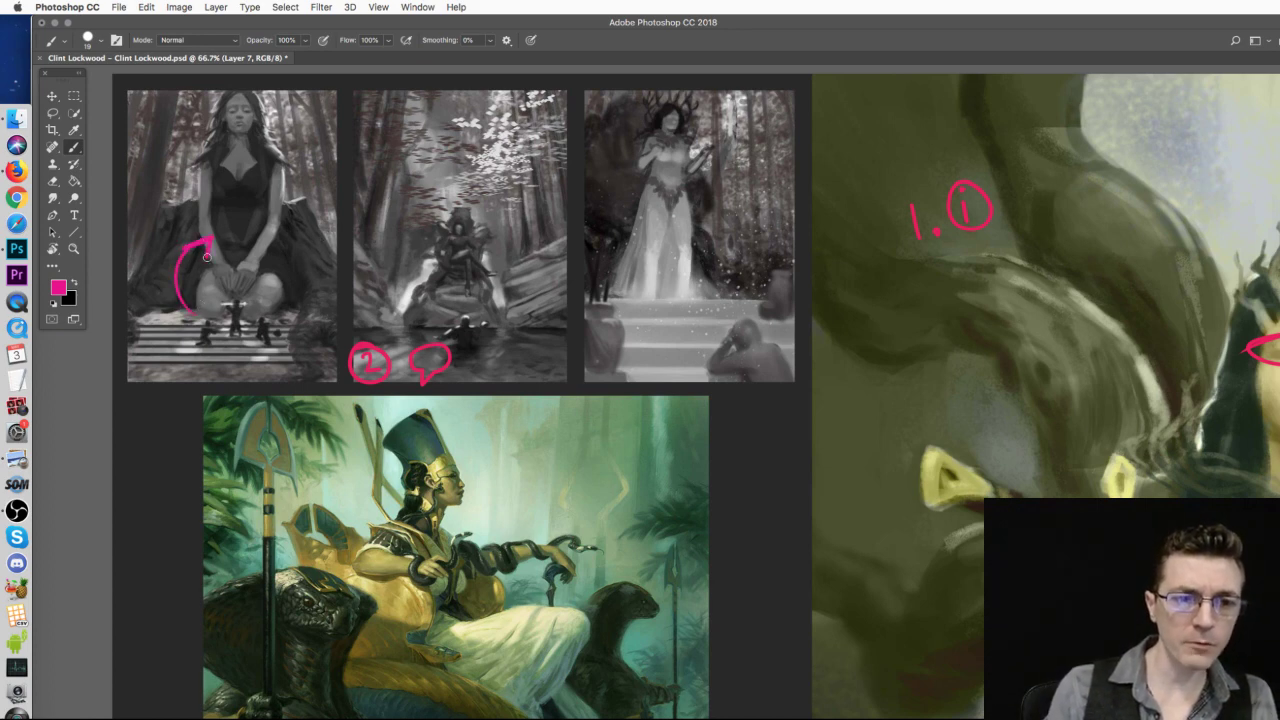
key(ctrl+z)
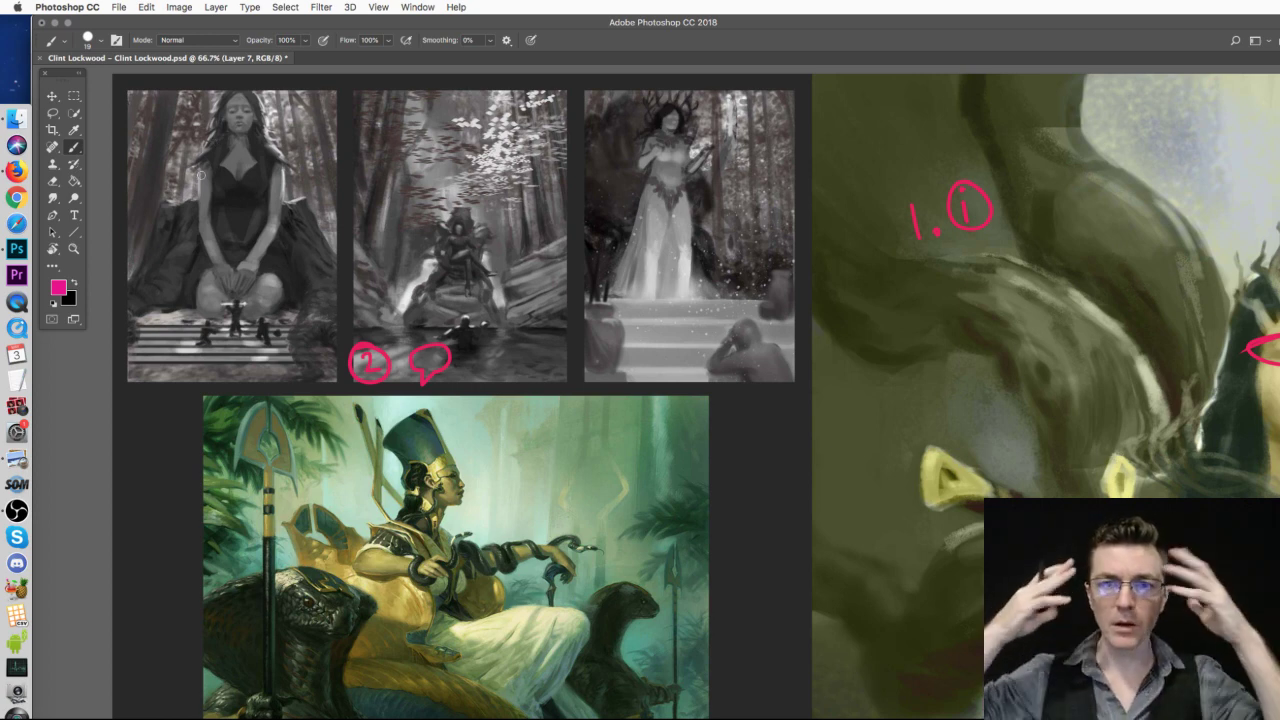
- Switch to Finder and preview the Te-Fiti and Moana concept art in the Refs Extras folder
click(16, 118)
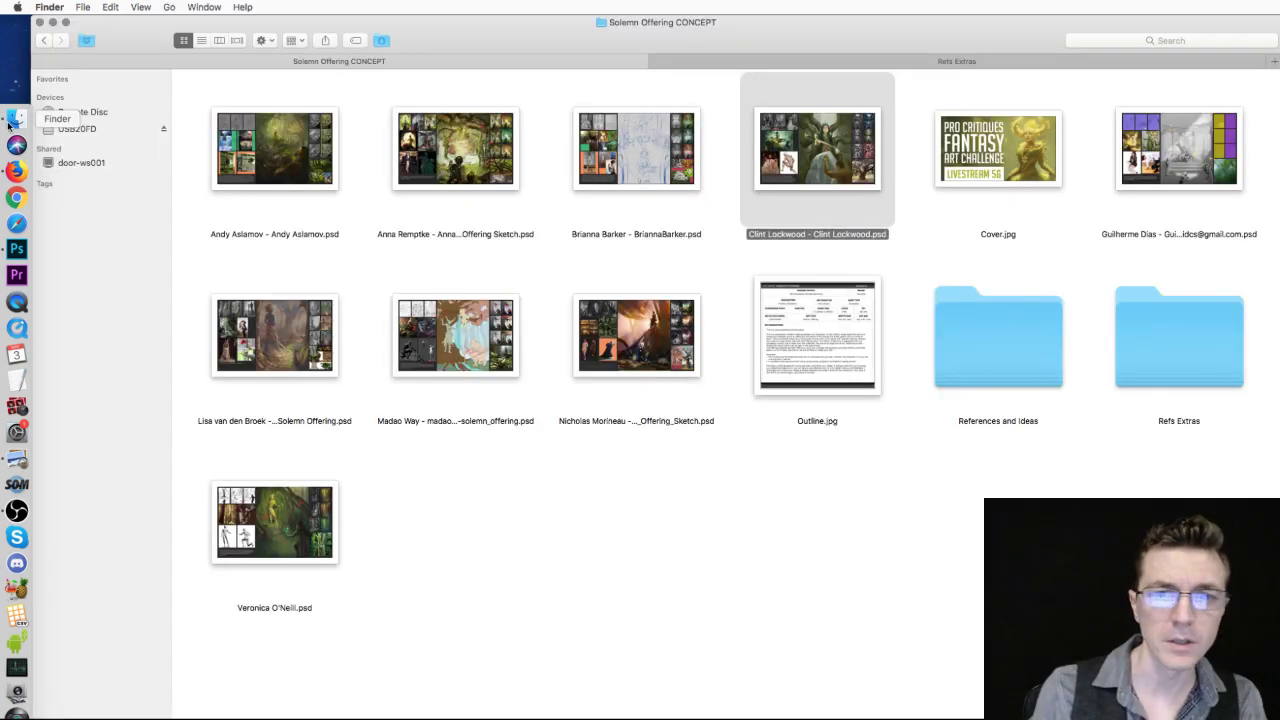
click(958, 63)
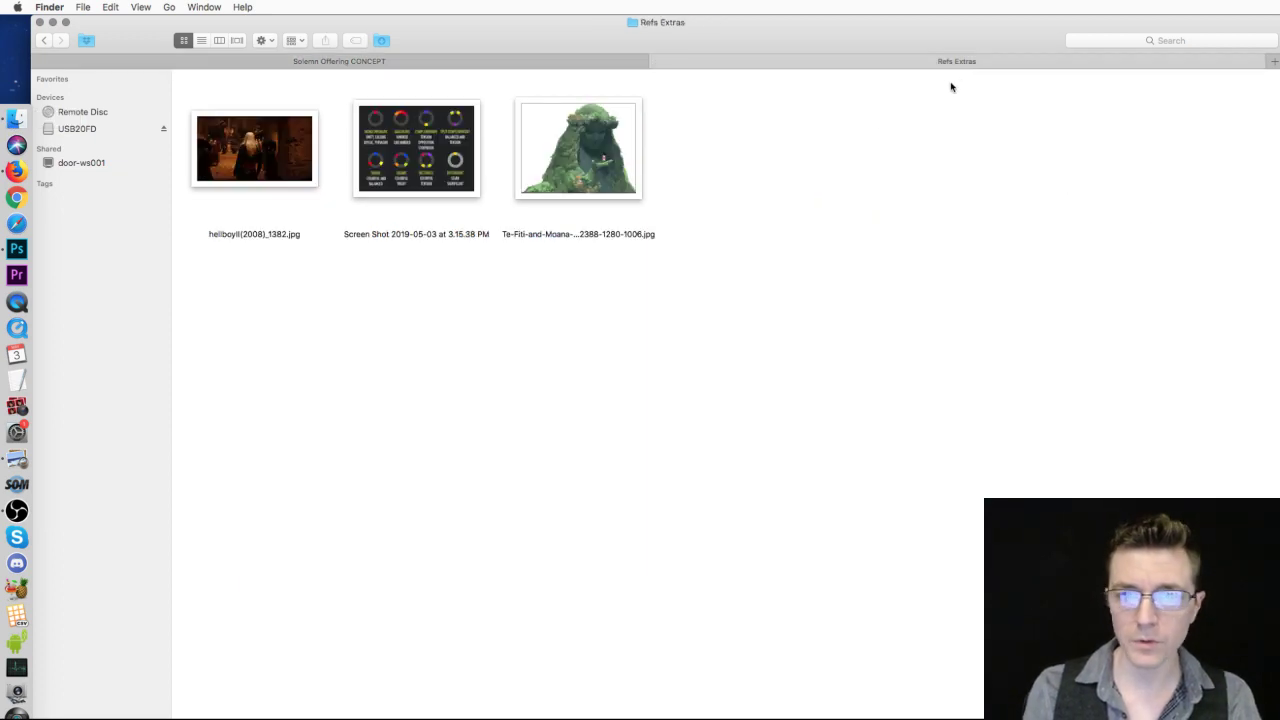
click(572, 175)
key(space)
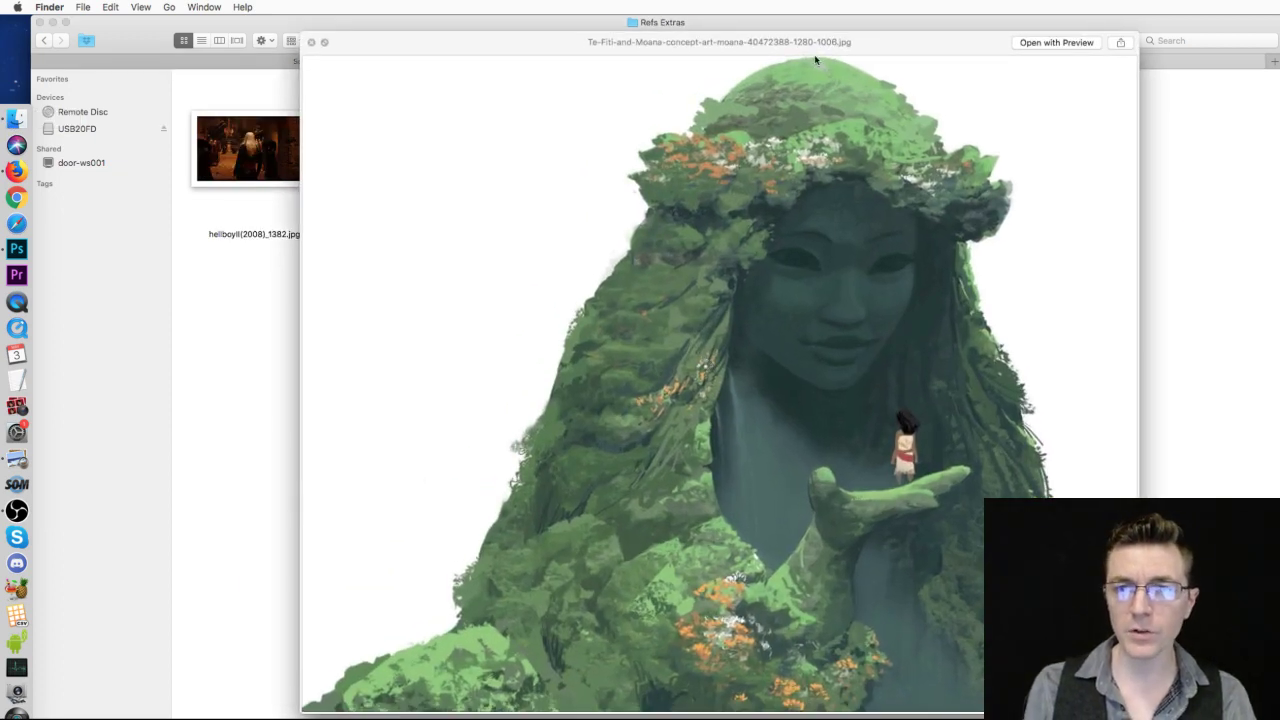
drag(816, 50, 712, 34)
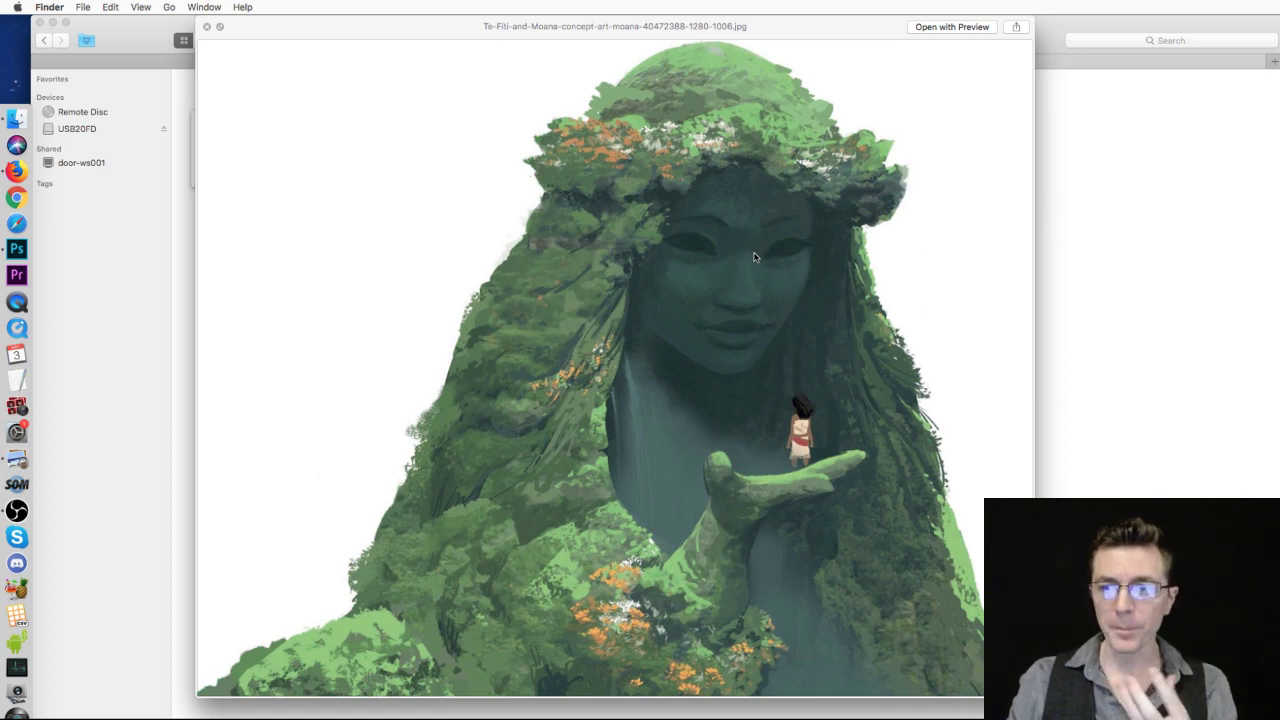
key(space)
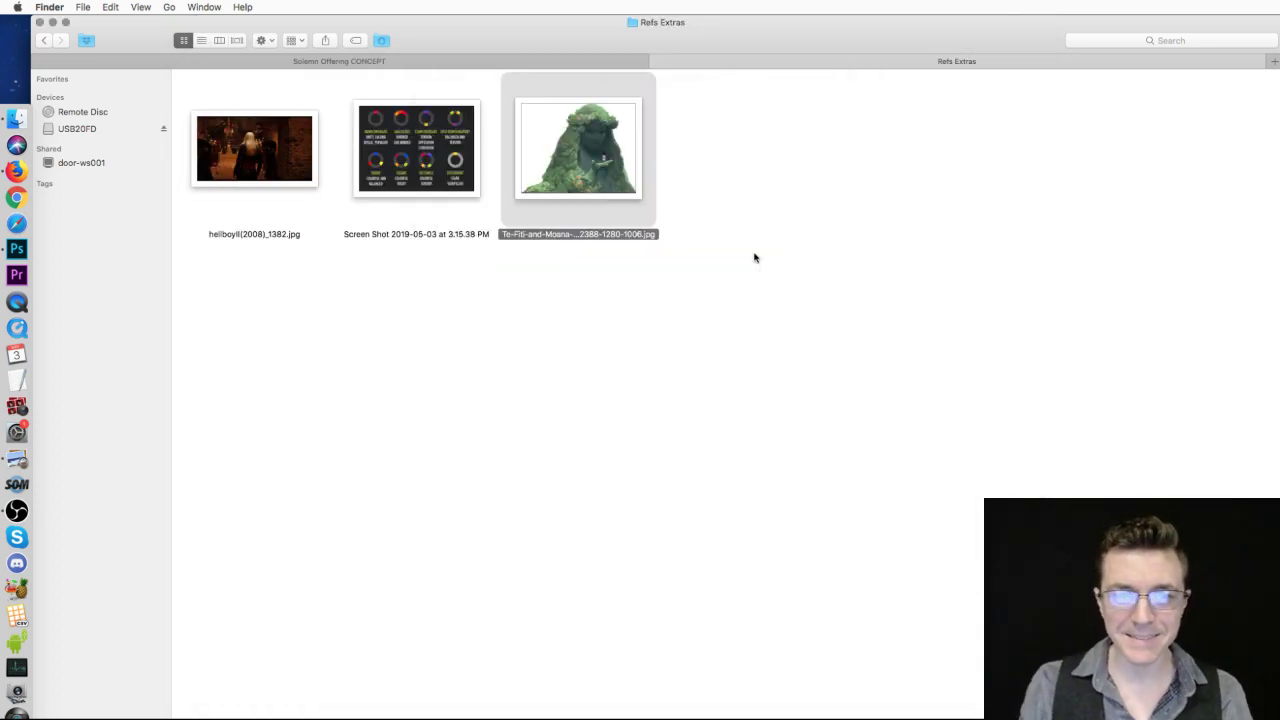
- Switch back to Photoshop and brush marks over the enthroned figure and the foliage in the second thumbnail, undoing each
key(super+Tab)
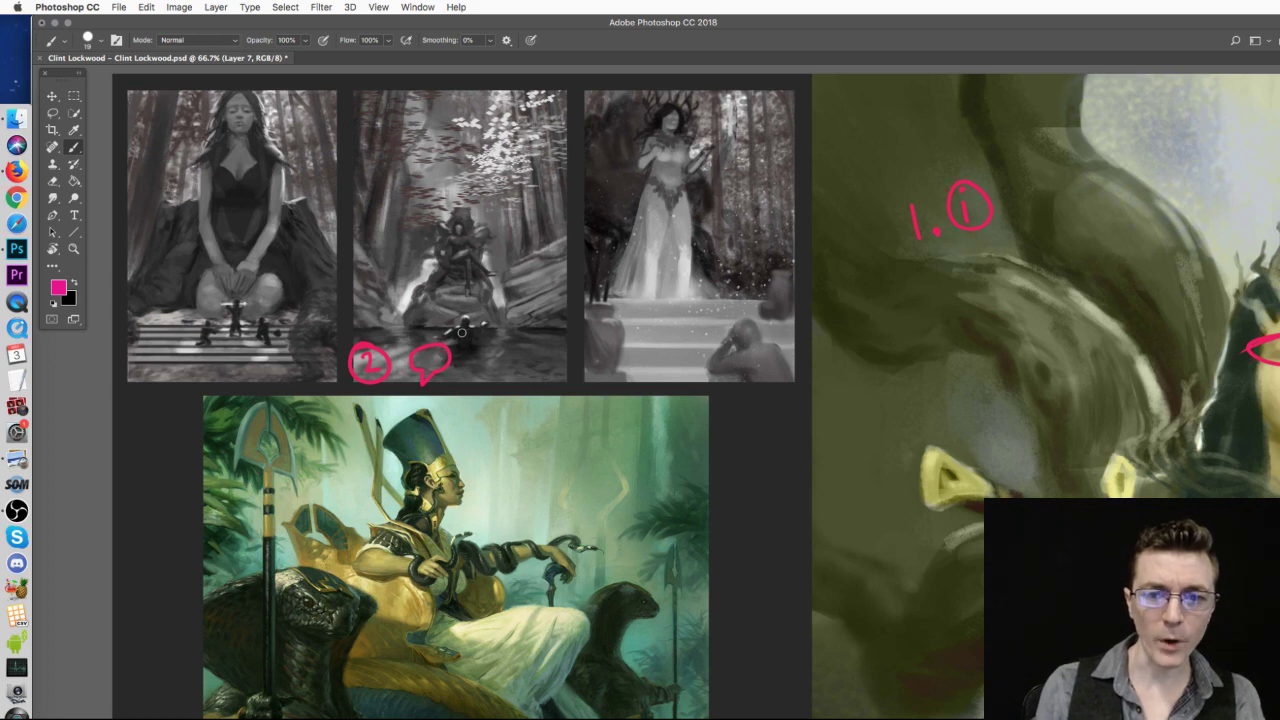
drag(465, 220, 452, 224)
key(ctrl+z)
drag(390, 100, 520, 118)
key(ctrl+z)
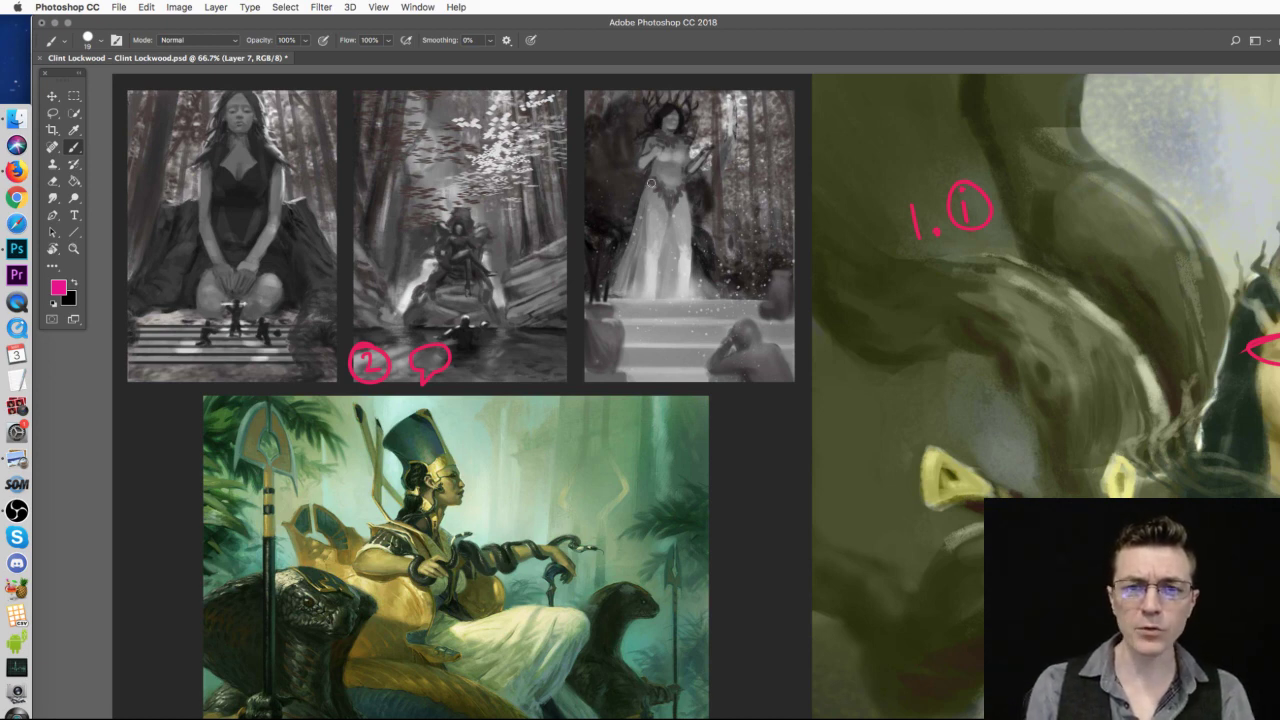
- Mark the standing woman's head and draw an arc around the kneeling figure in the third thumbnail, undoing each stroke
mouse_move(659, 113)
mouse_down()
mouse_move(673, 261)
mouse_move(670, 120)
mouse_up()
key(super+z)
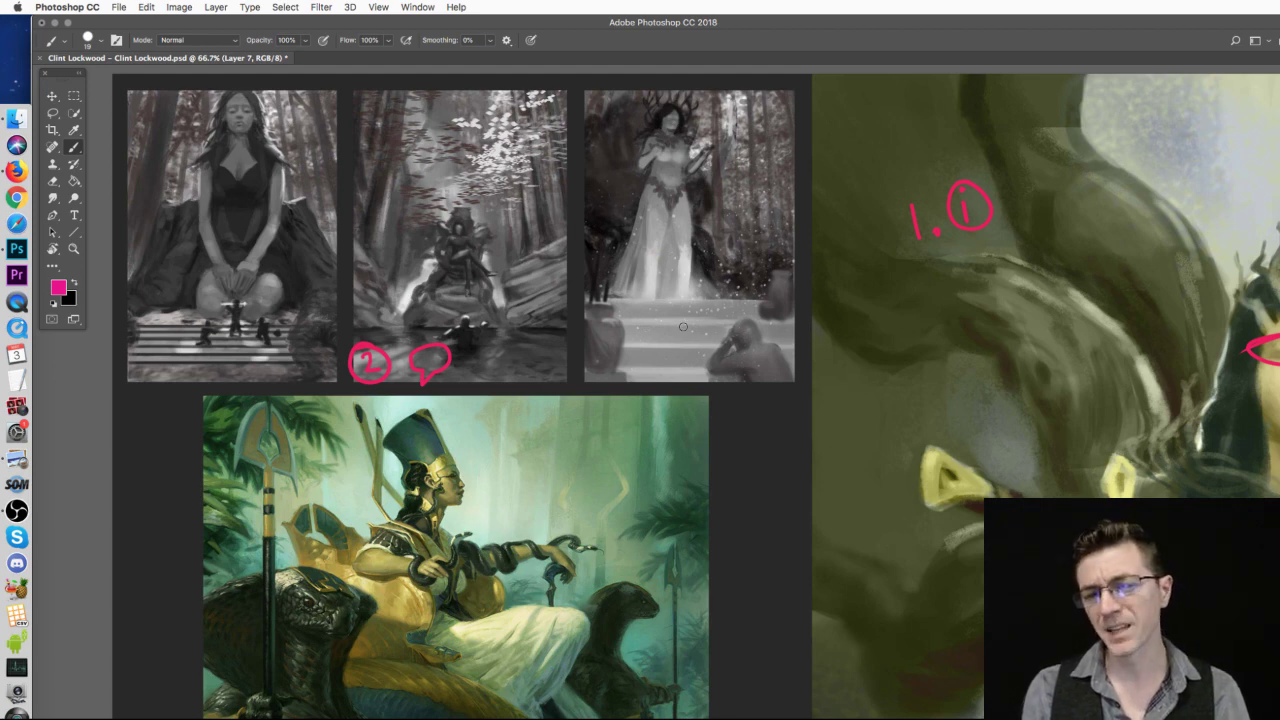
drag(738, 343, 735, 340)
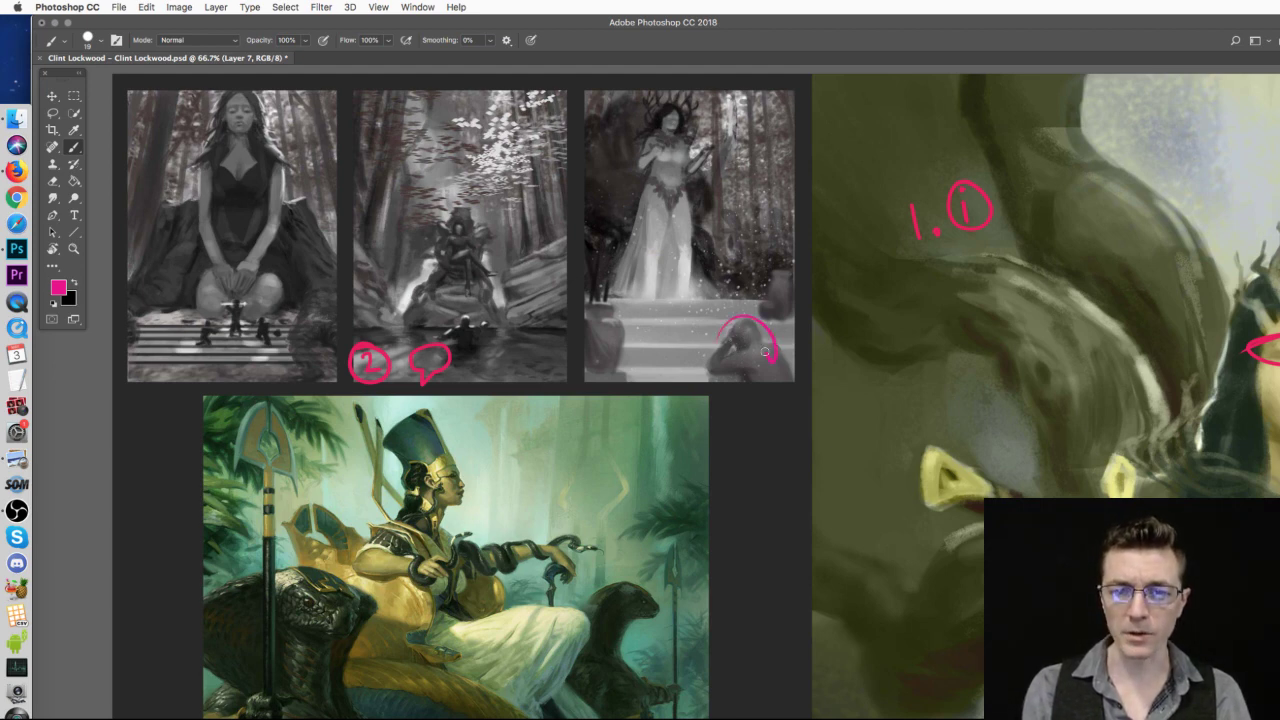
key(super+z)
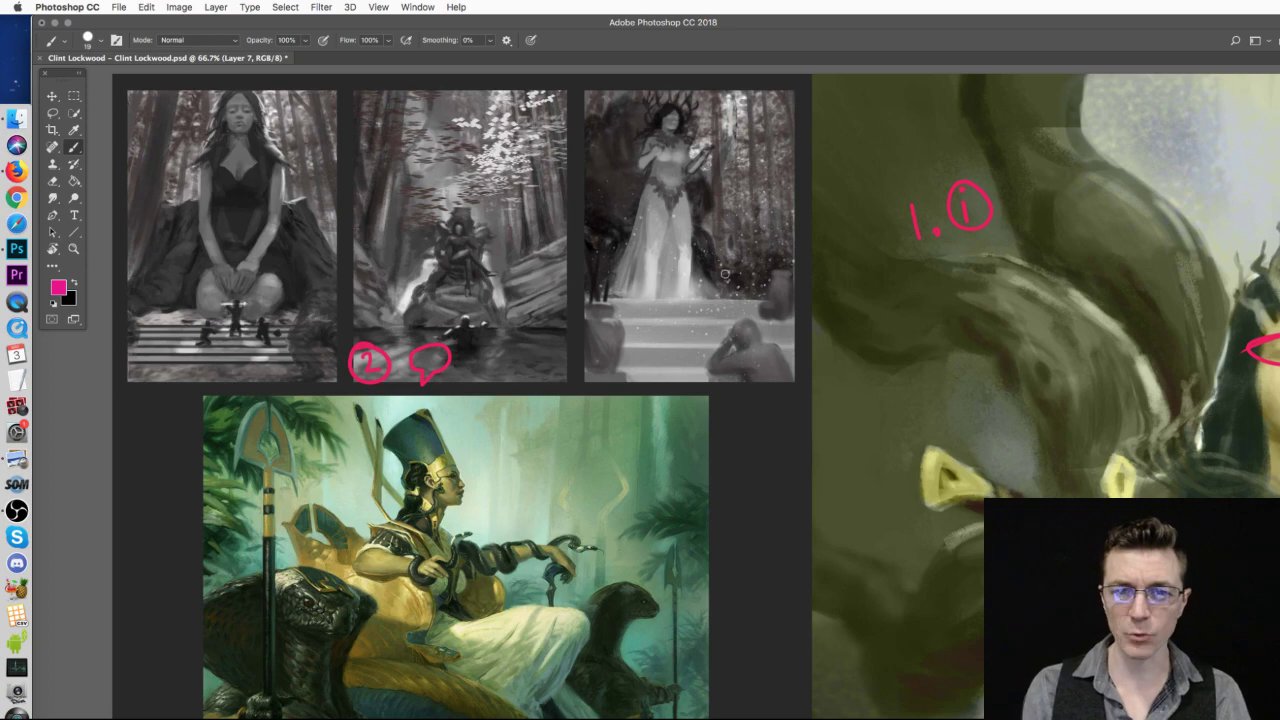
- Circle the sword hilt and draw a line along the blade in the bottom grayscale thumbnail, undoing each stroke
key(super+minus)
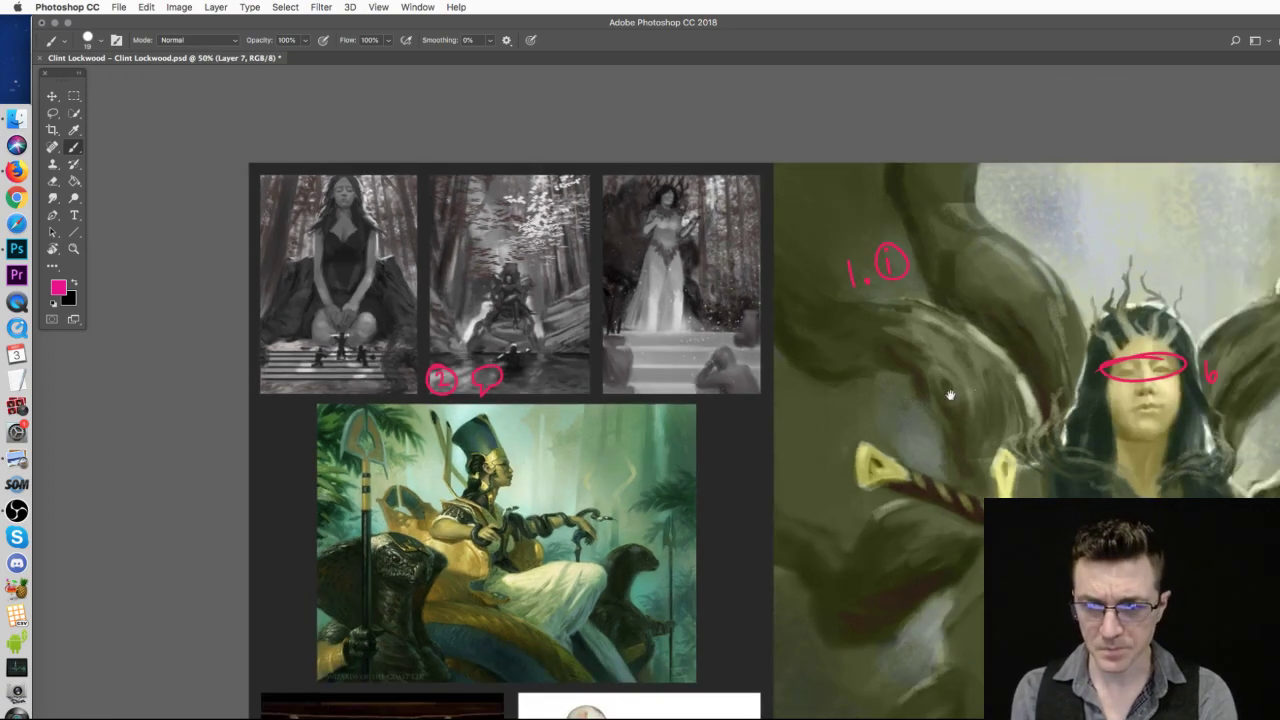
scroll(826, 495, right, 10)
scroll(796, 358, right, 3)
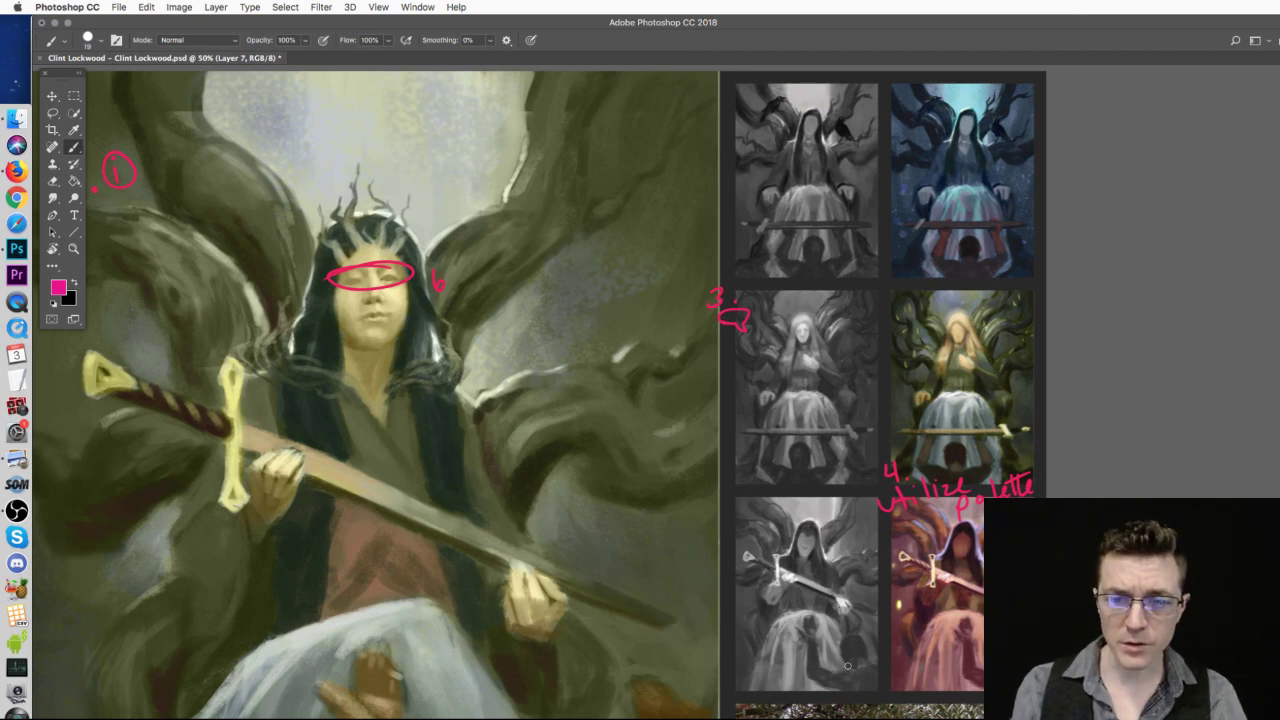
drag(768, 563, 764, 522)
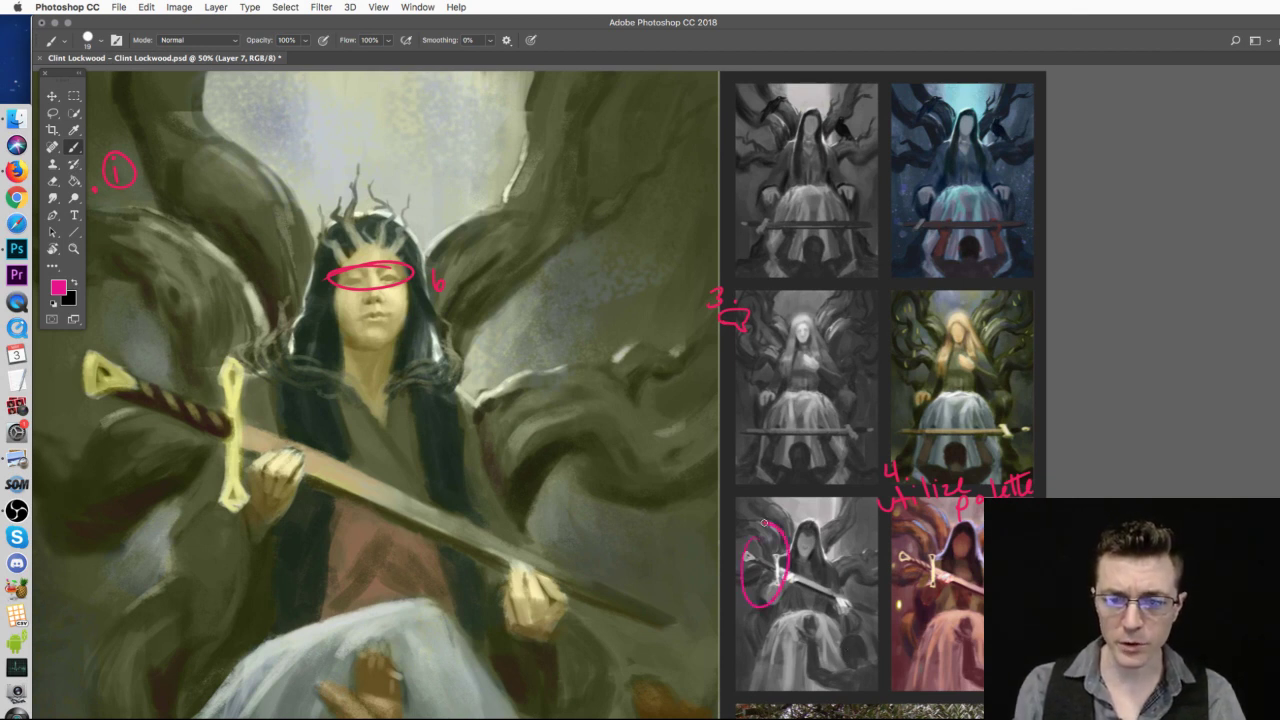
key(super+z)
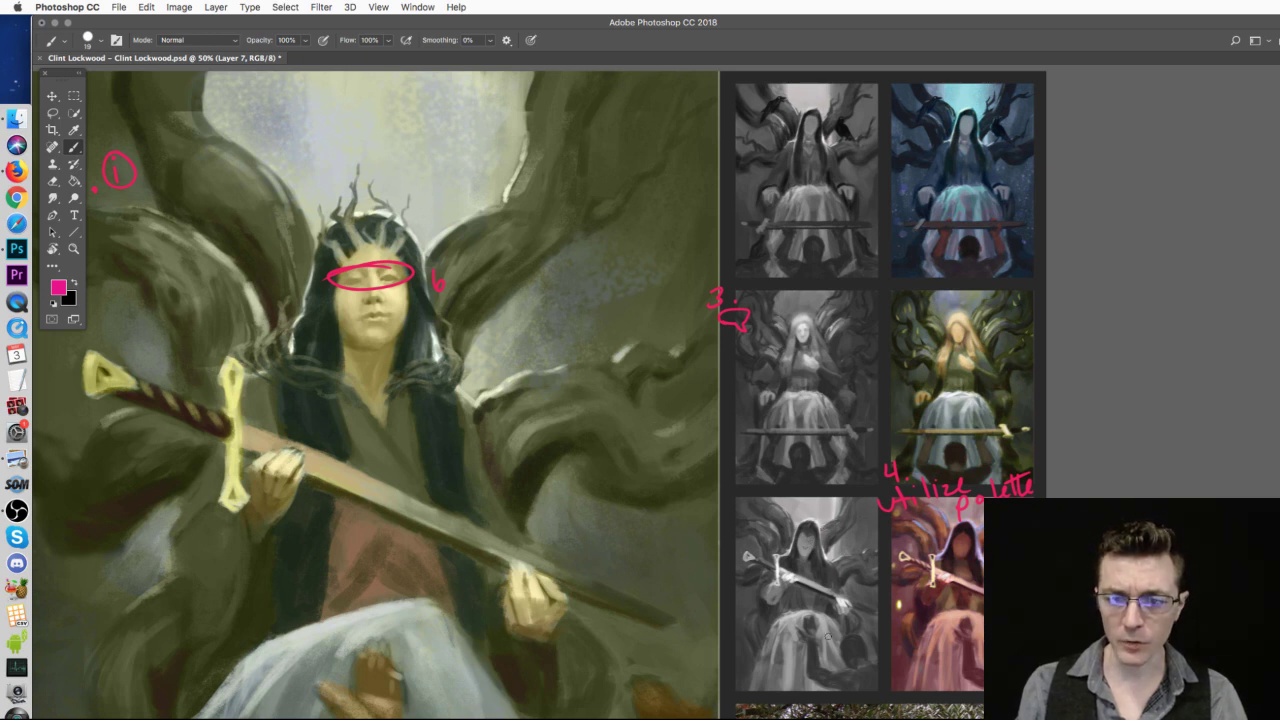
drag(746, 556, 857, 603)
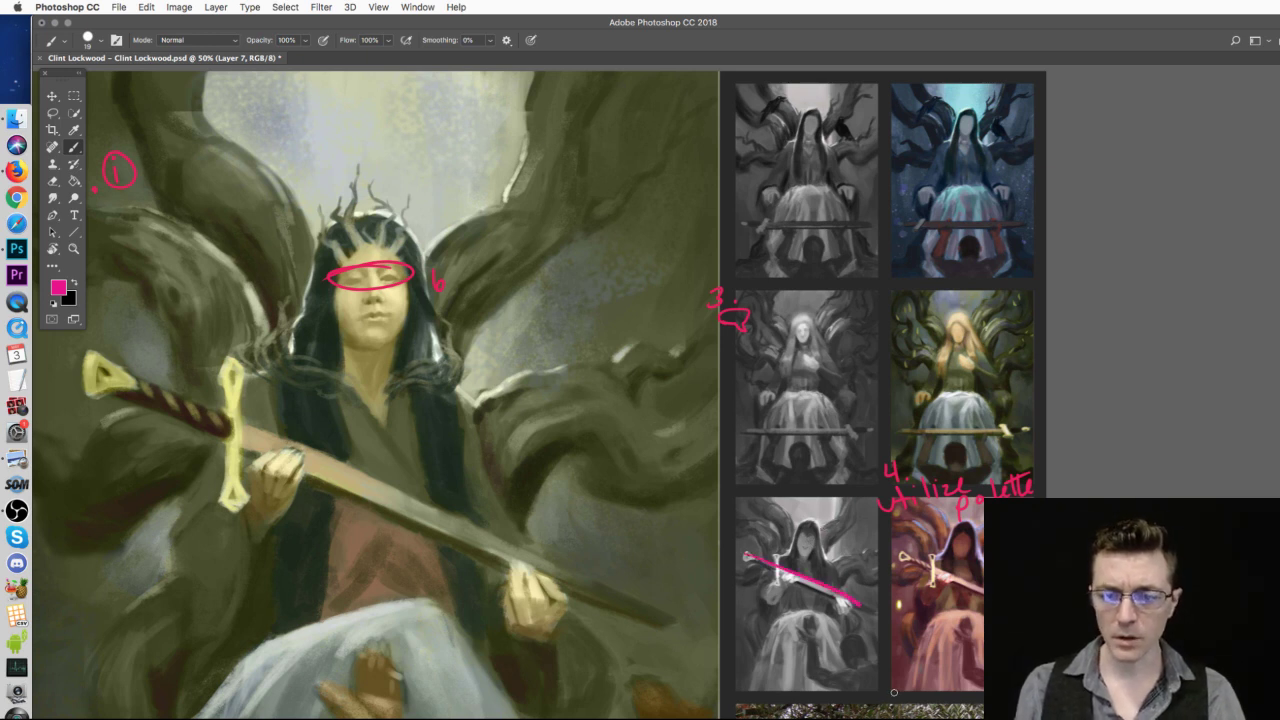
key(super+z)
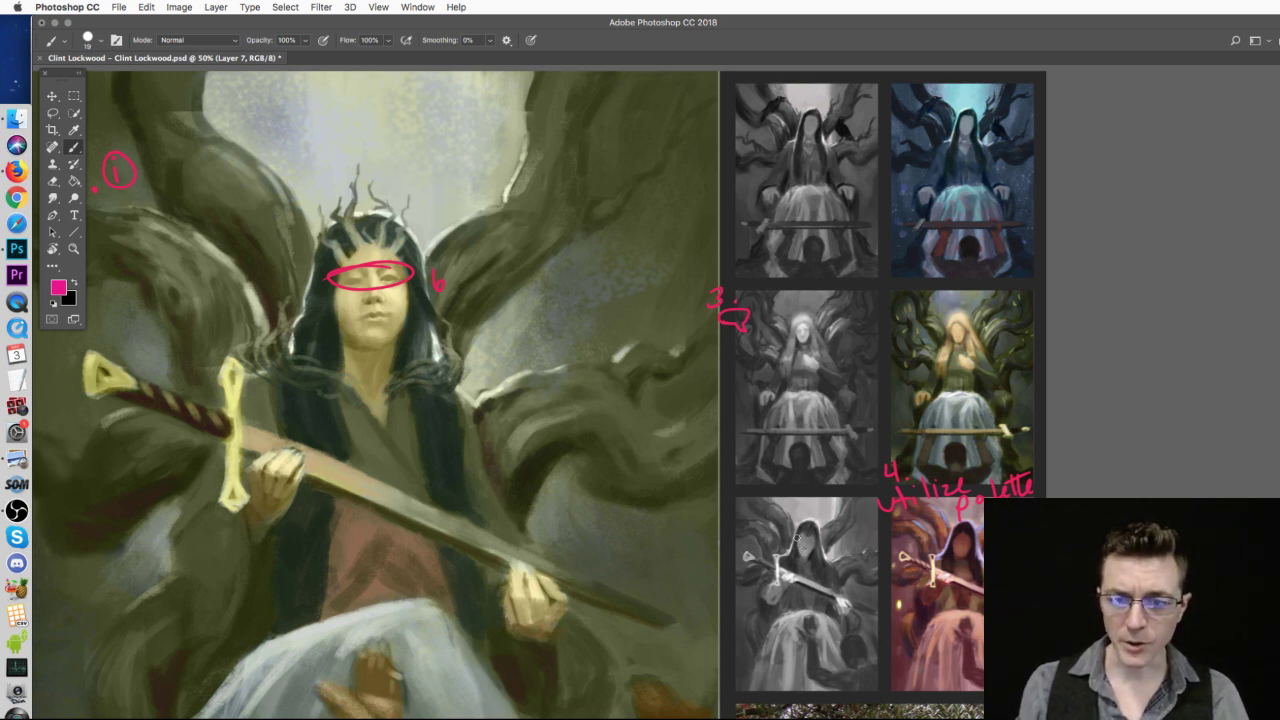
- Brush marks over the sword and the hooded head in the bottom grayscale thumbnail, undoing the strokes
drag(757, 576, 845, 605)
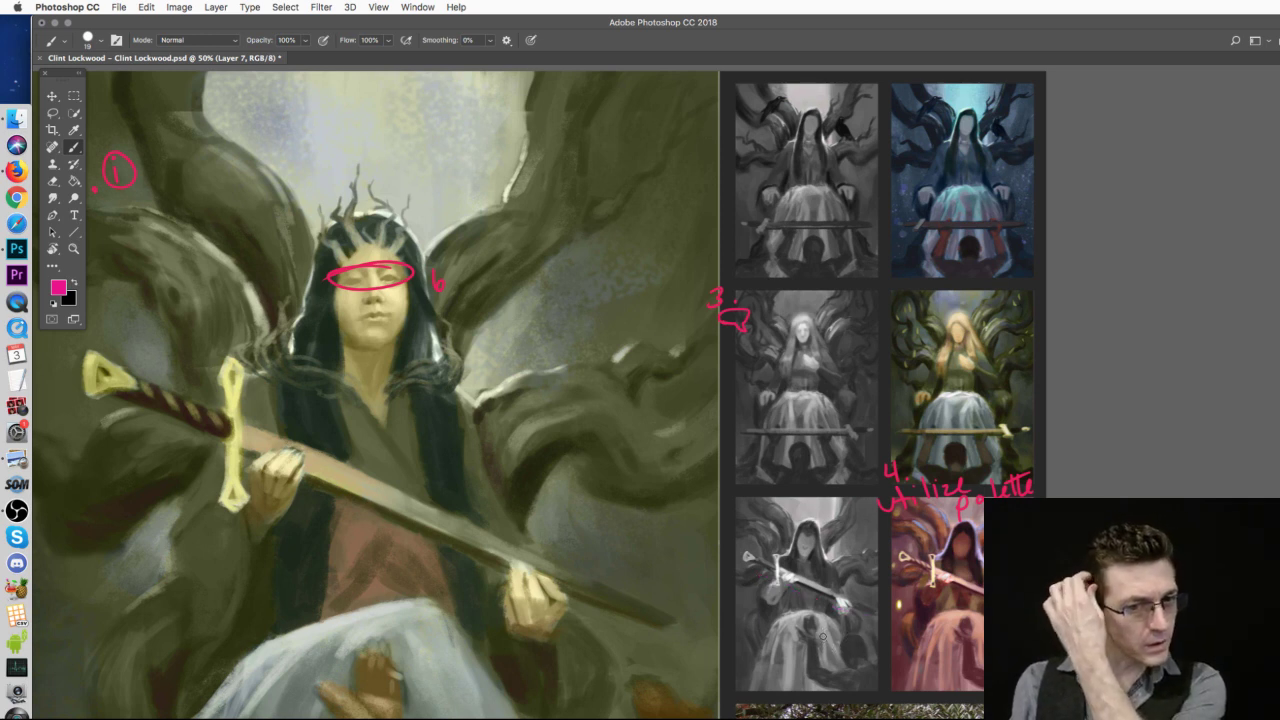
drag(812, 506, 798, 578)
key(super+z)
drag(806, 538, 804, 572)
key(super+z)
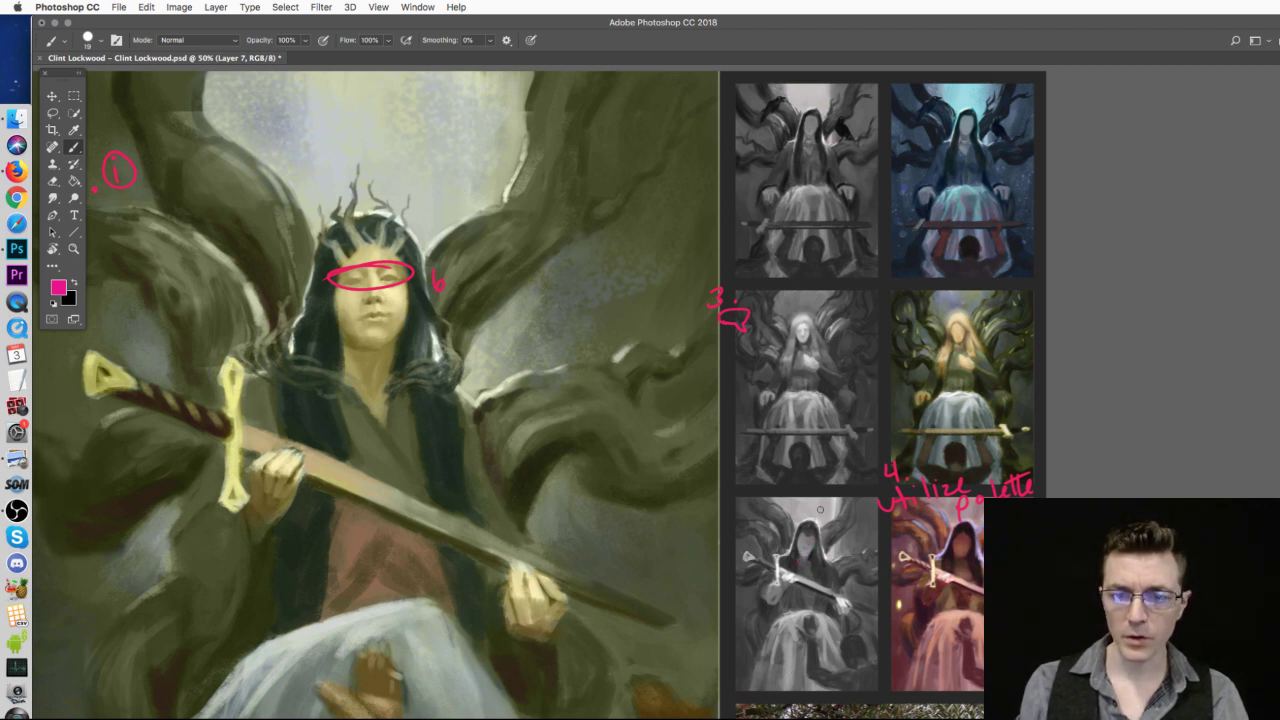
- Draw a pink zigzag in the bottom grayscale thumbnail from above the head, along the sword and back down across the skirt
mouse_move(822, 500)
mouse_down()
mouse_move(798, 565)
mouse_move(854, 601)
mouse_move(762, 670)
mouse_up()
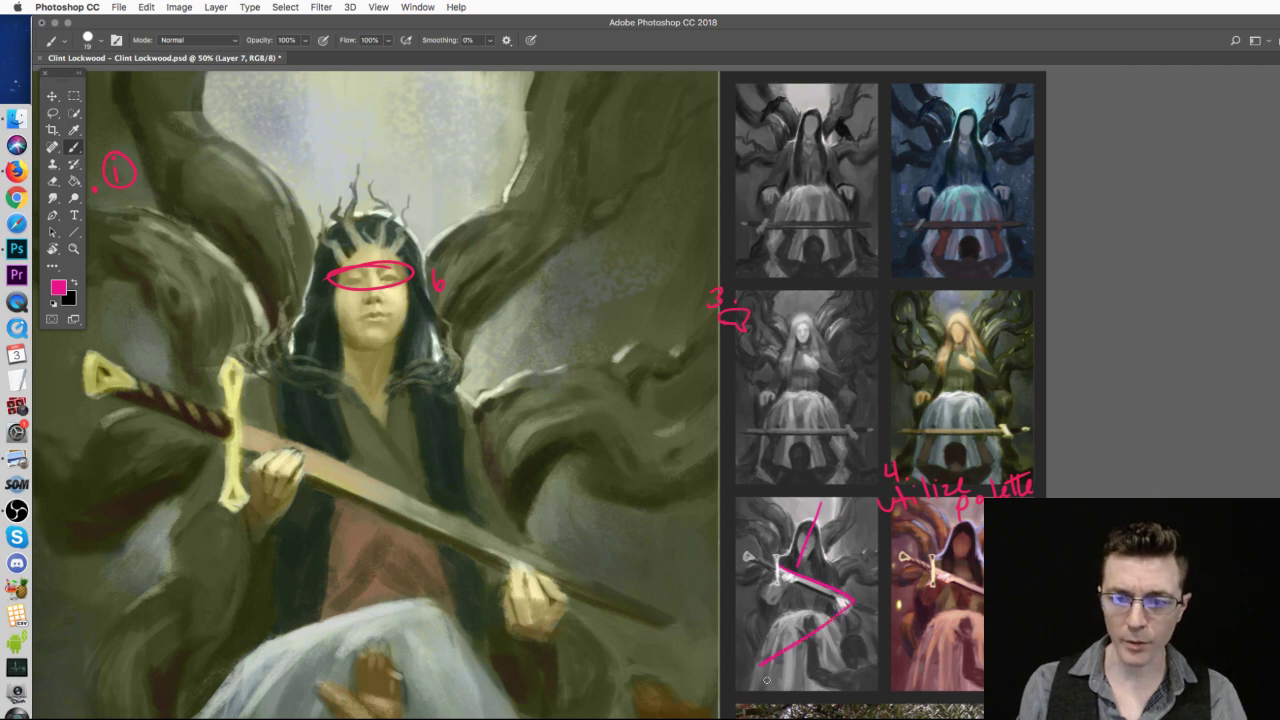
key(super+z)
drag(850, 601, 772, 662)
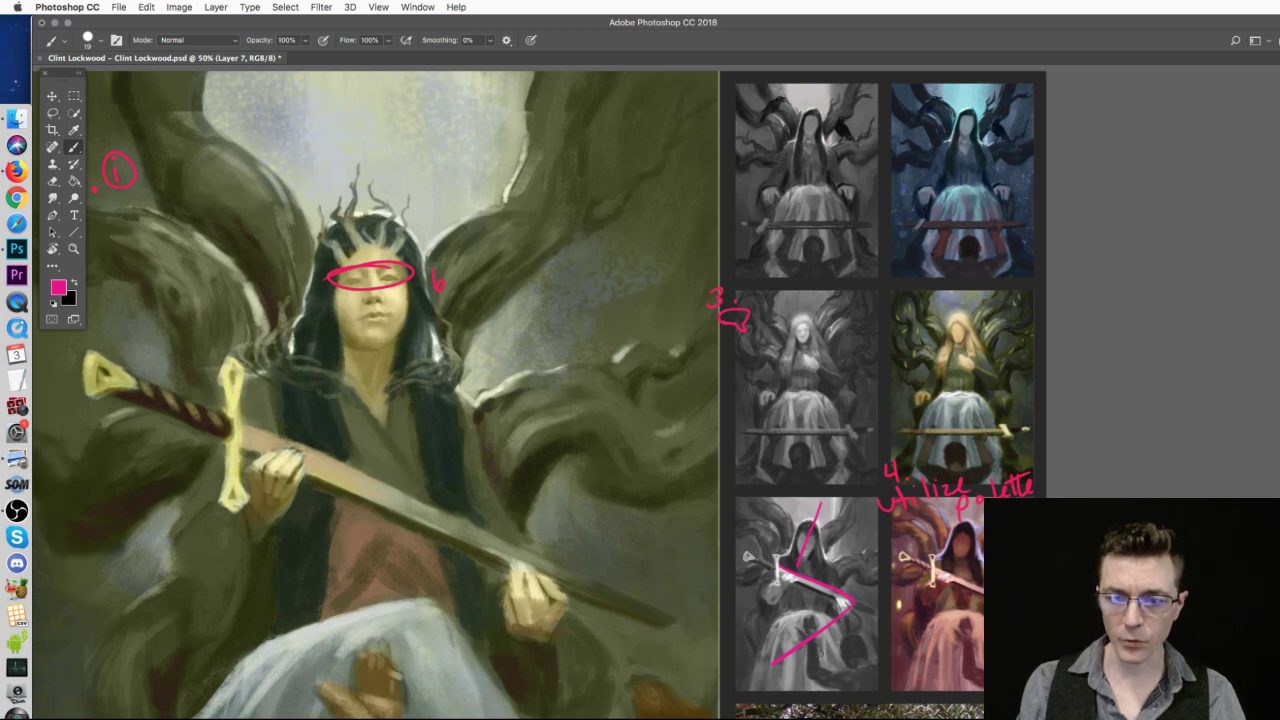
- Mark the kneeling figure, reinforce the zigzag's lower diagonal and circle the hooded head in the bottom grayscale thumbnail
drag(822, 648, 858, 656)
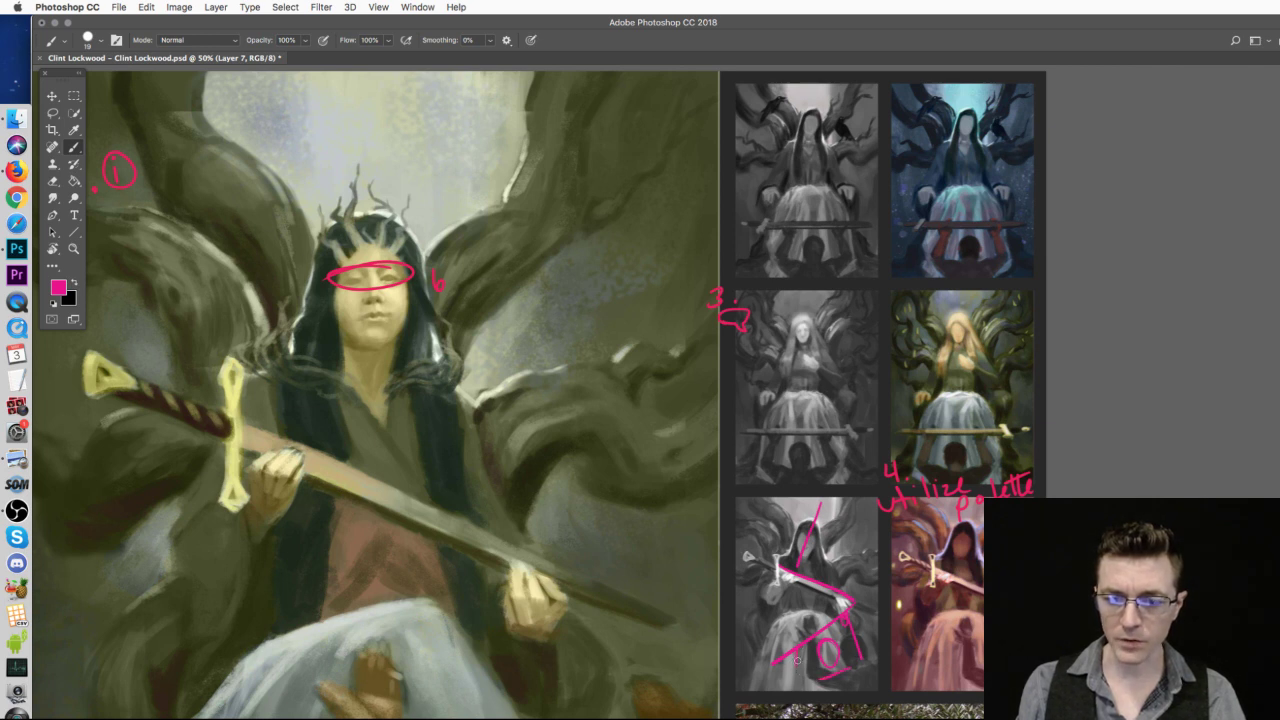
drag(862, 606, 770, 665)
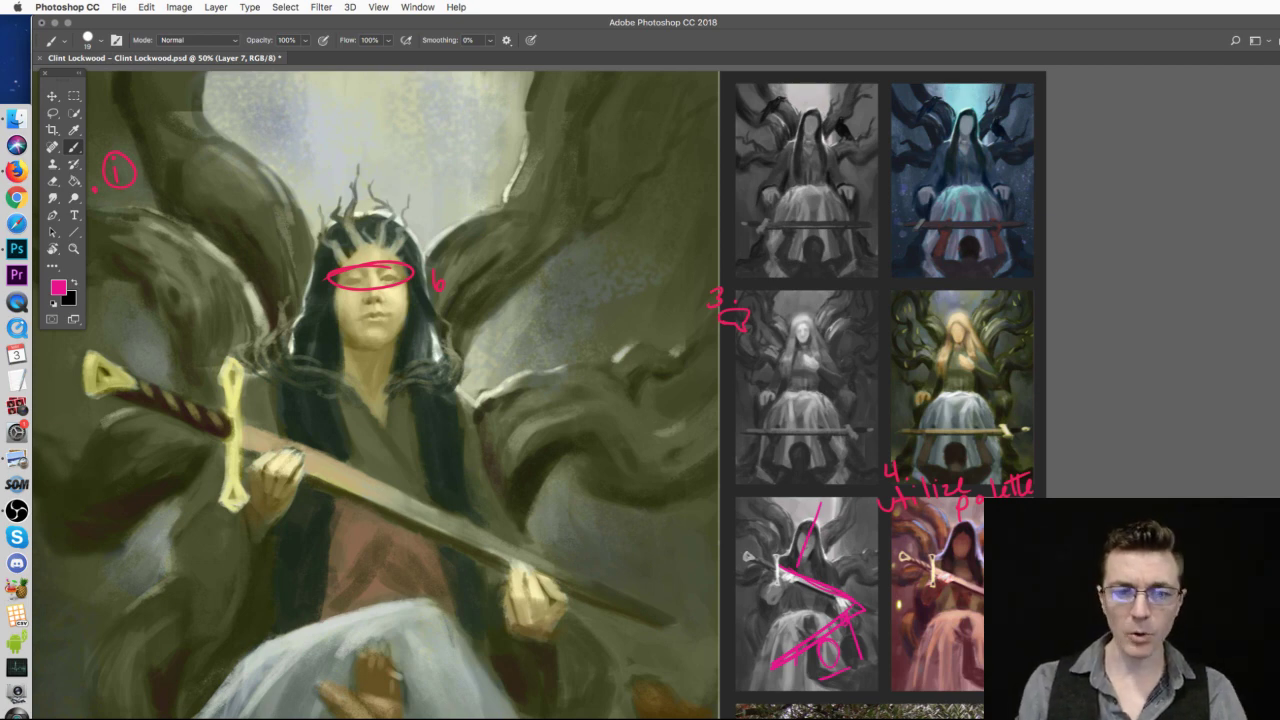
mouse_move(372, 300)
mouse_down()
mouse_move(536, 150)
mouse_move(545, 174)
mouse_up()
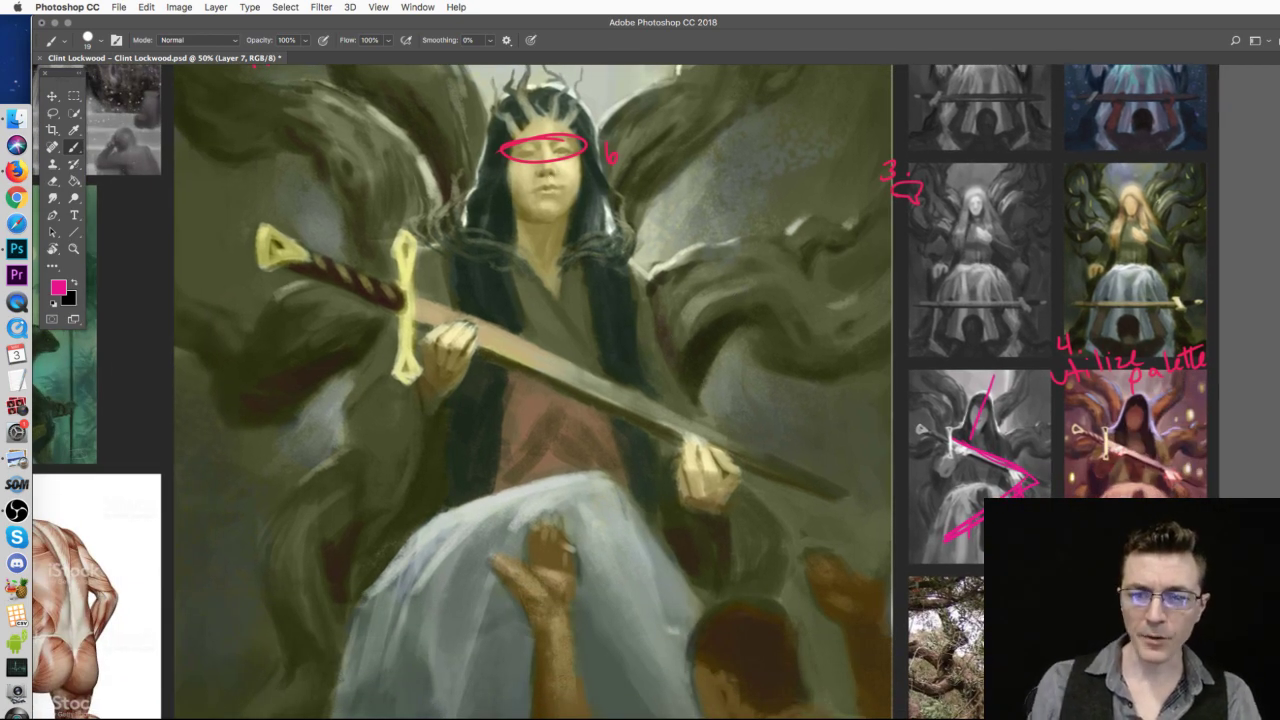
mouse_move(966, 384)
mouse_down()
mouse_move(1003, 396)
mouse_move(968, 380)
mouse_up()
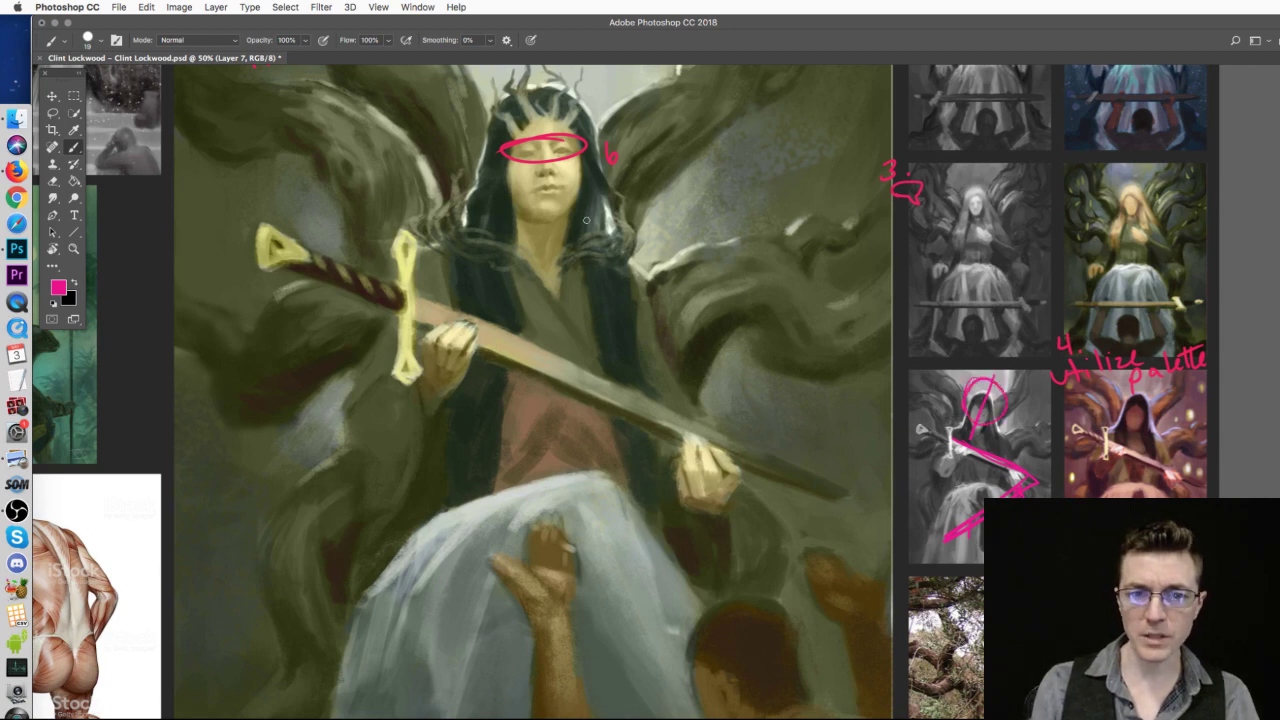
- Brush strokes leading down and sideways from the woman's eyes in the main painting, undoing each one
drag(625, 206, 665, 294)
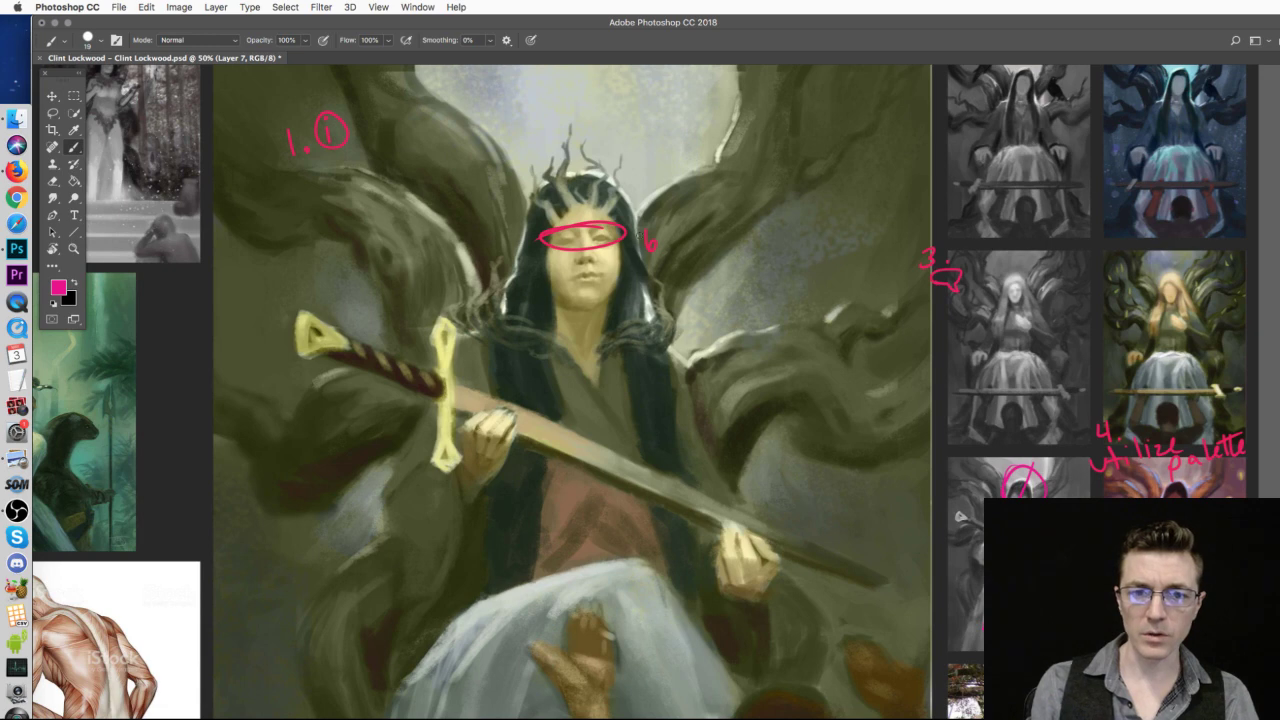
key(super+minus)
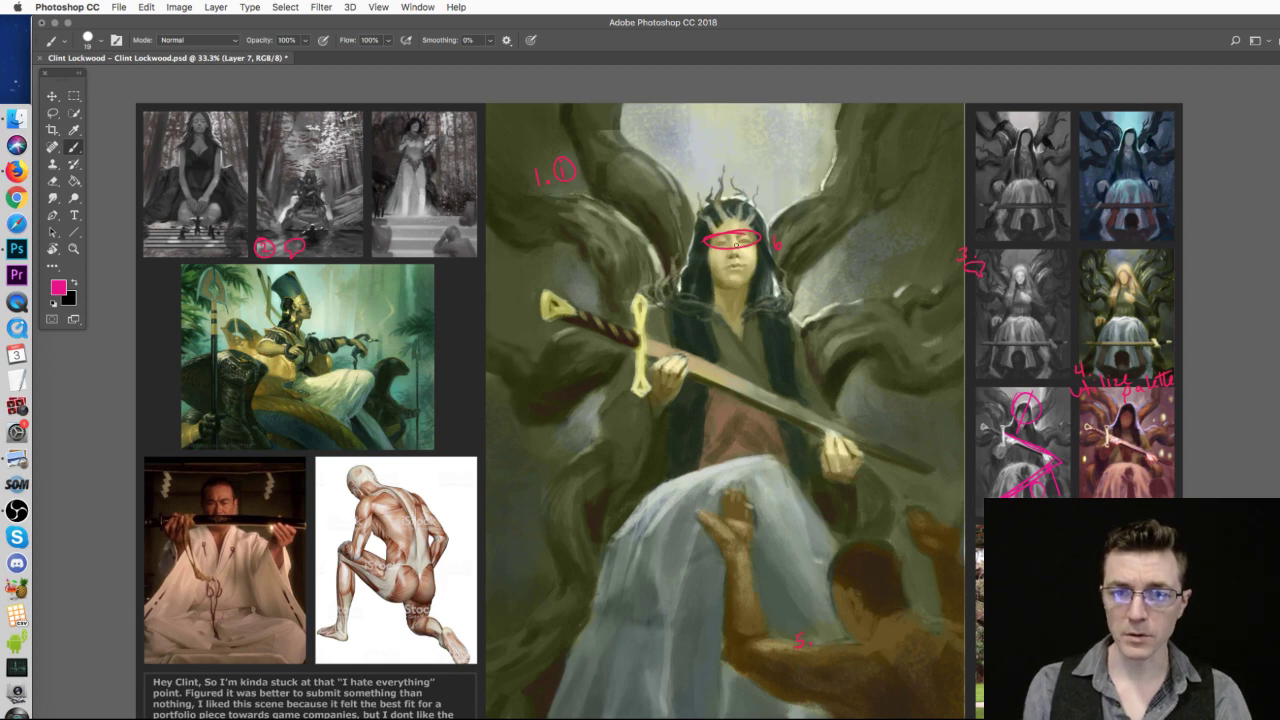
mouse_move(733, 245)
mouse_down()
mouse_move(850, 515)
mouse_move(875, 508)
mouse_up()
key(super+z)
mouse_move(731, 248)
mouse_down()
mouse_move(728, 374)
mouse_move(740, 362)
mouse_up()
key(super+z)
mouse_move(738, 243)
mouse_down()
mouse_move(955, 192)
mouse_move(890, 243)
mouse_up()
key(super+z)
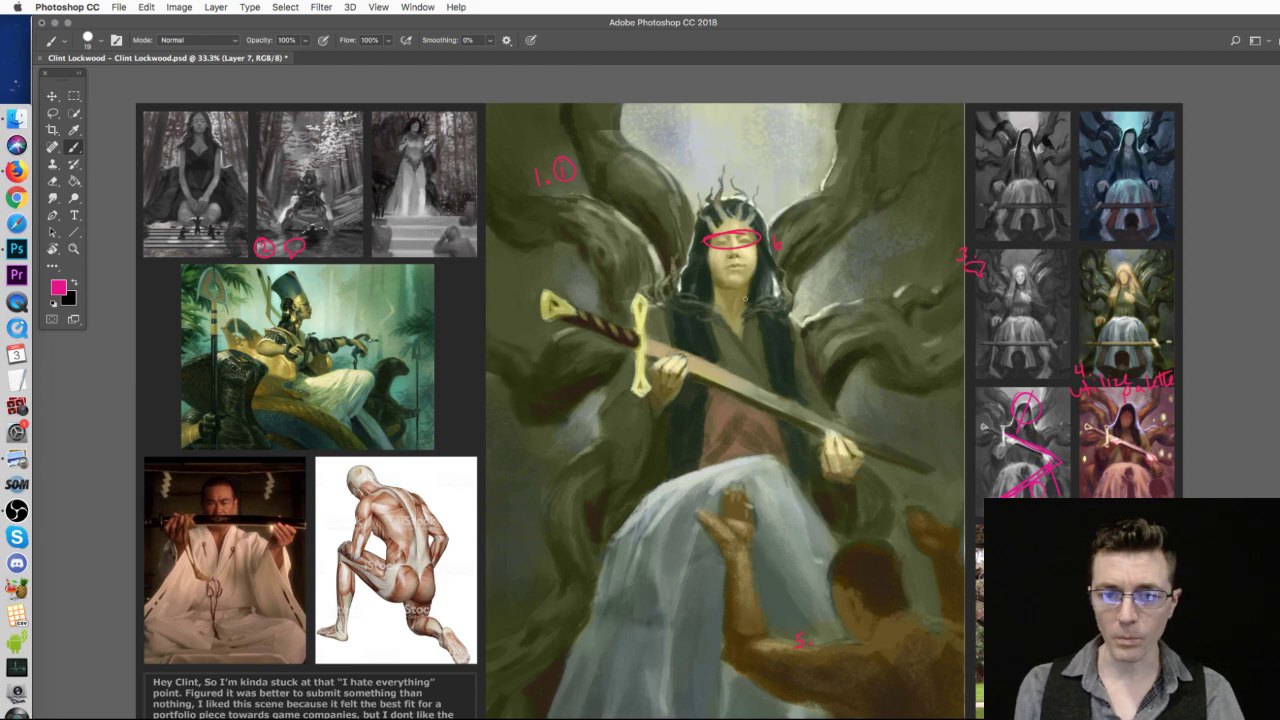
- Examine the grayscale and colour thumbnails beside the main painting to compare their compositions and palettes
key(super+equal)
scroll(760, 540, right, 6)
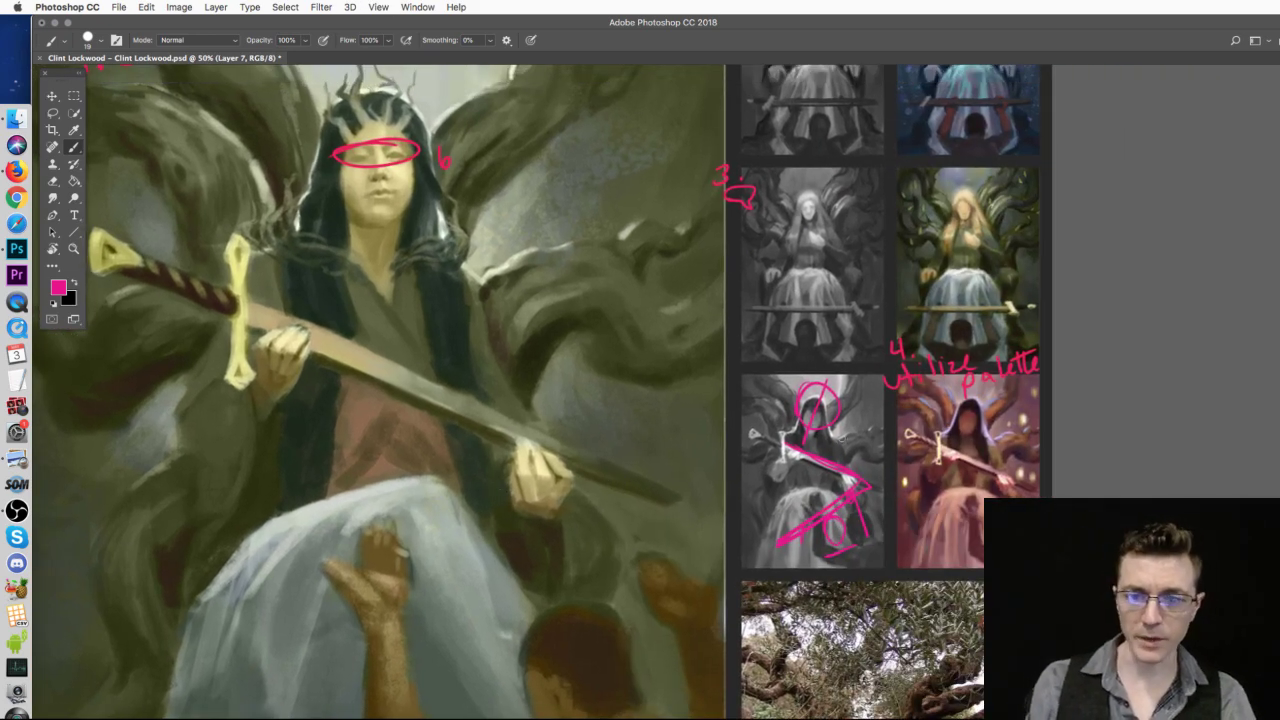
scroll(762, 471, up, 5)
scroll(762, 471, right, 3)
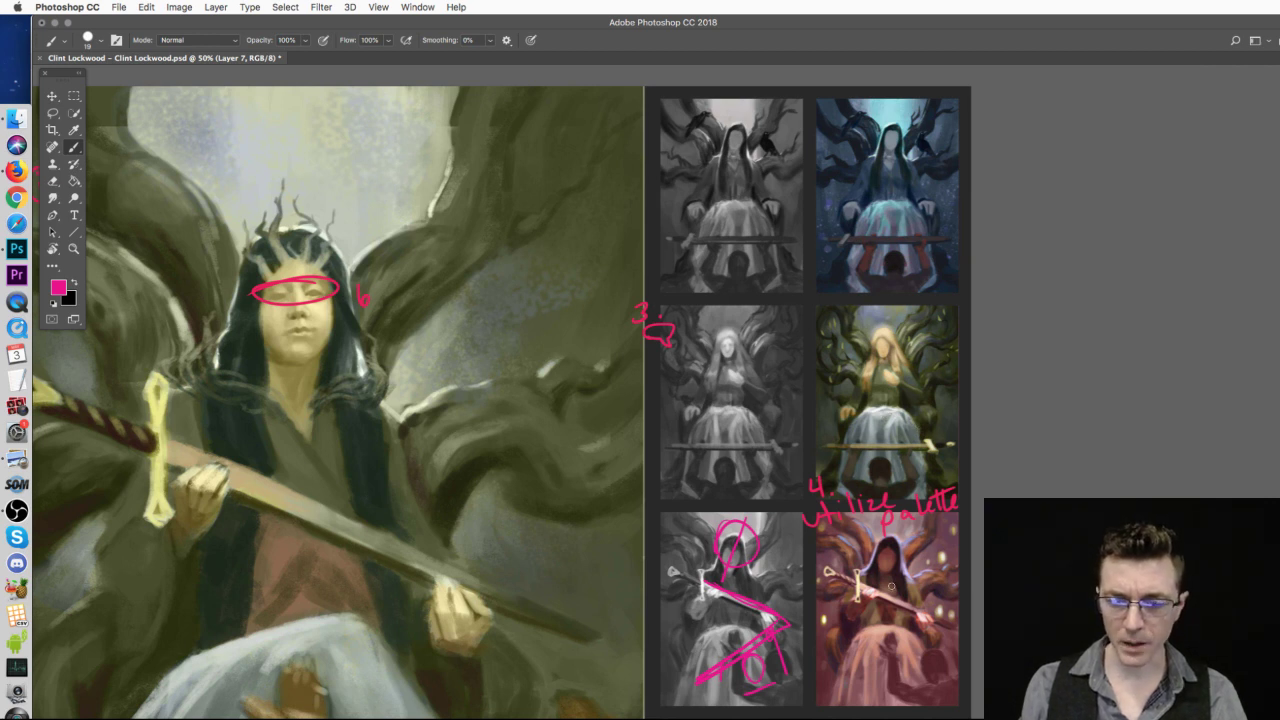
scroll(880, 580, down, 3)
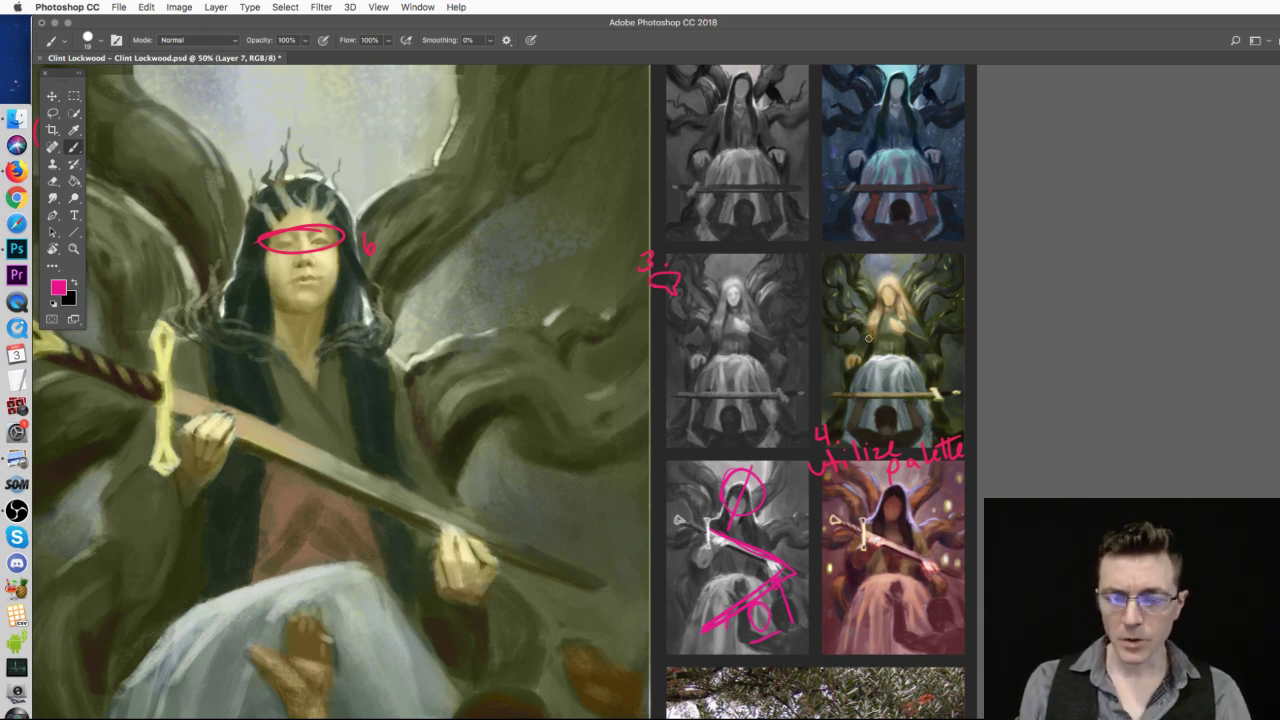
- Brush marks over the main painting's upper-left branches, bright sky and grey background gap beside the woman, undoing each
key(super+minus)
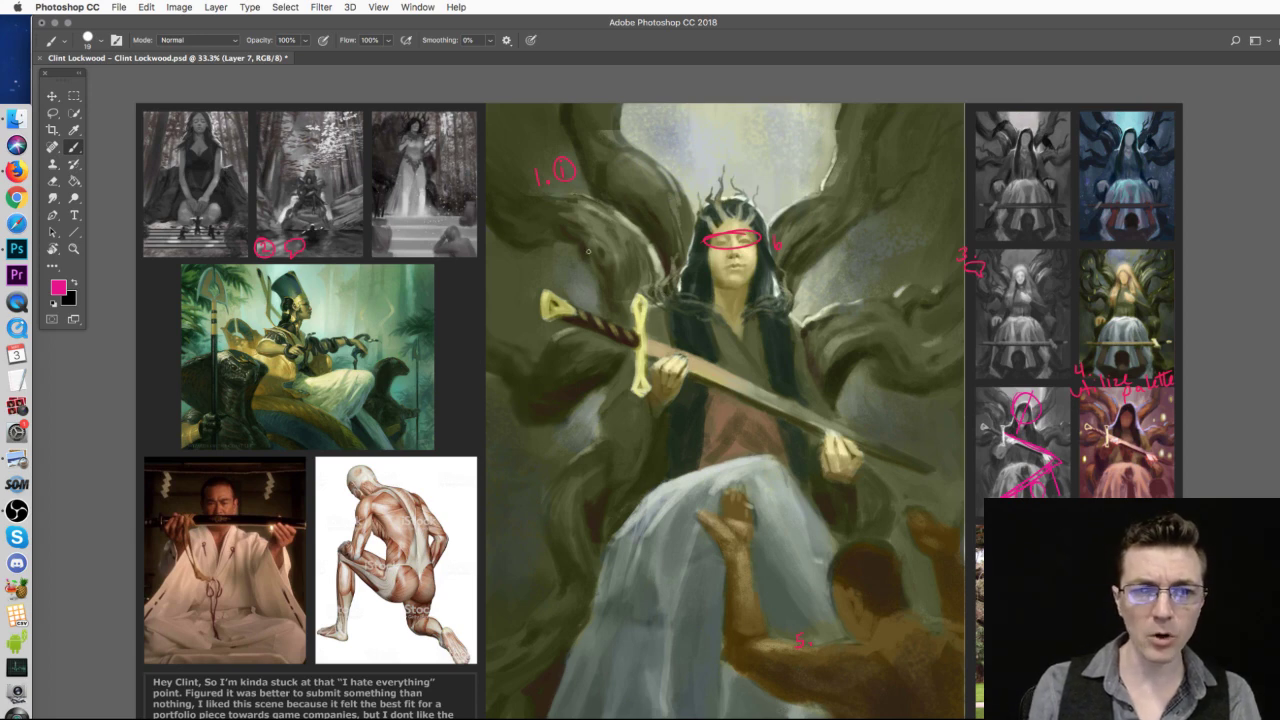
mouse_move(609, 279)
mouse_down()
mouse_move(535, 282)
mouse_move(329, 218)
mouse_up()
key(super+z)
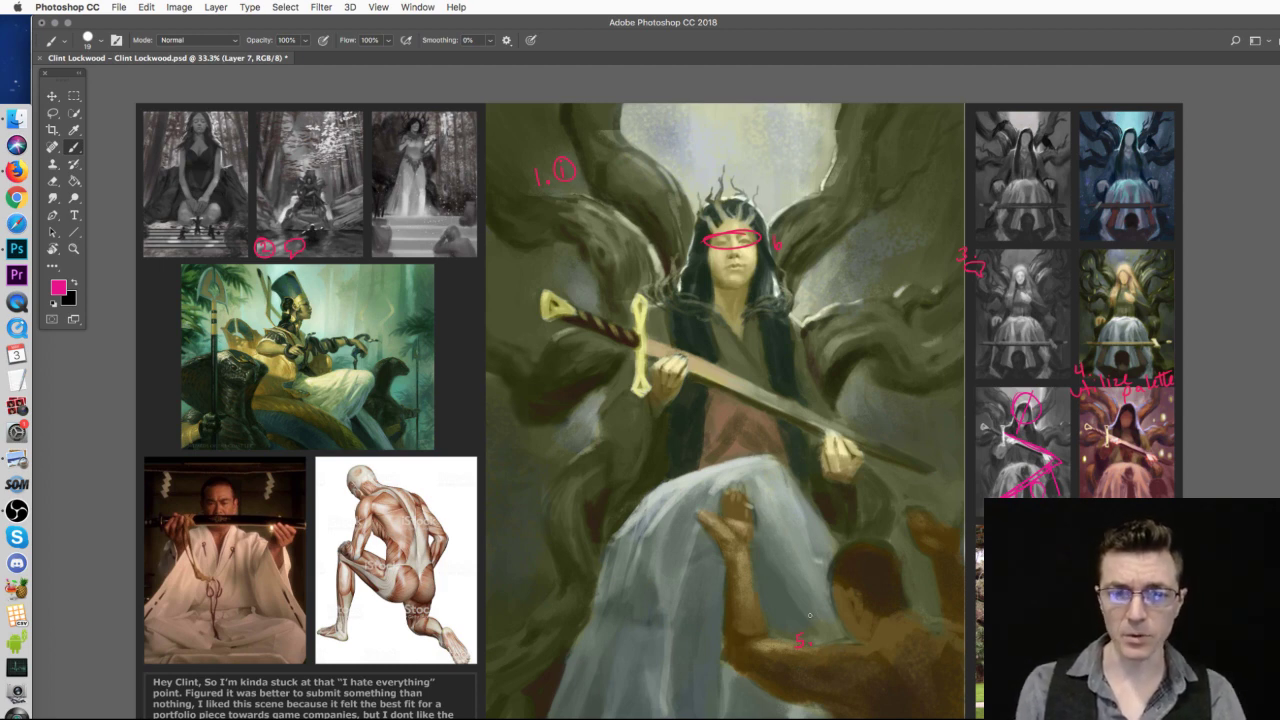
drag(536, 170, 568, 160)
key(super+z)
mouse_move(774, 112)
mouse_down()
mouse_move(724, 110)
mouse_move(766, 129)
mouse_up()
key(super+z)
drag(900, 218, 945, 235)
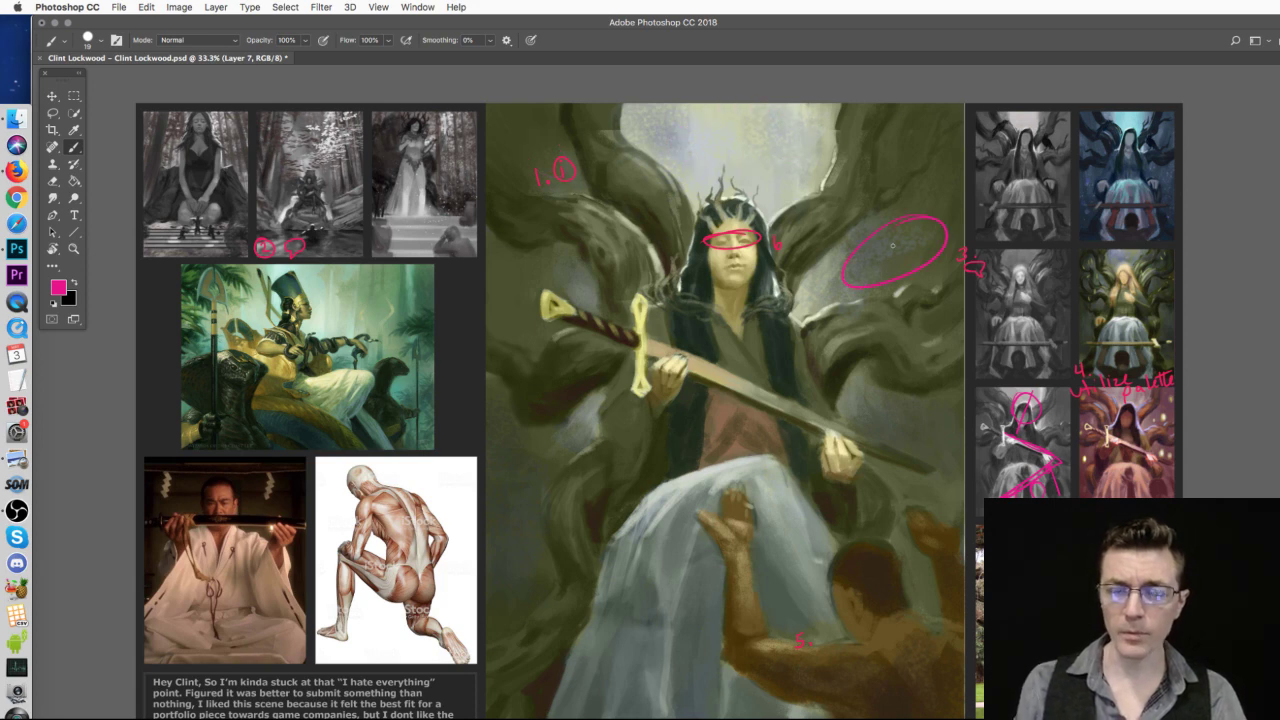
key(super+z)
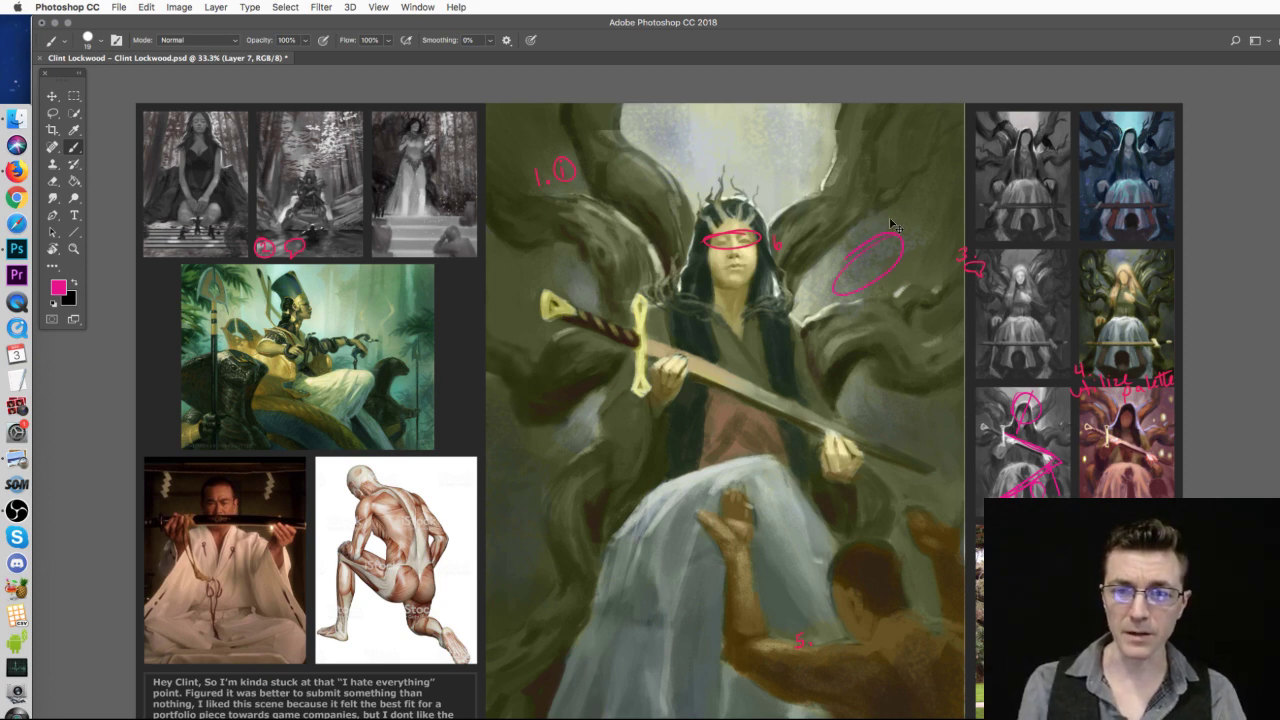
mouse_move(752, 113)
mouse_down()
mouse_move(697, 155)
mouse_move(765, 137)
mouse_up()
key(super+z)
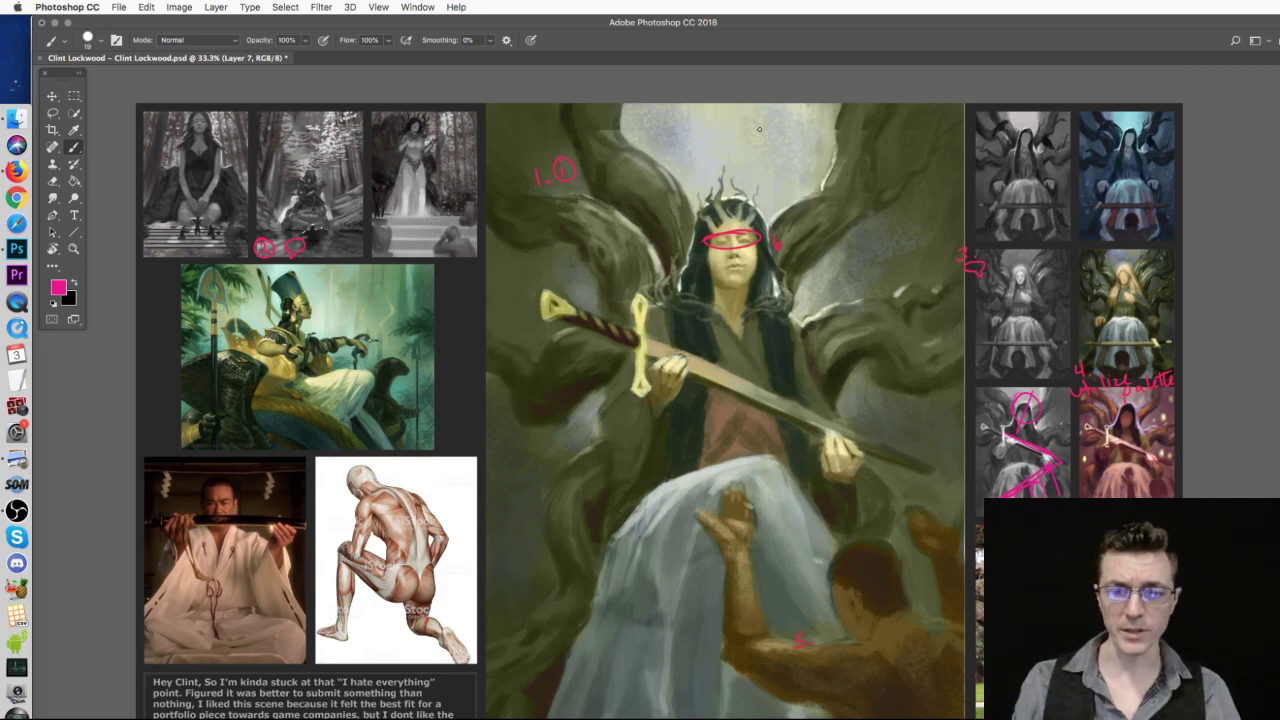
- Draw strokes over the upper branches and along the left edge of the main painting, undoing each one
mouse_move(879, 126)
mouse_down()
mouse_move(860, 150)
mouse_move(910, 210)
mouse_up()
key(super+z)
drag(600, 104, 572, 112)
key(super+z)
drag(550, 185, 482, 236)
key(super+z)
mouse_move(602, 572)
mouse_down()
mouse_move(484, 586)
mouse_move(480, 678)
mouse_up()
key(super+z)
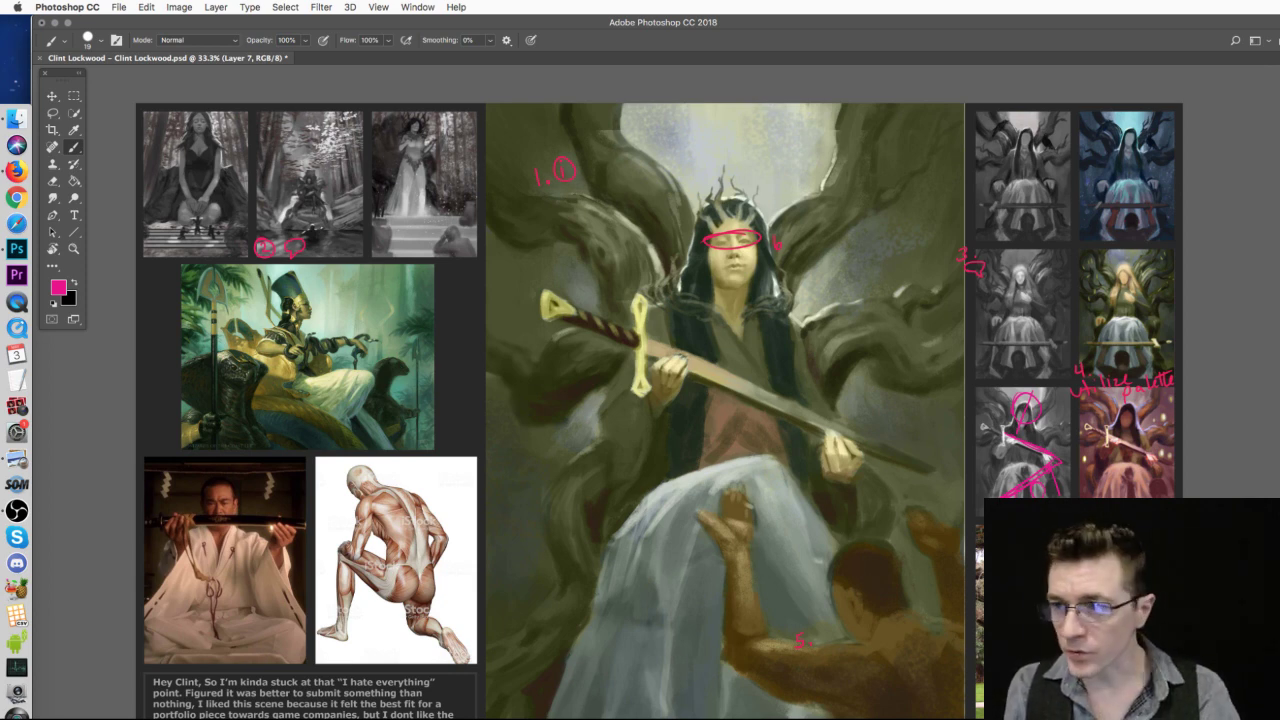
- Hide the layer of numbered notes and switch to the Finder window with the Refs Extras folder
key(super+comma)
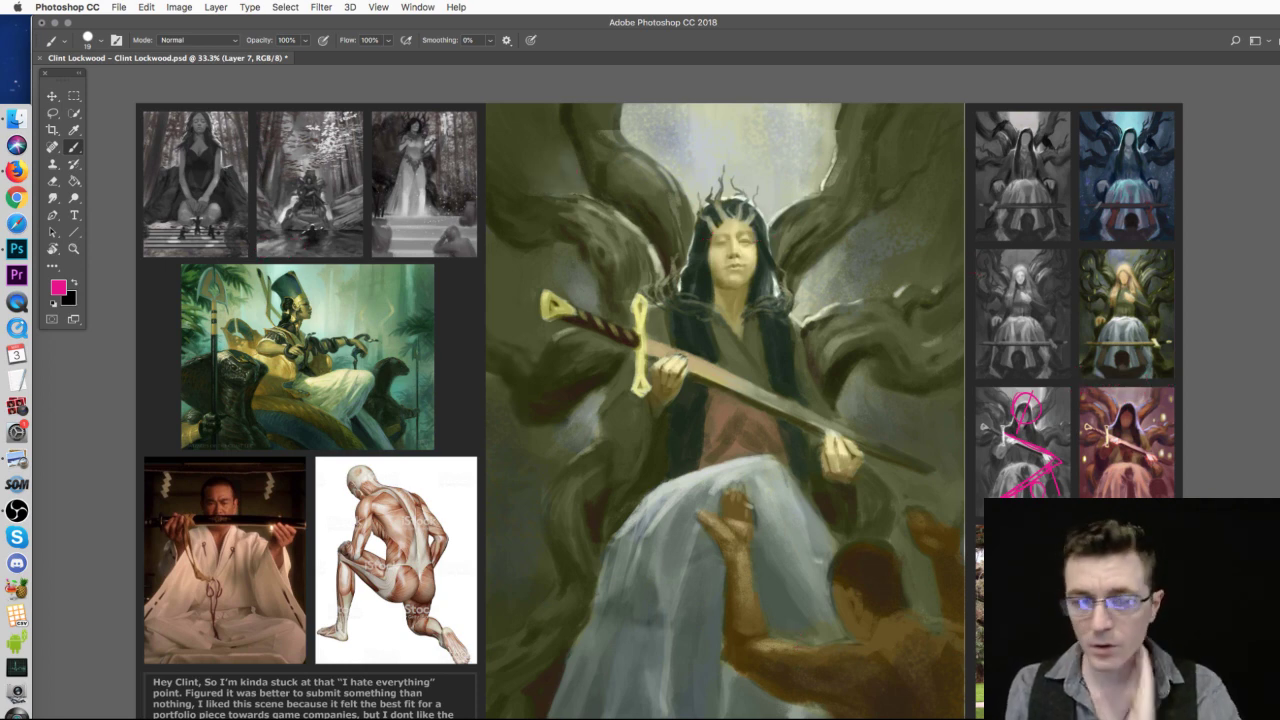
click(20, 120)
click(488, 414)
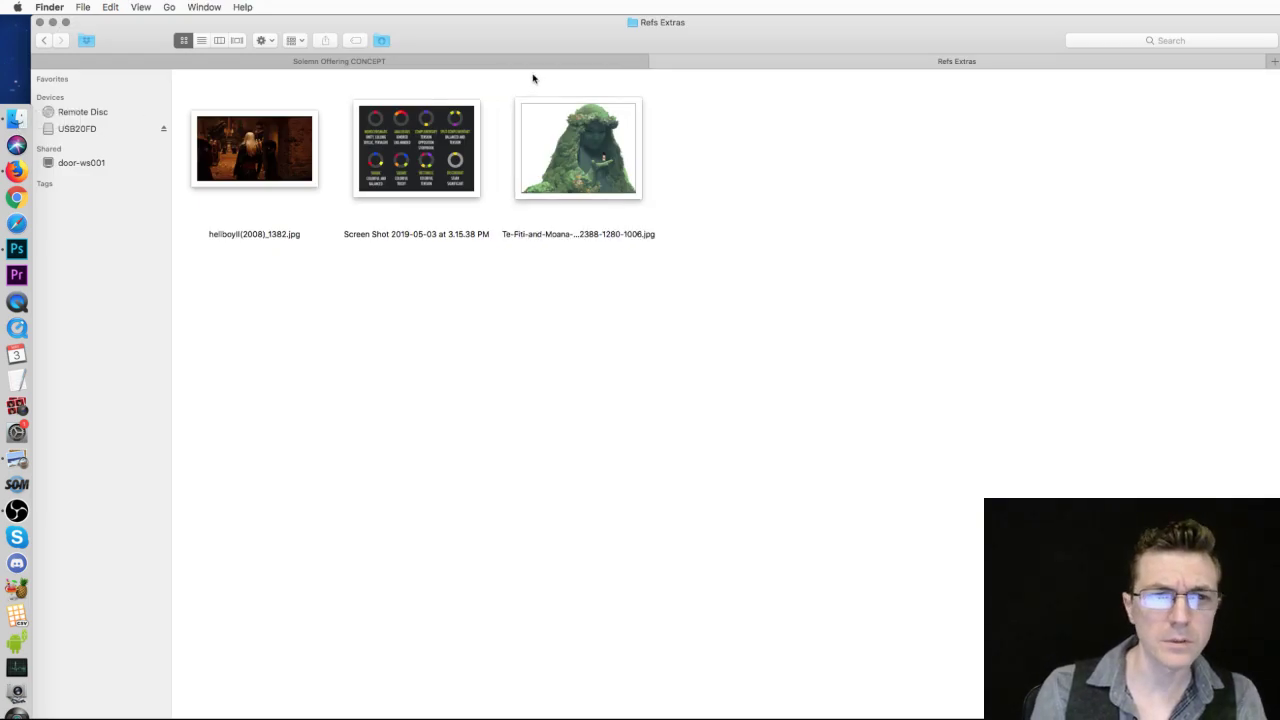
- Preview the forest temple reference image in the References and Ideas folder, and close the preview after examining it
click(42, 42)
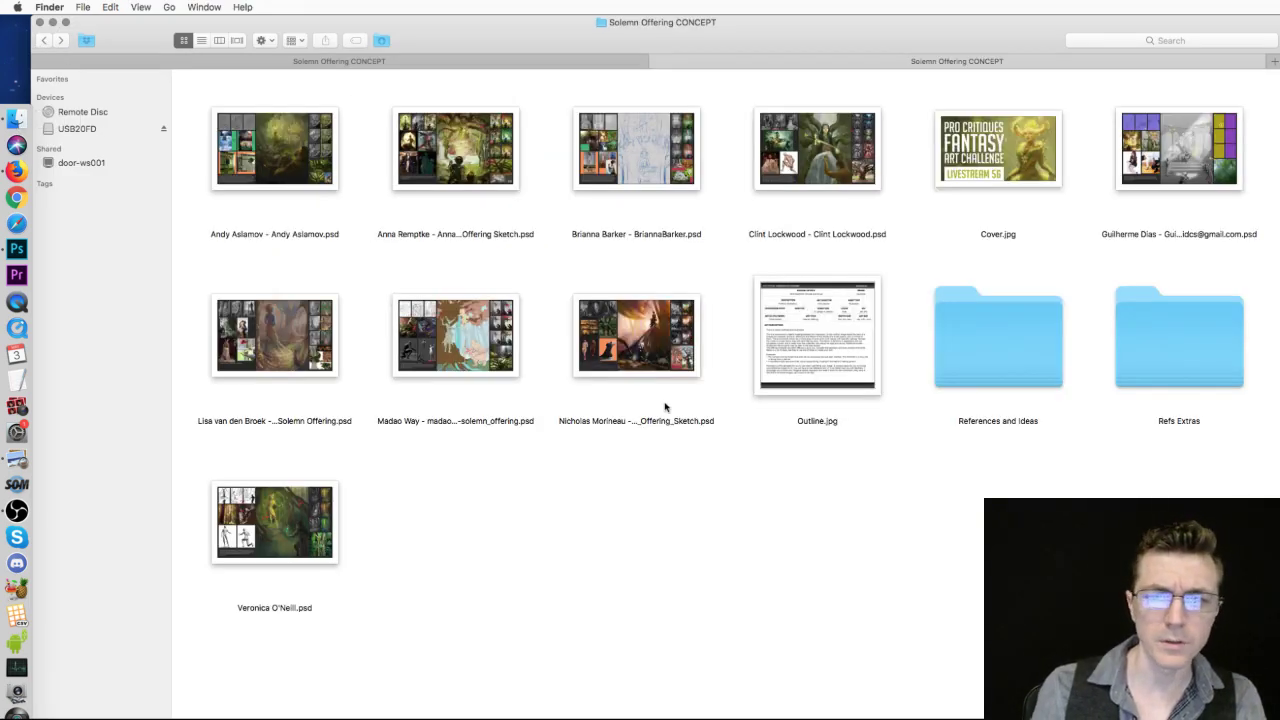
double_click(965, 384)
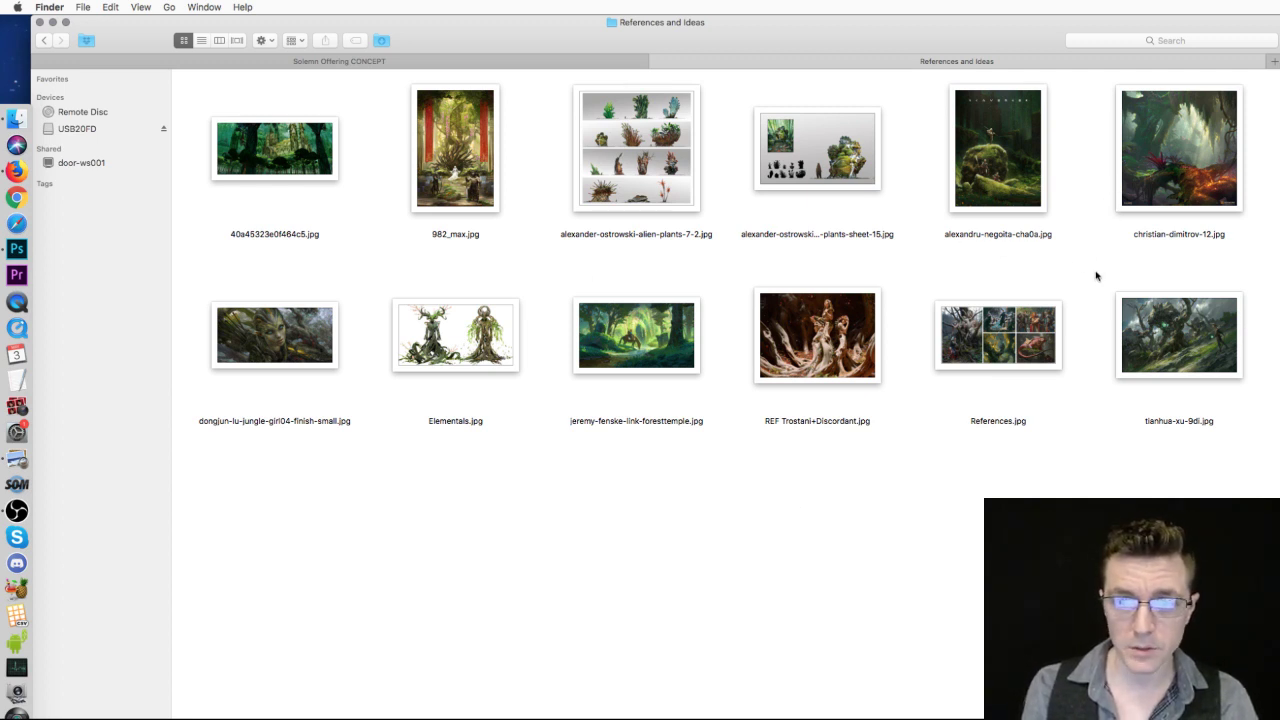
click(676, 346)
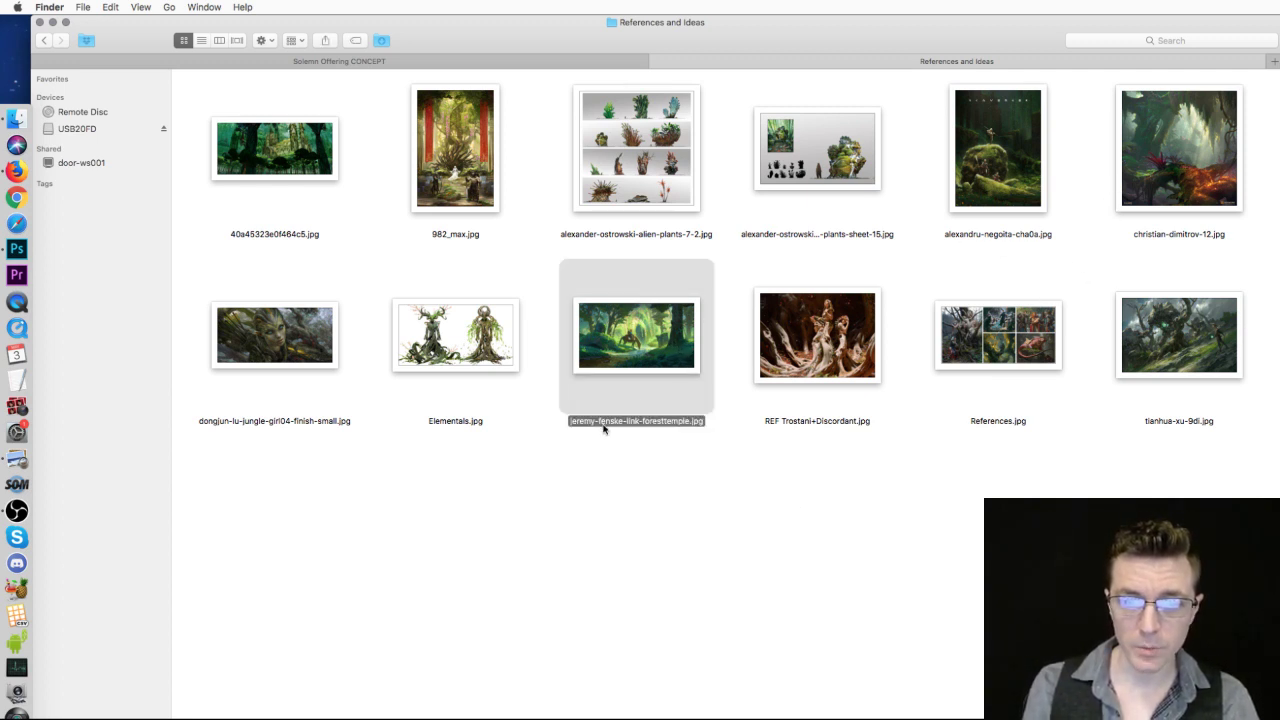
key(space)
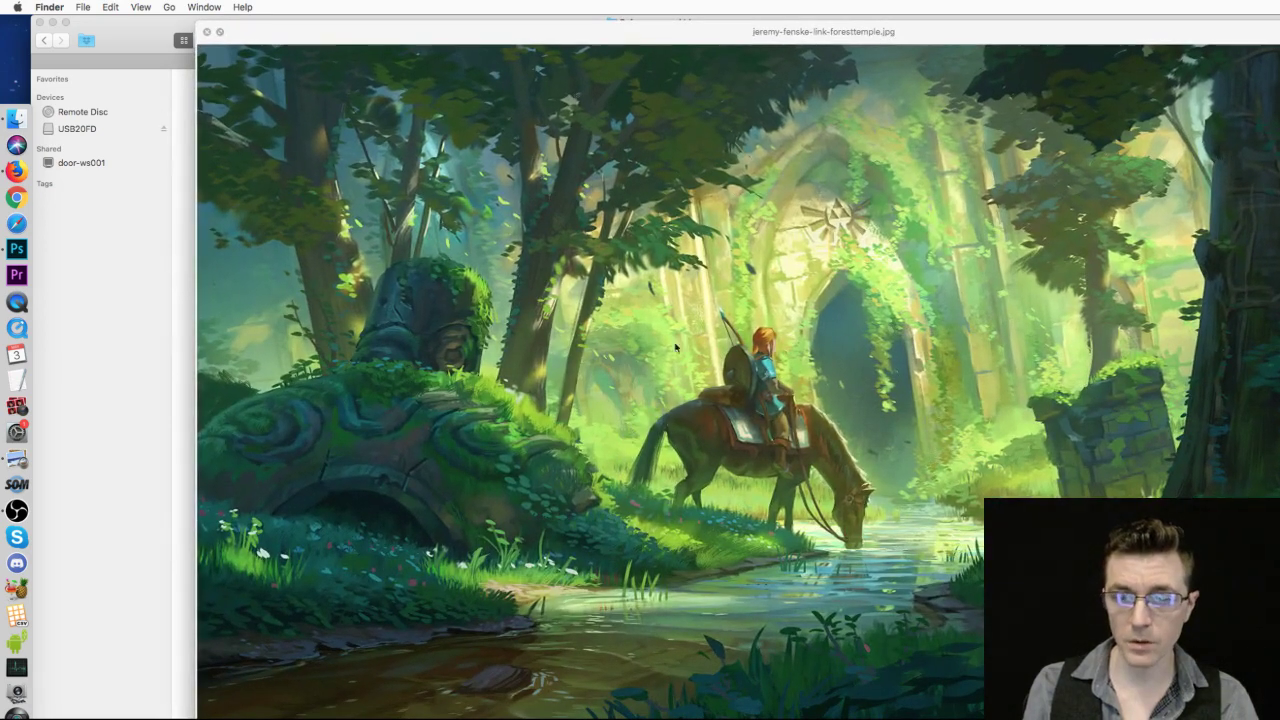
drag(878, 33, 744, 17)
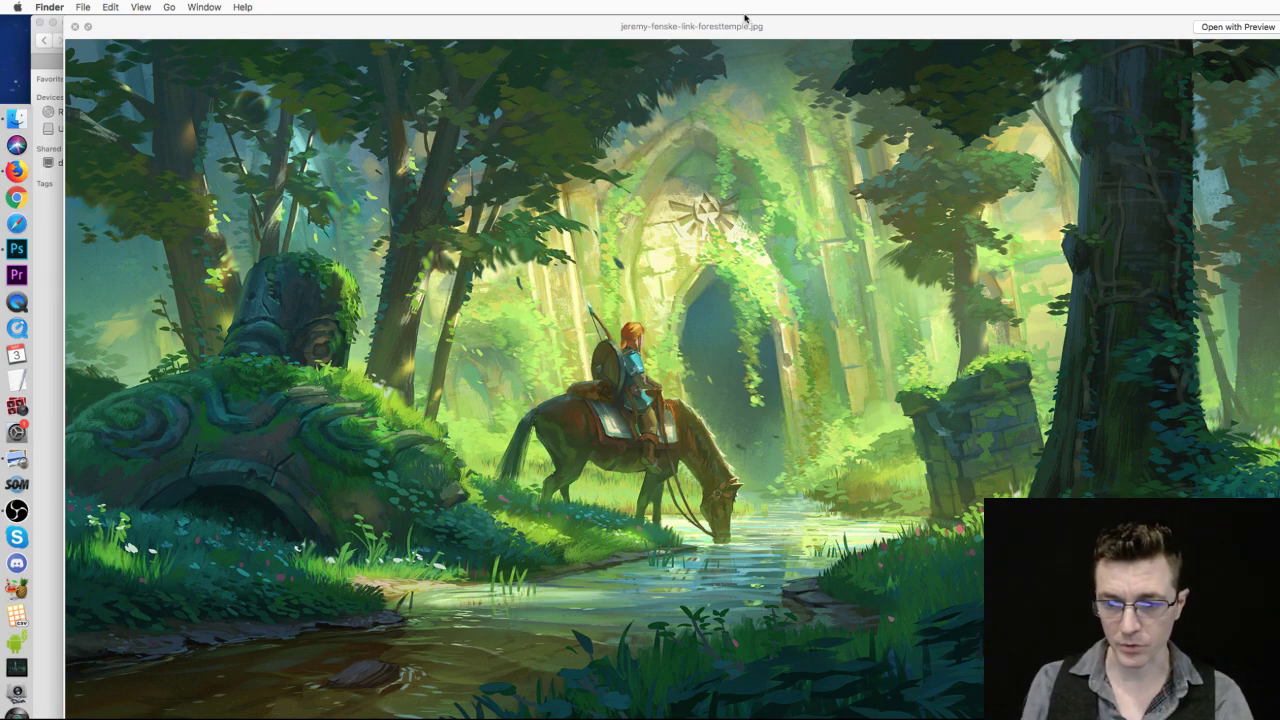
key(space)
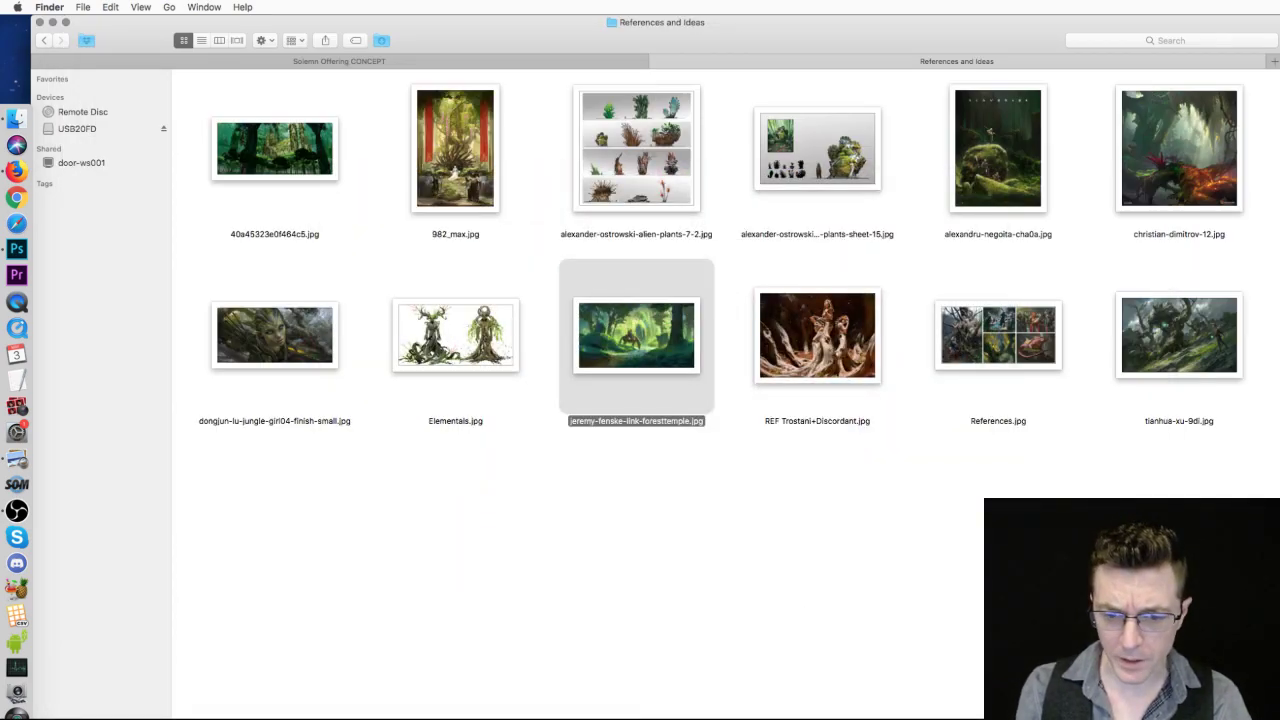
- Switch to Photoshop and select Layer 2's mask in the painting of the enthroned sword bearer
key(super+Tab)
key(super+v)
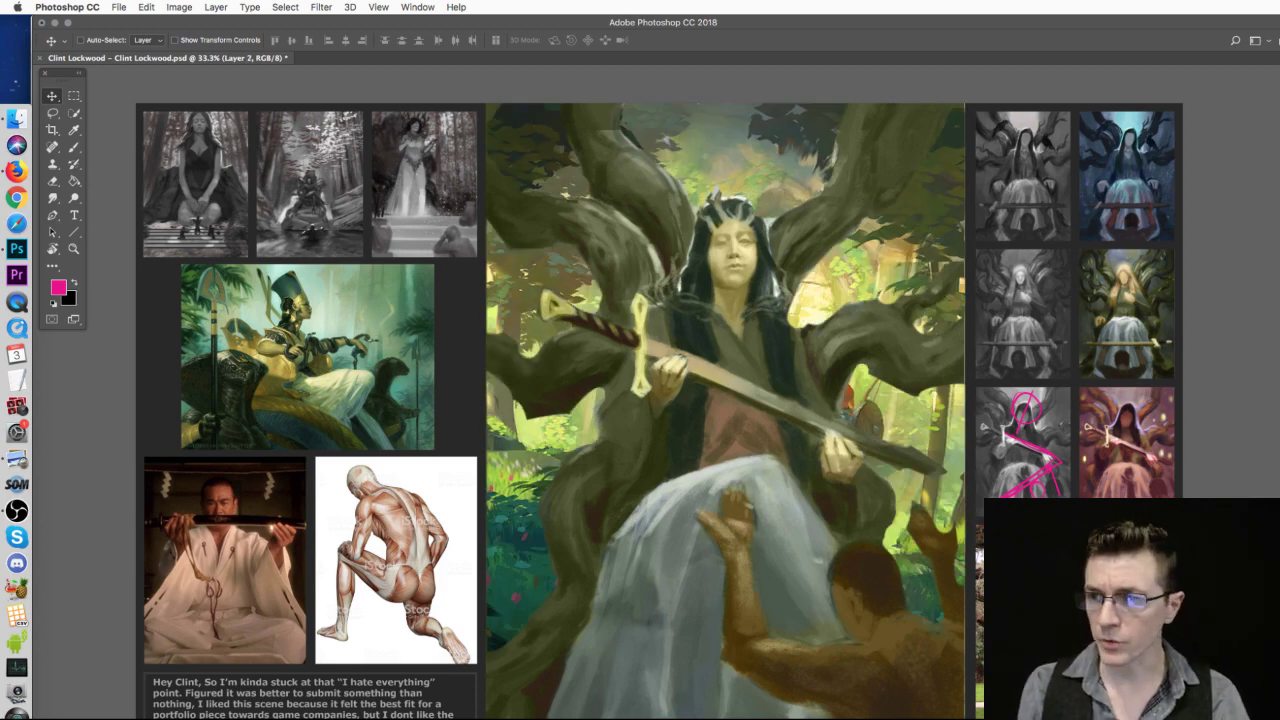
key(F7)
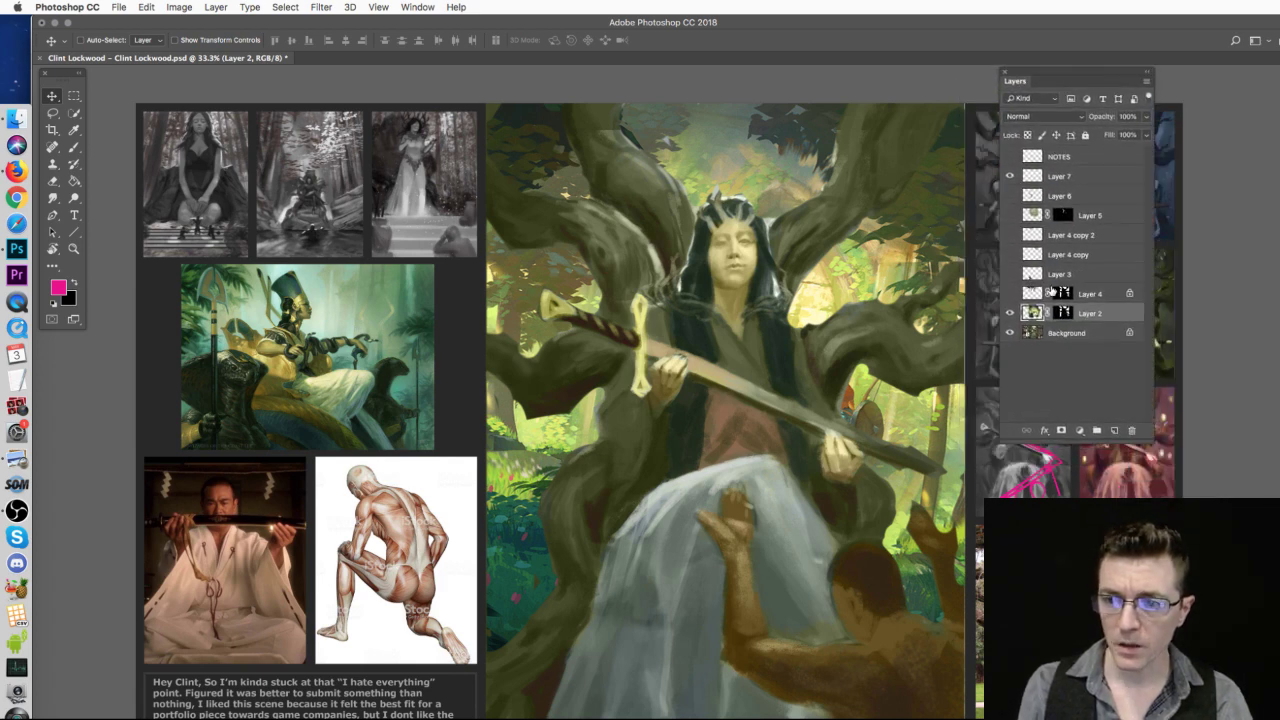
click(1064, 313)
key(d)
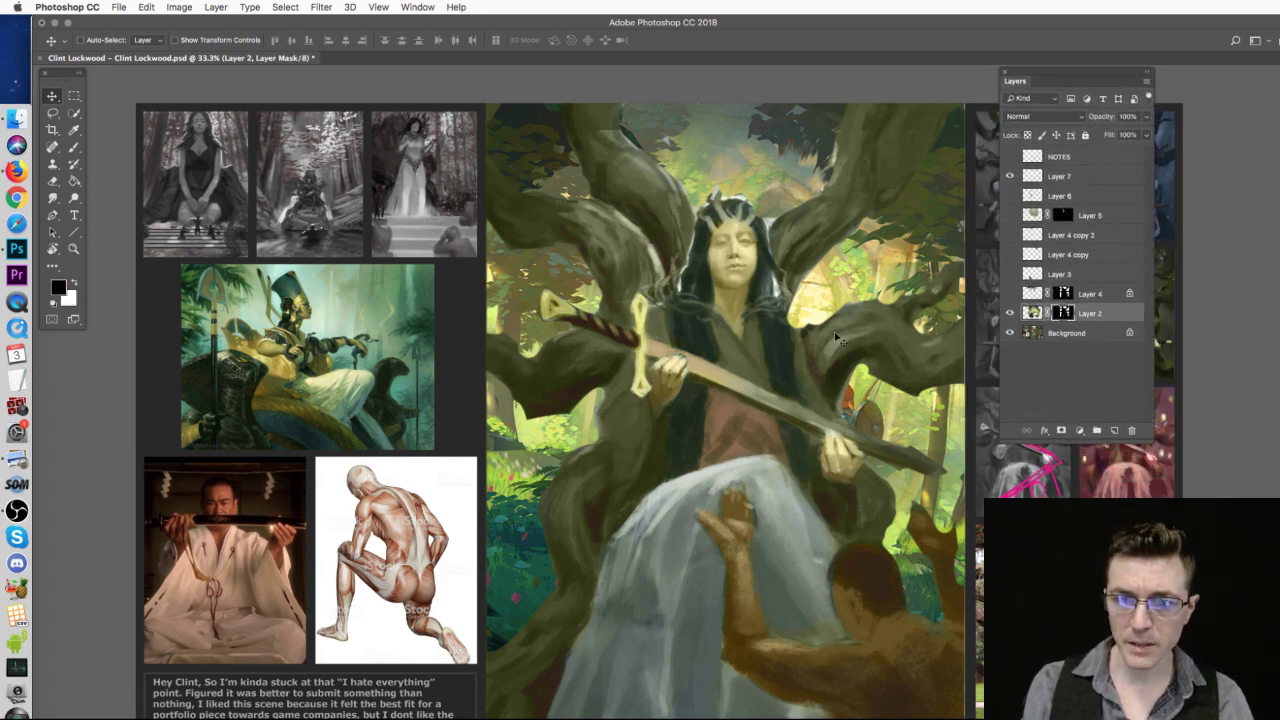
- Toggle Layer 2's visibility repeatedly to compare the painting with and without the forest background, leaving the layer shown
click(1009, 314)
click(1009, 314)
click(1009, 316)
click(1009, 316)
click(1009, 316)
click(1009, 316)
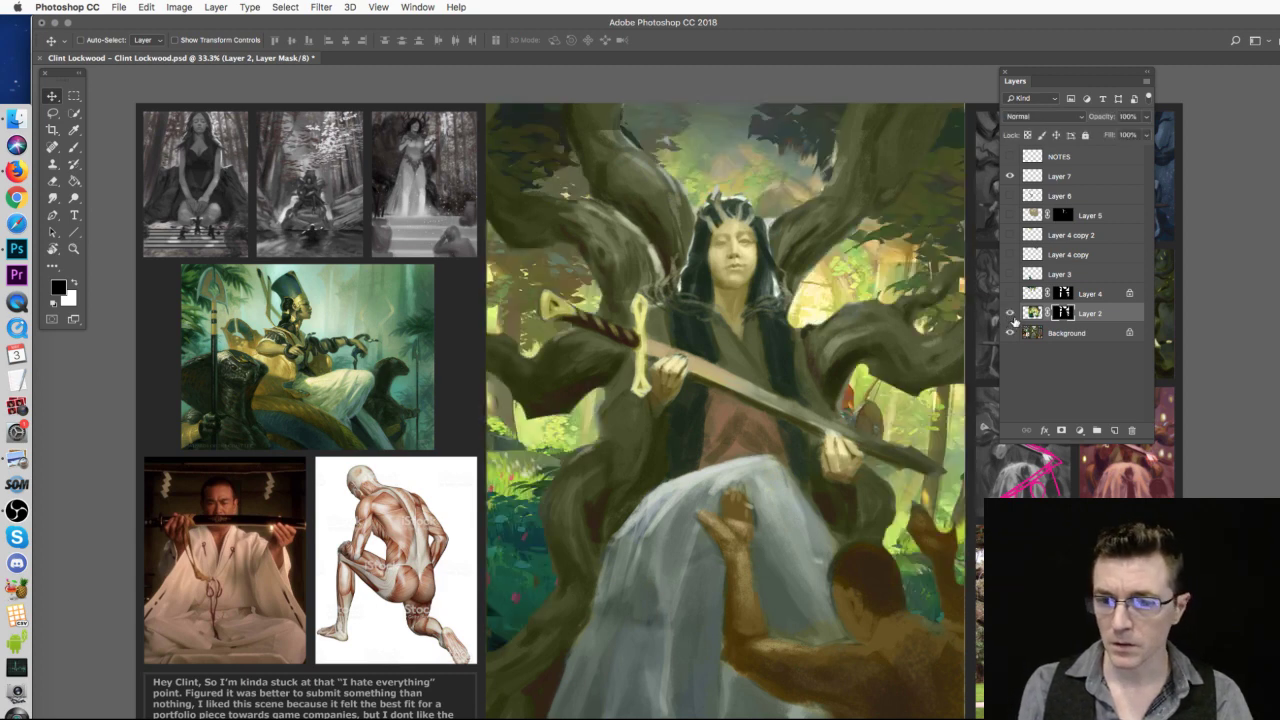
- Select Layer 4 and switch its visibility on and off to compare its foliage, leaving the layer shown
click(1090, 294)
drag(1053, 78, 1108, 83)
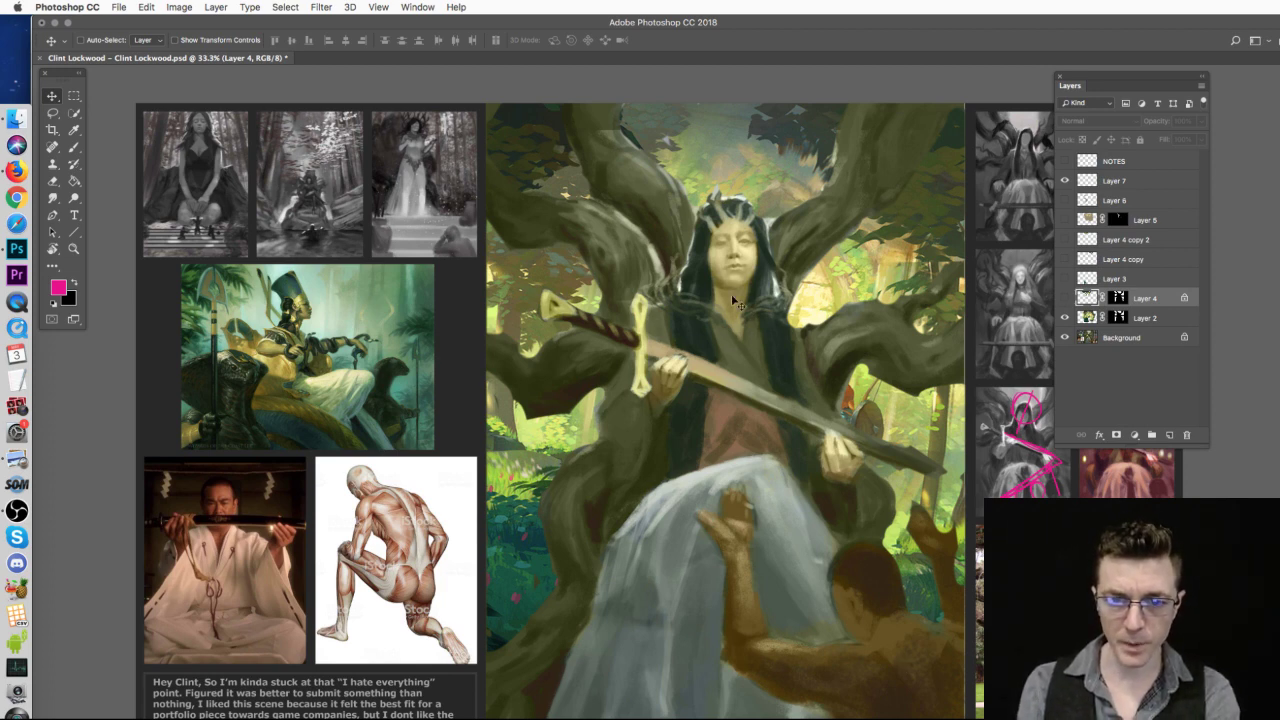
click(1065, 300)
click(1065, 300)
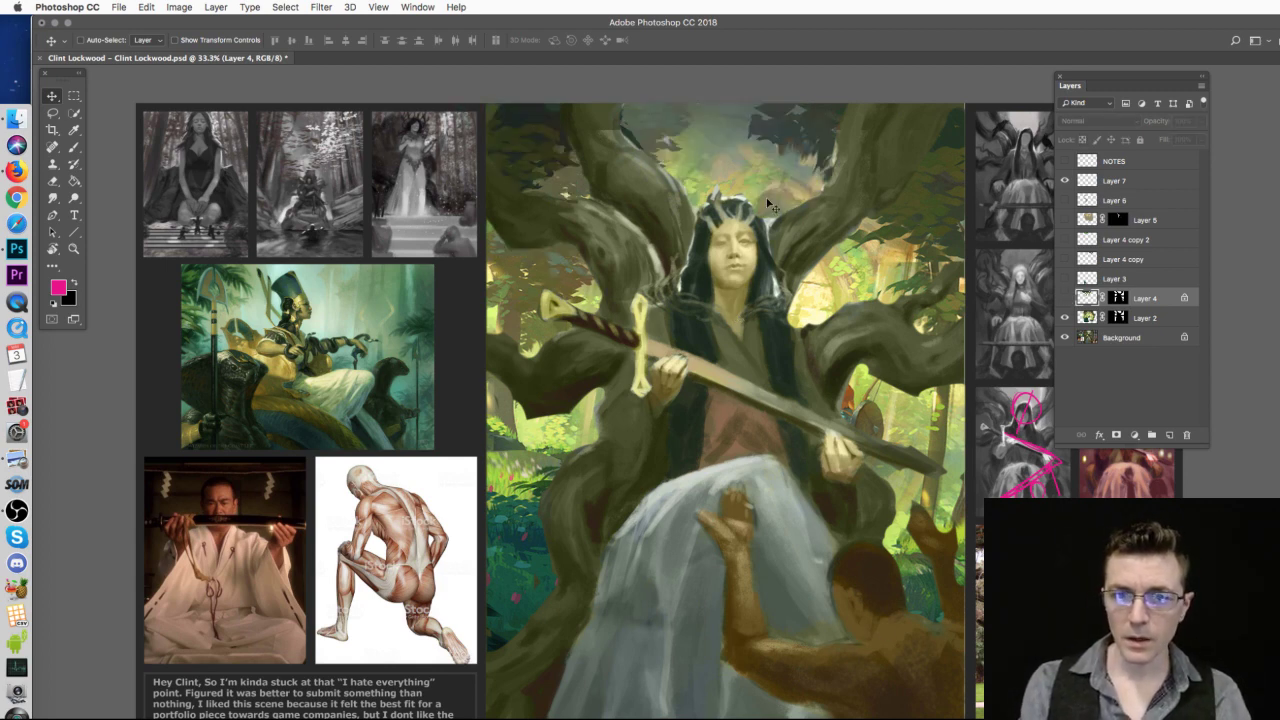
click(1064, 299)
click(1064, 299)
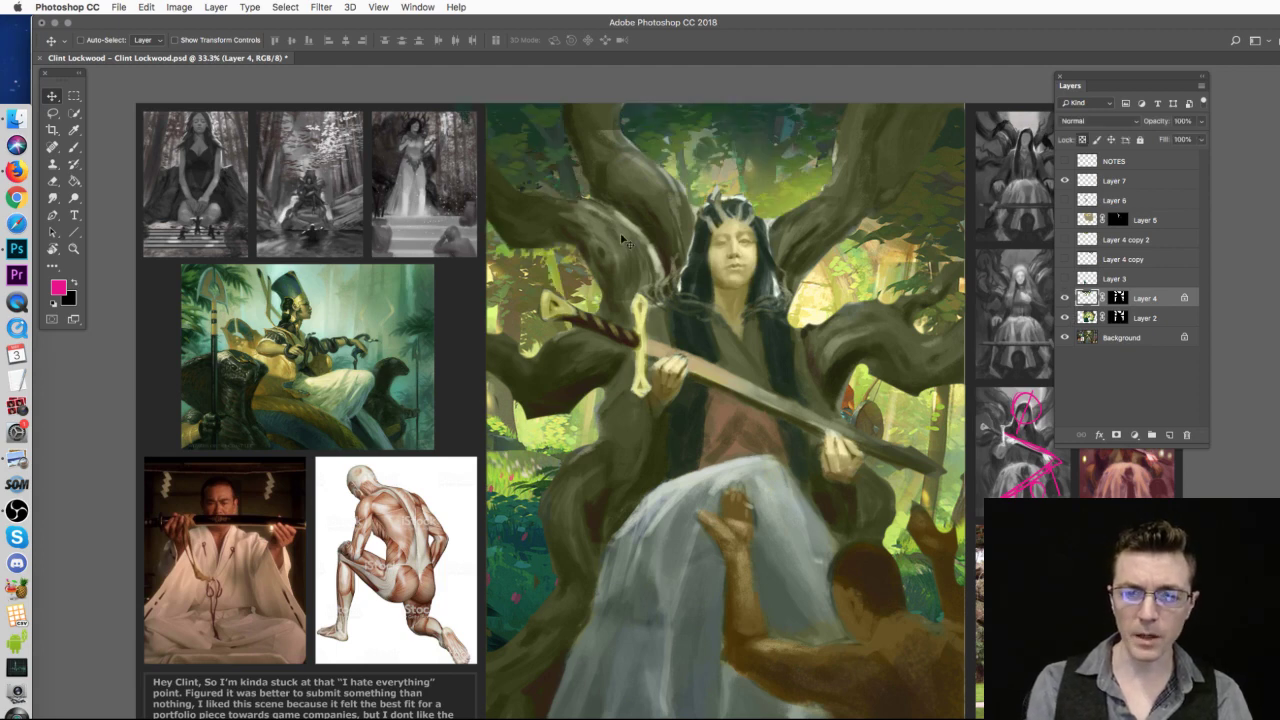
- Show Layer 3 and Layer 4 copy, toggling the copy's visibility to compare the painting with and without it
click(1064, 279)
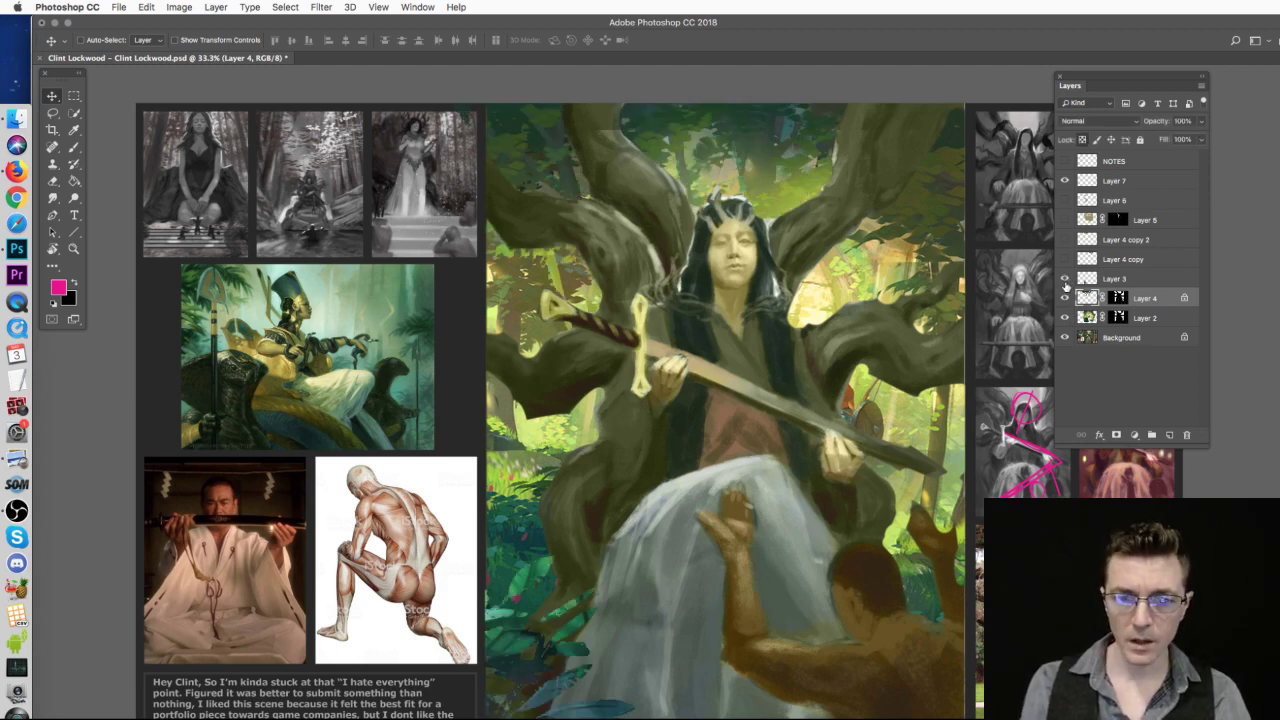
click(1125, 282)
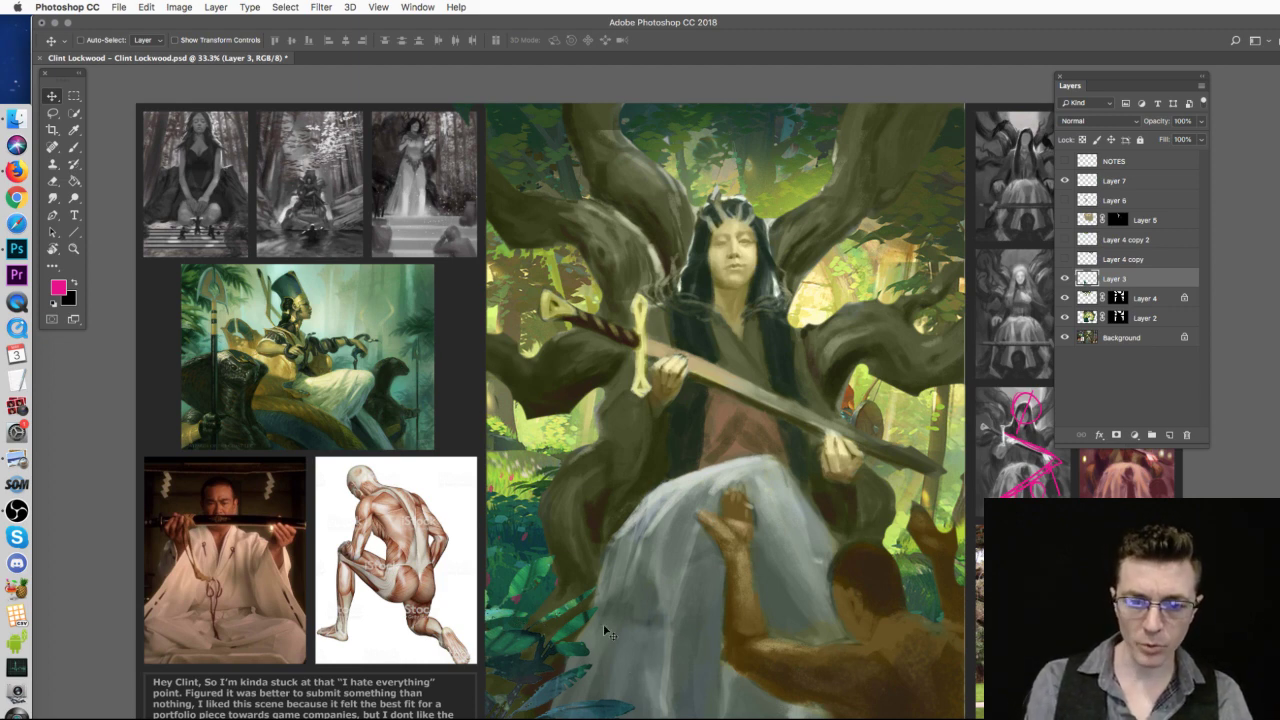
click(1064, 259)
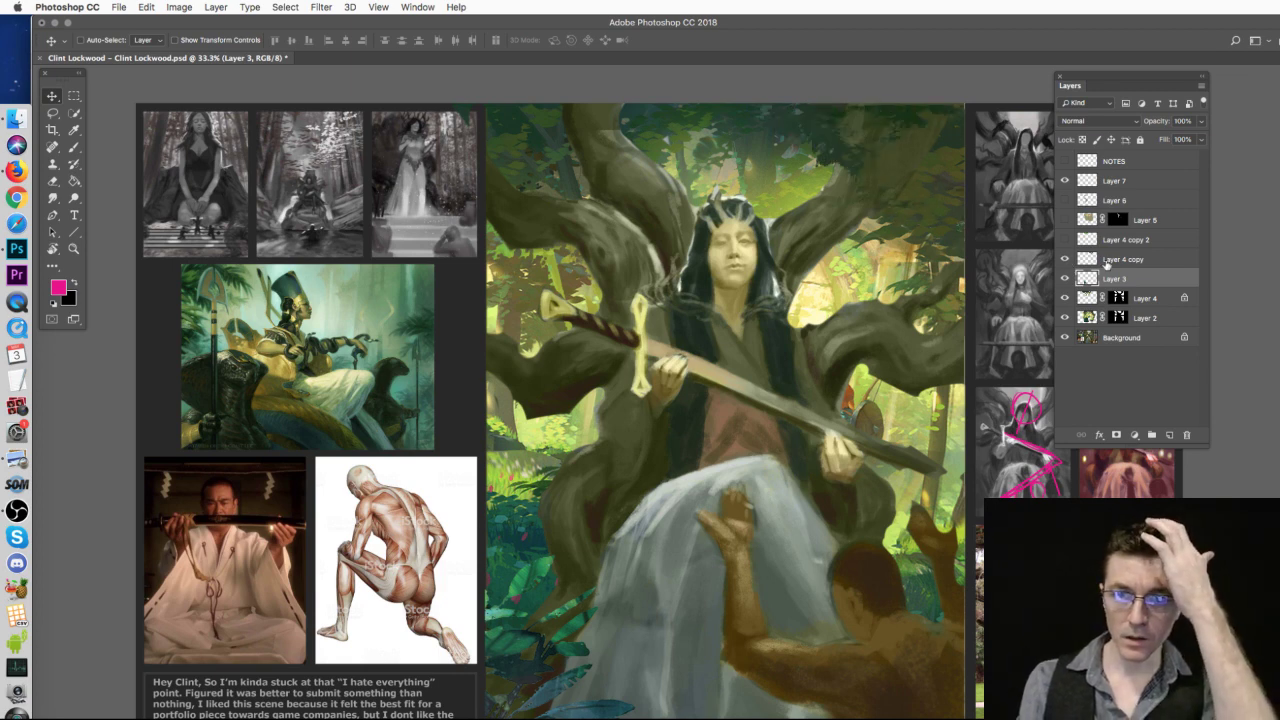
click(1100, 261)
click(1064, 259)
click(1064, 259)
click(1064, 259)
click(1064, 259)
- Show Layer 4 copy 2 and the Linear Dodge Layer 5, and hide the layer list to view the painting
click(1064, 240)
click(1094, 240)
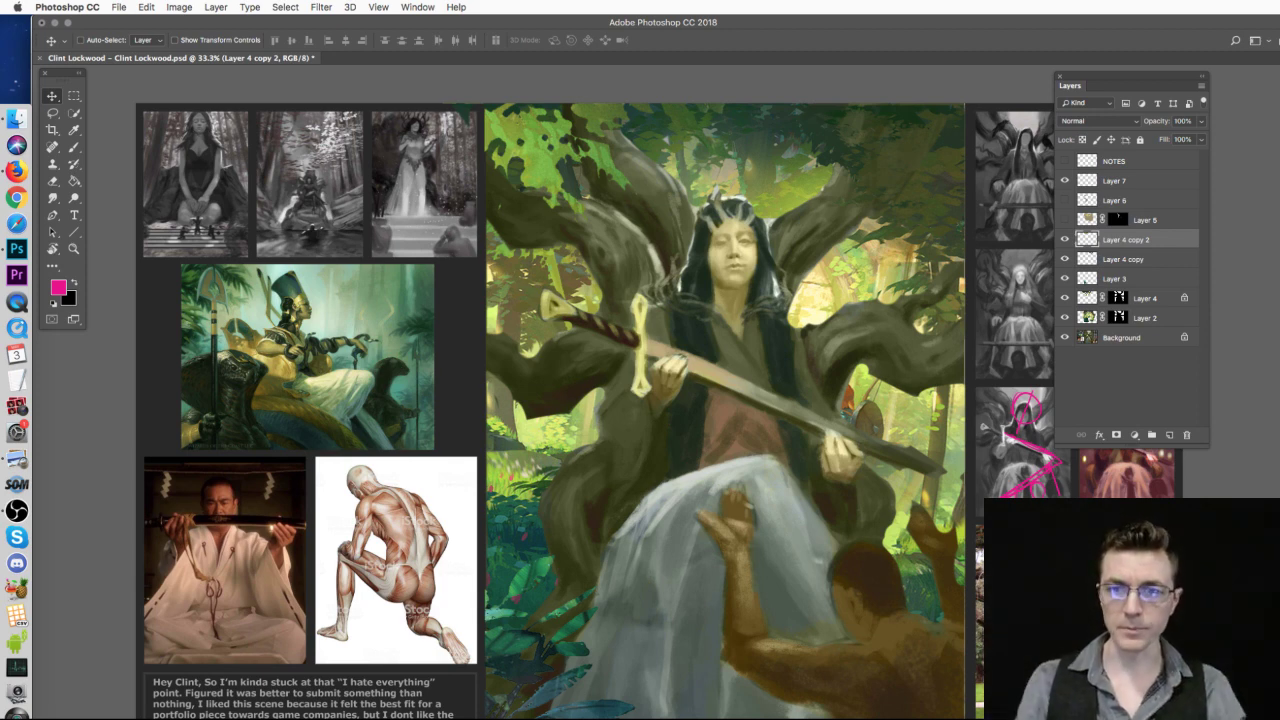
click(1065, 220)
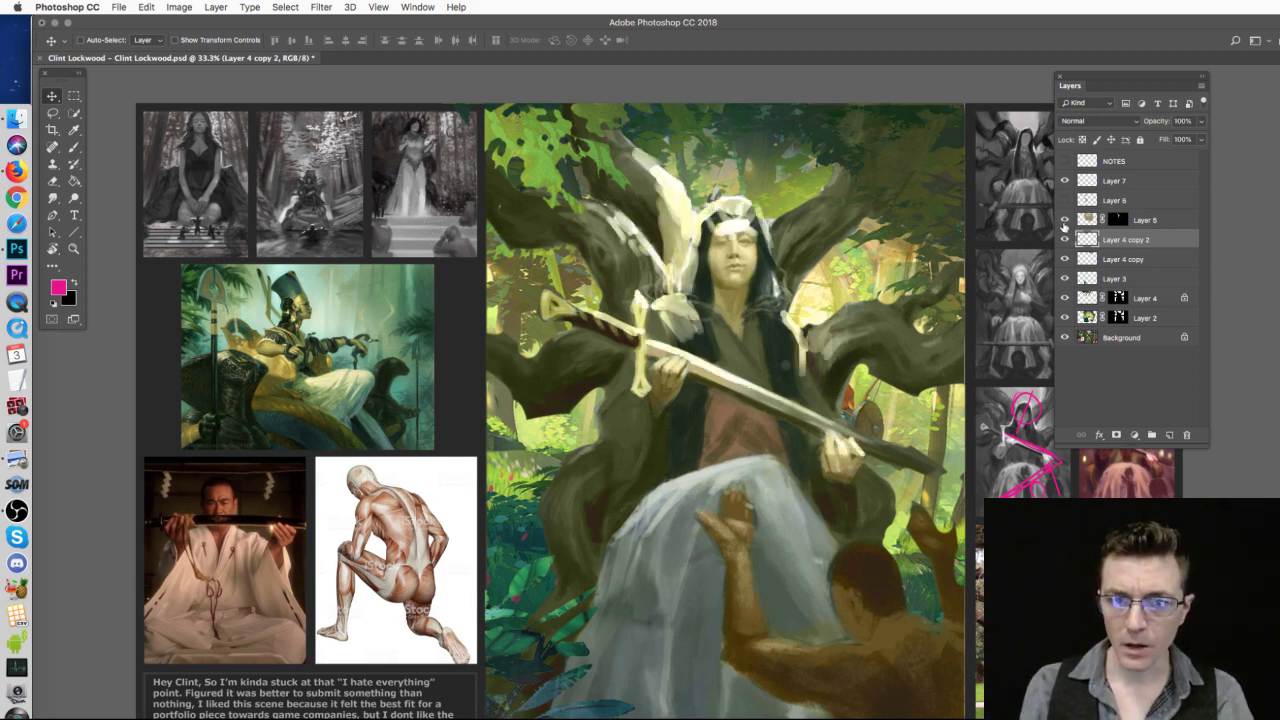
click(1143, 221)
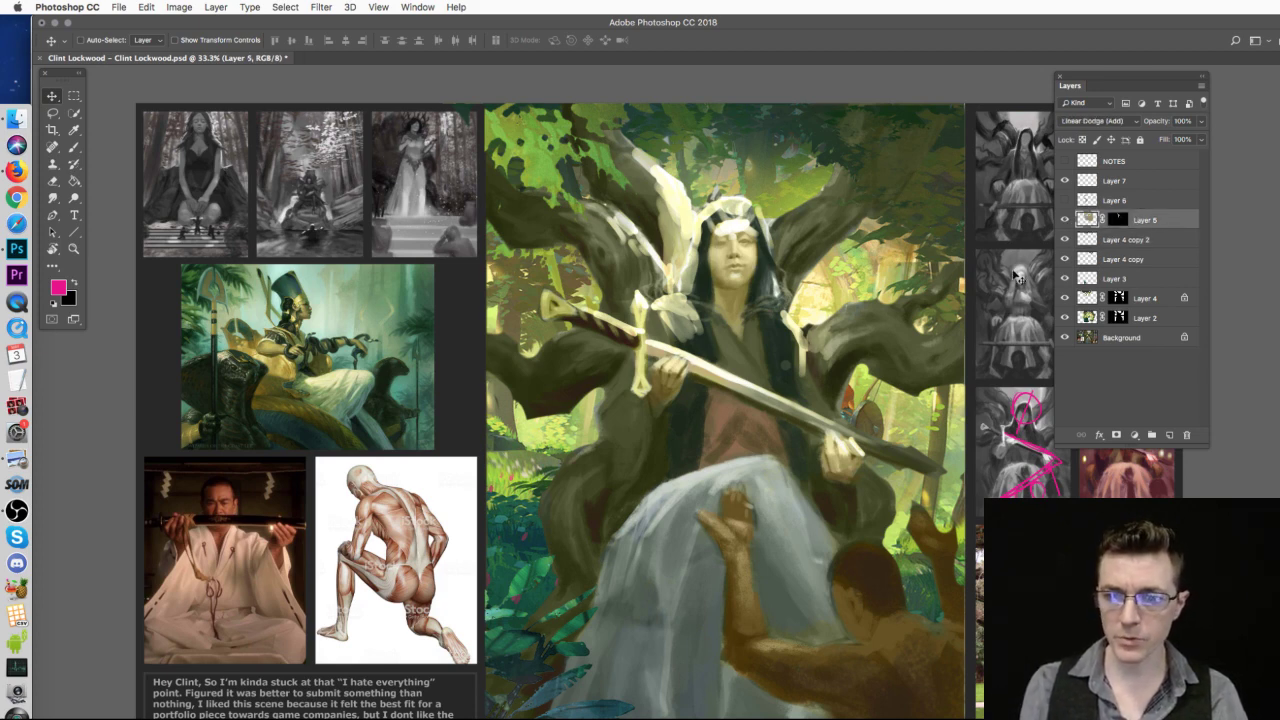
key(F7)
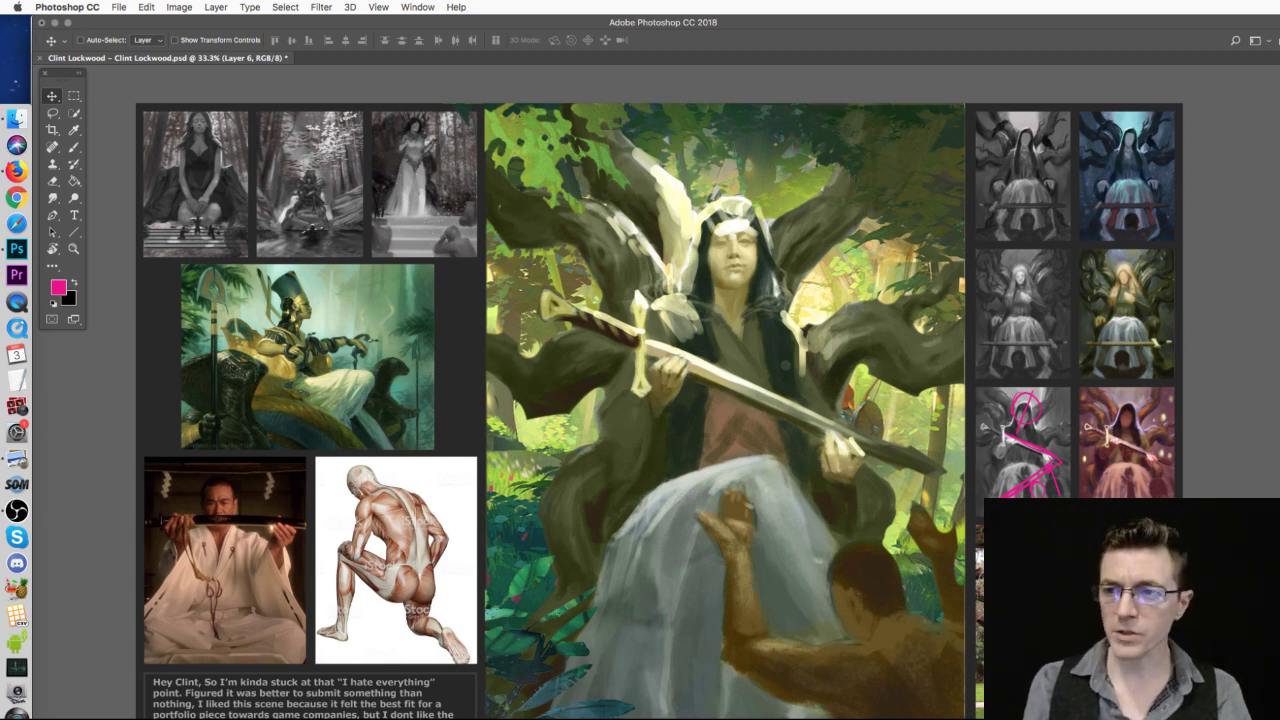
- Hide the paint-over and close the enthroned sword bearer document without saving its changes
key(super+comma)
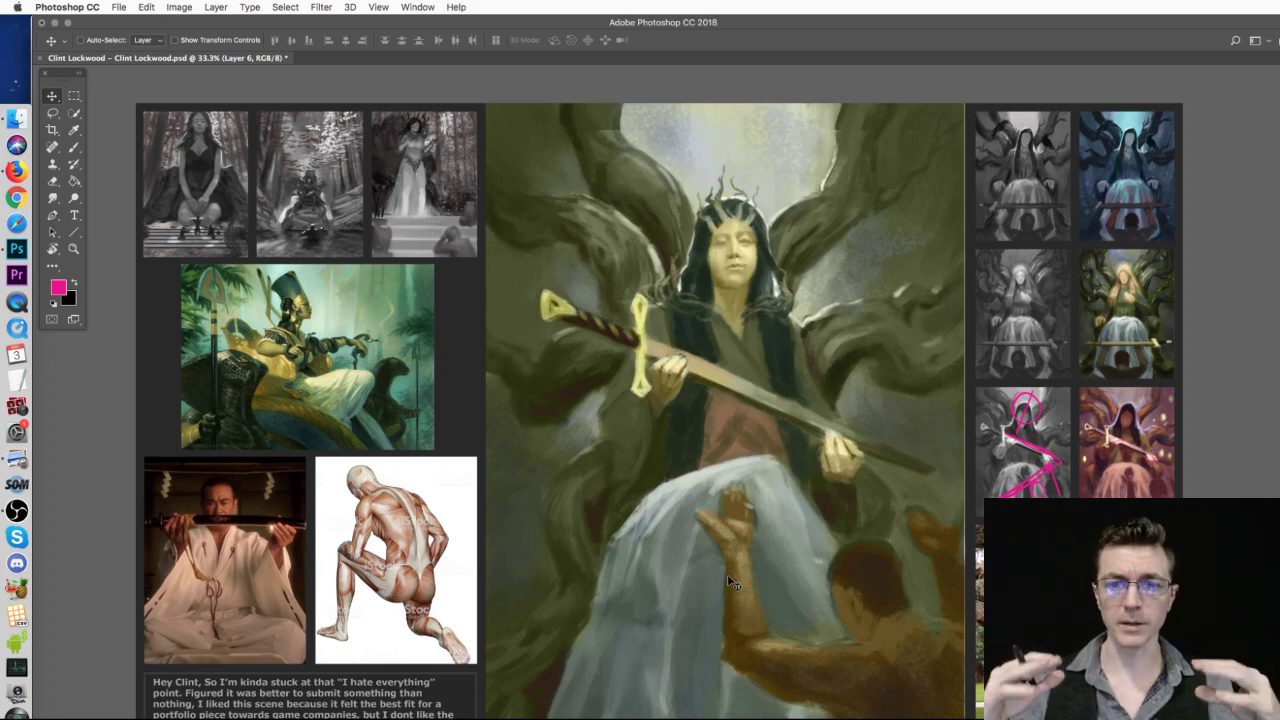
key(super+w)
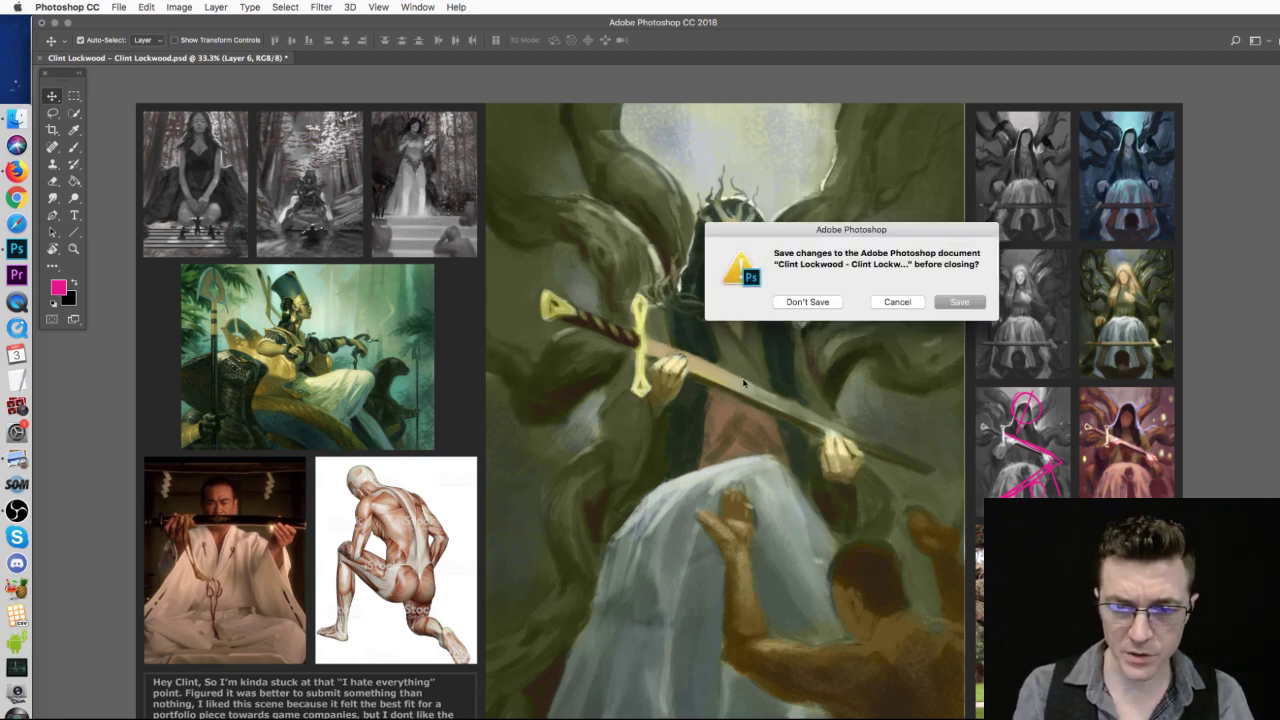
click(785, 302)
- From the Solemn Offering CONCEPT folder in Finder, open the grey throne hall submission PSD with Adobe Photoshop CC 2018
click(16, 118)
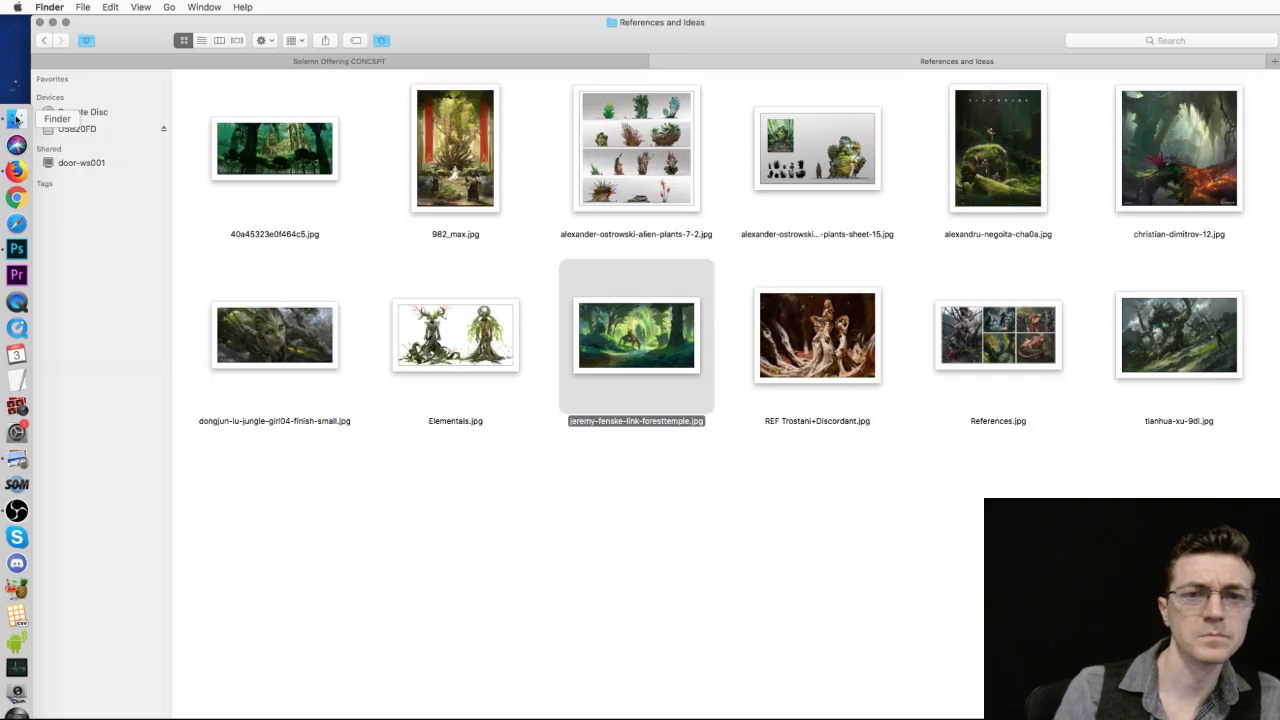
click(339, 61)
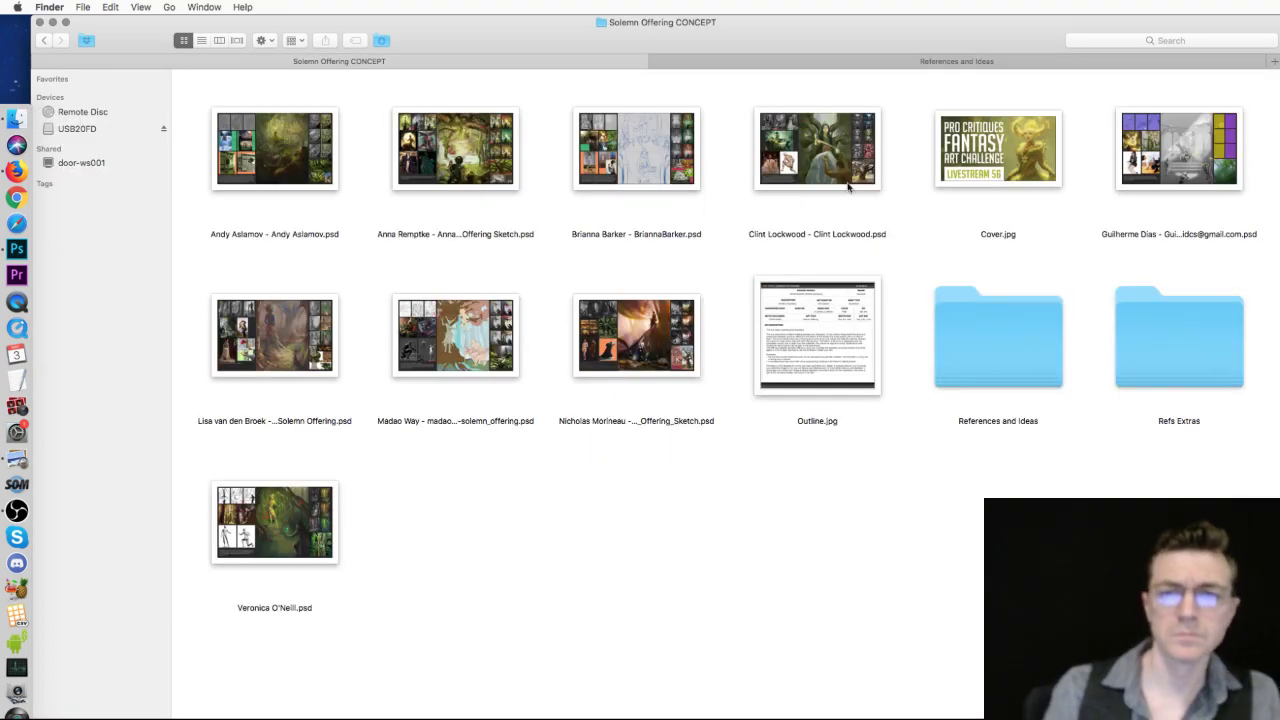
click(1178, 154)
right_click(1162, 158)
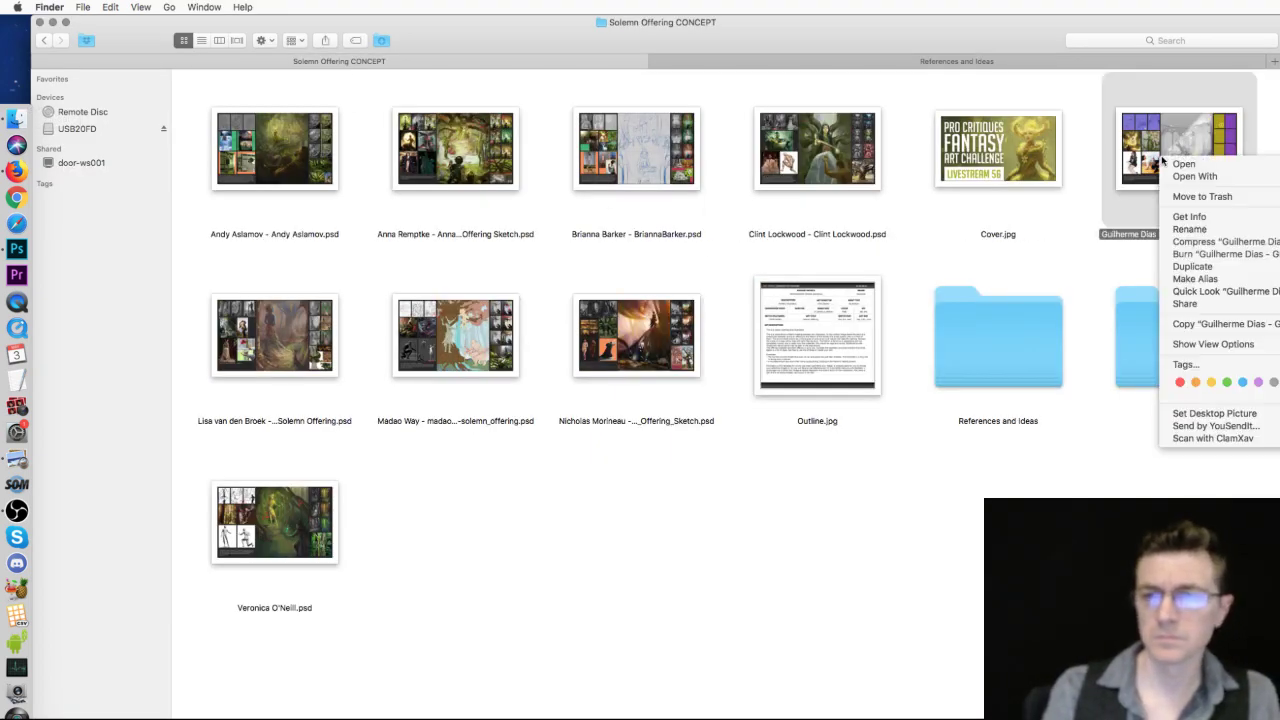
mouse_move(1192, 177)
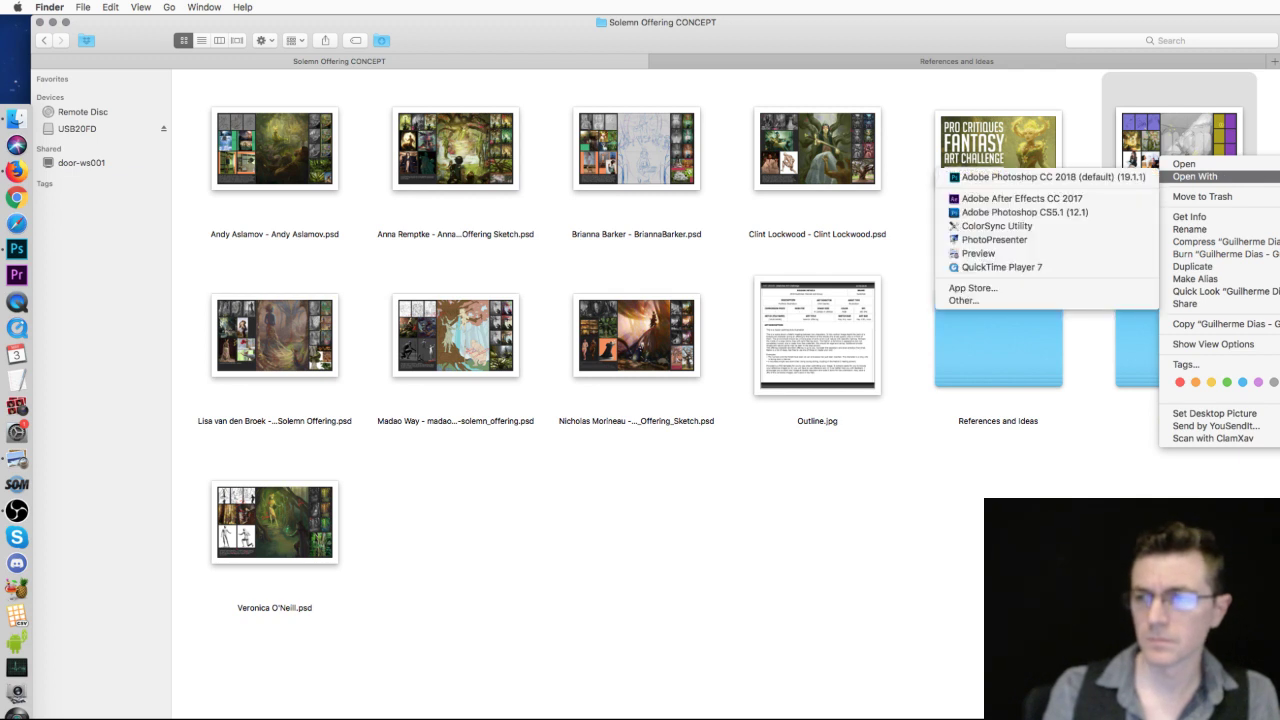
click(1095, 177)
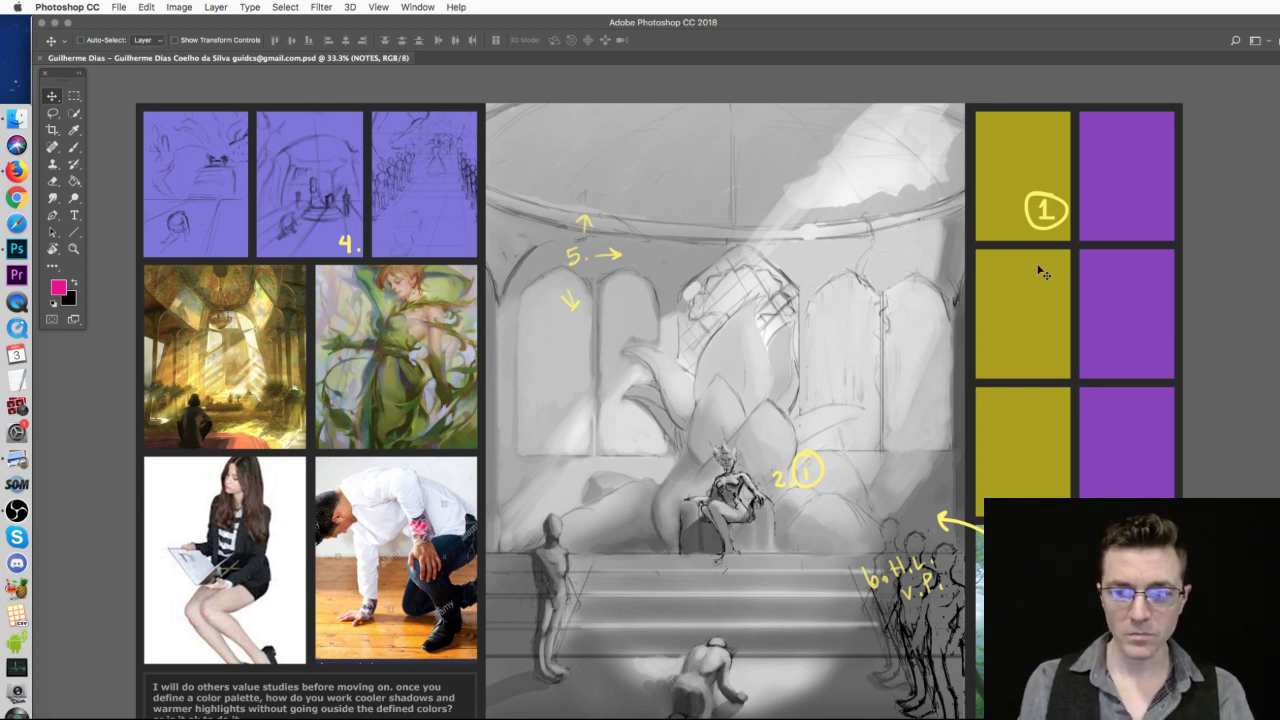
- Choose the Brush tool and add a new empty layer for notes over the throne hall sketch
drag(806, 460, 811, 481)
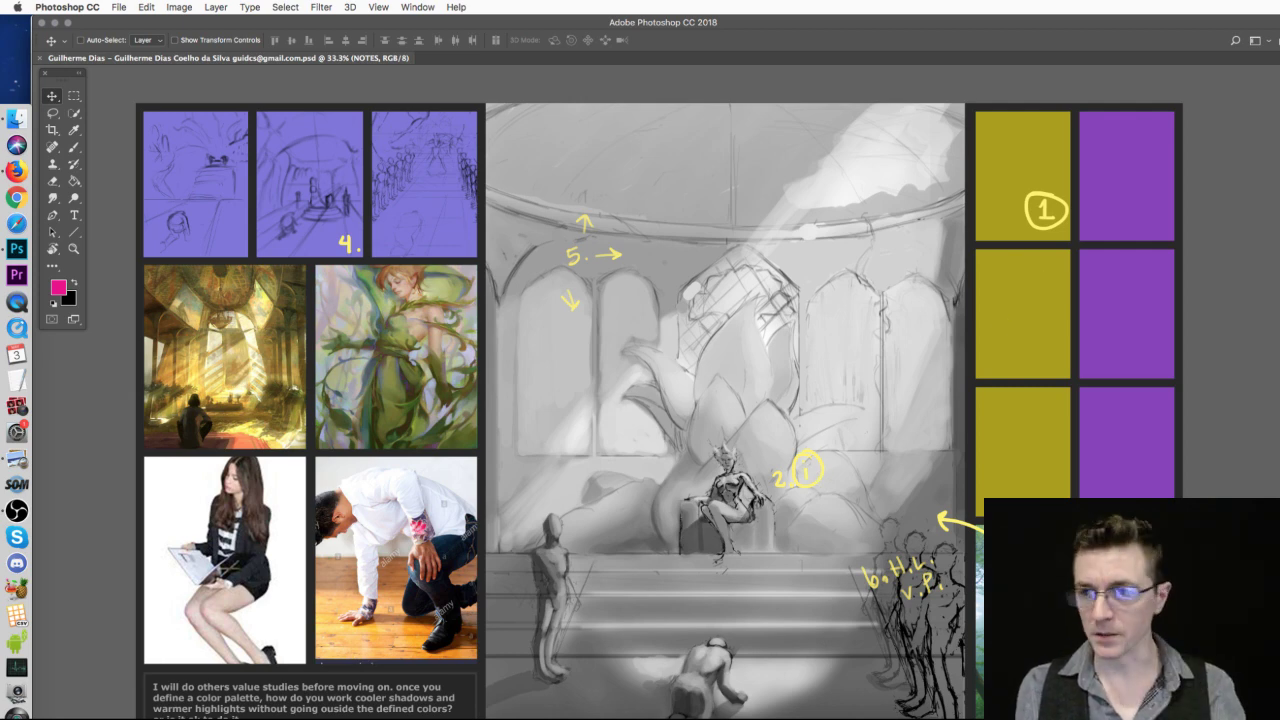
click(75, 148)
key(alt+bracketleft)
key(super+shift+alt+n)
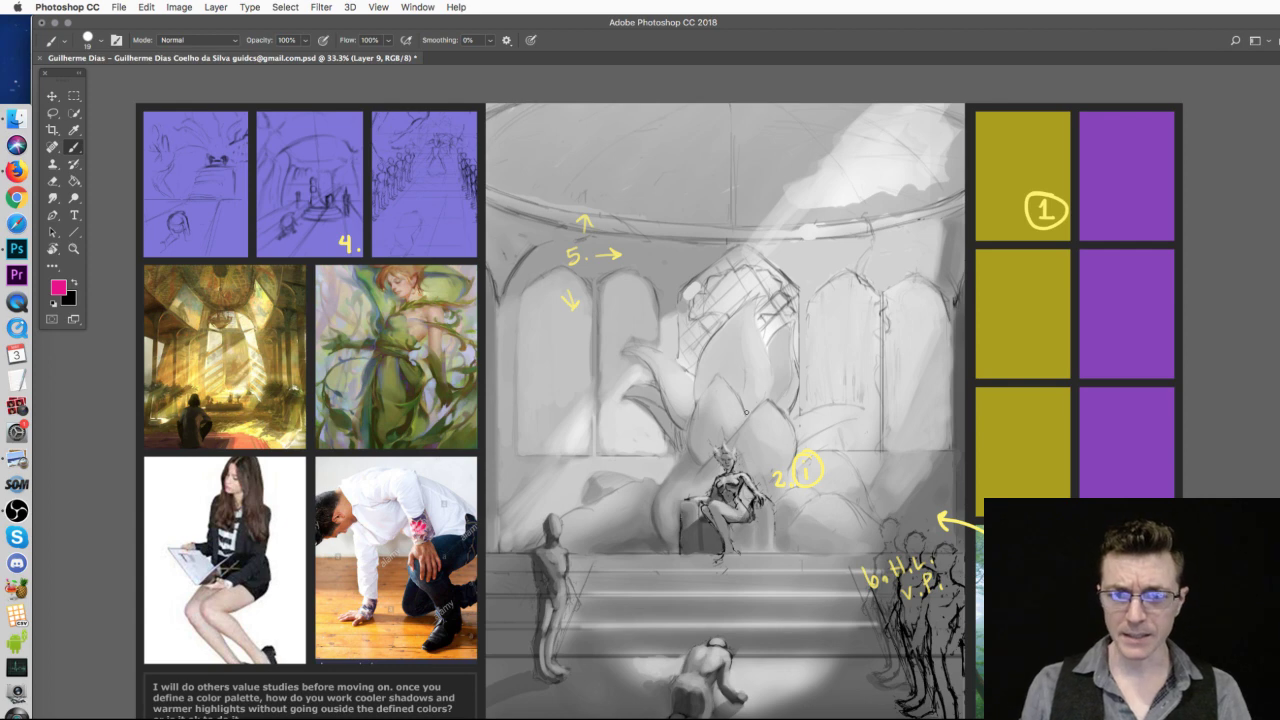
- Try brush marks over the windows and the stairs of the throne hall sketch, and undo them
mouse_move(935, 231)
mouse_down()
mouse_move(568, 213)
mouse_move(553, 482)
mouse_move(561, 255)
mouse_move(901, 425)
mouse_move(905, 484)
mouse_up()
key(ctrl+z)
mouse_move(842, 580)
mouse_down()
mouse_move(568, 608)
mouse_move(876, 606)
mouse_up()
key(ctrl+z)
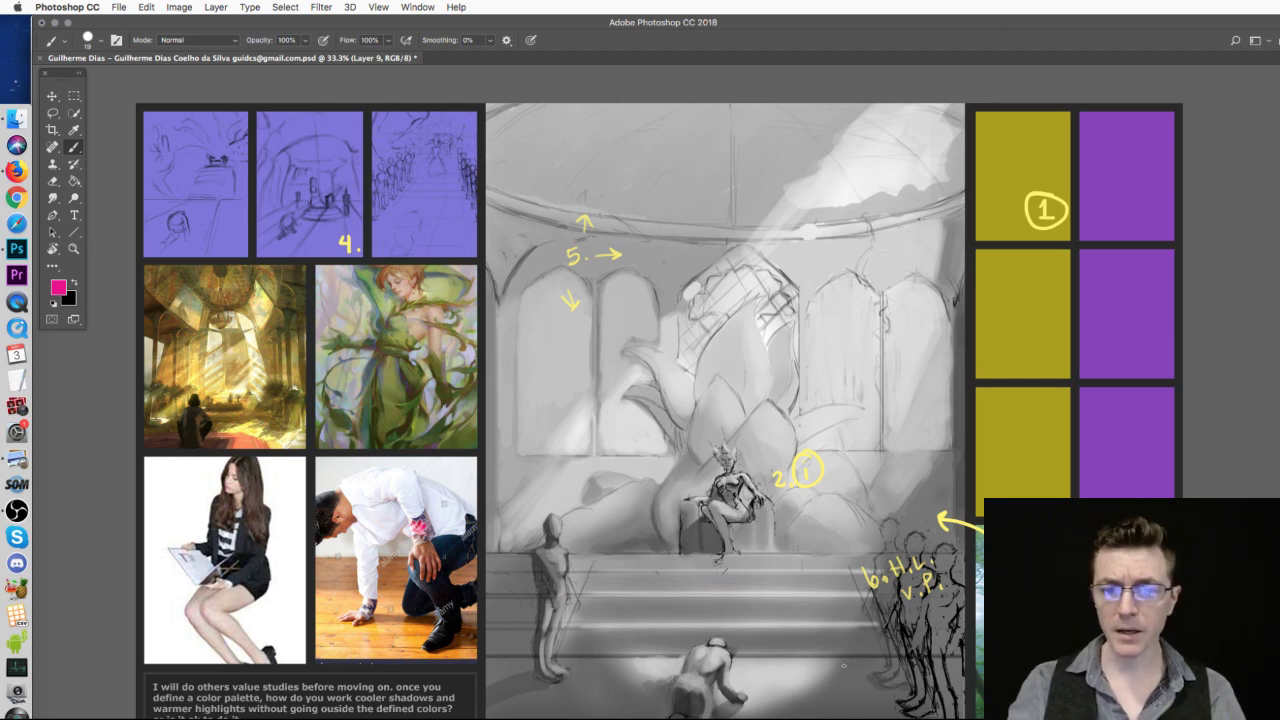
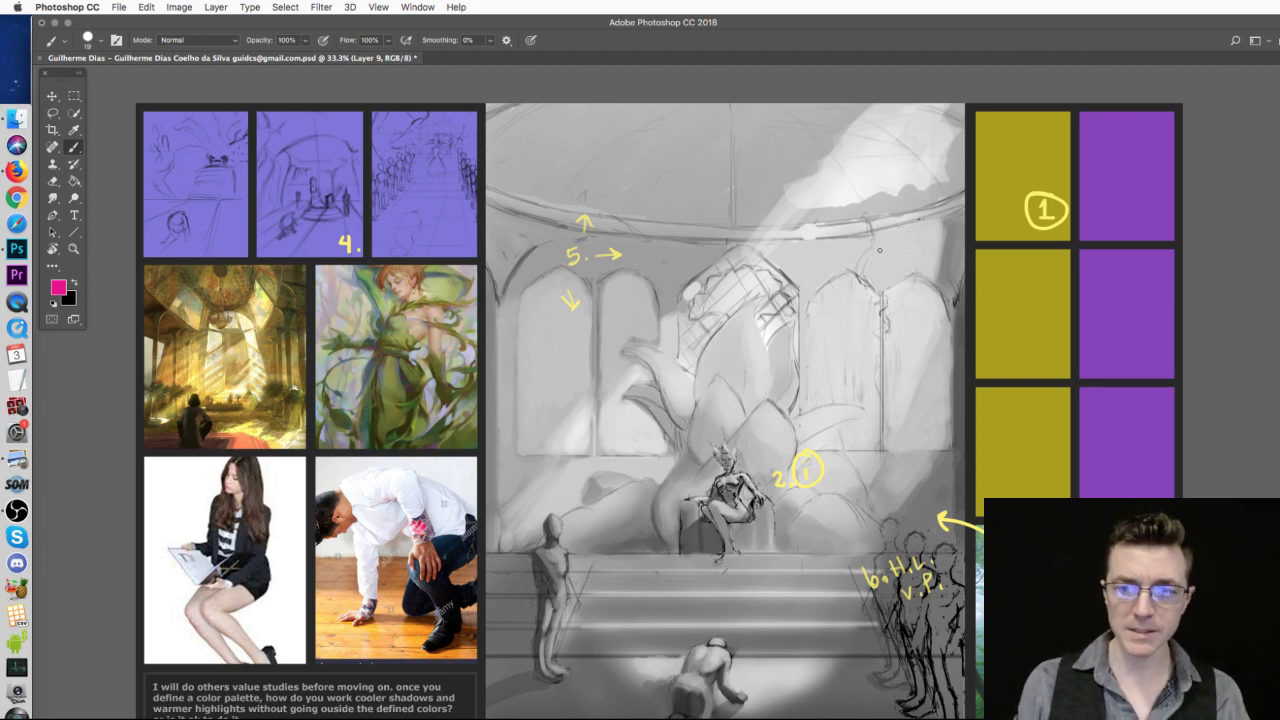
- Outline the hall behind the throne and both sides of the stairs in magenta, and undo the outlines
mouse_move(942, 117)
mouse_down()
mouse_move(708, 114)
mouse_move(520, 242)
mouse_move(522, 456)
mouse_move(620, 518)
mouse_move(782, 432)
mouse_move(945, 226)
mouse_move(788, 145)
mouse_up()
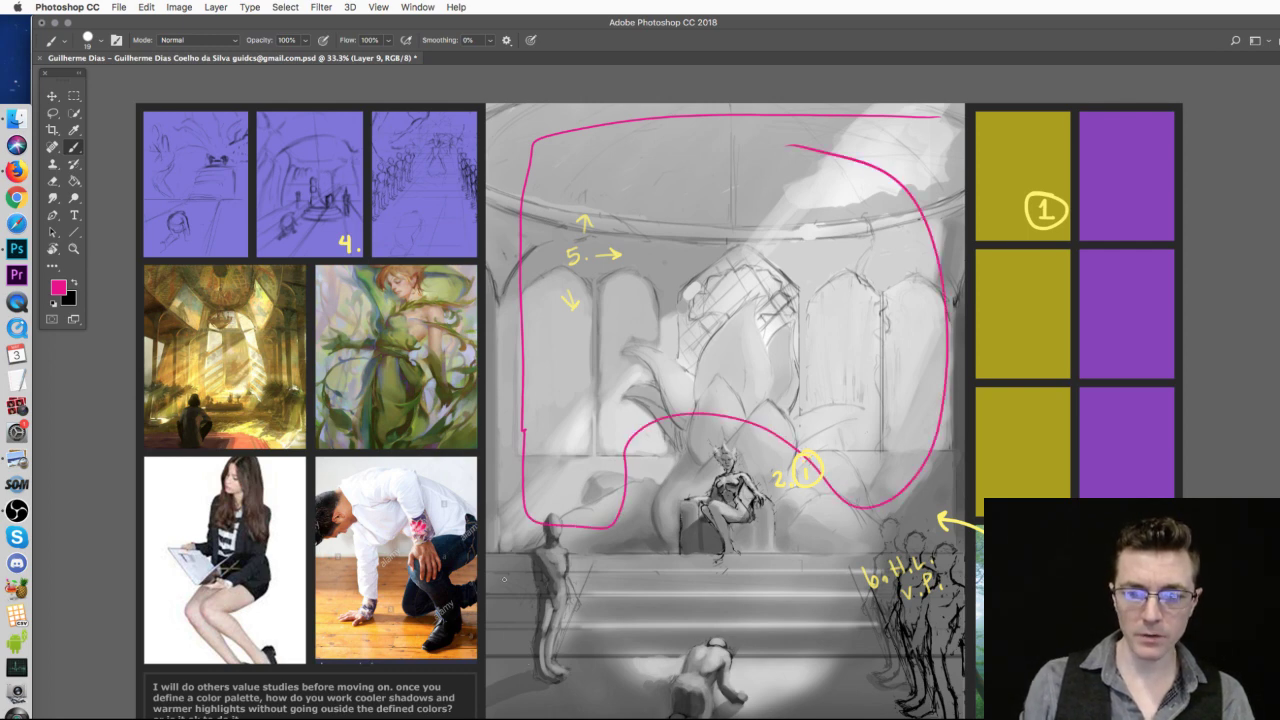
mouse_move(547, 567)
mouse_down()
mouse_move(662, 690)
mouse_move(472, 714)
mouse_move(870, 560)
mouse_move(935, 700)
mouse_up()
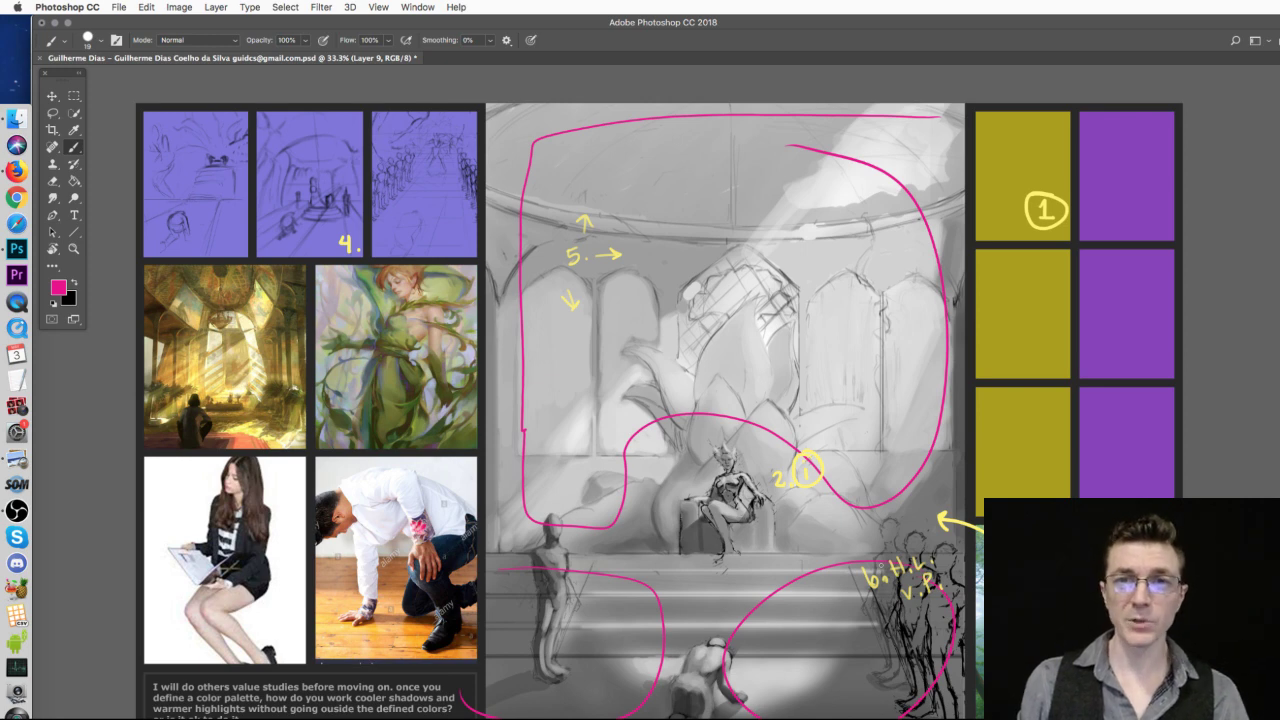
key(super+z)
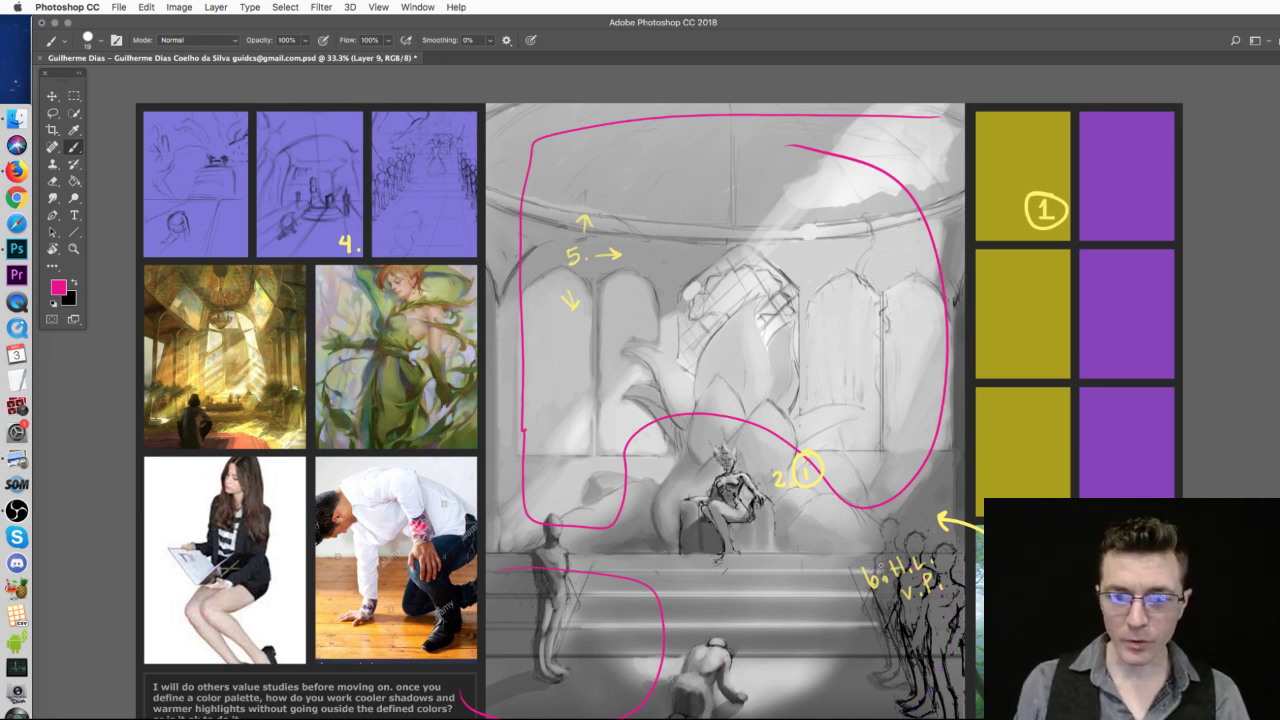
key(super+alt+z)
key(super+alt+z)
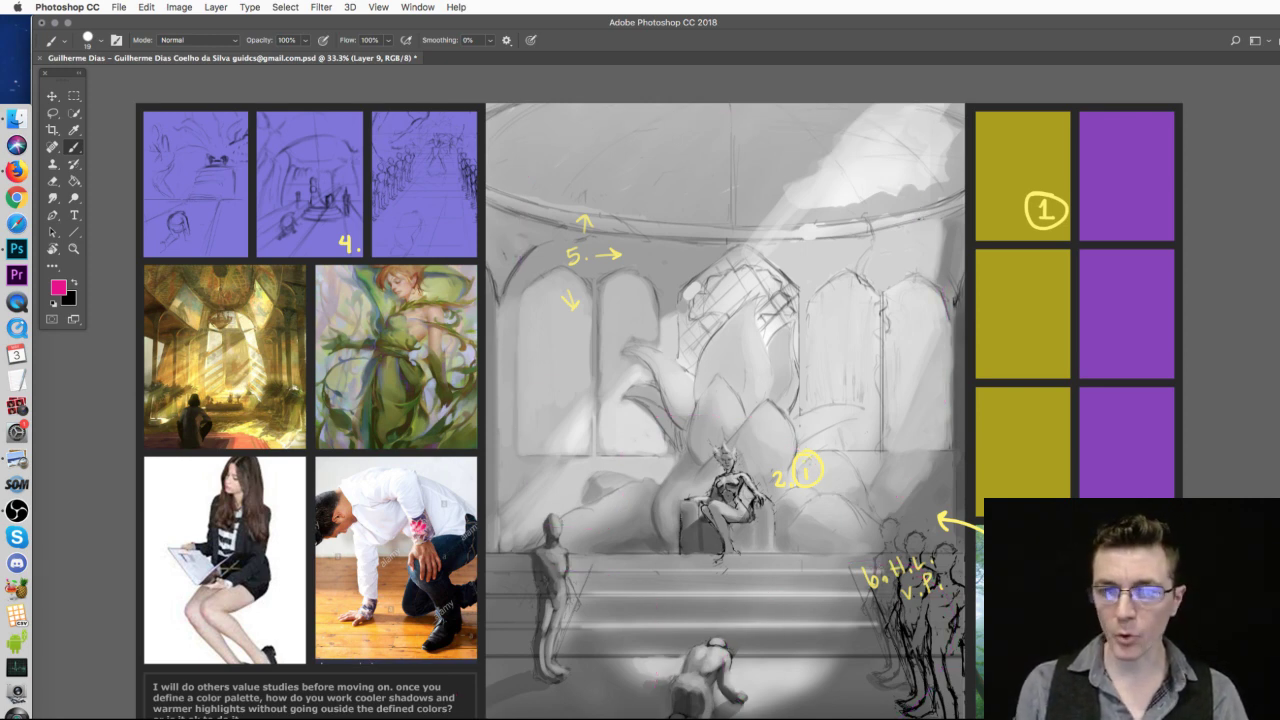
- Try a magenta oval around the seated queen and the kneeling figure, and undo it
mouse_move(648, 438)
mouse_down()
mouse_move(834, 478)
mouse_move(598, 660)
mouse_move(624, 459)
mouse_up()
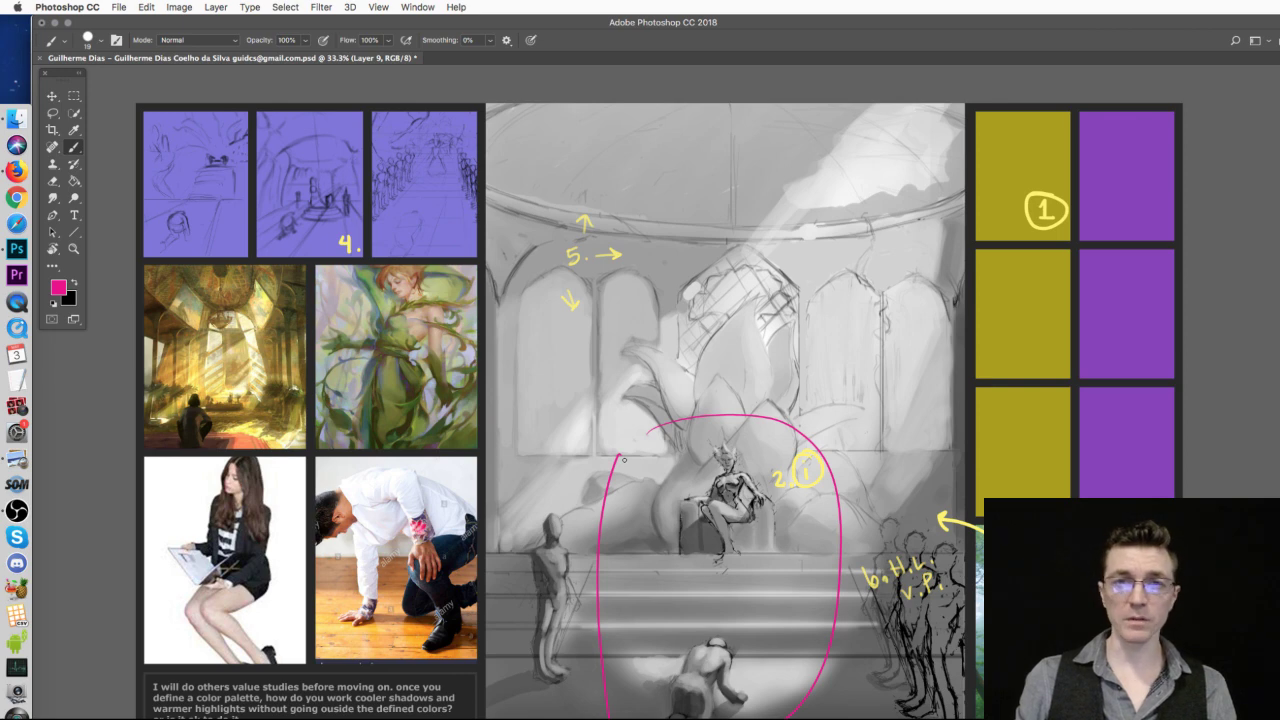
key(super+alt+z)
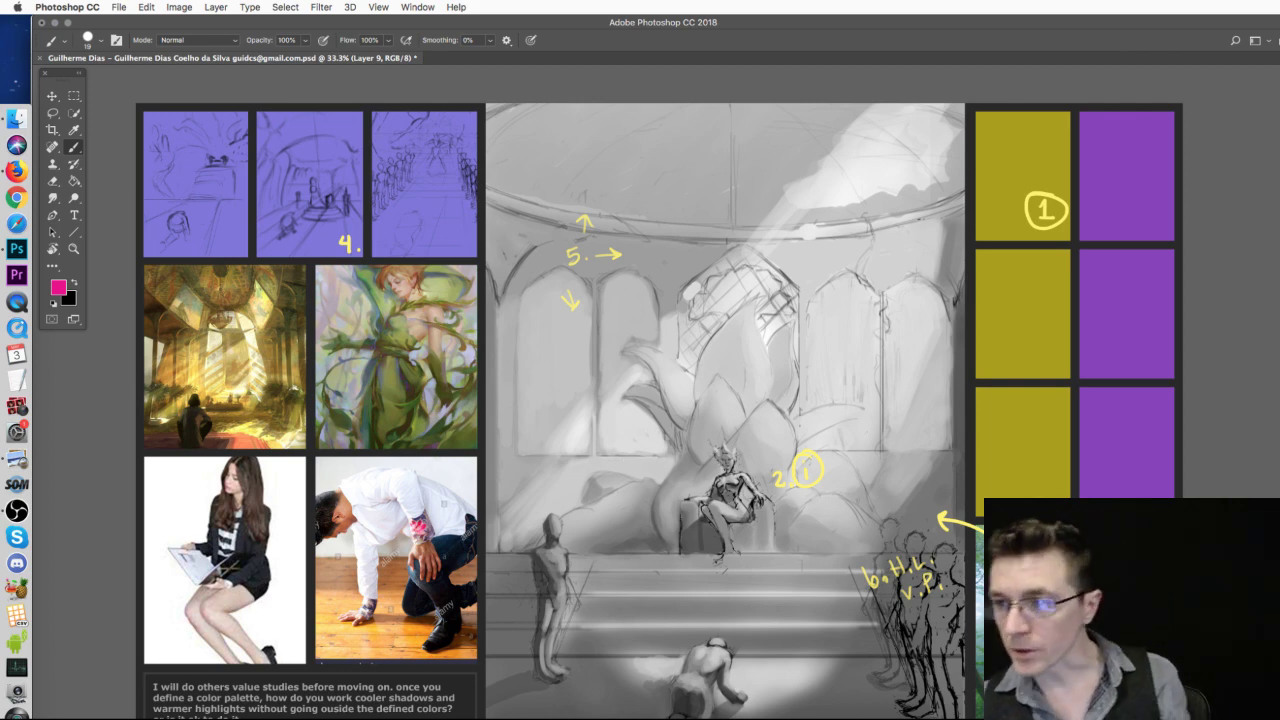
- Compare the straight throne hall sketch with the warped version, and hide the yellow numbered notes
key(super+alt+z)
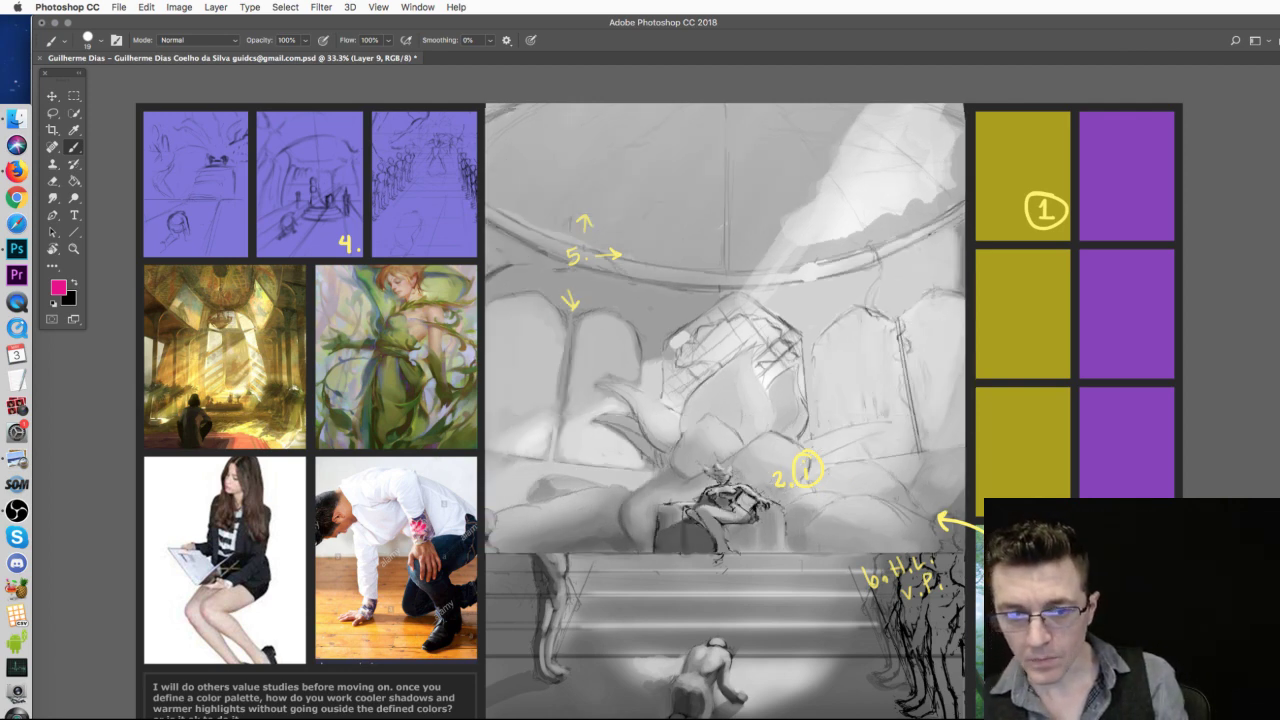
key(super+alt+z)
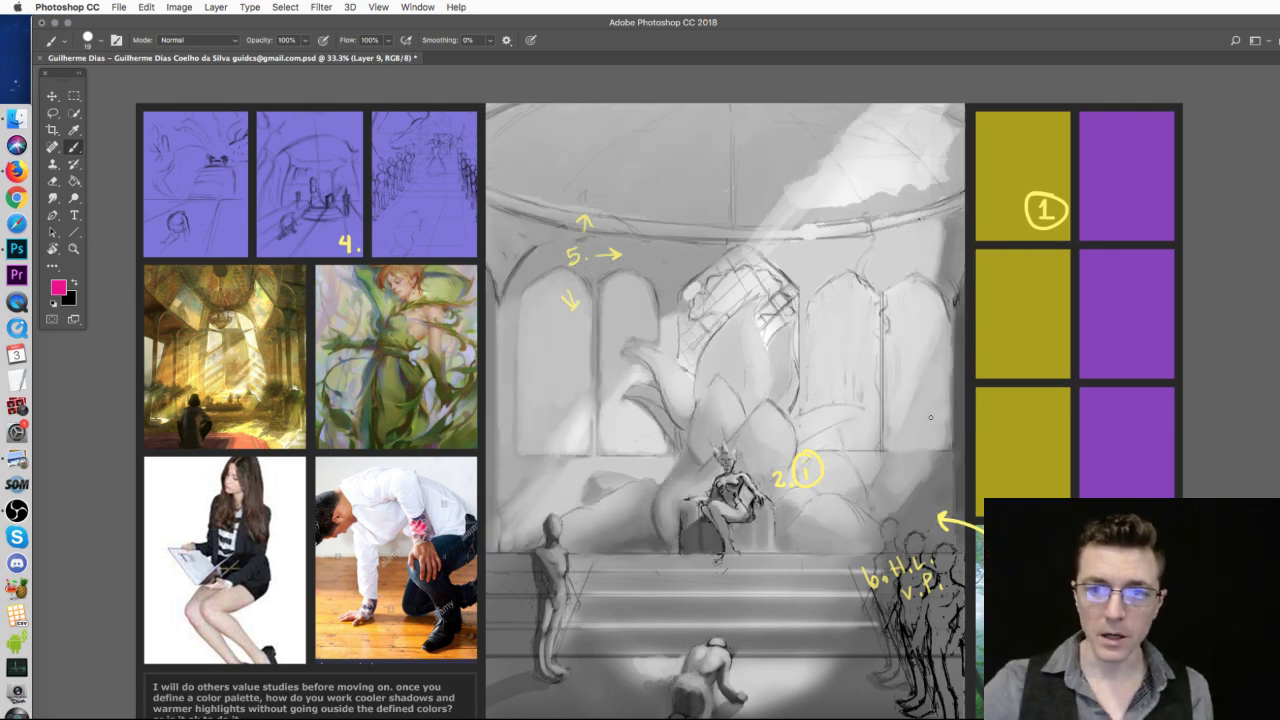
key(super+alt+z)
key(super+alt+z)
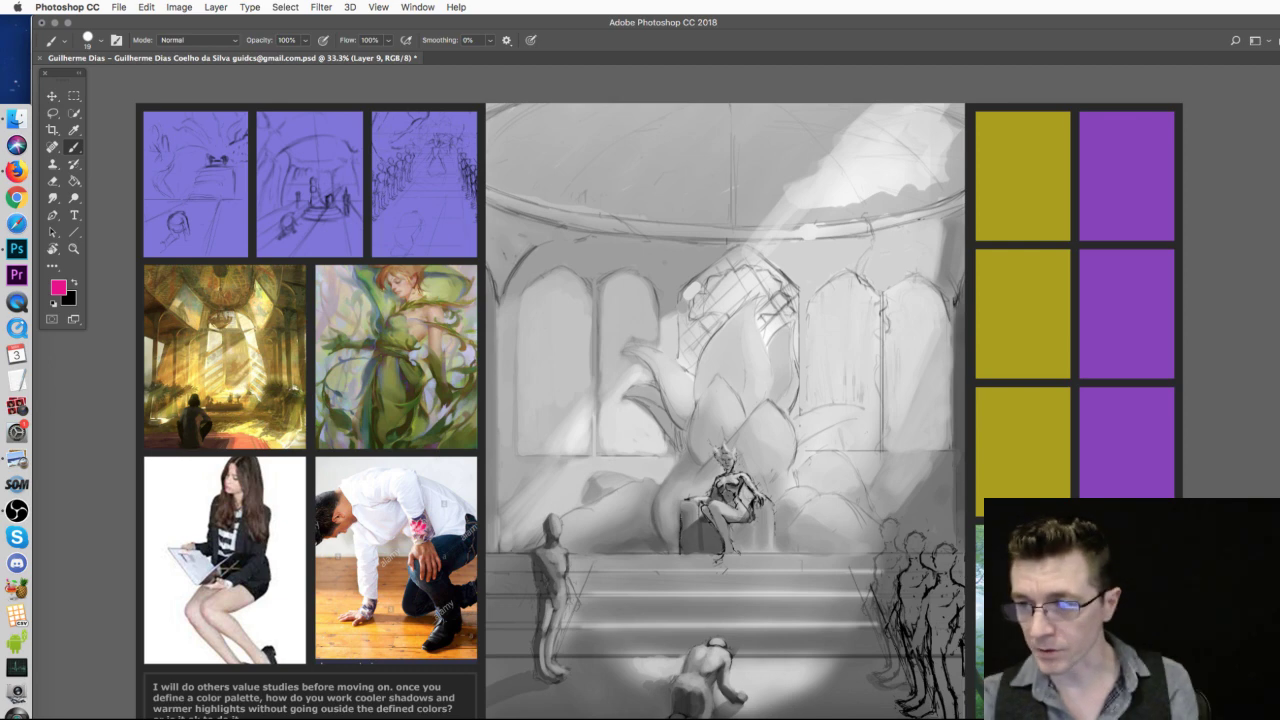
key(super+alt+z)
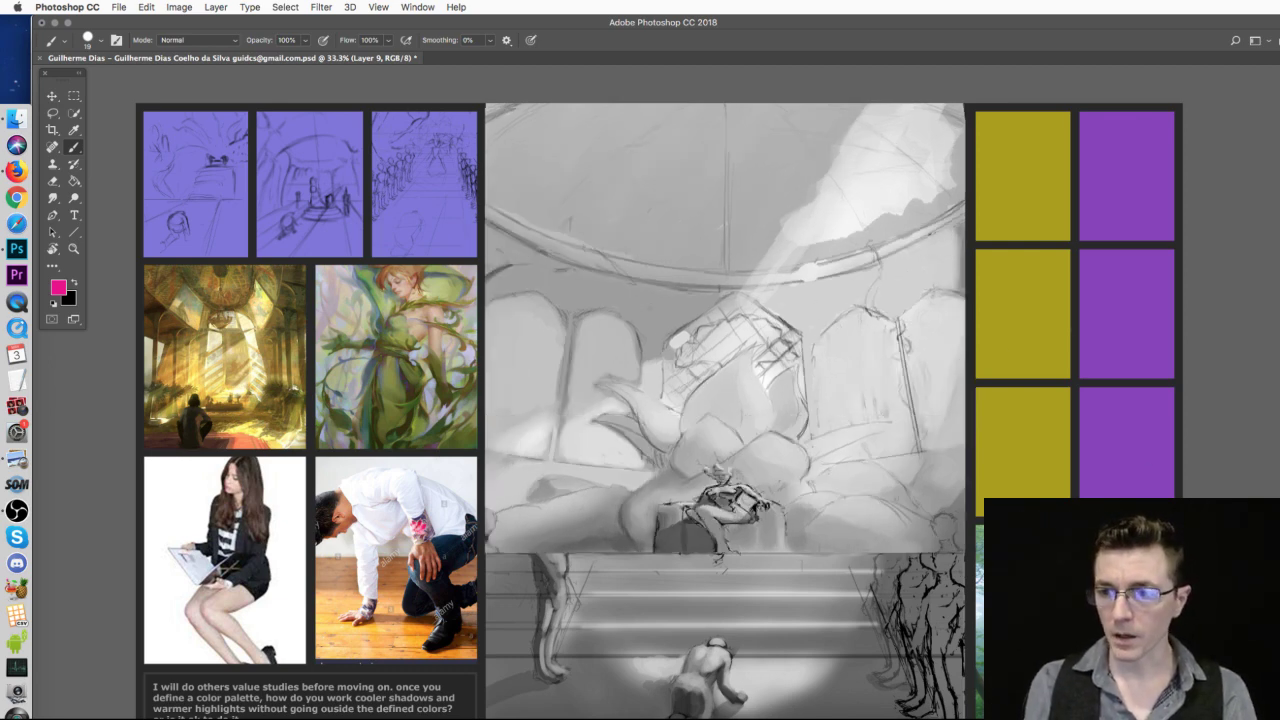
key(super+alt+z)
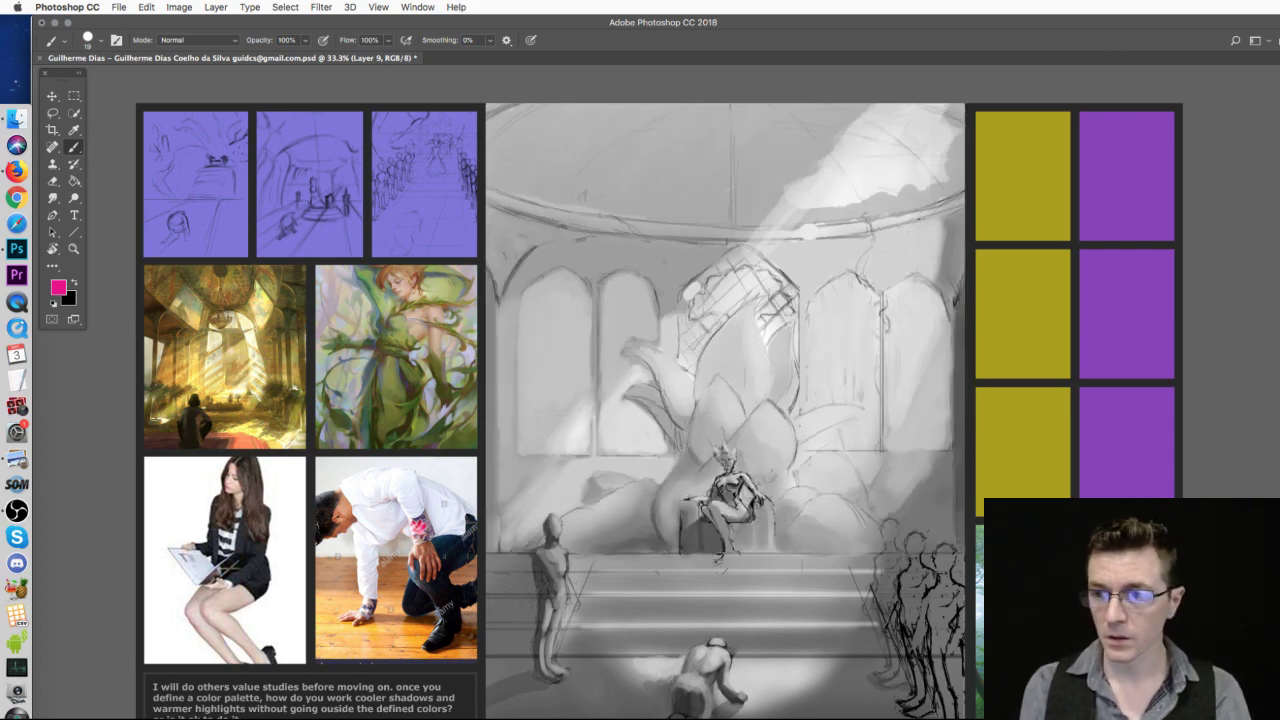
key(ctrl+z)
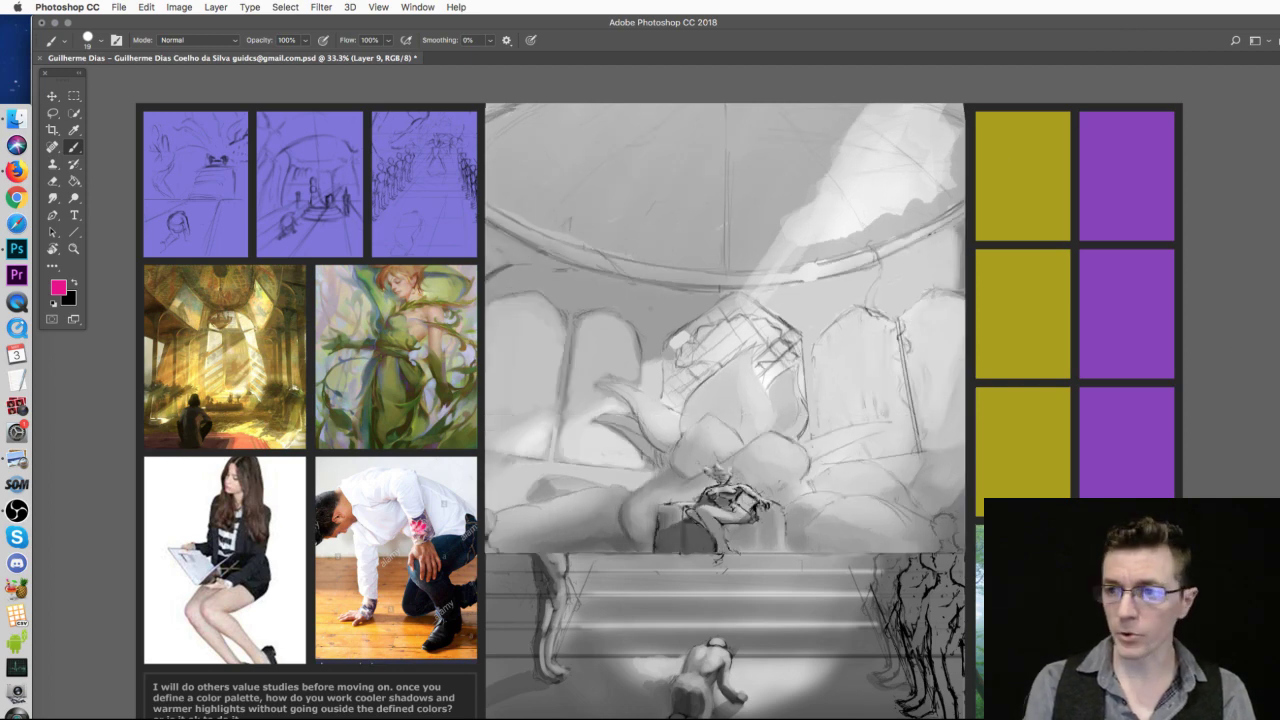
- Trace the leaning walls and the curved ceiling rim of the warped version in magenta, redrawing the rim curve
drag(577, 197, 531, 487)
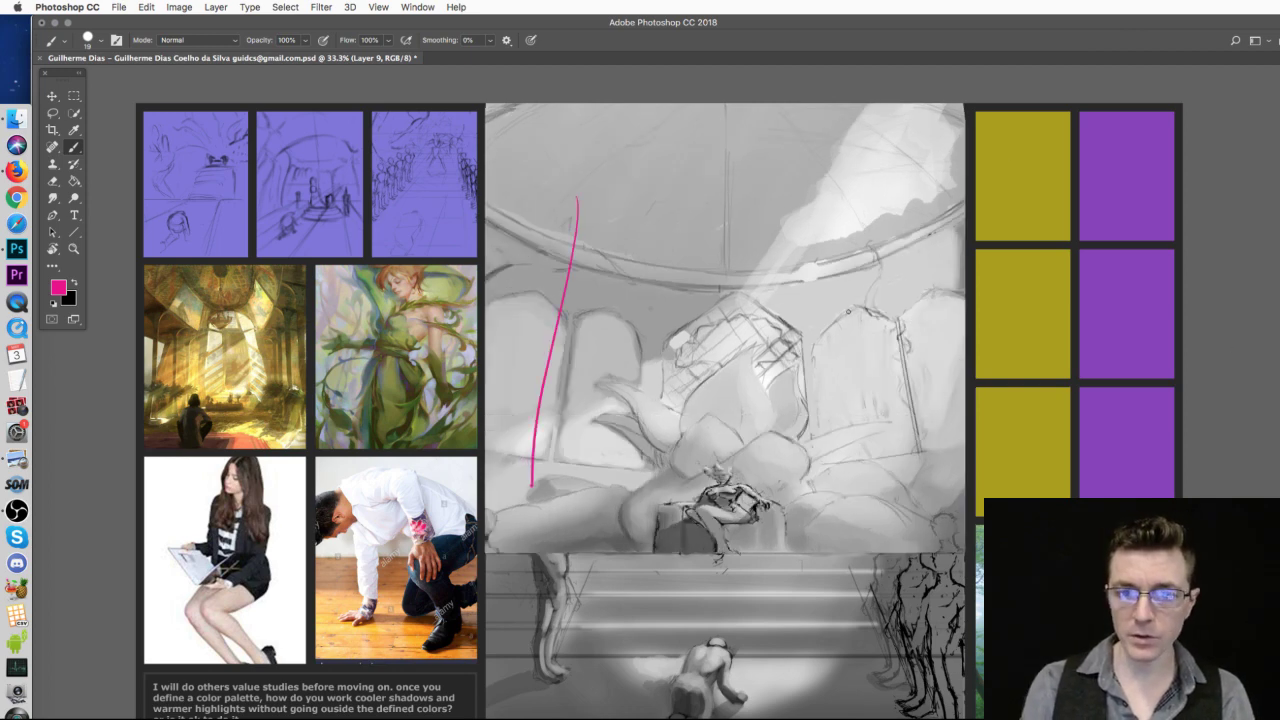
drag(870, 213, 920, 550)
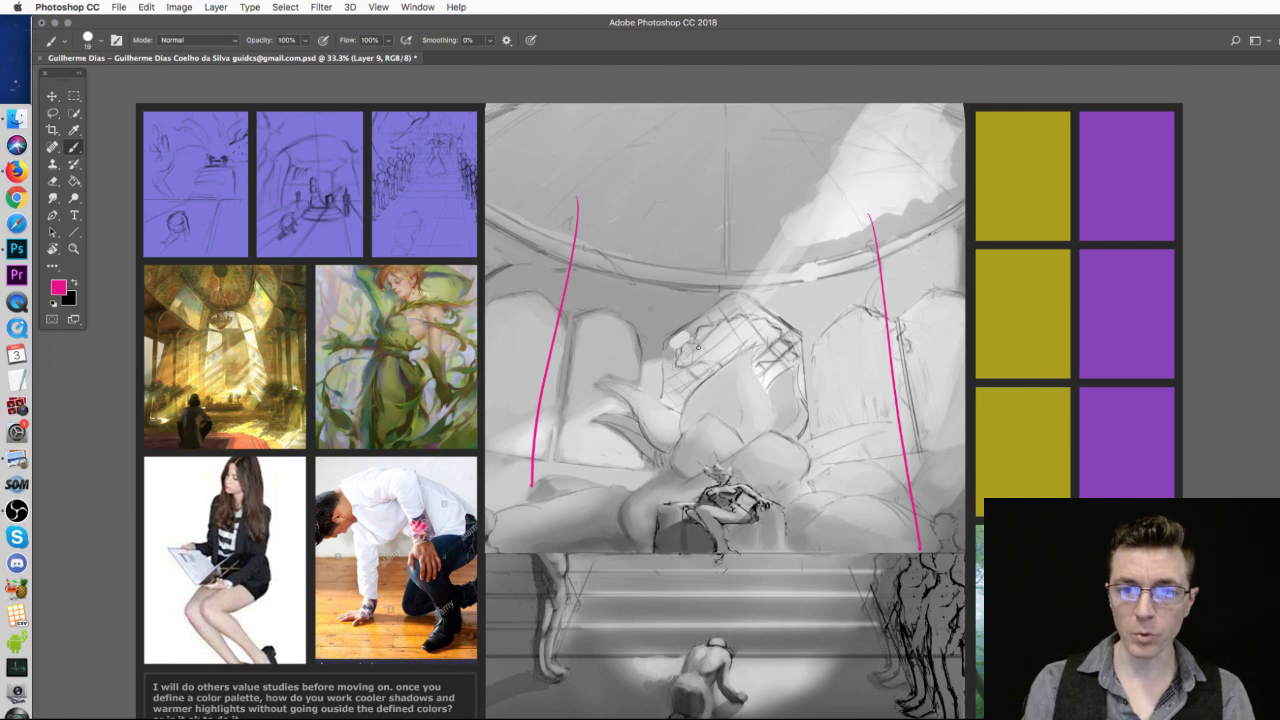
mouse_move(502, 205)
mouse_down()
mouse_move(625, 278)
mouse_move(903, 223)
mouse_move(952, 150)
mouse_up()
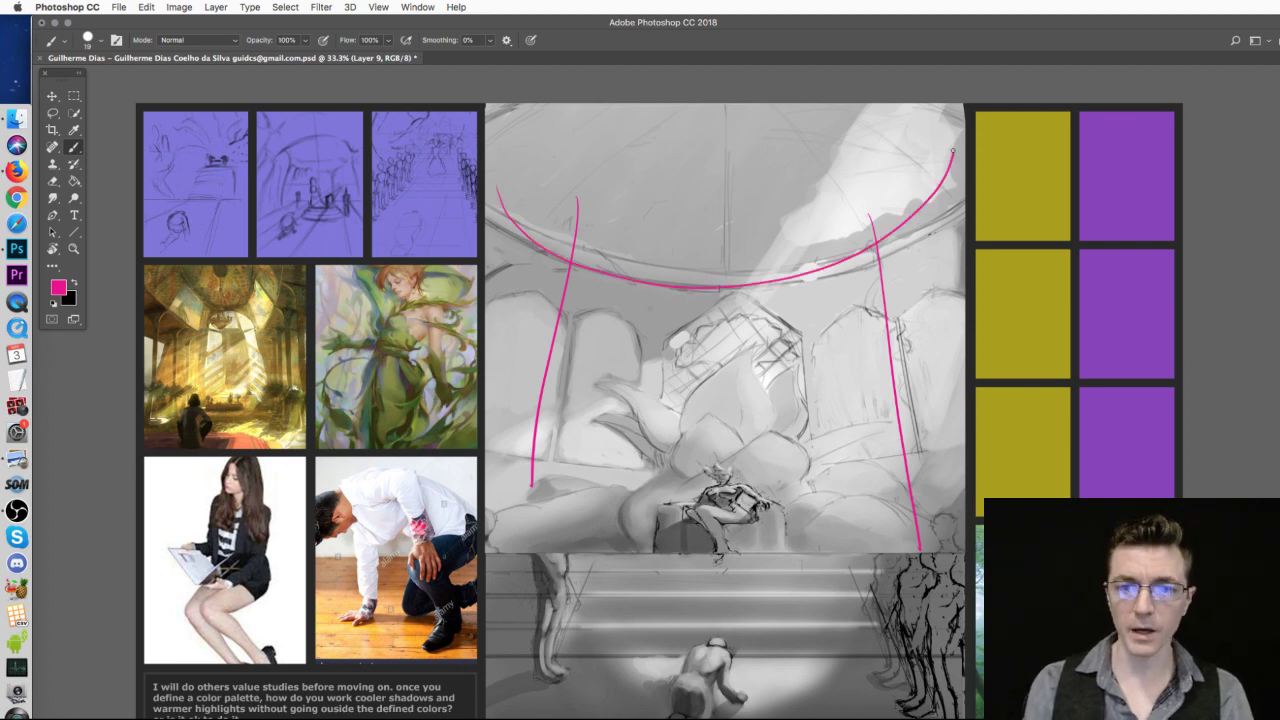
key(super+z)
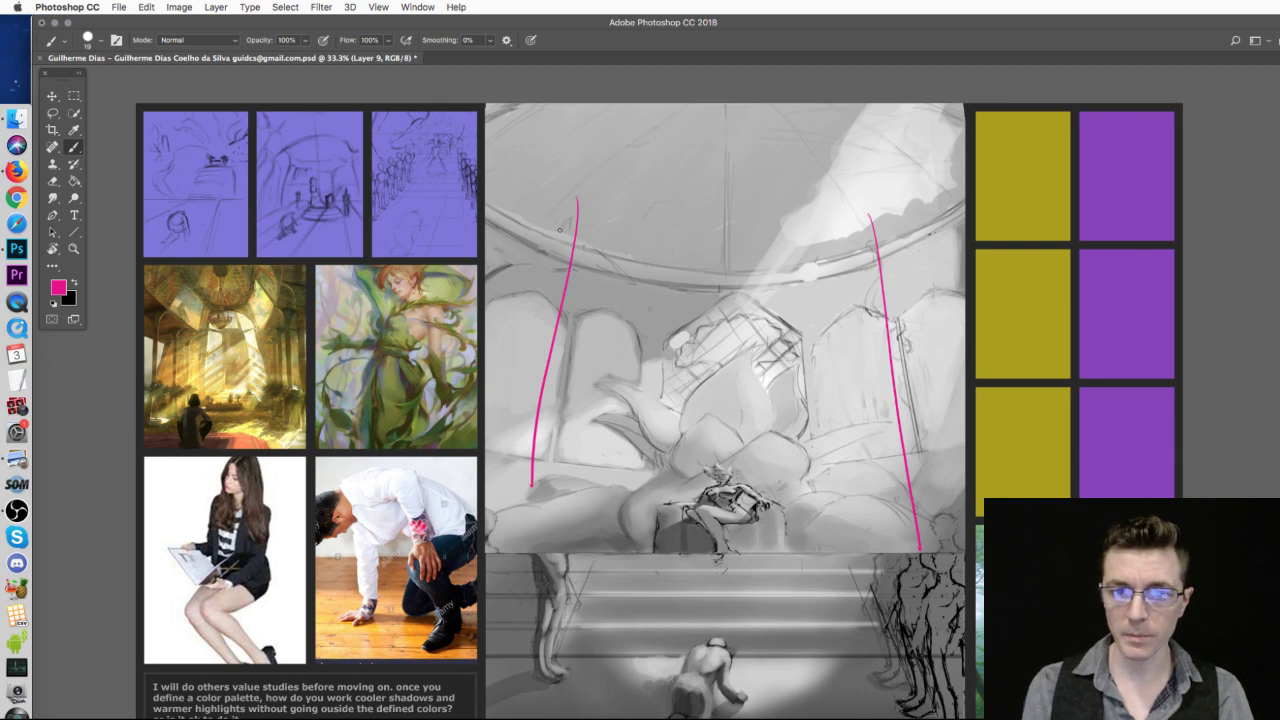
mouse_move(506, 208)
mouse_down()
mouse_move(548, 244)
mouse_move(716, 295)
mouse_move(946, 184)
mouse_up()
key(super+z)
mouse_move(501, 213)
mouse_down()
mouse_move(608, 263)
mouse_move(774, 265)
mouse_move(899, 246)
mouse_move(968, 192)
mouse_up()
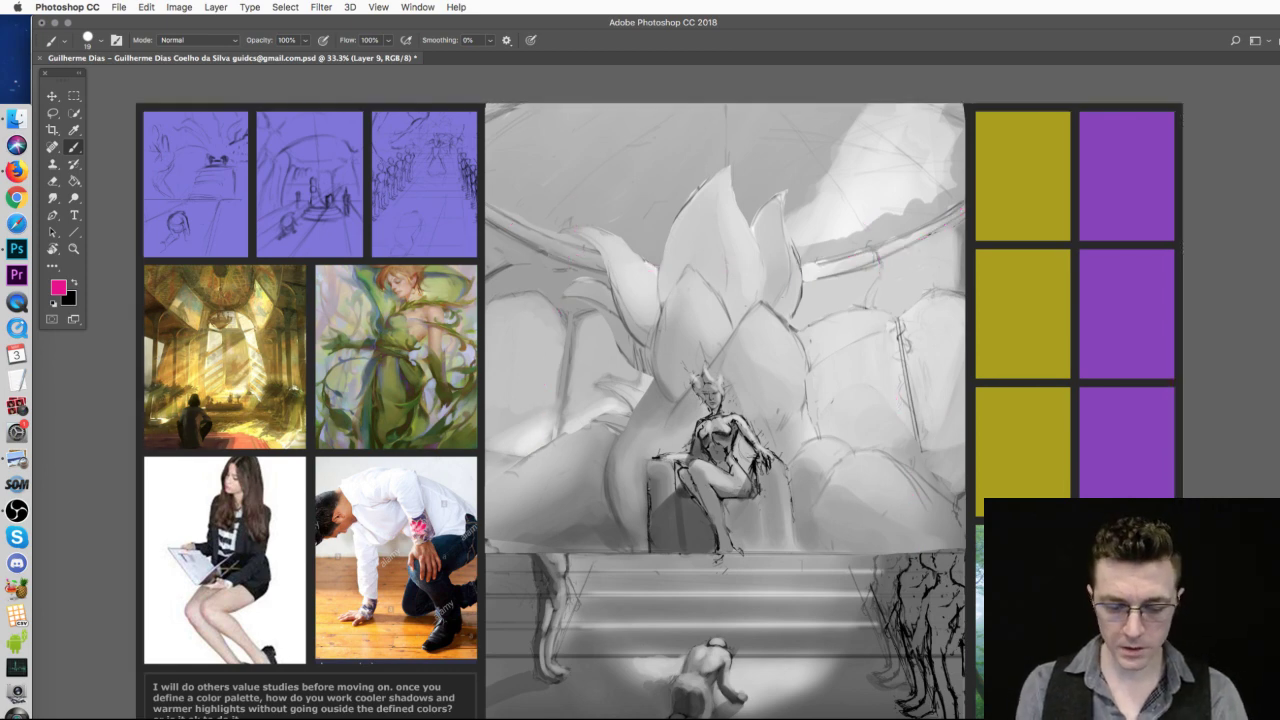
- Try magenta strokes over the enlarged lotus throne, the light beam and the stairs, and undo each one
drag(599, 138, 905, 300)
key(super+z)
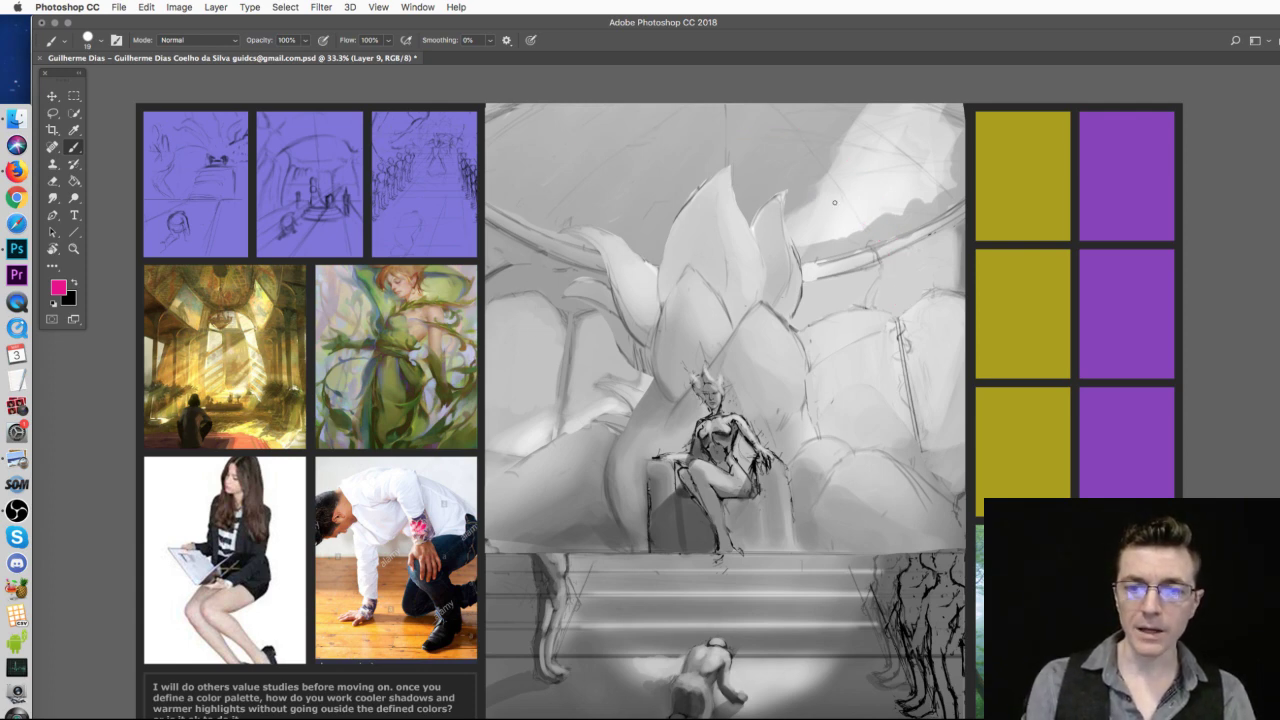
mouse_move(928, 157)
mouse_down()
mouse_move(750, 120)
mouse_move(519, 227)
mouse_move(521, 391)
mouse_move(687, 196)
mouse_move(838, 341)
mouse_move(886, 252)
mouse_up()
key(super+z)
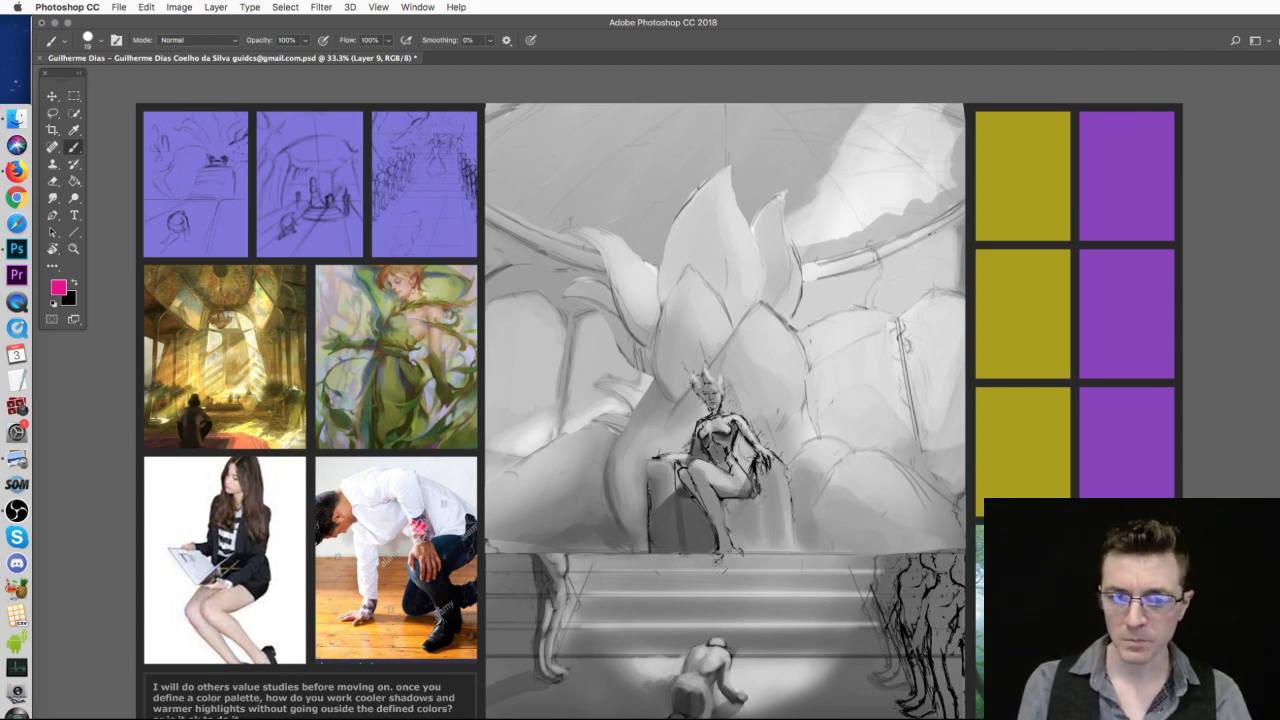
drag(540, 600, 950, 600)
key(ctrl+z)
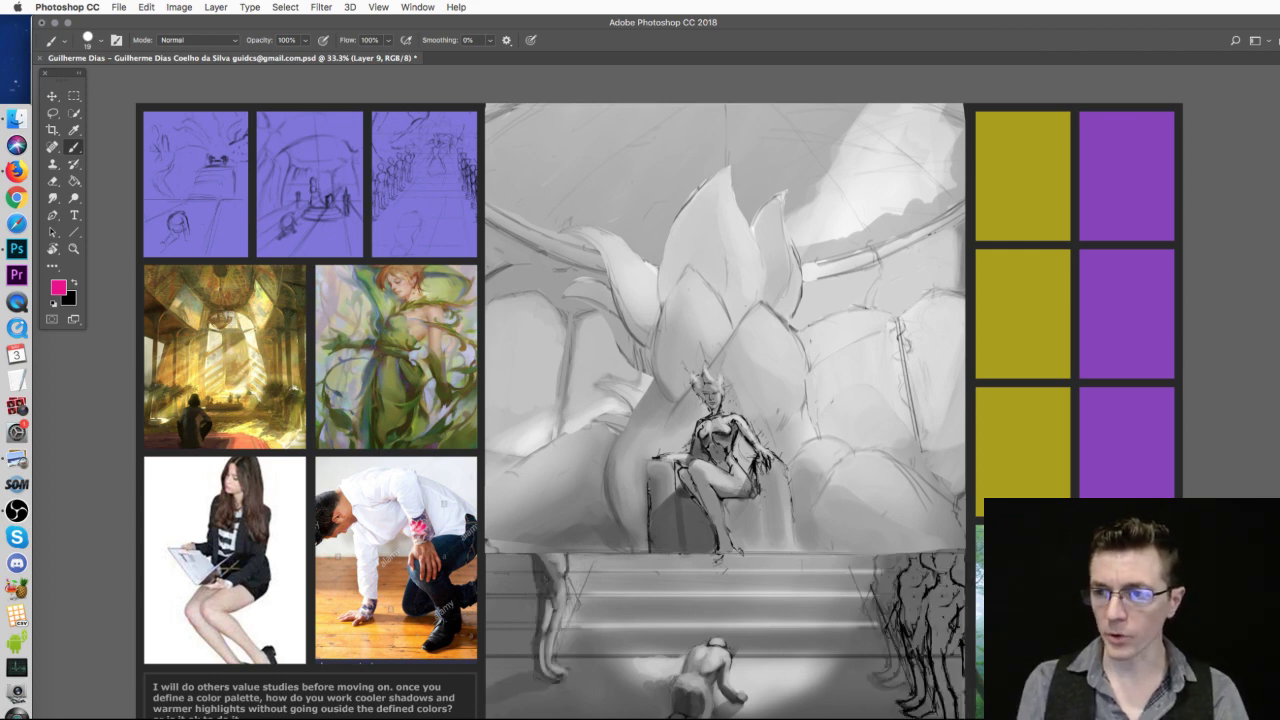
- On the straight throne hall version, draw magenta perspective lines with the Line tool from the standing figures and a horizontal line across the windows
key(ctrl+comma)
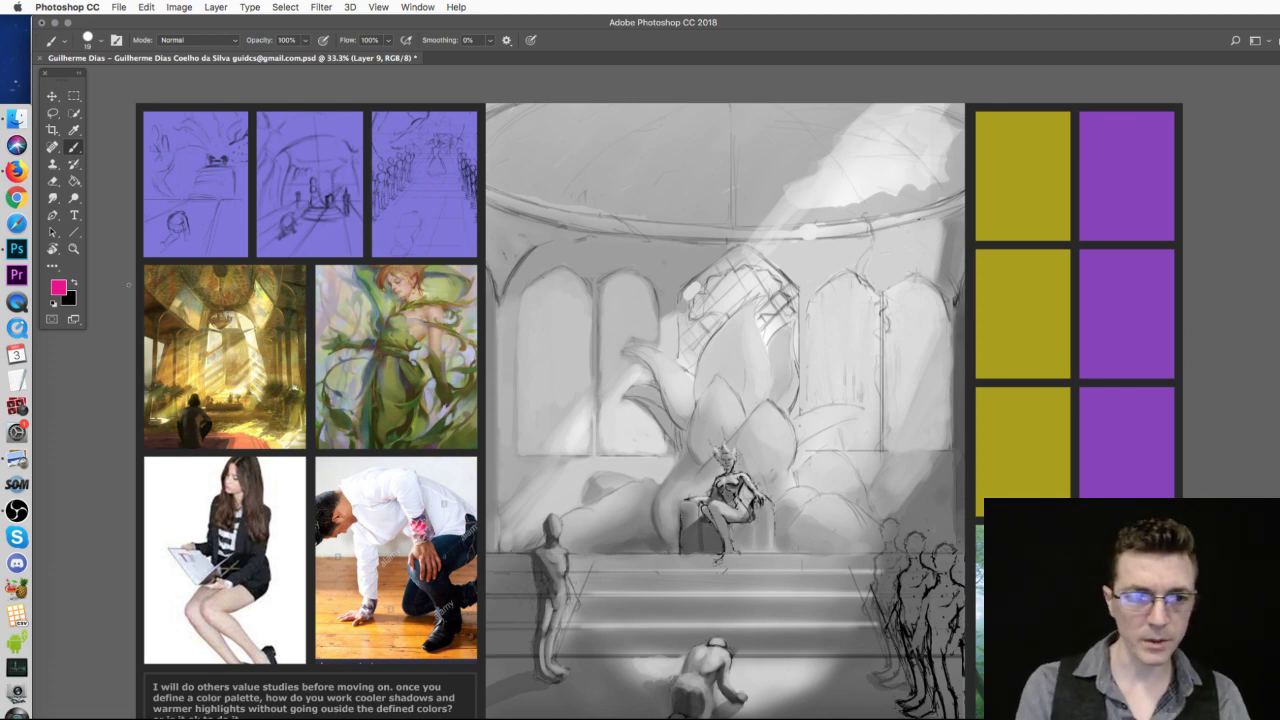
click(74, 232)
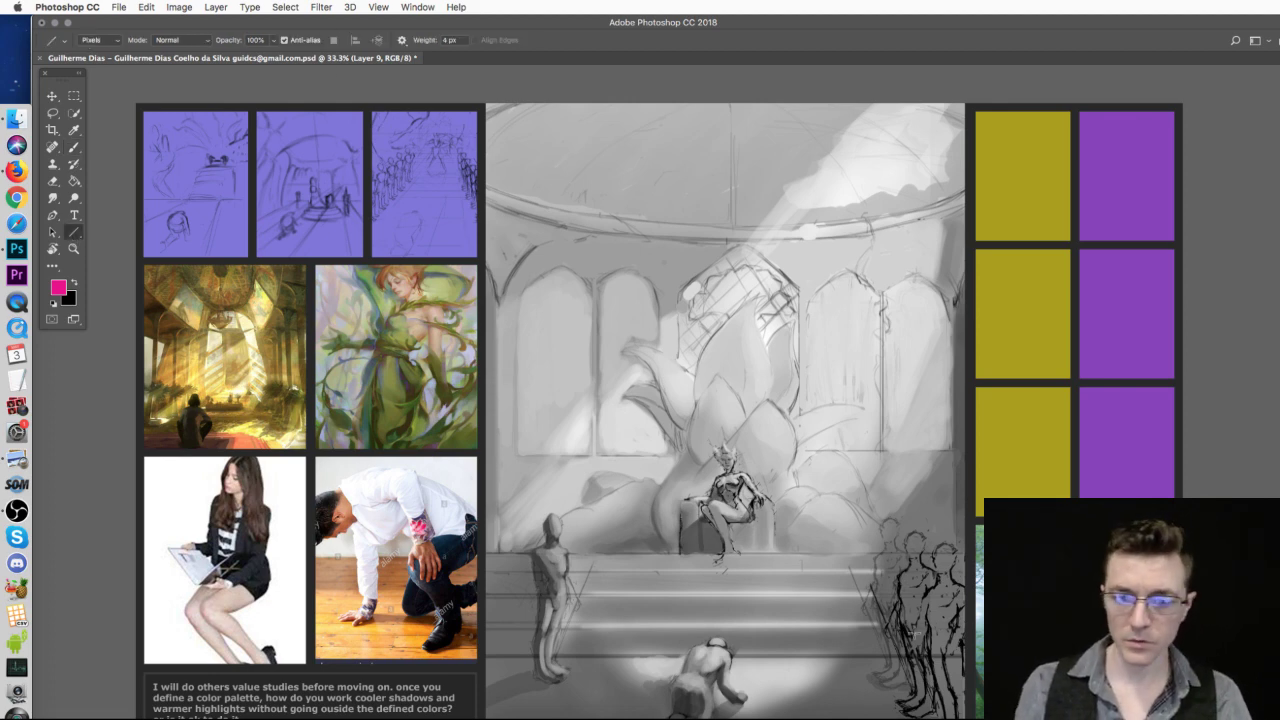
drag(905, 716, 700, 462)
drag(952, 546, 563, 346)
drag(900, 712, 592, 341)
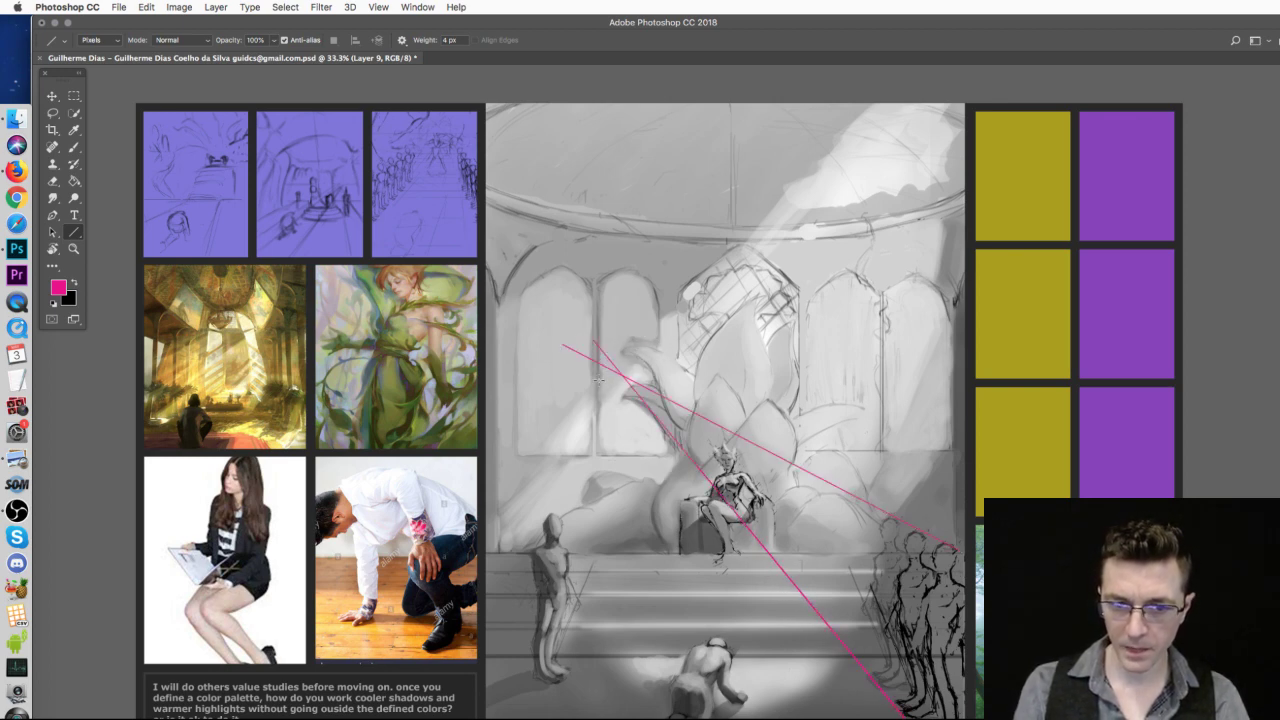
drag(489, 373, 1003, 396)
key(Escape)
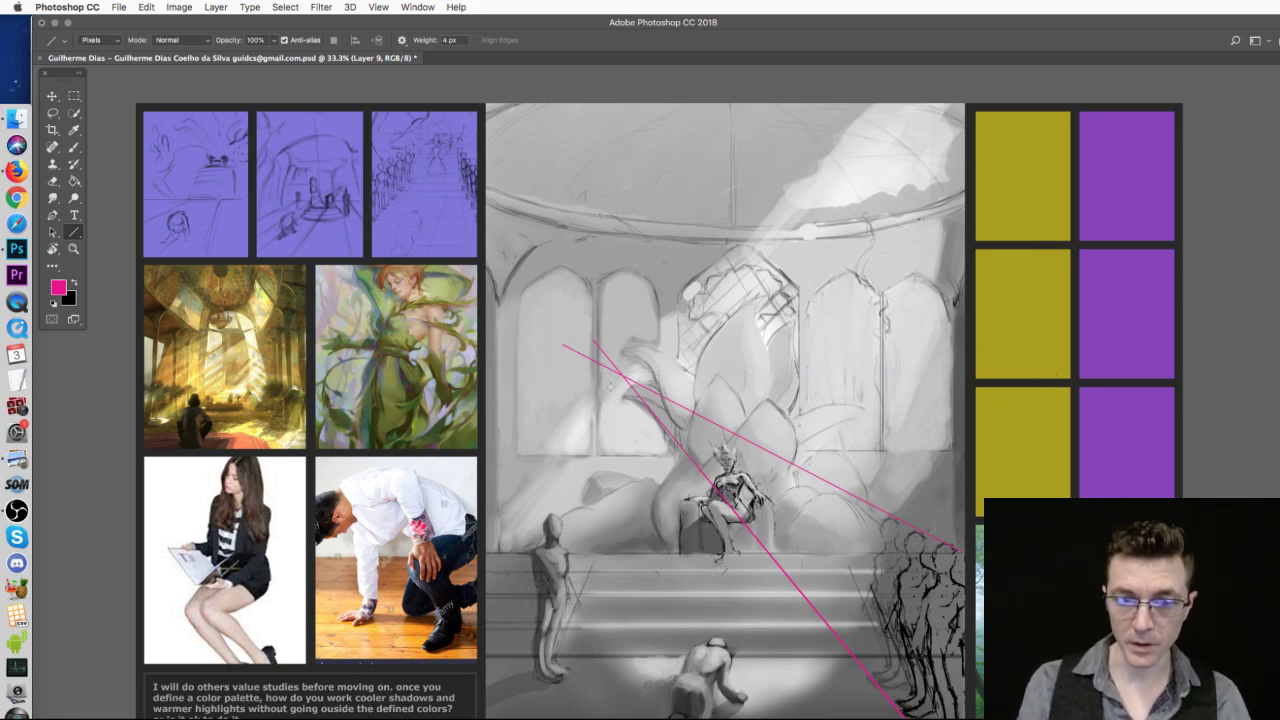
mouse_move(516, 375)
mouse_down()
mouse_move(950, 392)
mouse_move(976, 408)
mouse_up()
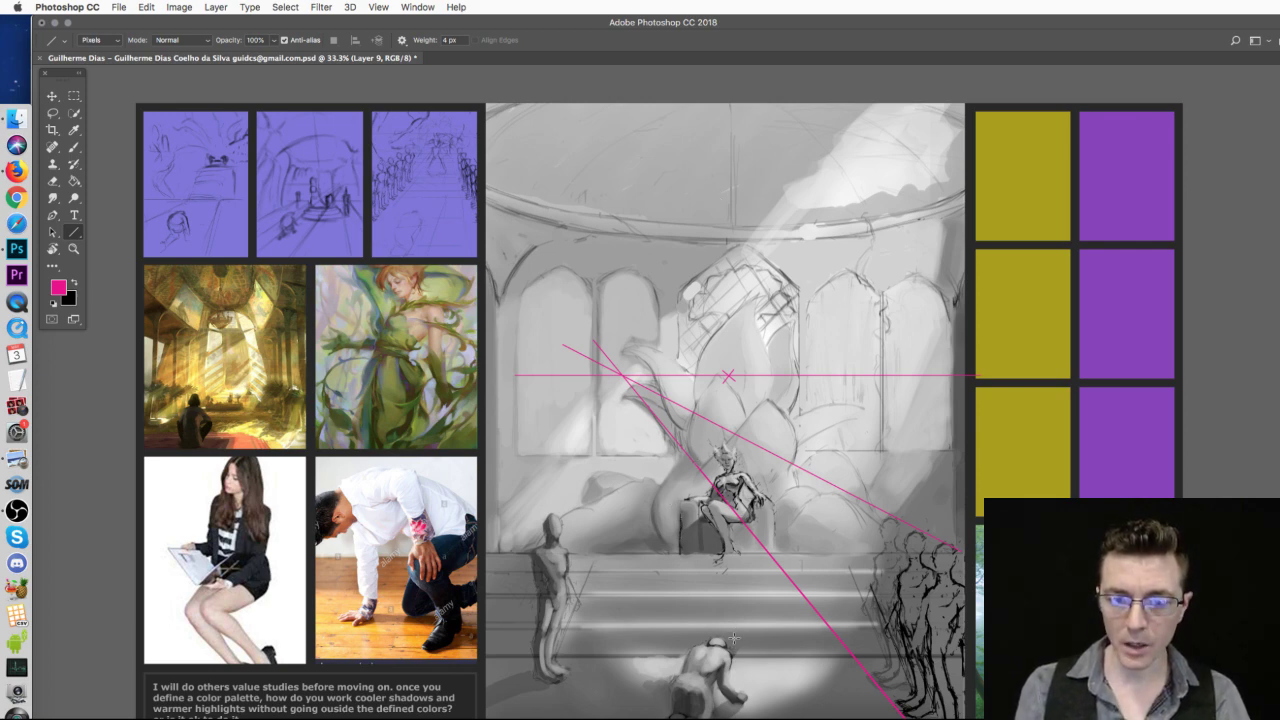
- Try magenta lines across the upper edge of the stairs with the Line tool, and undo them
drag(483, 555, 950, 582)
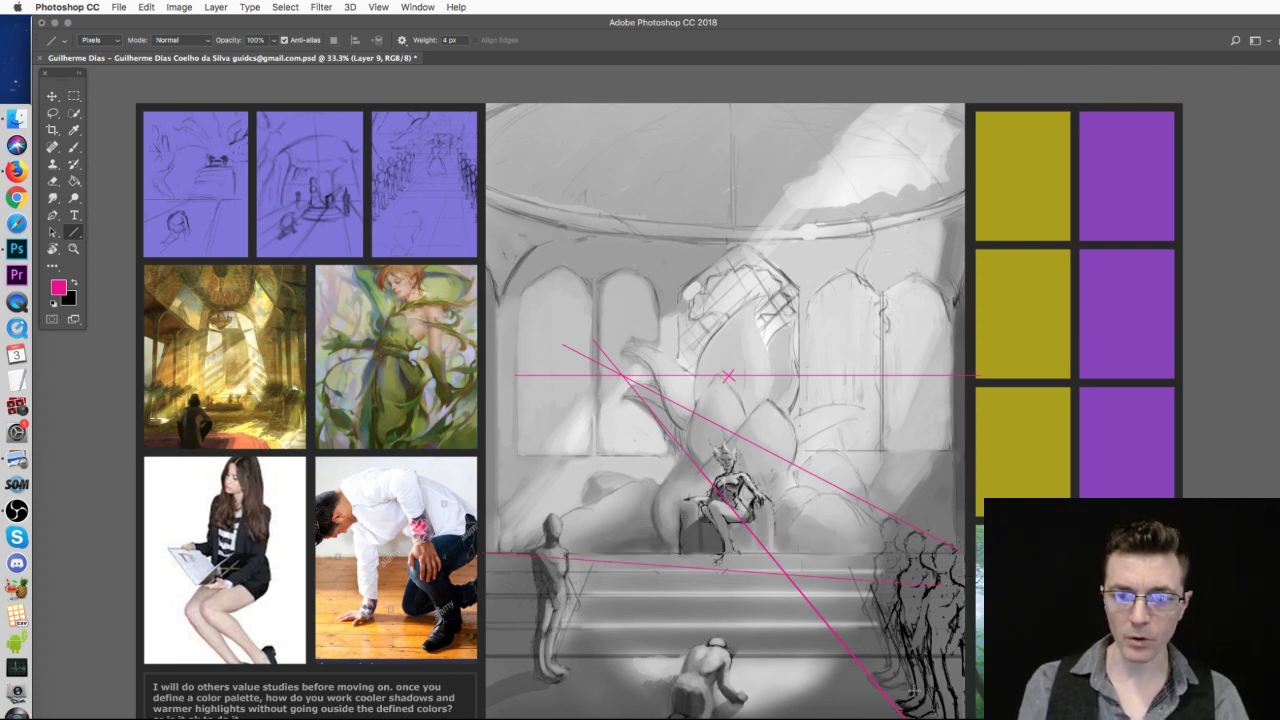
key(super+z)
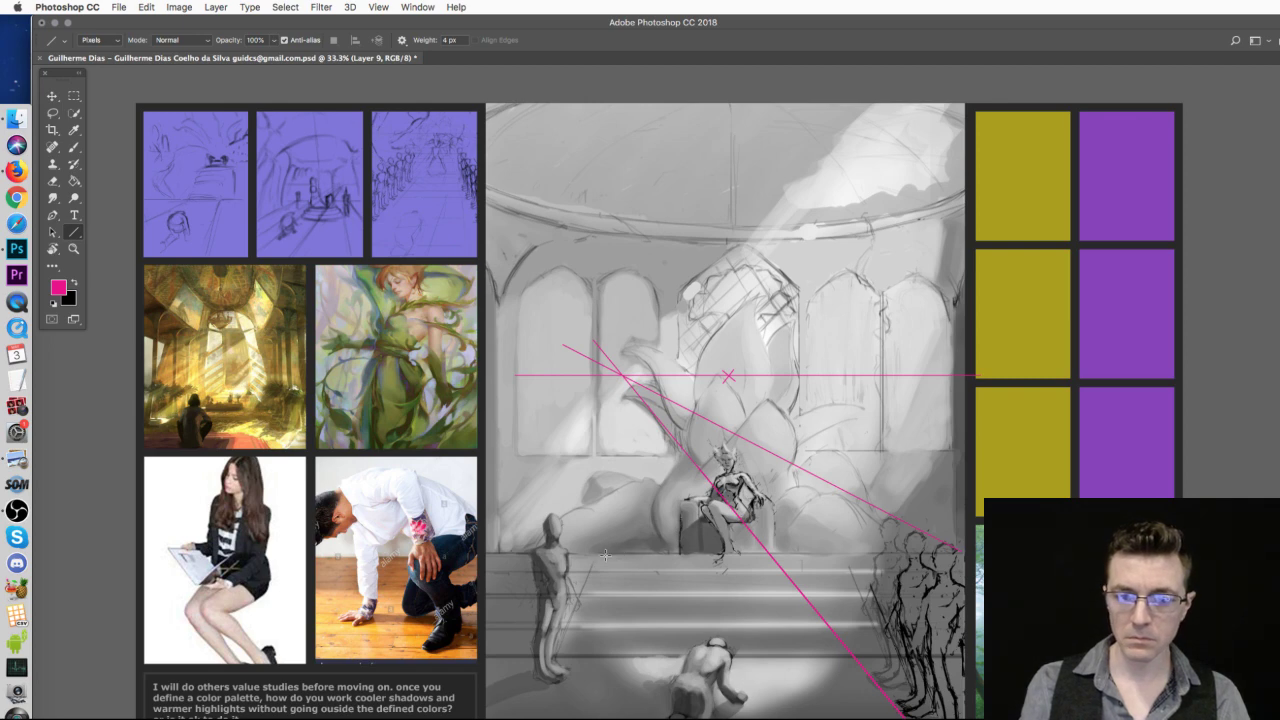
mouse_move(489, 549)
mouse_down()
mouse_move(980, 532)
mouse_move(962, 549)
mouse_move(468, 578)
mouse_up()
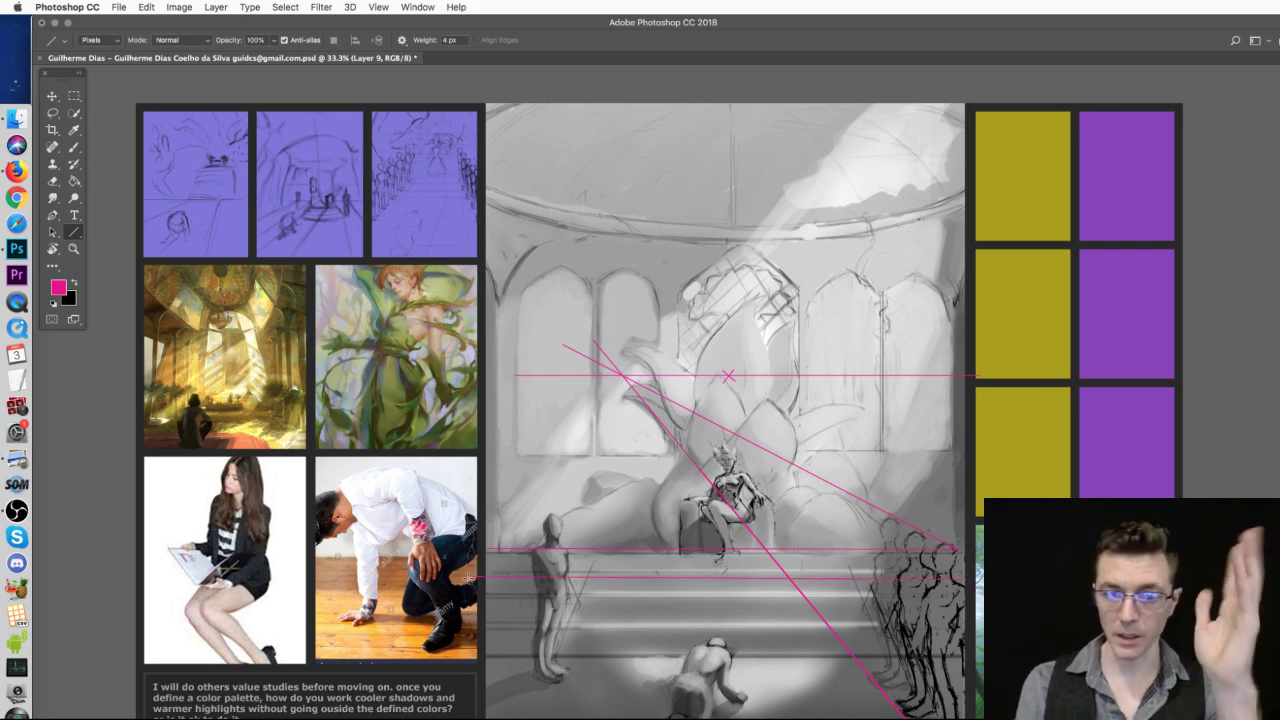
key(ctrl+z)
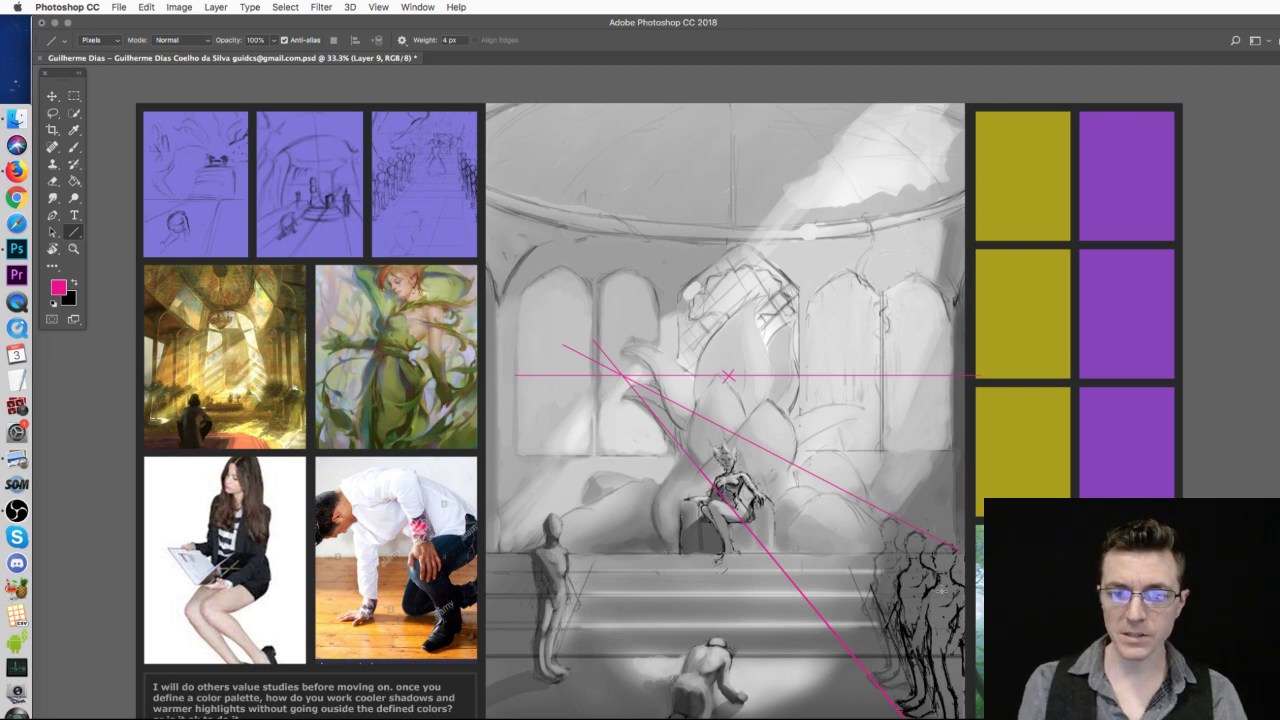
- Clear all the magenta perspective lines from the notes layer, deselect, and choose the Brush tool
key(super+a)
key(BackSpace)
key(super+d)
key(b)
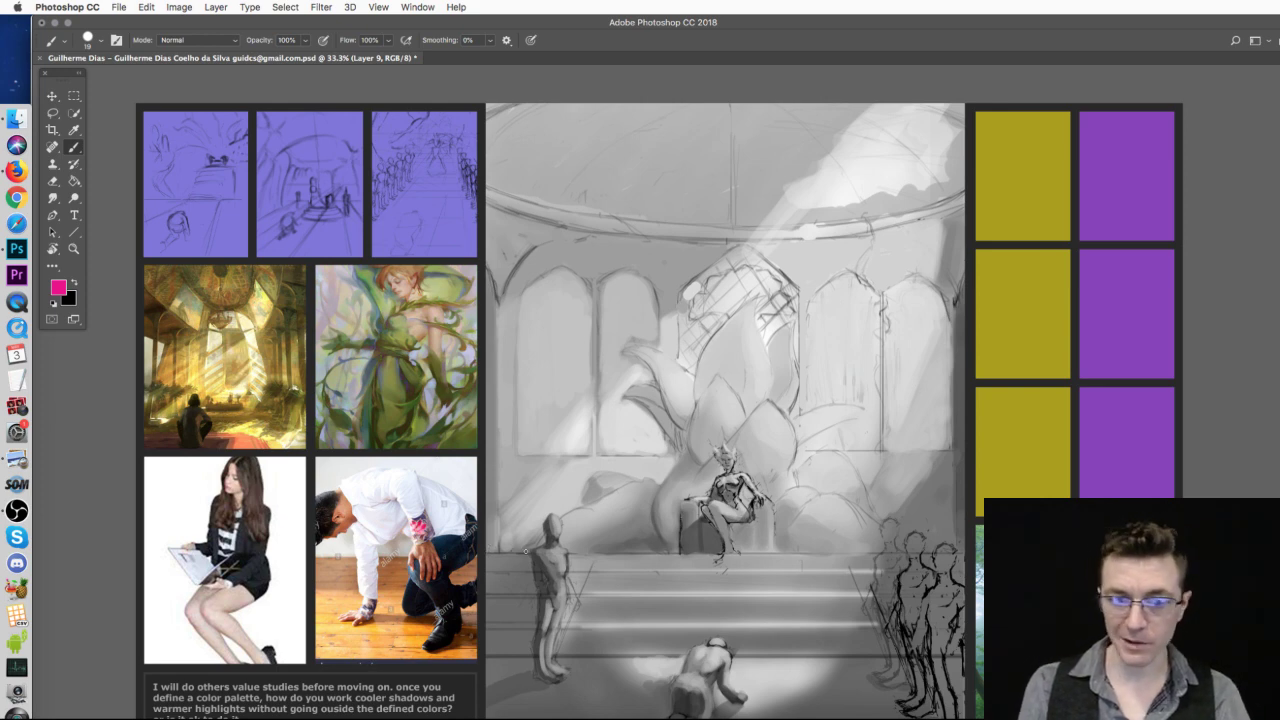
- Mark the upper edge of the stairs and the individual step edges in magenta, and clear the marks
drag(492, 553, 955, 553)
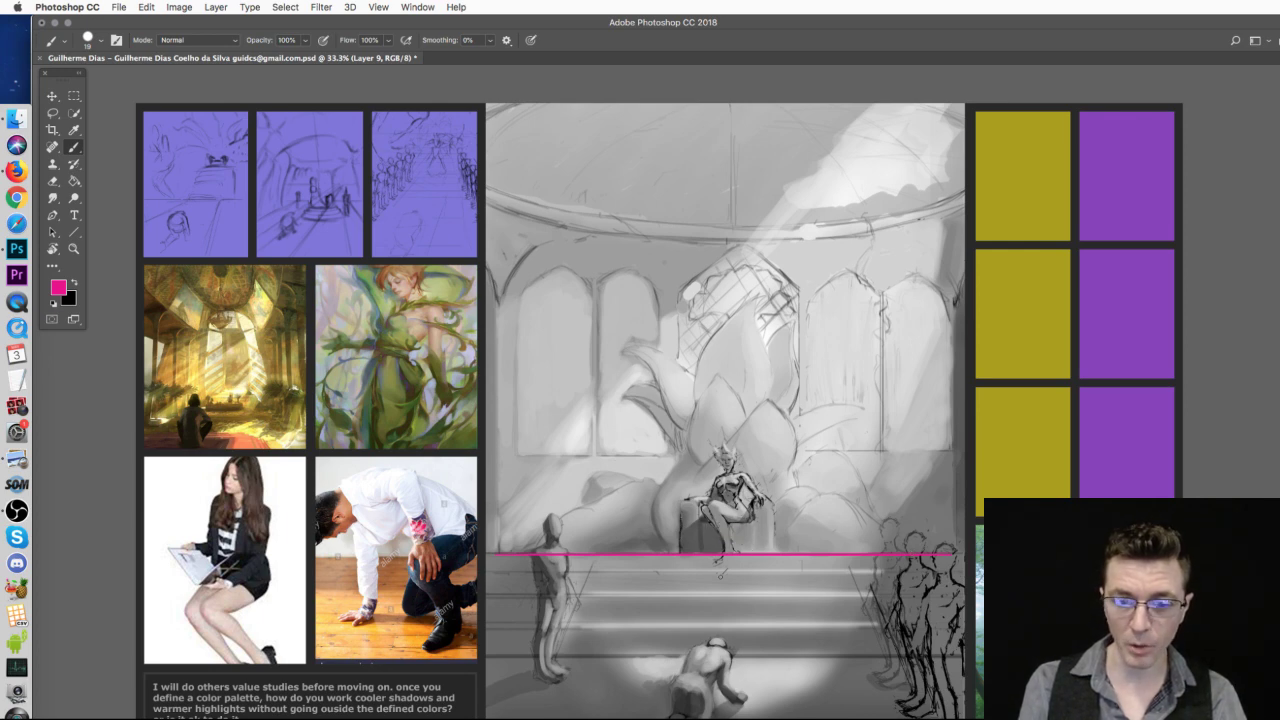
mouse_move(606, 632)
mouse_down()
mouse_move(627, 631)
mouse_move(627, 572)
mouse_up()
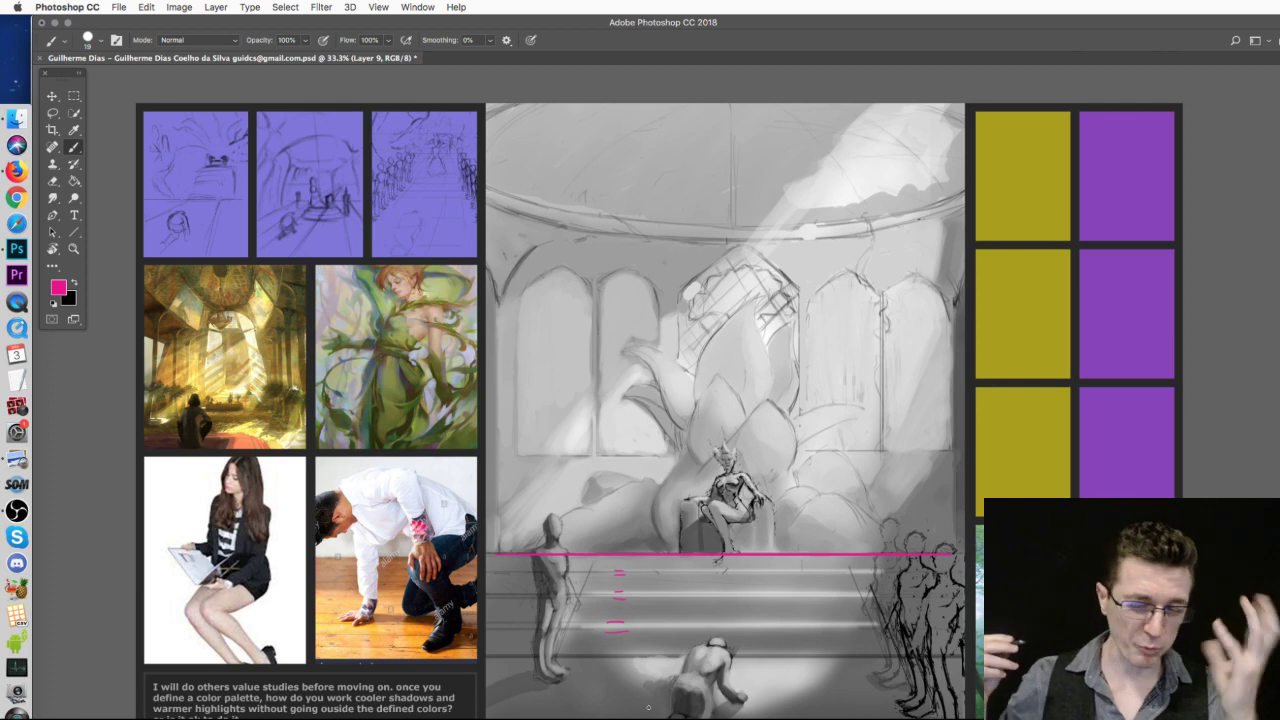
key(Delete)
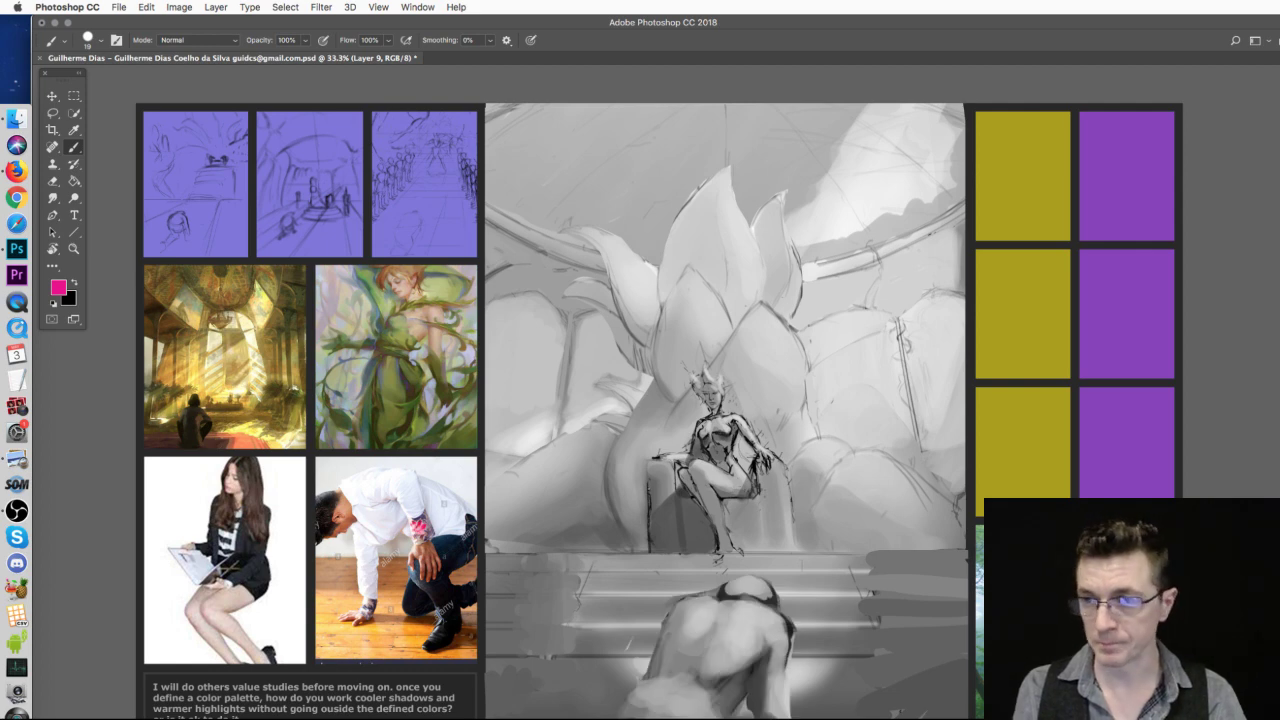
- Show the orange lines of the quick perspective layer strongly over the enlarged figures, and make Layer 9 active
key(alt+bracketleft)
key(super+comma)
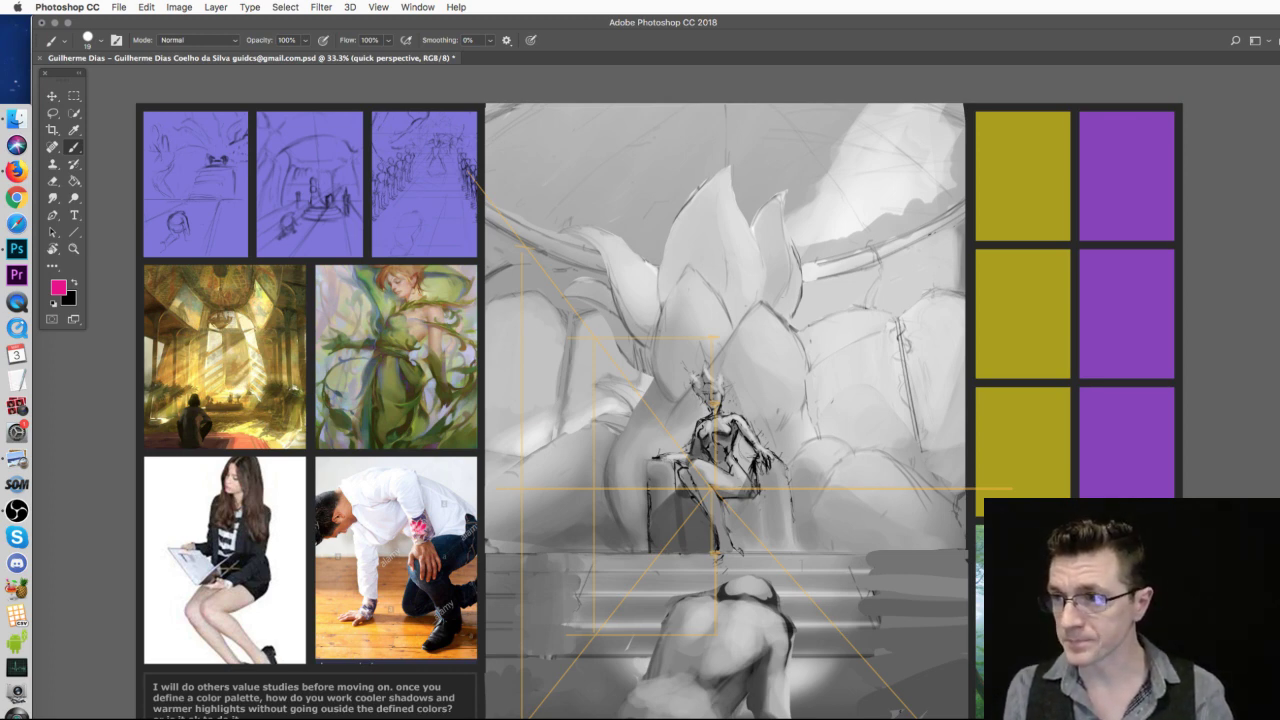
key(shift+alt+n)
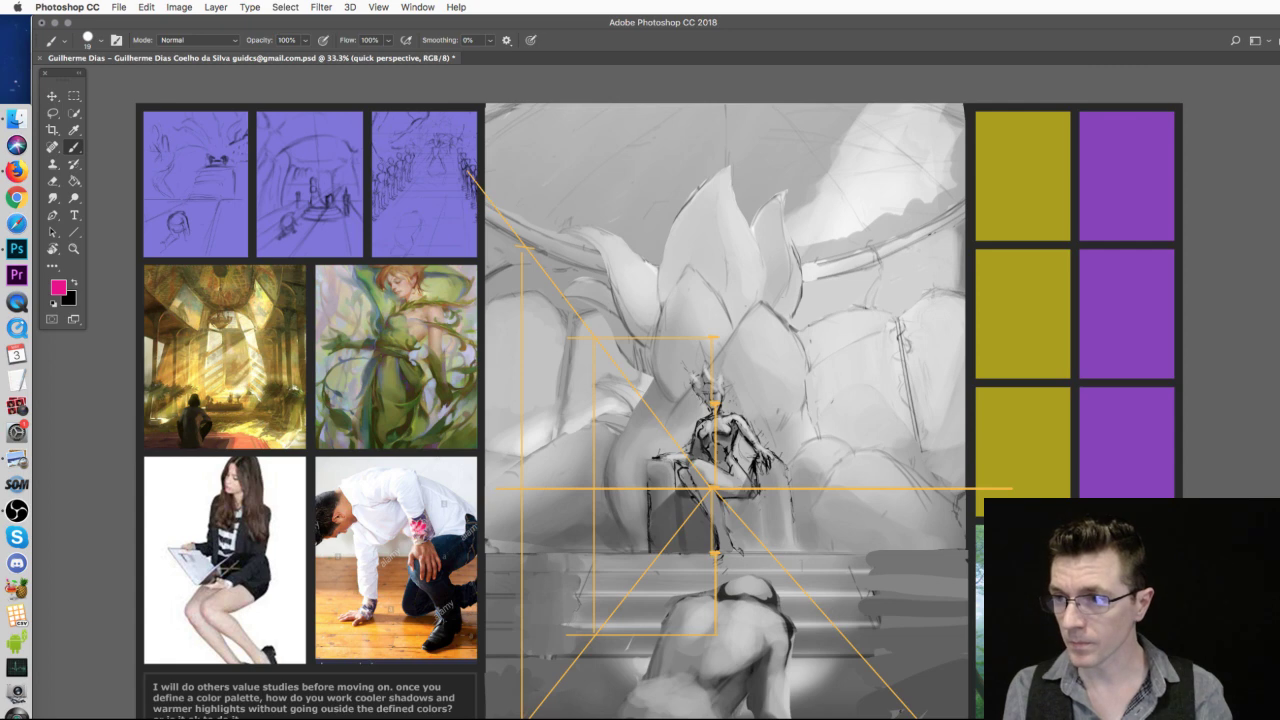
key(alt+bracketleft)
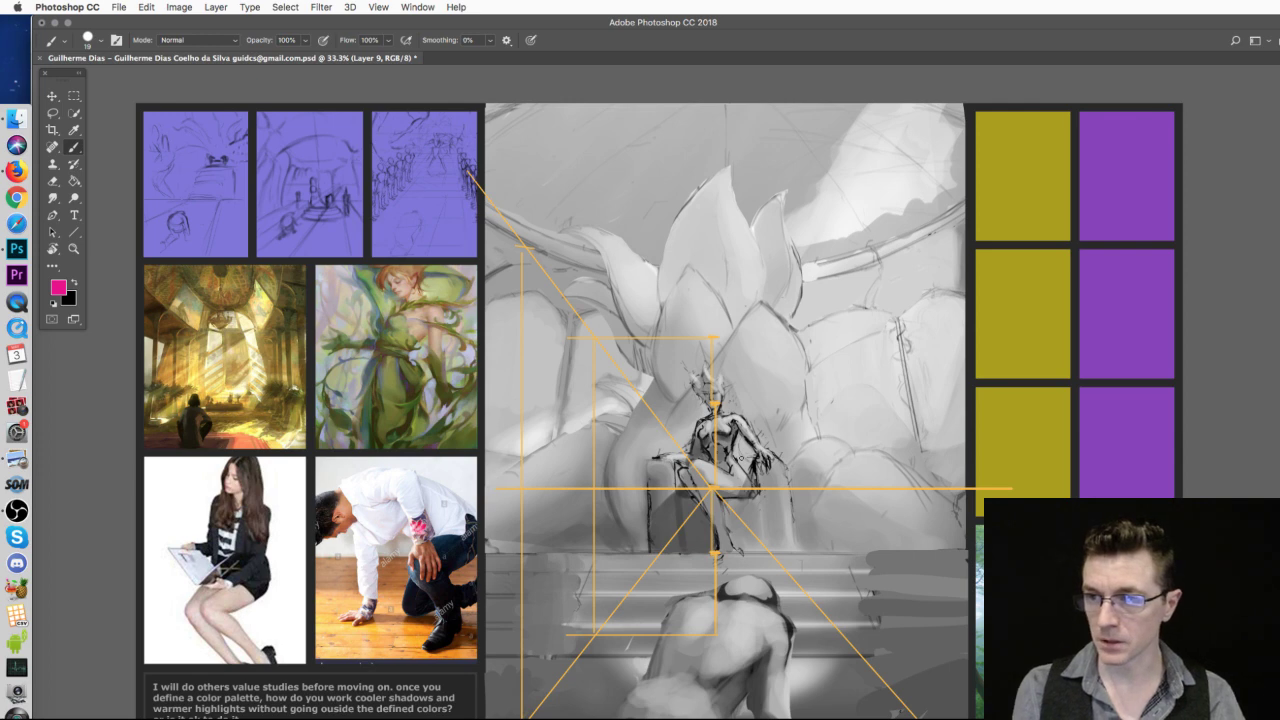
- Mark the seated queen's height with a magenta vertical line and repeat that length above her up the lotus
mouse_move(736, 552)
mouse_down()
mouse_move(730, 474)
mouse_move(735, 526)
mouse_up()
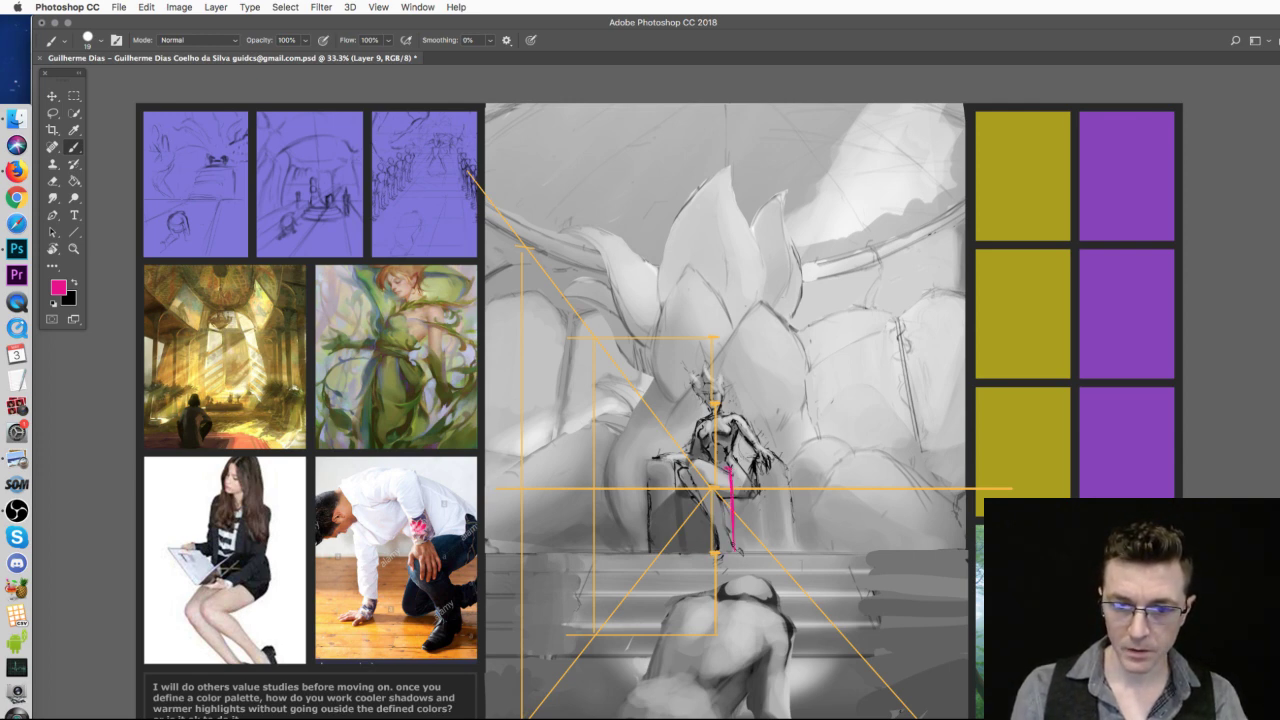
drag(731, 470, 728, 408)
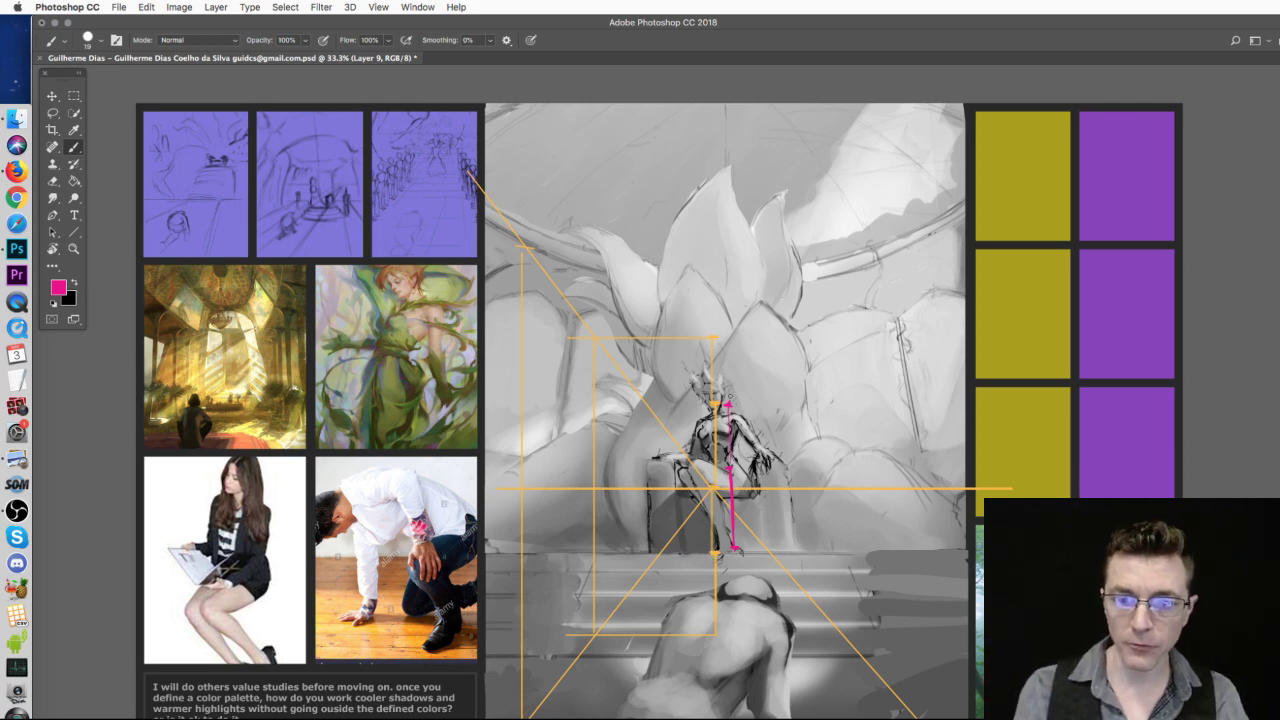
drag(726, 260, 729, 410)
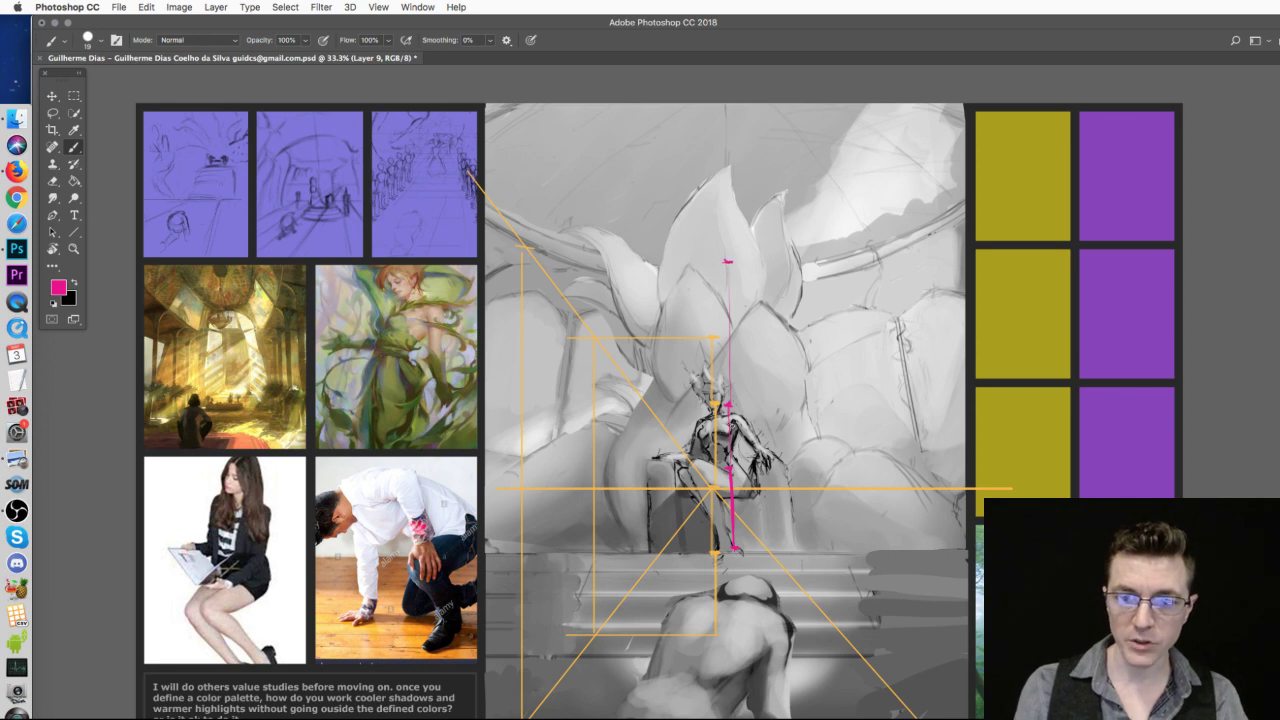
- Reinforce the magenta tick on the lotus petal and try strokes along the orange height and step lines, undoing those strokes
drag(722, 265, 736, 268)
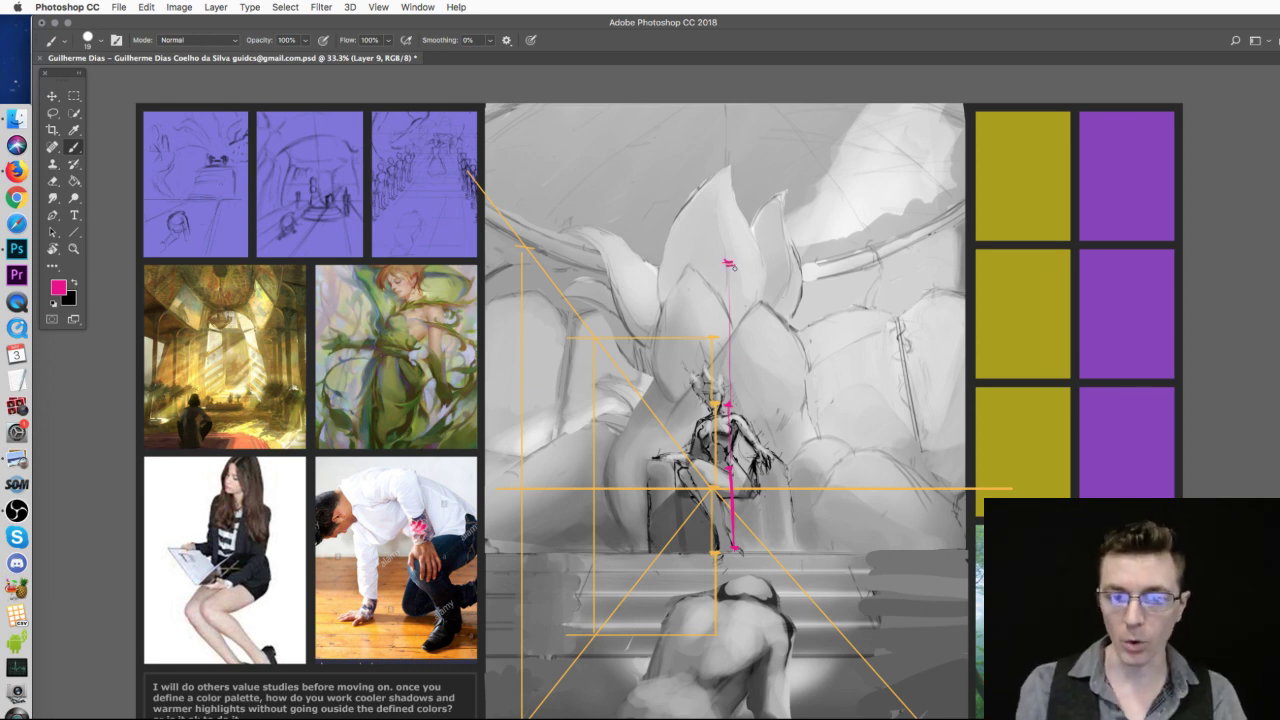
drag(705, 339, 715, 628)
key(super+z)
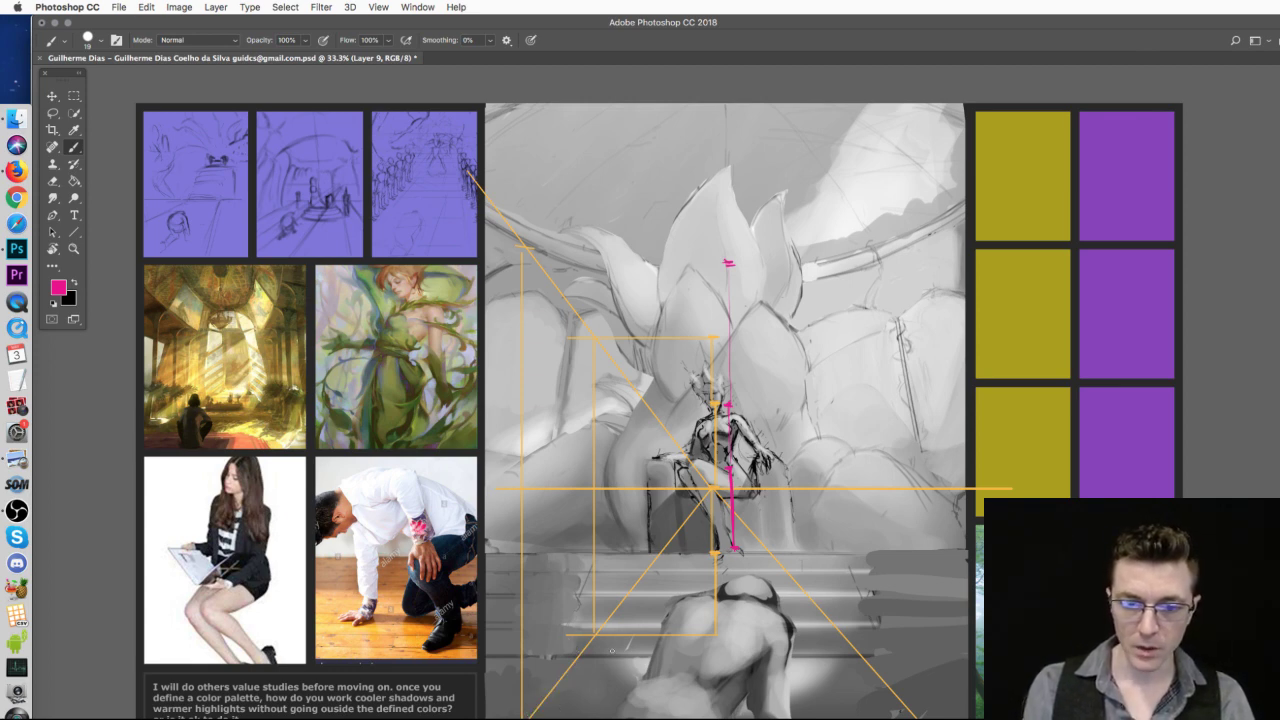
mouse_move(585, 636)
mouse_down()
mouse_move(586, 570)
mouse_move(573, 559)
mouse_move(588, 650)
mouse_up()
key(super+alt+z)
key(super+alt+z)
key(super+alt+z)
key(super+alt+z)
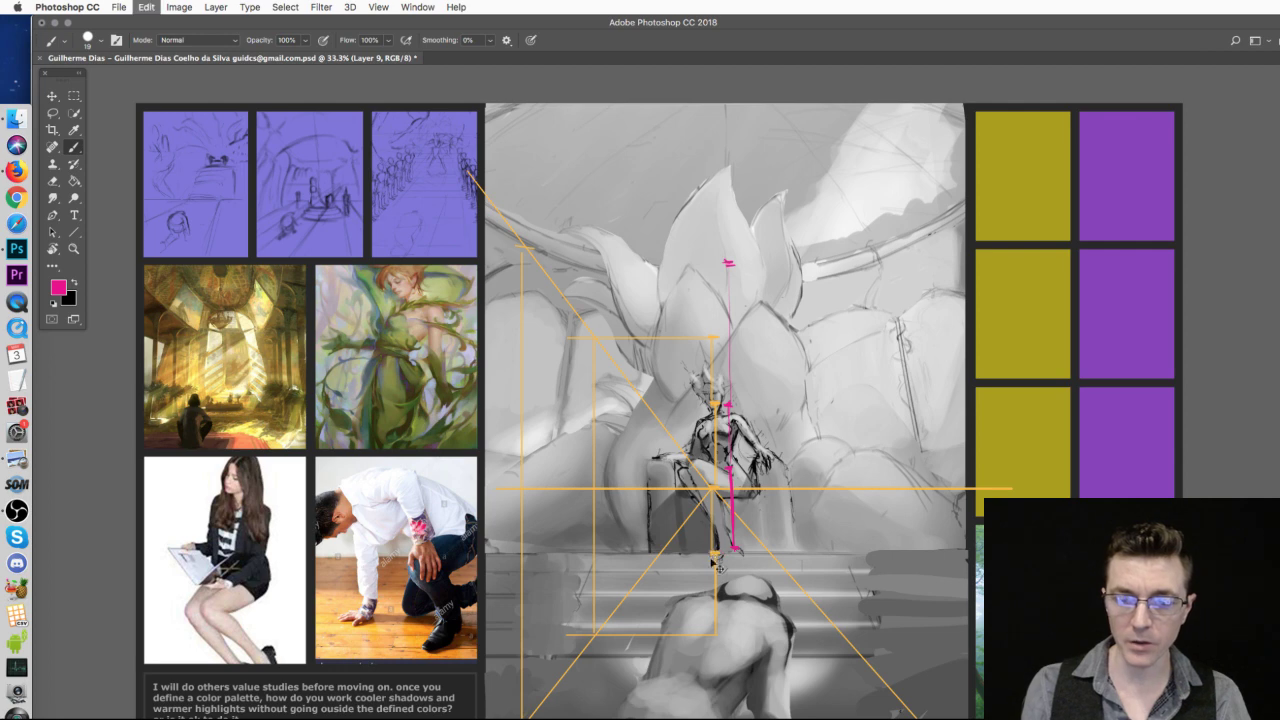
- Mark the foot of the orange vertical height line on the stairs with a short magenta tick, undoing stray strokes
drag(716, 556, 716, 637)
key(super+z)
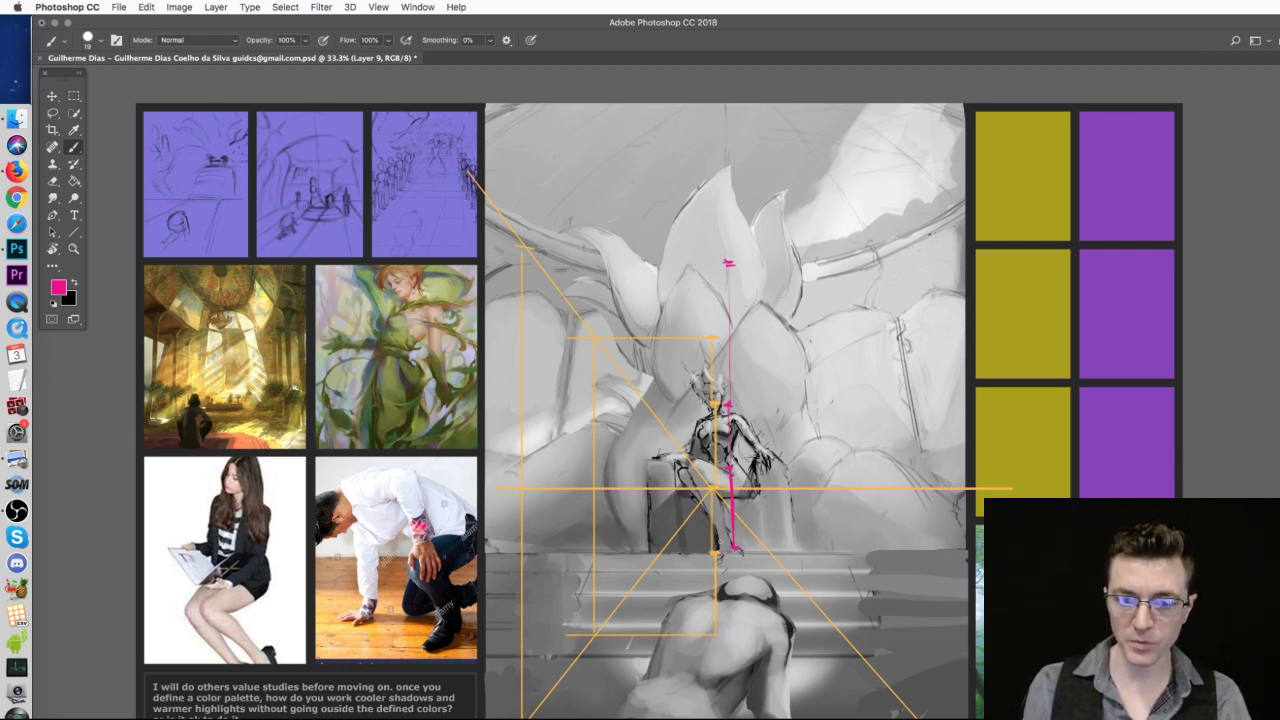
drag(710, 634, 735, 617)
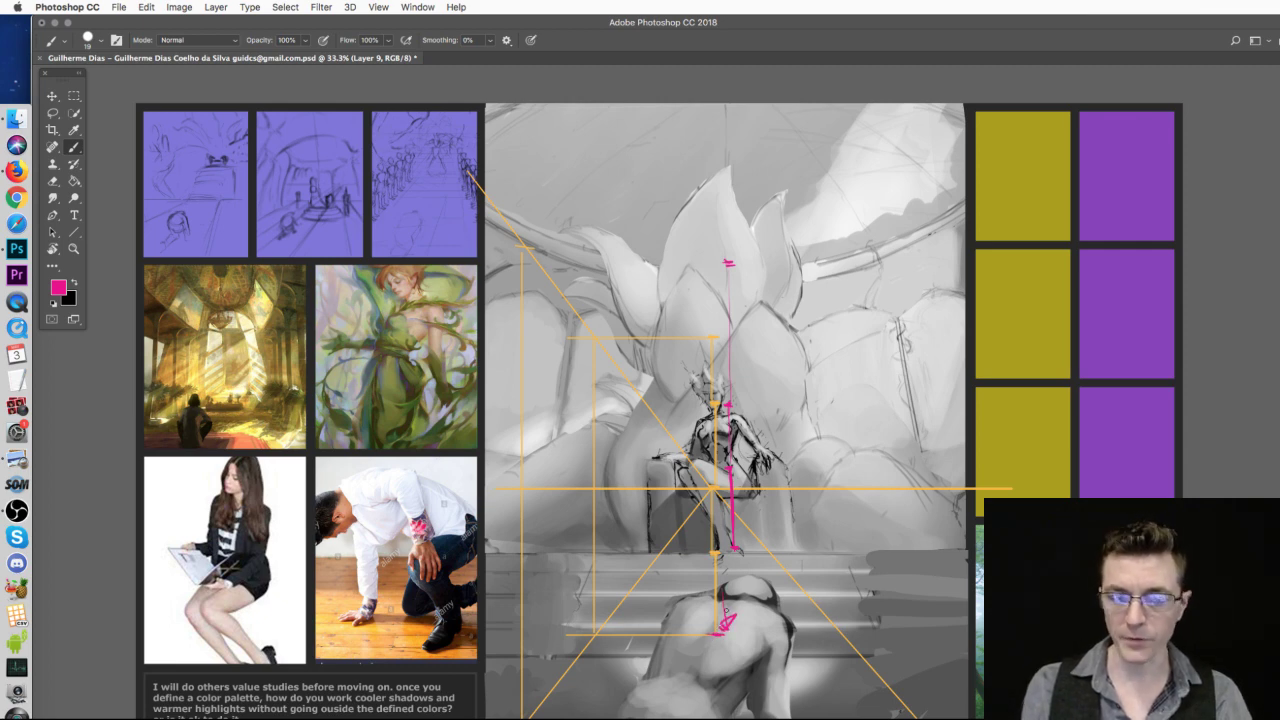
key(super+z)
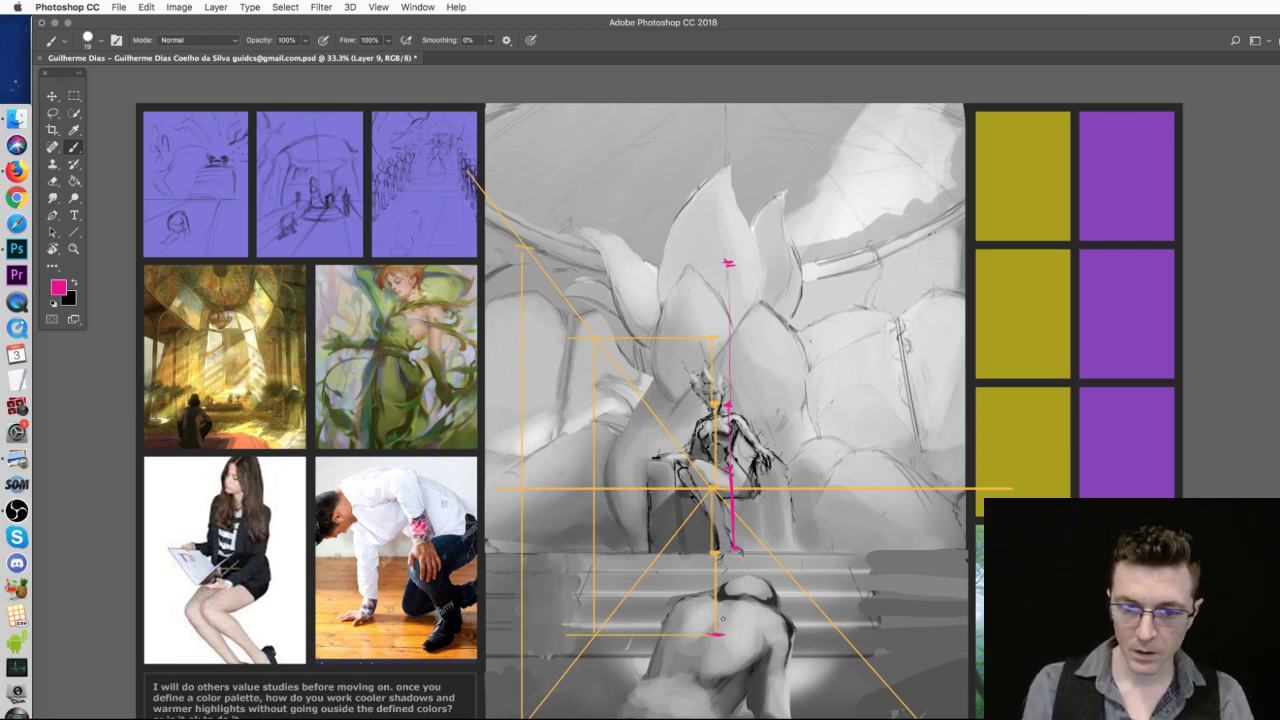
- Draw a magenta line along the full orange height beside the queen and erase the earlier seated-height marks with a larger eraser
mouse_move(715, 337)
mouse_down()
mouse_move(735, 542)
mouse_move(709, 601)
mouse_up()
key(e)
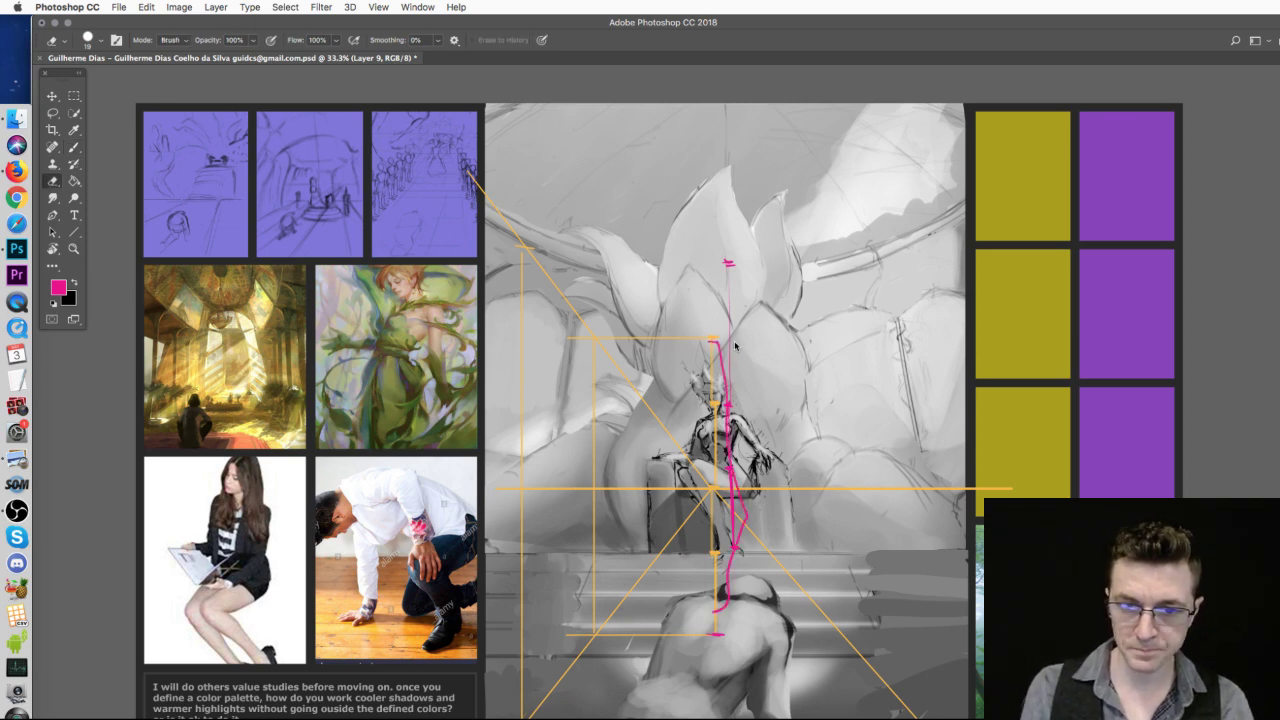
right_click(825, 393)
drag(815, 394, 842, 391)
drag(728, 264, 734, 349)
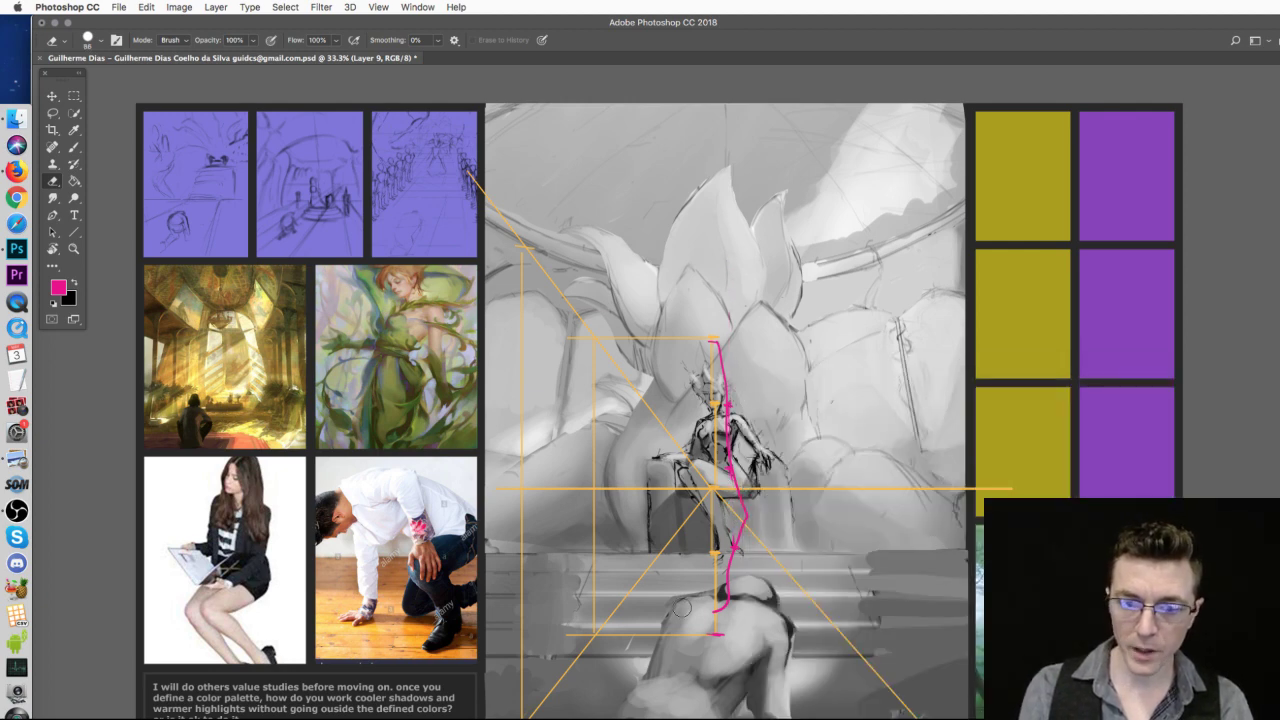
- With the Brush, trace the two horizontal orange guides in magenta at the foot and head of the height line
key(b)
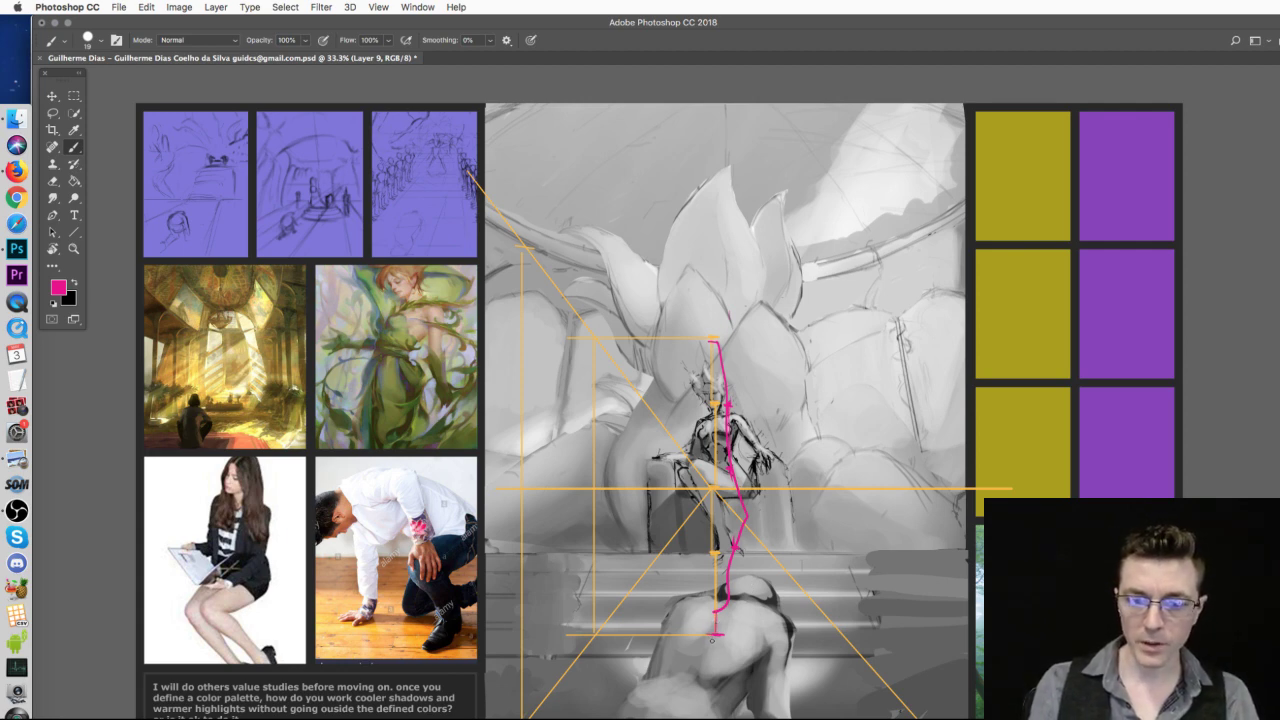
drag(717, 635, 586, 637)
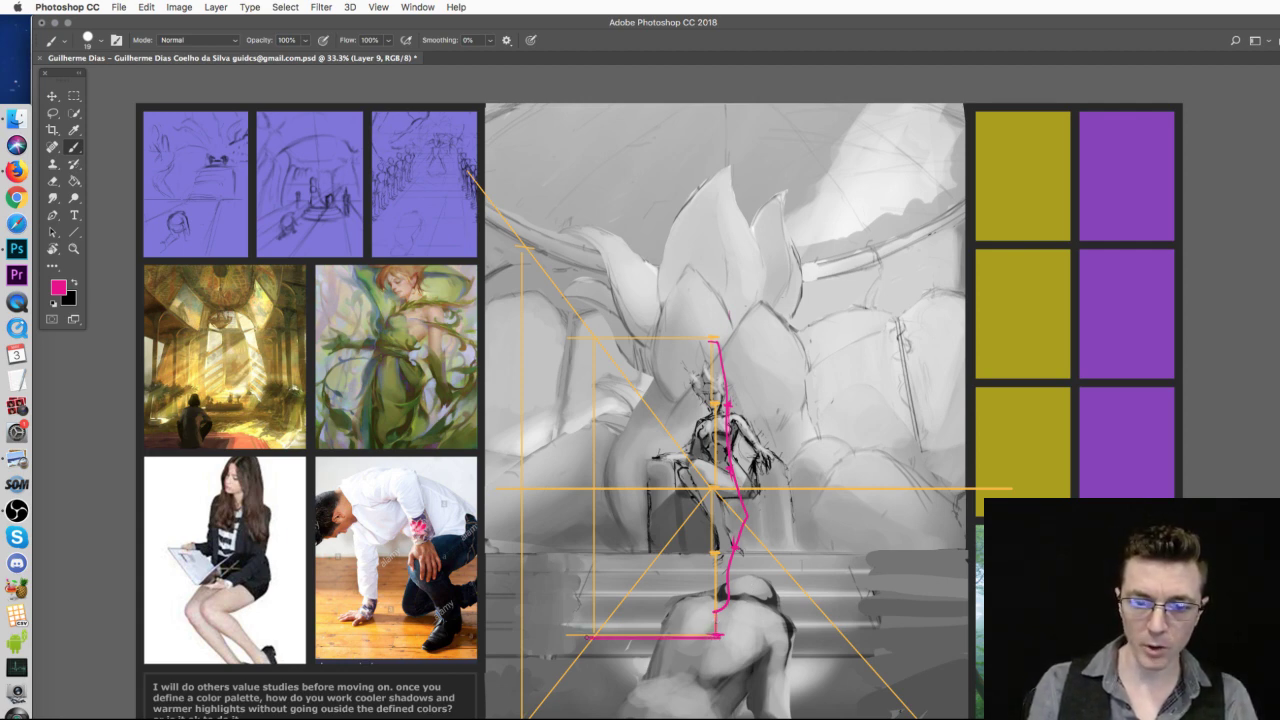
drag(711, 341, 588, 342)
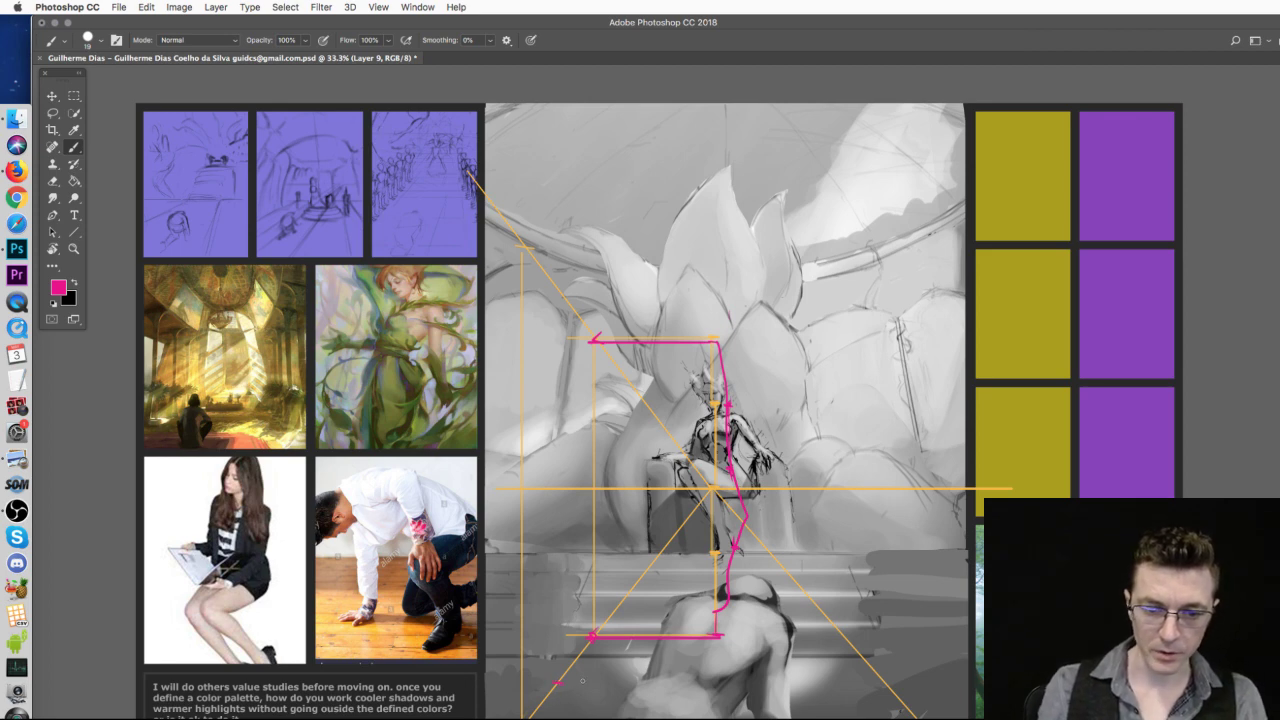
- Trace the orange perspective lines to the vanishing point in magenta, and mark the projected vertical heights at the two depths
drag(530, 717, 712, 490)
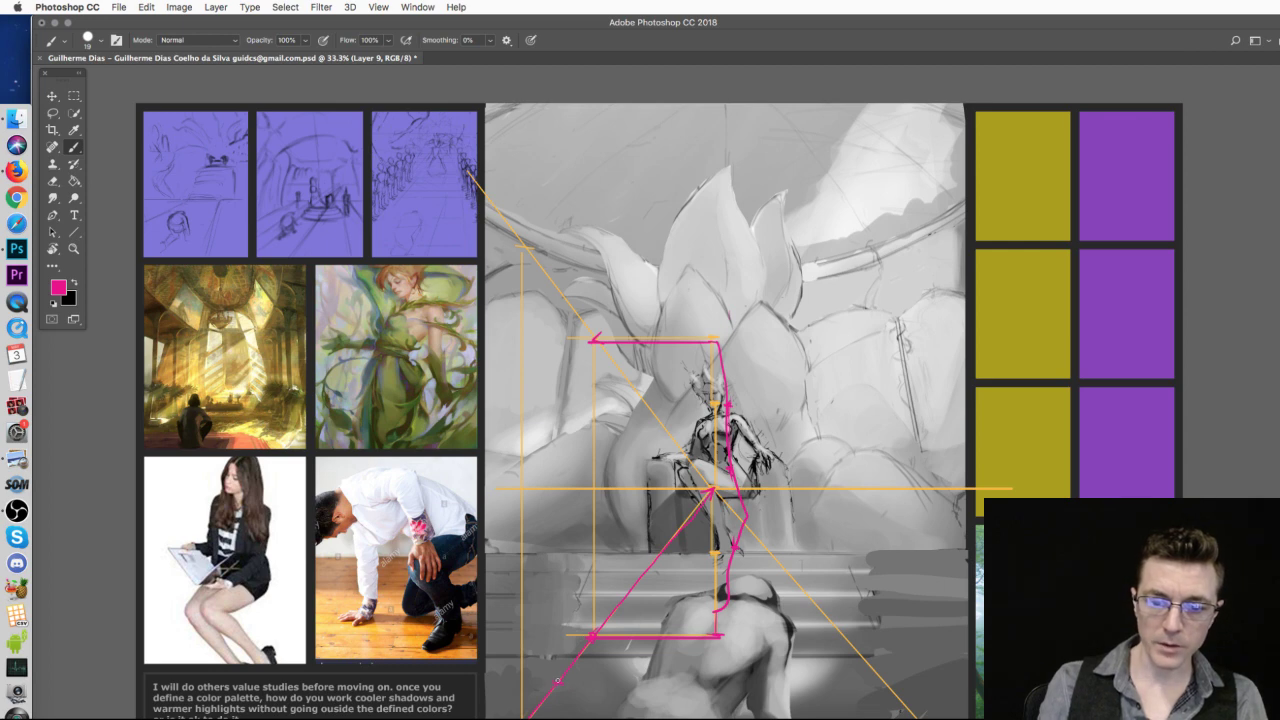
drag(519, 707, 521, 252)
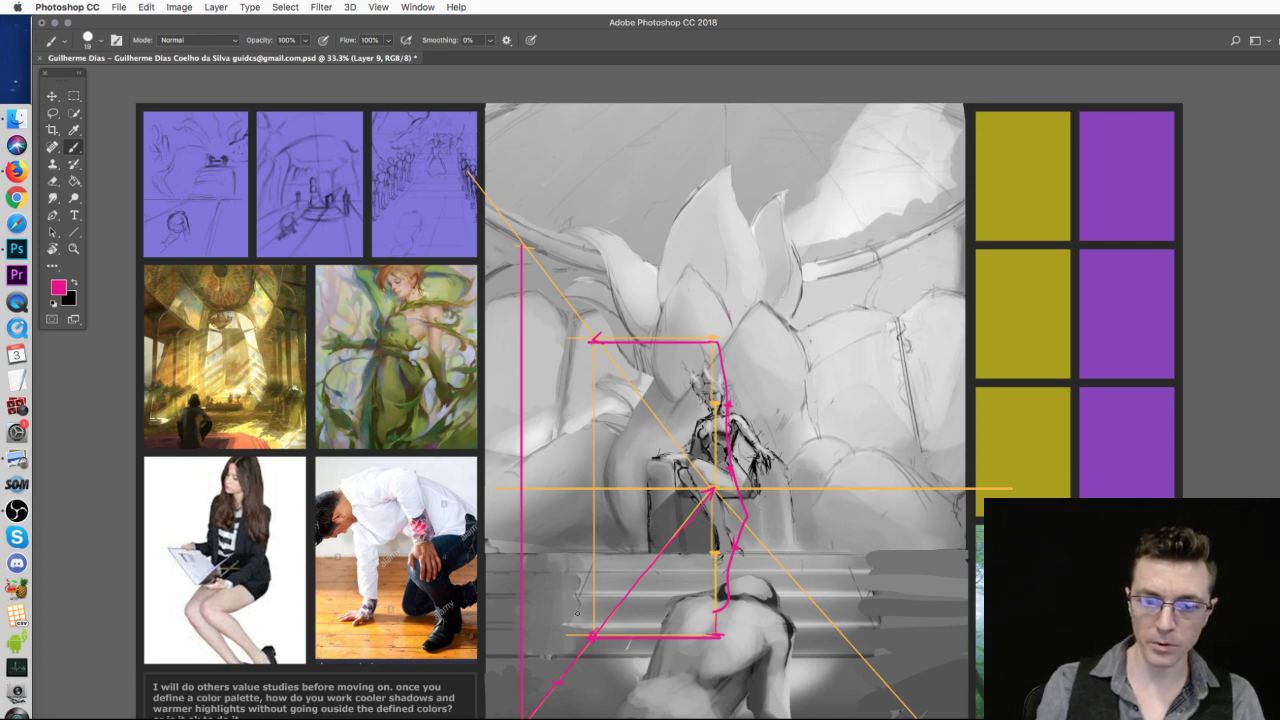
mouse_move(591, 343)
mouse_down()
mouse_move(582, 606)
mouse_move(609, 406)
mouse_move(598, 343)
mouse_up()
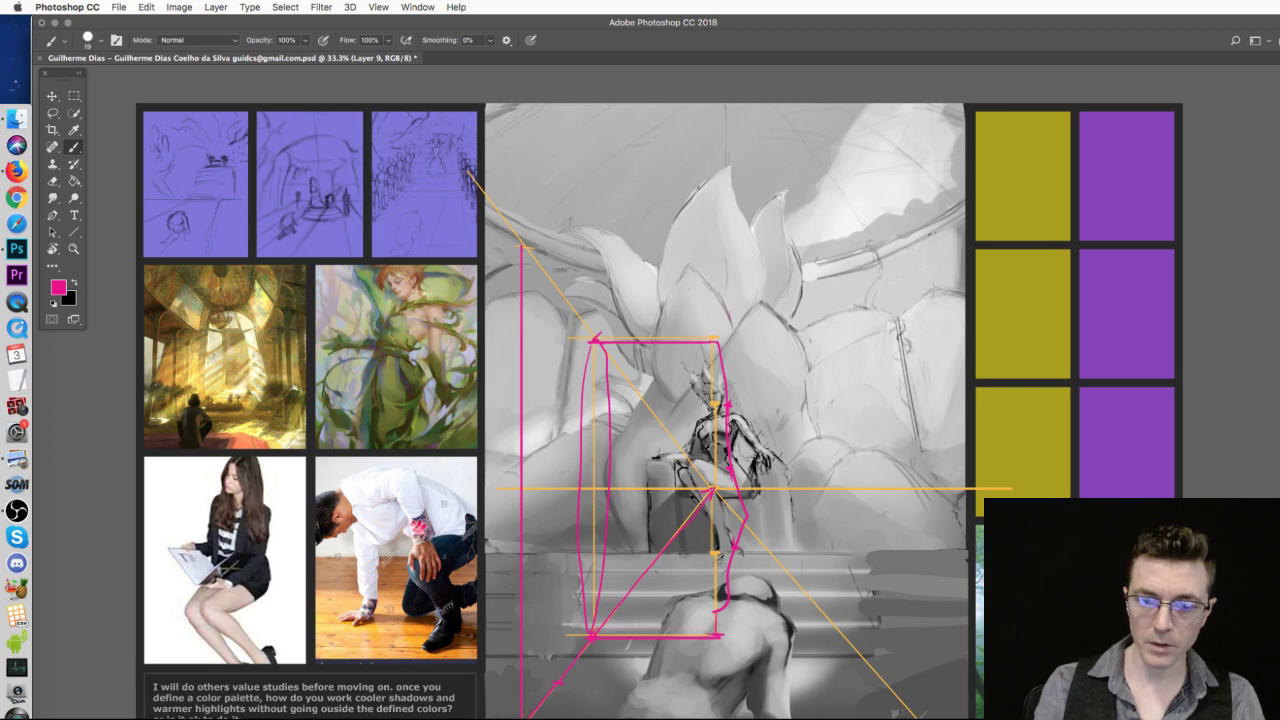
mouse_move(712, 489)
mouse_down()
mouse_move(543, 289)
mouse_move(474, 182)
mouse_up()
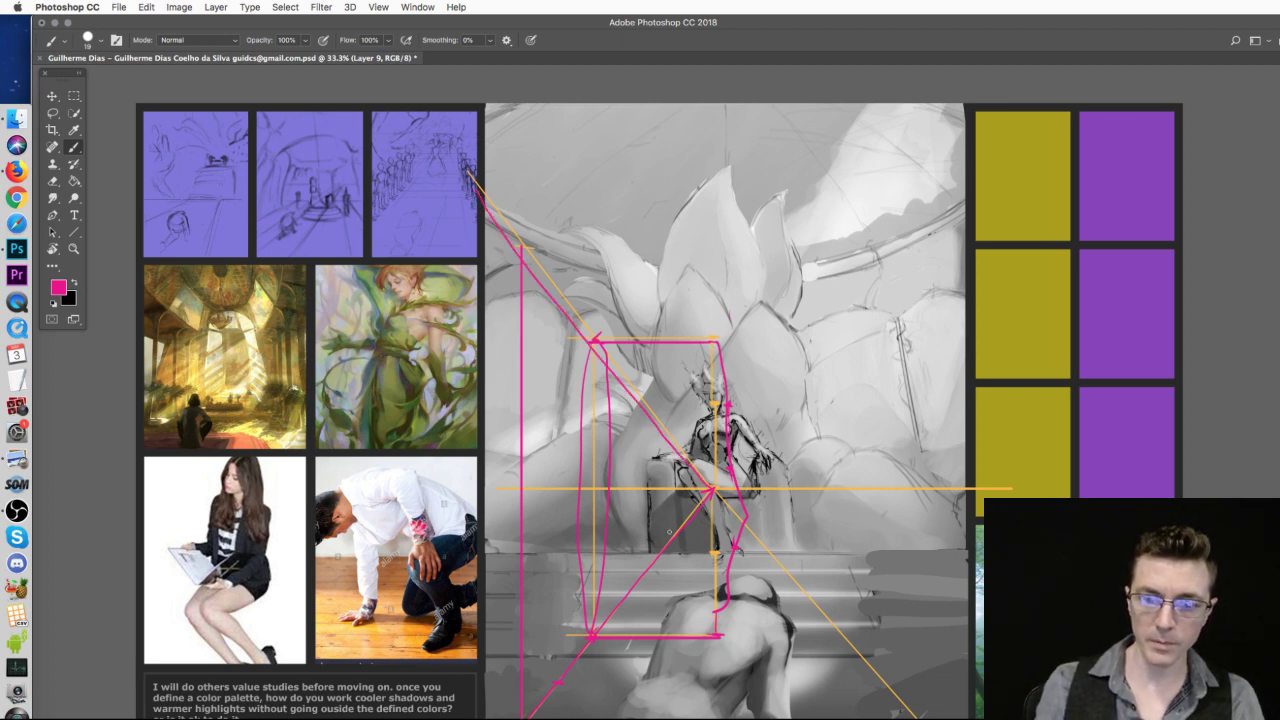
drag(712, 489, 538, 714)
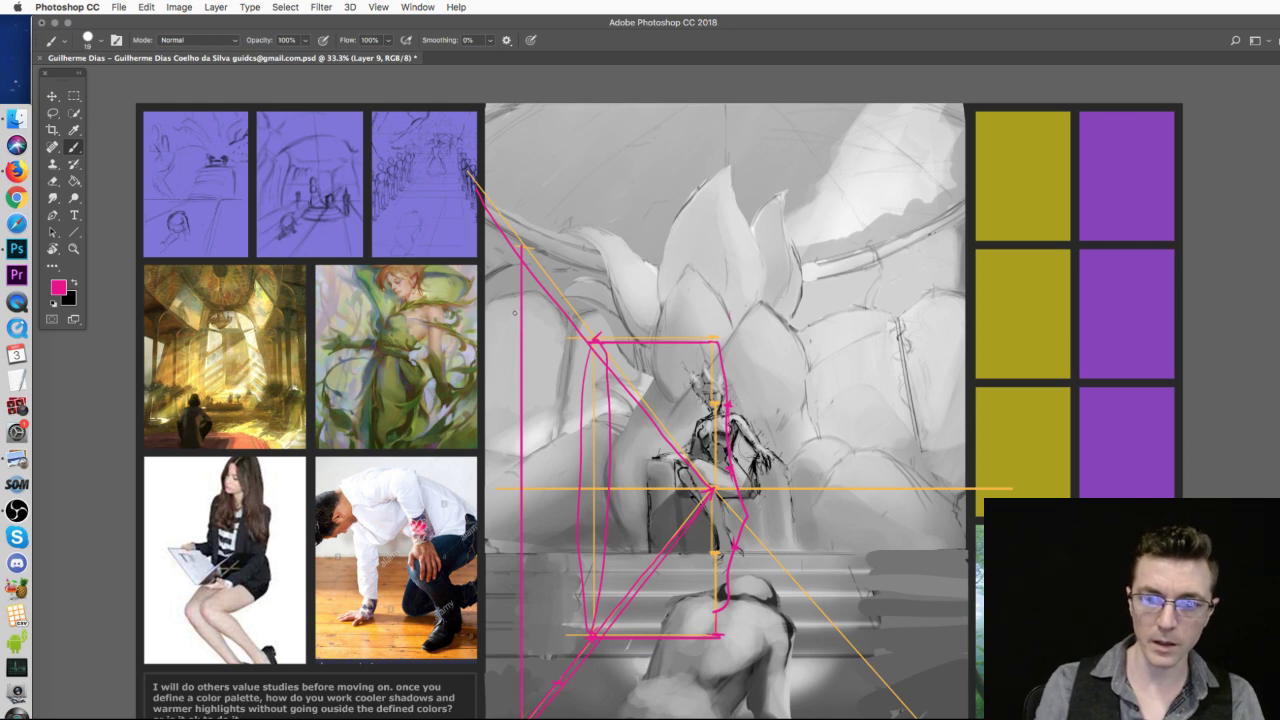
- Try magenta height strokes over the near vertical guide and down the picture's centre, undoing each of them
mouse_move(506, 240)
mouse_down()
mouse_move(536, 260)
mouse_move(557, 654)
mouse_up()
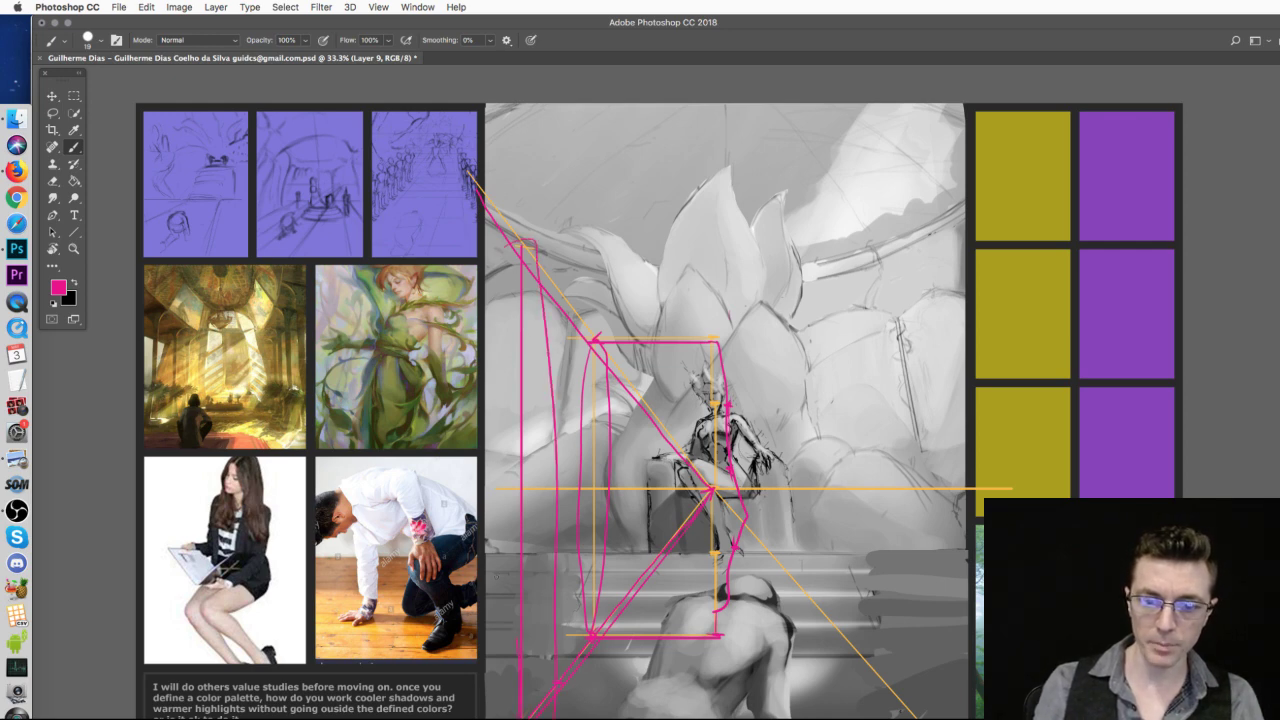
key(ctrl+z)
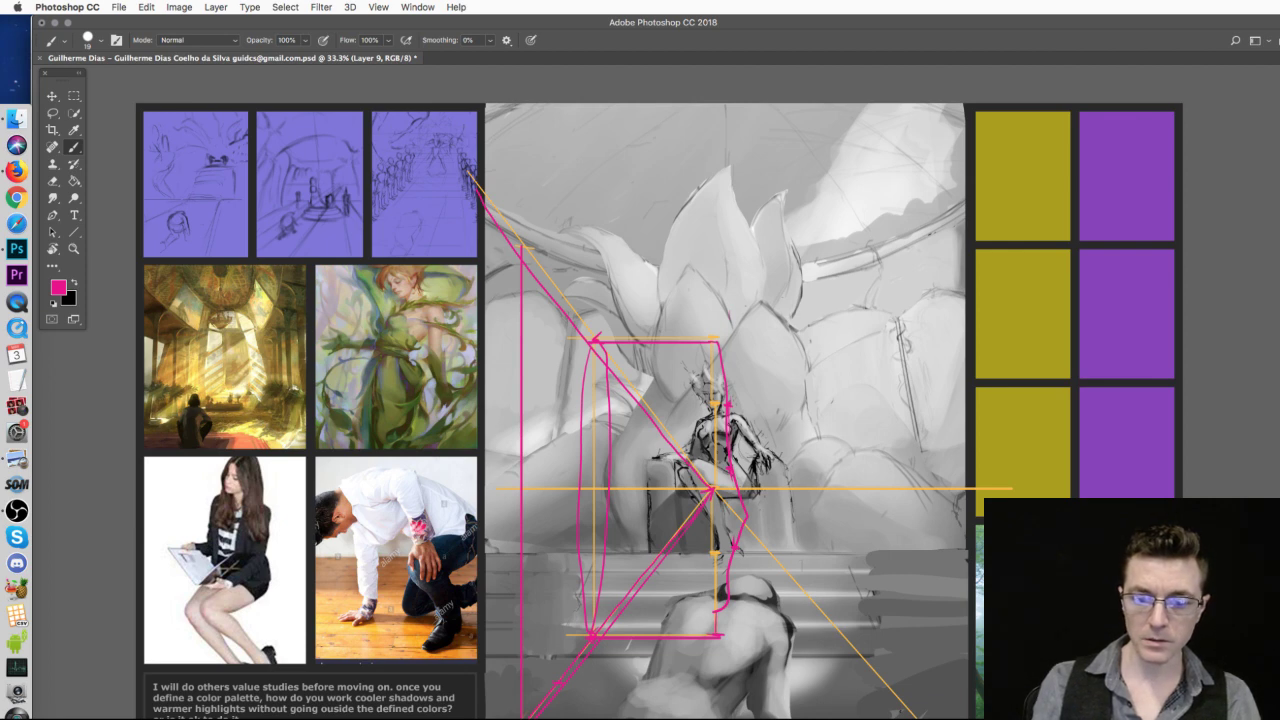
mouse_move(690, 652)
mouse_down()
mouse_move(700, 714)
mouse_move(712, 698)
mouse_up()
key(ctrl+z)
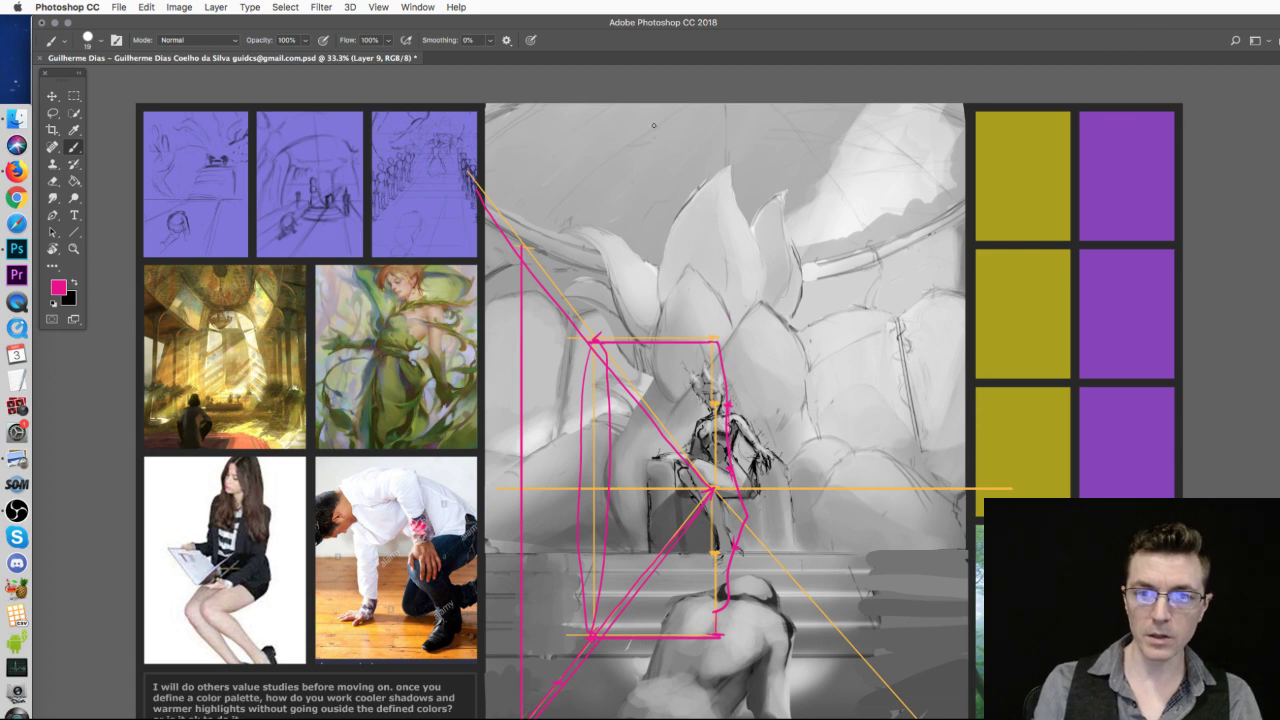
mouse_move(685, 112)
mouse_down()
mouse_move(706, 114)
mouse_move(710, 700)
mouse_up()
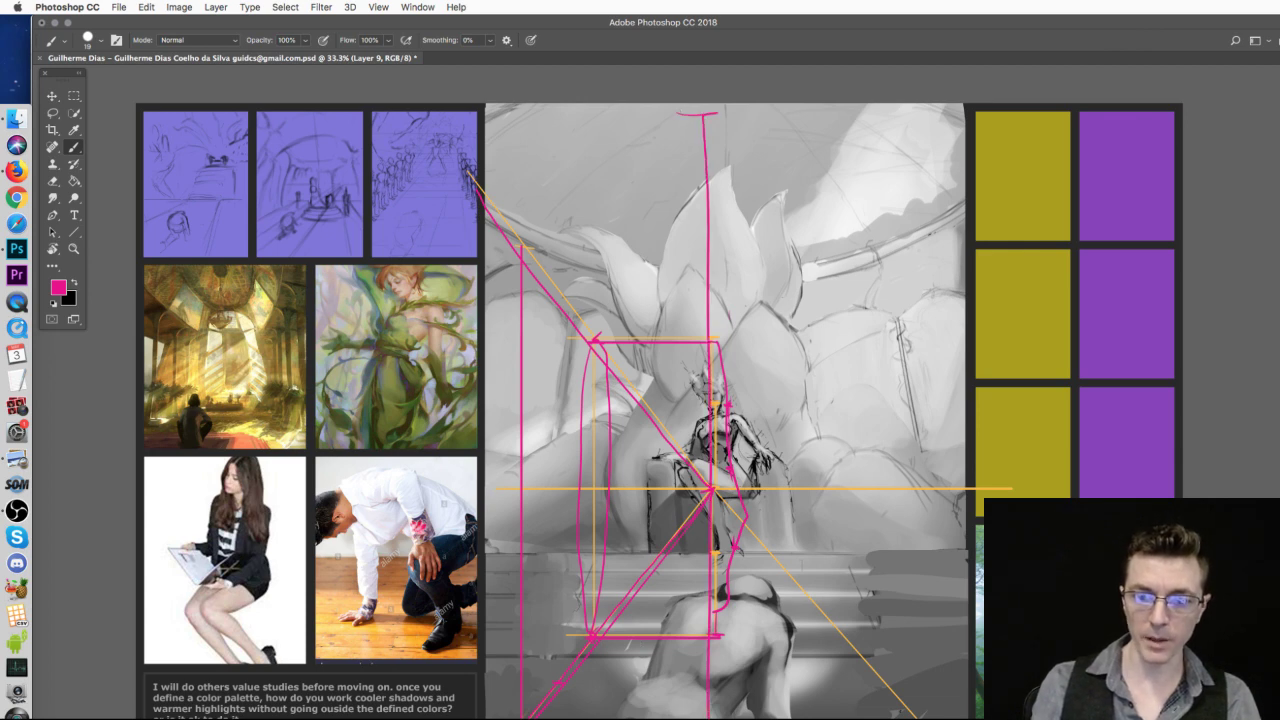
key(ctrl+z)
mouse_move(684, 170)
mouse_down()
mouse_move(718, 170)
mouse_move(726, 700)
mouse_up()
key(ctrl+z)
key(ctrl+z)
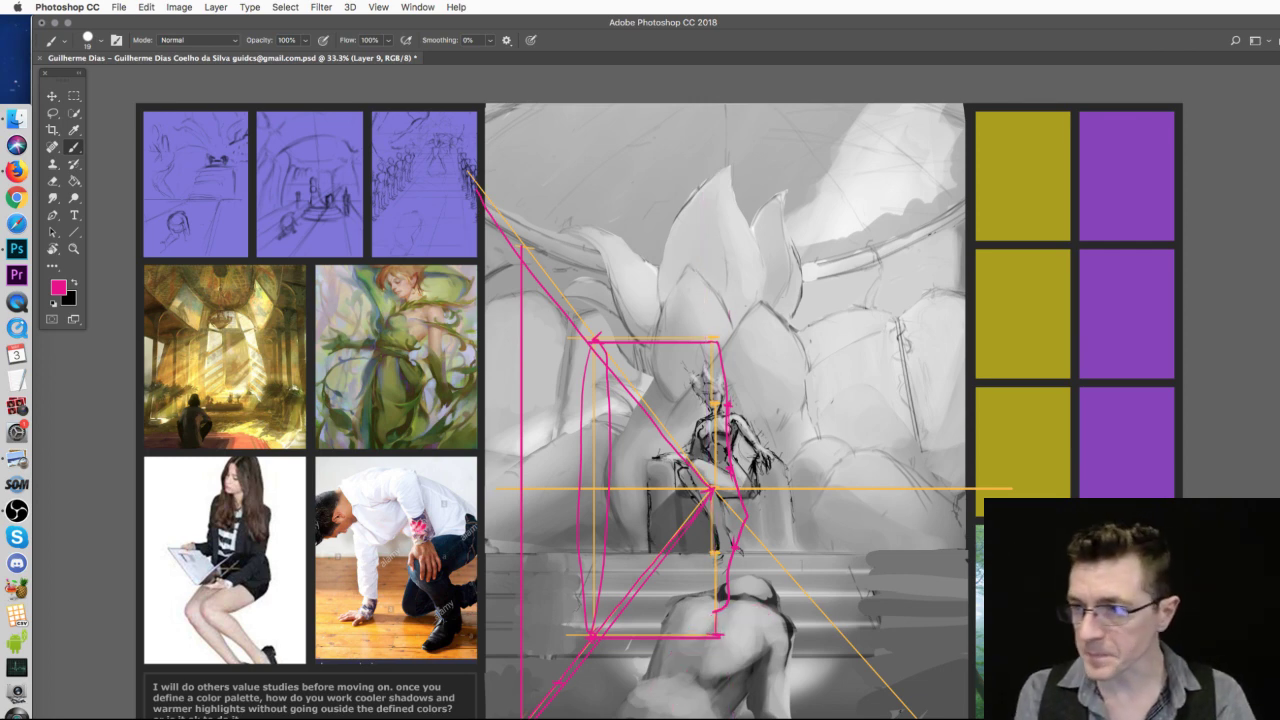
- Clear all the magenta perspective marks and show the large sketched figures flanking both sides of the stairs
key(ctrl+z)
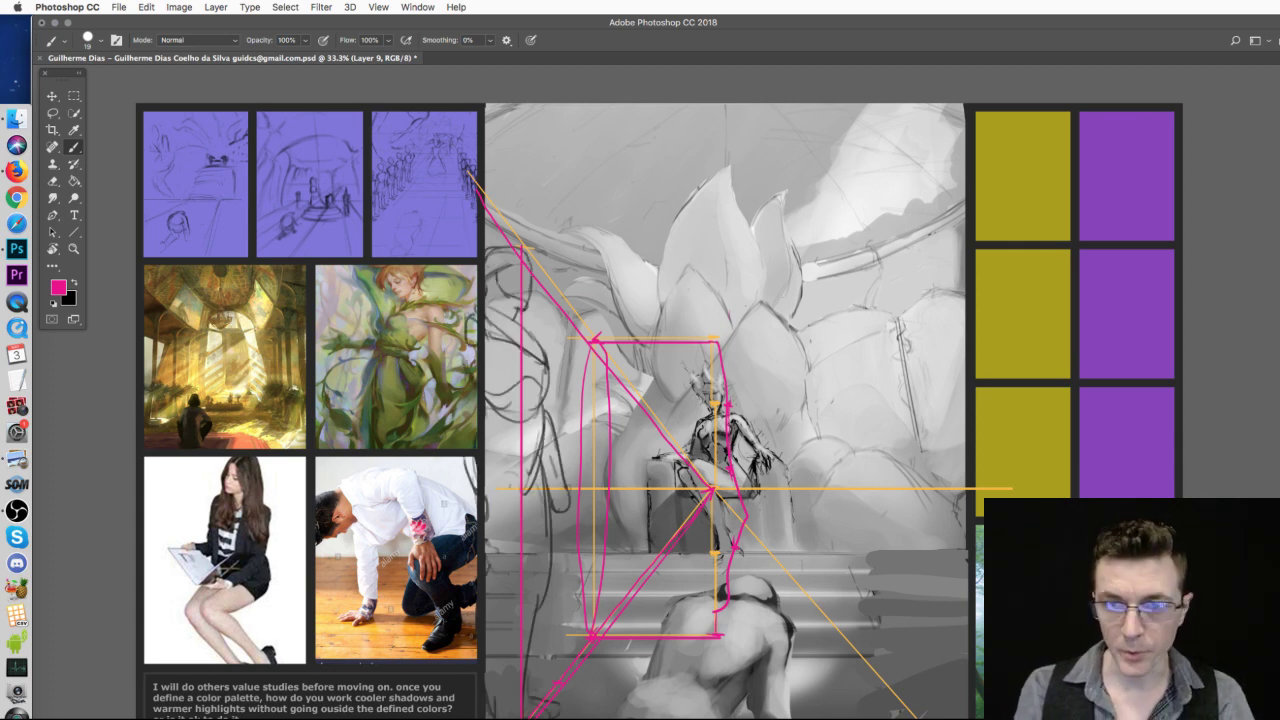
key(ctrl+a)
key(Delete)
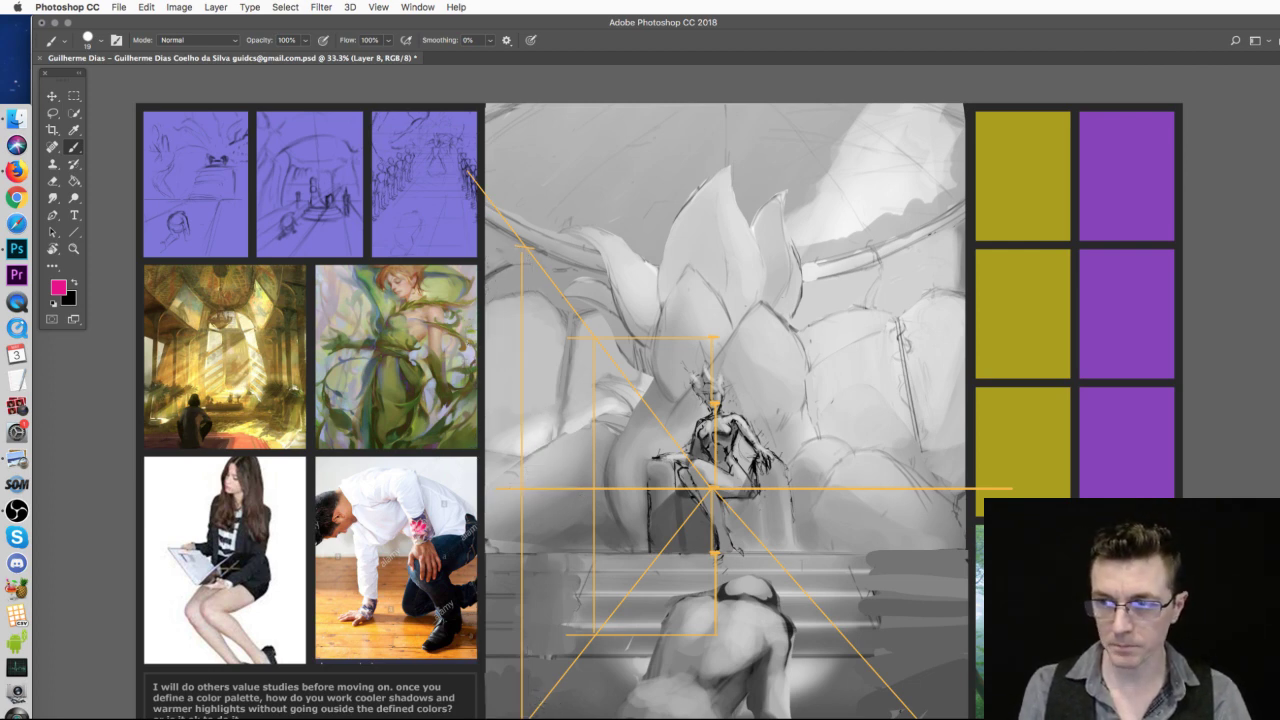
key(ctrl+z)
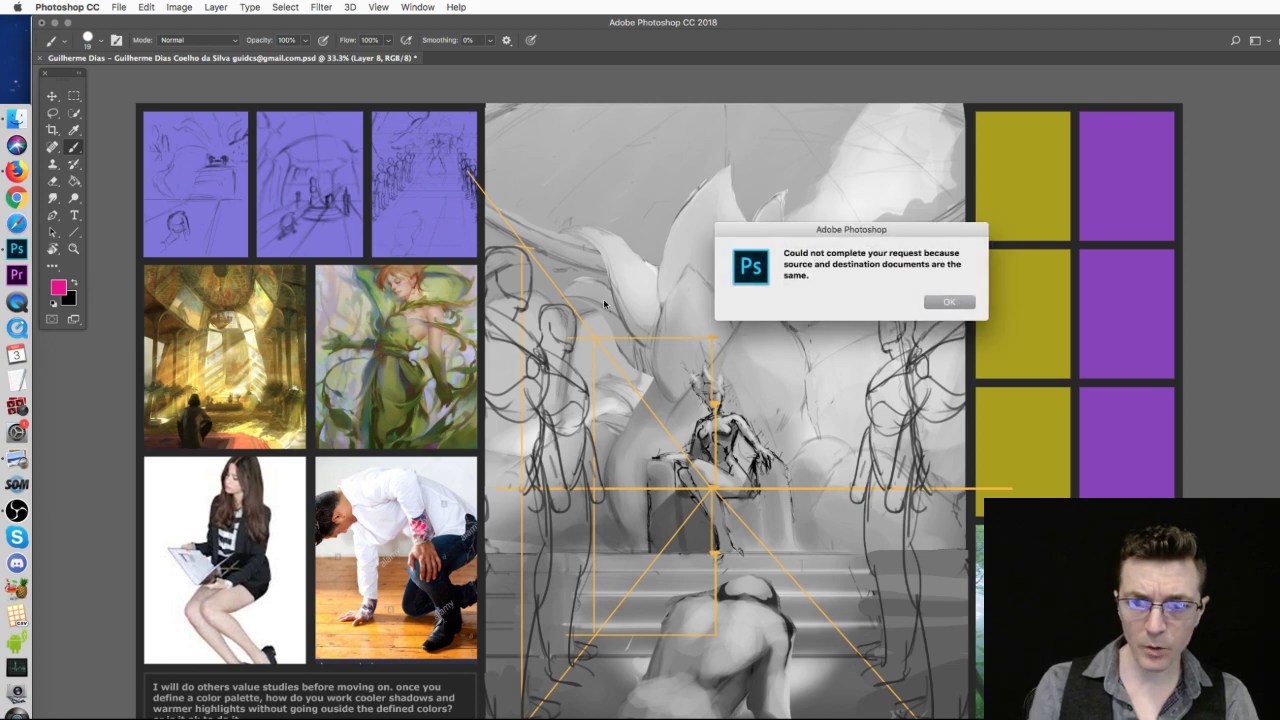
click(963, 301)
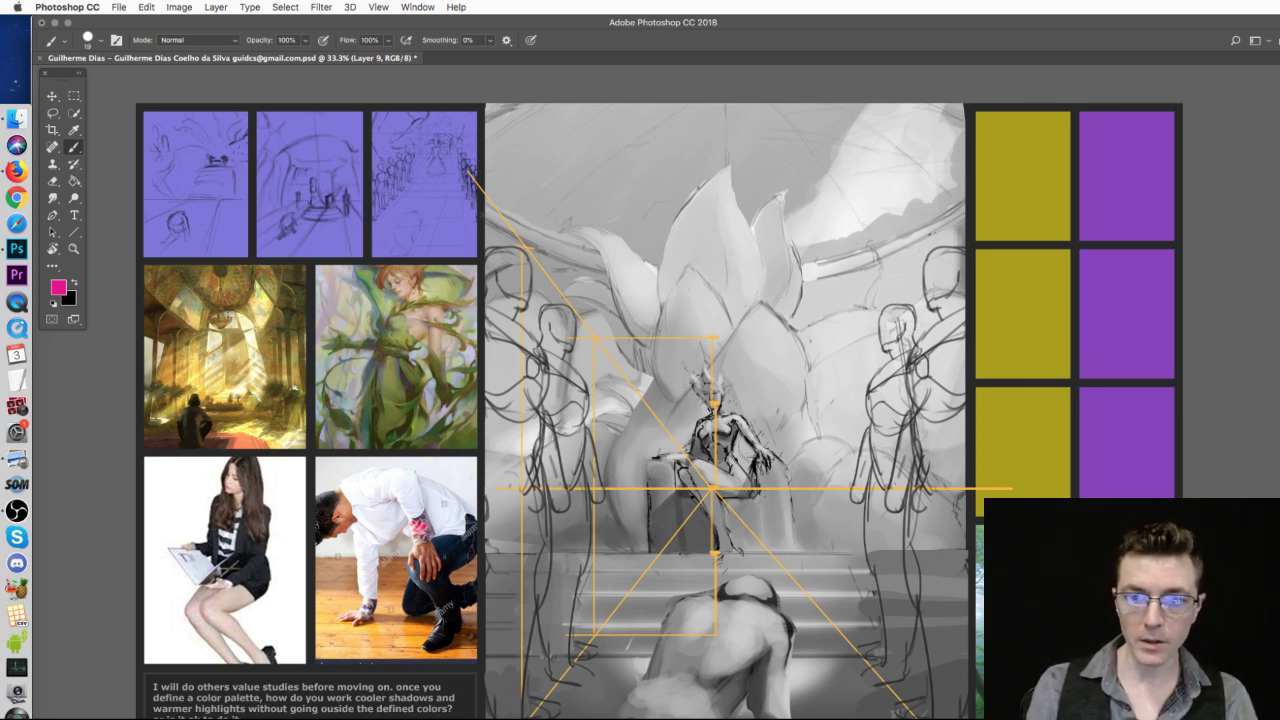
- Try magenta strokes across the scene and flanking figures, undo them, and briefly show the smaller dark figure beside the stairs
mouse_move(482, 222)
mouse_down()
mouse_move(556, 262)
mouse_move(646, 365)
mouse_move(768, 326)
mouse_move(942, 242)
mouse_move(960, 265)
mouse_move(912, 688)
mouse_up()
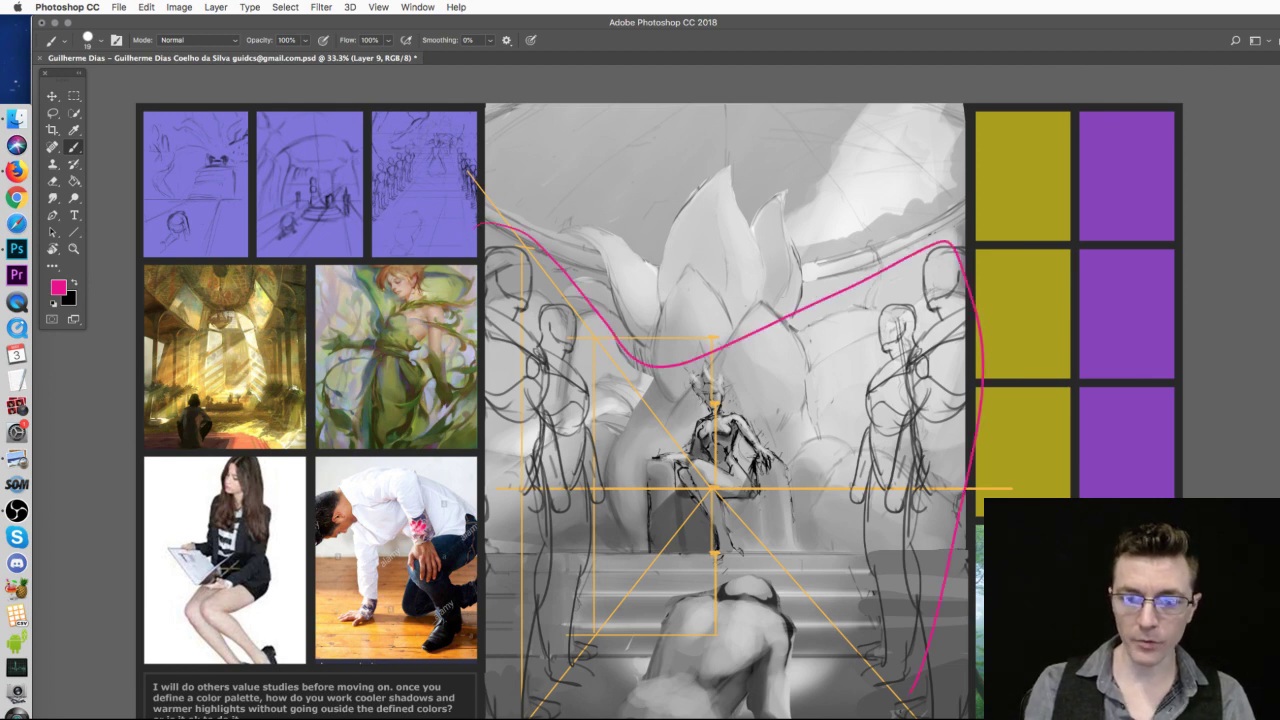
key(super+z)
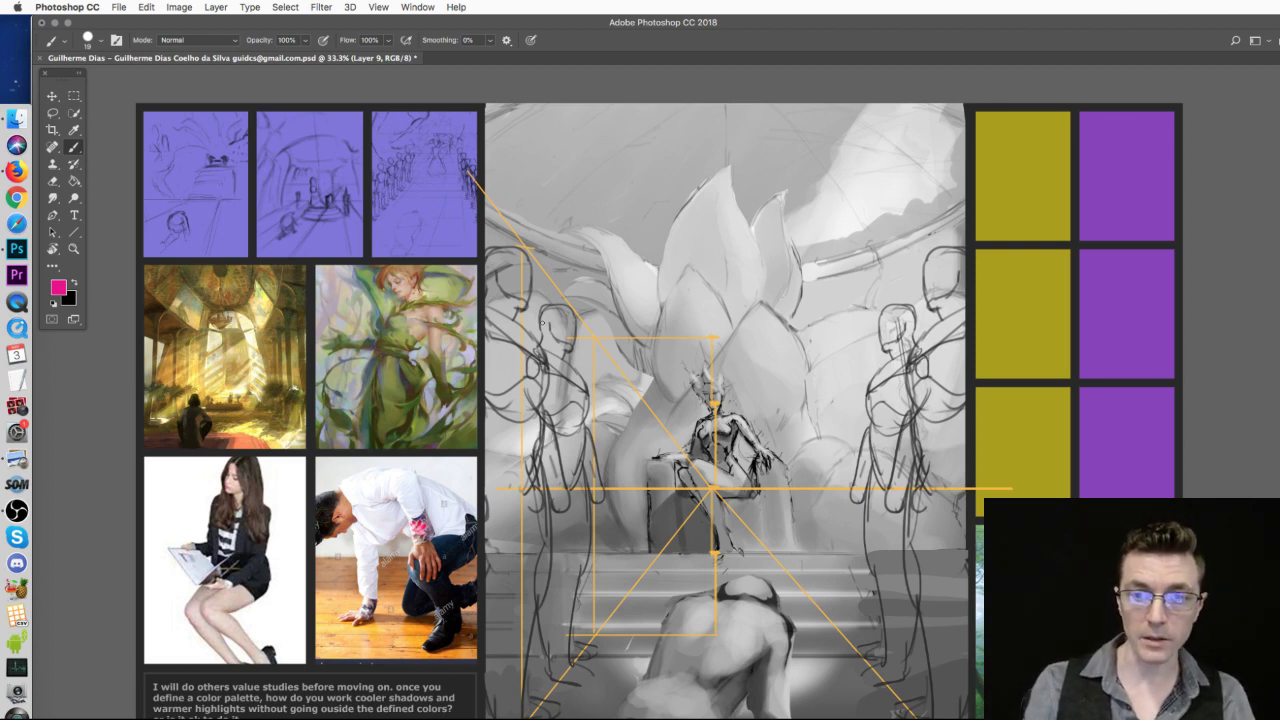
mouse_move(548, 358)
mouse_down()
mouse_move(580, 395)
mouse_move(556, 408)
mouse_up()
key(super+z)
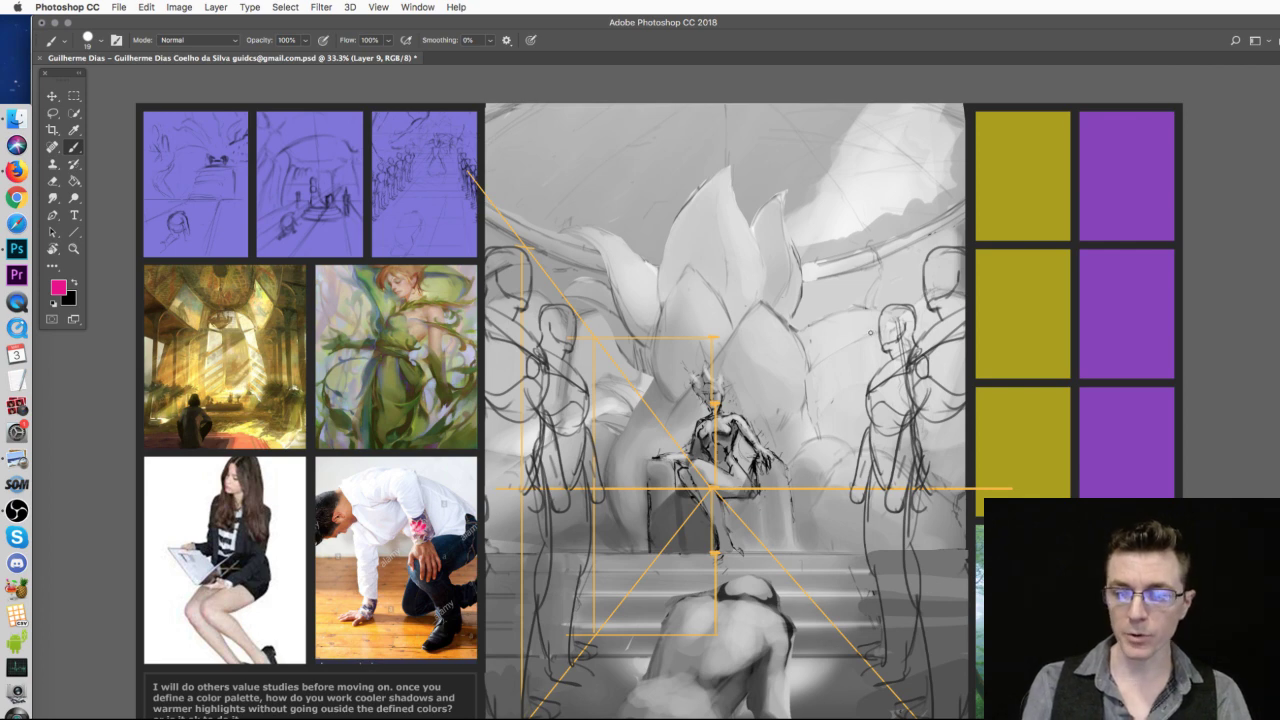
mouse_move(904, 130)
mouse_down()
mouse_move(742, 132)
mouse_move(569, 150)
mouse_move(581, 273)
mouse_move(759, 327)
mouse_move(919, 185)
mouse_move(716, 142)
mouse_up()
key(super+z)
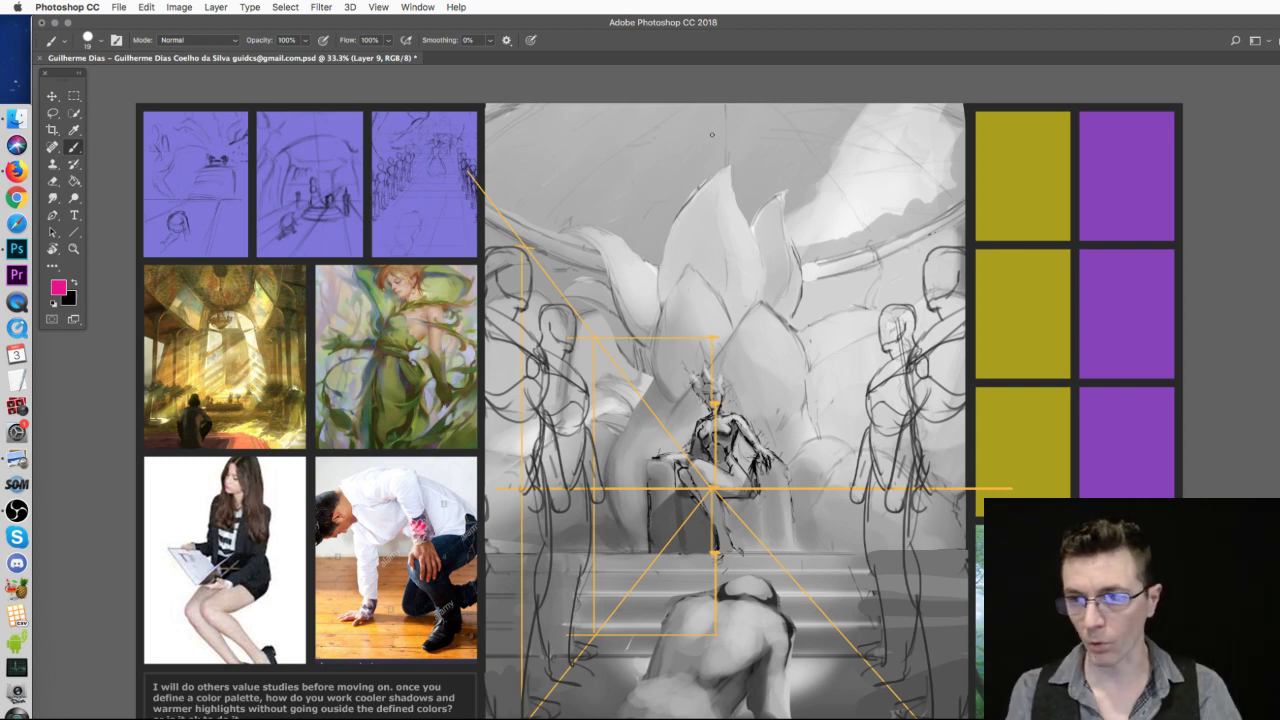
drag(890, 450, 875, 712)
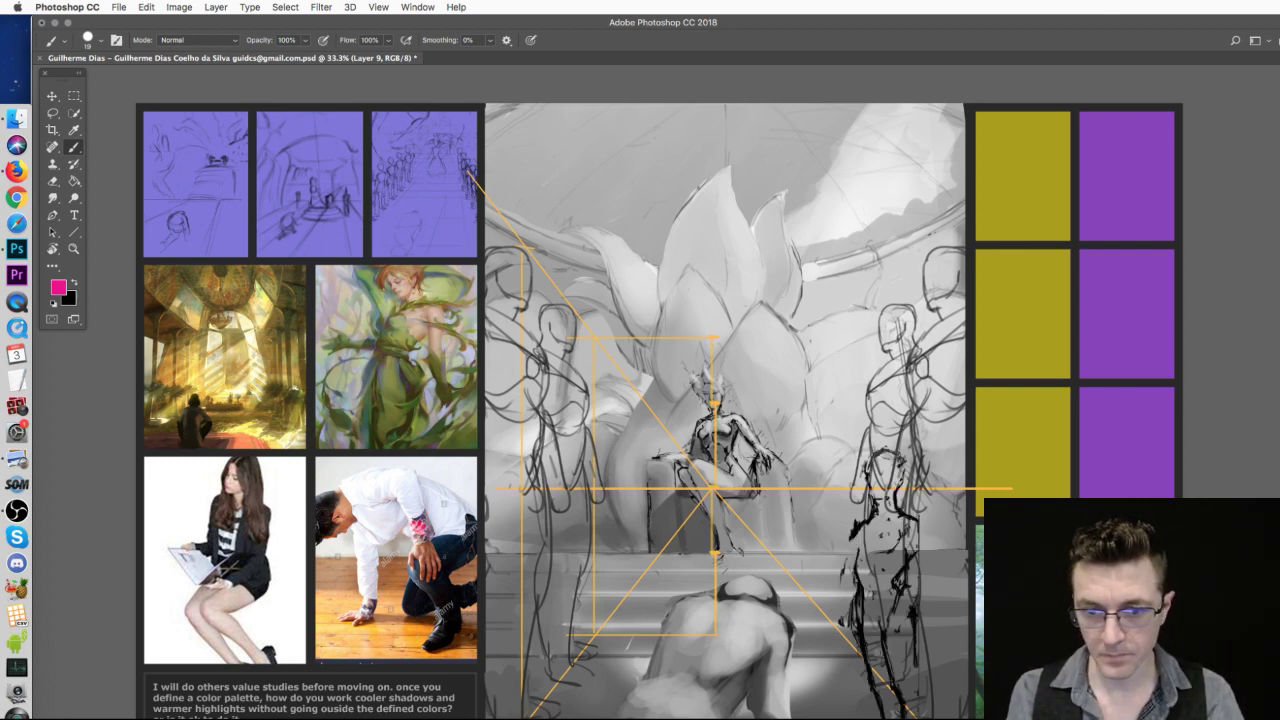
key(super+z)
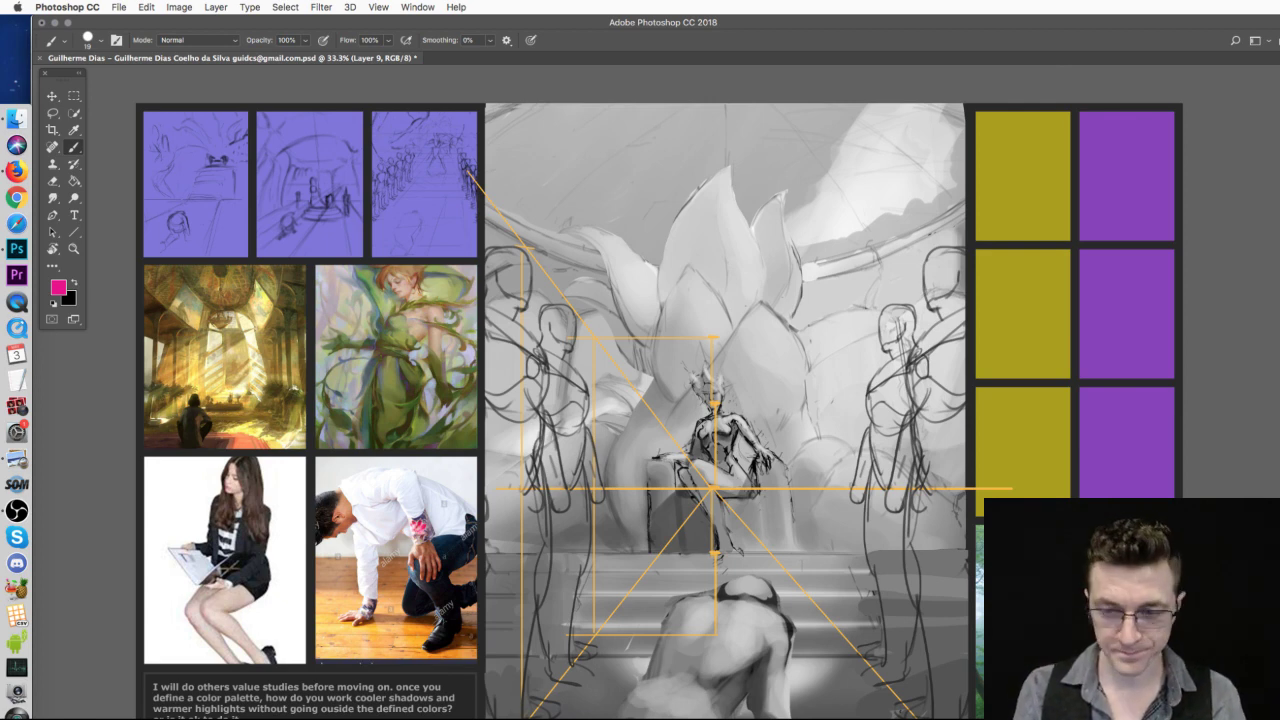
- Close the current submission document without saving its changes
key(super+w)
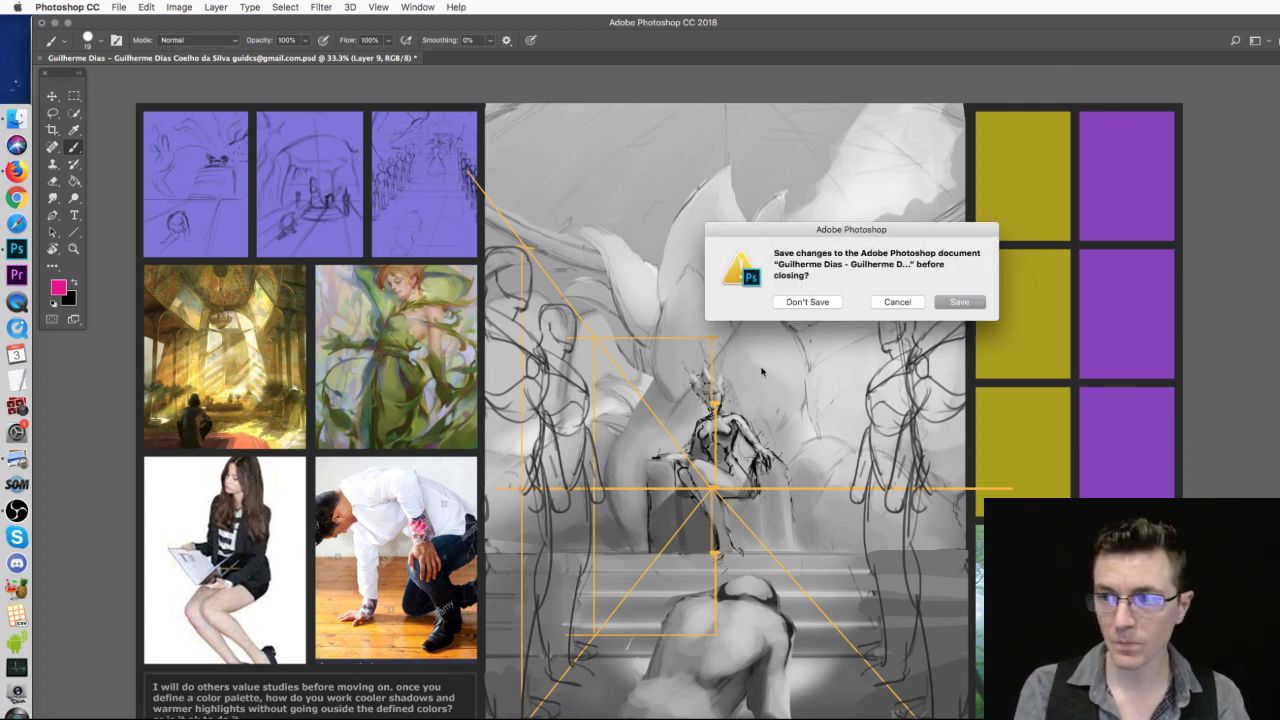
click(819, 305)
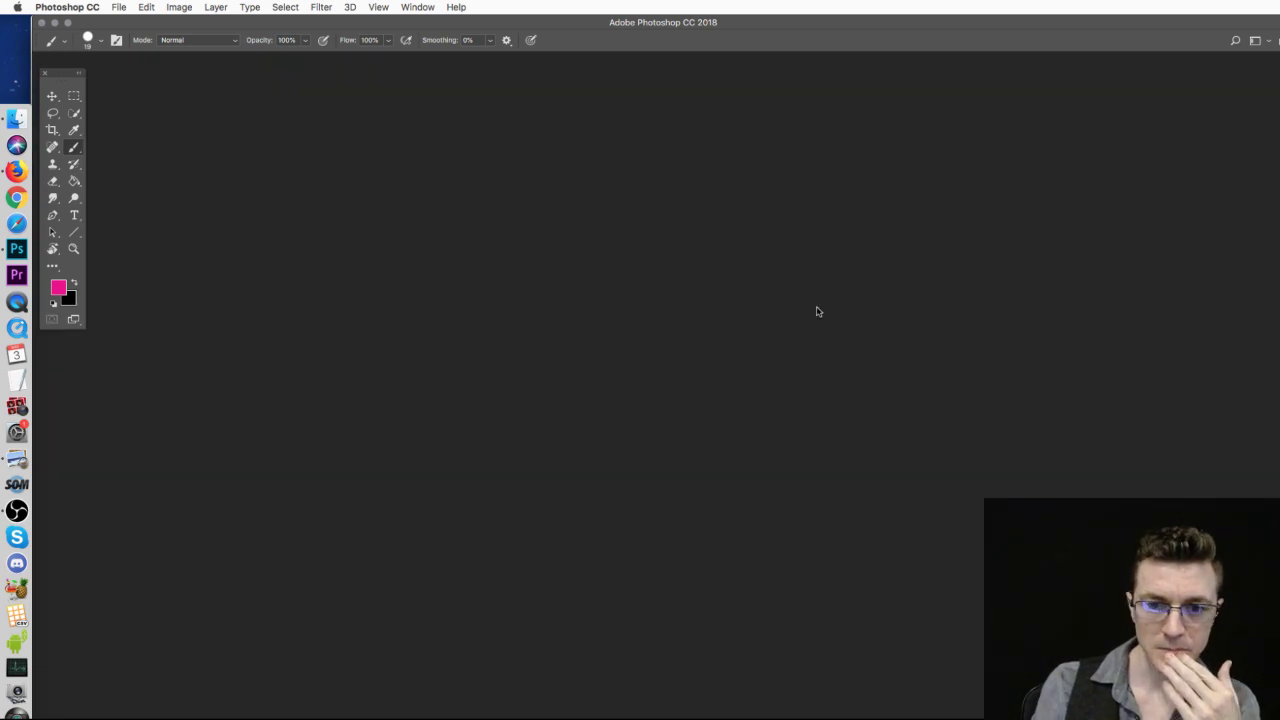
- Open the Solemn Offering submission showing the blue woman and squirrel in Photoshop CC 2018 and add a new blank layer
click(16, 120)
click(318, 338)
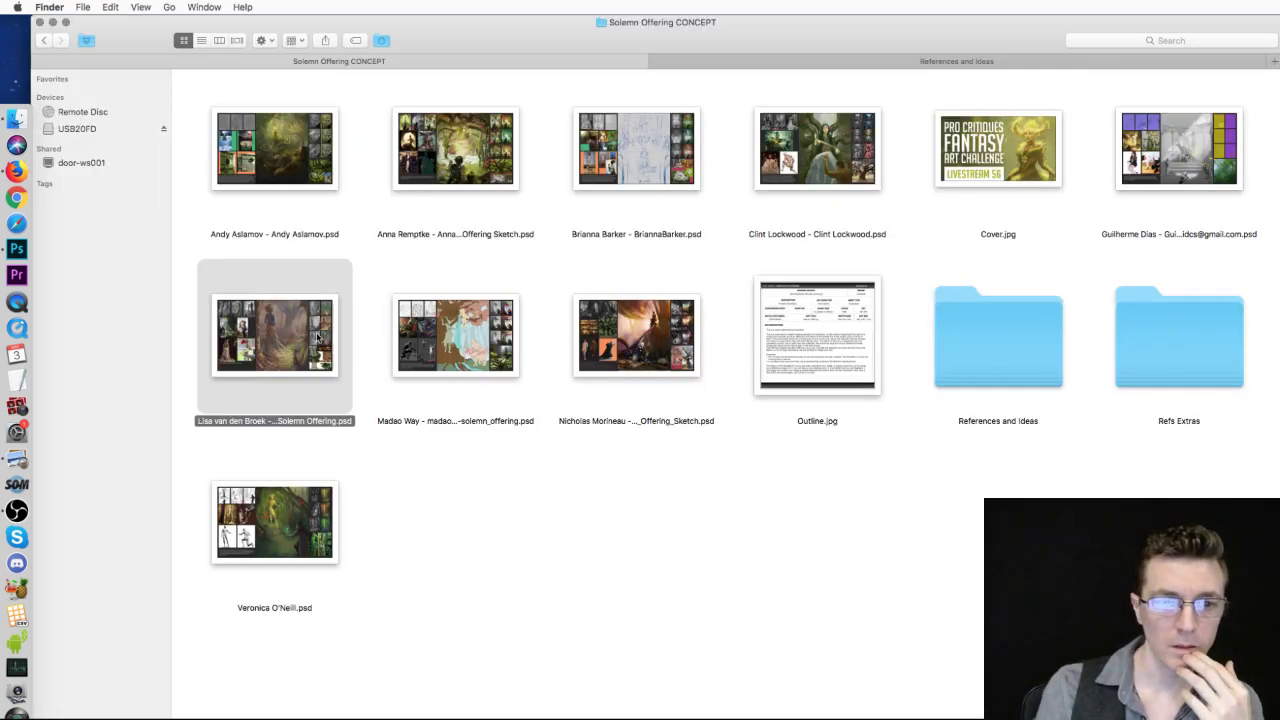
right_click(270, 342)
mouse_move(555, 365)
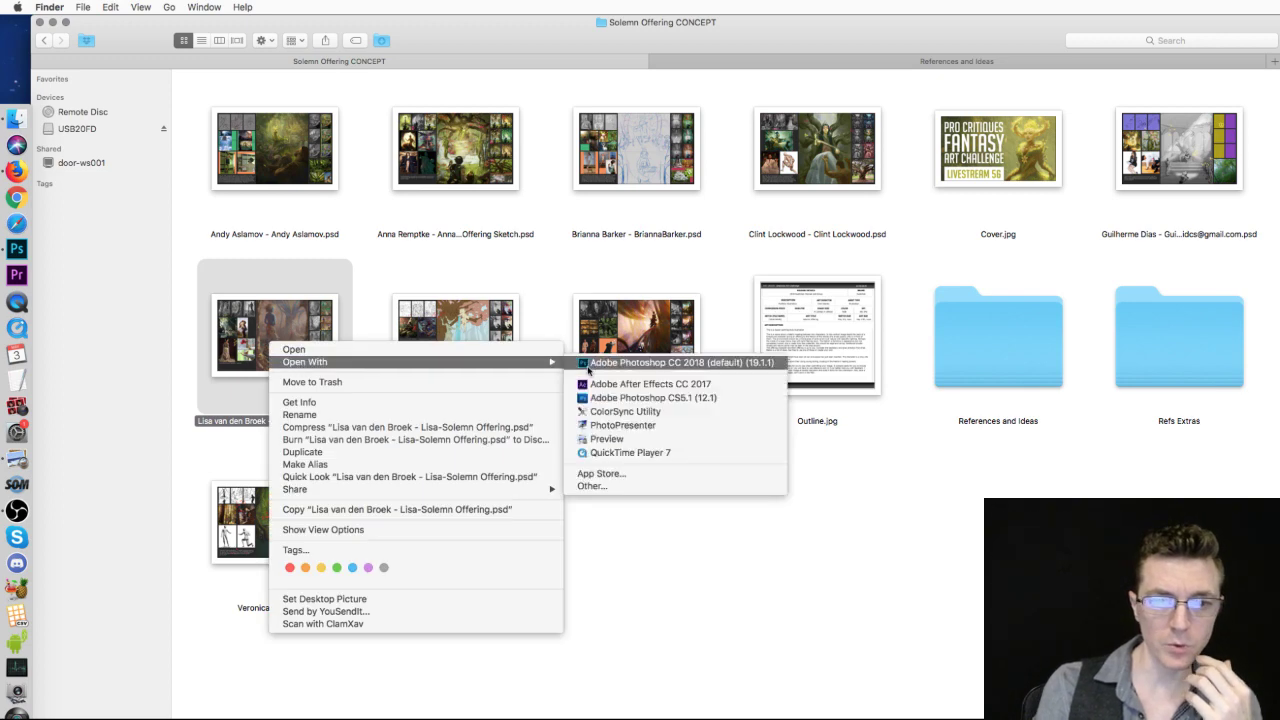
click(636, 364)
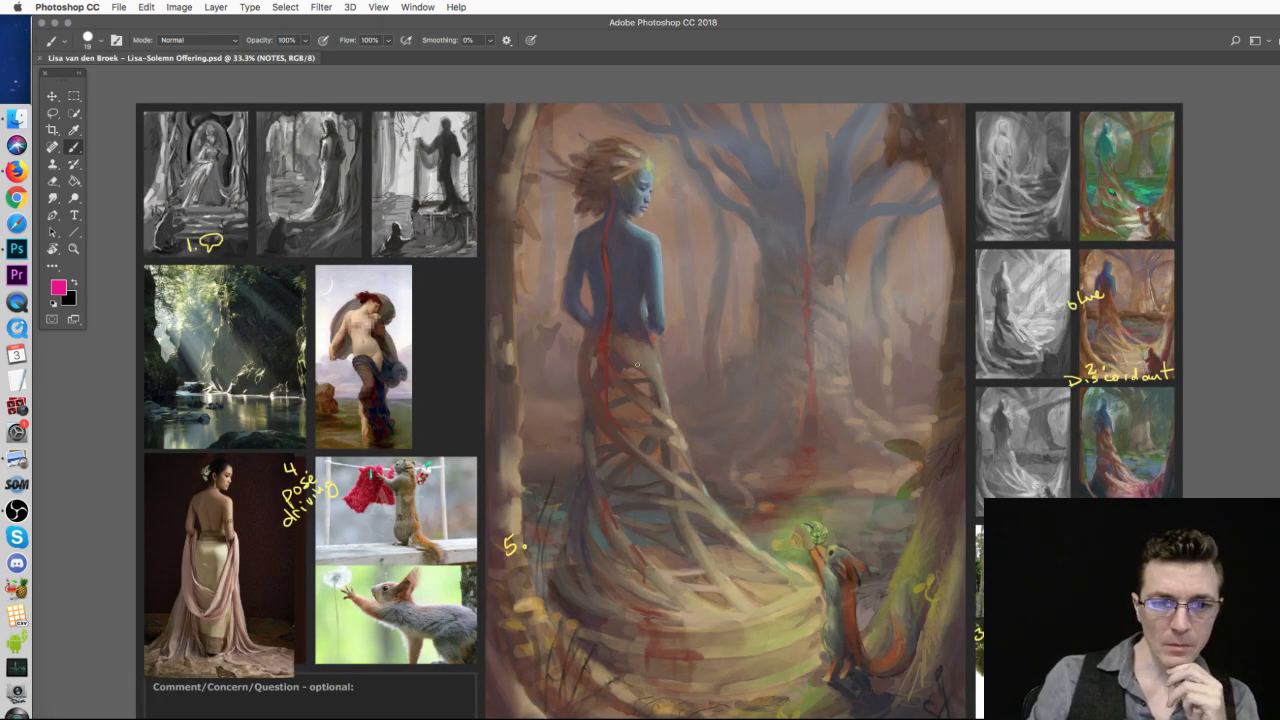
key(alt+bracketleft)
key(super+shift+alt+n)
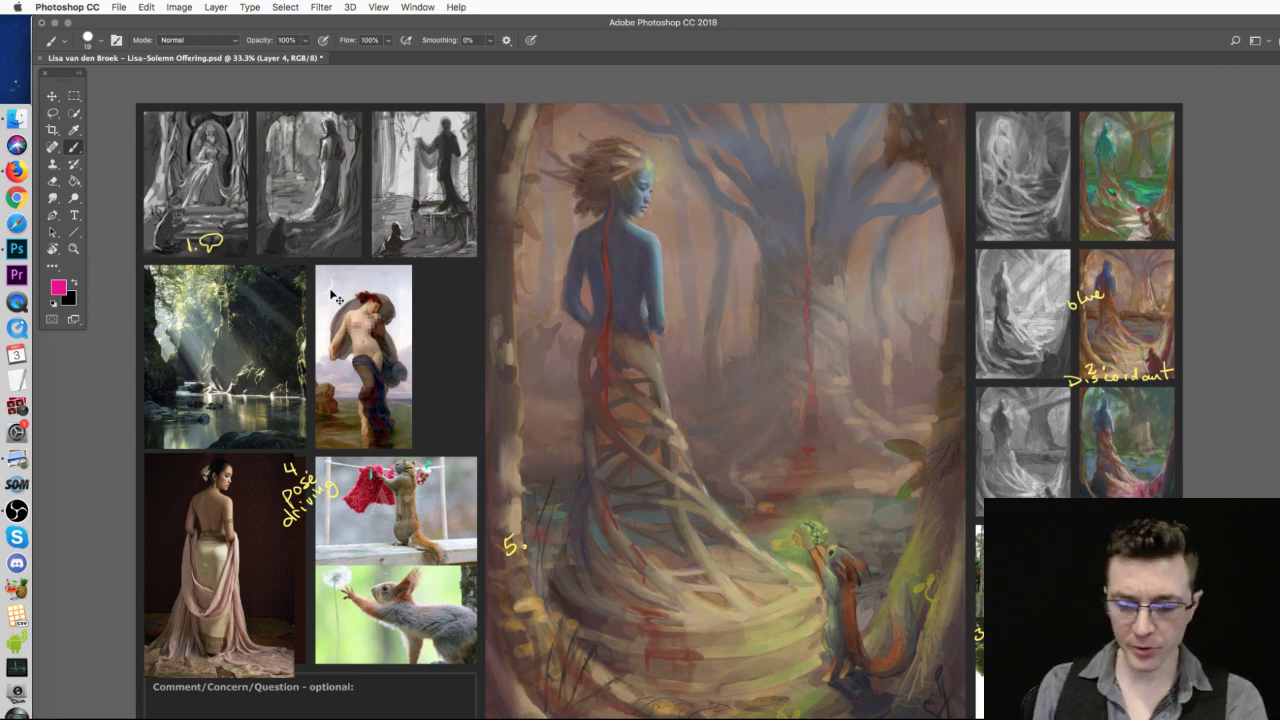
- Try a magenta circle around the first grayscale thumbnail sketch and undo it
scroll(571, 491, up, 2)
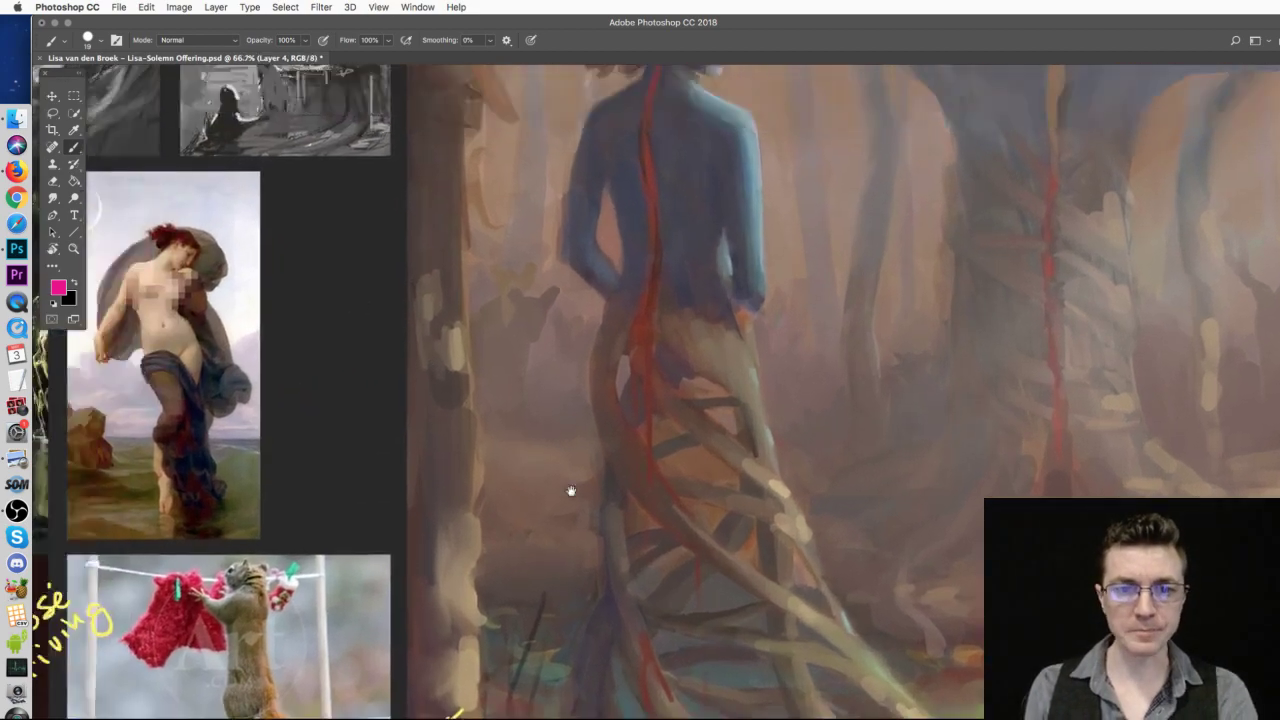
mouse_move(571, 491)
mouse_down()
mouse_move(729, 606)
mouse_move(891, 523)
mouse_move(860, 563)
mouse_up()
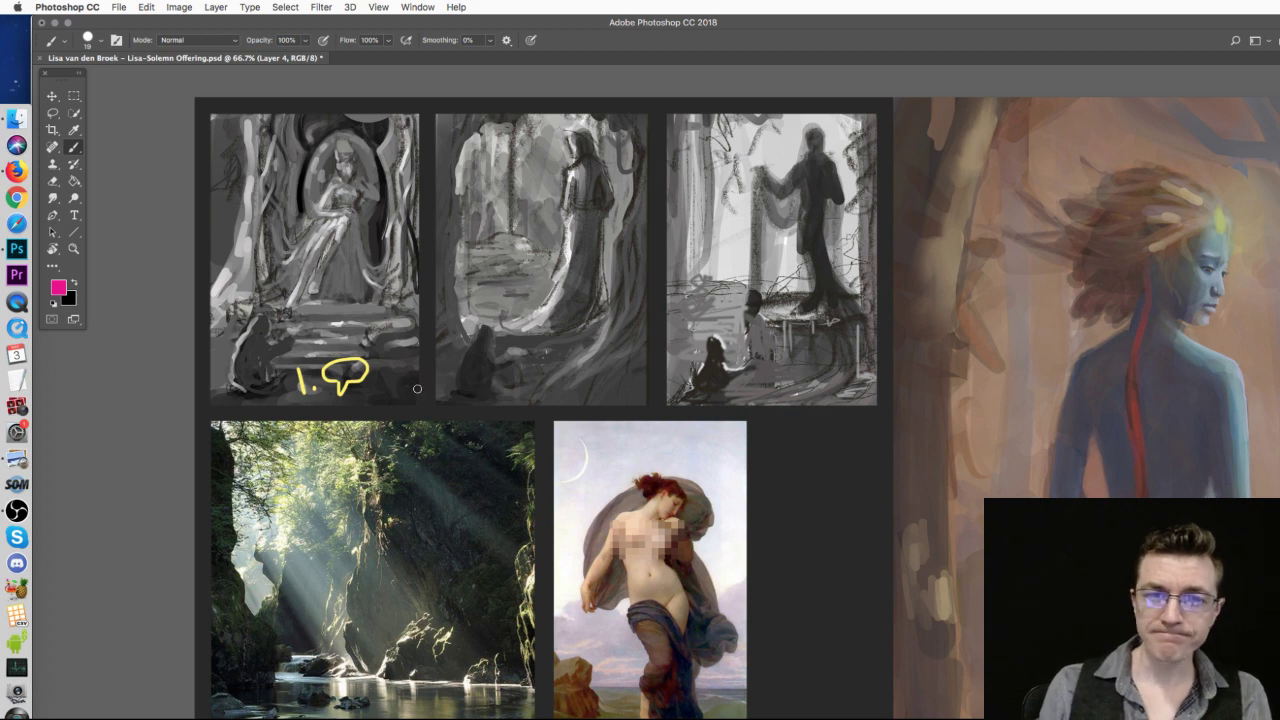
mouse_move(343, 146)
mouse_down()
mouse_move(398, 215)
mouse_move(270, 165)
mouse_up()
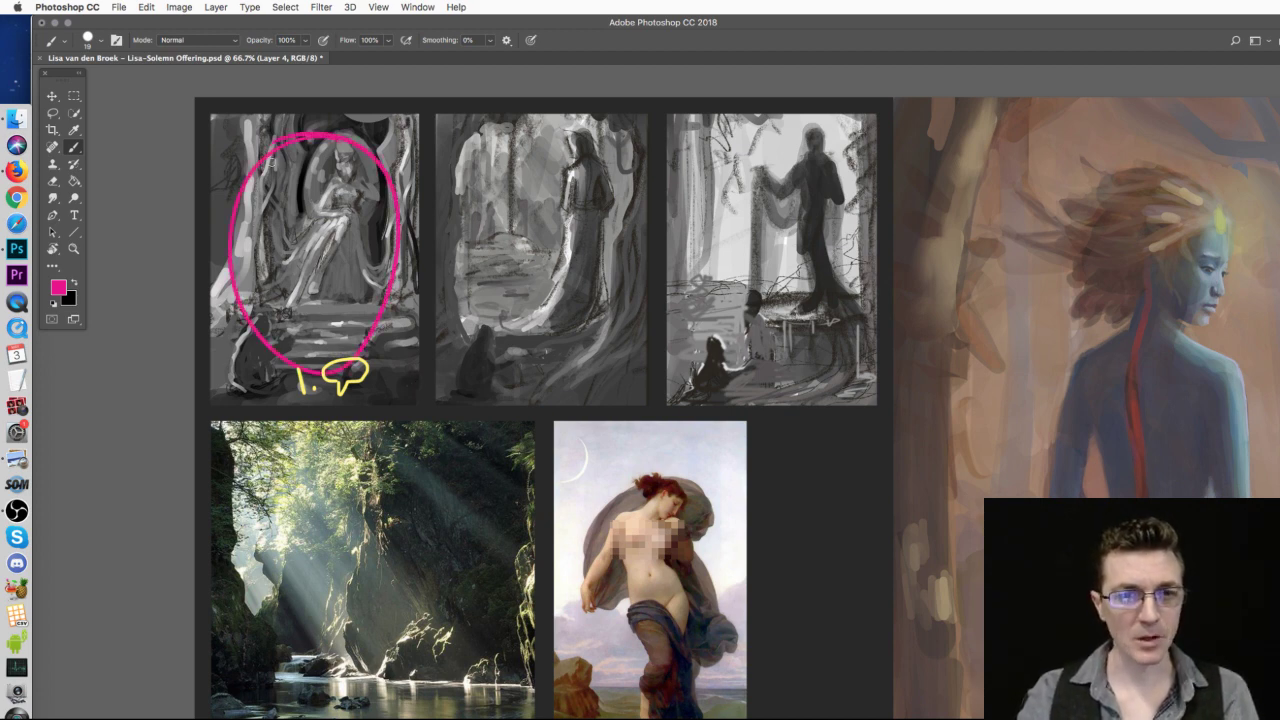
key(super+z)
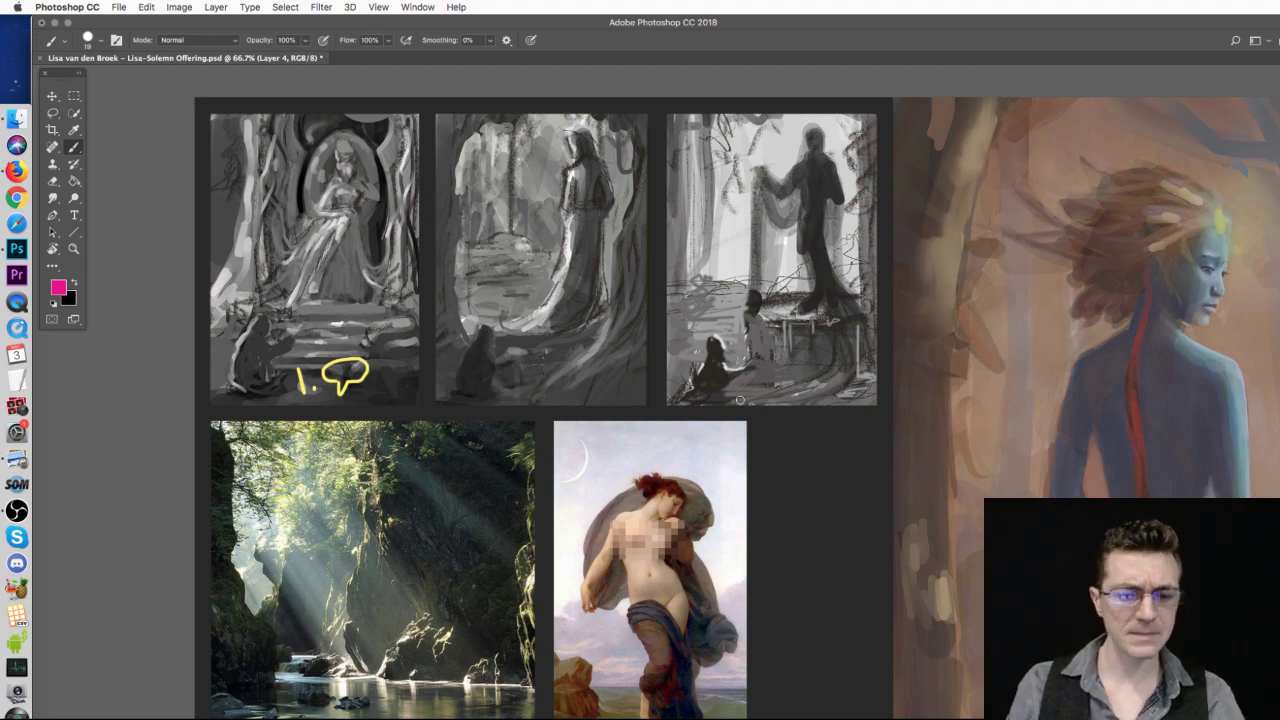
key(super+minus)
key(super+minus)
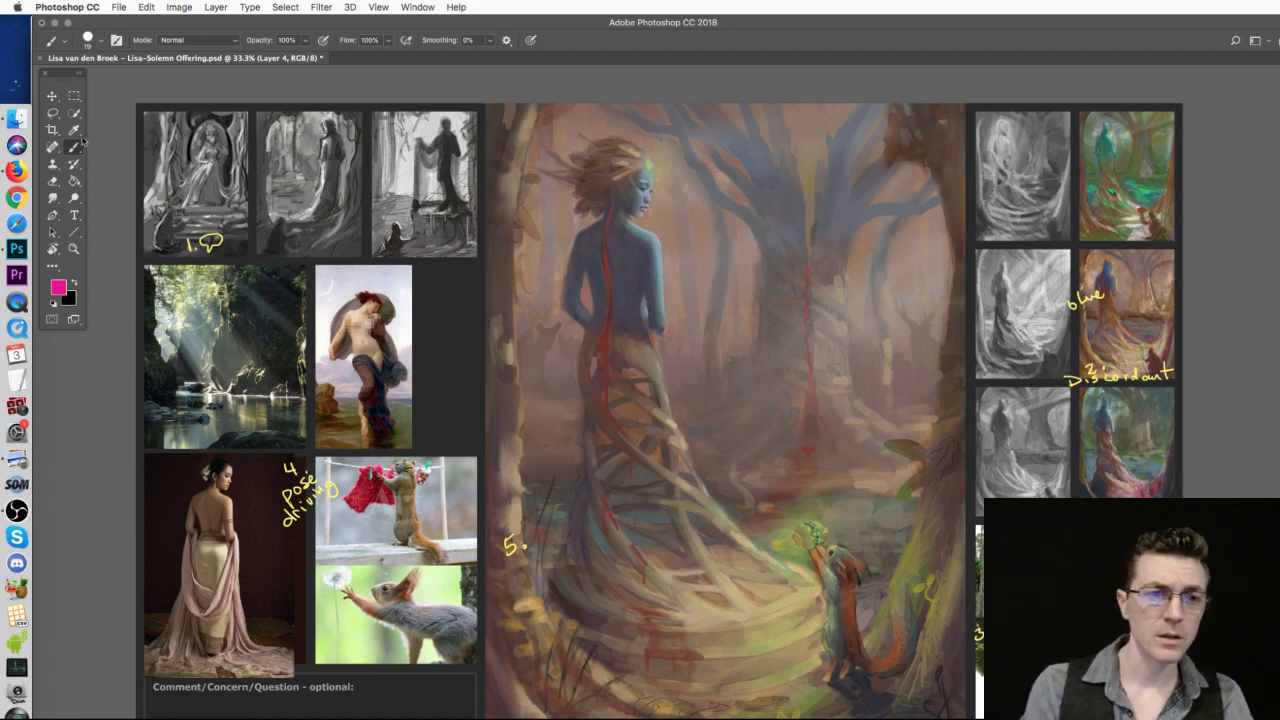
- Preview the colour-scheme chart screenshot in the Refs Extras folder in Finder, examine its Discordant scheme, and return to Photoshop
click(16, 119)
click(946, 62)
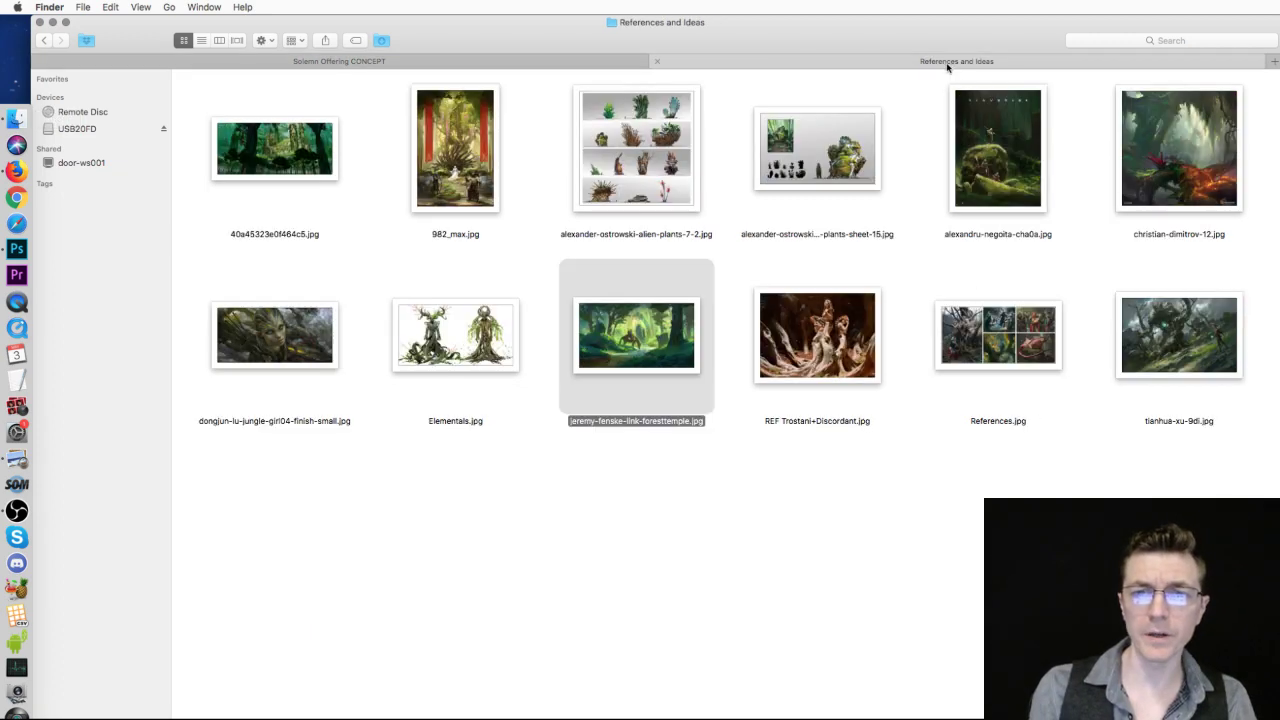
click(45, 41)
double_click(1149, 353)
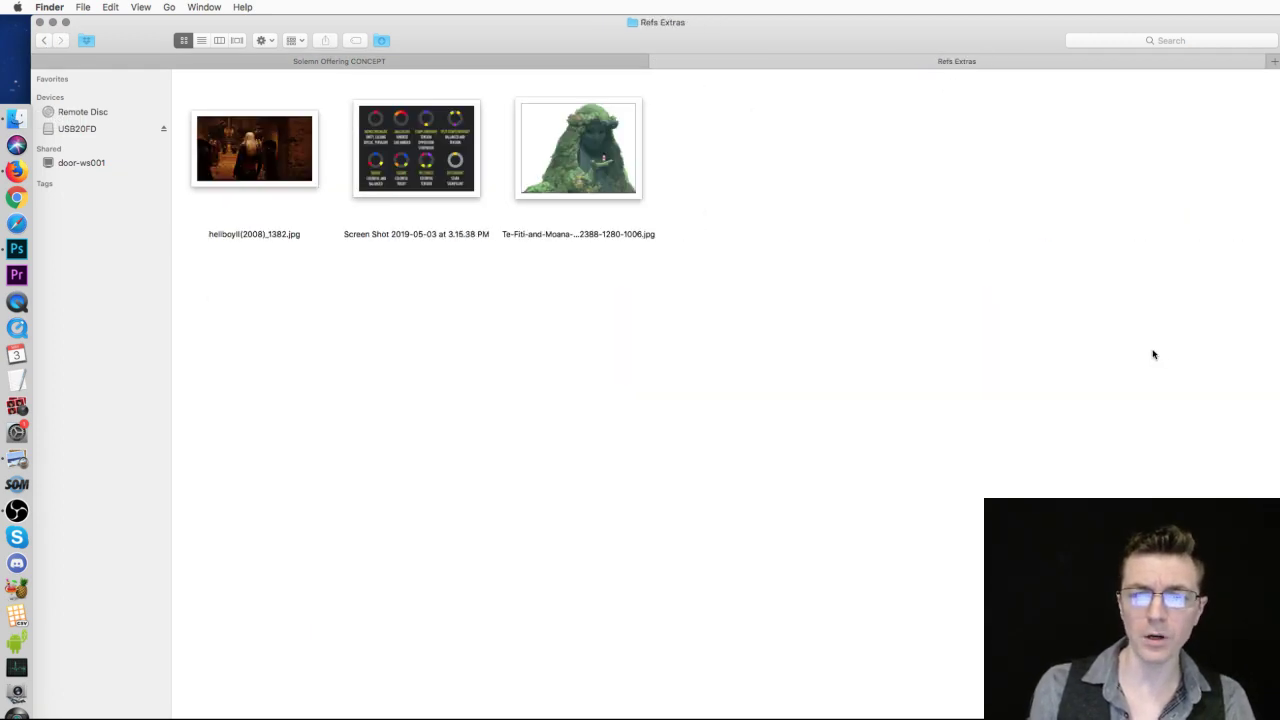
click(407, 151)
key(space)
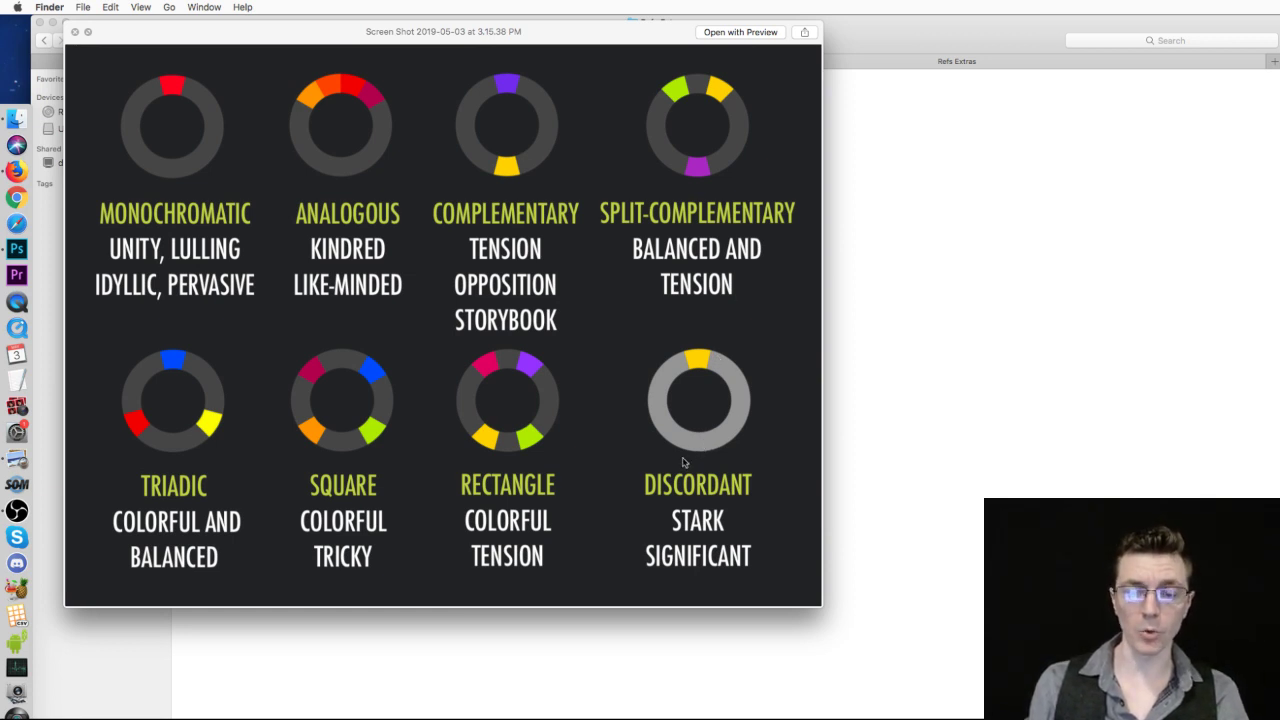
key(super+Tab)
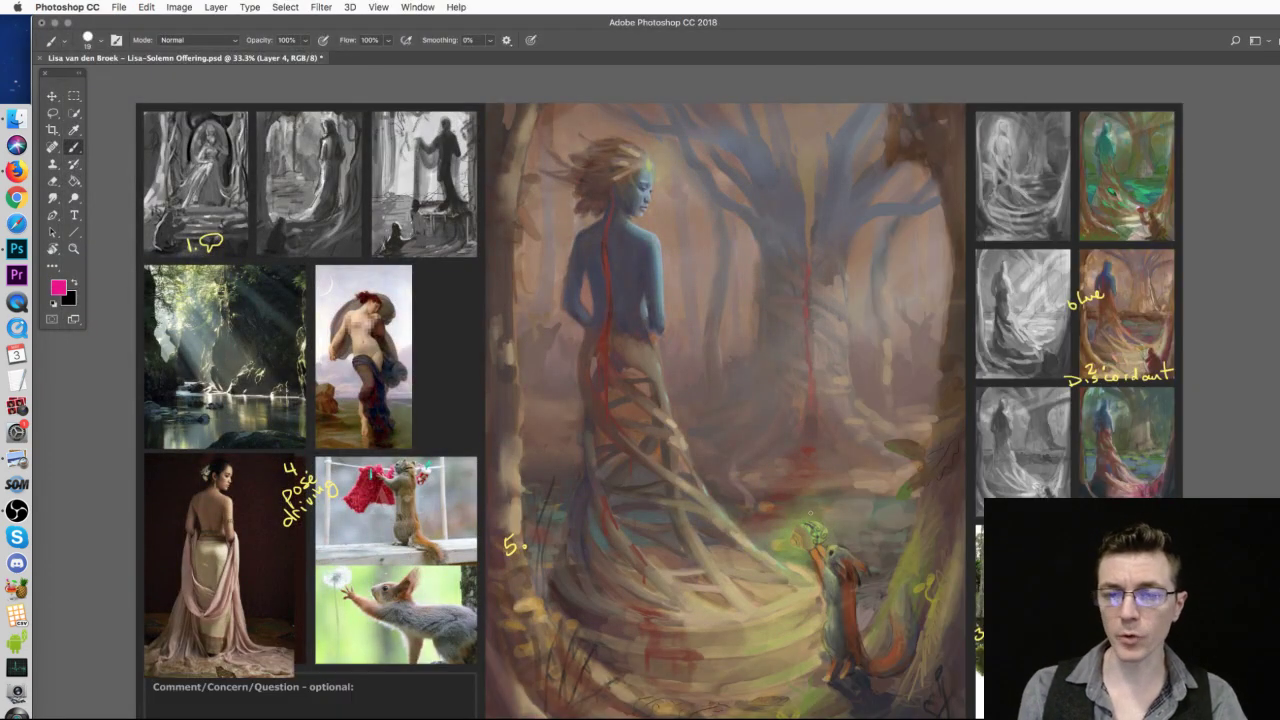
- Try magenta strokes around the glow above the squirrel, the upper branches and the background tree, undoing each of them
mouse_move(828, 516)
mouse_down()
mouse_move(822, 592)
mouse_move(795, 500)
mouse_up()
key(ctrl+z)
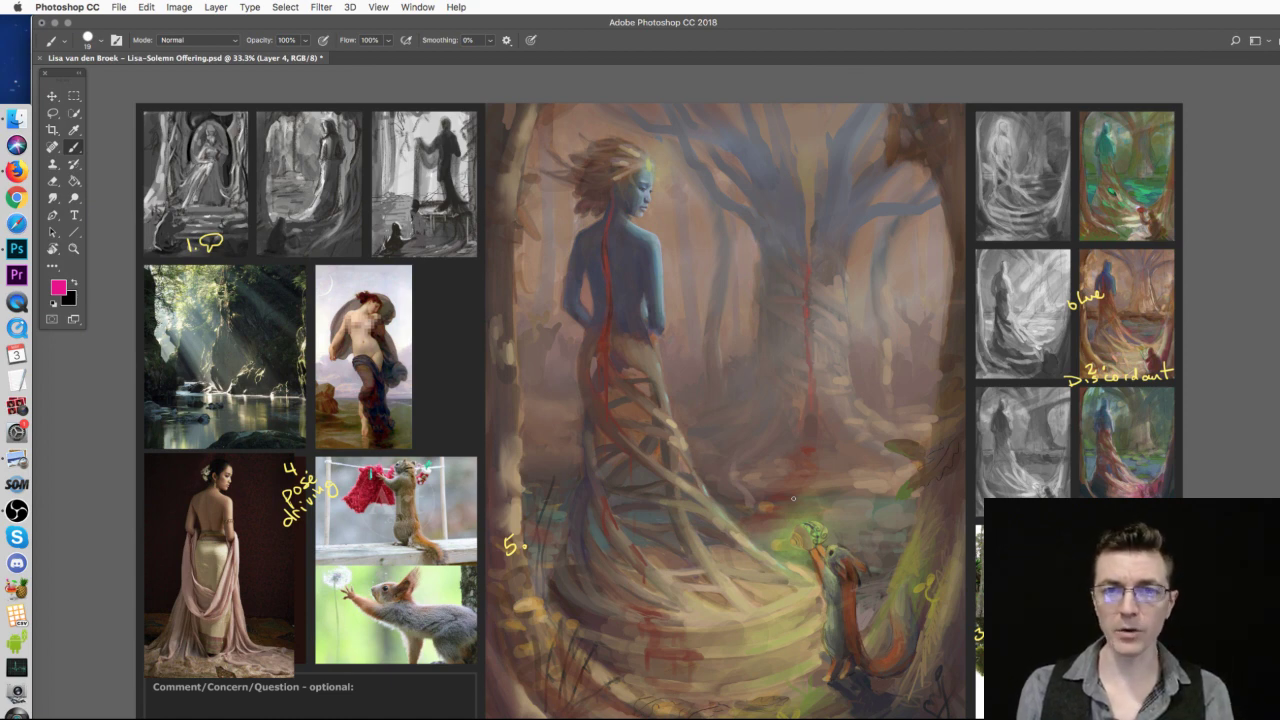
mouse_move(710, 135)
mouse_down()
mouse_move(615, 488)
mouse_move(770, 140)
mouse_up()
key(ctrl+z)
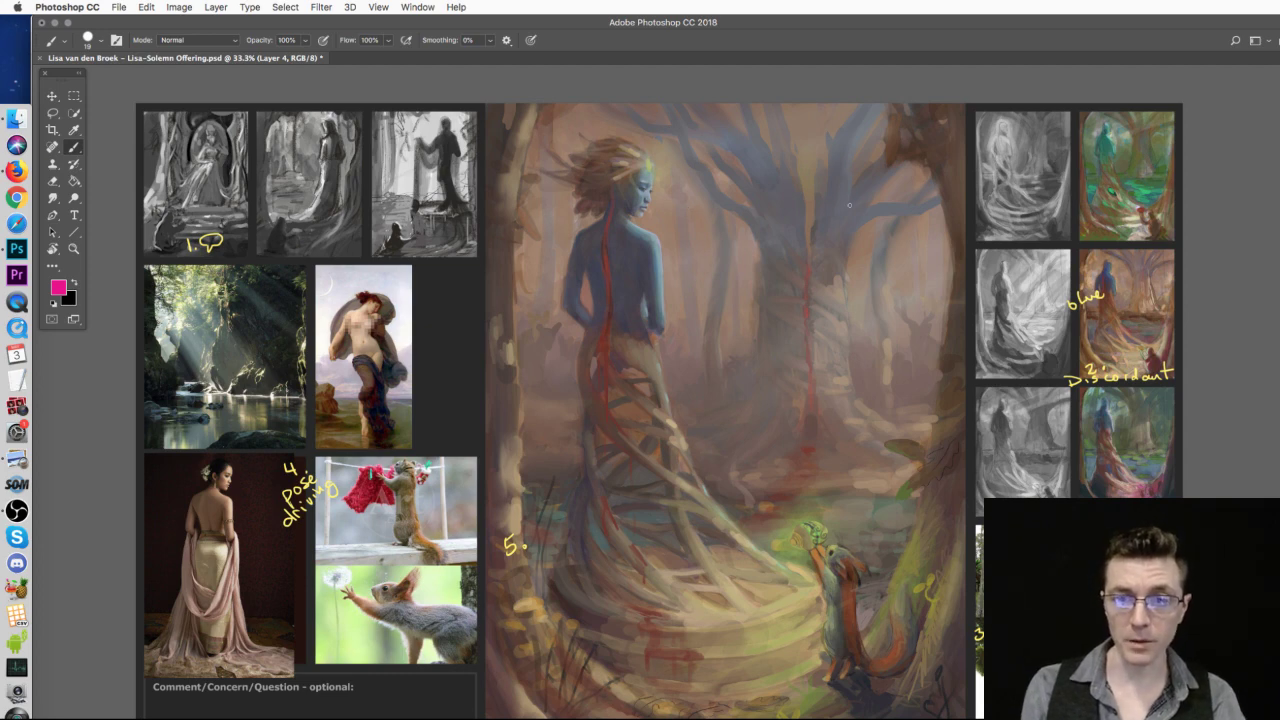
drag(850, 355, 862, 326)
key(ctrl+z)
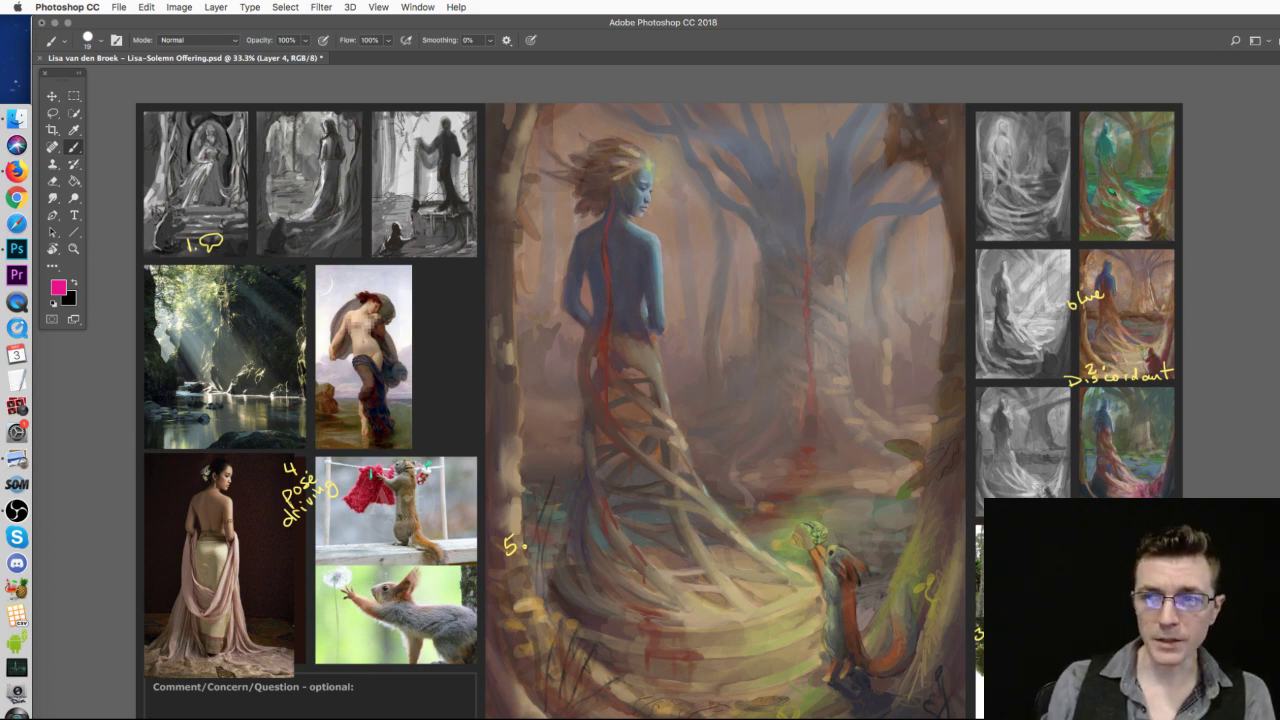
- Try magenta circles around the yellow "4 pose driving" note beside the draped-woman reference photo, undoing both
drag(262, 455, 267, 478)
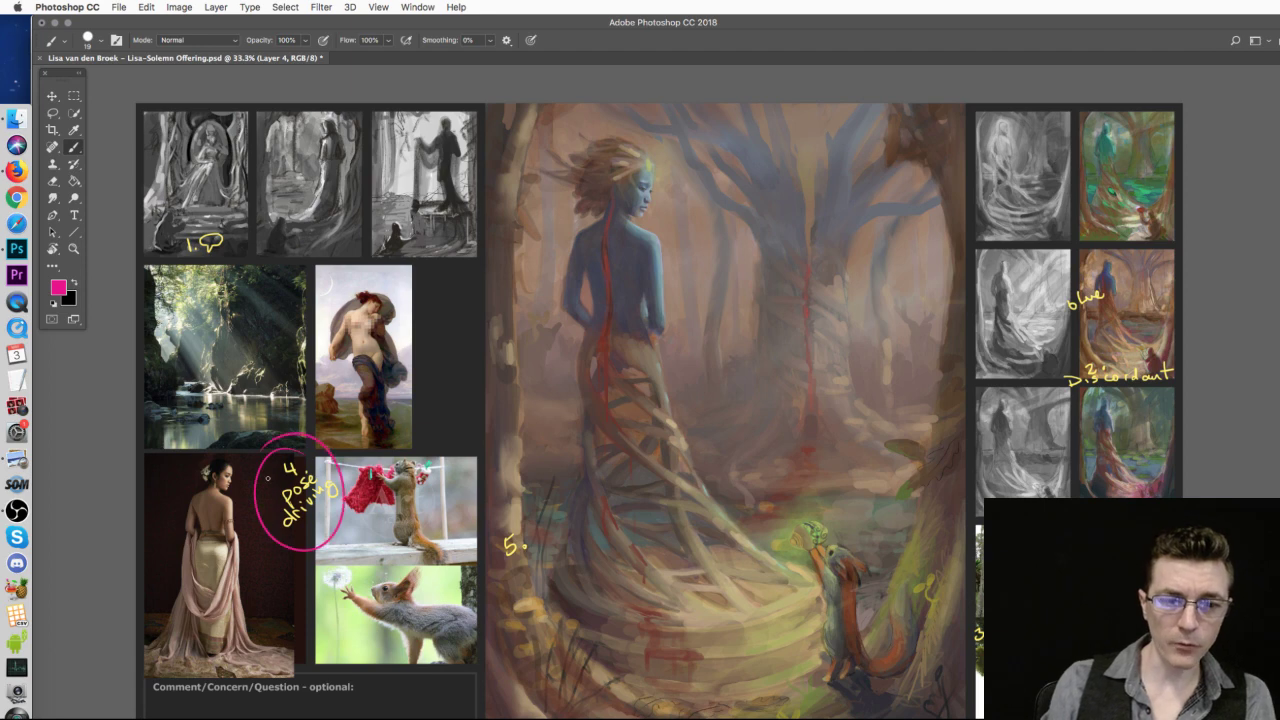
key(super+z)
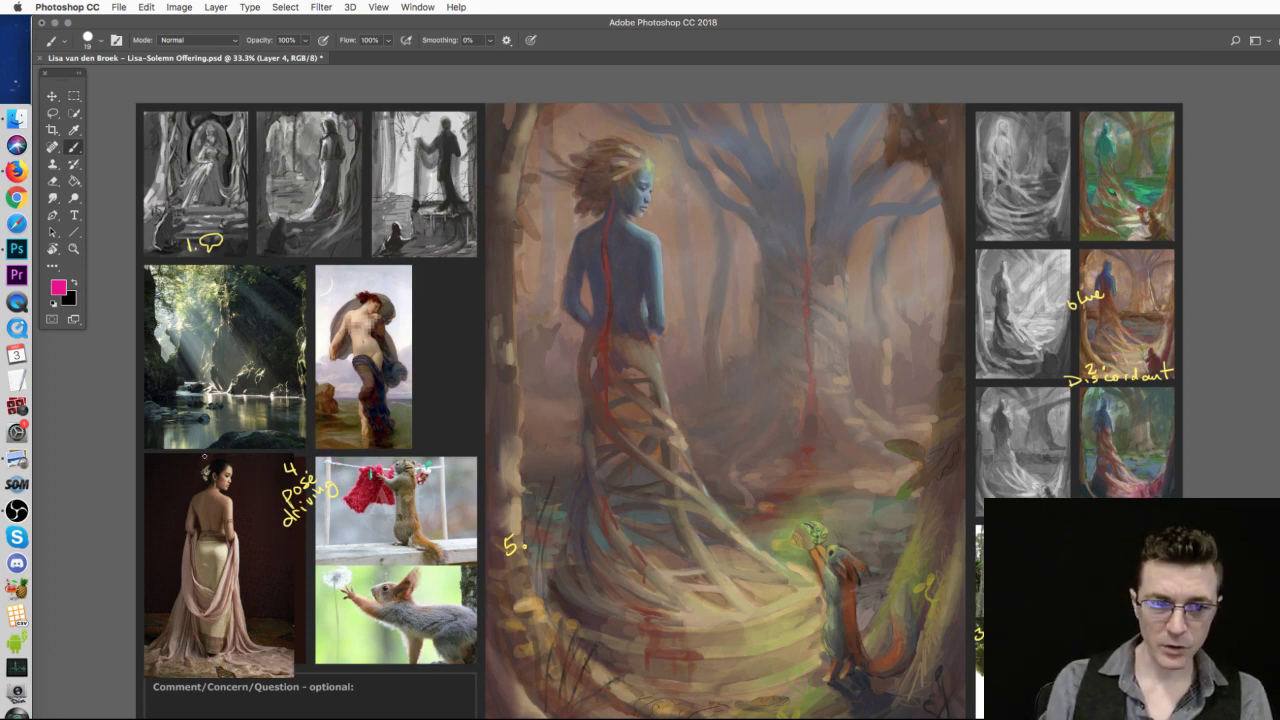
drag(285, 455, 290, 462)
key(super+z)
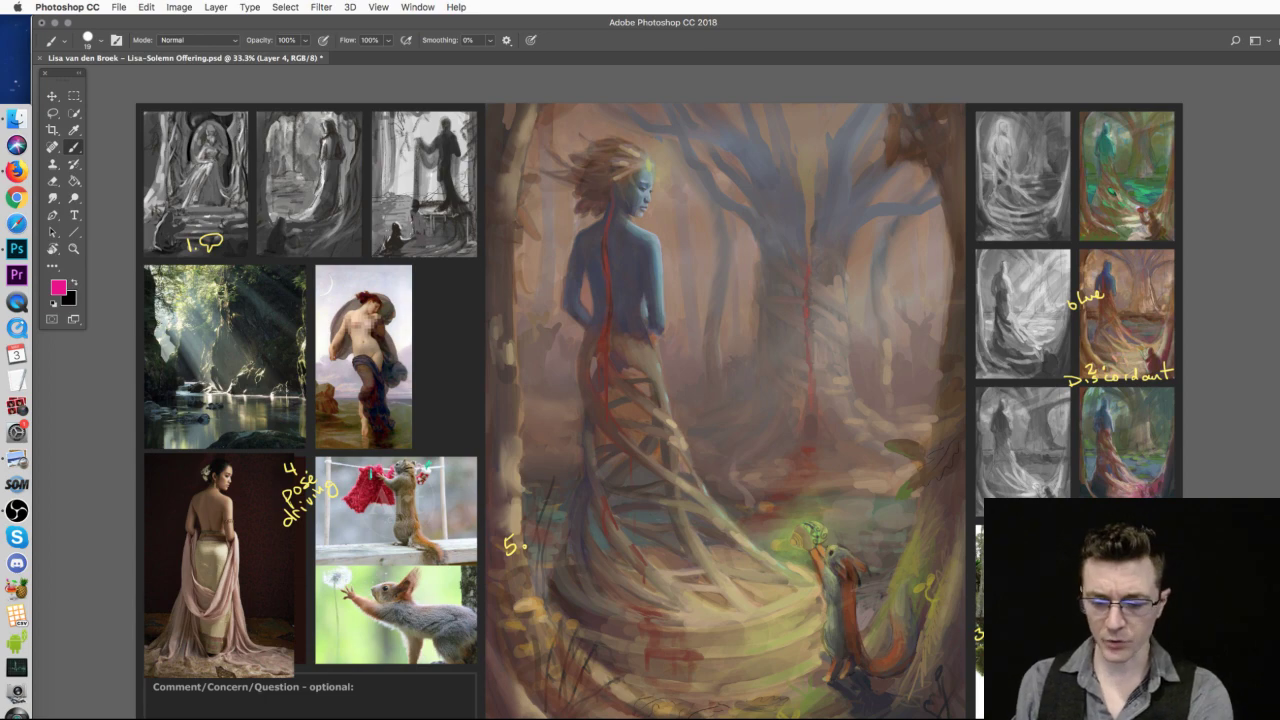
- Examine the squirrel and the root and leaf references up close, and undo a trial magenta arrow beside the dress
scroll(737, 409, up, 5)
drag(880, 529, 558, 275)
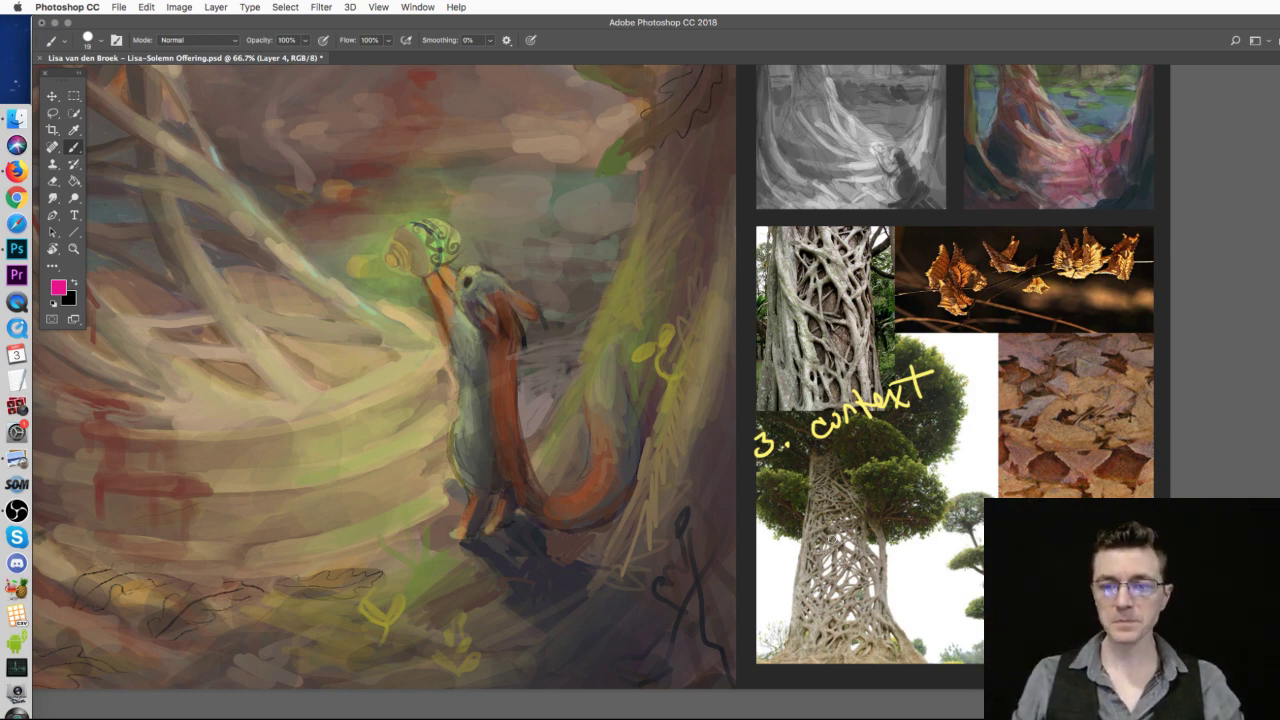
key(super+minus)
key(super+minus)
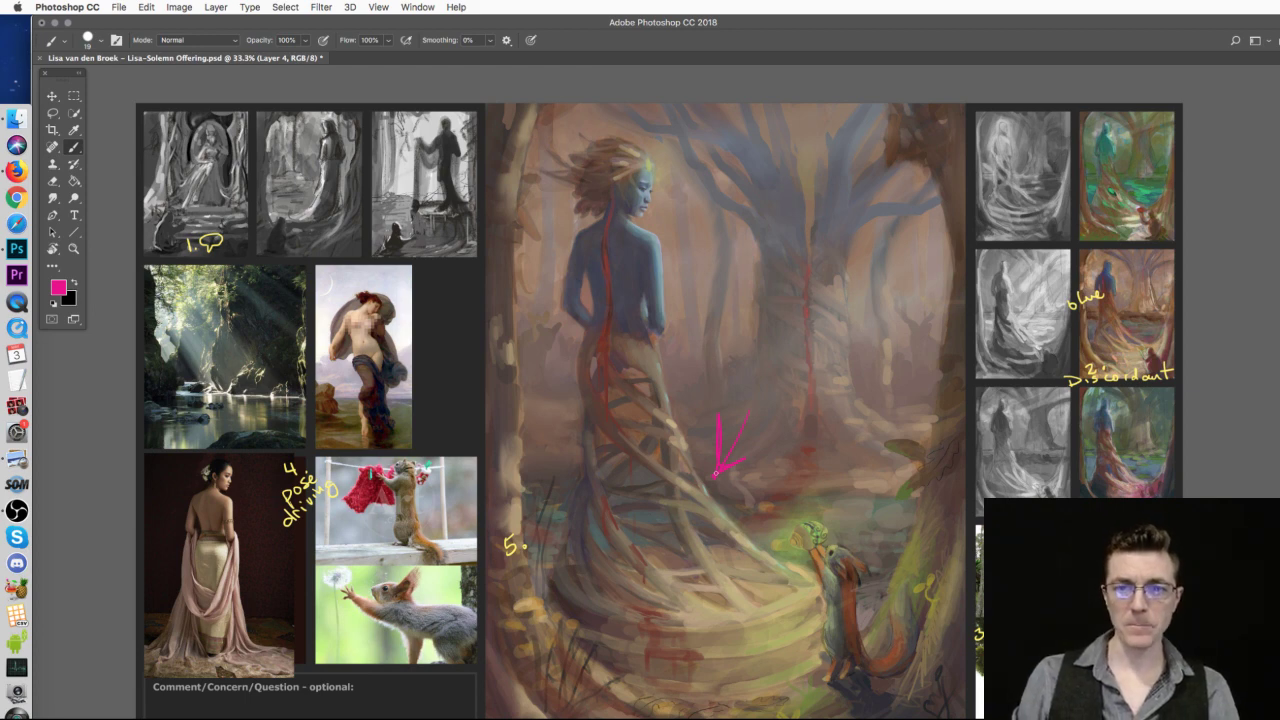
key(super+z)
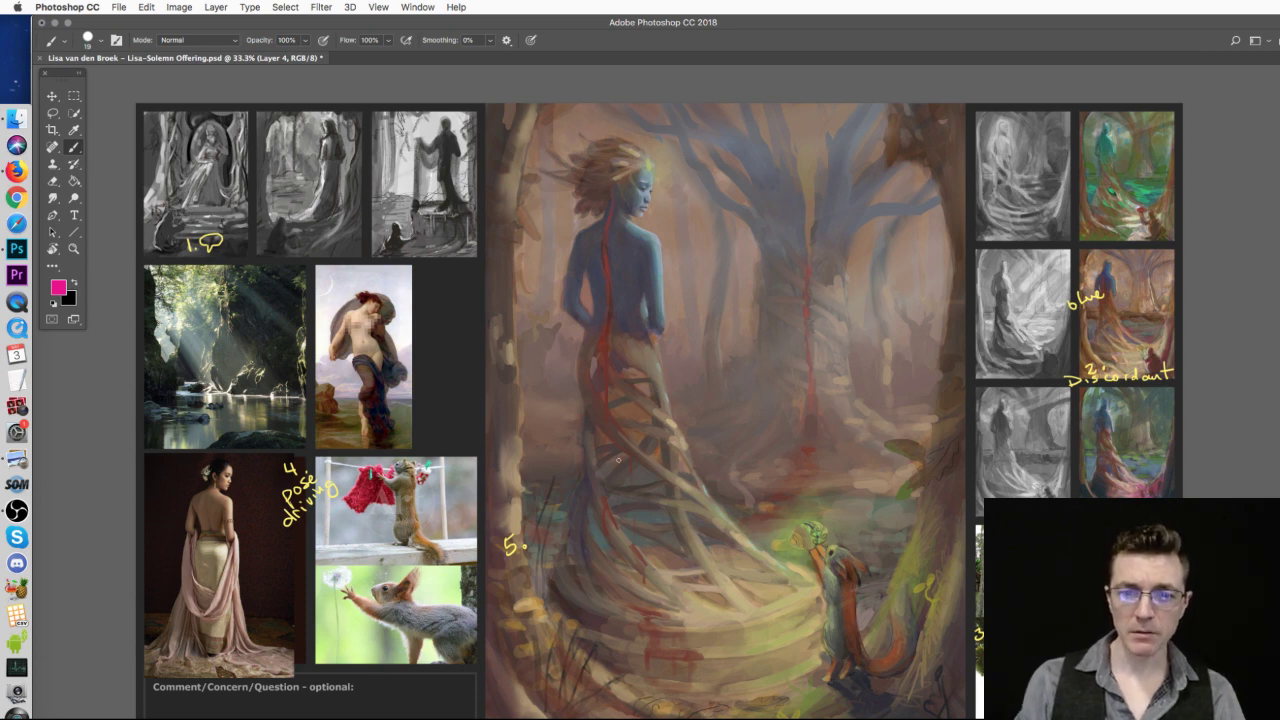
- Try magenta contour strokes over the root dress and the woman's back and head, undoing them
mouse_move(672, 482)
mouse_down()
mouse_move(633, 475)
mouse_move(597, 433)
mouse_up()
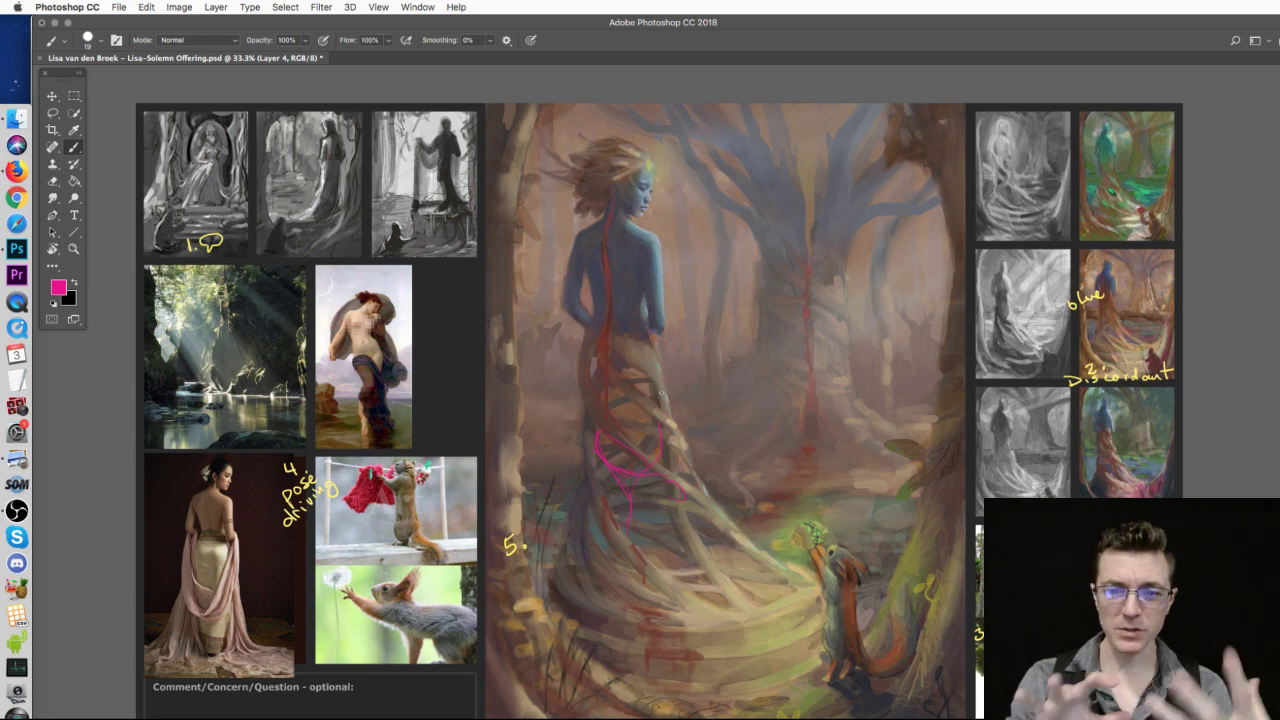
key(super+z)
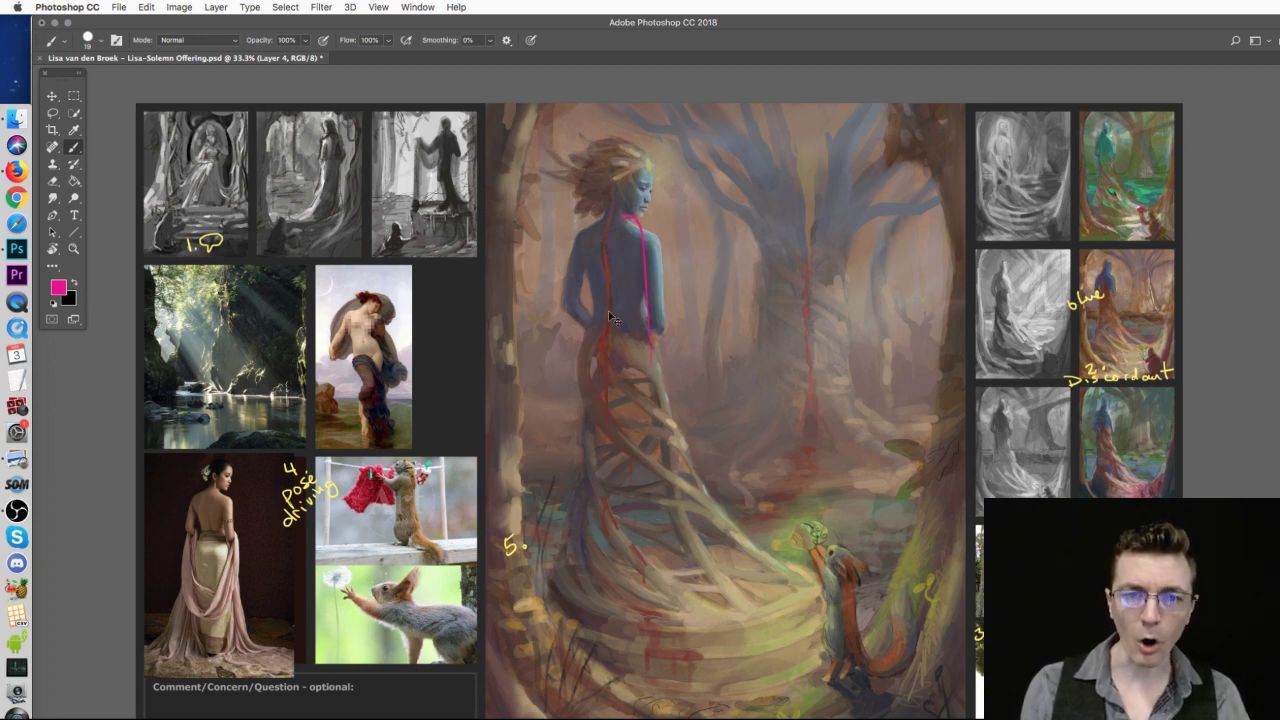
mouse_move(632, 140)
mouse_down()
mouse_move(575, 143)
mouse_move(630, 132)
mouse_up()
key(super+z)
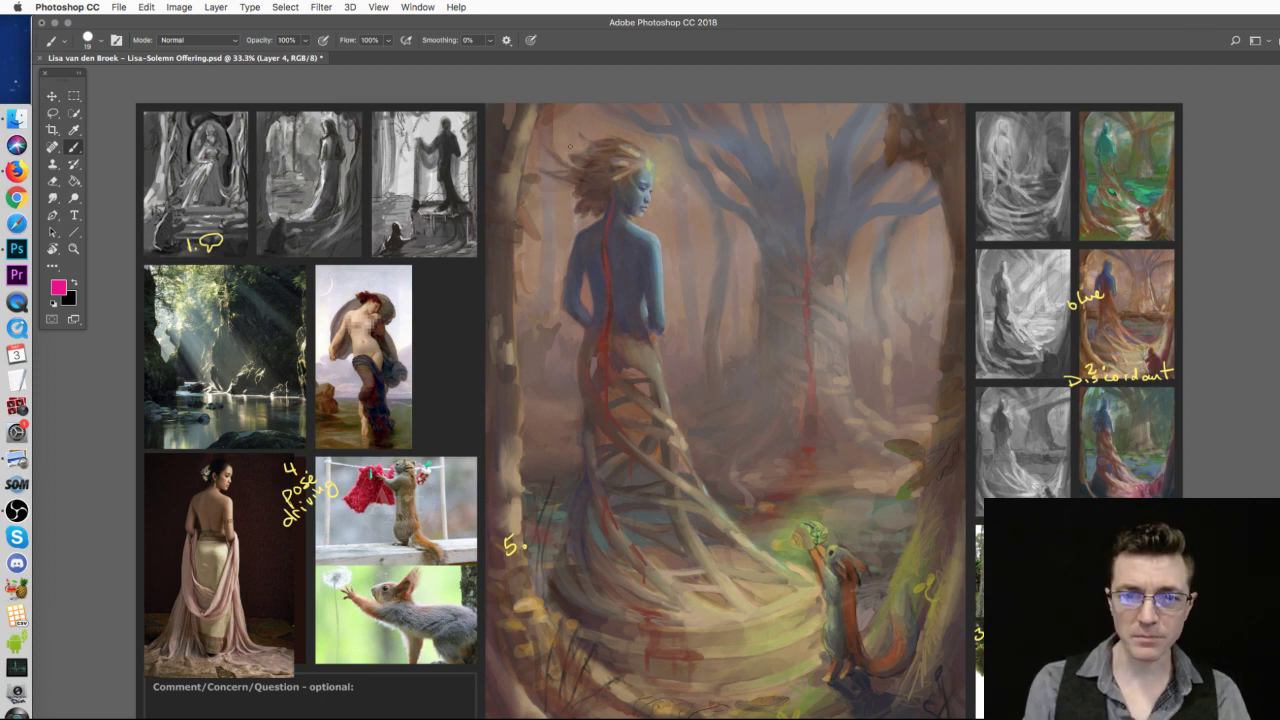
- Outline the woman's windblown hair in magenta, turn the central painting grayscale, and clear the magenta outline from the notes layer
mouse_move(596, 126)
mouse_down()
mouse_move(533, 118)
mouse_move(596, 183)
mouse_move(646, 155)
mouse_move(632, 143)
mouse_move(568, 155)
mouse_up()
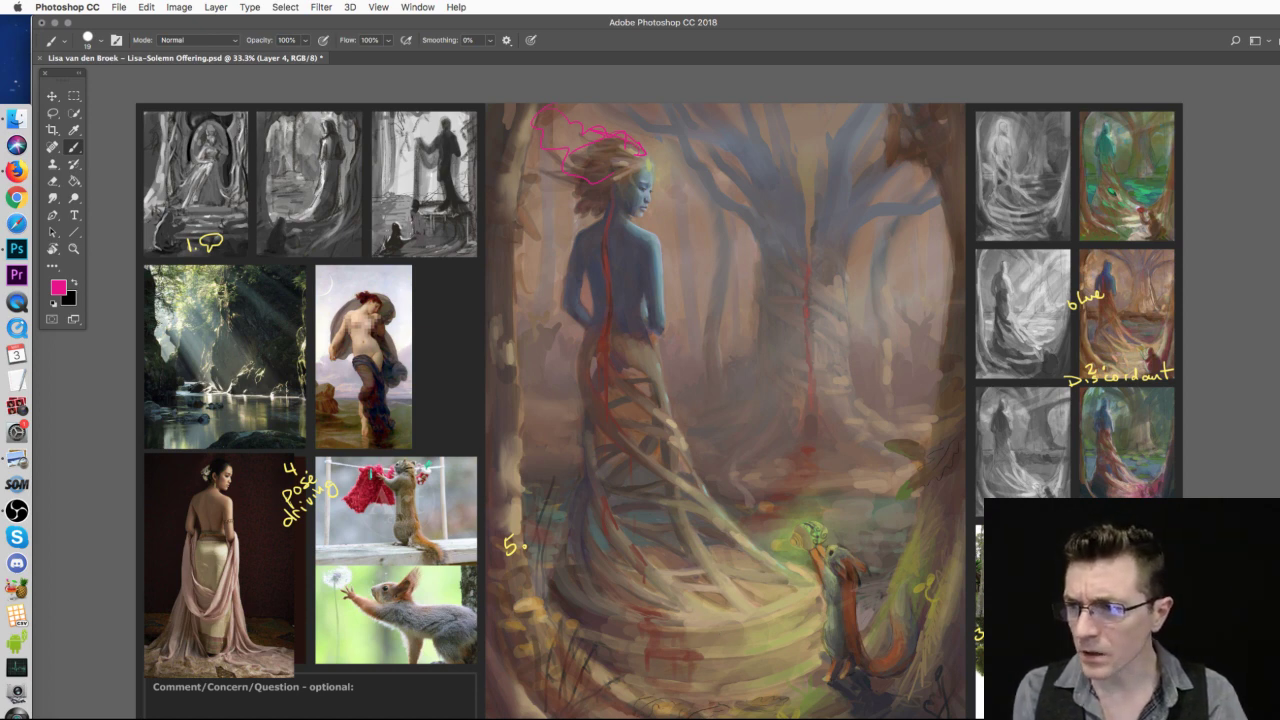
key(ctrl+shift+u)
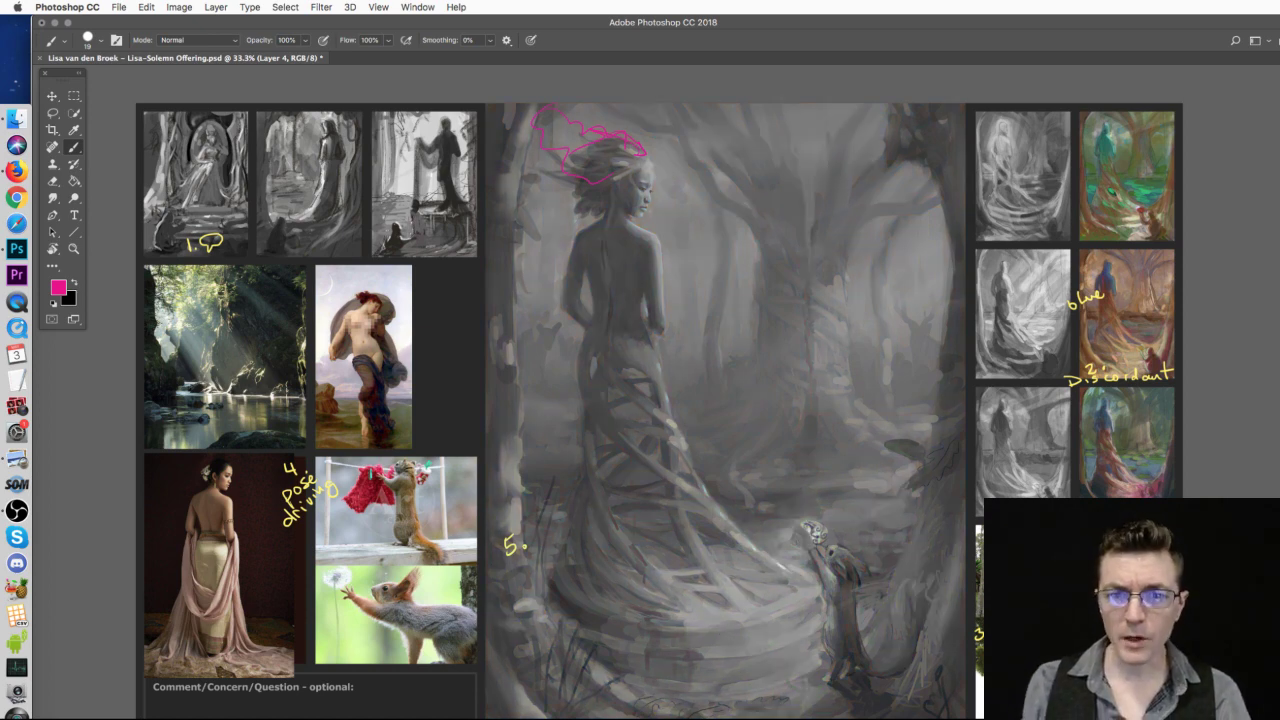
key(cmd+a)
key(Delete)
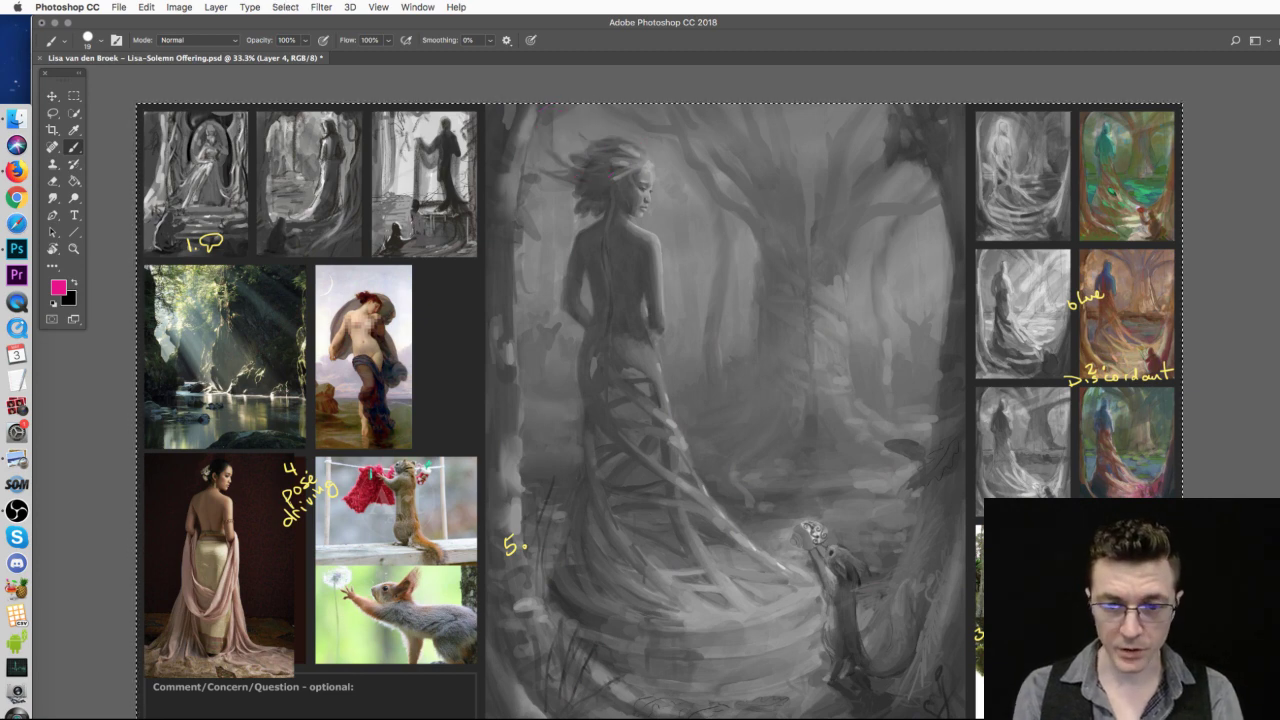
key(super+d)
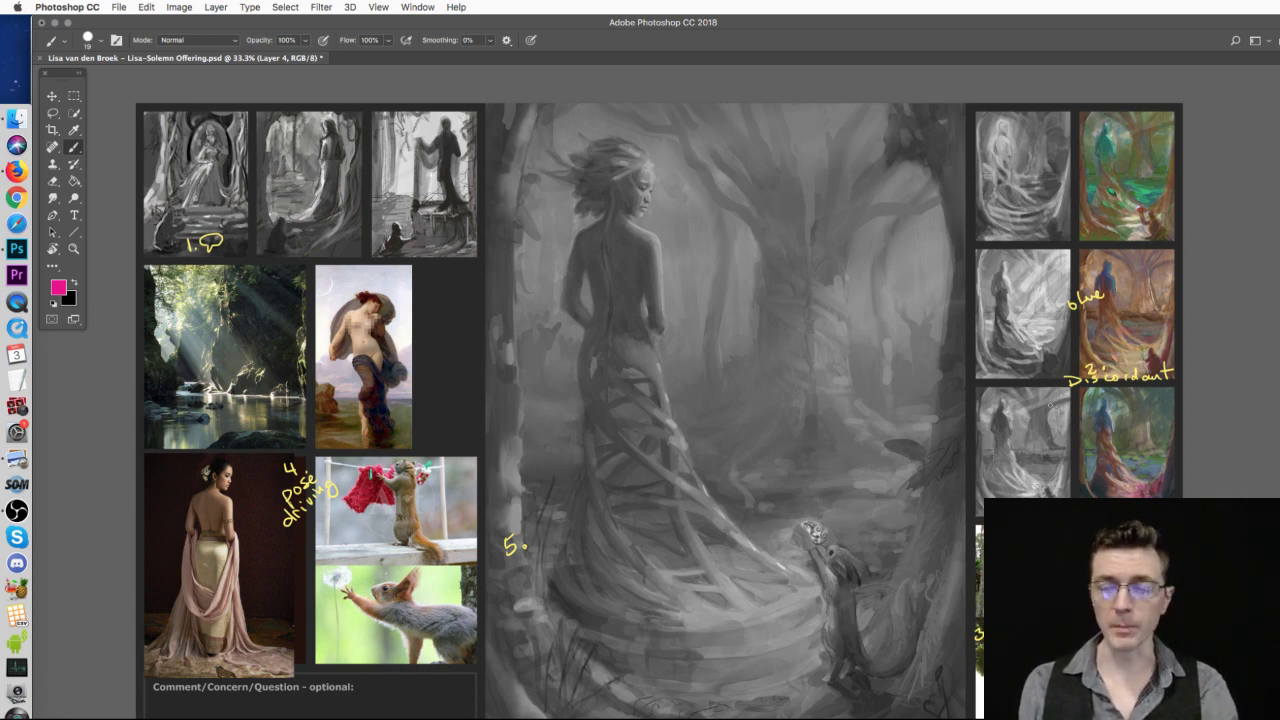
- Strengthen the value contrast on a copy of the grayscale painting, darkening the figure and forest around the bright squirrel area, and compare before and after
key(ctrl+z)
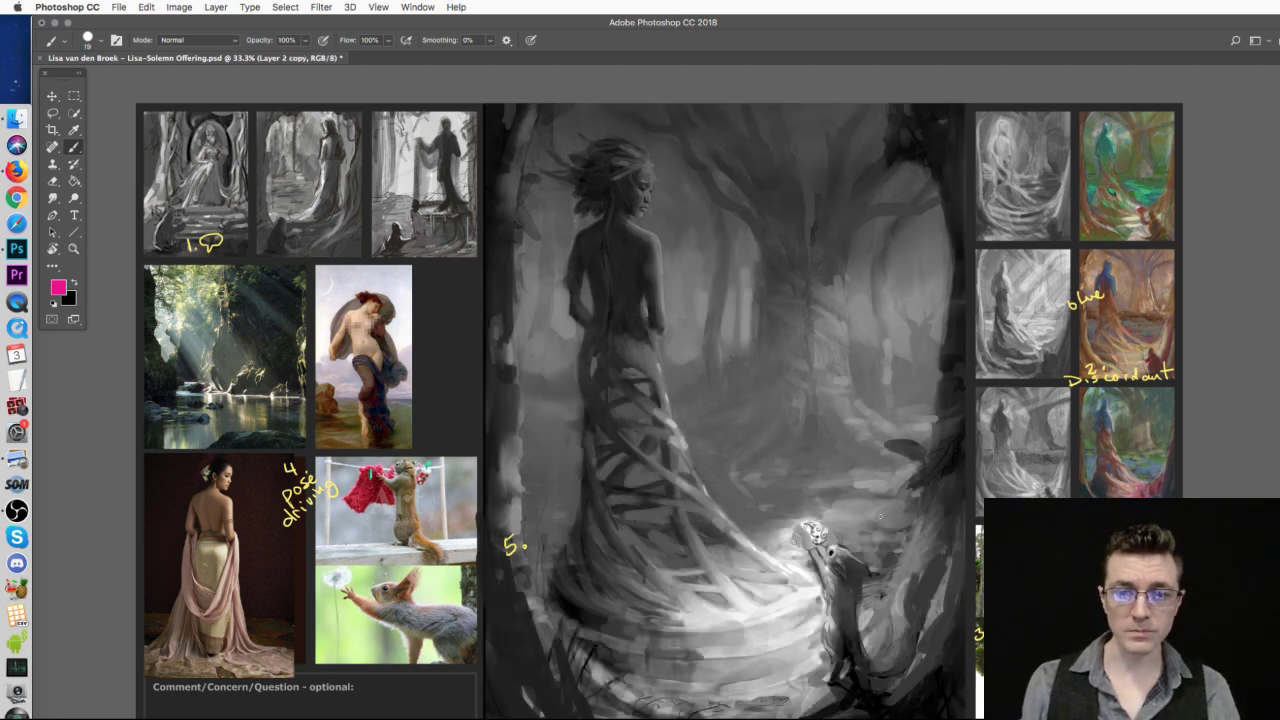
key(ctrl+z)
key(ctrl+z)
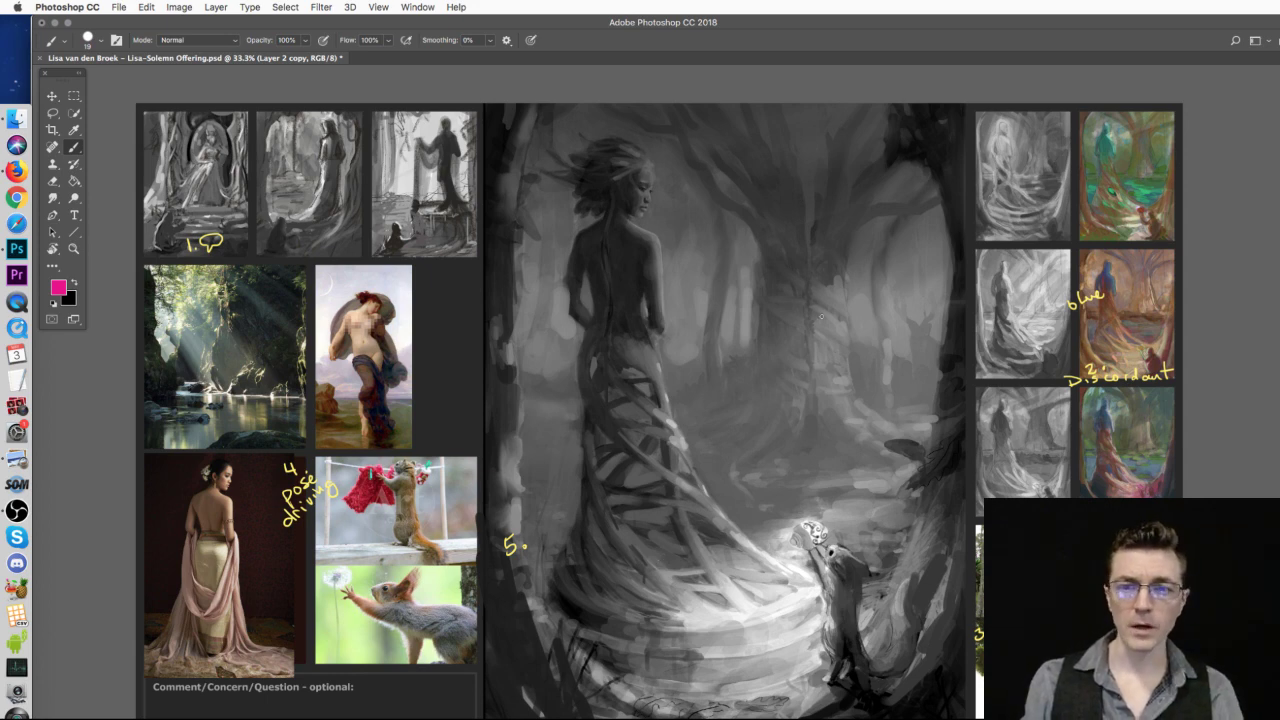
key(ctrl+alt+z)
key(ctrl+alt+z)
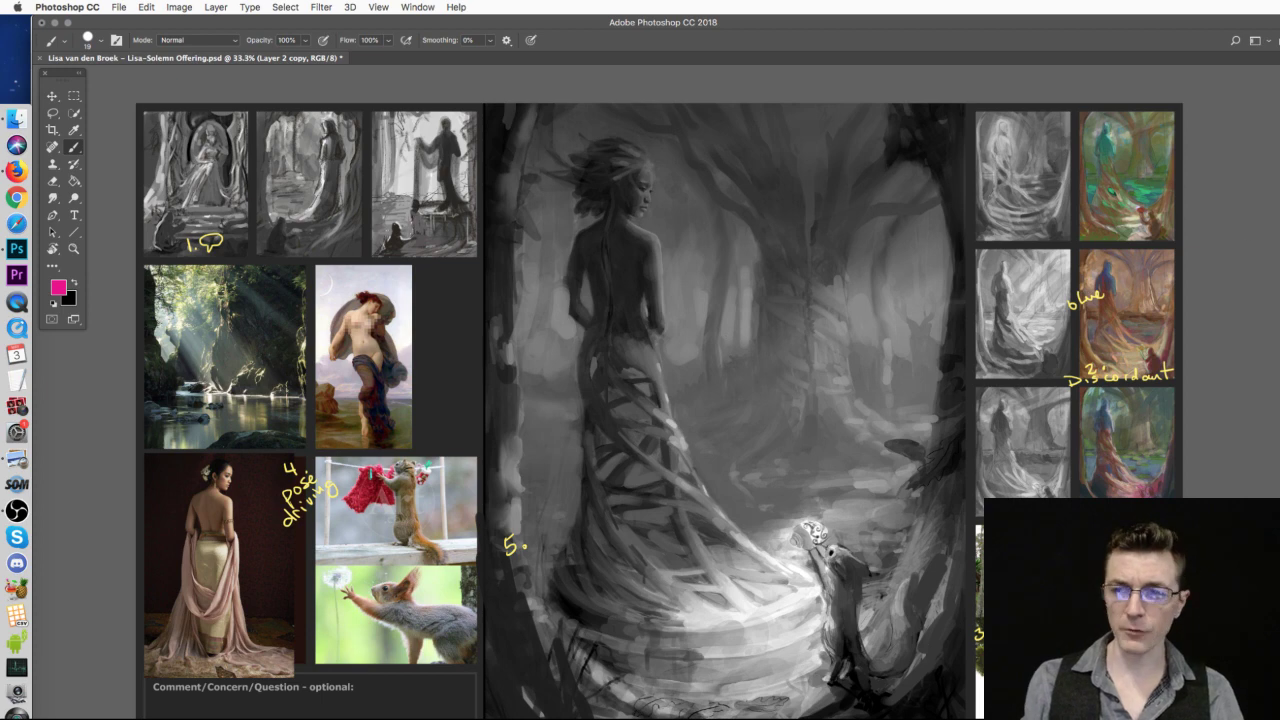
key(ctrl+z)
key(ctrl+z)
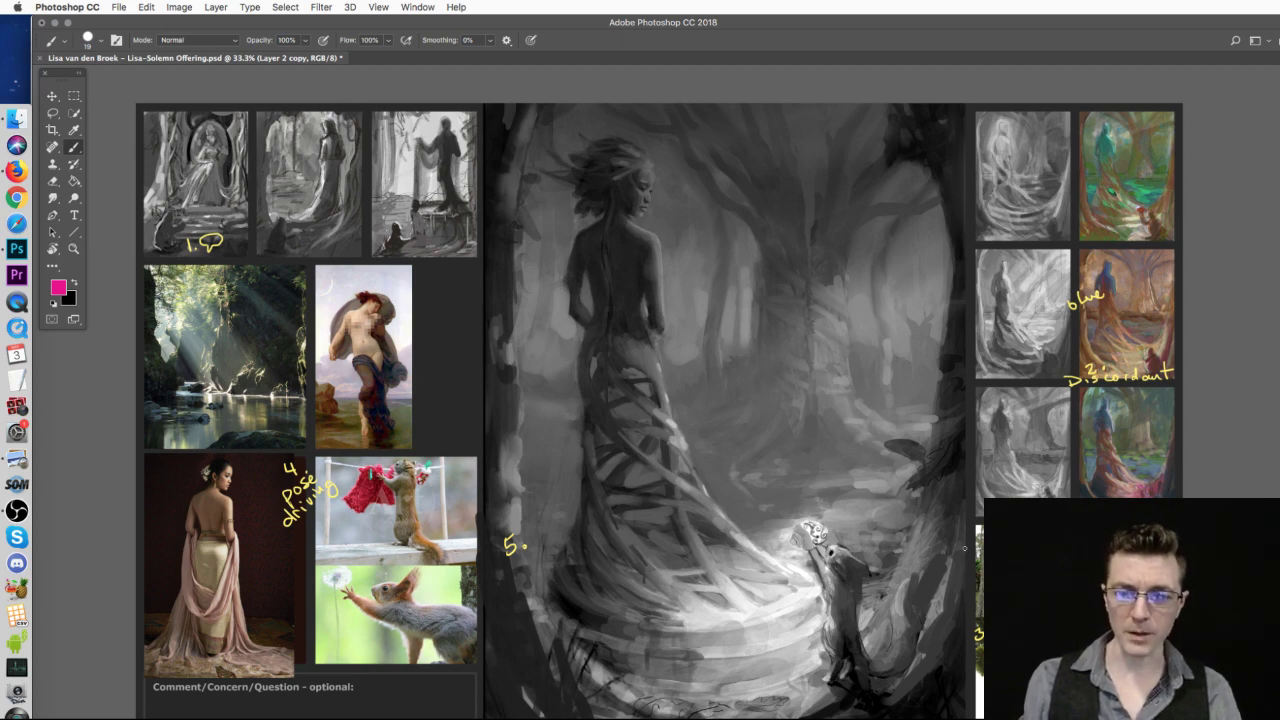
key(ctrl+z)
key(ctrl+z)
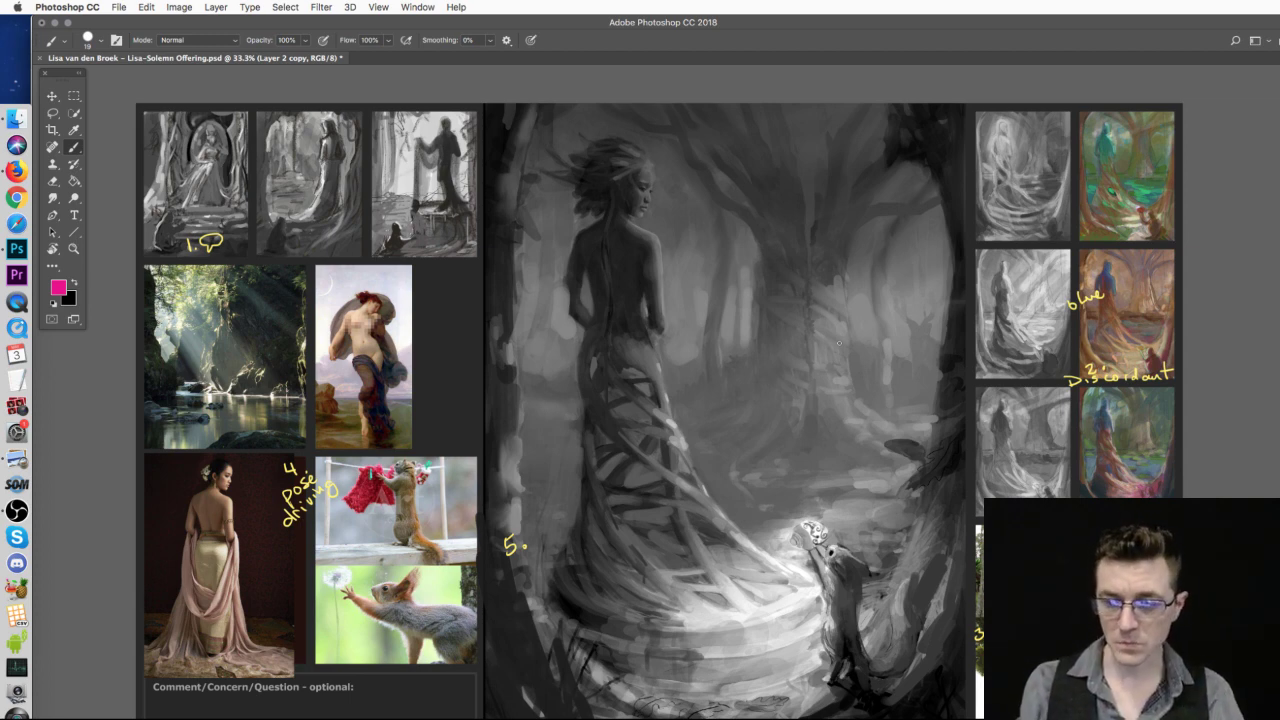
key(ctrl+z)
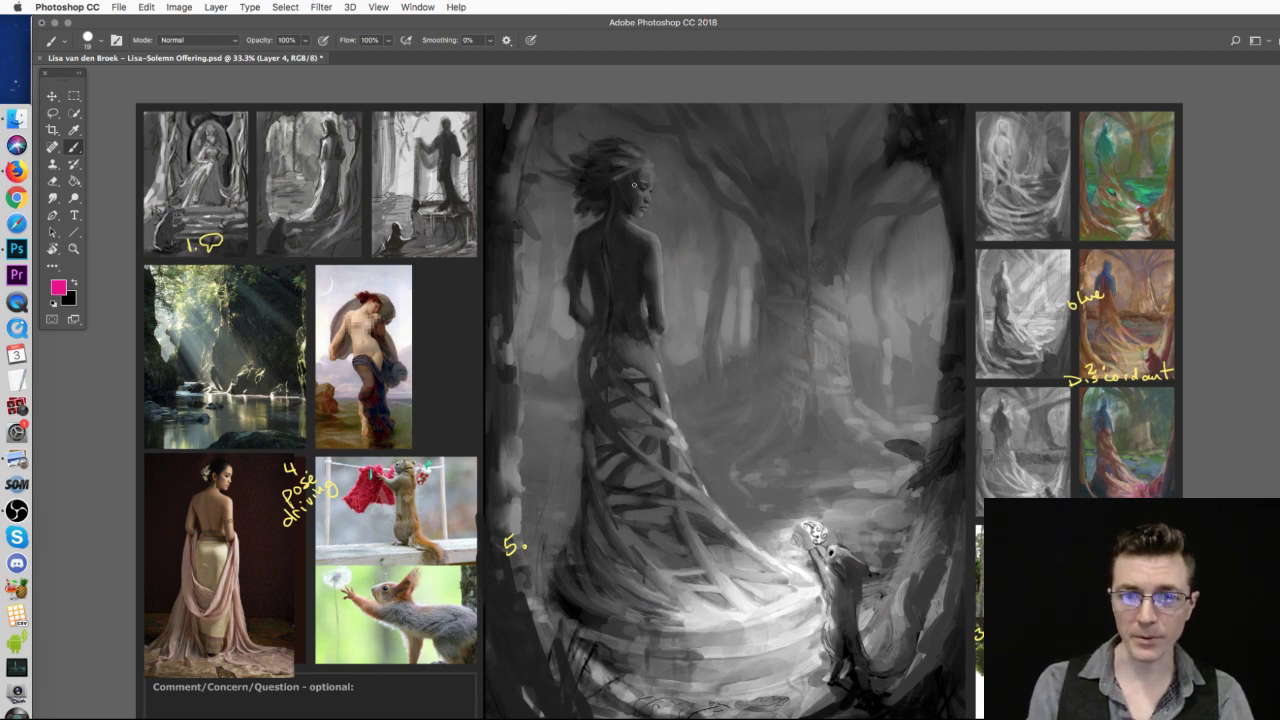
- Try magenta sight-line arrows from the woman's face toward the forest and the squirrel, and a circle around the reference model's upper body
mouse_move(810, 231)
mouse_down()
mouse_move(960, 265)
mouse_move(933, 279)
mouse_up()
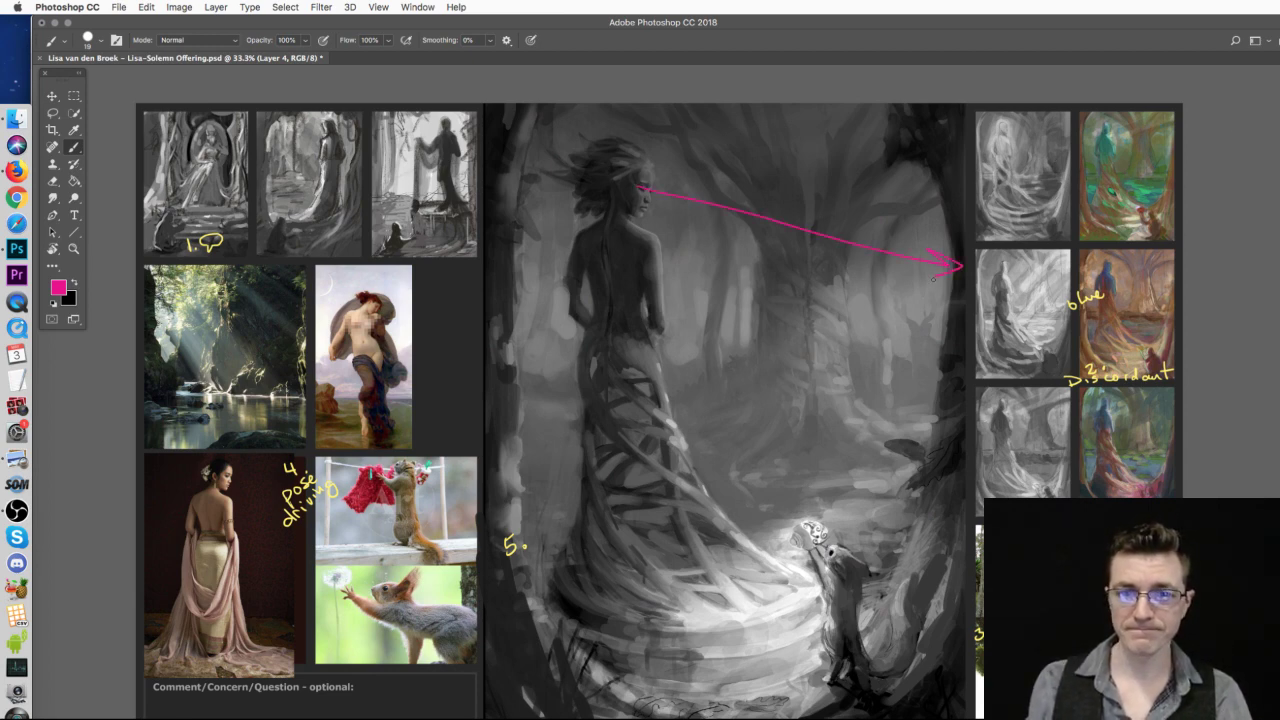
key(super+z)
mouse_move(640, 180)
mouse_down()
mouse_move(943, 330)
mouse_move(945, 380)
mouse_up()
key(super+z)
mouse_move(643, 190)
mouse_down()
mouse_move(747, 423)
mouse_move(818, 533)
mouse_up()
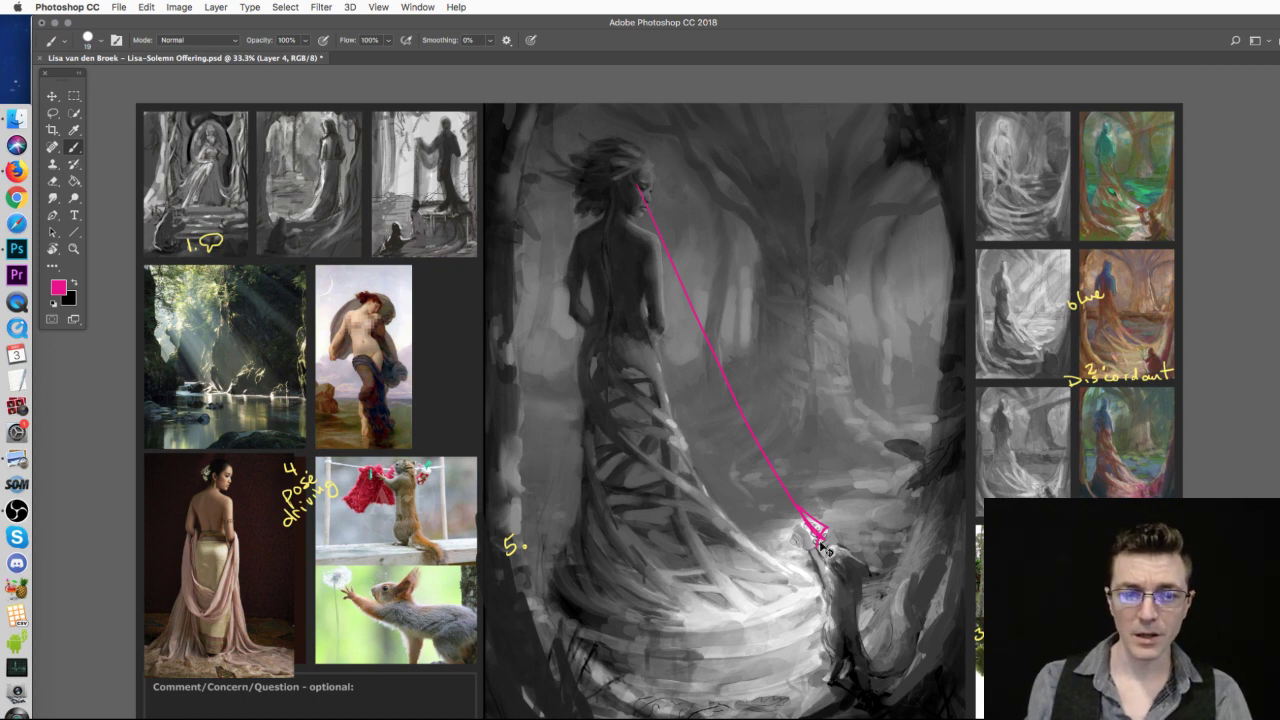
key(super+z)
mouse_move(239, 510)
mouse_down()
mouse_move(188, 505)
mouse_move(240, 465)
mouse_up()
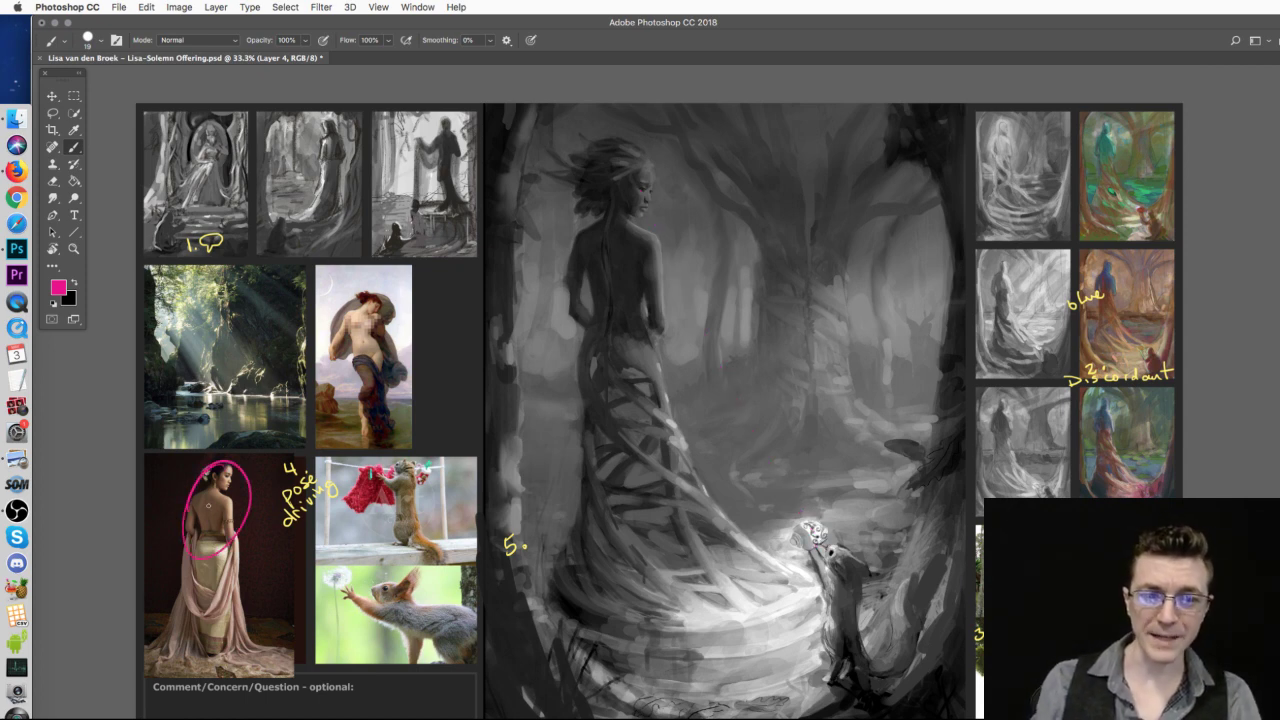
key(super+z)
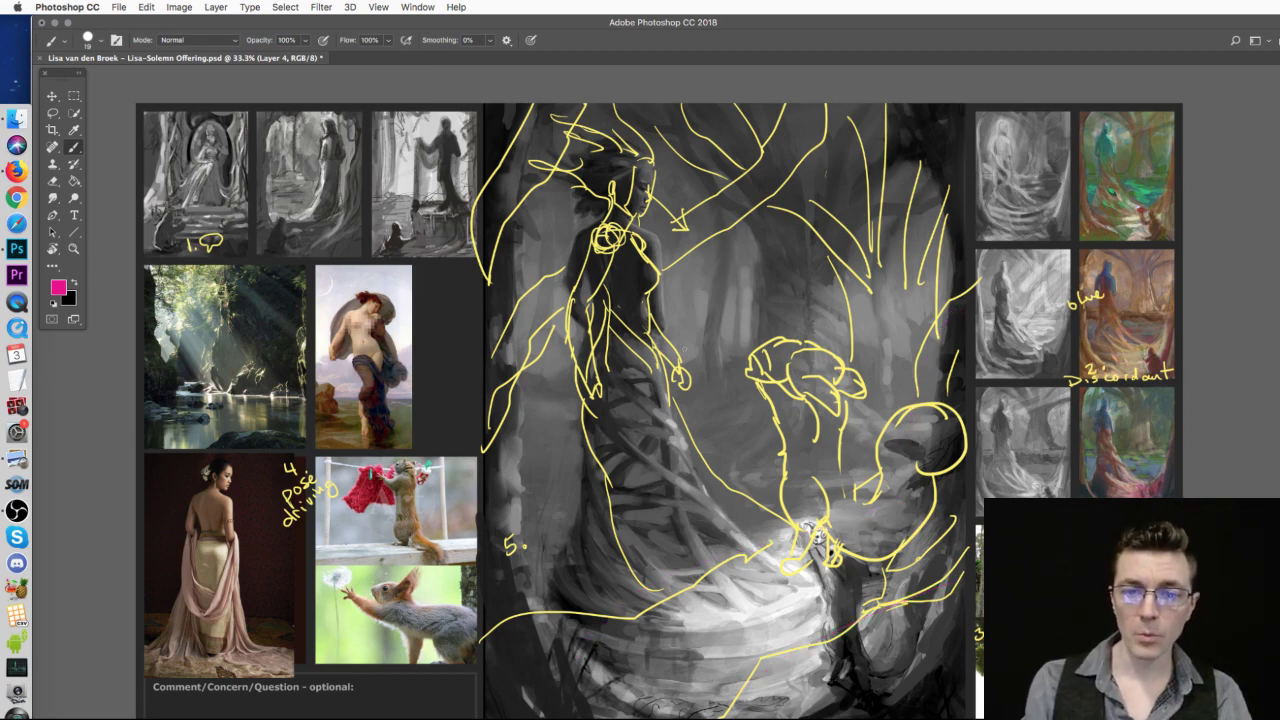
- Draw straight magenta diagonals over the yellow sketch, through the upper branches, across the woman's torso and along the ground behind the squirrel
mouse_move(706, 304)
mouse_down()
mouse_move(674, 295)
mouse_move(790, 497)
mouse_up()
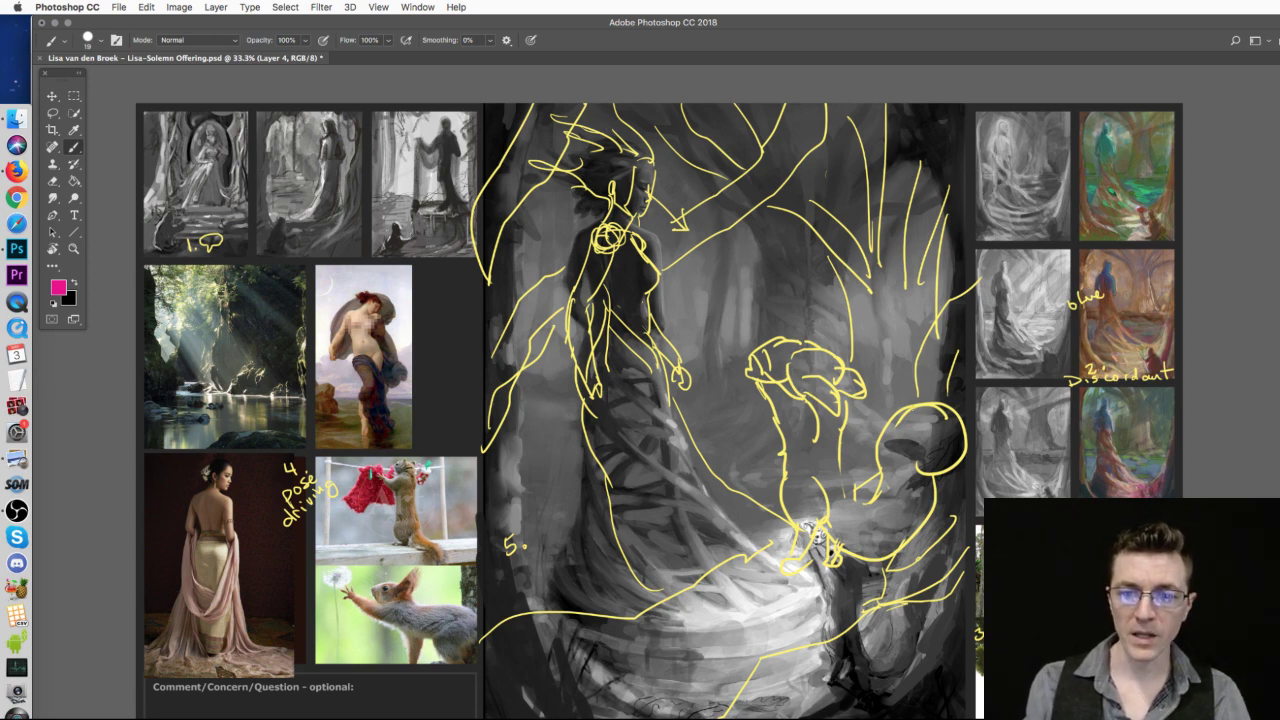
mouse_move(830, 600)
mouse_down()
mouse_move(710, 530)
mouse_move(850, 640)
mouse_up()
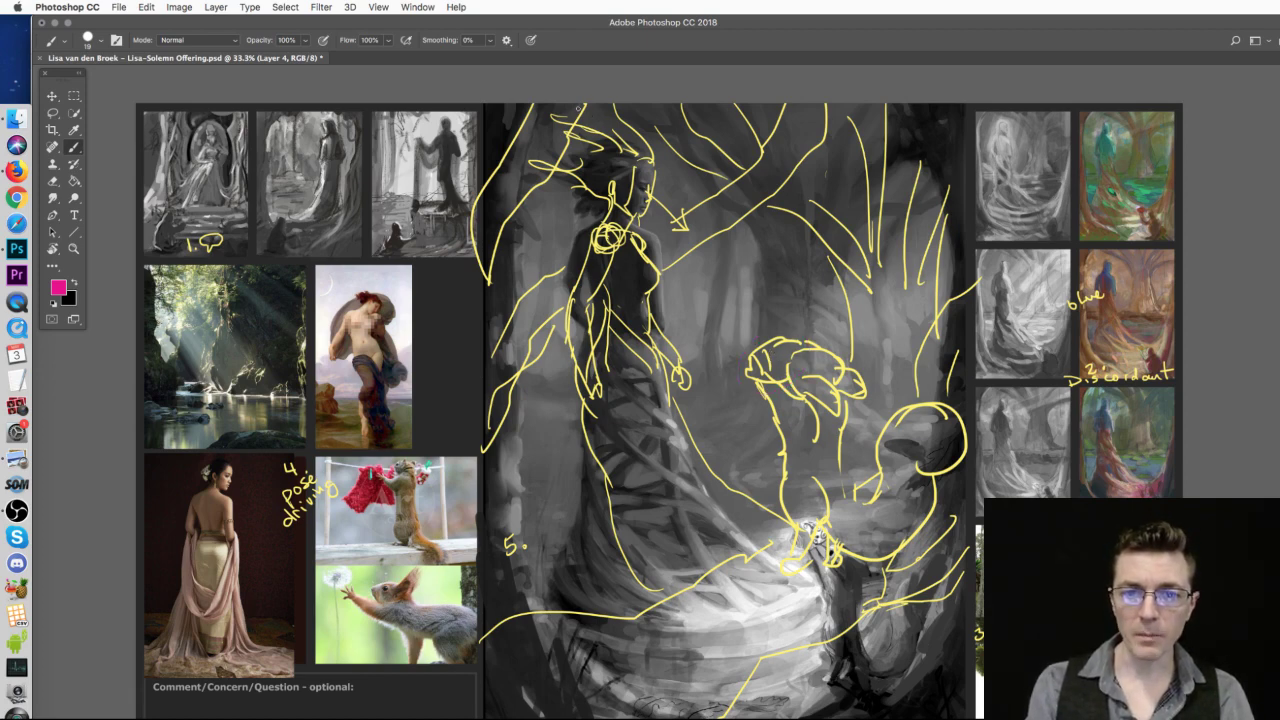
drag(1003, 430, 506, 640)
drag(815, 128, 482, 425)
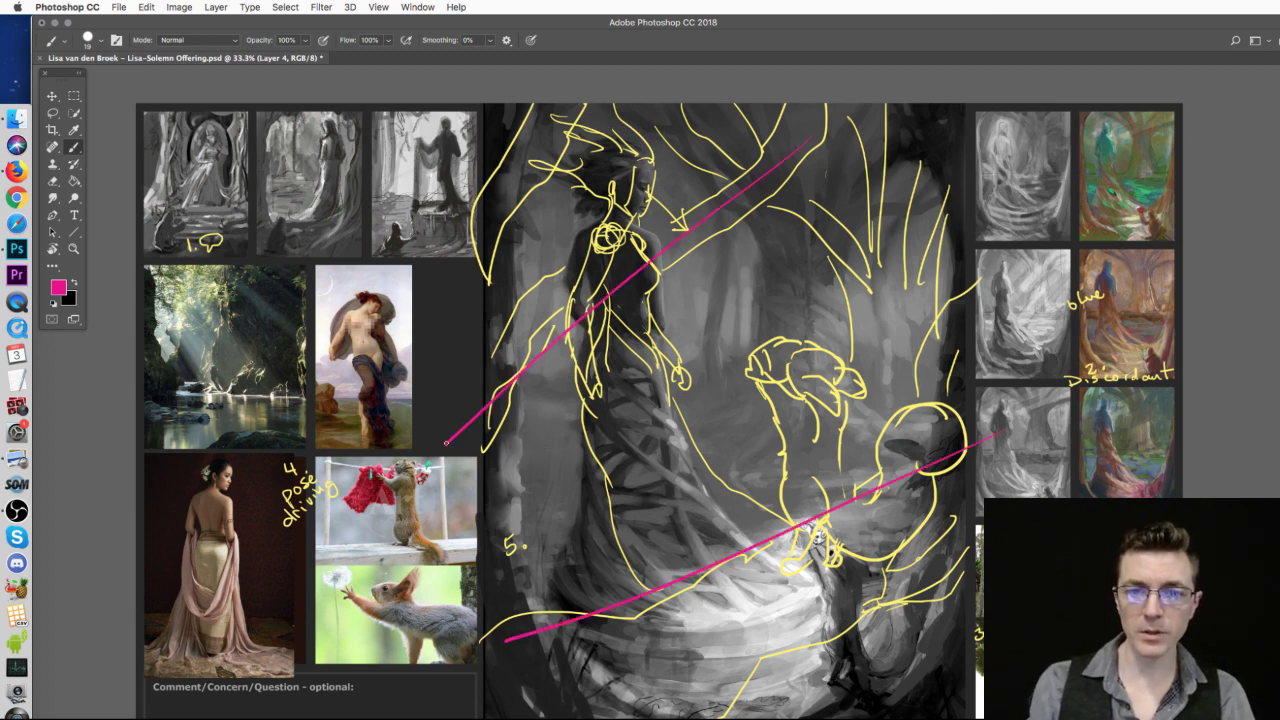
drag(575, 104, 482, 255)
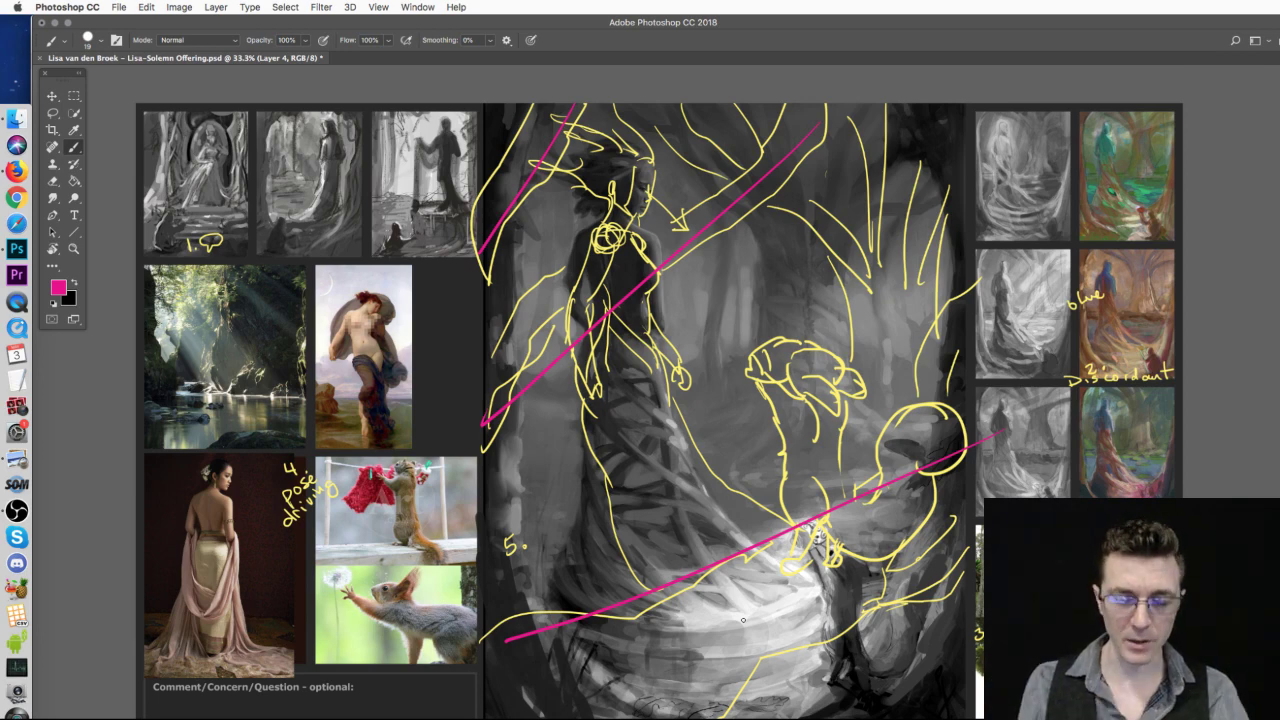
- Close the critiqued submission, switch to Finder, dismiss the colour-scheme preview and show the Solemn Offering CONCEPT folder
key(super+w)
click(800, 300)
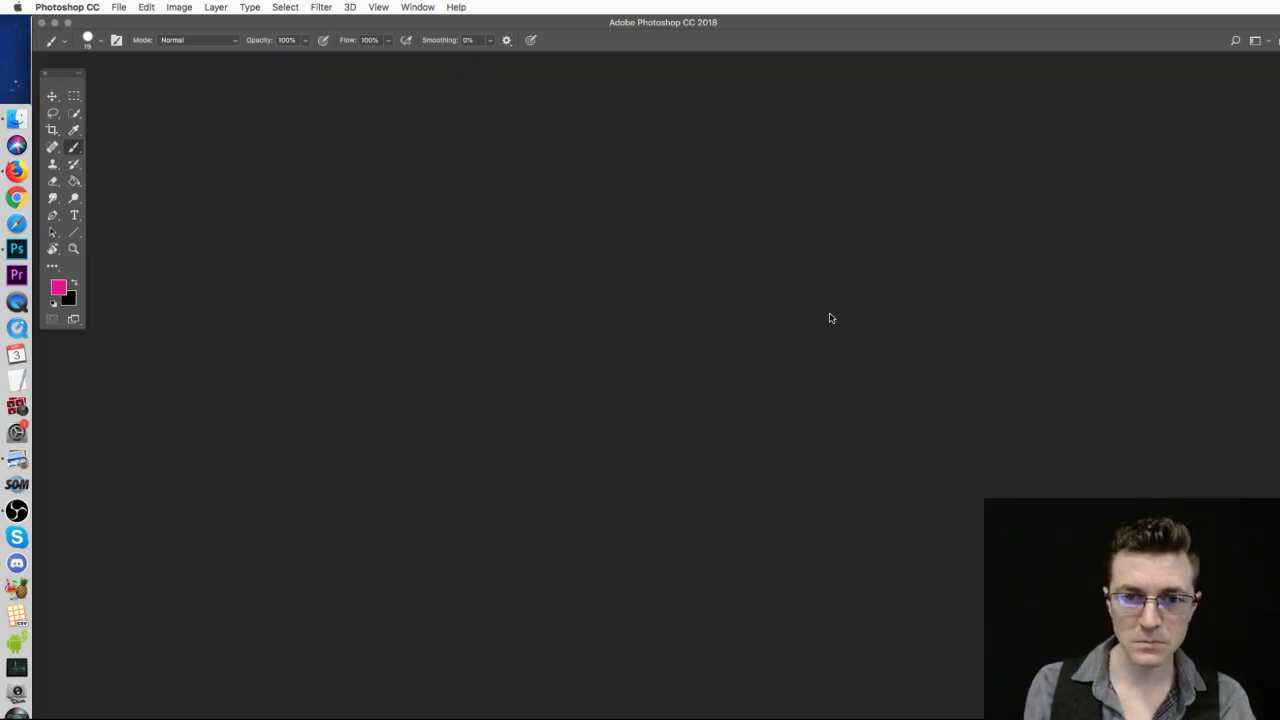
click(45, 96)
click(16, 118)
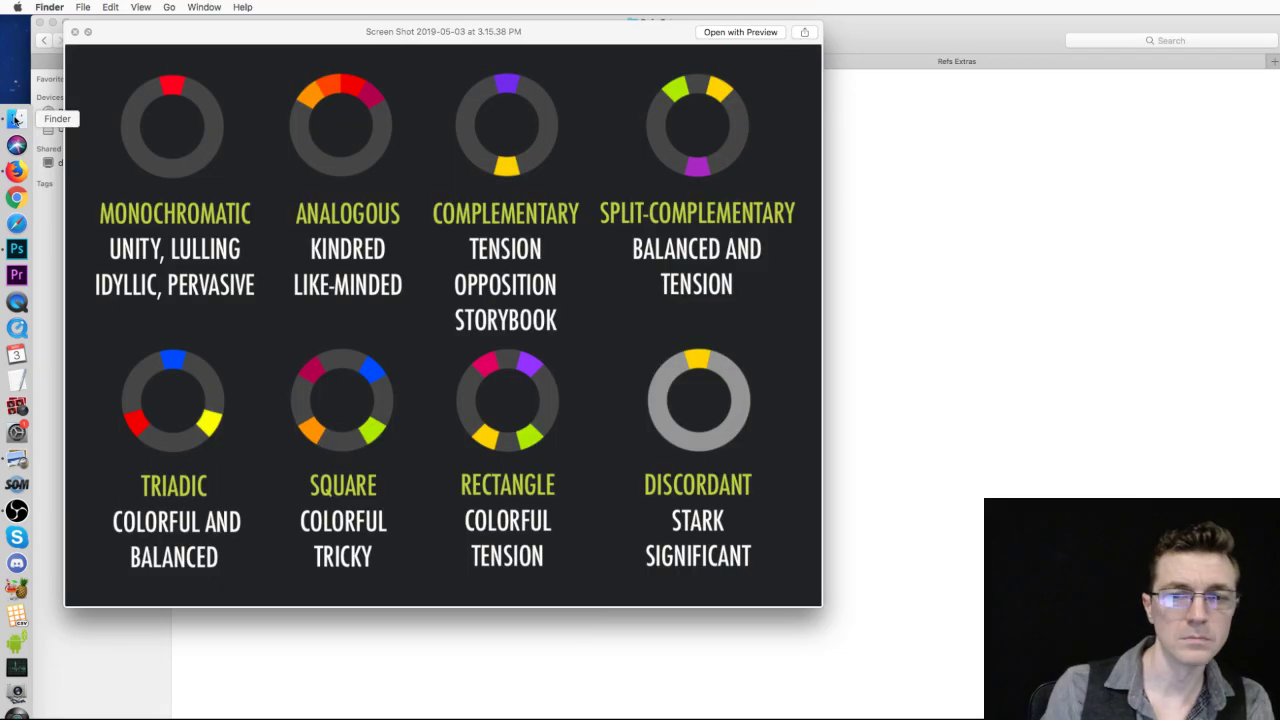
click(74, 32)
click(381, 251)
click(355, 58)
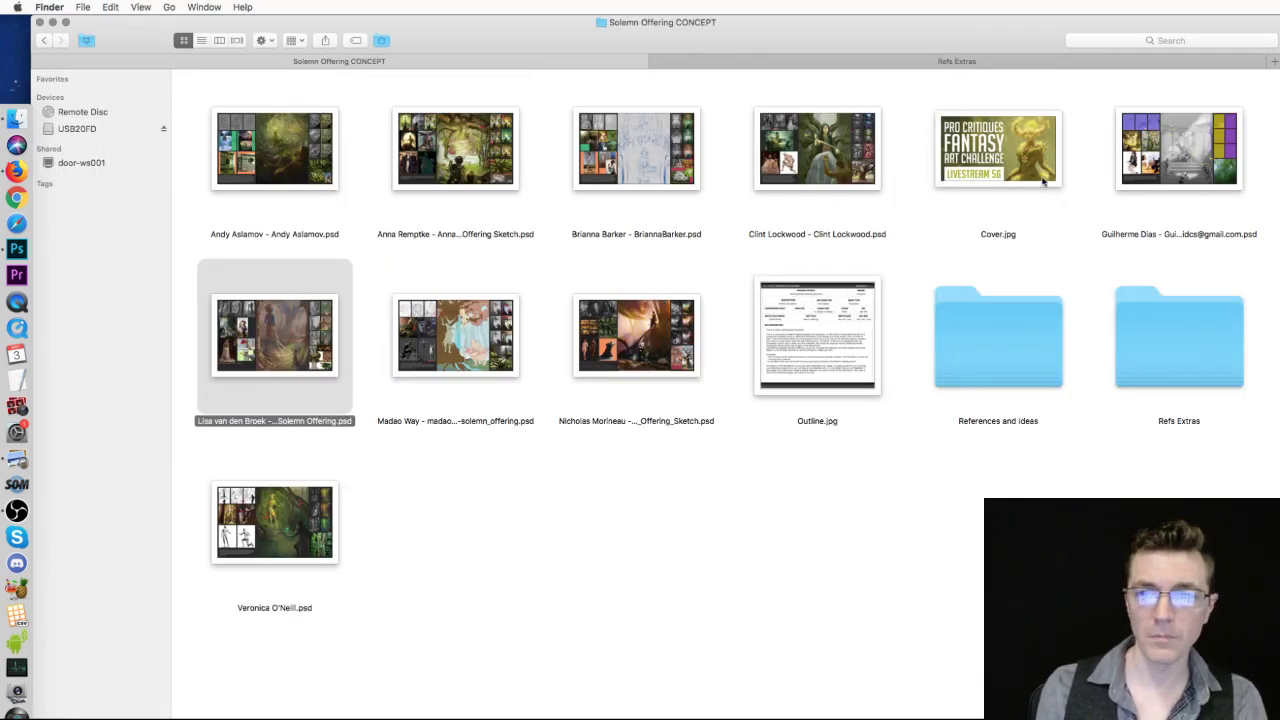
- Open the submission with the kneeling samurai and forest queen in Photoshop CC 2018 and ready the Brush on Layer 2
click(470, 352)
right_click(475, 353)
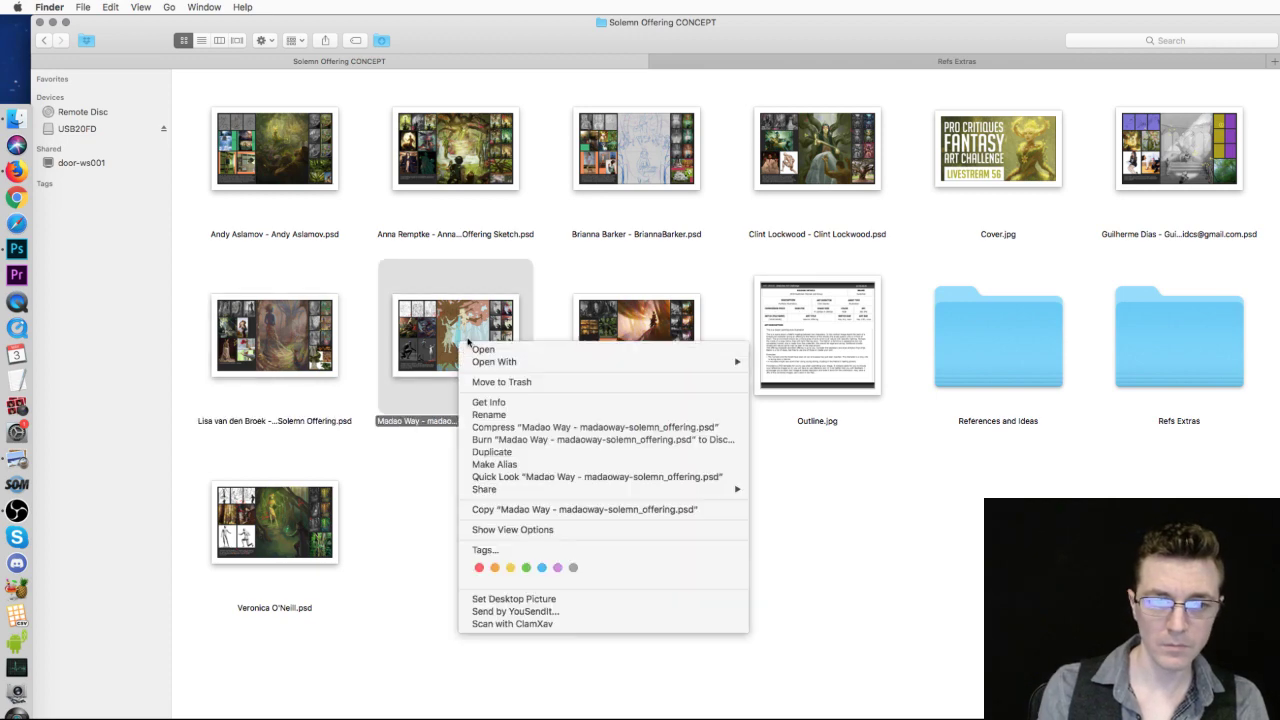
mouse_move(541, 362)
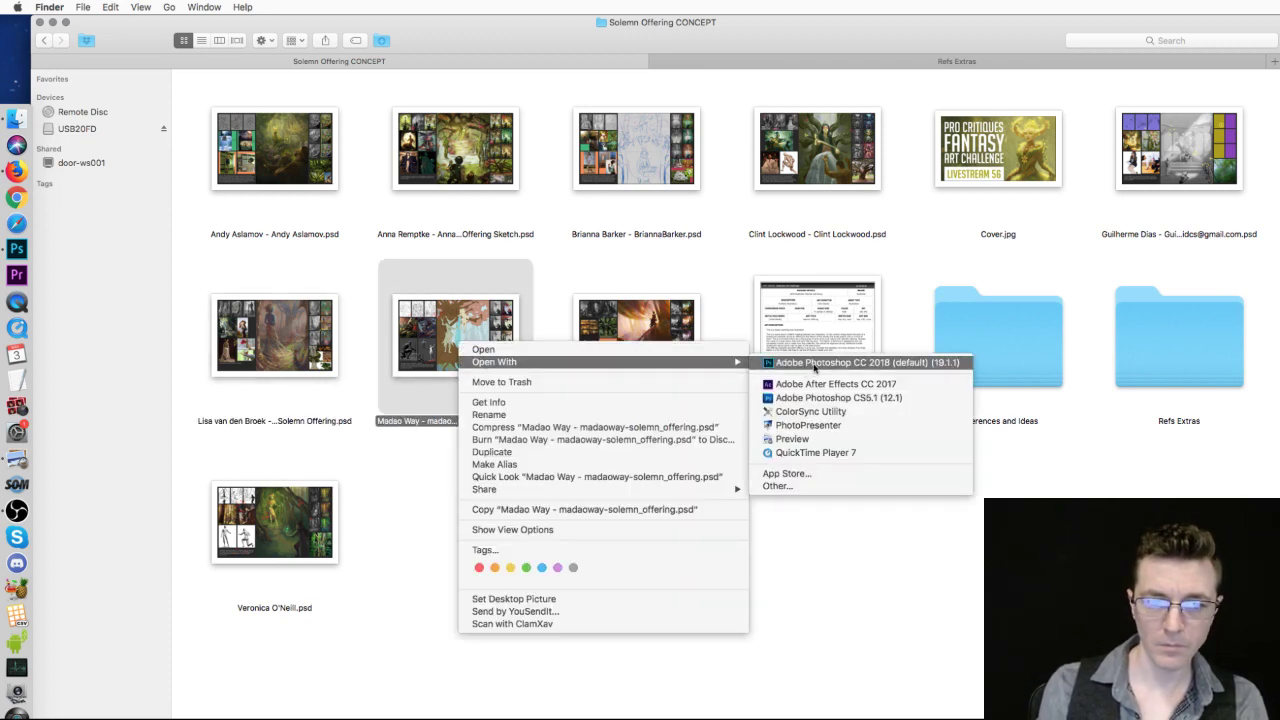
click(814, 368)
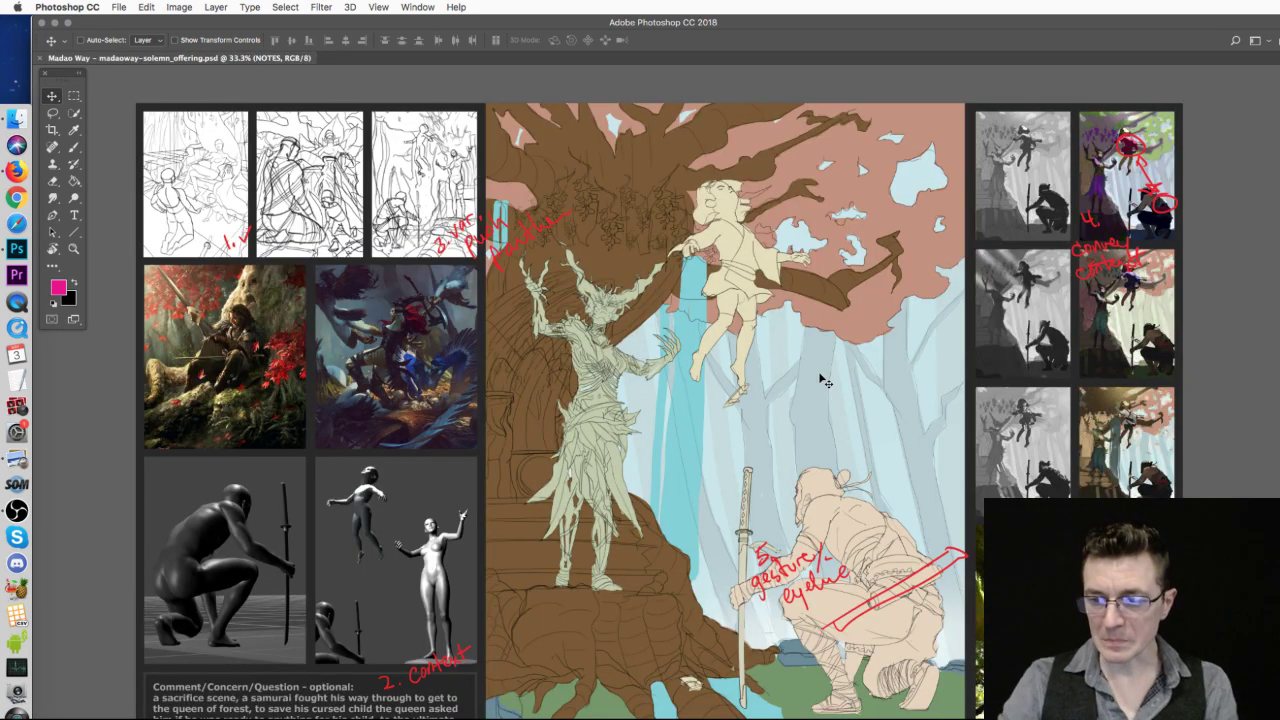
click(74, 148)
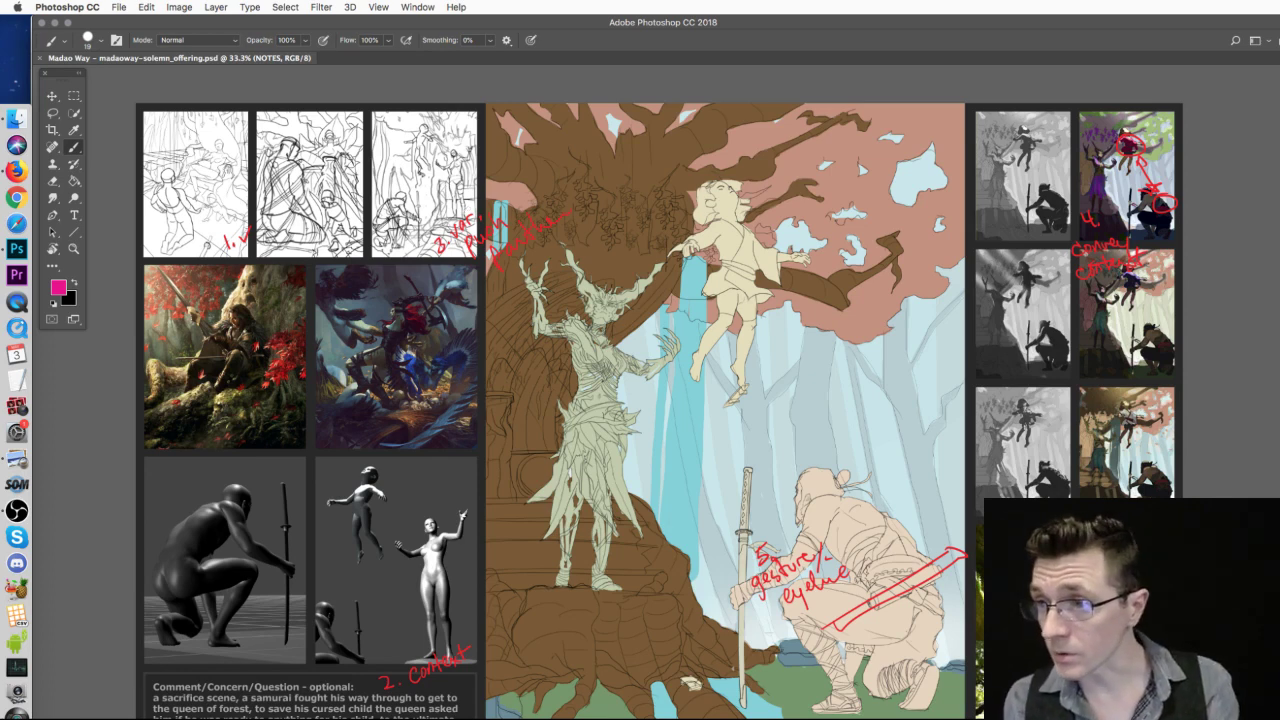
key(alt+bracketleft)
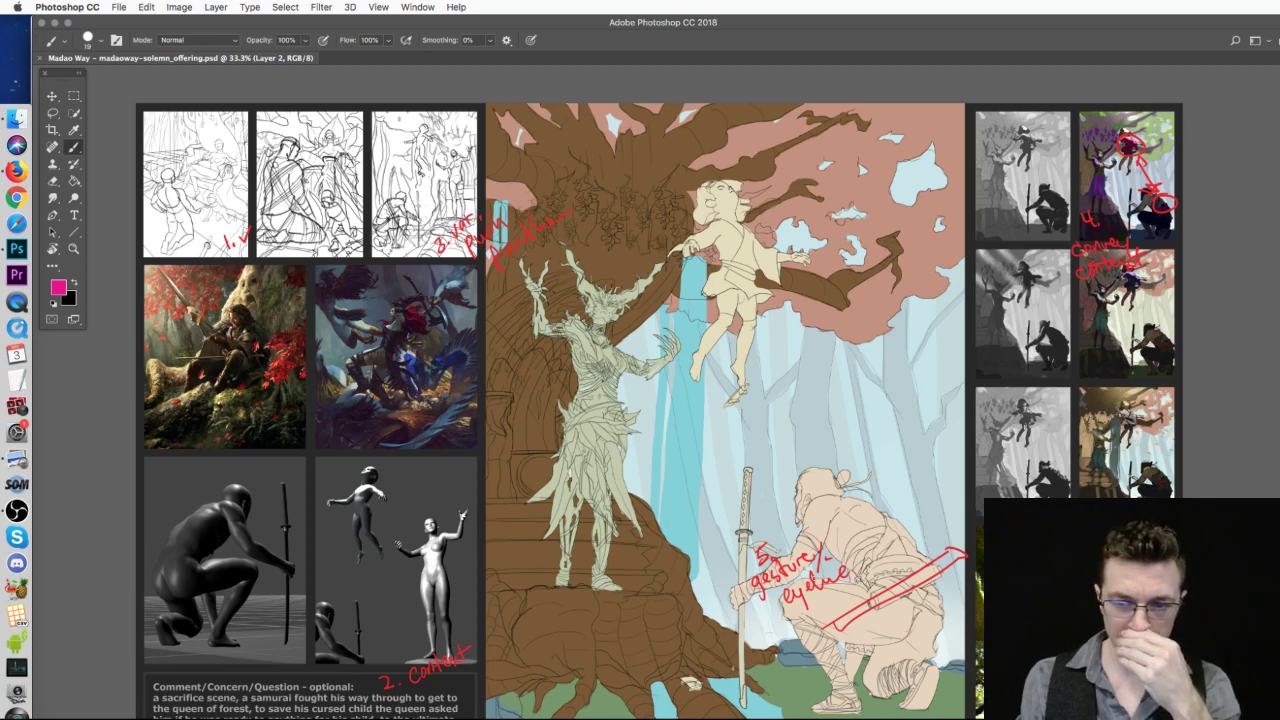
- Try magenta strokes over the kneeling samurai, the floating child, the forest queen and the waterfall
mouse_move(890, 488)
mouse_down()
mouse_move(765, 535)
mouse_move(910, 688)
mouse_up()
key(super+z)
drag(740, 216, 732, 219)
key(super+z)
drag(570, 312, 596, 306)
key(super+z)
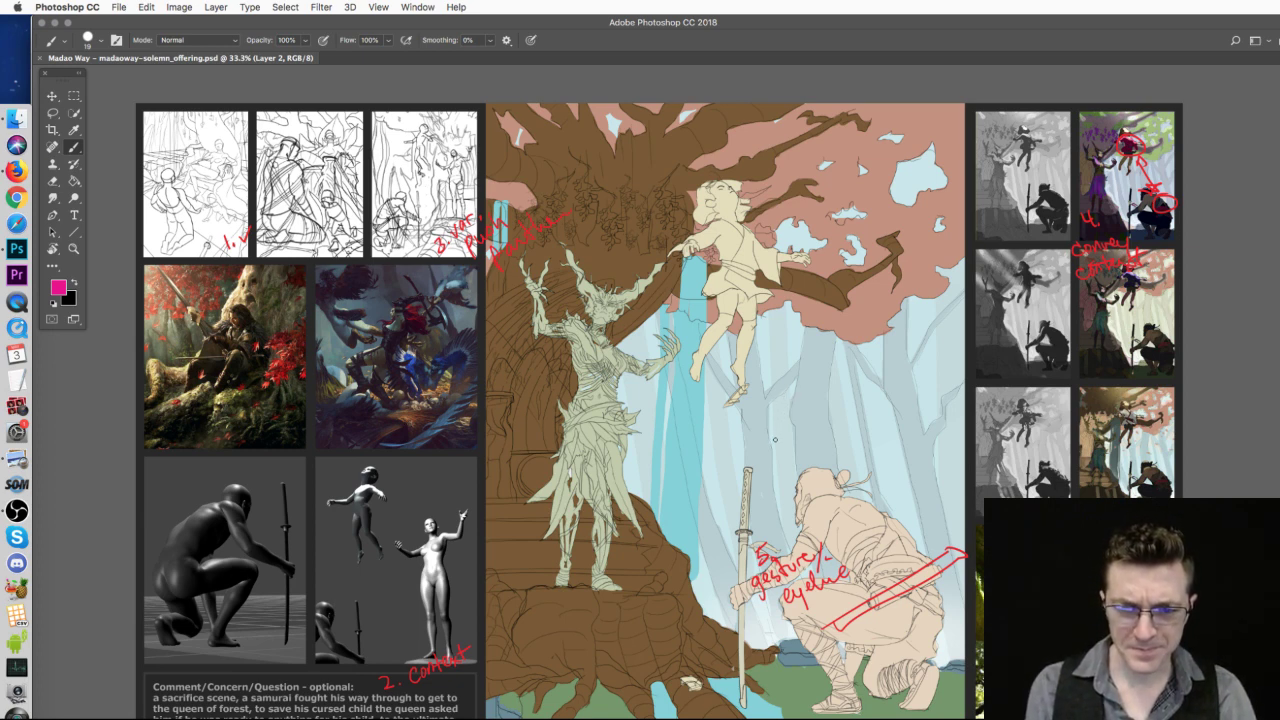
mouse_move(668, 388)
mouse_down()
mouse_move(649, 422)
mouse_move(678, 432)
mouse_up()
key(super+z)
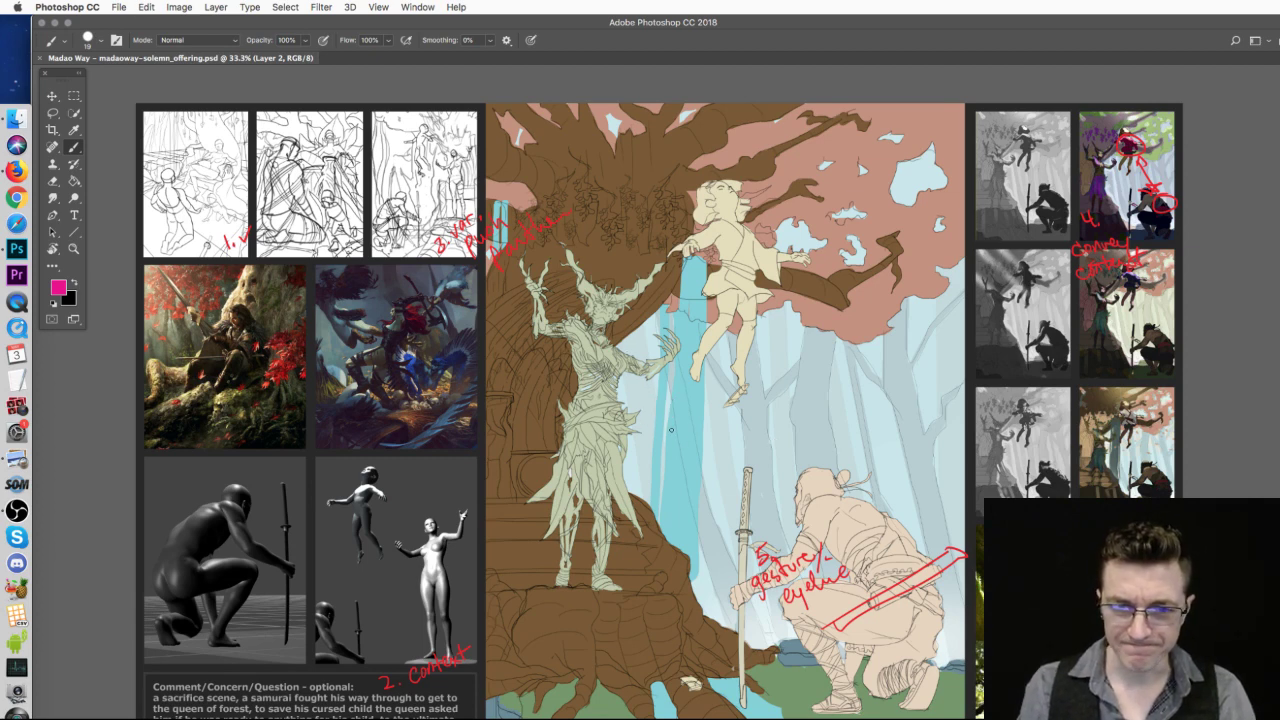
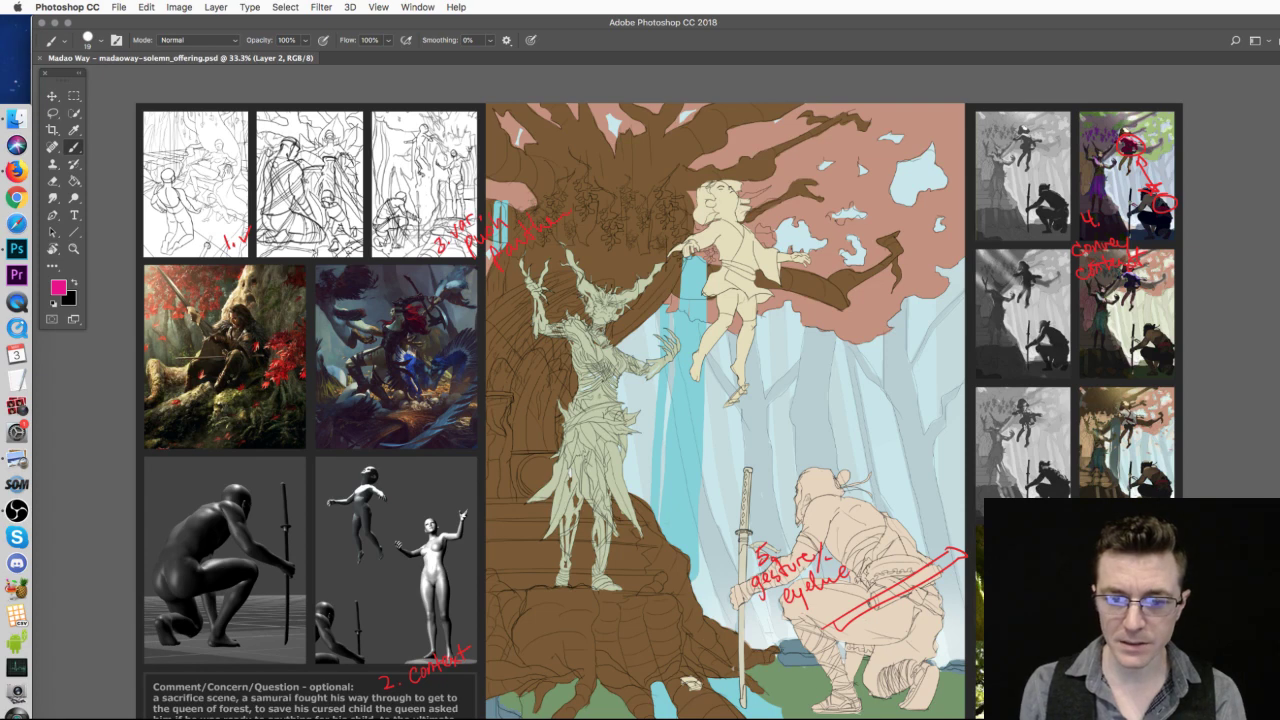
- Try magenta grouping curves around the kneeling samurai, the floating child and the gap beside the forest queen, and clear them from Layer 2
mouse_move(676, 548)
mouse_down()
mouse_move(776, 462)
mouse_move(998, 496)
mouse_move(676, 546)
mouse_move(648, 718)
mouse_up()
key(super+z)
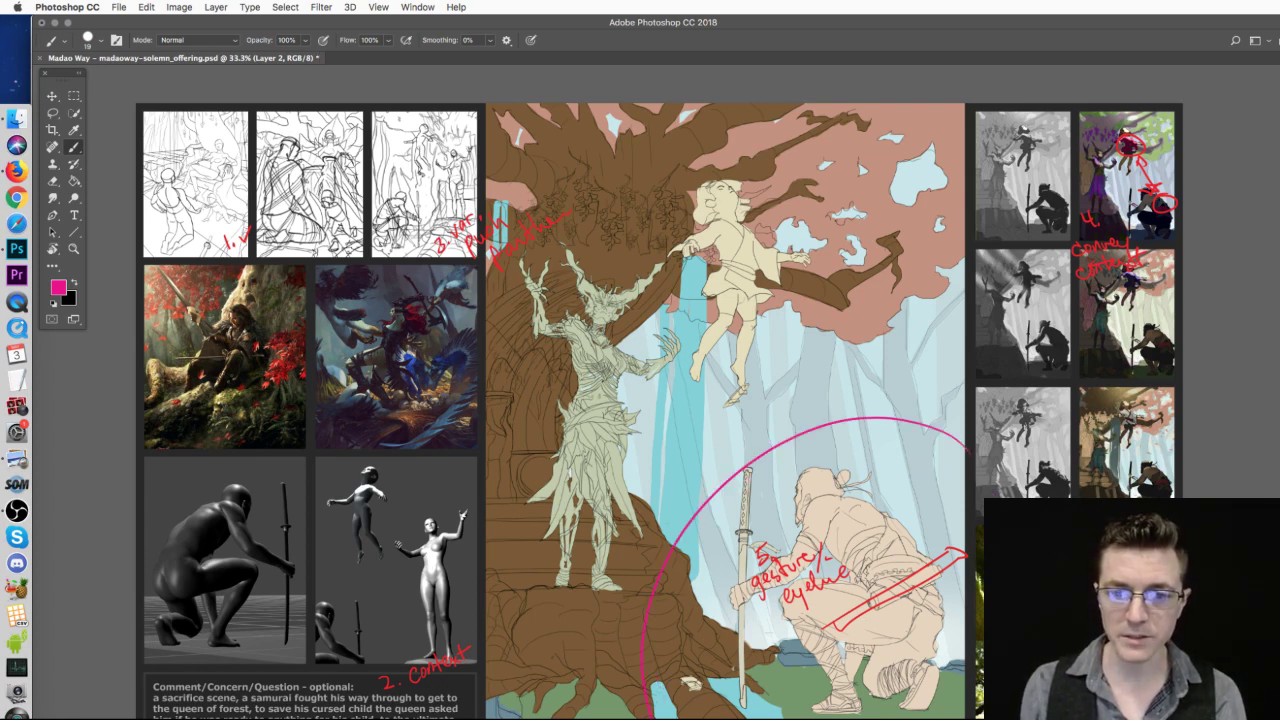
key(super+z)
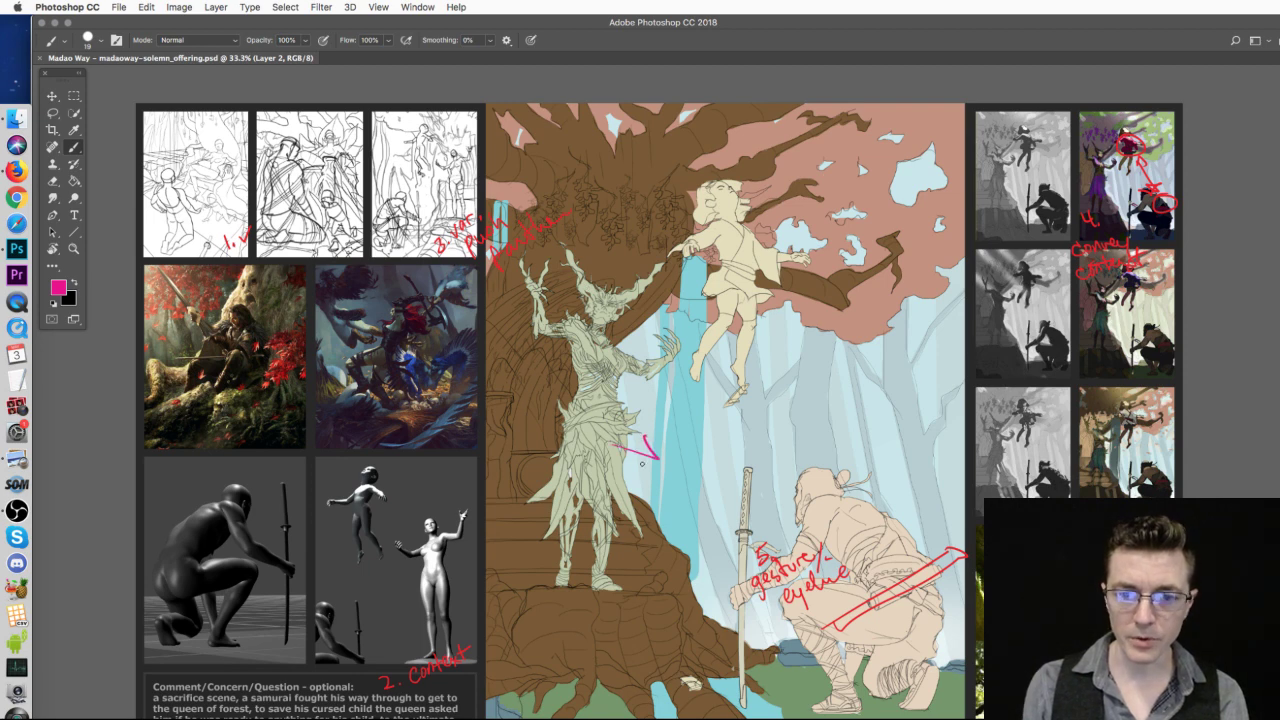
drag(632, 352, 620, 585)
mouse_move(604, 550)
mouse_down()
mouse_move(610, 372)
mouse_move(736, 558)
mouse_up()
mouse_move(702, 250)
mouse_down()
mouse_move(738, 146)
mouse_move(826, 128)
mouse_up()
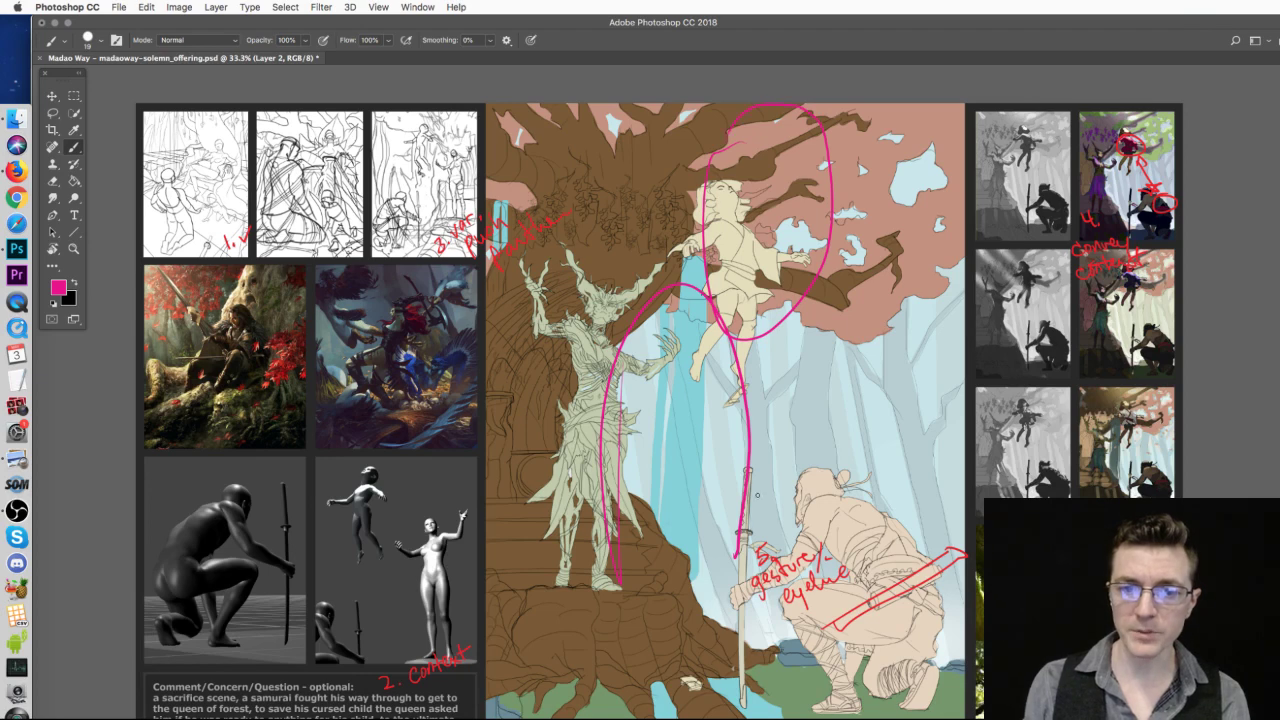
mouse_move(655, 716)
mouse_down()
mouse_move(684, 526)
mouse_move(918, 554)
mouse_move(942, 712)
mouse_up()
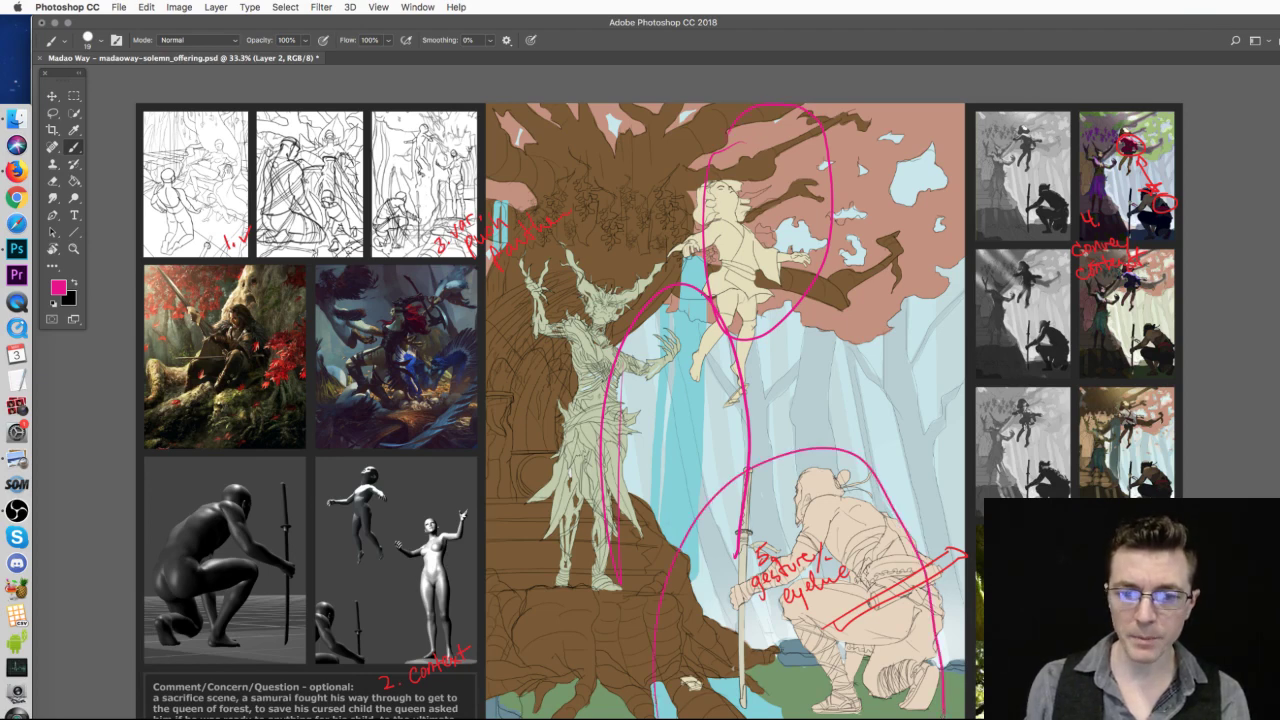
mouse_move(868, 466)
mouse_down()
mouse_move(934, 580)
mouse_move(944, 690)
mouse_up()
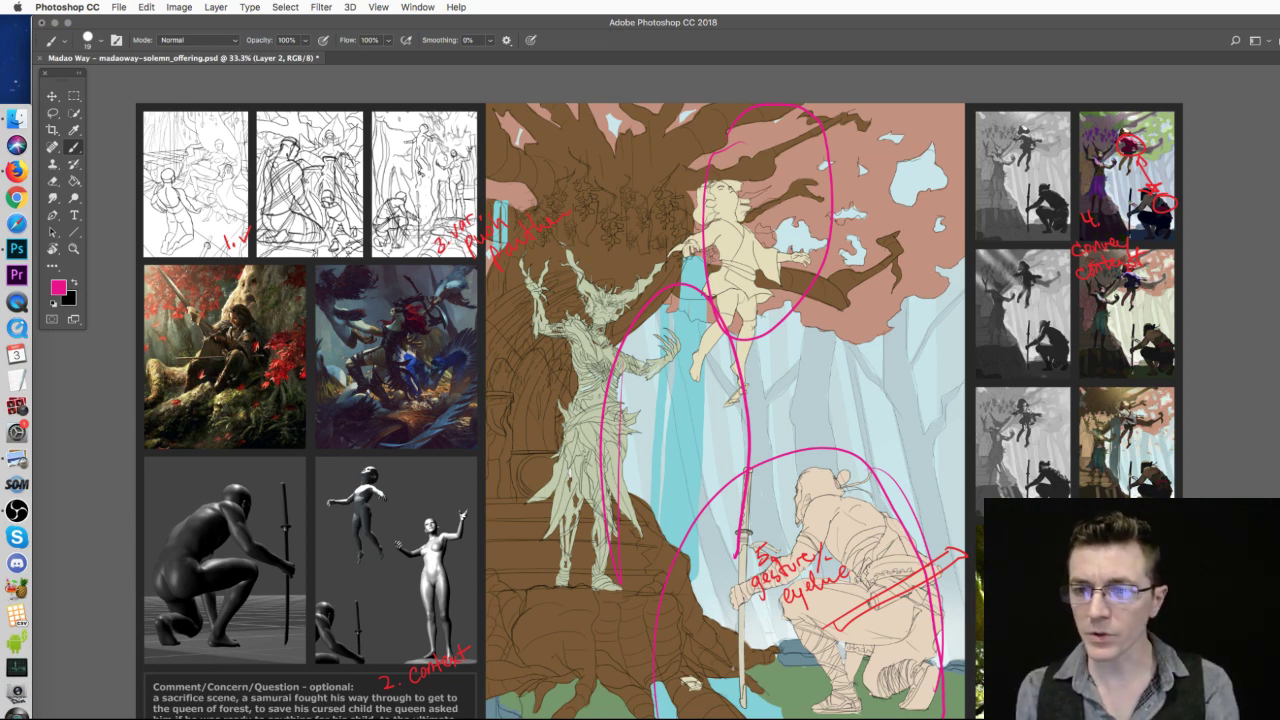
key(Delete)
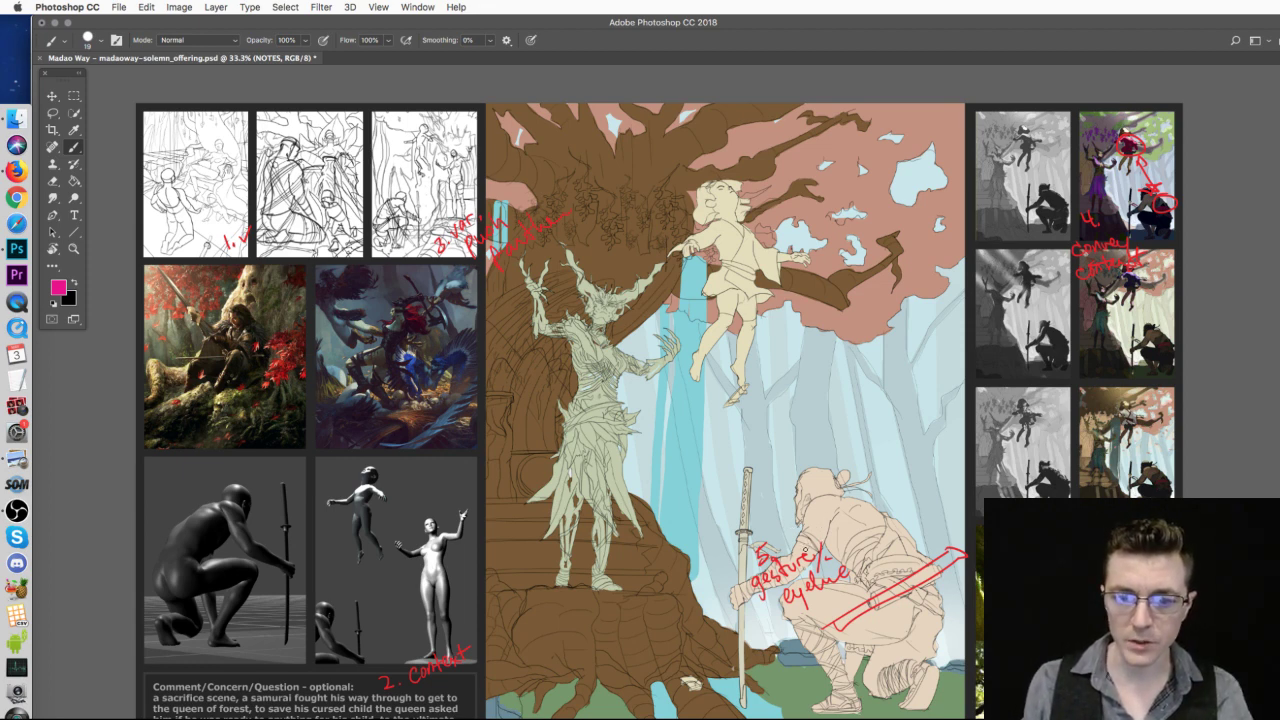
- Try magenta eyeline strokes from the samurai's head toward the forest queen and the floating child, plus a mark at his hands
mouse_move(790, 488)
mouse_down()
mouse_move(607, 358)
mouse_move(624, 391)
mouse_up()
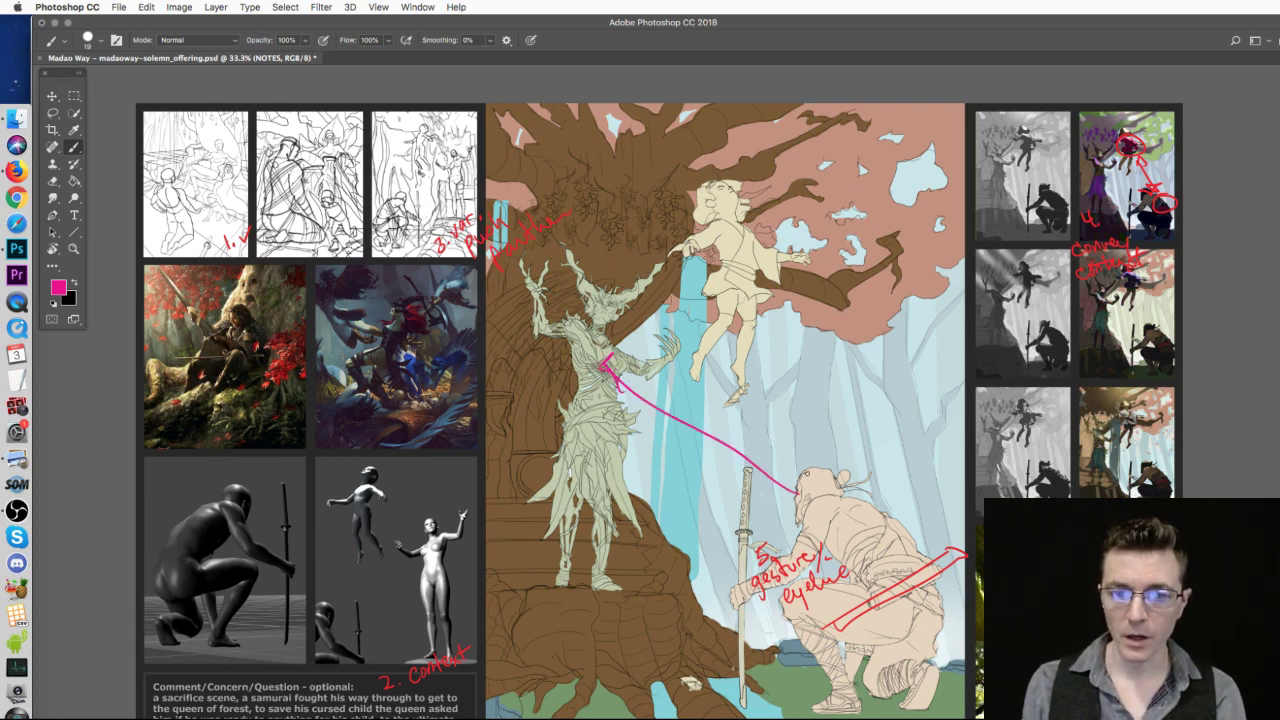
key(super+z)
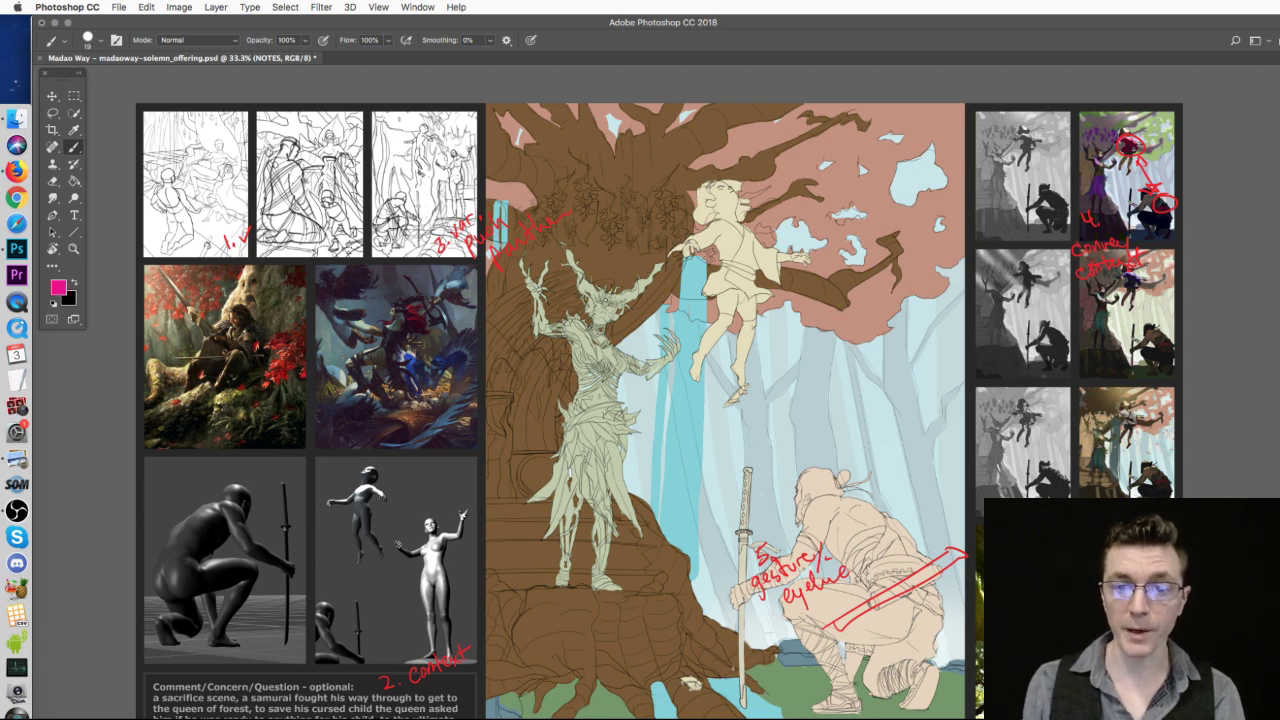
mouse_move(810, 481)
mouse_down()
mouse_move(724, 252)
mouse_move(745, 290)
mouse_up()
key(super+z)
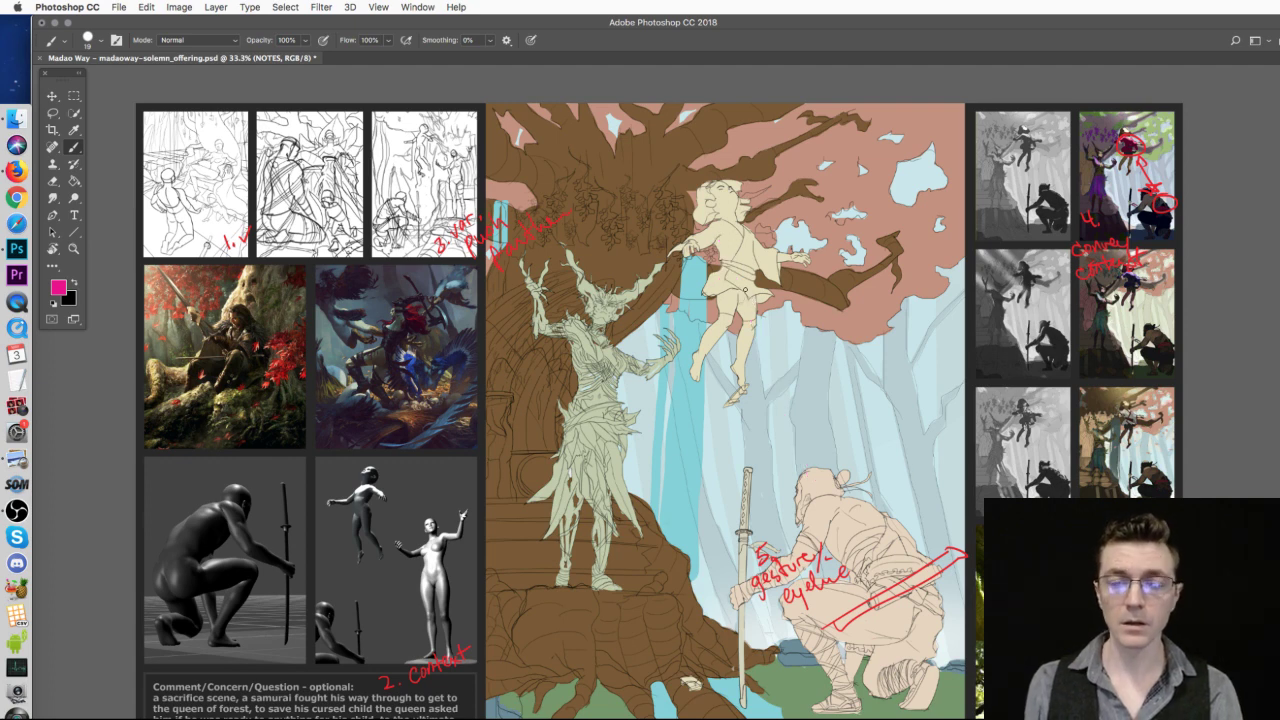
mouse_move(831, 492)
mouse_down()
mouse_move(786, 368)
mouse_move(742, 296)
mouse_move(782, 326)
mouse_up()
key(super+z)
mouse_move(786, 546)
mouse_down()
mouse_move(724, 566)
mouse_move(768, 572)
mouse_up()
key(super+z)
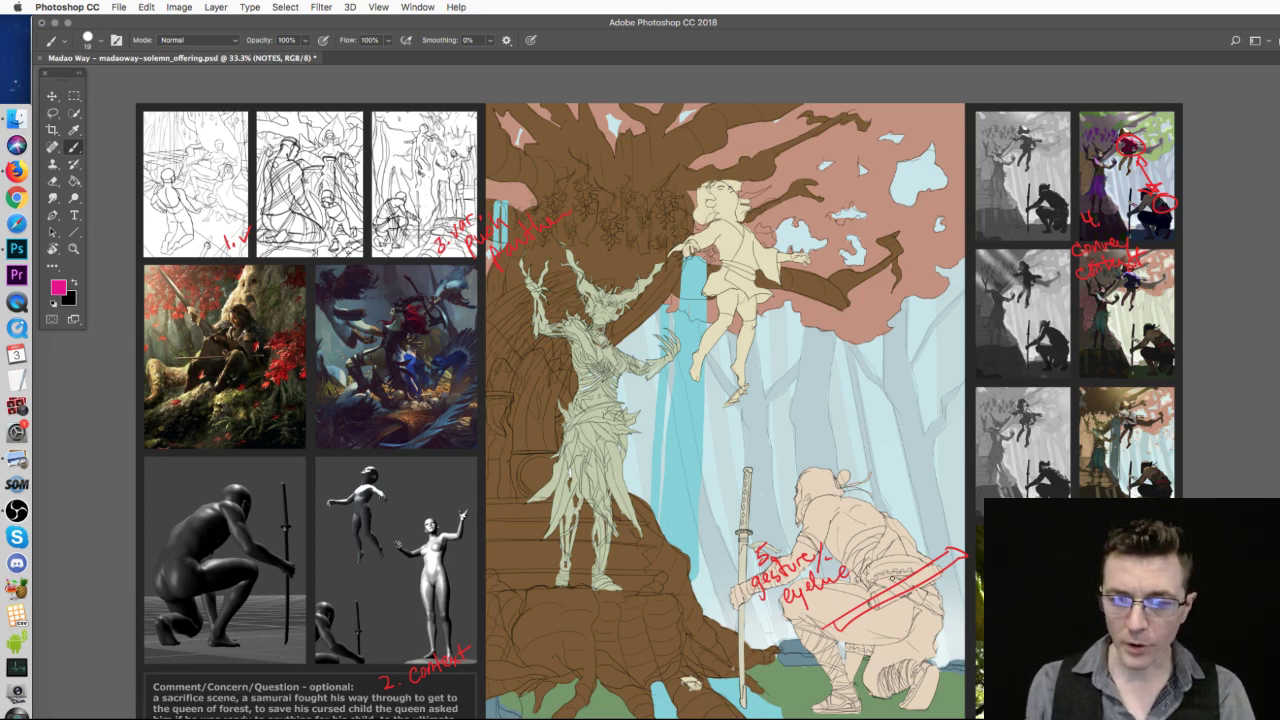
- Try two magenta lines sloping downward across the samurai's back on the NOTES layer
drag(851, 551, 983, 606)
drag(842, 550, 966, 632)
key(super+z)
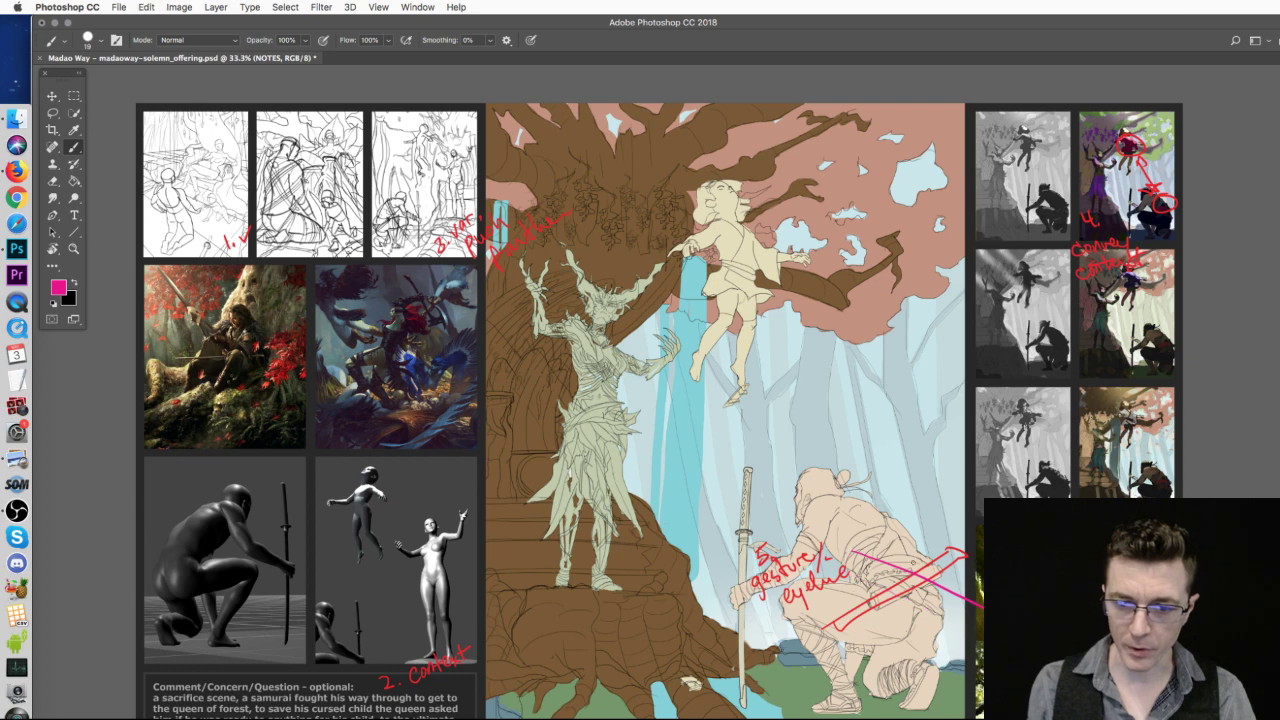
- Erase the trial magenta line and the long red arrow across the samurai's back from the NOTES layer
key(e)
drag(852, 546, 982, 604)
key(b)
key(e)
mouse_move(950, 556)
mouse_down()
mouse_move(850, 615)
mouse_move(950, 566)
mouse_move(926, 549)
mouse_up()
- Draw a magenta sword sheath sloping down across the samurai's back on Layer 2
key(b)
key(alt+bracketleft)
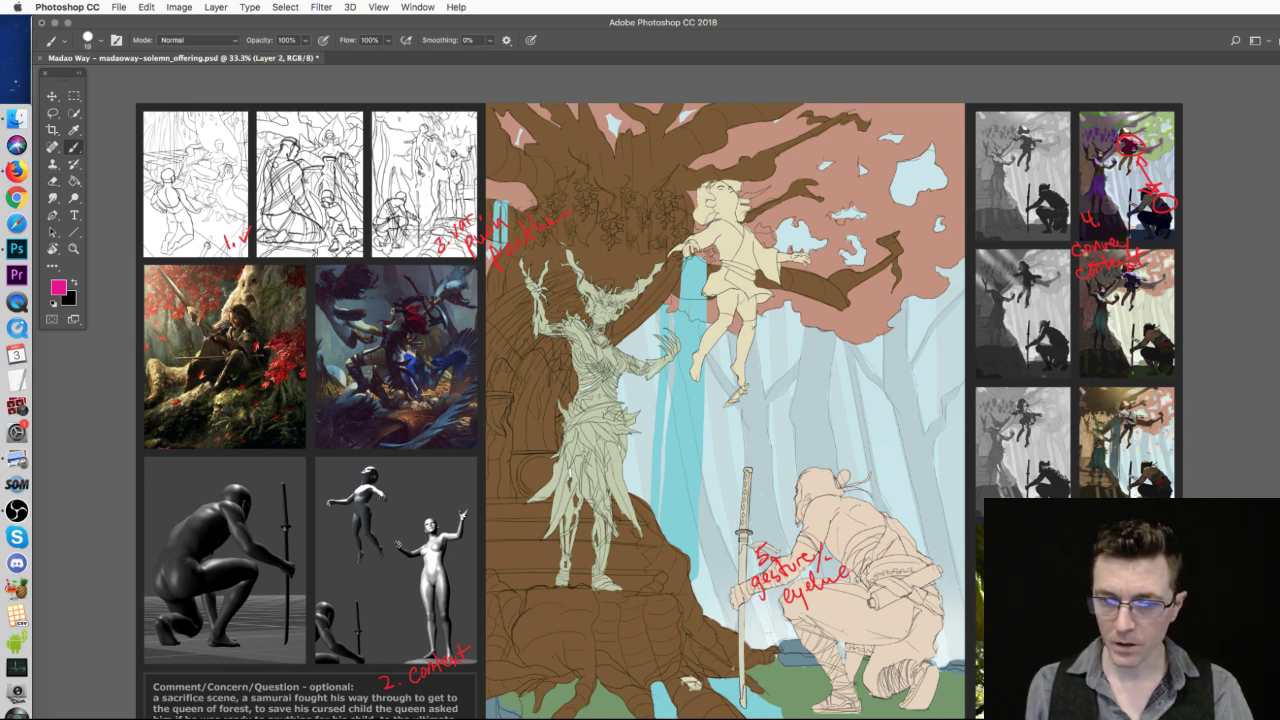
drag(832, 546, 968, 590)
mouse_move(840, 543)
mouse_down()
mouse_move(927, 581)
mouse_move(964, 604)
mouse_up()
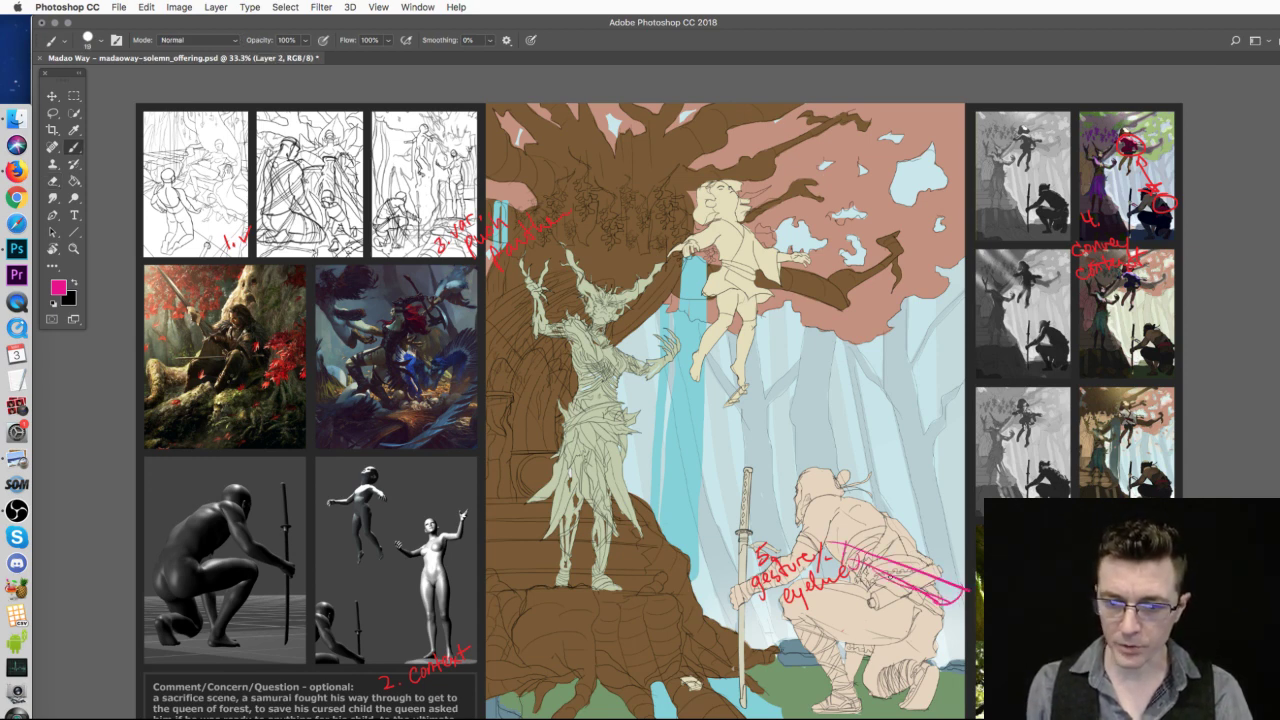
drag(922, 562, 928, 596)
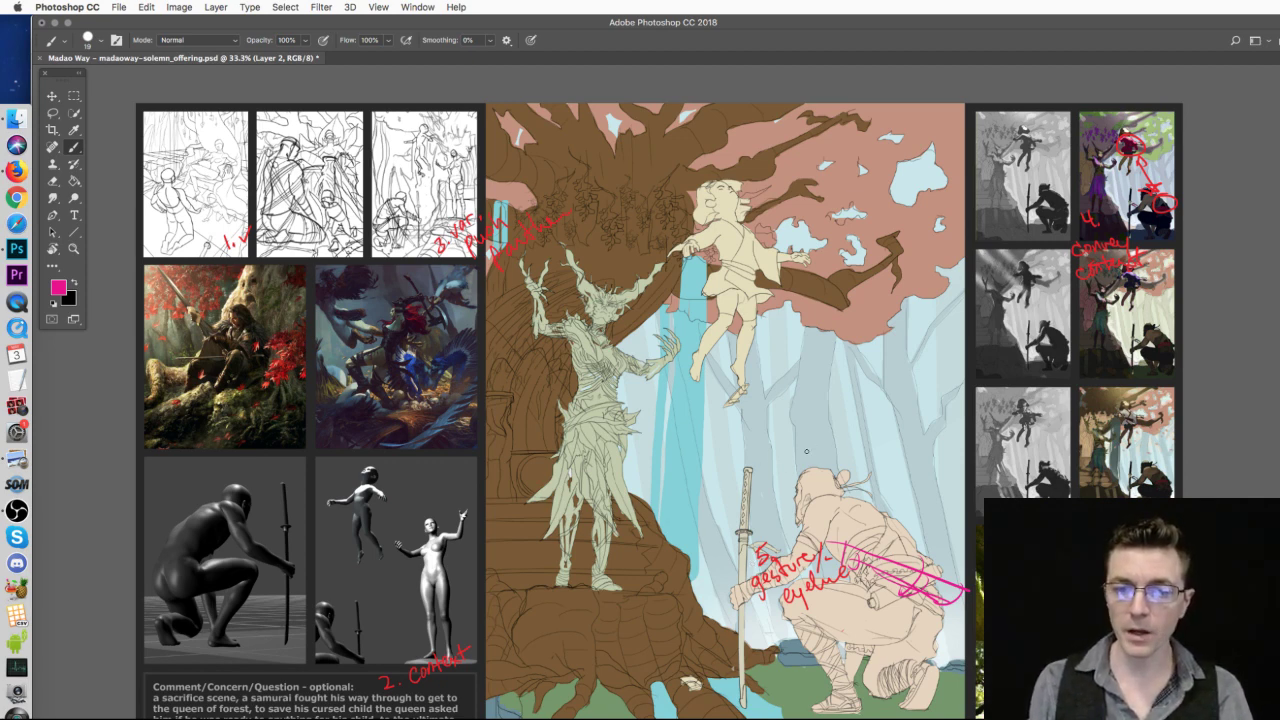
- Outline the samurai's head and topknot with magenta curves and add jagged spikes above them
drag(827, 462, 810, 504)
mouse_move(845, 462)
mouse_down()
mouse_move(838, 486)
mouse_move(826, 462)
mouse_move(860, 494)
mouse_move(866, 466)
mouse_move(820, 476)
mouse_move(824, 494)
mouse_move(858, 464)
mouse_move(864, 498)
mouse_move(838, 460)
mouse_up()
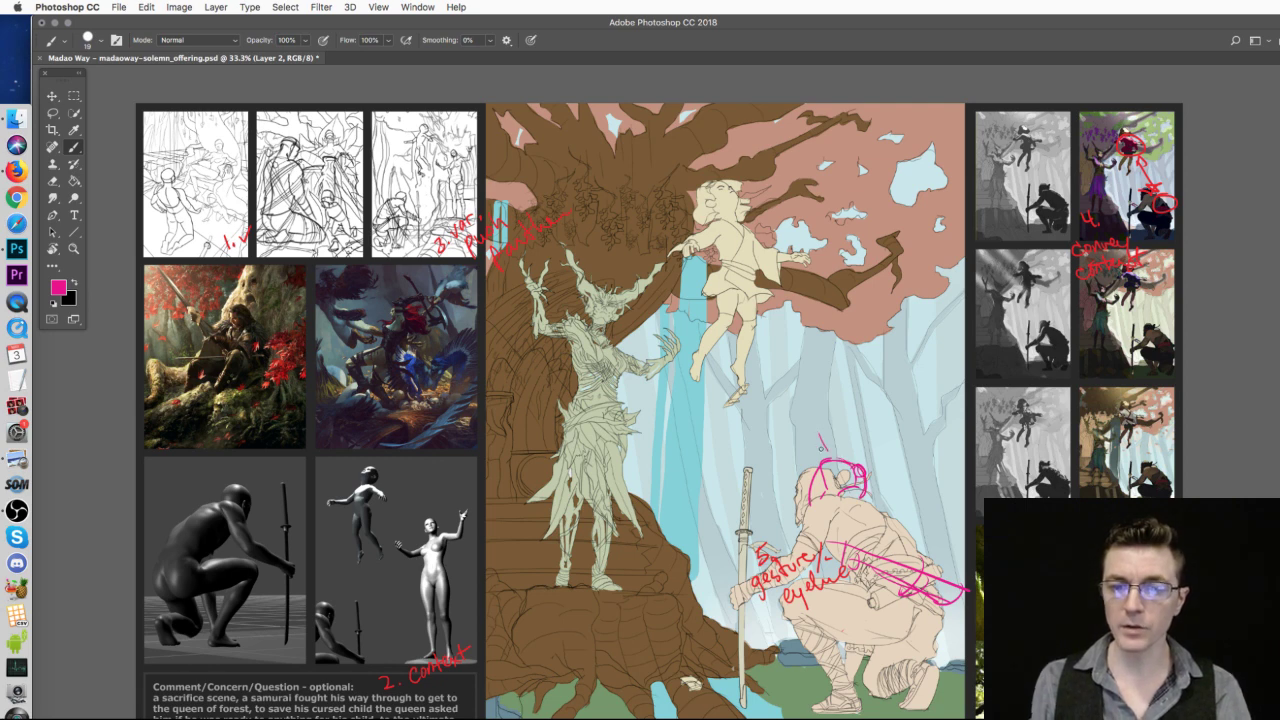
mouse_move(812, 426)
mouse_down()
mouse_move(844, 415)
mouse_move(856, 462)
mouse_up()
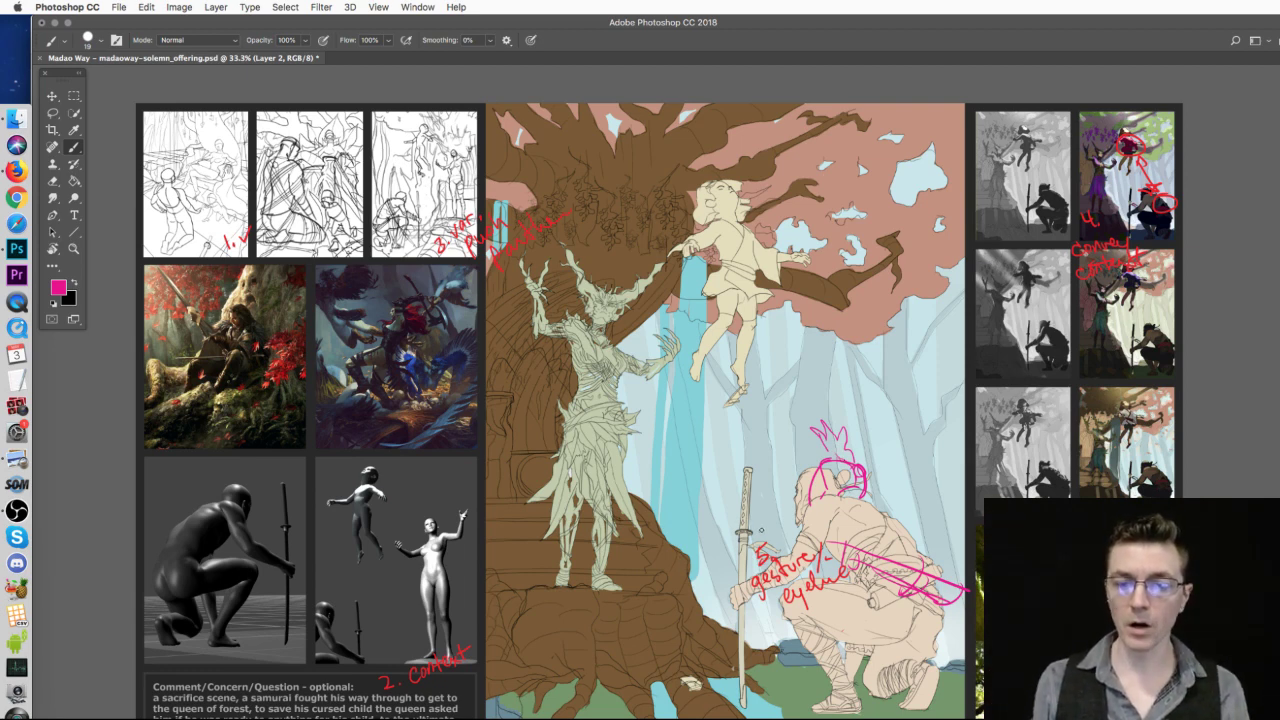
- Add short magenta strokes at the samurai's sword hand and draw a long magenta arrow from his face to the queen's hips
mouse_move(746, 562)
mouse_down()
mouse_move(762, 566)
mouse_move(732, 574)
mouse_move(748, 596)
mouse_up()
drag(748, 596, 782, 588)
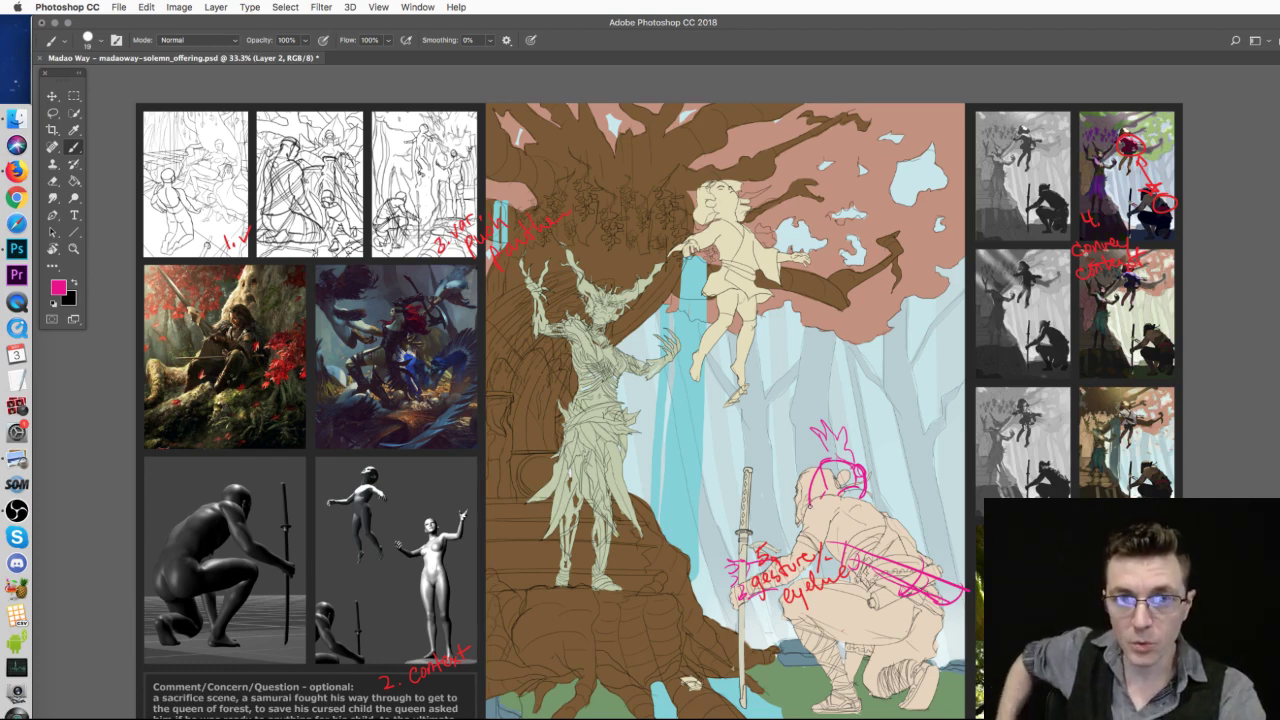
drag(808, 514, 624, 440)
drag(636, 428, 622, 436)
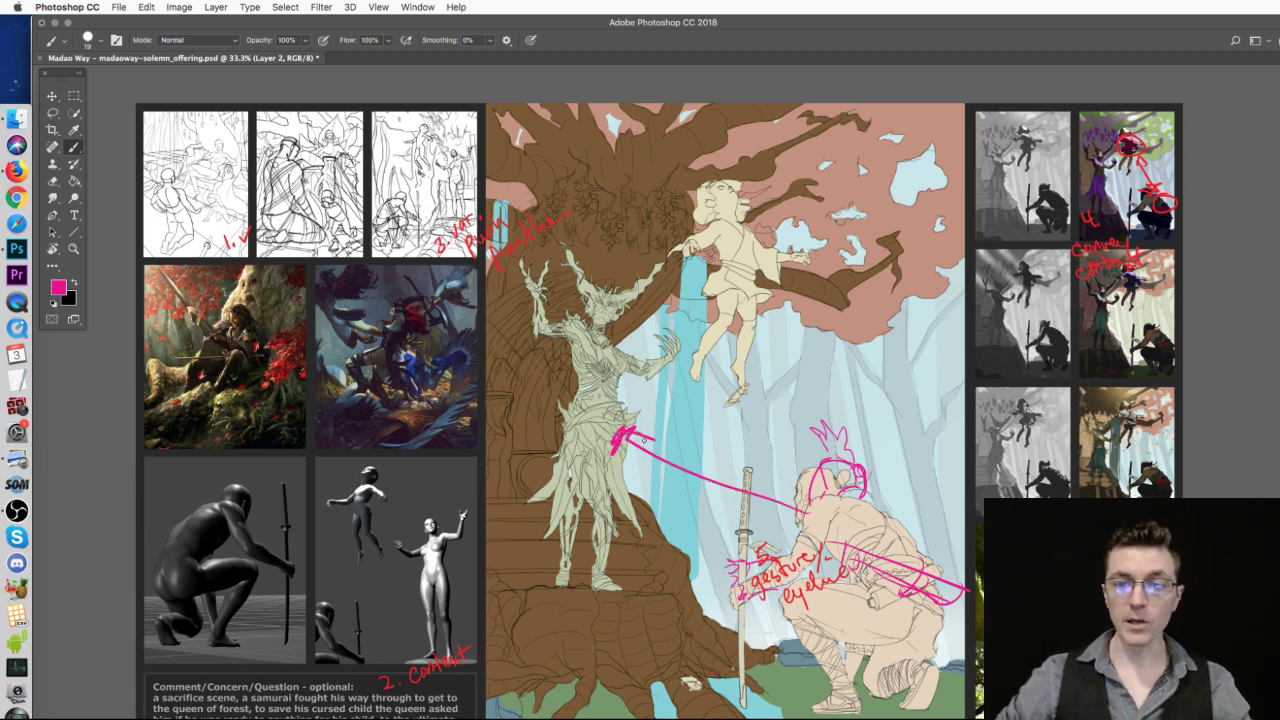
- Draw a curved magenta arrow from the queen's hip up to the floating child
mouse_move(812, 508)
mouse_down()
mouse_move(692, 414)
mouse_move(596, 392)
mouse_move(620, 404)
mouse_up()
key(ctrl+z)
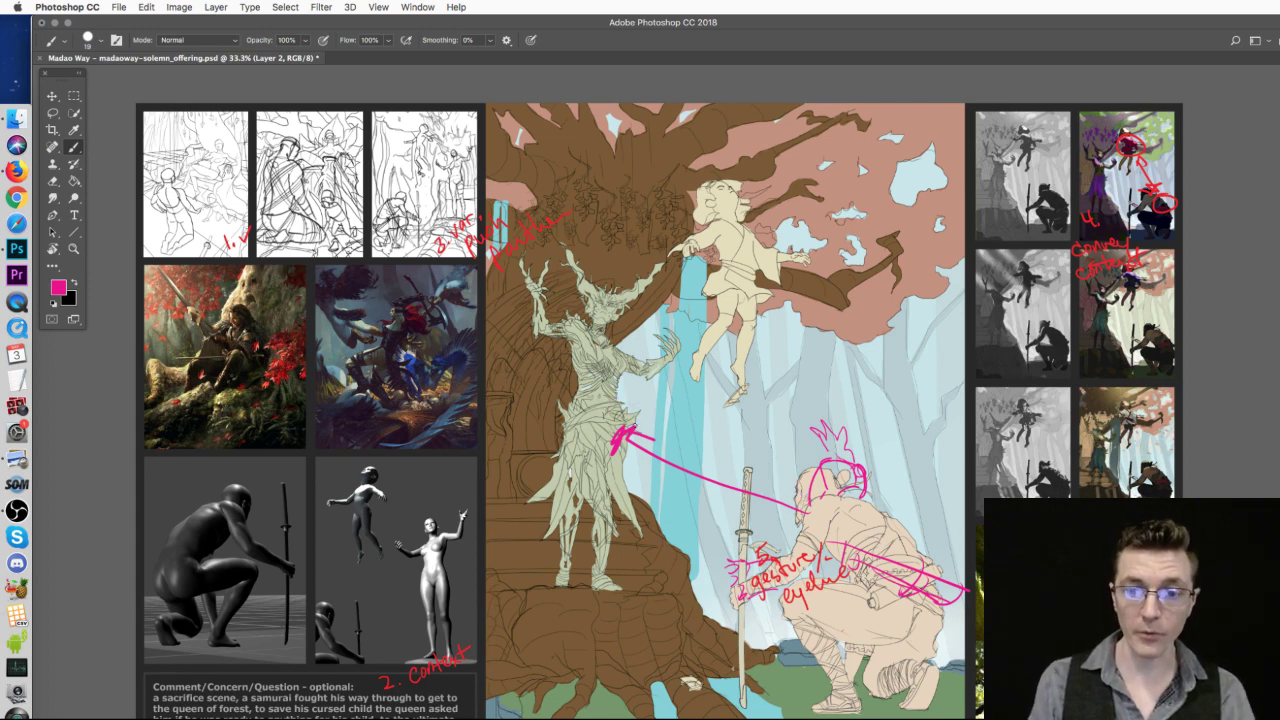
mouse_move(612, 412)
mouse_down()
mouse_move(706, 320)
mouse_move(704, 346)
mouse_up()
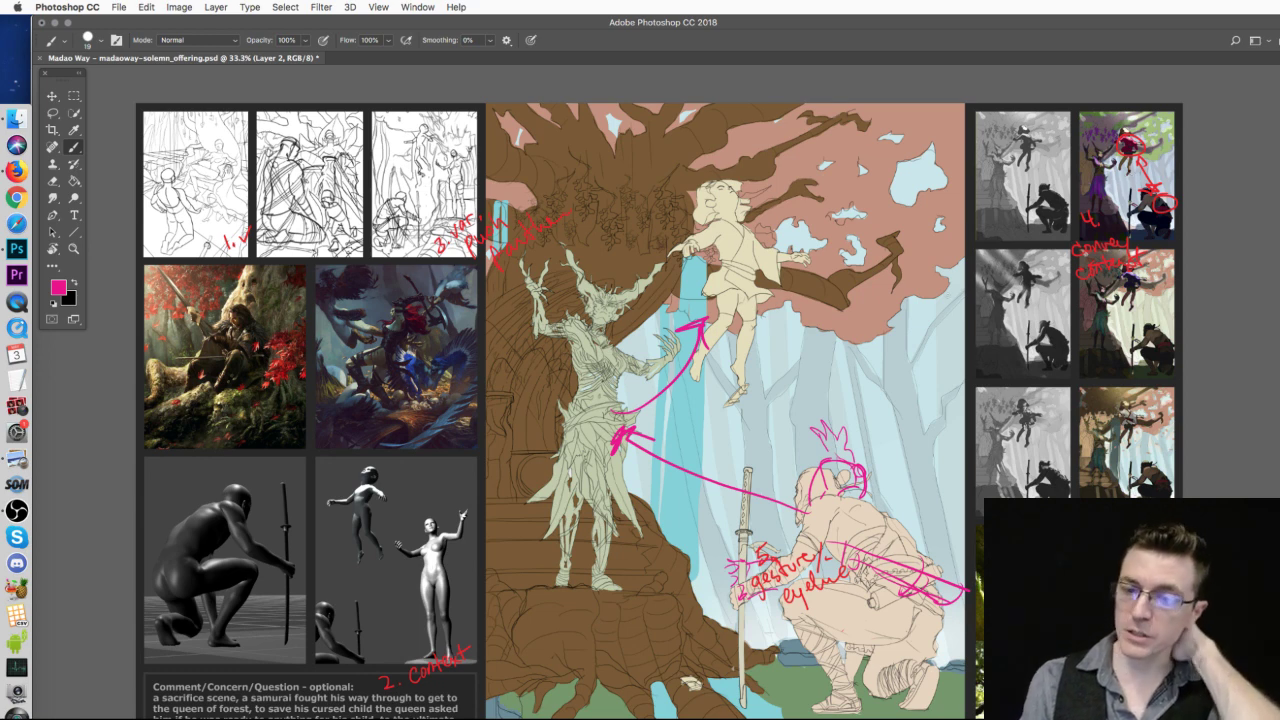
drag(763, 320, 850, 463)
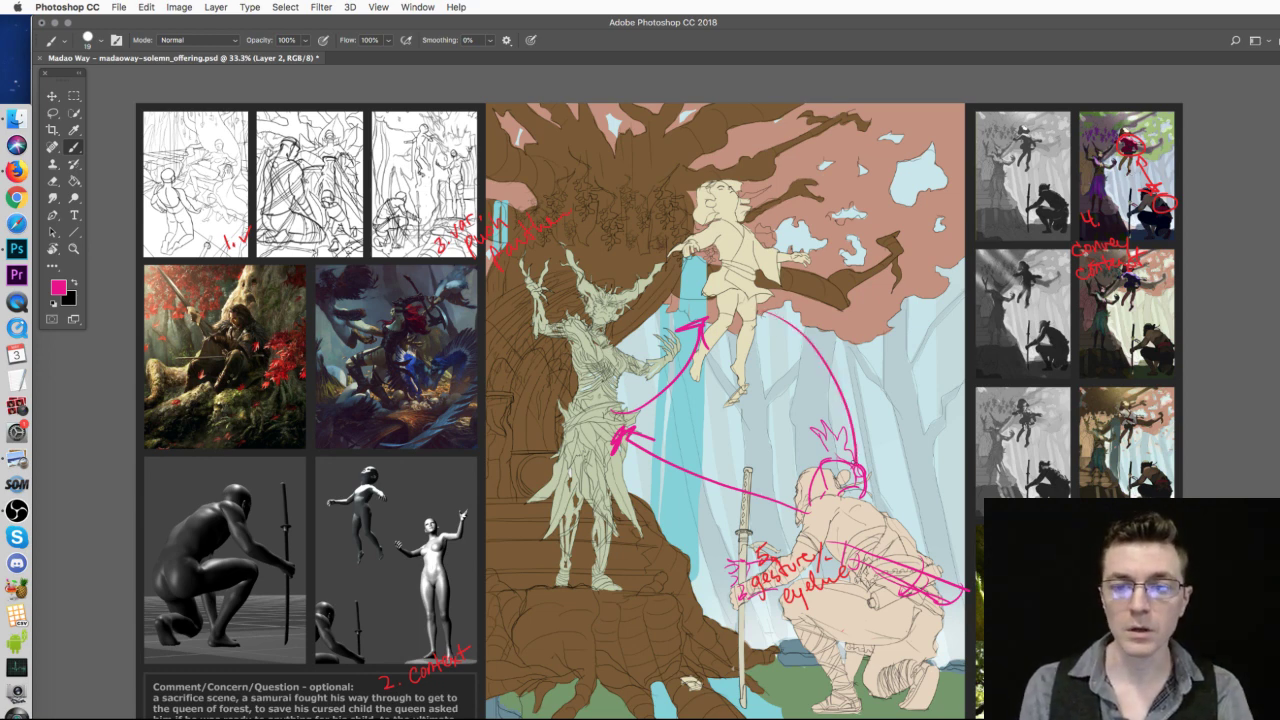
key(super+z)
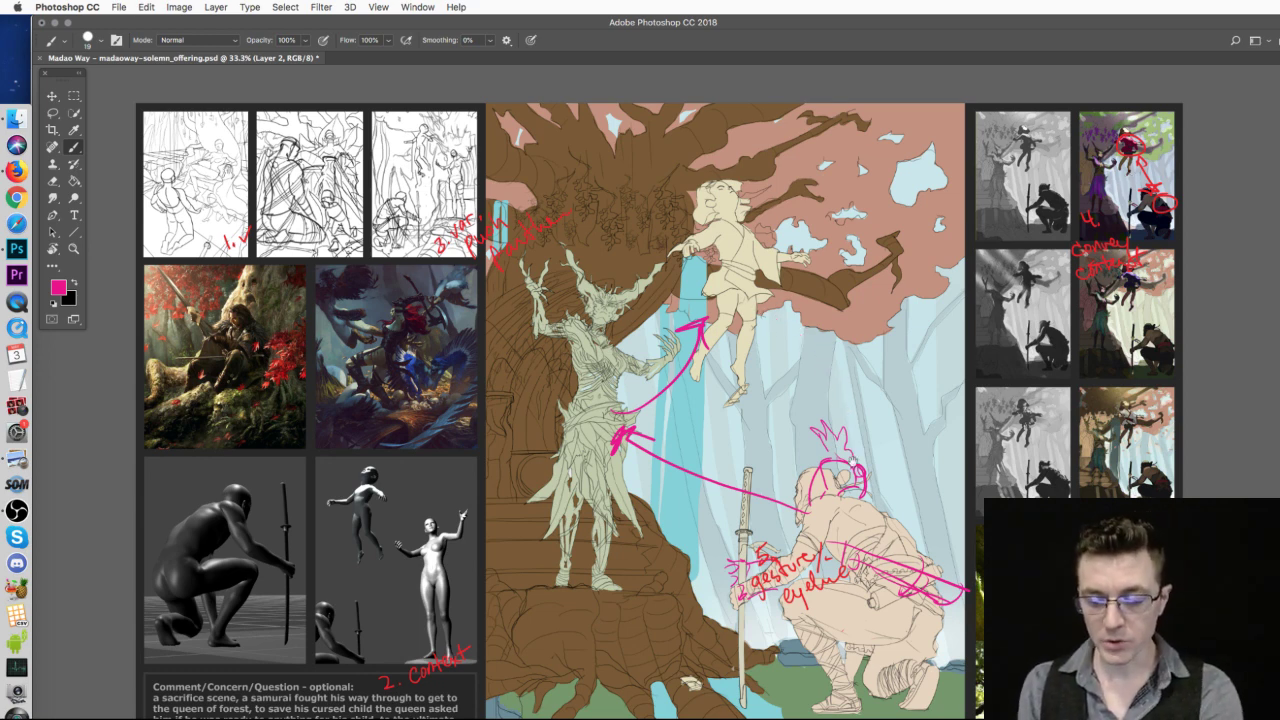
- Draw a curving magenta gesture stroke down the floating child's torso on Layer 2
key(super+equal)
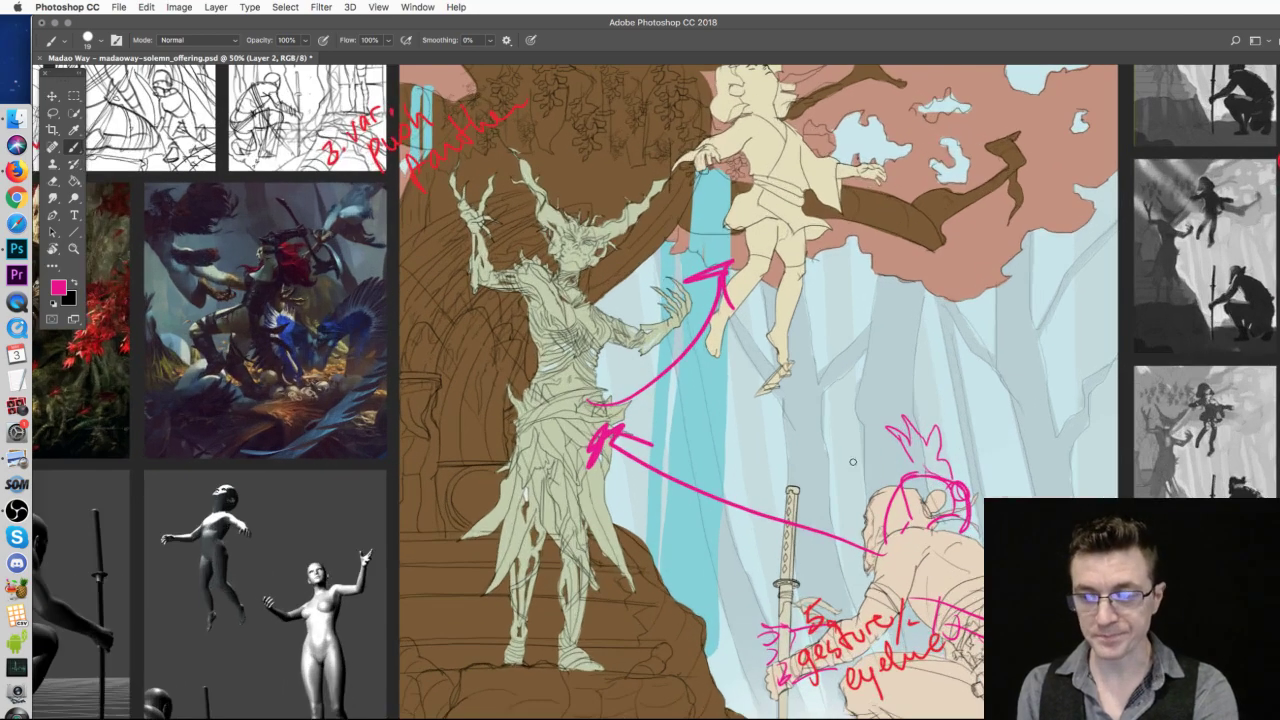
scroll(797, 420, right, 10)
scroll(797, 420, up, 3)
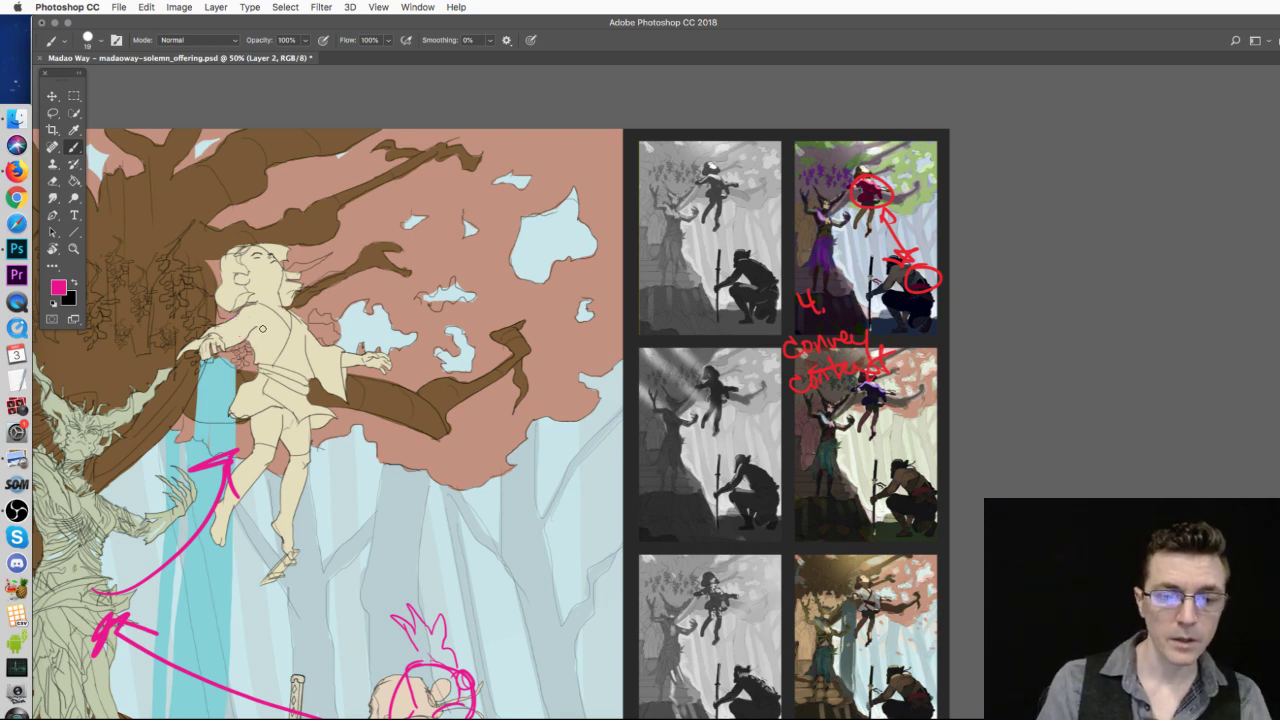
mouse_move(248, 322)
mouse_down()
mouse_move(289, 364)
mouse_move(272, 380)
mouse_move(303, 410)
mouse_up()
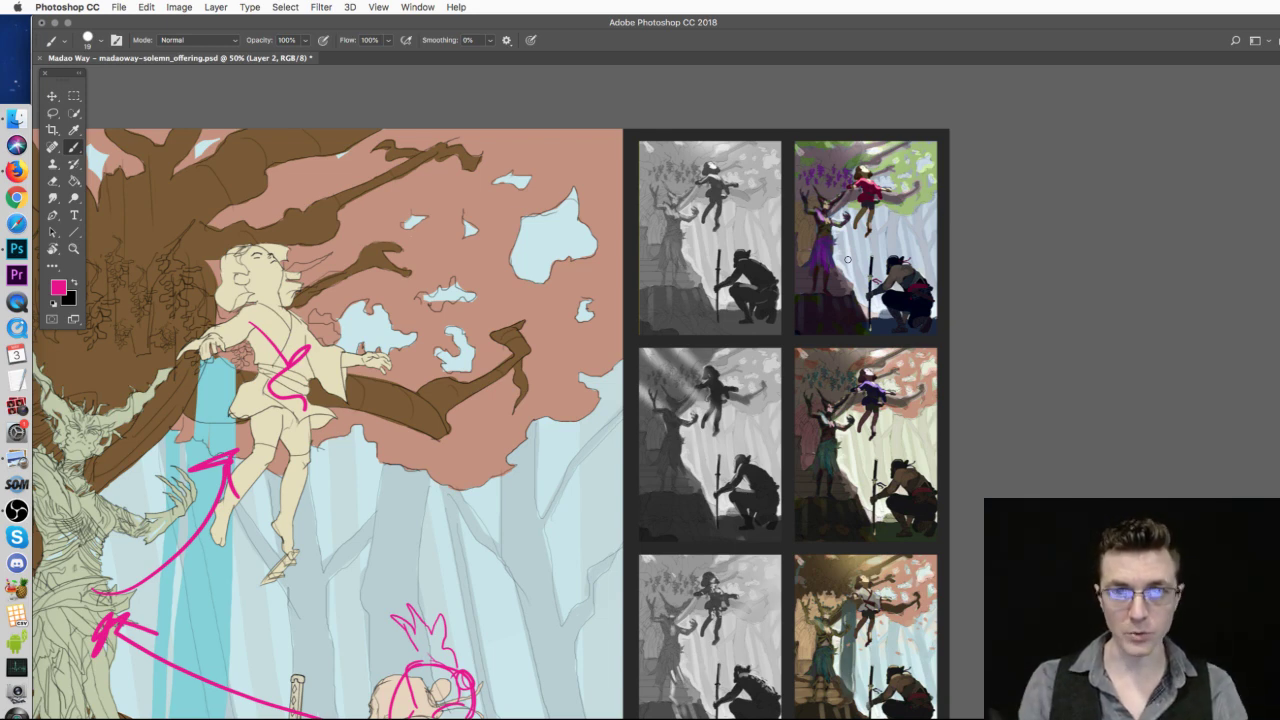
- Compare the dark reference painting of the staff-bearing figure with the queen and samurai line art
key(super+minus)
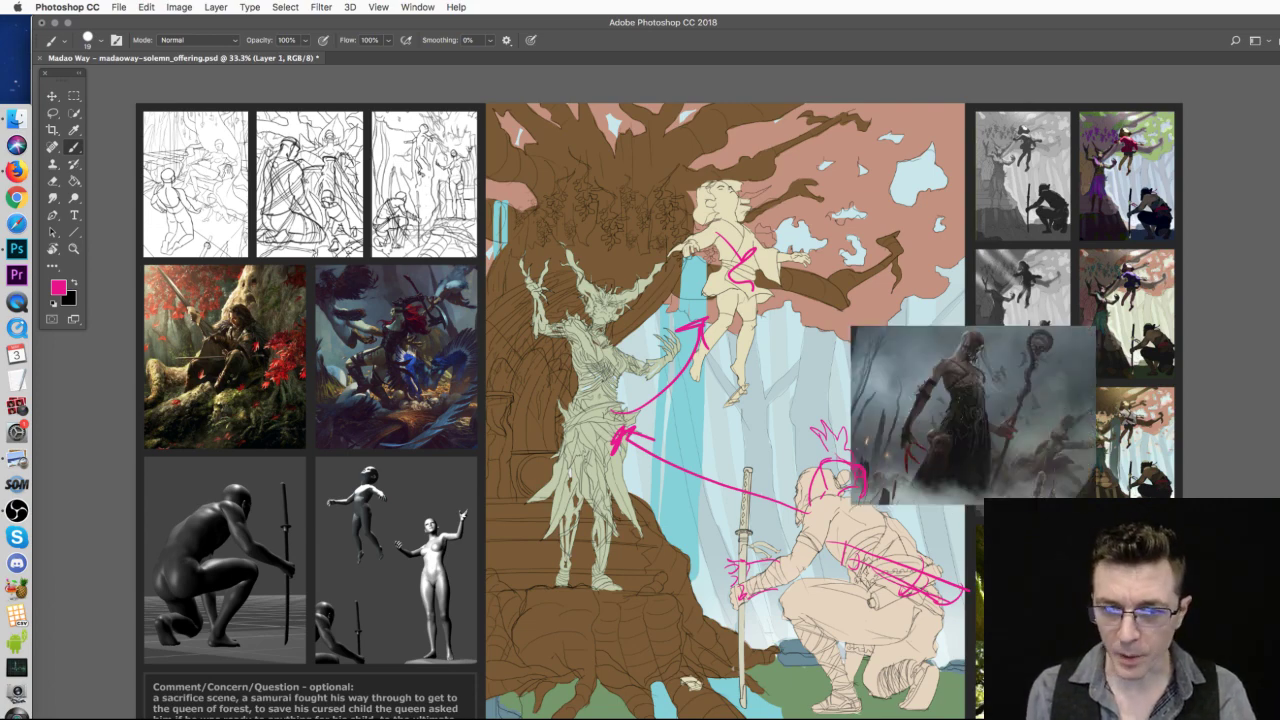
key(super+equal)
key(super+equal)
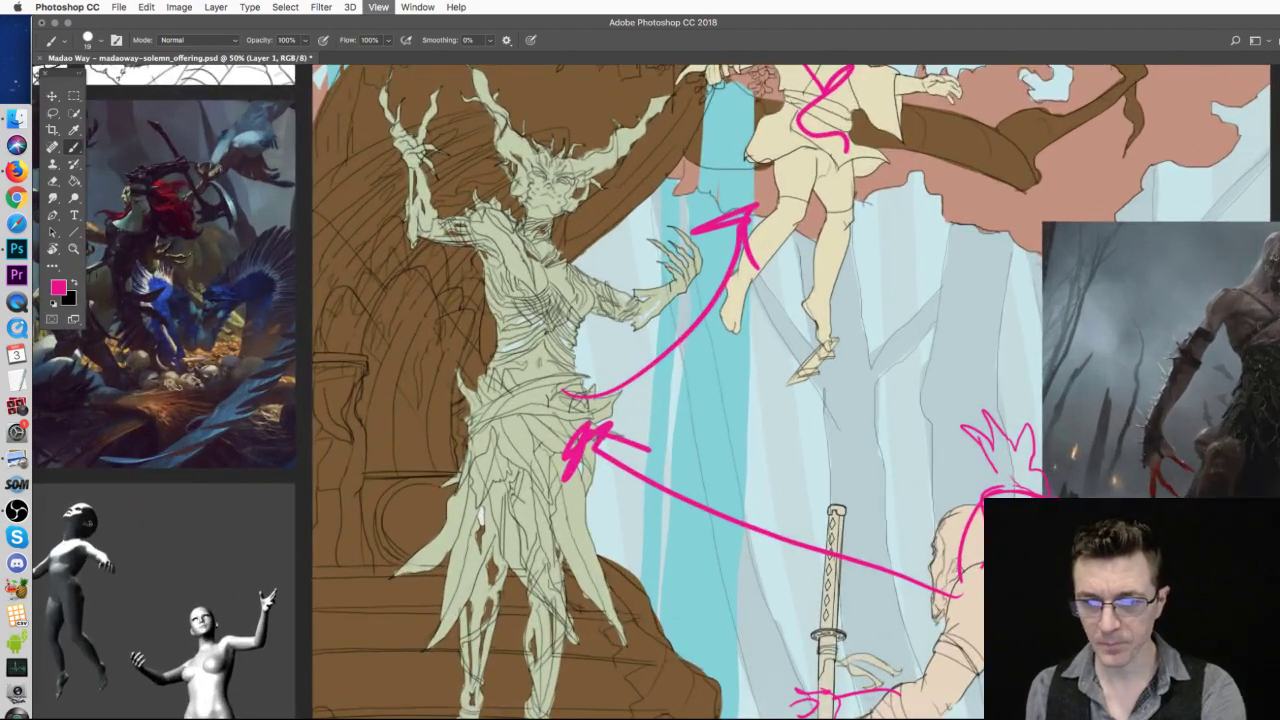
drag(936, 435, 576, 405)
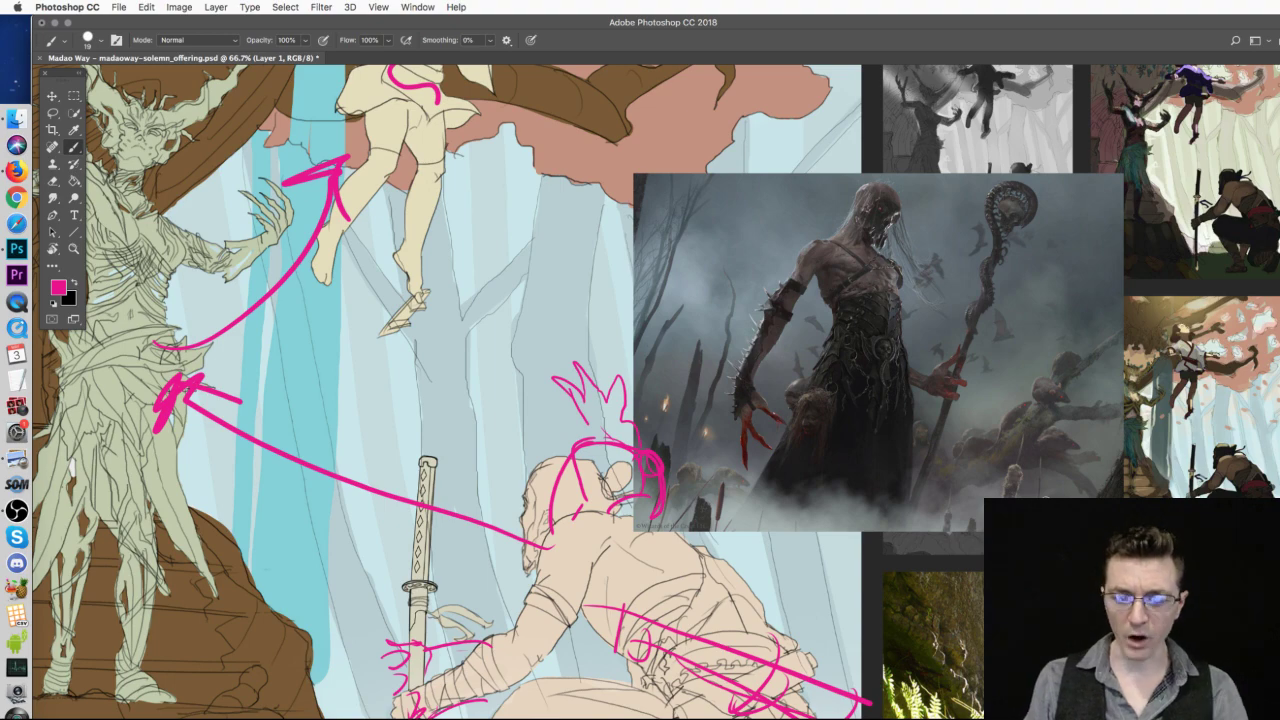
key(super+minus)
key(super+minus)
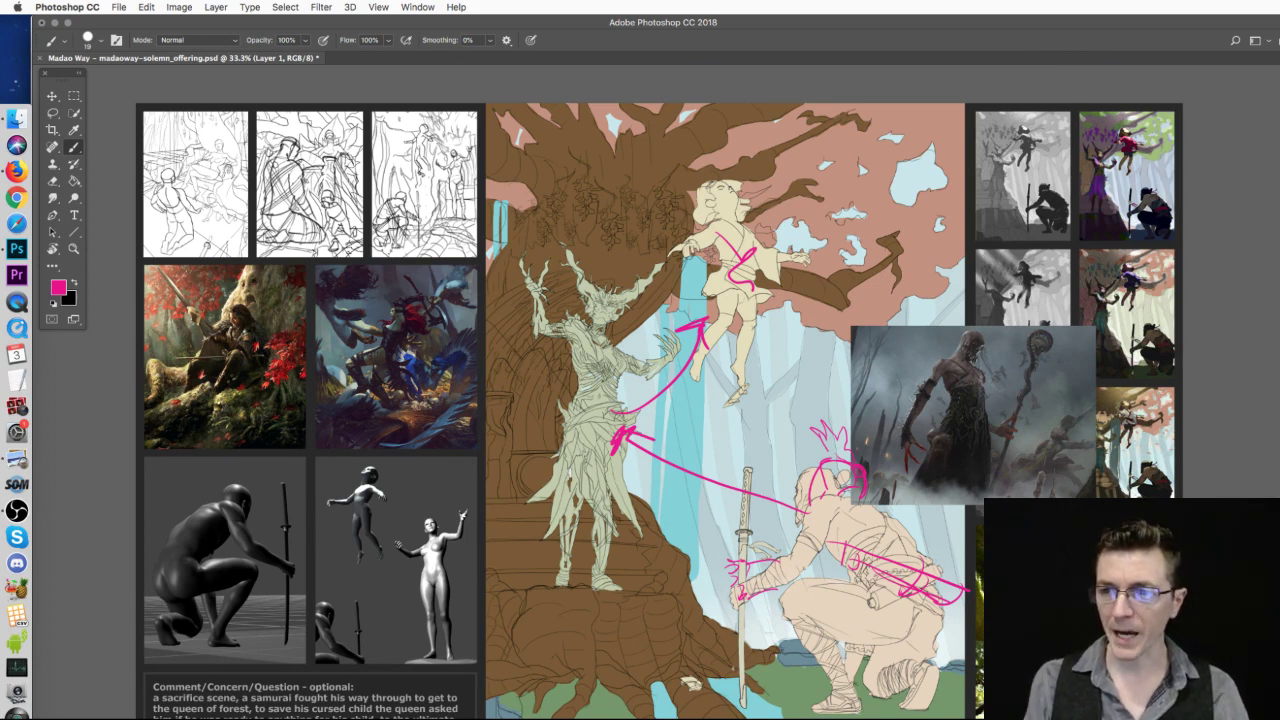
- Add magenta gesture lines along the samurai's sword arm and back and across the floating child's torso on Layer 2
mouse_move(950, 563)
mouse_down()
mouse_move(772, 578)
mouse_move(698, 600)
mouse_up()
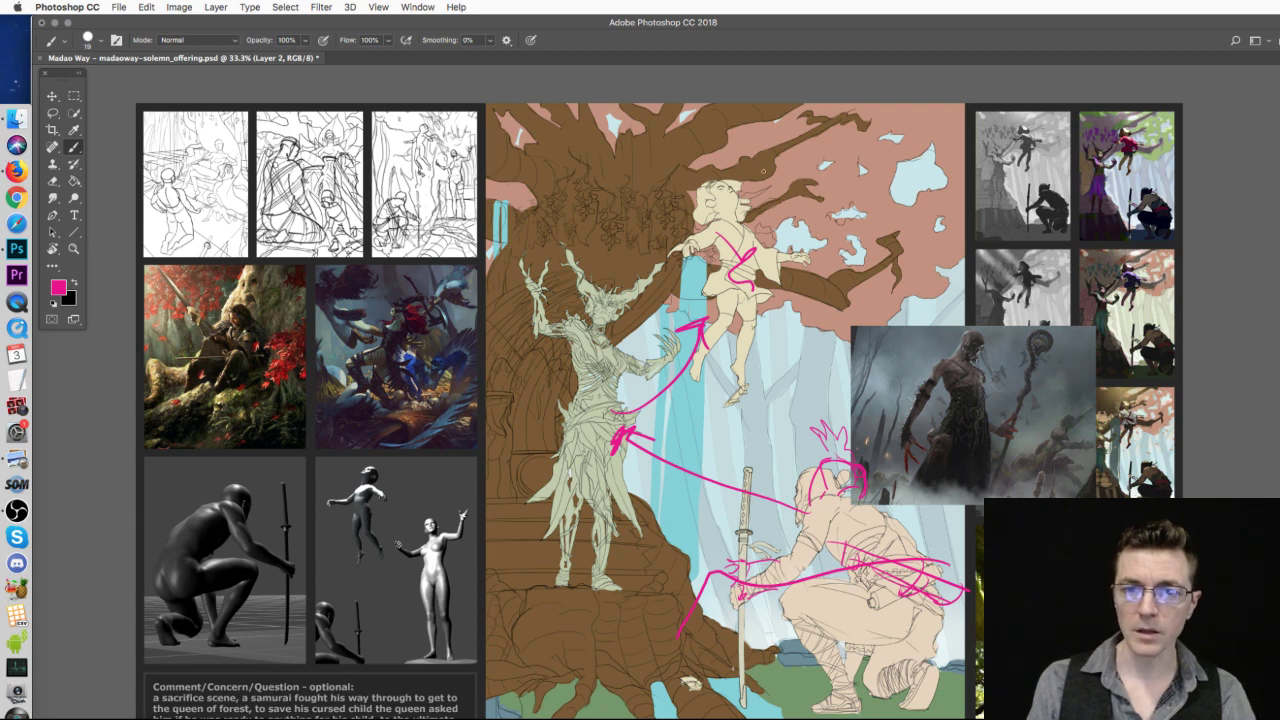
drag(770, 214, 754, 238)
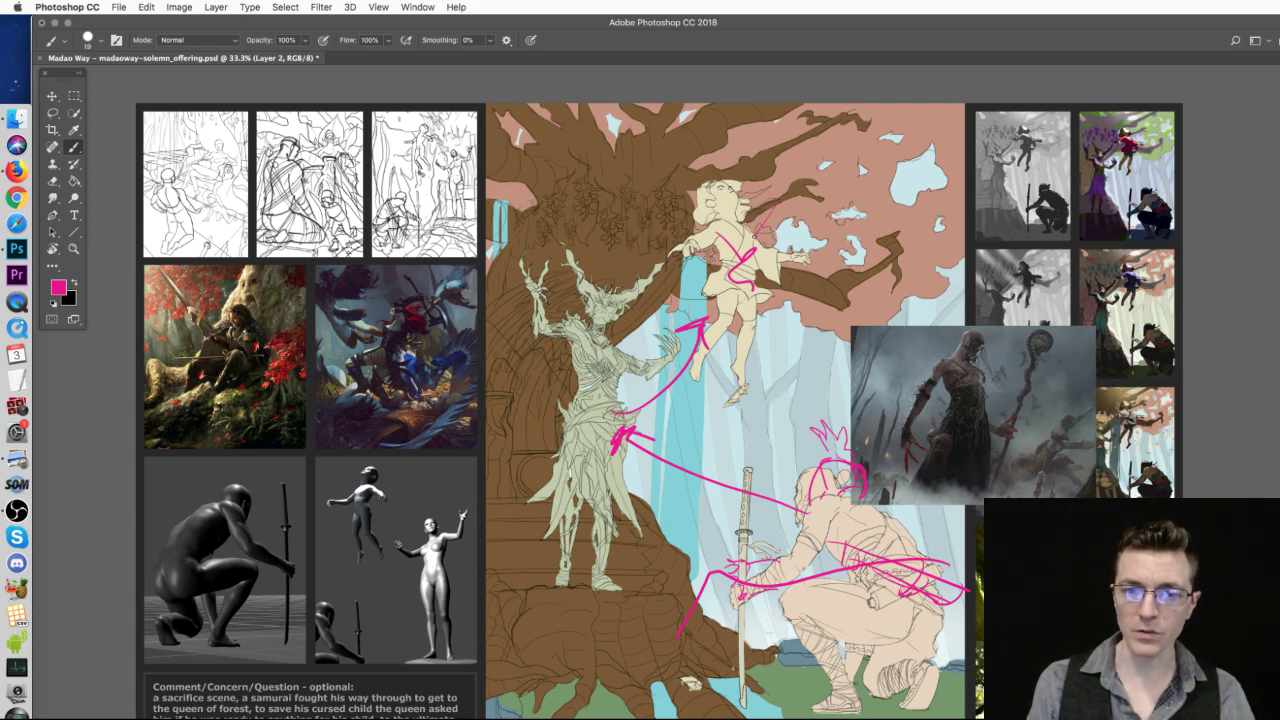
drag(690, 286, 708, 320)
mouse_move(755, 222)
mouse_down()
mouse_move(716, 262)
mouse_move(780, 312)
mouse_up()
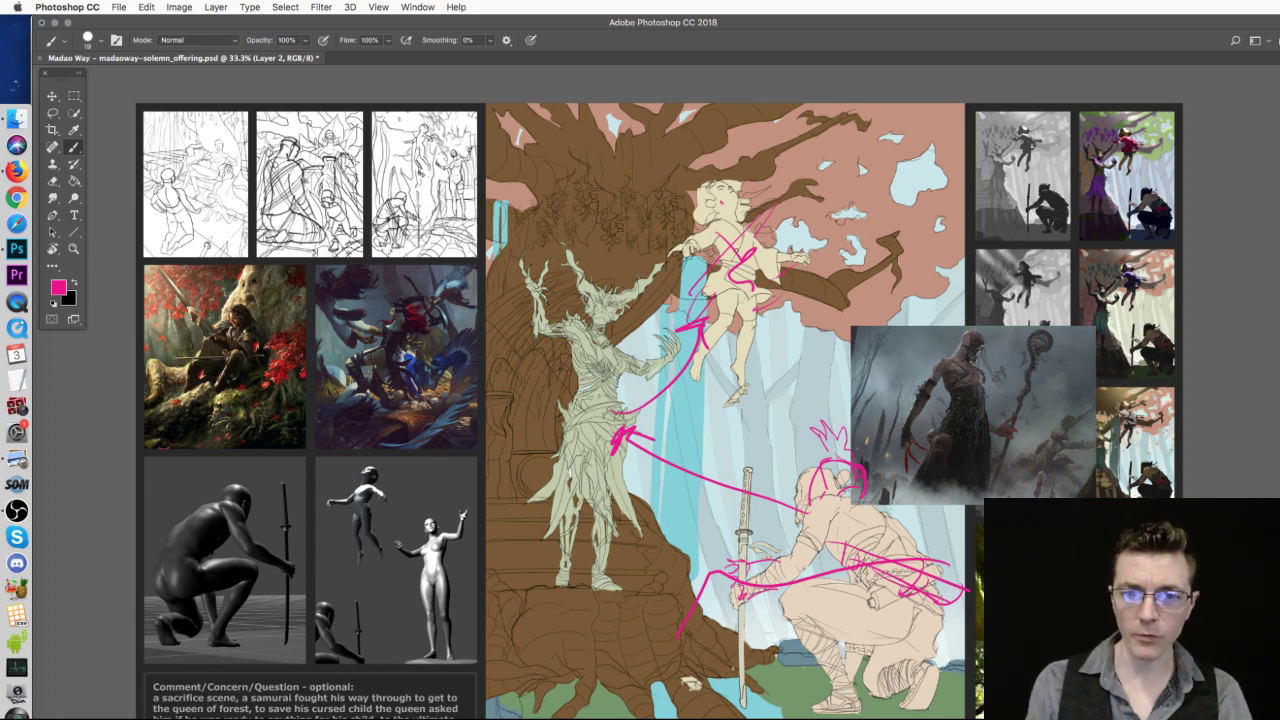
drag(836, 496, 887, 598)
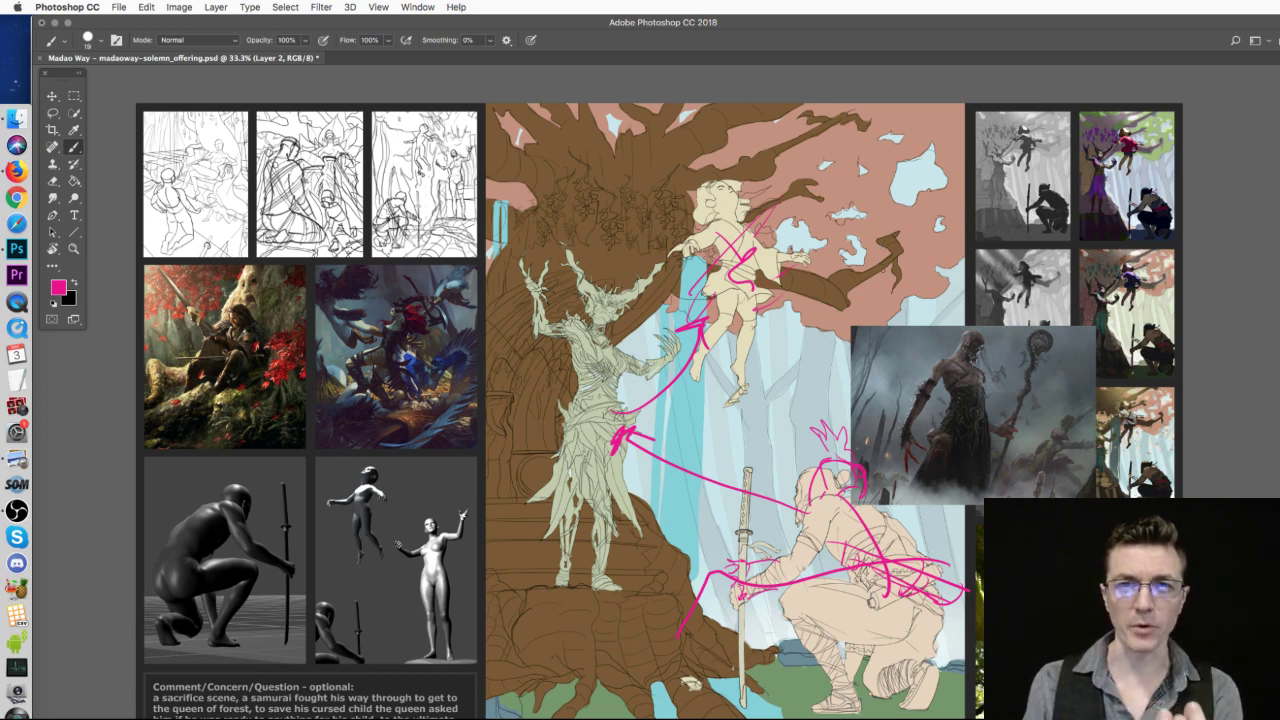
- Scatter small magenta petal shapes through the air around the child, the queen and the samurai
drag(830, 366, 829, 368)
drag(799, 430, 798, 432)
drag(678, 413, 678, 418)
mouse_move(938, 516)
mouse_down()
mouse_move(934, 530)
mouse_move(940, 520)
mouse_up()
drag(930, 306, 928, 318)
drag(808, 344, 808, 350)
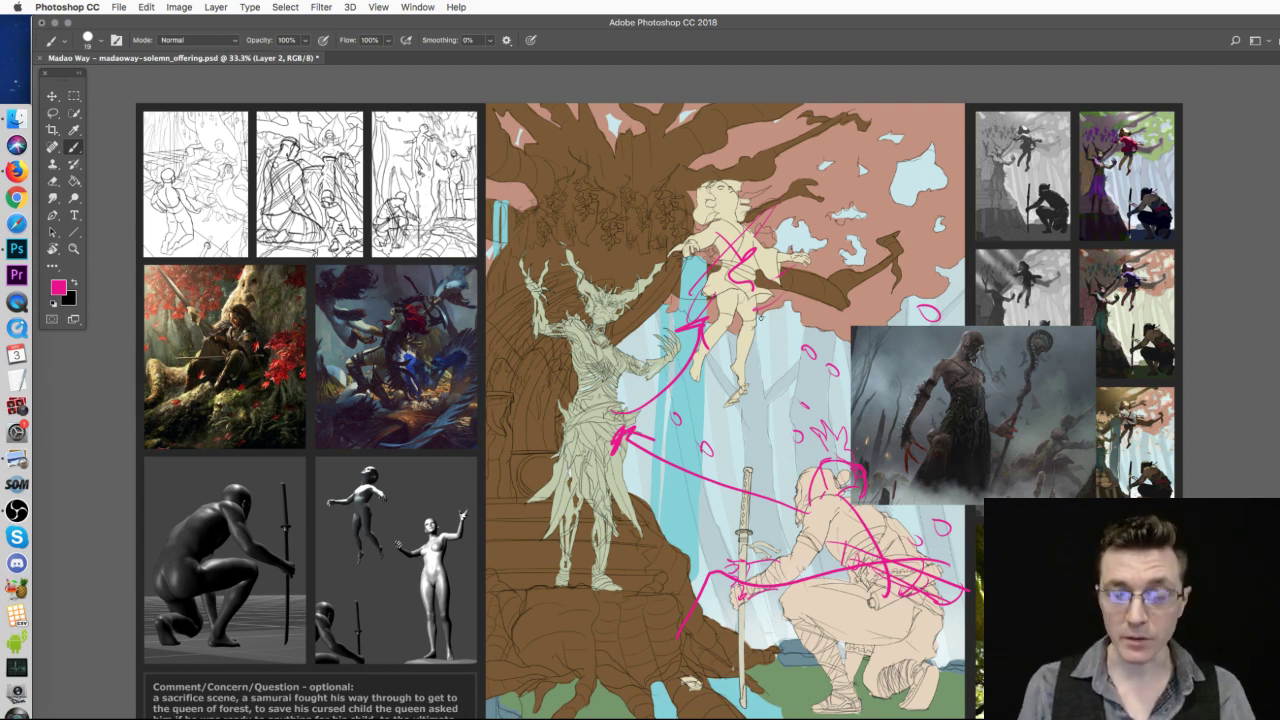
- Clear all the magenta markup from Layer 2 and drop the selection
key(super+a)
key(Delete)
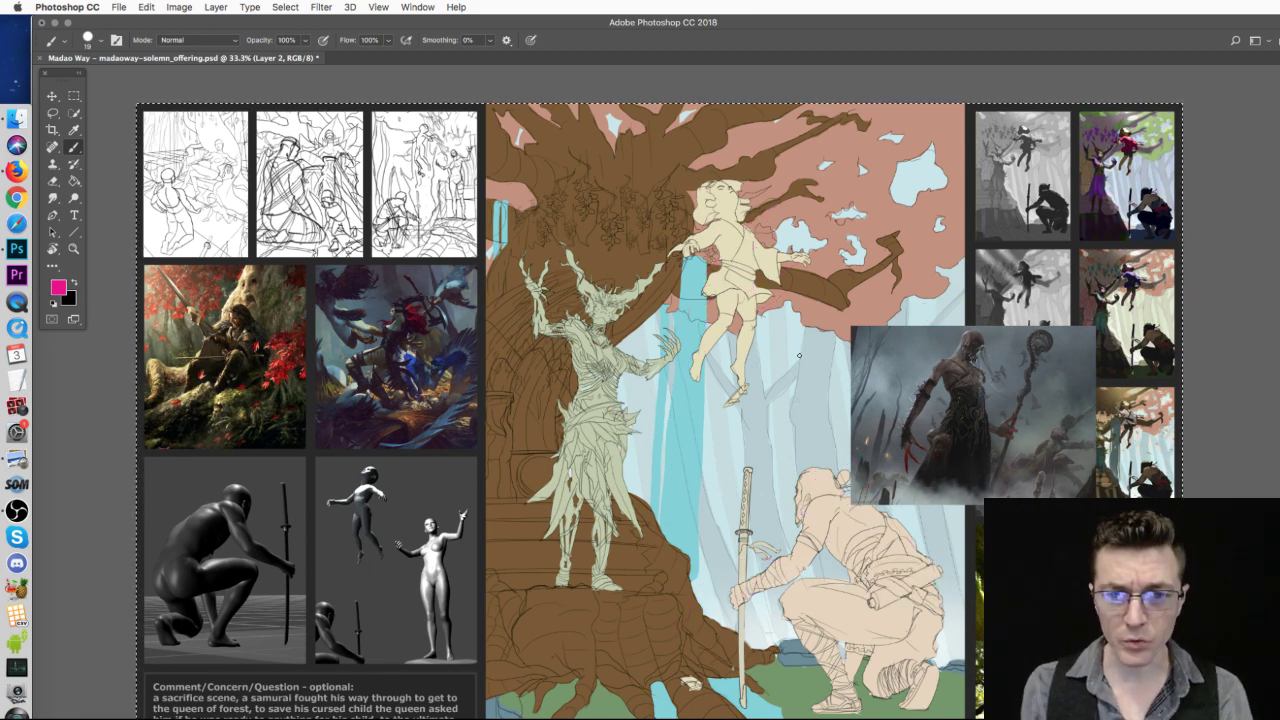
key(super+d)
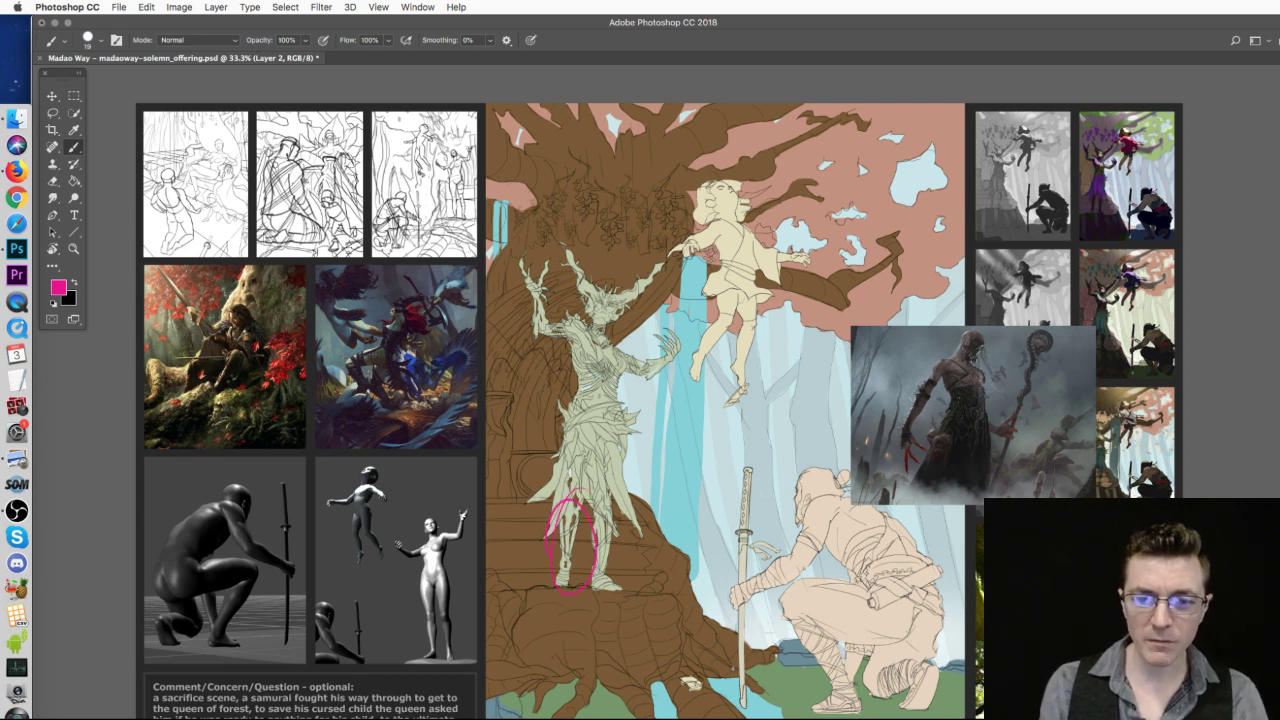
- Sketch flowing magenta root-like curves over the queen's skirt and legs, trailing out onto the tree base
mouse_move(505, 575)
mouse_down()
mouse_move(610, 442)
mouse_move(595, 508)
mouse_up()
mouse_move(605, 448)
mouse_down()
mouse_move(592, 530)
mouse_move(594, 434)
mouse_move(576, 504)
mouse_move(625, 572)
mouse_up()
drag(552, 524, 588, 426)
drag(545, 498, 590, 418)
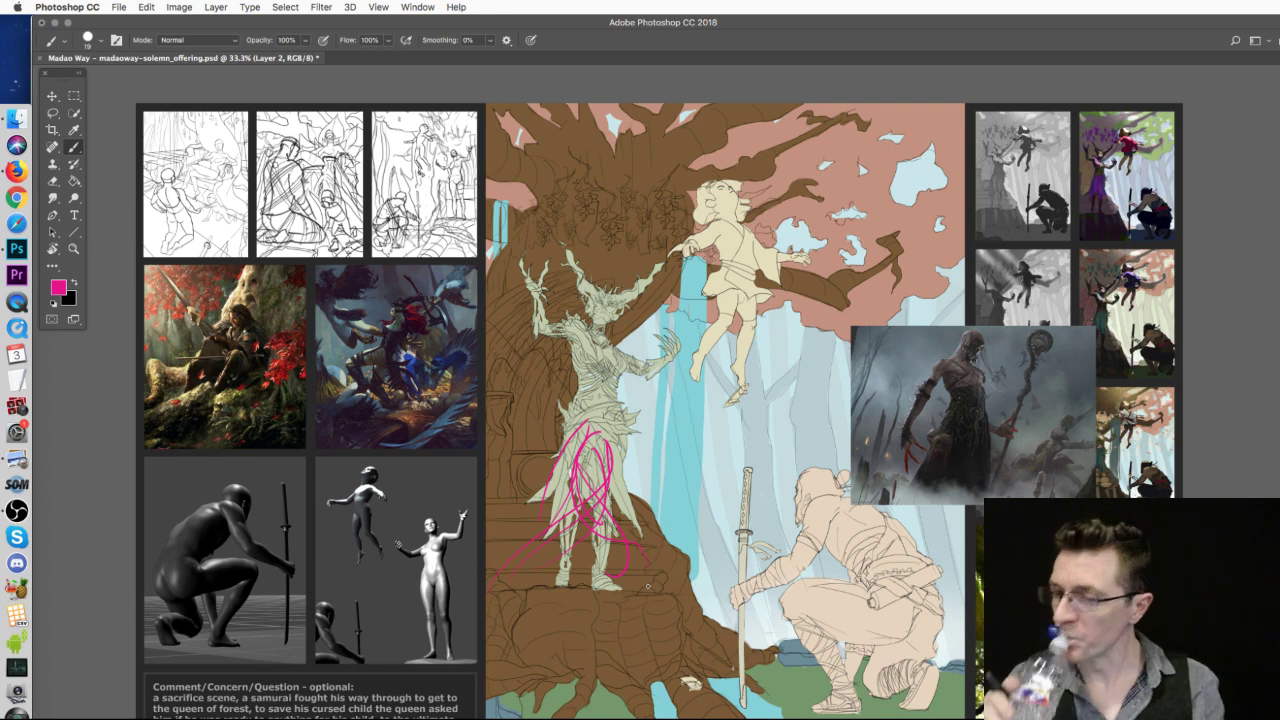
- Close the samurai submission without saving and, from Finder, open the last PSD in the Solemn Offering CONCEPT folder in Photoshop
key(super+w)
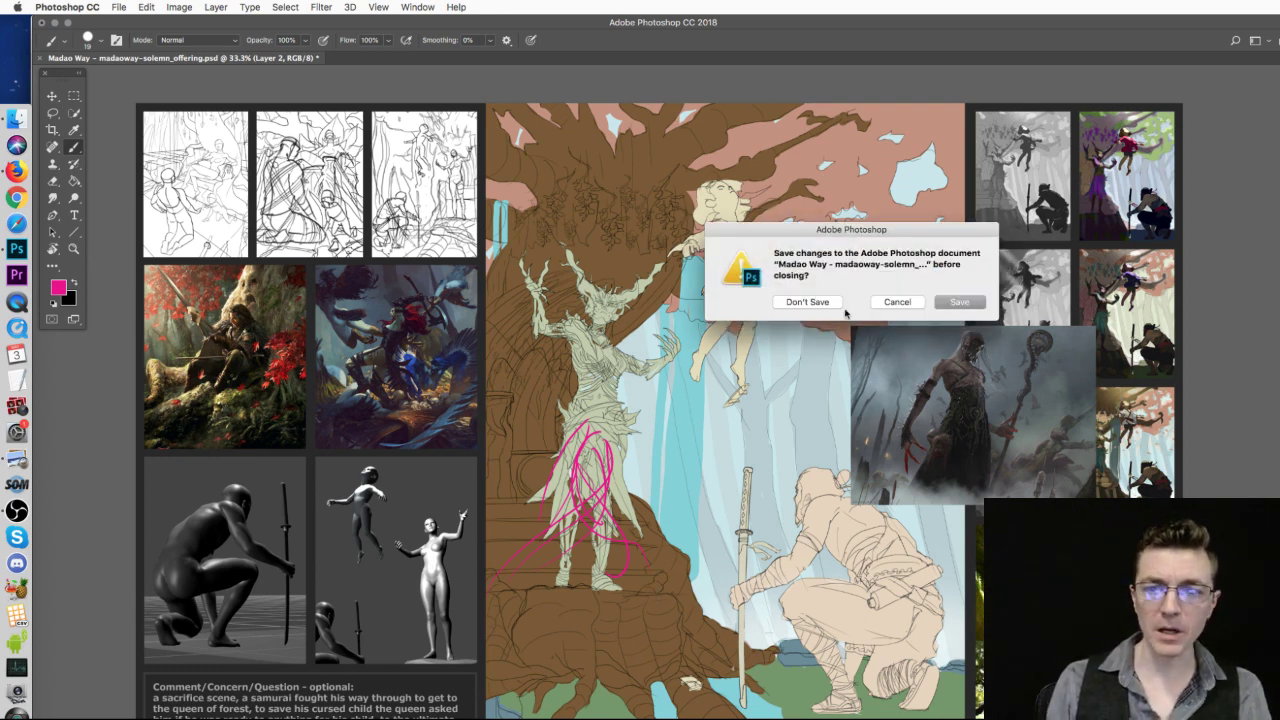
click(832, 308)
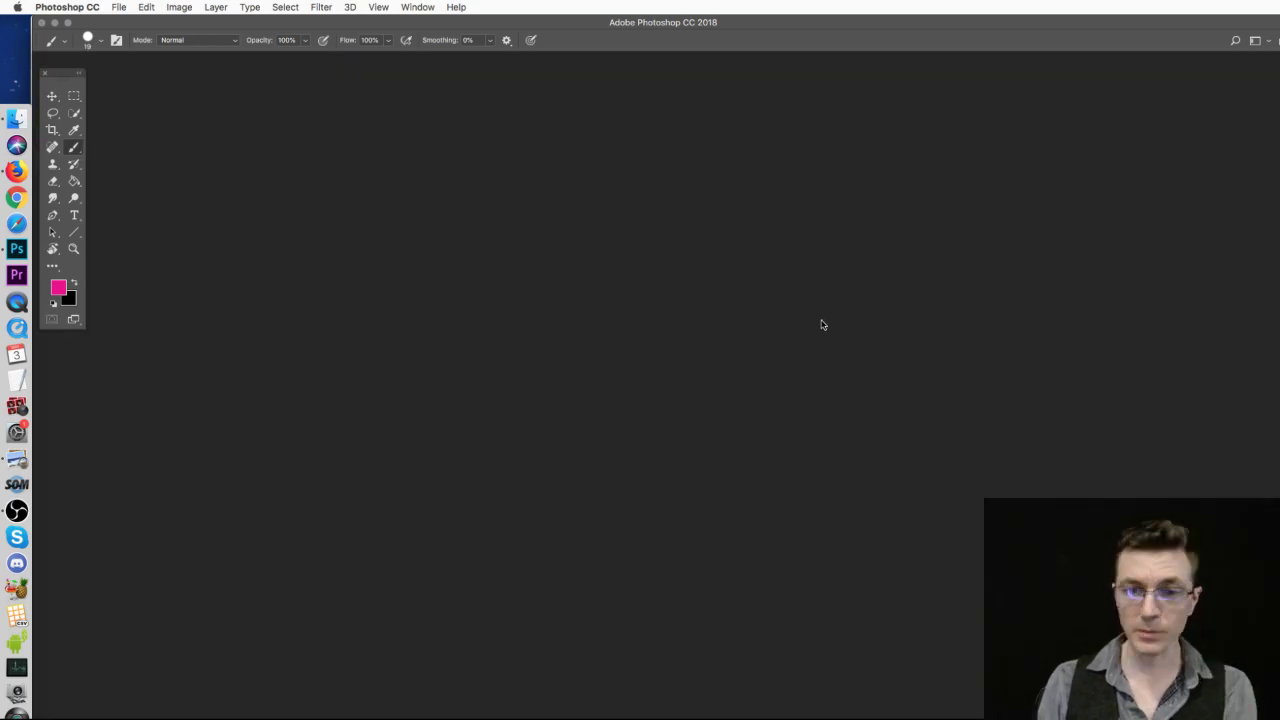
click(20, 124)
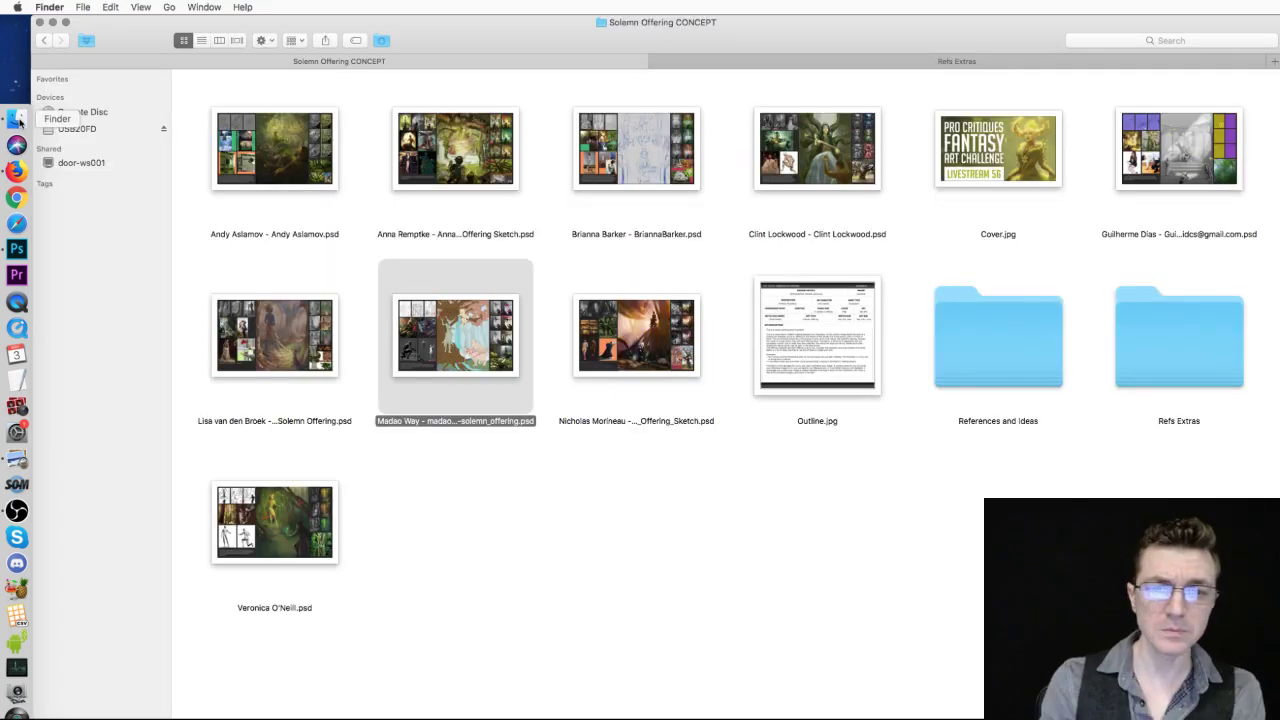
click(281, 538)
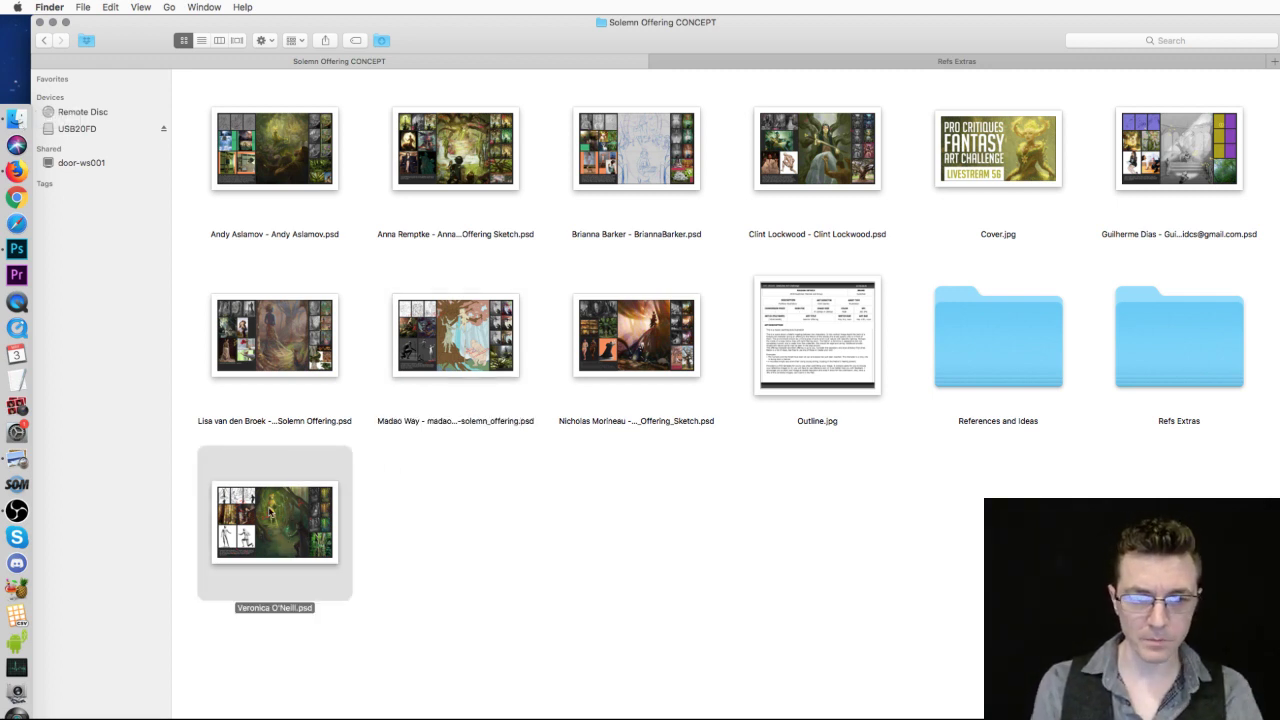
right_click(269, 503)
mouse_move(290, 524)
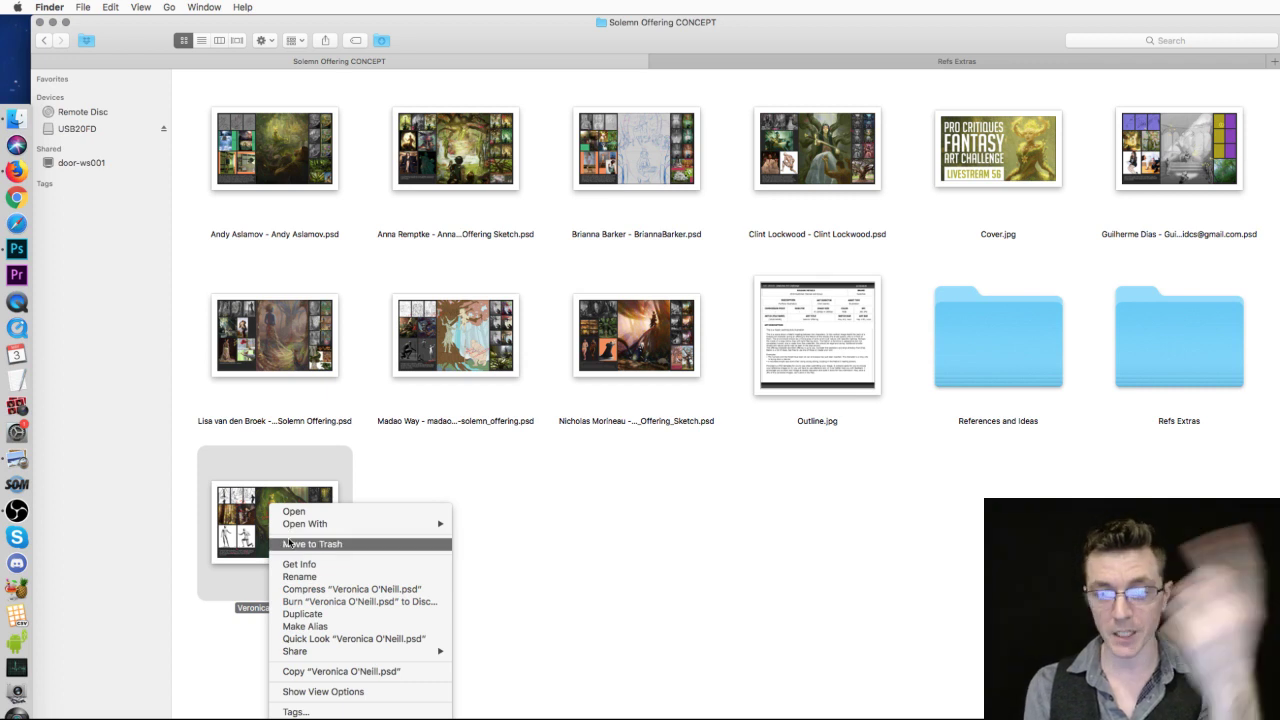
click(502, 525)
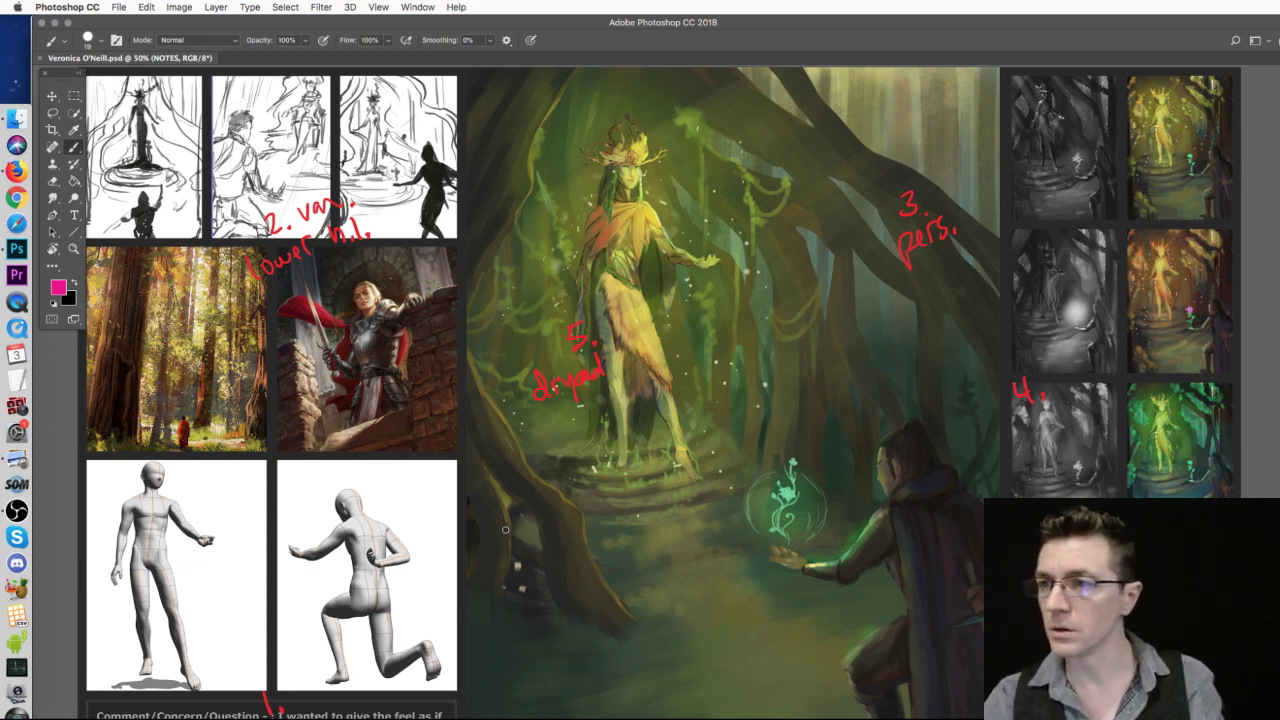
- Draw a magenta horizon line across each of the three thumbnail sketches on Layer 10
key(alt+bracketleft)
key(alt+bracketleft)
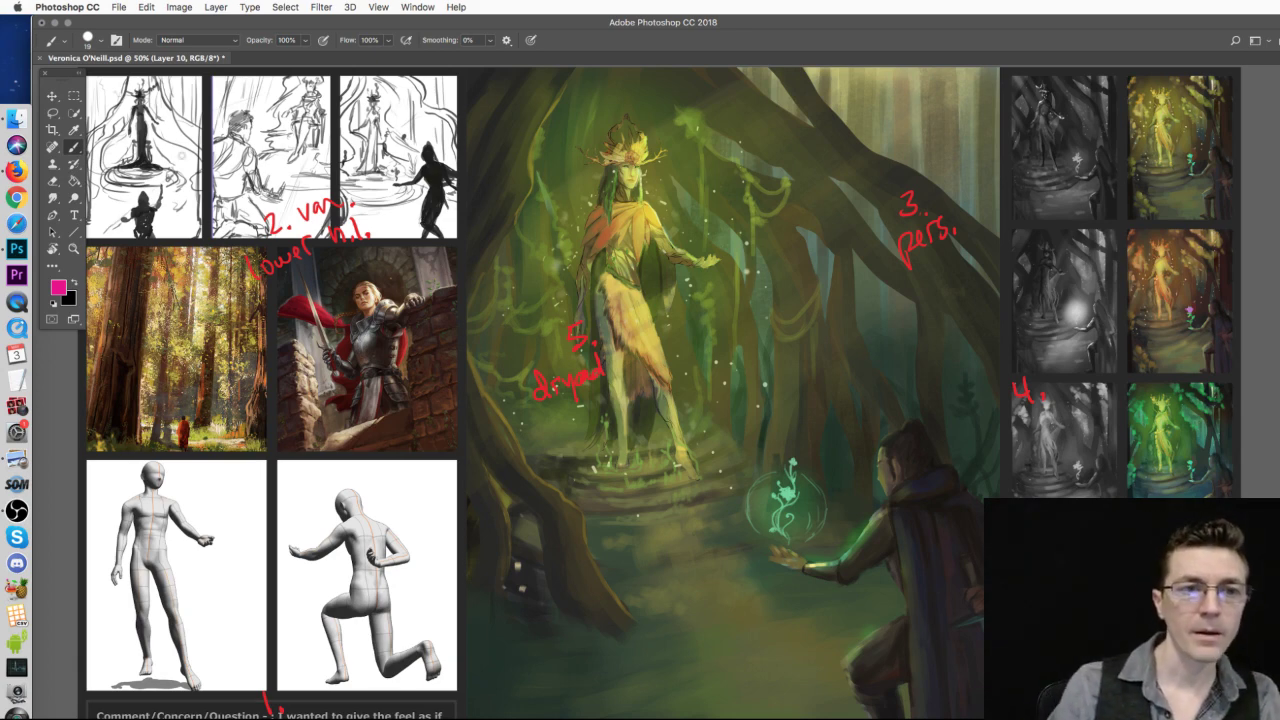
drag(92, 98, 450, 117)
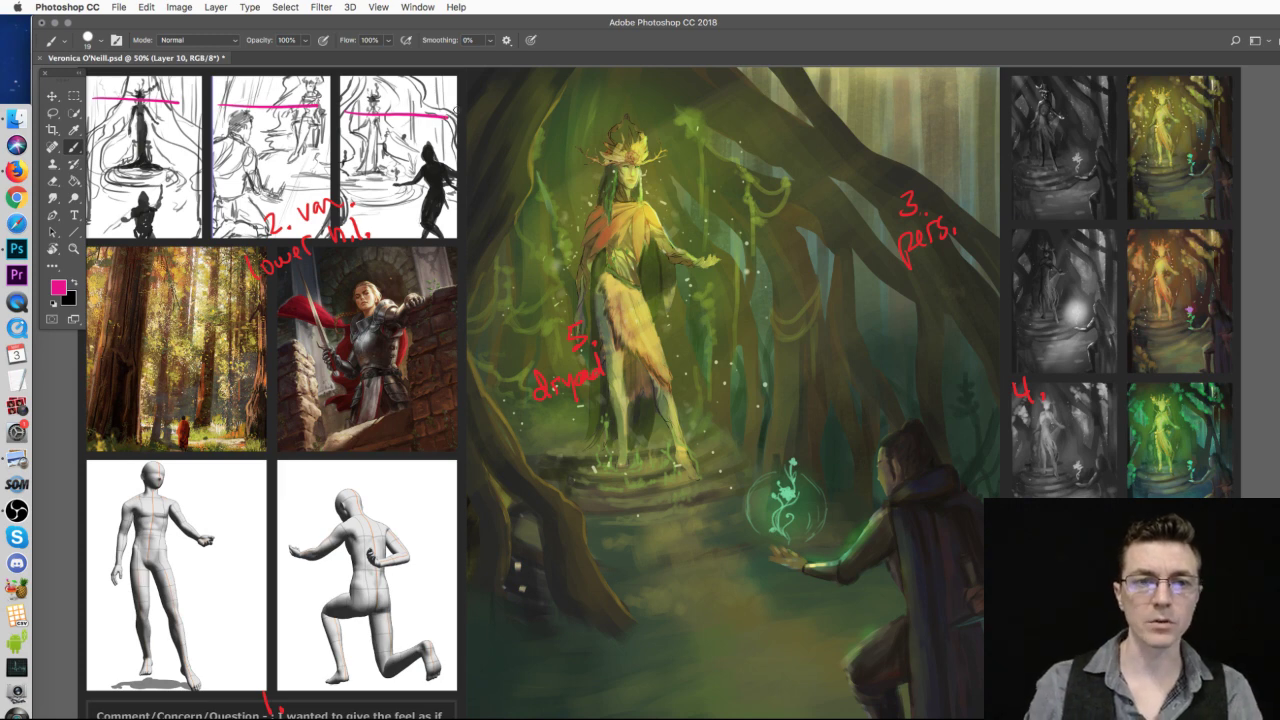
- Clear the magenta horizon lines from Layer 10 and drop the selection
key(ctrl+a)
key(Delete)
key(super+d)
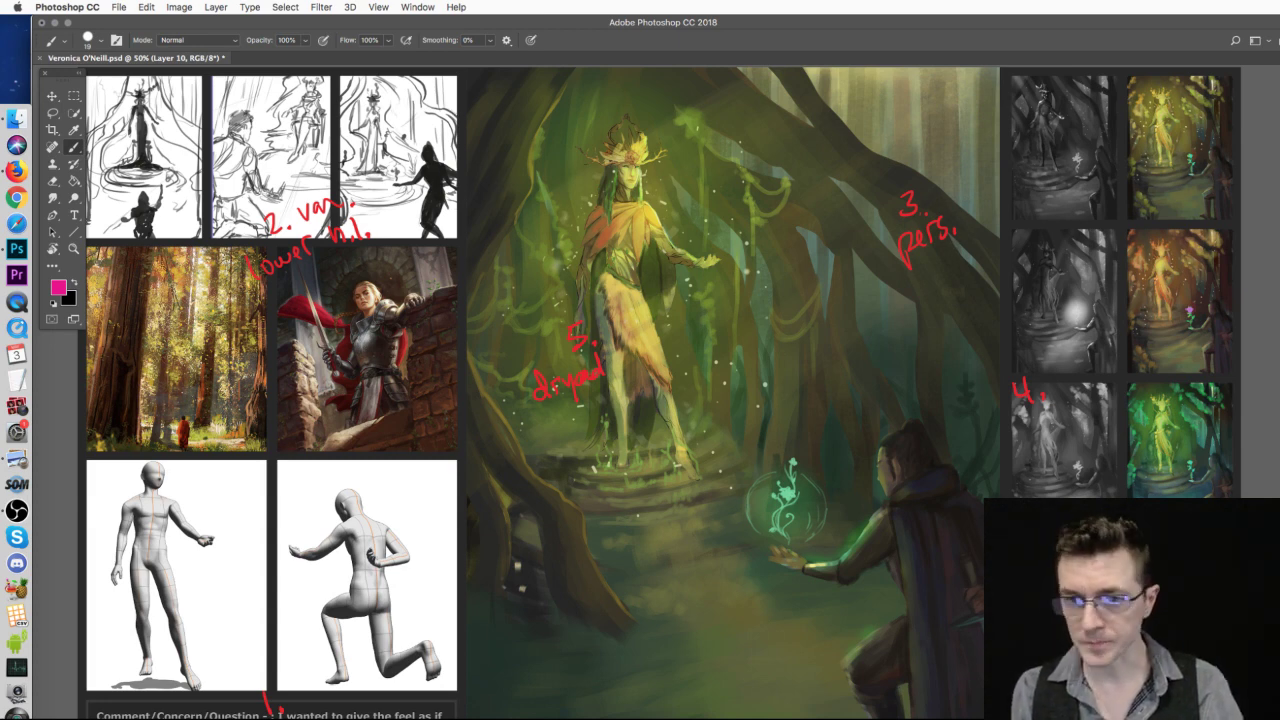
- Review the red construction lines on the 3 perspective layer and return to Layer 10
key(alt+bracketright)
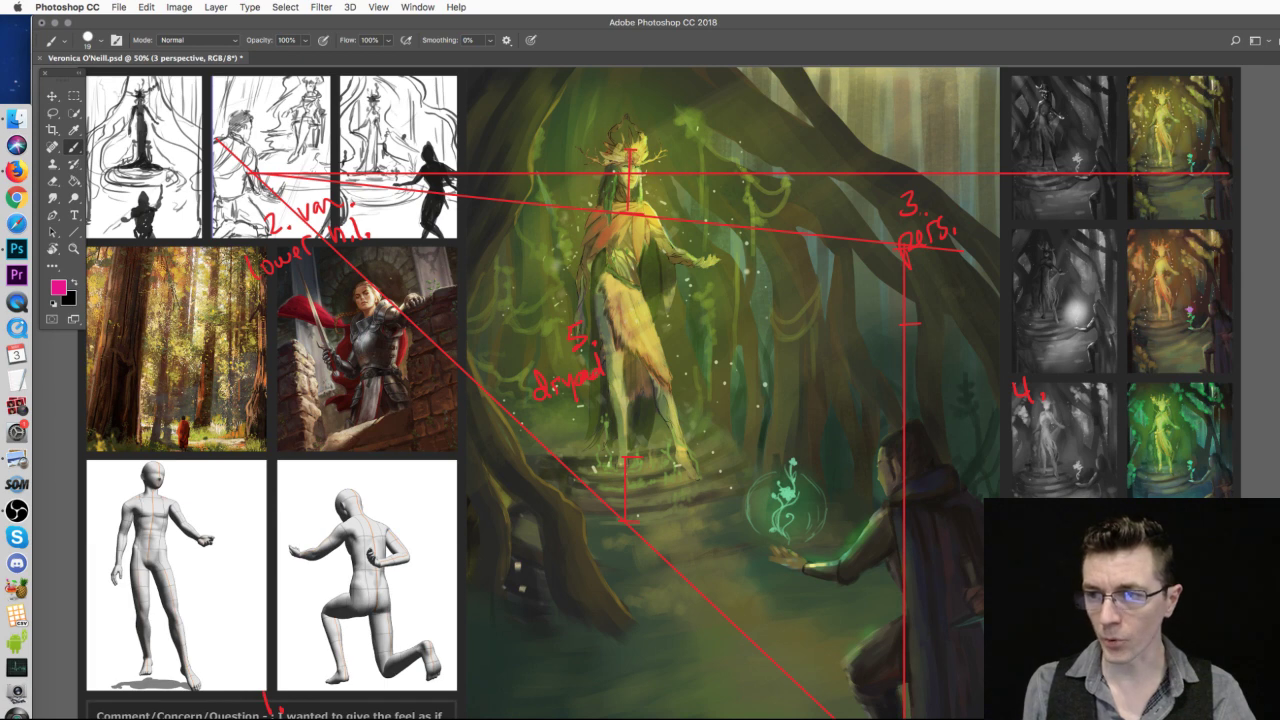
key(alt+bracketleft)
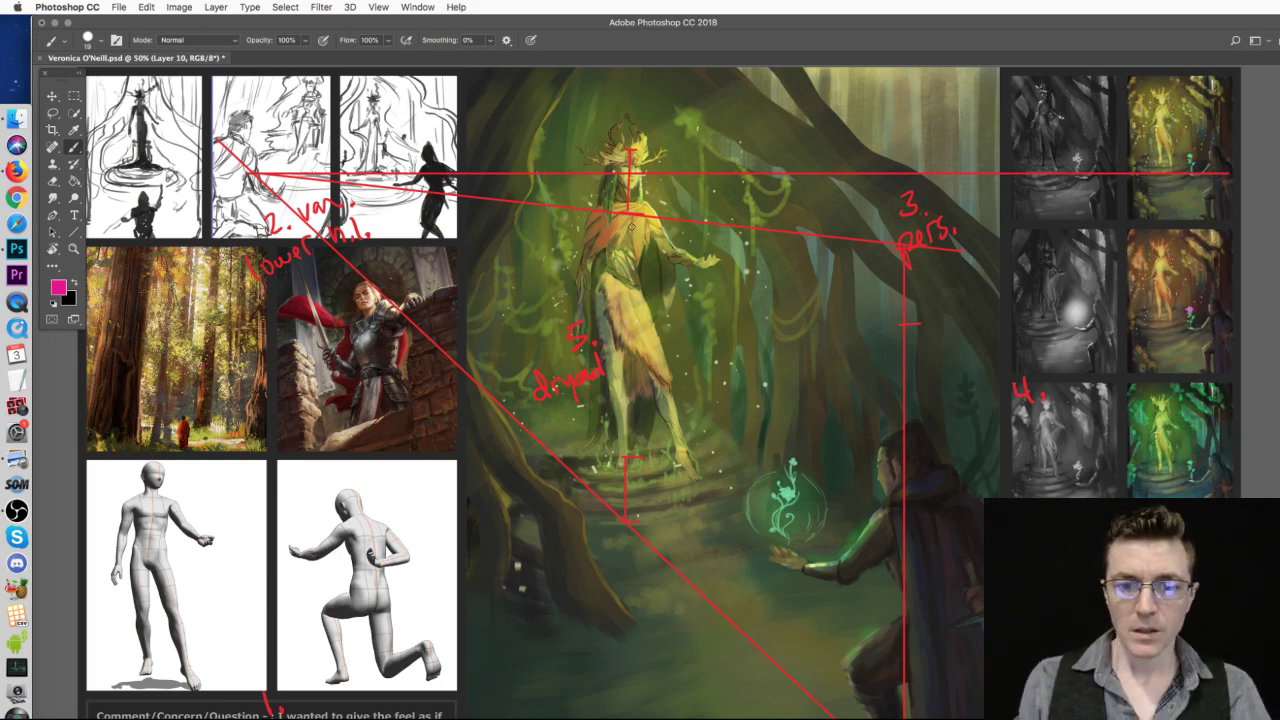
key(ctrl+z)
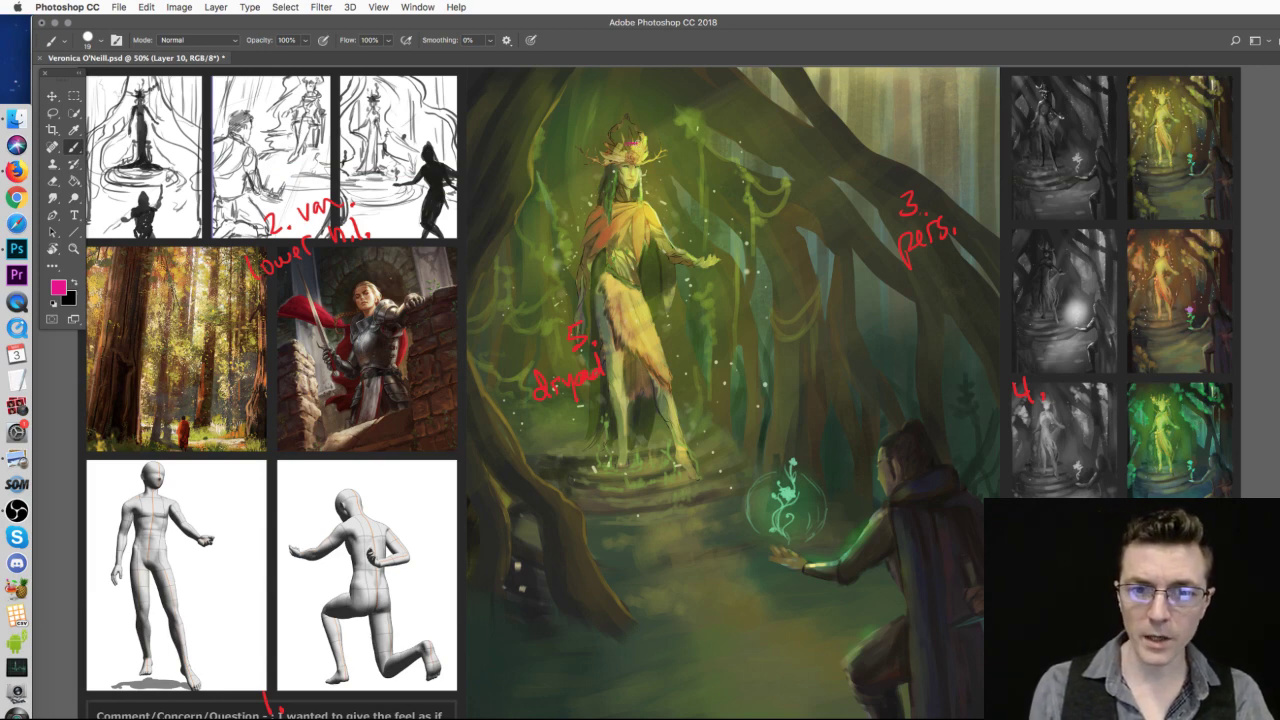
- Draw a magenta vertical height line from the dryad's head to her feet and a horizontal horizon line at her neck
drag(631, 145, 633, 461)
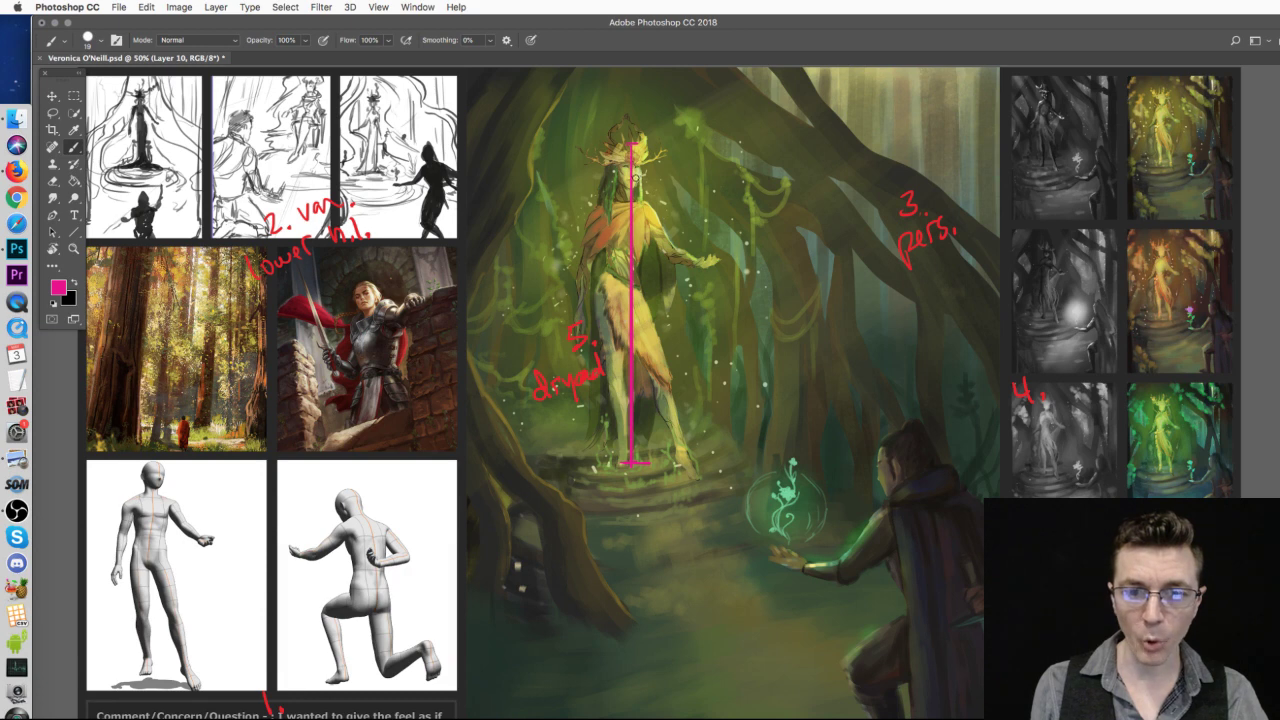
mouse_move(641, 173)
mouse_down()
mouse_move(250, 174)
mouse_move(987, 185)
mouse_up()
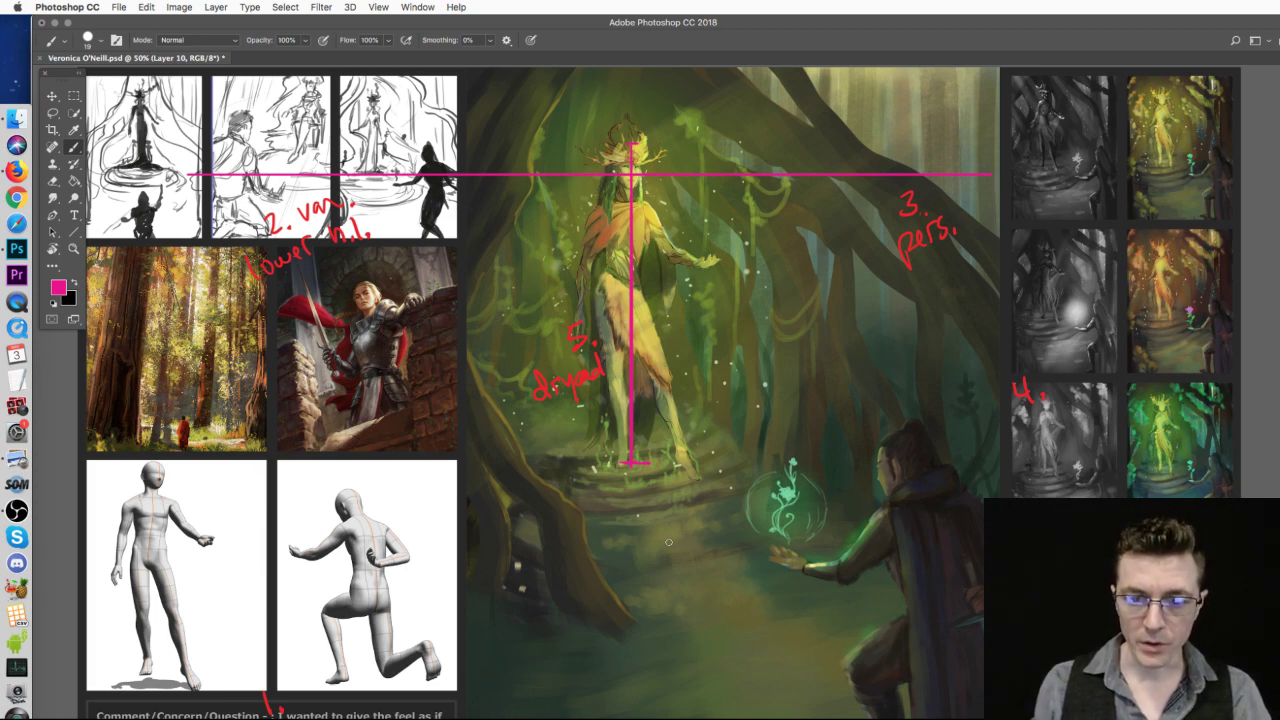
- Sketch a curved magenta arrow from the dryad to the kneeling figure's head and undo it
drag(648, 311, 899, 454)
drag(911, 428, 899, 455)
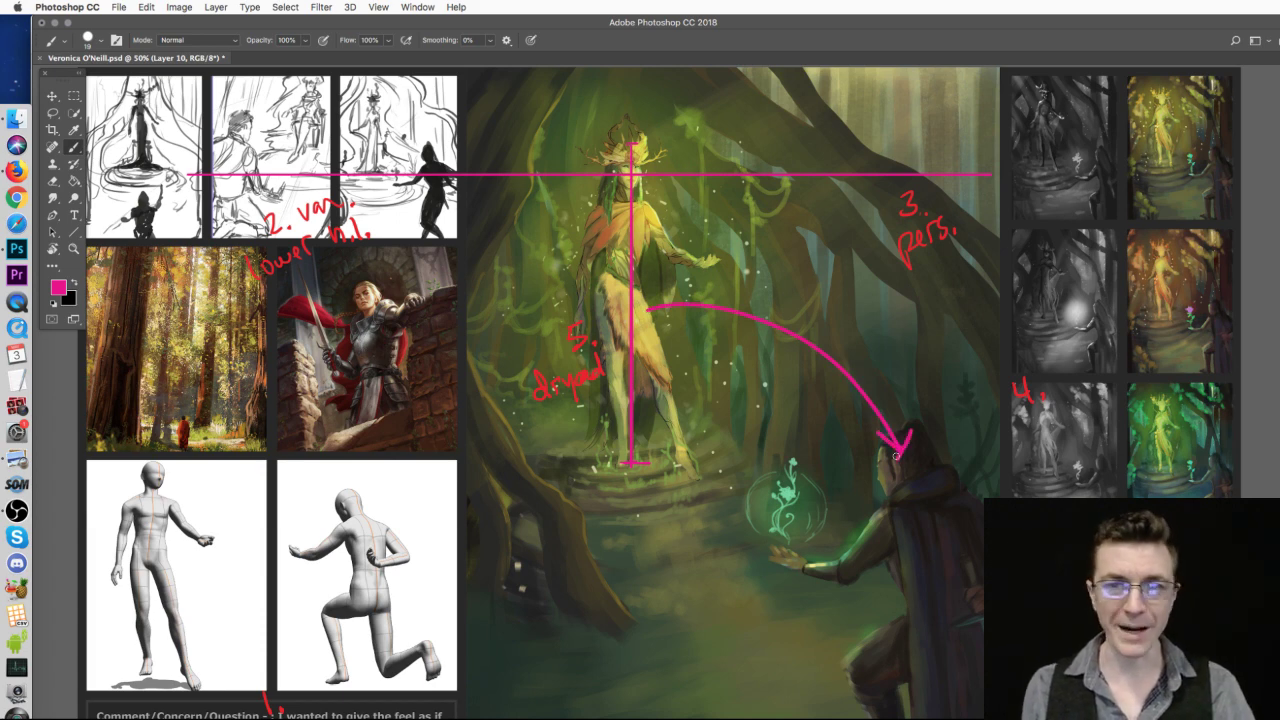
key(super+alt+z)
key(super+alt+z)
key(super+alt+z)
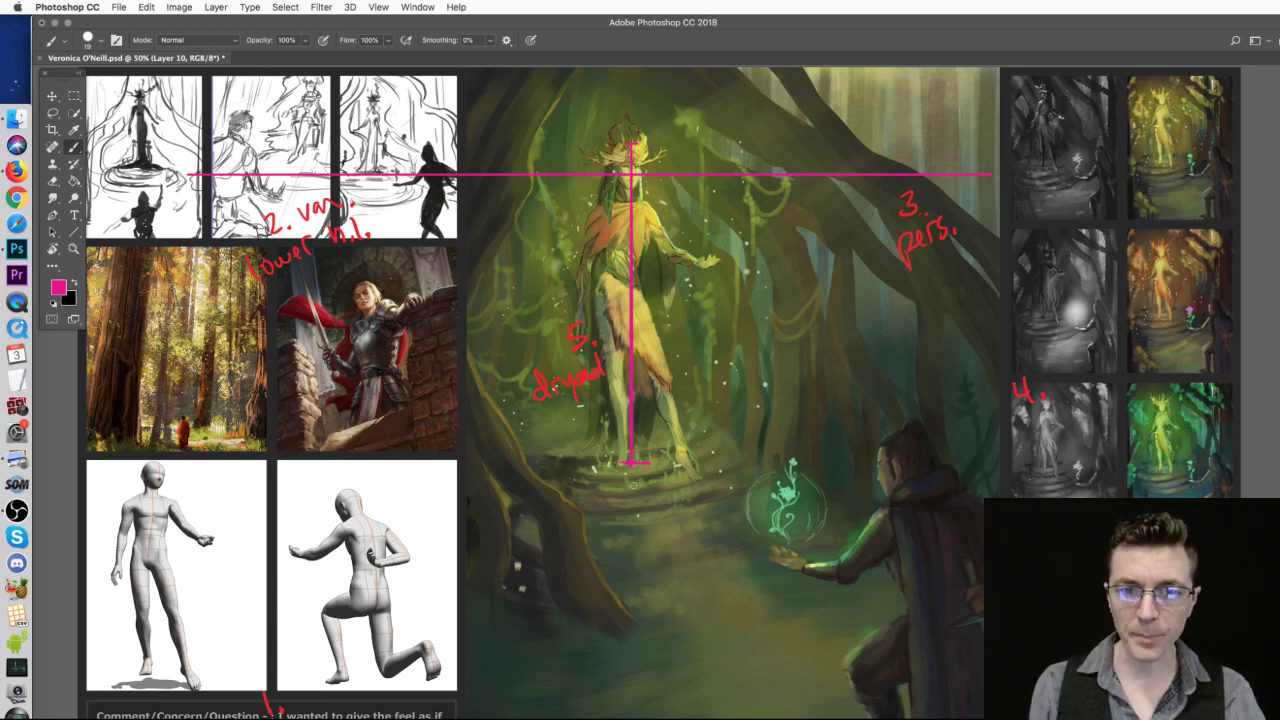
- Check the red construction lines, extend the dryad's height mark down to the ground and draw a parallel magenta vertical from shoulder height
key(super+z)
key(super+shift+z)
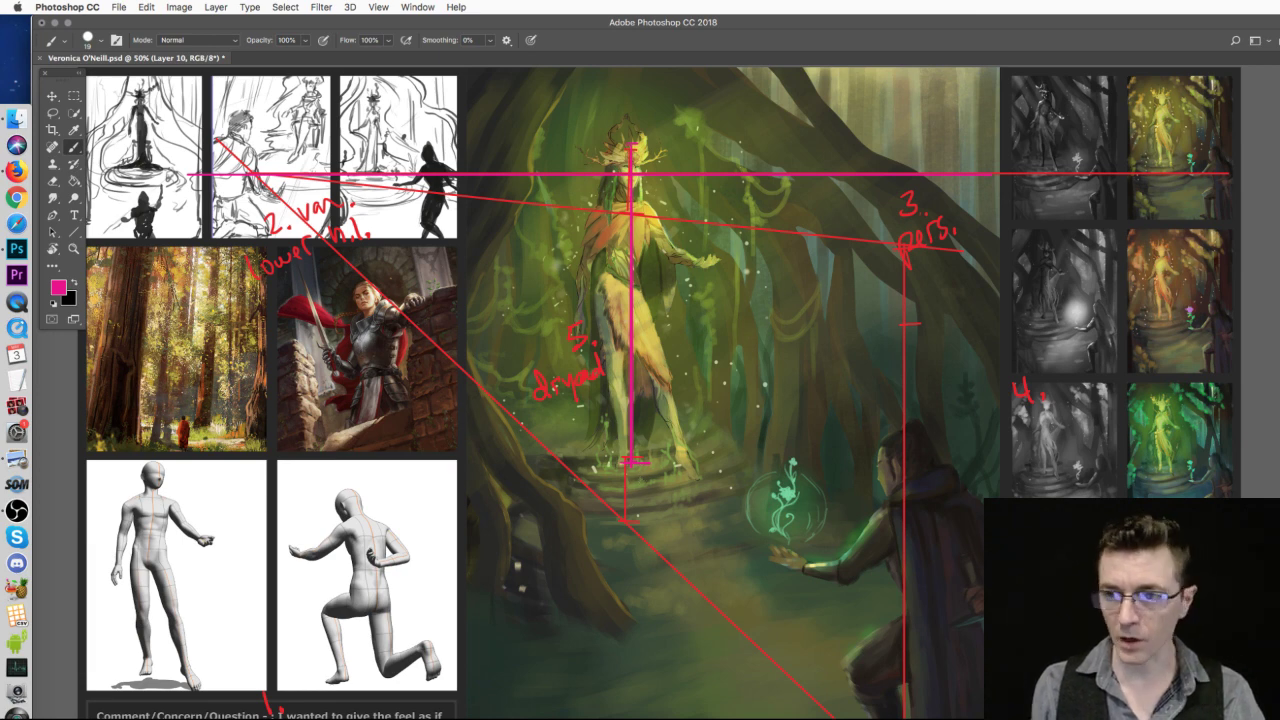
key(super+z)
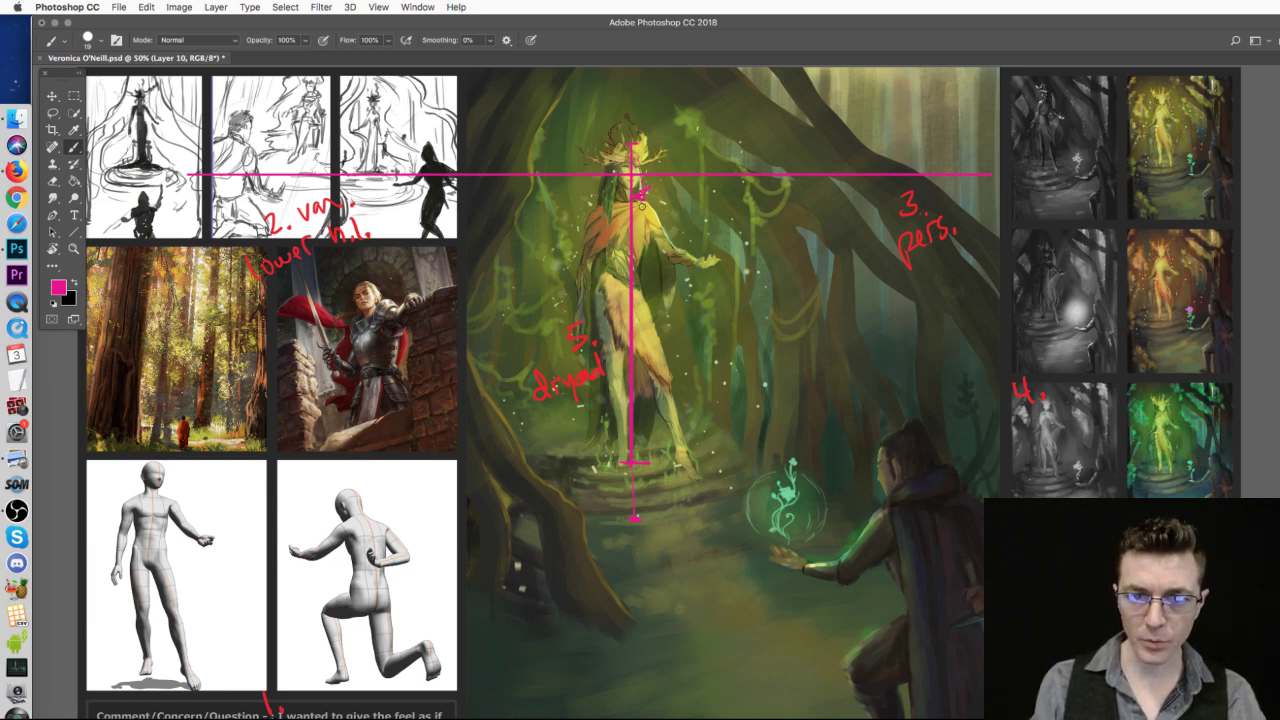
drag(650, 208, 648, 464)
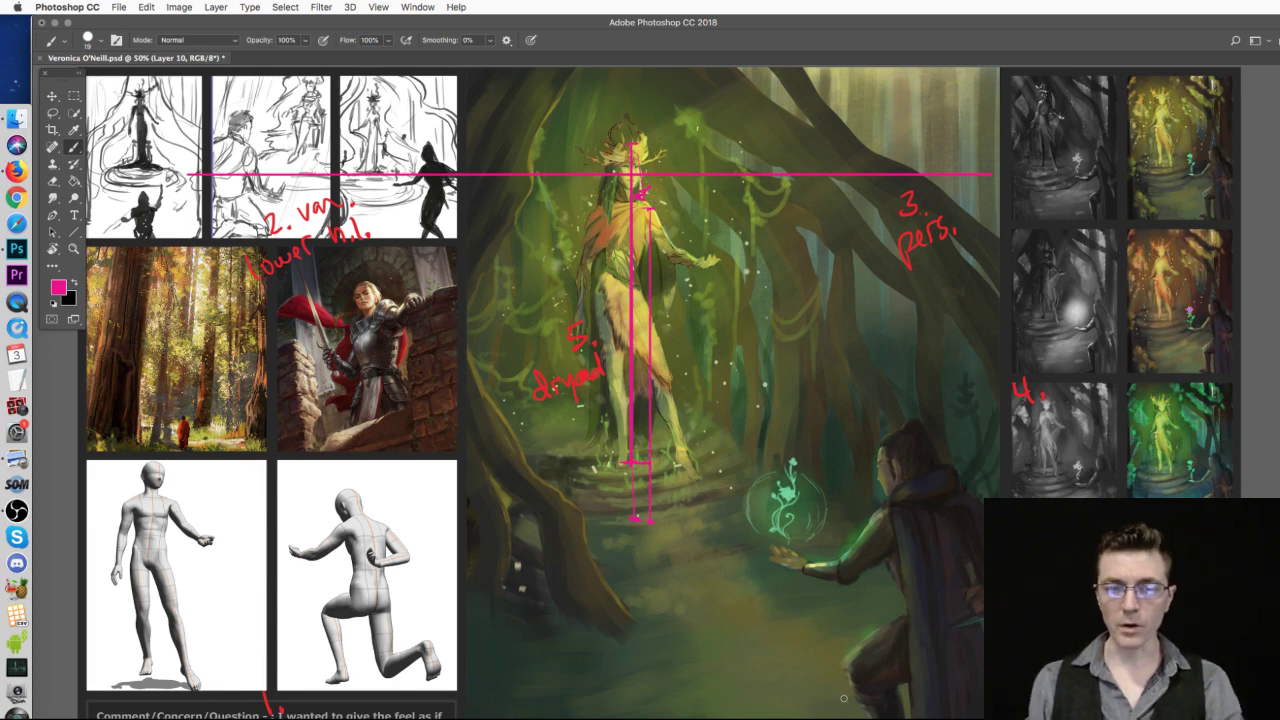
- Draw magenta perspective lines from a horizon vanishing point through the vertical's ends, plus a matching height line over the kneeling figure
key(u)
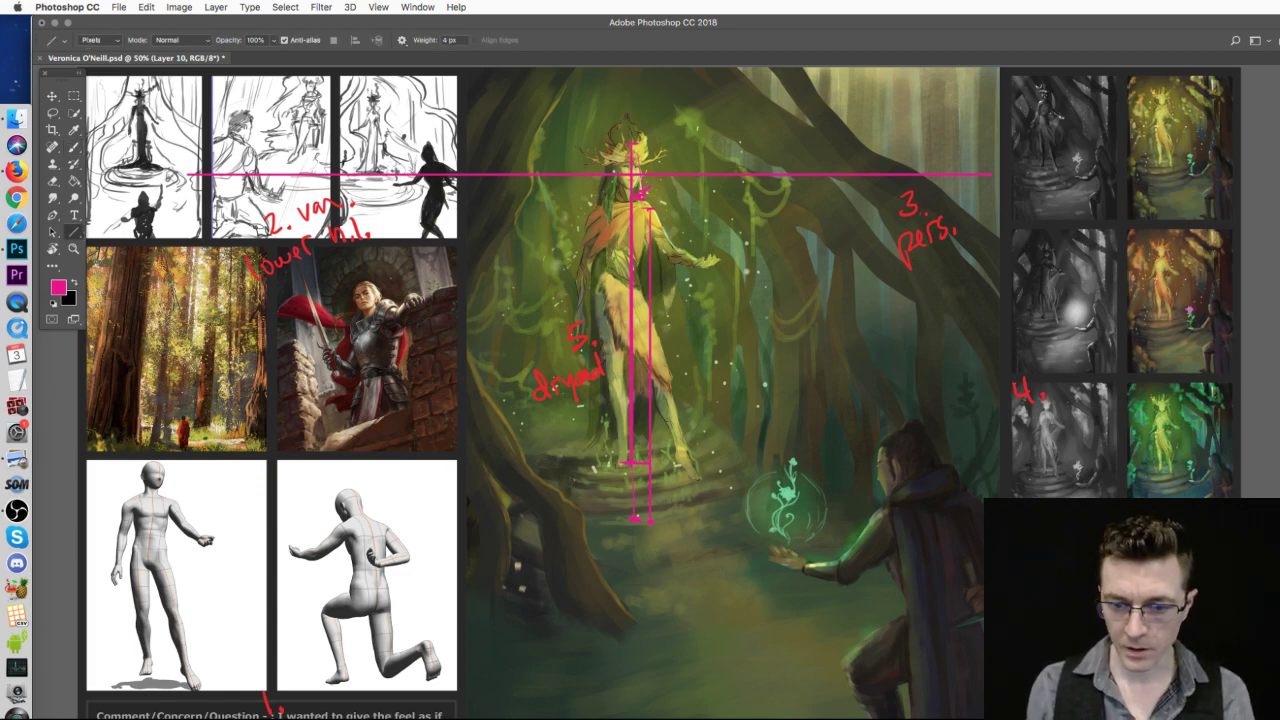
mouse_move(860, 718)
mouse_down()
mouse_move(878, 708)
mouse_move(696, 518)
mouse_move(505, 278)
mouse_move(370, 238)
mouse_move(266, 143)
mouse_up()
click(74, 146)
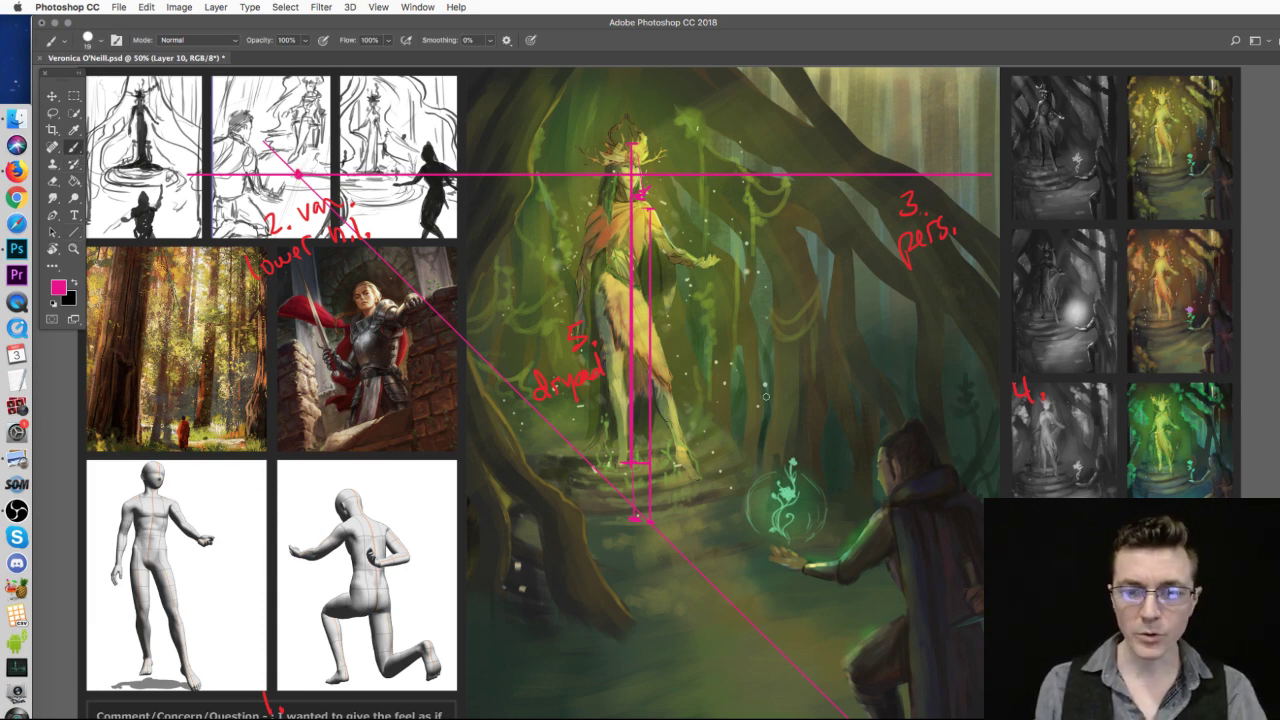
key(u)
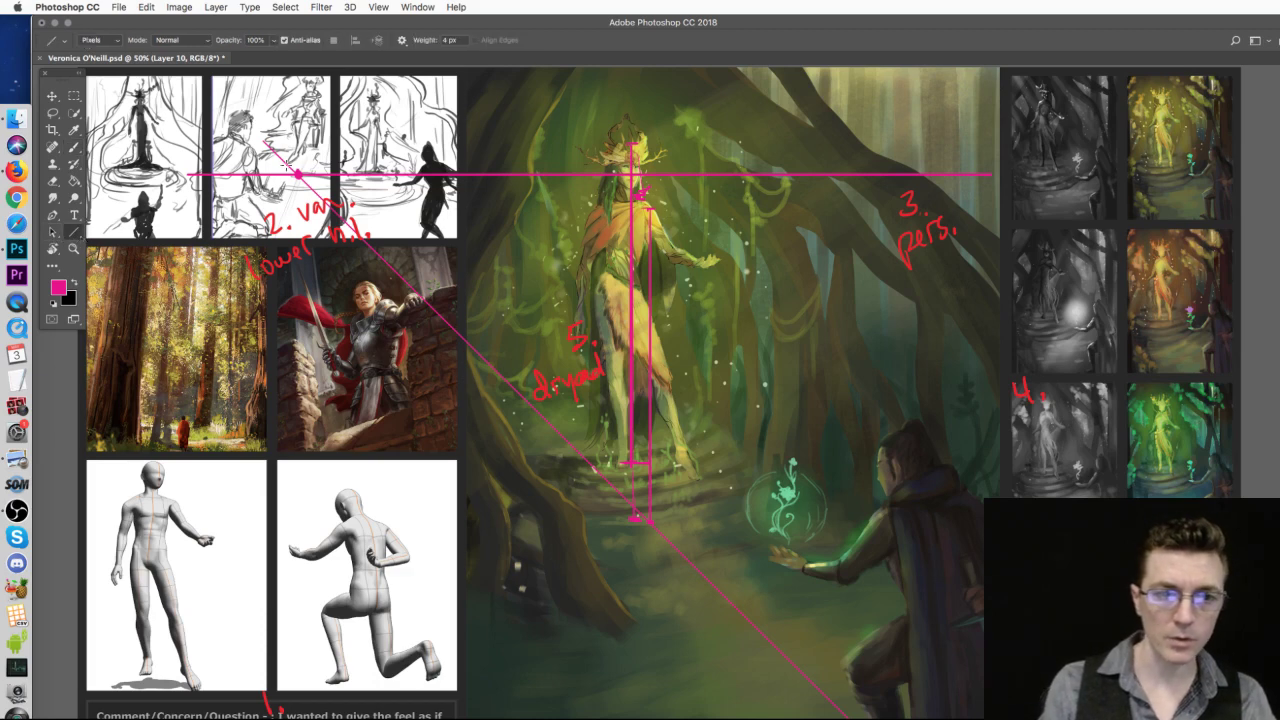
mouse_move(297, 175)
mouse_down()
mouse_move(1240, 262)
mouse_move(988, 238)
mouse_up()
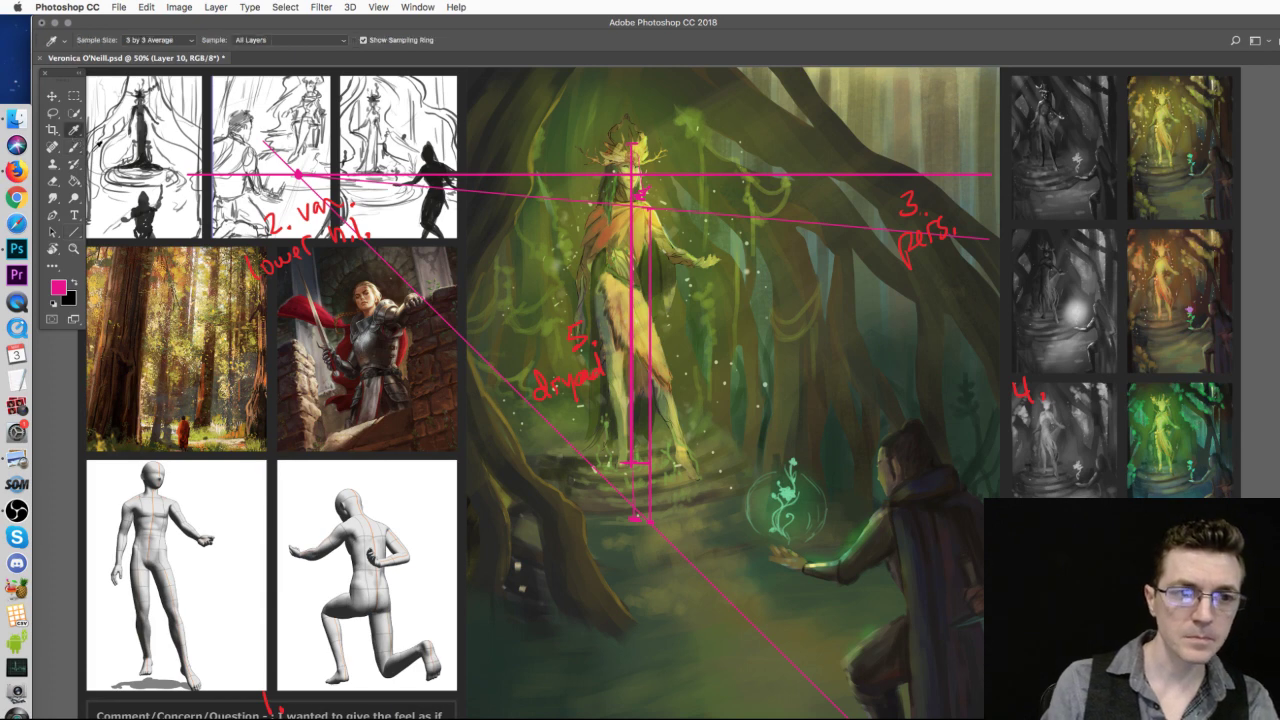
click(74, 147)
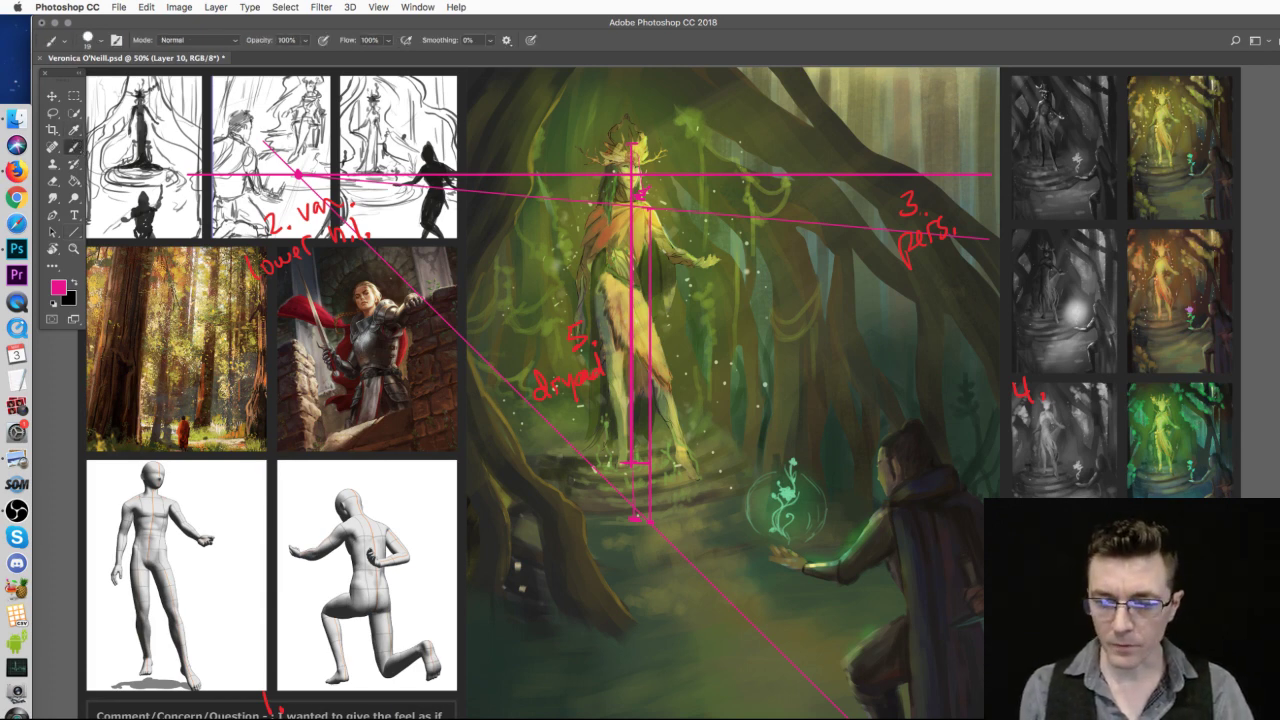
drag(905, 718, 904, 238)
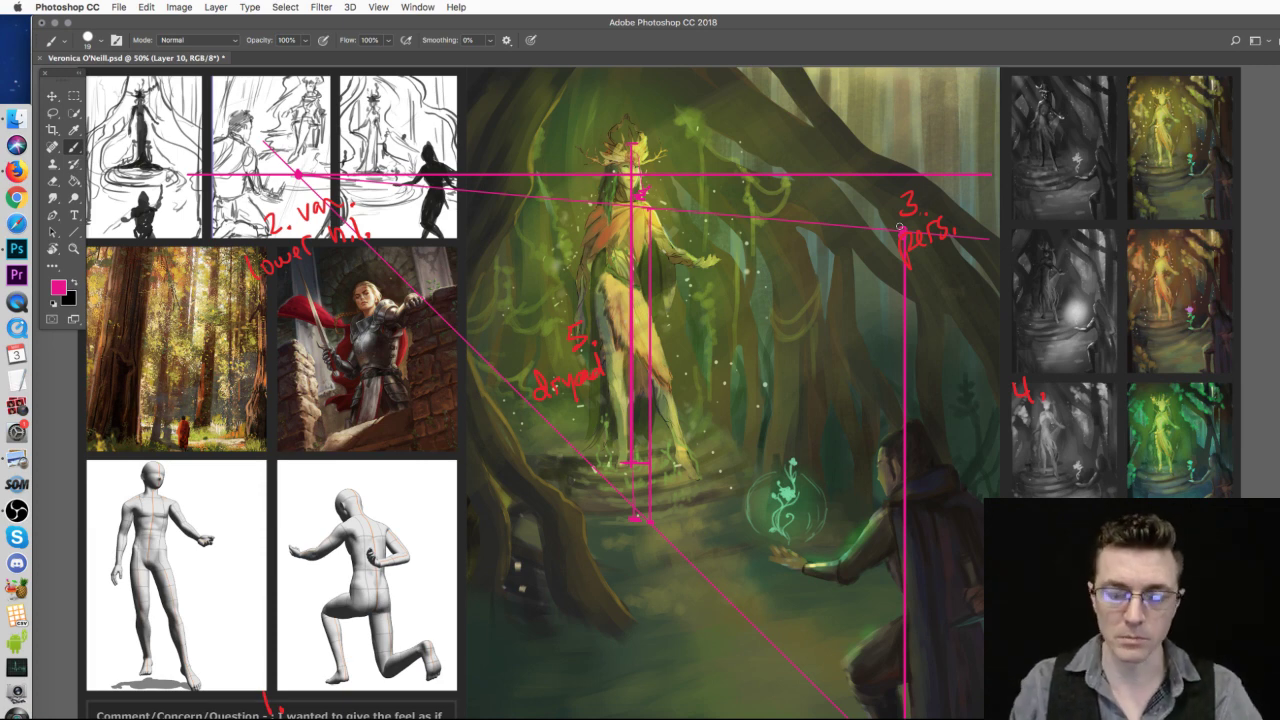
click(903, 230)
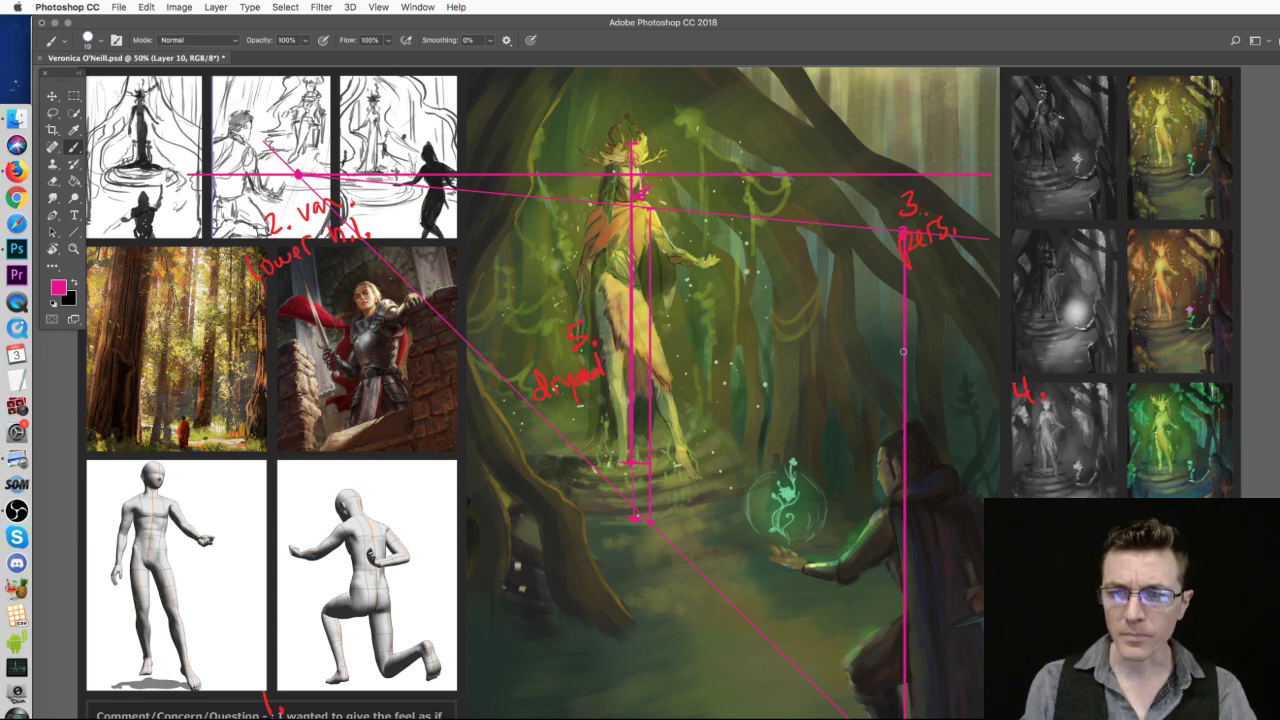
- Show the red construction lines in place of the magenta ones and hide the written notes
key(ctrl+z)
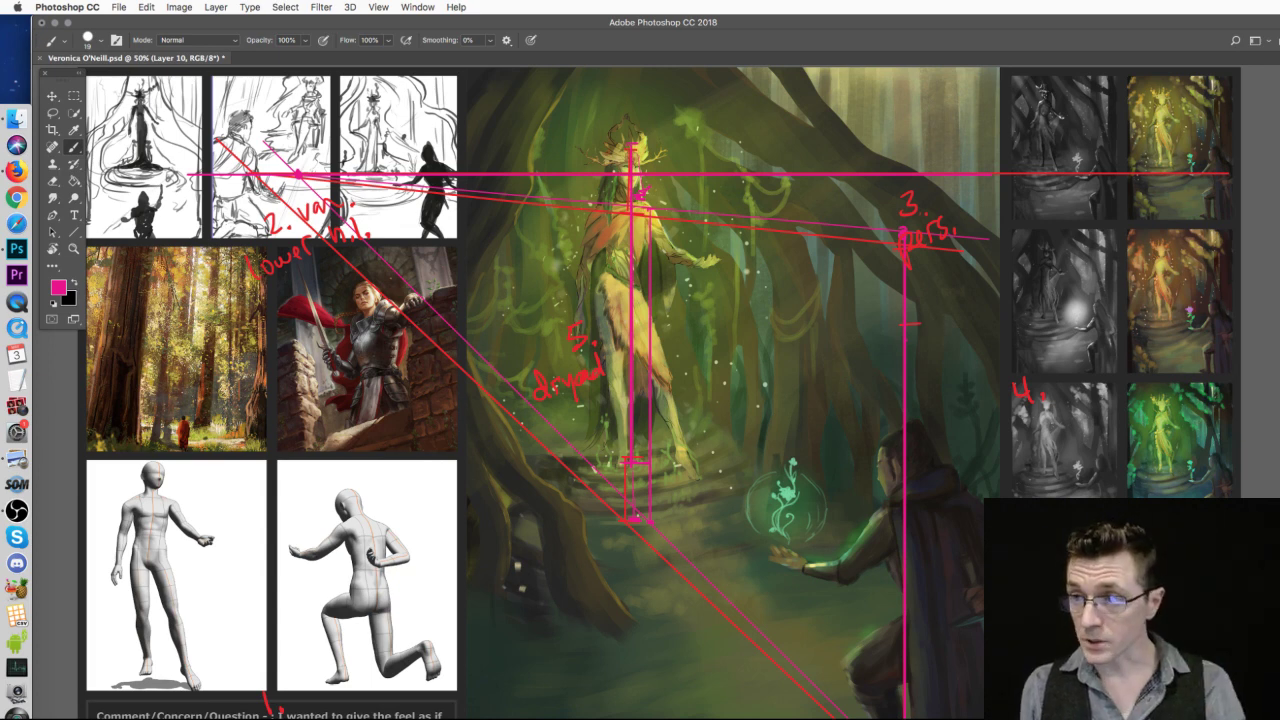
key(super+d)
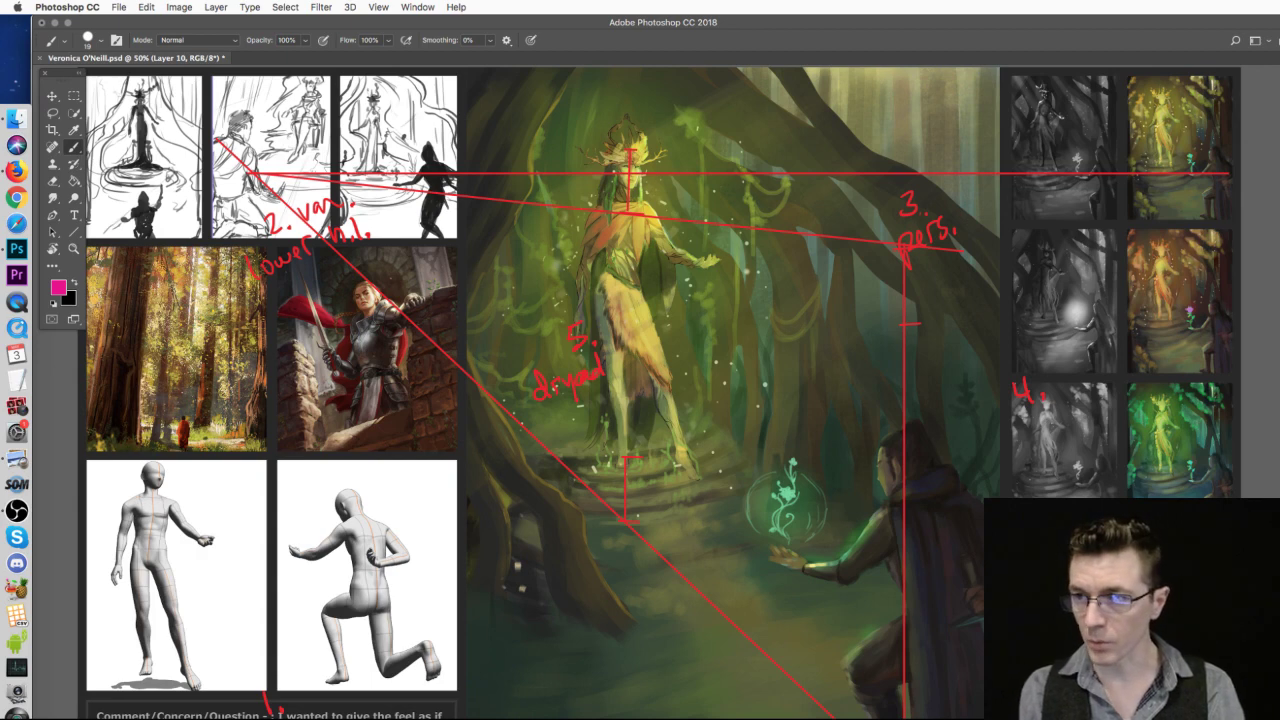
key(ctrl+z)
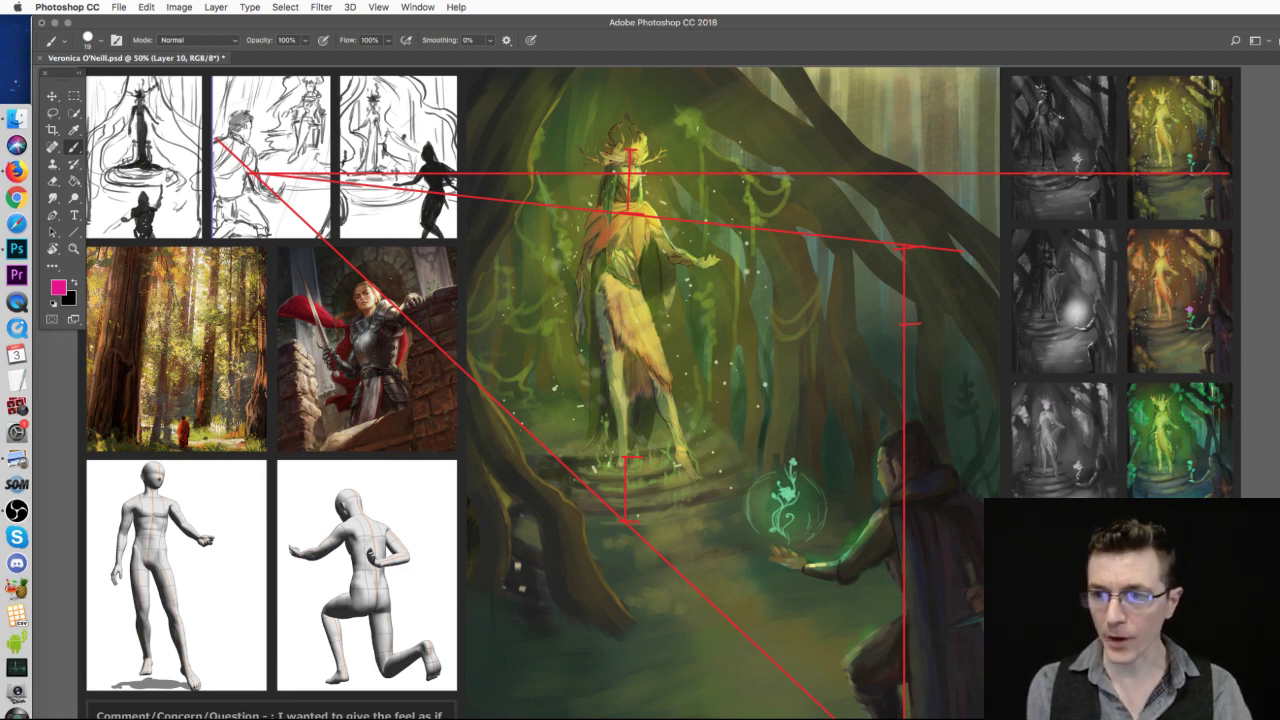
- Bring back the enlarged kneeling figure on the figure layer with its glowing orb, and test shifting the figure sideways
key(ctrl+z)
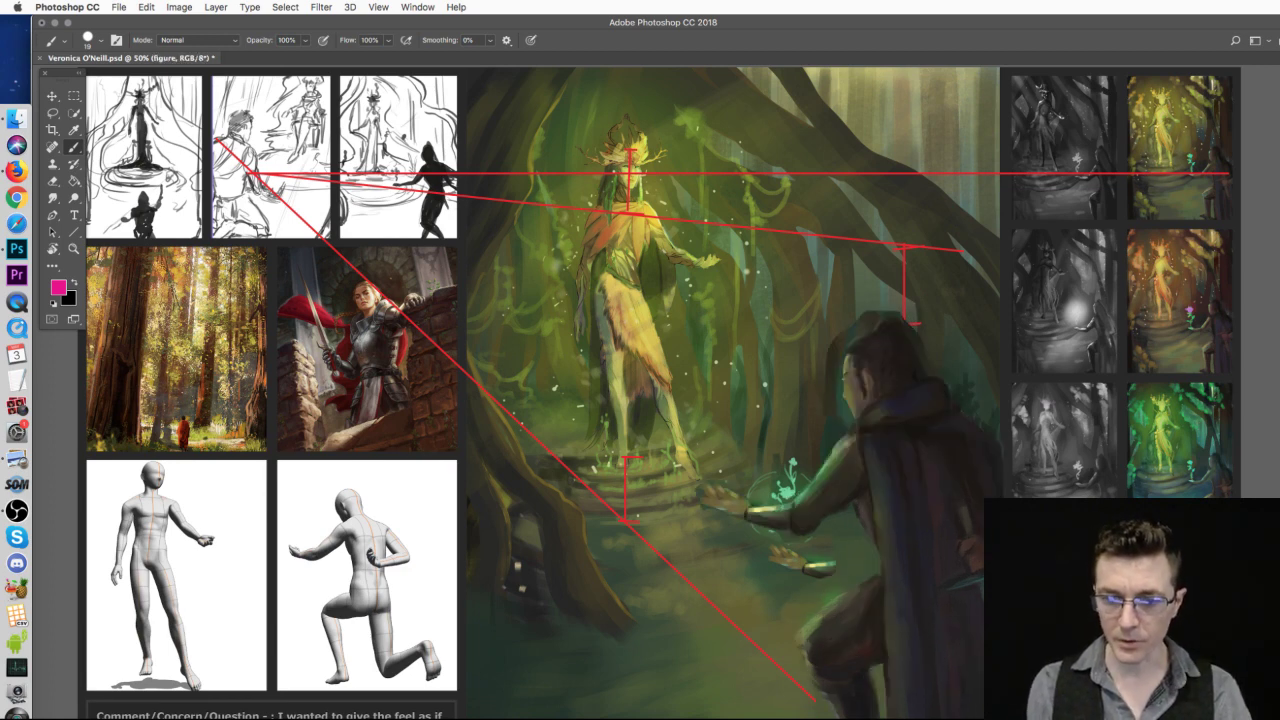
key(v)
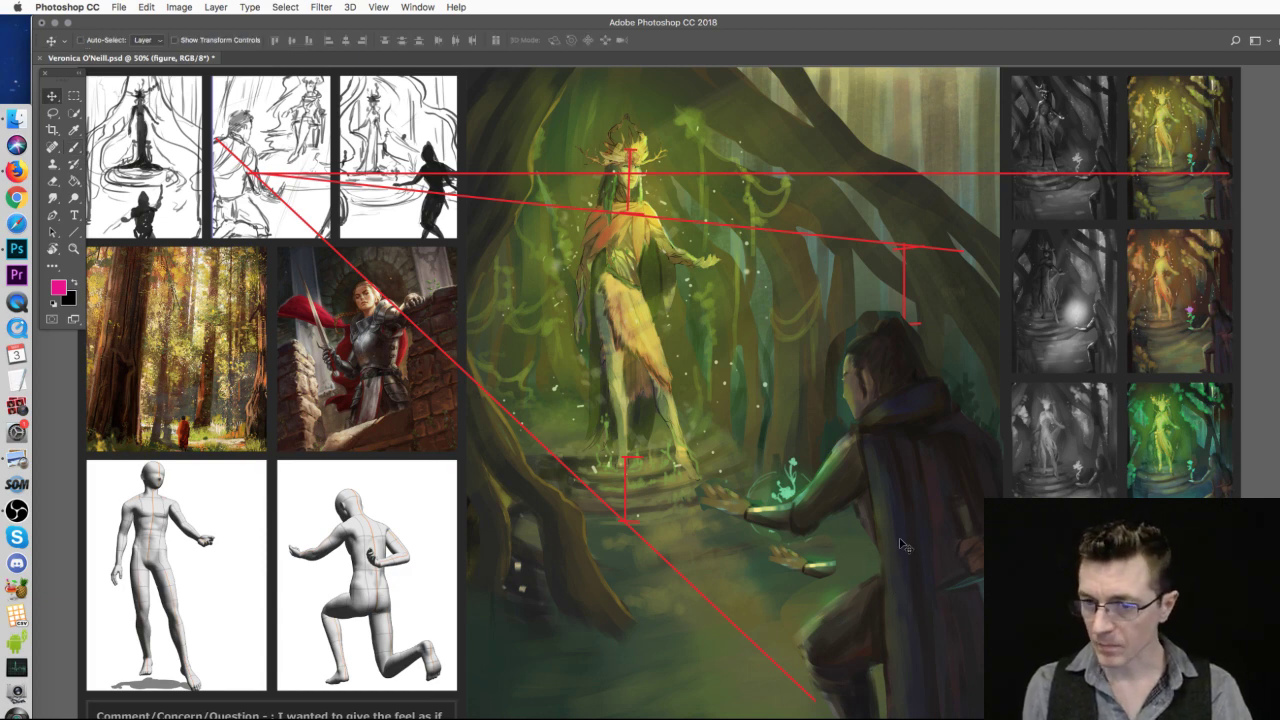
drag(911, 542, 936, 546)
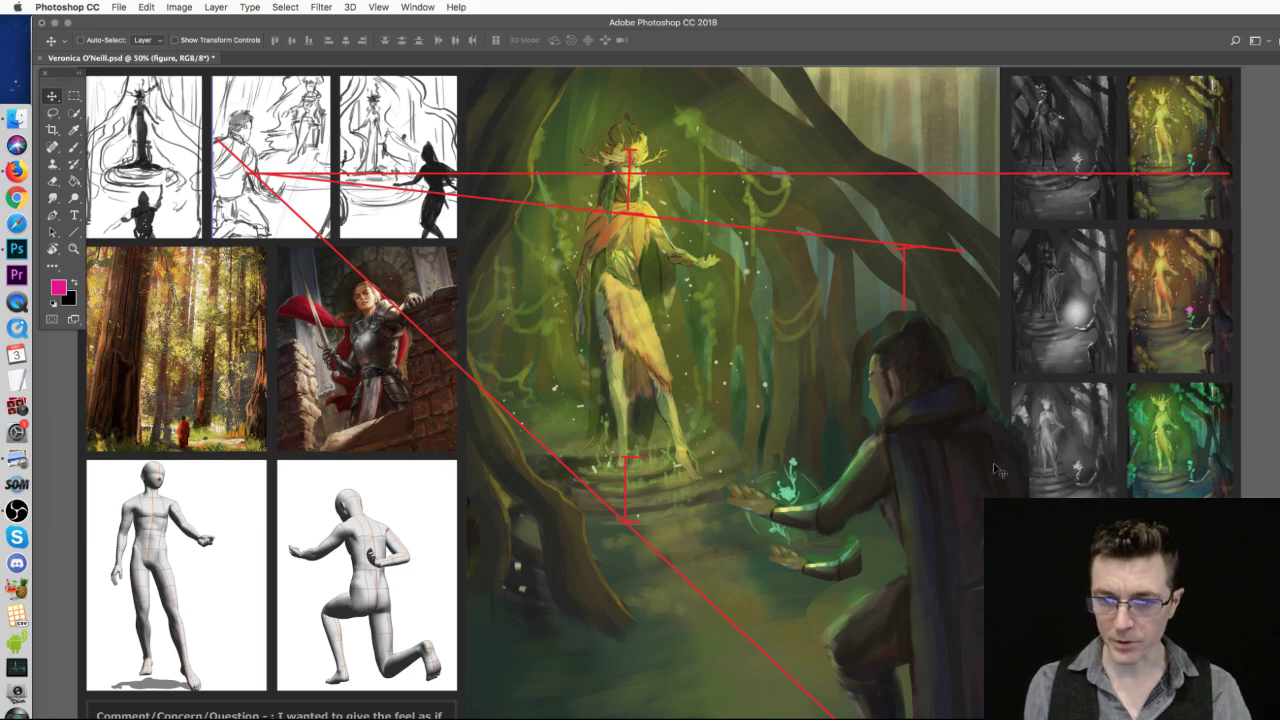
drag(978, 596, 952, 596)
key(ctrl+z)
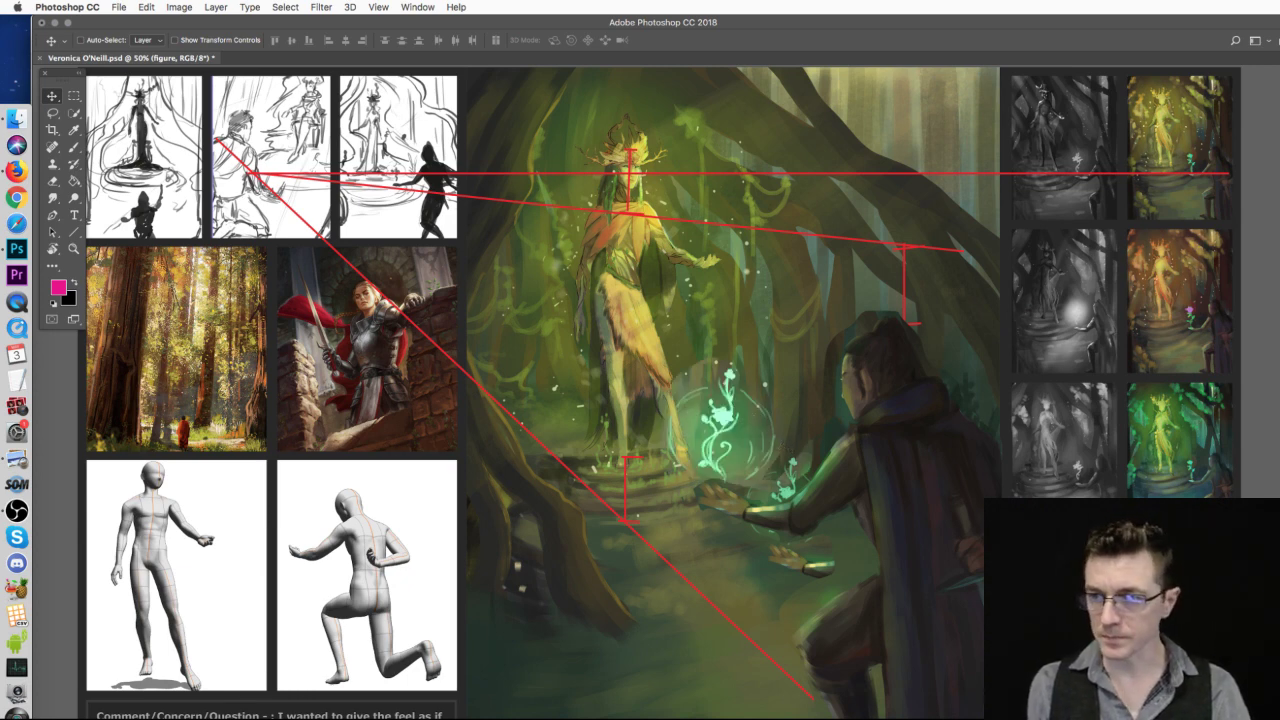
- Paint out the leftover hand and small glowing plant around the enlarged figure's arm using sampled background greens
key(b)
alt+click(796, 568)
mouse_move(782, 556)
mouse_down()
mouse_move(818, 552)
mouse_move(800, 568)
mouse_move(808, 583)
mouse_move(833, 573)
mouse_up()
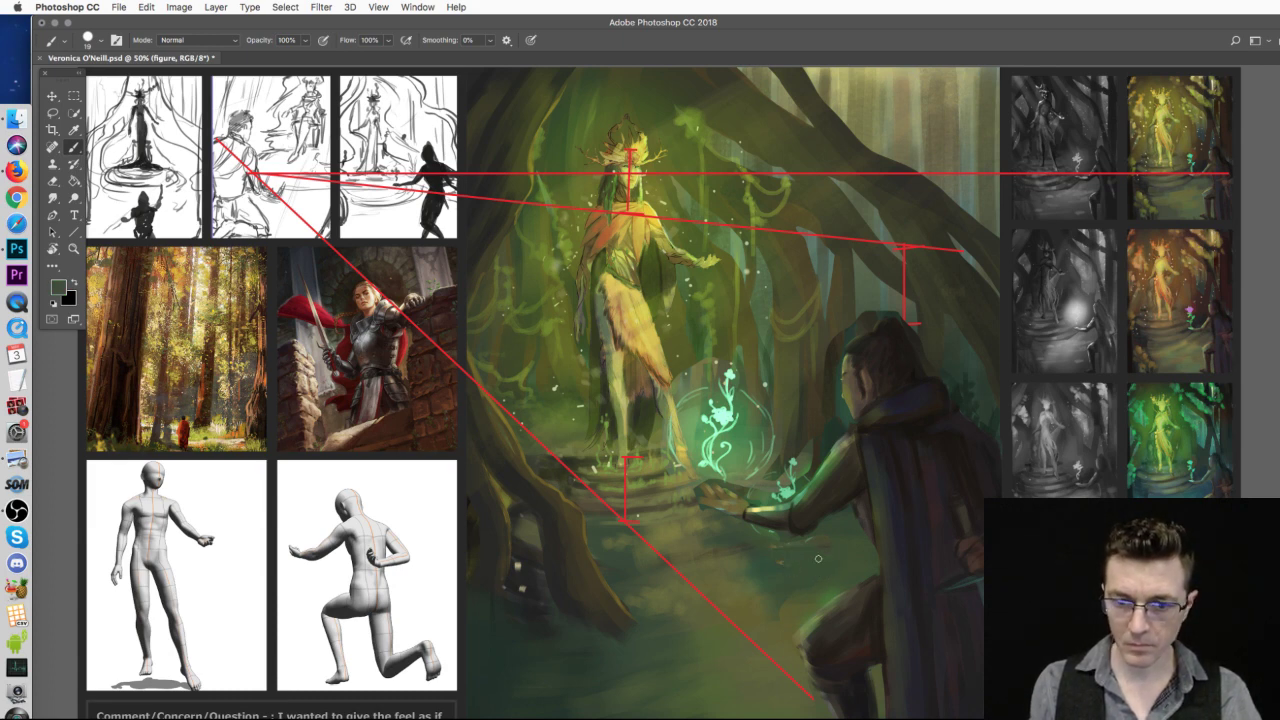
alt+click(771, 488)
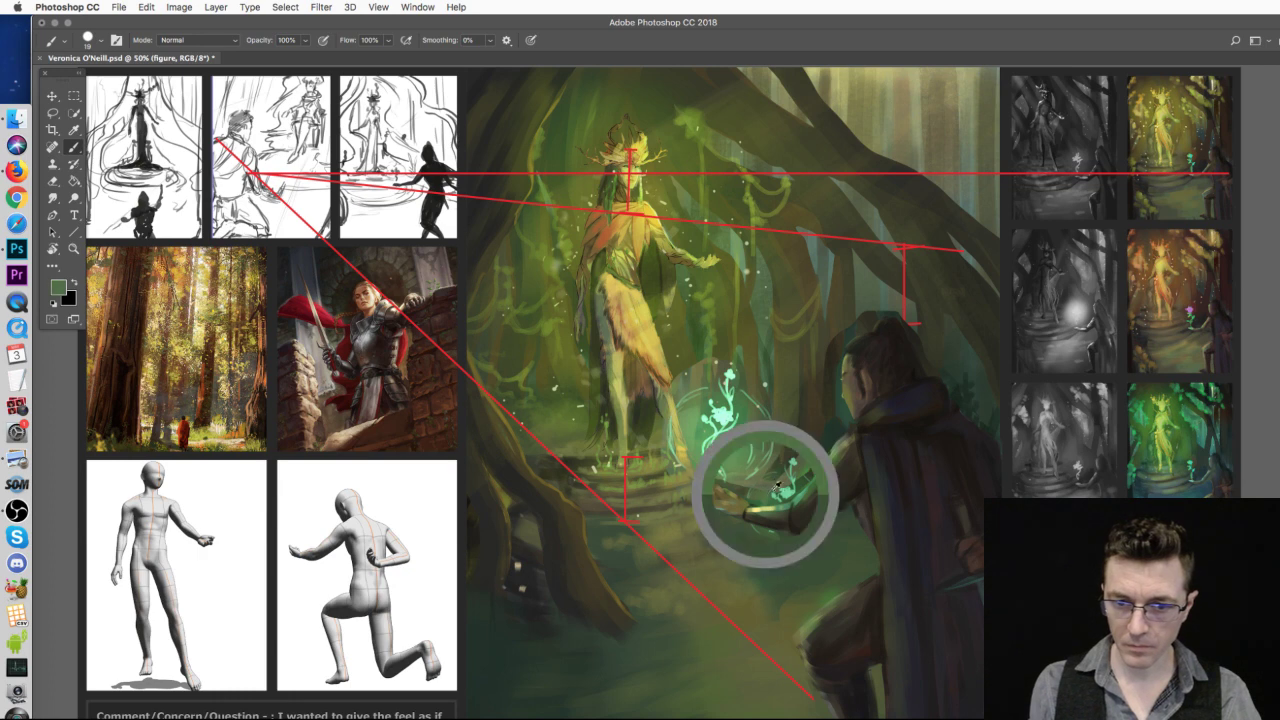
mouse_move(784, 490)
mouse_down()
mouse_move(802, 492)
mouse_move(790, 462)
mouse_up()
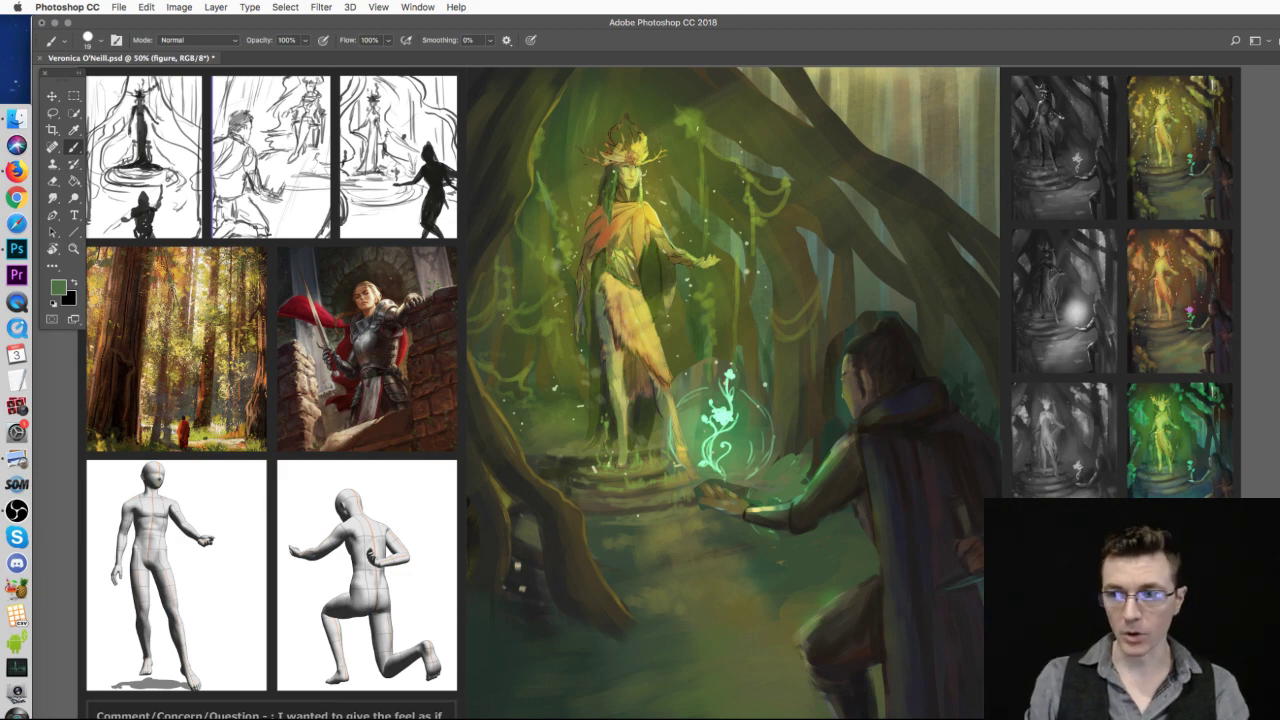
- On Layer 10, draw a diagonal and a vertical line down the painting in orange sampled from the dryad, and clear them
key(ctrl+v)
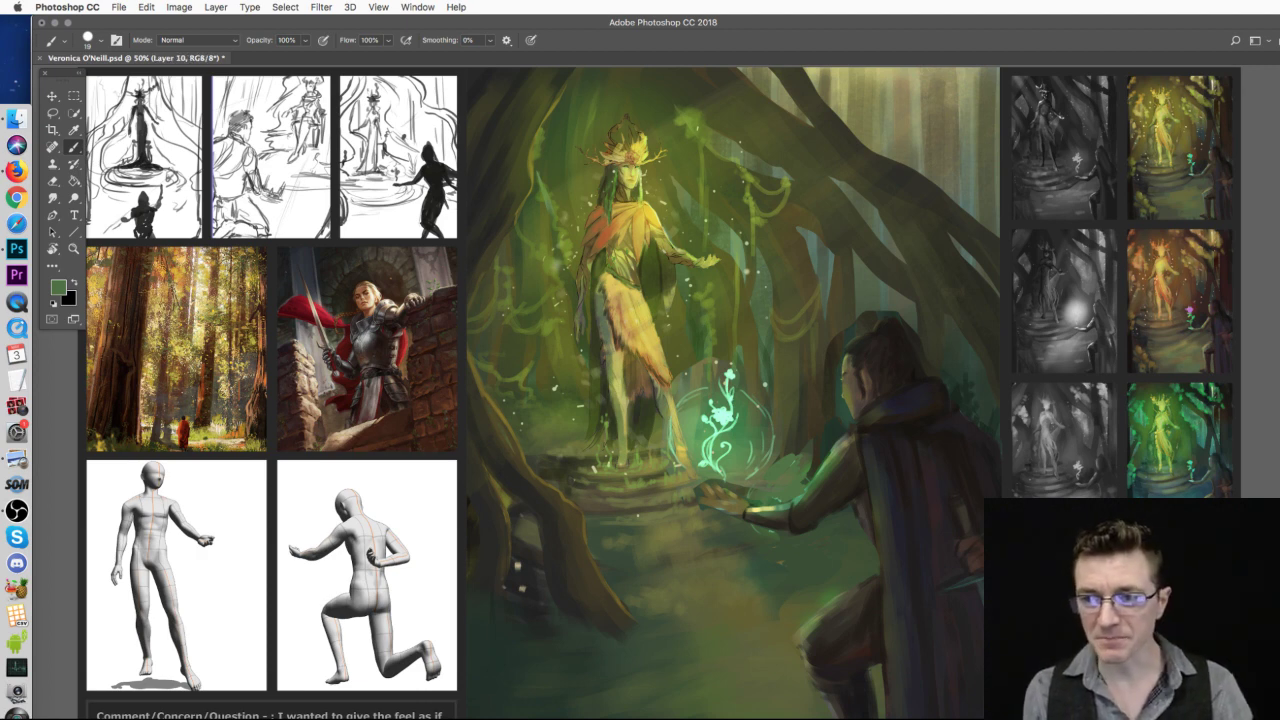
alt+click(605, 200)
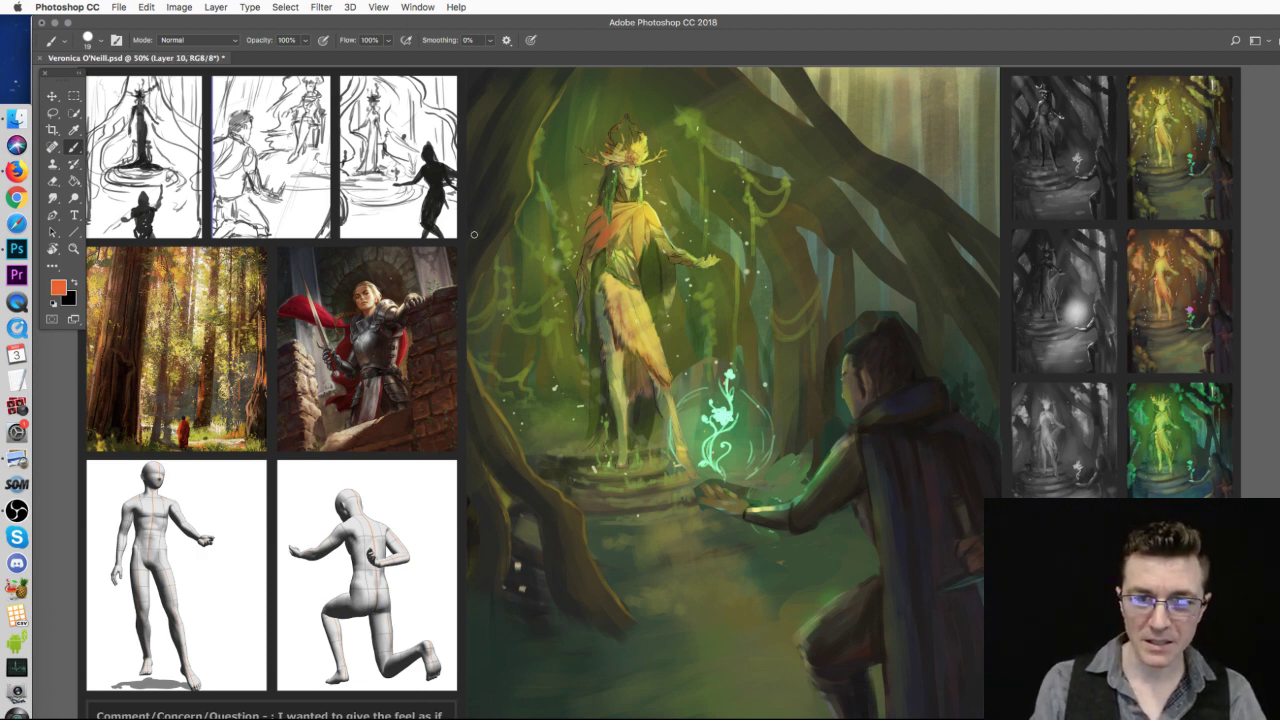
mouse_move(477, 212)
mouse_down()
mouse_move(636, 512)
mouse_move(806, 718)
mouse_up()
drag(484, 718, 487, 190)
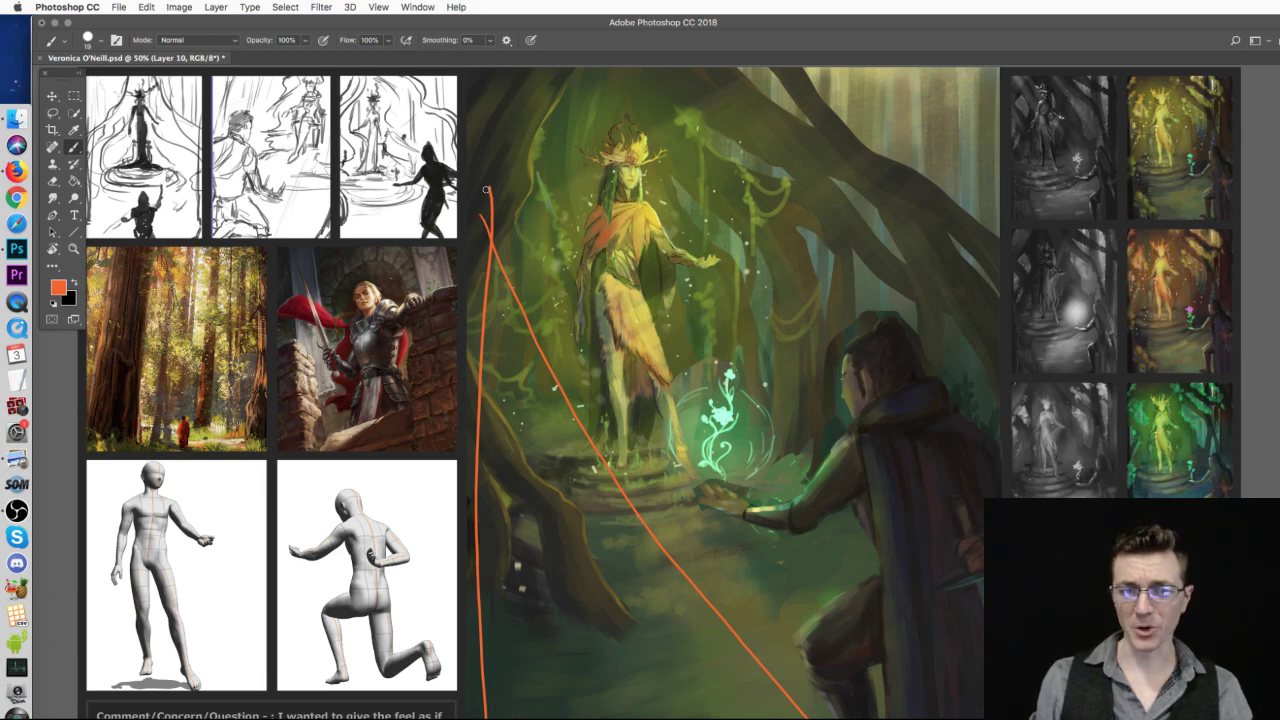
key(Delete)
- Outline the tree roots beside the stone steps and the branches behind the dryad in orange, removing each outline
mouse_move(494, 425)
mouse_down()
mouse_move(523, 544)
mouse_move(562, 578)
mouse_move(494, 428)
mouse_up()
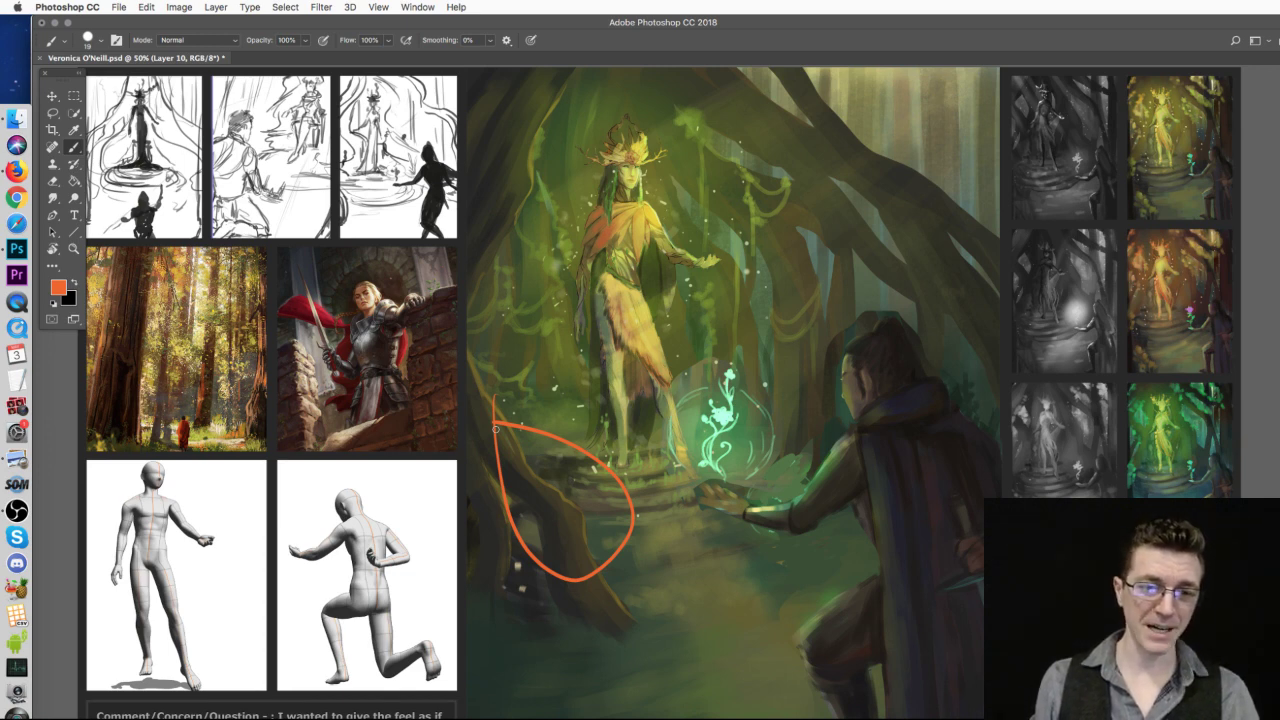
key(Delete)
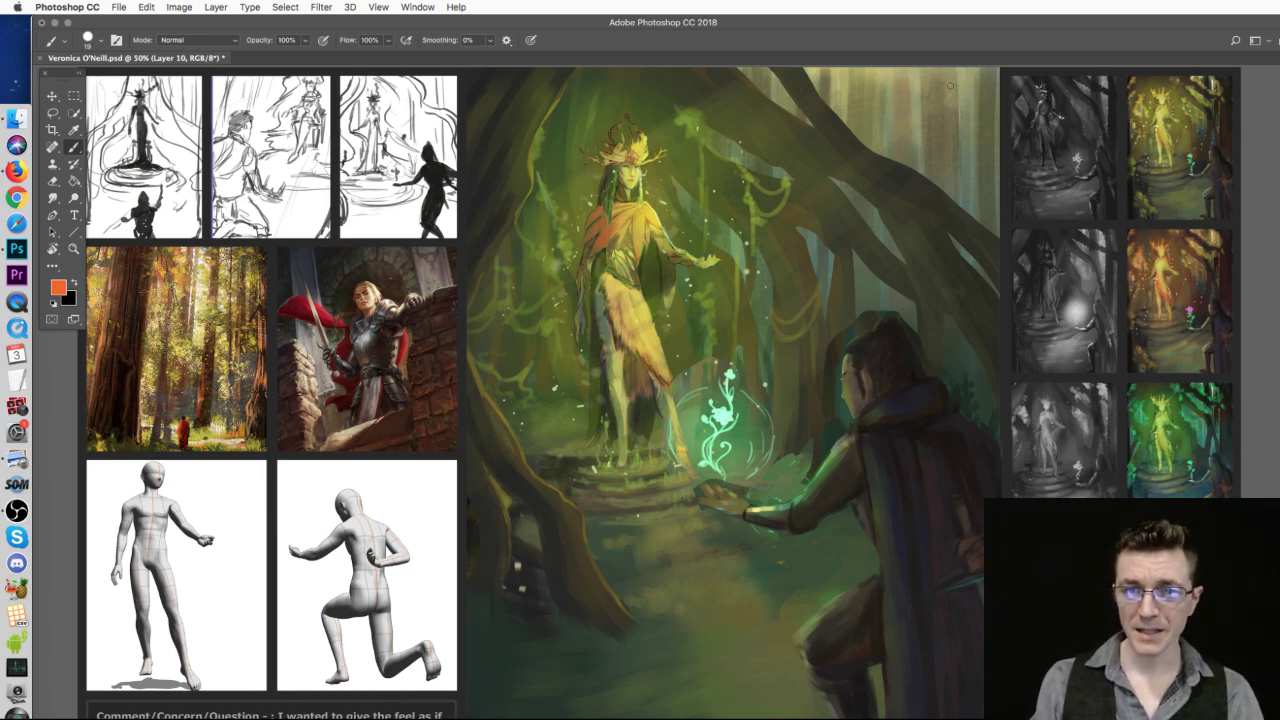
mouse_move(922, 69)
mouse_down()
mouse_move(772, 77)
mouse_move(690, 182)
mouse_move(962, 355)
mouse_move(976, 60)
mouse_up()
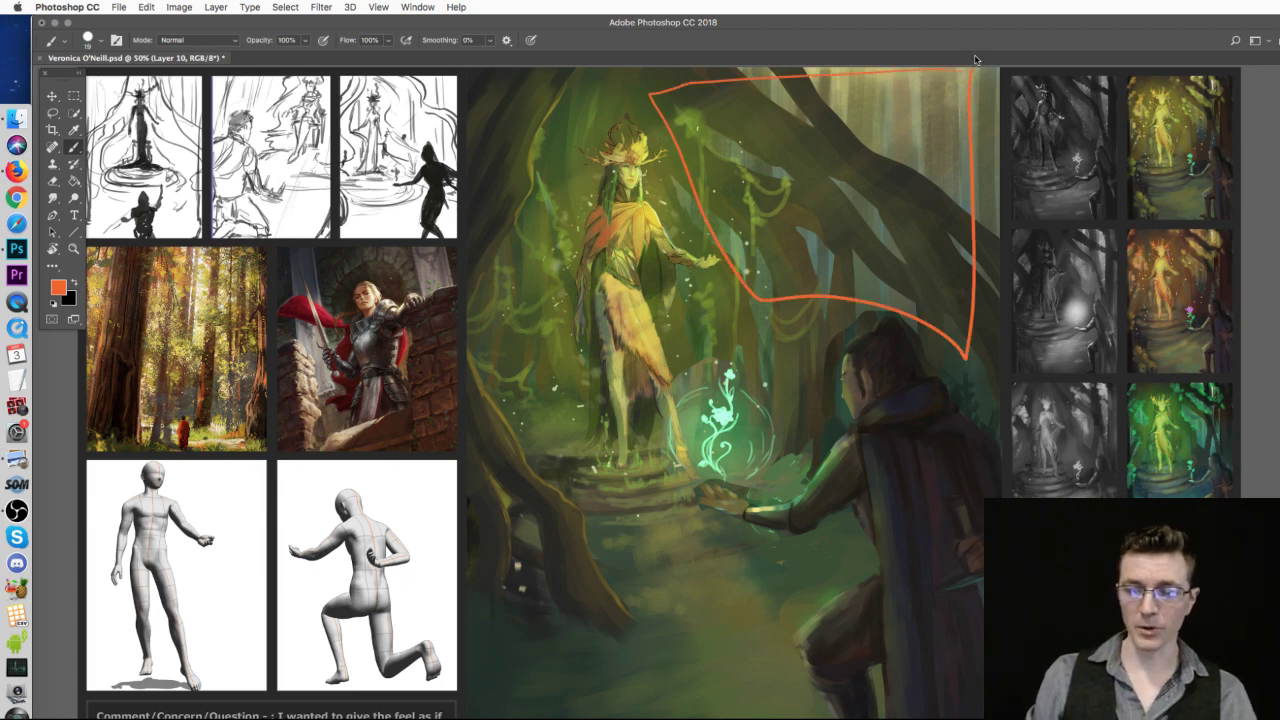
key(super+z)
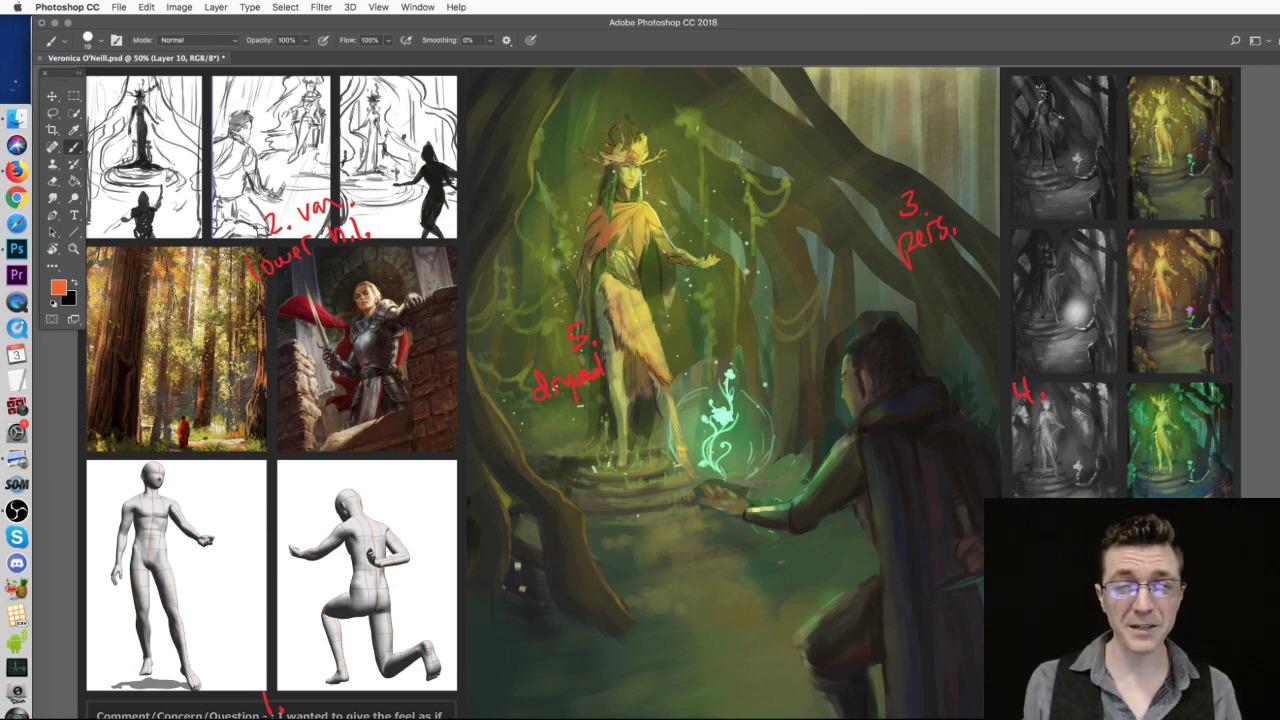
- Try two orange strokes over the trees and branches behind the dryad, undoing each one
mouse_move(718, 84)
mouse_down()
mouse_move(505, 239)
mouse_move(556, 382)
mouse_move(932, 172)
mouse_move(964, 142)
mouse_up()
key(super+z)
mouse_move(712, 92)
mouse_down()
mouse_move(562, 215)
mouse_move(768, 342)
mouse_up()
key(super+z)
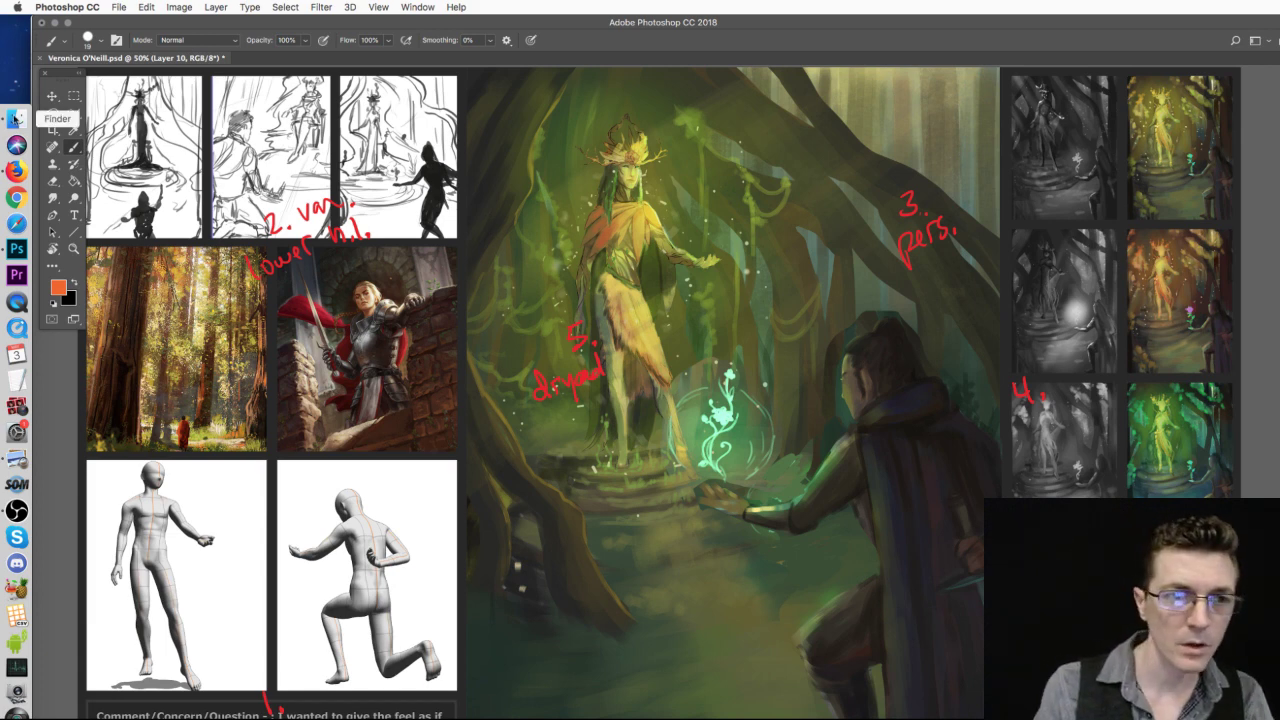
- Switch to Finder and preview hellboyII(2008)_1382.jpg from the Refs Extras folder
click(16, 118)
click(700, 565)
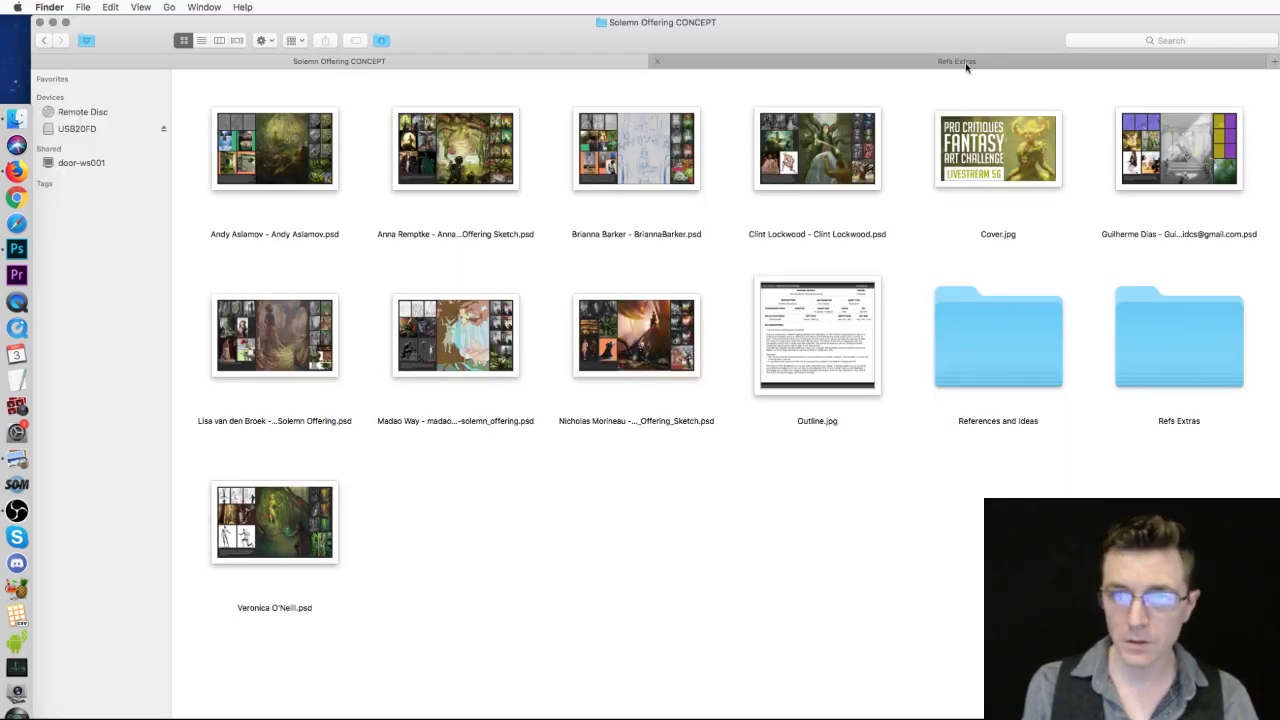
click(966, 62)
click(259, 163)
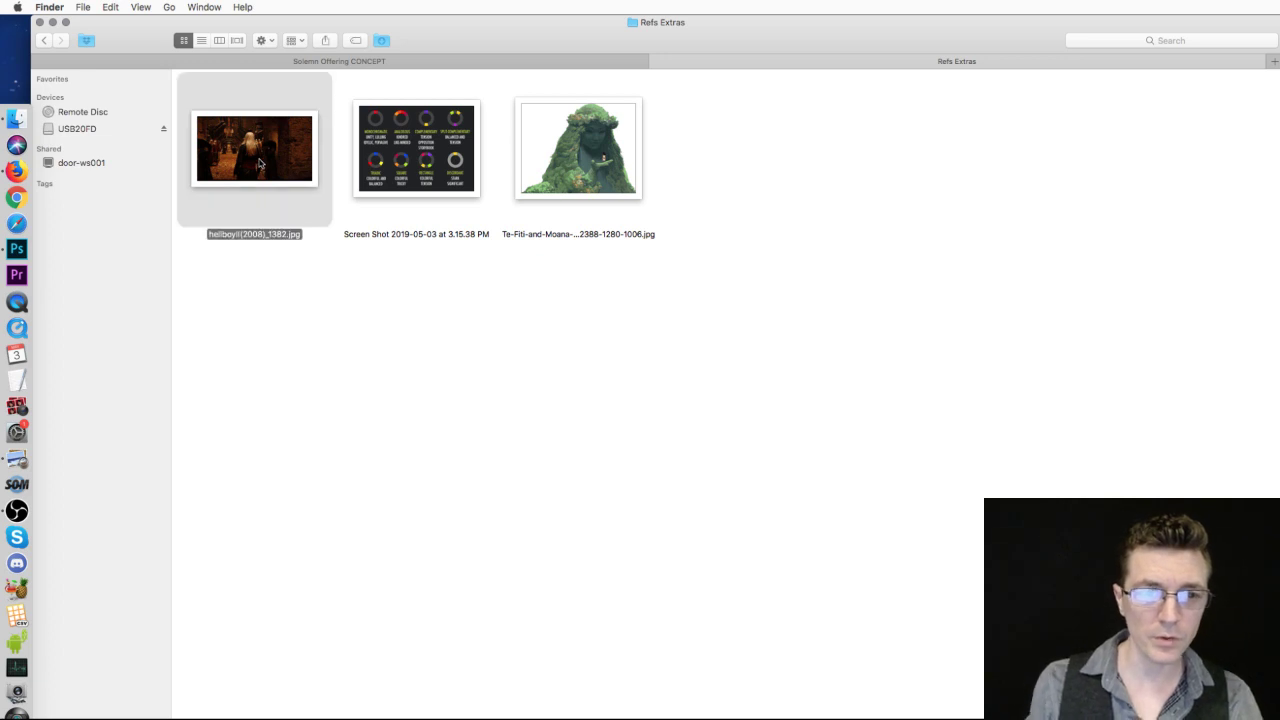
key(space)
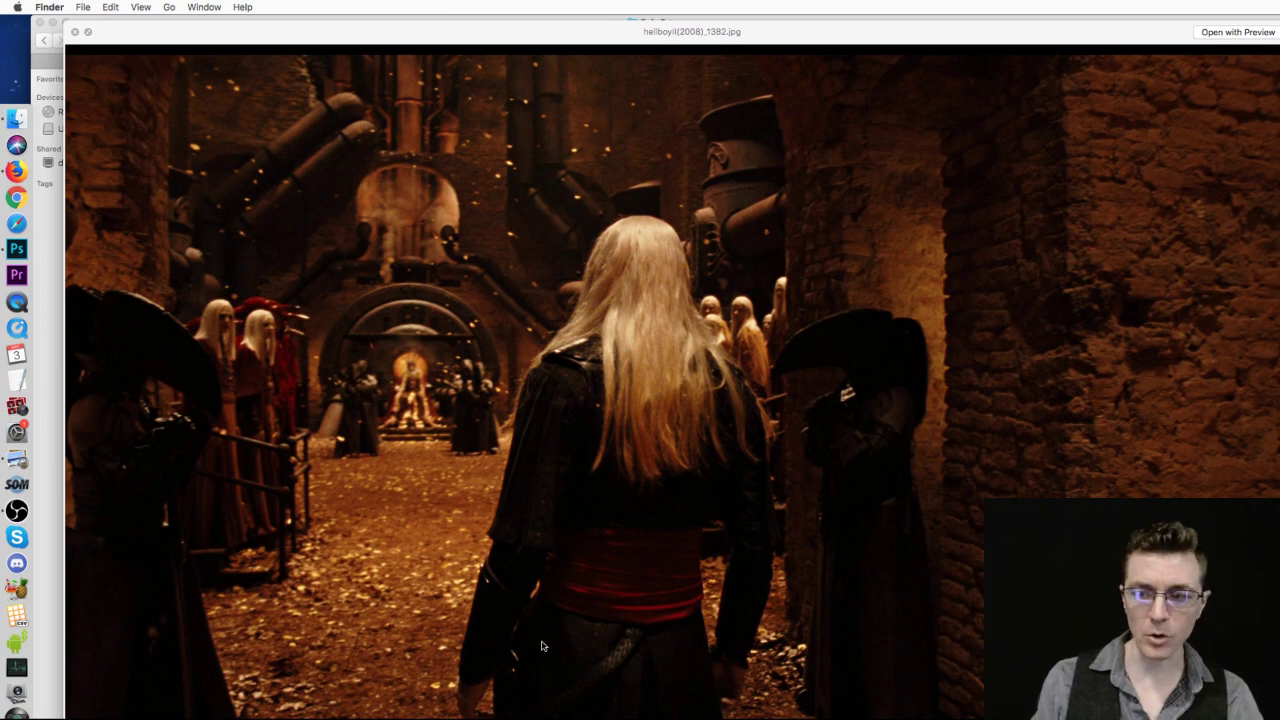
- Return to Photoshop with the Hellboy still placed over the main painting and remove the red written notes from view
click(74, 31)
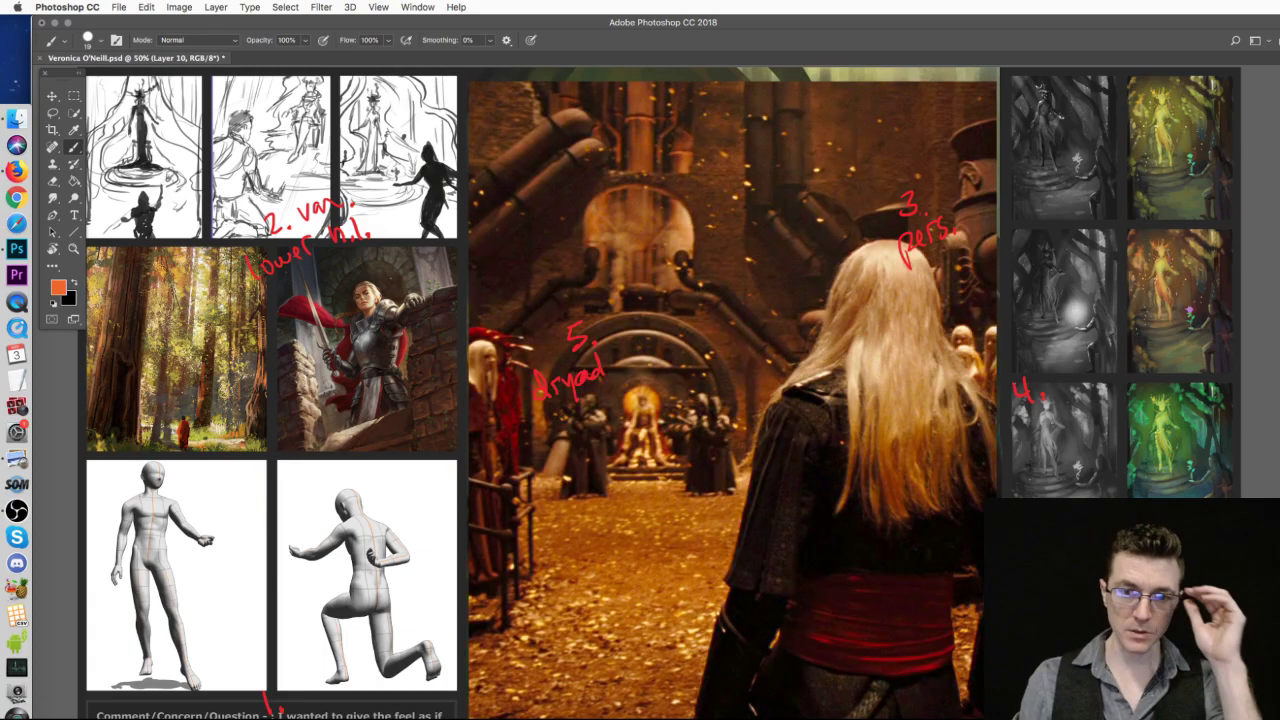
key(Delete)
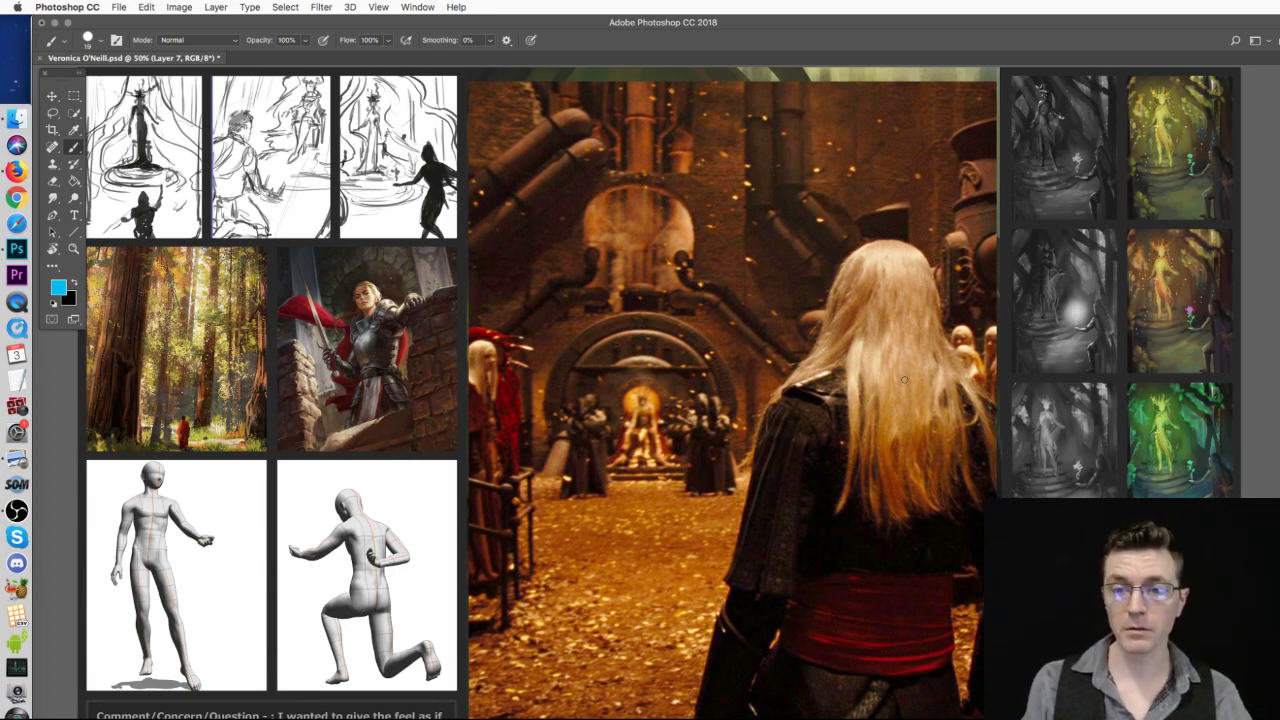
- Try blue sketch marks for the belt, sword, outstretched arm and round orb over the white-haired foreground figure in the Hellboy still
mouse_move(984, 578)
mouse_down()
mouse_move(886, 548)
mouse_move(905, 705)
mouse_up()
mouse_move(938, 583)
mouse_down()
mouse_move(869, 604)
mouse_move(910, 616)
mouse_move(924, 594)
mouse_move(932, 715)
mouse_up()
drag(912, 632, 905, 715)
drag(930, 598, 984, 608)
drag(933, 546, 984, 541)
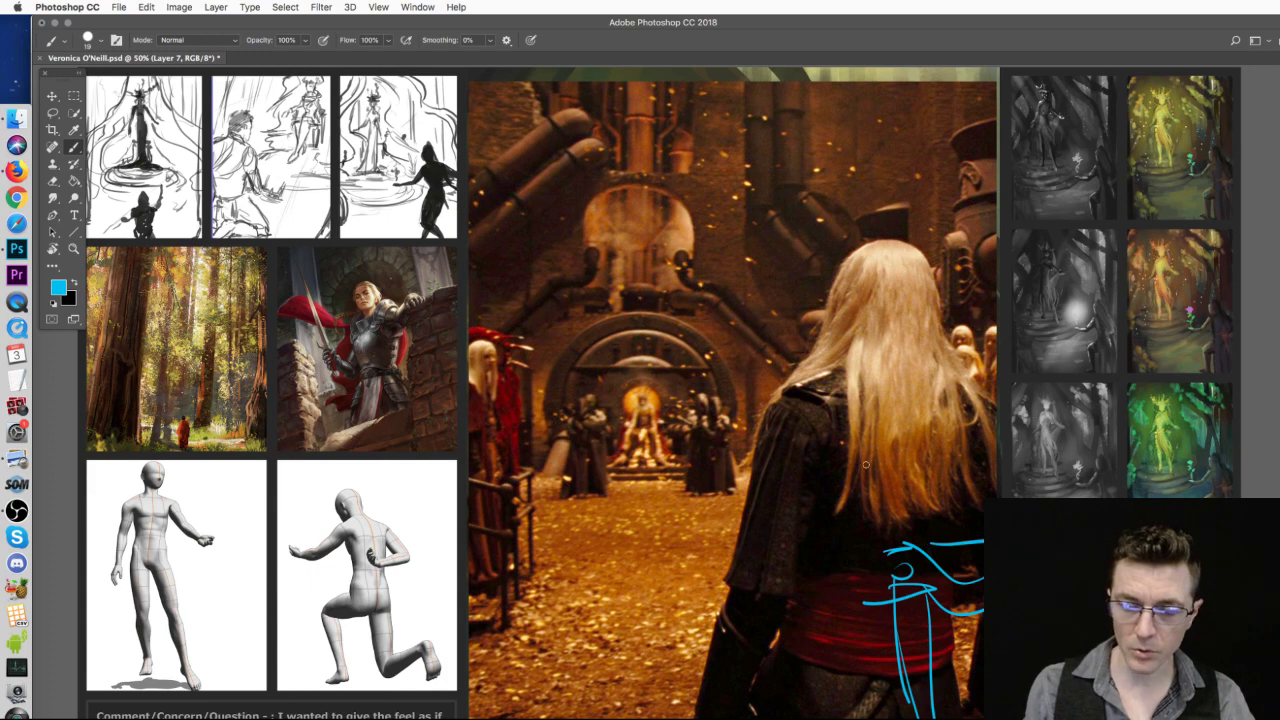
mouse_move(776, 410)
mouse_down()
mouse_move(722, 483)
mouse_move(766, 576)
mouse_up()
mouse_move(705, 352)
mouse_down()
mouse_move(660, 392)
mouse_move(740, 345)
mouse_move(788, 382)
mouse_up()
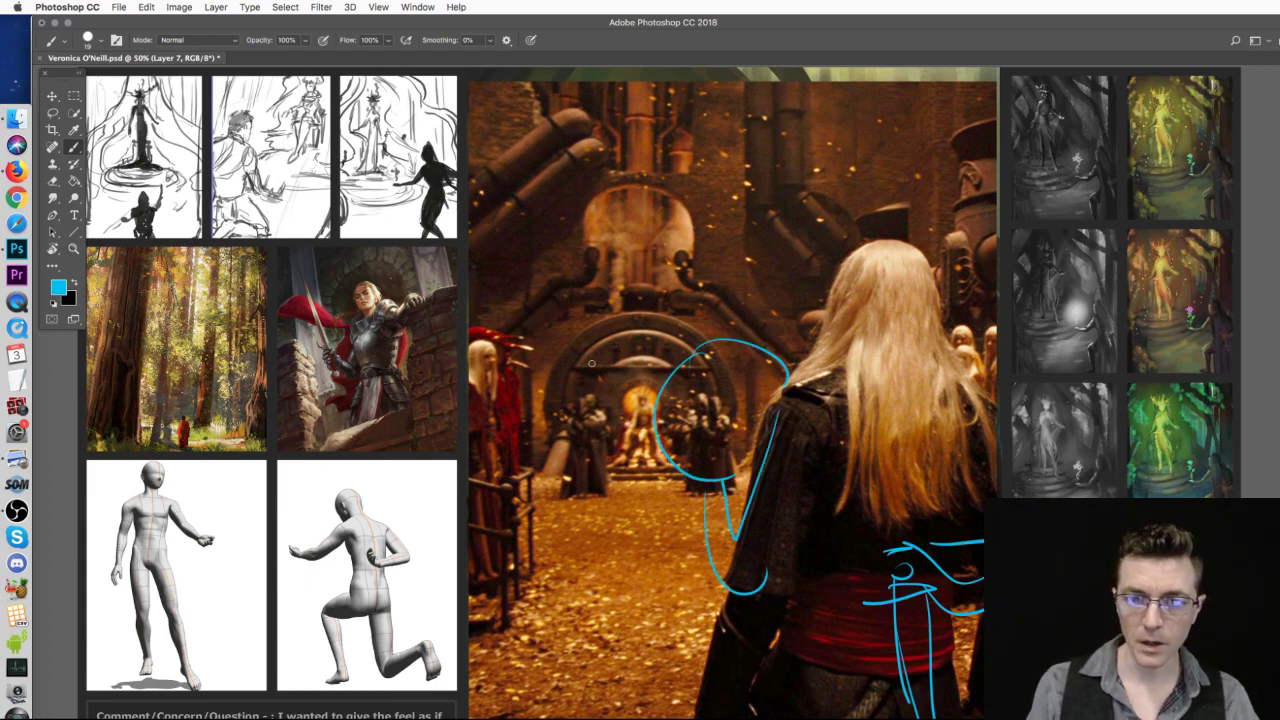
key(super+z)
- Try blue strokes along the foreground figure and over the distant throne, undoing them
drag(948, 330, 983, 393)
drag(950, 330, 700, 705)
key(super+z)
key(super+z)
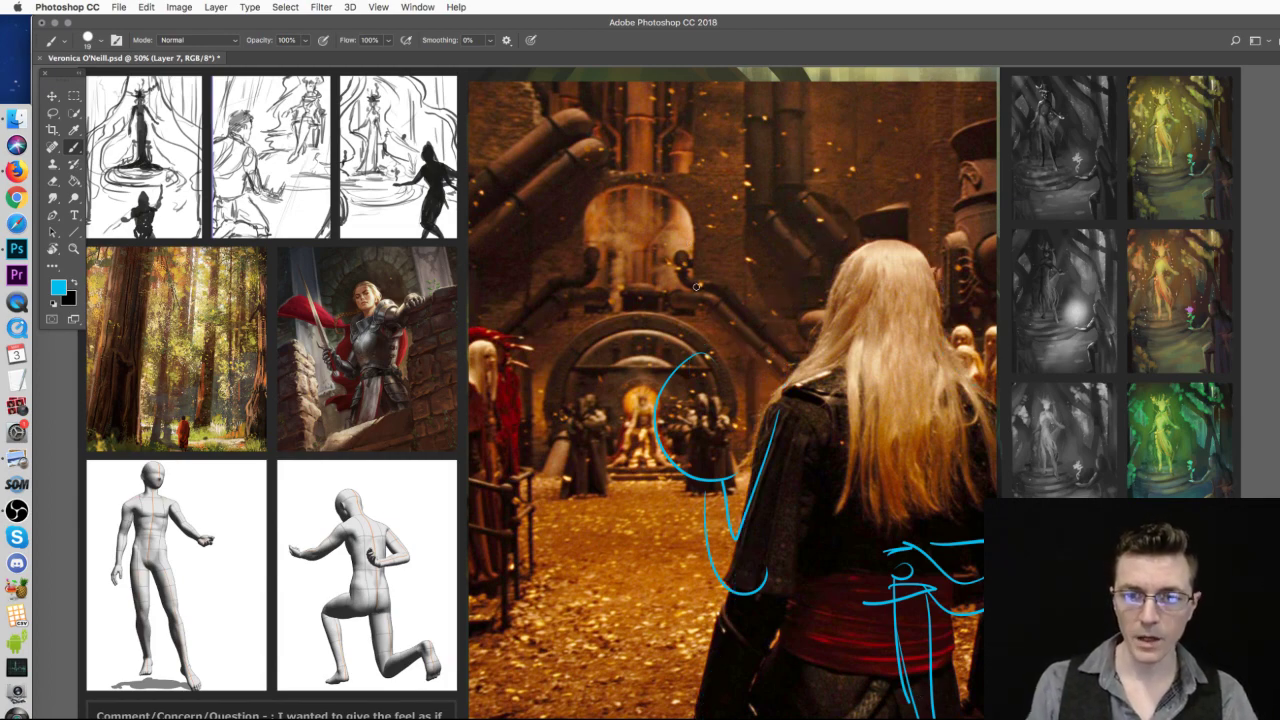
mouse_move(604, 373)
mouse_down()
mouse_move(685, 389)
mouse_move(641, 445)
mouse_move(643, 410)
mouse_move(646, 458)
mouse_up()
key(super+z)
key(super+z)
- Try blue strokes across the golden floor, then remove all the blue marks and reveal the forest painting with its red perspective lines
drag(506, 505, 655, 718)
drag(497, 718, 506, 494)
key(super+z)
mouse_move(718, 716)
mouse_down()
mouse_move(660, 636)
mouse_move(642, 676)
mouse_up()
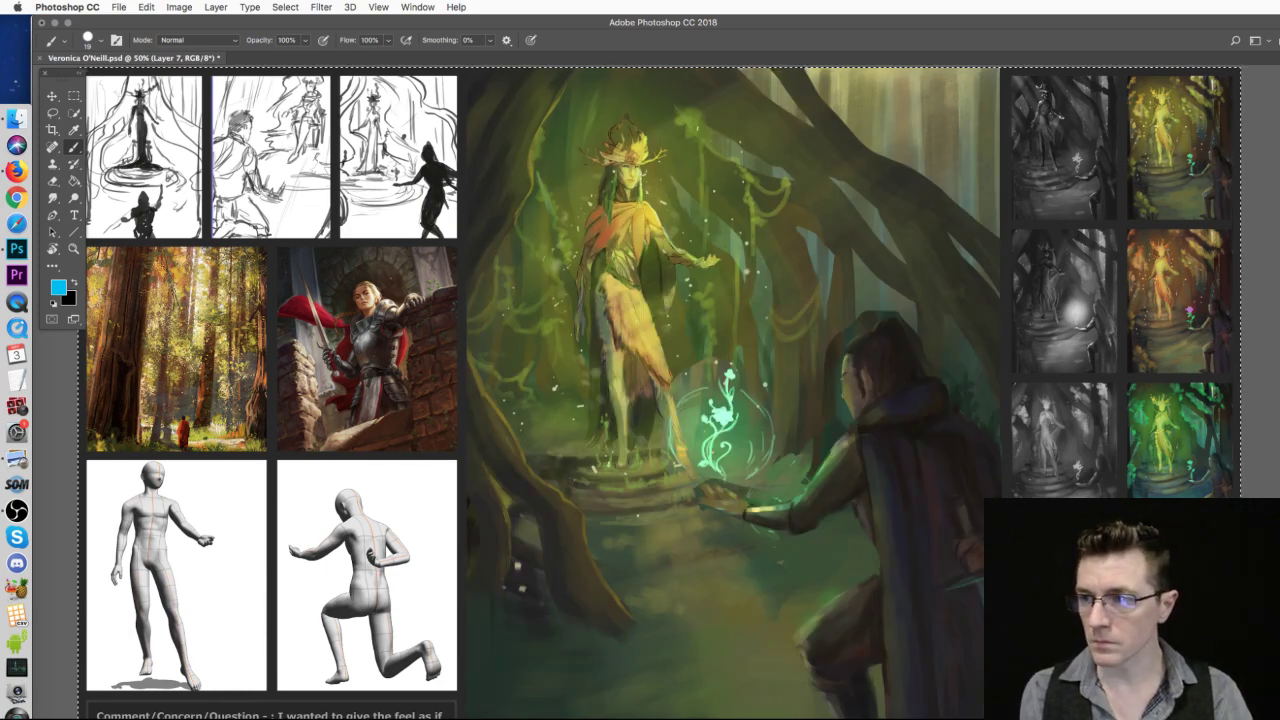
key(ctrl+z)
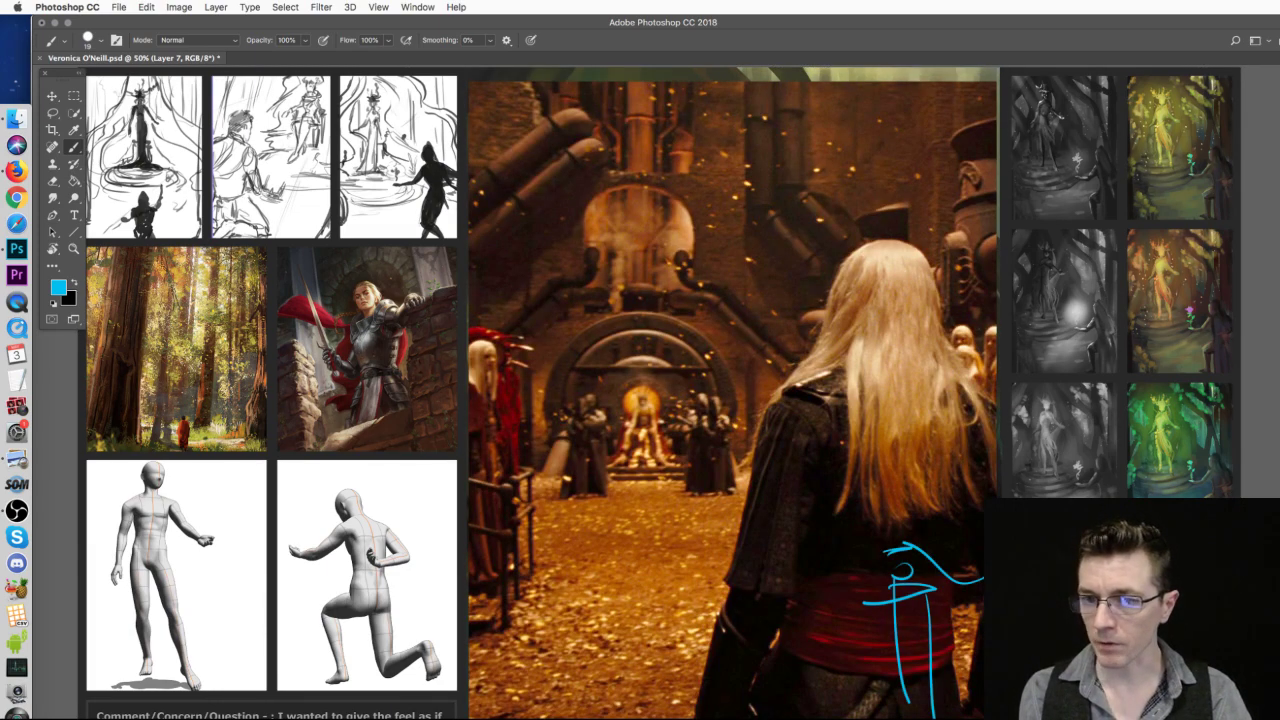
key(ctrl+z)
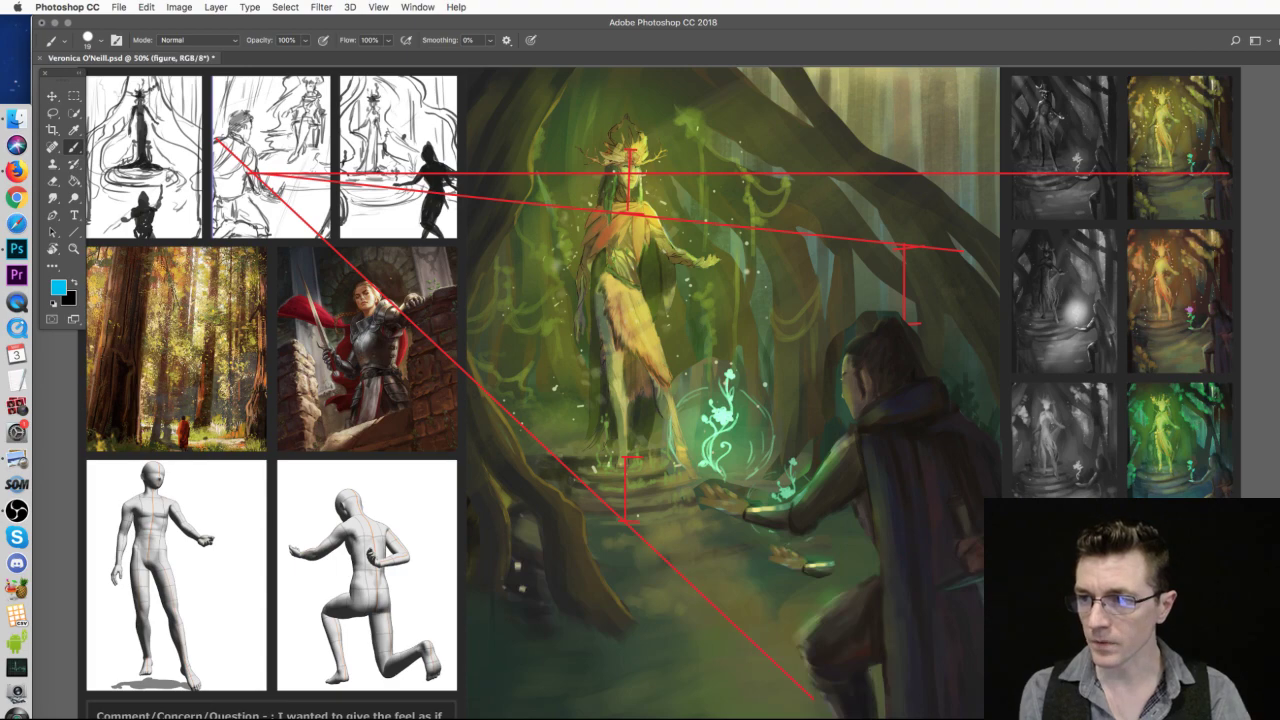
- Show the Hellboy still again with its throne background enlarged behind the white-haired foreground figure
key(ctrl+z)
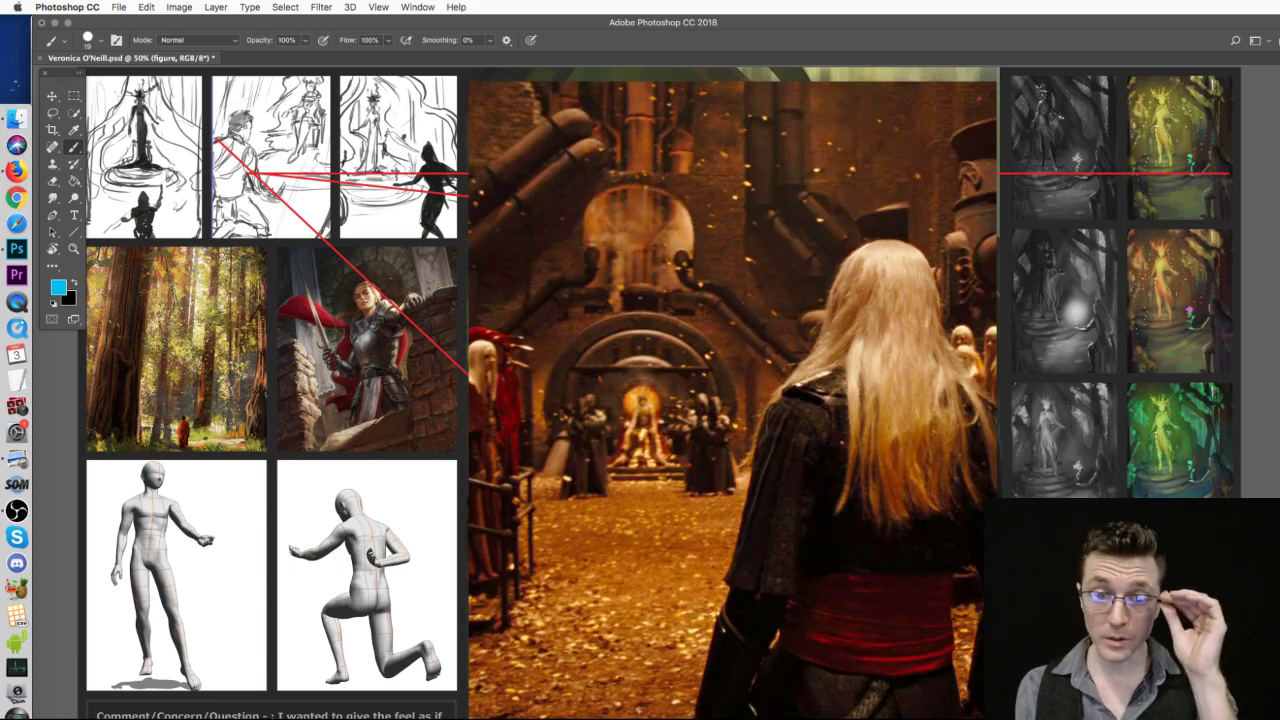
key(ctrl+z)
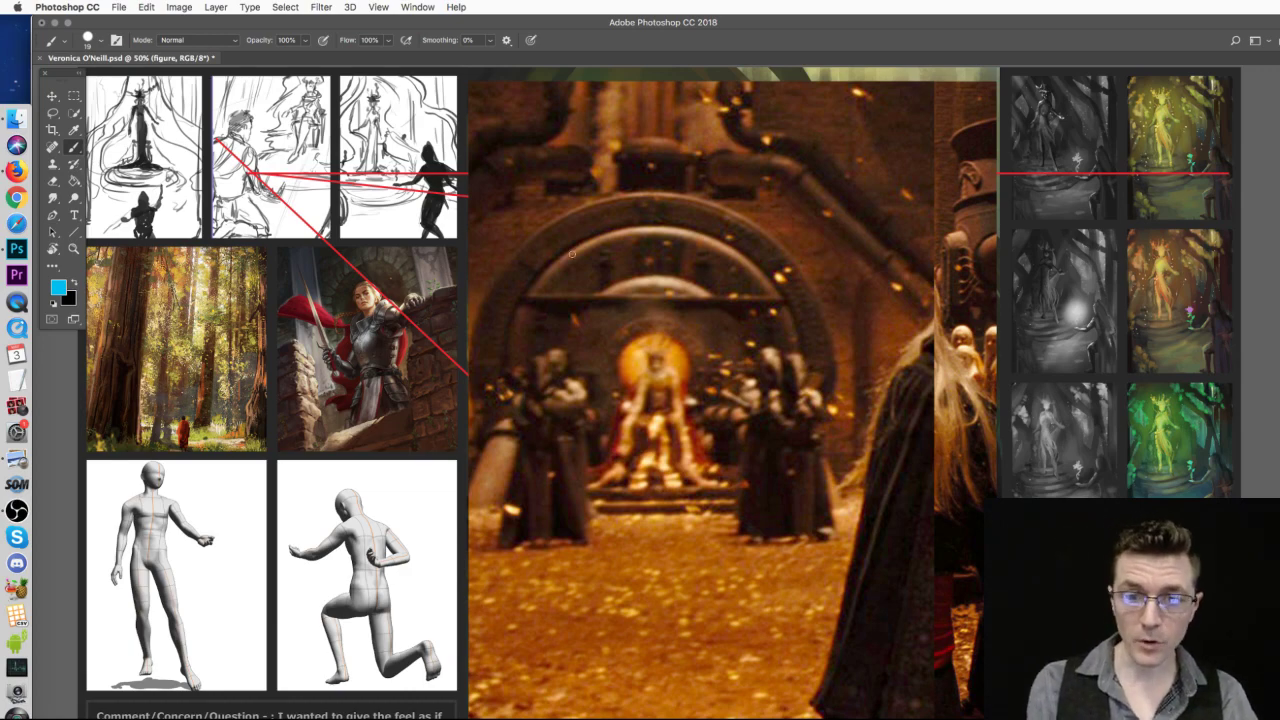
key(ctrl+z)
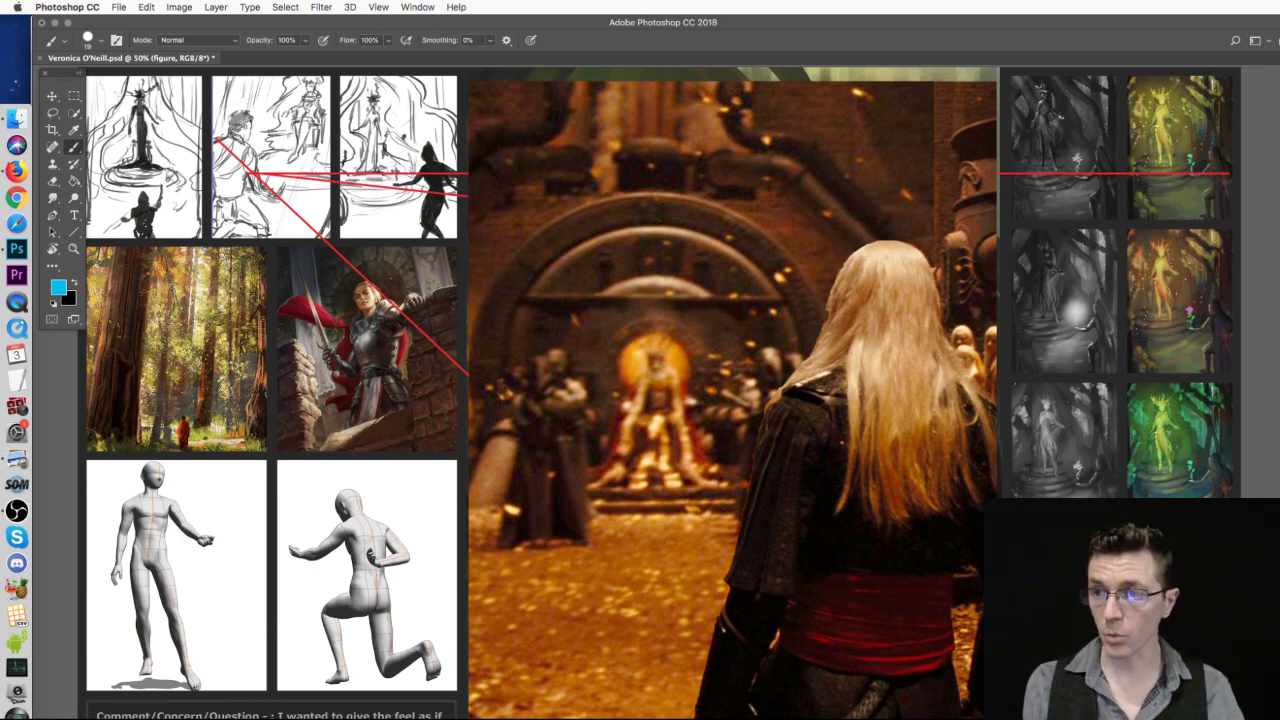
- Compare the original Hellboy still with the enlarged-throne version by switching repeatedly between the two
key(ctrl+z)
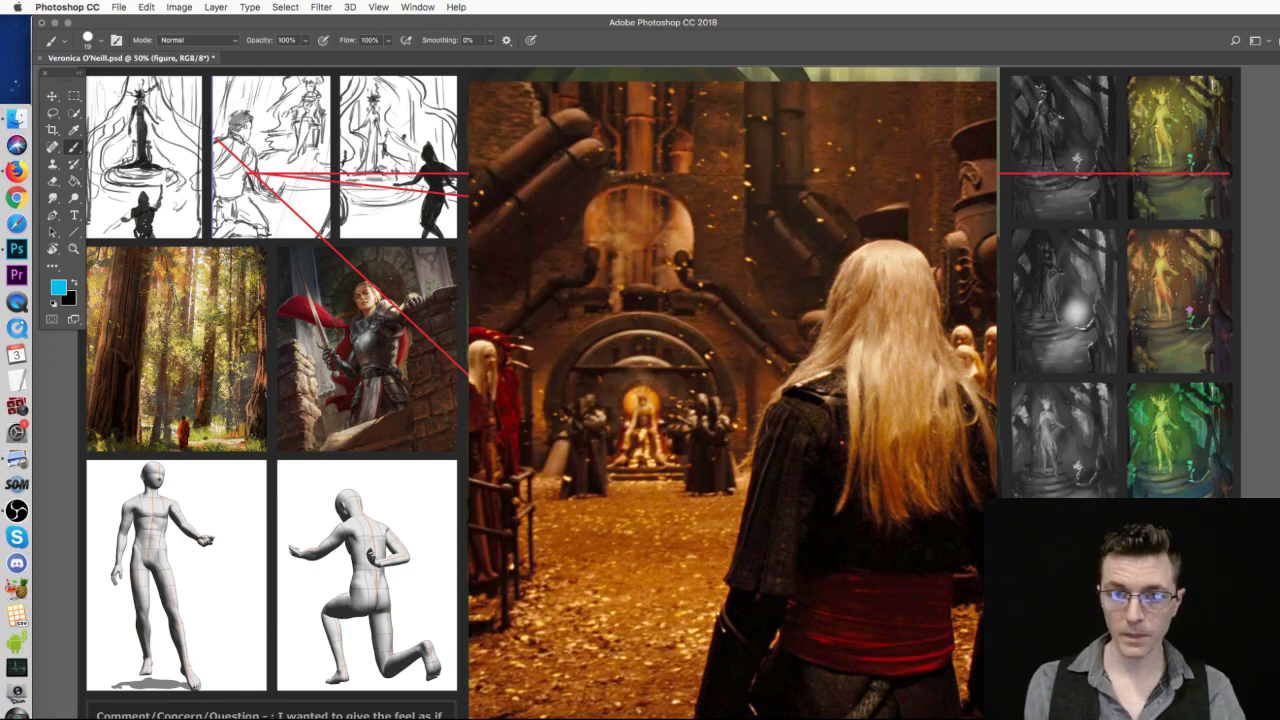
key(ctrl+z)
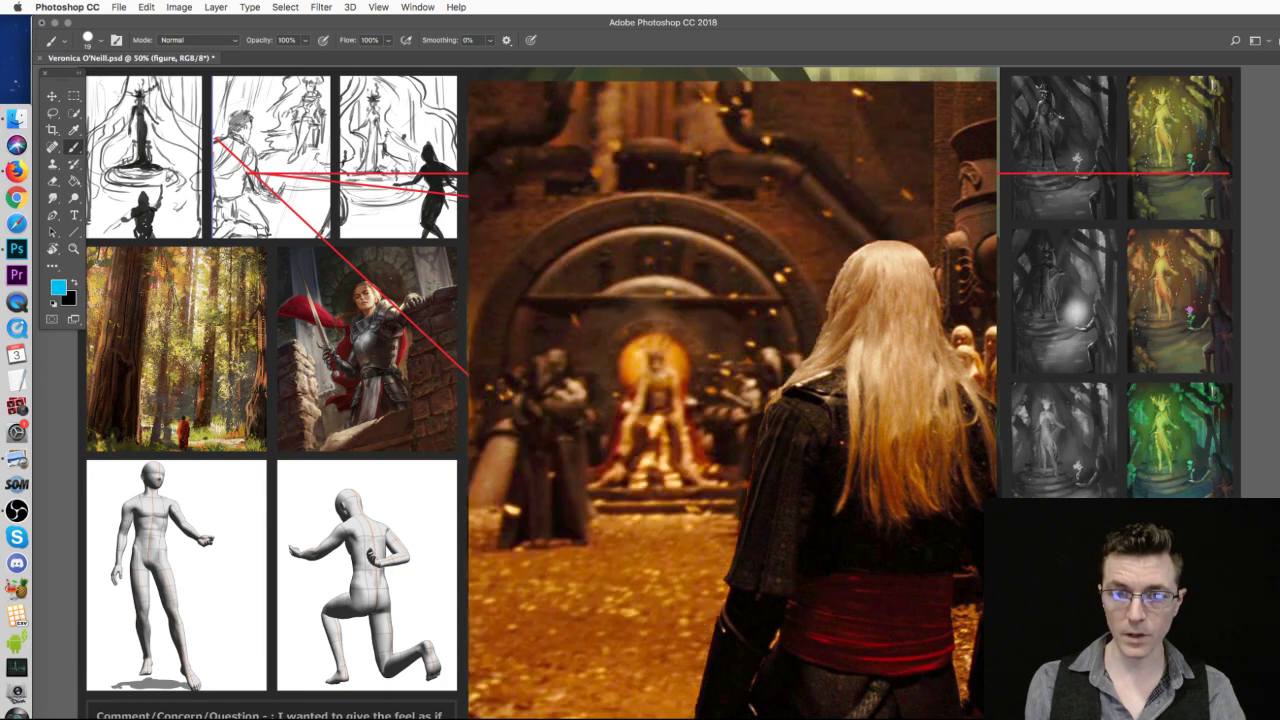
key(ctrl+z)
key(ctrl+z)
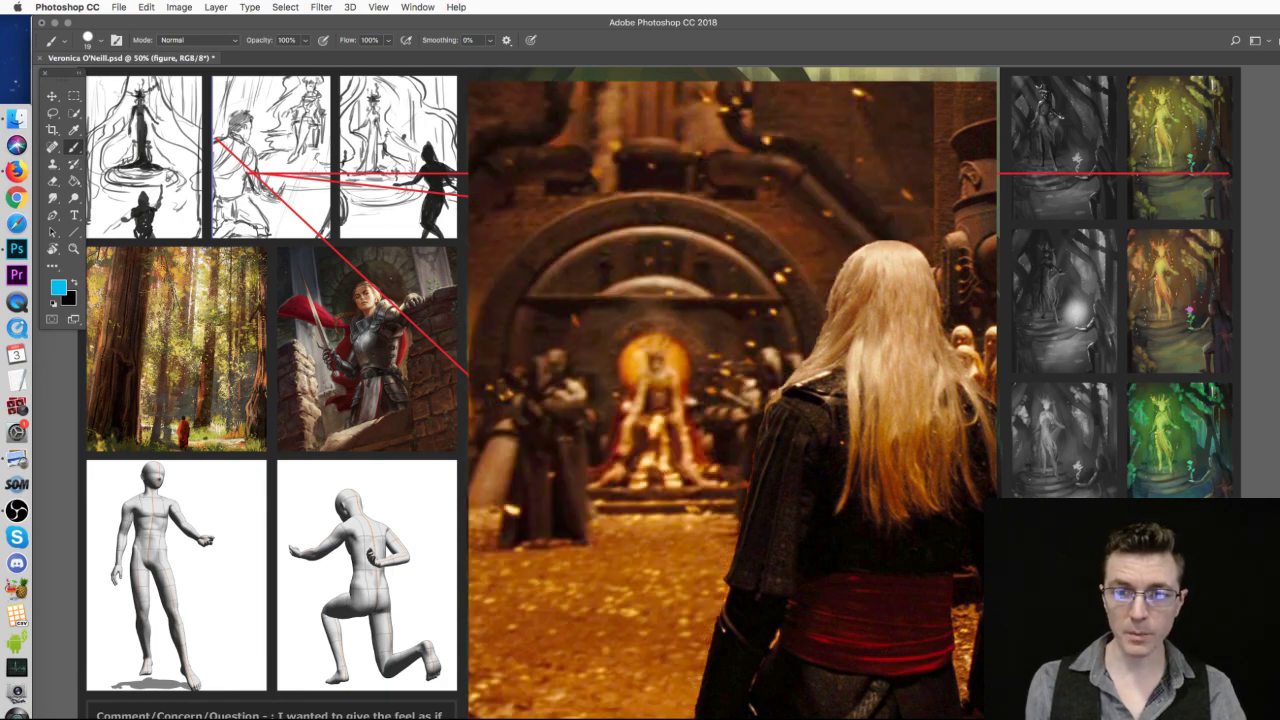
key(ctrl+z)
key(ctrl+z)
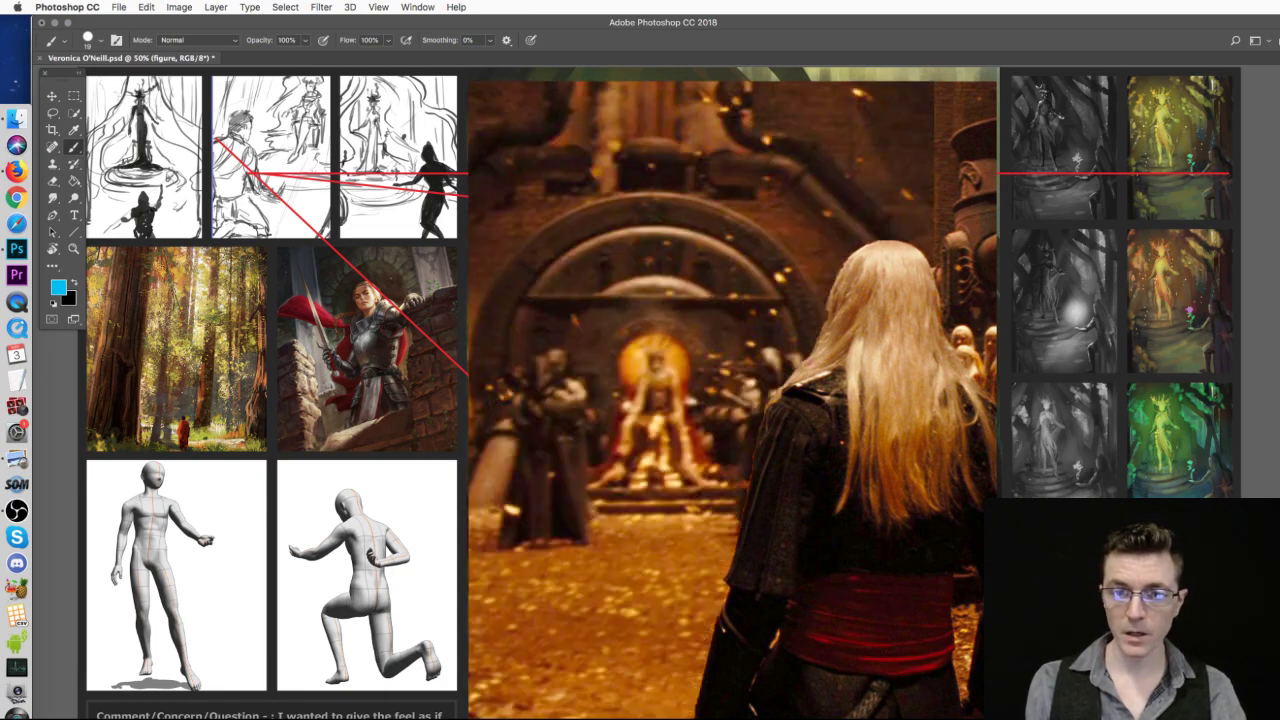
key(ctrl+z)
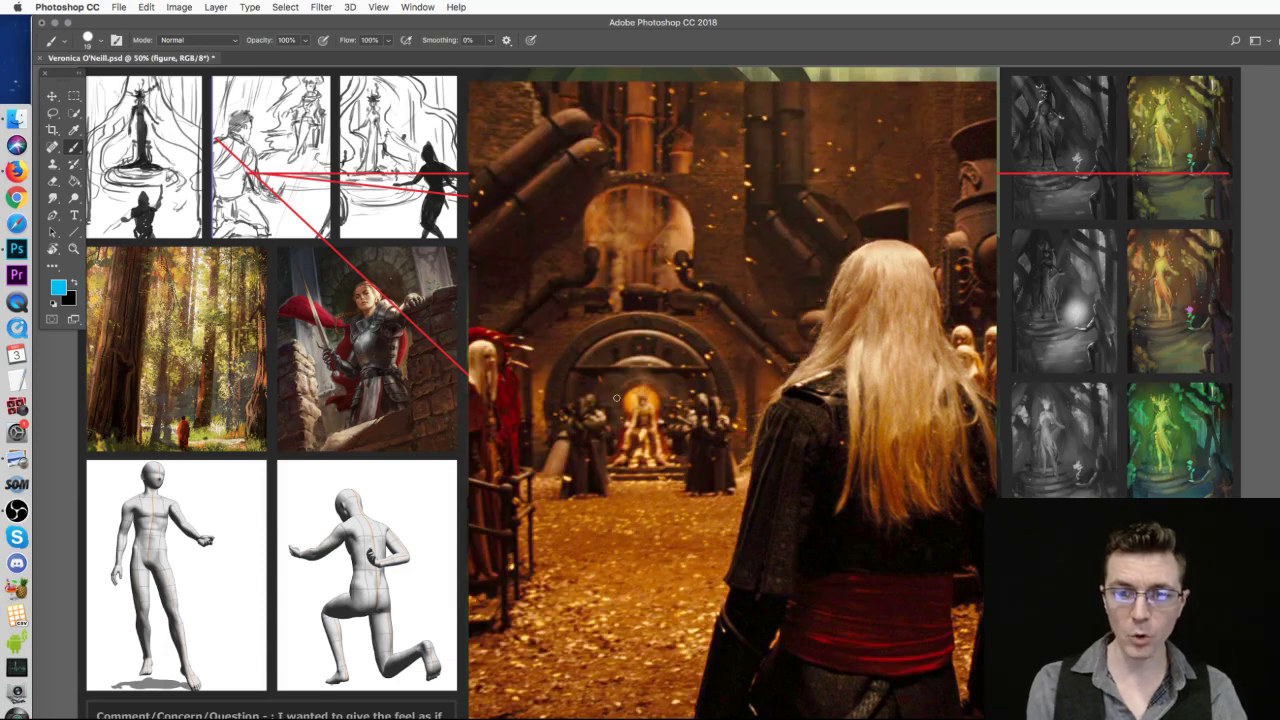
key(ctrl+z)
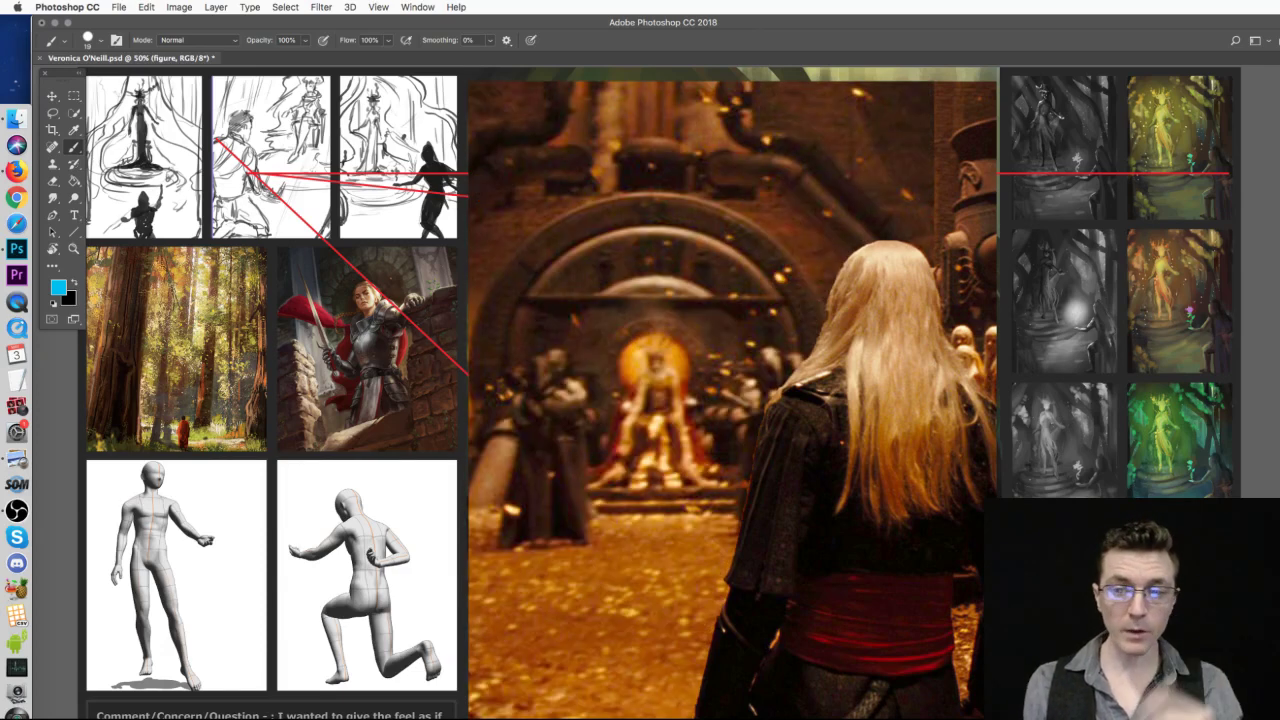
- Compare the enlarged-throne composite with the forest painting underneath by hiding and restoring the composite
key(ctrl+z)
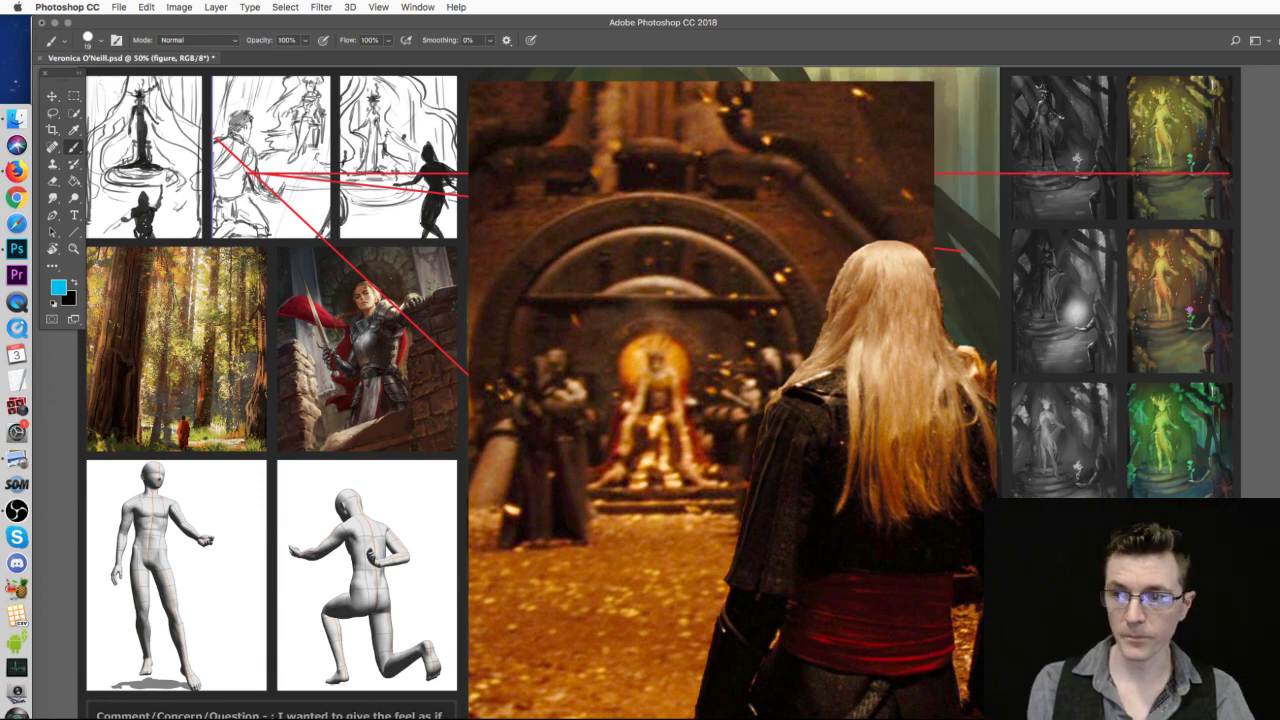
key(ctrl+z)
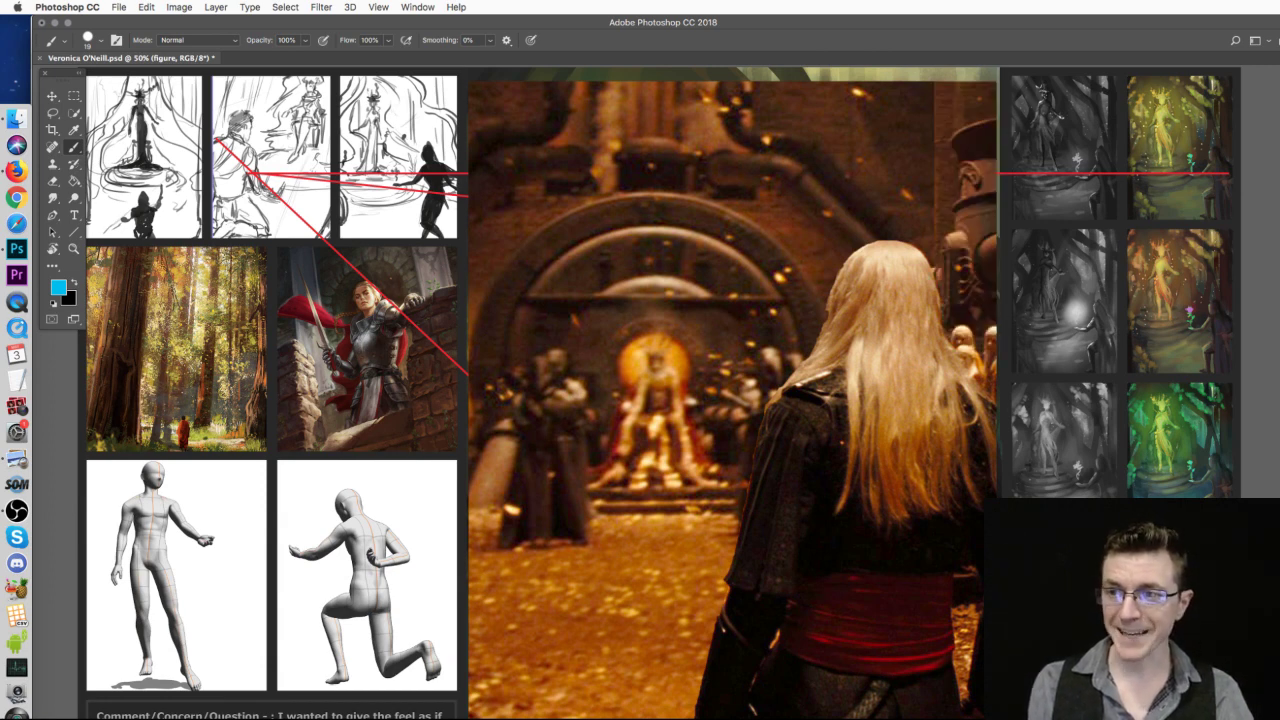
key(ctrl+z)
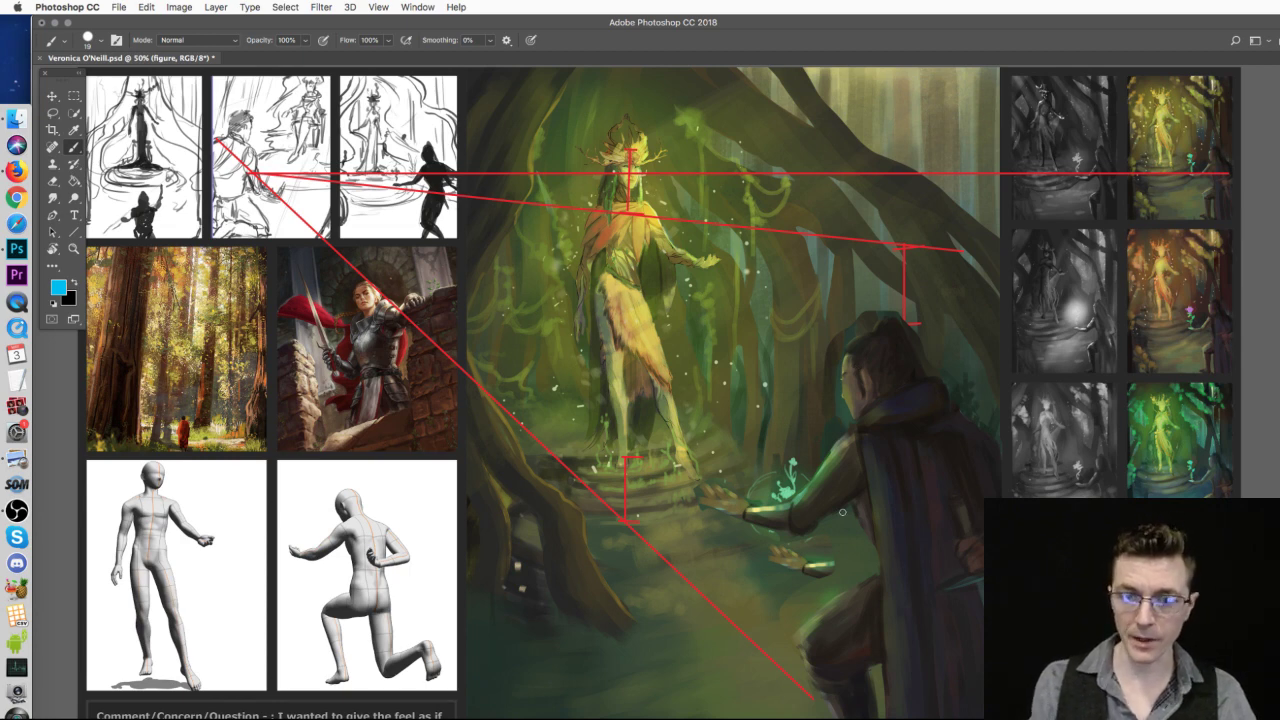
key(ctrl+z)
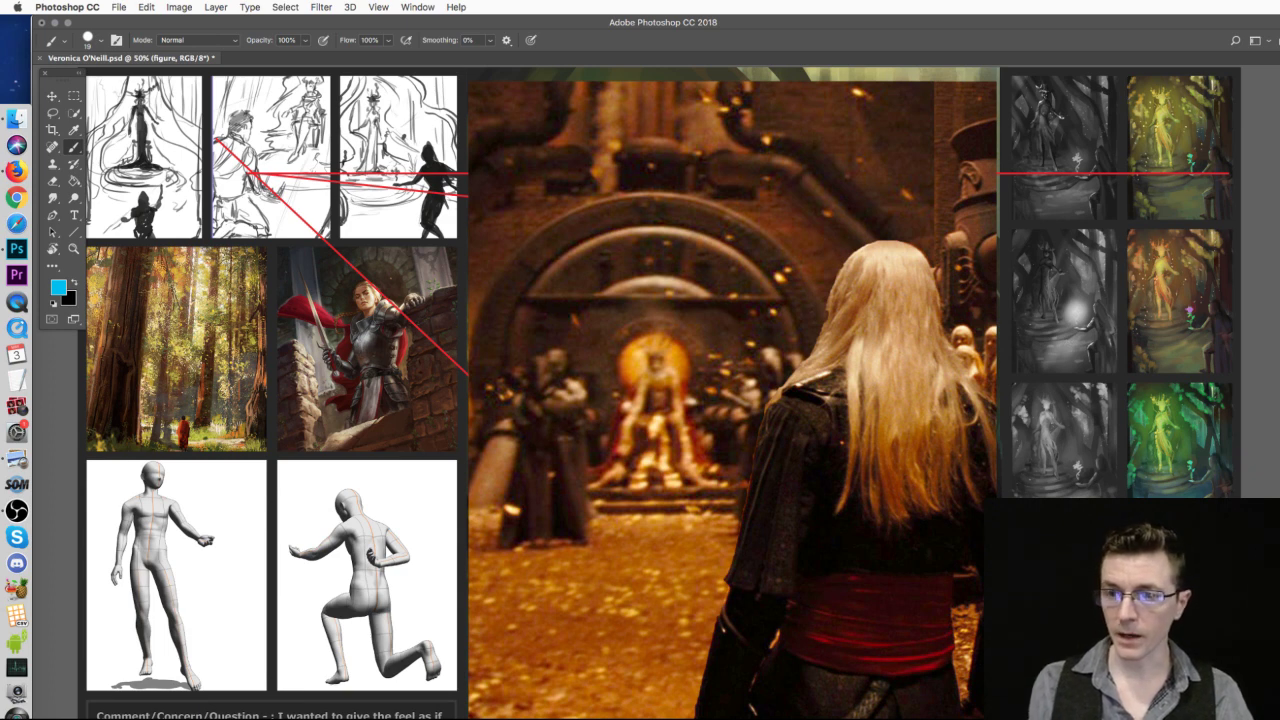
- Add a new layer and draw curved blue framing lines on both sides of the enlarged throne arch
ctrl+click(991, 369)
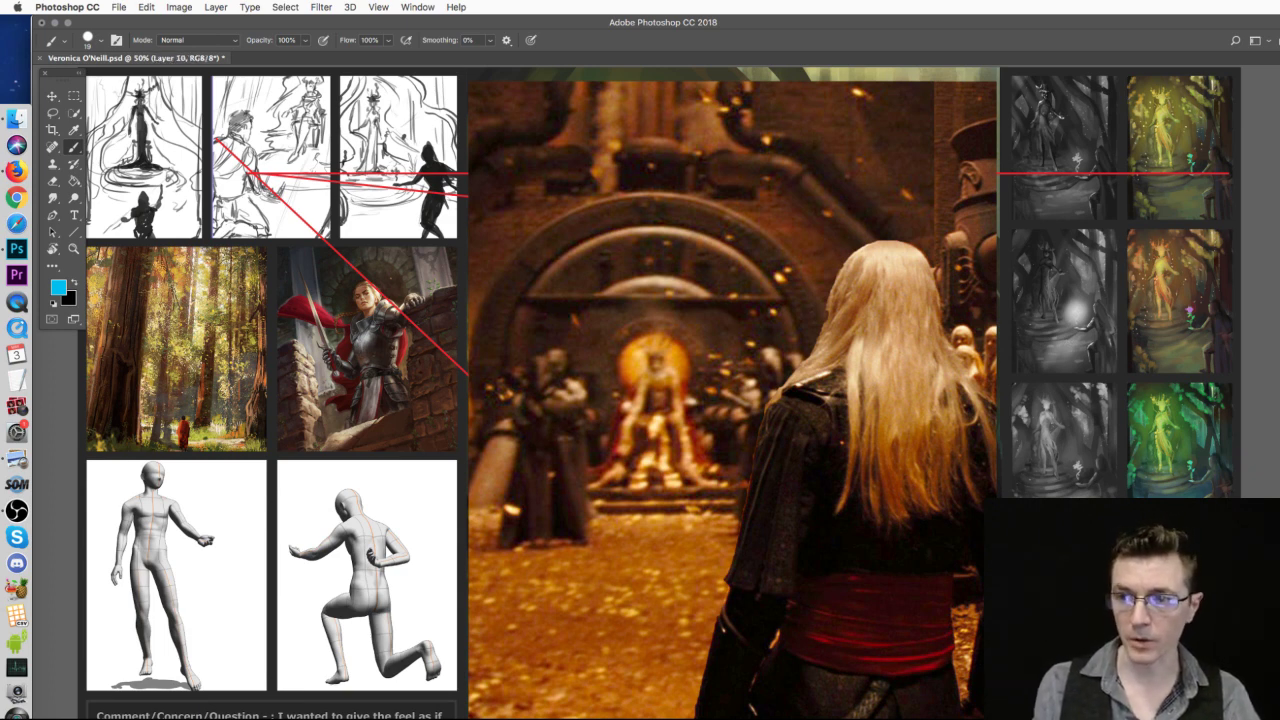
mouse_move(543, 510)
mouse_down()
mouse_move(521, 365)
mouse_move(590, 290)
mouse_up()
mouse_move(489, 474)
mouse_down()
mouse_move(515, 300)
mouse_move(603, 240)
mouse_move(585, 152)
mouse_up()
drag(714, 165, 800, 375)
drag(708, 224, 770, 341)
drag(697, 272, 741, 375)
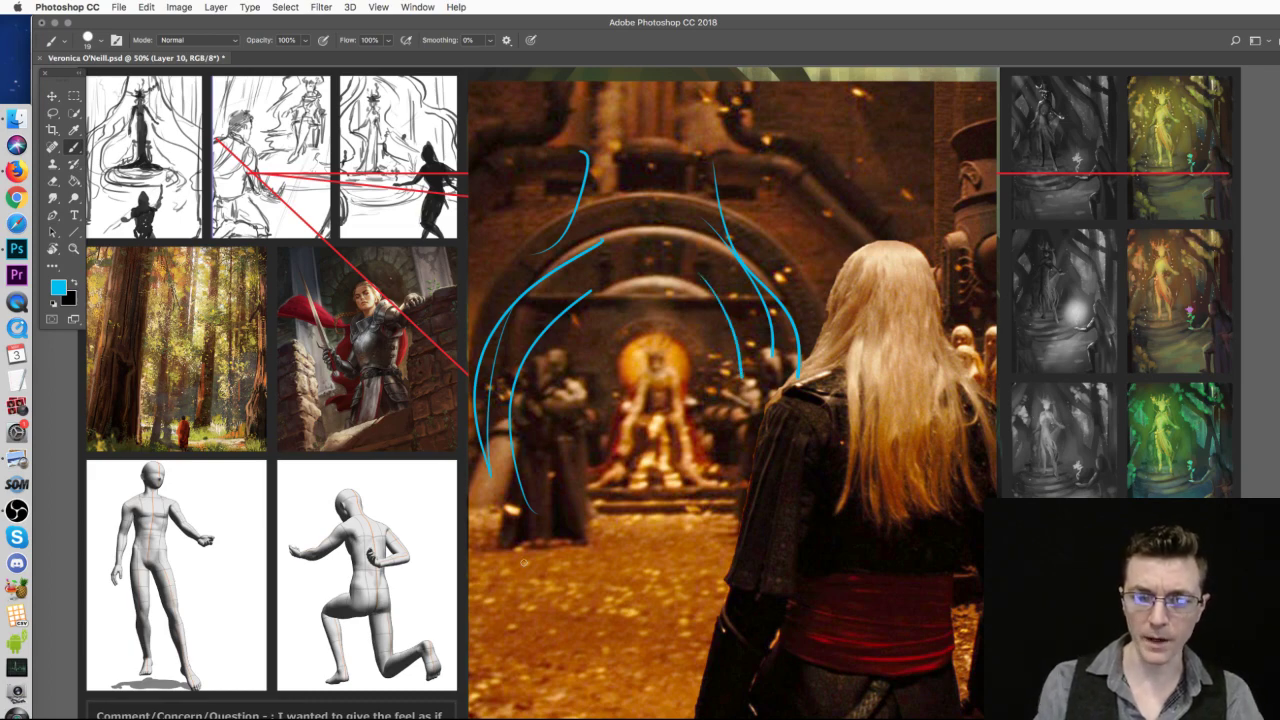
- Try two blue strokes over the floor in front of the throne, undoing each one
drag(617, 449, 583, 606)
key(super+z)
drag(738, 569, 659, 586)
key(super+z)
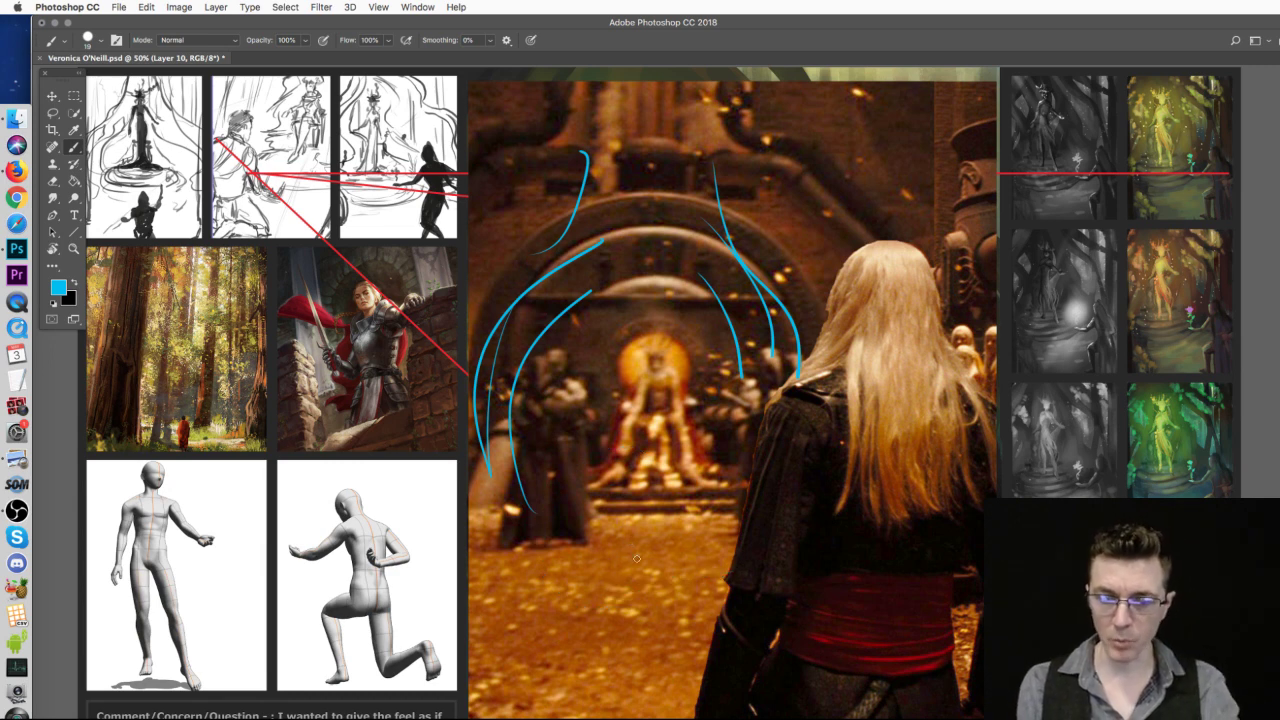
- Sketch the foreground figure's outstretched arm and hand in blue, with a round orb above the hand
drag(608, 545, 735, 578)
drag(570, 578, 722, 627)
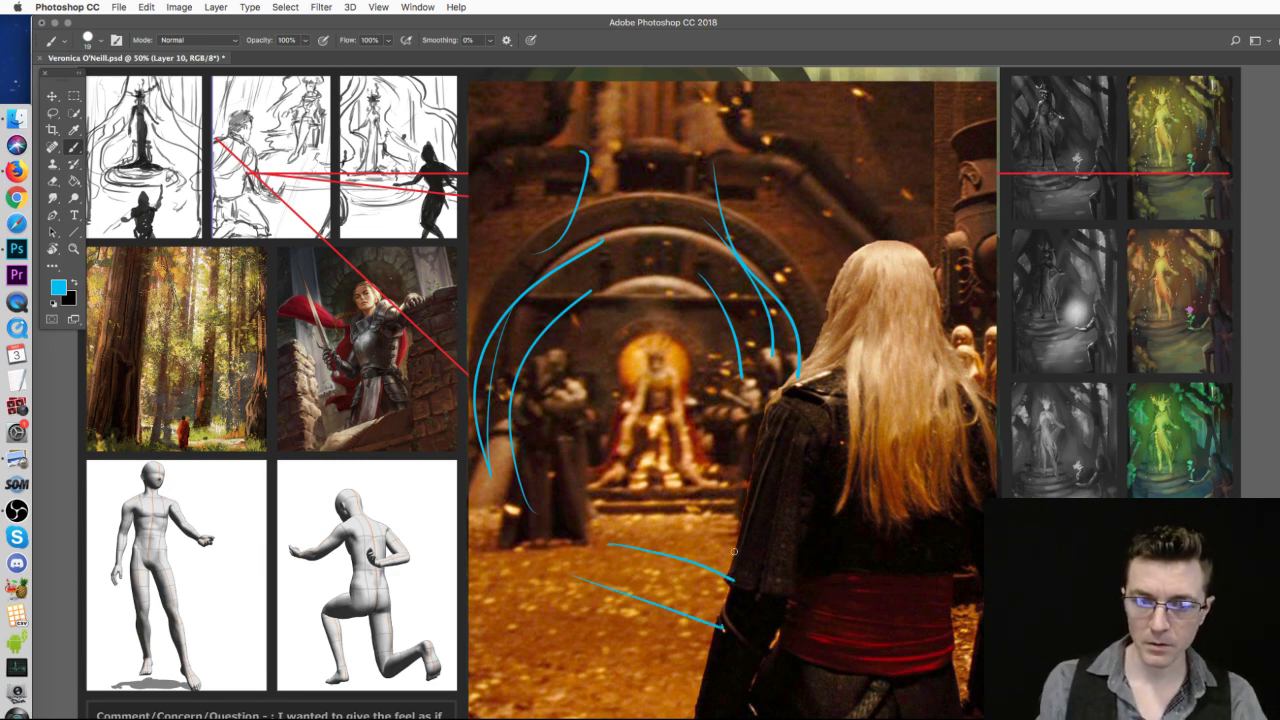
drag(757, 460, 714, 567)
mouse_move(818, 462)
mouse_down()
mouse_move(728, 618)
mouse_move(678, 606)
mouse_up()
mouse_move(612, 553)
mouse_down()
mouse_move(561, 545)
mouse_move(602, 560)
mouse_up()
mouse_move(540, 400)
mouse_down()
mouse_move(568, 520)
mouse_move(583, 471)
mouse_move(466, 464)
mouse_move(546, 524)
mouse_up()
- Add blue squiggles along the lower-left edge of the floor and two short arcs beside the white-haired figure's head
mouse_move(450, 688)
mouse_down()
mouse_move(509, 676)
mouse_move(535, 716)
mouse_up()
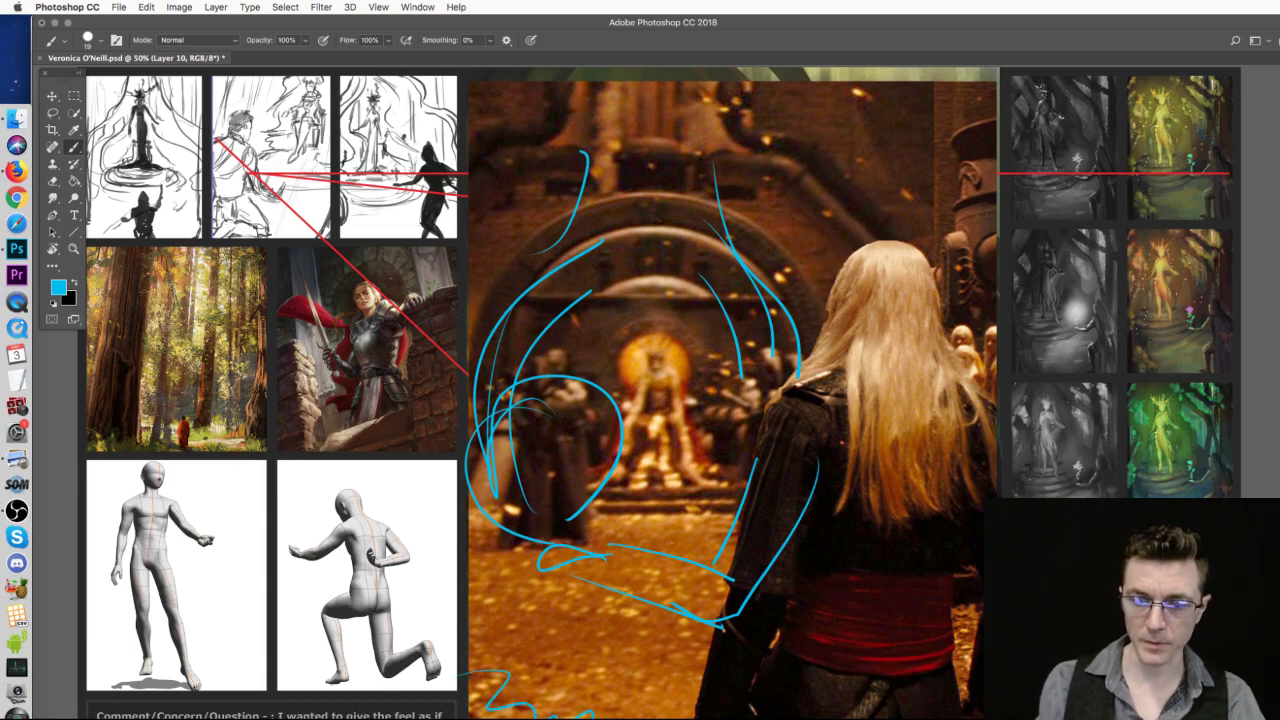
drag(478, 621, 500, 655)
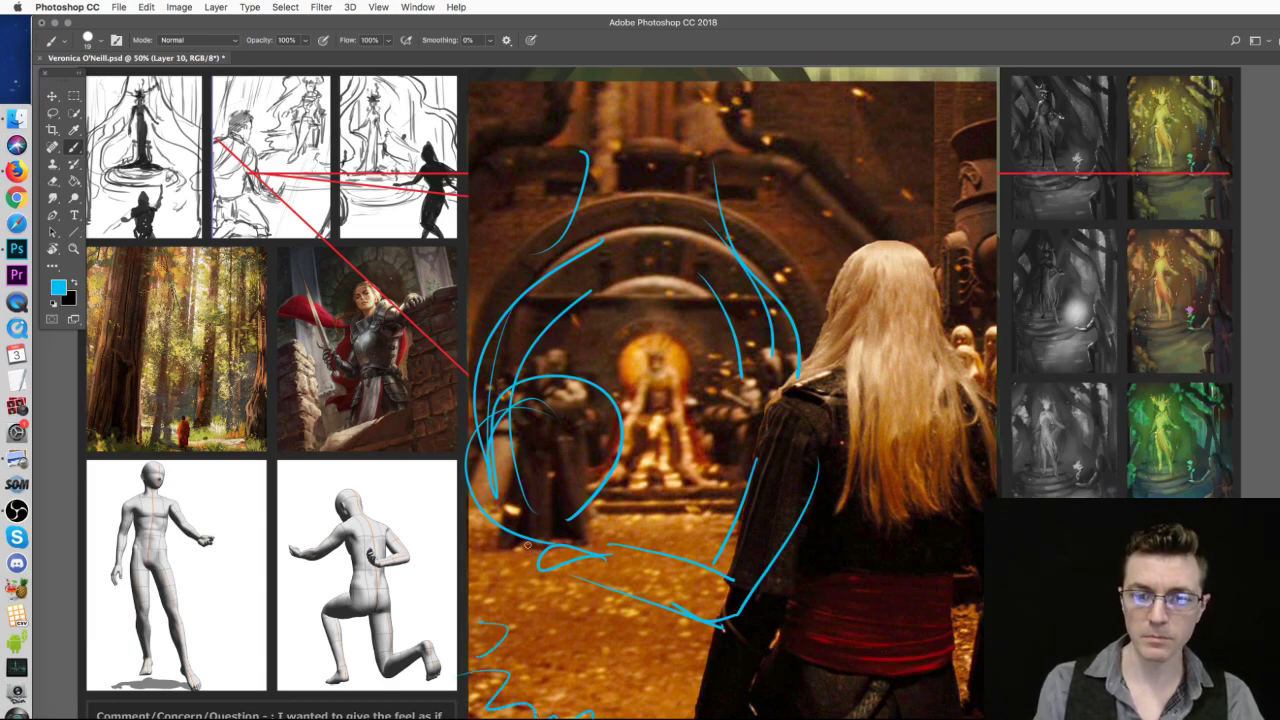
drag(752, 213, 818, 254)
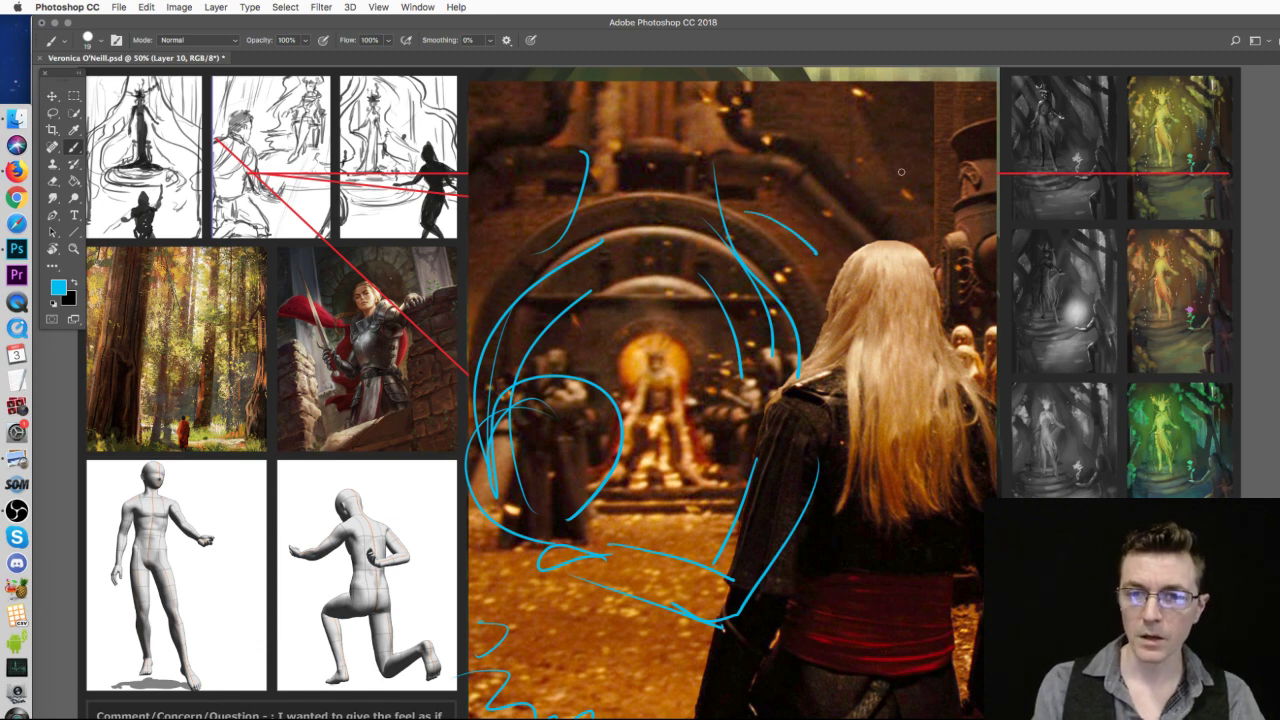
drag(765, 186, 826, 210)
- Sketch the belt and hanging sword at the foreground figure's waist and outline the seated king on the throne in blue
drag(978, 484, 892, 517)
drag(886, 582, 910, 708)
drag(930, 624, 922, 542)
mouse_move(619, 358)
mouse_down()
mouse_move(651, 304)
mouse_move(687, 364)
mouse_move(690, 474)
mouse_move(638, 511)
mouse_move(625, 391)
mouse_up()
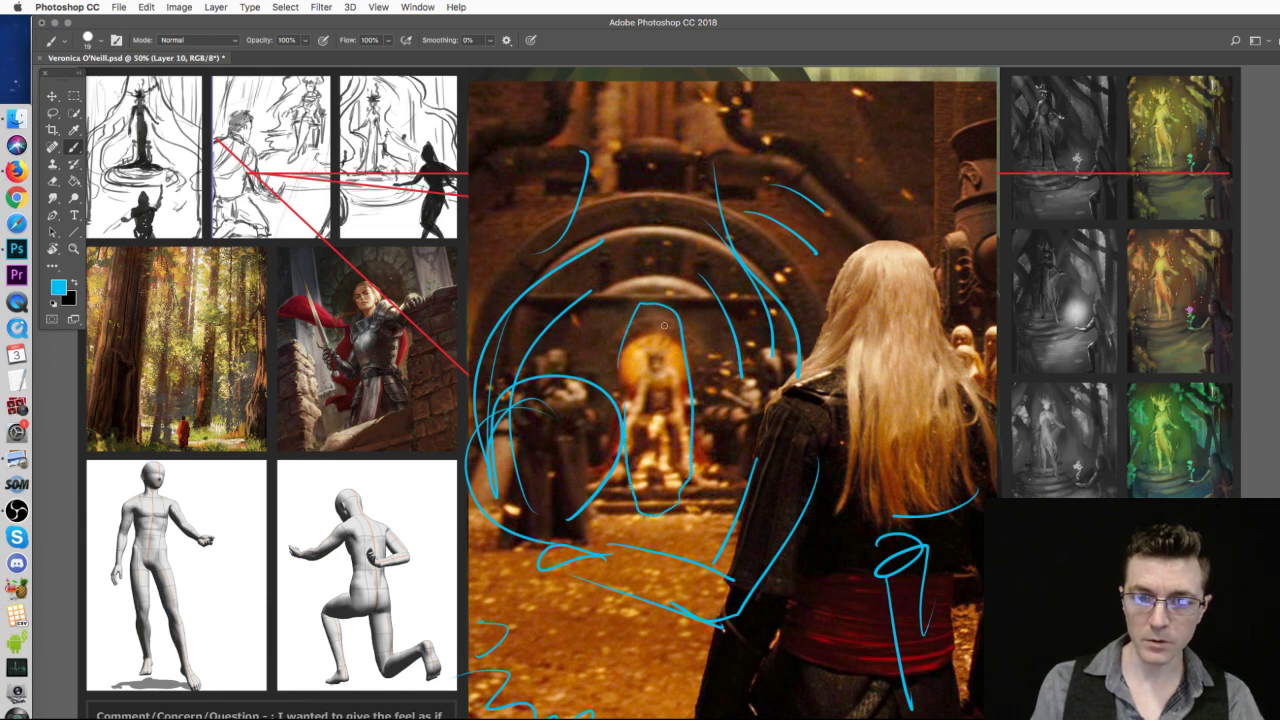
- Brush blue curved guide strokes around the glowing throne figure and across the upper architecture of the film still
mouse_move(618, 330)
mouse_down()
mouse_move(627, 380)
mouse_move(592, 398)
mouse_up()
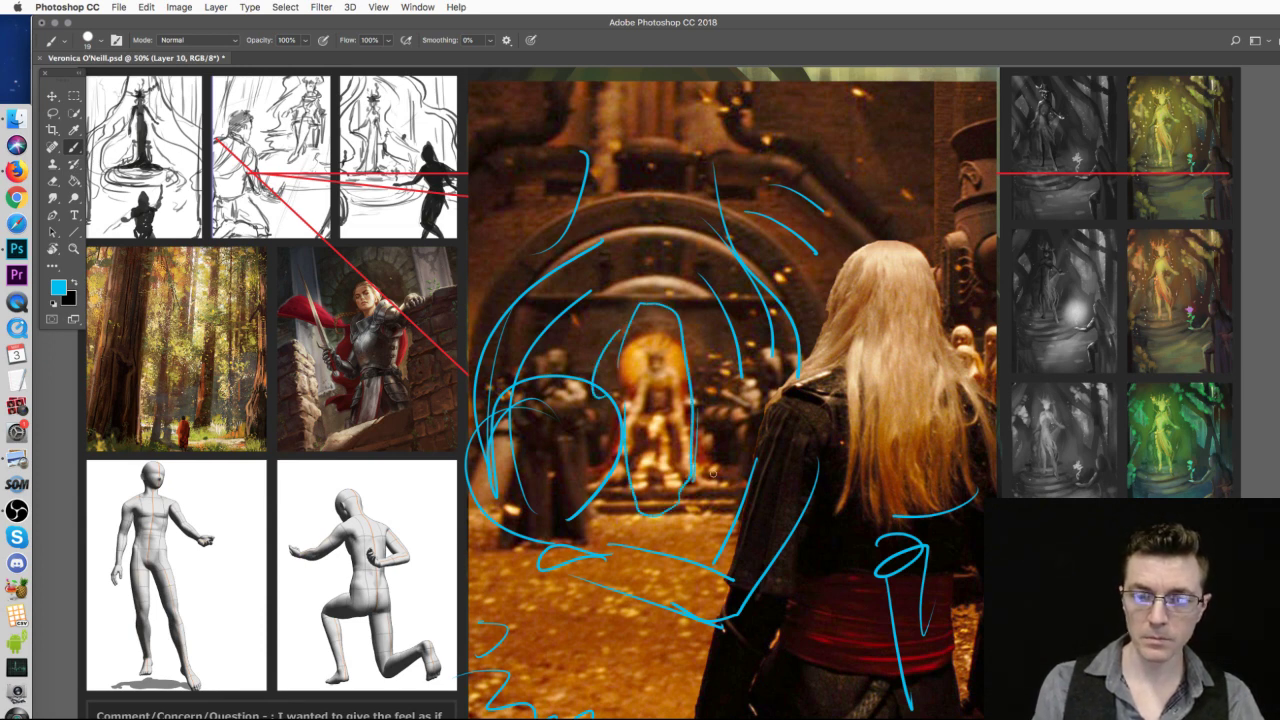
mouse_move(575, 120)
mouse_down()
mouse_move(492, 220)
mouse_move(479, 284)
mouse_up()
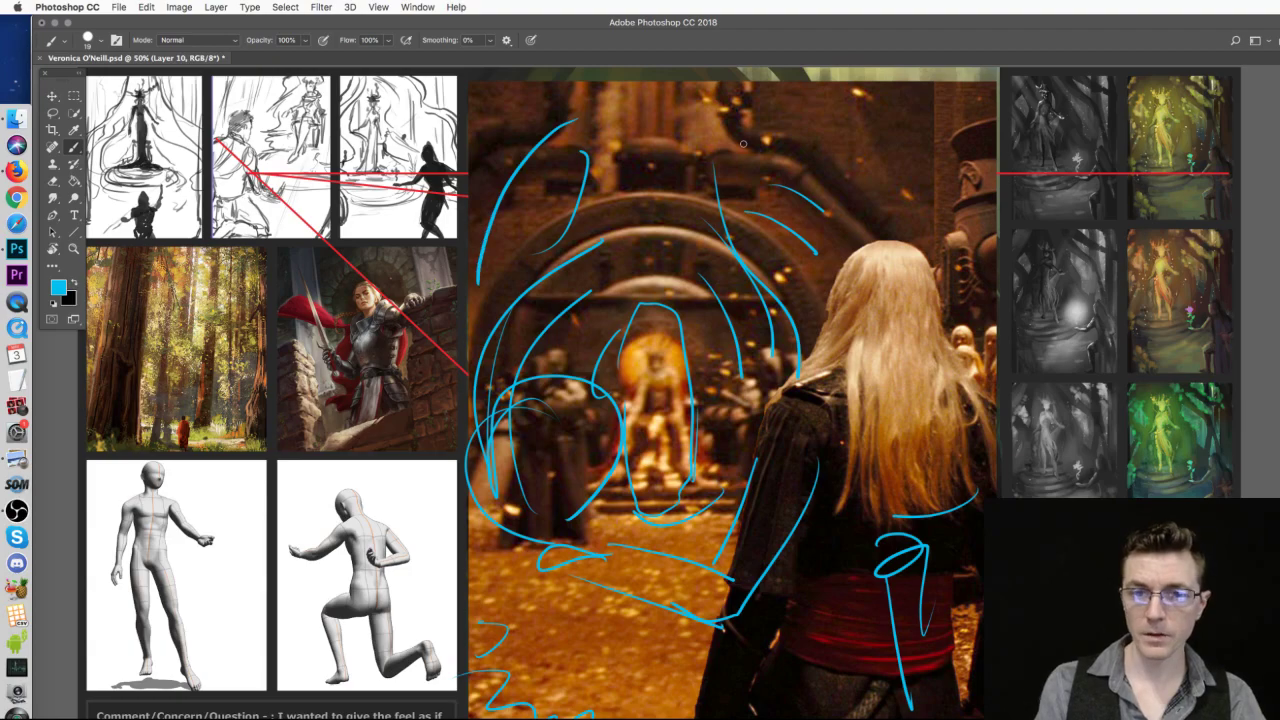
key(f)
drag(548, 188, 684, 52)
drag(628, 88, 566, 149)
mouse_move(760, 105)
mouse_down()
mouse_move(680, 144)
mouse_move(870, 90)
mouse_move(820, 155)
mouse_move(975, 95)
mouse_up()
drag(965, 175, 893, 228)
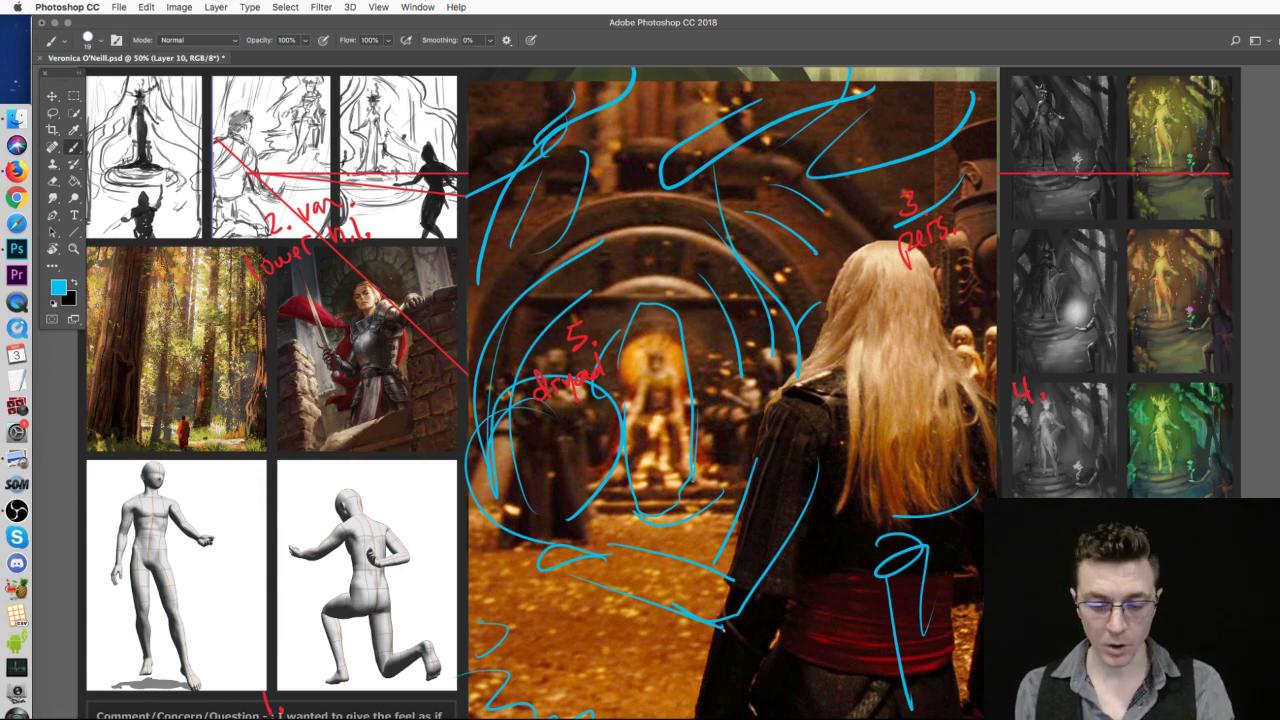
- Close the annotated document without saving, and switch to the Solemn Offering CONCEPT folder in Finder
key(super+w)
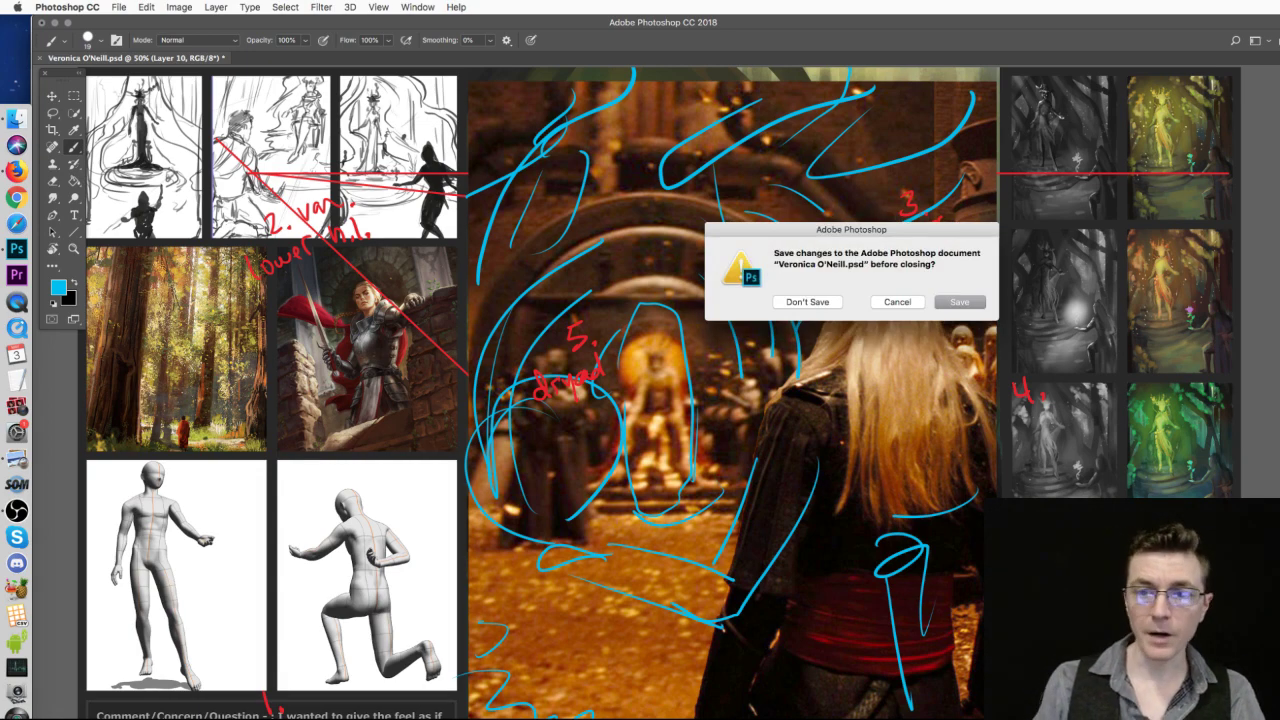
click(812, 302)
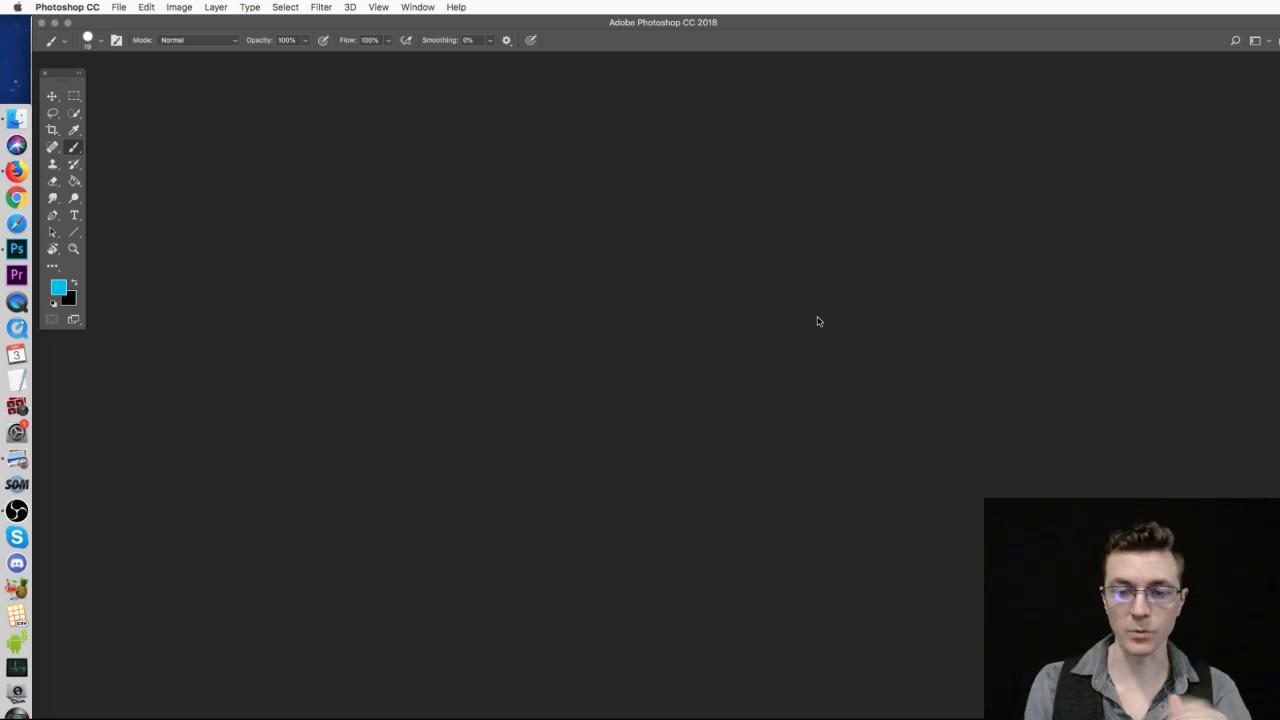
click(12, 120)
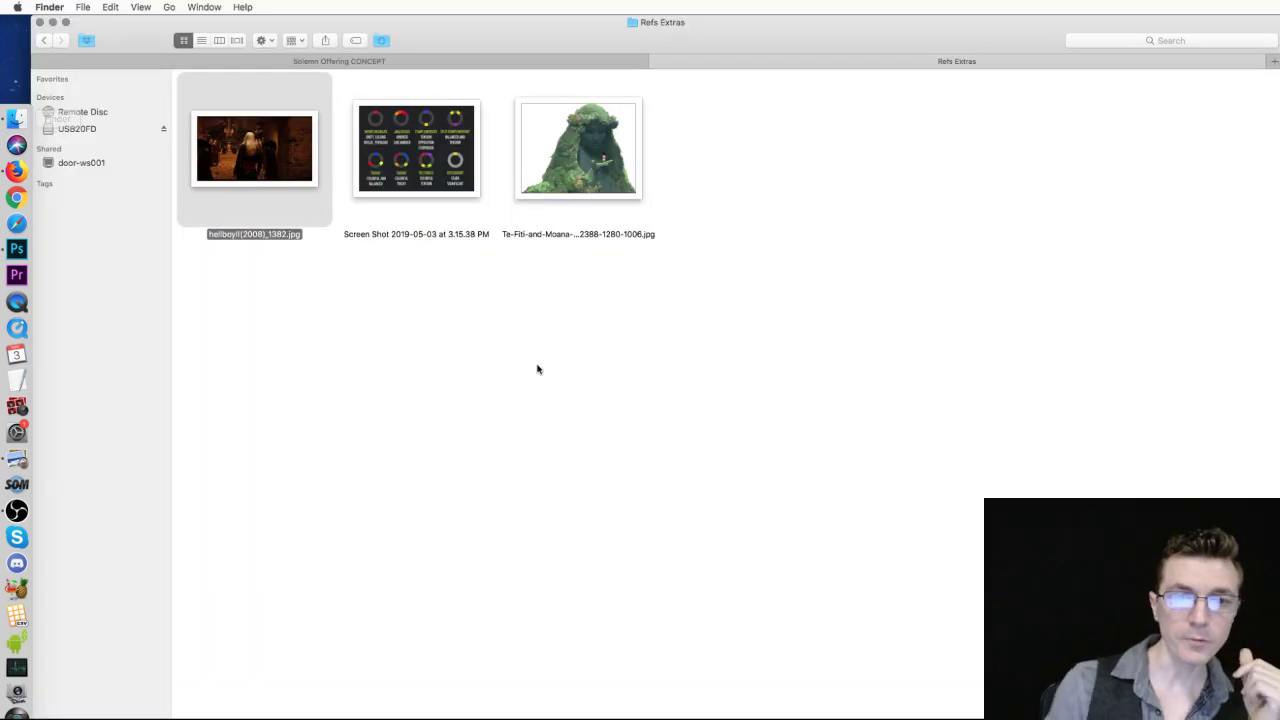
click(353, 62)
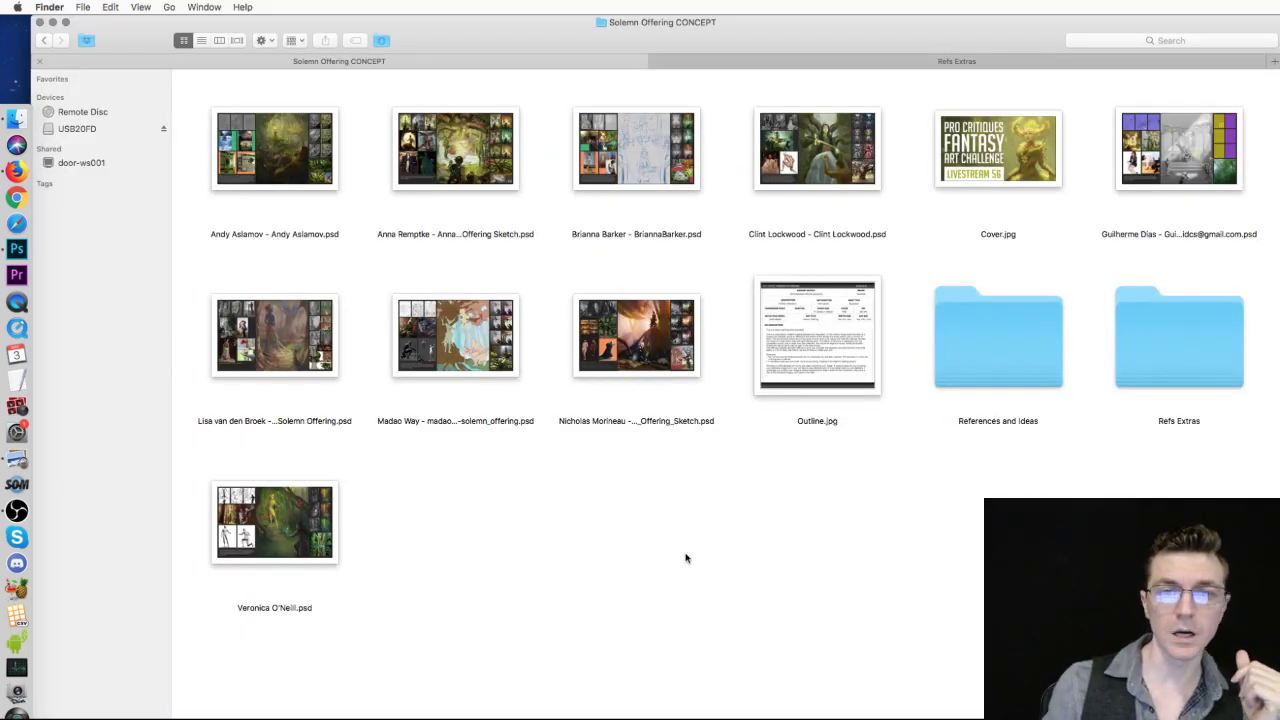
- Open the Solemn Offering sketch PSD with the orange tree-queen painting in Adobe Photoshop CC 2018
right_click(653, 347)
mouse_move(676, 371)
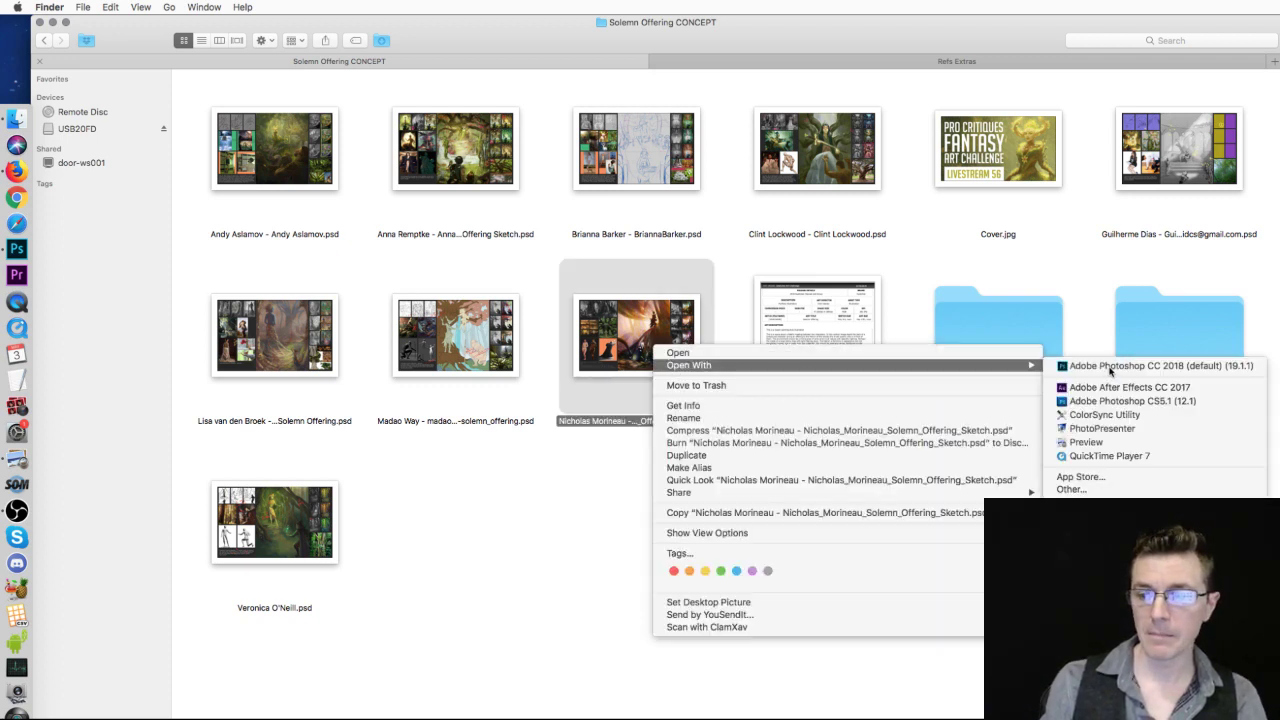
click(1107, 367)
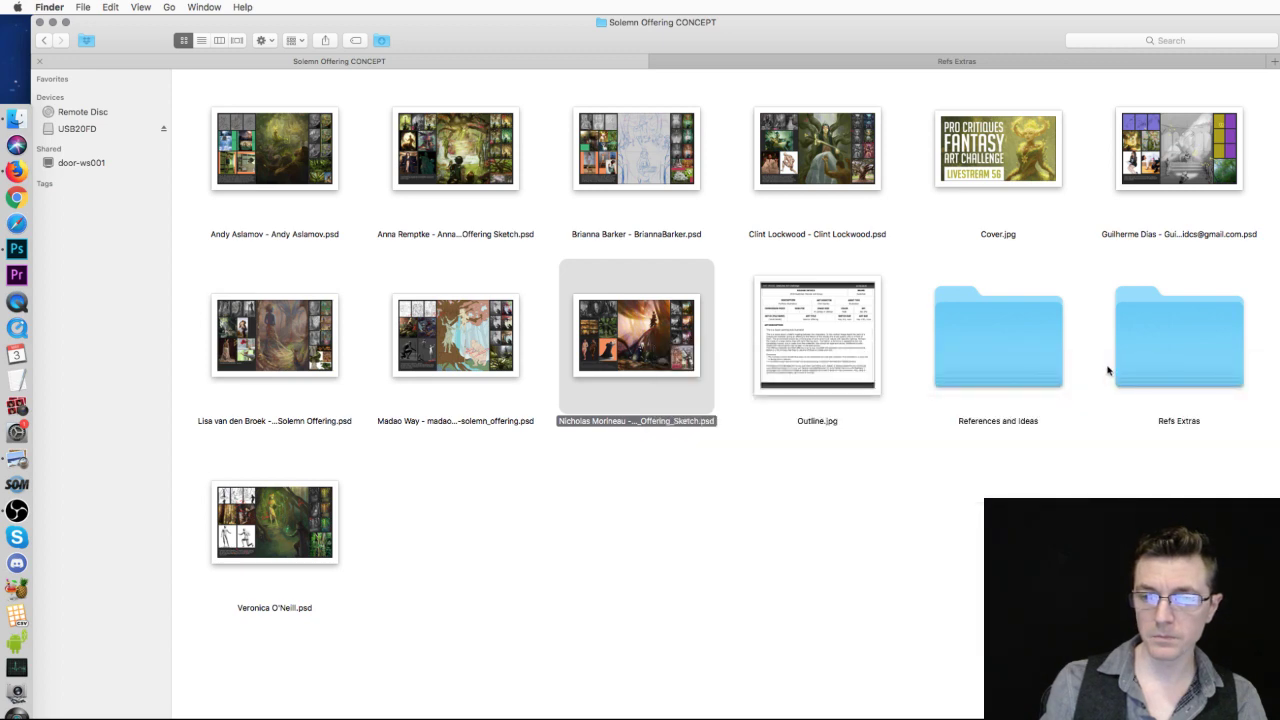
right_click(632, 338)
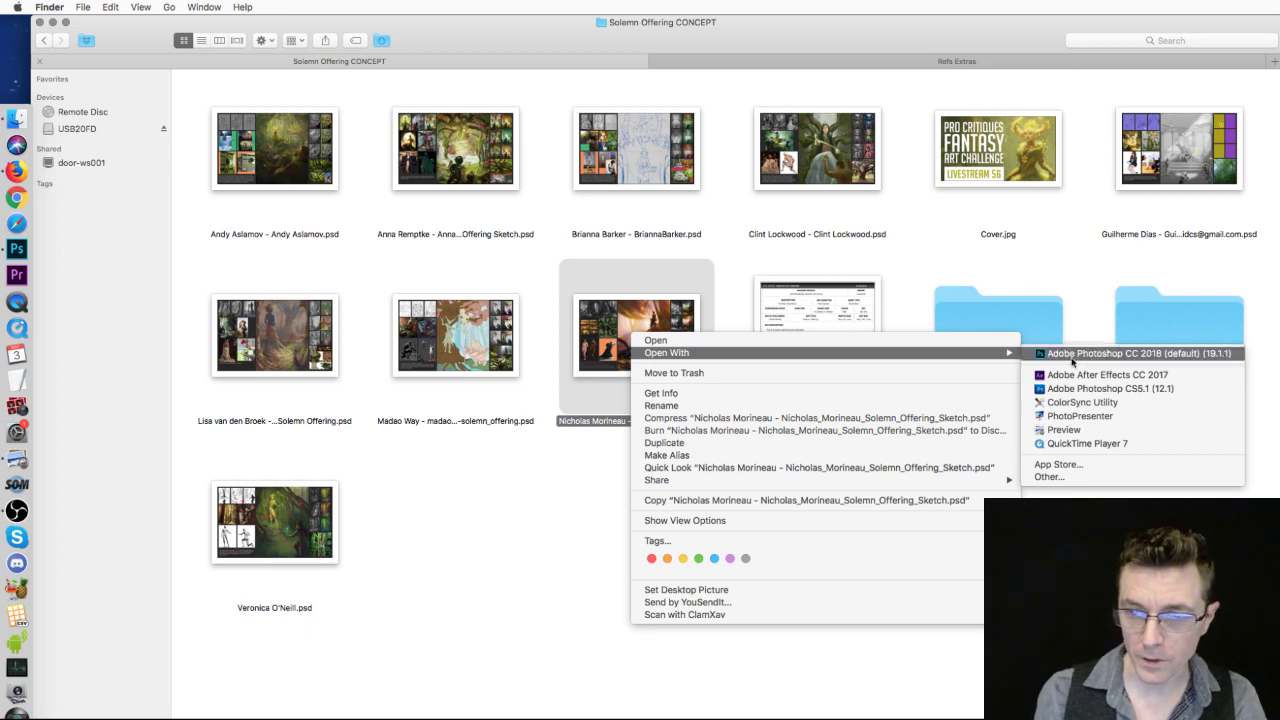
click(1127, 358)
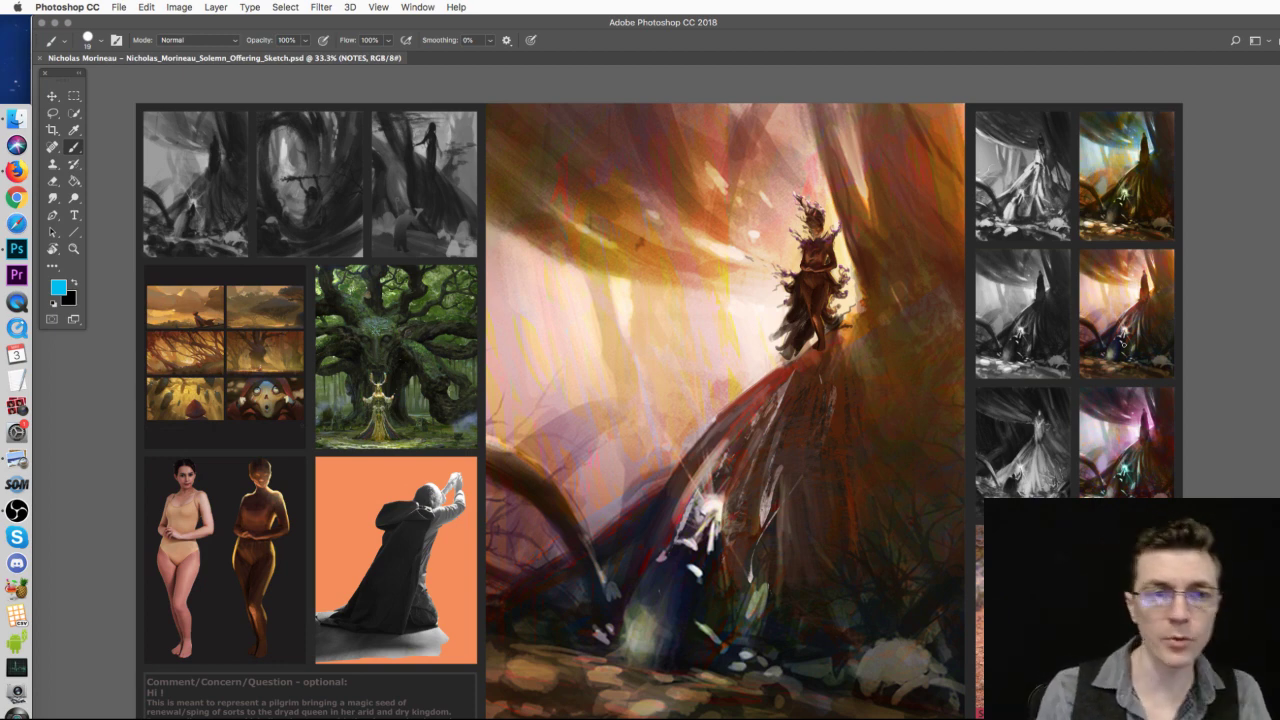
- Brush a short mark on the cloaked figure in the third grayscale thumbnail and undo it
key(super+equal)
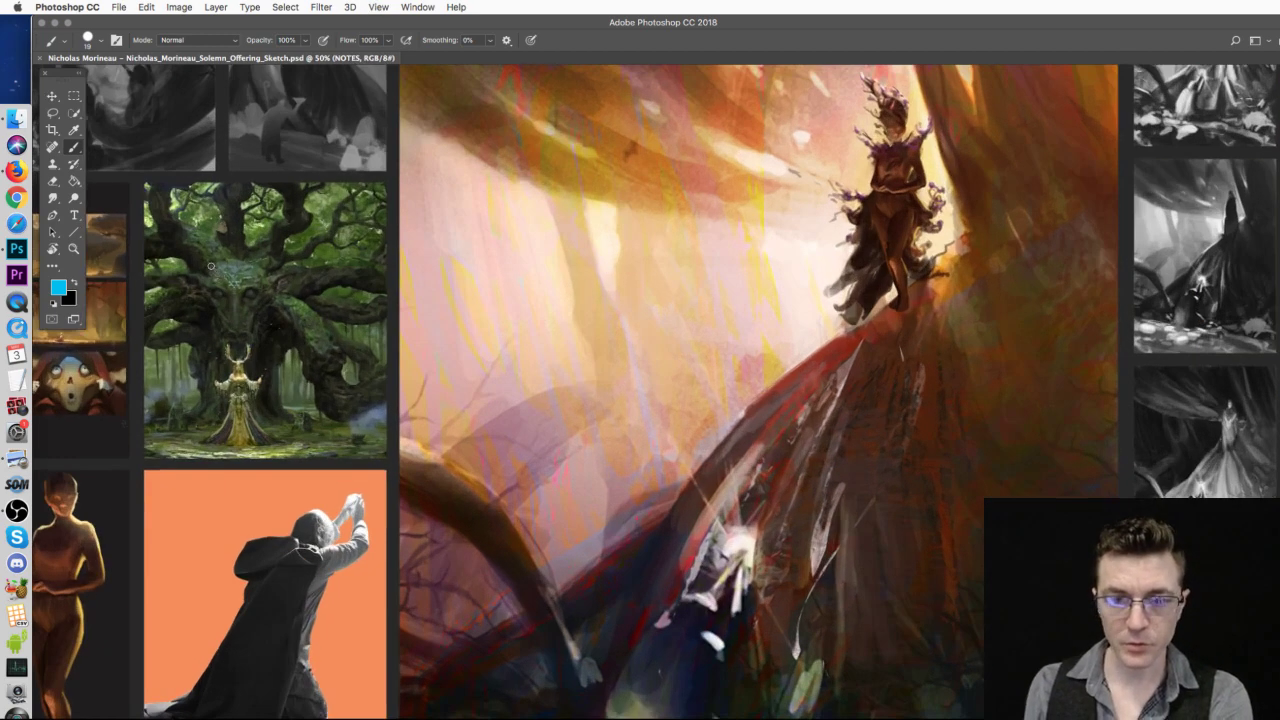
drag(511, 384, 690, 474)
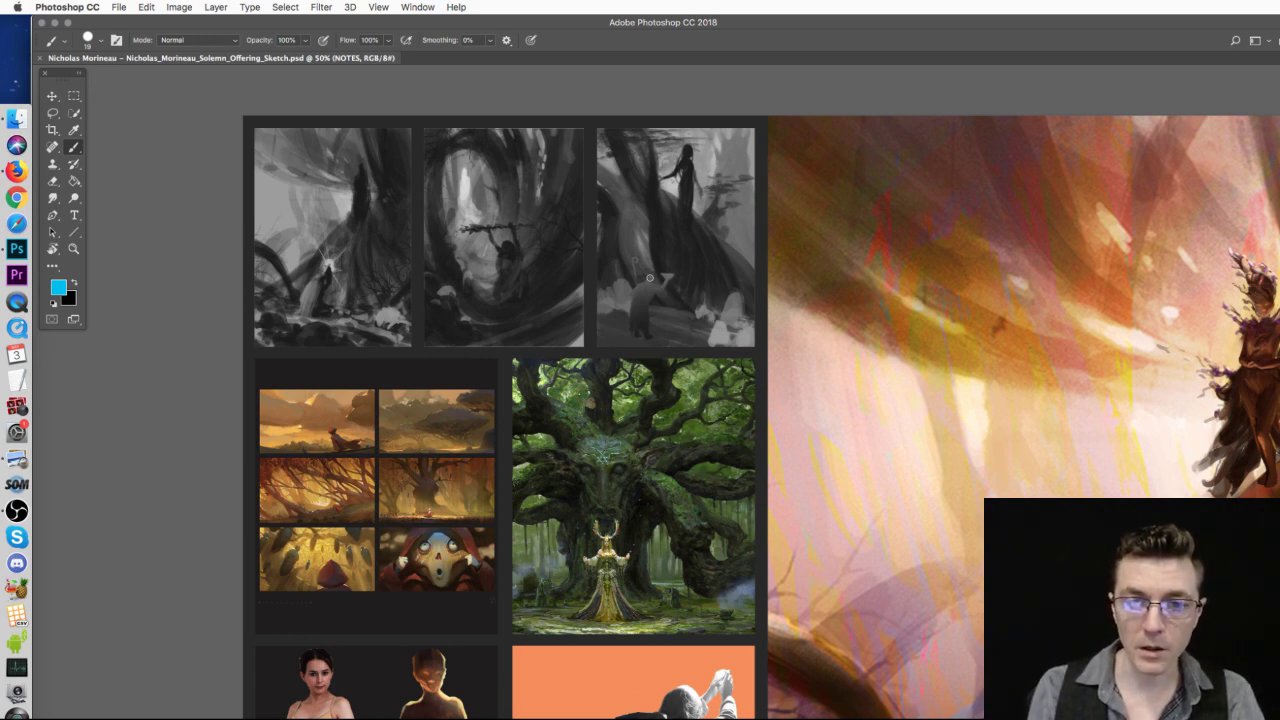
drag(645, 284, 653, 303)
key(super+z)
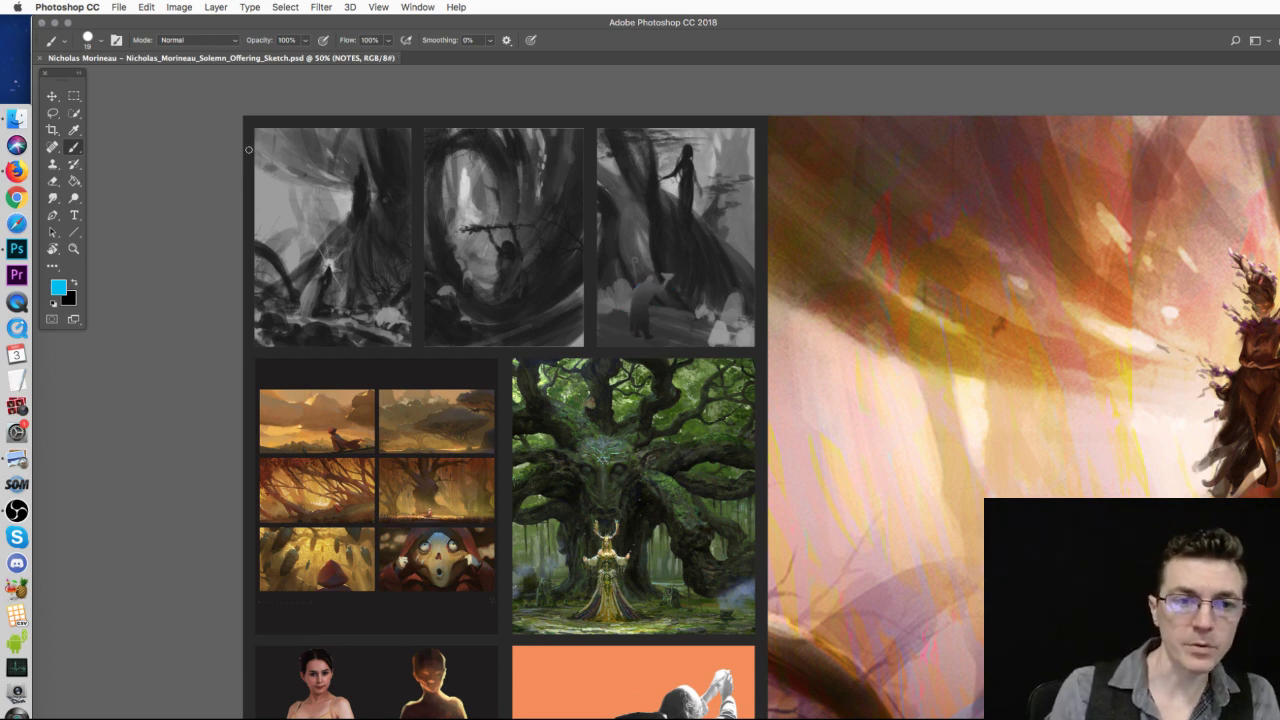
- Brush temporary blue marks over the canopy, pilgrim and trunk areas of the first grayscale thumbnail, undoing each one
drag(245, 145, 366, 186)
key(super+z)
mouse_move(322, 262)
mouse_down()
mouse_move(365, 210)
mouse_move(362, 284)
mouse_move(376, 199)
mouse_move(385, 280)
mouse_up()
key(super+z)
mouse_move(369, 169)
mouse_down()
mouse_move(345, 125)
mouse_move(270, 150)
mouse_up()
key(super+z)
mouse_move(300, 308)
mouse_down()
mouse_move(309, 261)
mouse_move(378, 204)
mouse_up()
key(super+z)
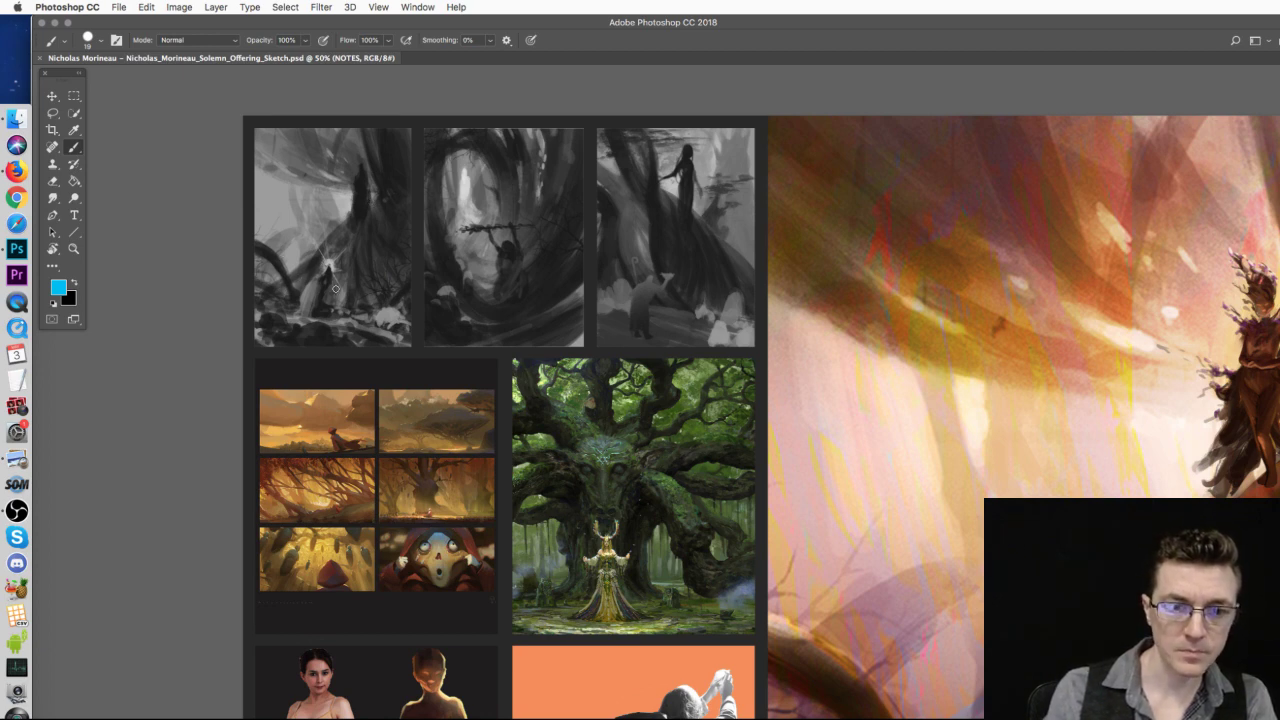
- Trace the oval framing and the raised branch in the second grayscale thumbnail, undoing each set of marks
mouse_move(437, 150)
mouse_down()
mouse_move(432, 211)
mouse_move(470, 150)
mouse_up()
key(super+z)
mouse_move(470, 225)
mouse_down()
mouse_move(445, 210)
mouse_move(470, 290)
mouse_move(497, 117)
mouse_move(555, 290)
mouse_up()
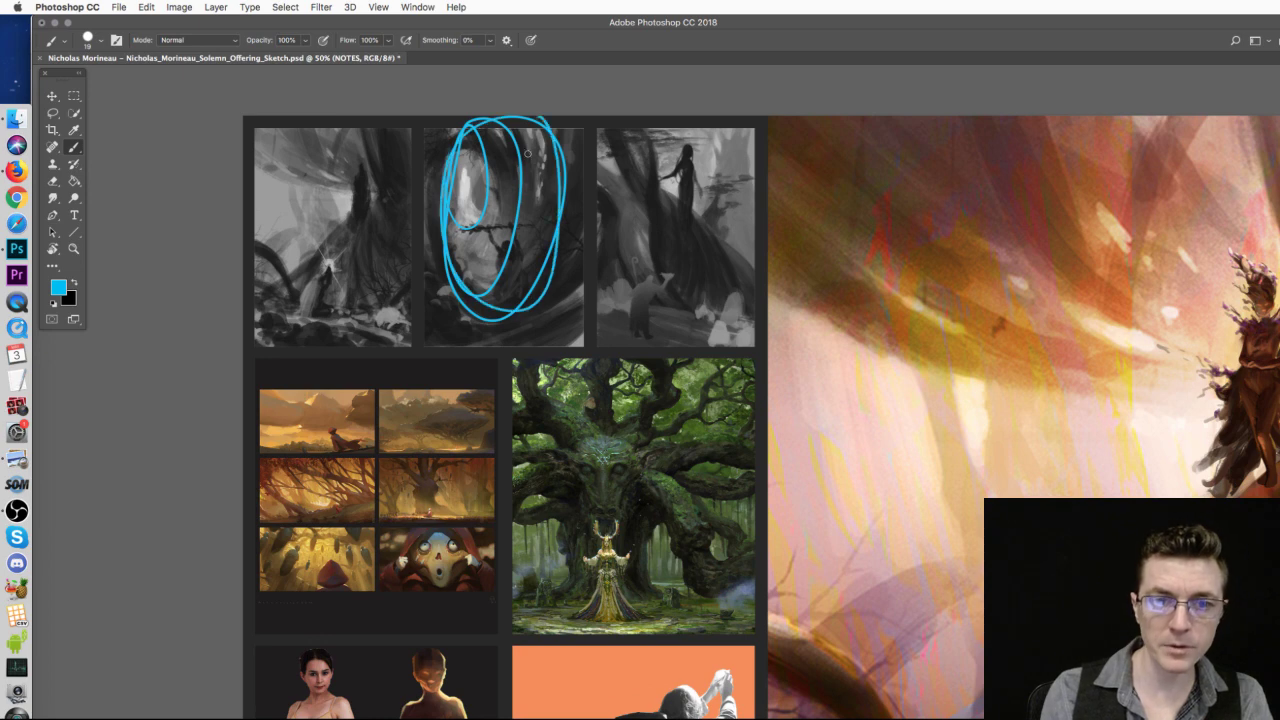
key(super+z)
drag(462, 231, 535, 218)
key(super+z)
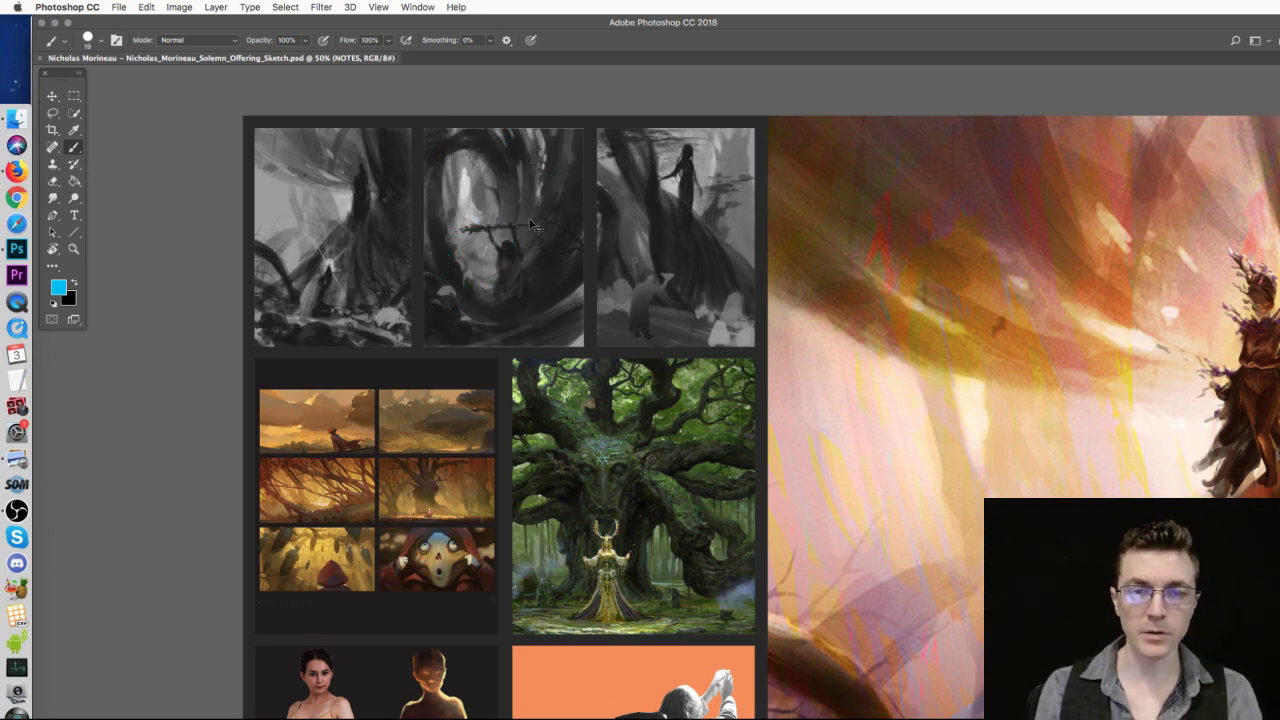
- Trace the sweeping root and dress curves in the third grayscale thumbnail, and clear all the strokes from the layer
drag(665, 316, 675, 305)
drag(632, 186, 668, 306)
mouse_move(640, 190)
mouse_down()
mouse_move(700, 310)
mouse_move(738, 282)
mouse_up()
drag(676, 205, 745, 322)
drag(630, 341, 684, 268)
drag(684, 145, 690, 224)
key(super+z)
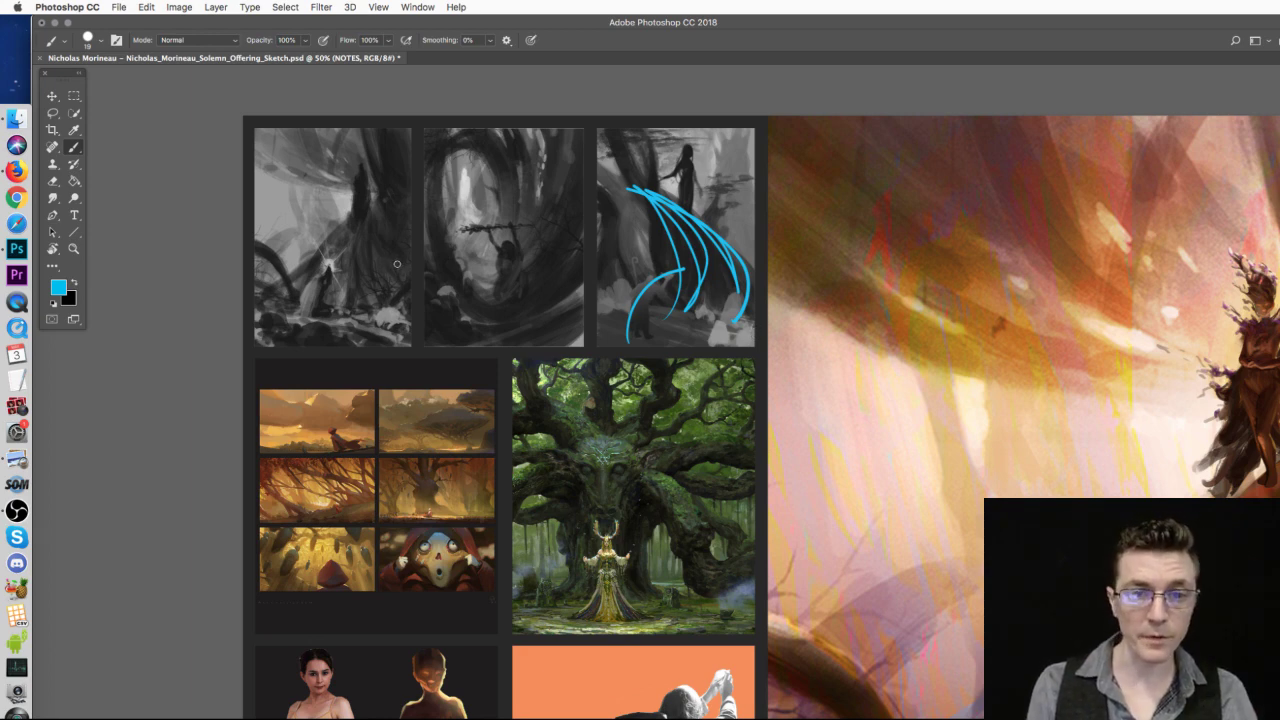
key(super+a)
key(BackSpace)
key(super+d)
- Brush an arrow toward the small form beside the gold-robed figure and a mark on the orange landscape references, undoing both
drag(963, 451, 694, 409)
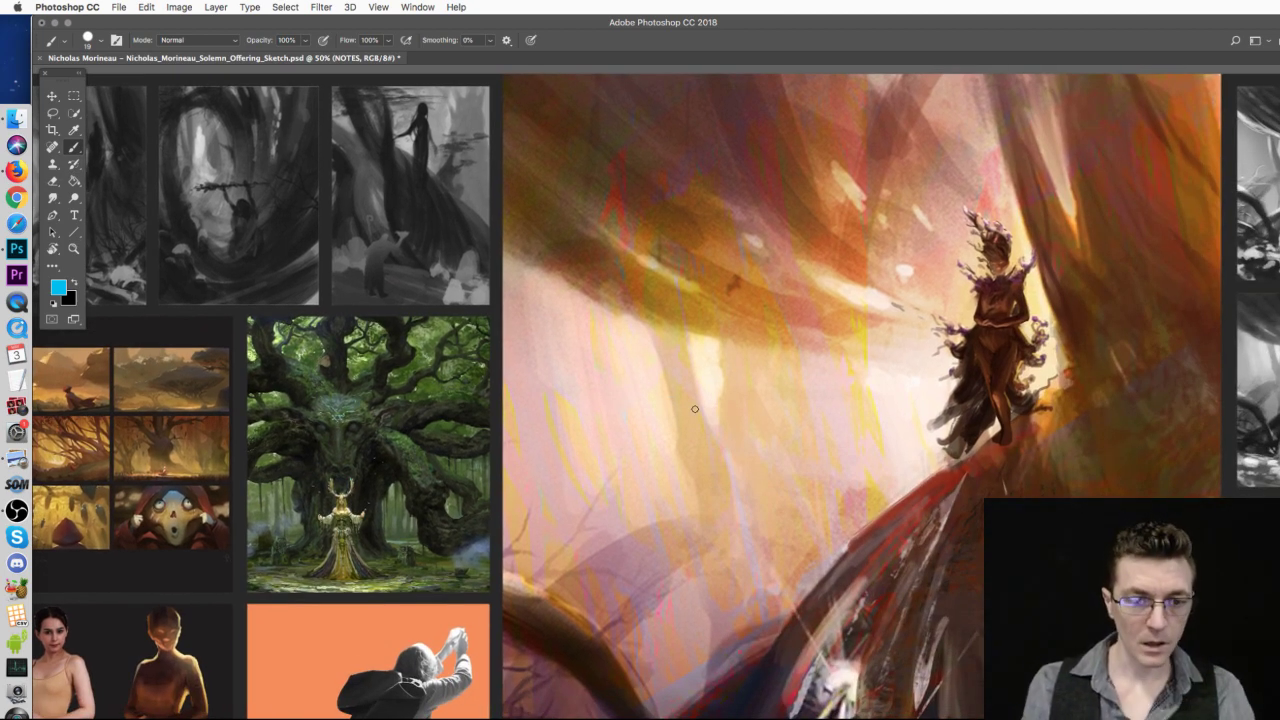
drag(462, 422, 760, 345)
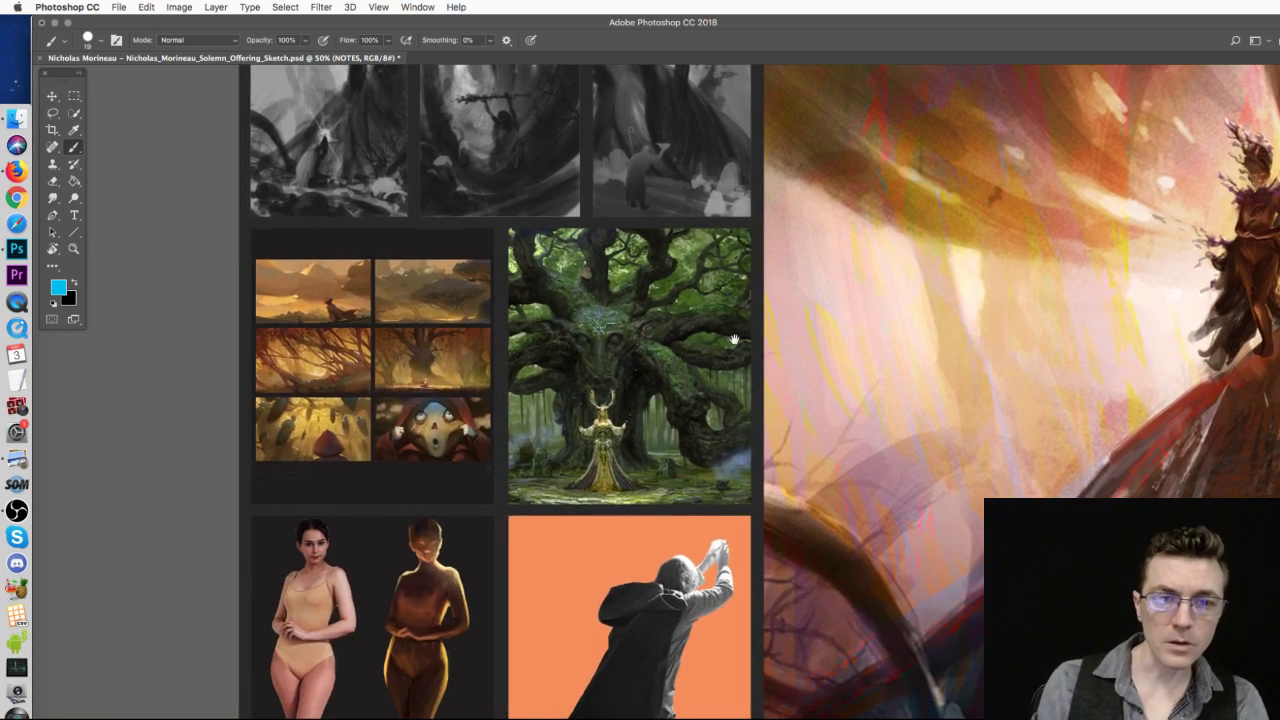
mouse_move(661, 522)
mouse_down()
mouse_move(660, 488)
mouse_move(675, 493)
mouse_up()
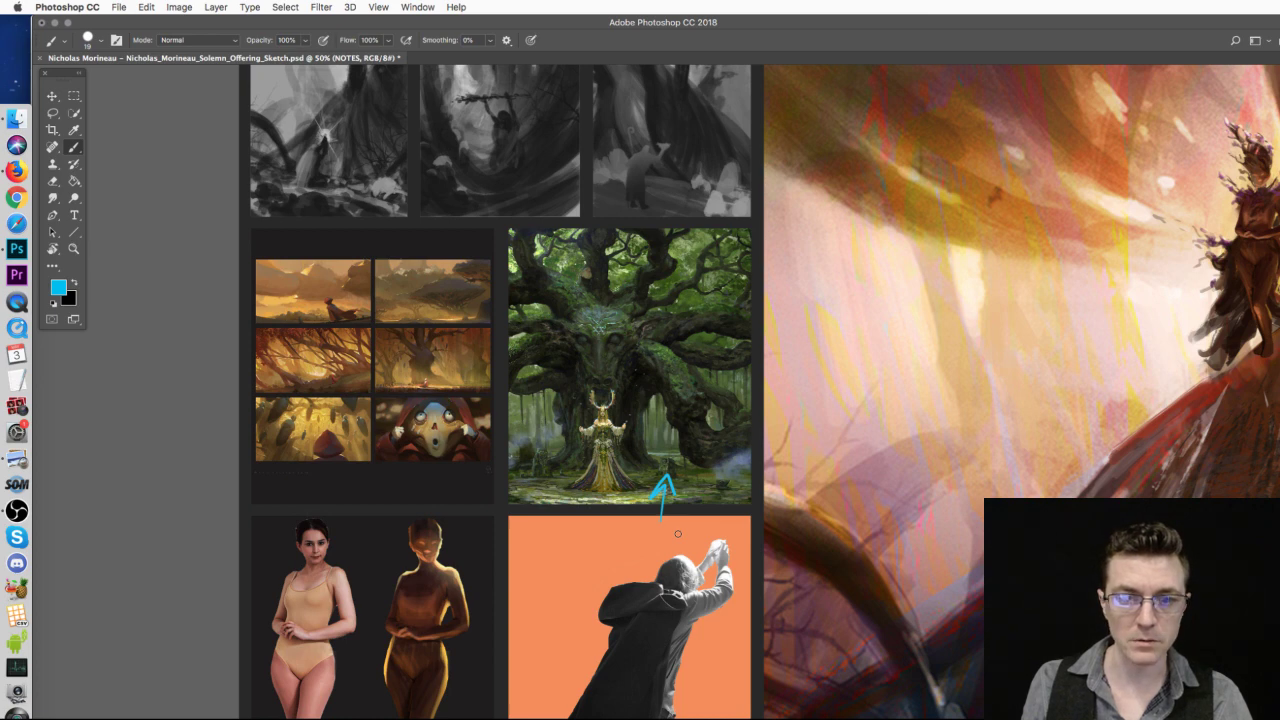
key(super+z)
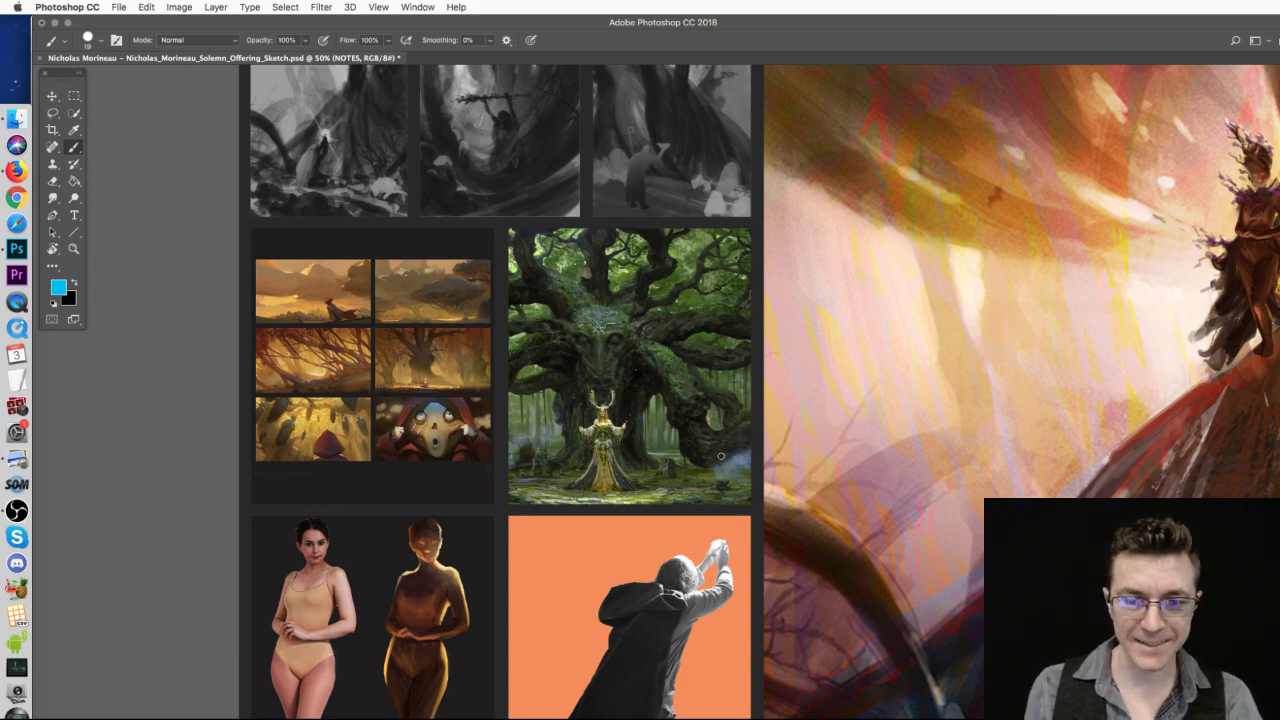
mouse_move(412, 280)
mouse_down()
mouse_move(400, 276)
mouse_move(292, 395)
mouse_move(420, 283)
mouse_up()
key(super+z)
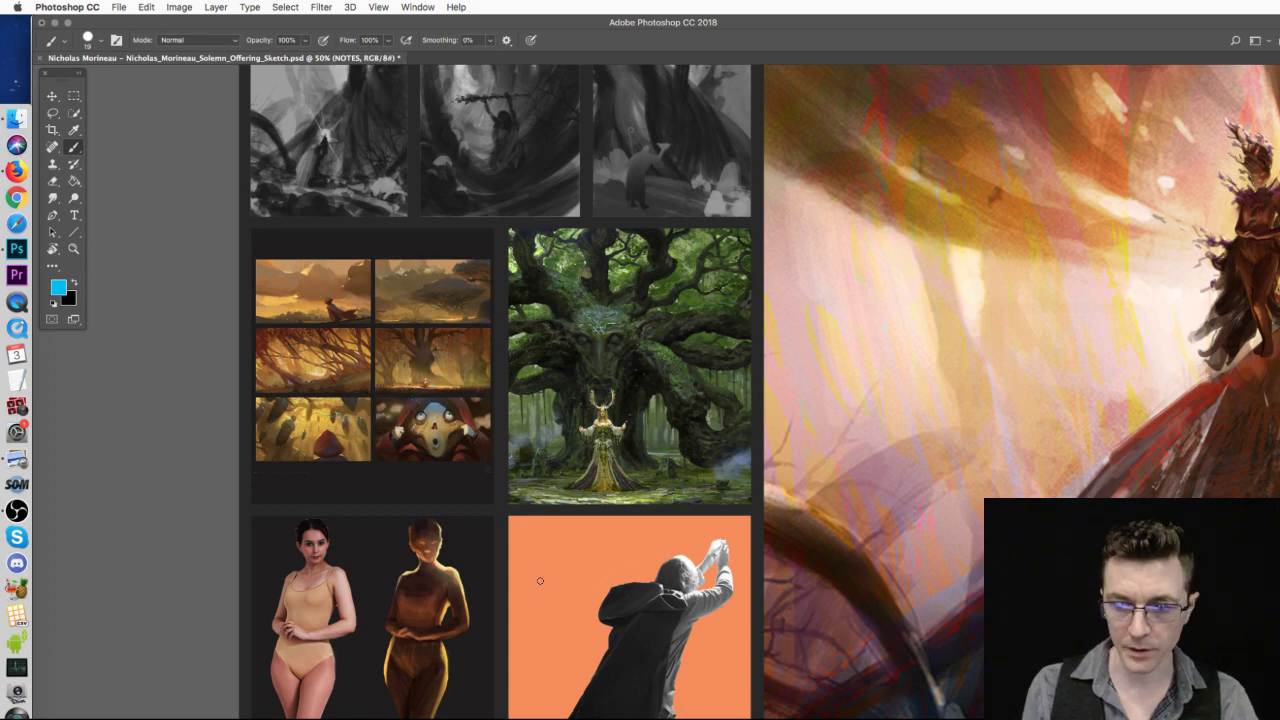
- Brush a mark across the upper body of the kneeling cloaked figure reference and undo it
mouse_move(540, 581)
mouse_down()
mouse_move(508, 543)
mouse_move(787, 419)
mouse_up()
scroll(787, 419, left, 5)
scroll(787, 419, down, 2)
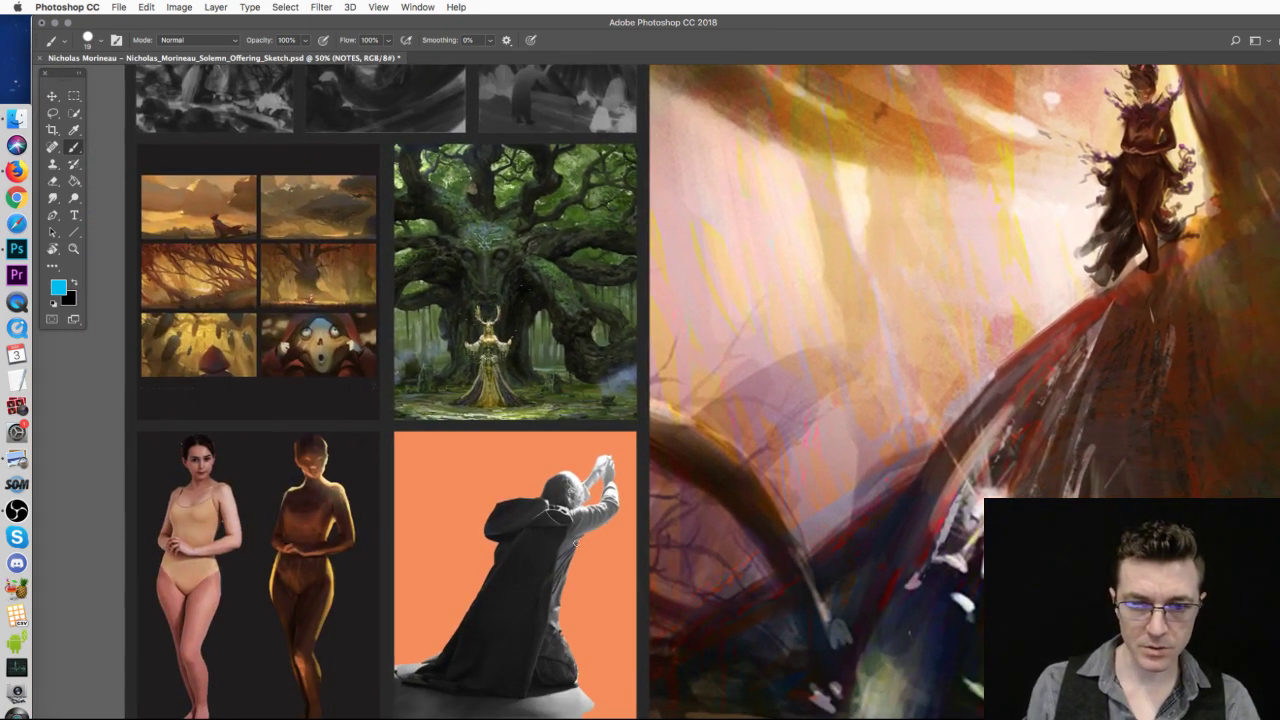
drag(506, 515, 548, 515)
key(super+z)
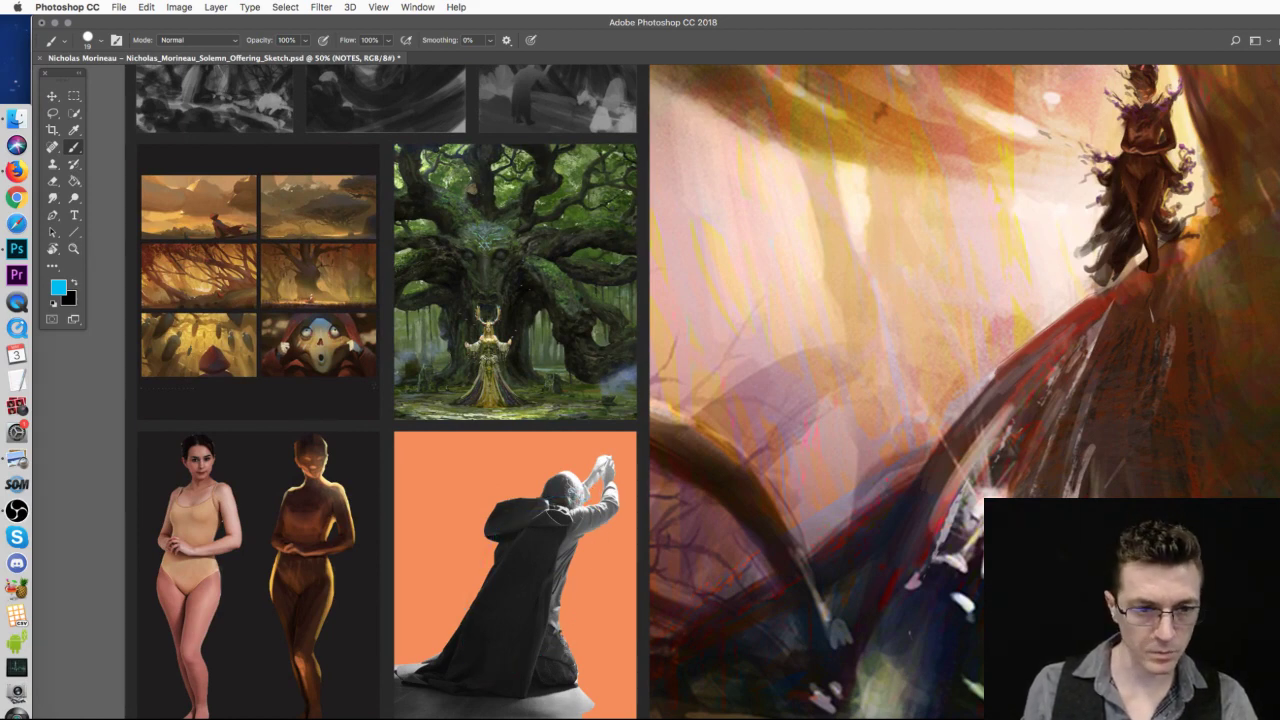
- Examine the figure references, main painting, grayscale thumbnails and the value and color studies
scroll(302, 492, left, 2)
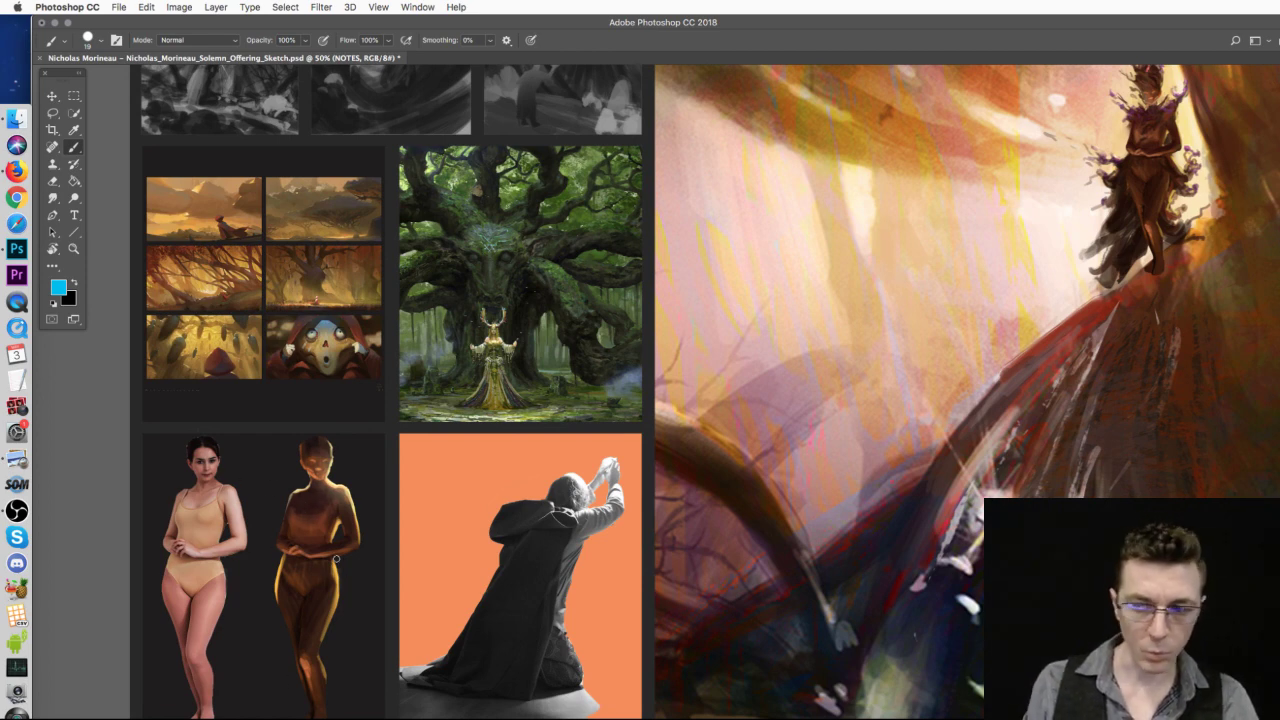
scroll(423, 508, right, 6)
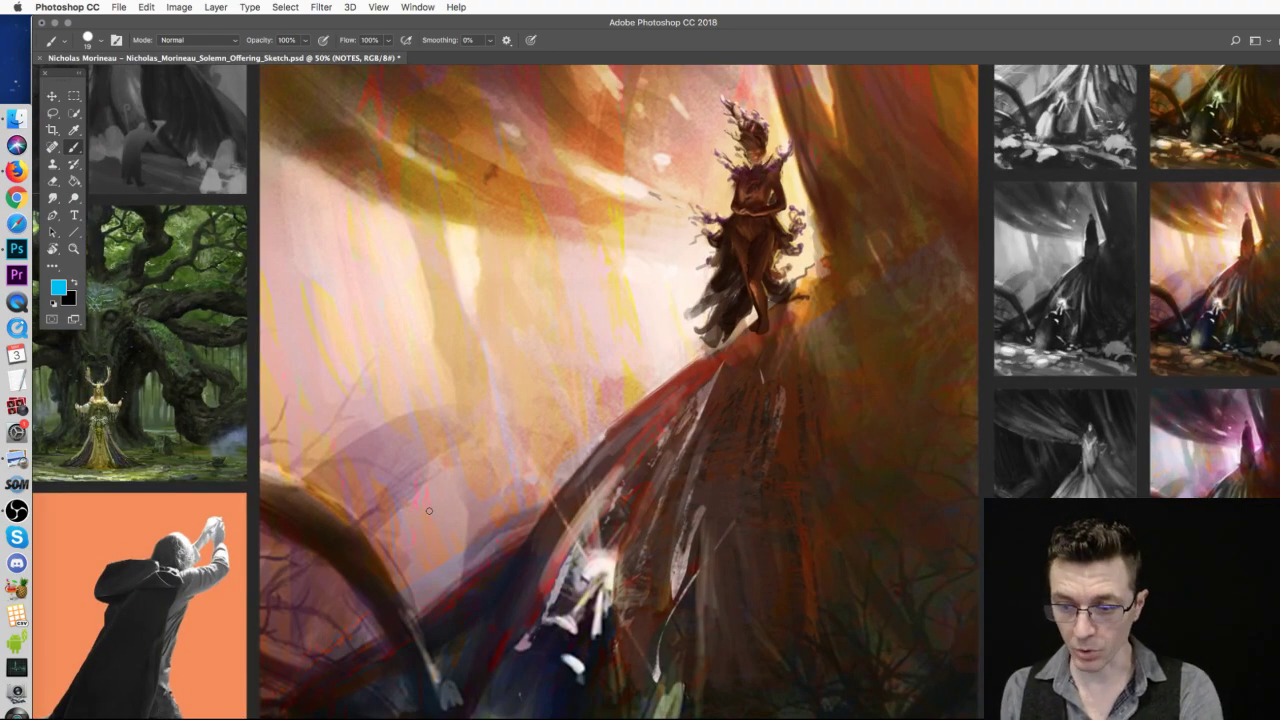
key(ctrl+minus)
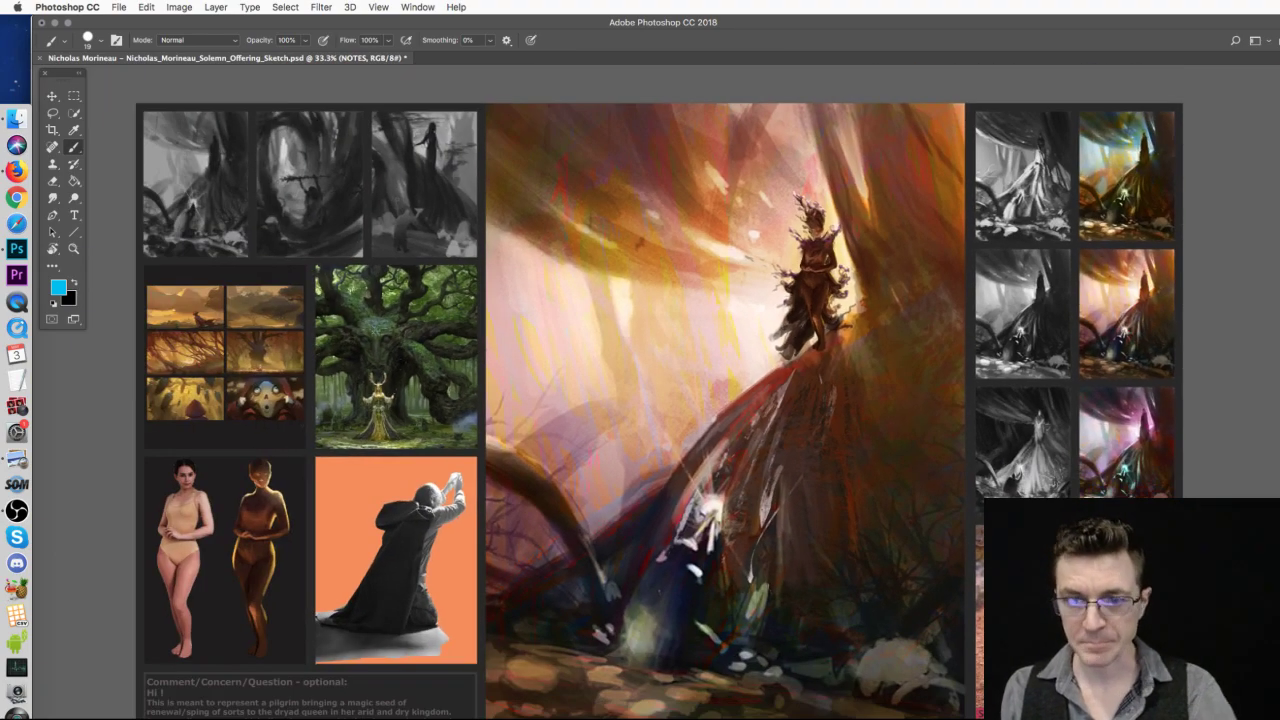
key(ctrl+plus)
drag(990, 402, 713, 500)
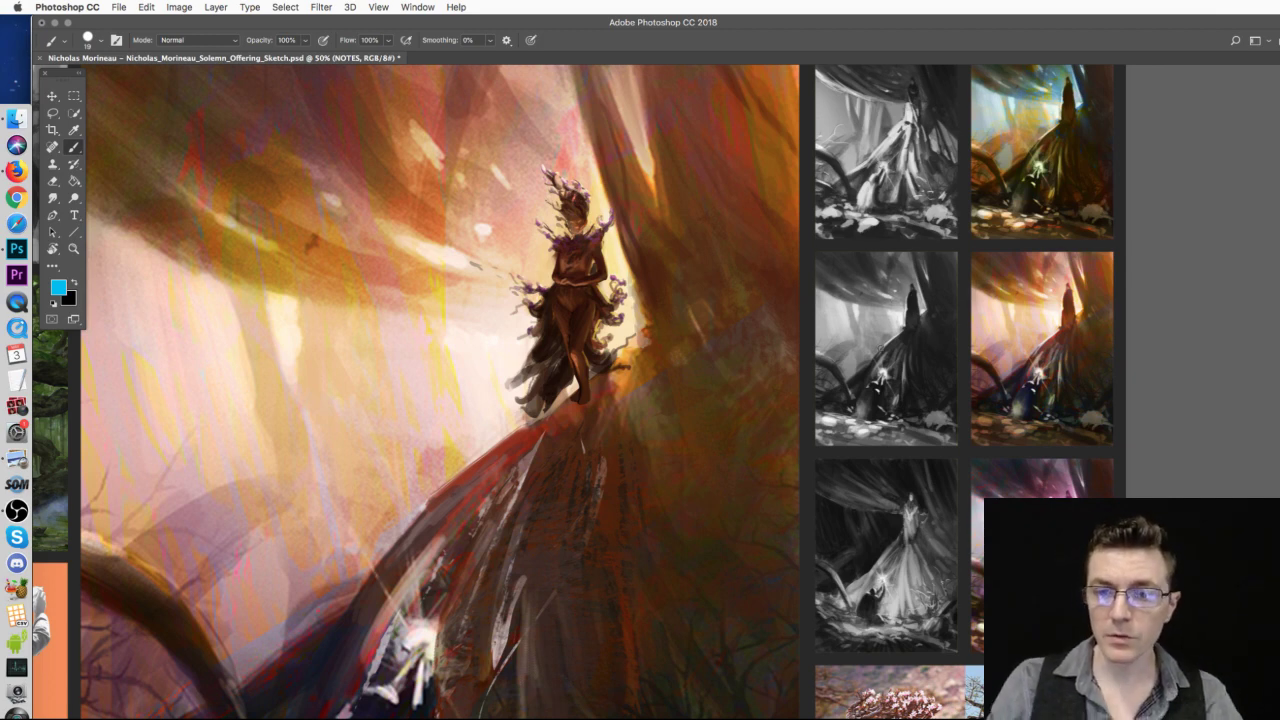
drag(491, 354, 1021, 404)
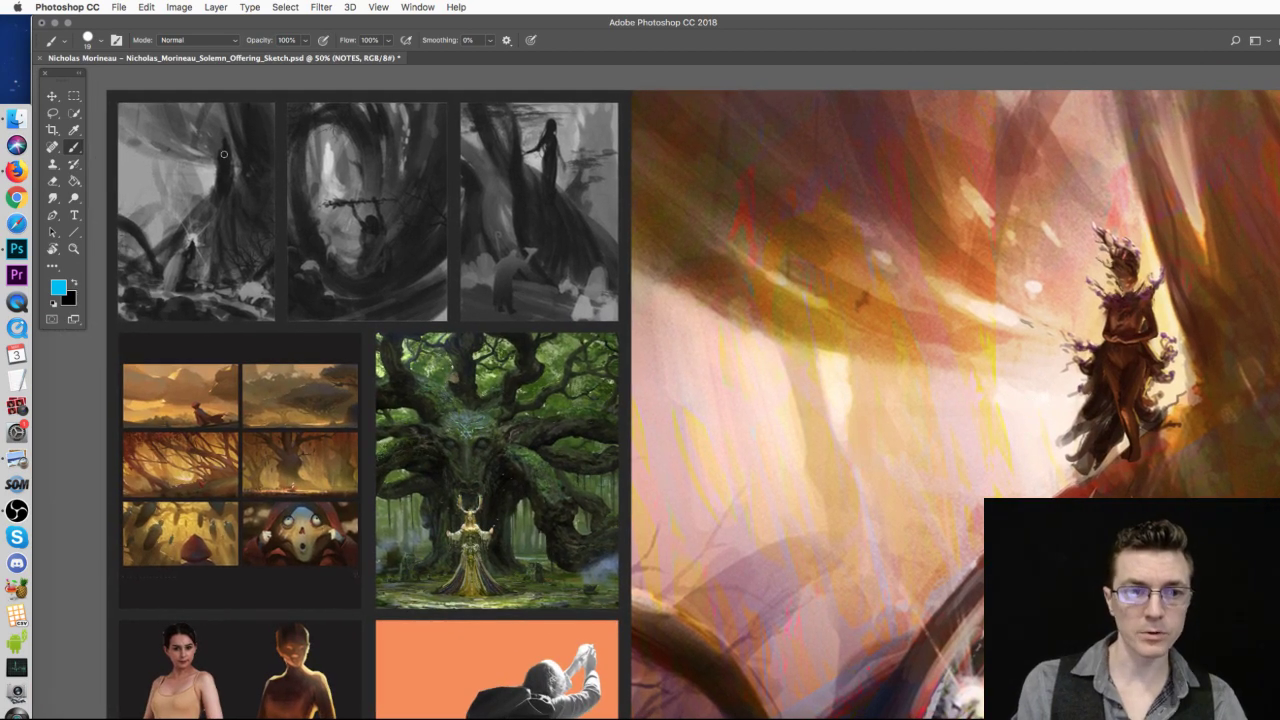
mouse_move(716, 364)
mouse_down()
mouse_move(480, 423)
mouse_move(414, 408)
mouse_up()
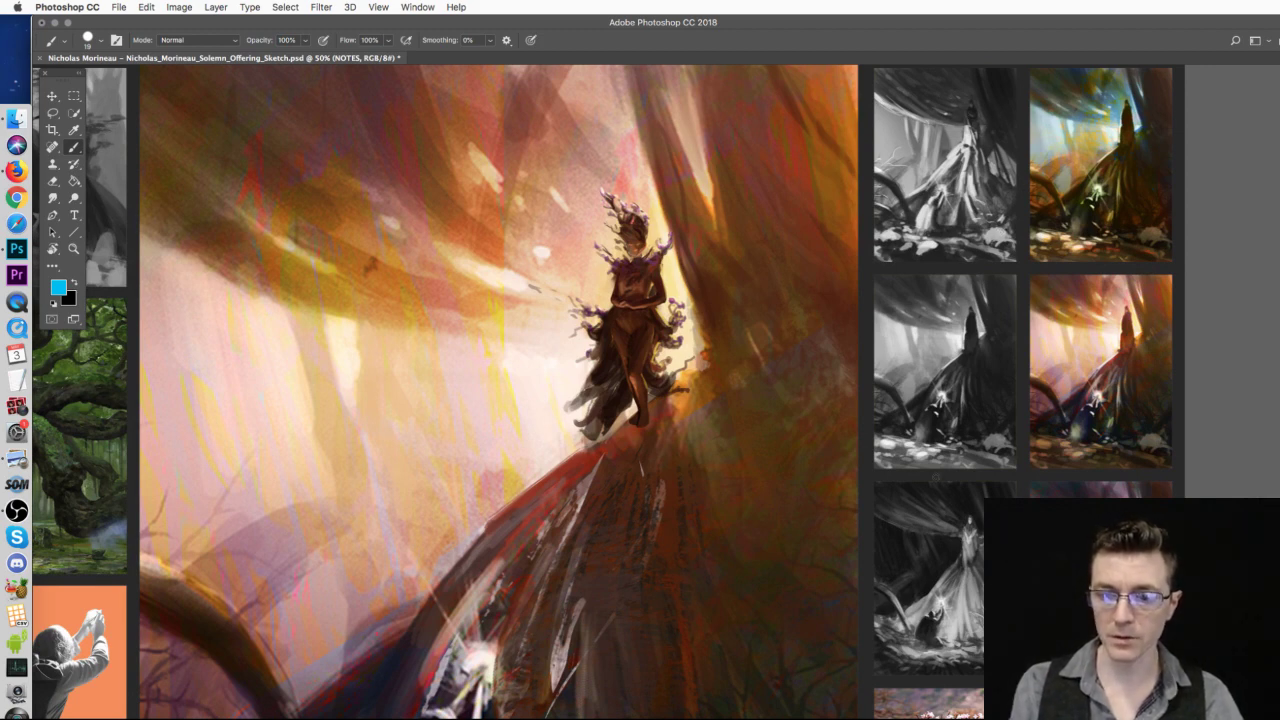
- Brush a mark near the lower value studies and a scribble over the first study's foreground, undoing both
mouse_move(922, 543)
mouse_down()
mouse_move(902, 470)
mouse_move(935, 437)
mouse_up()
key(super+z)
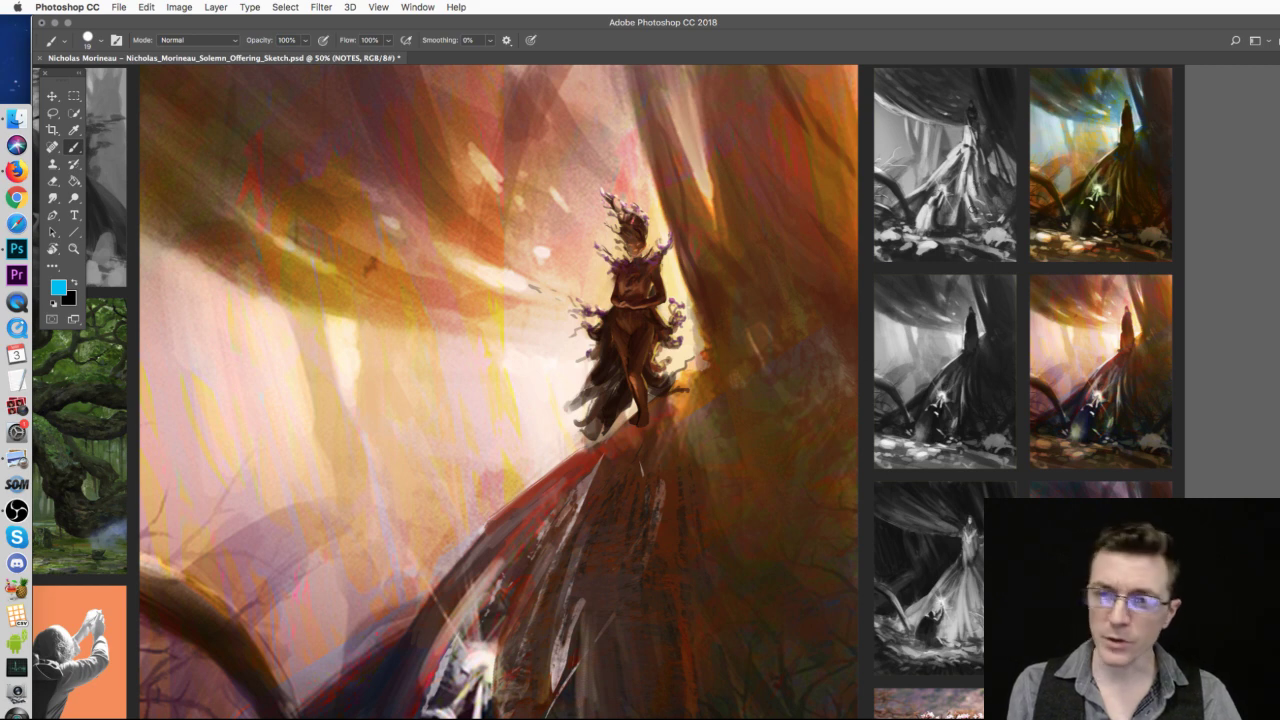
mouse_move(880, 221)
mouse_down()
mouse_move(944, 252)
mouse_move(913, 254)
mouse_move(888, 238)
mouse_move(975, 254)
mouse_up()
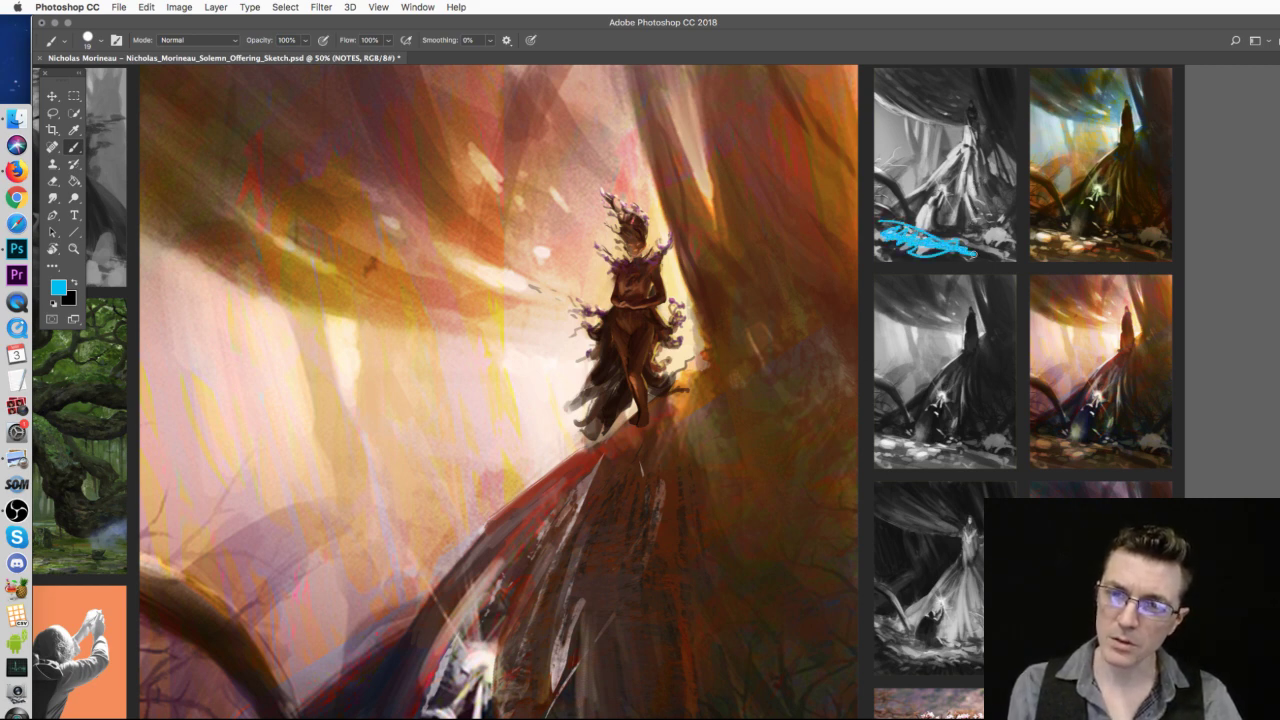
key(super+z)
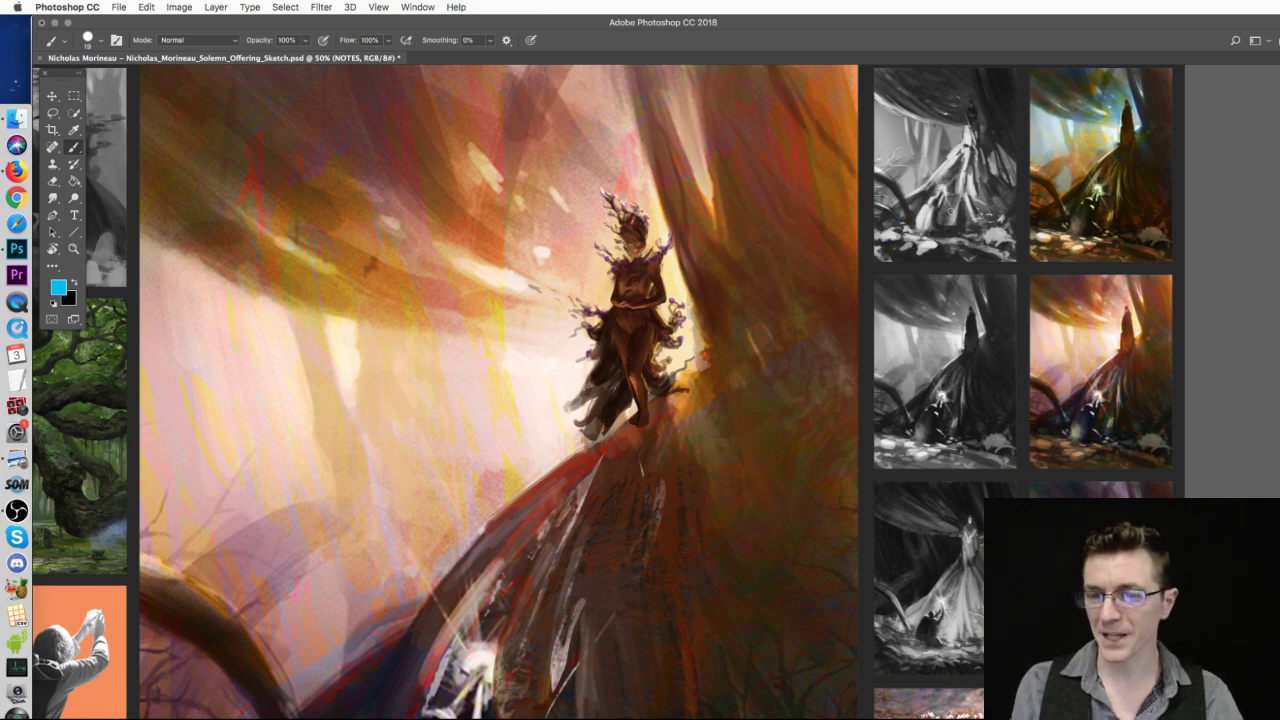
- Brush a circle around the figure in the third grayscale value study, undo it, and examine the painting's foreground and tree references
drag(980, 507, 958, 572)
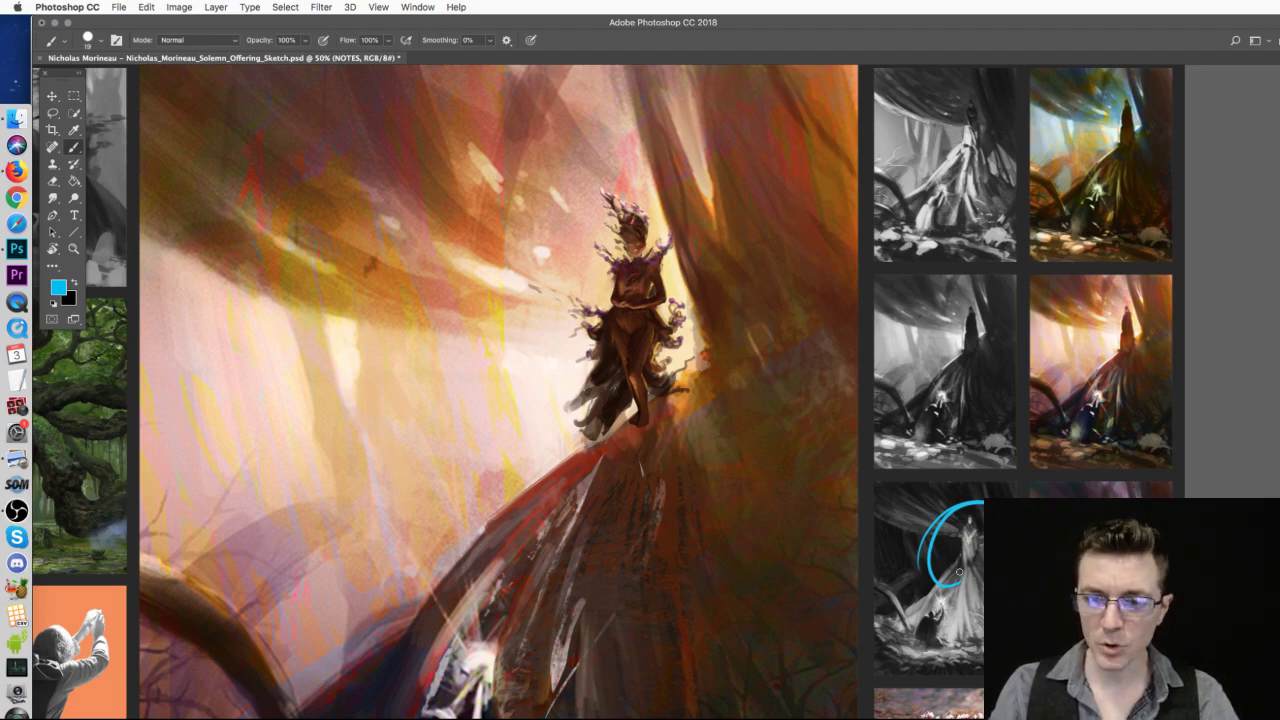
key(super+z)
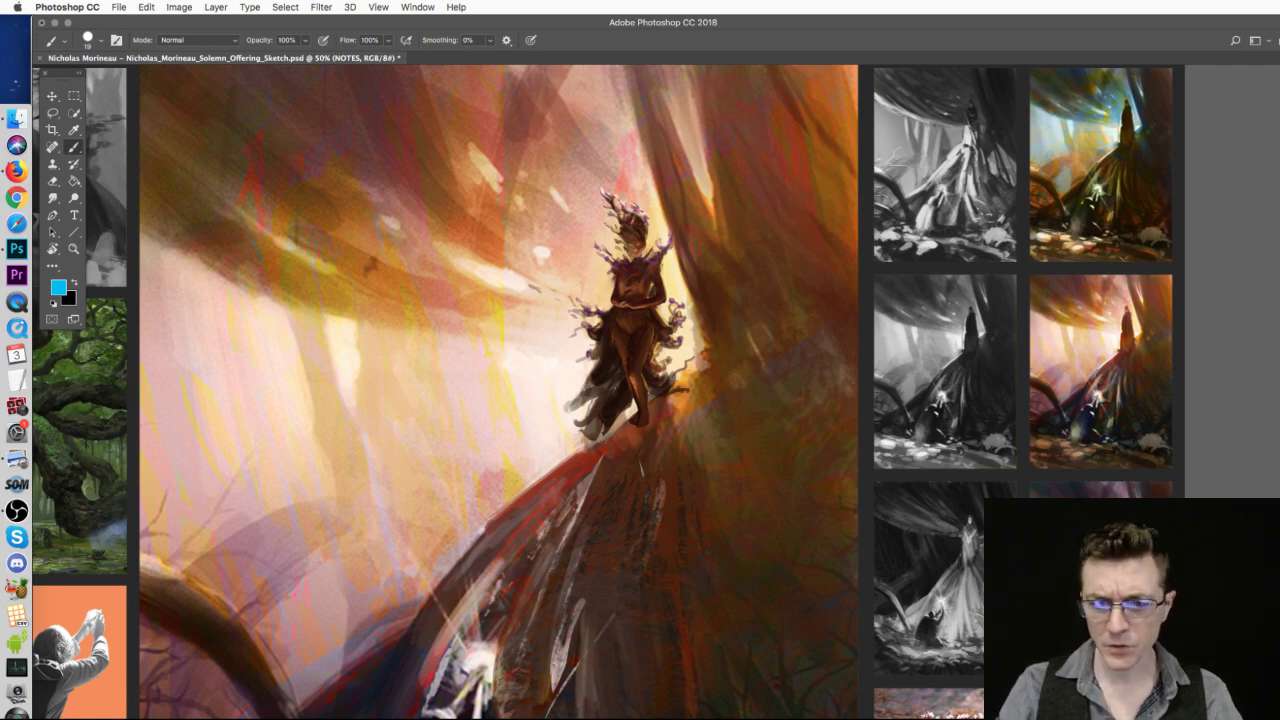
key(super+minus)
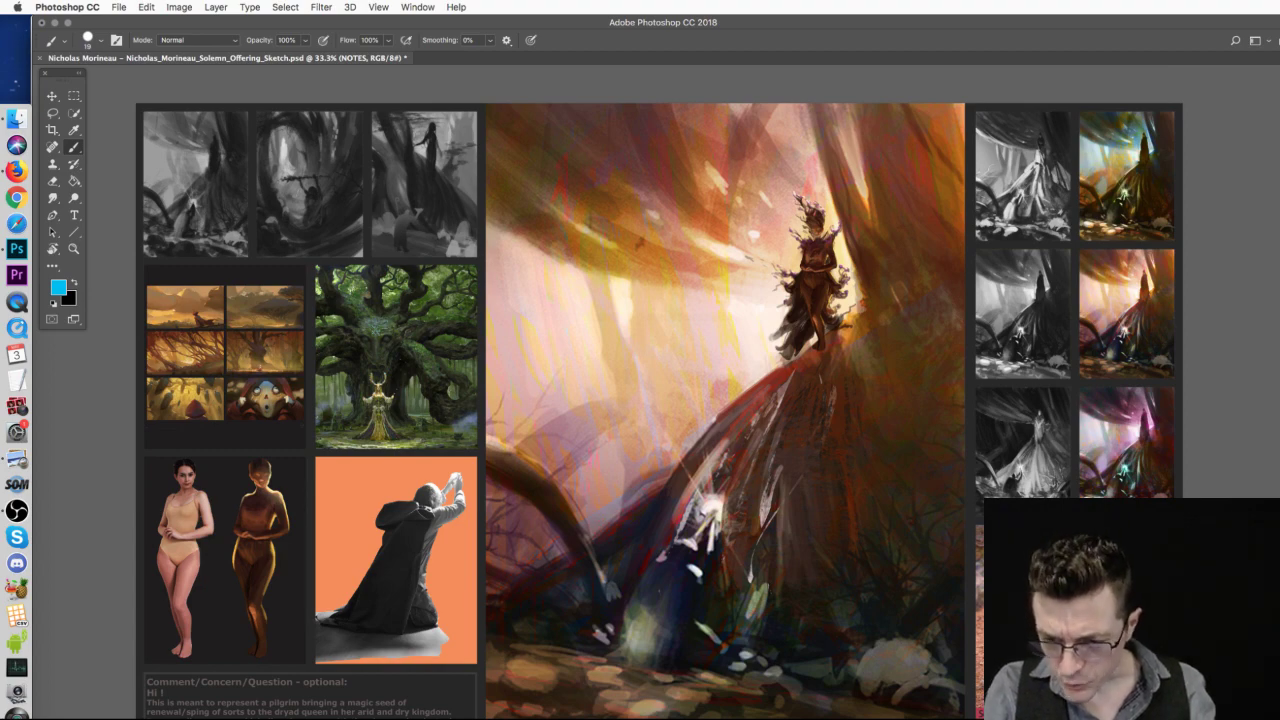
key(super+plus)
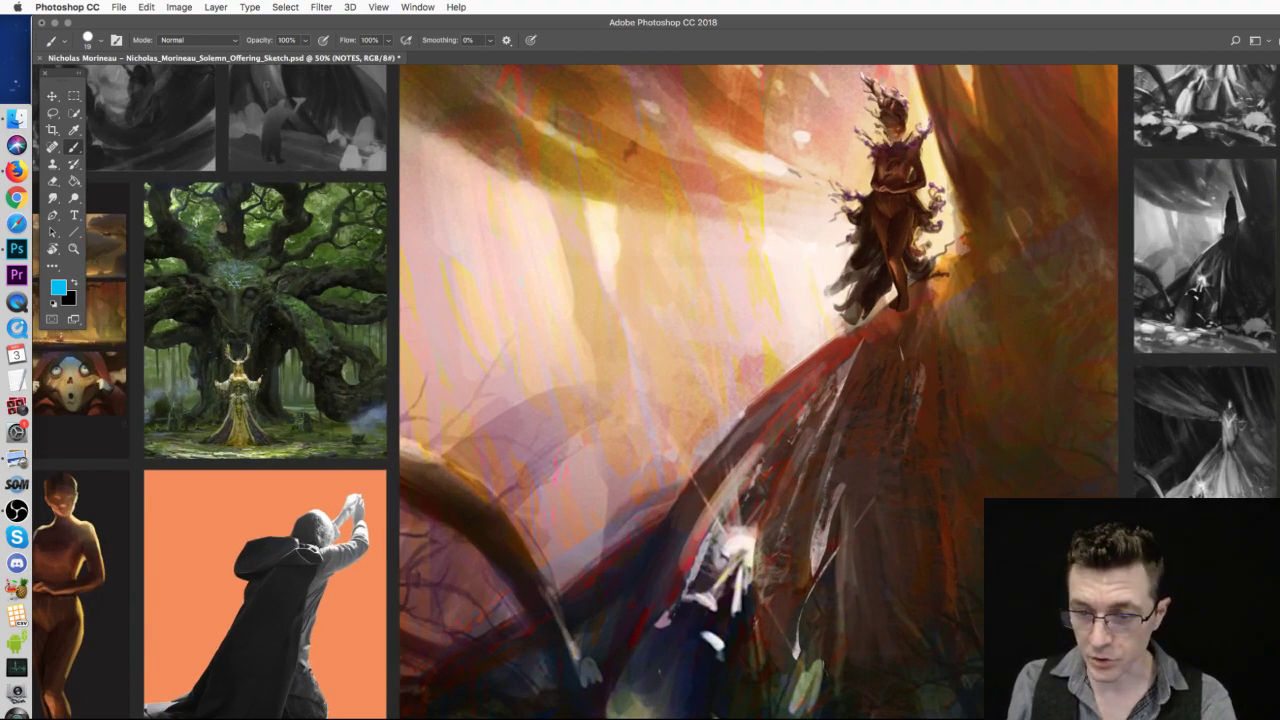
scroll(671, 412, down, 10)
scroll(671, 412, right, 15)
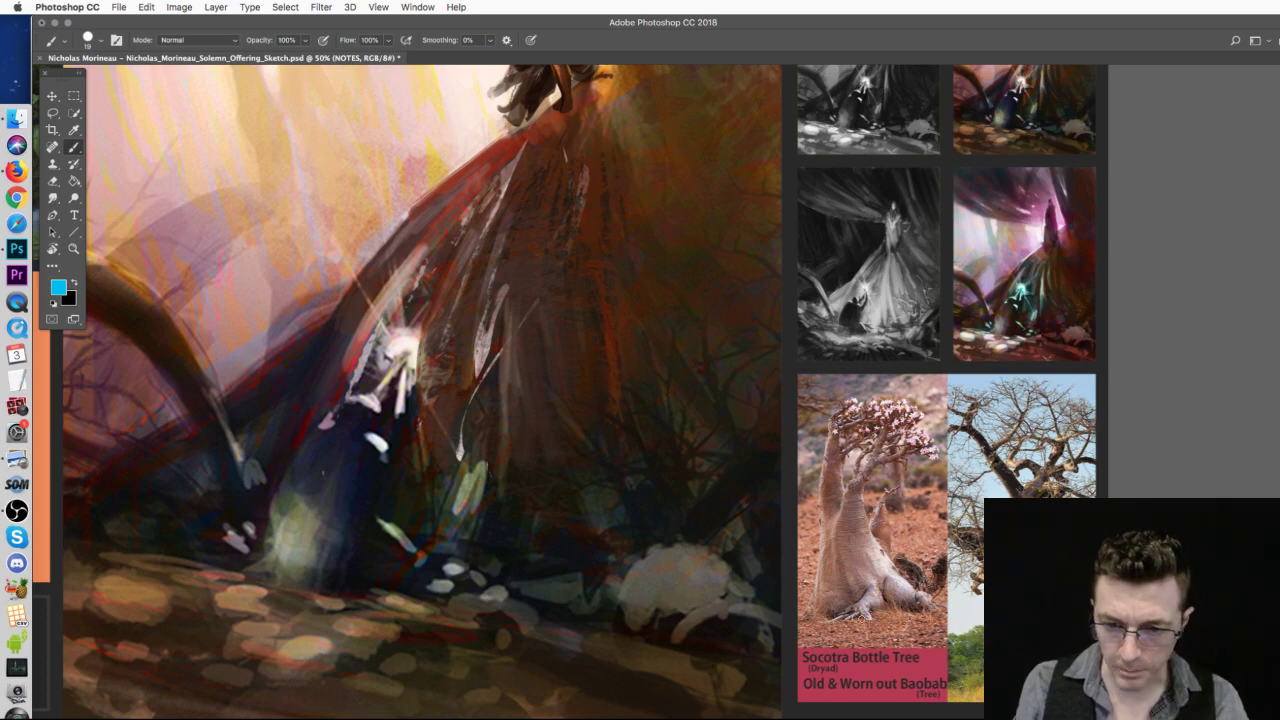
key(super+minus)
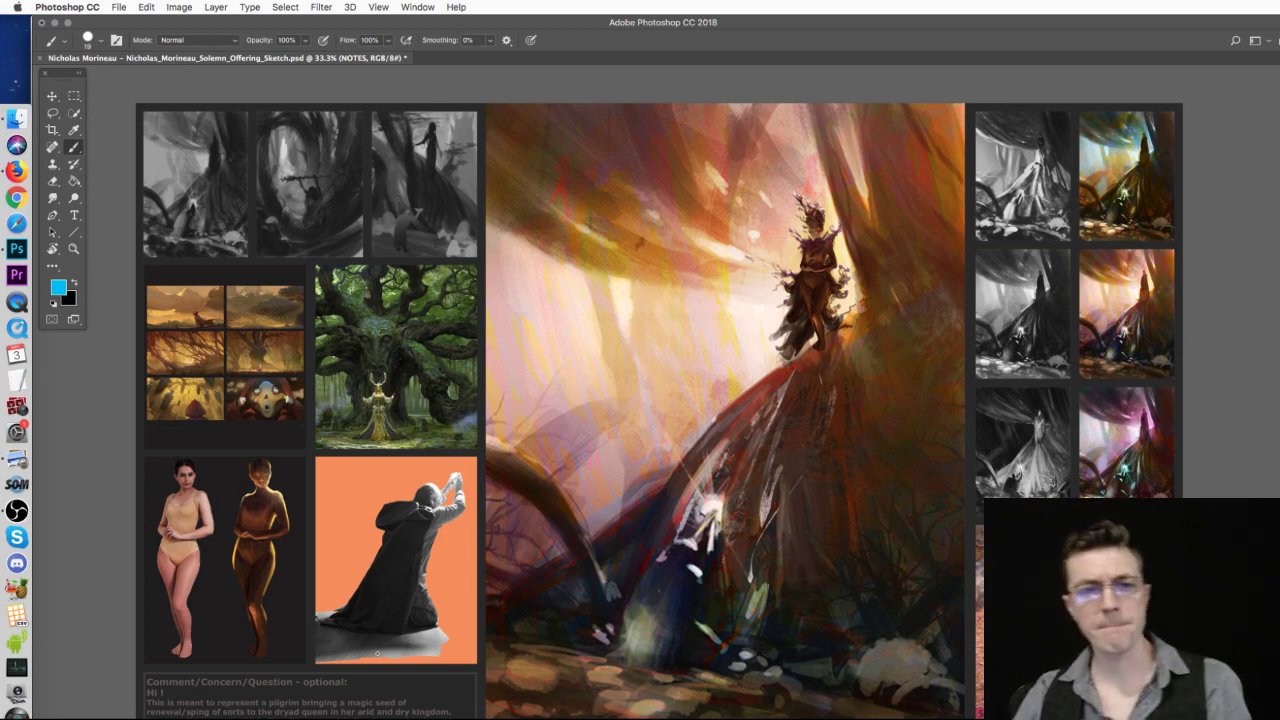
- Brush a blue check mark on the middle grayscale thumbnail and make Layer 2 active
drag(276, 237, 303, 228)
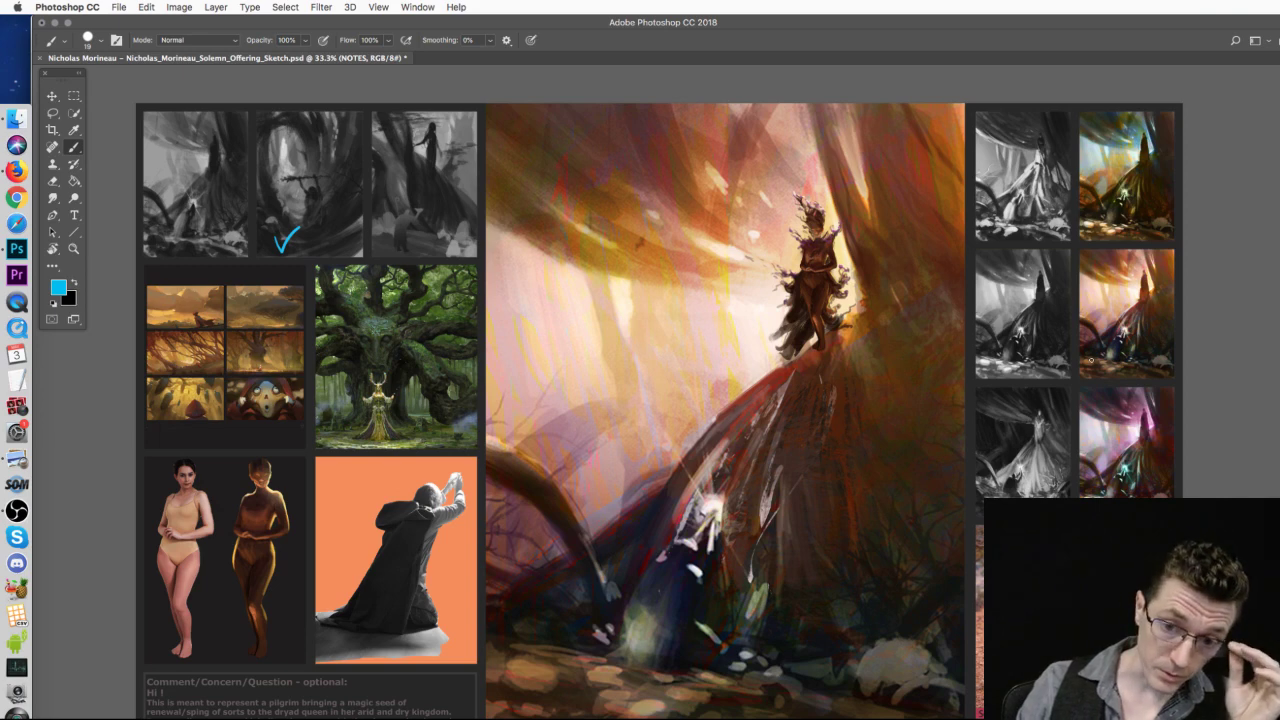
key(alt+bracketleft)
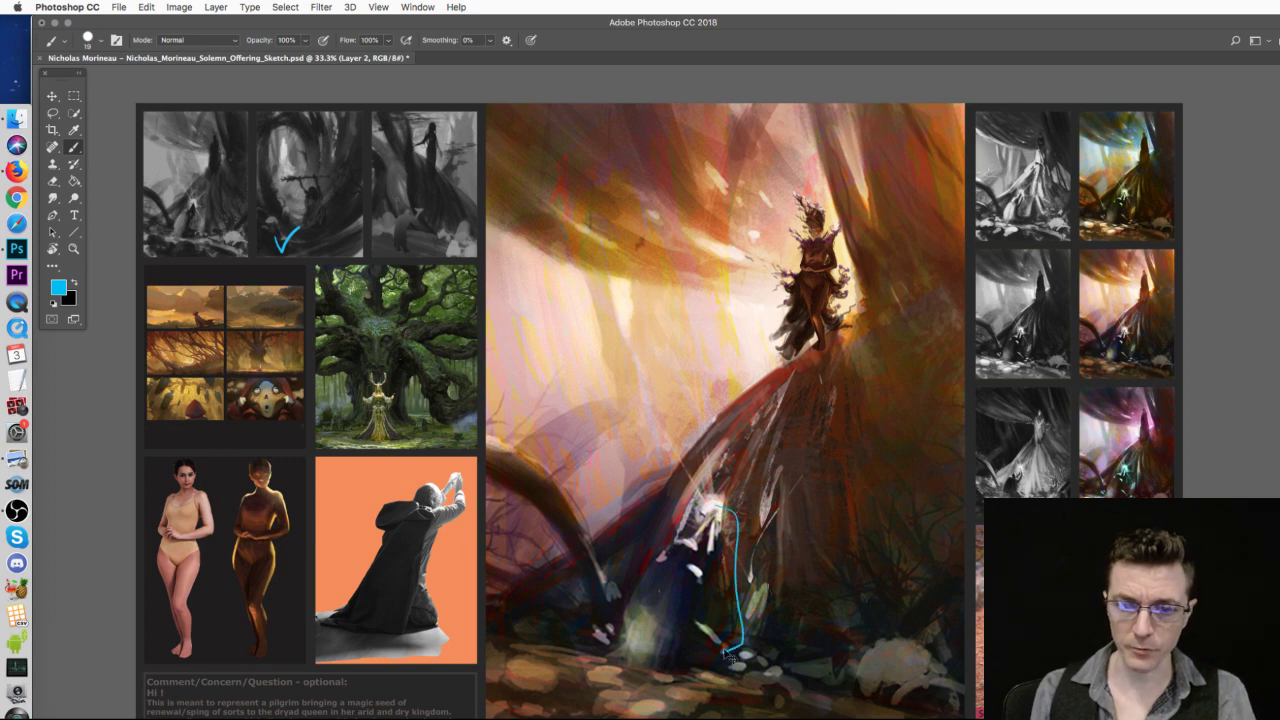
- Brush an arrow from the pilgrim's base up to the dryad's feet and curves over the pilgrim's cloak, undoing each mark
mouse_move(739, 641)
mouse_down()
mouse_move(774, 441)
mouse_move(806, 376)
mouse_up()
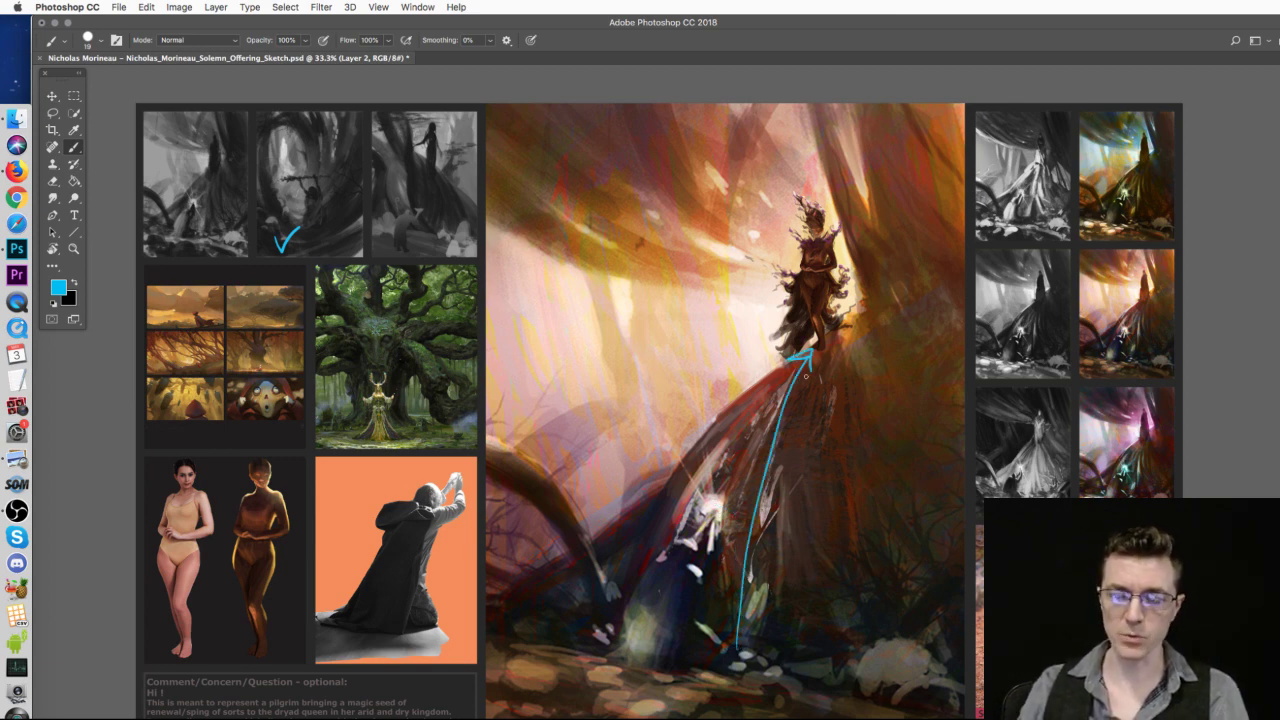
key(super+z)
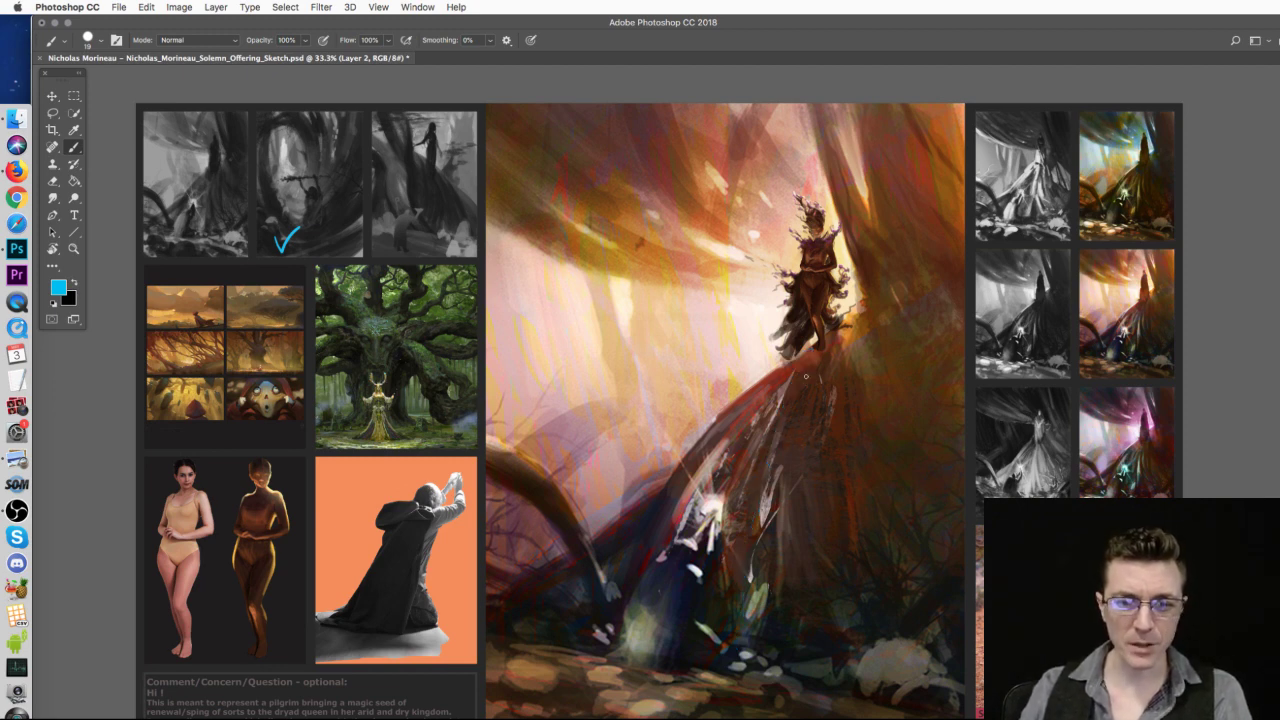
mouse_move(683, 652)
mouse_down()
mouse_move(648, 582)
mouse_move(675, 567)
mouse_up()
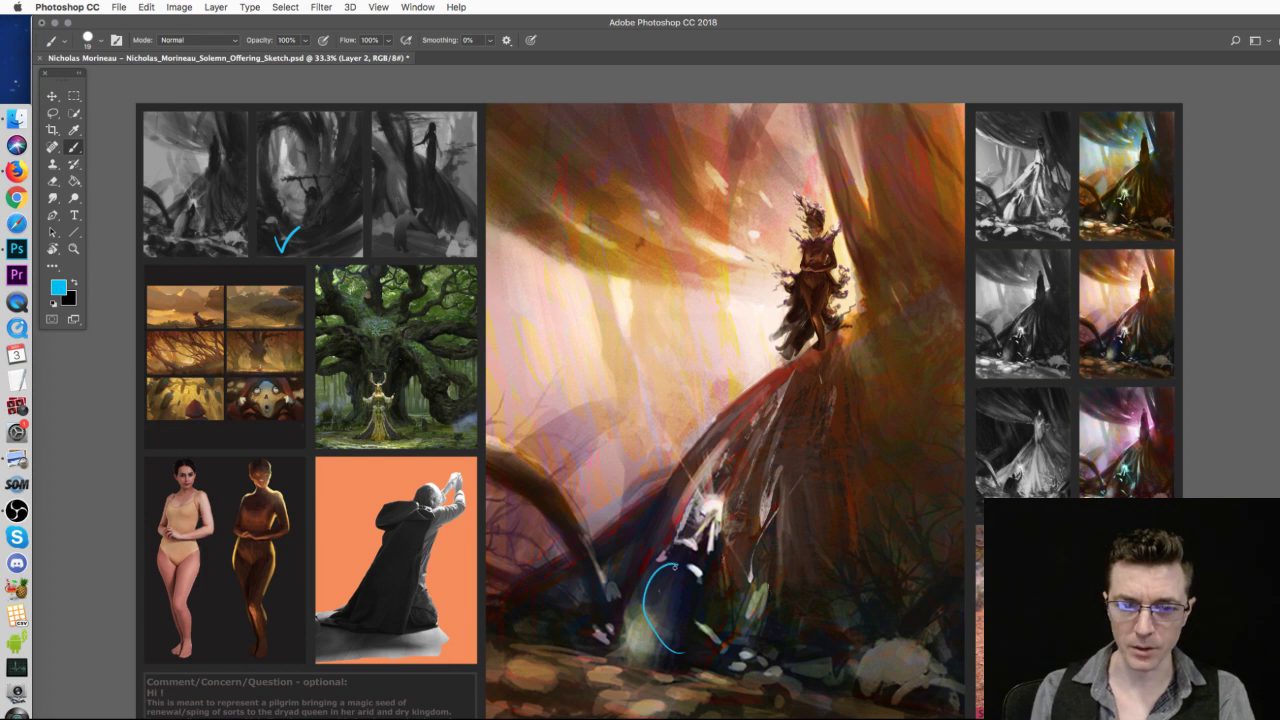
key(super+z)
drag(675, 651, 685, 583)
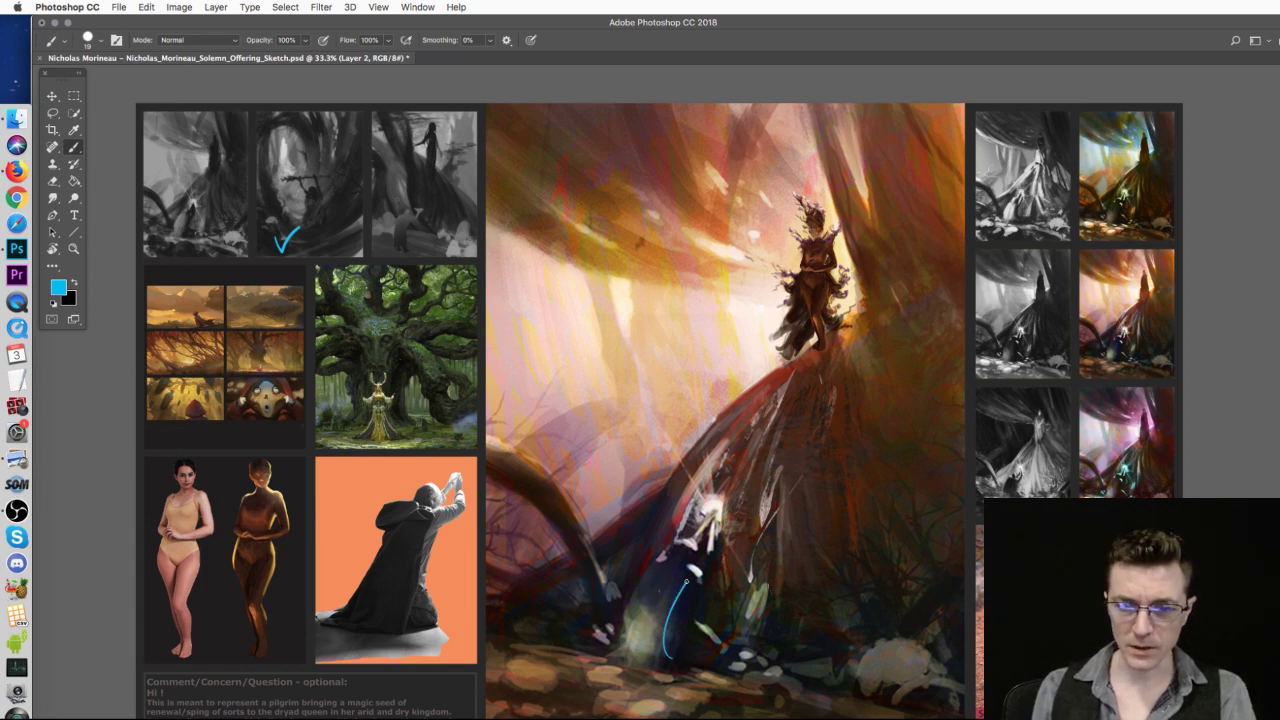
key(super+z)
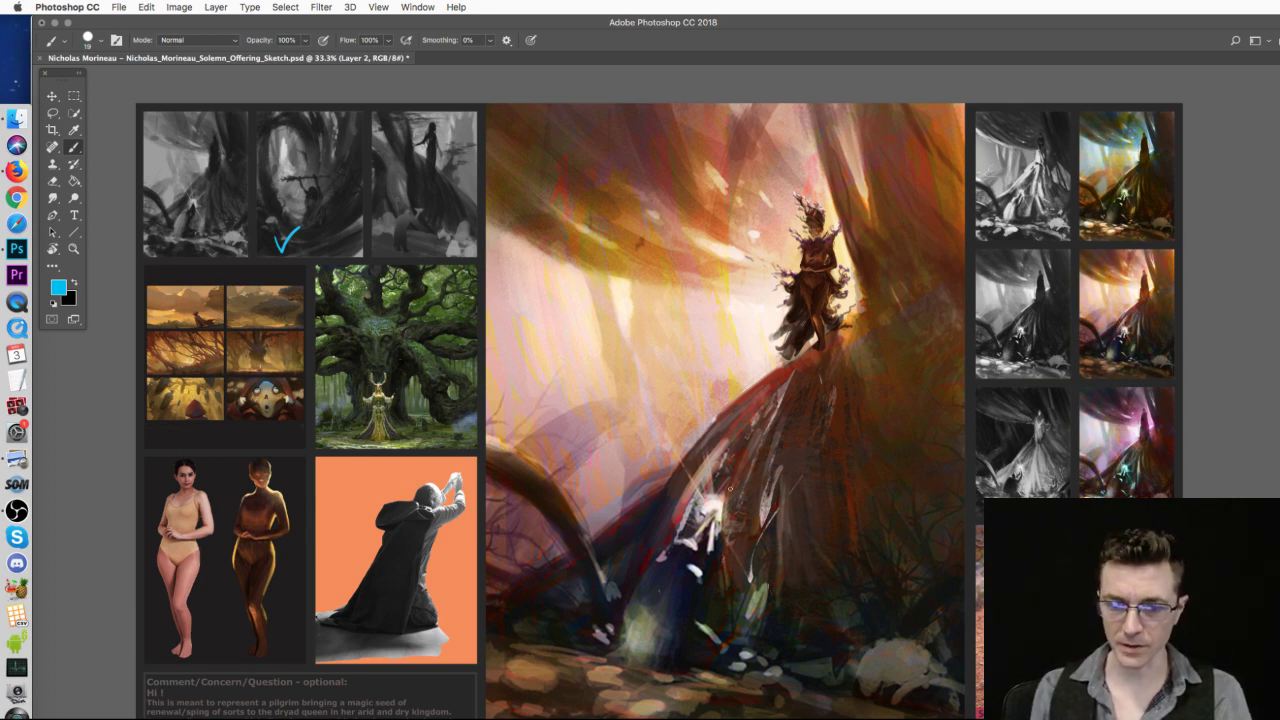
- Brush an outline around the main painting's foreground, marks across its upper background and a small mark on the pilgrim, undoing each
mouse_move(928, 717)
mouse_down()
mouse_move(610, 646)
mouse_move(497, 718)
mouse_up()
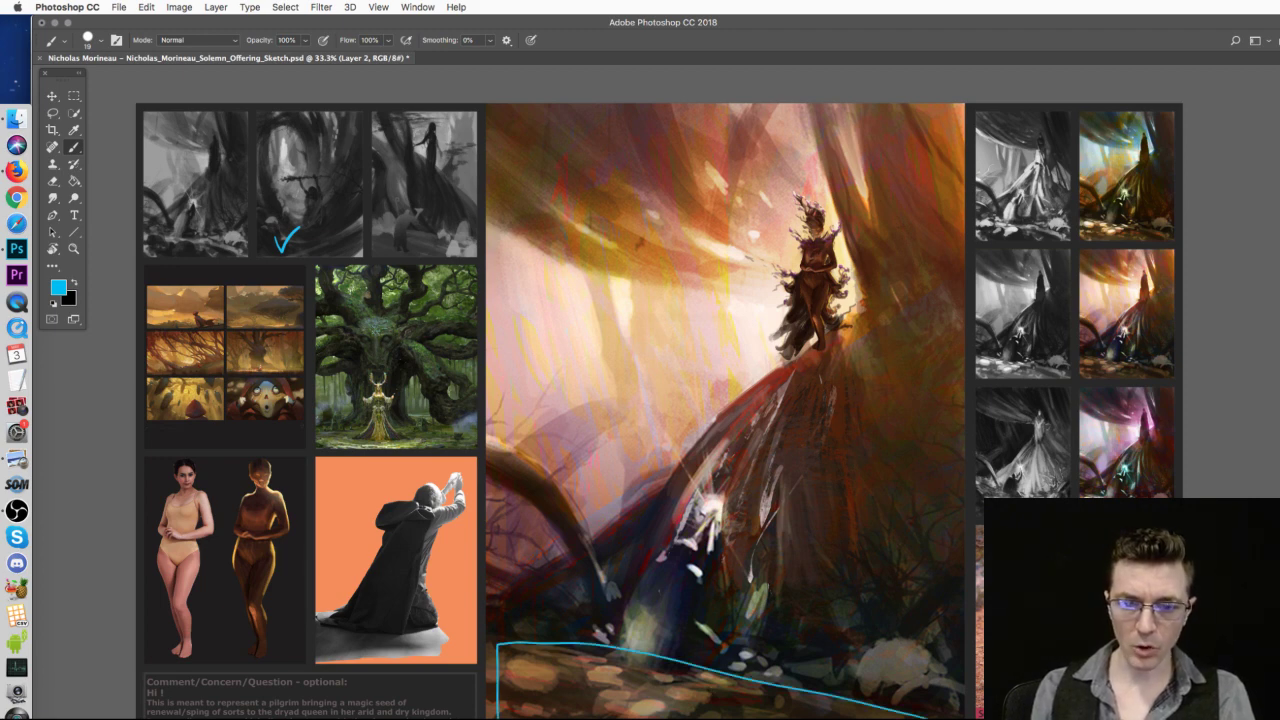
key(super+z)
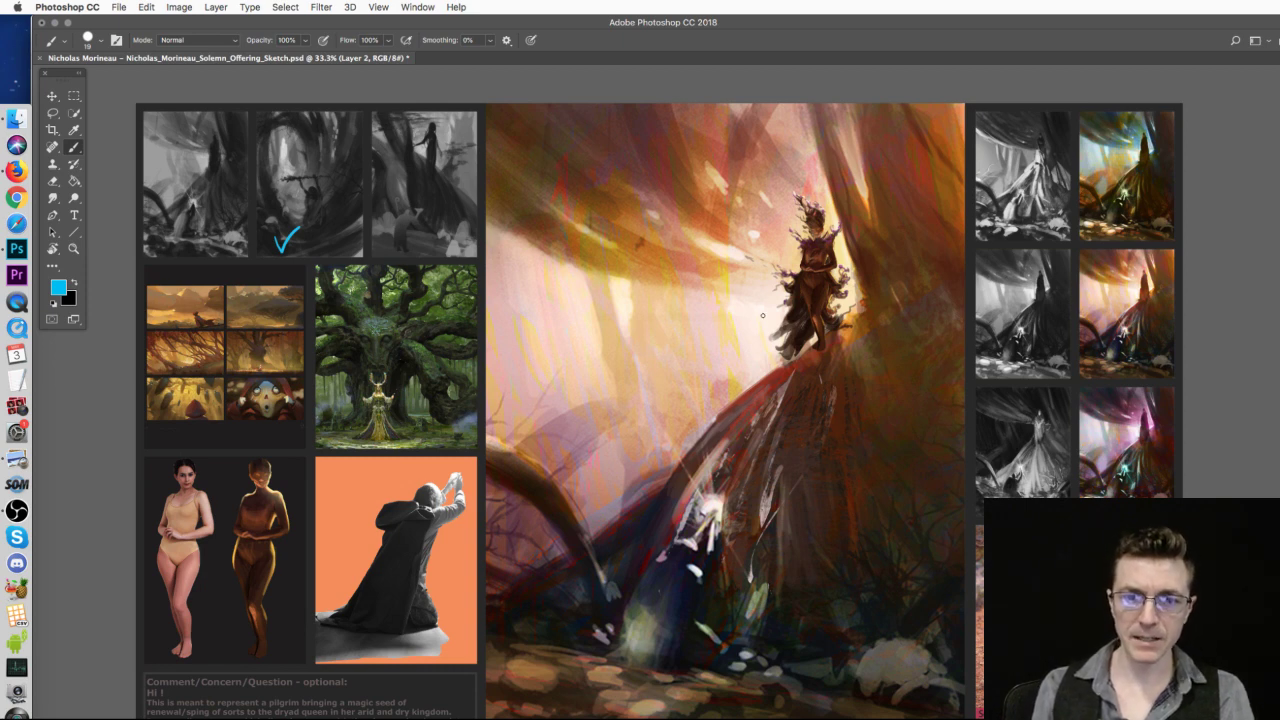
mouse_move(750, 262)
mouse_down()
mouse_move(706, 188)
mouse_move(543, 262)
mouse_move(662, 465)
mouse_move(732, 275)
mouse_move(628, 210)
mouse_up()
key(super+z)
mouse_move(905, 155)
mouse_down()
mouse_move(836, 404)
mouse_move(872, 655)
mouse_move(541, 153)
mouse_up()
key(super+z)
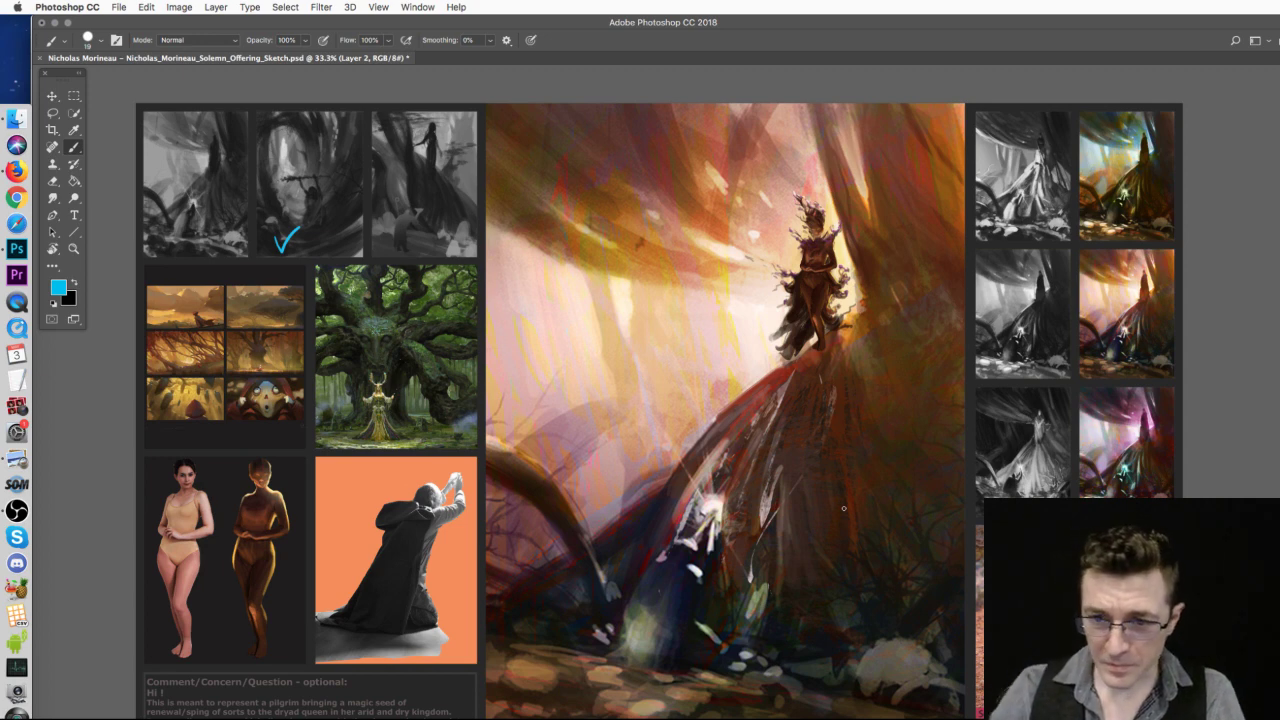
mouse_move(705, 537)
mouse_down()
mouse_move(645, 615)
mouse_move(712, 538)
mouse_up()
key(super+z)
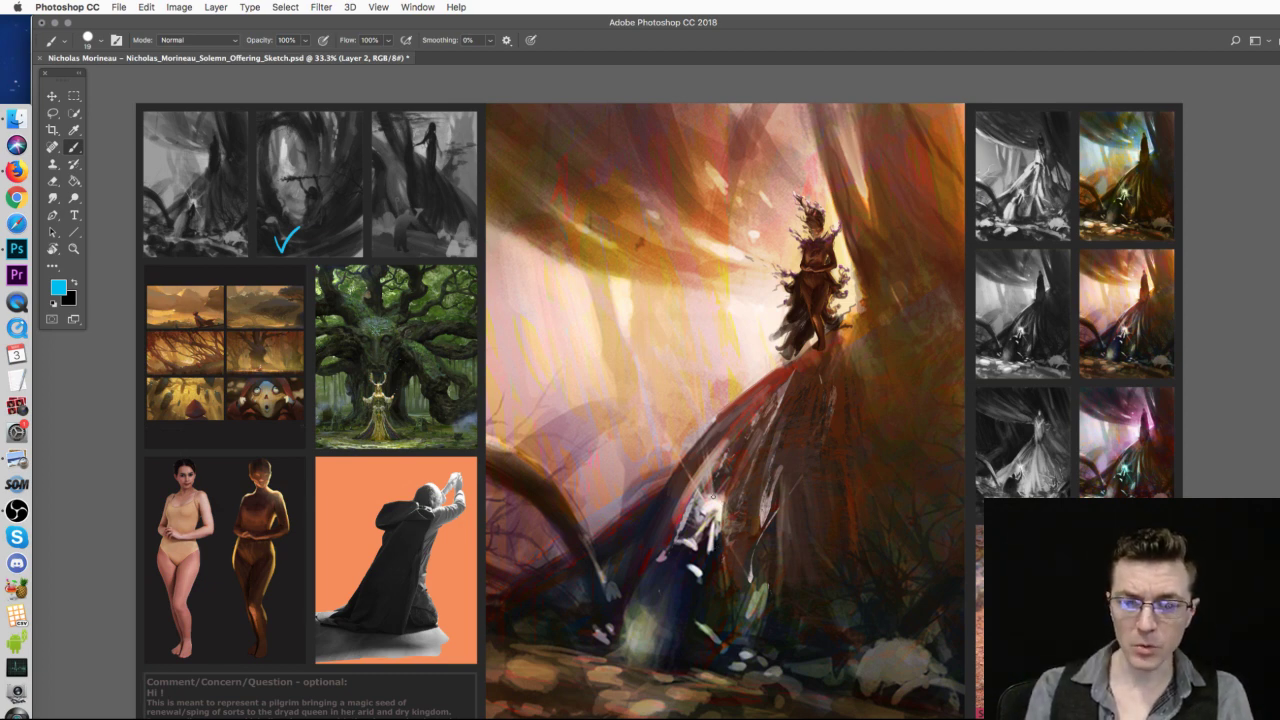
- Choose the Hard Round 15 1 brush and enlarge its size
right_click(762, 500)
click(824, 620)
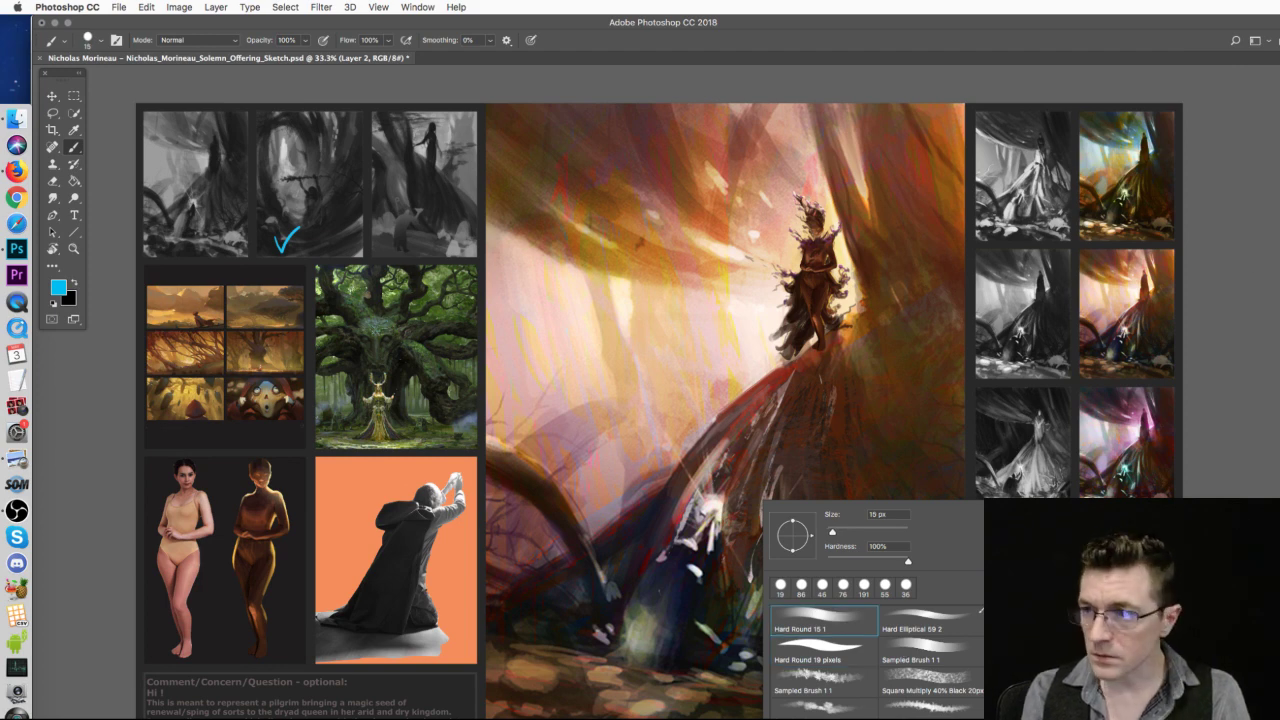
right_click(697, 542)
drag(765, 532, 782, 532)
- Brush trial strokes over and beside the pilgrim's cloak with colors sampled from the painting, undoing them
mouse_move(656, 581)
mouse_down()
mouse_move(663, 561)
mouse_move(680, 597)
mouse_move(630, 712)
mouse_up()
mouse_move(680, 563)
mouse_down()
mouse_move(688, 592)
mouse_move(645, 600)
mouse_move(660, 630)
mouse_move(696, 598)
mouse_move(702, 615)
mouse_move(680, 645)
mouse_move(650, 650)
mouse_move(700, 638)
mouse_up()
key(super+z)
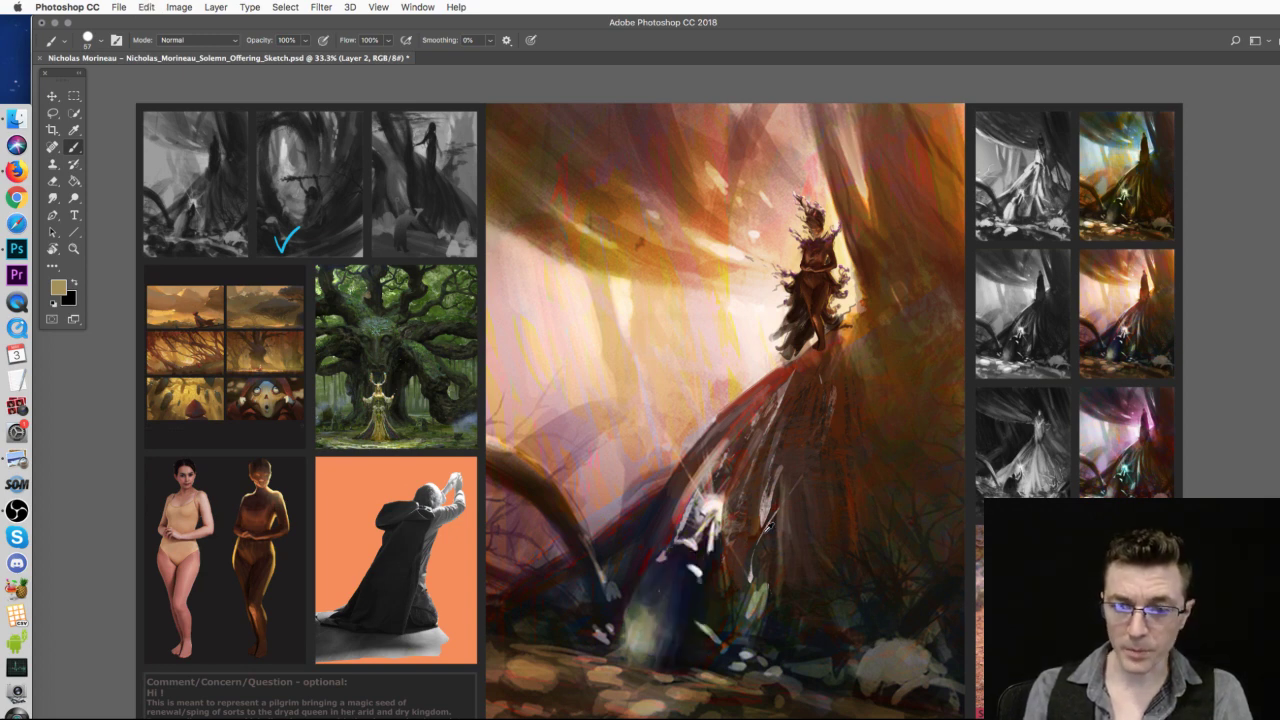
alt+click(757, 611)
mouse_move(724, 588)
mouse_down()
mouse_move(727, 557)
mouse_move(726, 601)
mouse_move(749, 573)
mouse_move(715, 640)
mouse_up()
key(super+z)
- Paint sampled red along the dress edge behind the pilgrim, undoing the additional red strokes on the pilgrim's other side
alt+click(680, 512)
alt+click(674, 516)
drag(708, 462, 630, 582)
drag(665, 518, 618, 588)
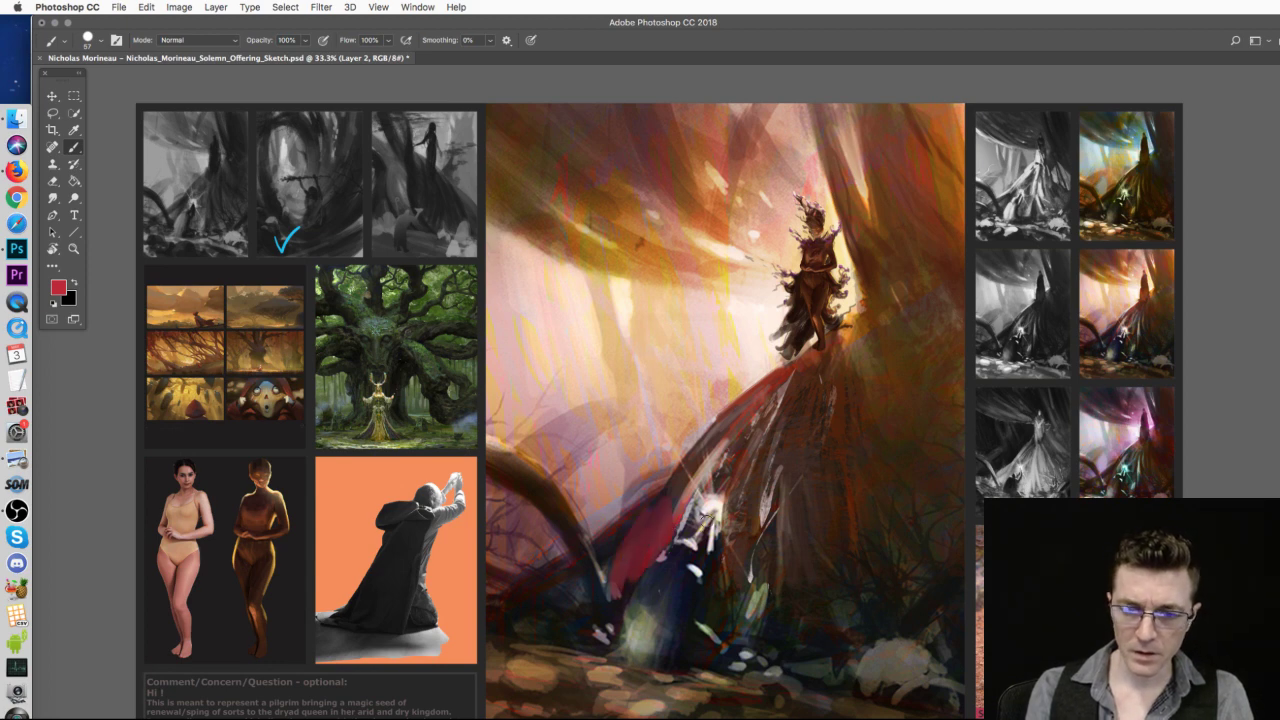
mouse_move(702, 536)
mouse_down()
mouse_move(723, 569)
mouse_move(728, 543)
mouse_move(721, 583)
mouse_move(733, 545)
mouse_move(740, 553)
mouse_move(751, 618)
mouse_move(724, 621)
mouse_move(746, 674)
mouse_move(726, 633)
mouse_move(730, 651)
mouse_move(738, 616)
mouse_move(776, 583)
mouse_move(802, 579)
mouse_move(827, 659)
mouse_up()
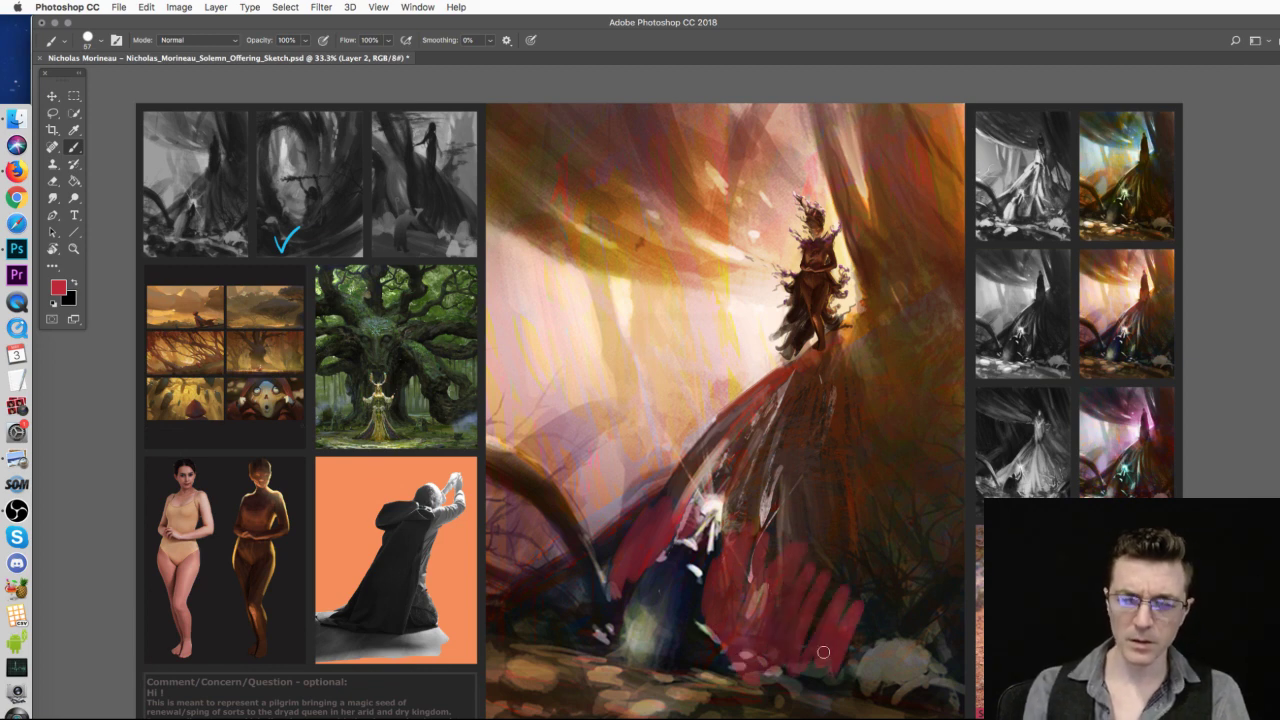
key(super+z)
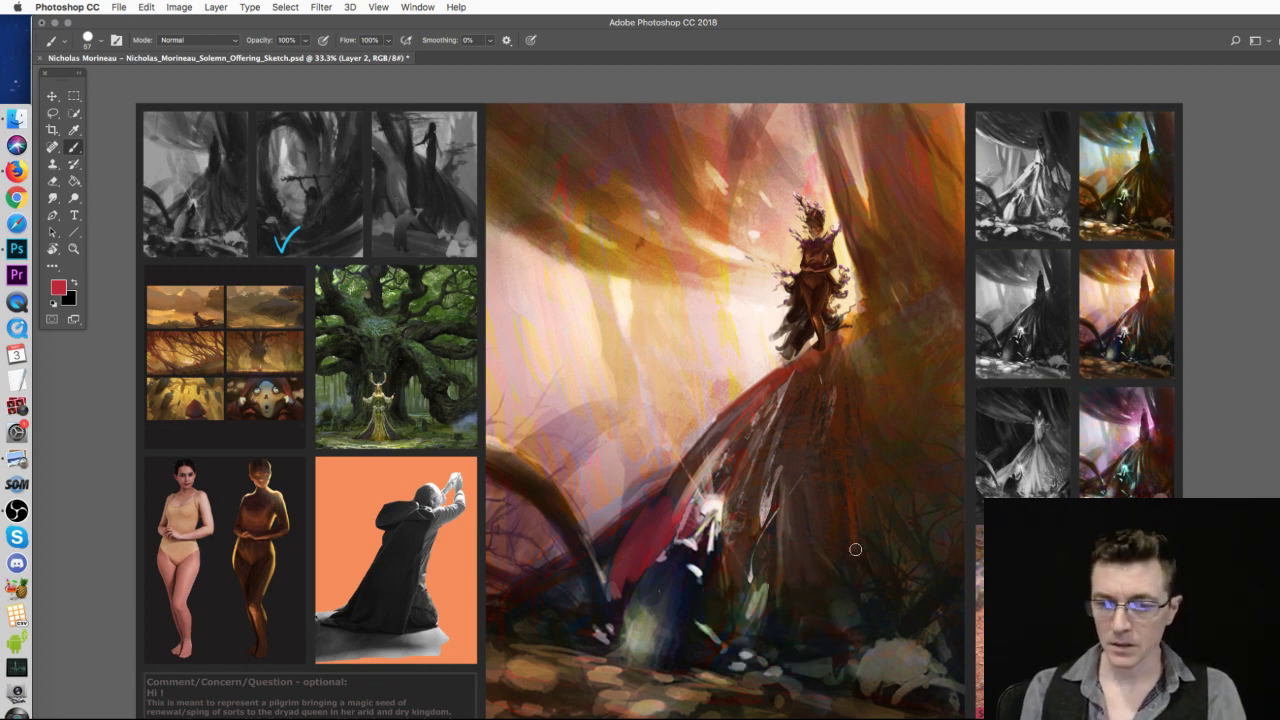
- Lasso the pilgrim with a margin of surrounding dress and ground, and copy it onto a new layer
click(53, 113)
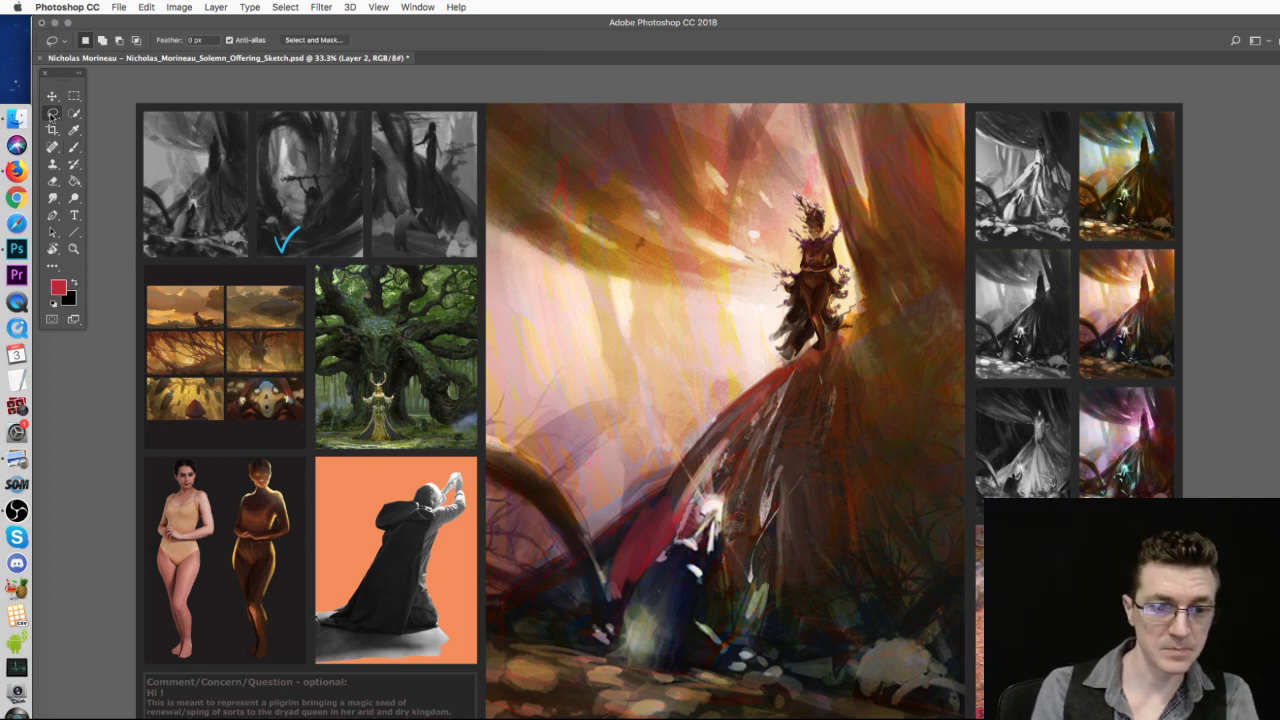
mouse_move(733, 545)
mouse_down()
mouse_move(640, 551)
mouse_move(615, 601)
mouse_move(688, 686)
mouse_move(767, 650)
mouse_up()
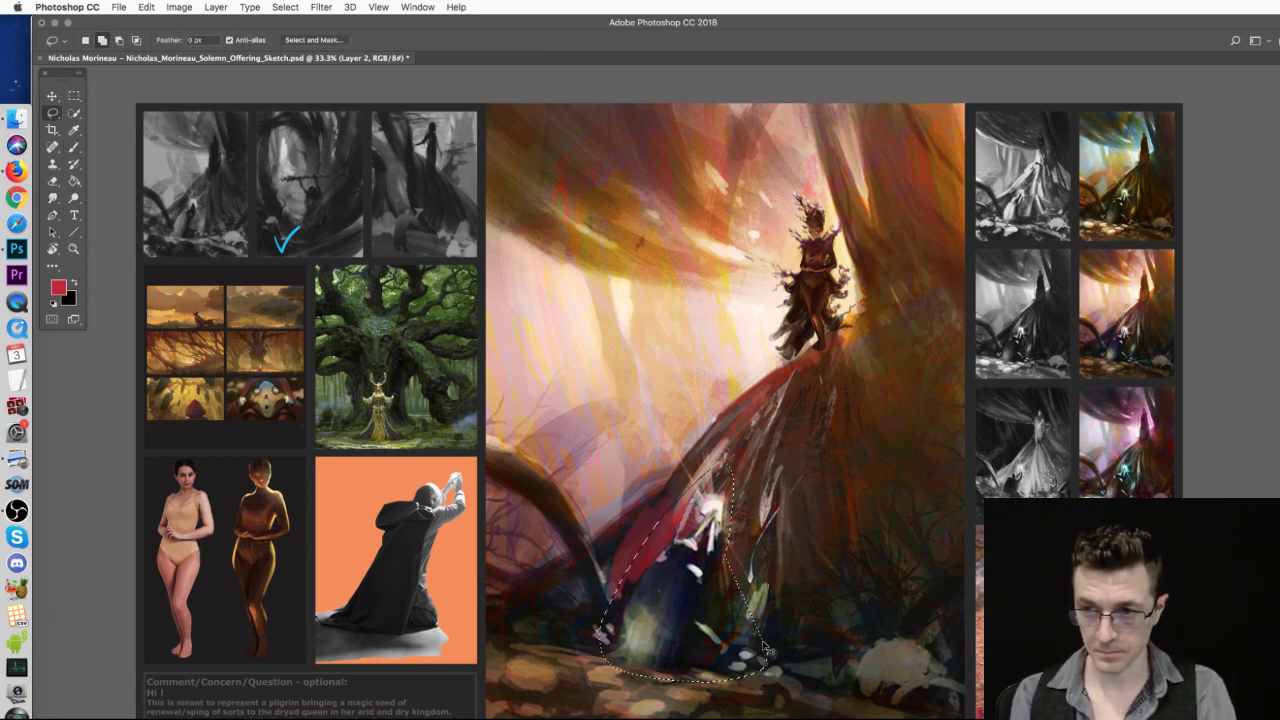
key(super+c)
key(super+v)
- Enlarge the copied pilgrim and position it higher over the dress, closer to the dryad
key(super+t)
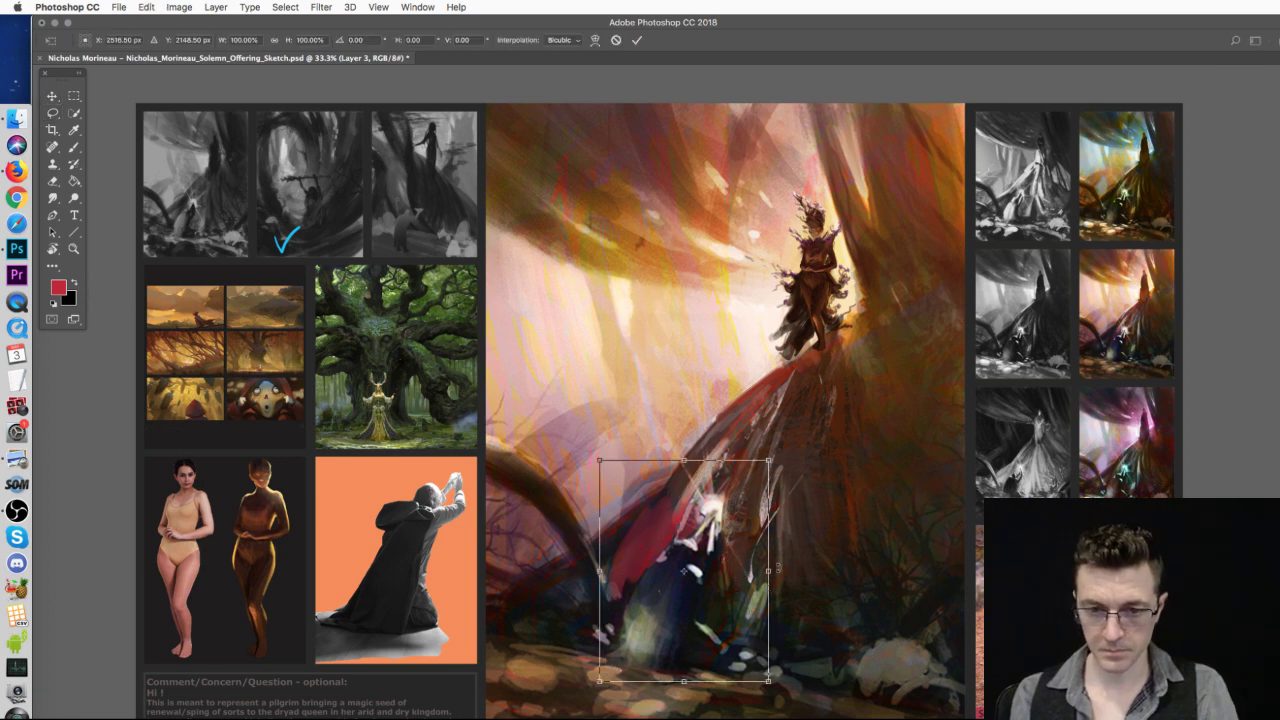
drag(770, 460, 845, 358)
drag(762, 593, 790, 568)
drag(823, 412, 847, 377)
drag(790, 540, 787, 536)
key(Return)
- Erase the excess background around both sides of the enlarged pilgrim copy
key(e)
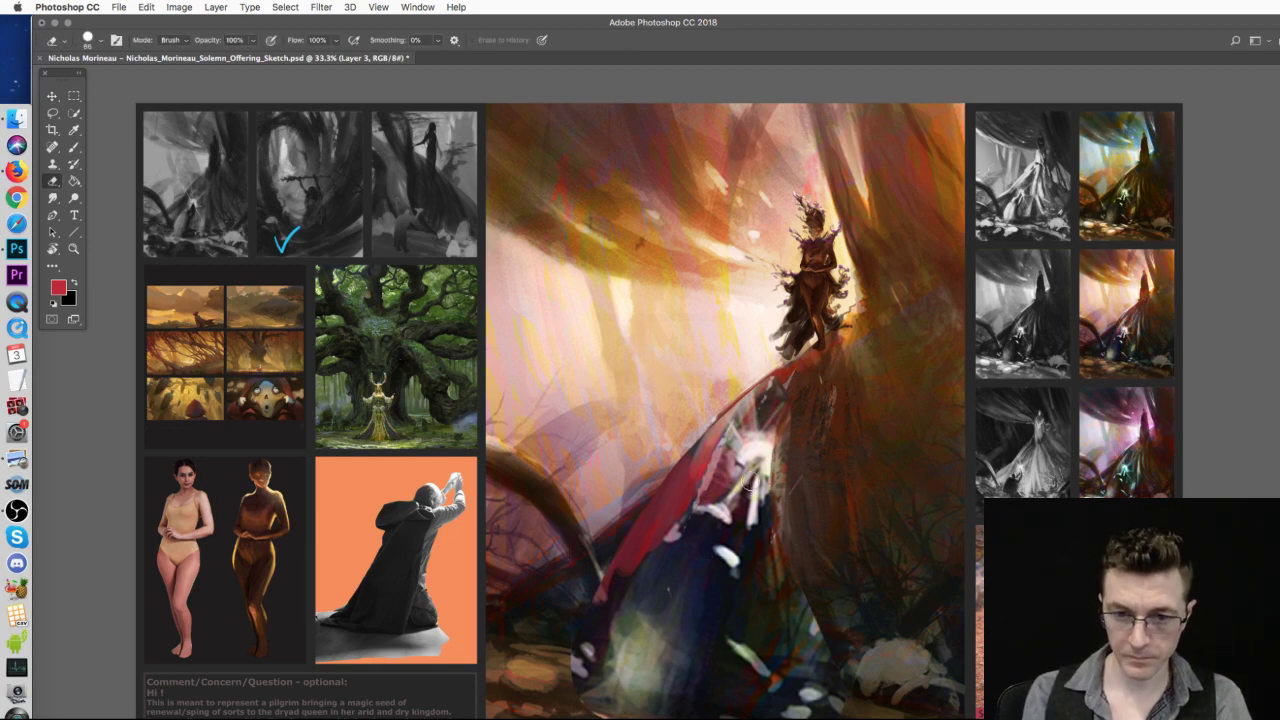
mouse_move(745, 400)
mouse_down()
mouse_move(716, 452)
mouse_move(561, 604)
mouse_up()
mouse_move(792, 559)
mouse_down()
mouse_move(769, 623)
mouse_move(820, 564)
mouse_move(843, 622)
mouse_up()
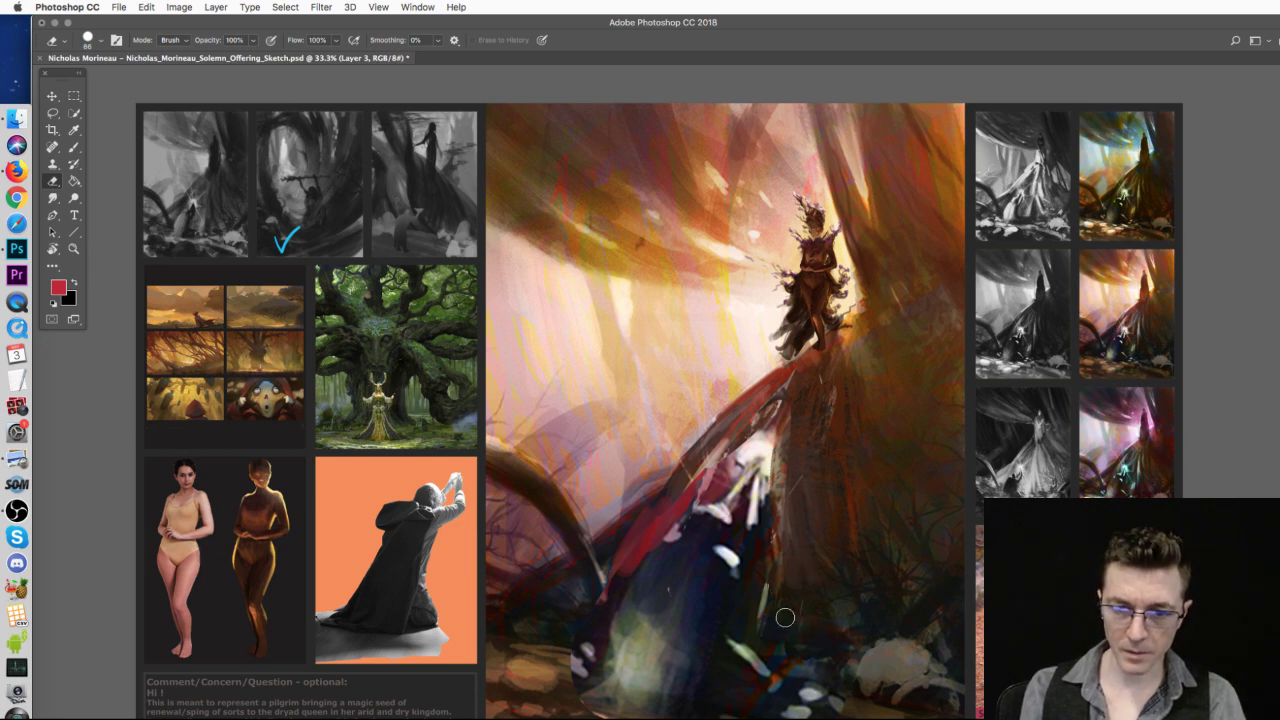
- Scale the pilgrim copy up to about 125% and reposition it so its base extends past the foreground
key(ctrl+t)
drag(847, 378, 958, 225)
mouse_move(852, 487)
mouse_down()
mouse_move(778, 613)
mouse_move(794, 606)
mouse_up()
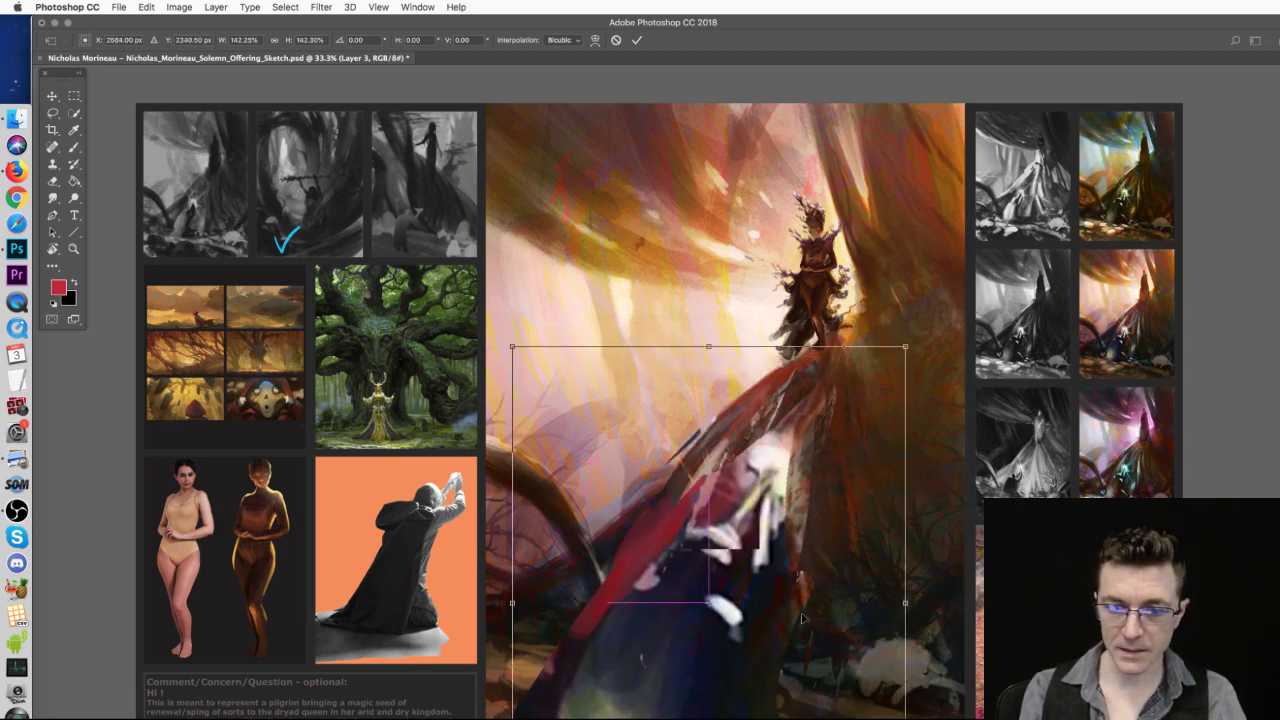
drag(906, 346, 857, 403)
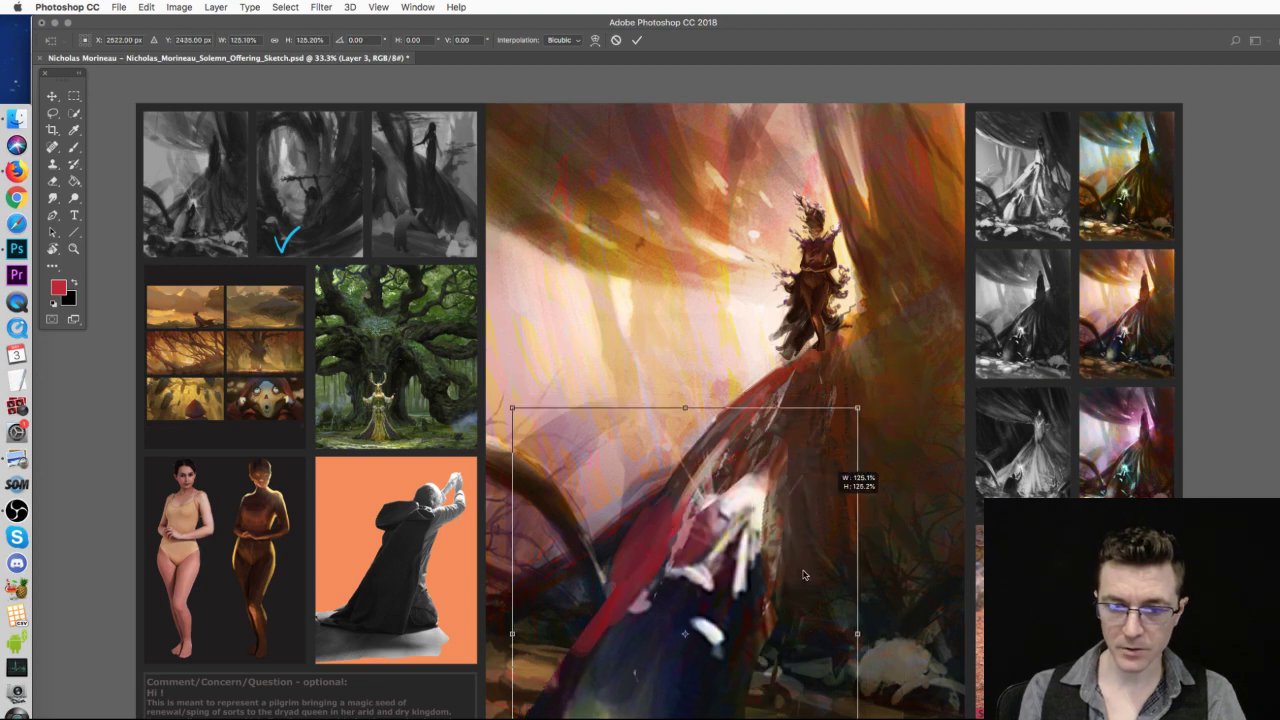
mouse_move(790, 625)
mouse_down()
mouse_move(821, 489)
mouse_move(801, 589)
mouse_up()
key(Return)
- Erase the rough edge along the enlarged pilgrim's back and cloak, and undo a test brush mark on the foreground beside it
key(e)
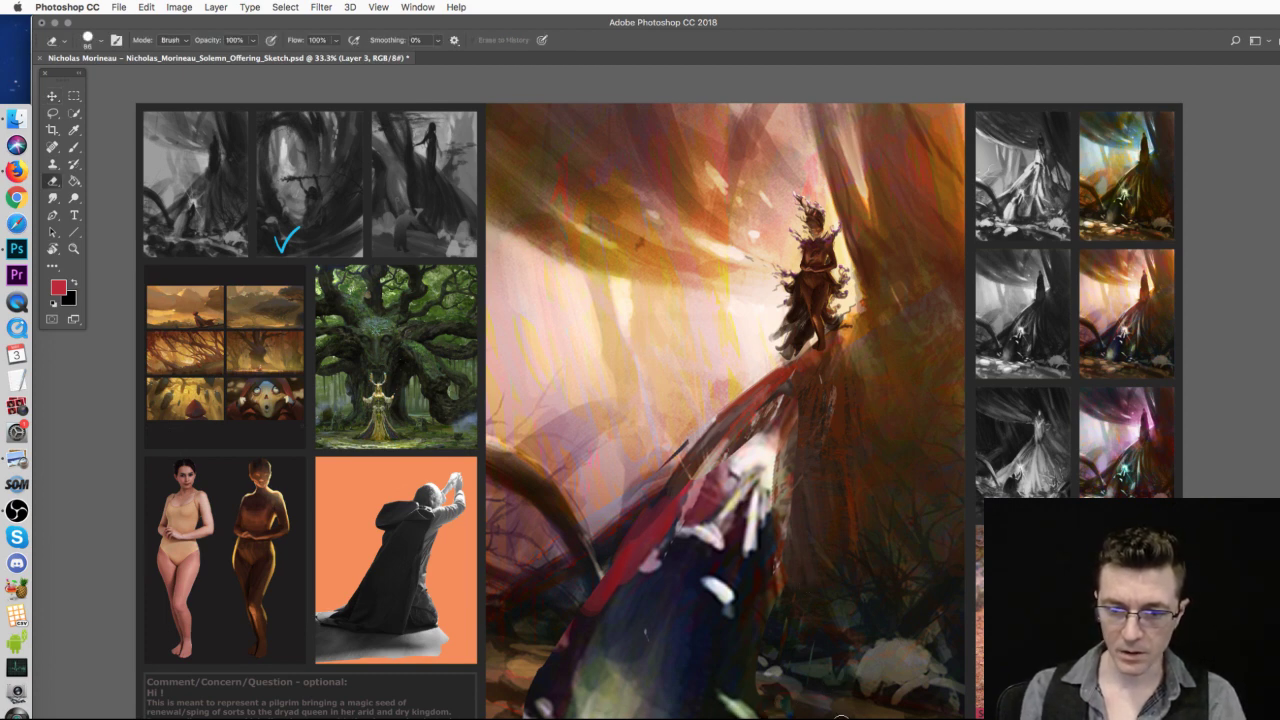
mouse_move(690, 488)
mouse_down()
mouse_move(712, 478)
mouse_move(542, 680)
mouse_up()
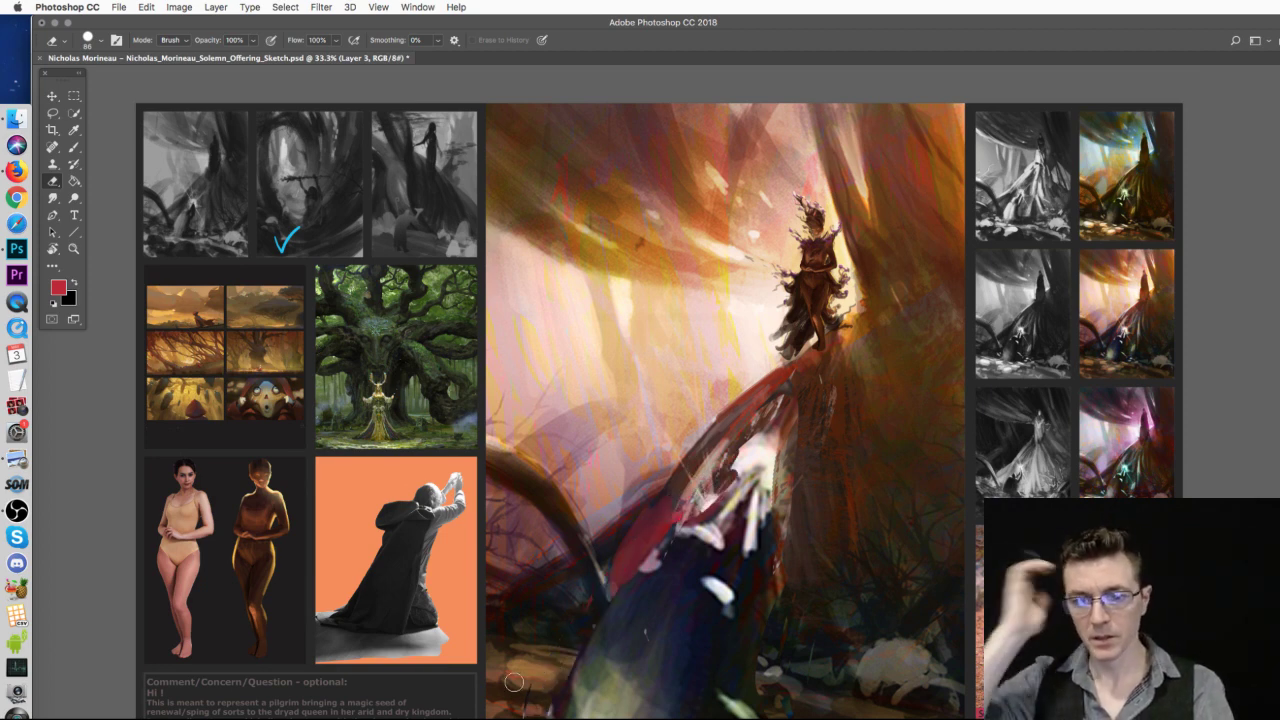
key(b)
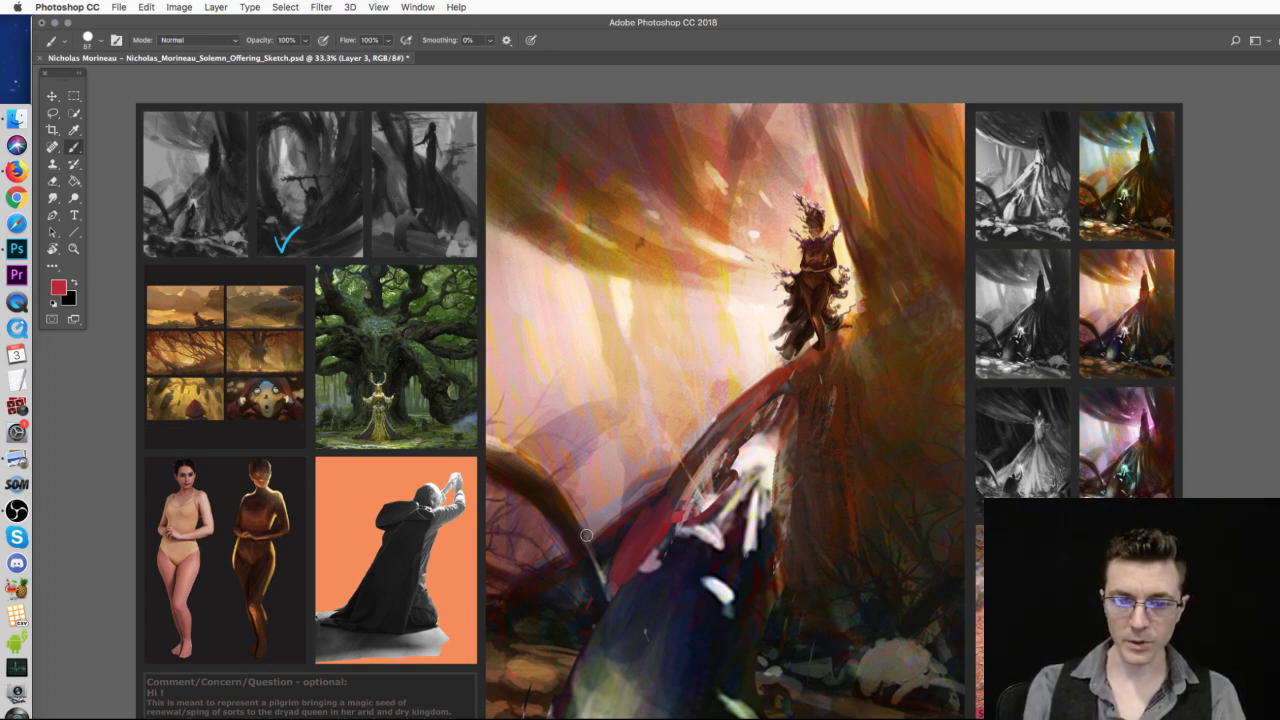
mouse_move(795, 666)
mouse_down()
mouse_move(810, 640)
mouse_move(814, 677)
mouse_up()
key(super+z)
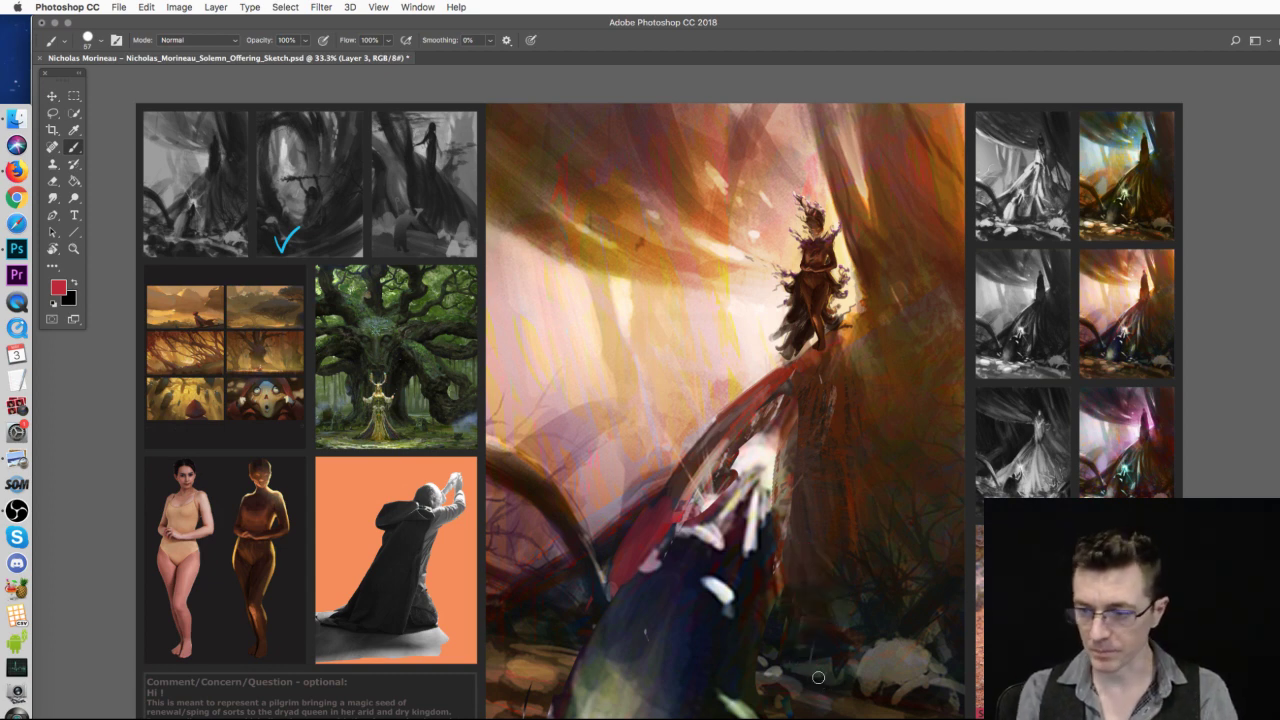
- Switch to Firefox and bring up the ArtStation artwork page
key(super+Tab)
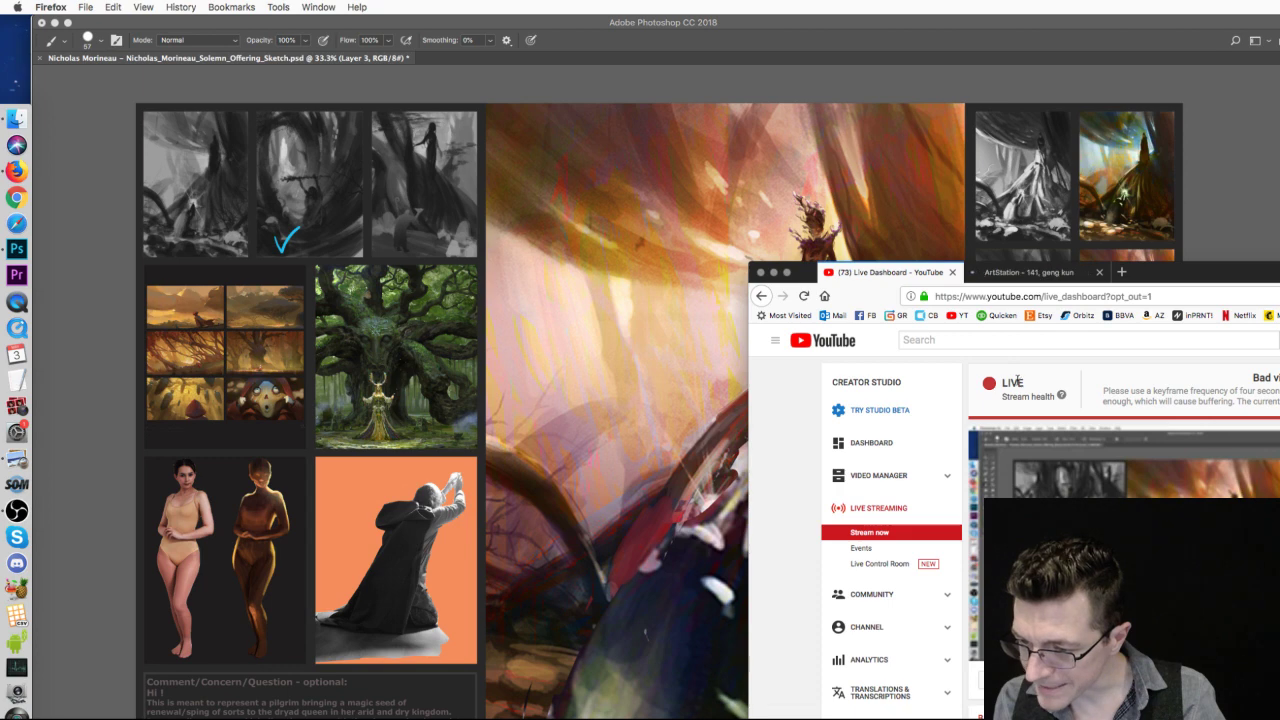
click(1062, 282)
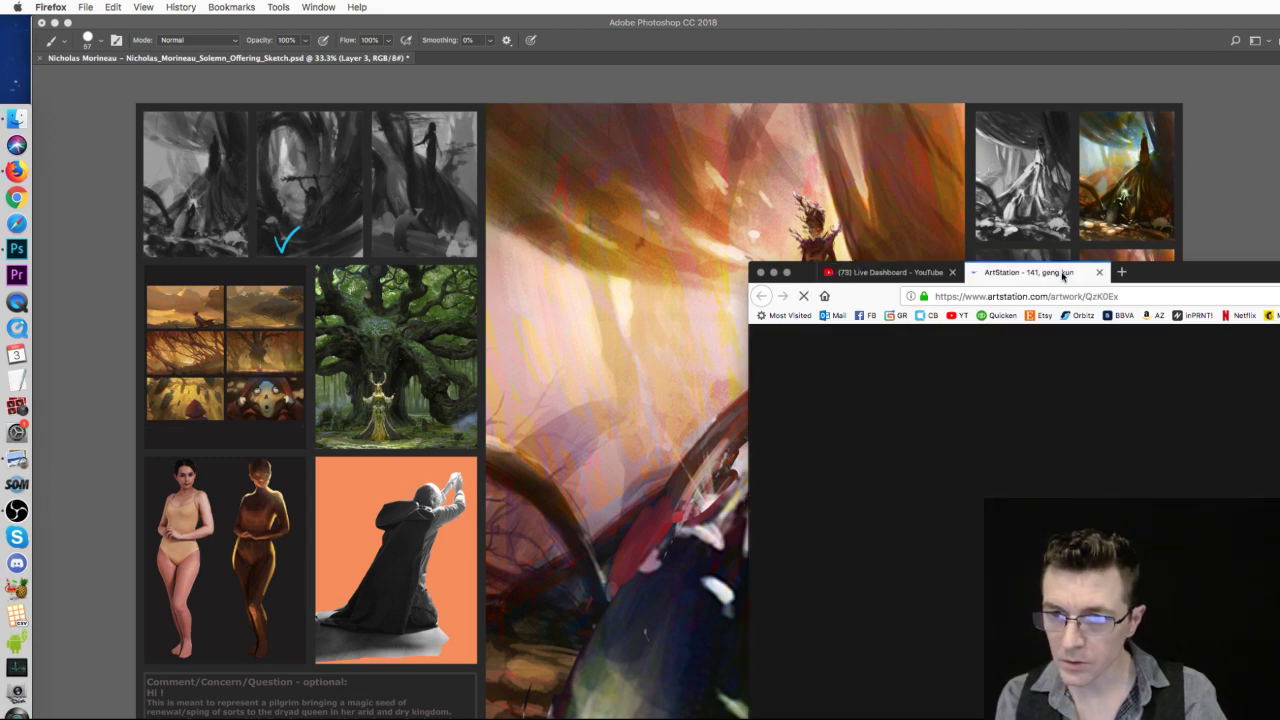
- Enlarge and position the browser window to view the tree artwork on ArtStation, and return to Photoshop
drag(1203, 271, 1139, 265)
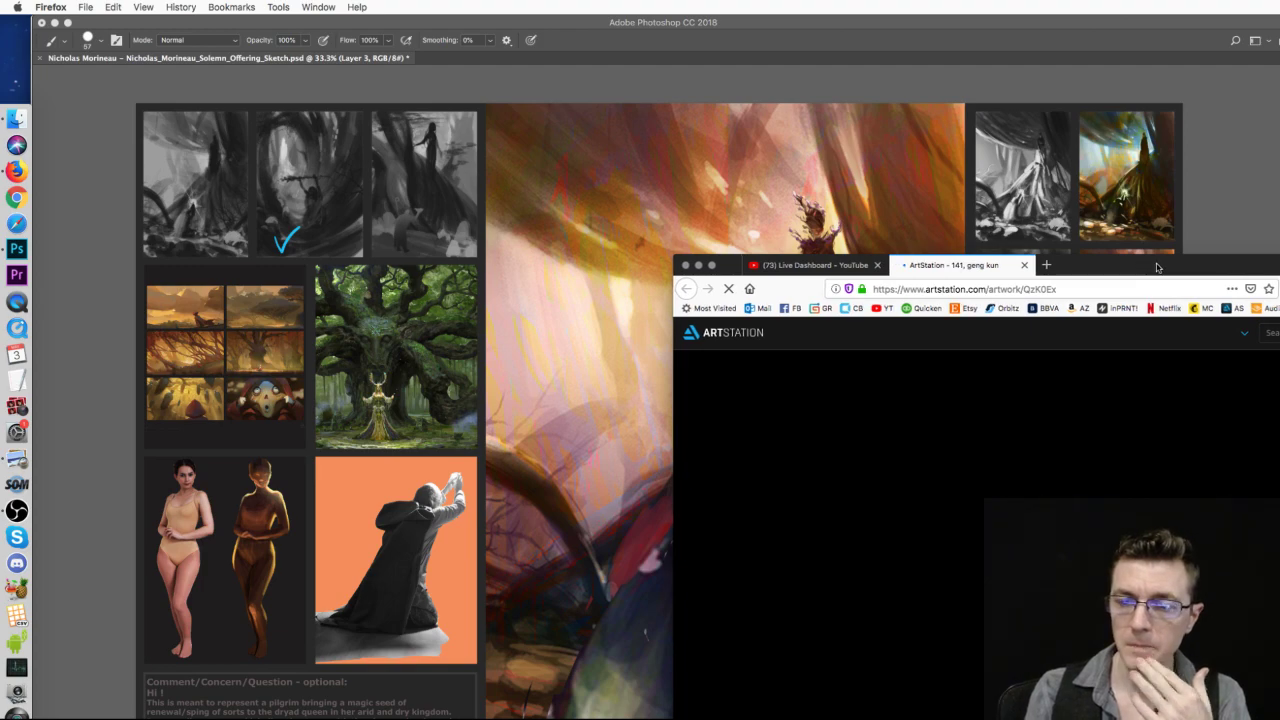
double_click(1155, 272)
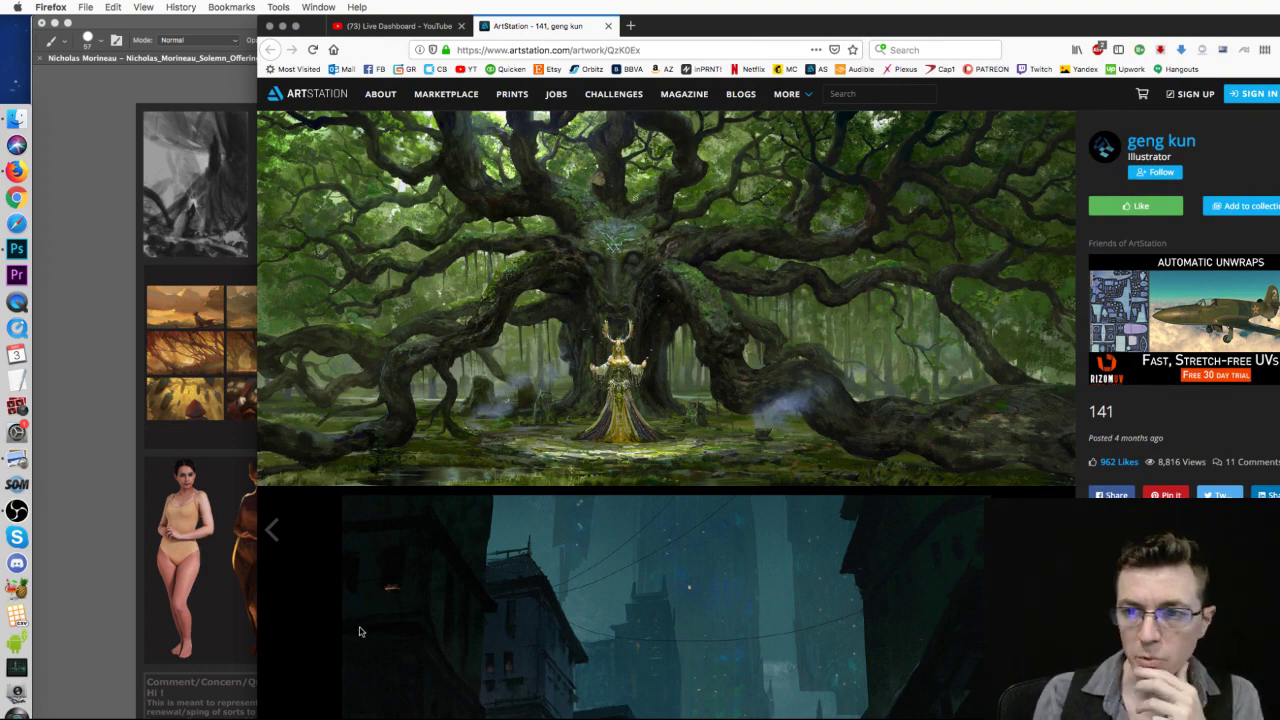
drag(1029, 30, 911, 30)
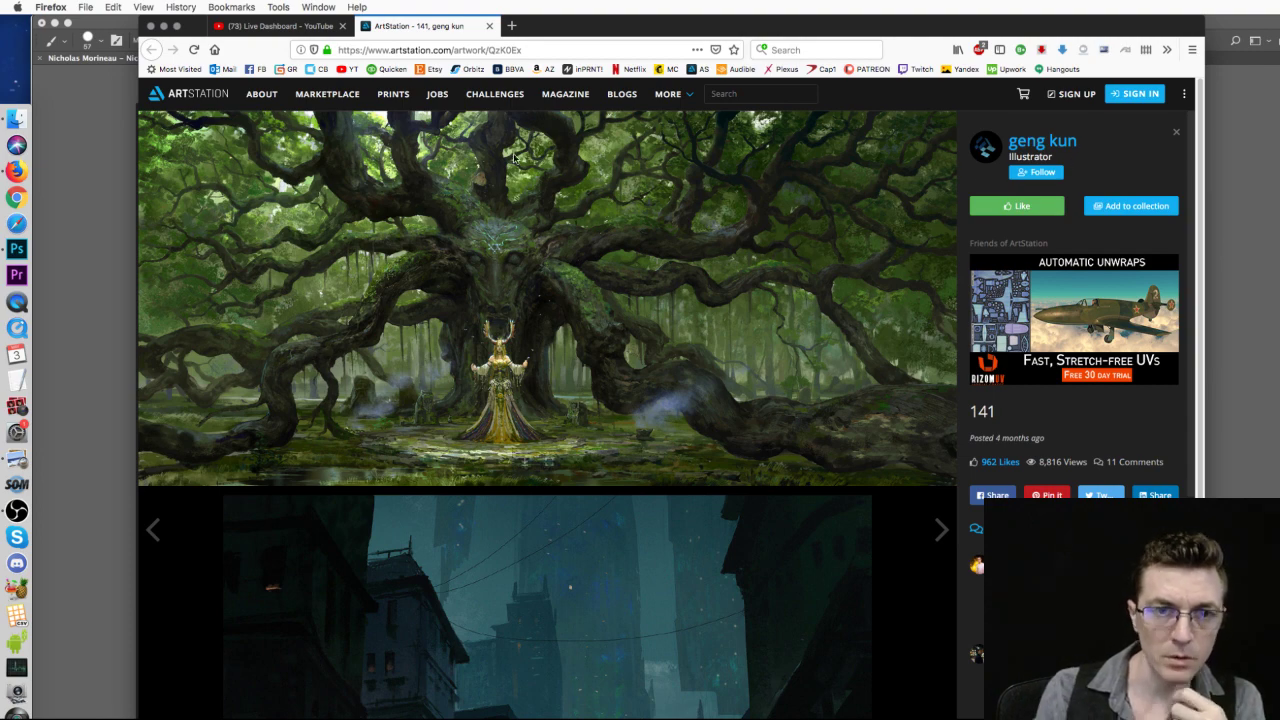
click(208, 26)
drag(208, 26, 1070, 494)
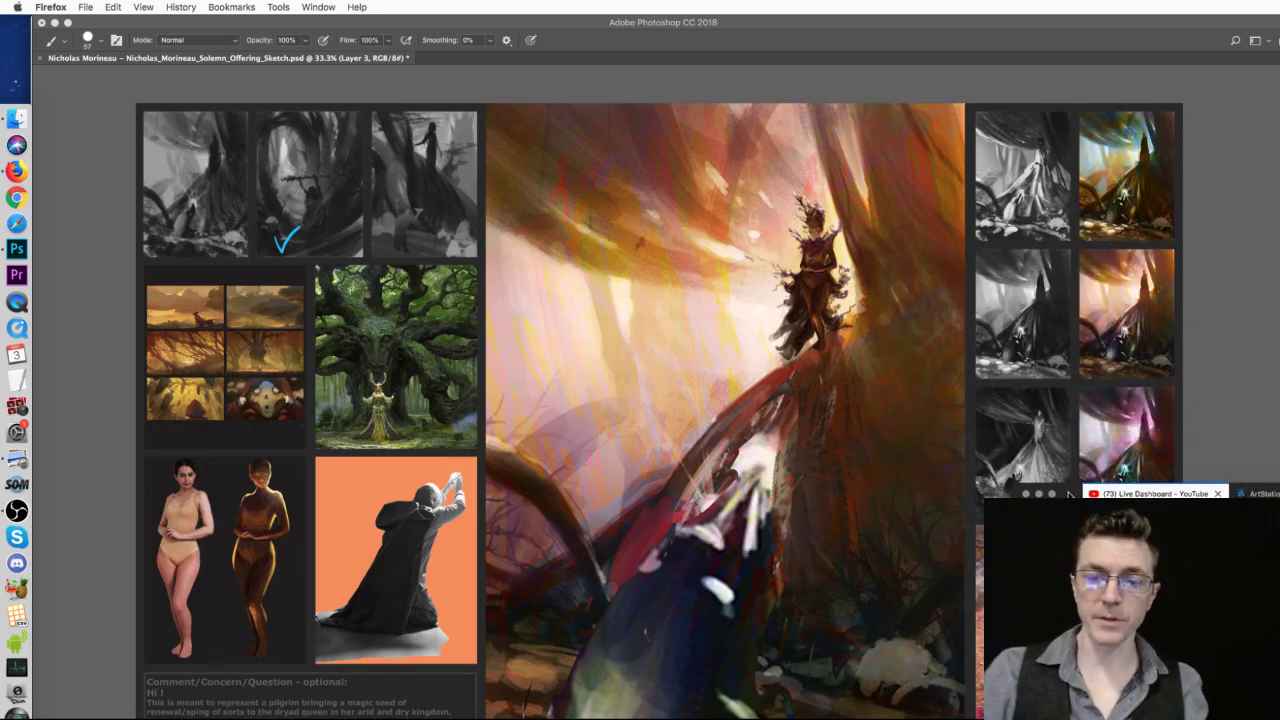
click(885, 477)
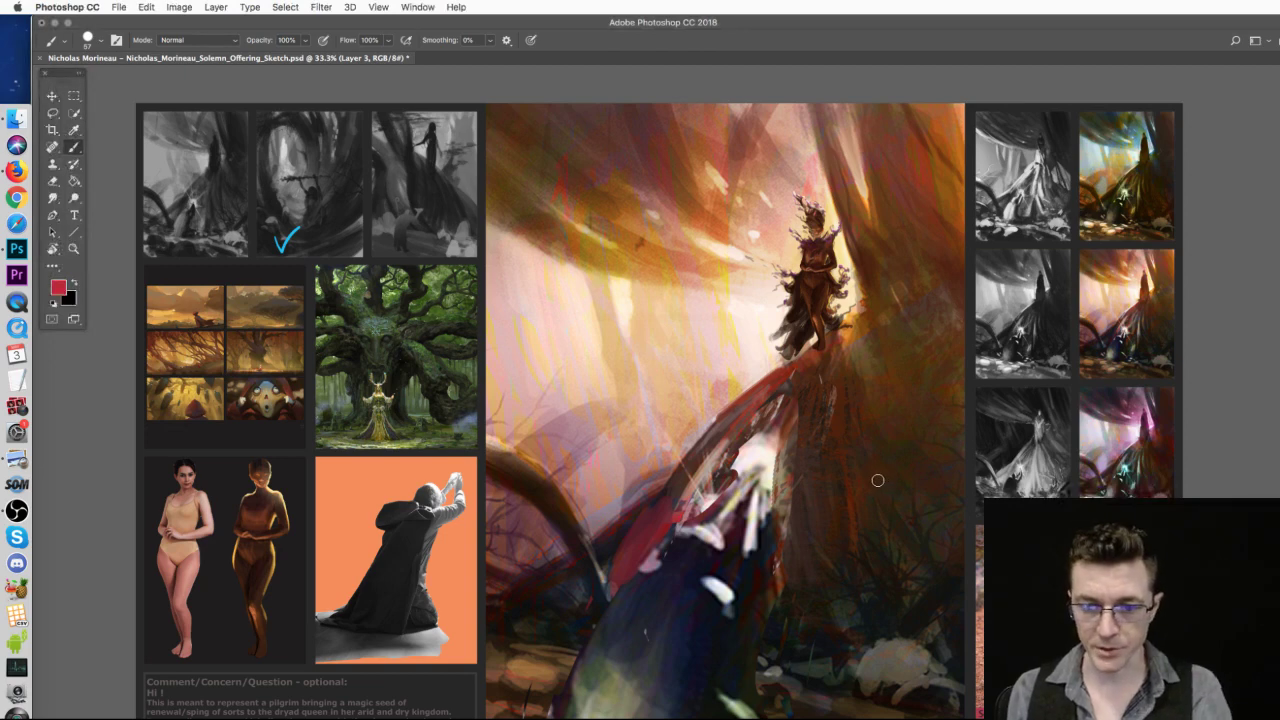
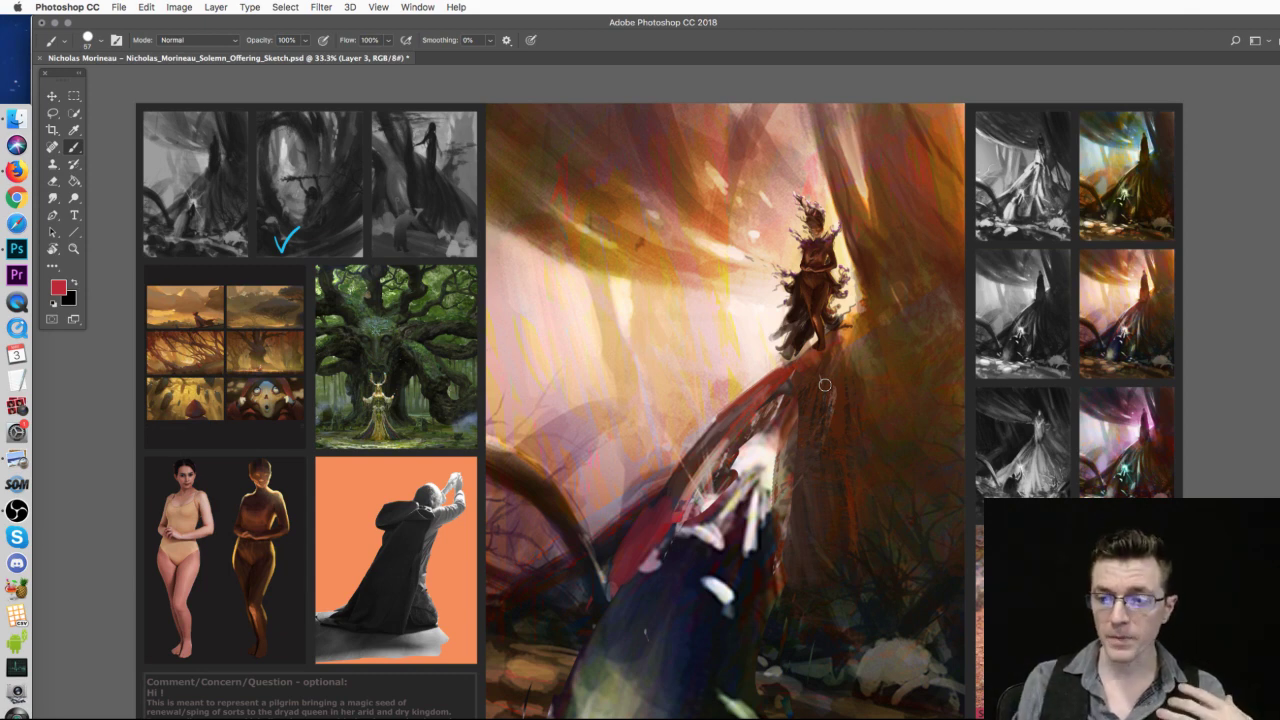
key(super+Tab)
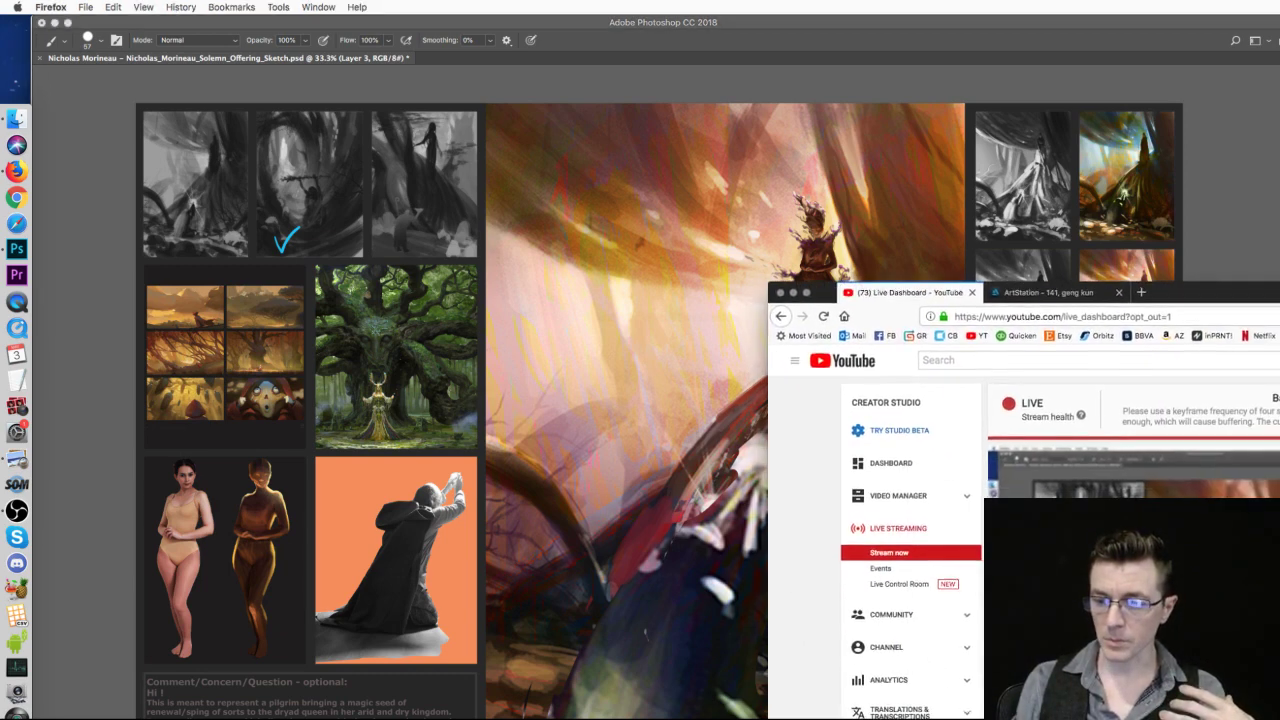
key(super+Tab)
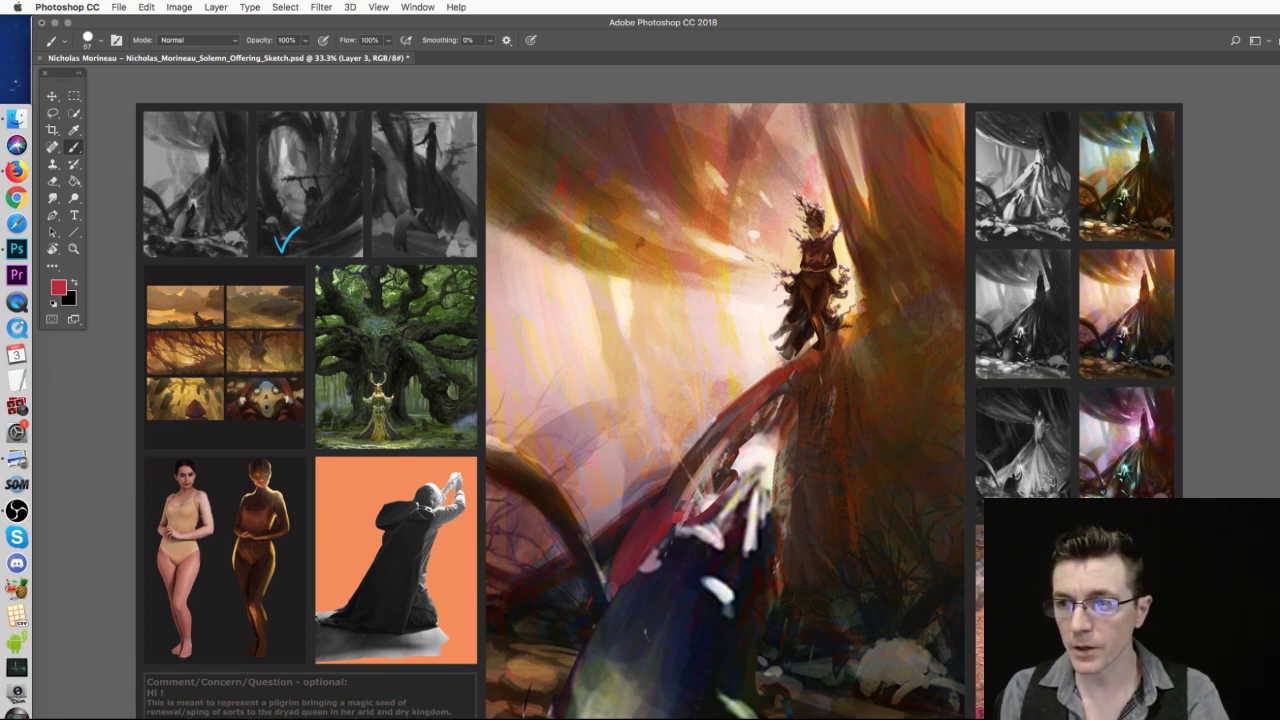
- Switch to Layer 2, sample a dark brown from the upper canopy, and set the brush size to 23 px
key(alt+bracketleft)
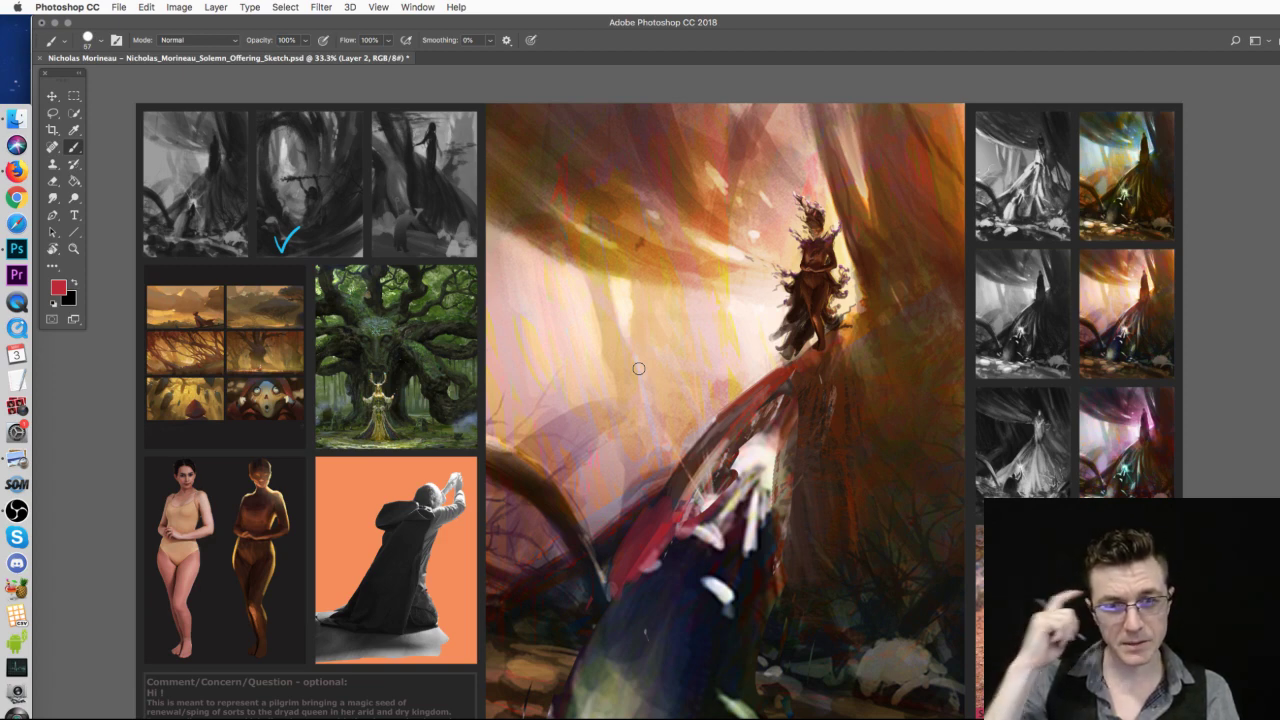
alt+click(685, 199)
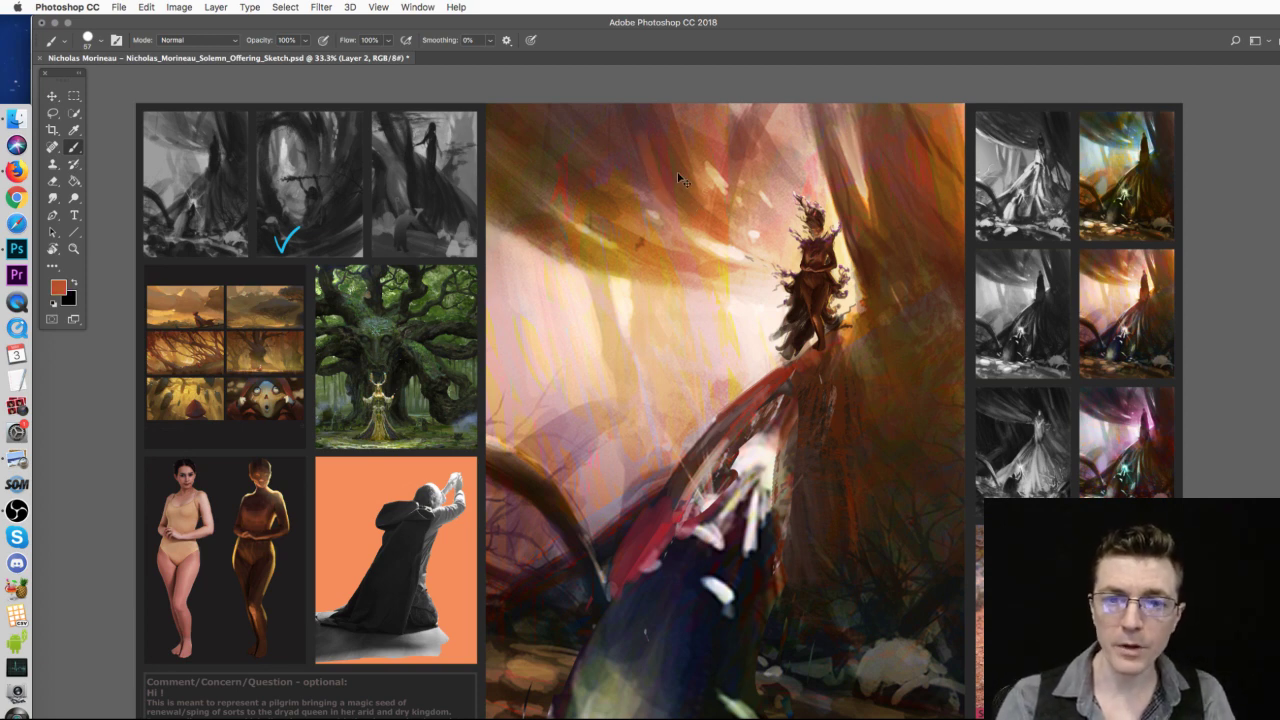
alt+click(645, 126)
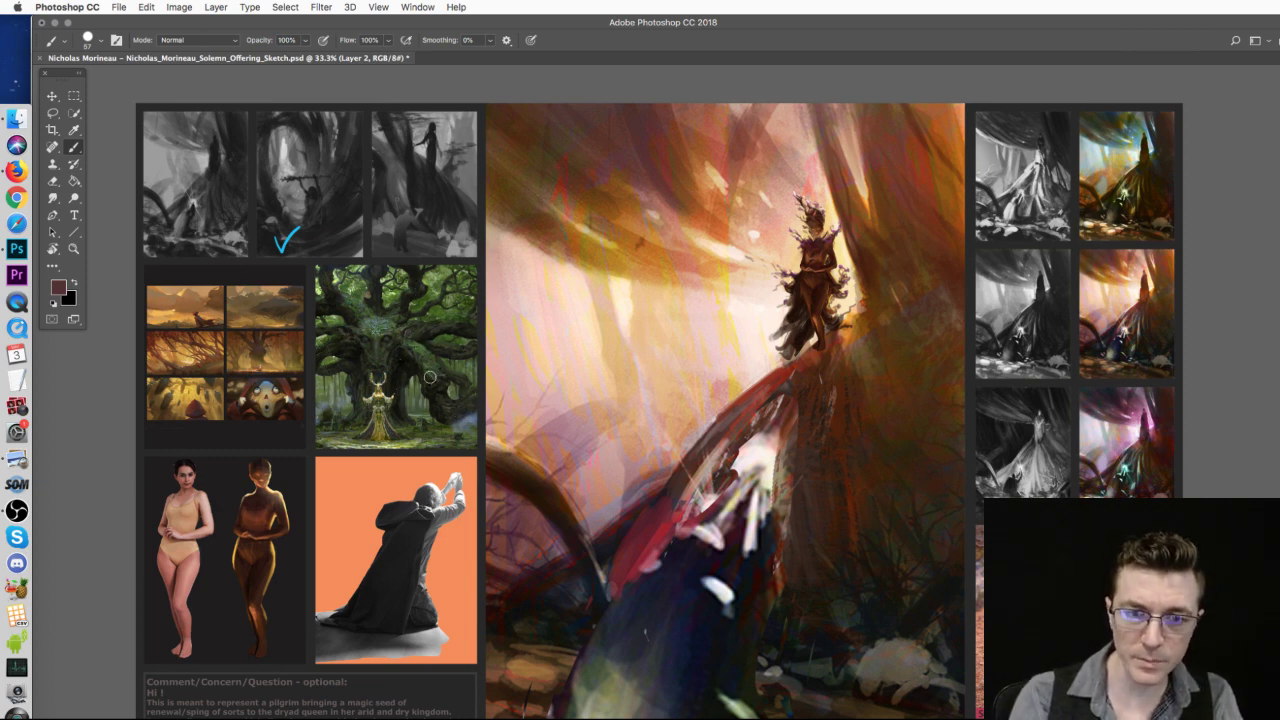
right_click(706, 216)
click(786, 244)
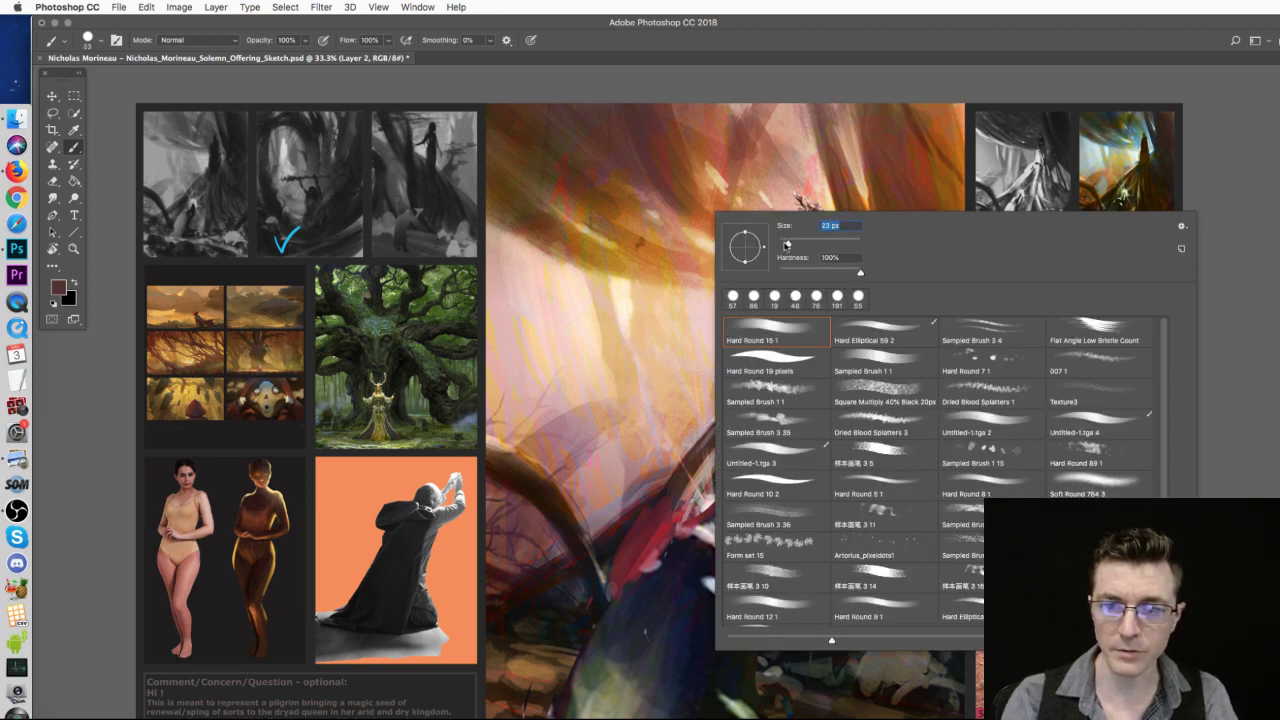
click(651, 176)
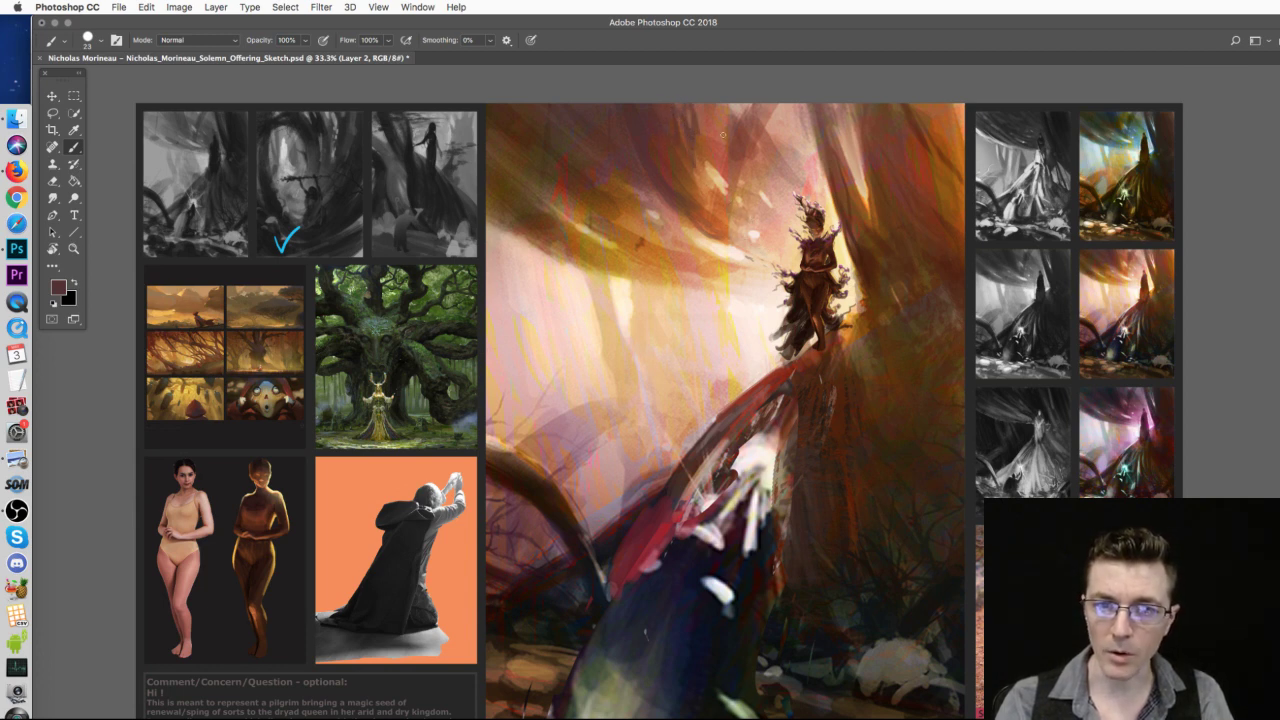
- Paint overlapping branch forms into the canopy above the dryad, using browns and oranges sampled from the surrounding painting
alt+click(693, 163)
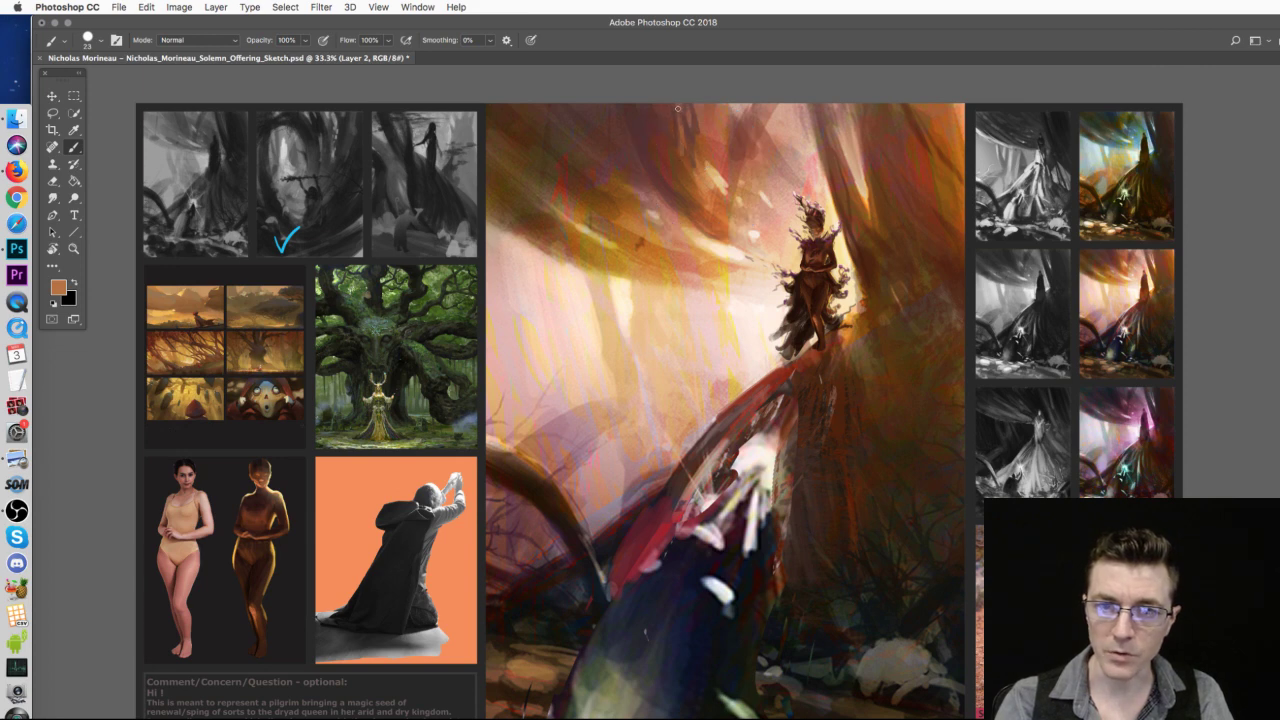
alt+click(672, 166)
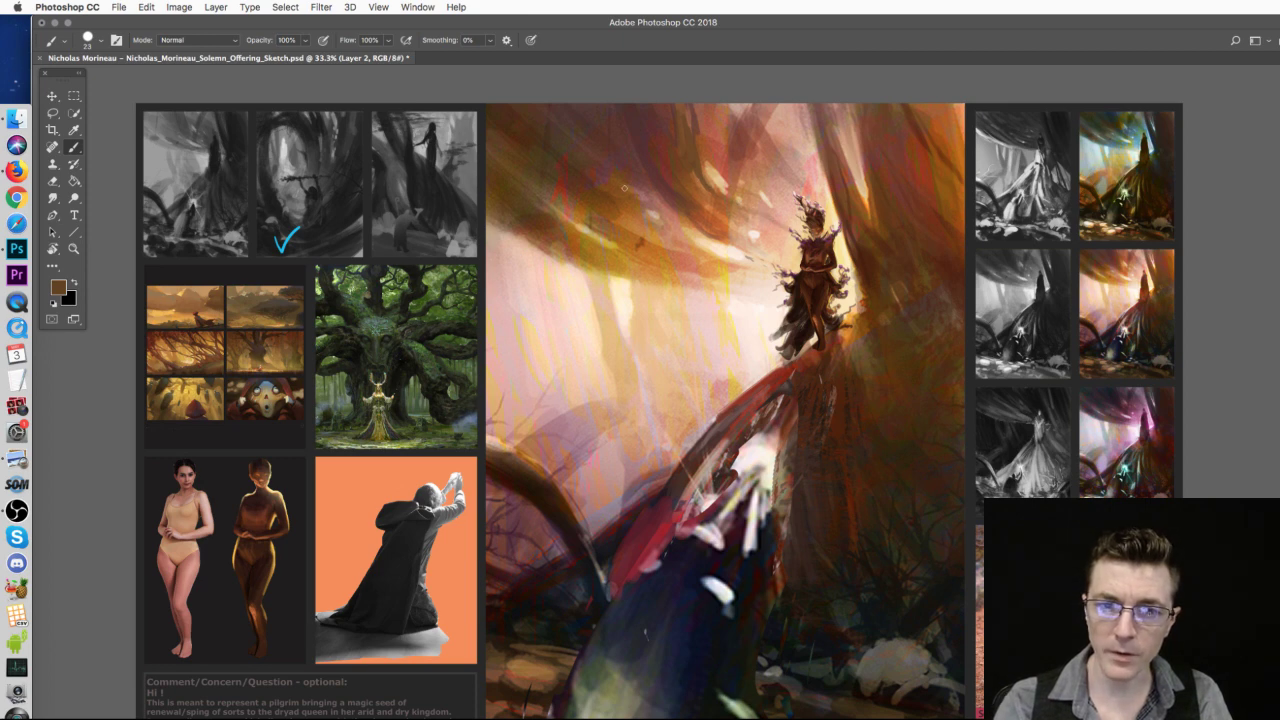
alt+click(653, 158)
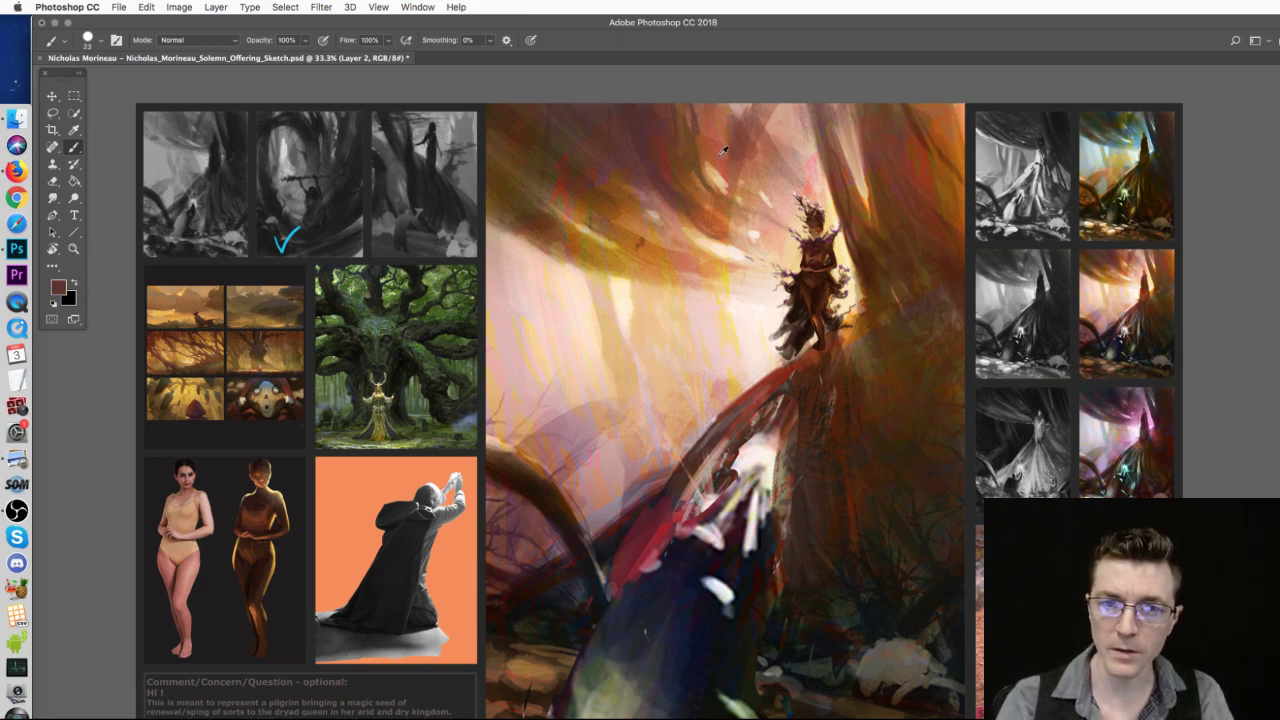
alt+click(624, 158)
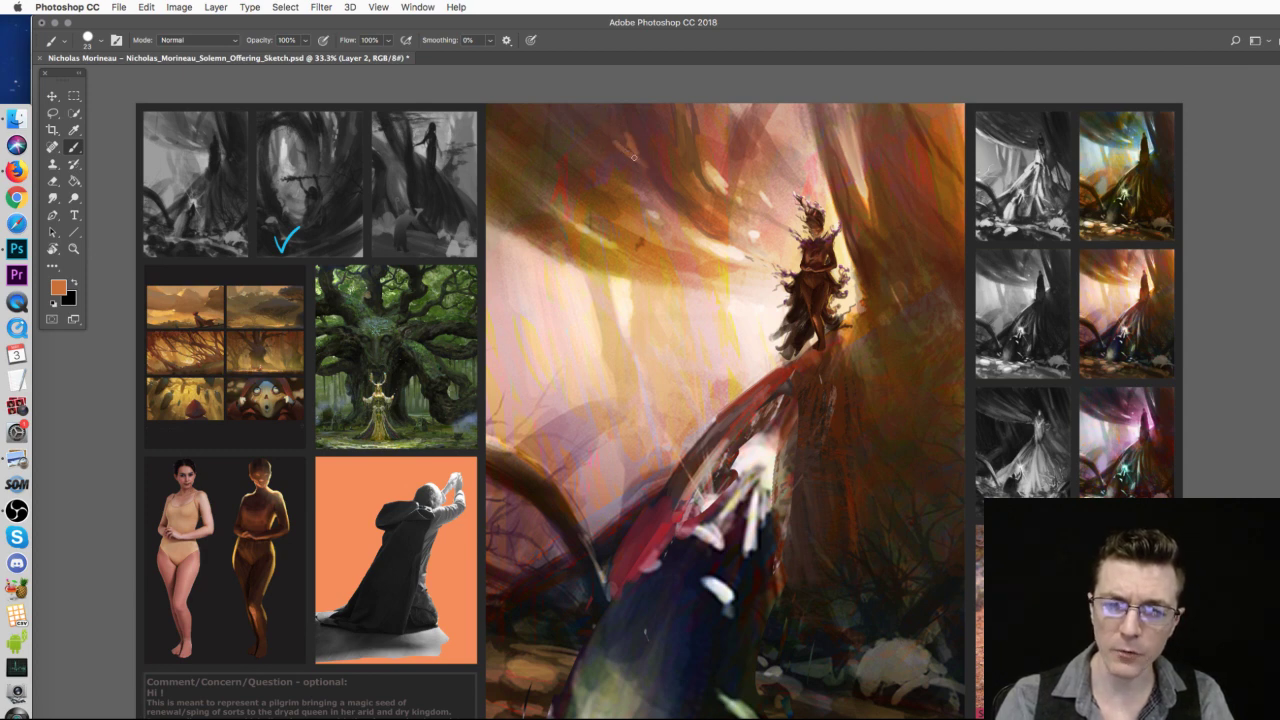
alt+click(698, 173)
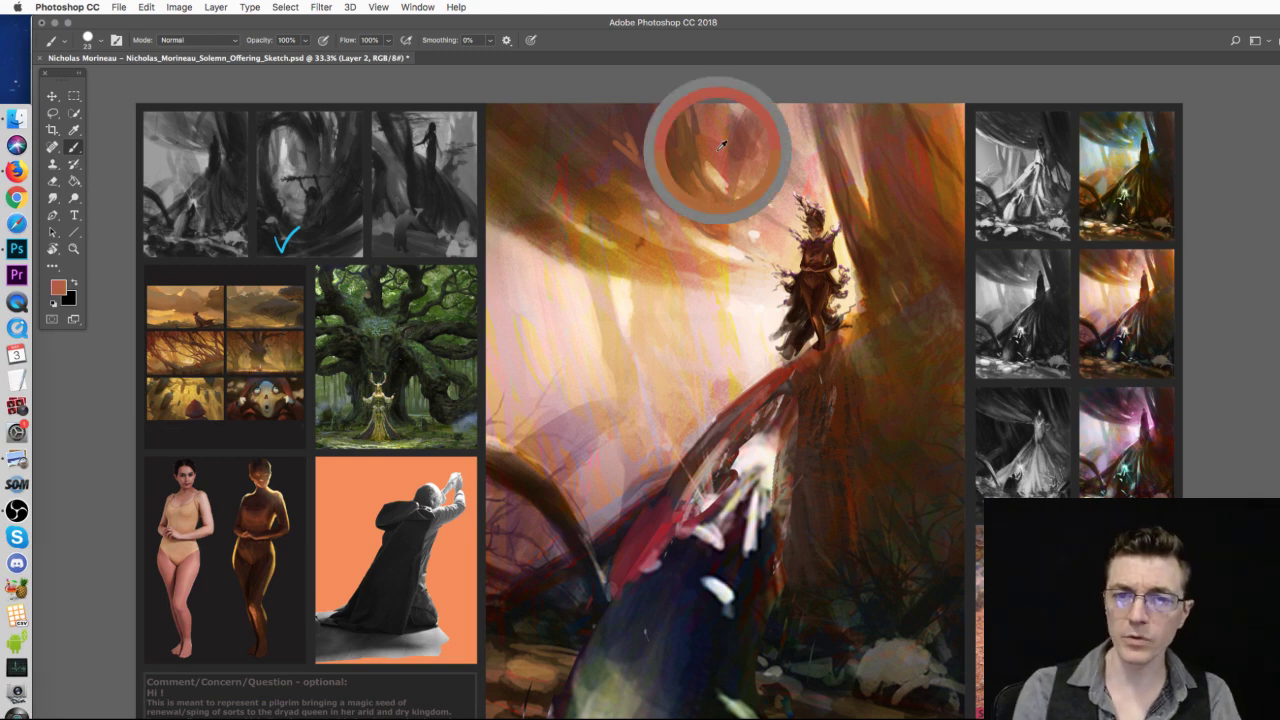
right_click(736, 155)
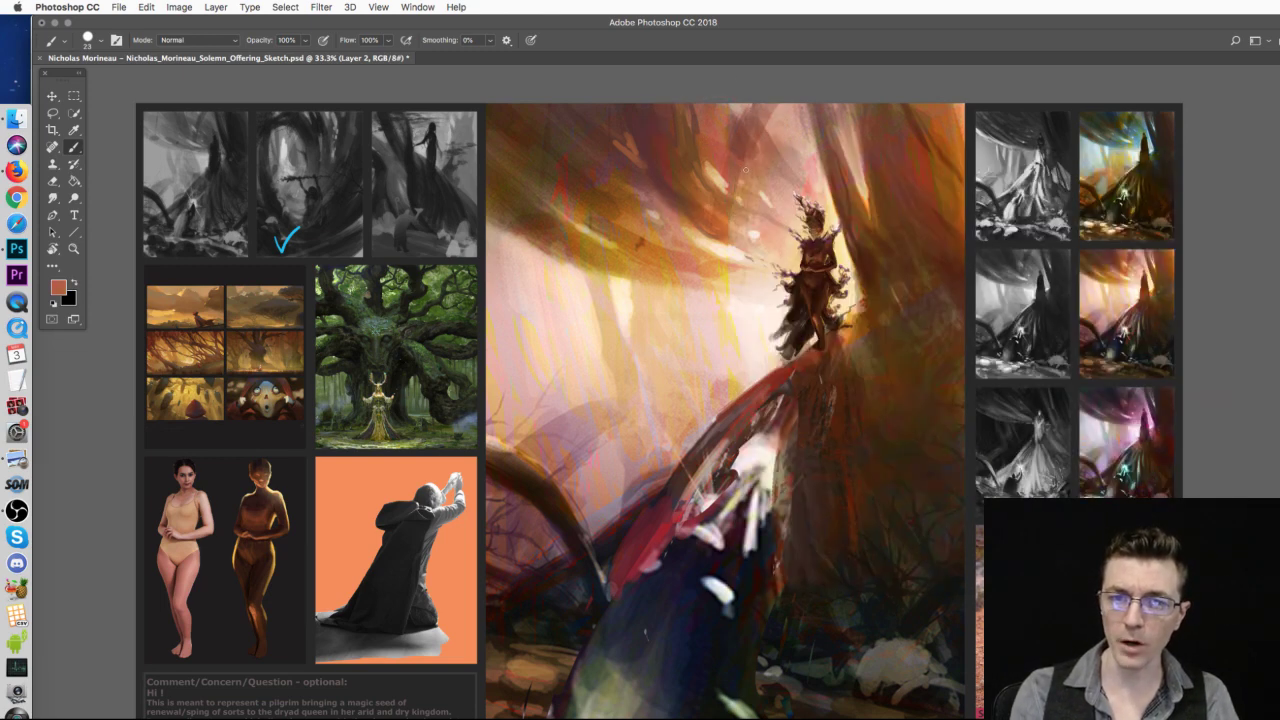
alt+click(730, 121)
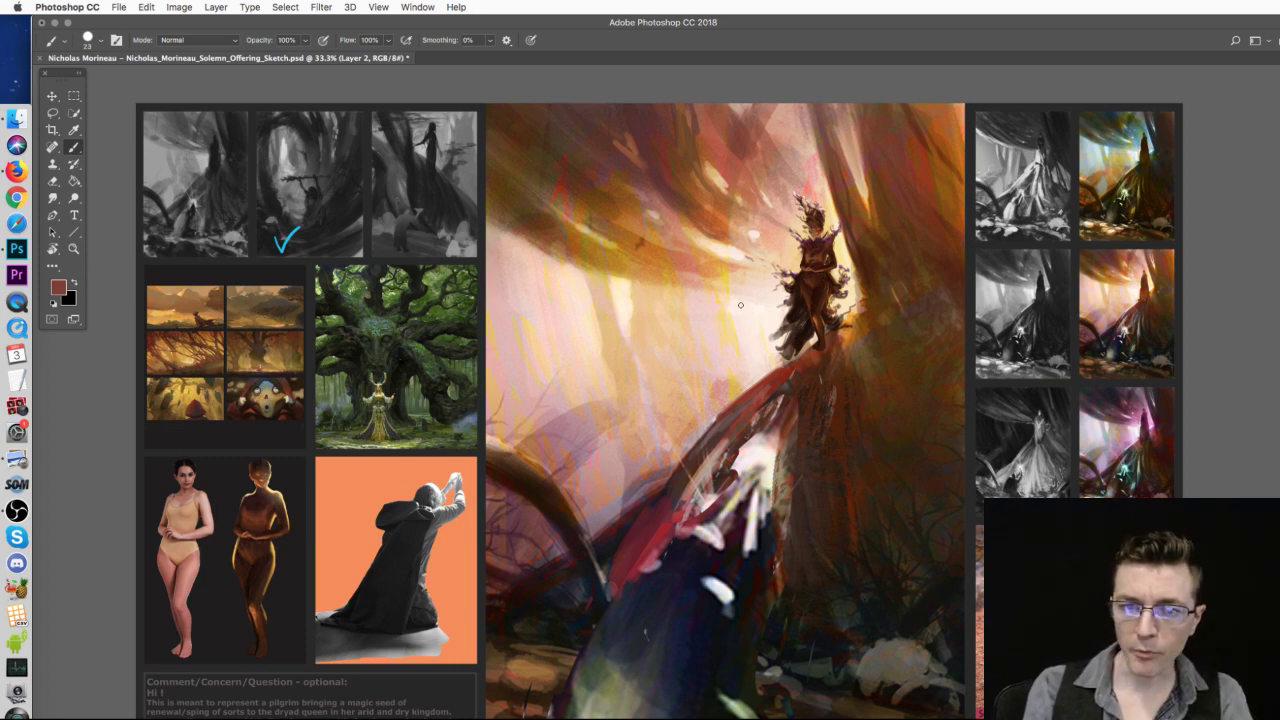
- Paint orange and peach tones sampled near the dryad along the canopy's lower edge, using brush sizes of 47 px and 43 px
alt+click(714, 265)
right_click(760, 202)
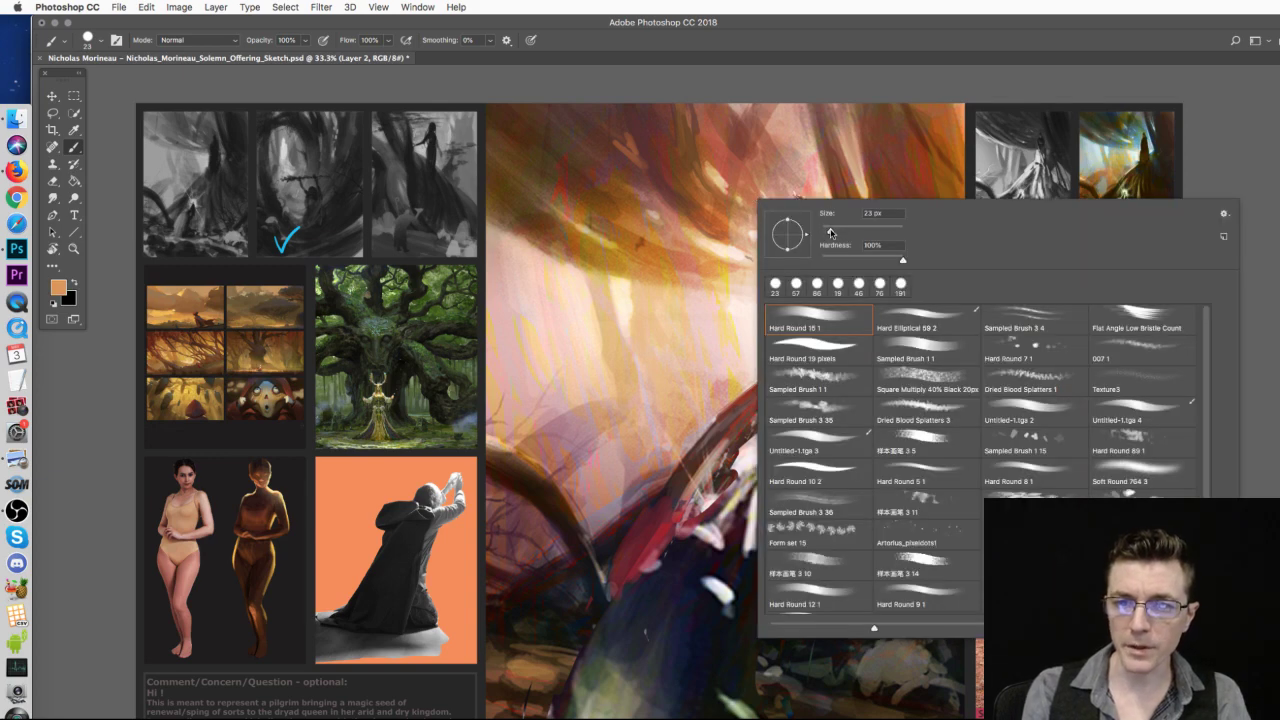
click(717, 196)
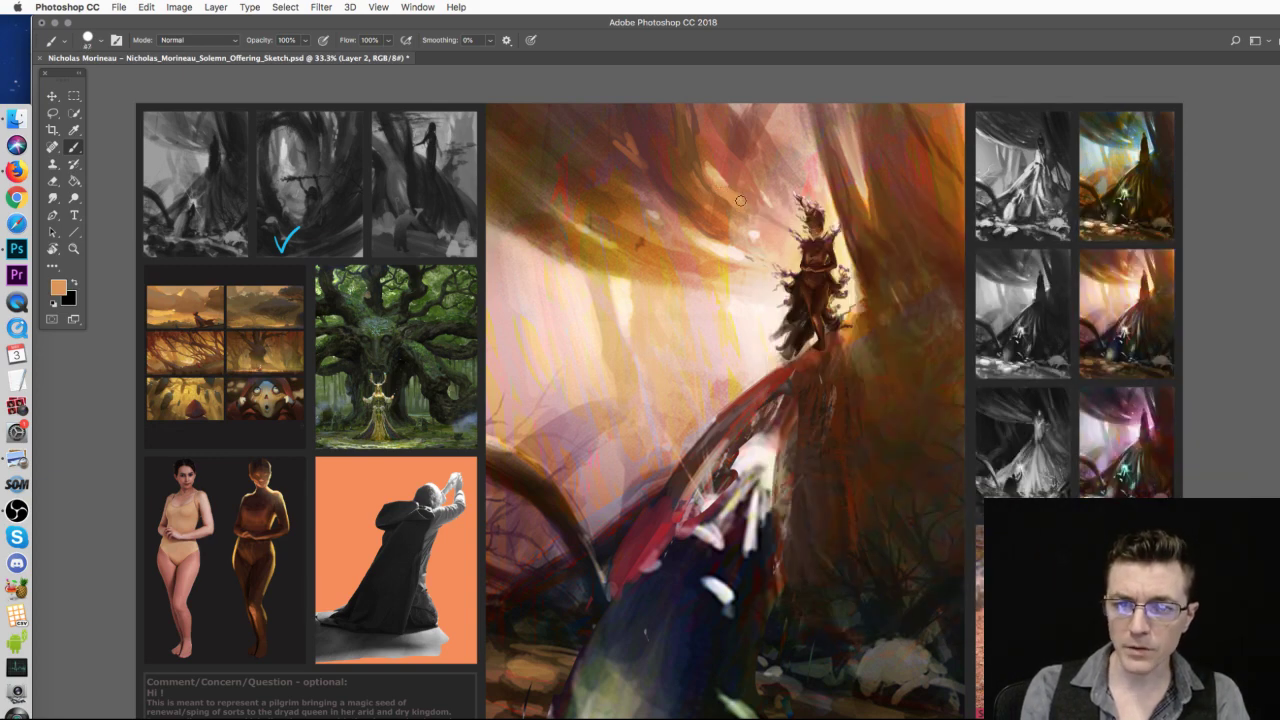
alt+click(766, 261)
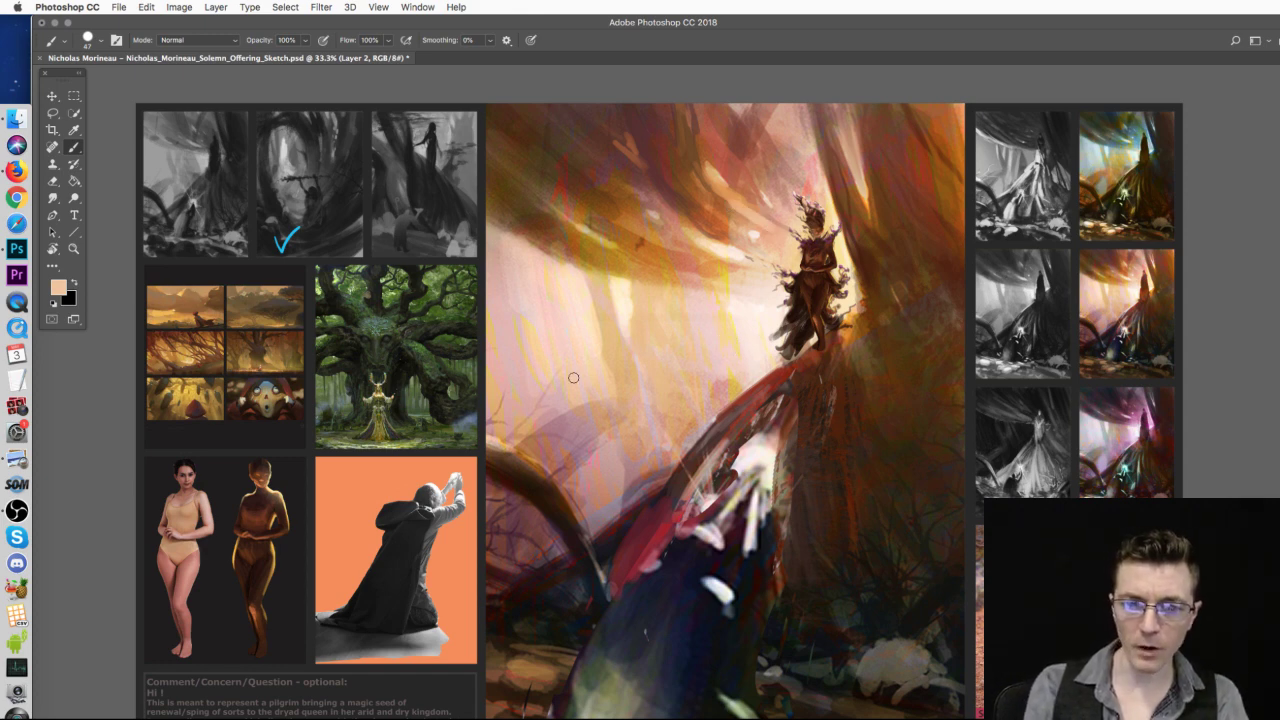
right_click(682, 360)
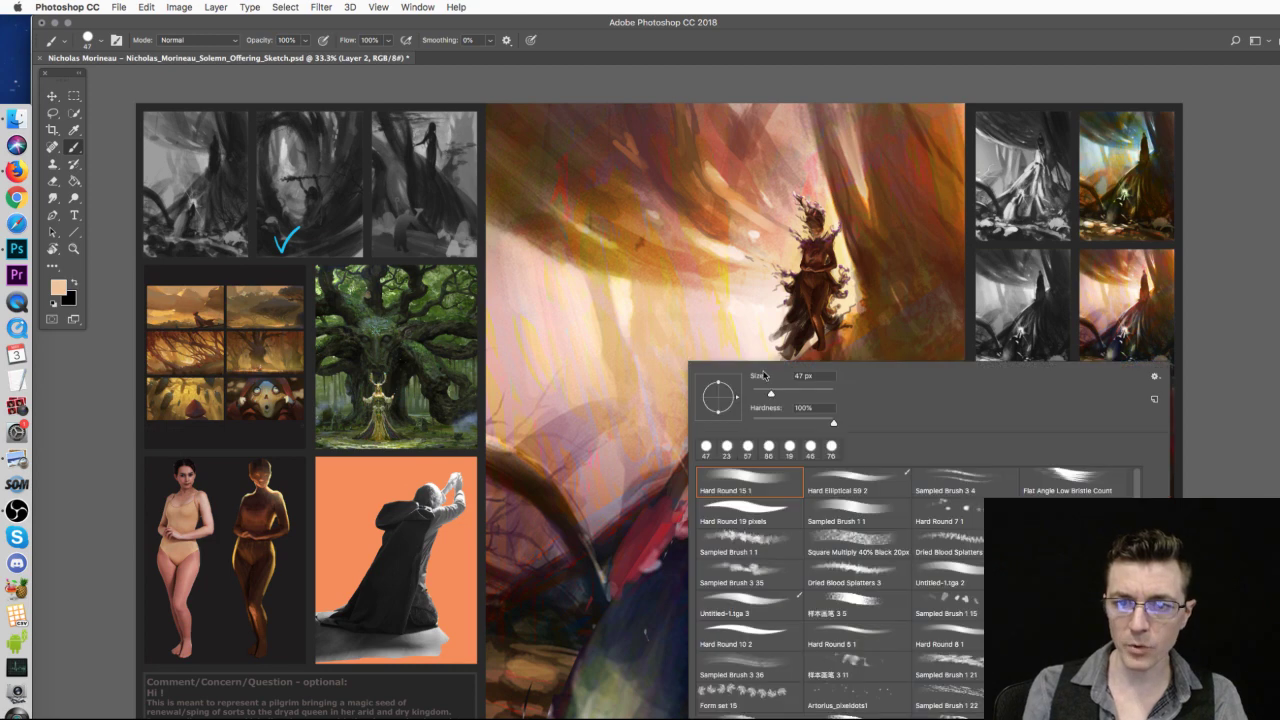
drag(770, 394, 769, 396)
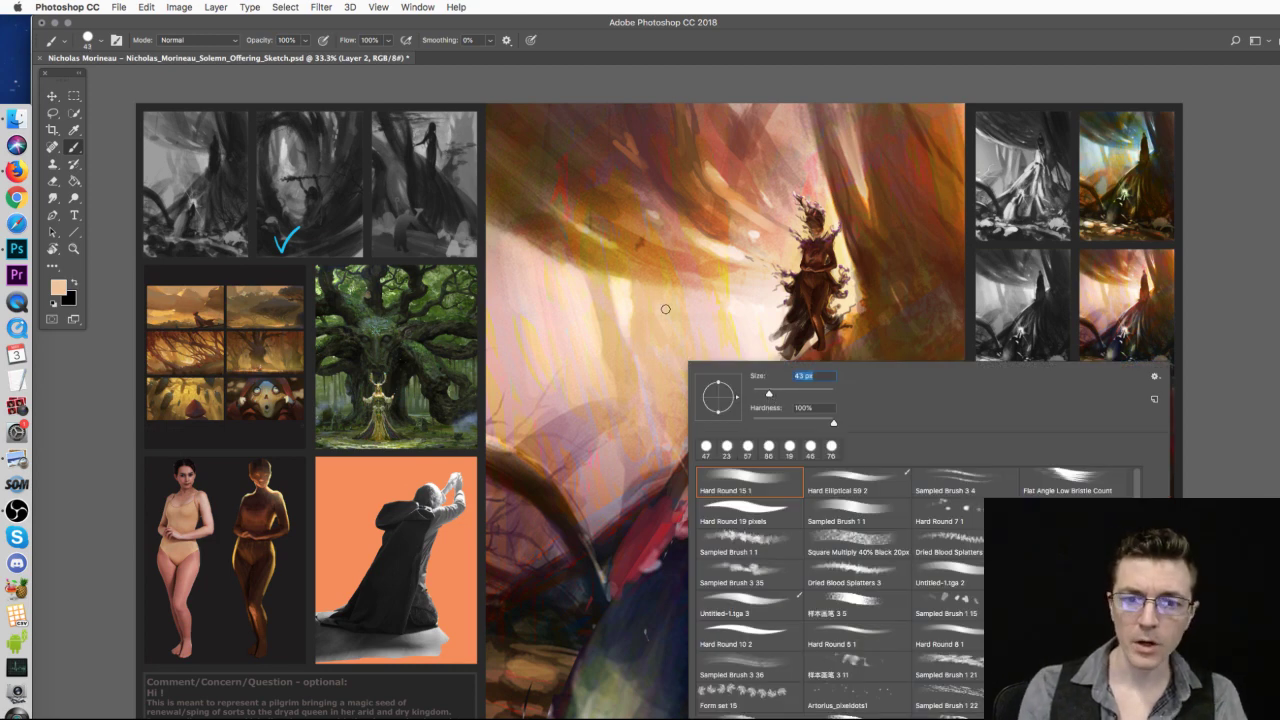
key(Return)
alt+click(745, 238)
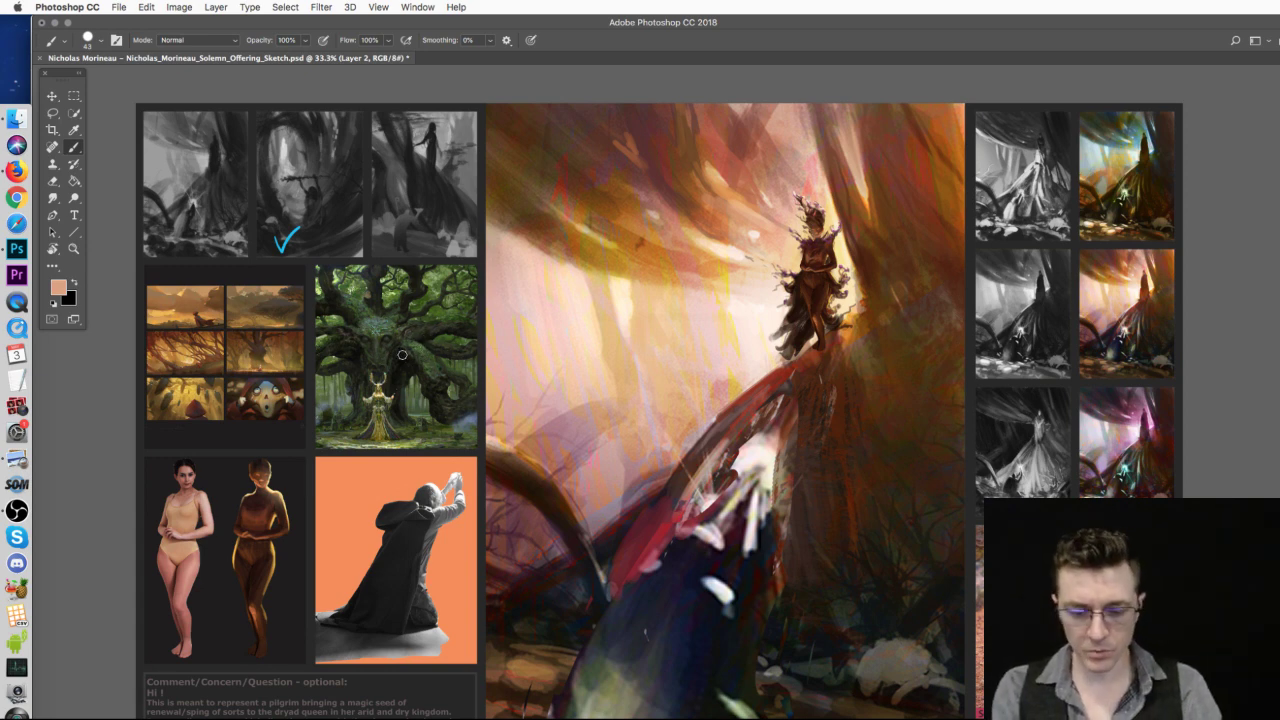
- Select the part of the green tree reference from the robed figure to its outer edge and copy it to a new layer
key(v)
key(m)
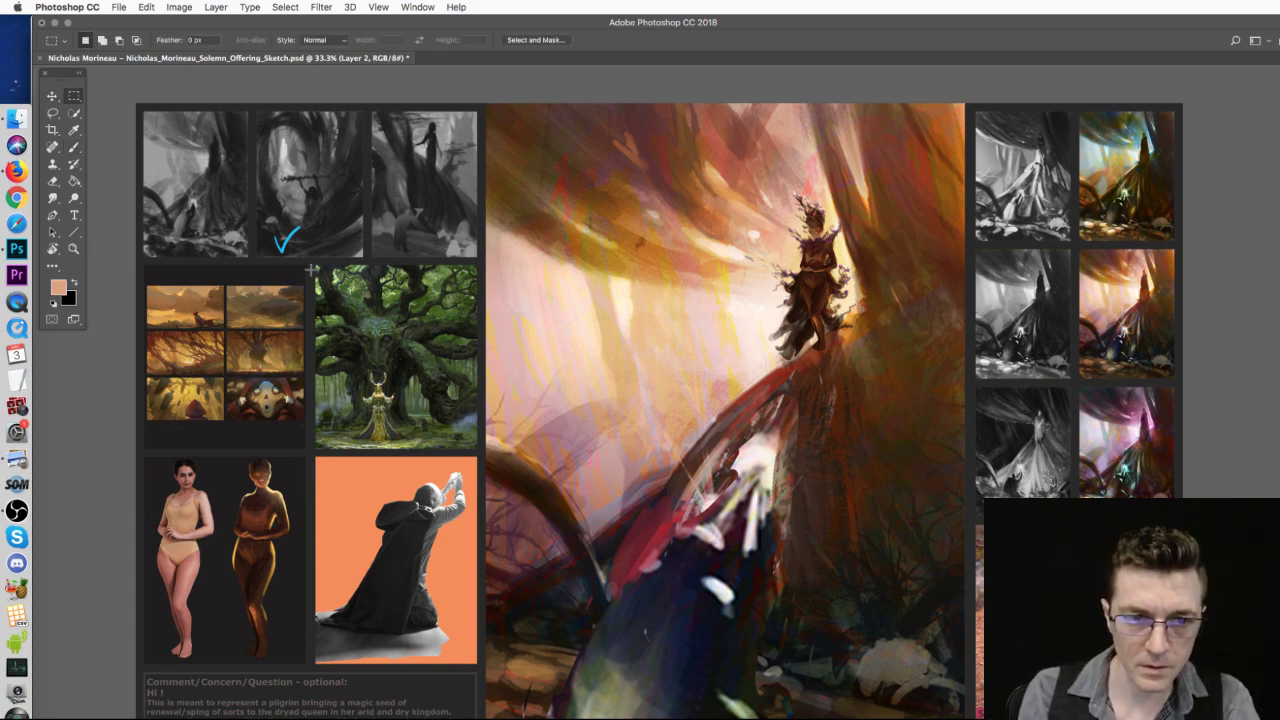
drag(365, 268, 476, 449)
key(super+j)
- Scale the copied tree reference up to more than twice its size so it overlaps the main painting
key(v)
key(super+t)
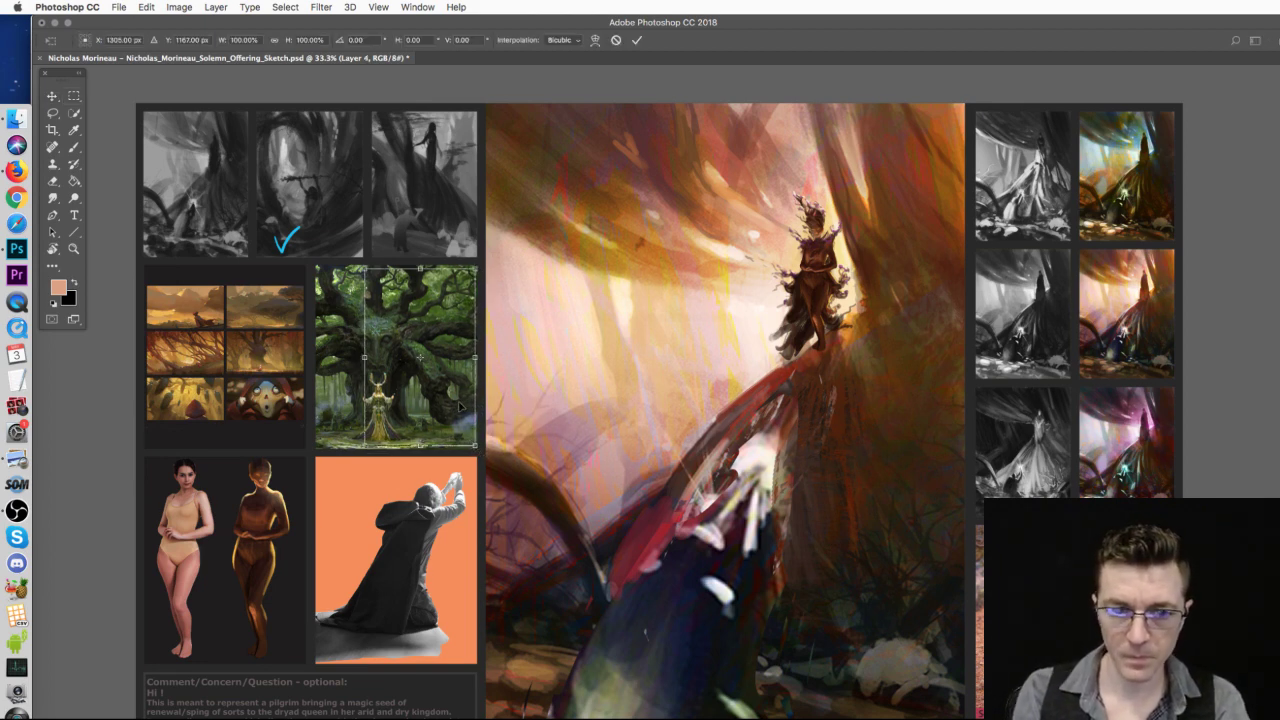
drag(475, 445, 629, 690)
key(Return)
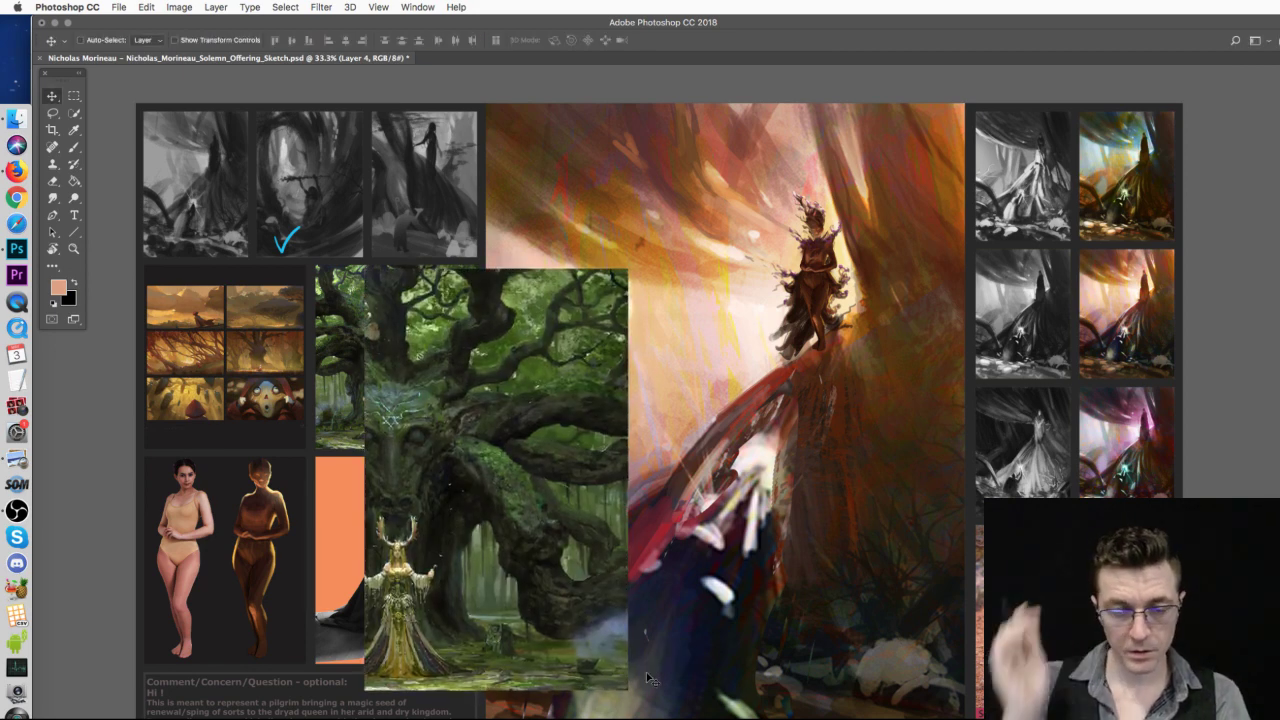
- Brighten the enlarged tree reference with Levels by lowering the white input level
key(super+l)
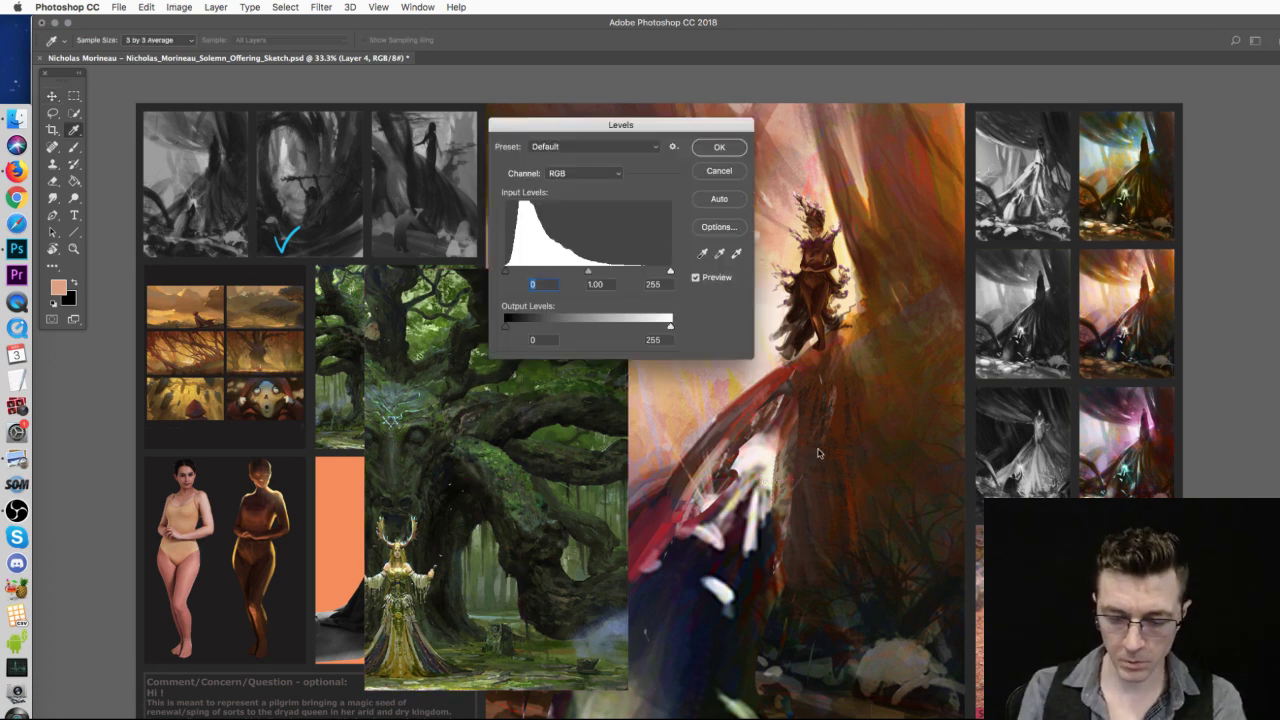
drag(670, 273, 599, 281)
click(718, 148)
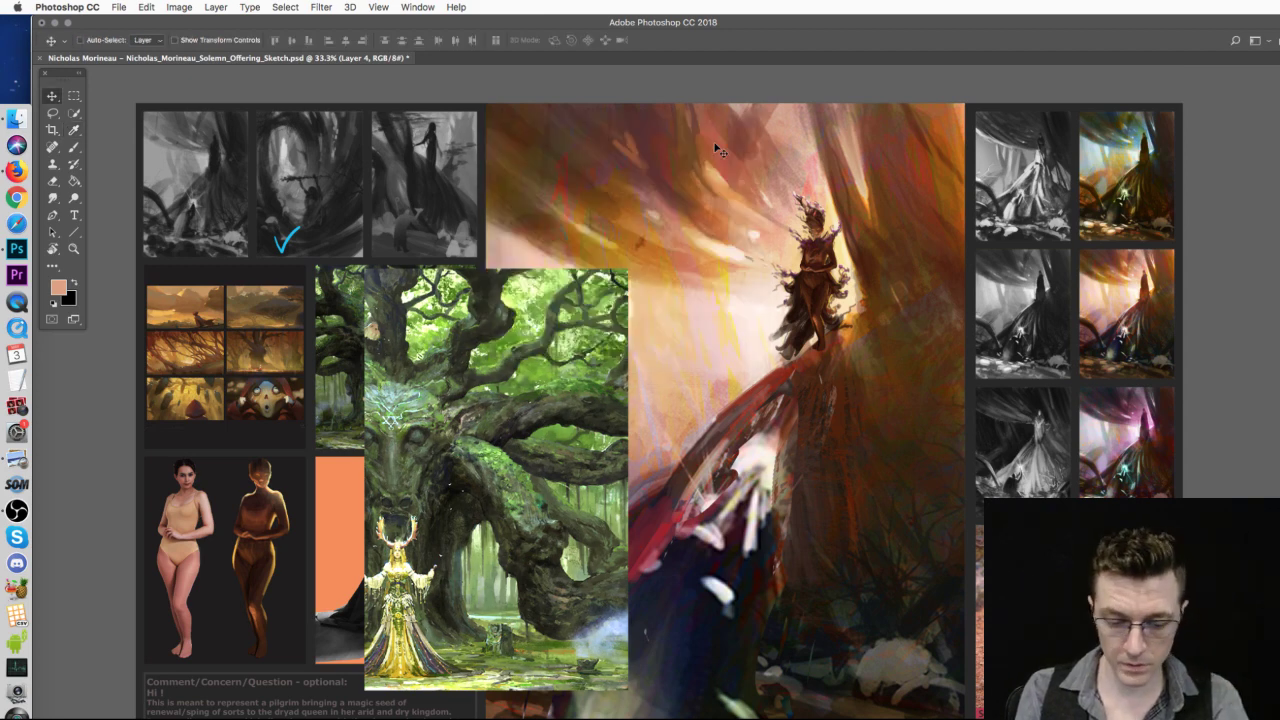
- Apply a Warming Filter (85) photo filter at 49% density to the enlarged tree reference
key(super+alt+shift+f)
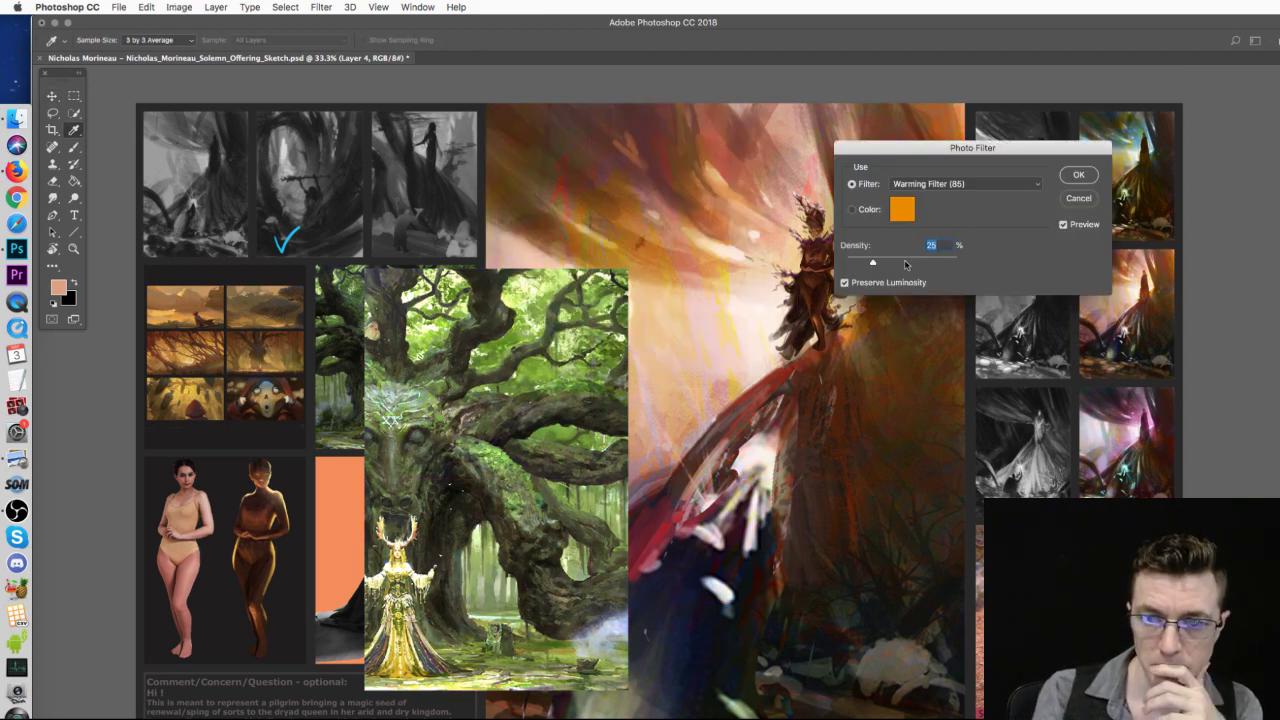
drag(924, 258, 896, 263)
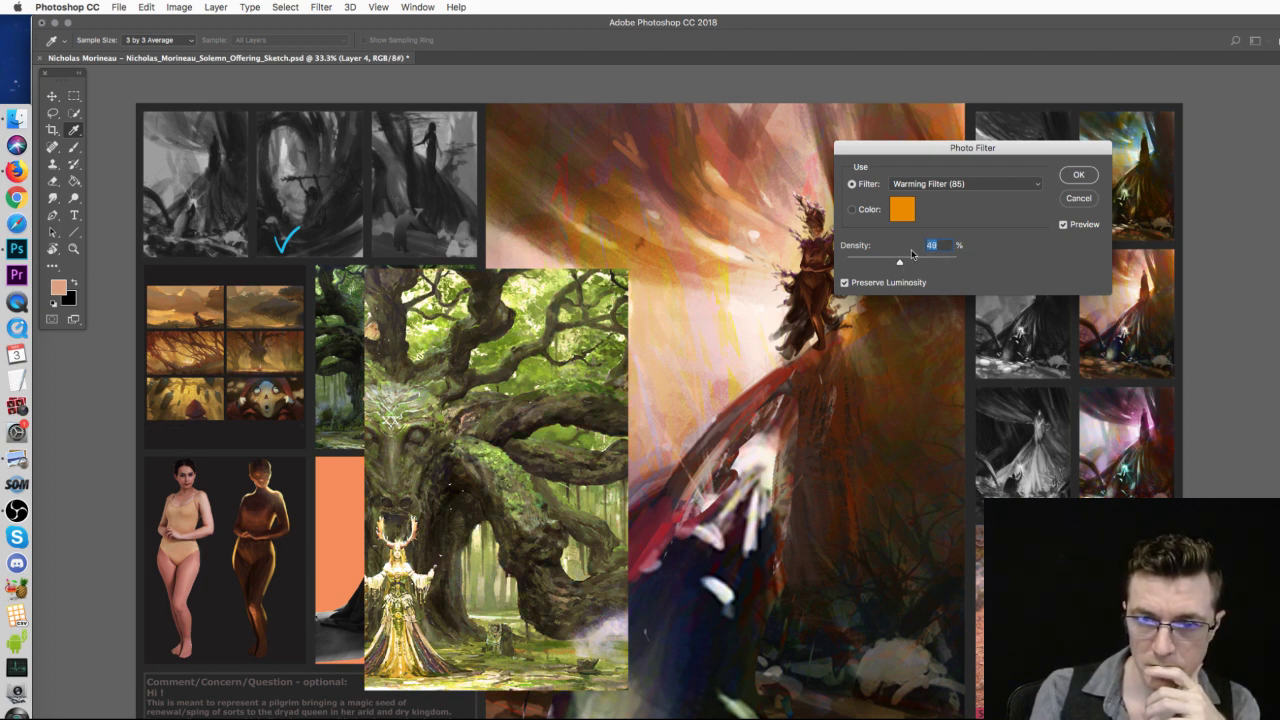
click(1086, 177)
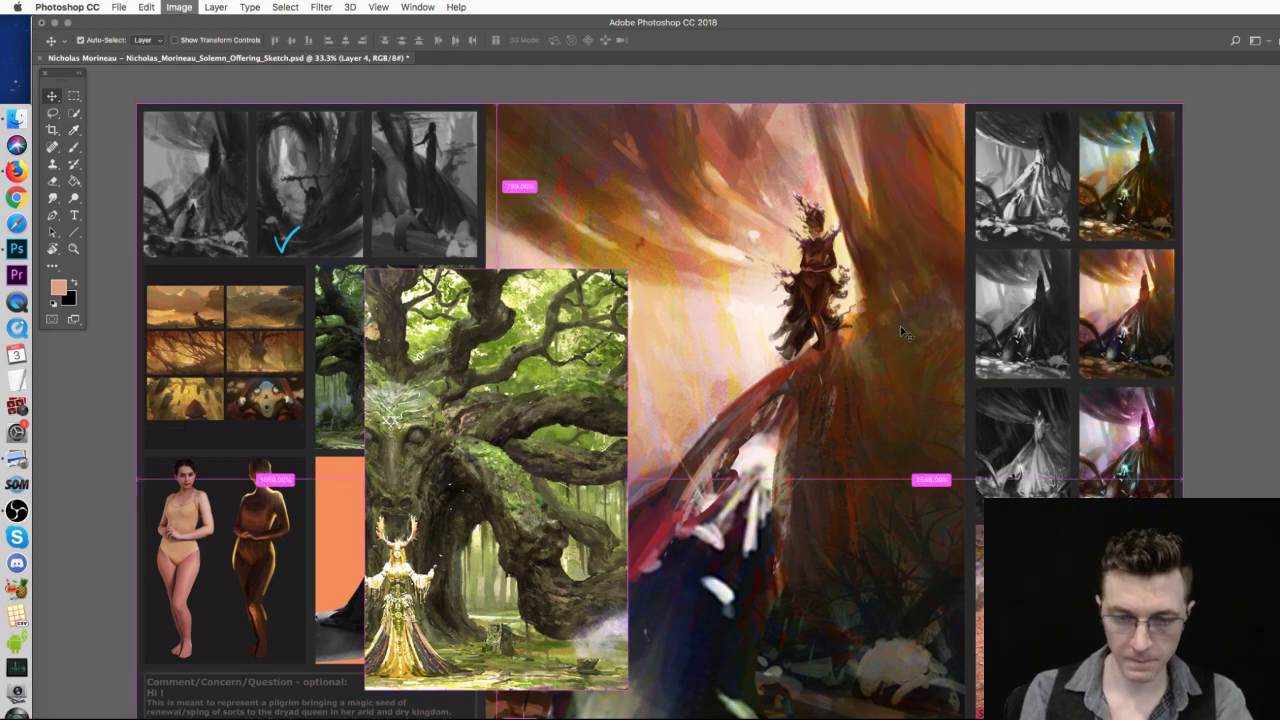
- Shift the enlarged tree reference toward warm reddish browns with Color Balance
key(super+b)
click(828, 190)
mouse_move(852, 181)
mouse_down()
mouse_move(878, 176)
mouse_move(838, 190)
mouse_up()
click(884, 243)
mouse_move(847, 189)
mouse_down()
mouse_move(811, 192)
mouse_move(826, 195)
mouse_up()
click(987, 149)
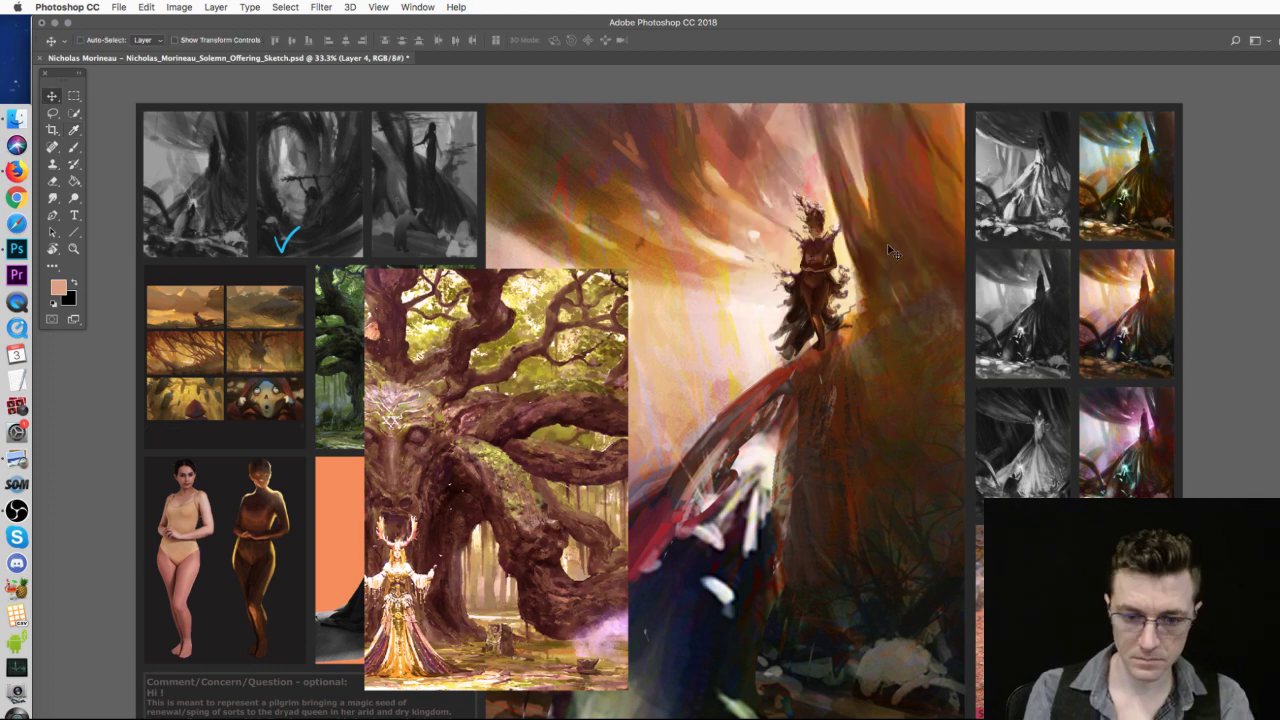
key(super+u)
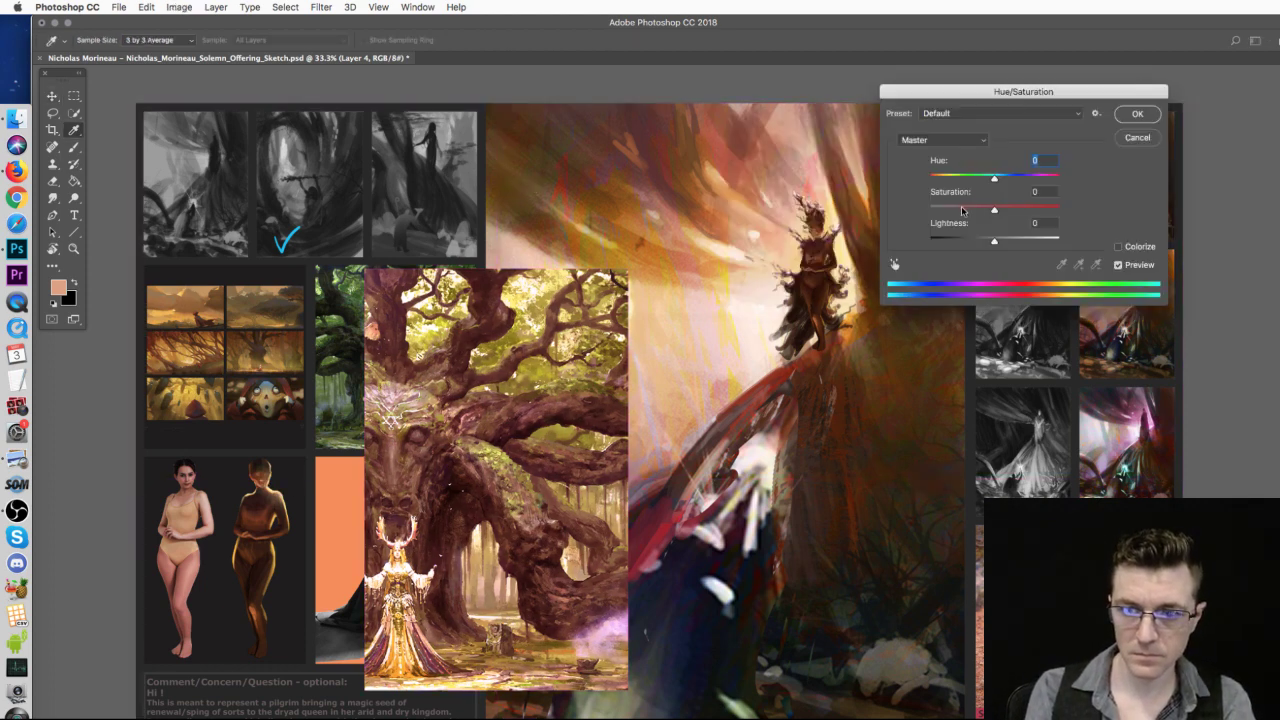
click(962, 210)
click(1122, 137)
- Tint the enlarged tree reference toward a more uniform warm sepia brown
key(super+shift+f)
drag(857, 251, 946, 253)
key(Return)
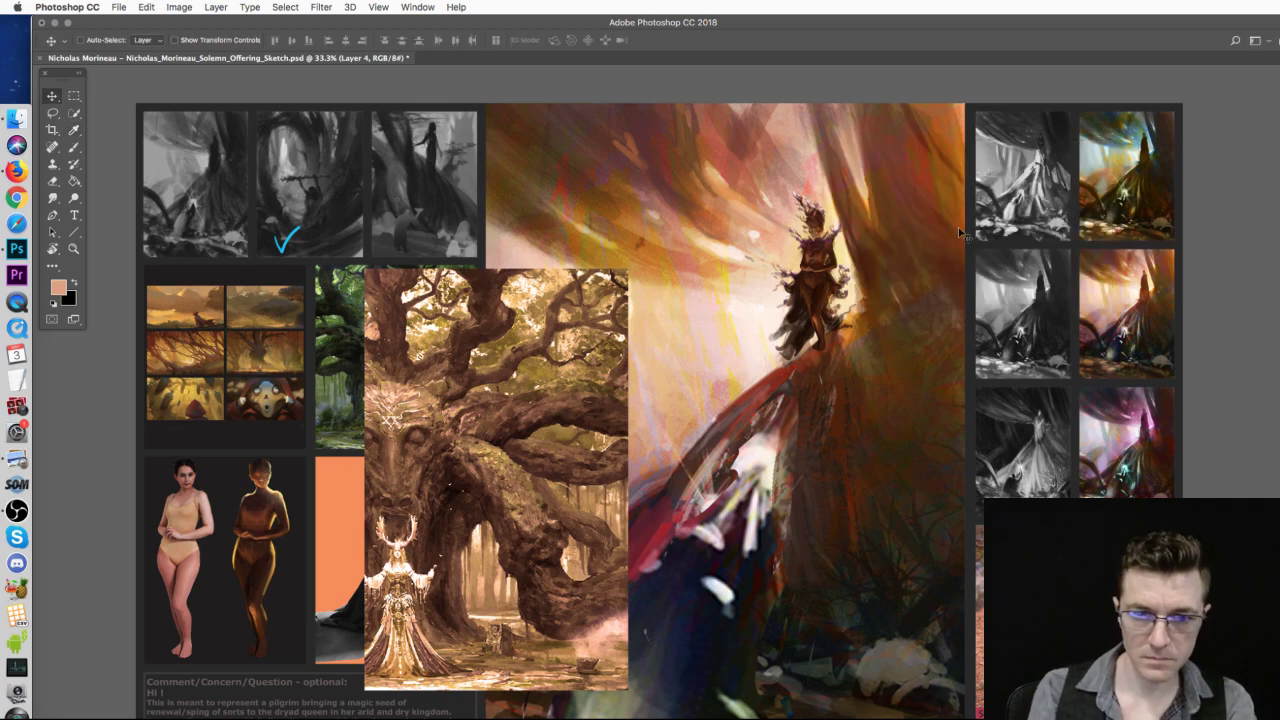
- Raise the enlarged tree reference's saturation to +16 and move it off the main painting, over the reference thumbnails
key(v)
key(super+u)
mouse_move(1010, 204)
mouse_down()
mouse_move(1024, 213)
mouse_move(1005, 213)
mouse_up()
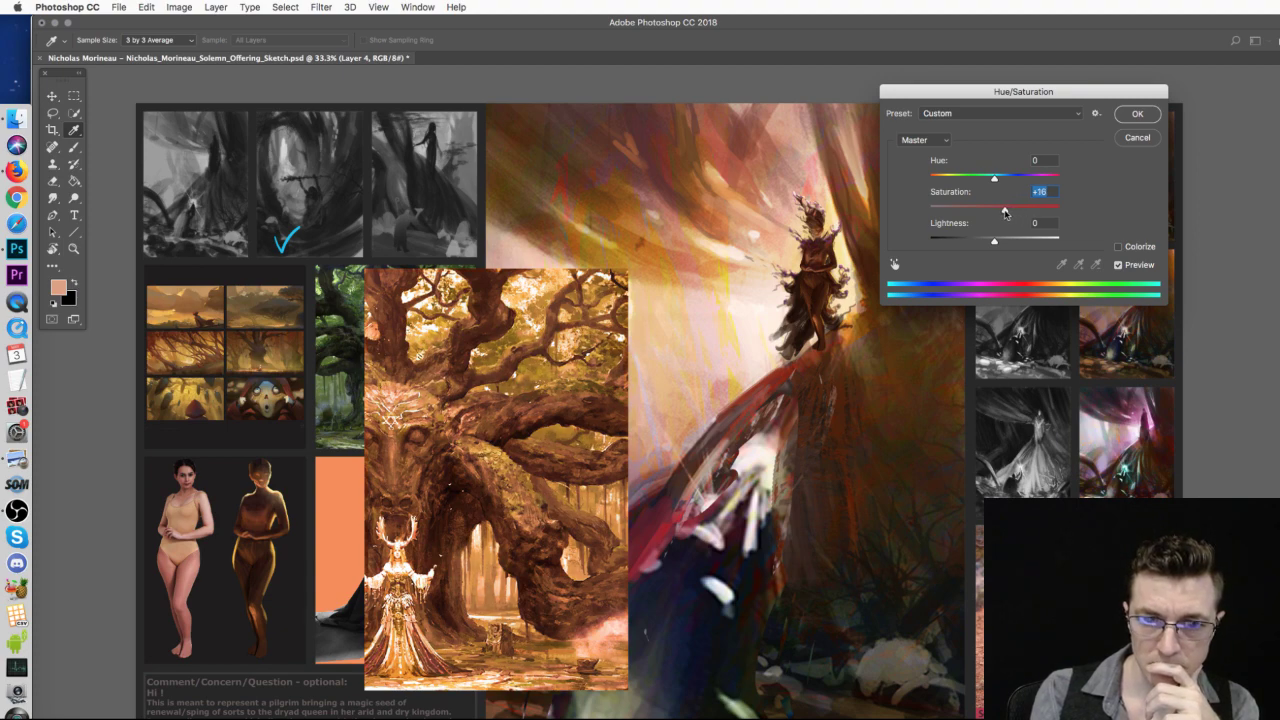
click(1120, 120)
drag(537, 452, 386, 296)
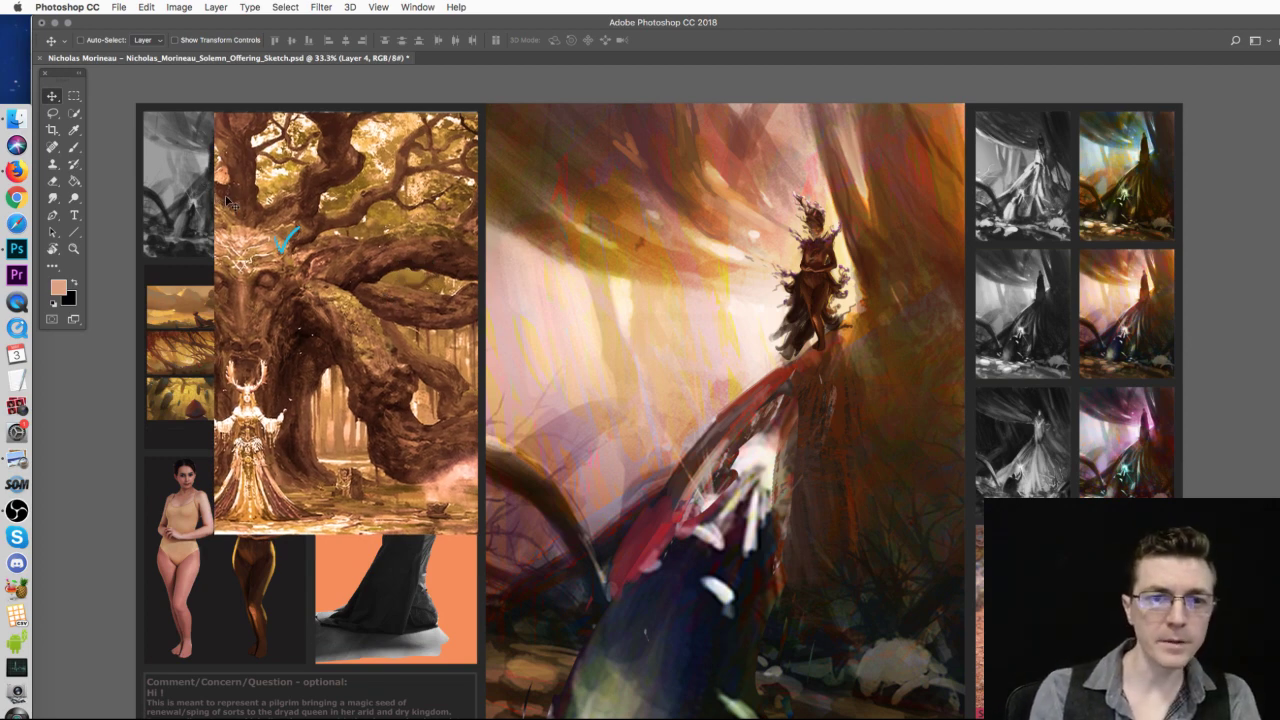
- Paint light brown root-like strands down the trunk below the standing figure with a 23 px brush, using a colour sampled from the painting
click(66, 147)
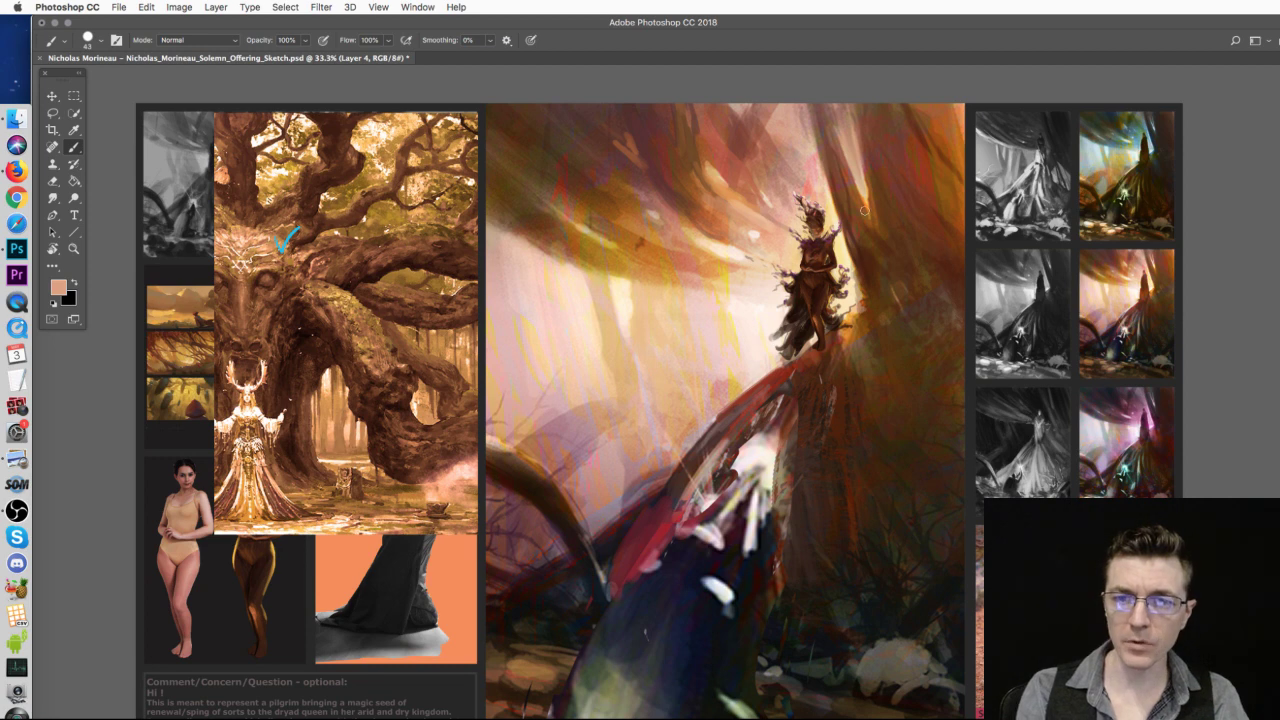
right_click(864, 379)
drag(948, 411, 944, 411)
key(Return)
alt+click(853, 357)
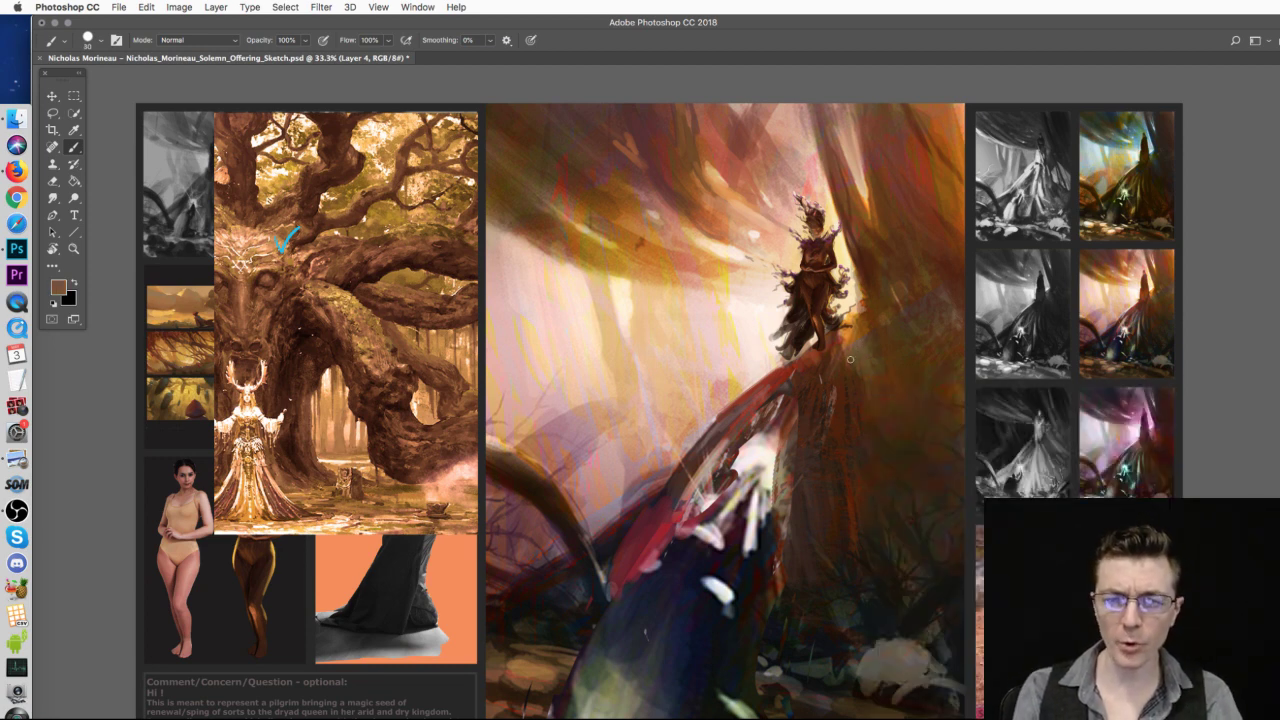
right_click(850, 370)
drag(928, 404, 924, 404)
key(Return)
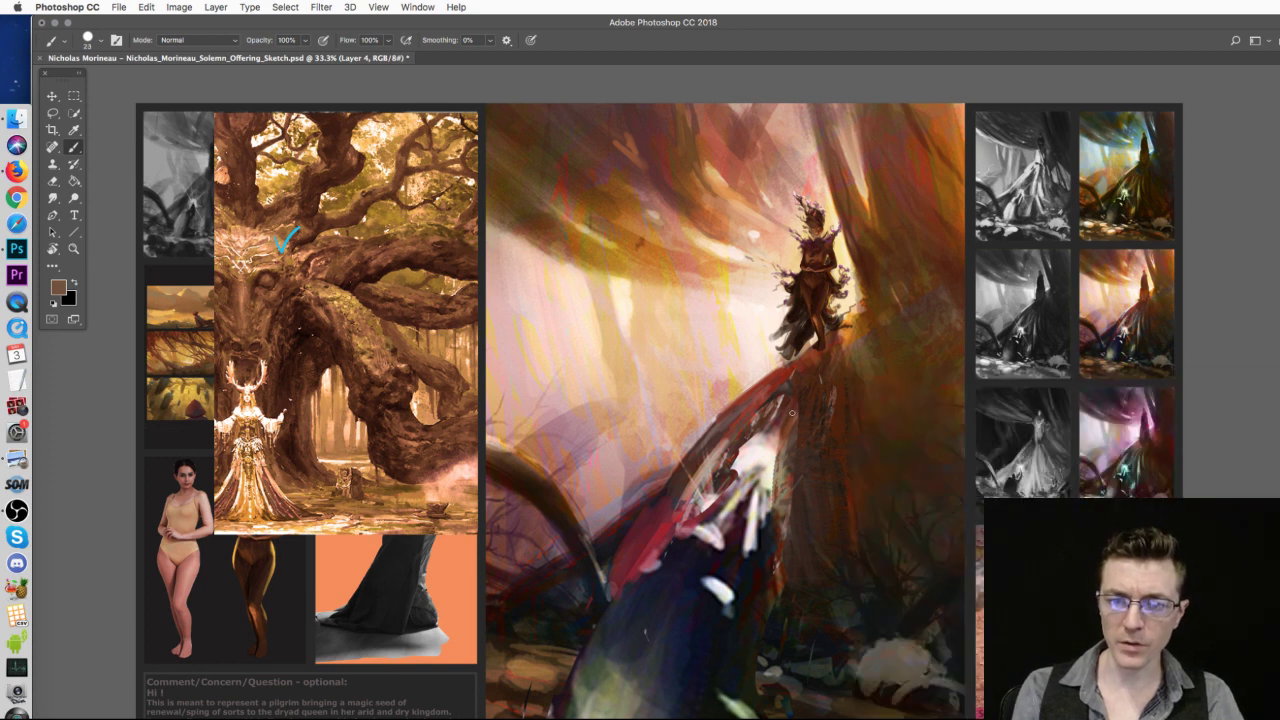
mouse_move(805, 425)
mouse_down()
mouse_move(826, 375)
mouse_move(812, 456)
mouse_up()
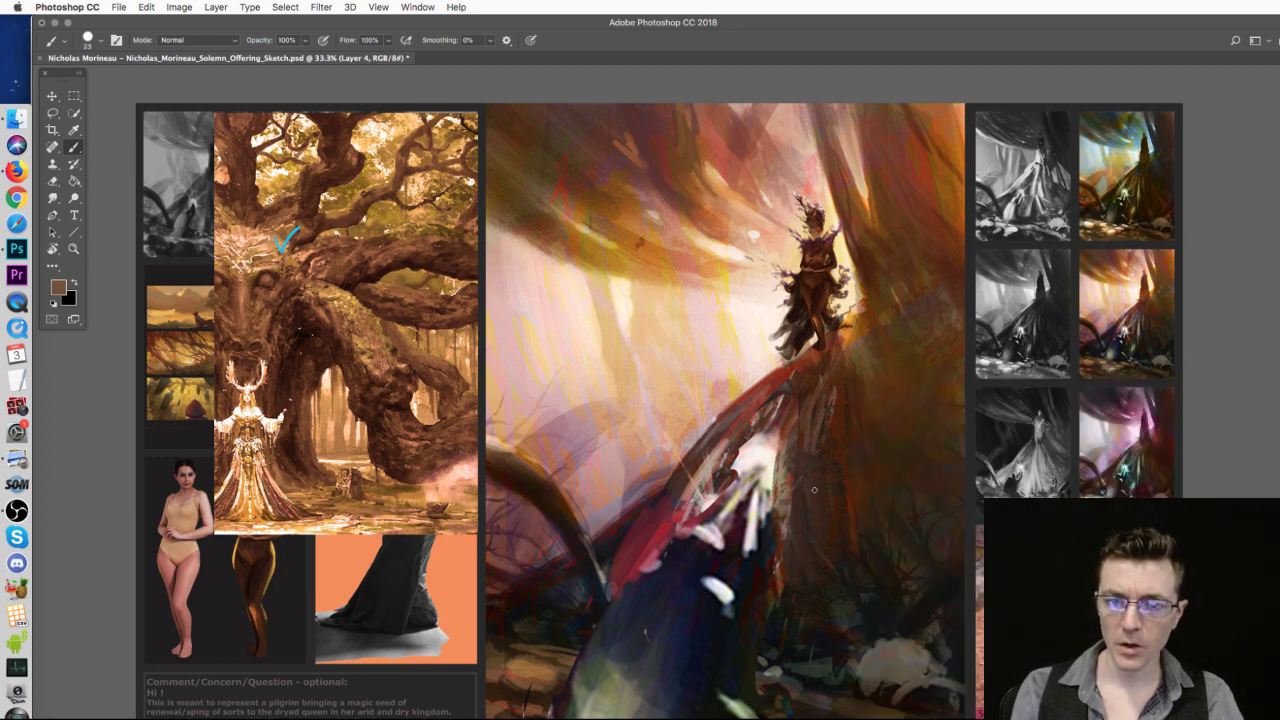
mouse_move(800, 568)
mouse_down()
mouse_move(806, 512)
mouse_move(822, 566)
mouse_up()
mouse_move(800, 500)
mouse_down()
mouse_move(830, 585)
mouse_move(900, 555)
mouse_move(885, 555)
mouse_up()
mouse_move(847, 425)
mouse_down()
mouse_move(847, 385)
mouse_move(875, 505)
mouse_move(920, 568)
mouse_up()
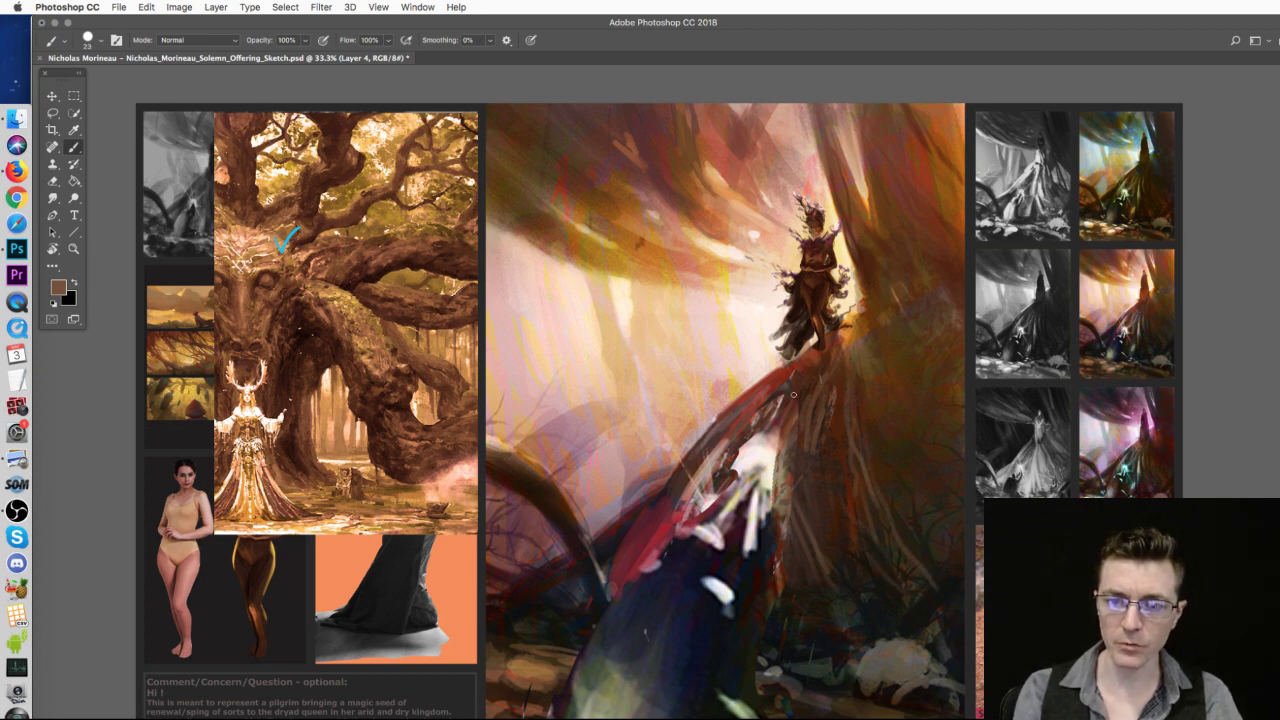
- Add more strands around the figure's base and extend the trunk edge above her with browns sampled from the painting
mouse_move(788, 423)
mouse_down()
mouse_move(813, 366)
mouse_move(850, 340)
mouse_up()
alt+click(826, 466)
drag(852, 392, 852, 435)
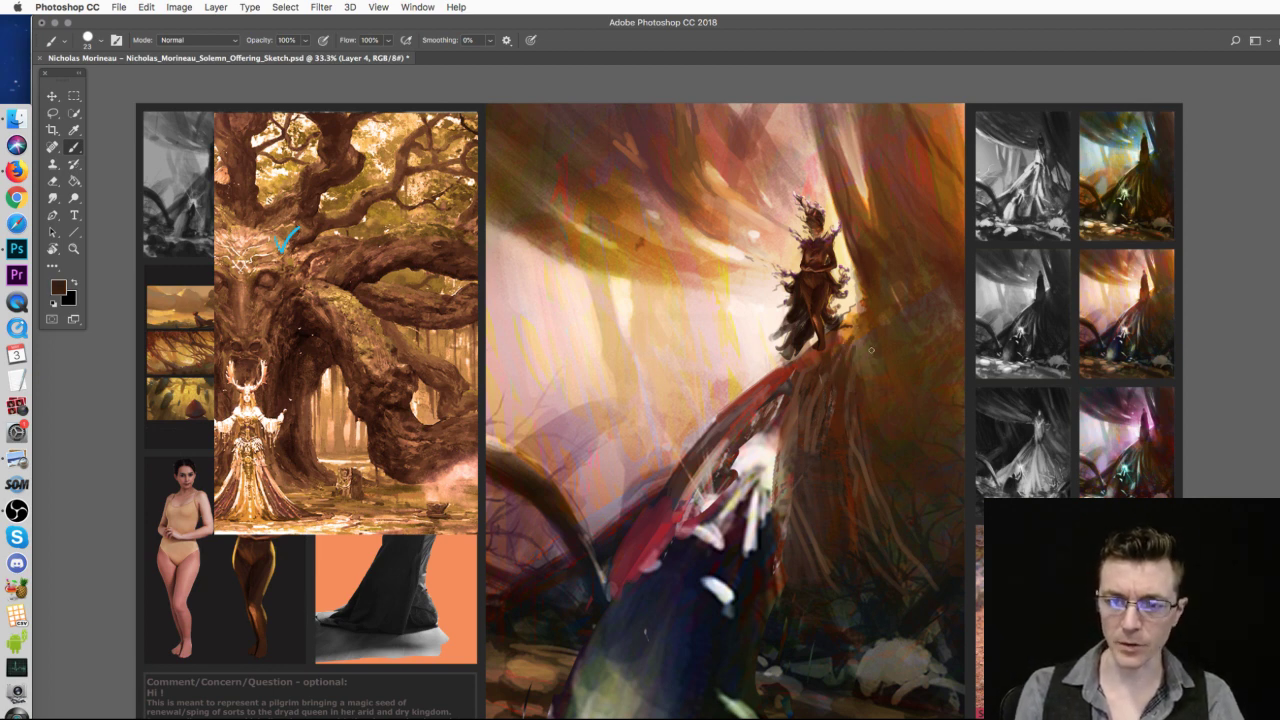
alt+click(842, 196)
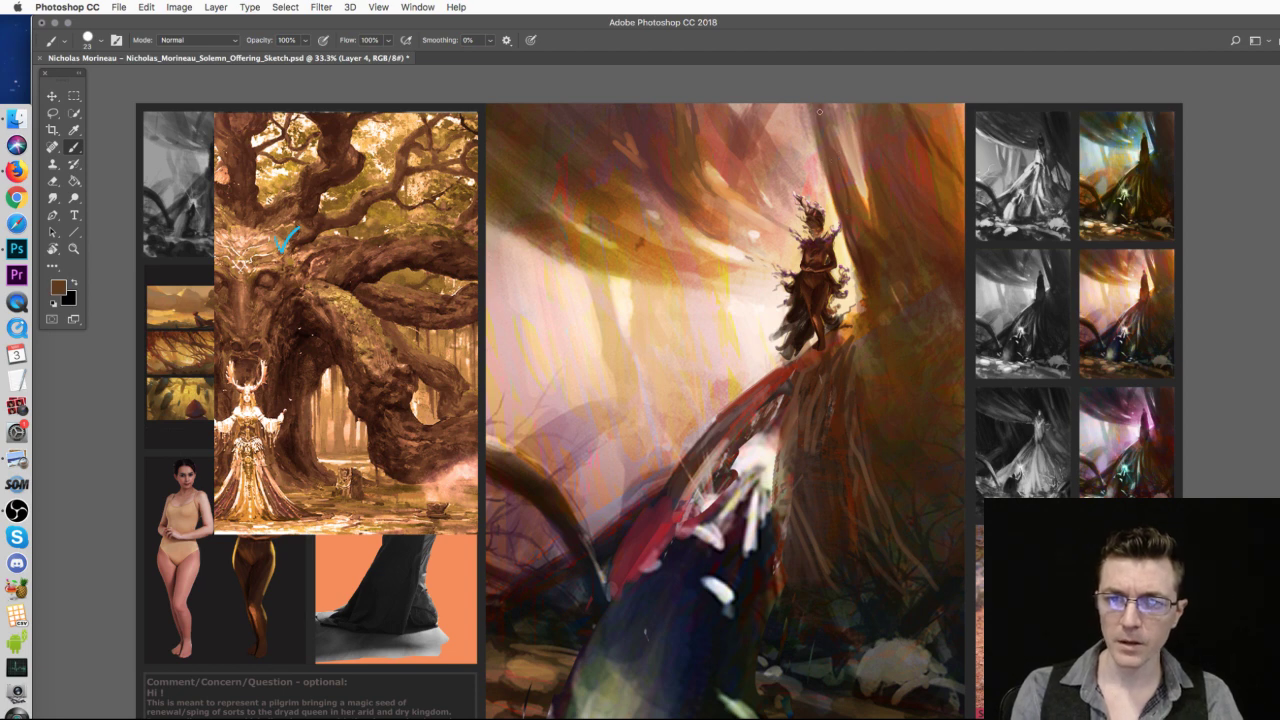
drag(812, 107, 835, 200)
drag(832, 105, 875, 229)
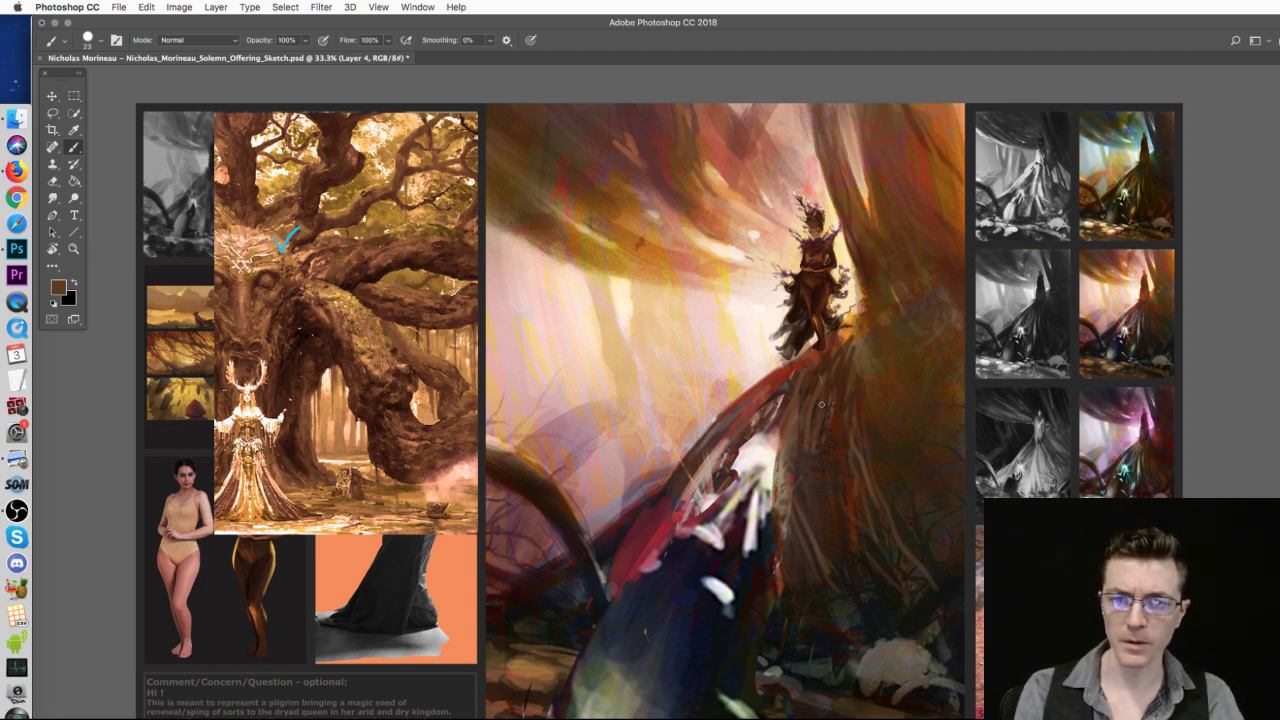
- Lasso the standing figure with some surrounding background and copy it to a new layer
click(52, 113)
mouse_move(827, 218)
mouse_down()
mouse_move(850, 245)
mouse_move(812, 190)
mouse_move(770, 333)
mouse_move(862, 333)
mouse_move(840, 232)
mouse_up()
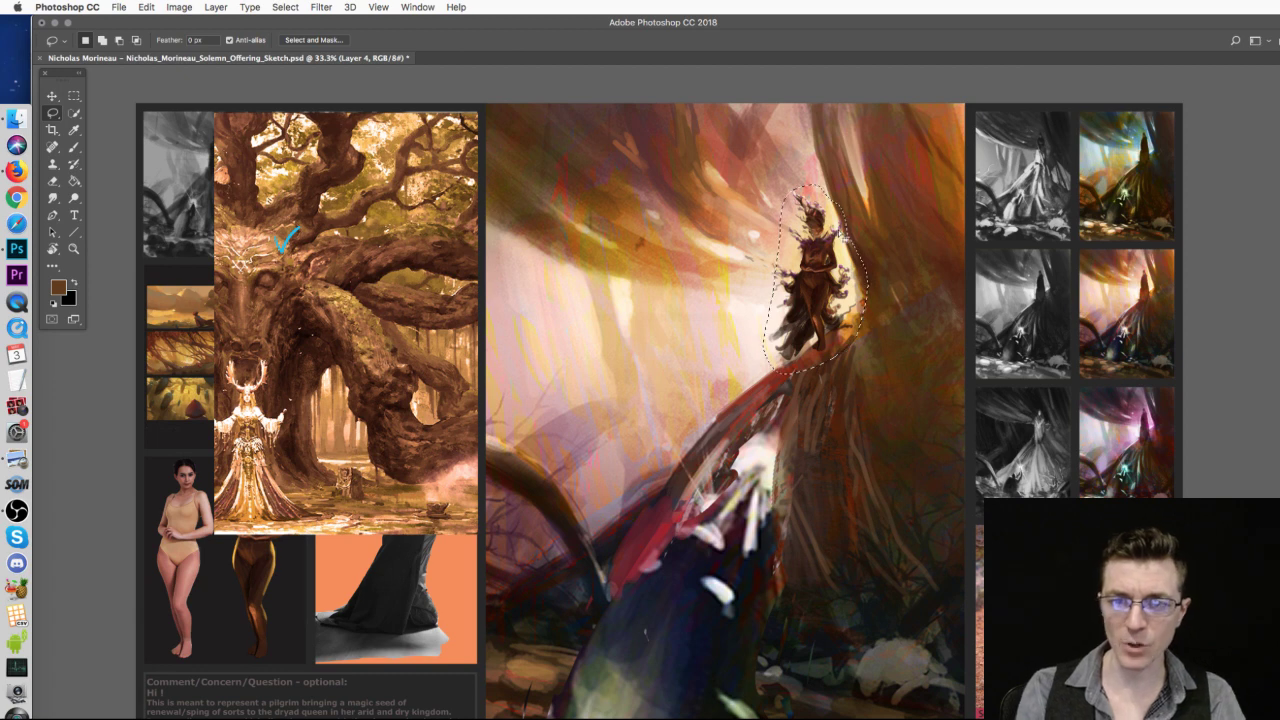
key(shift)
key(ctrl+j)
- Enlarge the copied figure to about 127% and shift it over the original, standing on the red arched branch
key(ctrl+t)
drag(869, 374, 897, 427)
drag(842, 389, 827, 341)
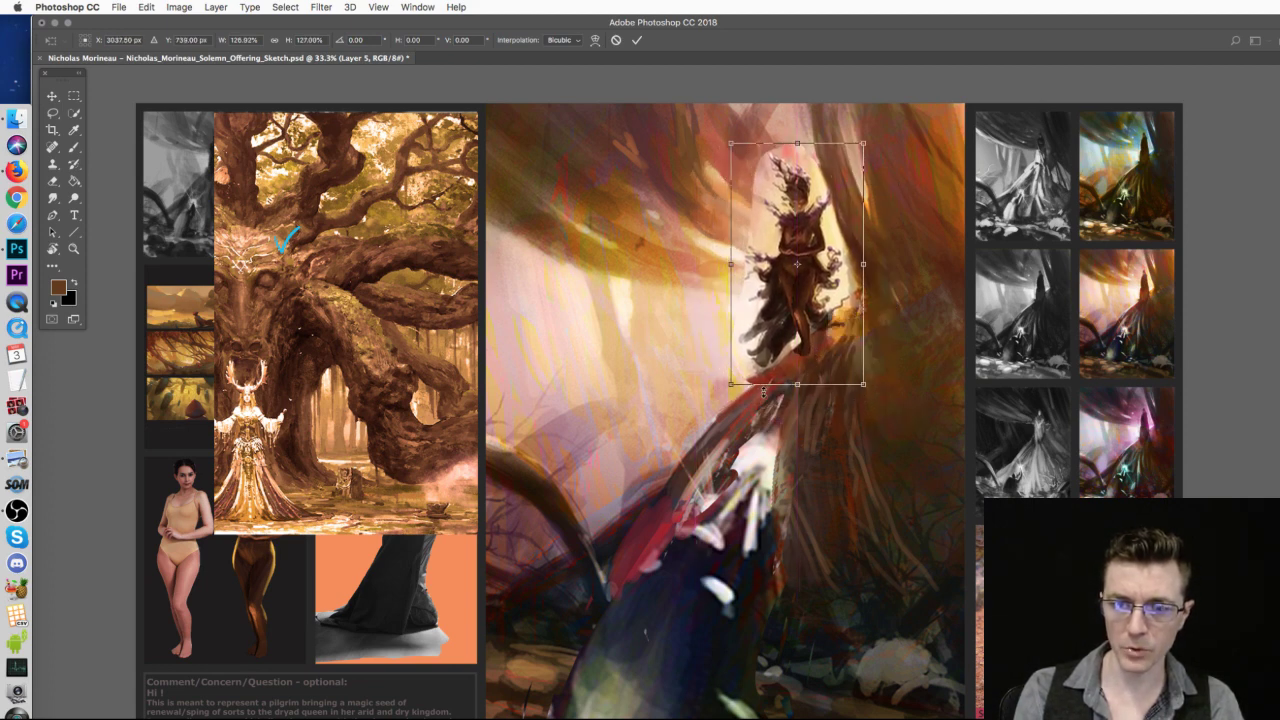
drag(724, 395, 720, 400)
key(Return)
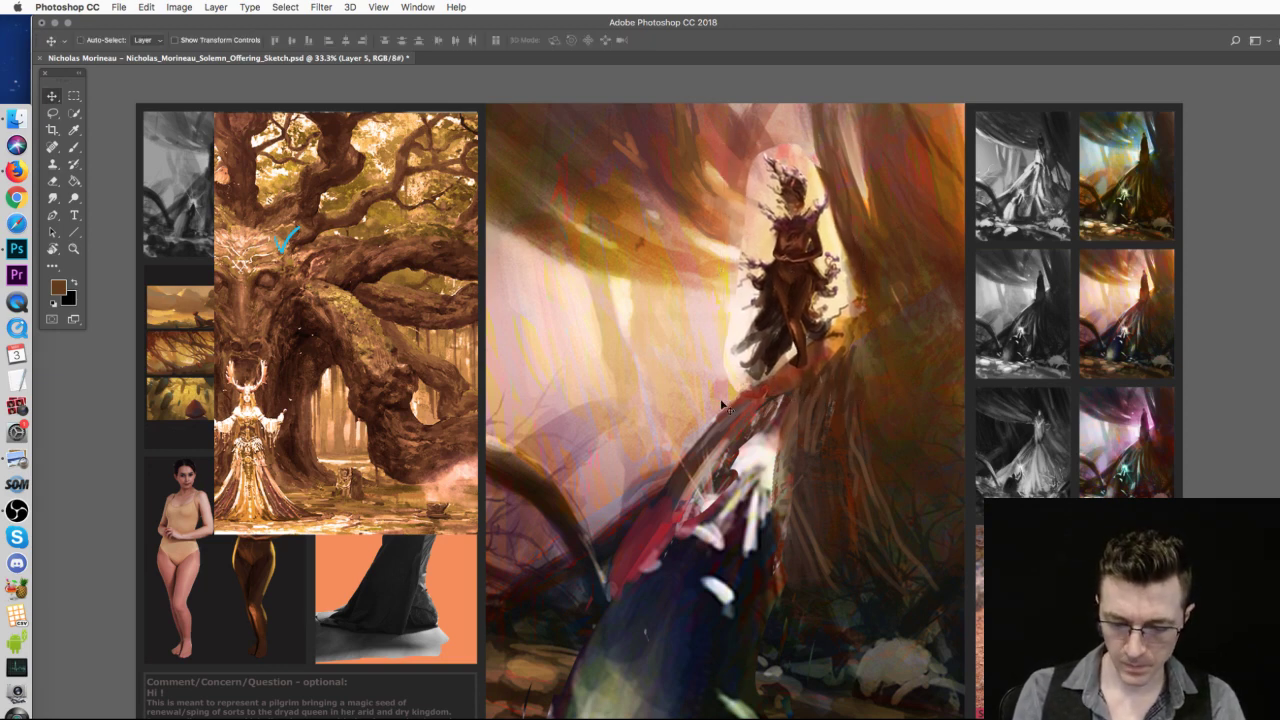
- Lighten the enlarged figure's dark tones with the Dodge tool set to Midtones, undoing the last stroke
key(b)
key(o)
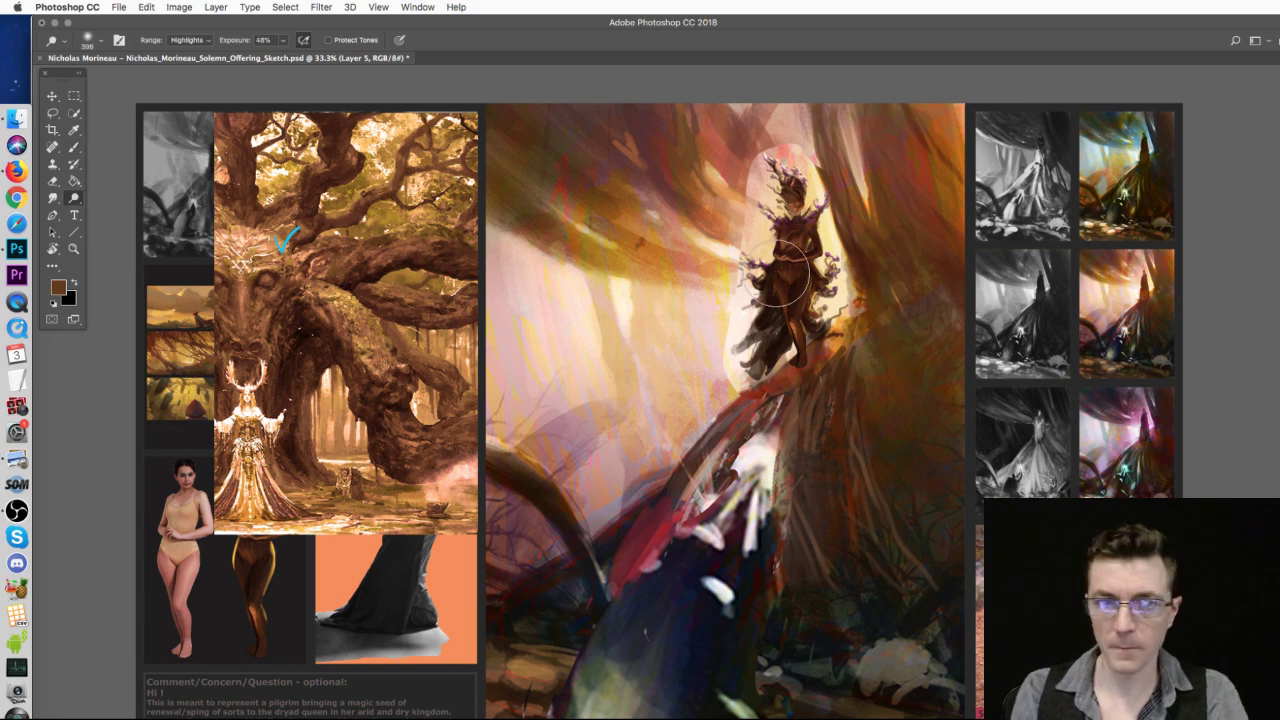
click(186, 40)
click(188, 30)
mouse_move(752, 250)
mouse_down()
mouse_move(788, 315)
mouse_move(791, 145)
mouse_move(848, 160)
mouse_move(796, 225)
mouse_move(783, 170)
mouse_move(778, 185)
mouse_move(815, 226)
mouse_move(801, 255)
mouse_move(818, 295)
mouse_move(823, 265)
mouse_move(755, 340)
mouse_move(765, 250)
mouse_move(753, 385)
mouse_move(818, 285)
mouse_move(828, 322)
mouse_move(848, 232)
mouse_move(828, 362)
mouse_move(814, 173)
mouse_move(761, 190)
mouse_move(854, 195)
mouse_move(779, 175)
mouse_move(786, 255)
mouse_move(712, 161)
mouse_move(811, 253)
mouse_move(785, 261)
mouse_move(870, 148)
mouse_up()
key(super+z)
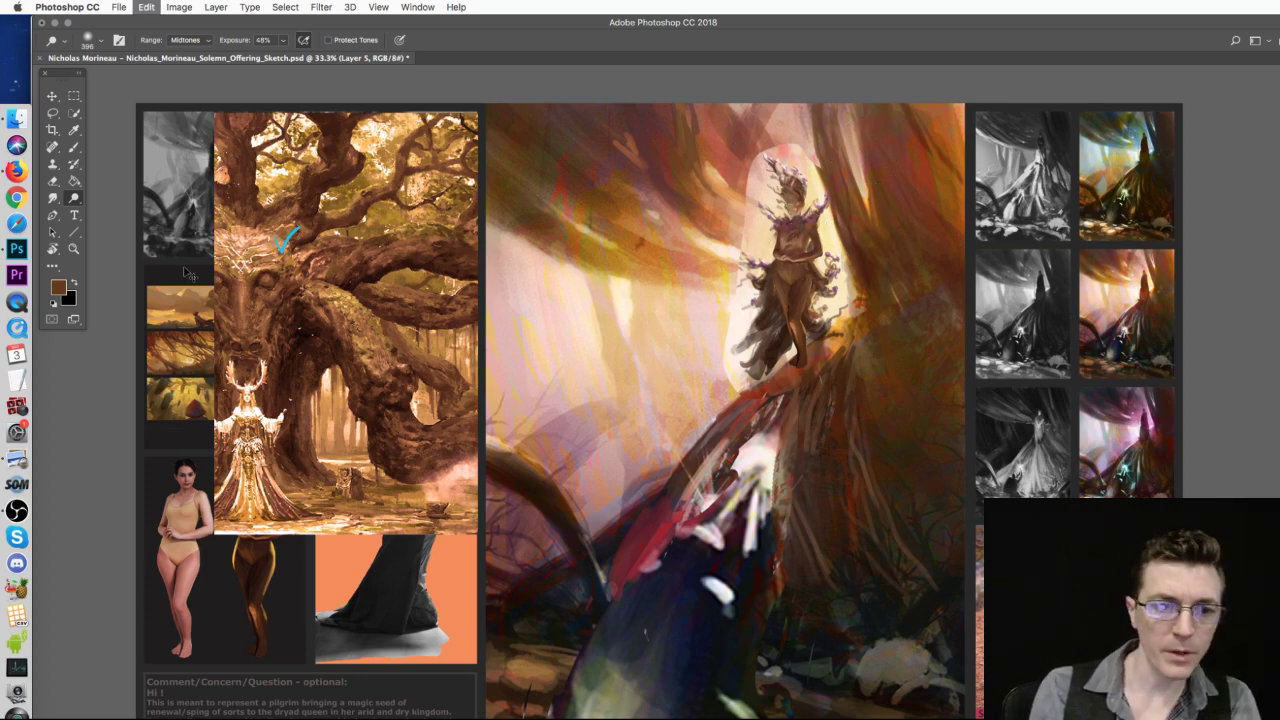
- Paint a warm orange glow over the enlarged figure with an 83 px brush in Overlay mode, using sampled light orange tones
click(75, 148)
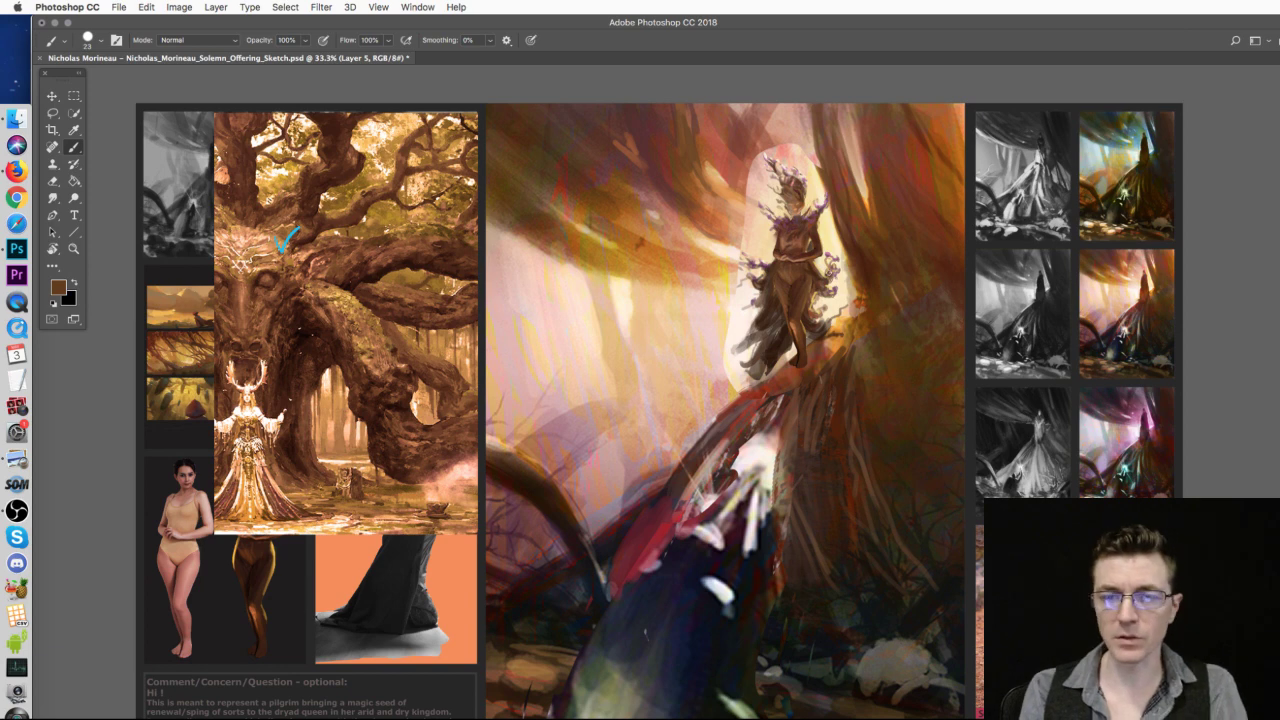
click(189, 45)
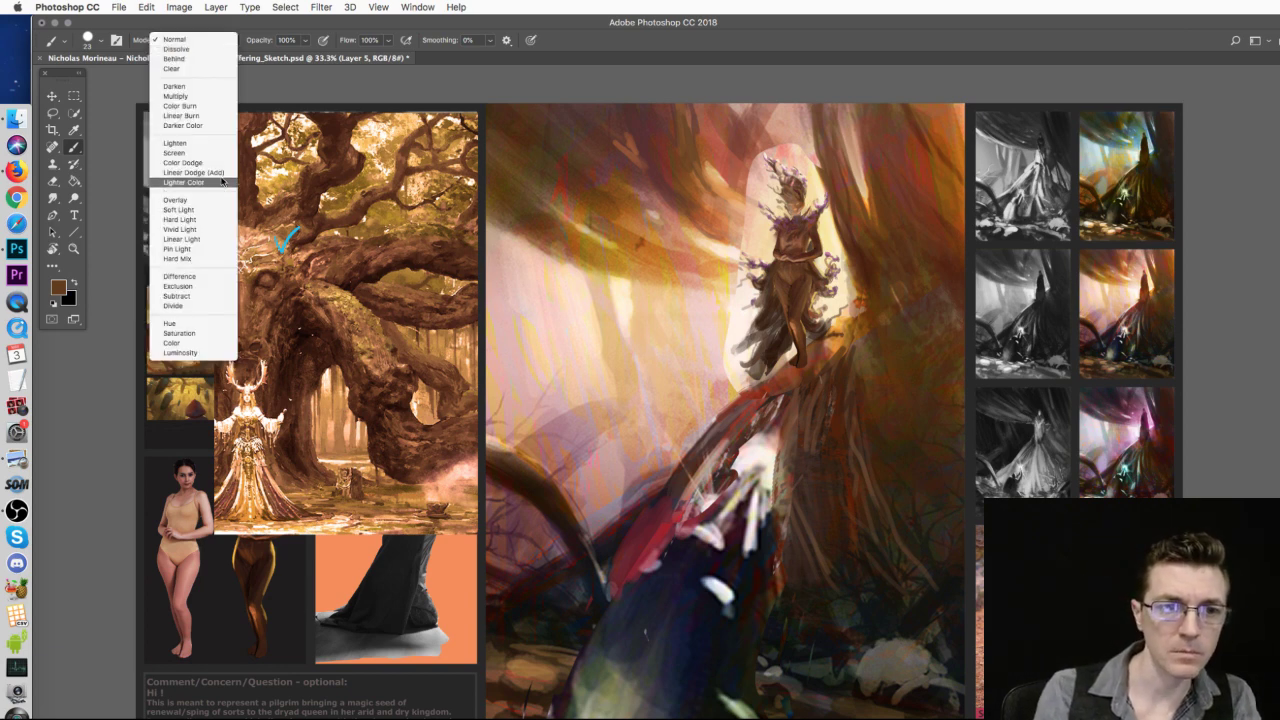
click(221, 202)
alt+click(785, 248)
right_click(790, 245)
drag(852, 276, 884, 278)
key(Return)
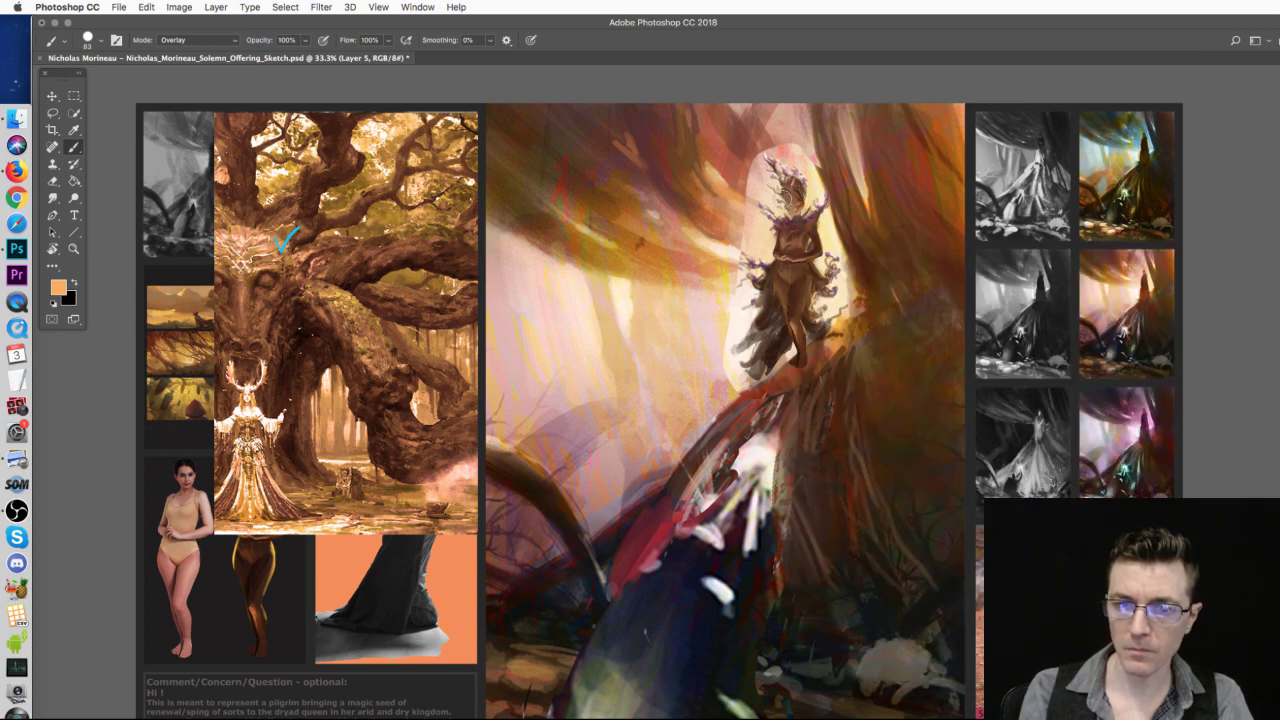
mouse_move(800, 195)
mouse_down()
mouse_move(800, 230)
mouse_move(750, 336)
mouse_move(810, 340)
mouse_move(772, 230)
mouse_move(786, 258)
mouse_move(816, 256)
mouse_move(788, 196)
mouse_up()
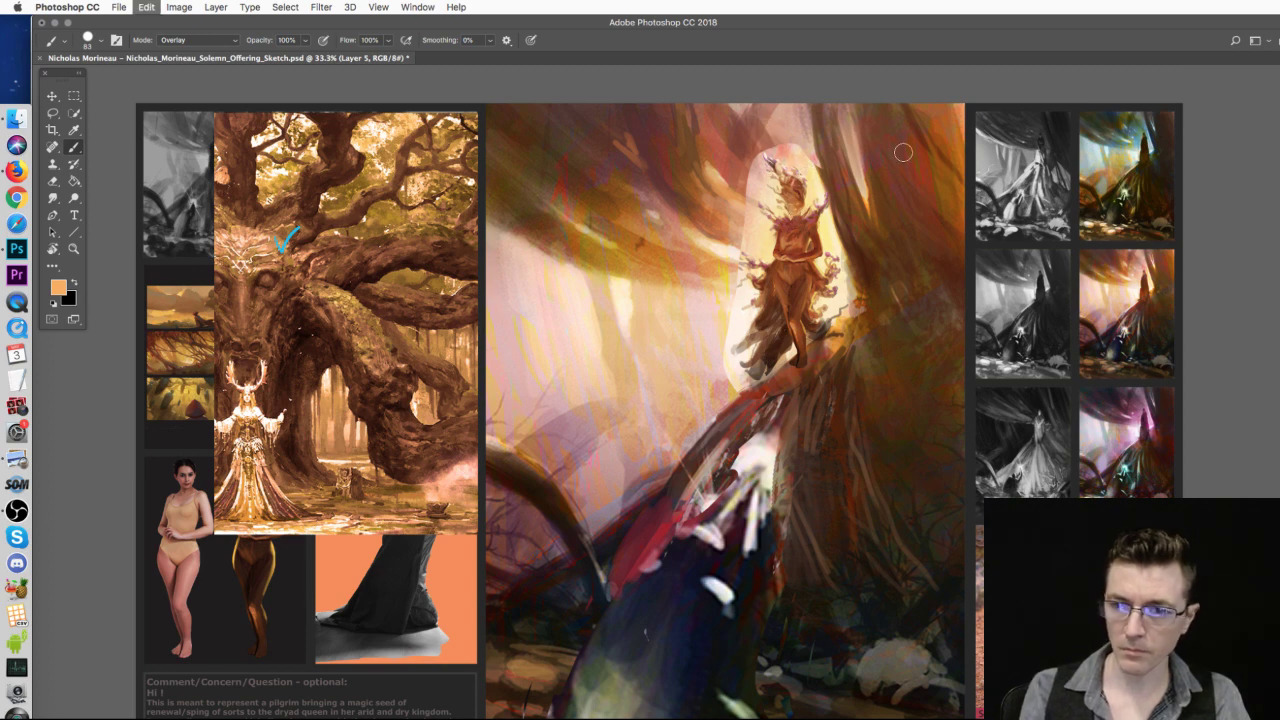
mouse_move(813, 204)
mouse_down()
mouse_move(787, 189)
mouse_move(779, 136)
mouse_move(773, 195)
mouse_up()
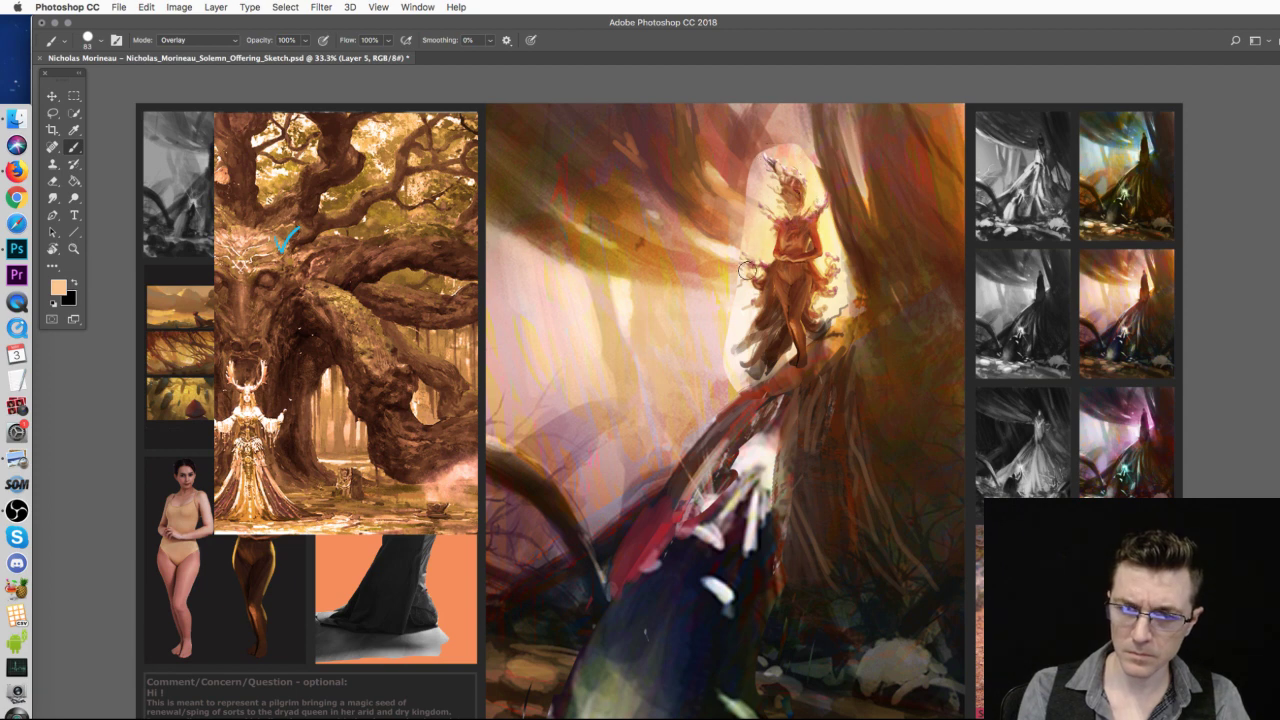
- Erase the leftover background halo around the enlarged figure with a 73 px eraser to blend it into the painting
key(e)
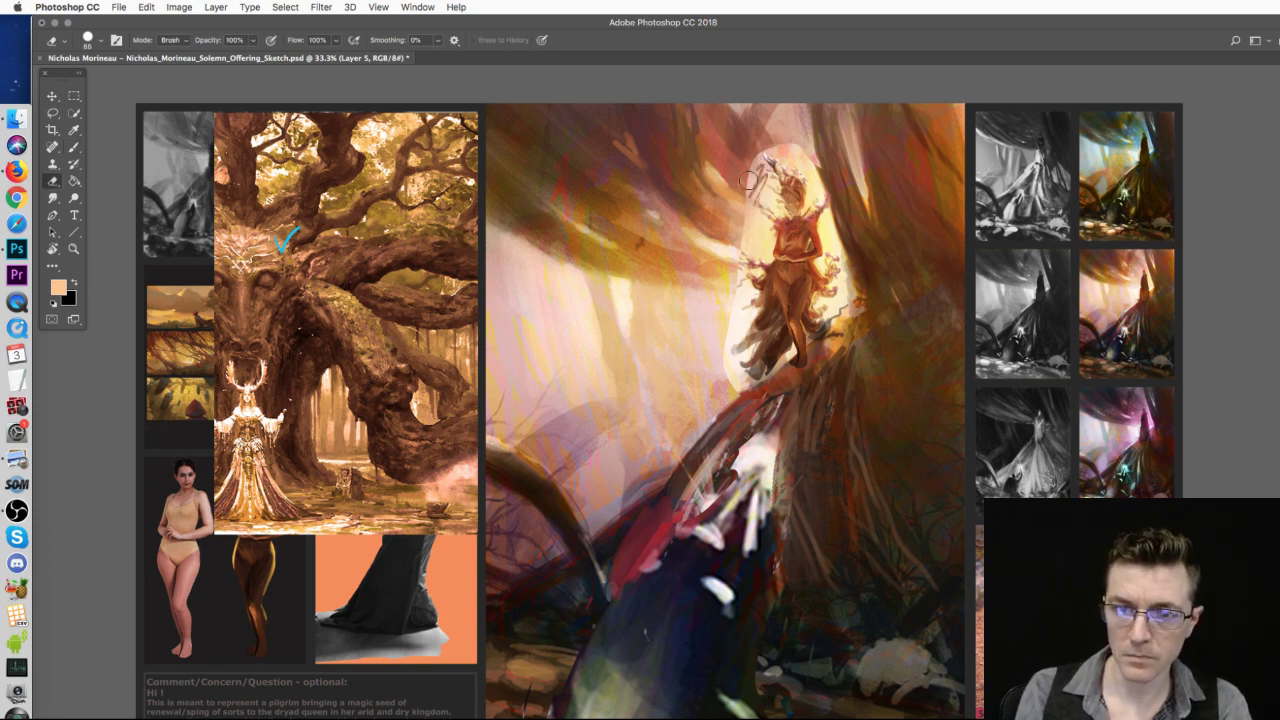
click(845, 310)
click(872, 206)
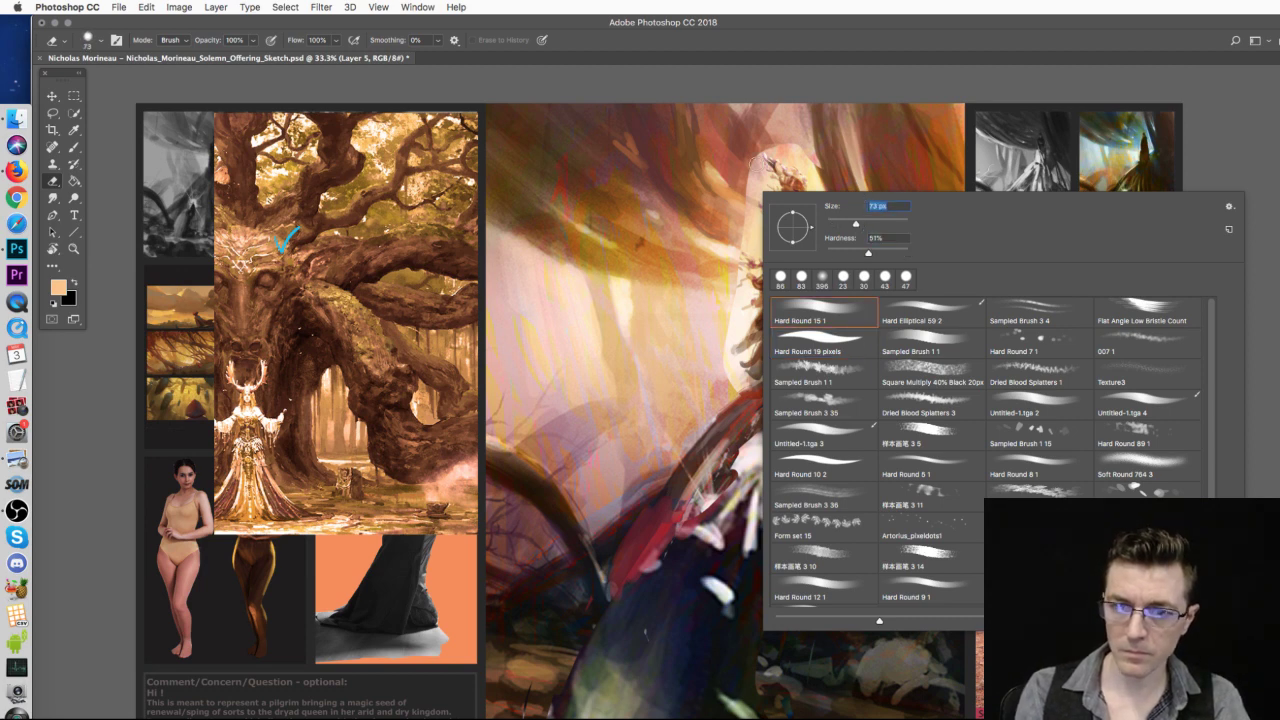
click(748, 172)
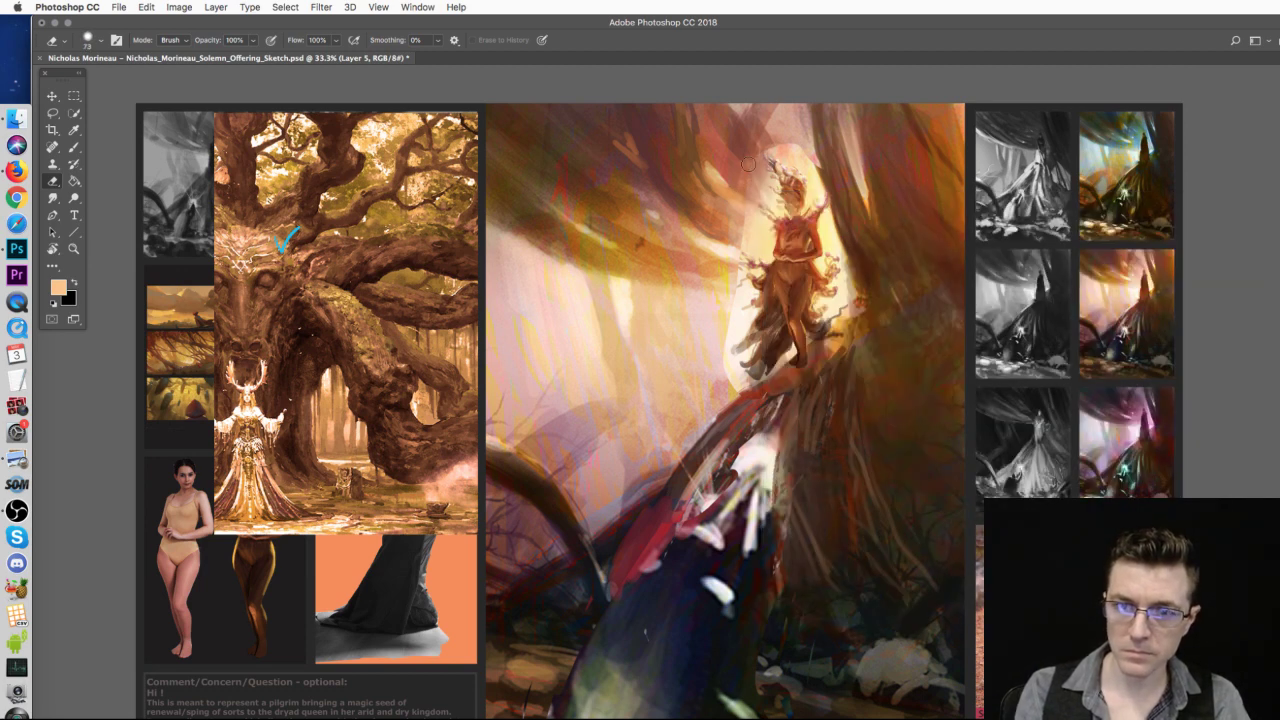
mouse_move(790, 165)
mouse_down()
mouse_move(790, 135)
mouse_move(810, 176)
mouse_move(809, 155)
mouse_up()
drag(771, 223, 723, 300)
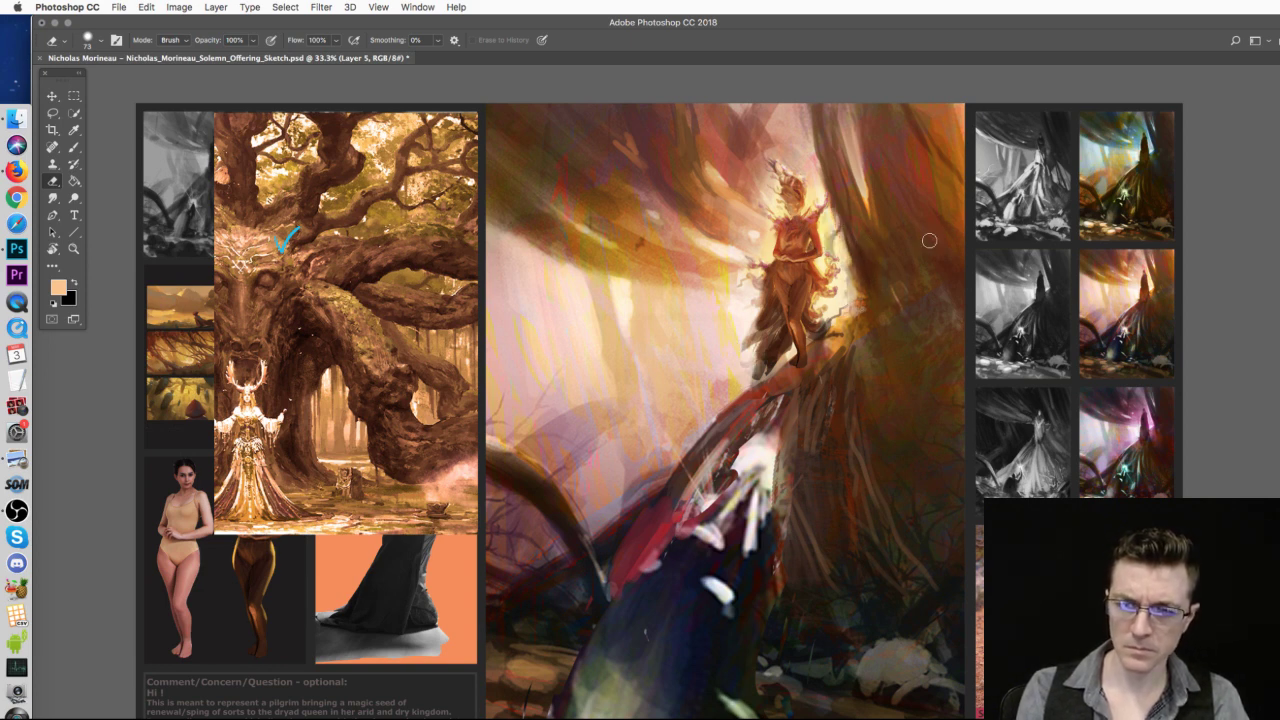
- Compare the painting with and without the enlarged figure, and hide the recoloured tree reference overlay
key(super+z)
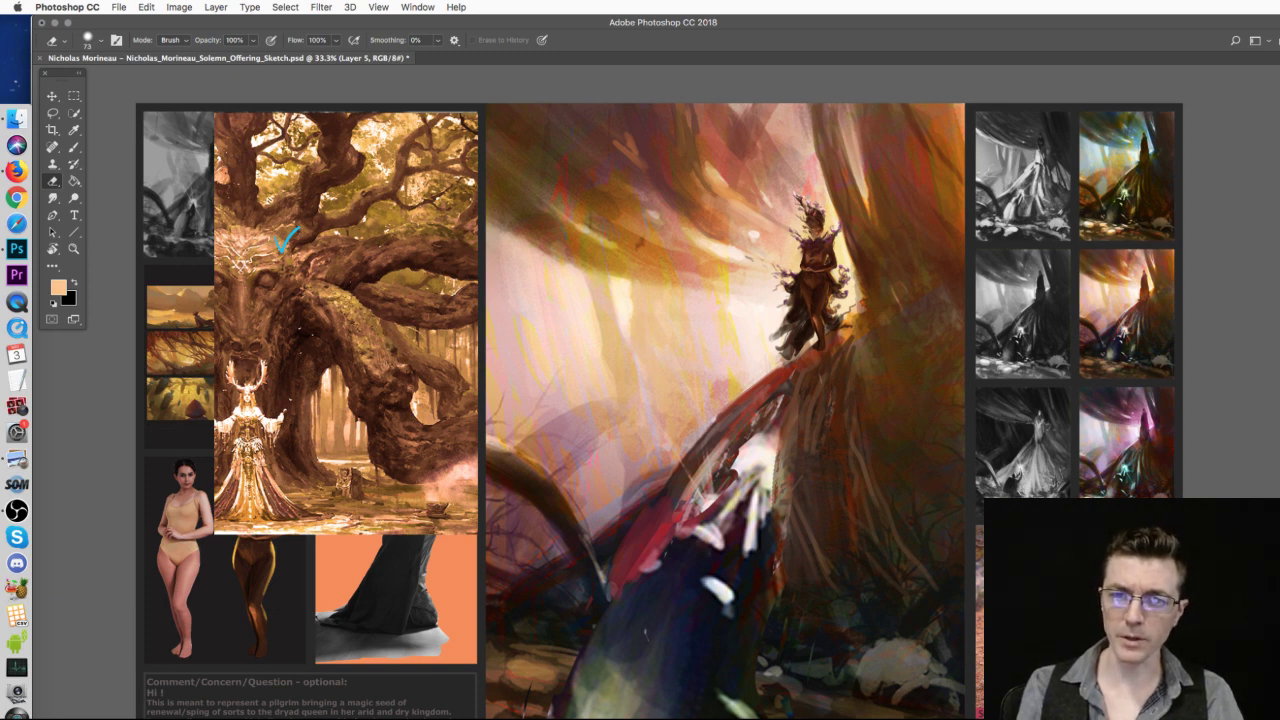
key(super+z)
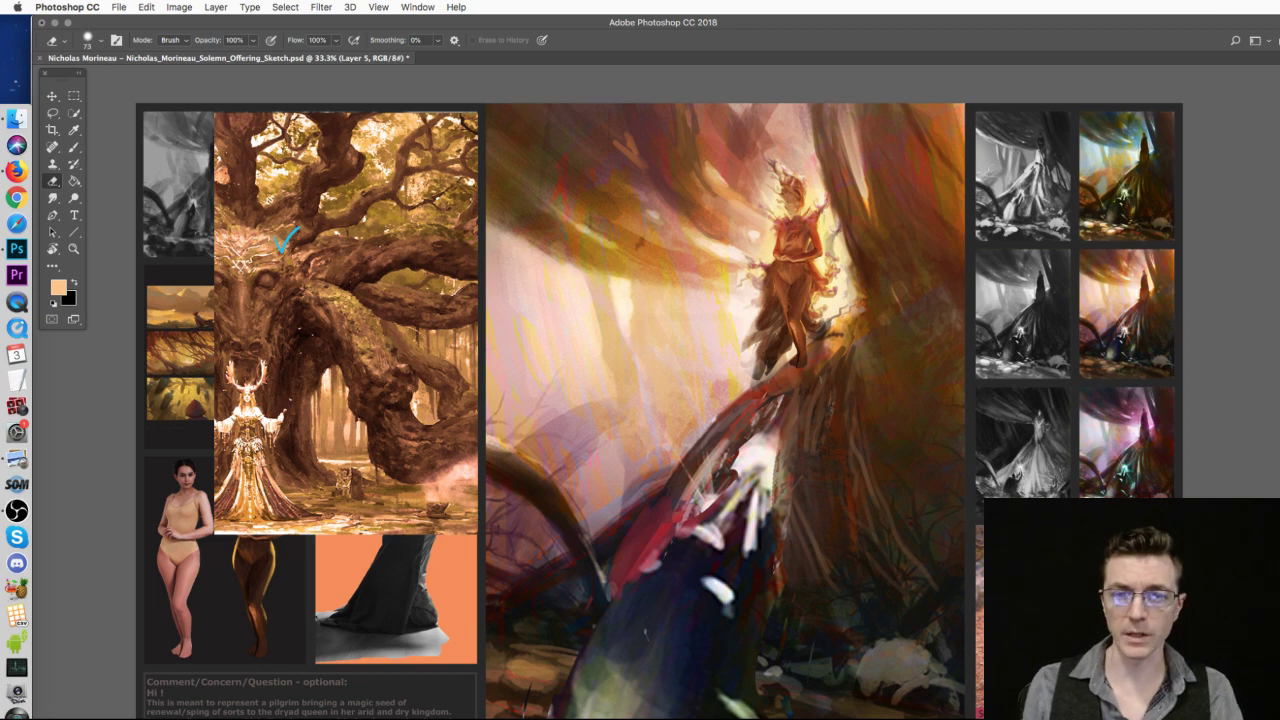
click(74, 147)
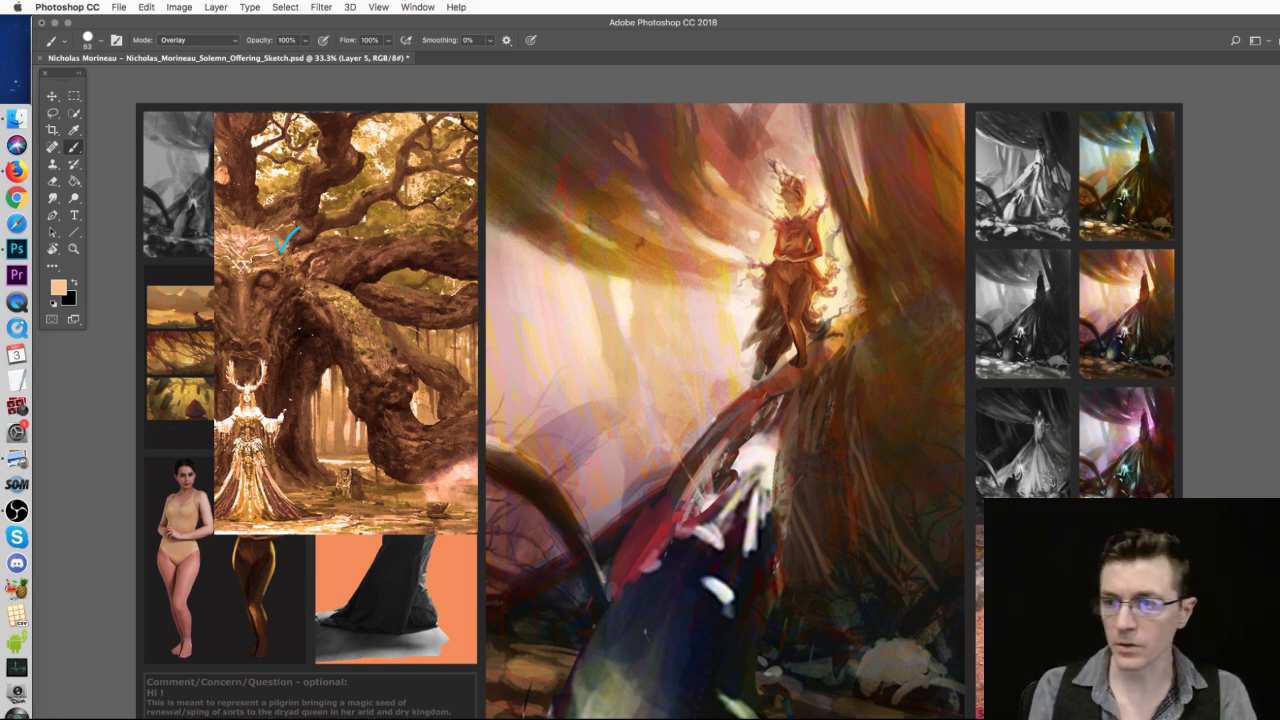
key(ctrl+z)
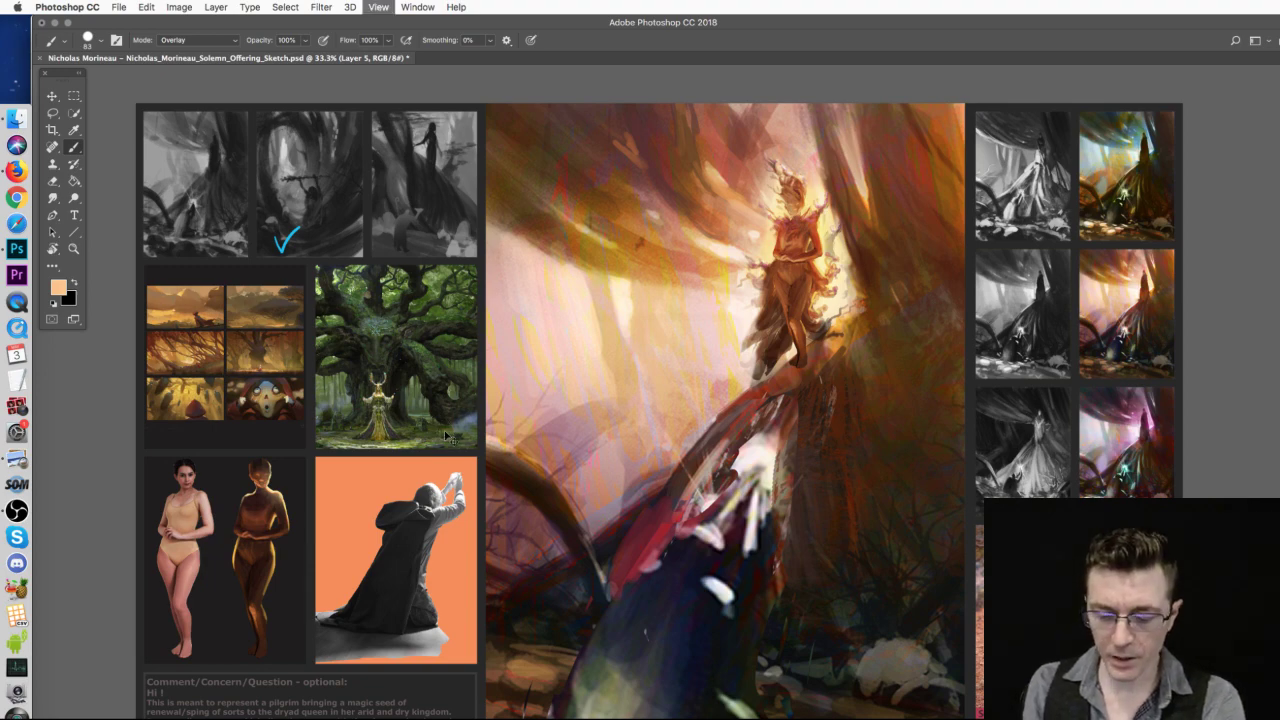
- Examine the antlered queen in the original green tree reference and compare her with the repainted figure in the main painting
key(super+equal)
key(super+equal)
scroll(705, 385, left, 3)
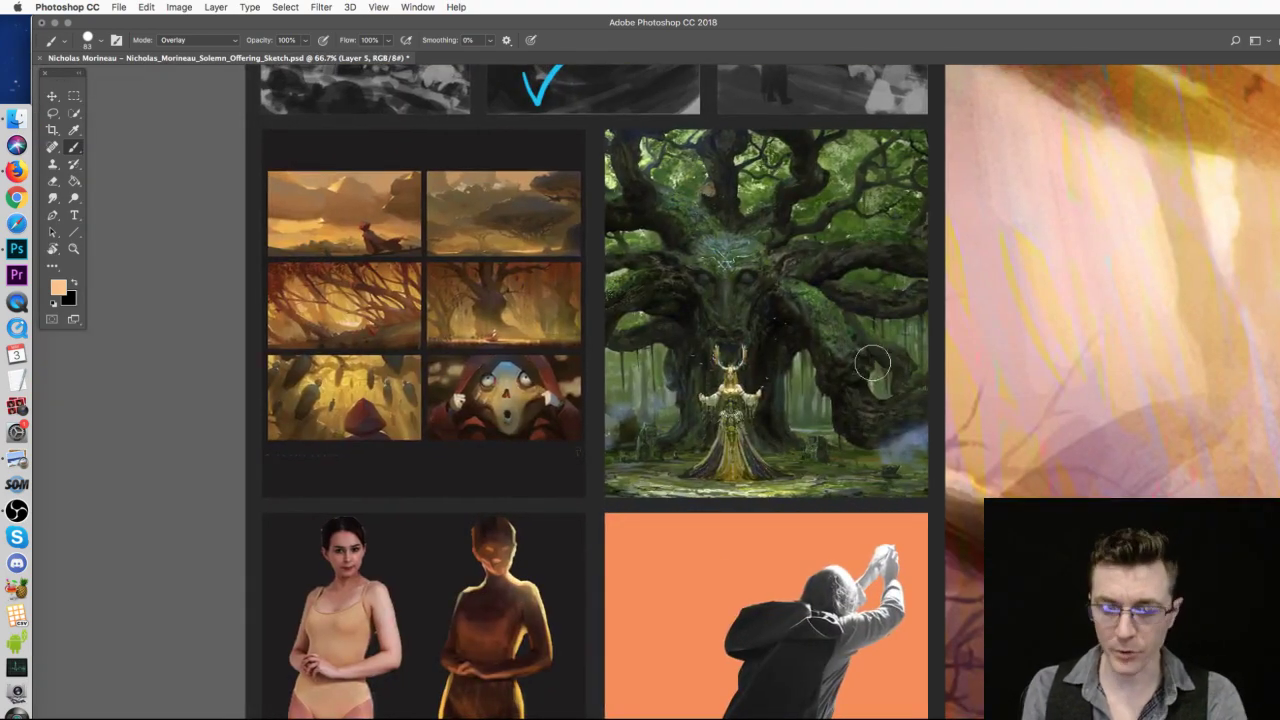
key(super+equal)
key(super+equal)
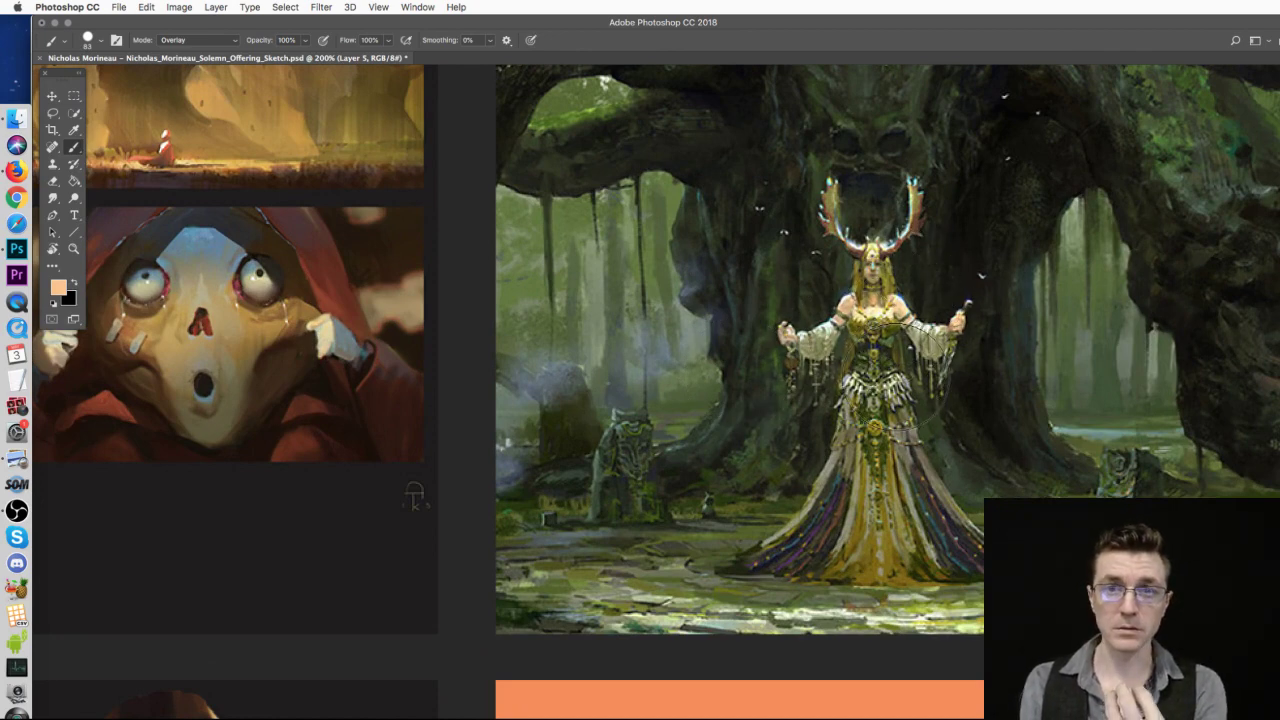
key(super+minus)
key(super+minus)
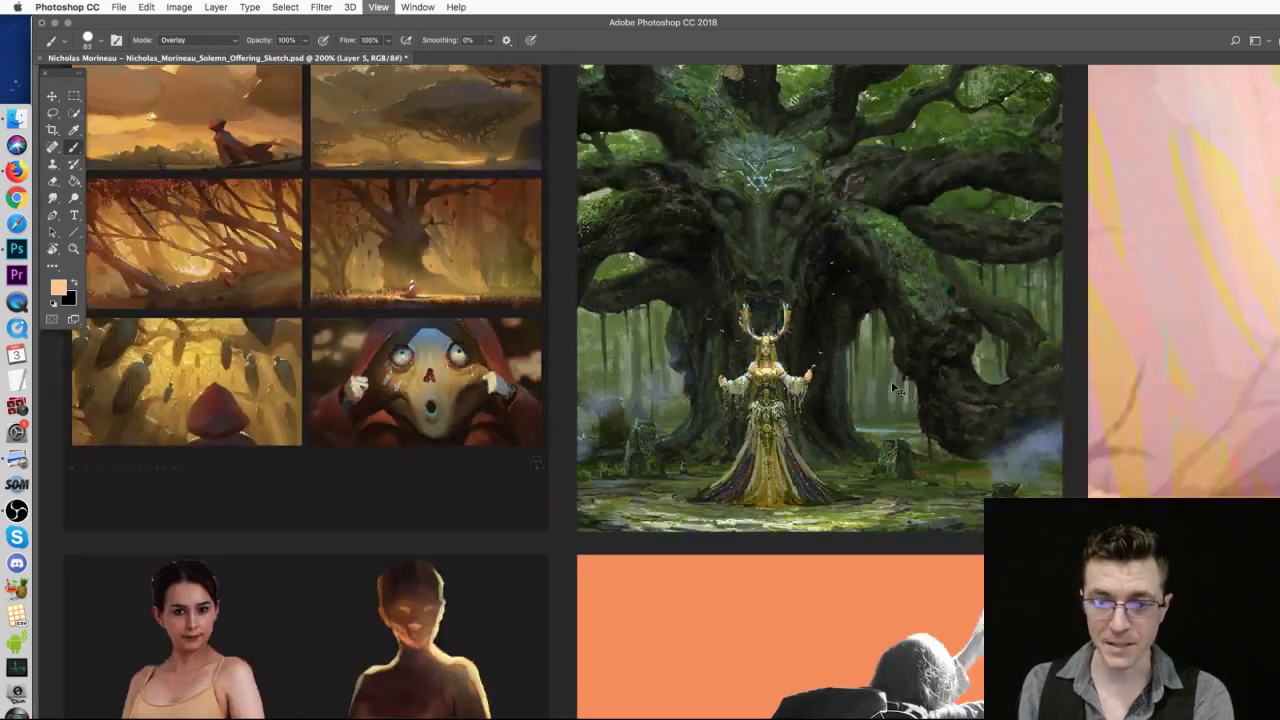
drag(946, 340, 523, 400)
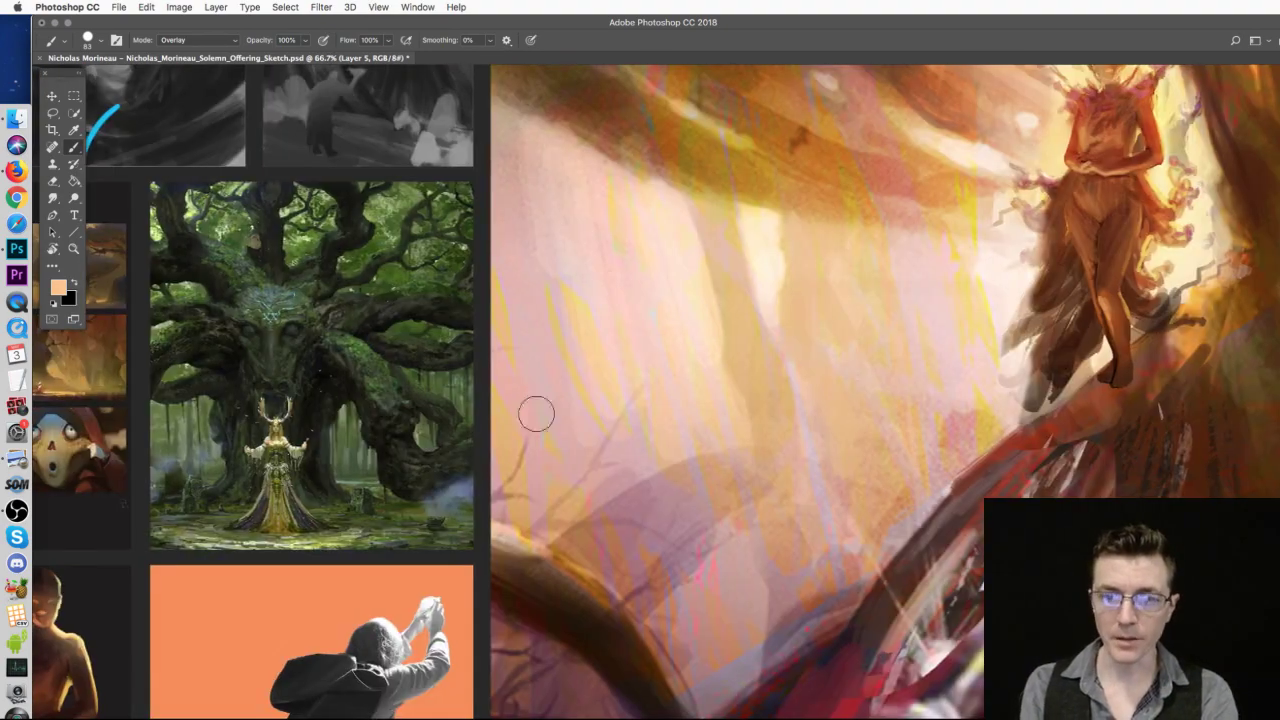
key(super+minus)
scroll(737, 421, right, 5)
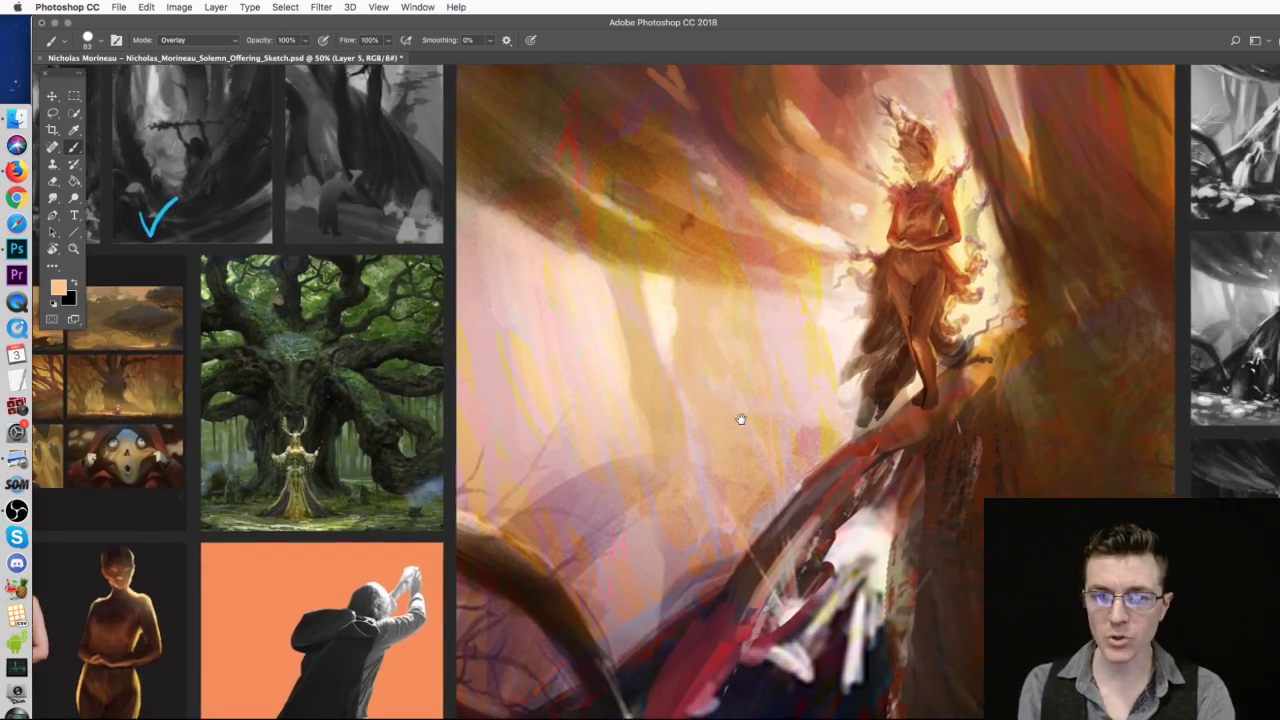
- Paint diagonal light strokes across the pale background behind the tree with a 30 px Overlay brush in a sampled cream
key(super+minus)
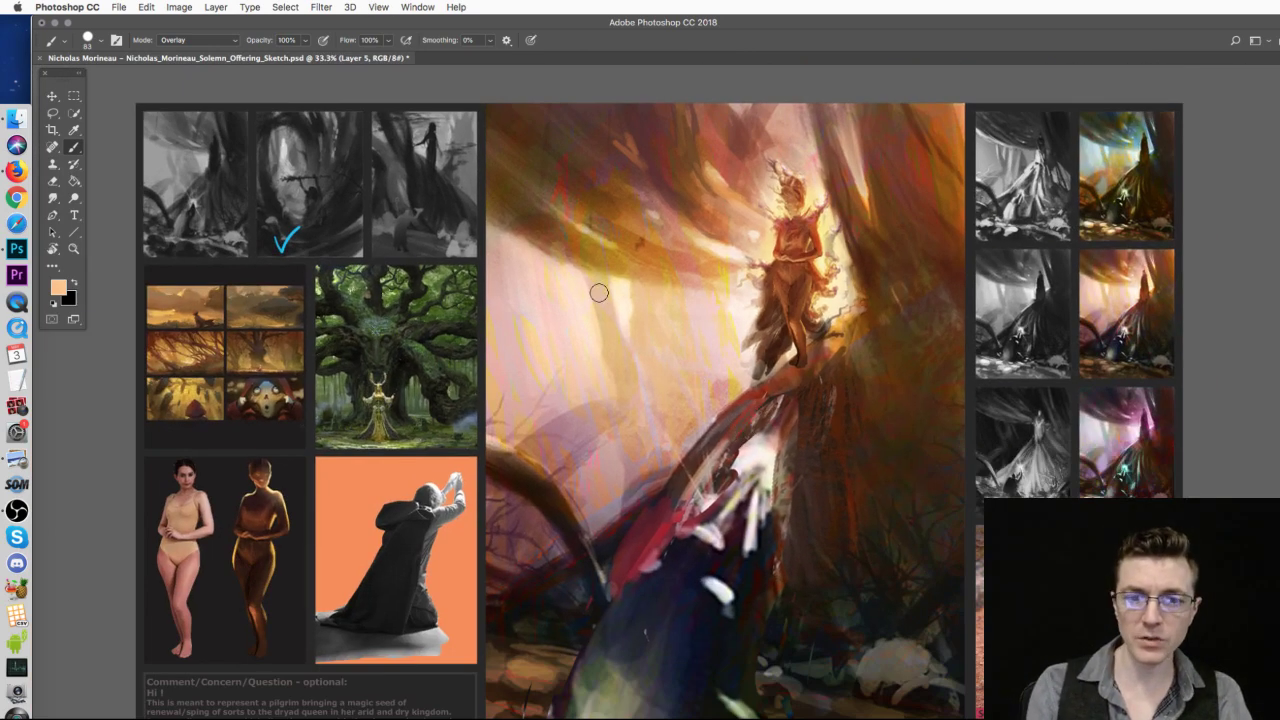
right_click(661, 314)
drag(746, 342, 727, 348)
key(Return)
alt+click(611, 349)
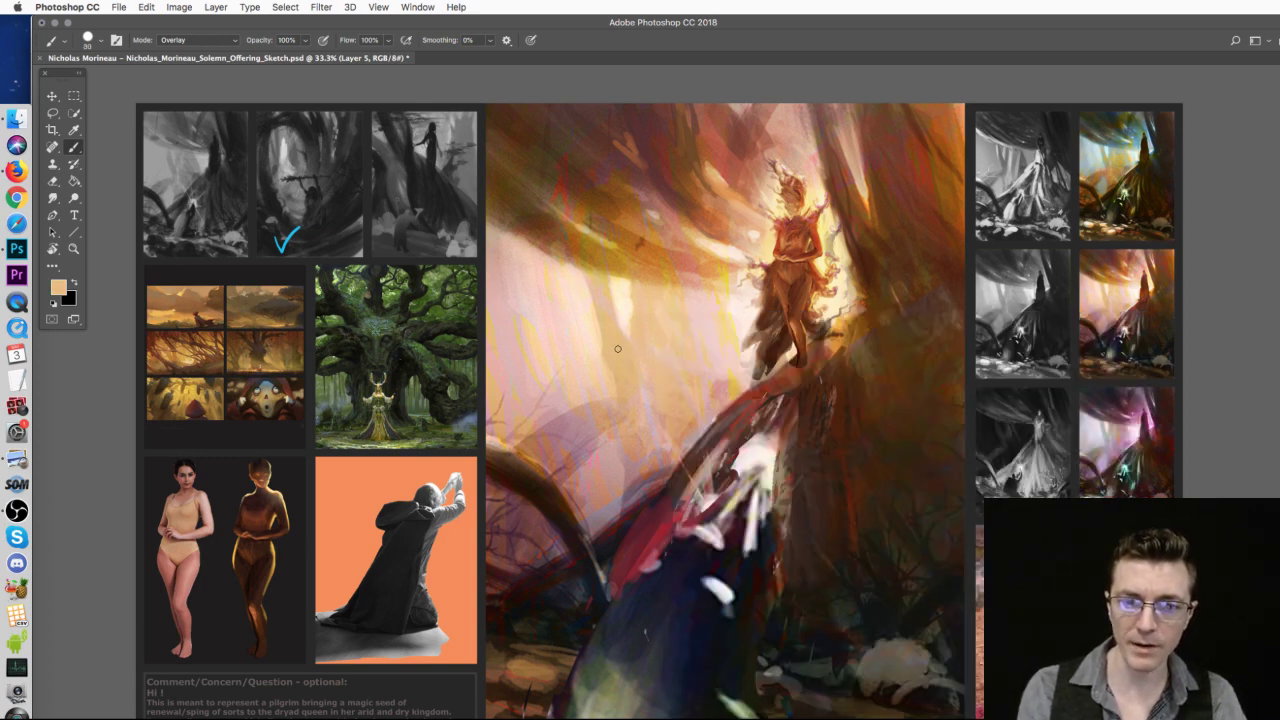
alt+click(624, 309)
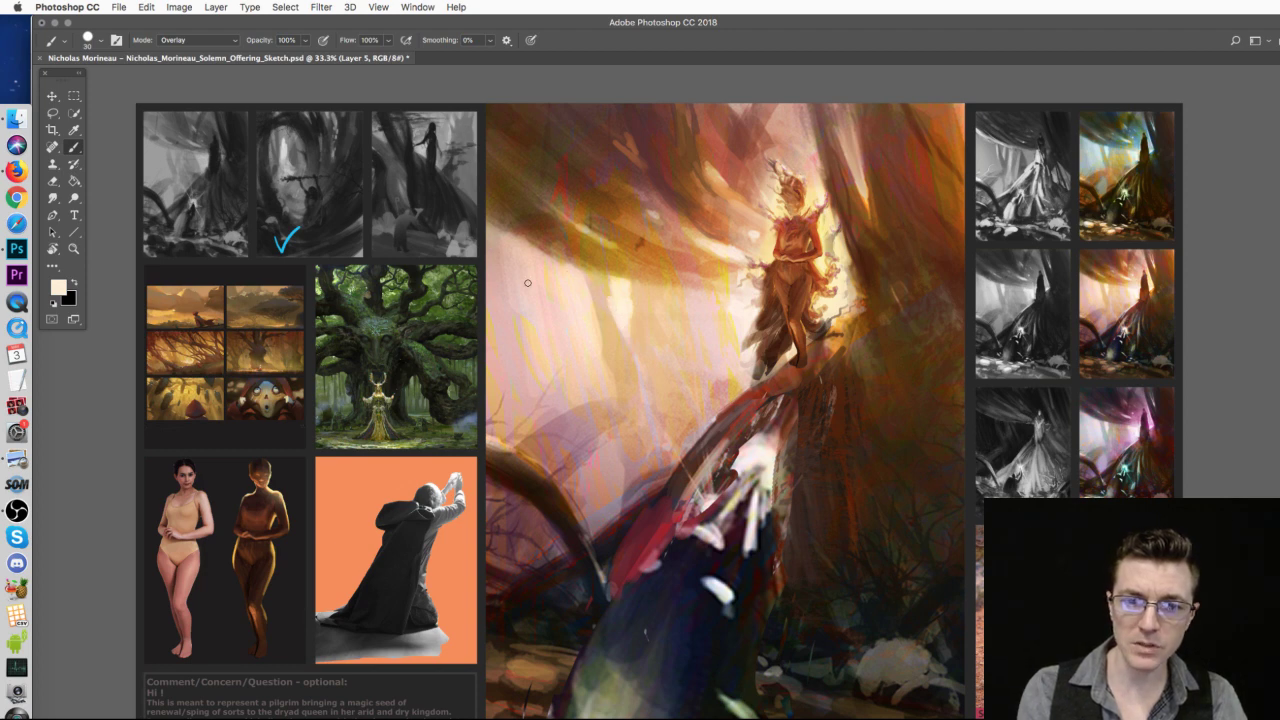
mouse_move(519, 277)
mouse_down()
mouse_move(553, 310)
mouse_move(553, 272)
mouse_move(584, 359)
mouse_up()
mouse_move(602, 403)
mouse_down()
mouse_move(640, 495)
mouse_move(650, 450)
mouse_move(672, 437)
mouse_up()
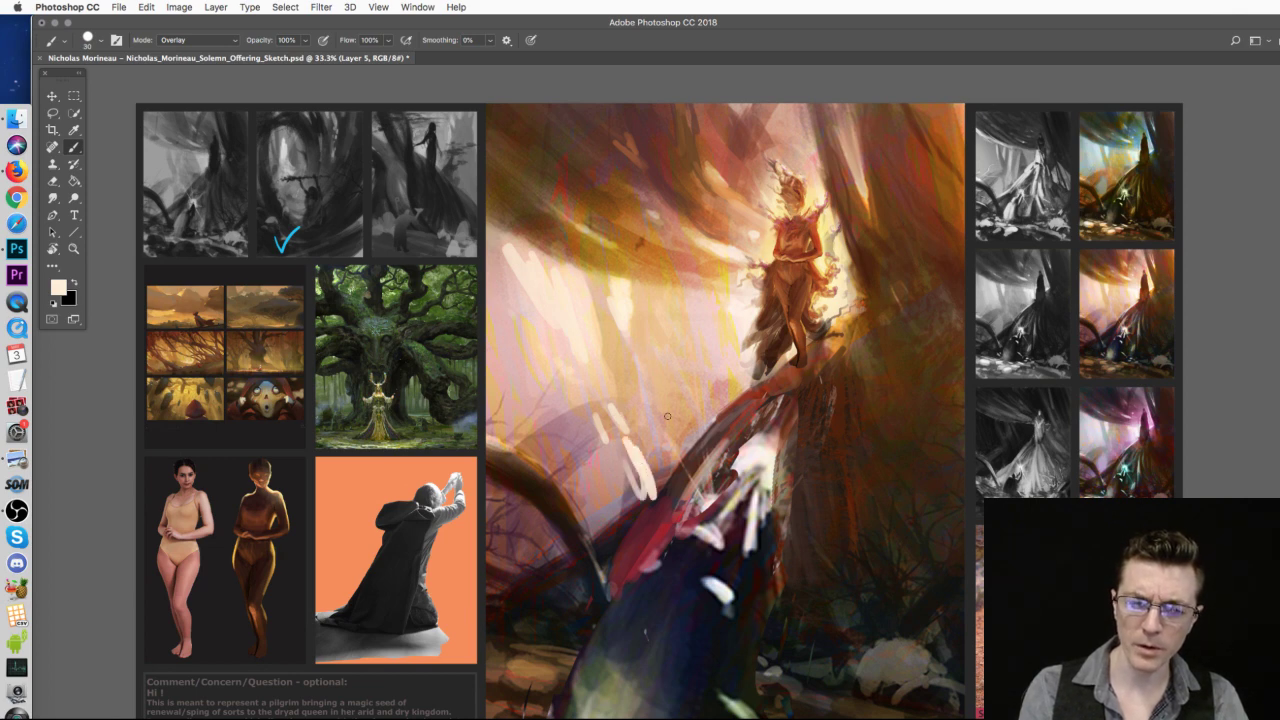
mouse_move(670, 357)
mouse_down()
mouse_move(634, 322)
mouse_move(685, 422)
mouse_move(663, 379)
mouse_move(651, 382)
mouse_move(666, 402)
mouse_move(685, 326)
mouse_move(673, 288)
mouse_move(713, 402)
mouse_up()
drag(521, 341, 573, 491)
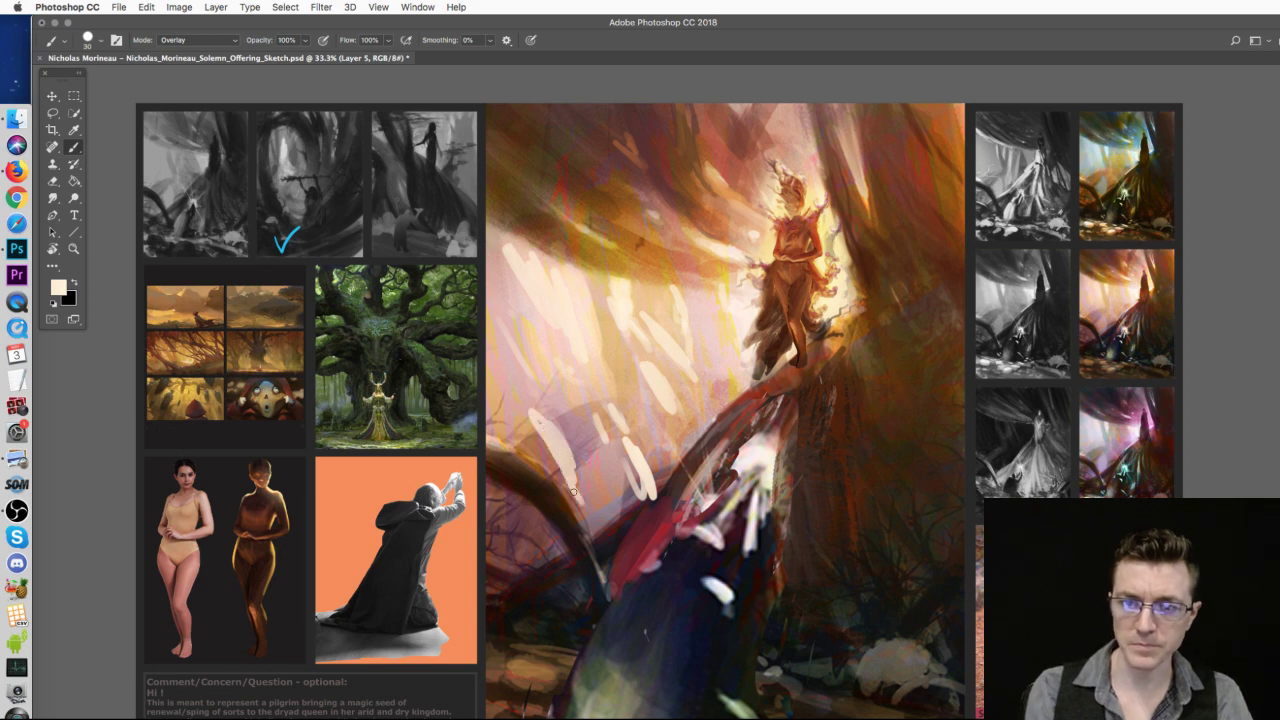
- Brighten the branch behind the figure's legs with sampled pale yellow and her crown with a 19 px Overlay brush
alt+click(822, 259)
mouse_move(835, 318)
mouse_down()
mouse_move(842, 330)
mouse_move(825, 348)
mouse_move(842, 340)
mouse_move(845, 355)
mouse_up()
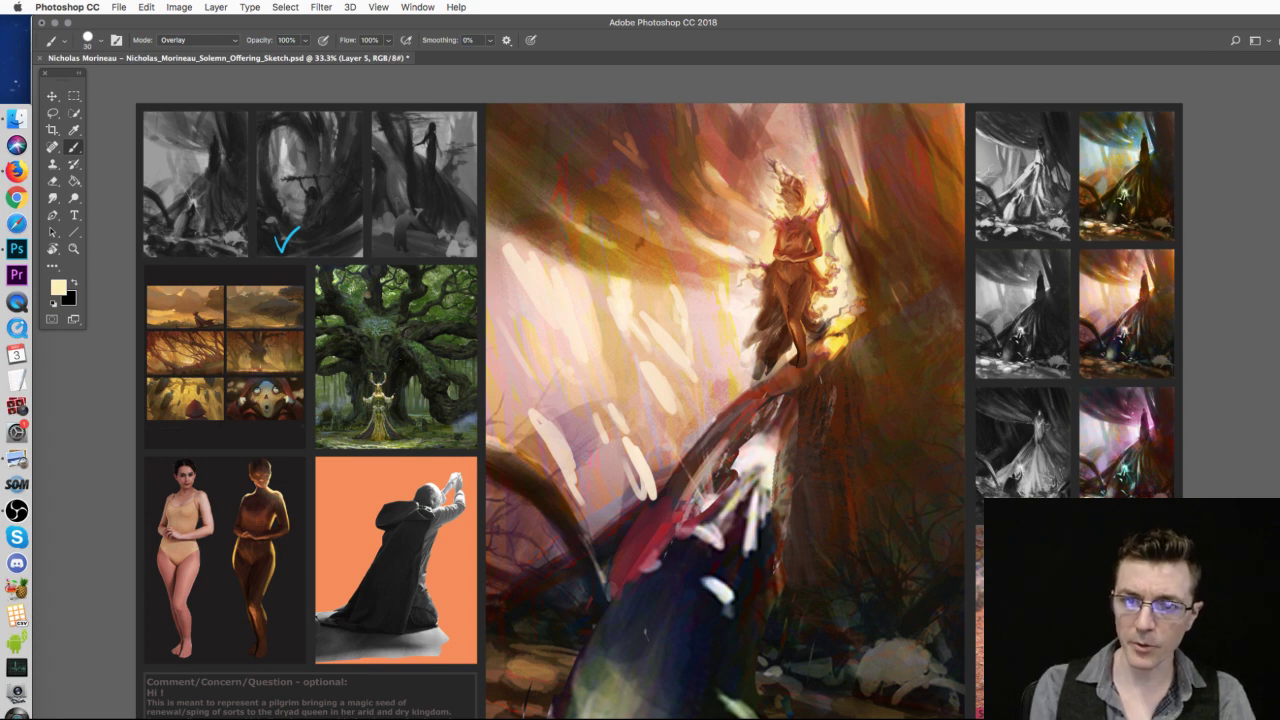
right_click(884, 265)
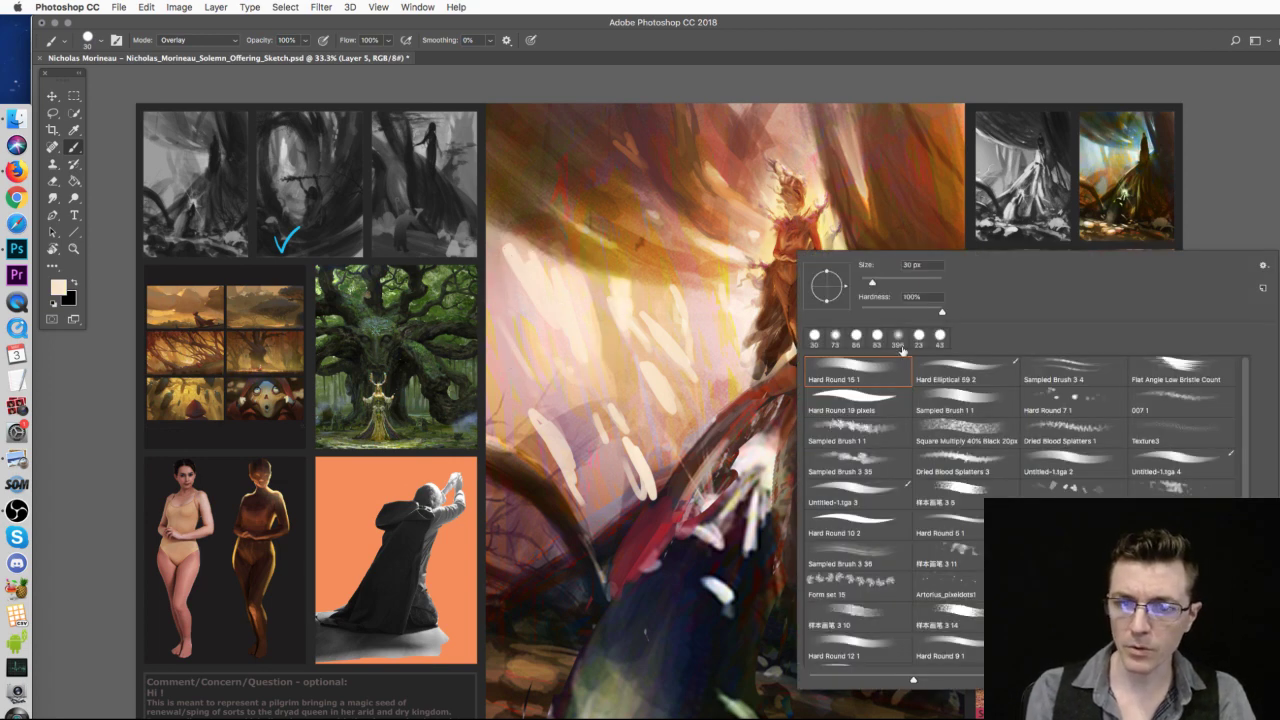
click(898, 402)
key(Return)
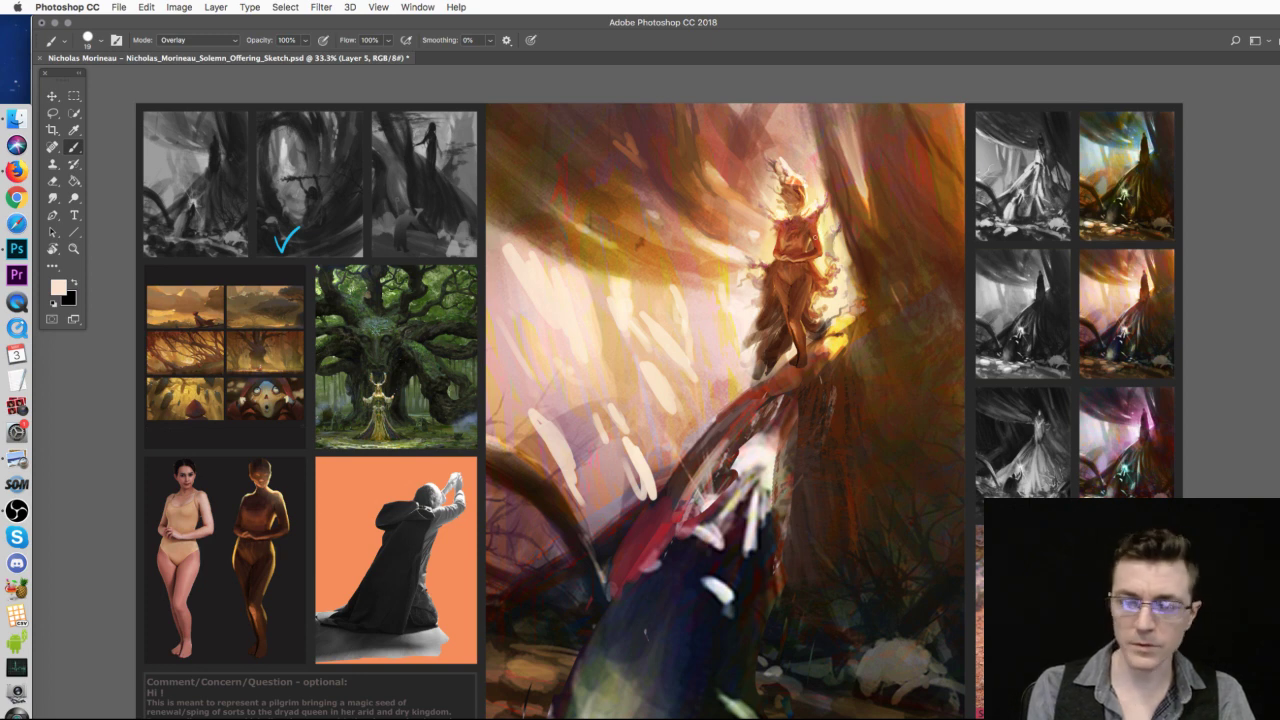
- Paint sampled orange rim-light strokes on the root and trunk below the figure with the brush in Linear Dodge (Add) mode
click(224, 42)
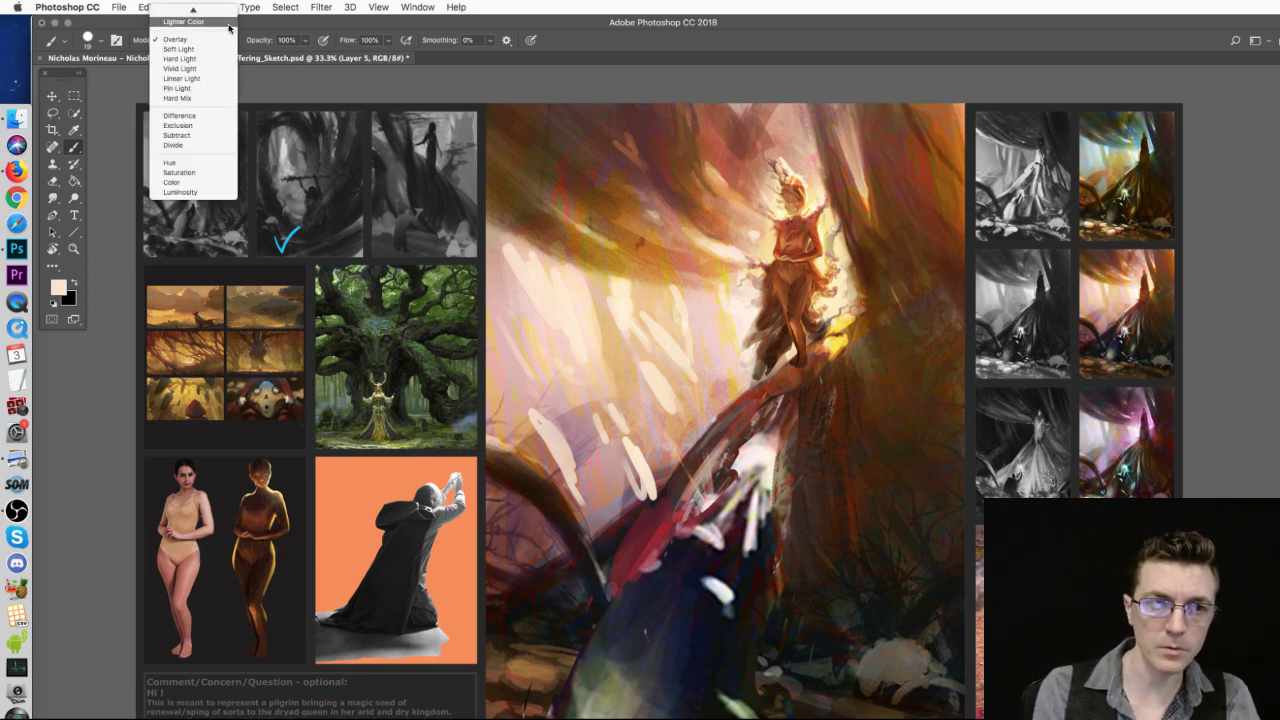
click(195, 144)
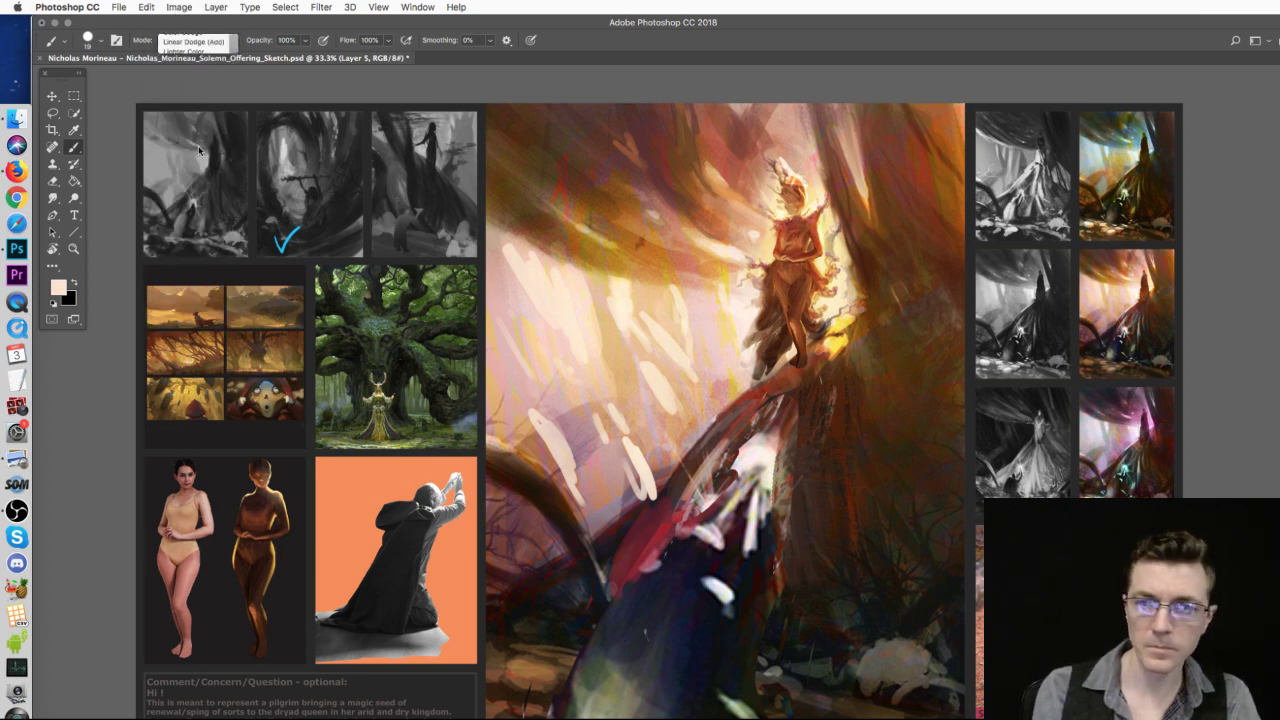
alt+click(1278, 330)
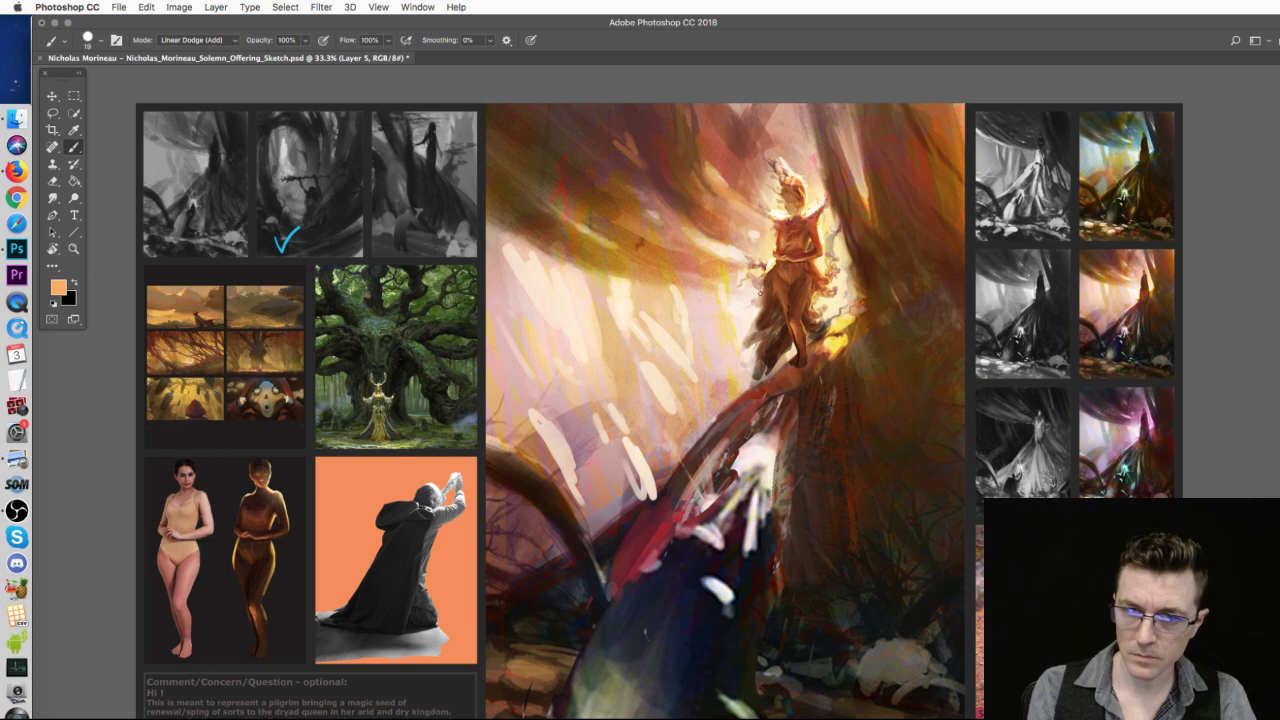
mouse_move(830, 332)
mouse_down()
mouse_move(848, 318)
mouse_move(830, 350)
mouse_move(762, 388)
mouse_move(692, 456)
mouse_move(740, 424)
mouse_up()
mouse_move(830, 350)
mouse_down()
mouse_move(812, 425)
mouse_move(852, 356)
mouse_move(846, 388)
mouse_move(932, 388)
mouse_up()
- Intensify the orange glow on the trunk edge and root beneath the figure with a 59 px Linear Dodge (Add) brush
right_click(848, 356)
click(920, 467)
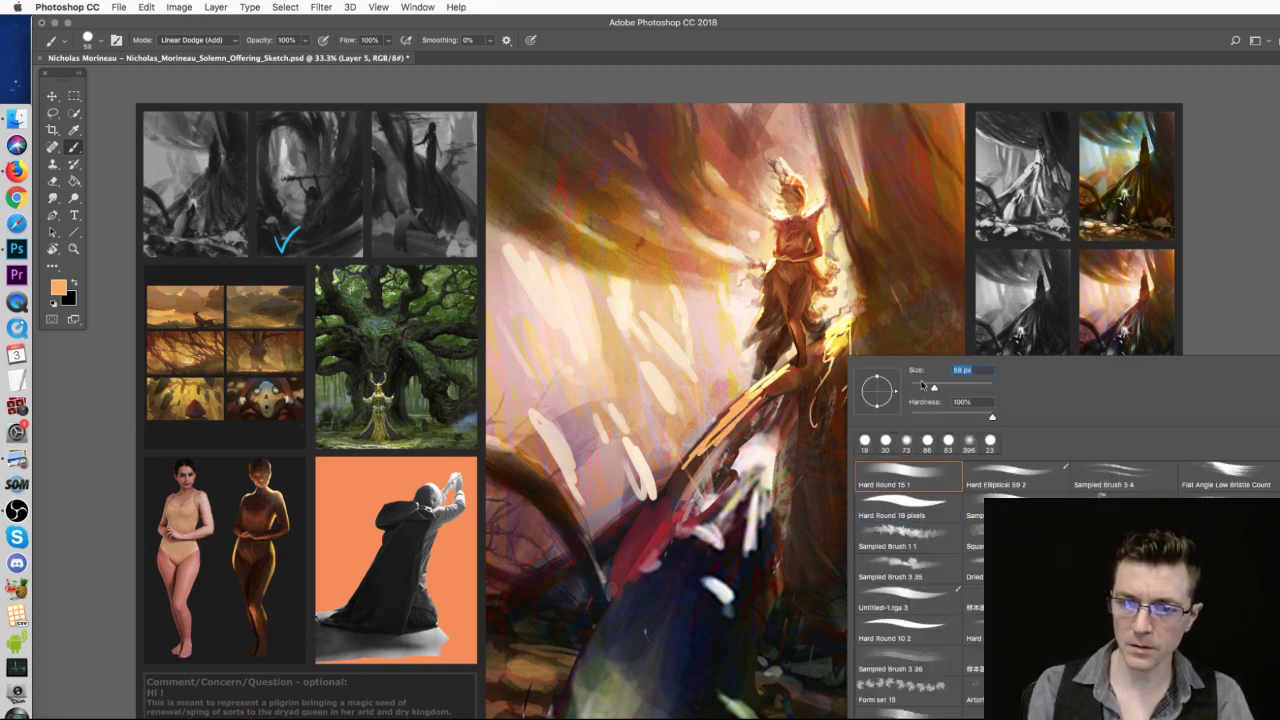
click(832, 402)
drag(840, 372, 841, 308)
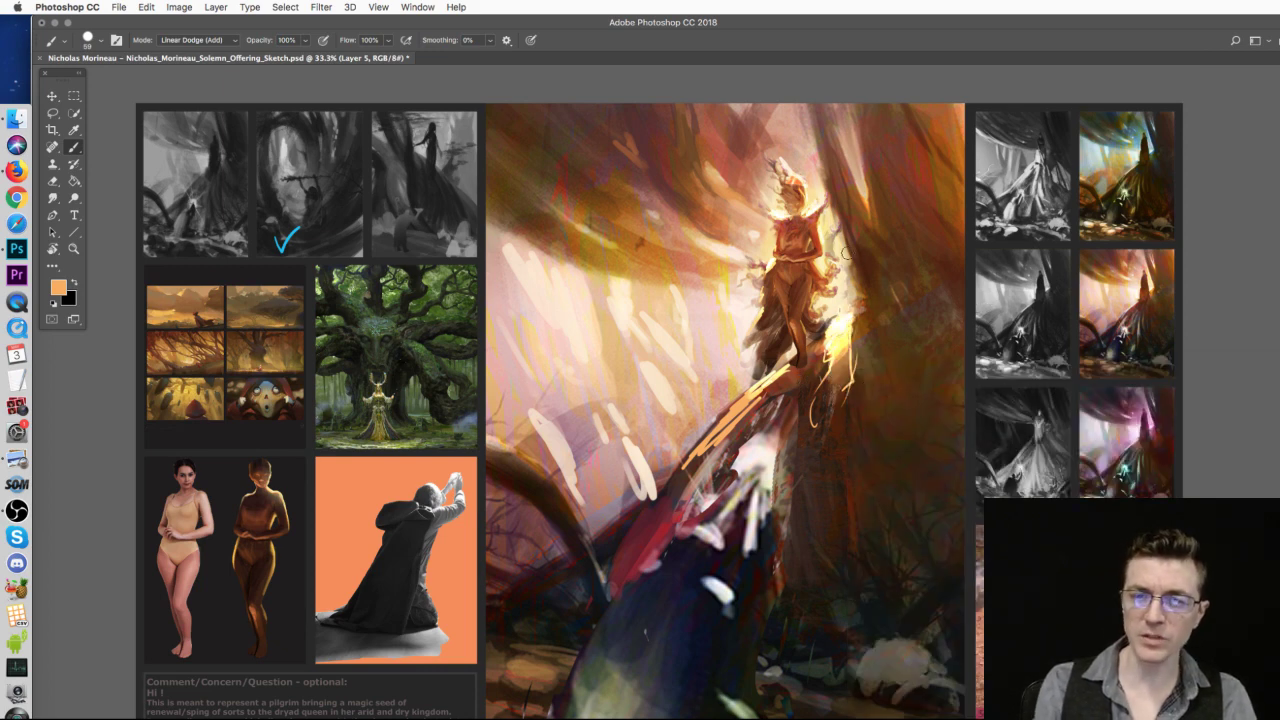
mouse_move(755, 386)
mouse_down()
mouse_move(764, 377)
mouse_move(708, 432)
mouse_move(672, 498)
mouse_up()
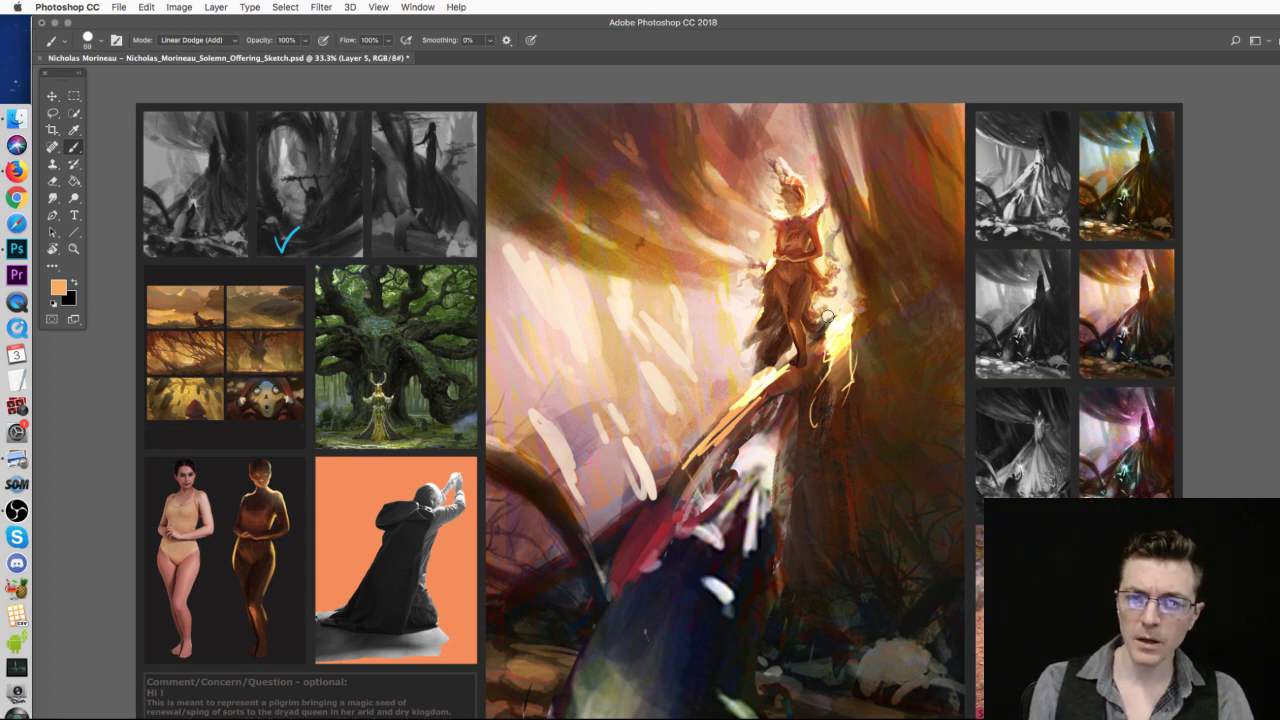
- Paint an orange highlight on the branch beside the figure's head with a 23 px Linear Dodge (Add) brush
right_click(888, 190)
drag(922, 209, 910, 209)
key(Return)
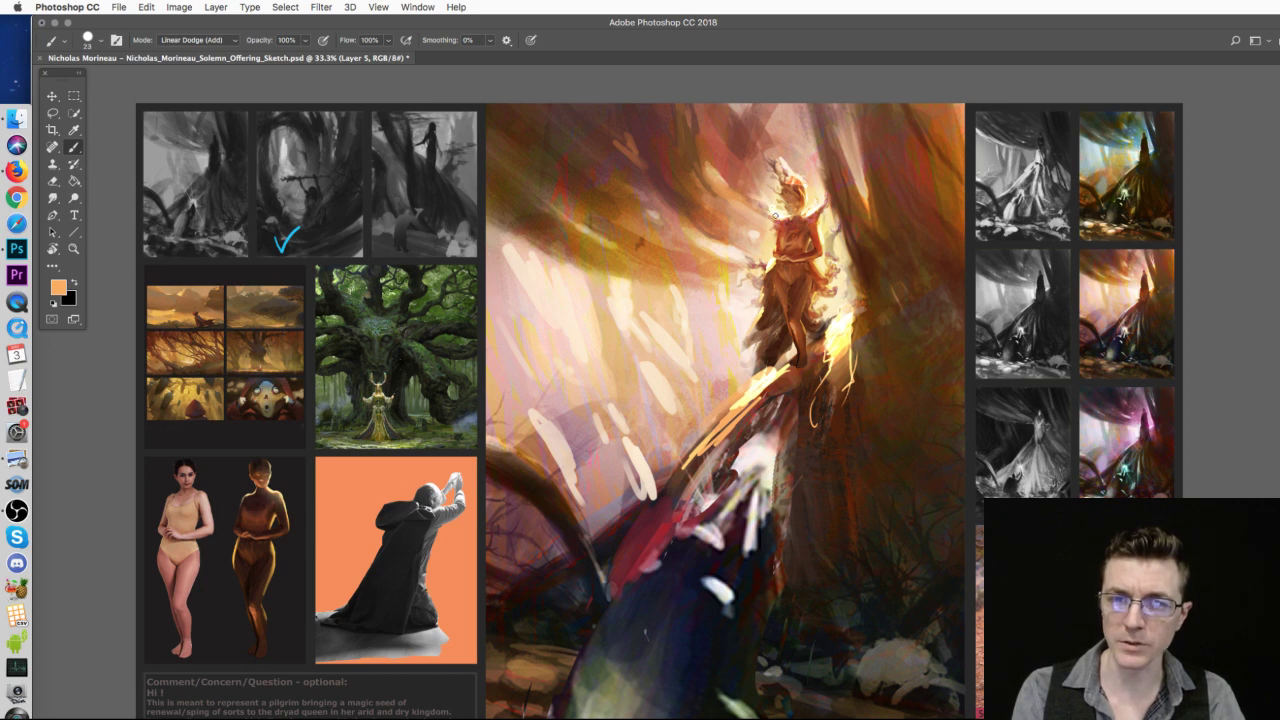
drag(750, 207, 768, 215)
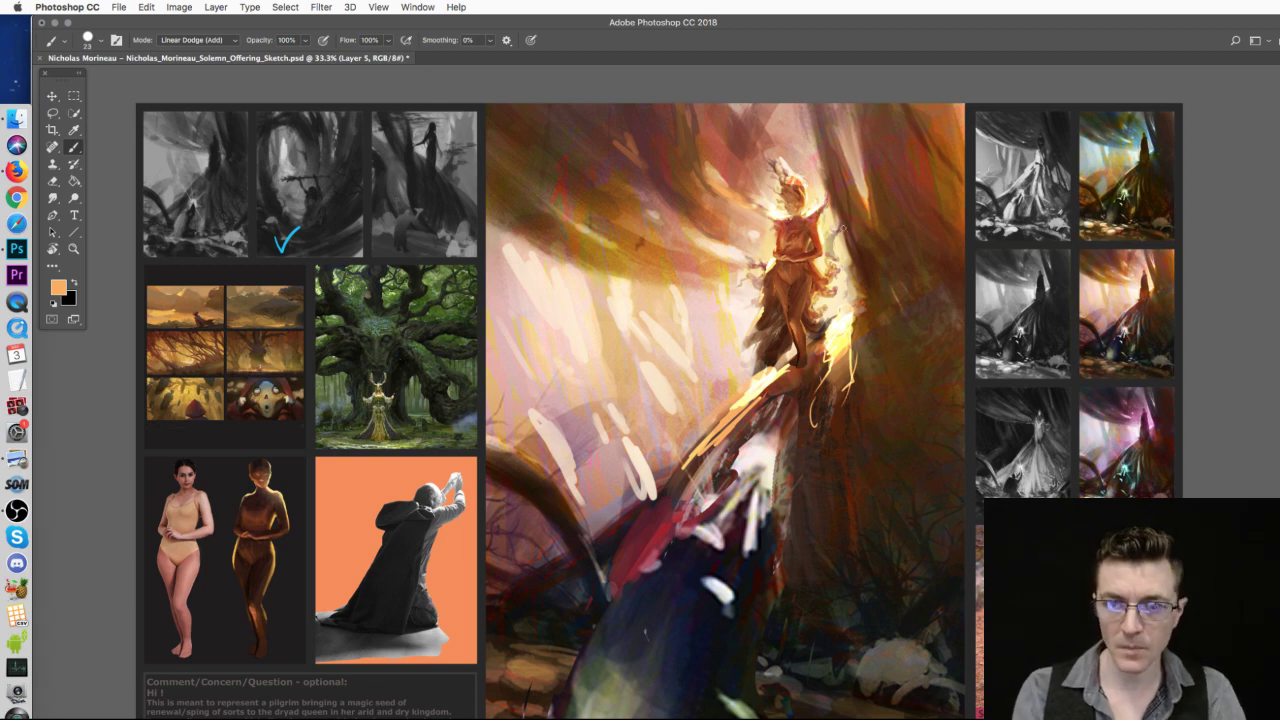
- Set the brush mode to Normal and paint a curved white rim highlight on the branch leading to the figure's head
click(193, 38)
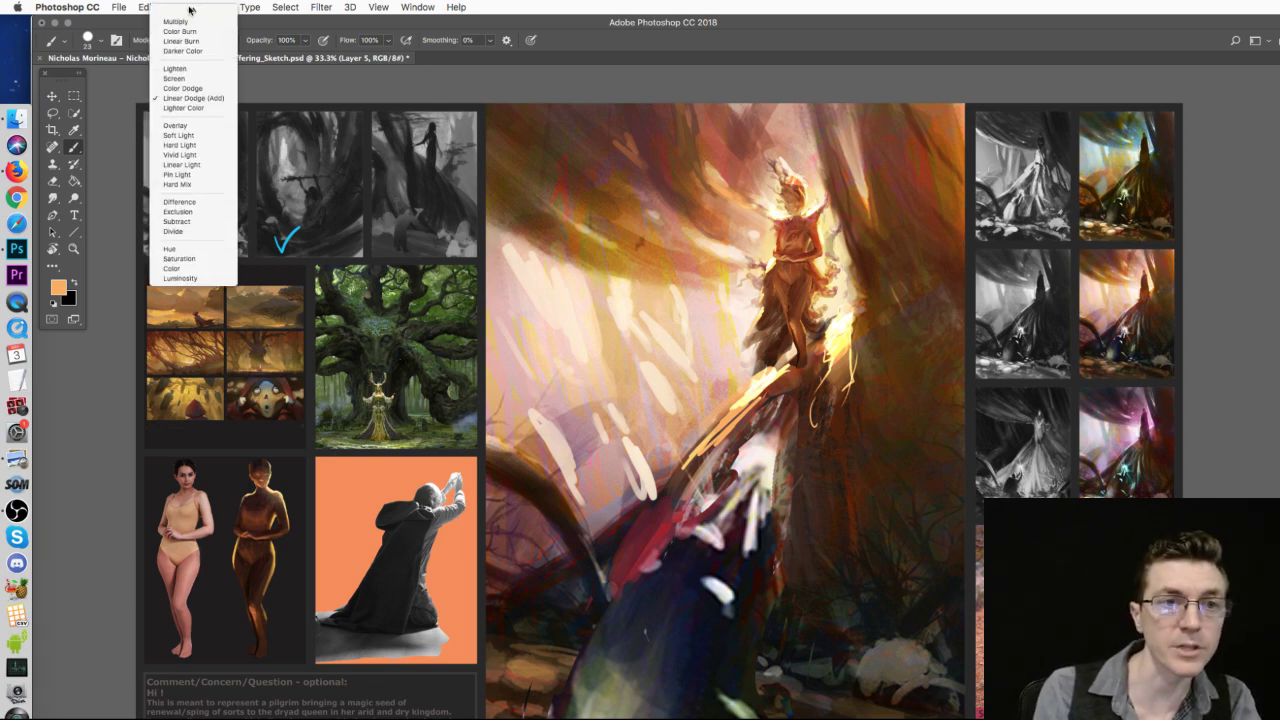
click(189, 15)
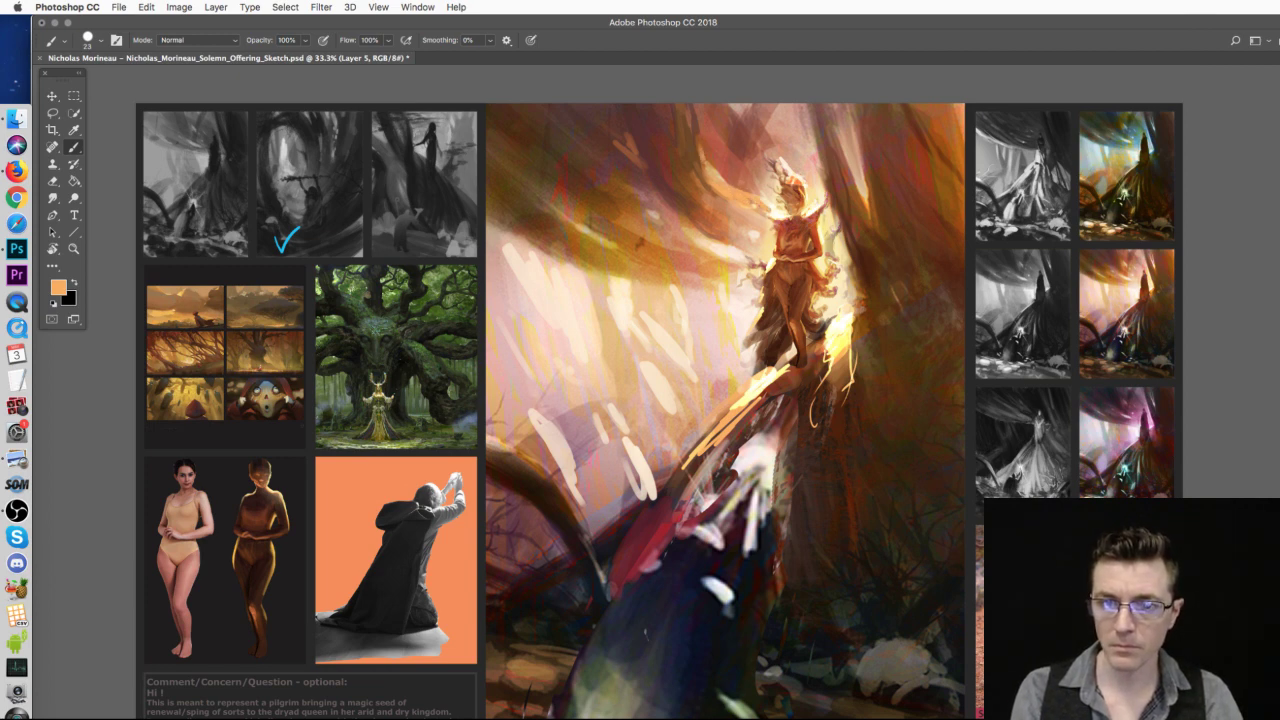
alt+click(776, 205)
drag(707, 180, 768, 210)
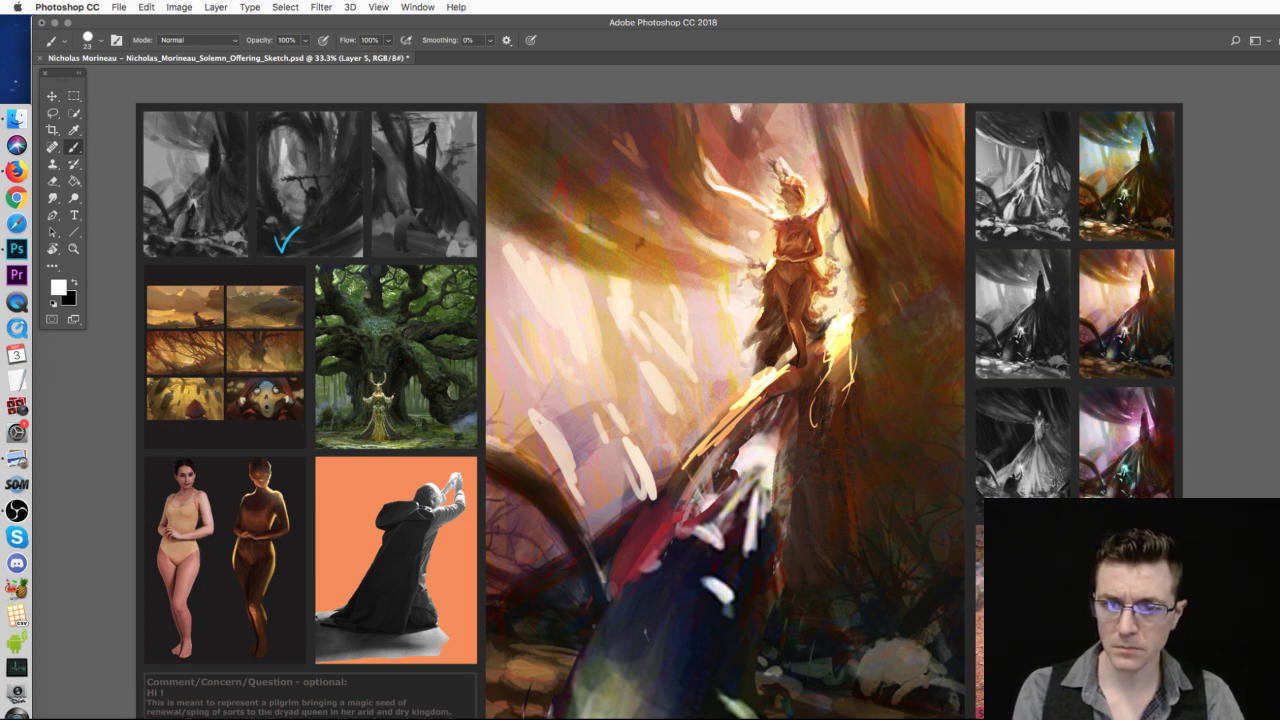
- Add short hatched texture strokes on the large overhanging branch in a tan sampled from the painting
alt+click(620, 147)
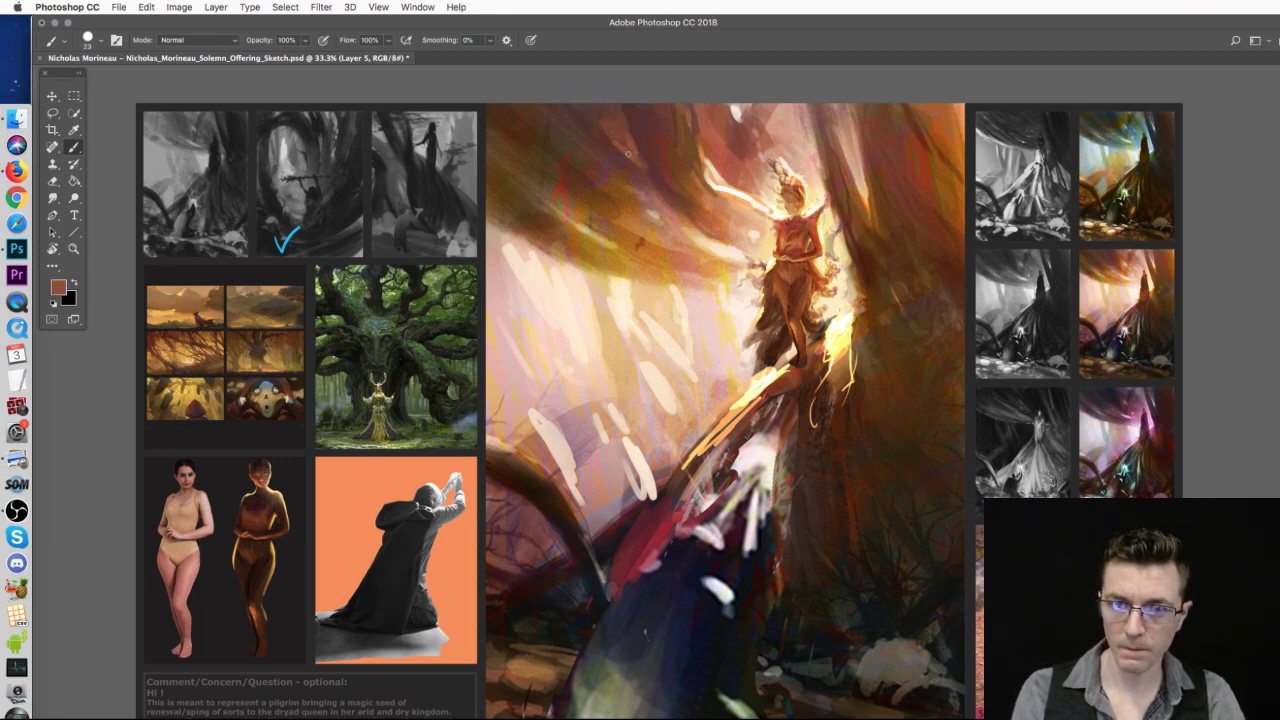
alt+click(690, 143)
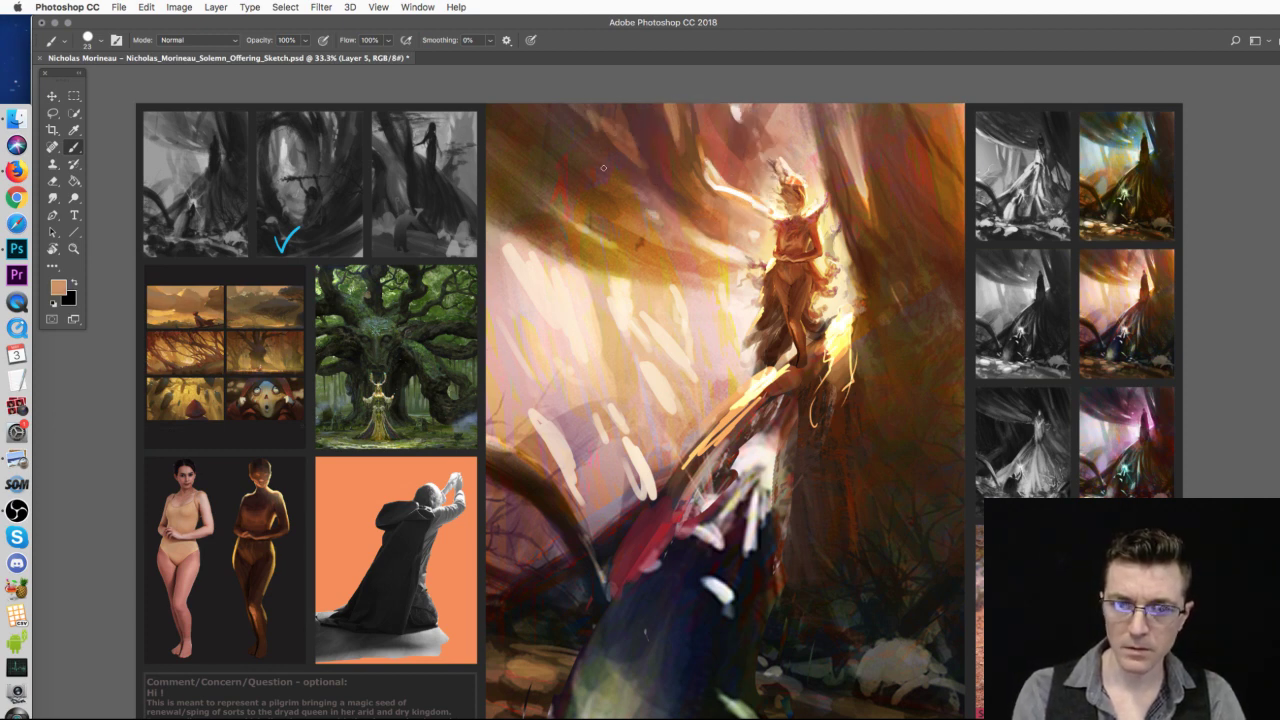
mouse_move(534, 172)
mouse_down()
mouse_move(572, 190)
mouse_move(533, 168)
mouse_move(497, 172)
mouse_move(527, 191)
mouse_move(536, 173)
mouse_move(565, 211)
mouse_move(571, 184)
mouse_move(621, 235)
mouse_up()
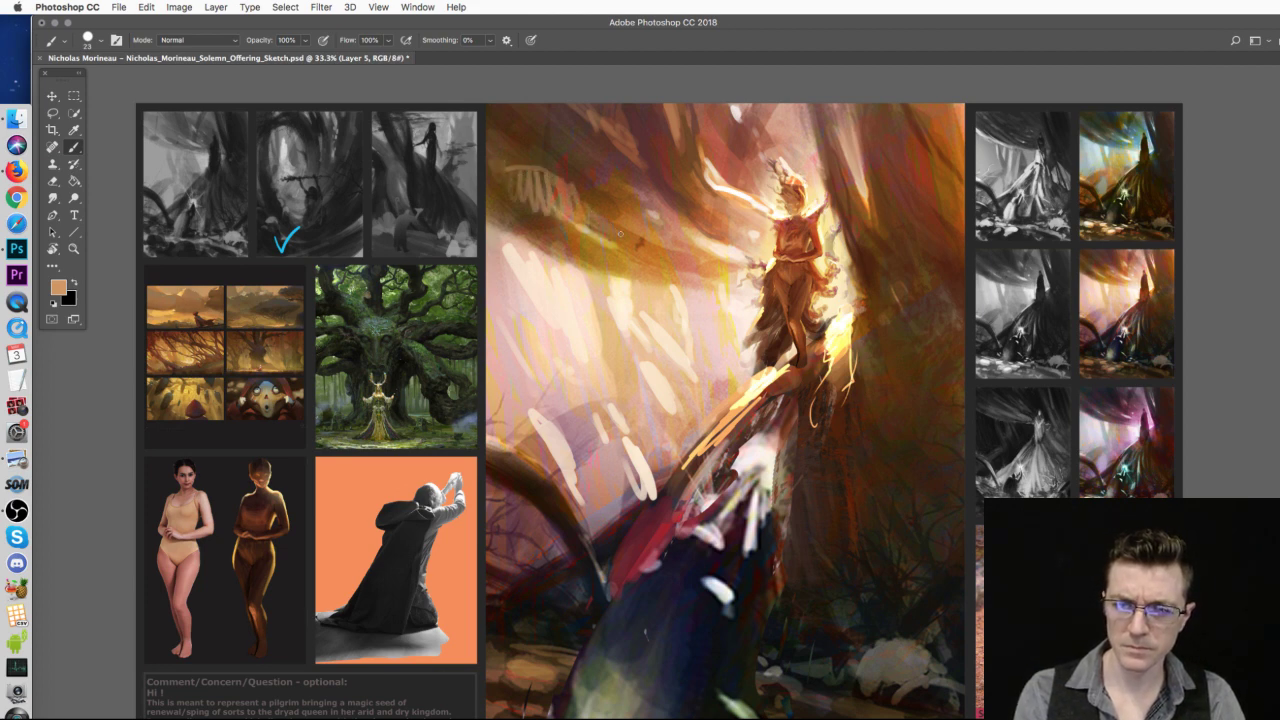
drag(949, 176, 957, 186)
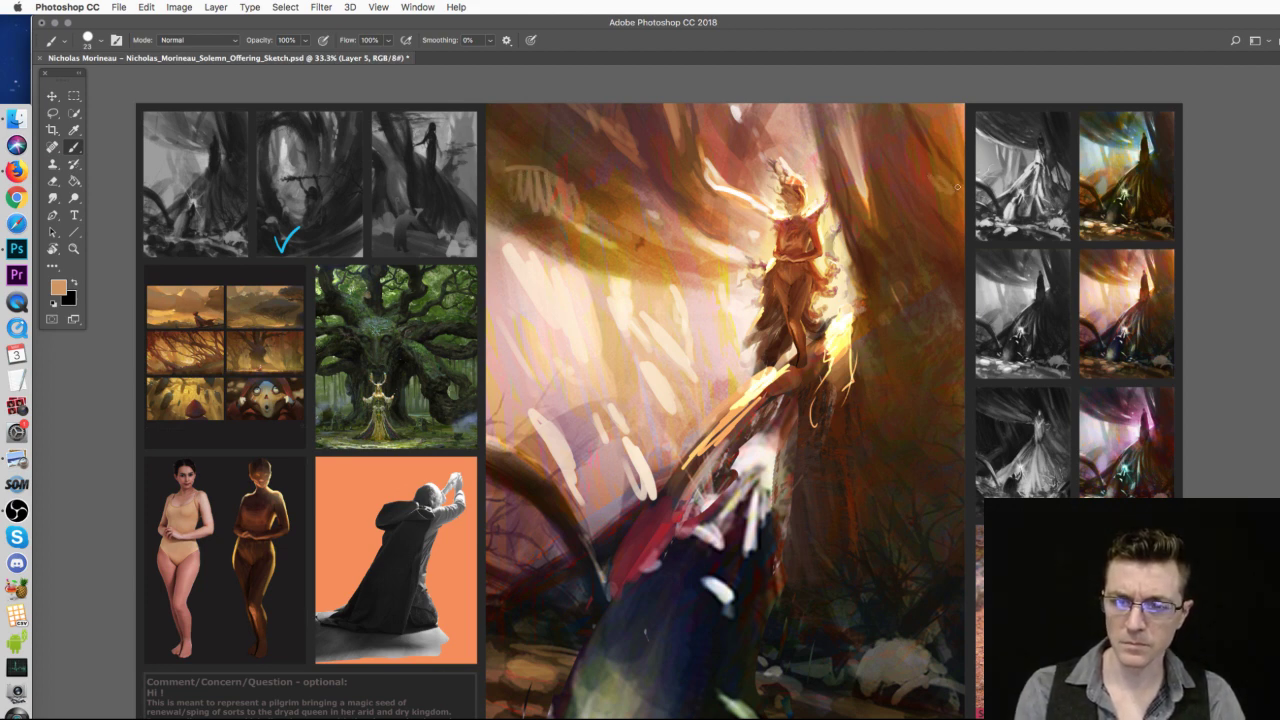
- Fill the background gap between the cream light strokes with a sampled light tan using a 169 px brush
right_click(676, 329)
click(806, 343)
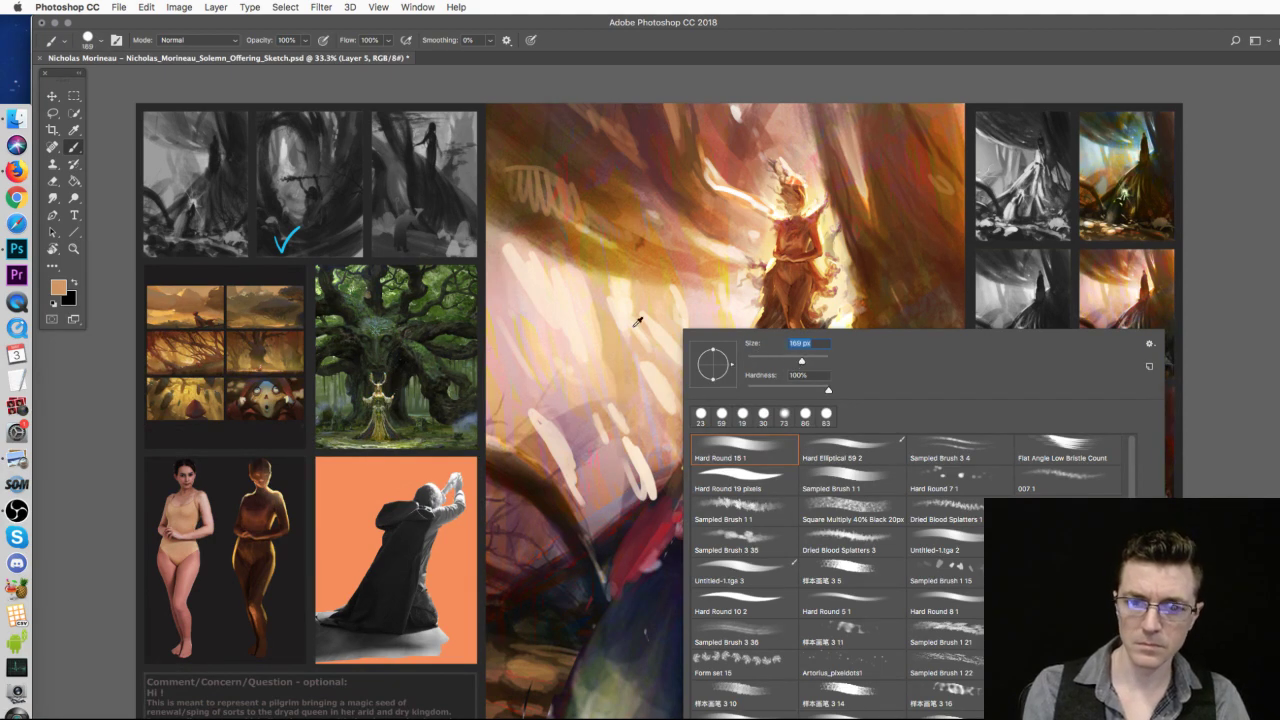
text(169)
key(Return)
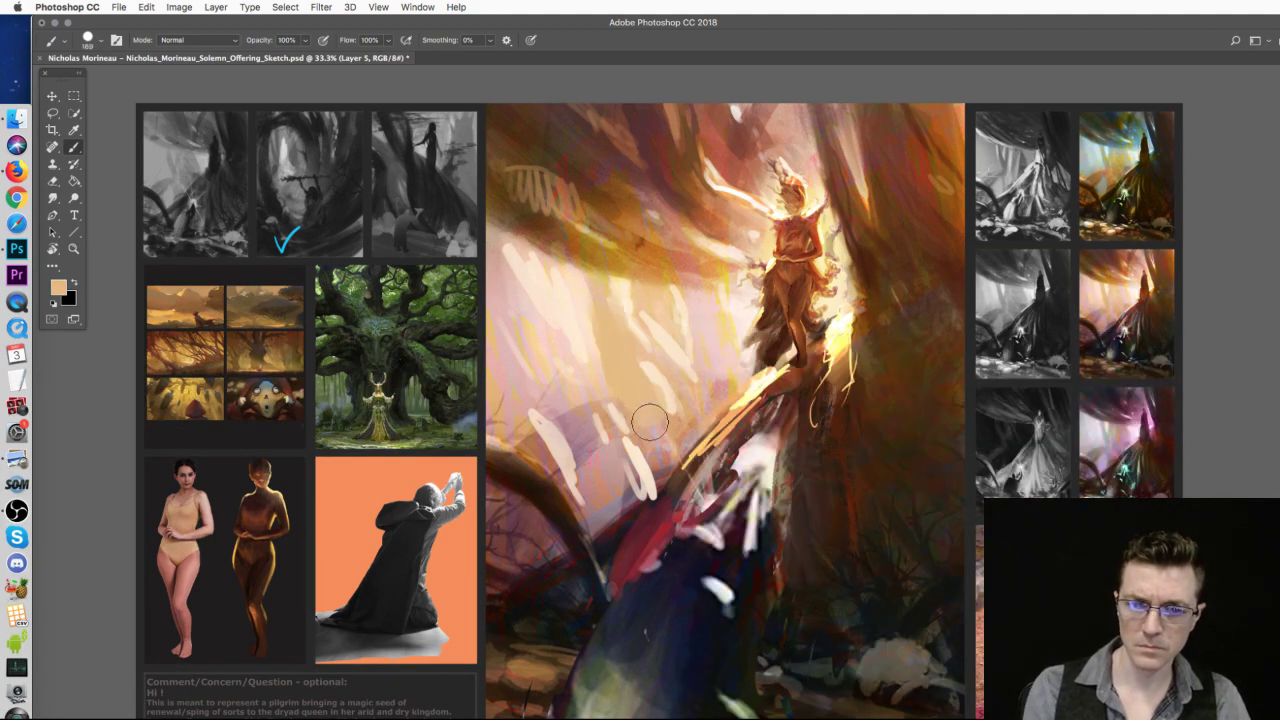
- Paint the distant arched root in the pale background with an 84 px brush in a sampled mauve
right_click(654, 394)
click(762, 404)
alt+click(580, 416)
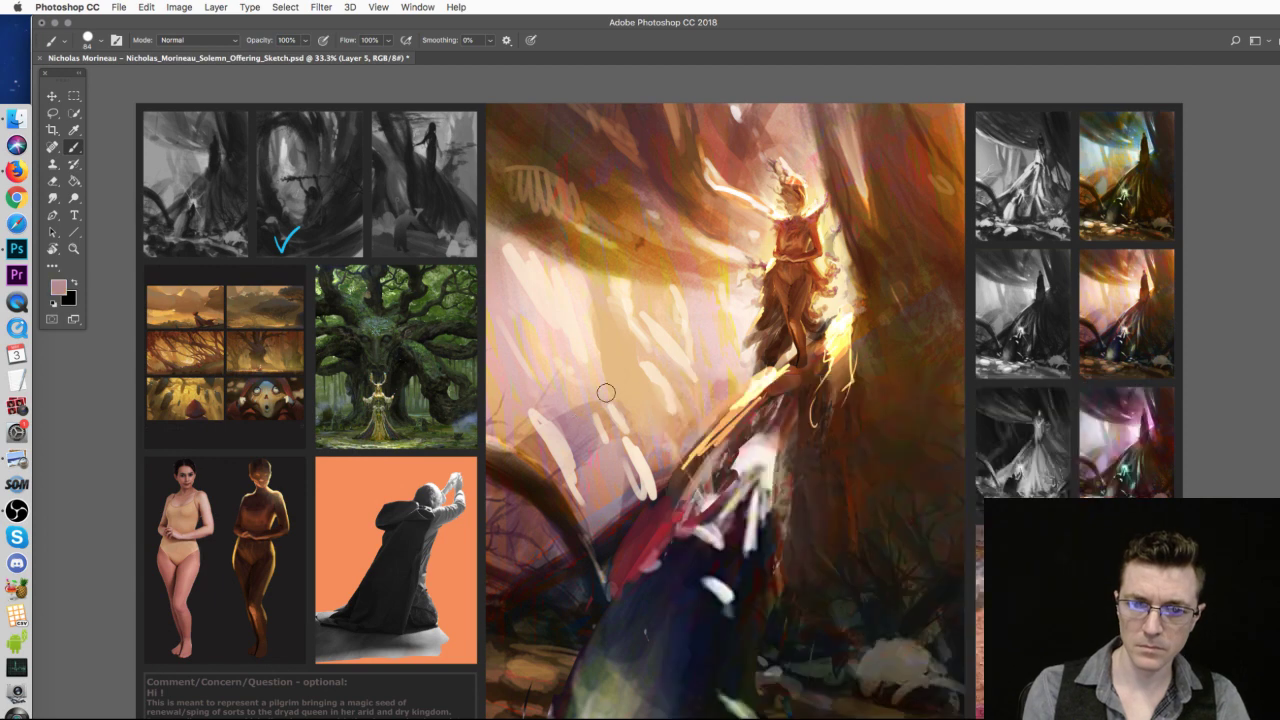
mouse_move(630, 408)
mouse_down()
mouse_move(672, 420)
mouse_move(660, 429)
mouse_move(693, 430)
mouse_up()
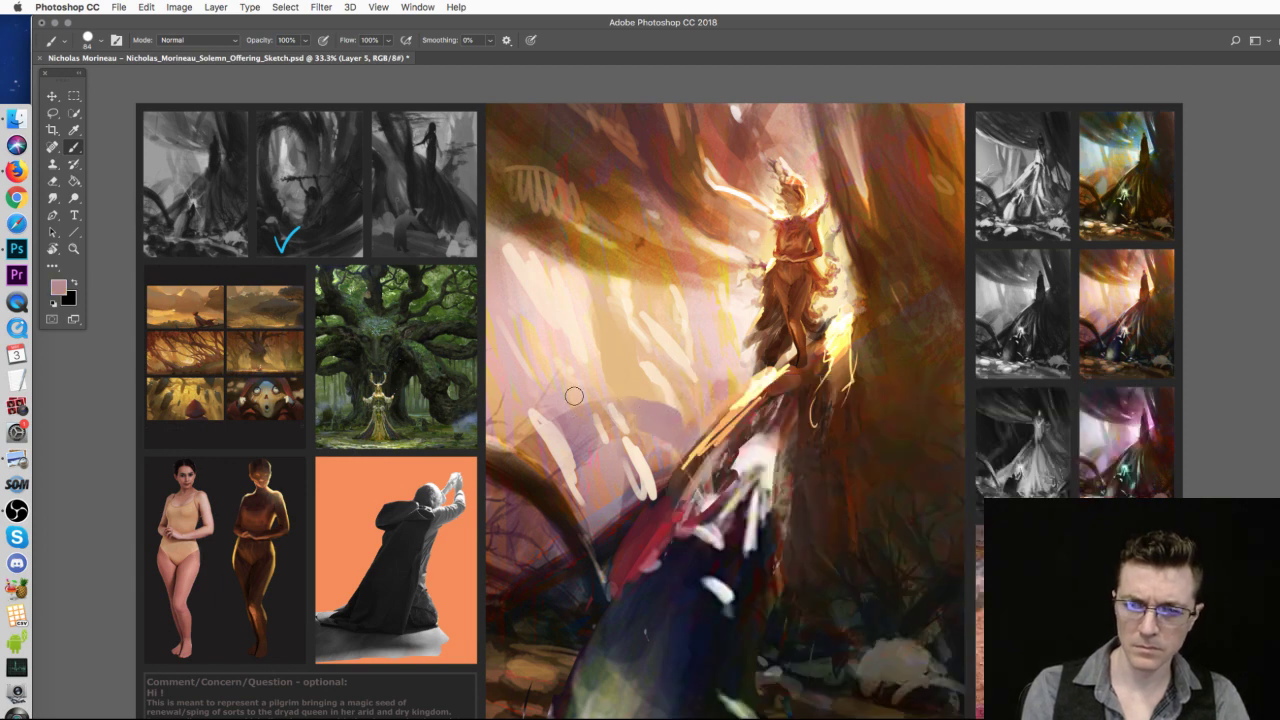
- Extend the background strokes and outline the distant arched root with sampled cream light
mouse_move(508, 292)
mouse_down()
mouse_move(602, 407)
mouse_move(552, 355)
mouse_move(515, 352)
mouse_move(636, 384)
mouse_move(622, 363)
mouse_move(661, 416)
mouse_up()
drag(590, 308, 620, 366)
mouse_move(587, 430)
mouse_down()
mouse_move(615, 412)
mouse_move(661, 428)
mouse_move(668, 410)
mouse_move(706, 432)
mouse_up()
alt+click(674, 388)
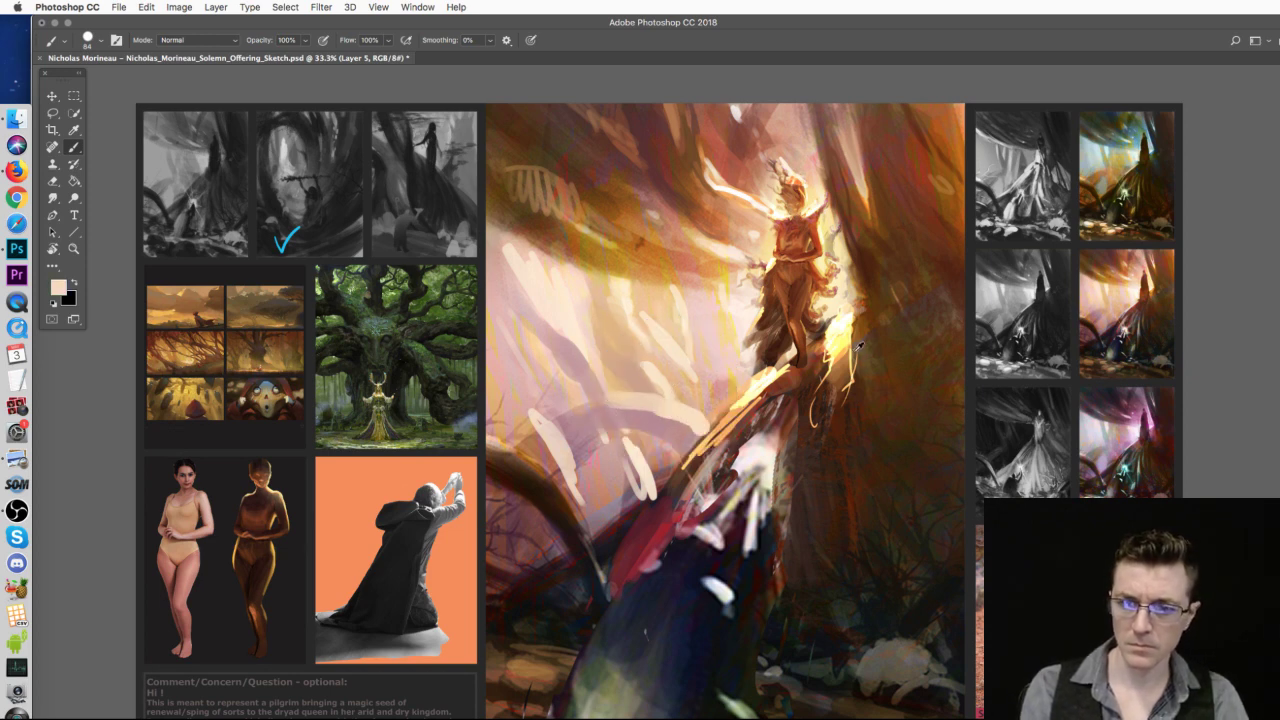
- Paint sampled brown and muted mauve patches over the lower trunk and the ground beside it with the 84 px brush
alt+click(955, 311)
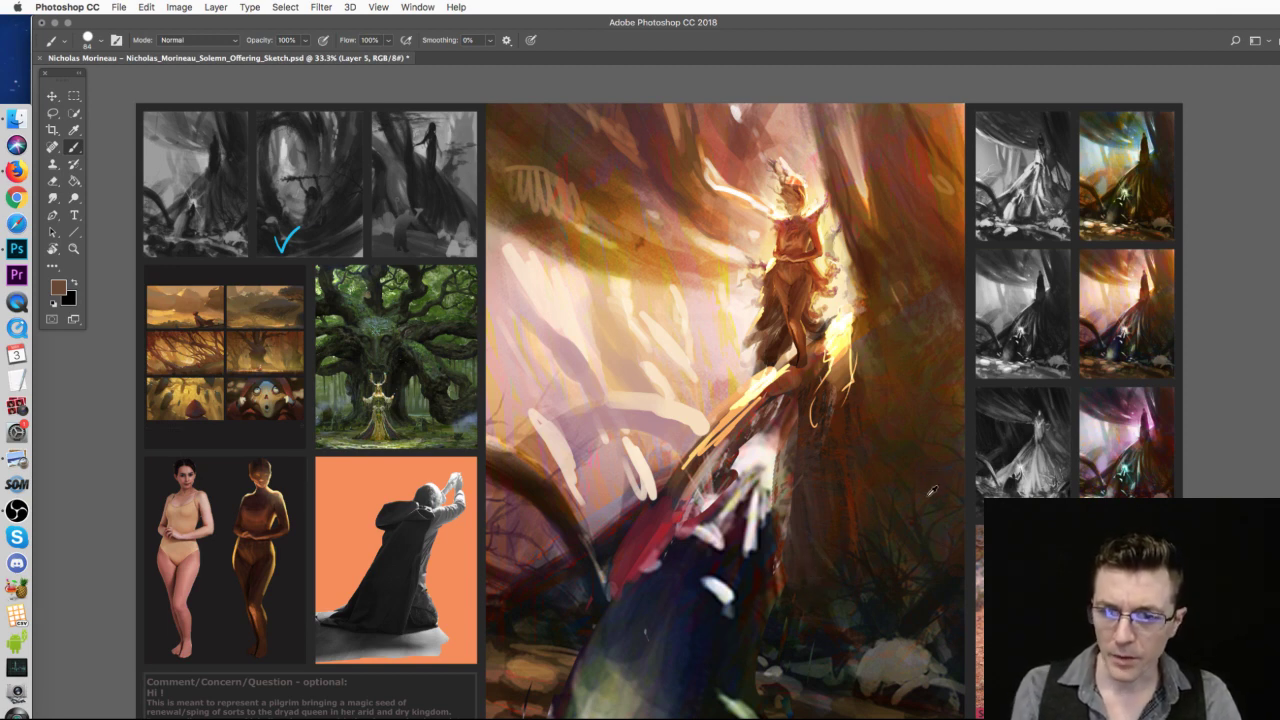
alt+click(916, 318)
mouse_move(889, 554)
mouse_down()
mouse_move(933, 622)
mouse_move(912, 575)
mouse_move(935, 605)
mouse_up()
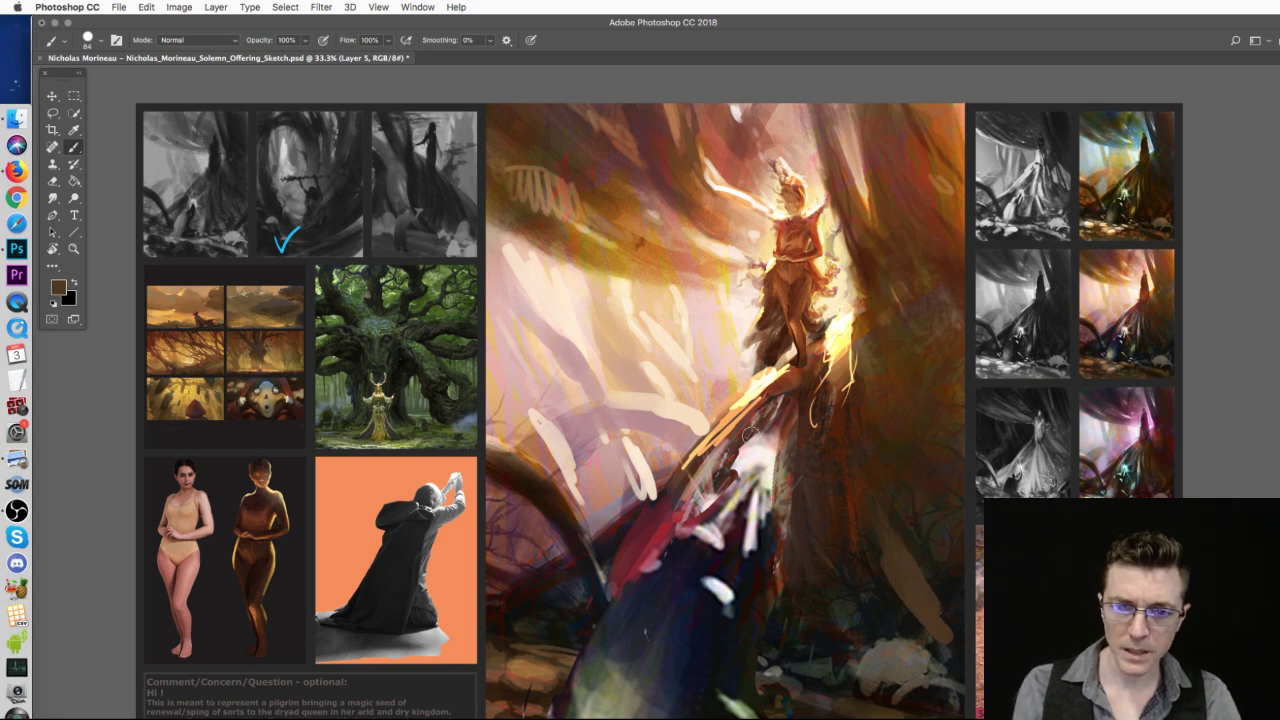
alt+click(522, 514)
drag(908, 568, 886, 546)
mouse_move(918, 488)
mouse_down()
mouse_move(951, 628)
mouse_move(940, 555)
mouse_up()
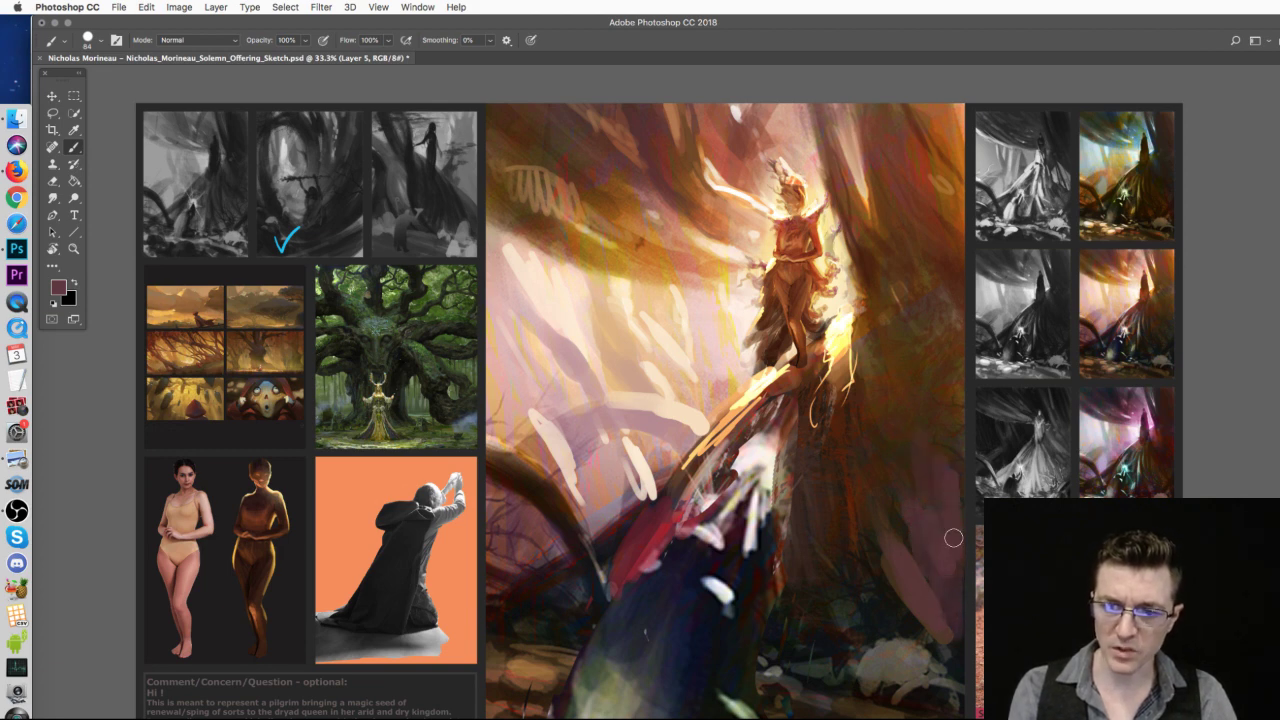
mouse_move(831, 663)
mouse_down()
mouse_move(924, 552)
mouse_move(945, 690)
mouse_up()
mouse_move(872, 658)
mouse_down()
mouse_move(845, 623)
mouse_move(829, 465)
mouse_move(886, 600)
mouse_up()
- Paint sampled brown bark strokes on the large trunk beside the figure with a 38 px brush
alt+click(920, 316)
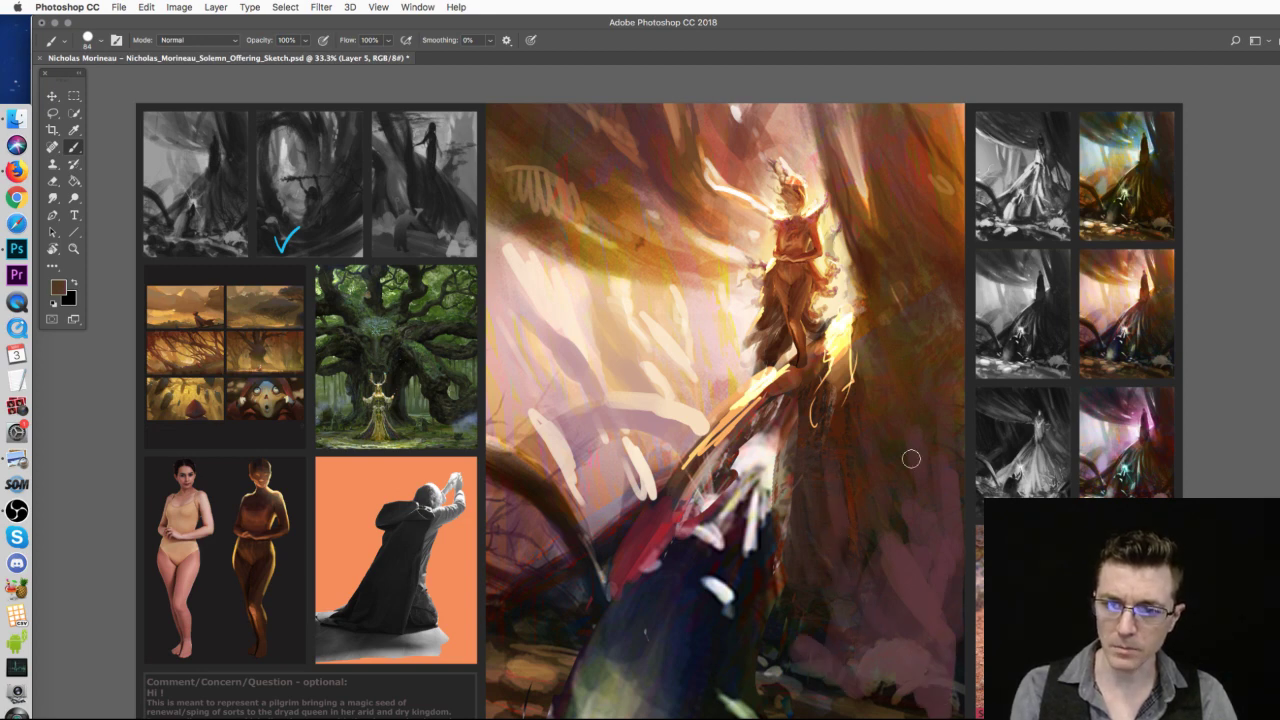
right_click(886, 455)
drag(970, 482, 962, 484)
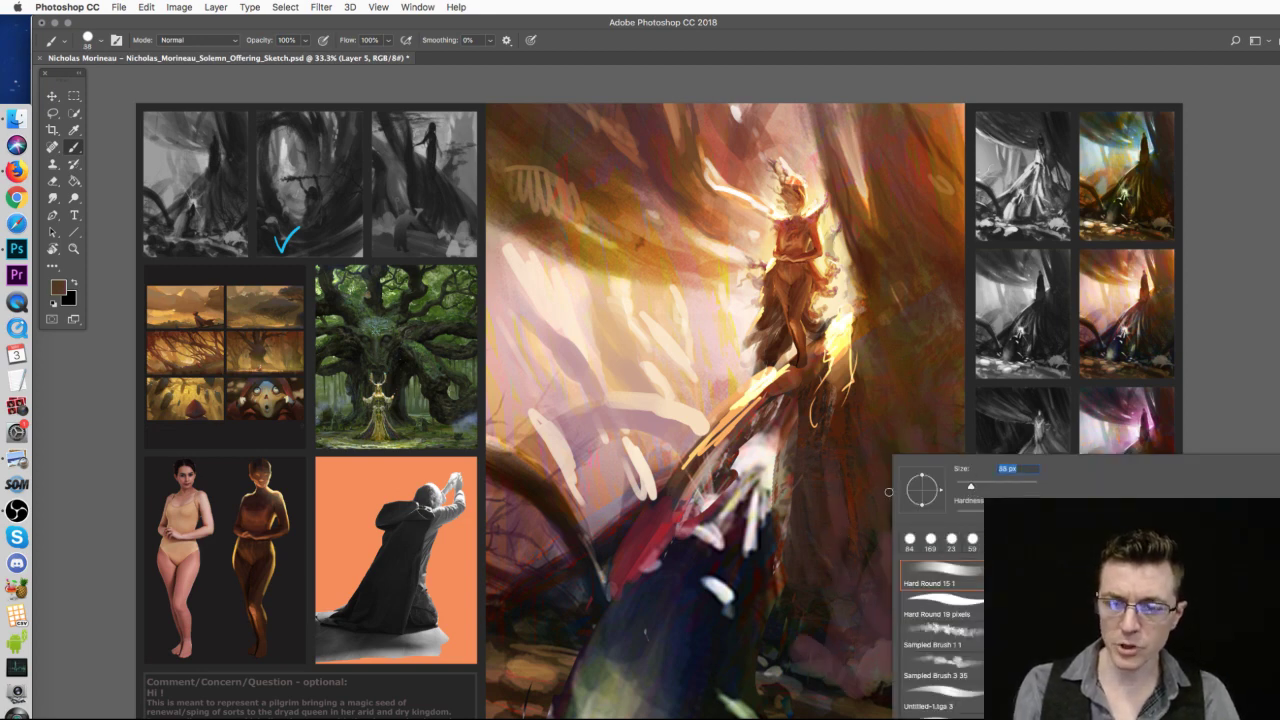
click(825, 473)
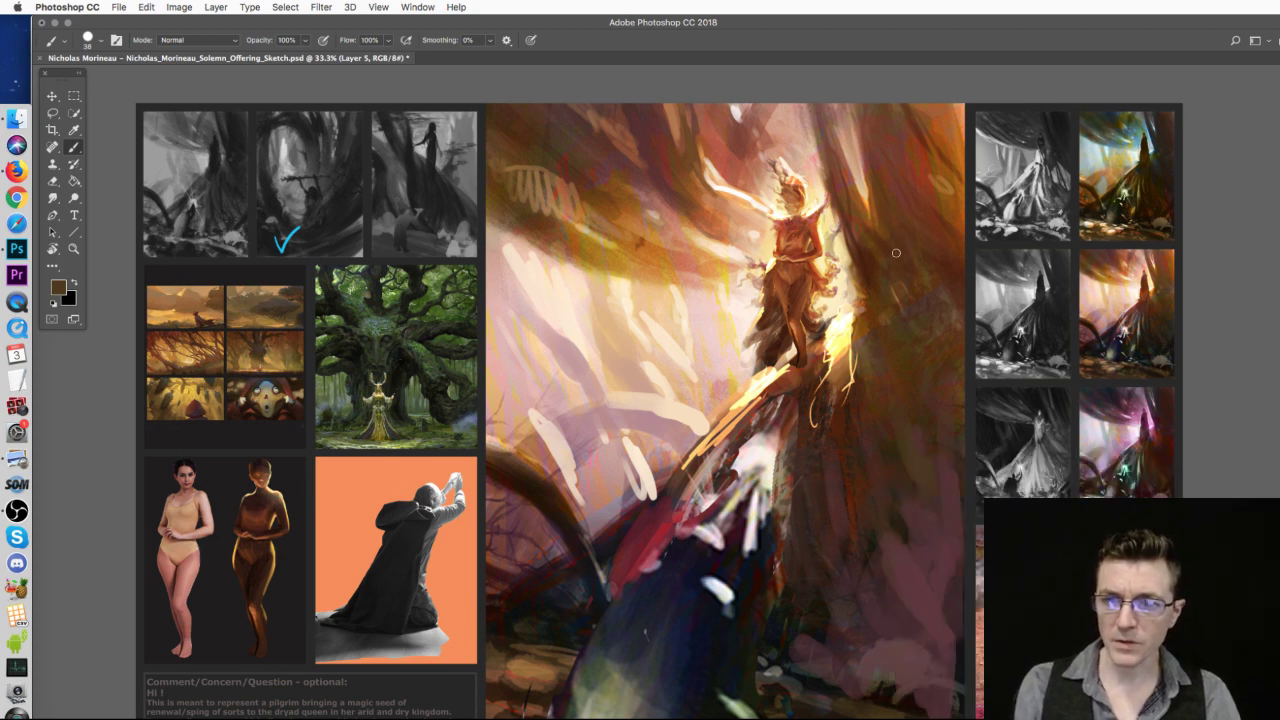
drag(935, 258, 906, 267)
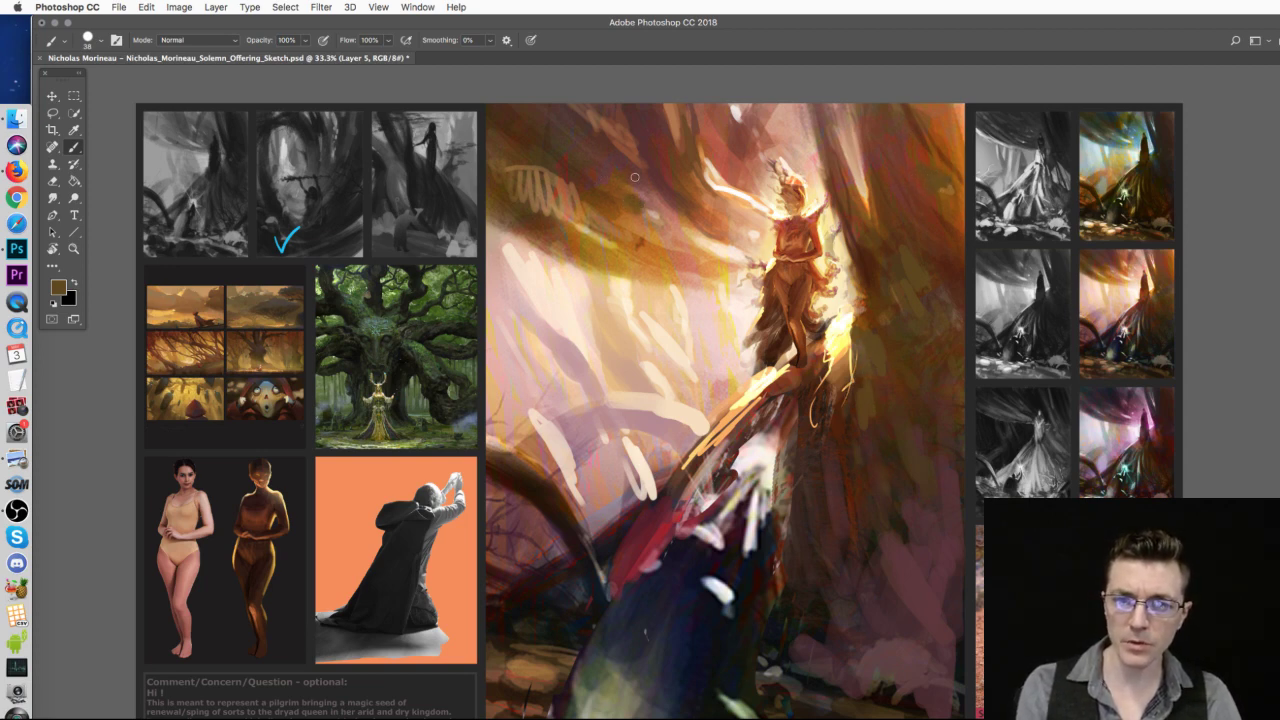
- Paint small leaf strokes on the large trunk and the figure's skirt with a 22 px brush in greens sampled from the tree reference
right_click(951, 267)
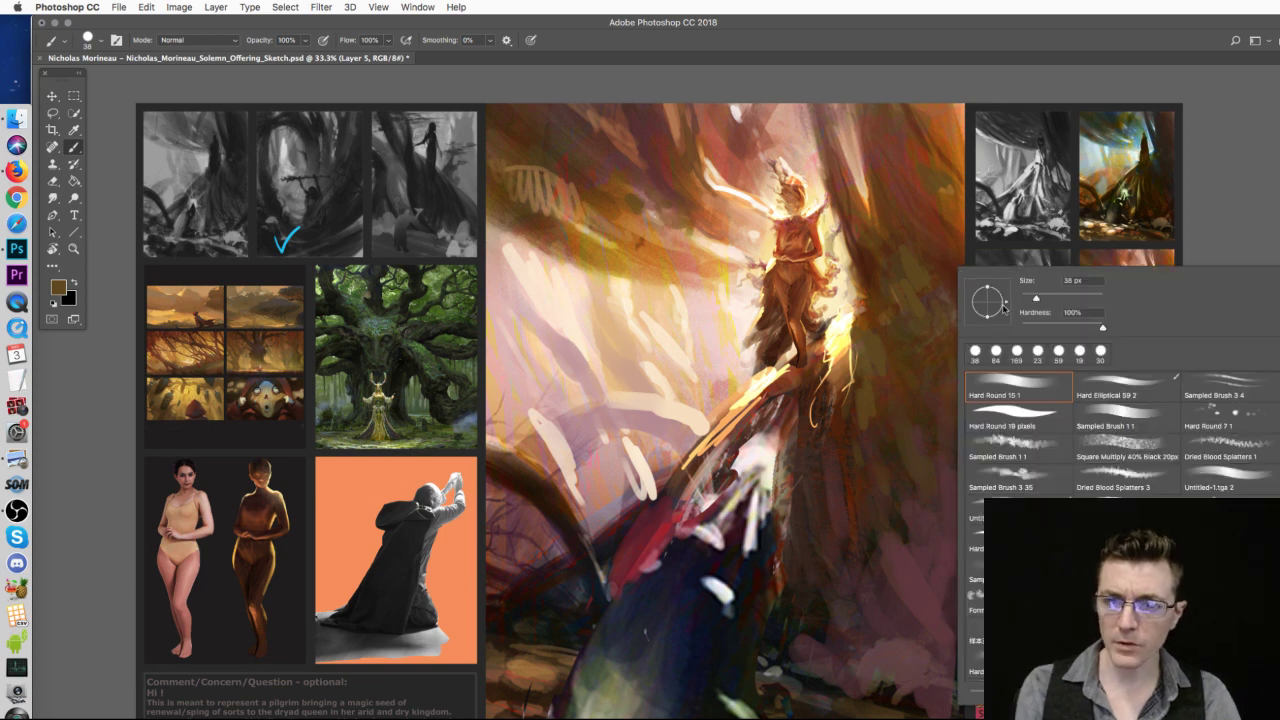
drag(1034, 299, 1023, 300)
click(896, 297)
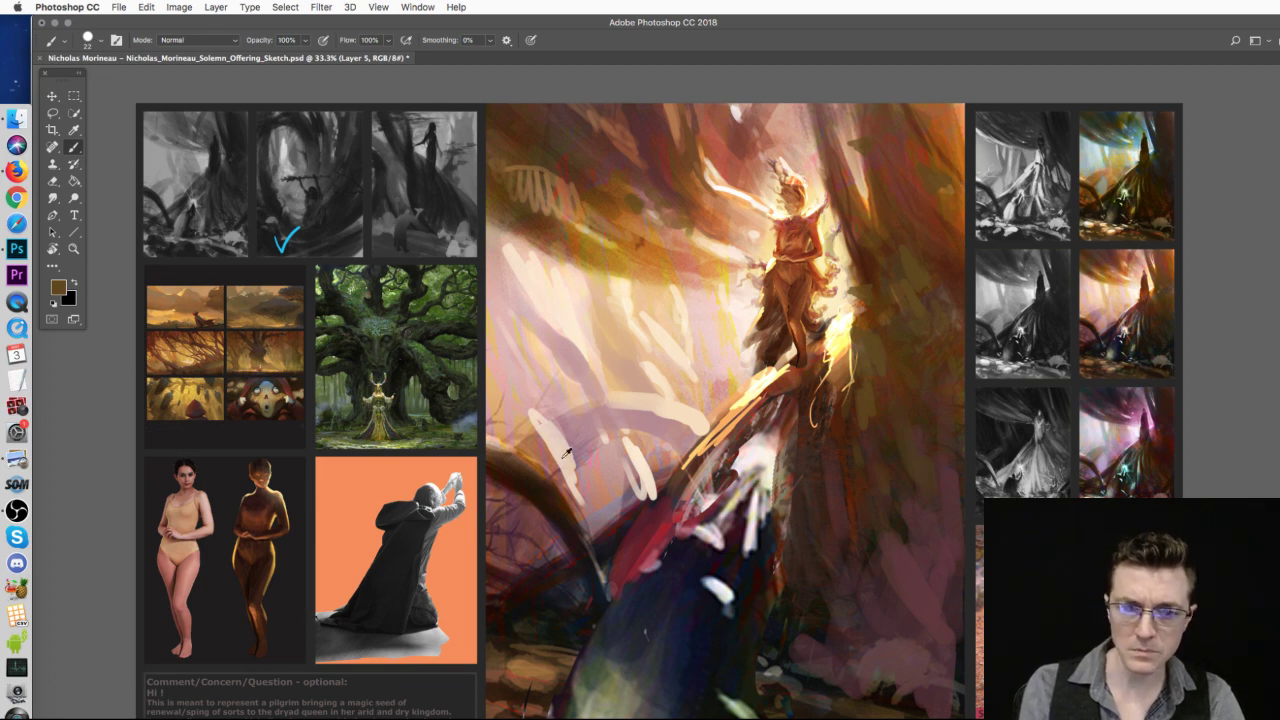
alt+click(350, 273)
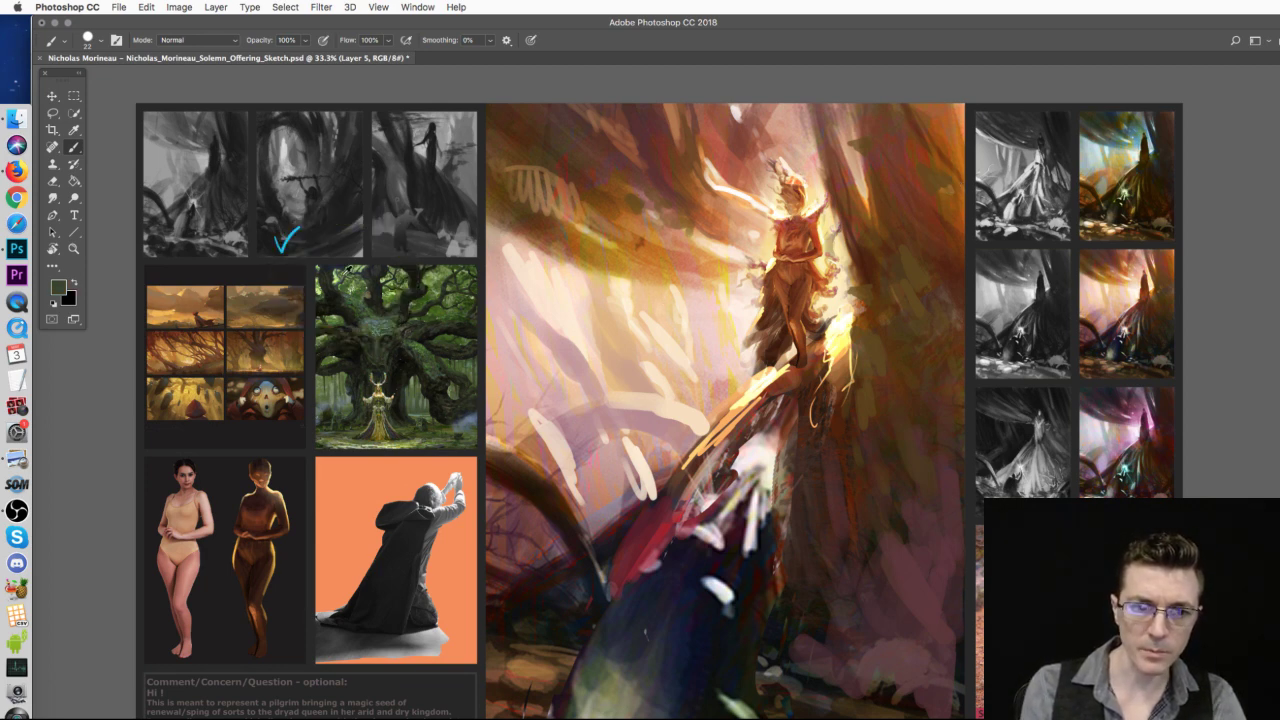
mouse_move(360, 358)
mouse_down()
mouse_move(324, 362)
mouse_move(338, 374)
mouse_up()
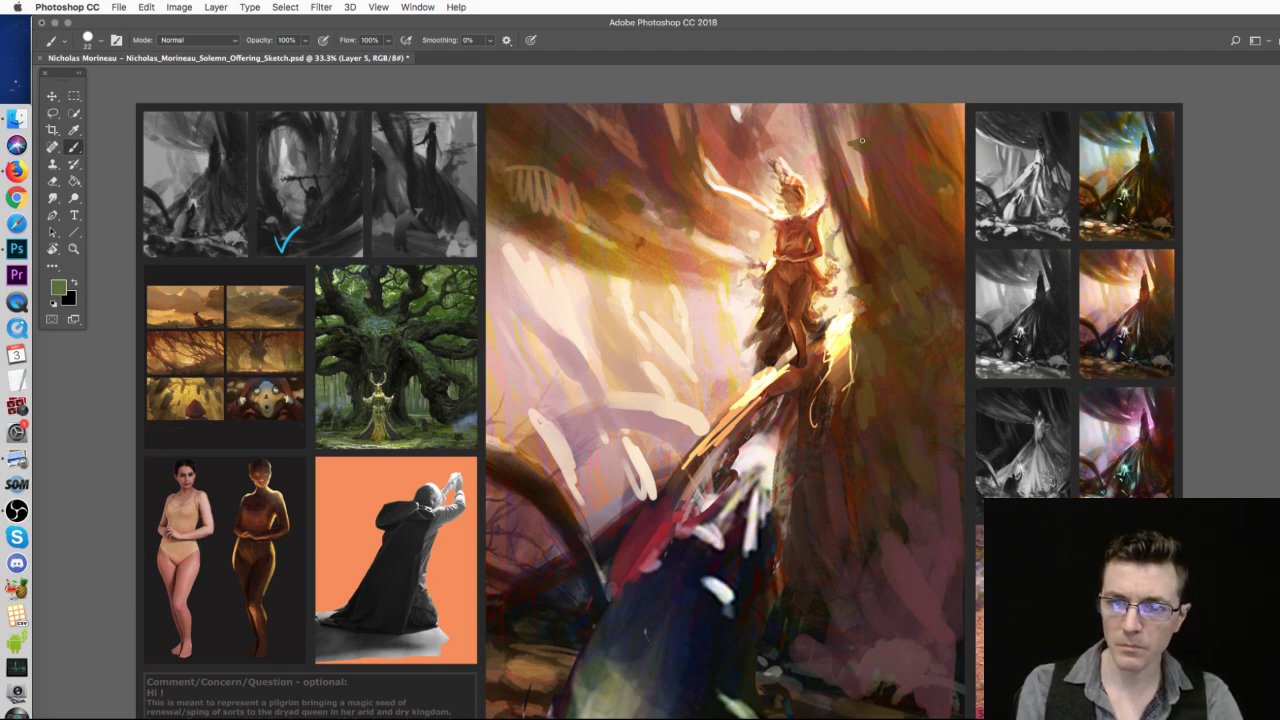
alt+drag(192, 346, 322, 372)
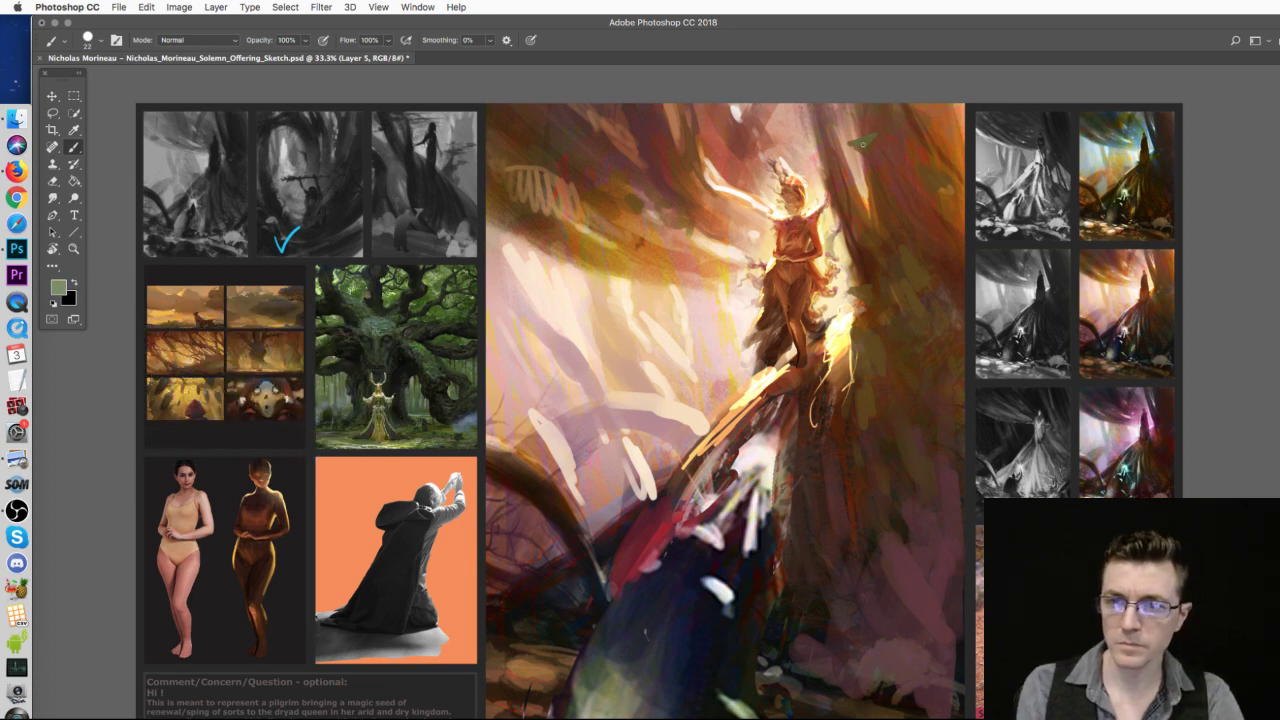
mouse_move(657, 263)
alt+mouse_down()
mouse_move(606, 257)
mouse_move(600, 220)
mouse_move(610, 238)
alt+mouse_up()
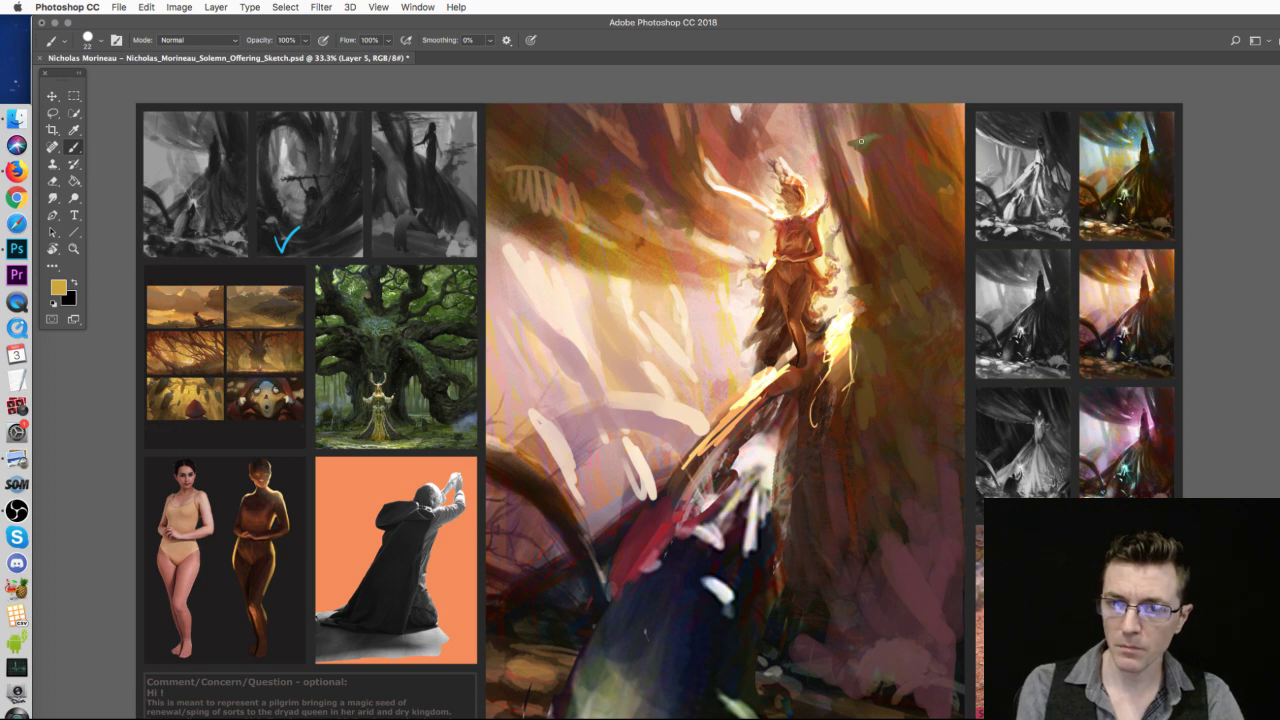
alt+click(872, 135)
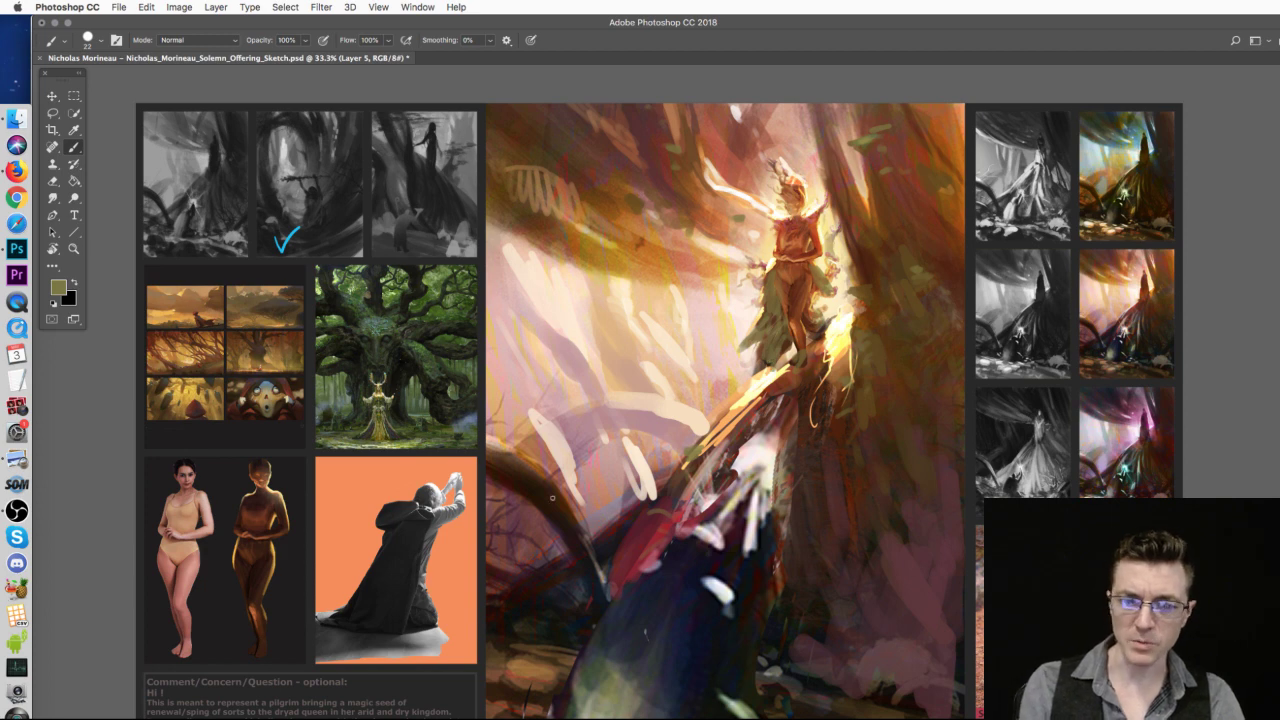
- Paint over the dark arched root beside the cloaked pilgrim with a 70 px brush in brown sampled from the trunk
right_click(600, 458)
drag(680, 468, 698, 472)
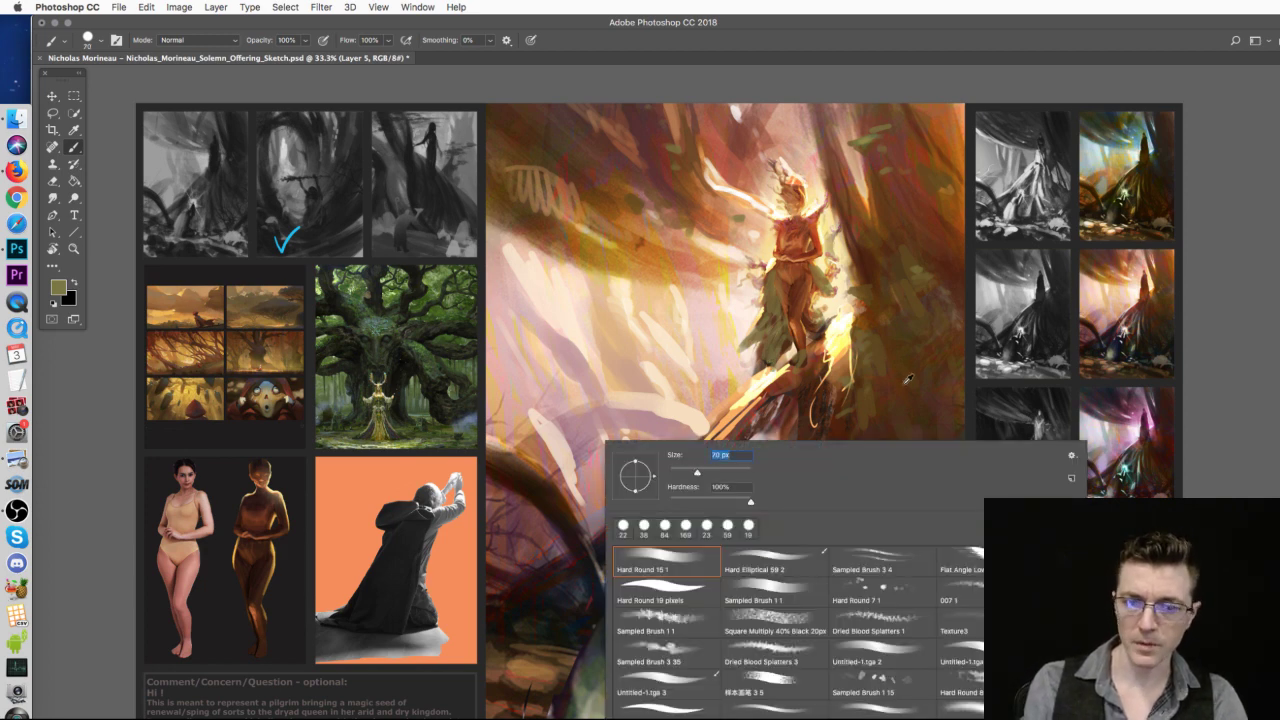
alt+click(893, 390)
mouse_move(497, 464)
mouse_down()
mouse_move(540, 478)
mouse_move(605, 588)
mouse_up()
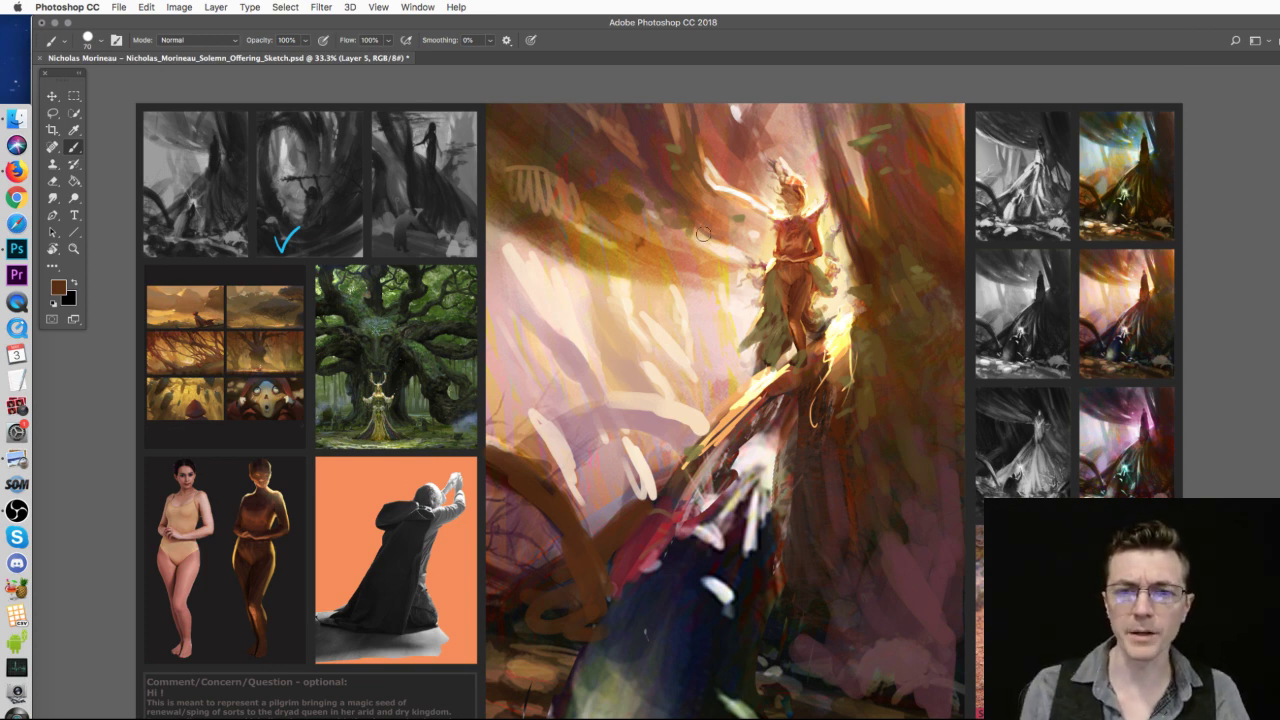
- Set the brush to 28 px and sample the cream and orange light around the figure's raised arm
right_click(706, 186)
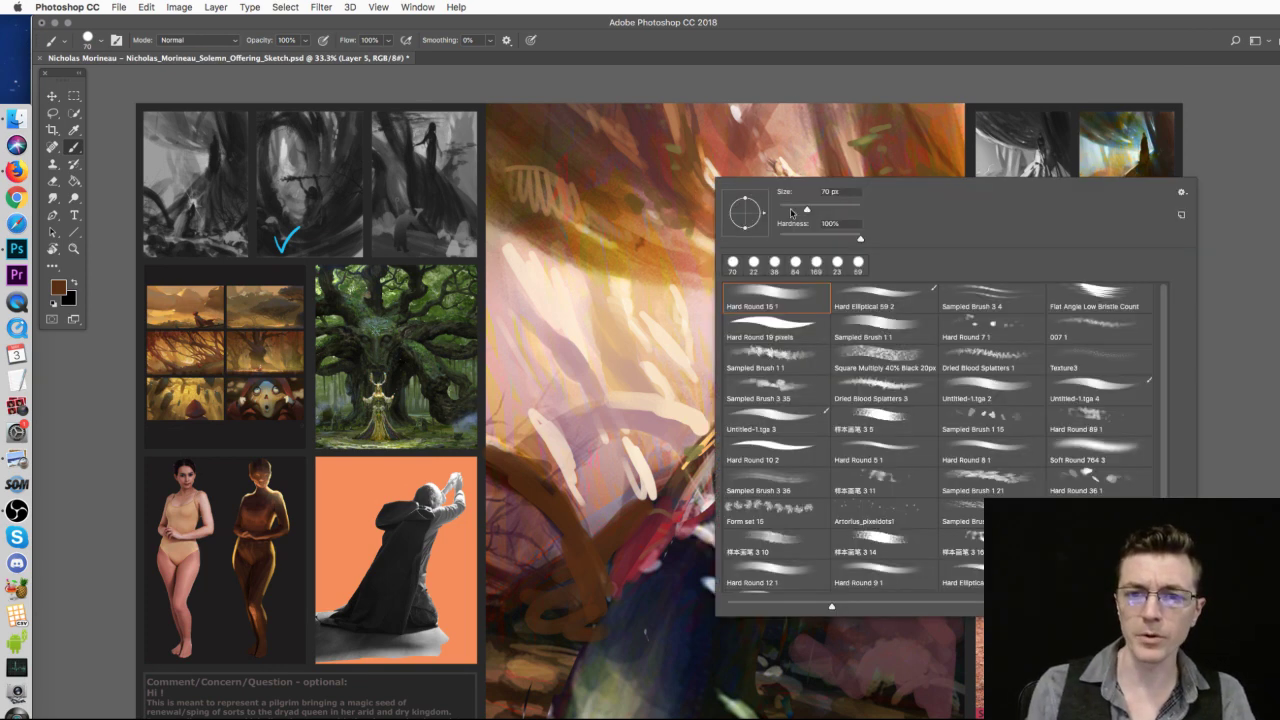
click(730, 172)
alt+click(729, 185)
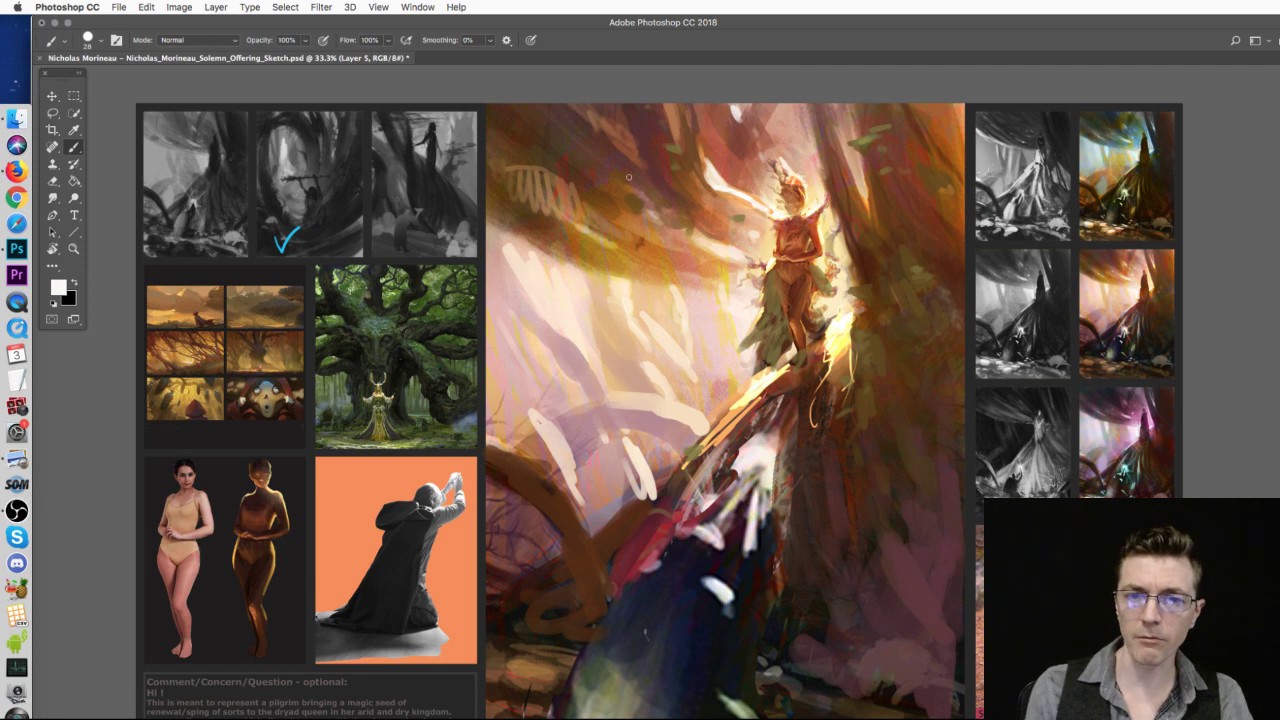
alt+click(743, 201)
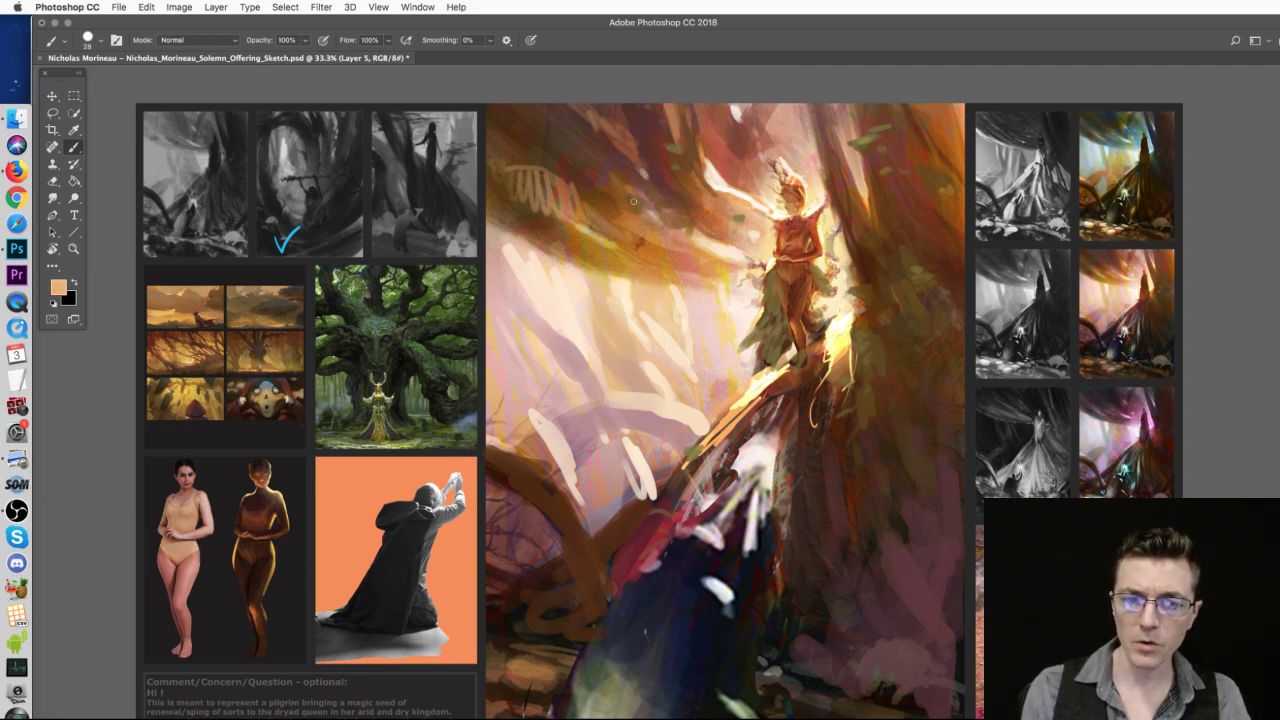
right_click(636, 204)
key(Escape)
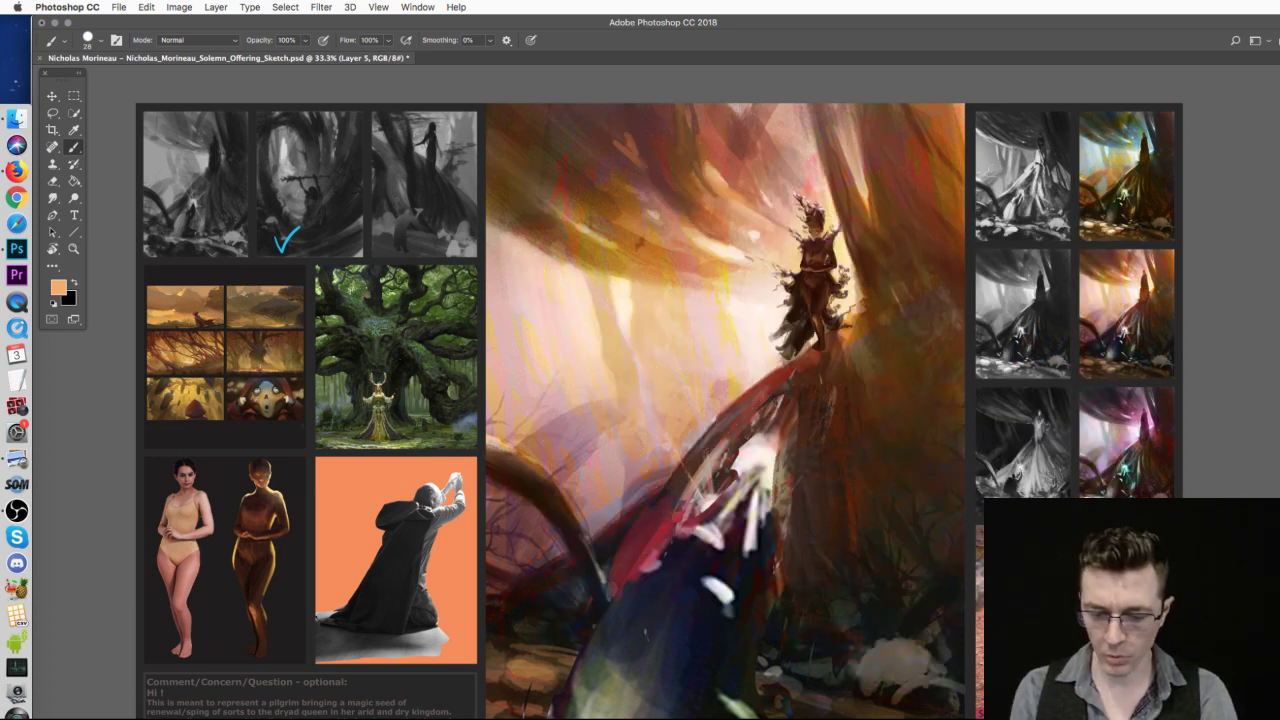
- Lasso a patch of the canopy branches at the painting's upper edge and hide the selection outline
key(l)
mouse_move(628, 104)
mouse_down()
mouse_move(658, 192)
mouse_move(712, 245)
mouse_move(606, 242)
mouse_move(544, 179)
mouse_move(580, 93)
mouse_up()
key(super+h)
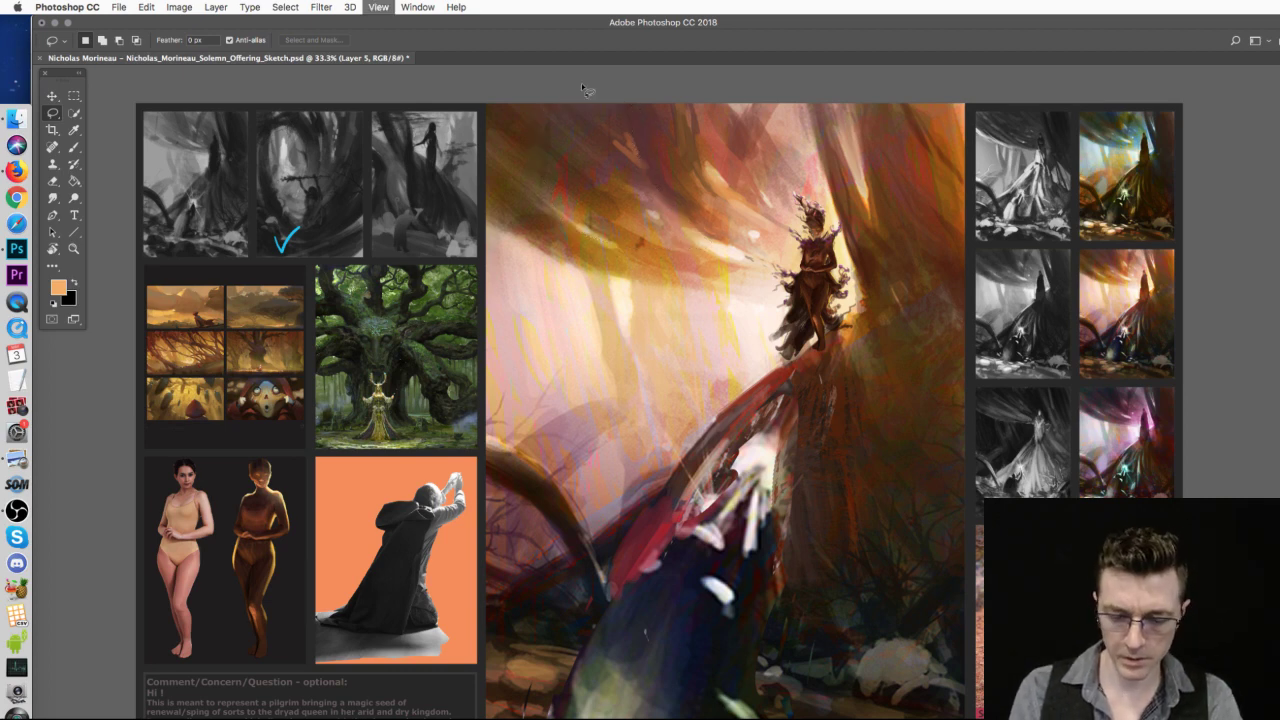
- Brush soft orange light onto the canopy branches on a new layer with the Soft Round 764 3 brush, reducing its size to 316 px
key(b)
right_click(667, 257)
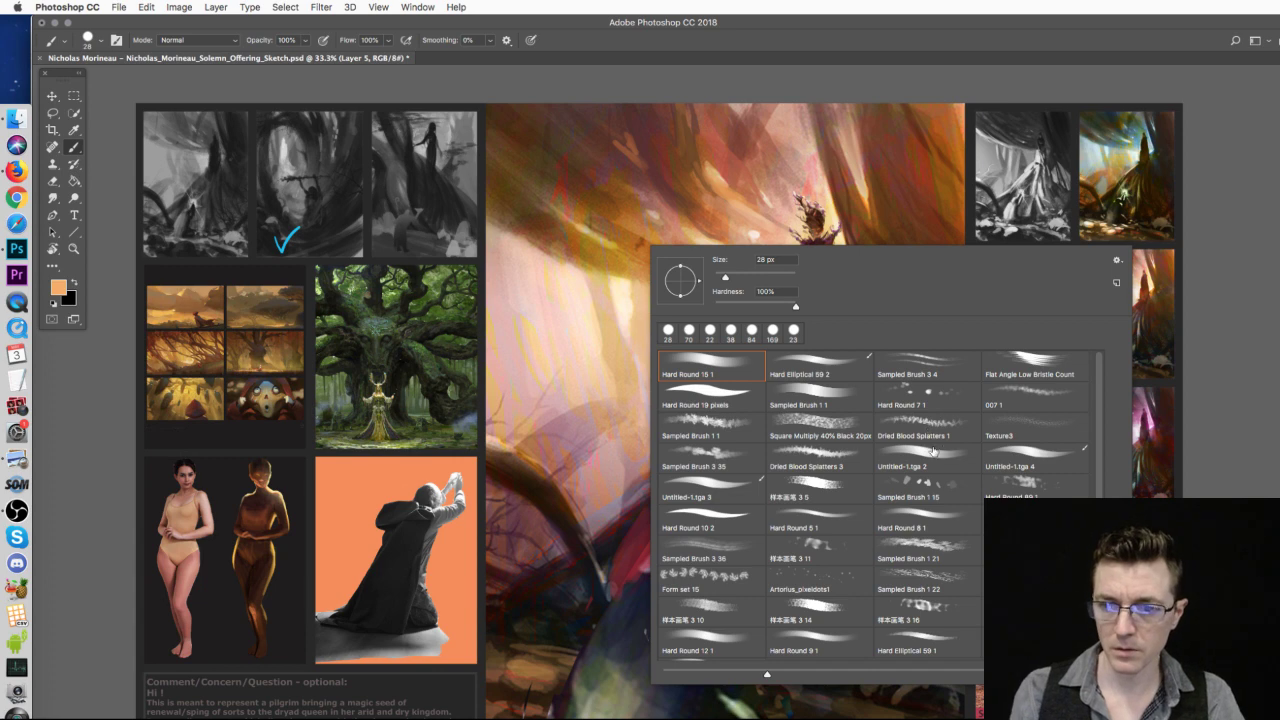
click(1035, 525)
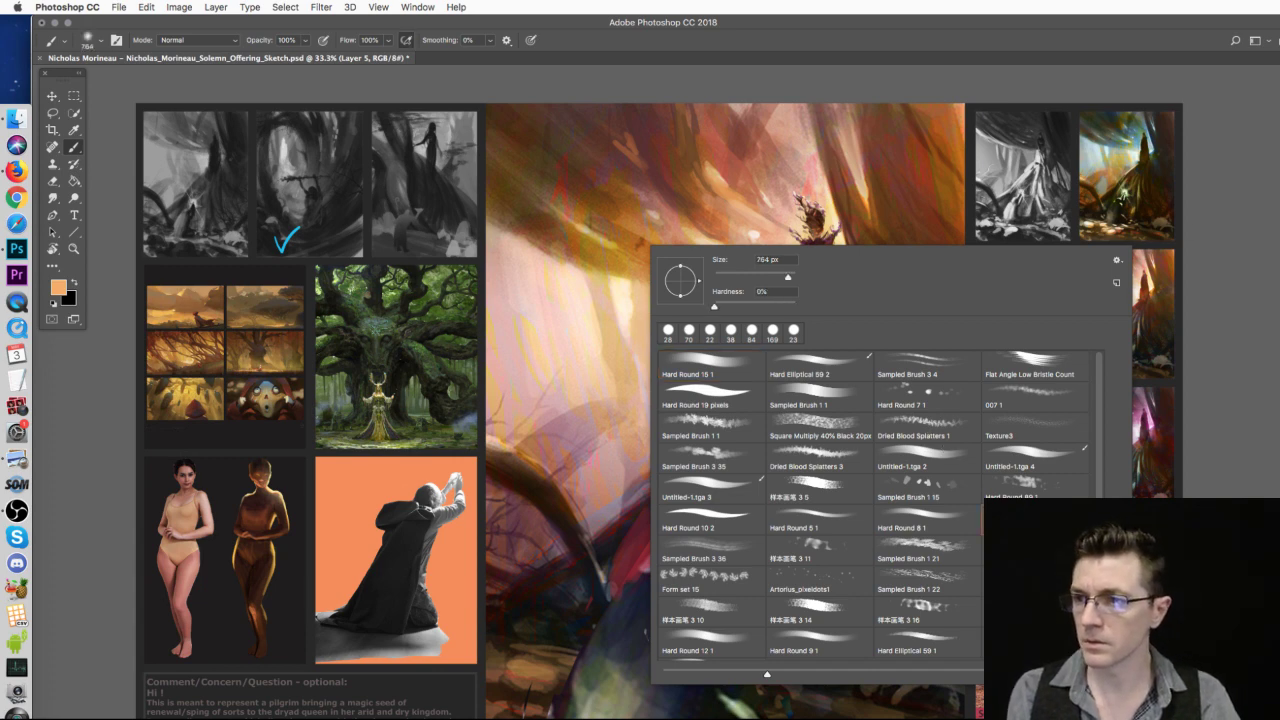
key(Return)
key(super+shift+alt+n)
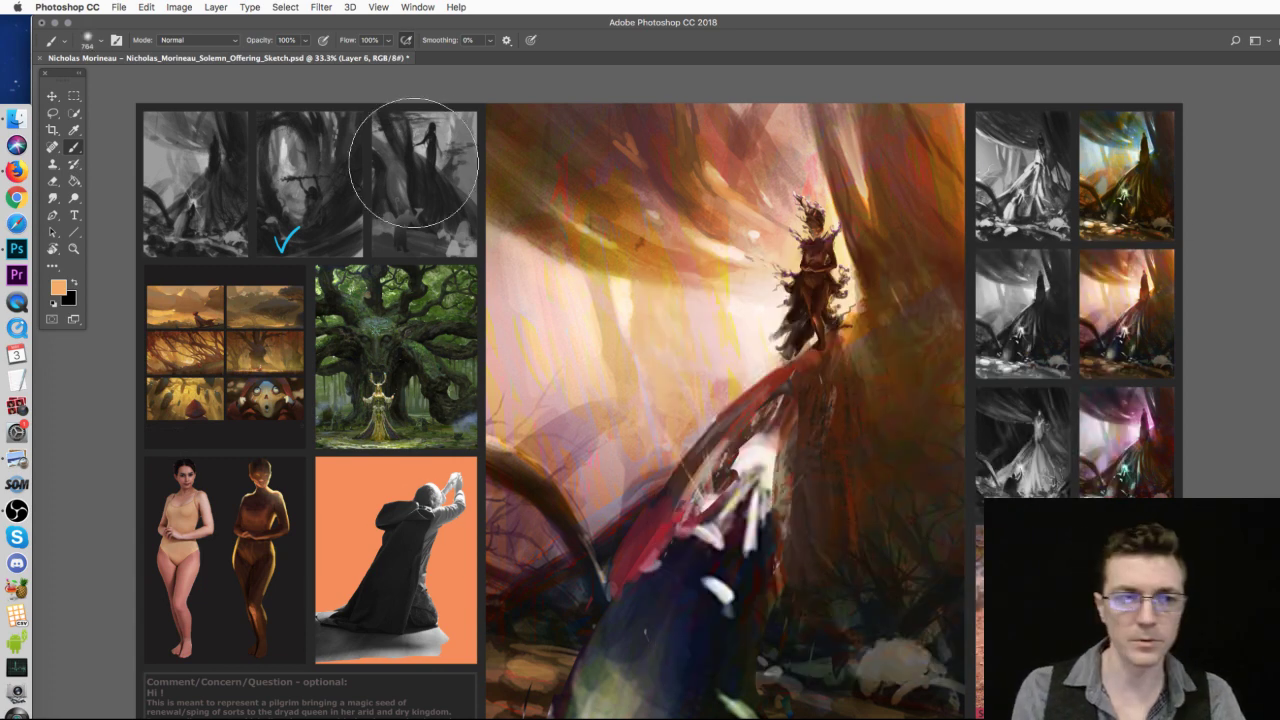
drag(677, 229, 640, 229)
right_click(660, 230)
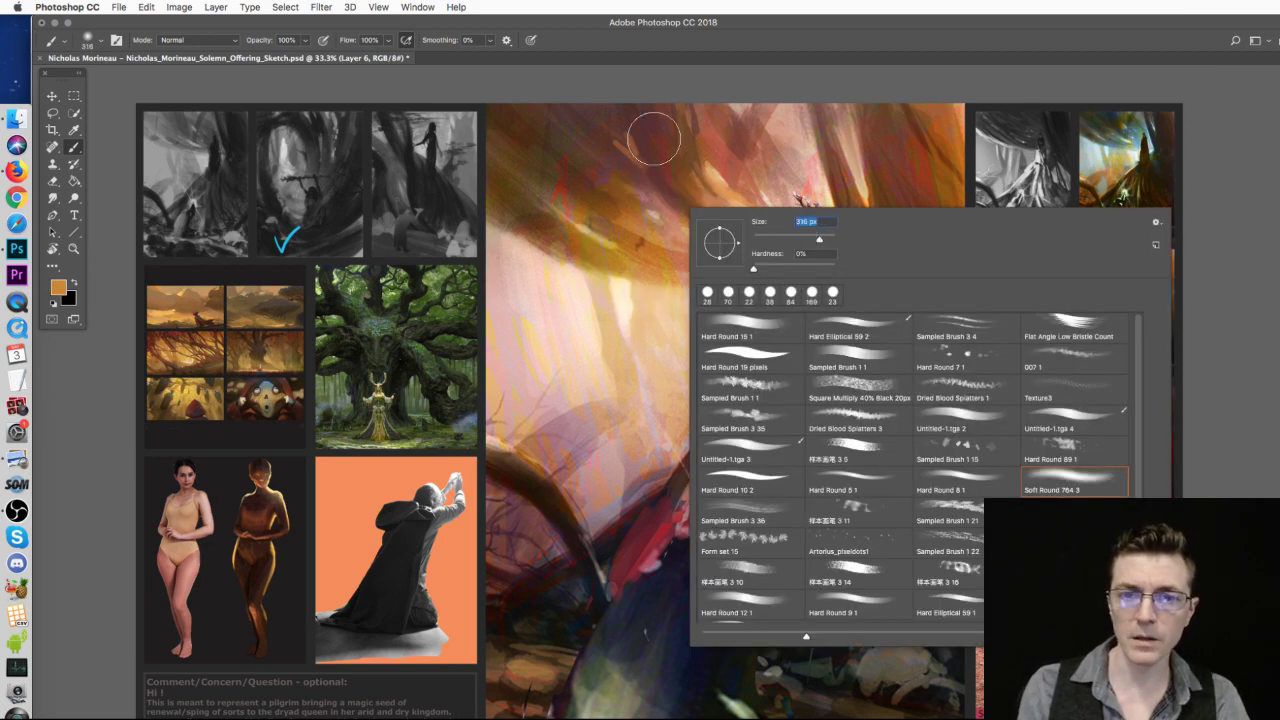
key(Return)
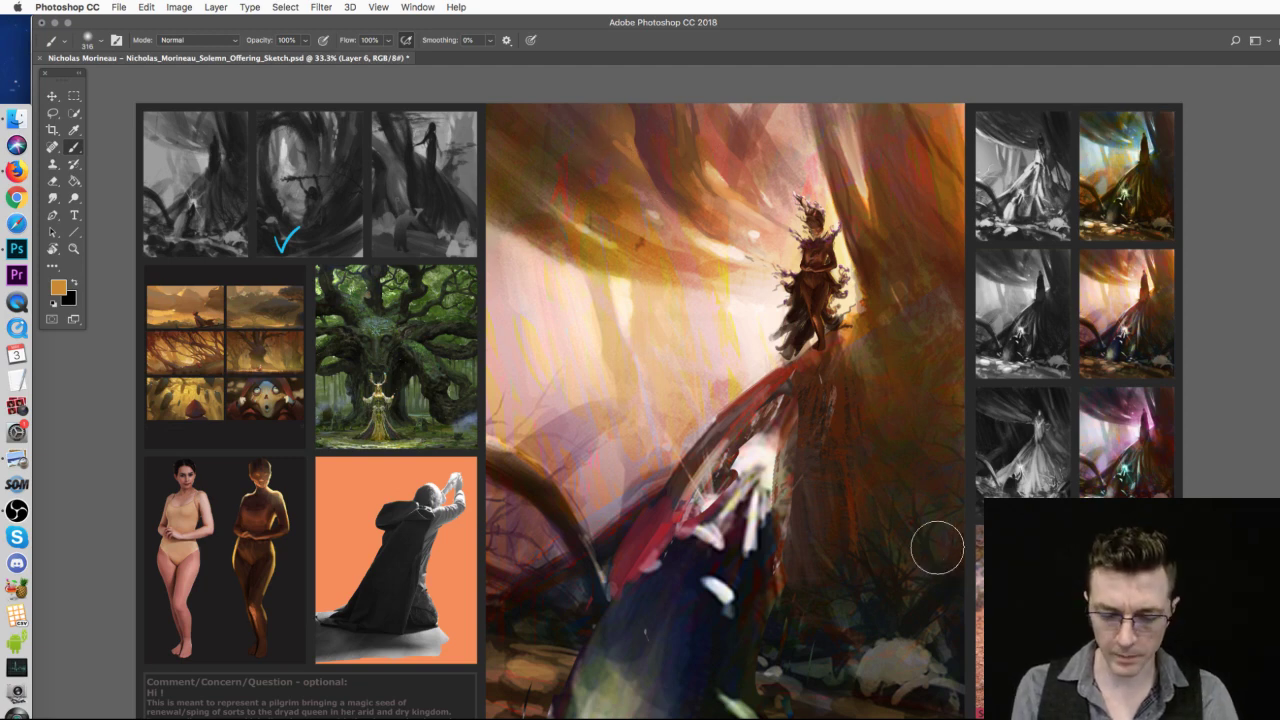
- Lasso a curved shape along the uppermost canopy branch and brush soft orange light inside it with the outline hidden
key(l)
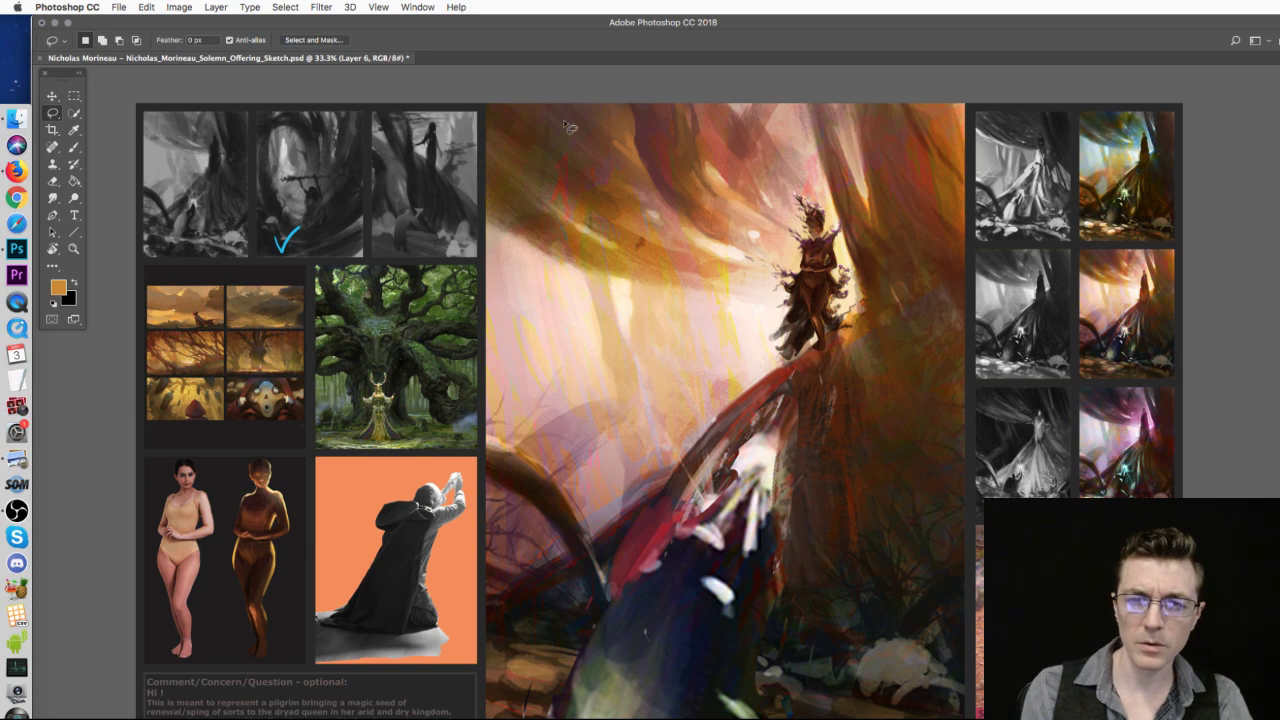
mouse_move(559, 106)
mouse_down()
mouse_move(622, 142)
mouse_move(625, 101)
mouse_move(598, 103)
mouse_up()
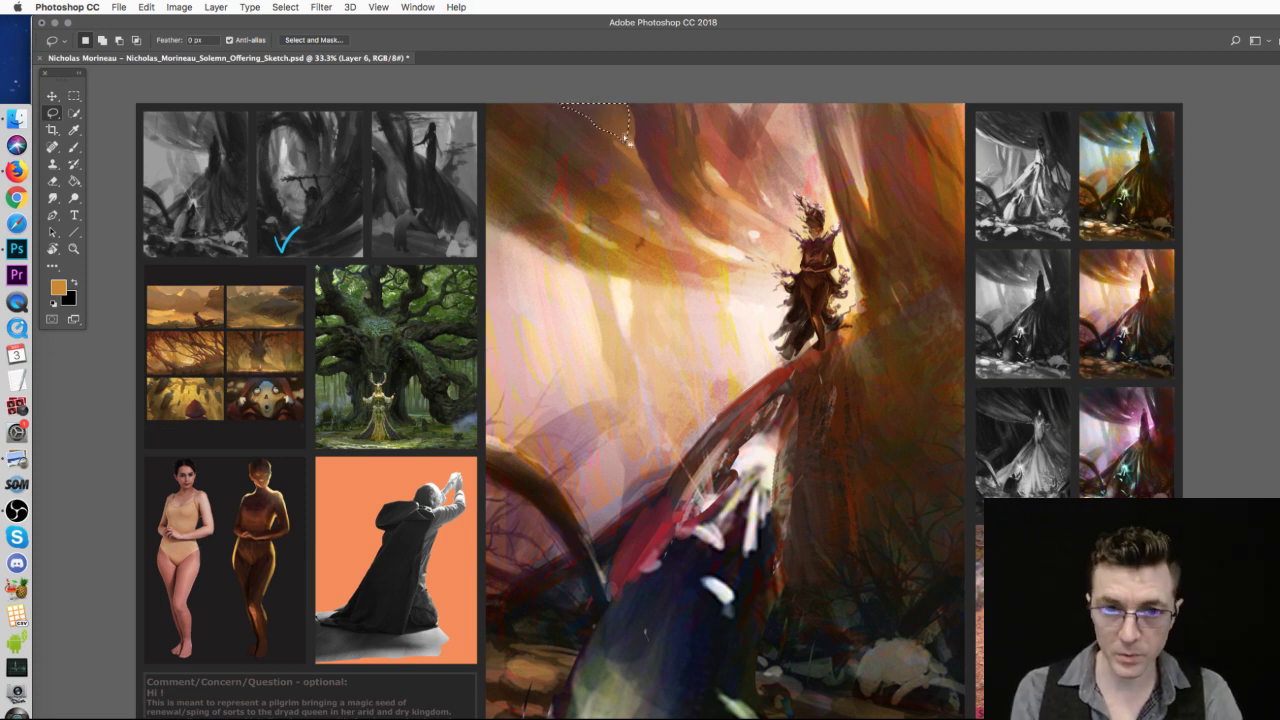
key(super+h)
key(b)
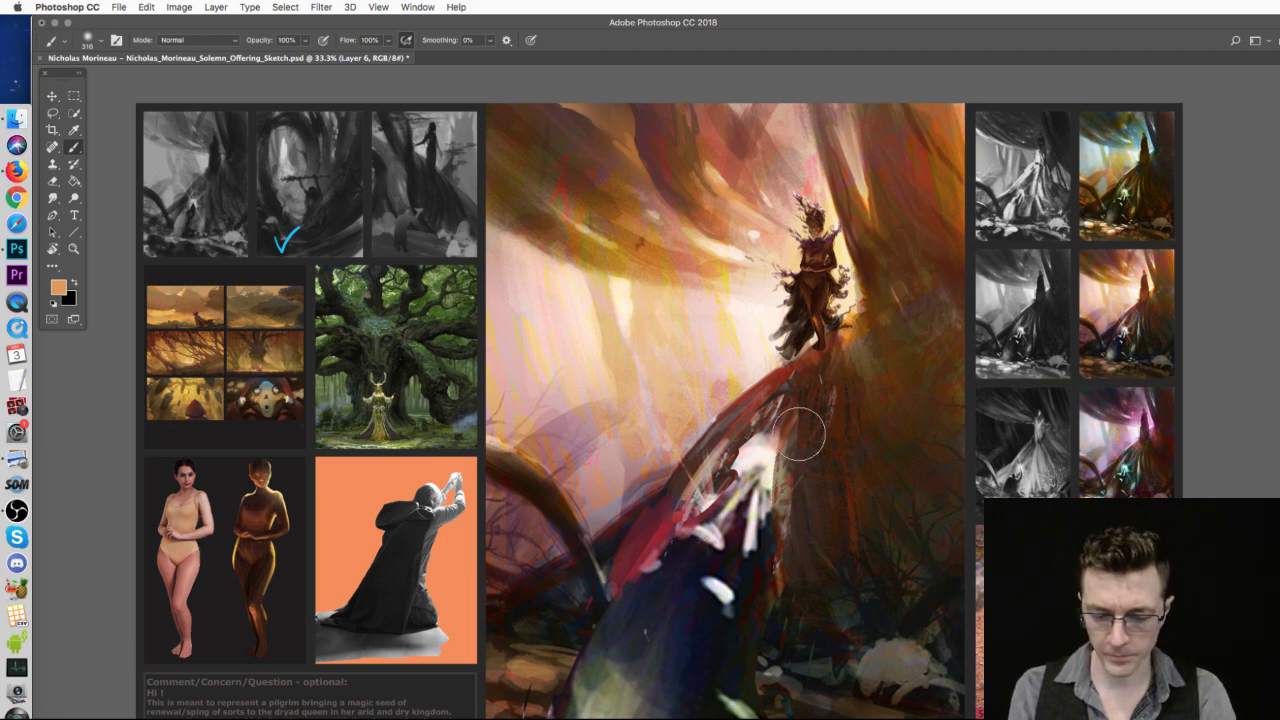
- Lasso a shape on the canopy's outer branches and brush soft light into it, sampling ochre from the branch below
key(l)
mouse_move(530, 151)
mouse_down()
mouse_move(593, 199)
mouse_move(530, 152)
mouse_up()
key(super+h)
key(b)
alt+click(598, 243)
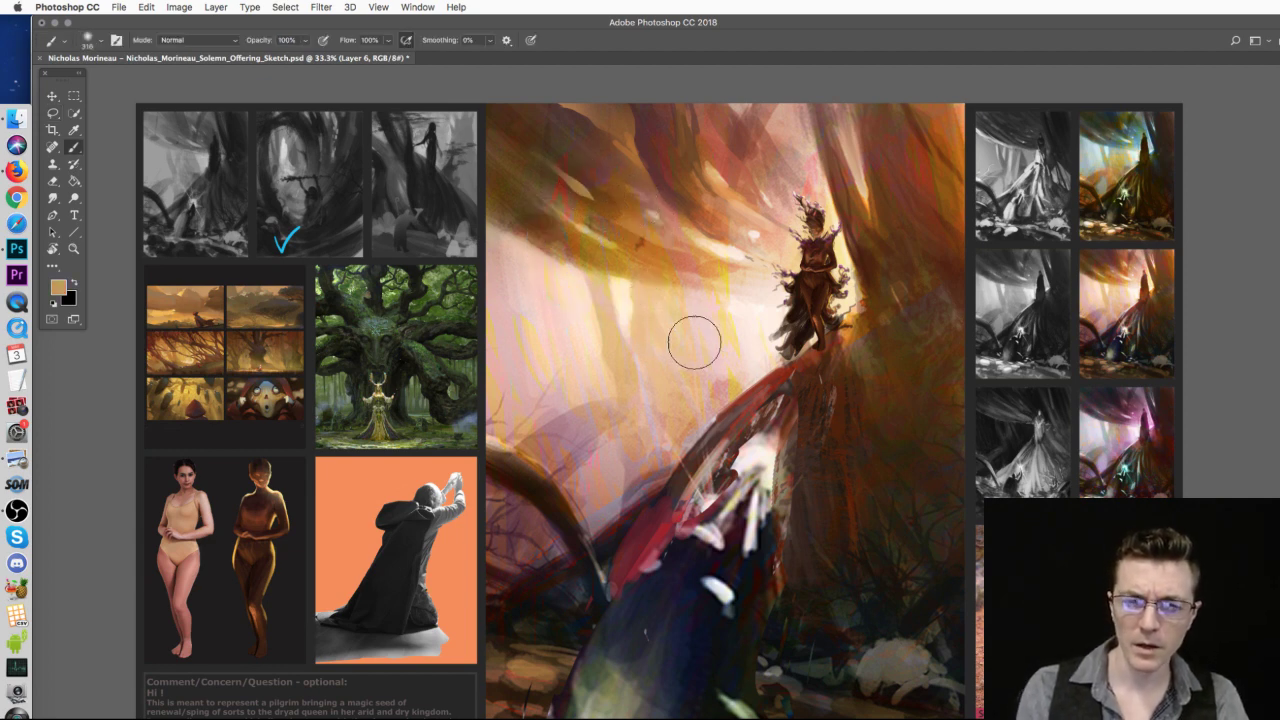
- Lasso the long sweeping branch above the pale background, clear the selection and sample browns from the canopy
key(l)
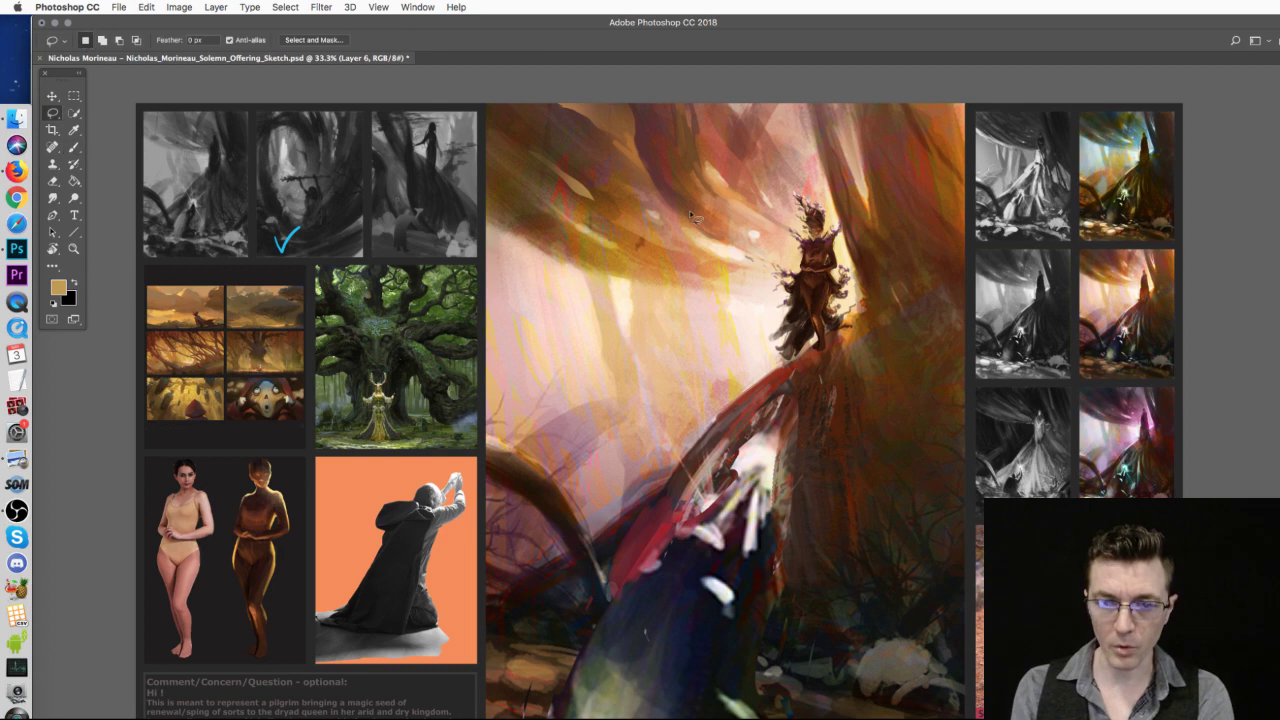
drag(603, 197, 600, 195)
click(600, 195)
mouse_move(639, 243)
mouse_down()
mouse_move(550, 150)
mouse_move(599, 155)
mouse_move(663, 226)
mouse_move(725, 259)
mouse_move(689, 272)
mouse_move(637, 243)
mouse_up()
key(alt)
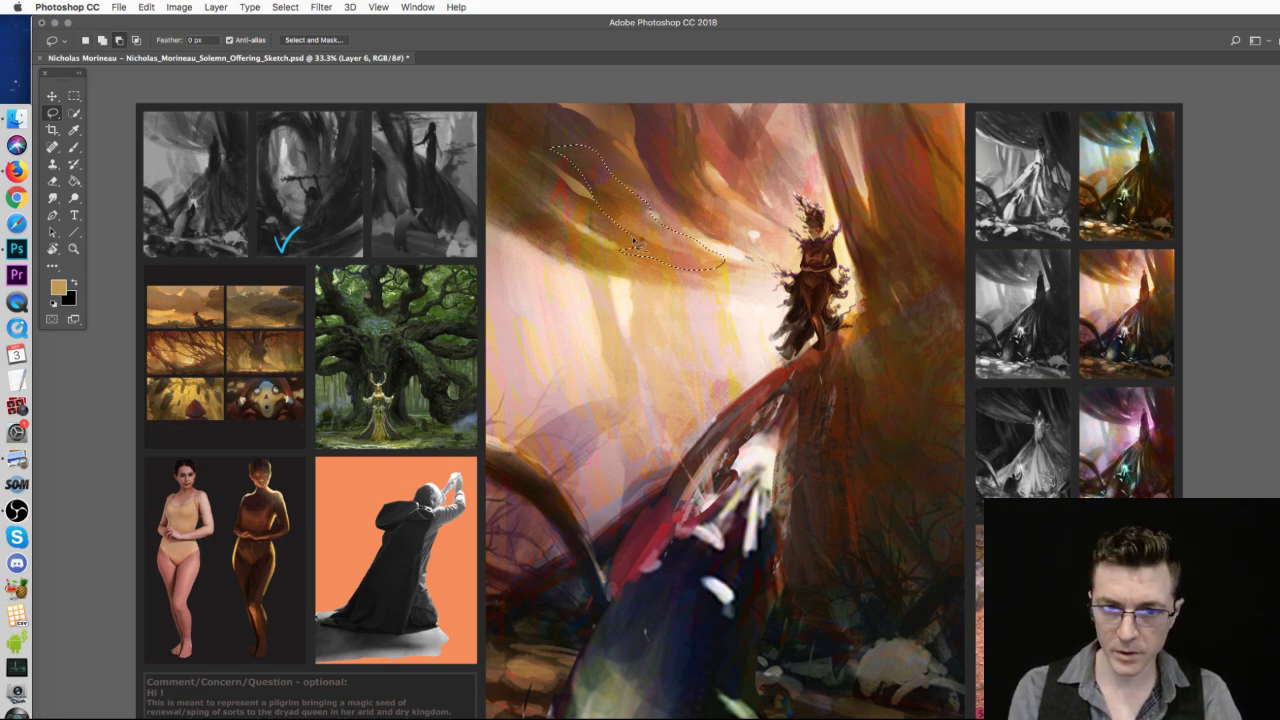
key(ctrl+d)
key(b)
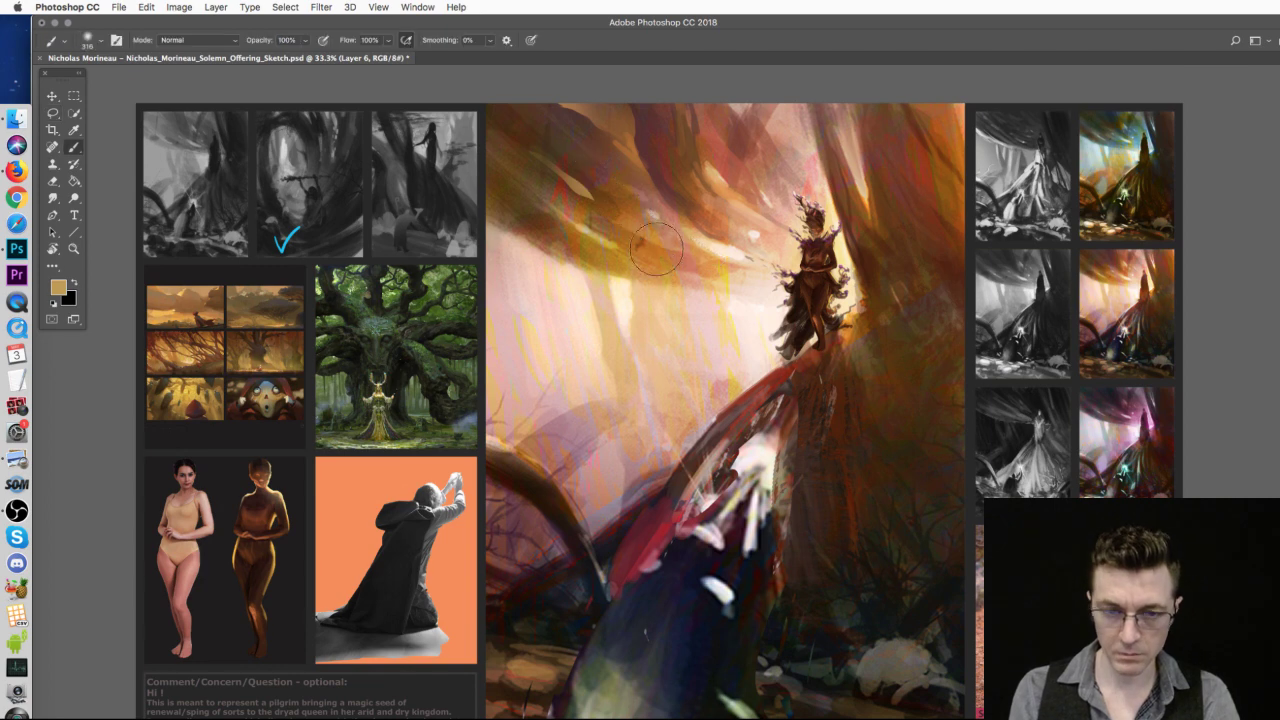
alt+click(630, 212)
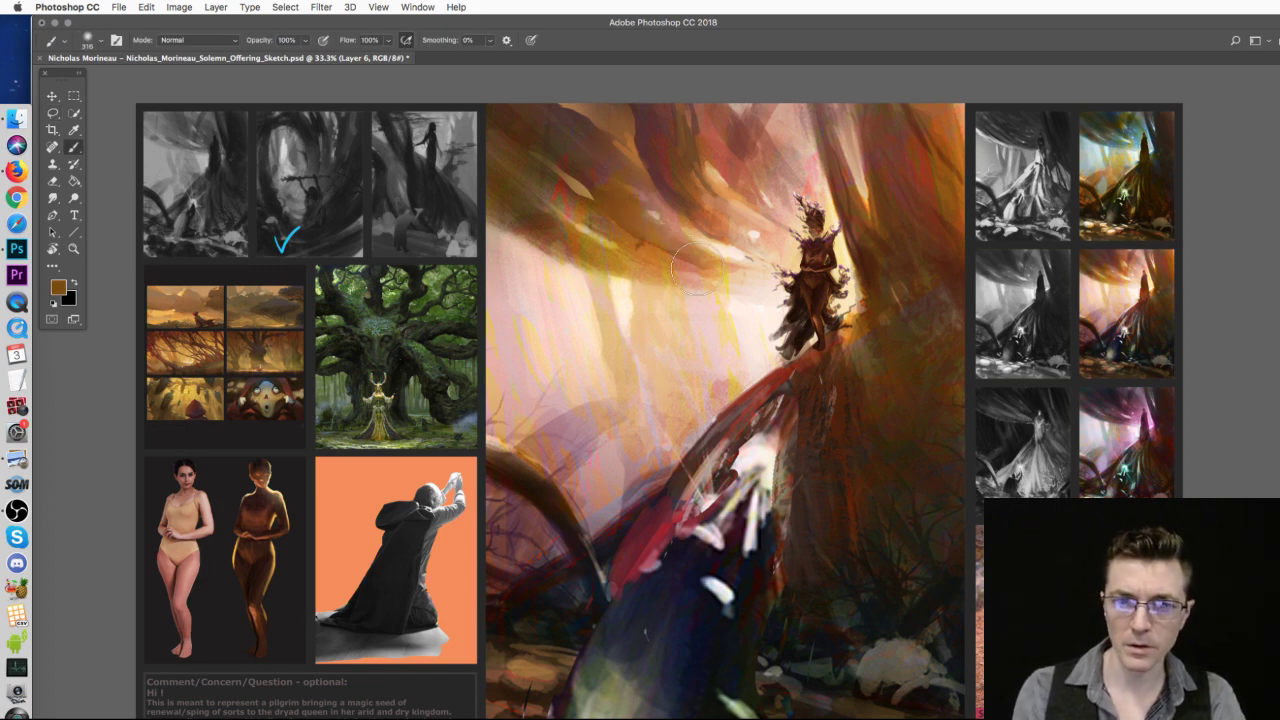
alt+click(624, 166)
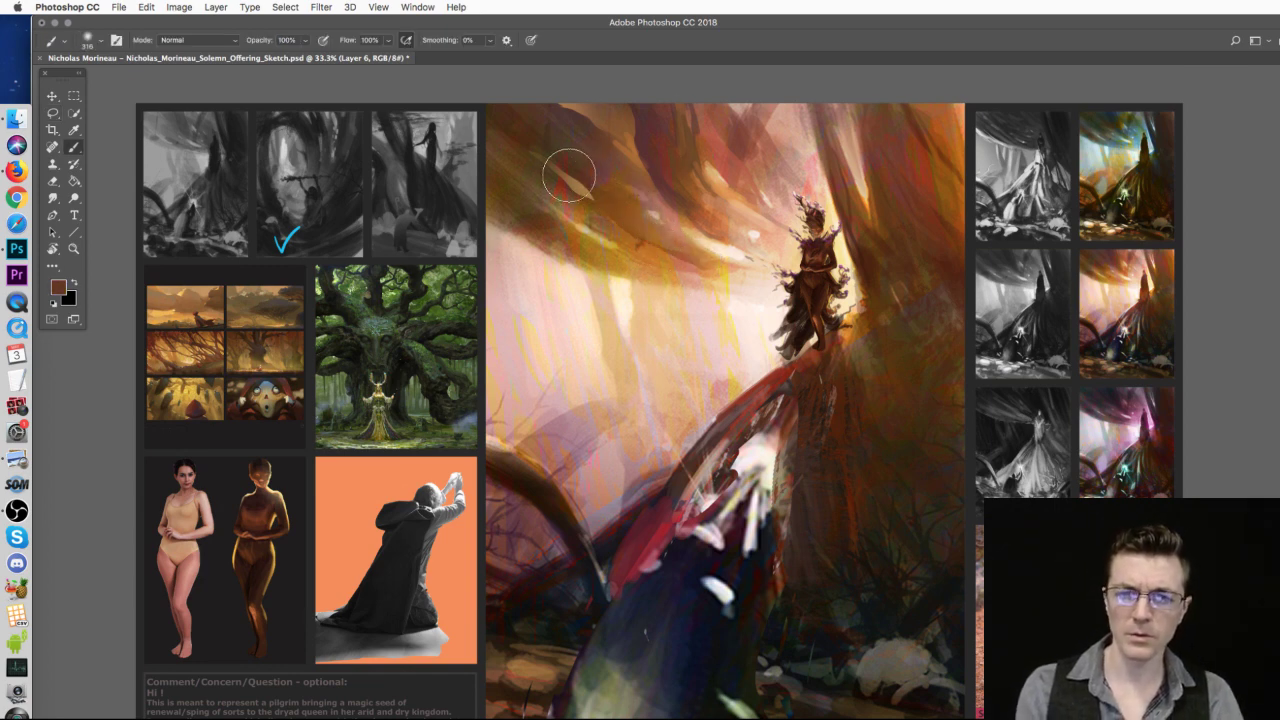
- Lasso several patches along the canopy branches, brush soft sampled tan into them and deselect
key(l)
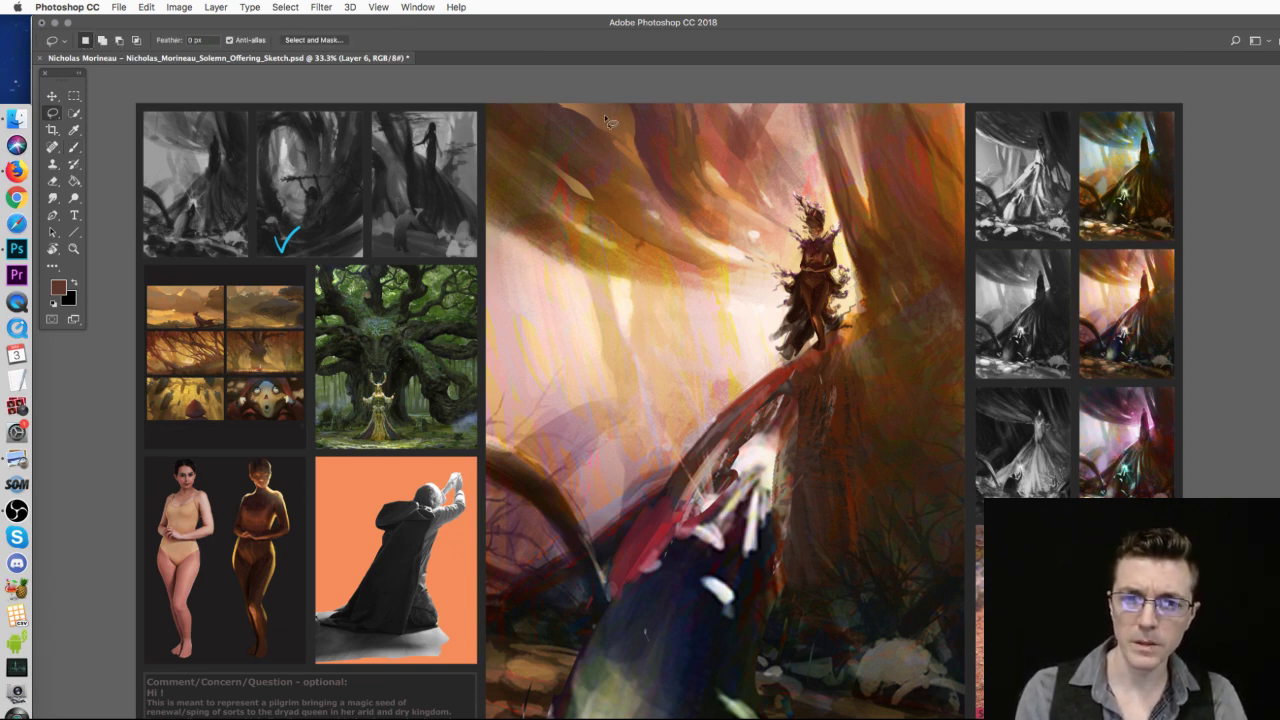
mouse_move(607, 118)
mouse_down()
mouse_move(598, 106)
mouse_move(545, 160)
mouse_move(530, 158)
mouse_move(518, 197)
mouse_move(670, 278)
mouse_move(688, 266)
mouse_move(622, 282)
mouse_move(624, 248)
mouse_move(695, 265)
mouse_up()
key(b)
alt+click(670, 246)
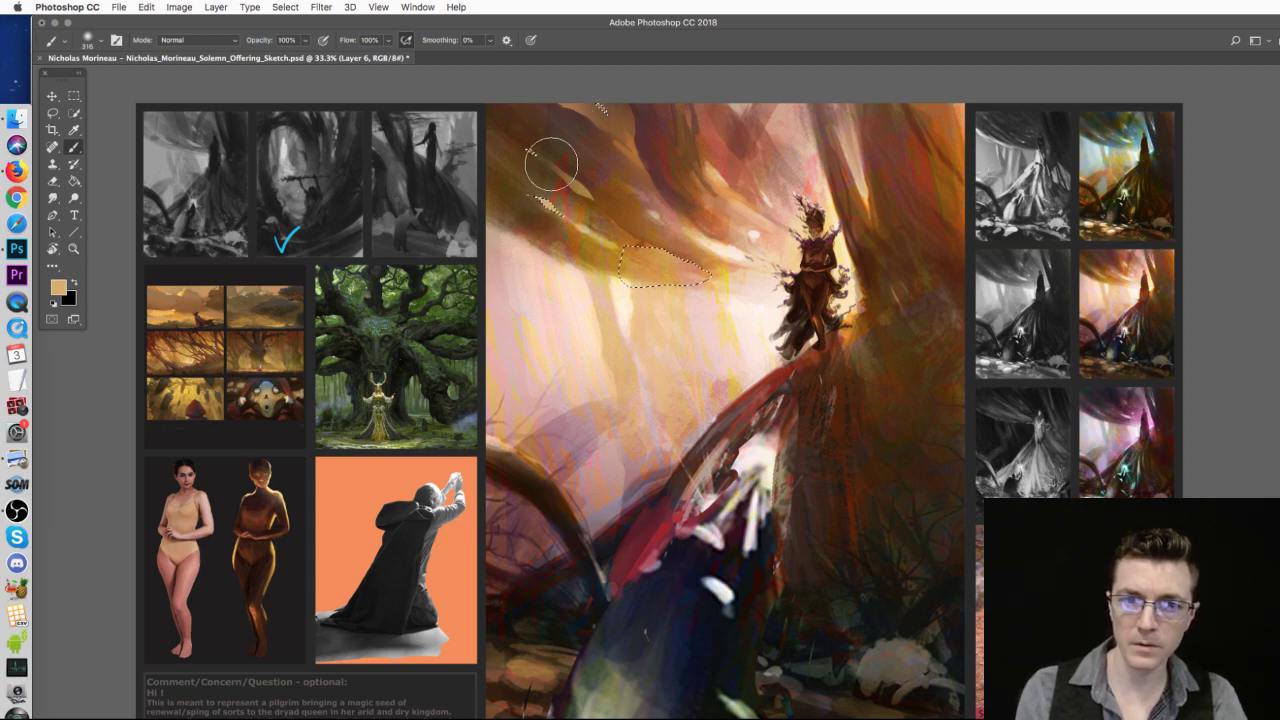
key(super+d)
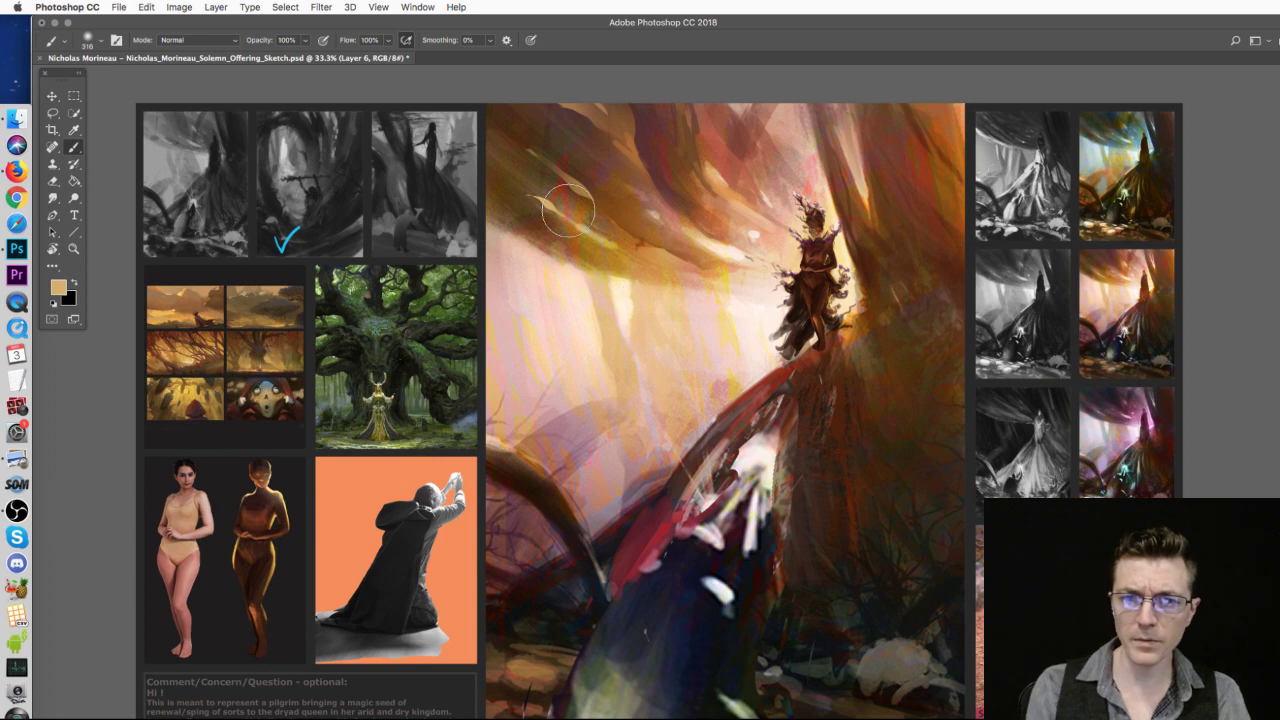
- Paint thin streaks and highlights along the canopy branches with the soft brush at 46 px
right_click(660, 242)
drag(753, 290, 741, 297)
key(Return)
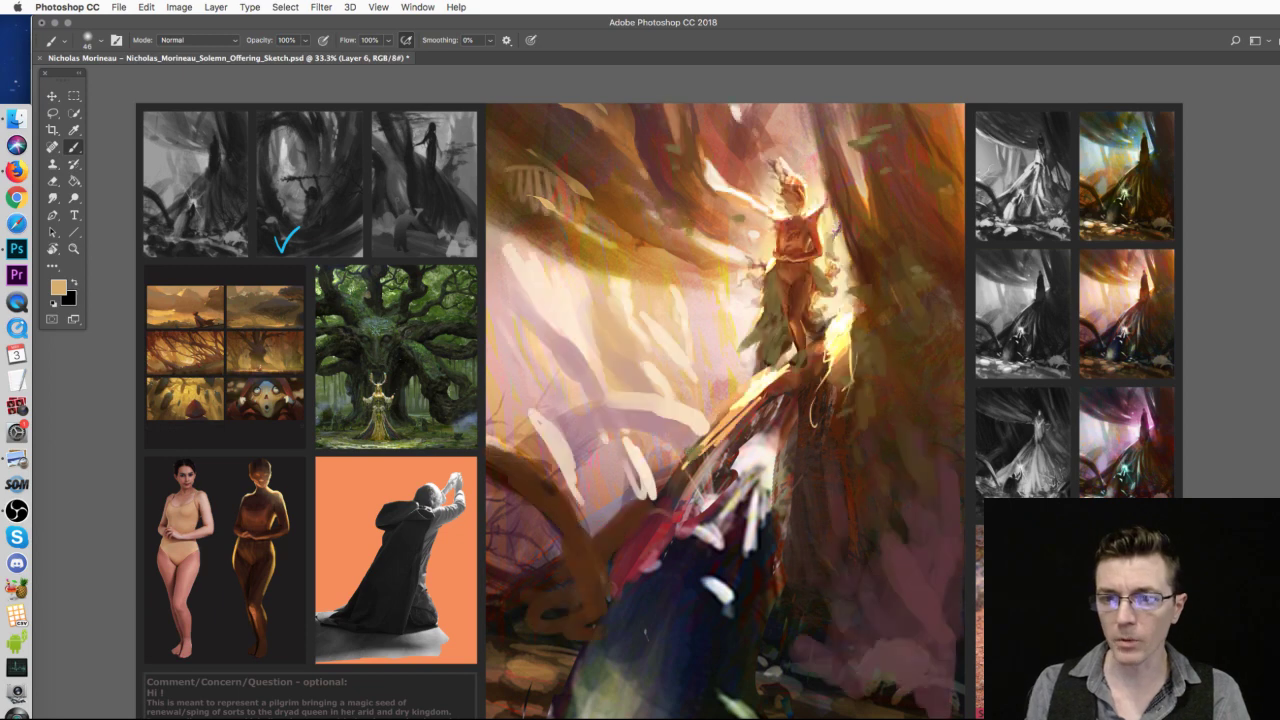
- Paint a glowing orb over the cloaked pilgrim's offering with an 84 px brush in sampled white, first soft-edged and then with a harder tip
right_click(769, 444)
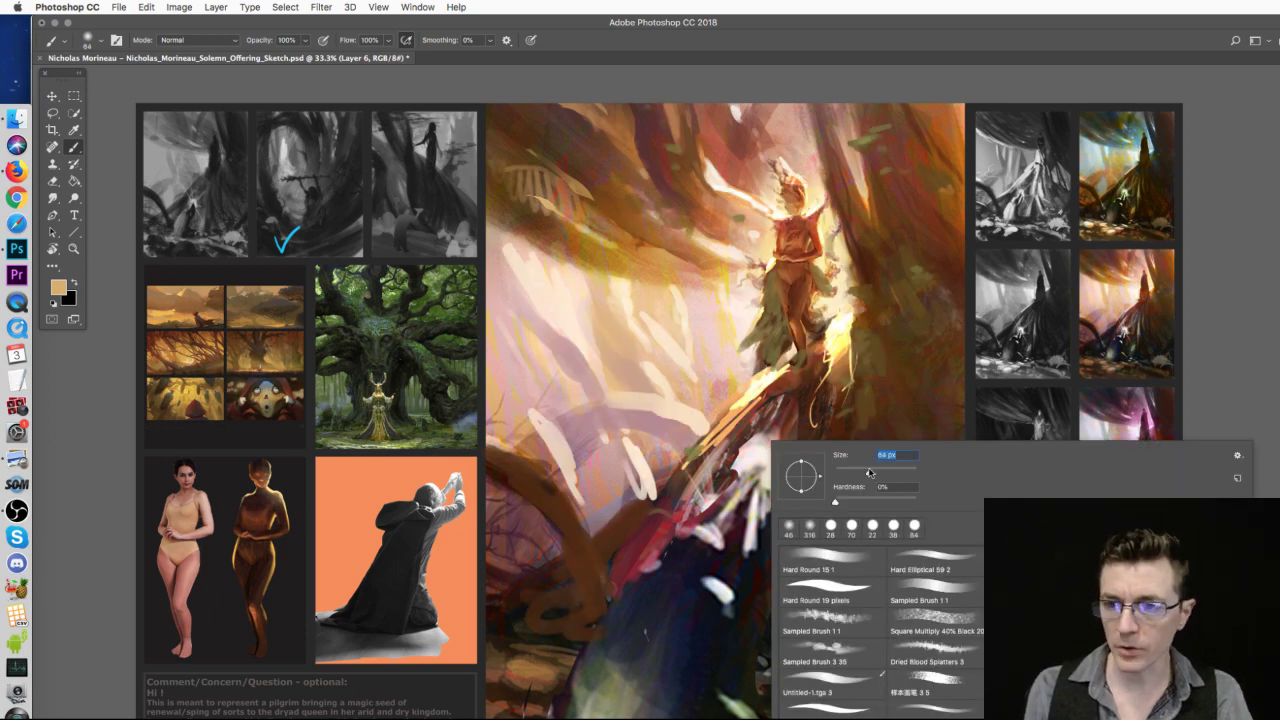
alt+click(740, 458)
mouse_move(752, 458)
mouse_down()
mouse_move(772, 482)
mouse_move(754, 464)
mouse_up()
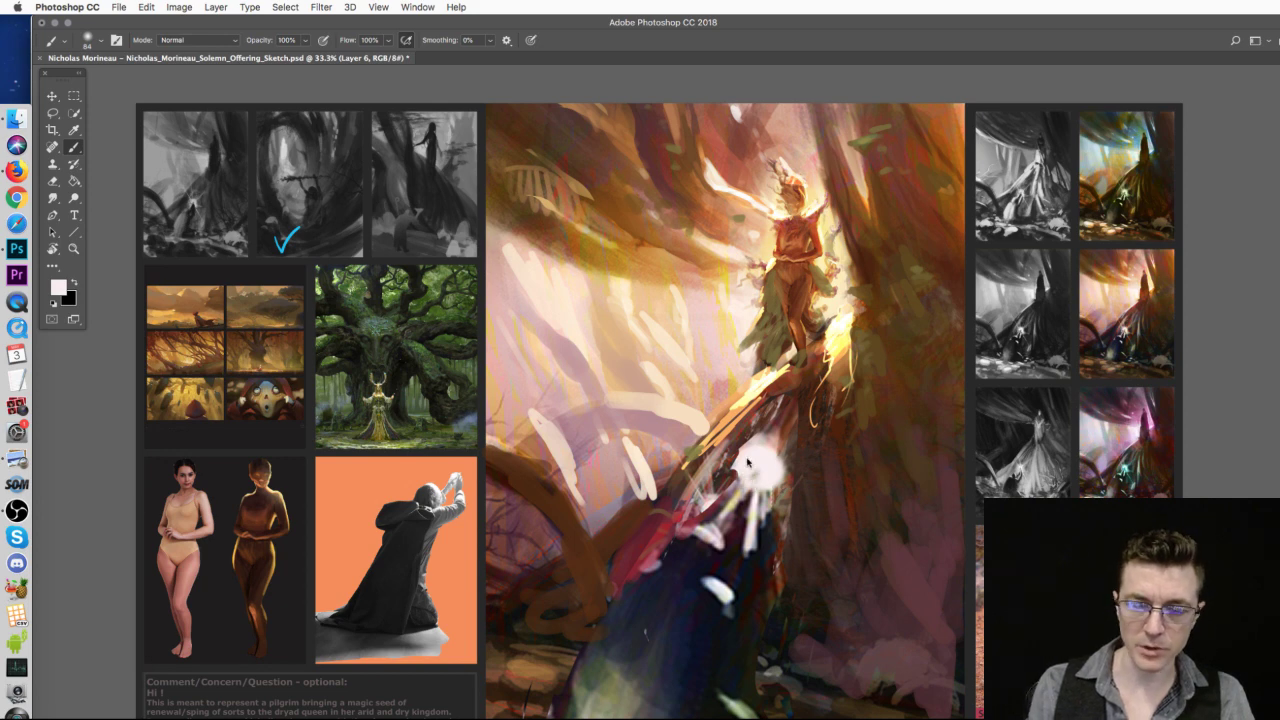
right_click(748, 462)
click(752, 462)
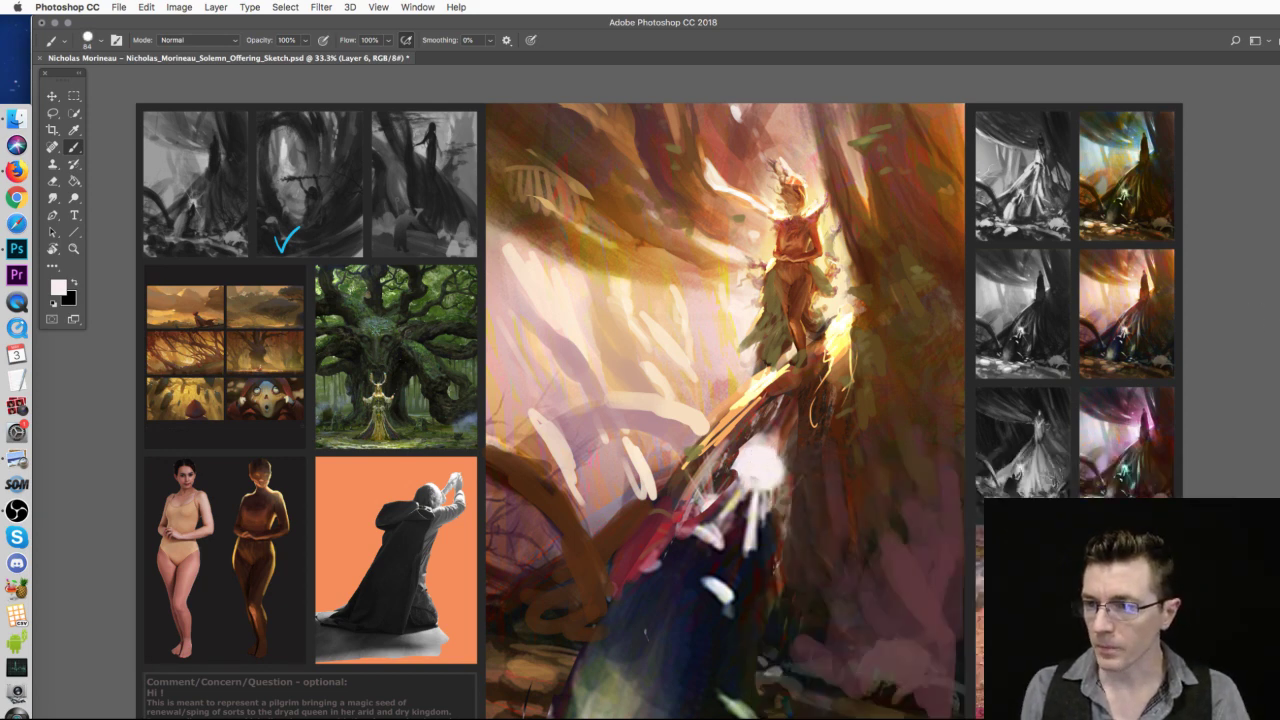
- Brush a bright green halo with darker green edges around the white orb, and add yellow inside it at 27 px
mouse_move(740, 460)
mouse_down()
mouse_move(762, 439)
mouse_move(781, 446)
mouse_move(775, 487)
mouse_move(790, 465)
mouse_move(768, 437)
mouse_up()
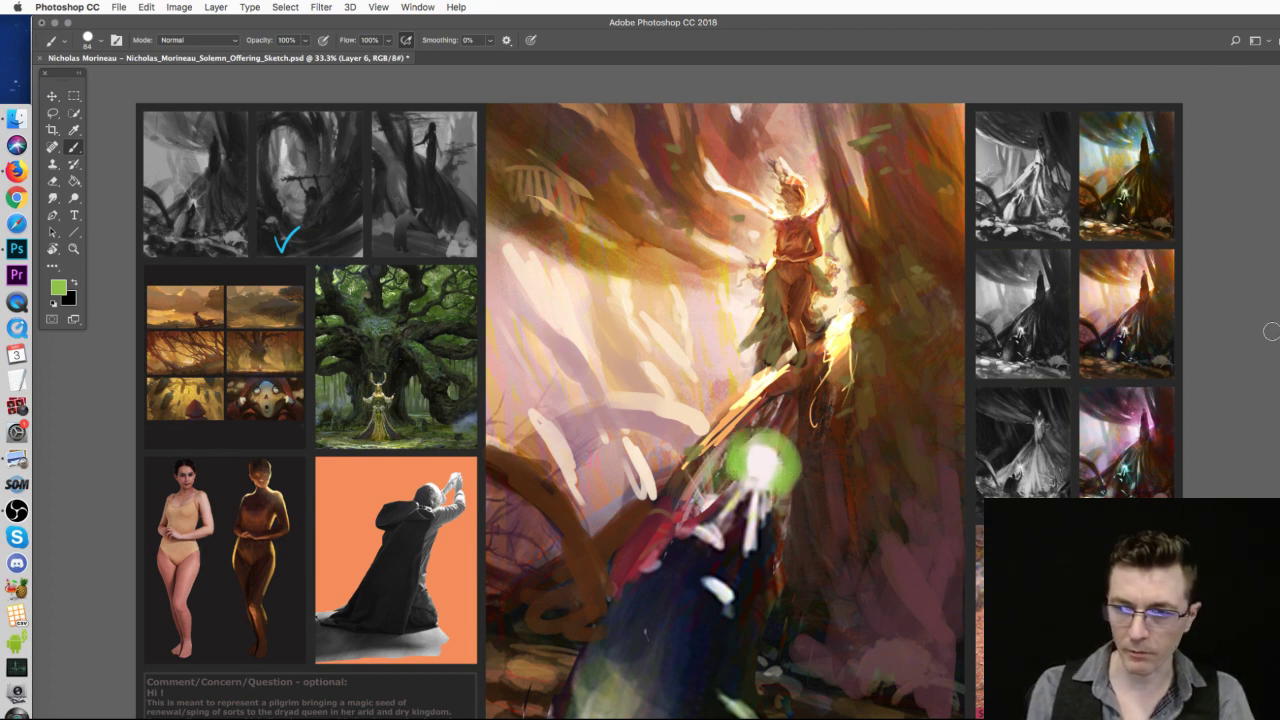
alt+click(716, 462)
mouse_move(716, 462)
mouse_down()
mouse_move(706, 476)
mouse_move(718, 430)
mouse_up()
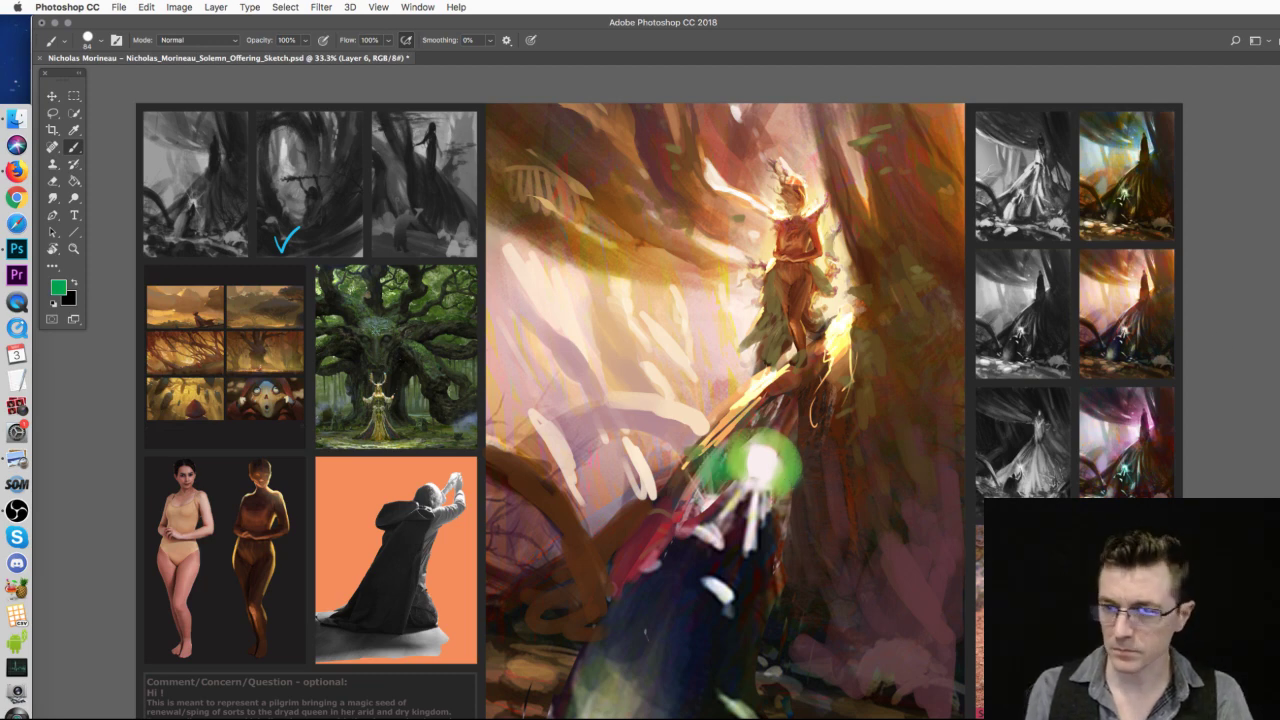
right_click(789, 422)
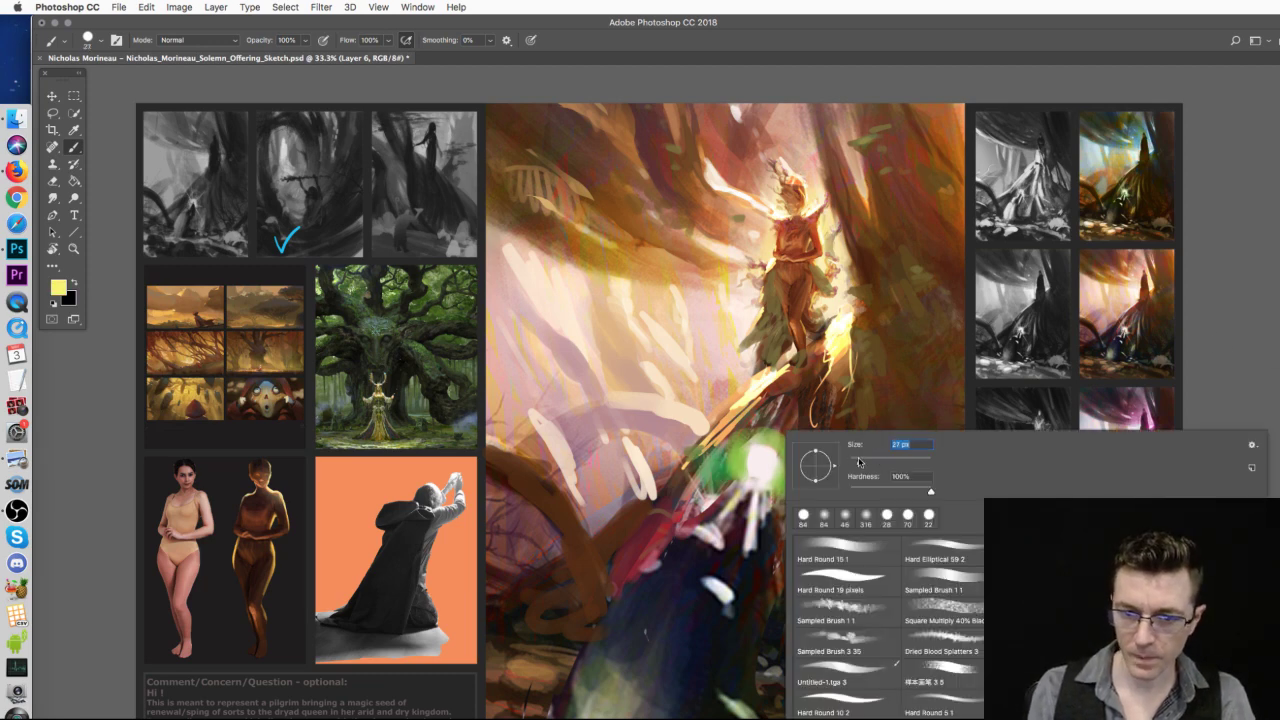
key(Return)
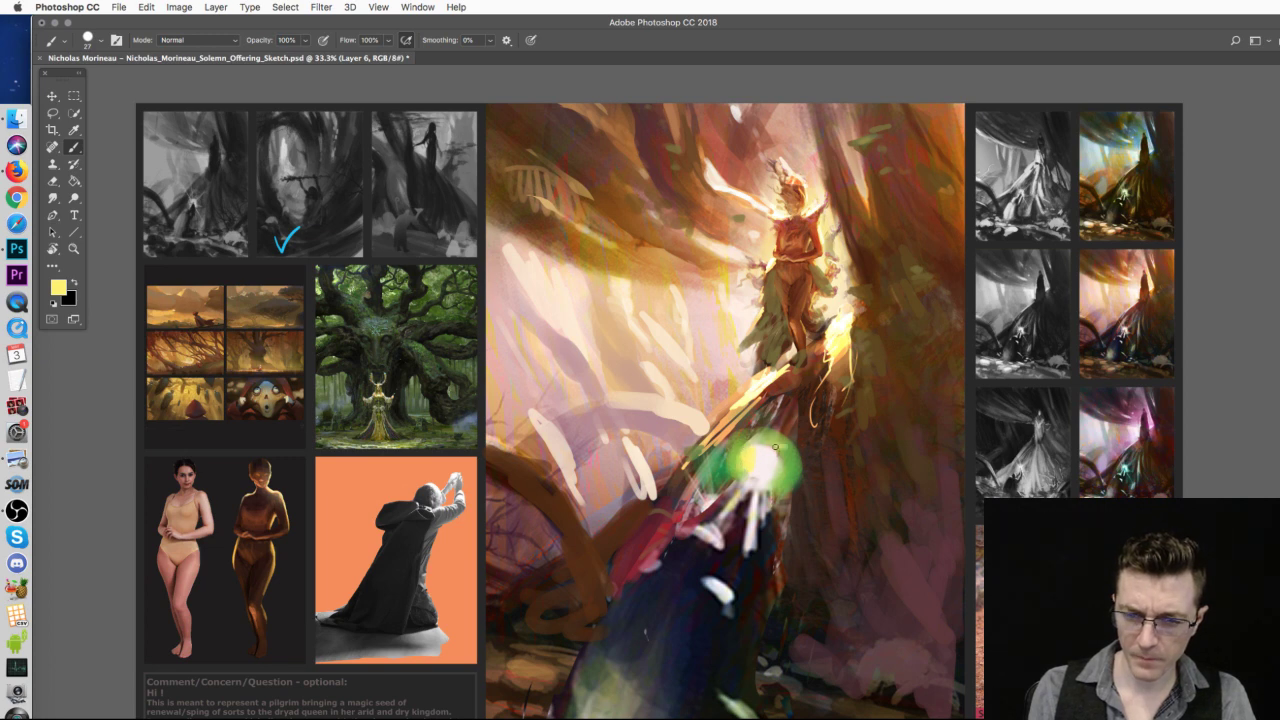
- Paint muted green patches on the forest floor to both sides of the pilgrim's cloak with a 73 px brush
right_click(877, 515)
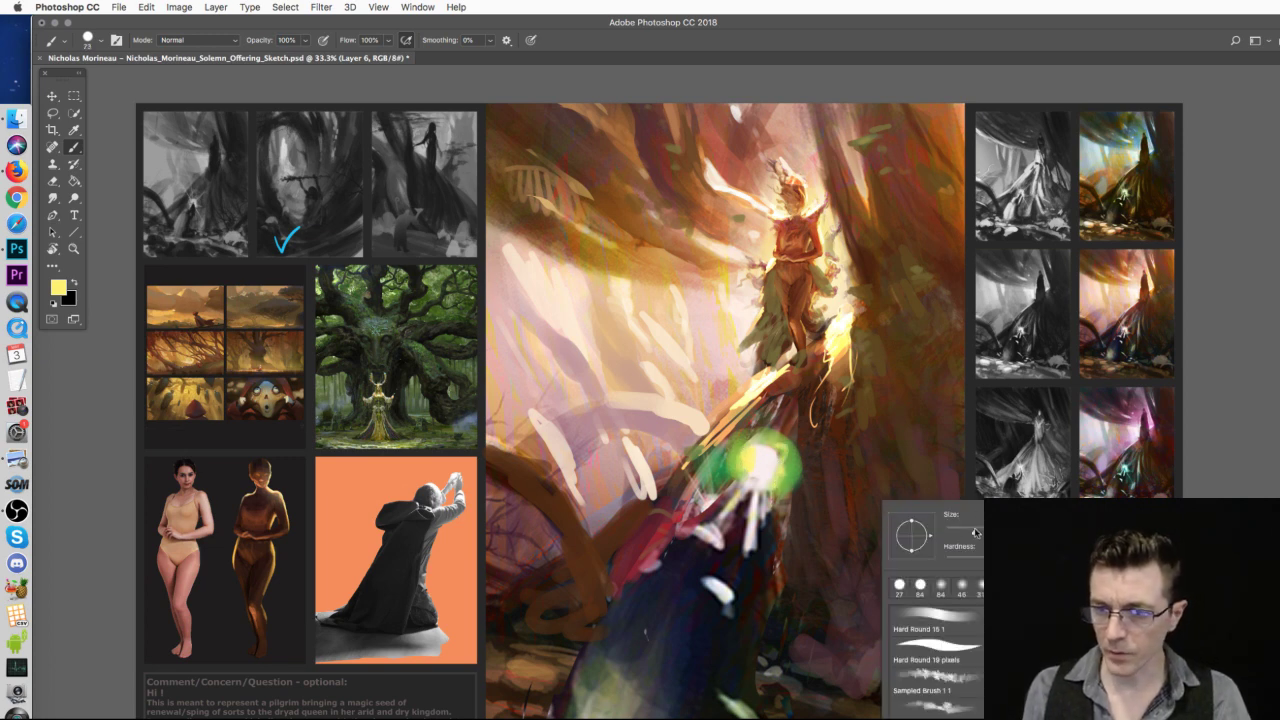
key(Return)
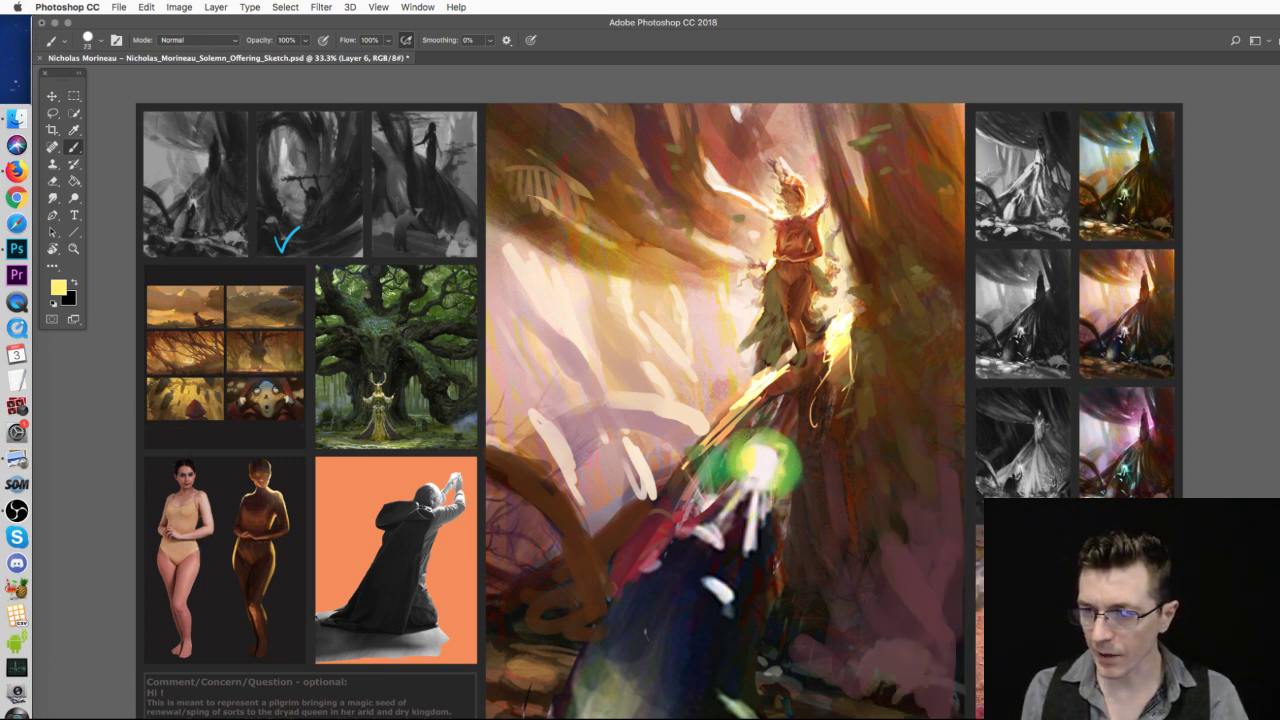
mouse_move(806, 680)
mouse_down()
mouse_move(785, 690)
mouse_move(832, 700)
mouse_move(820, 714)
mouse_up()
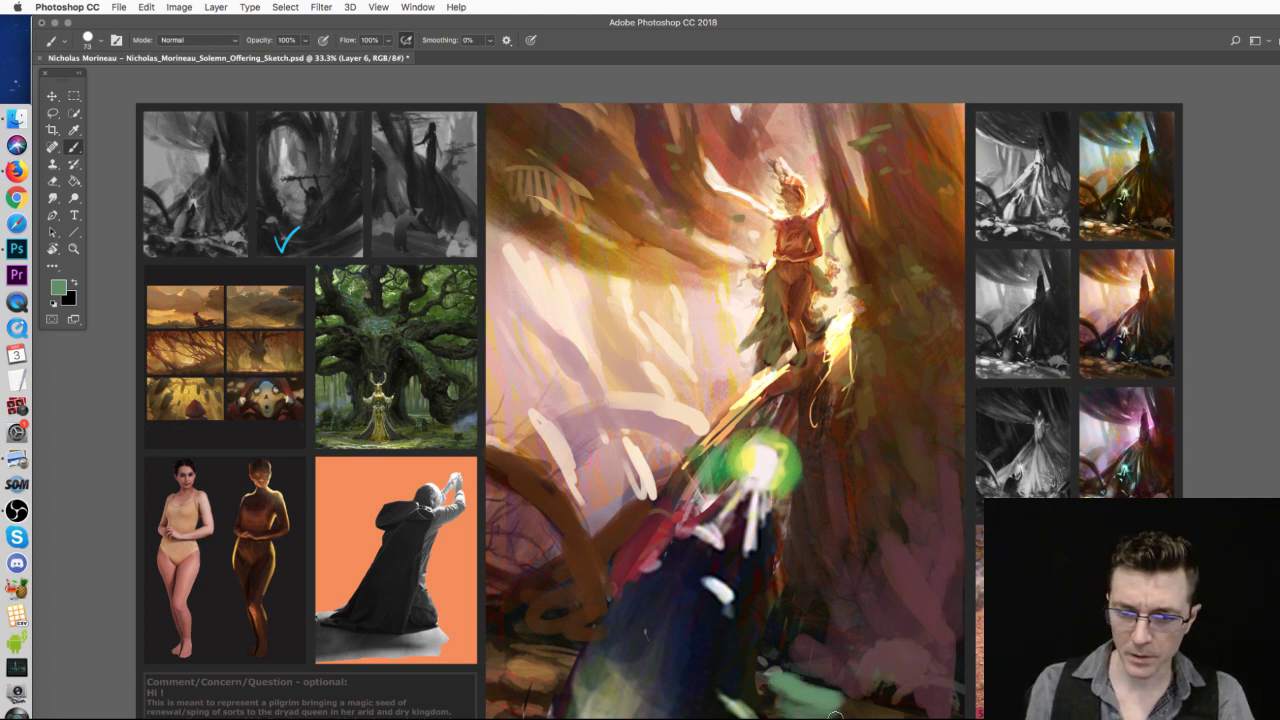
mouse_move(775, 677)
mouse_down()
mouse_move(778, 716)
mouse_move(828, 693)
mouse_move(908, 717)
mouse_move(750, 685)
mouse_up()
mouse_move(625, 657)
mouse_down()
mouse_move(547, 646)
mouse_move(495, 655)
mouse_up()
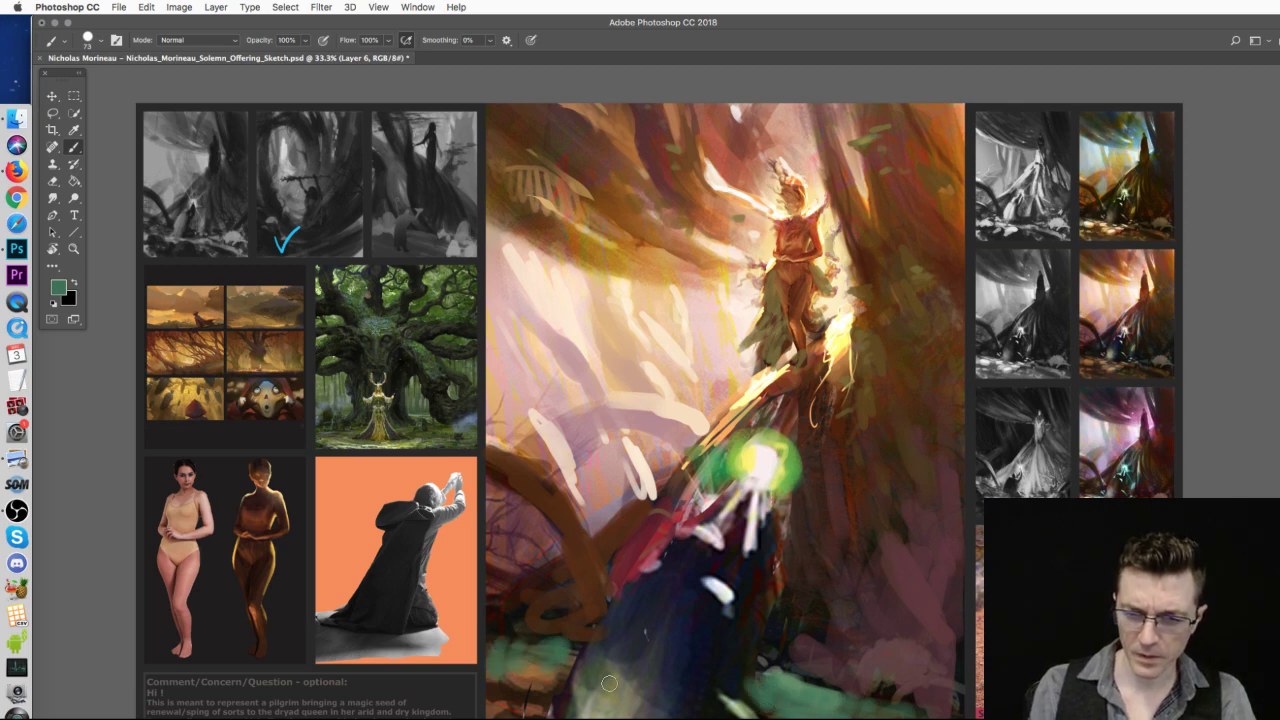
- Paint green strokes and sampled pale yellow highlights across the upper cloak beneath the orb
mouse_move(722, 535)
mouse_down()
mouse_move(705, 505)
mouse_move(718, 597)
mouse_move(670, 565)
mouse_move(740, 600)
mouse_up()
alt+click(755, 455)
mouse_move(679, 571)
mouse_down()
mouse_move(649, 569)
mouse_move(684, 560)
mouse_up()
drag(724, 582, 745, 602)
mouse_move(690, 528)
mouse_down()
mouse_move(725, 543)
mouse_move(755, 516)
mouse_move(752, 548)
mouse_up()
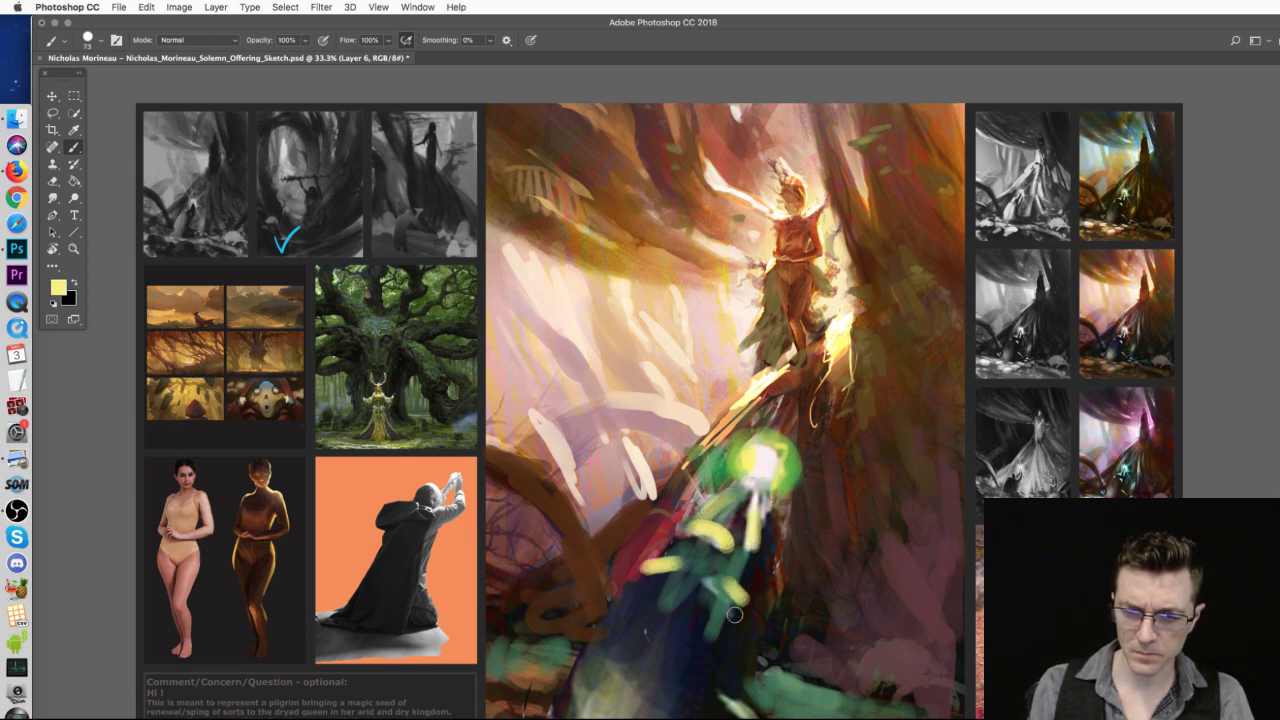
- Brush sampled dark teal over the pilgrim's cloak and the surrounding ground with a 150 px brush
right_click(825, 500)
drag(926, 511, 946, 515)
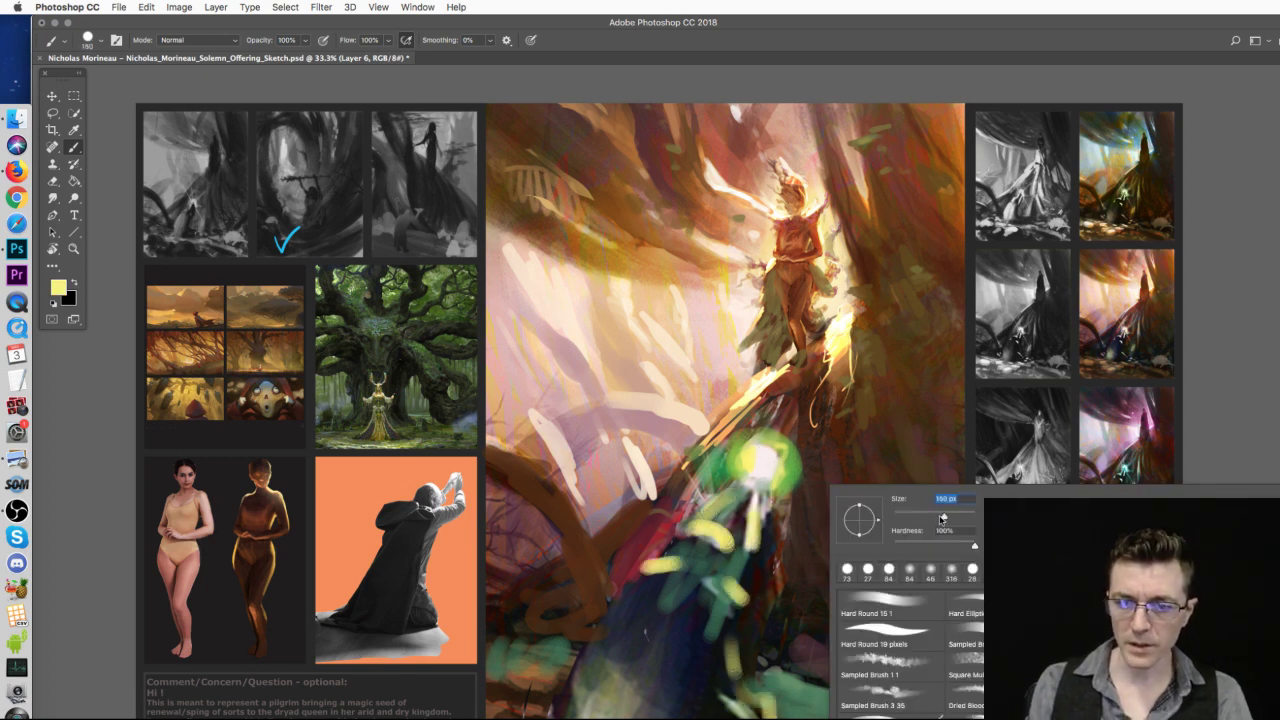
click(743, 676)
alt+click(820, 712)
mouse_move(815, 718)
mouse_down()
mouse_move(775, 690)
mouse_move(813, 711)
mouse_up()
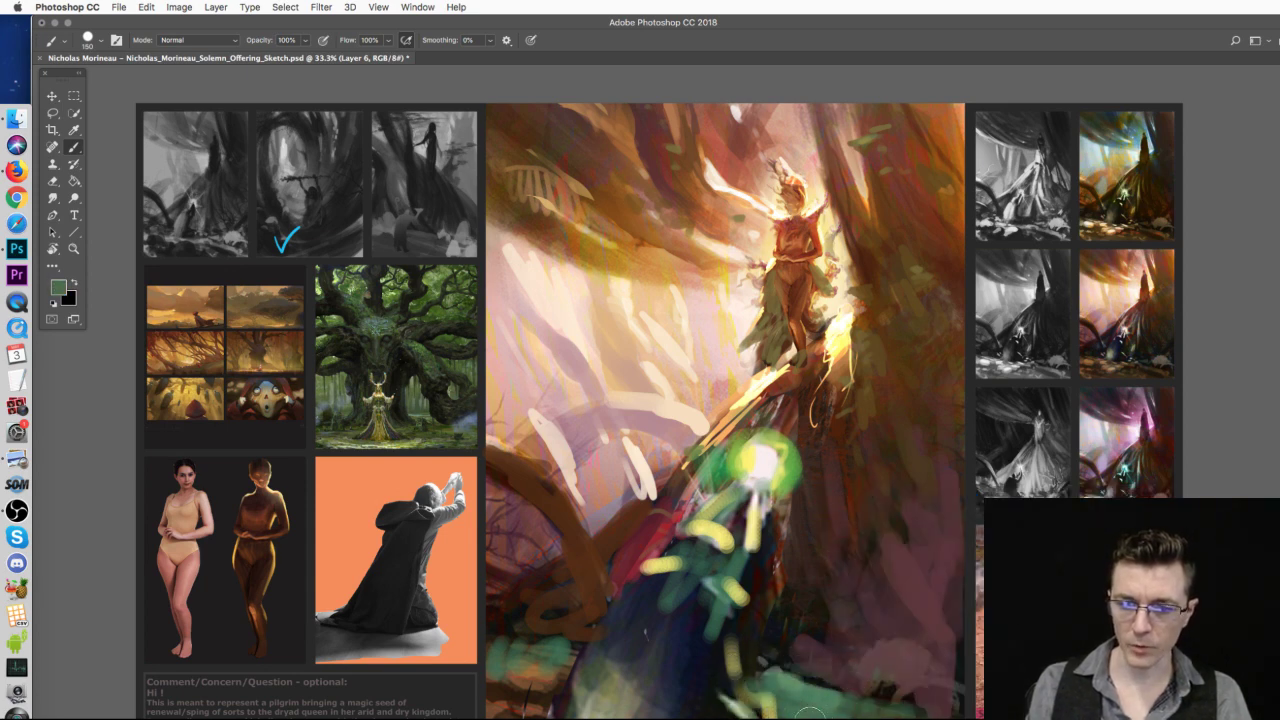
alt+click(615, 655)
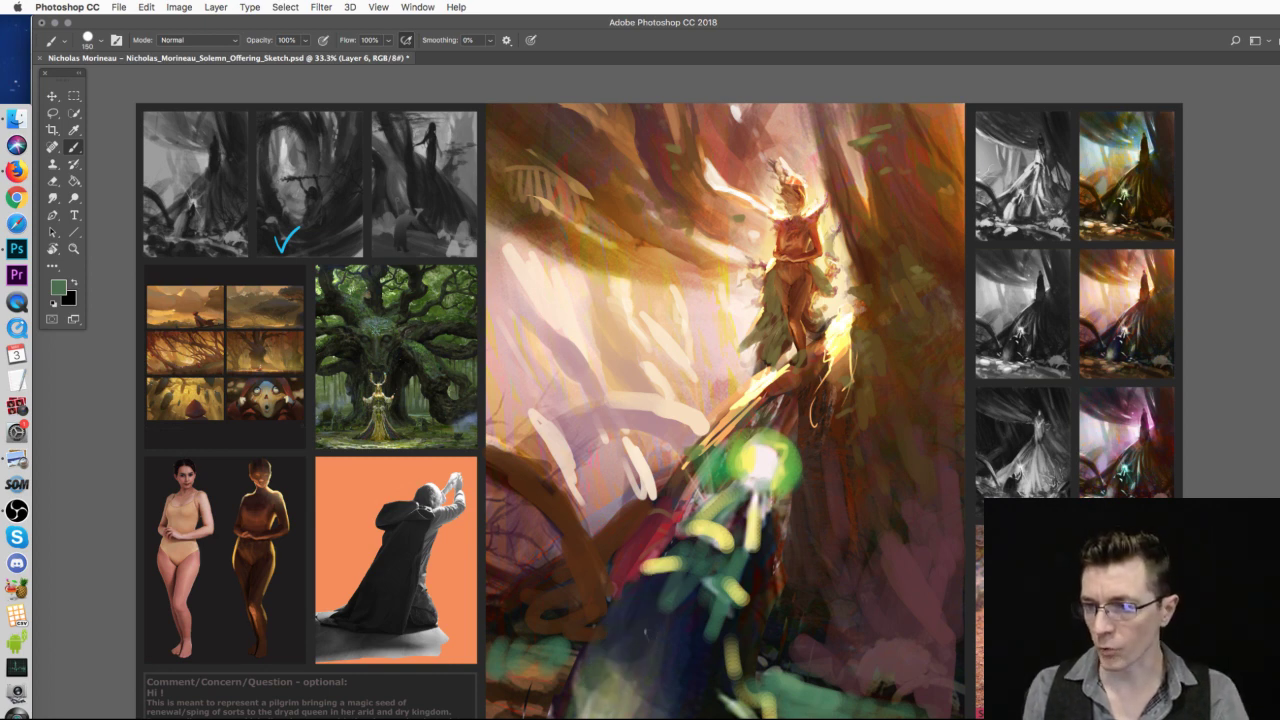
mouse_move(650, 590)
mouse_down()
mouse_move(610, 710)
mouse_move(690, 650)
mouse_move(720, 710)
mouse_up()
mouse_move(562, 712)
mouse_down()
mouse_move(500, 668)
mouse_move(565, 688)
mouse_up()
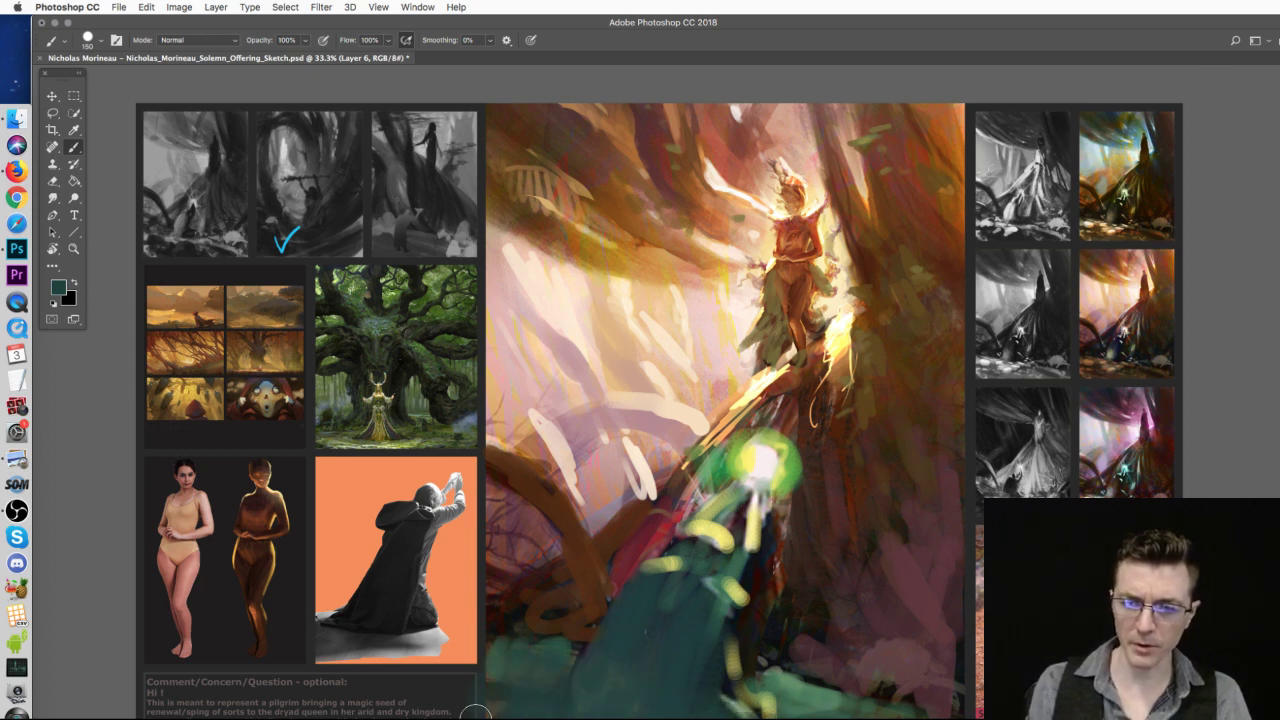
right_click(827, 487)
key(Escape)
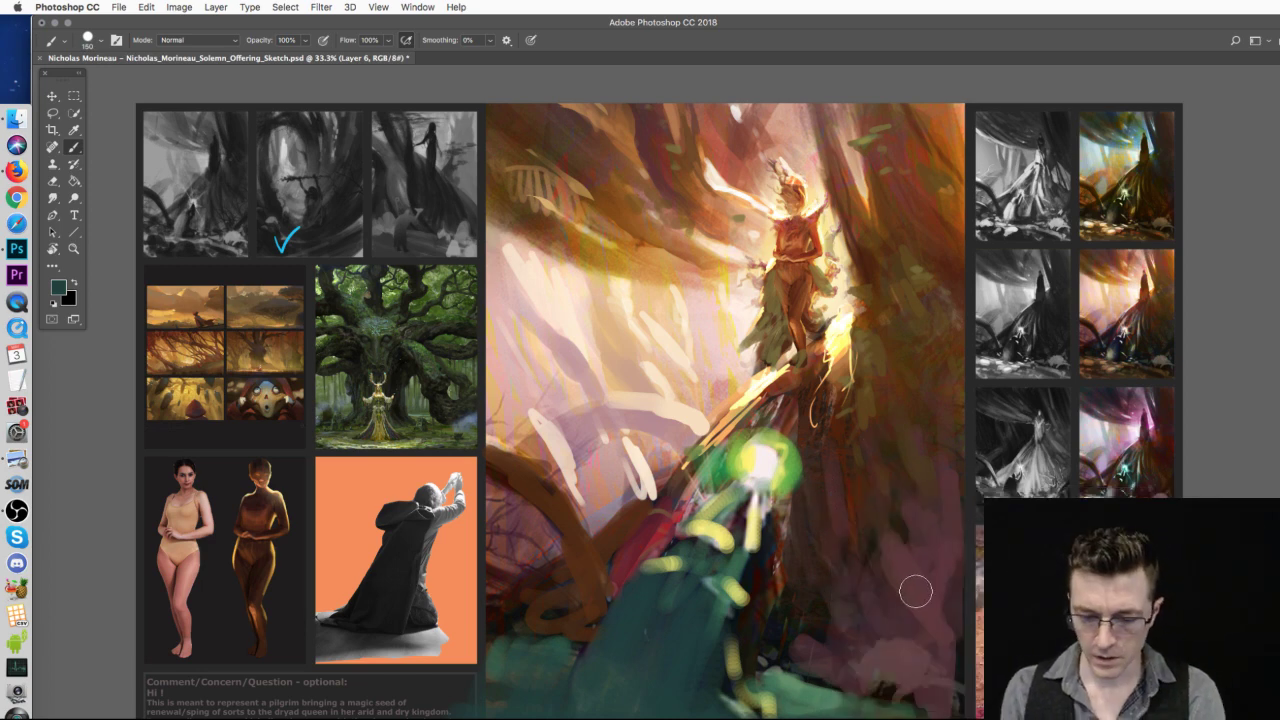
- Lasso several narrow tapering streaks down the tree trunk below the dryad, subtracting overlapping parts from the selection
key(l)
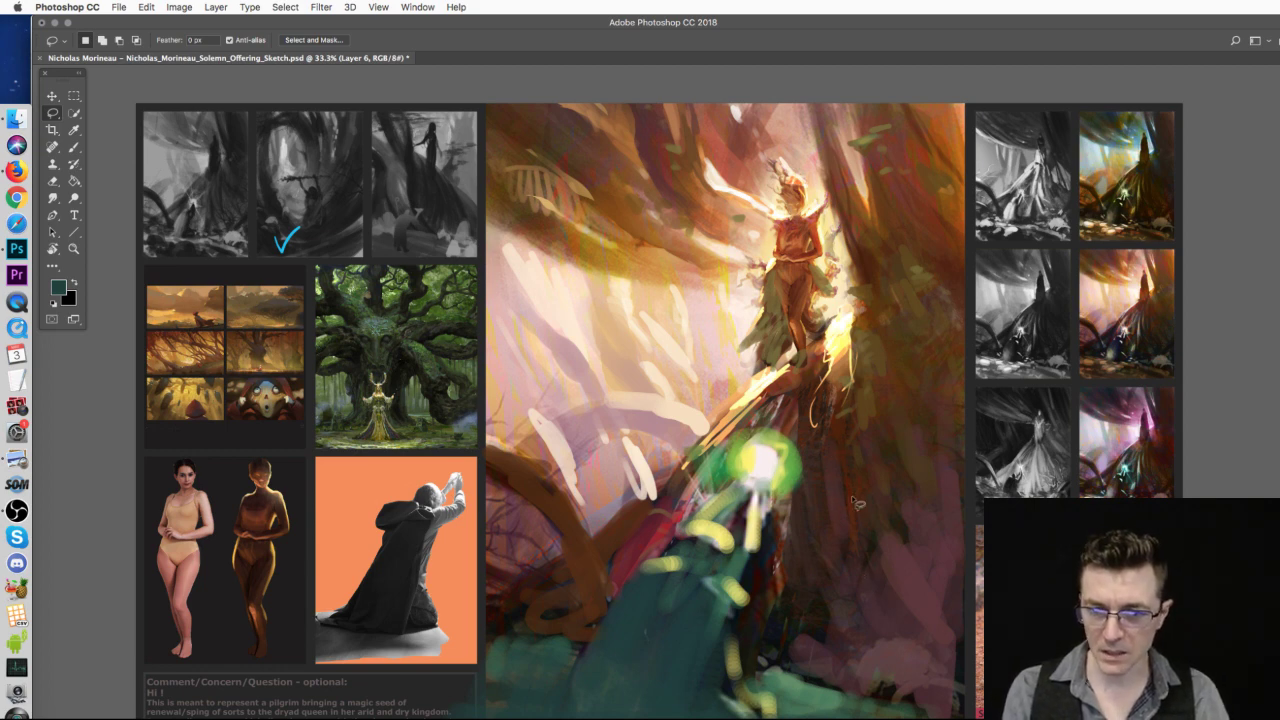
mouse_move(845, 428)
mouse_down()
mouse_move(865, 567)
mouse_move(849, 426)
mouse_up()
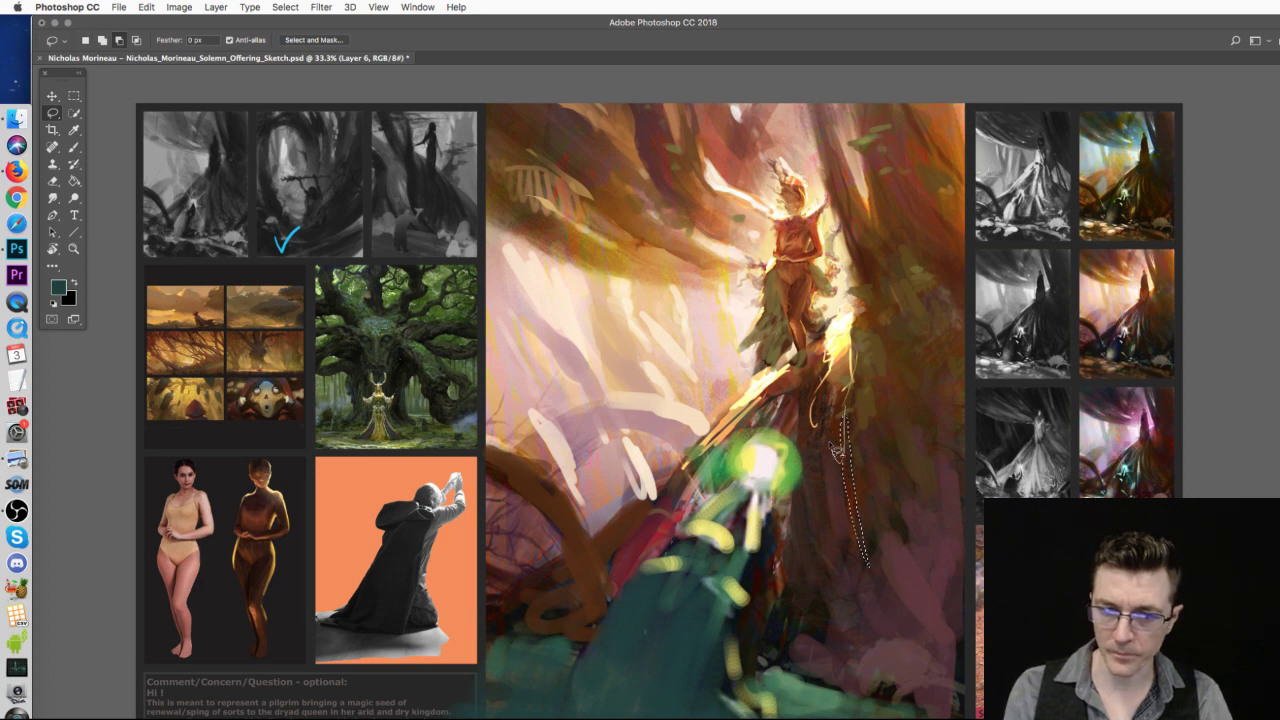
mouse_move(807, 502)
mouse_down()
mouse_move(850, 598)
mouse_move(890, 643)
mouse_move(842, 622)
mouse_move(815, 580)
mouse_move(807, 502)
mouse_move(890, 646)
mouse_move(846, 620)
mouse_move(806, 496)
mouse_move(798, 595)
mouse_move(768, 518)
mouse_move(782, 506)
mouse_up()
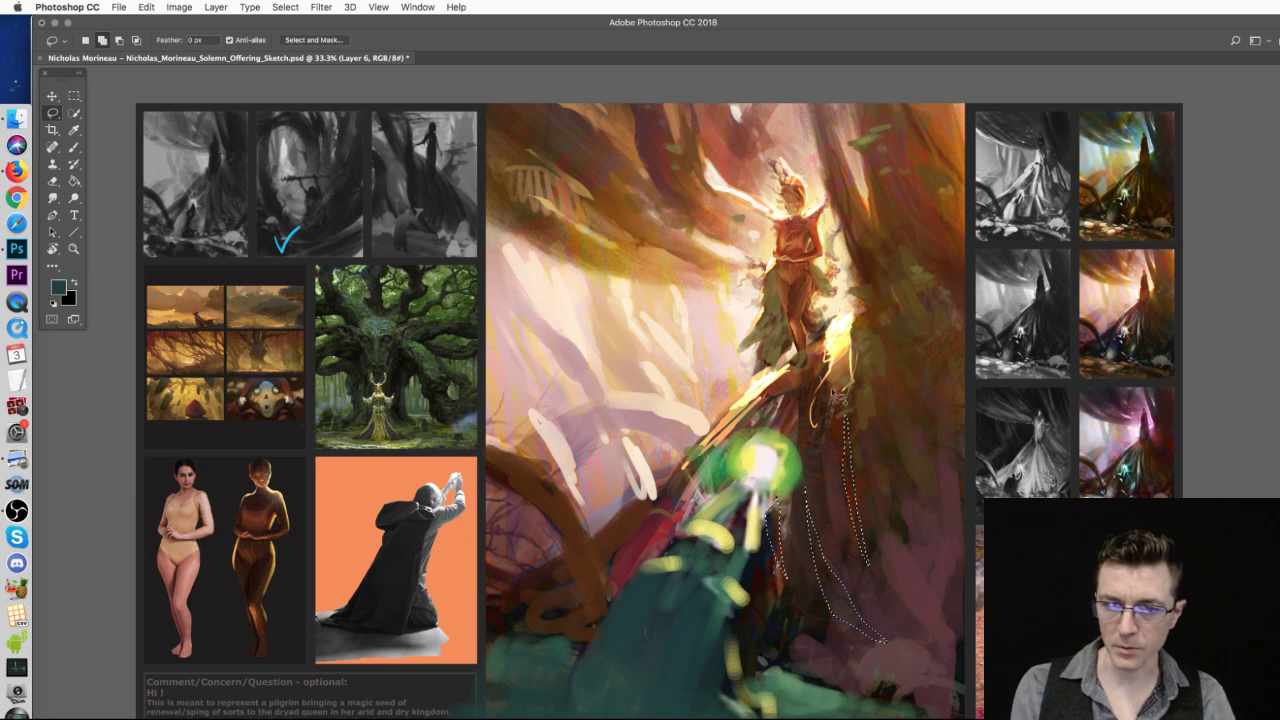
drag(838, 378, 836, 382)
key(shift)
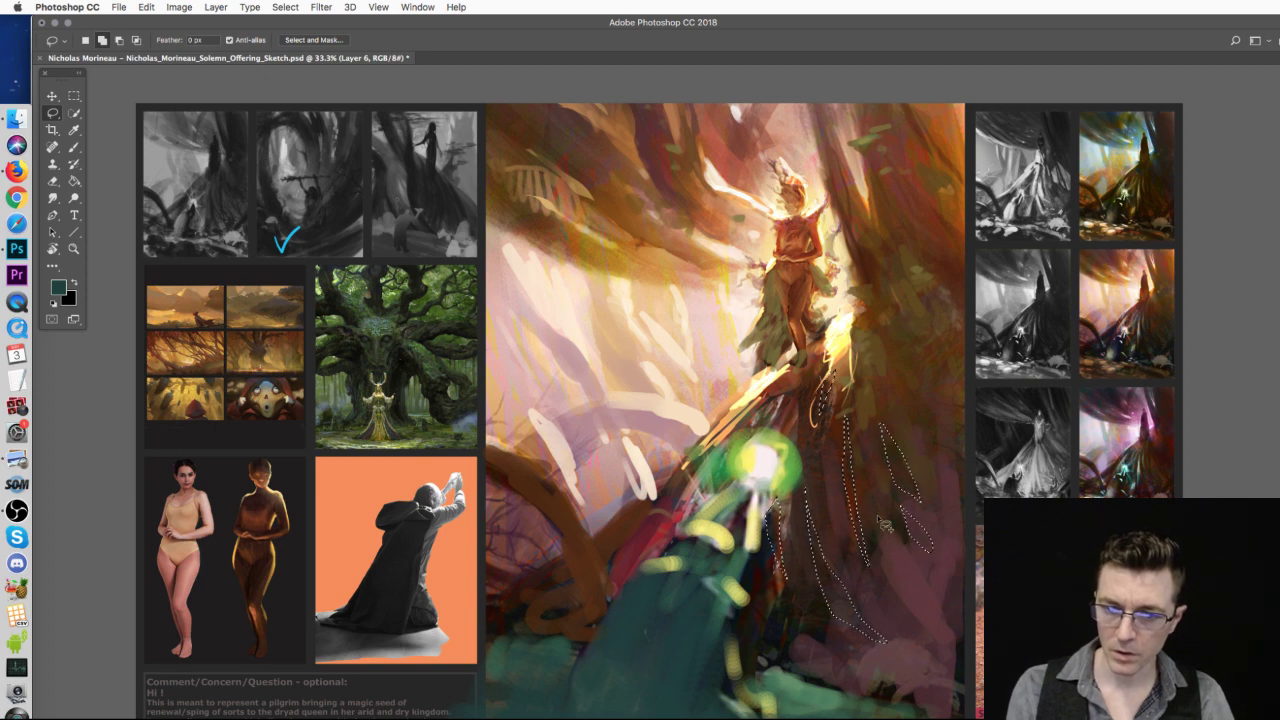
key(alt)
mouse_move(853, 526)
mouse_down()
mouse_move(915, 495)
mouse_move(816, 560)
mouse_up()
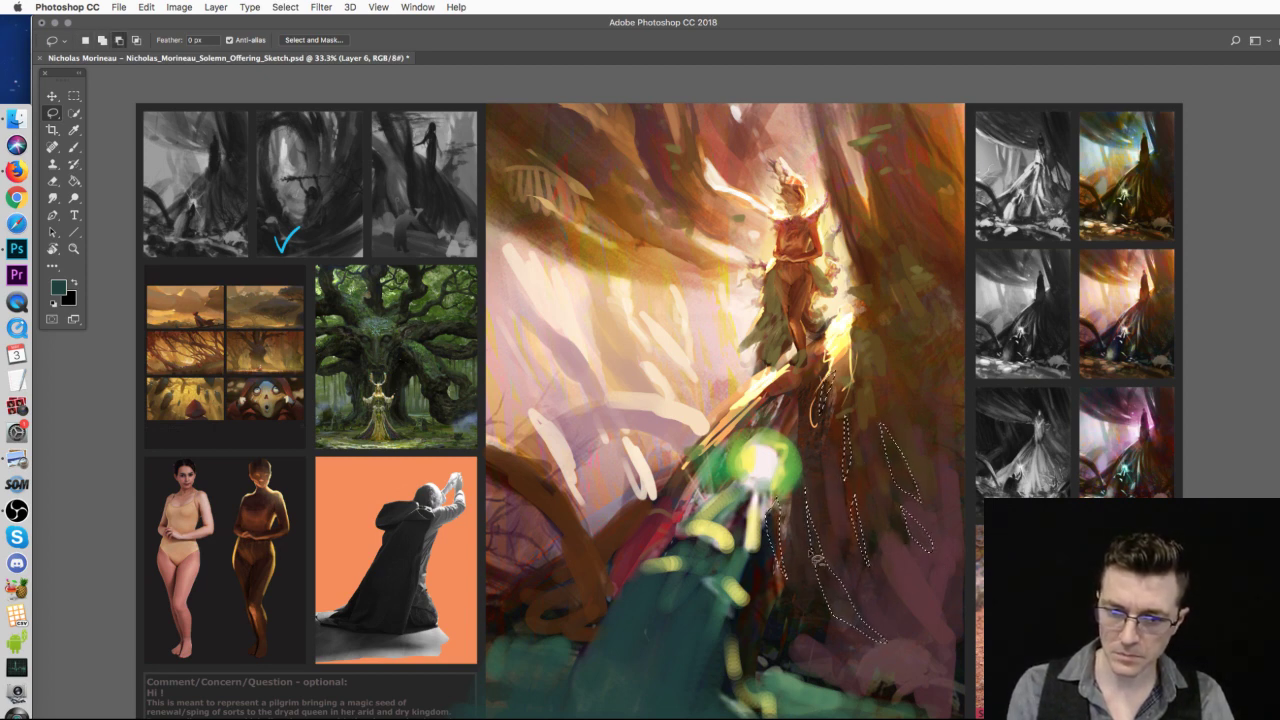
- Add more small tapering shapes to the selection along the outer side of the trunk
key(shift)
mouse_move(945, 576)
mouse_down()
mouse_move(958, 606)
mouse_move(942, 580)
mouse_up()
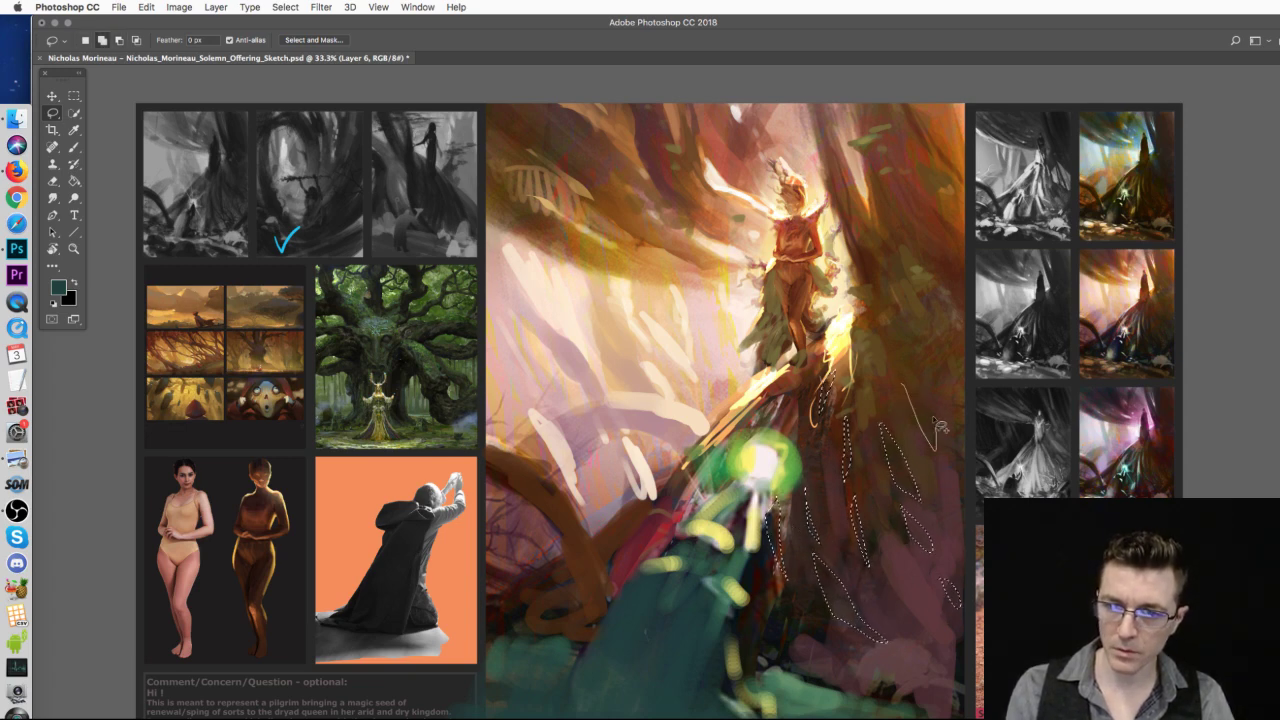
mouse_move(918, 366)
mouse_down()
mouse_move(902, 350)
mouse_move(950, 388)
mouse_up()
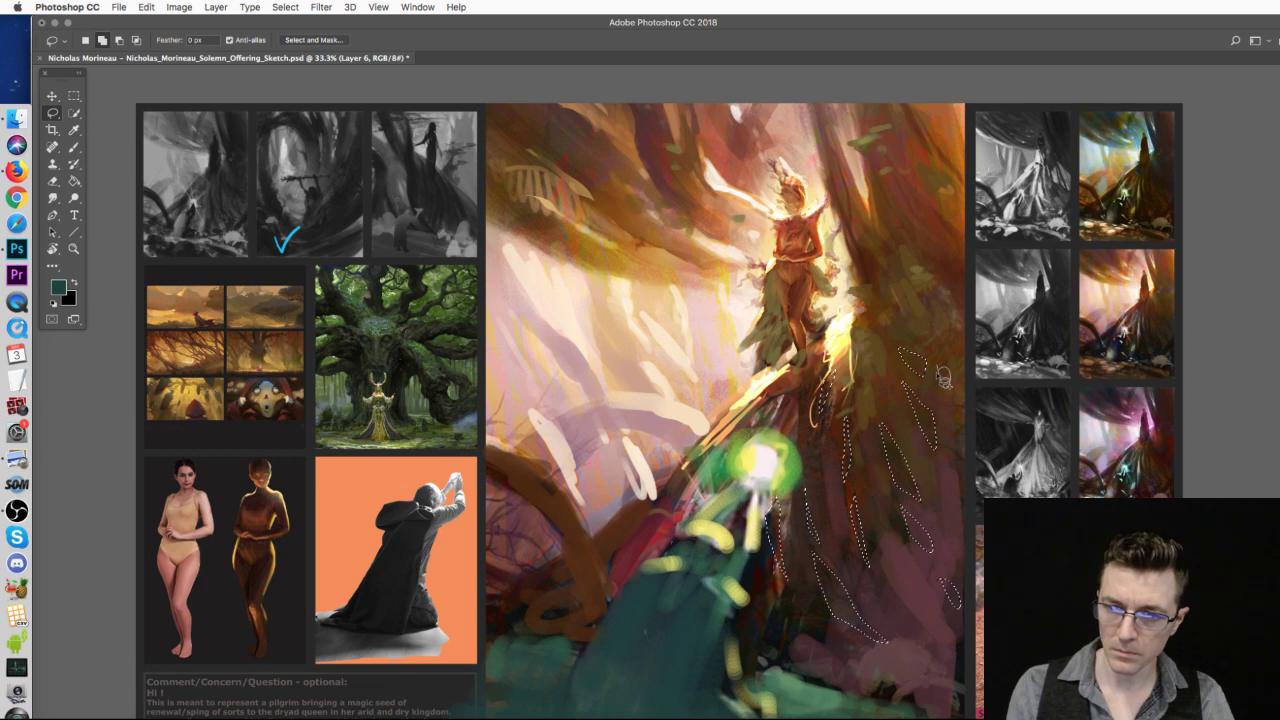
mouse_move(900, 318)
mouse_down()
mouse_move(885, 345)
mouse_move(887, 327)
mouse_up()
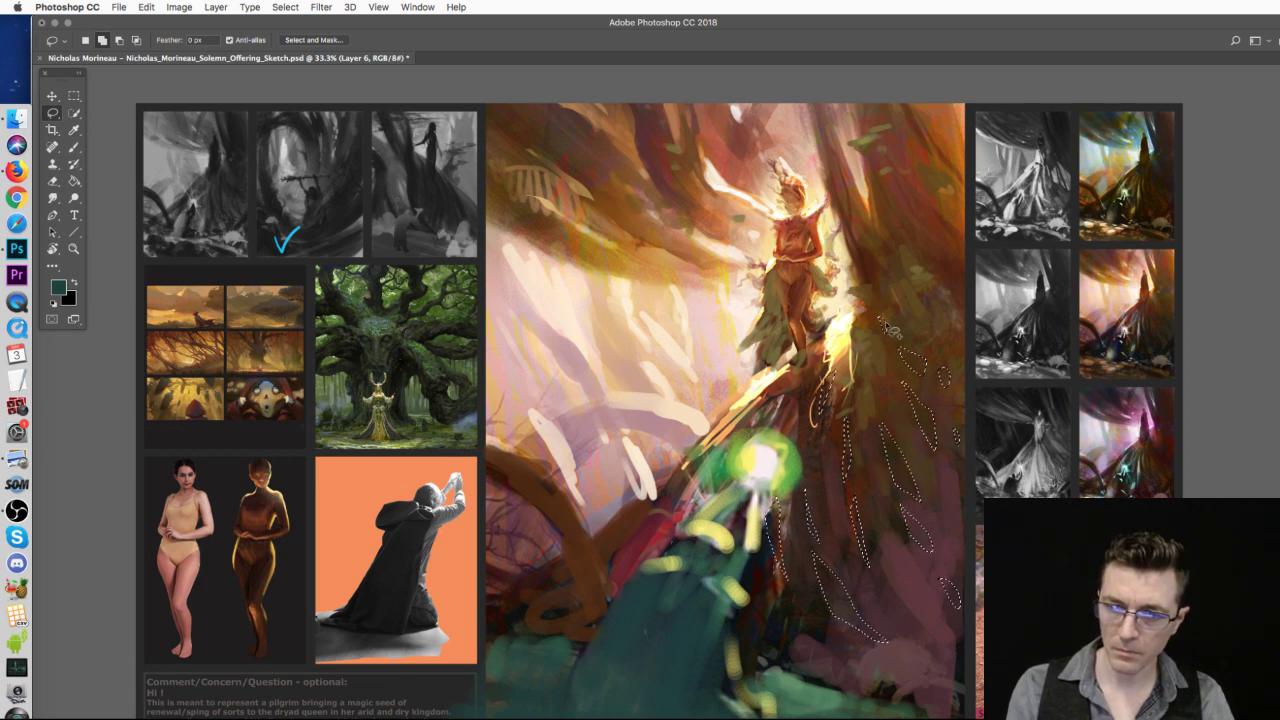
- Hide the selection edges and brush sampled orange-tan into the selected trunk streaks at 201 px
key(ctrl+h)
key(b)
right_click(877, 460)
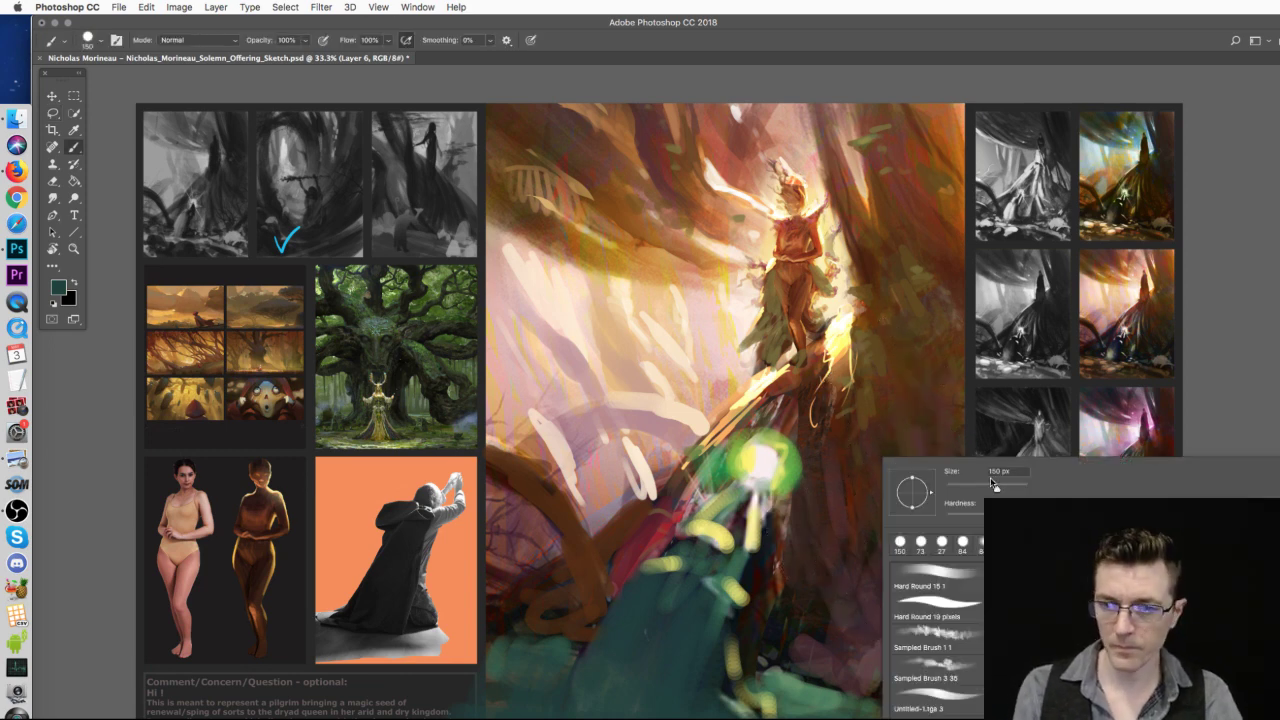
click(1008, 489)
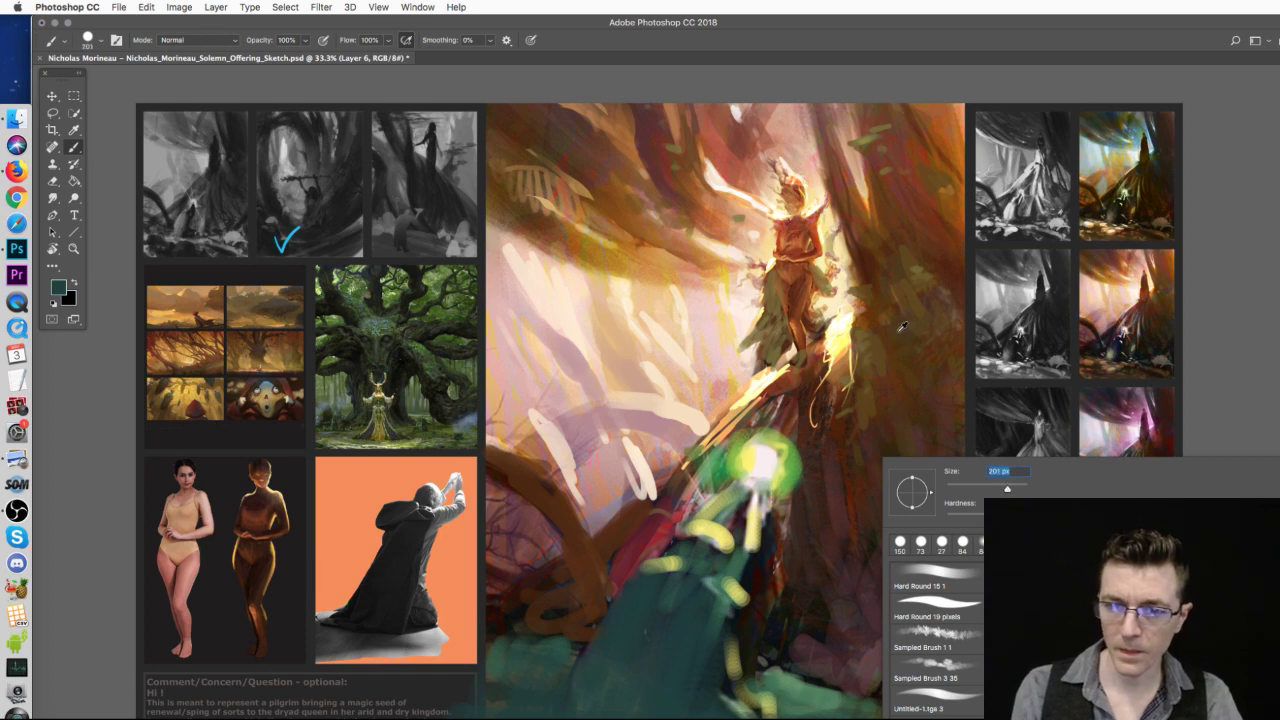
alt+click(837, 337)
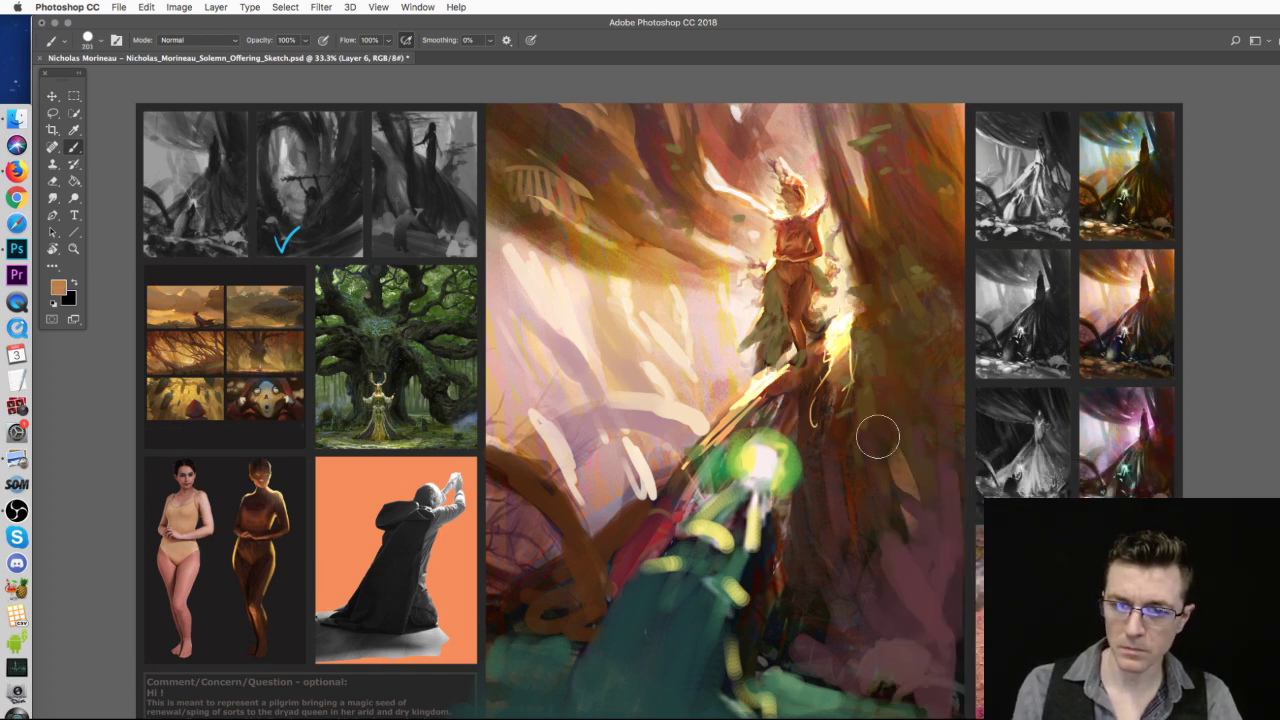
mouse_move(828, 440)
mouse_down()
mouse_move(863, 491)
mouse_move(929, 347)
mouse_move(874, 523)
mouse_up()
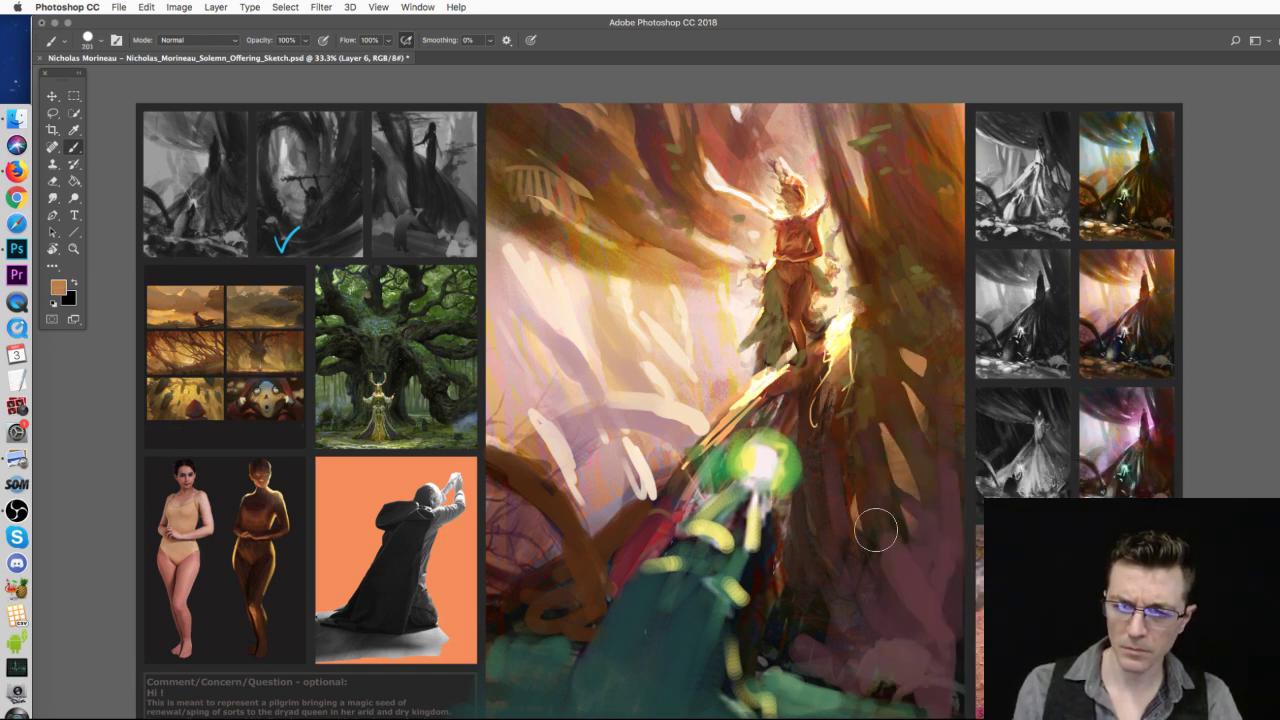
drag(849, 571, 854, 614)
drag(929, 487, 929, 430)
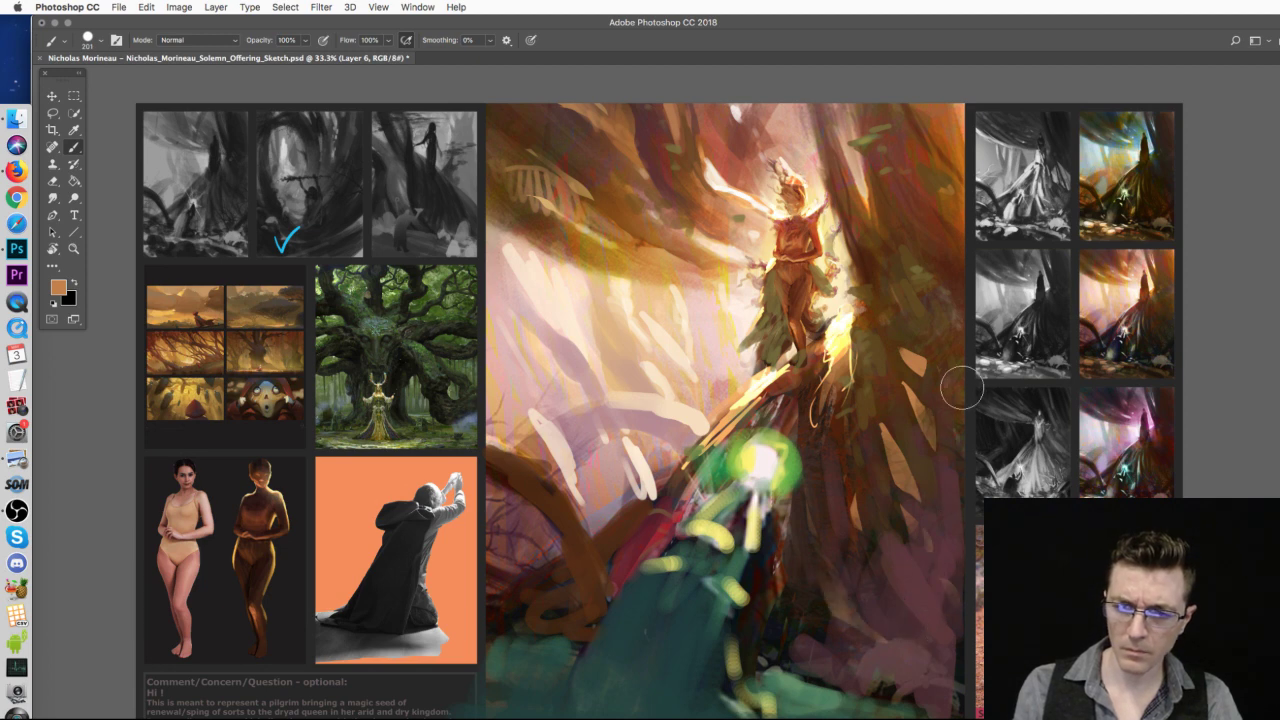
drag(904, 362, 937, 305)
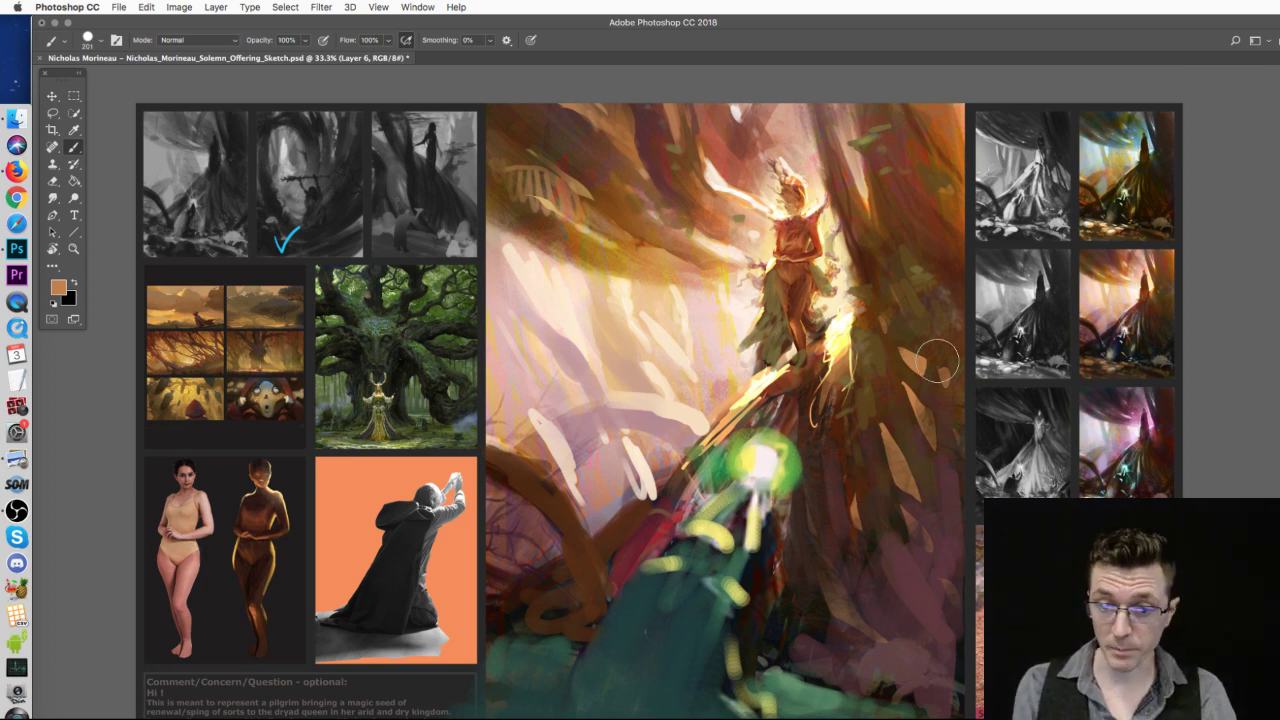
- Choose the Hard Round 15 1 brush, sample dark brown and cover the small tan patch high on the trunk at 23 px
right_click(878, 446)
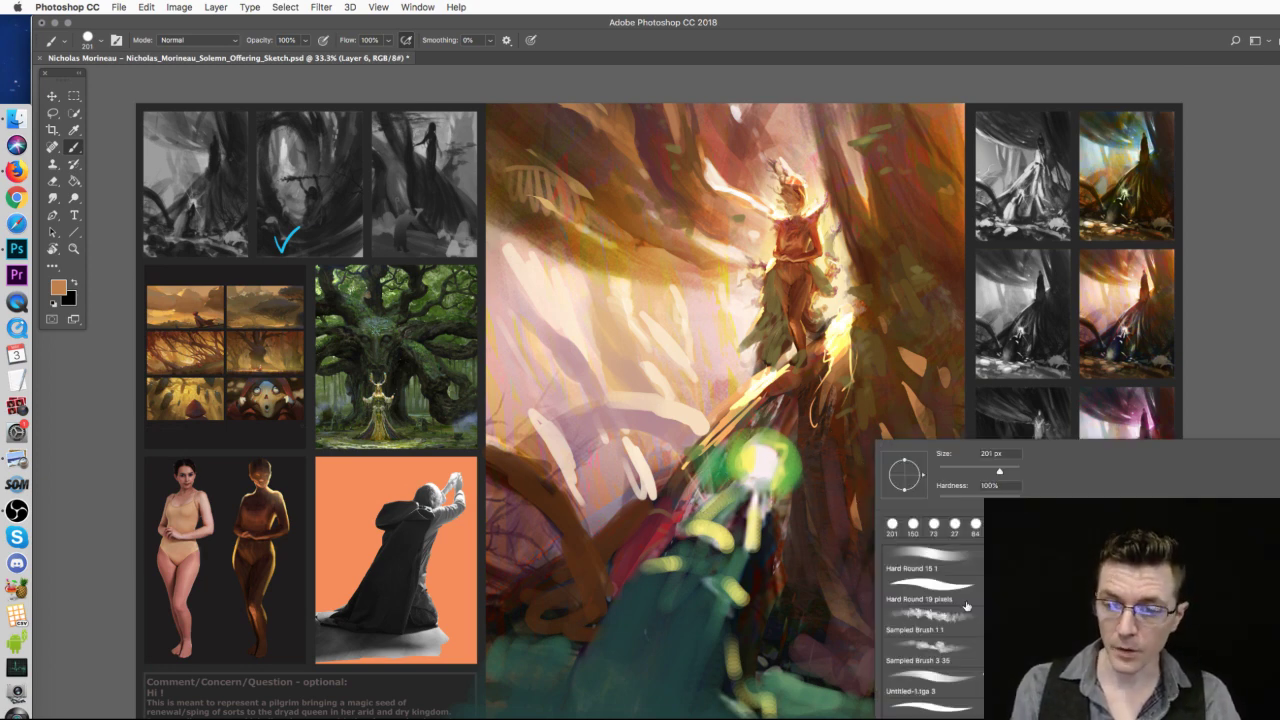
click(948, 562)
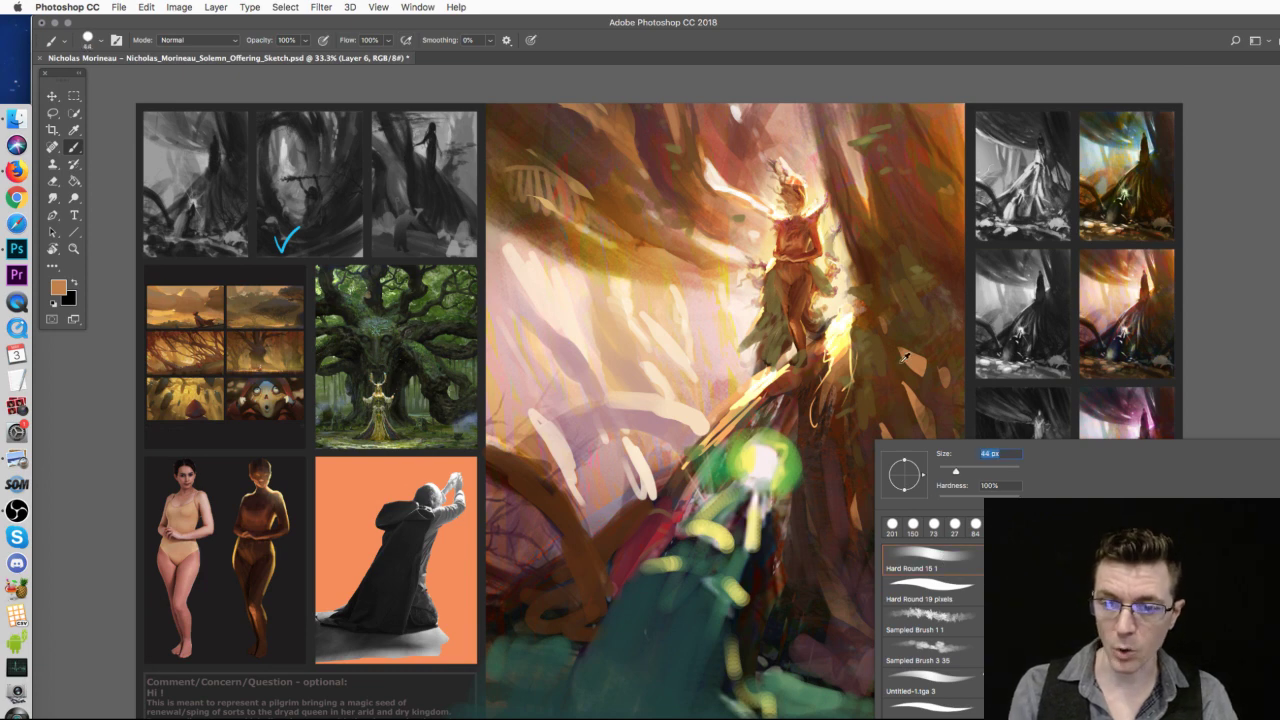
alt+click(901, 383)
right_click(914, 356)
drag(980, 393, 987, 393)
click(901, 320)
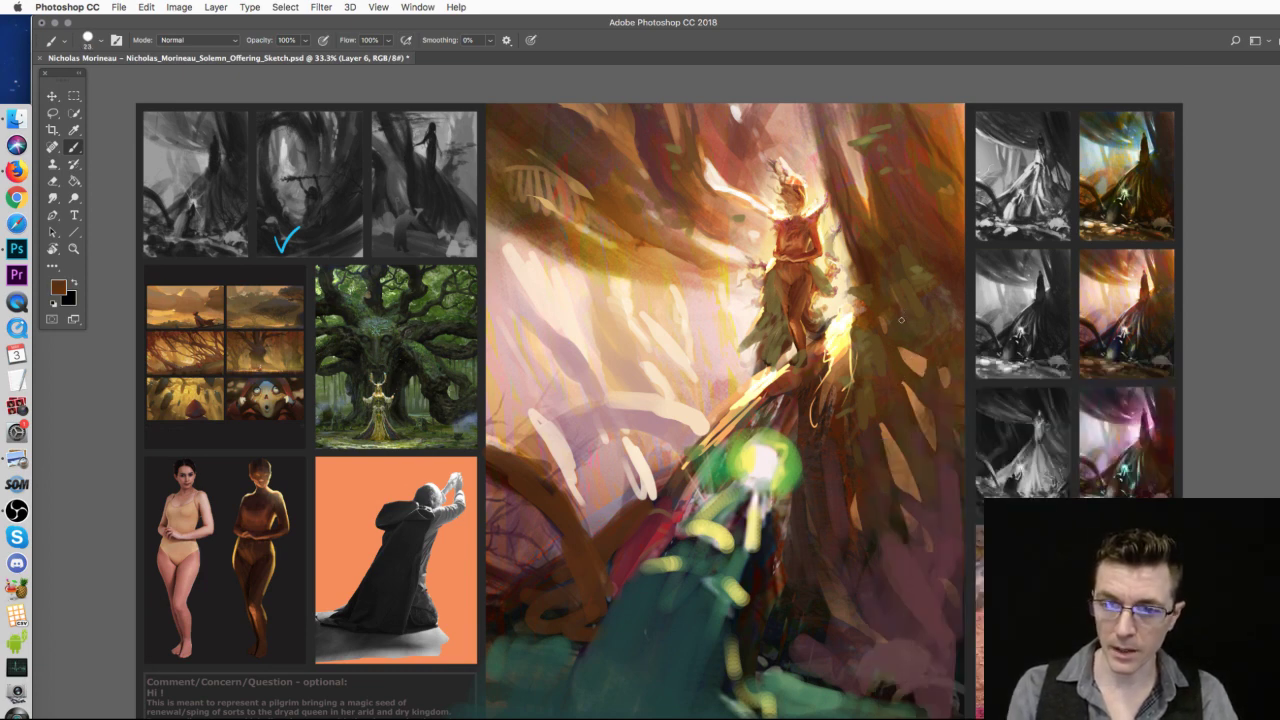
- Resize the brush to 39 px and tone down the remaining tan streaks along the outer trunk with dark browns
right_click(922, 356)
drag(1003, 391, 1009, 393)
click(910, 347)
right_click(922, 357)
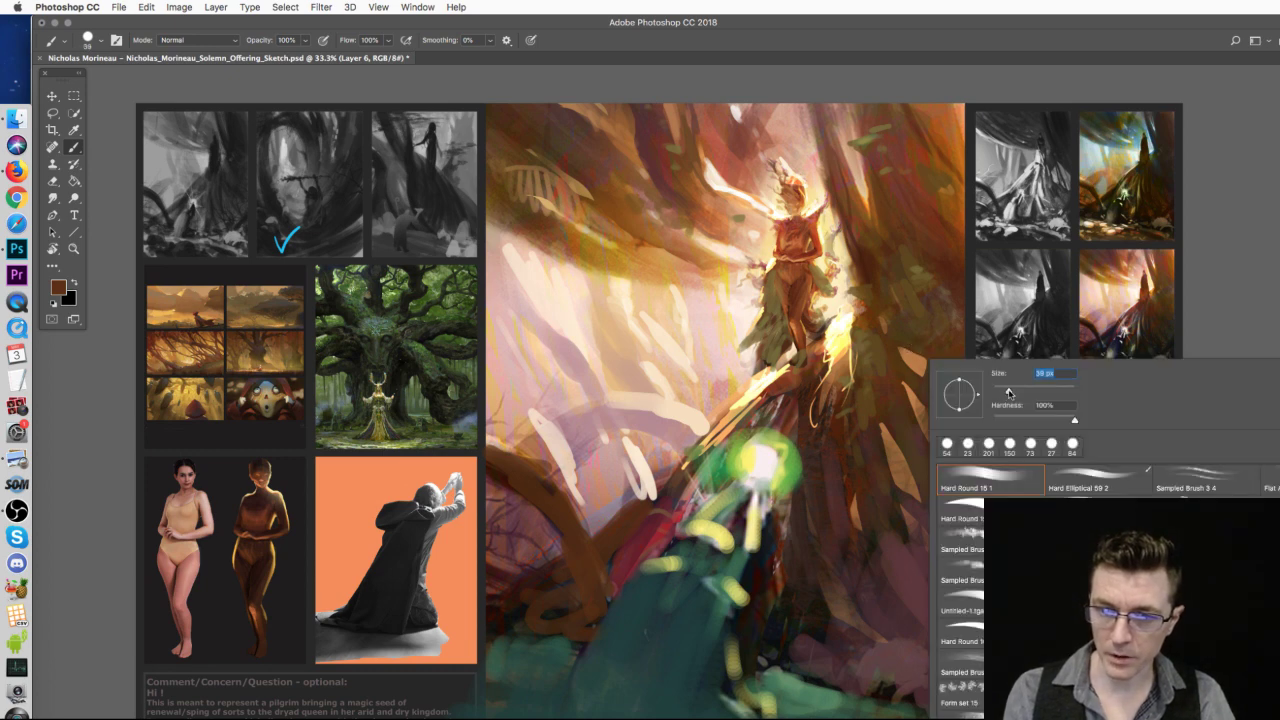
click(921, 347)
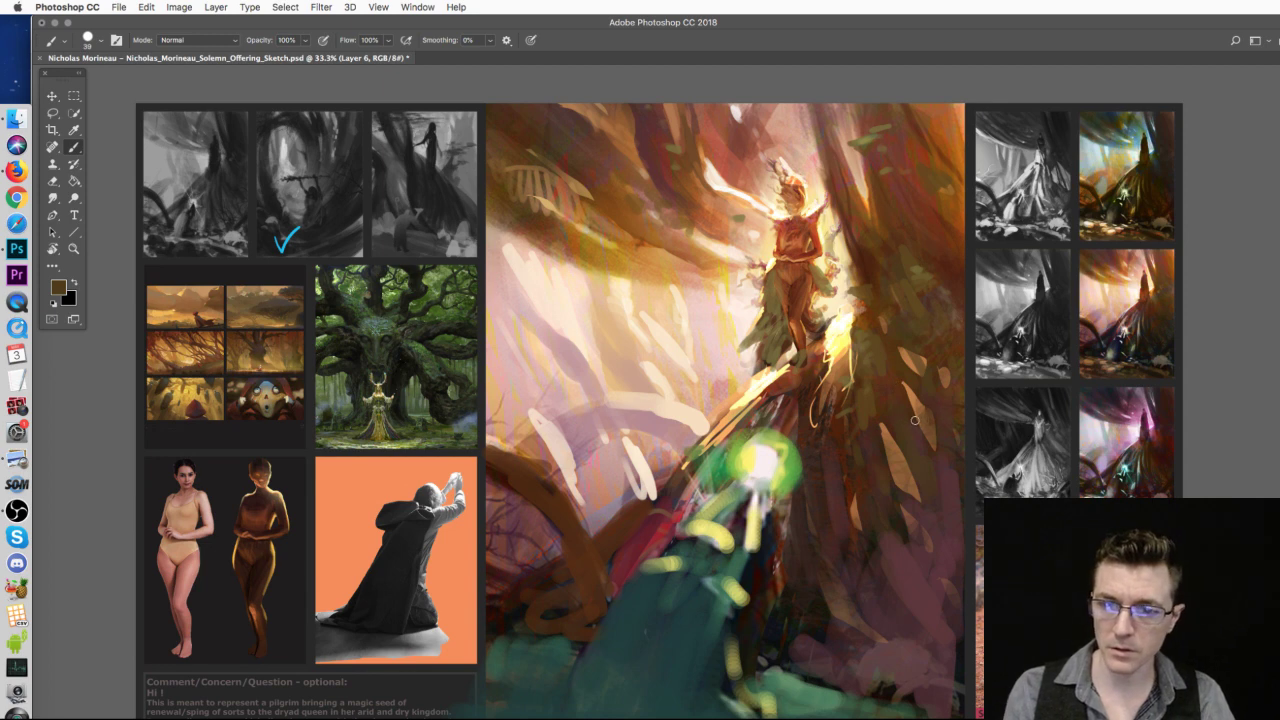
mouse_move(925, 407)
mouse_down()
mouse_move(929, 423)
mouse_move(916, 413)
mouse_up()
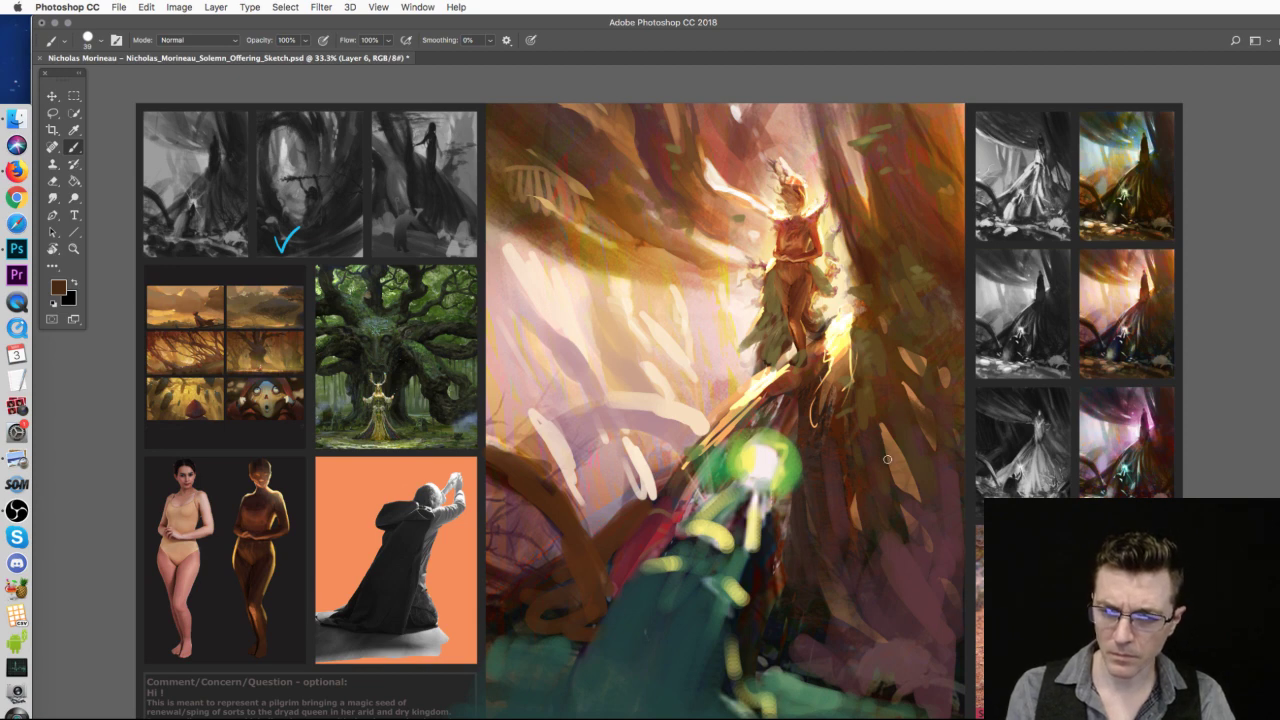
drag(891, 419, 900, 500)
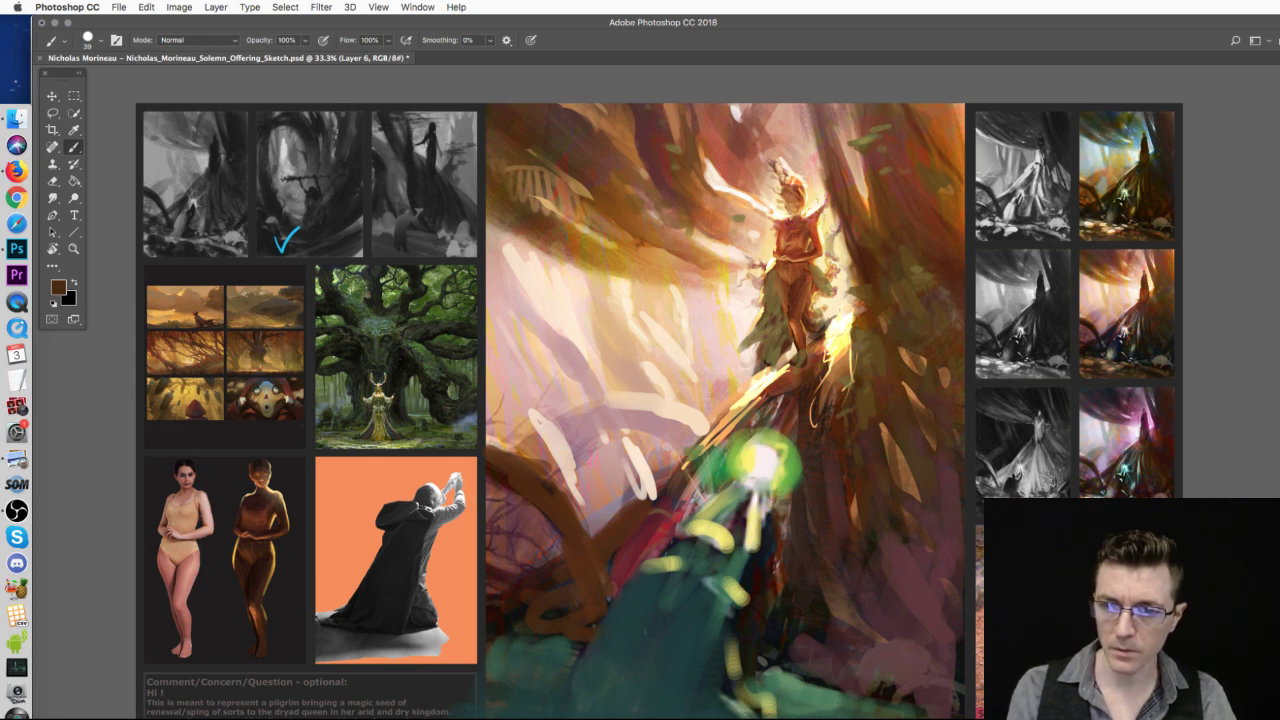
- Sample purplish and olive browns from the trunk and paint over its lower outer area at 39 px
alt+click(930, 526)
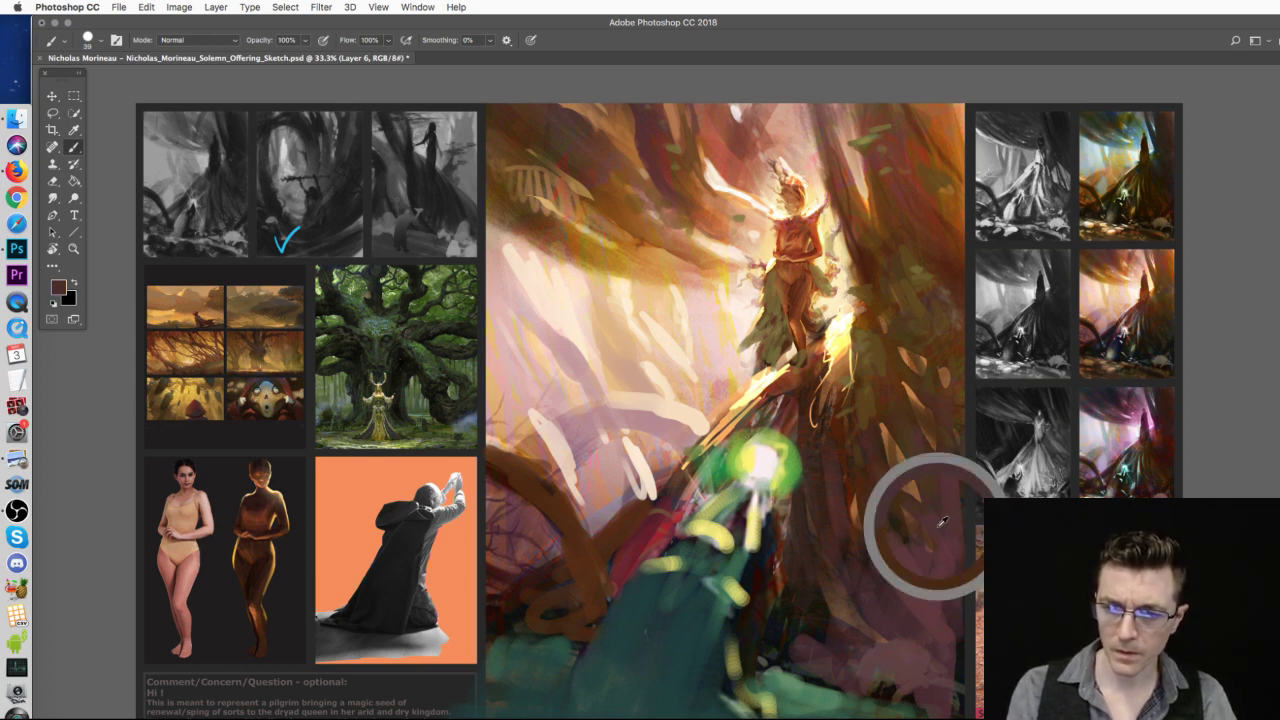
alt+click(866, 407)
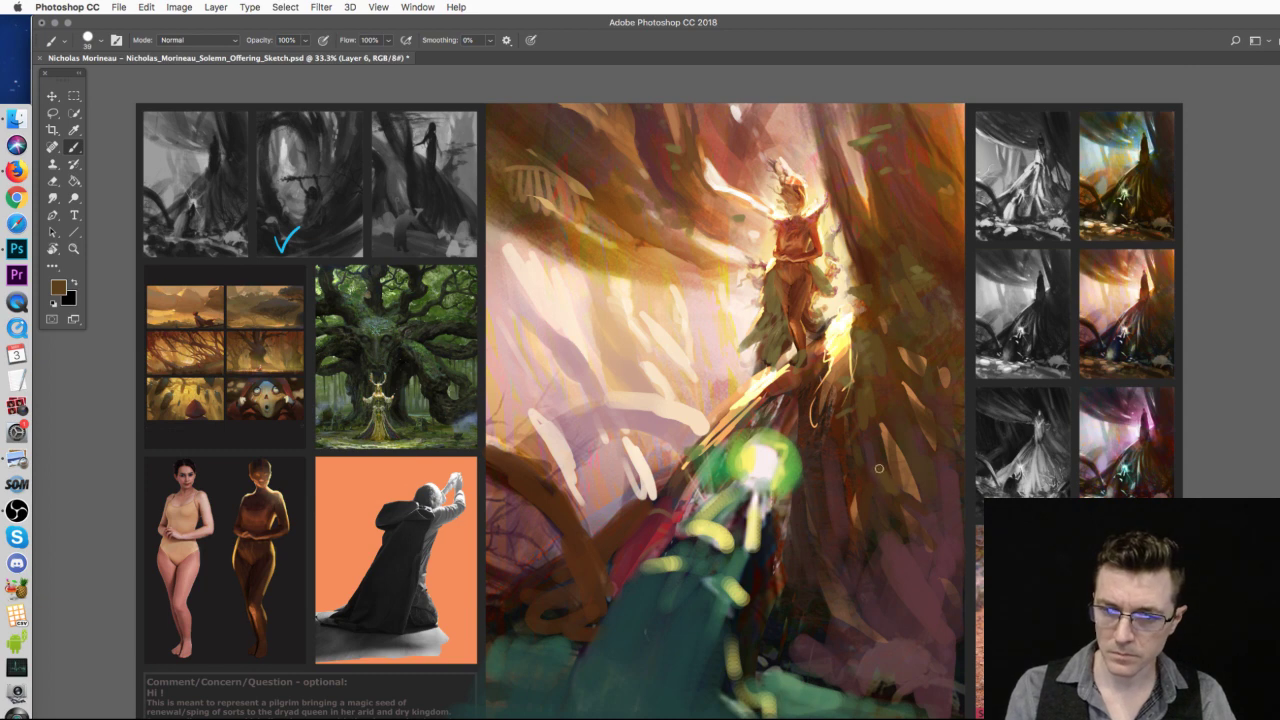
alt+click(899, 563)
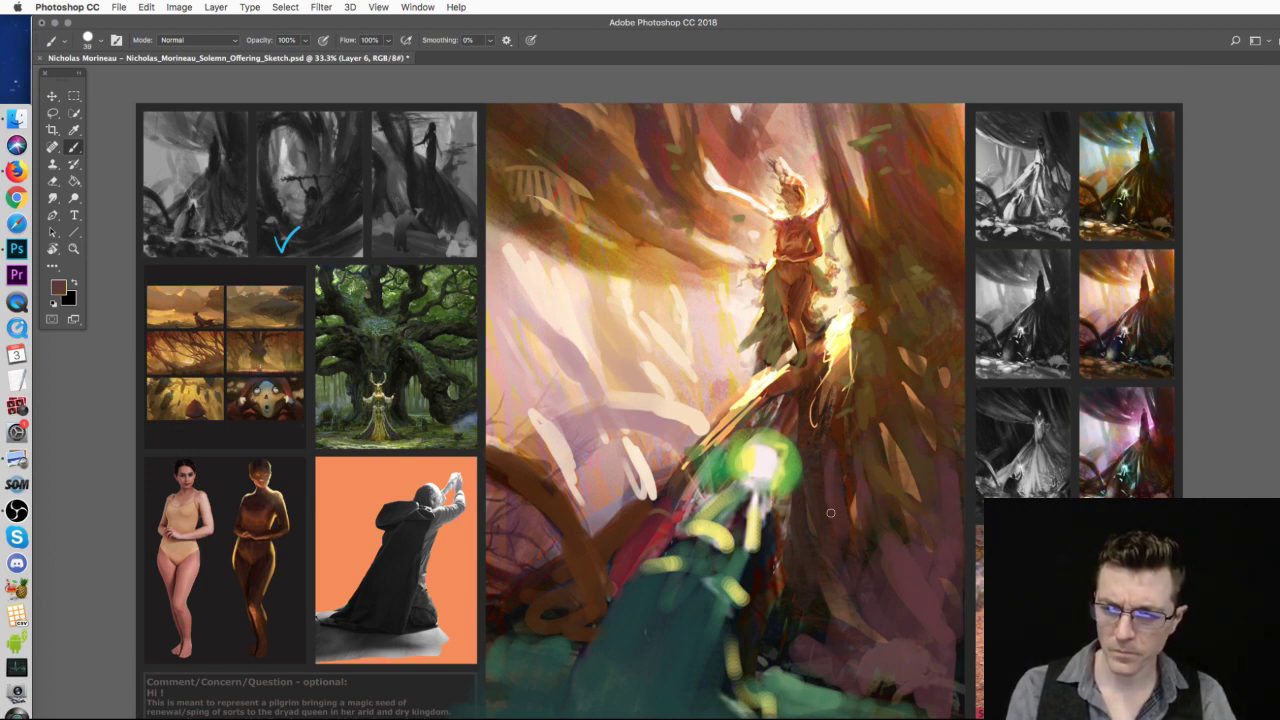
- Resize the Hard Round 15 1 brush to 17 px and add small pale-yellow light strokes along the trunk
right_click(903, 405)
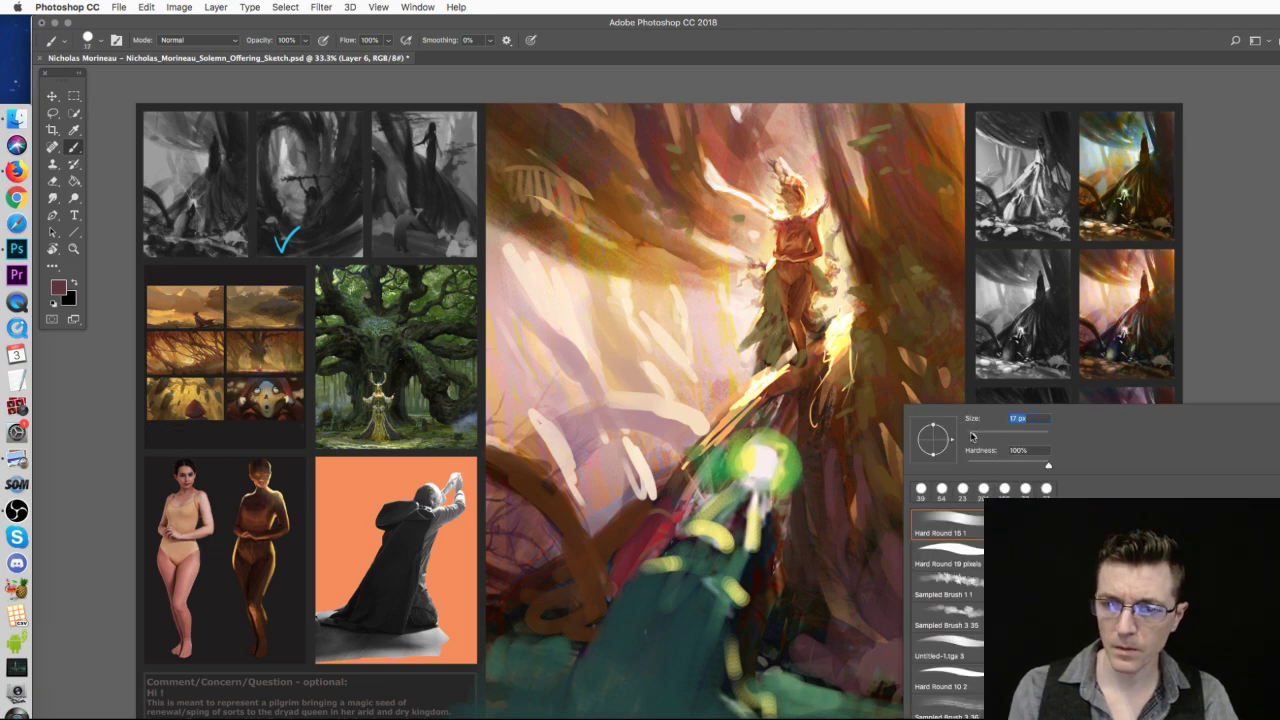
mouse_move(760, 394)
mouse_down()
mouse_move(737, 402)
mouse_move(716, 372)
mouse_move(695, 300)
mouse_move(730, 322)
mouse_up()
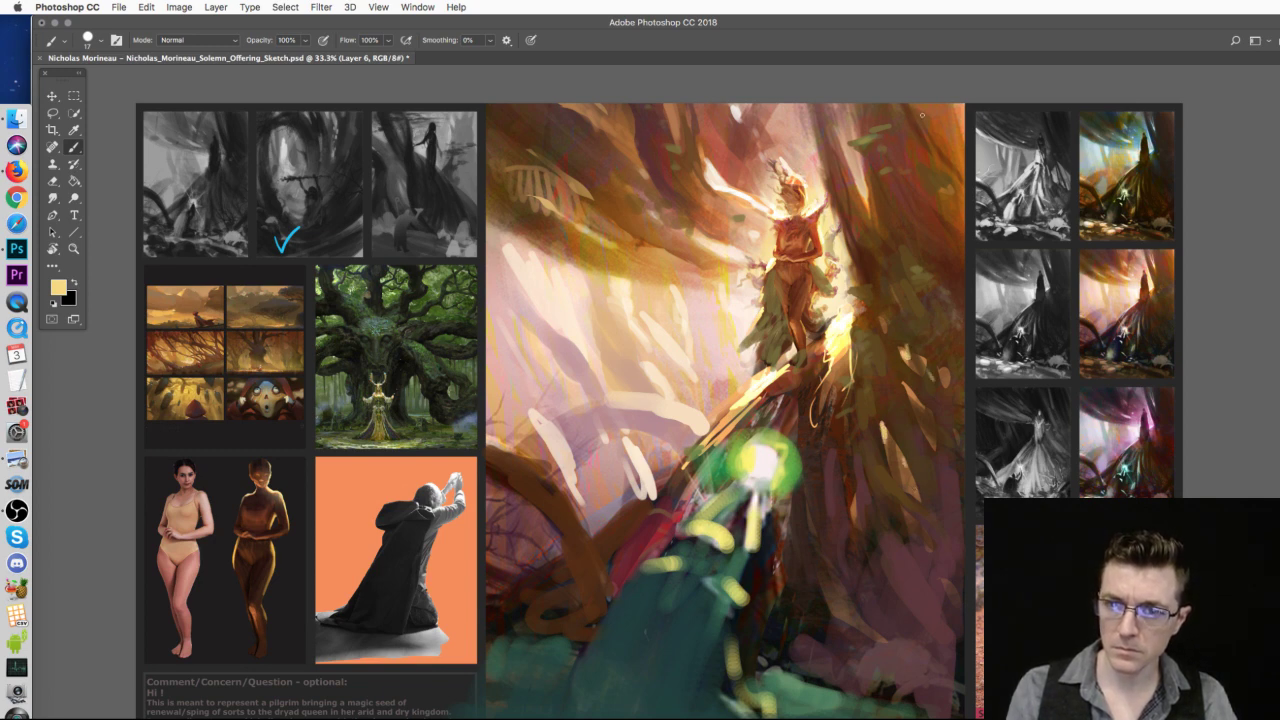
drag(938, 185, 963, 258)
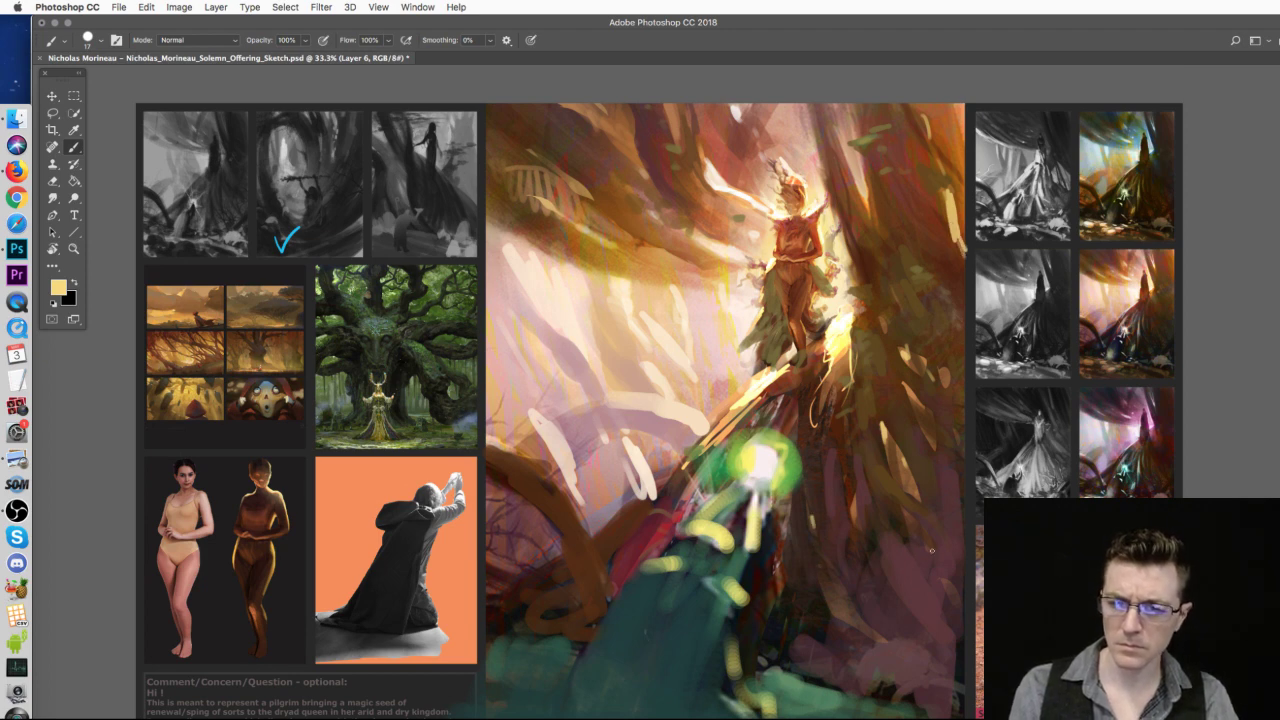
key(super+minus)
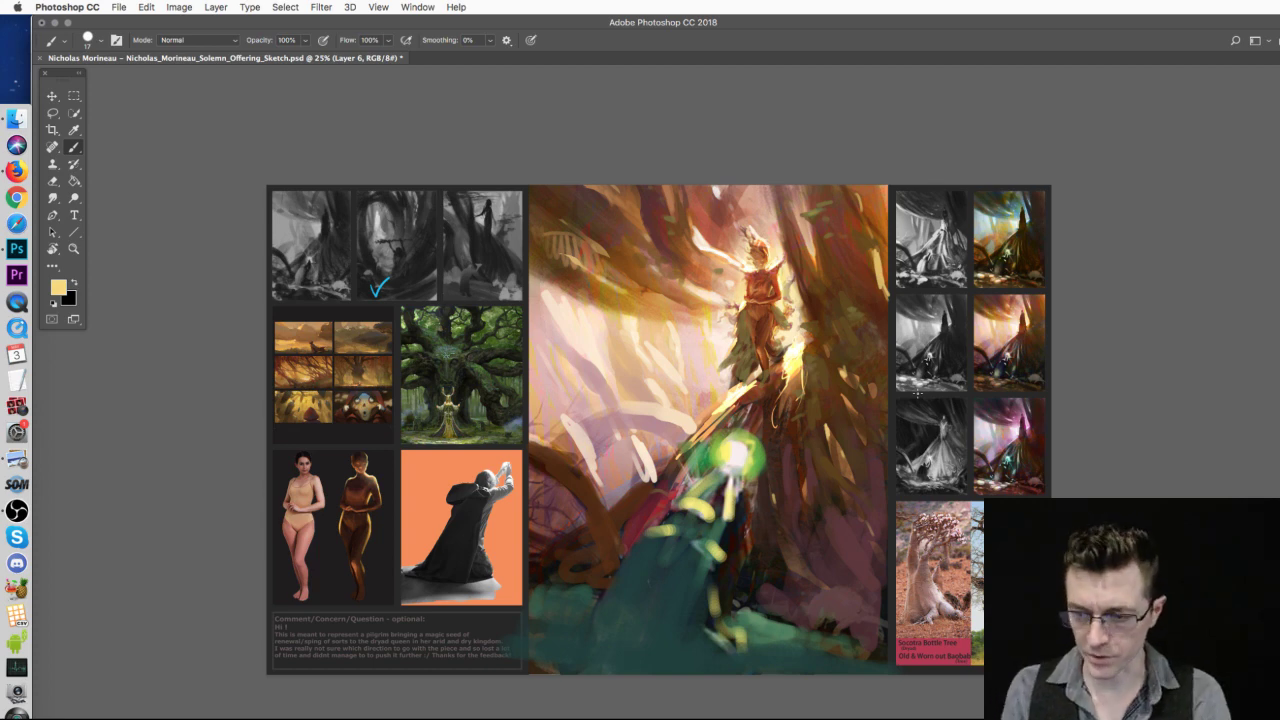
key(super+plus)
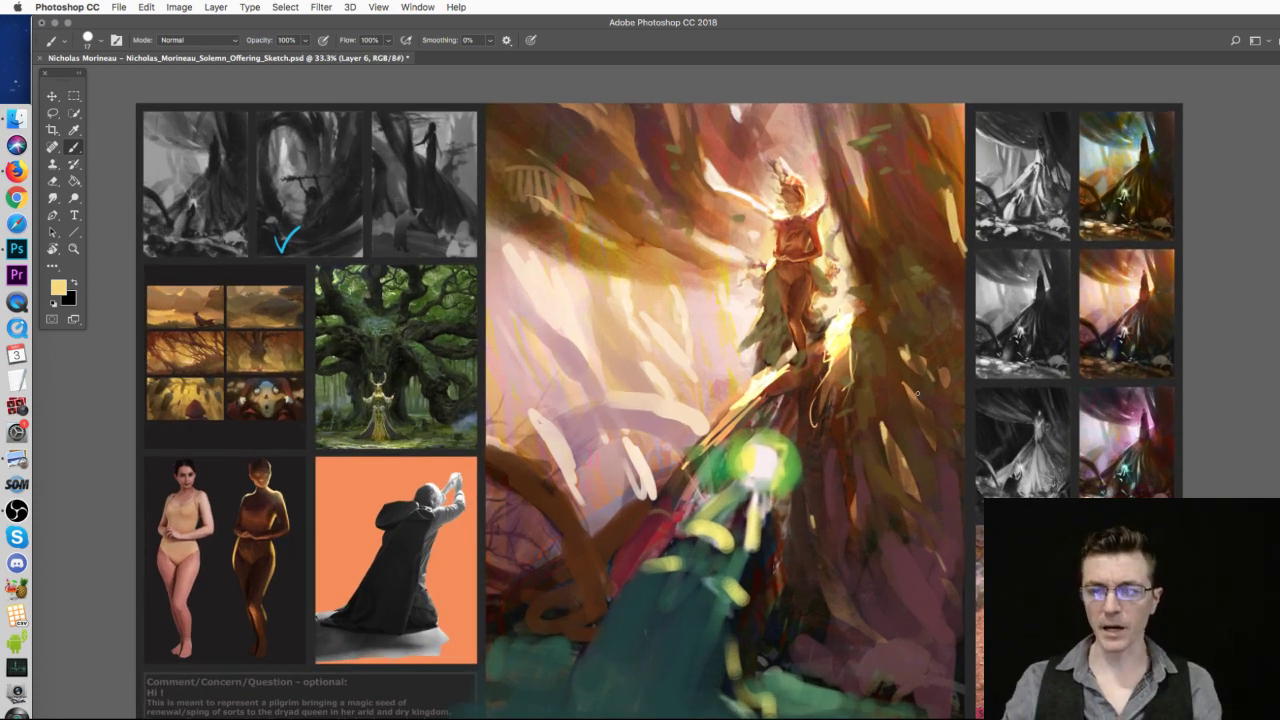
- Brighten the tan streaks on the outer trunk with the Dodge tool set to Highlights, and compare with the original sketch
key(o)
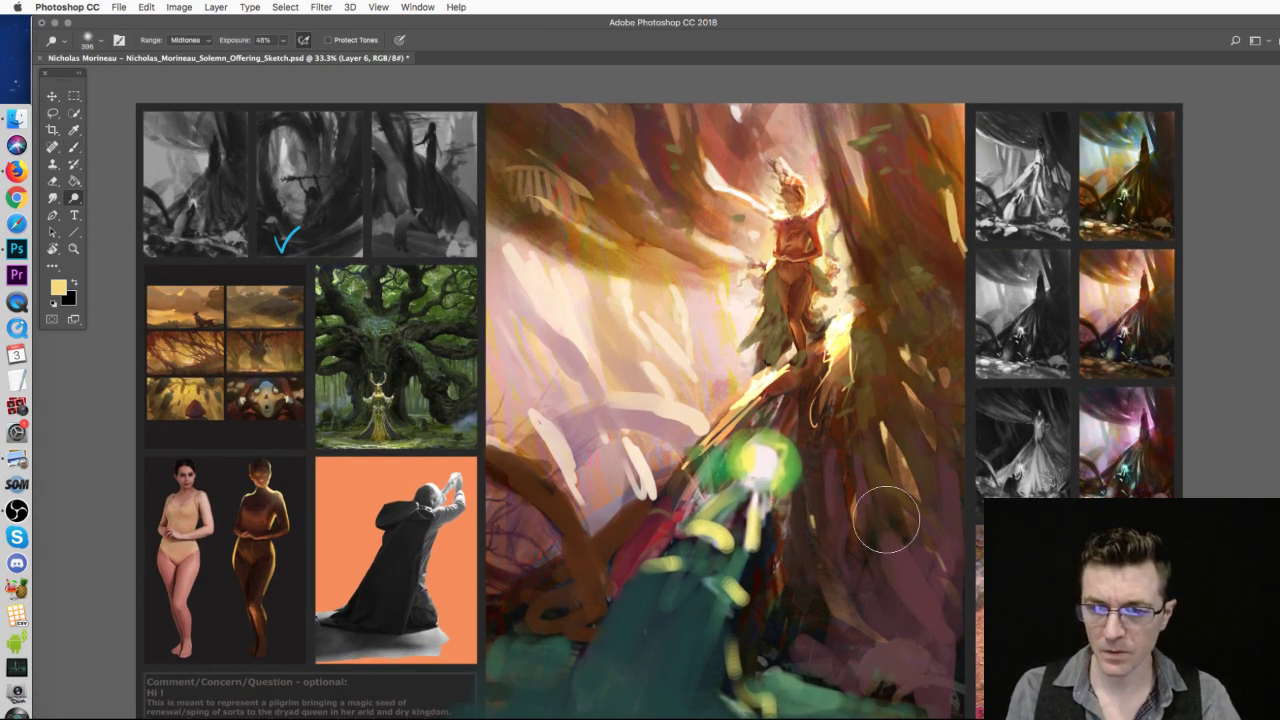
click(187, 42)
click(188, 49)
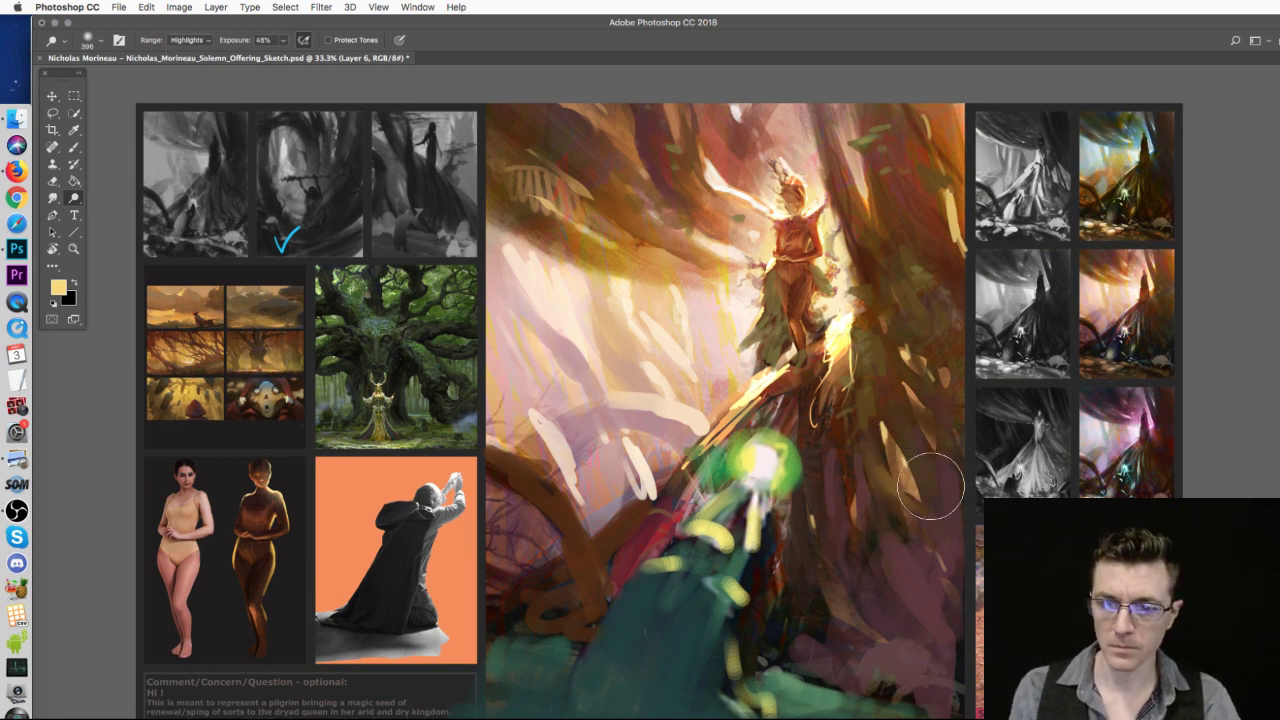
mouse_move(938, 400)
mouse_down()
mouse_move(849, 533)
mouse_move(868, 523)
mouse_move(898, 435)
mouse_move(880, 470)
mouse_up()
mouse_move(936, 606)
mouse_down()
mouse_move(870, 614)
mouse_move(797, 584)
mouse_move(896, 290)
mouse_move(830, 432)
mouse_move(844, 602)
mouse_move(822, 518)
mouse_move(882, 534)
mouse_move(897, 660)
mouse_move(838, 636)
mouse_move(910, 656)
mouse_move(894, 655)
mouse_move(894, 529)
mouse_up()
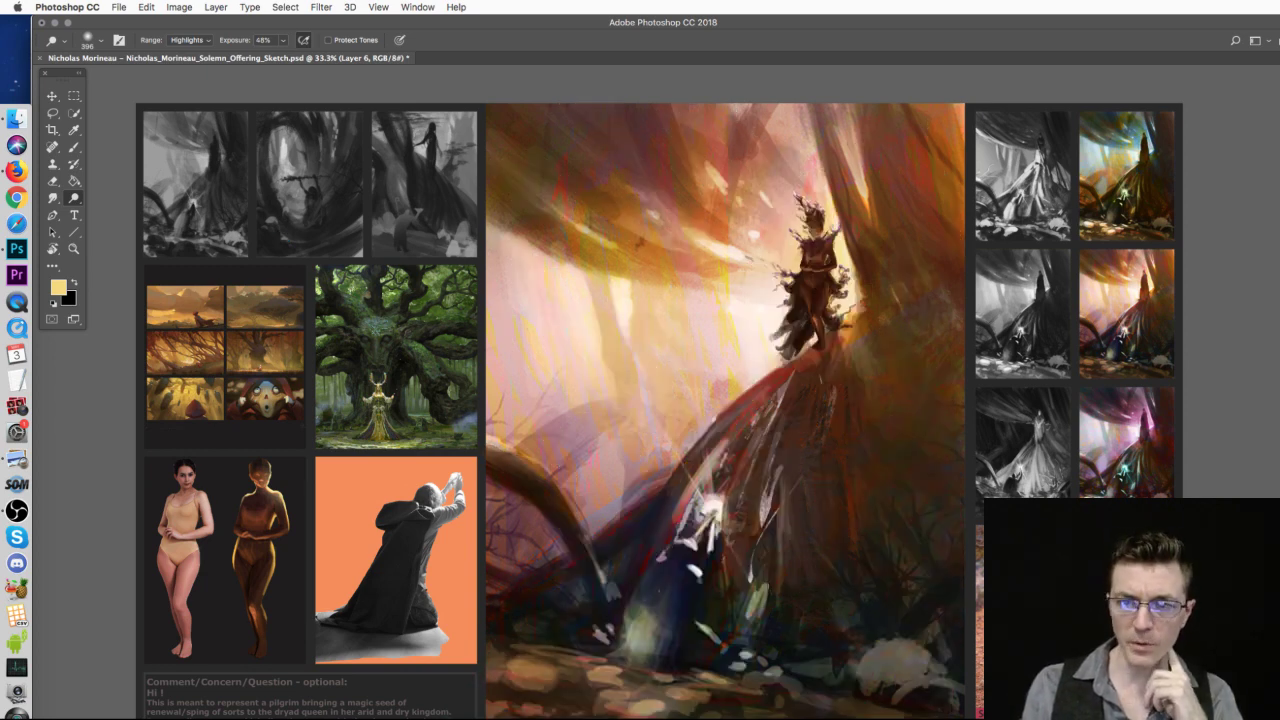
key(super+z)
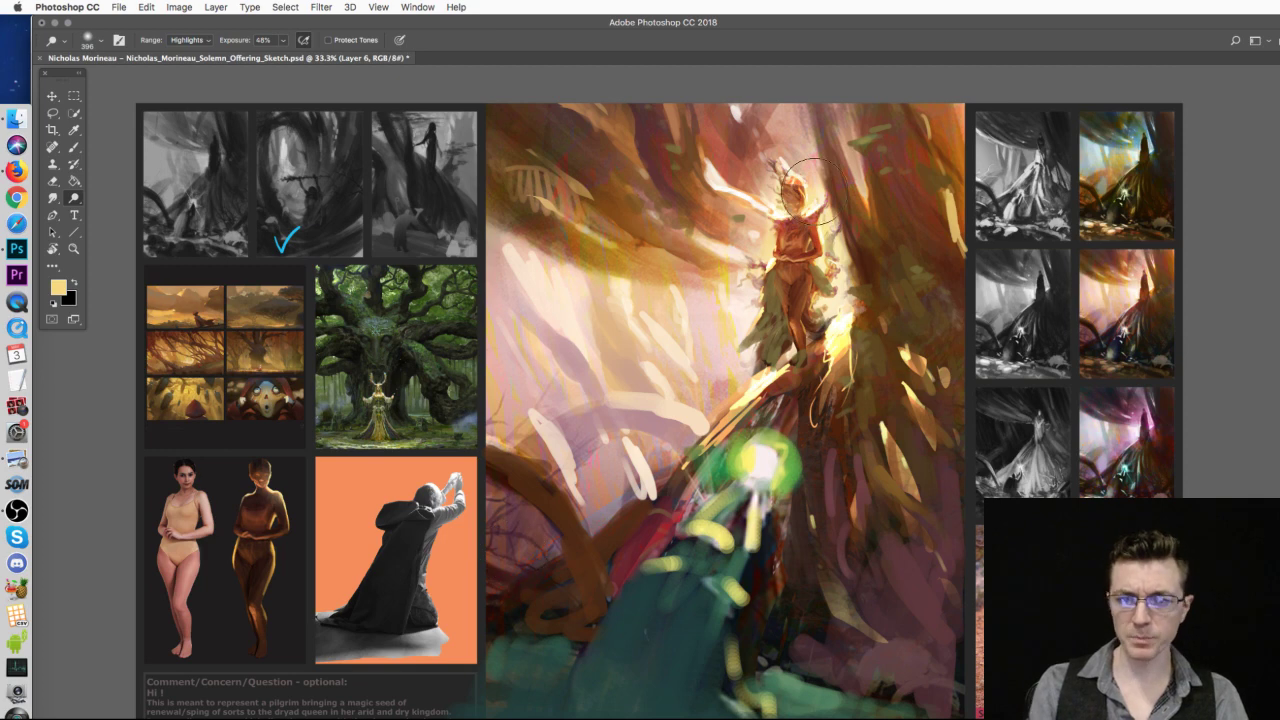
- Set the Dodge tool to a hard 19 px brush tip
right_click(766, 446)
click(826, 594)
click(638, 515)
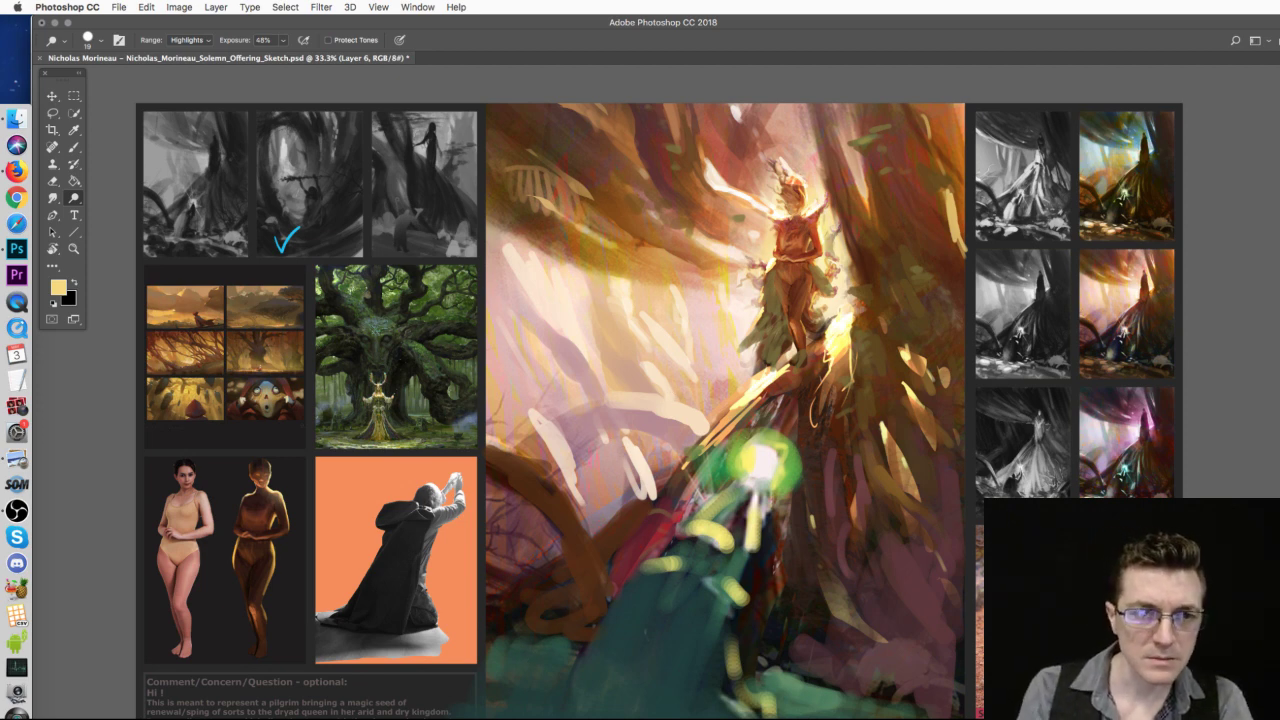
- Sketch the outline of a repositioned pilgrim's head and outstretched arm reaching to the orb, in sampled dark teal at 17 px
click(73, 147)
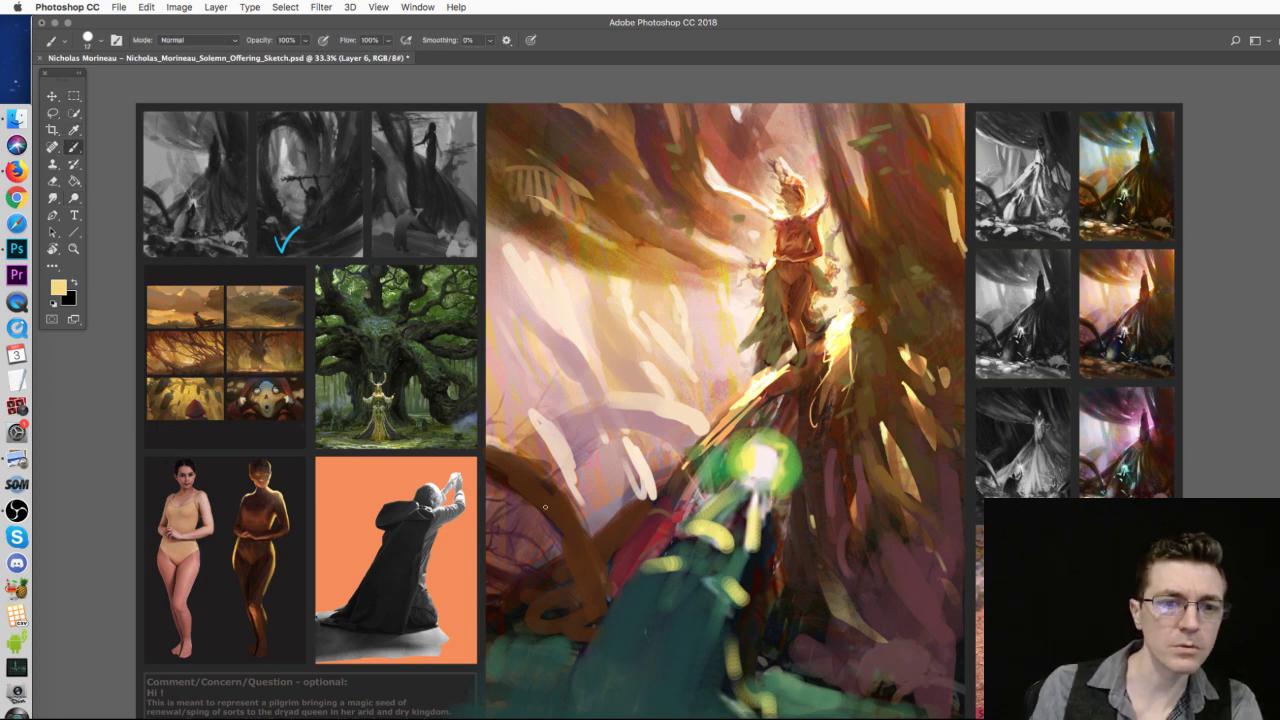
alt+click(660, 616)
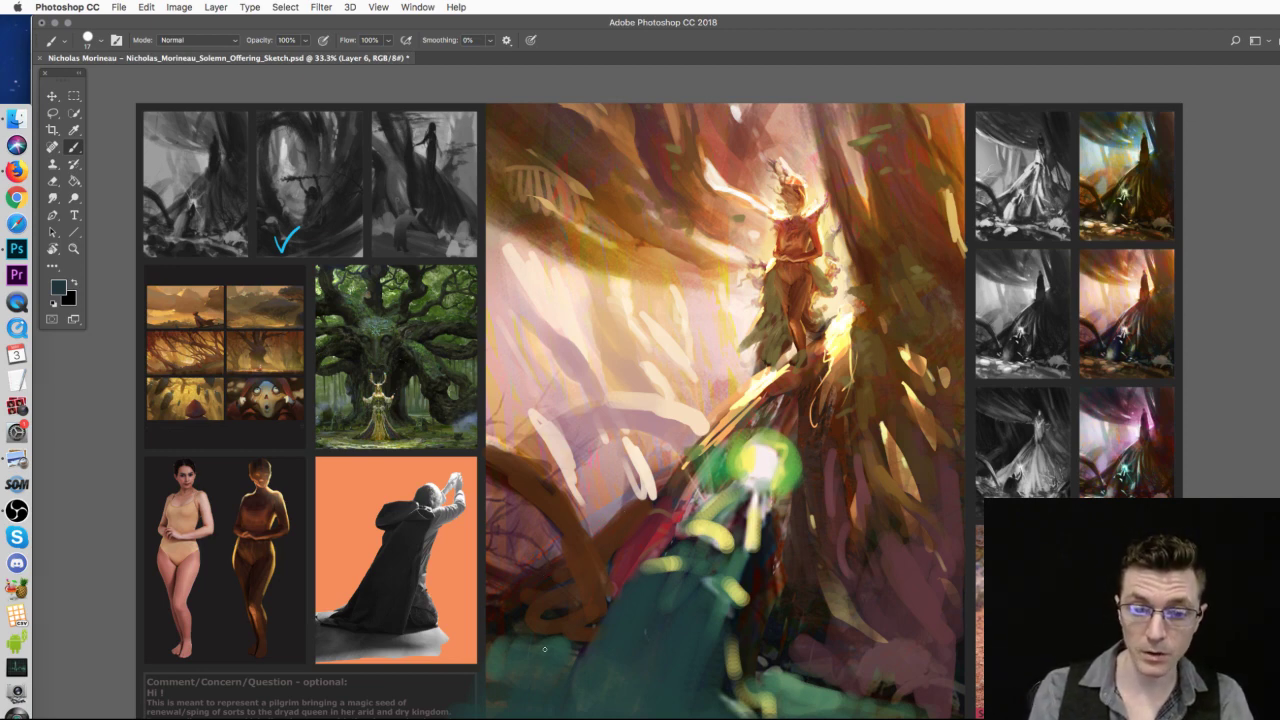
mouse_move(582, 500)
mouse_down()
mouse_move(590, 470)
mouse_move(636, 424)
mouse_move(650, 482)
mouse_move(760, 462)
mouse_move(752, 502)
mouse_move(688, 532)
mouse_up()
mouse_move(694, 456)
mouse_down()
mouse_move(682, 470)
mouse_move(592, 440)
mouse_up()
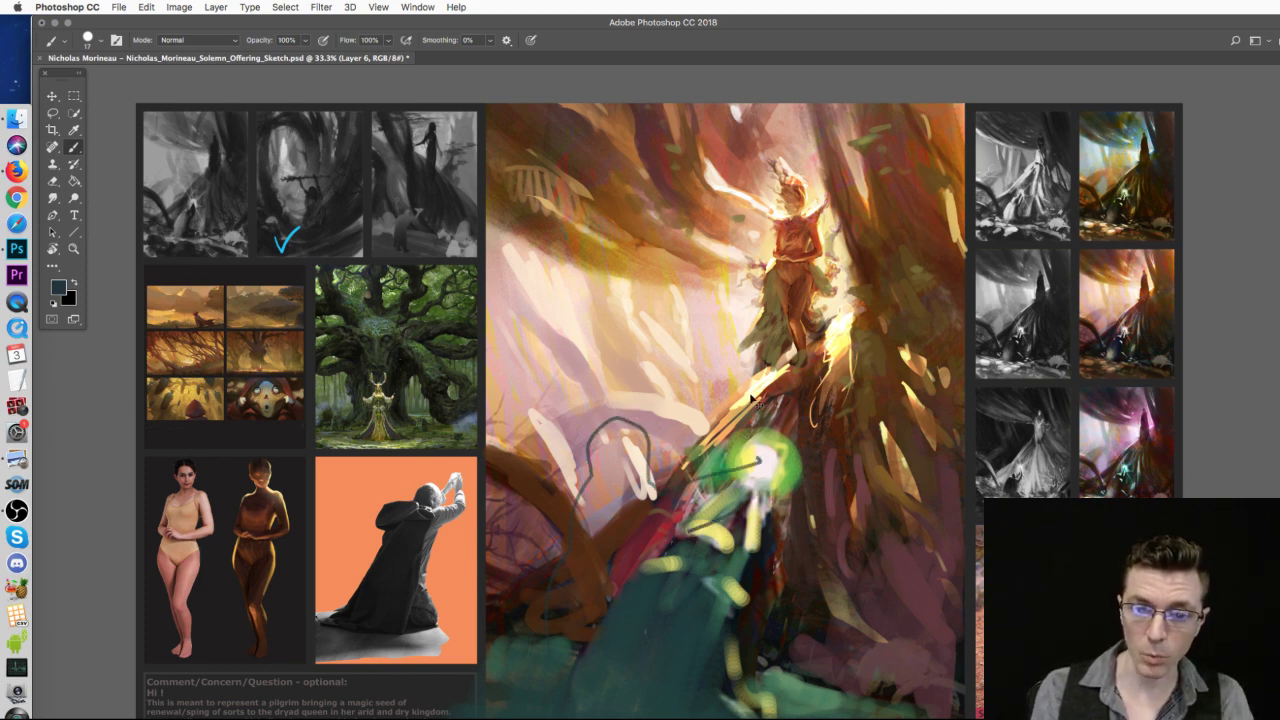
drag(767, 376, 582, 581)
key(super+z)
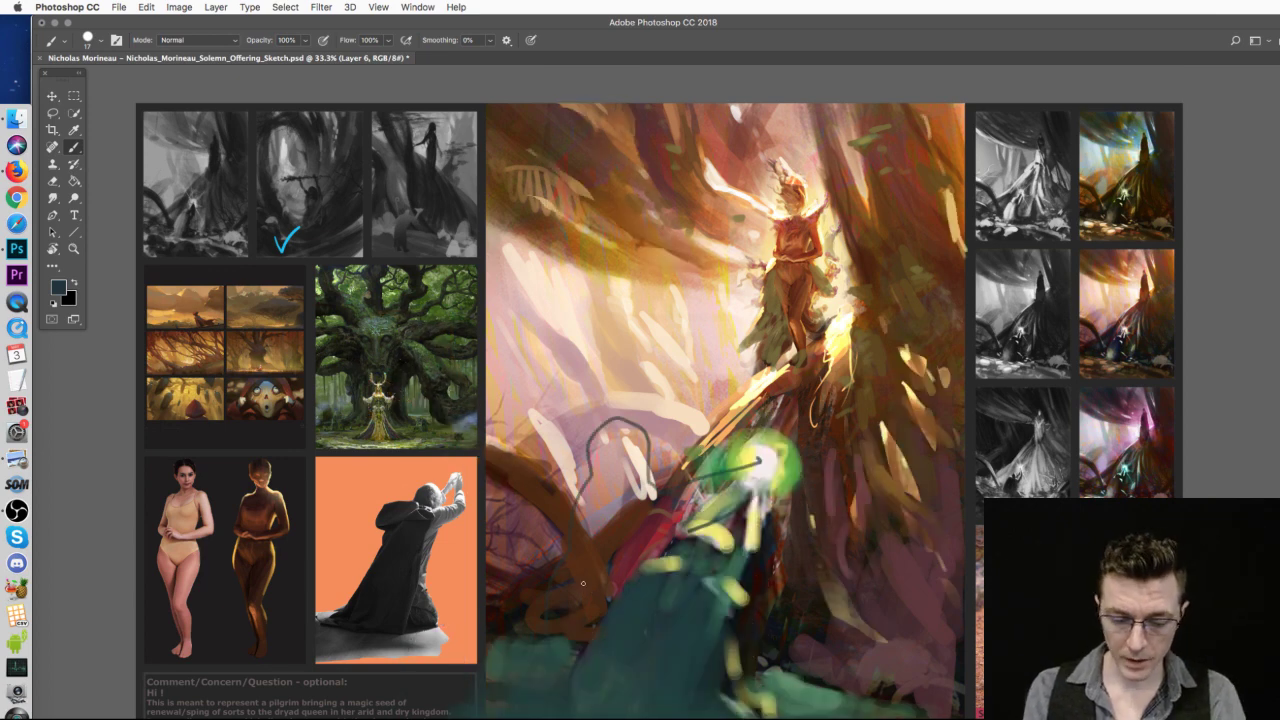
- Draw a dark teal outline enclosing the dryad figure on the trunk, from her head down to her feet
mouse_move(650, 565)
mouse_down()
mouse_move(690, 500)
mouse_move(762, 432)
mouse_move(742, 604)
mouse_up()
drag(821, 440, 757, 463)
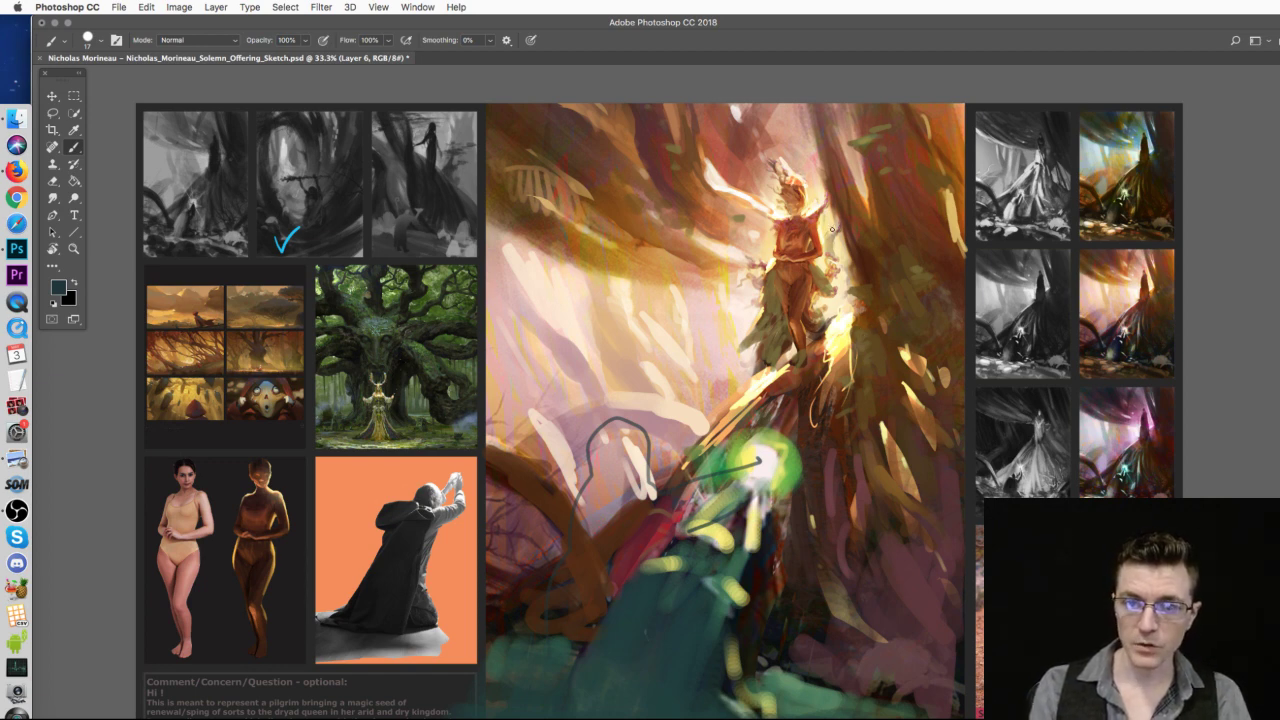
mouse_move(840, 268)
mouse_down()
mouse_move(818, 194)
mouse_move(774, 242)
mouse_move(782, 366)
mouse_up()
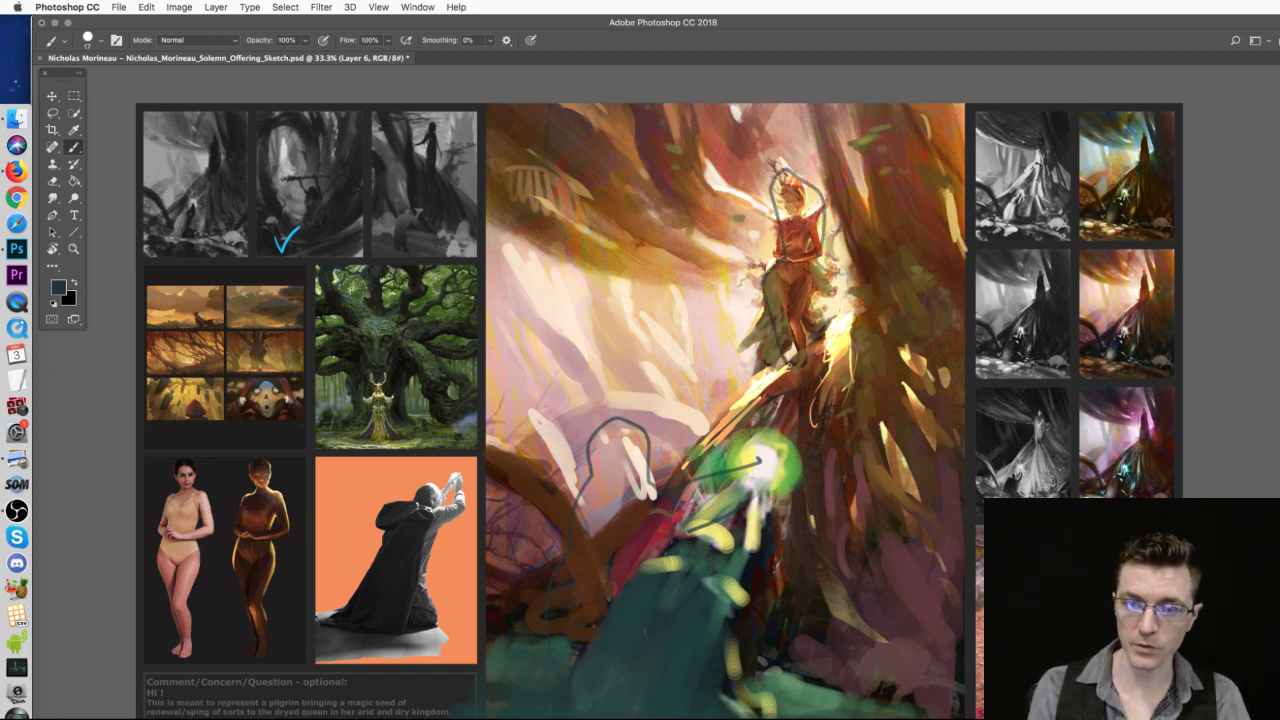
drag(814, 180, 707, 453)
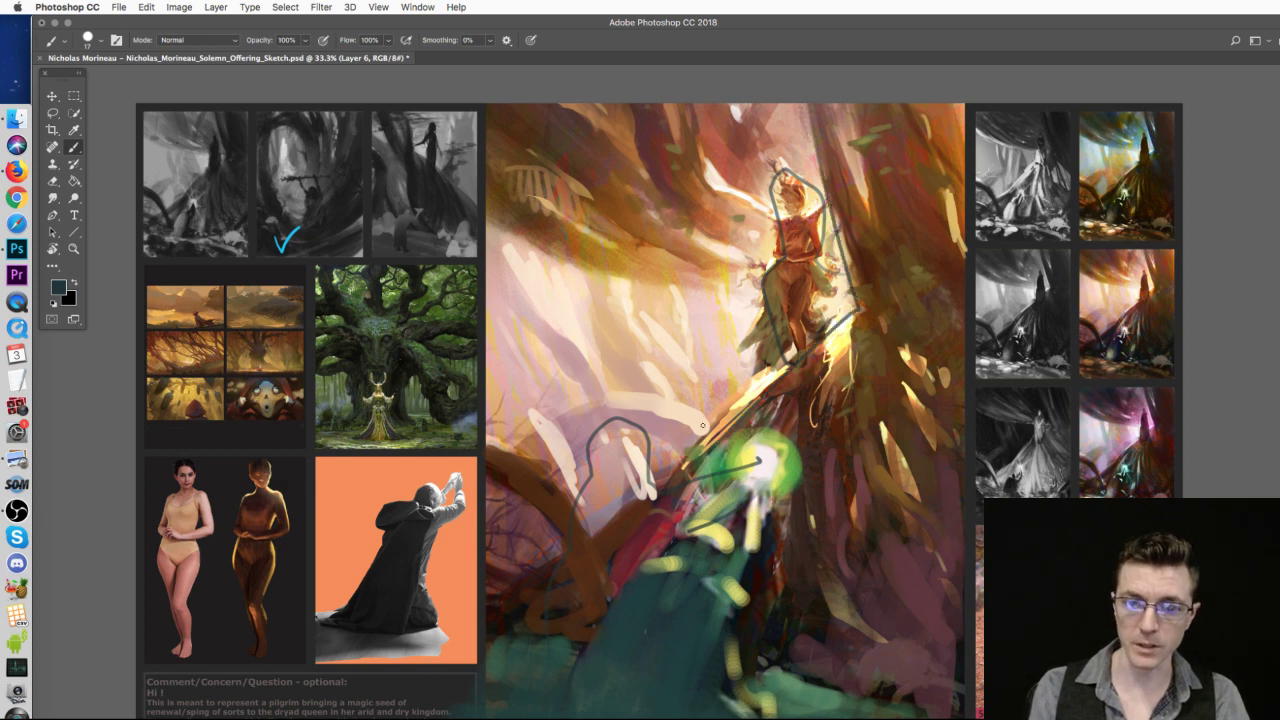
- Trace the trunk's sloping edge and add a smaller inner arch and side strokes to the pilgrim sketch
mouse_move(742, 414)
mouse_down()
mouse_move(660, 484)
mouse_move(628, 428)
mouse_move(593, 508)
mouse_move(612, 460)
mouse_move(655, 484)
mouse_move(592, 522)
mouse_up()
key(ctrl+z)
drag(652, 458, 590, 496)
mouse_move(514, 486)
mouse_down()
mouse_move(491, 519)
mouse_move(527, 598)
mouse_up()
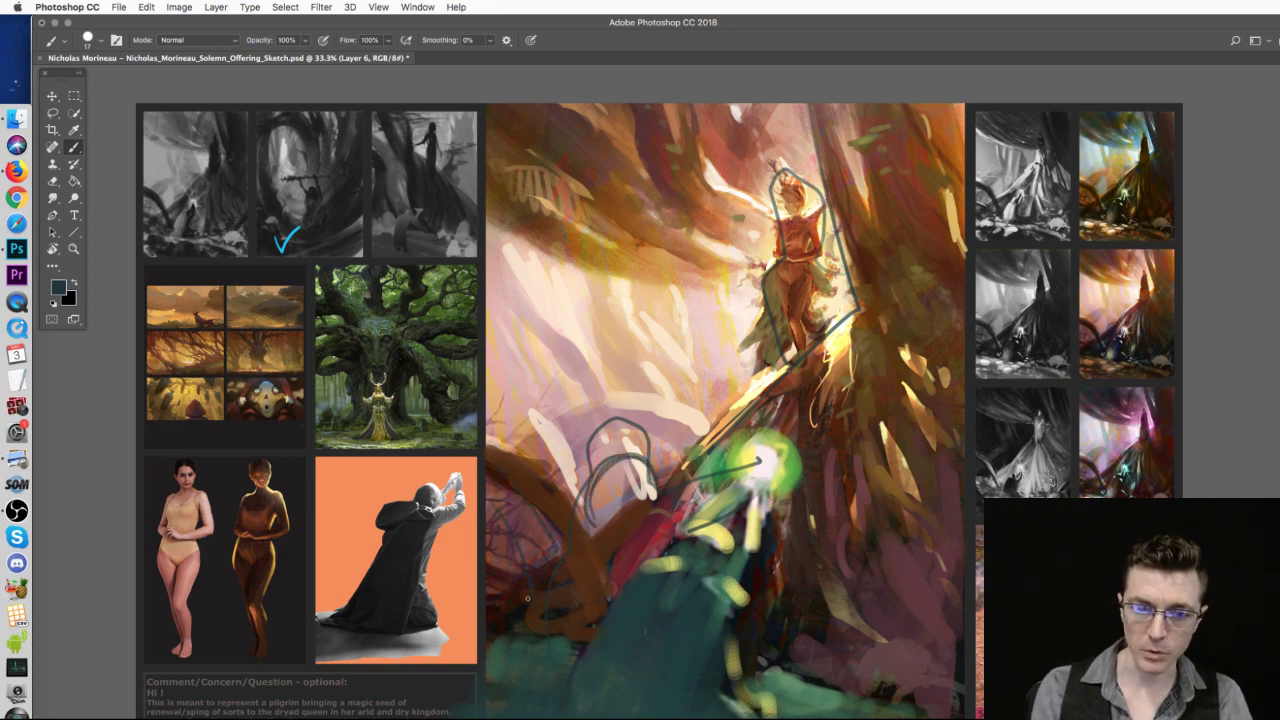
- Enlarge the brush to 73 px and block in the repositioned pilgrim's body with sampled teal
right_click(583, 451)
alt+click(668, 541)
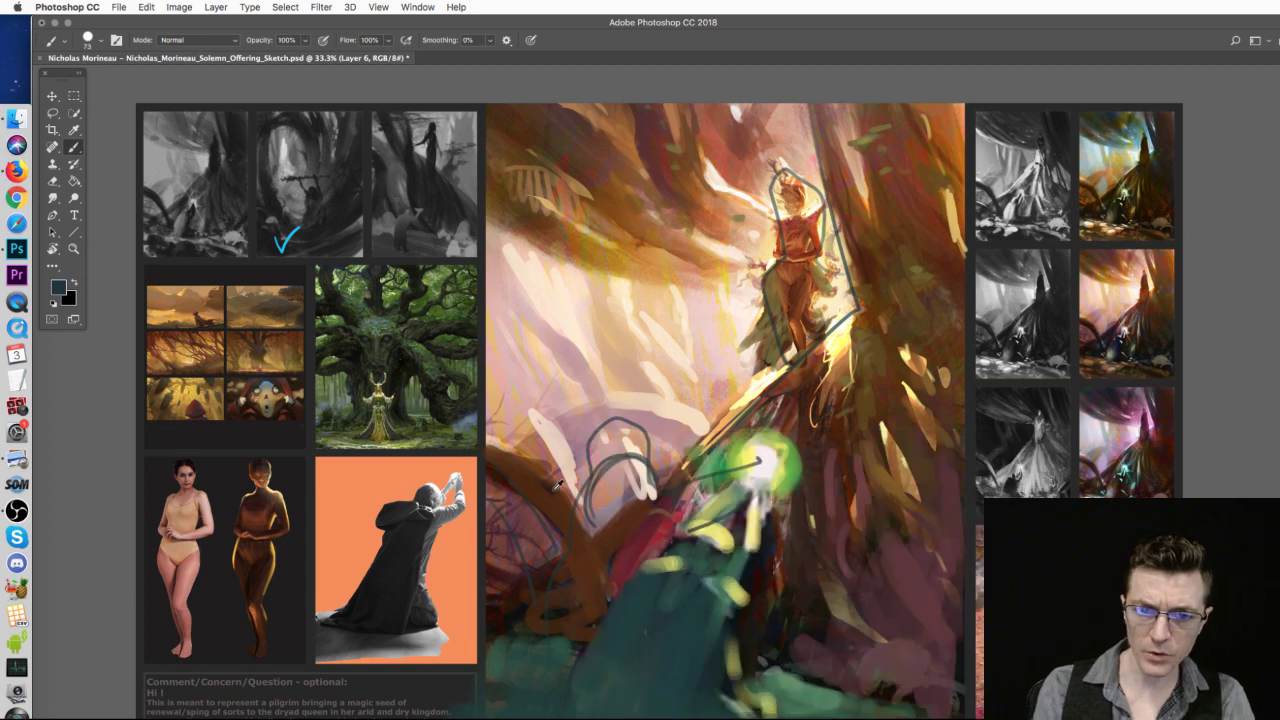
mouse_move(668, 541)
mouse_down()
mouse_move(627, 486)
mouse_move(603, 506)
mouse_move(635, 501)
mouse_move(620, 495)
mouse_move(615, 543)
mouse_move(634, 607)
mouse_move(619, 547)
mouse_move(574, 669)
mouse_move(650, 505)
mouse_move(634, 459)
mouse_up()
key(e)
mouse_move(608, 402)
mouse_down()
mouse_move(585, 456)
mouse_move(638, 428)
mouse_up()
- Sample the surrounding browns and paint the background beside the pilgrim to define the silhouette
key(b)
alt+click(528, 462)
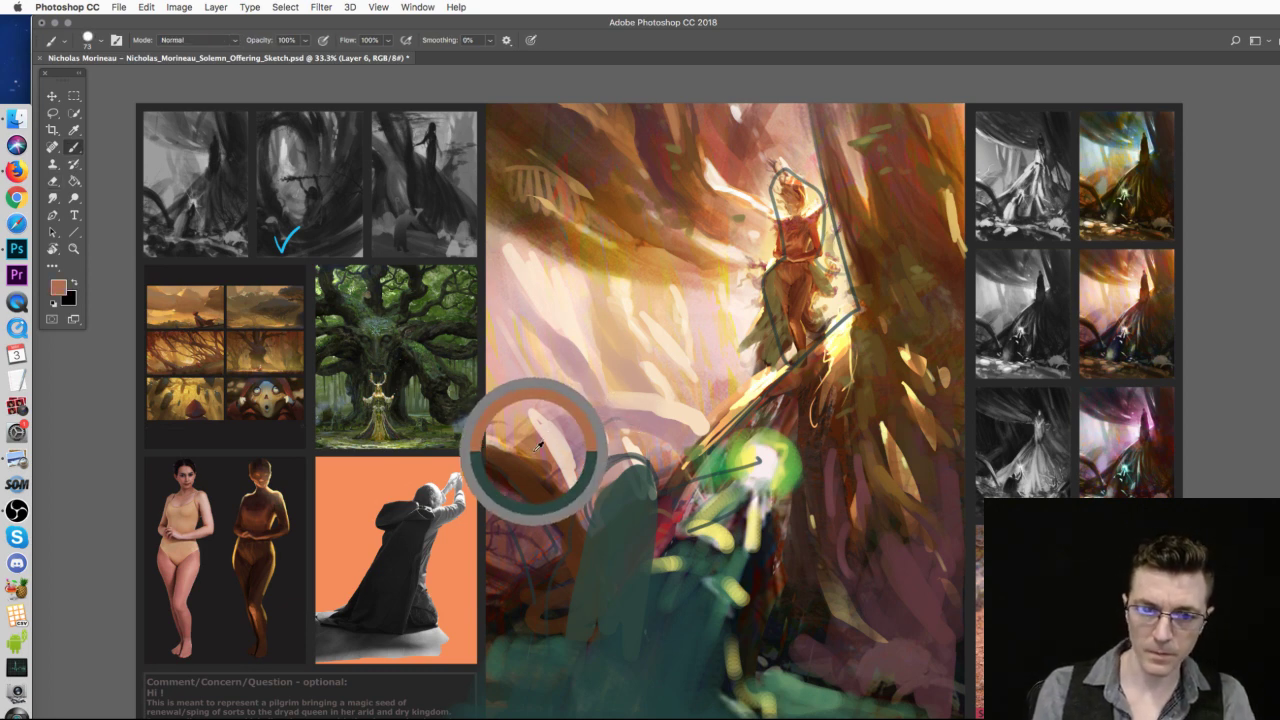
alt+click(586, 466)
mouse_move(565, 488)
mouse_down()
mouse_move(562, 532)
mouse_move(542, 493)
mouse_move(551, 518)
mouse_move(503, 478)
mouse_move(508, 492)
mouse_move(495, 486)
mouse_move(543, 606)
mouse_up()
alt+click(501, 479)
- Refine the pilgrim's hood and body with sampled teal and add pale-yellow rim light on the hood and outstretched arm
alt+click(636, 483)
mouse_move(622, 468)
mouse_down()
mouse_move(602, 520)
mouse_move(641, 562)
mouse_up()
alt+click(758, 450)
mouse_move(620, 458)
mouse_down()
mouse_move(653, 503)
mouse_move(739, 477)
mouse_move(700, 552)
mouse_up()
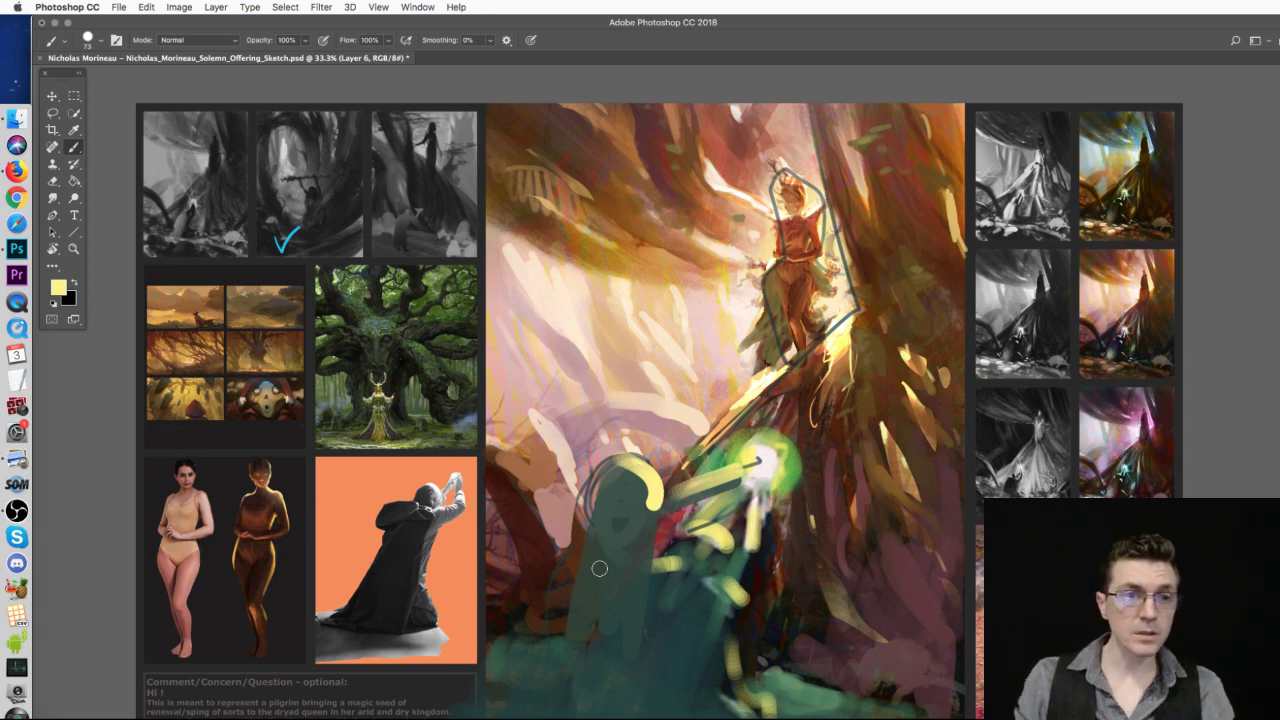
- Switch to the Solemn Offering CONCEPT folder in Finder, clear the file selection and switch to OBS
click(20, 118)
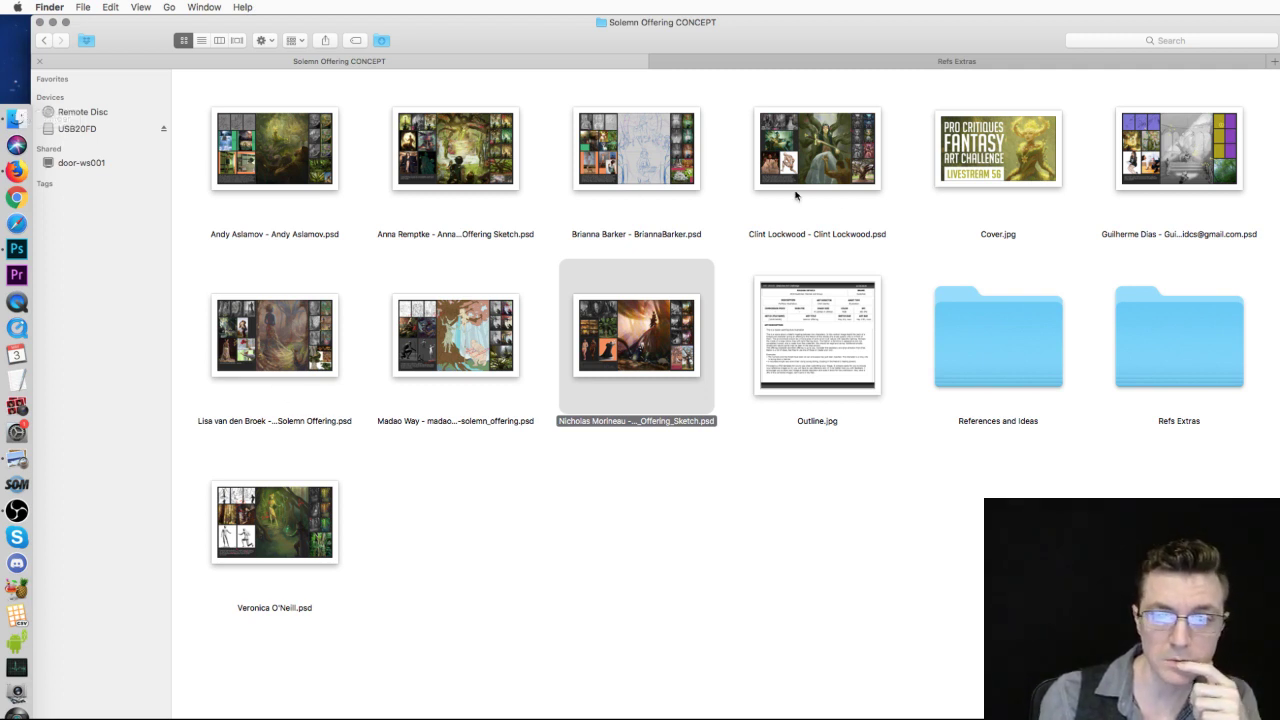
click(866, 494)
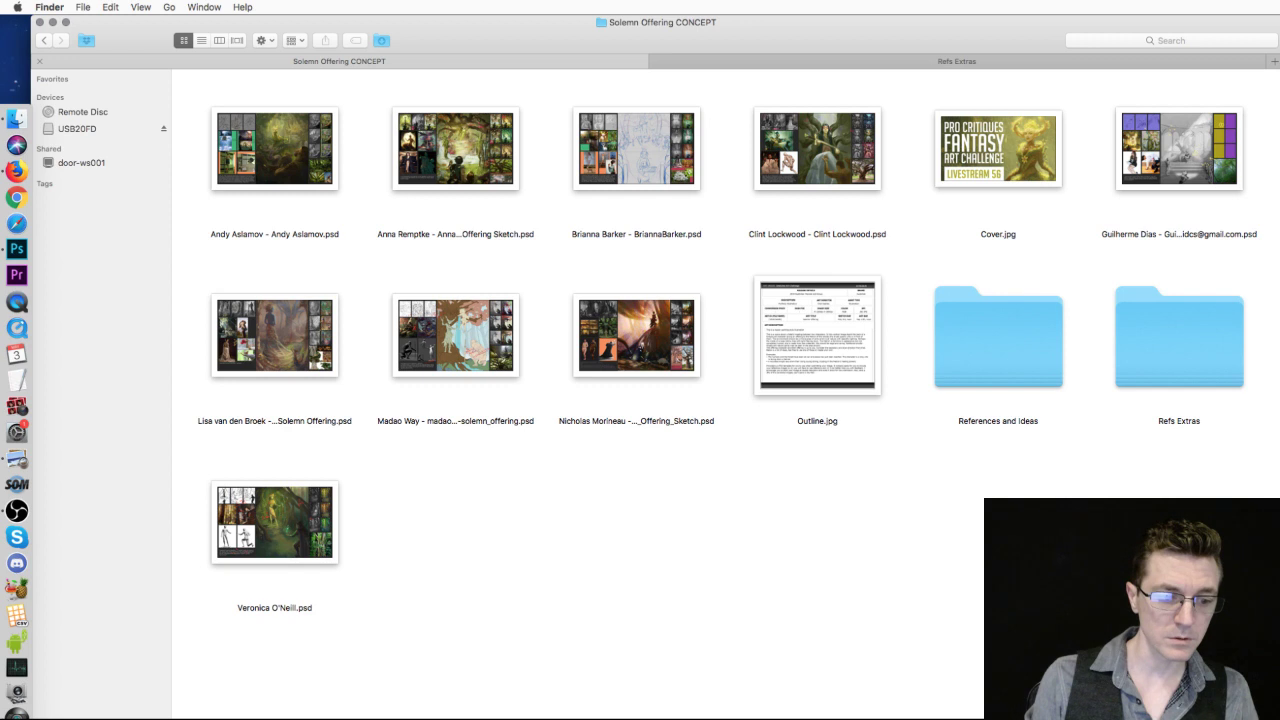
key(super+Tab)
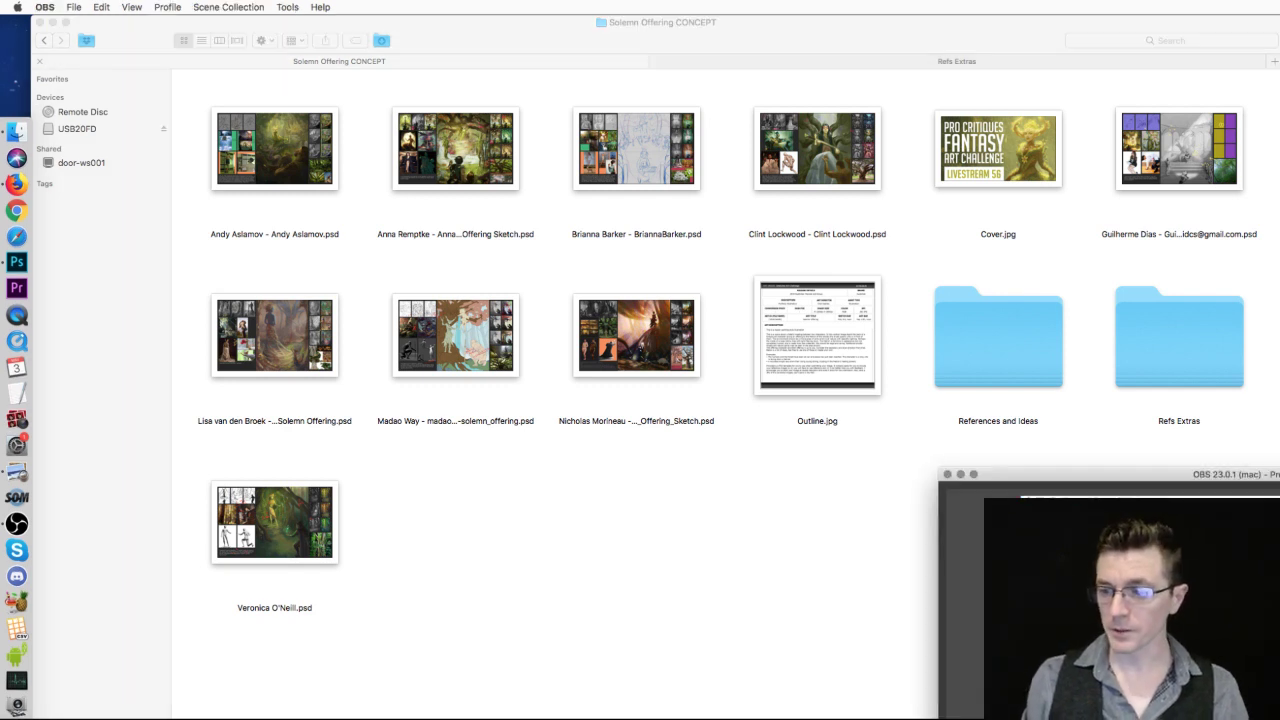